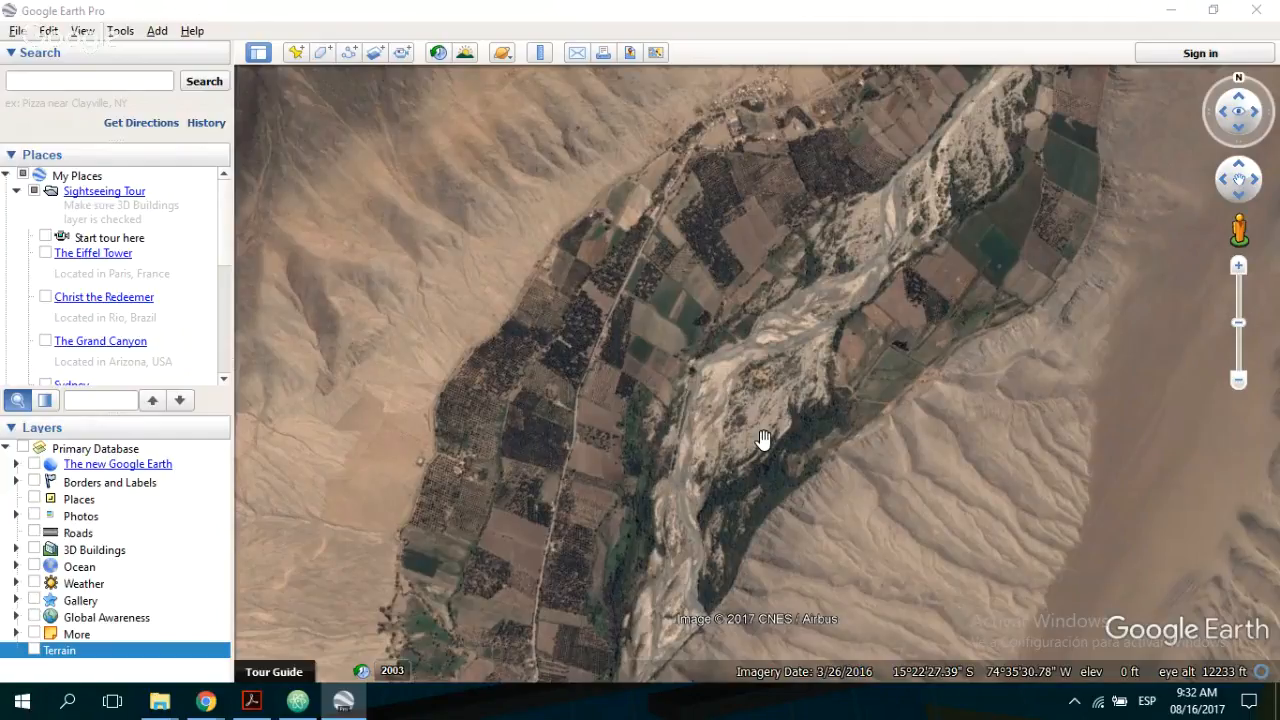
- Launch QGIS Desktop 2.18.7 from the Windows search
{"action": "left_click", "coordinate": [68, 701]}
{"action": "type", "text": "qgis"}
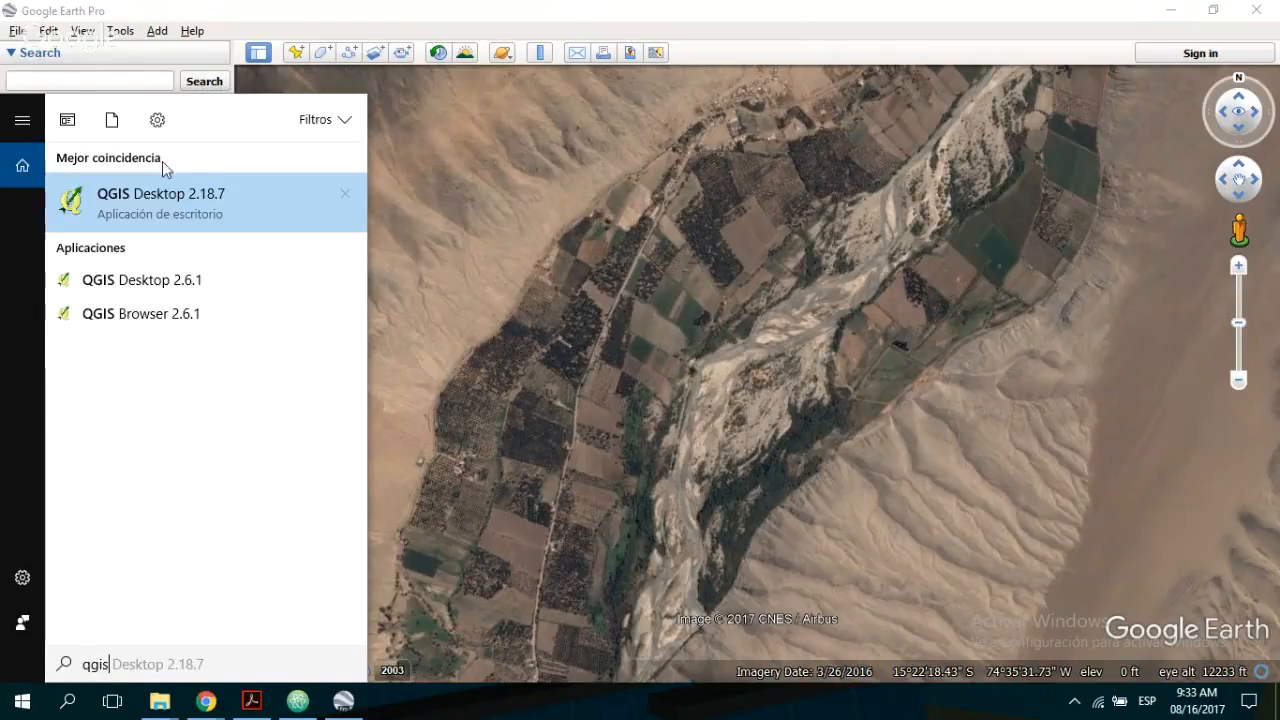
{"action": "left_click", "coordinate": [175, 211]}
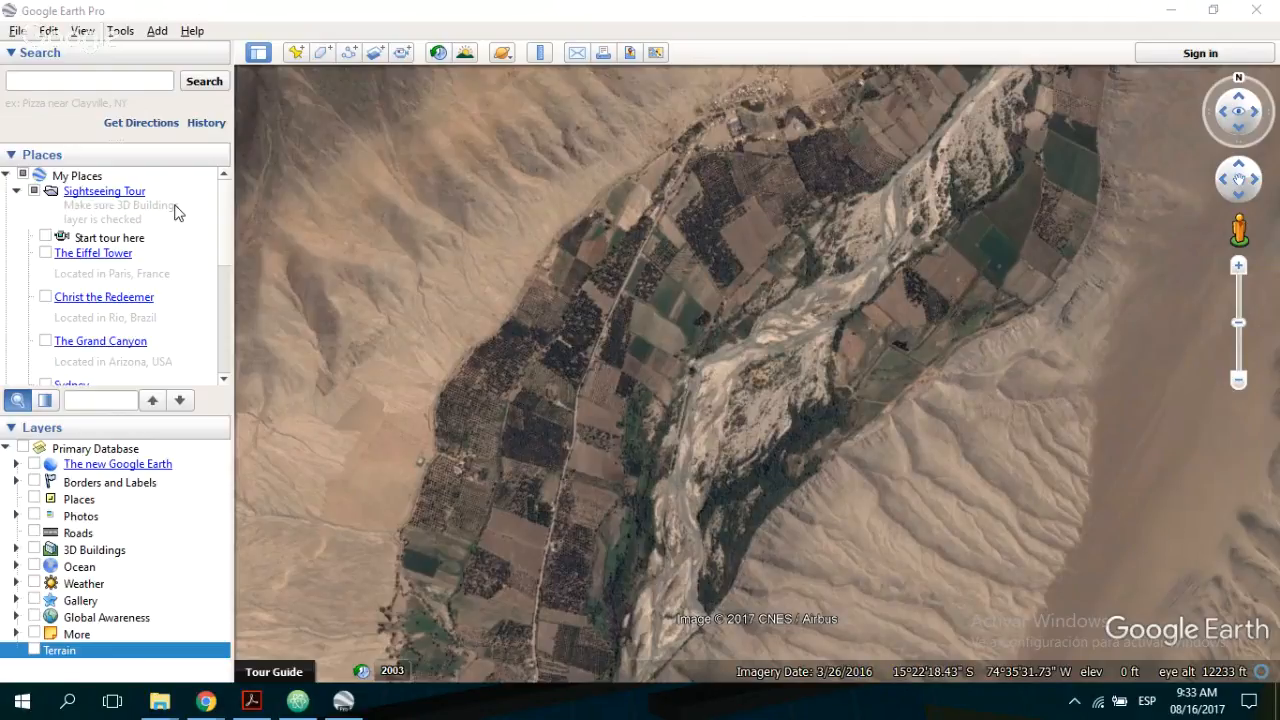
- Launch Notepad++ from the Windows search with the blank document ready for writing
{"action": "left_click", "coordinate": [64, 708]}
{"action": "type", "text": "note"}
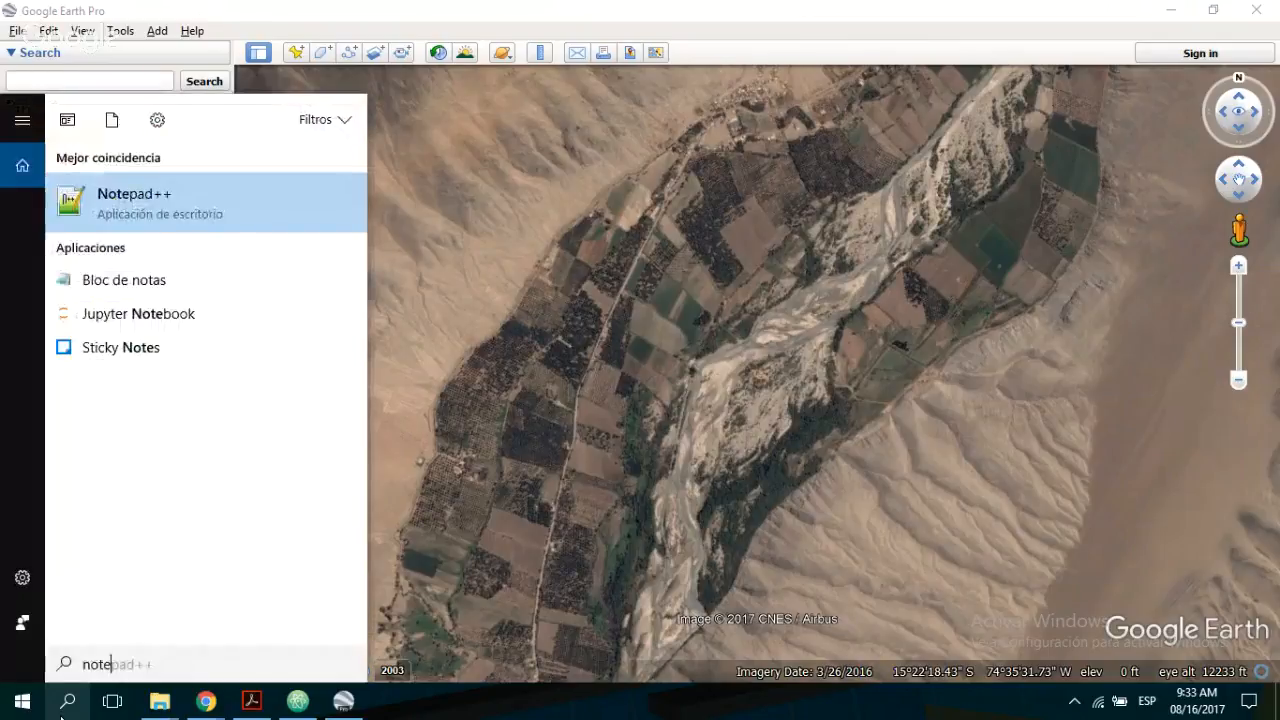
{"action": "left_click", "coordinate": [541, 358]}
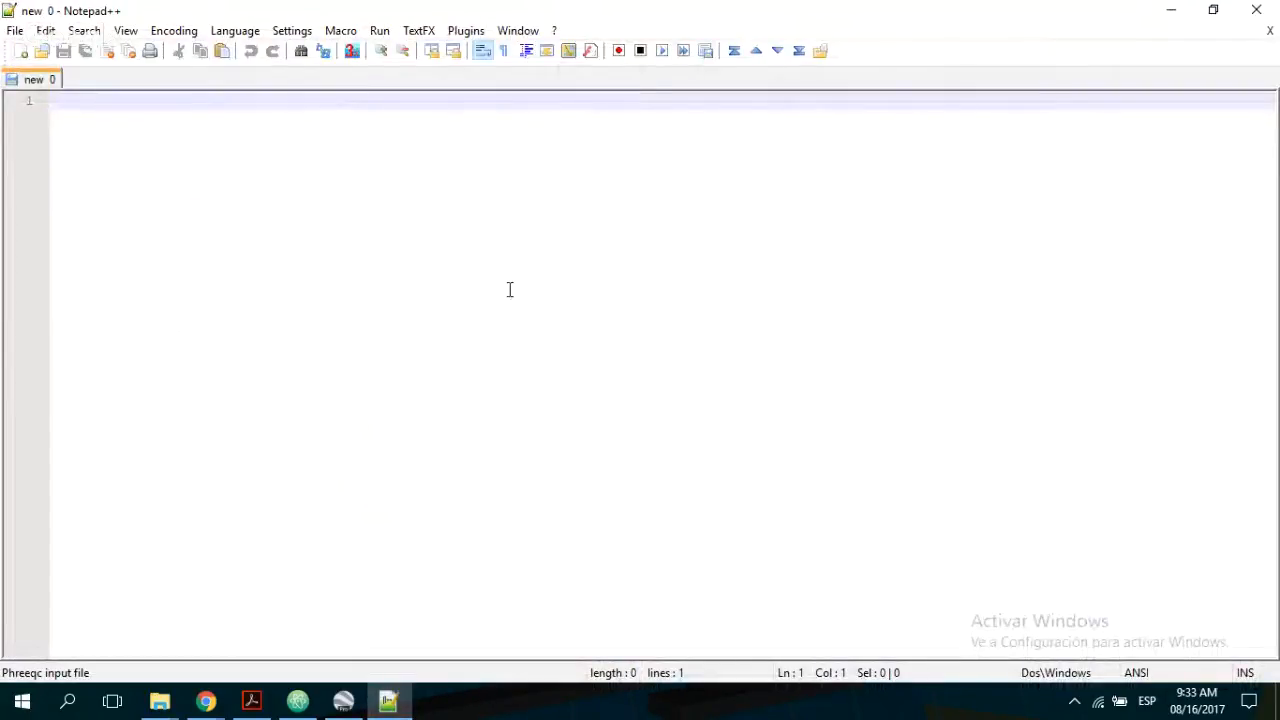
- Write "Select model domain" as the first line of the blank note
{"action": "type", "text": "s"}
{"action": "key", "text": "BackSpace"}
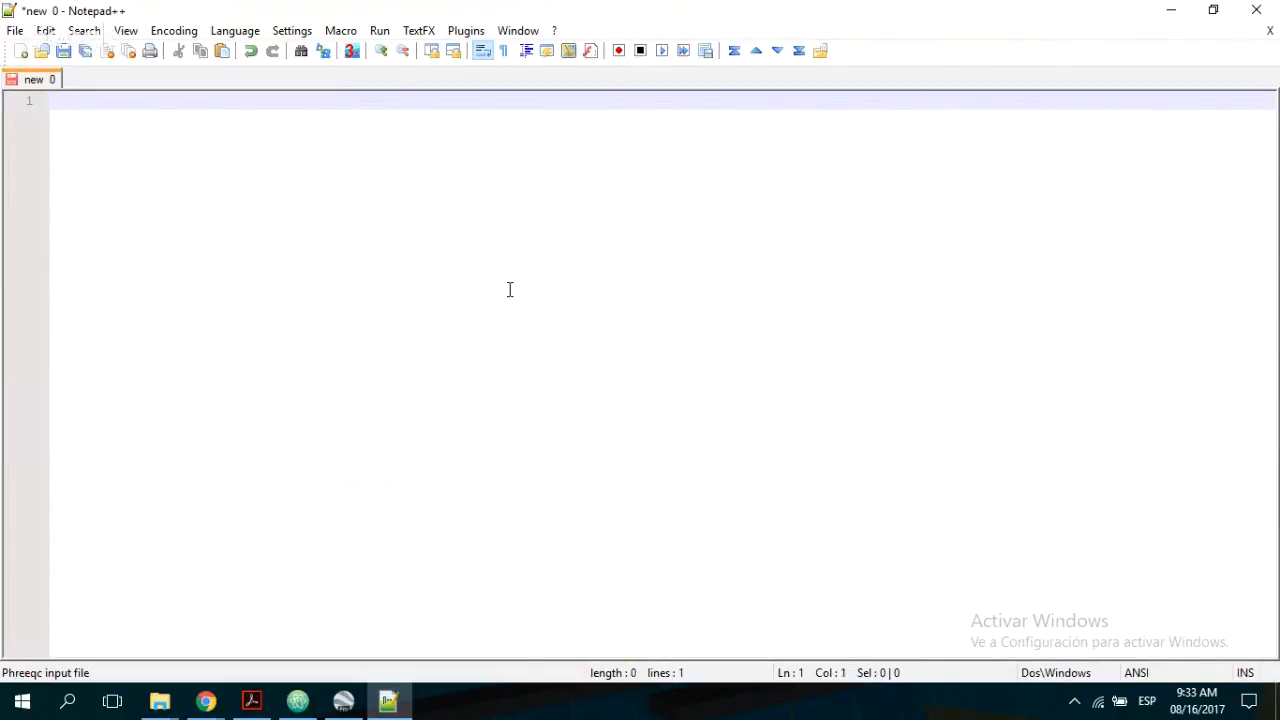
{"action": "type", "text": "sec"}
{"action": "key", "text": "BackSpace"}
{"action": "type", "text": "lect model d"}
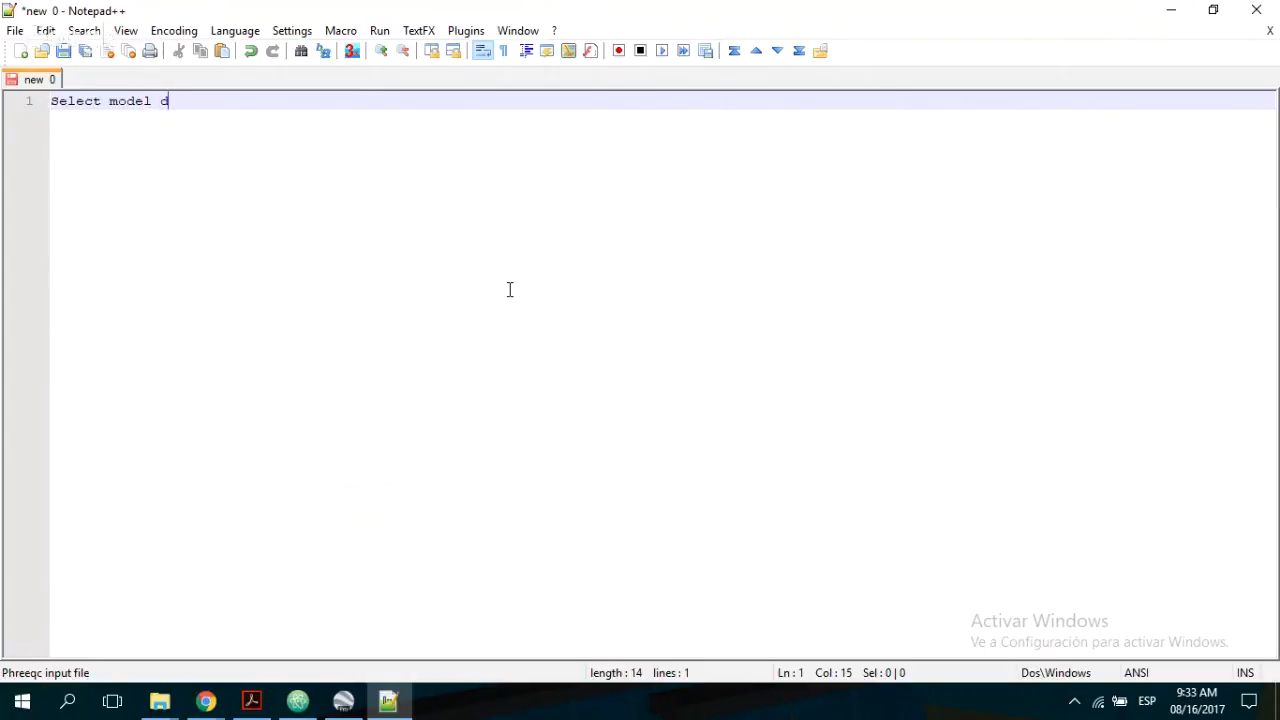
{"action": "type", "text": "omain"}
{"action": "key", "text": "Return"}
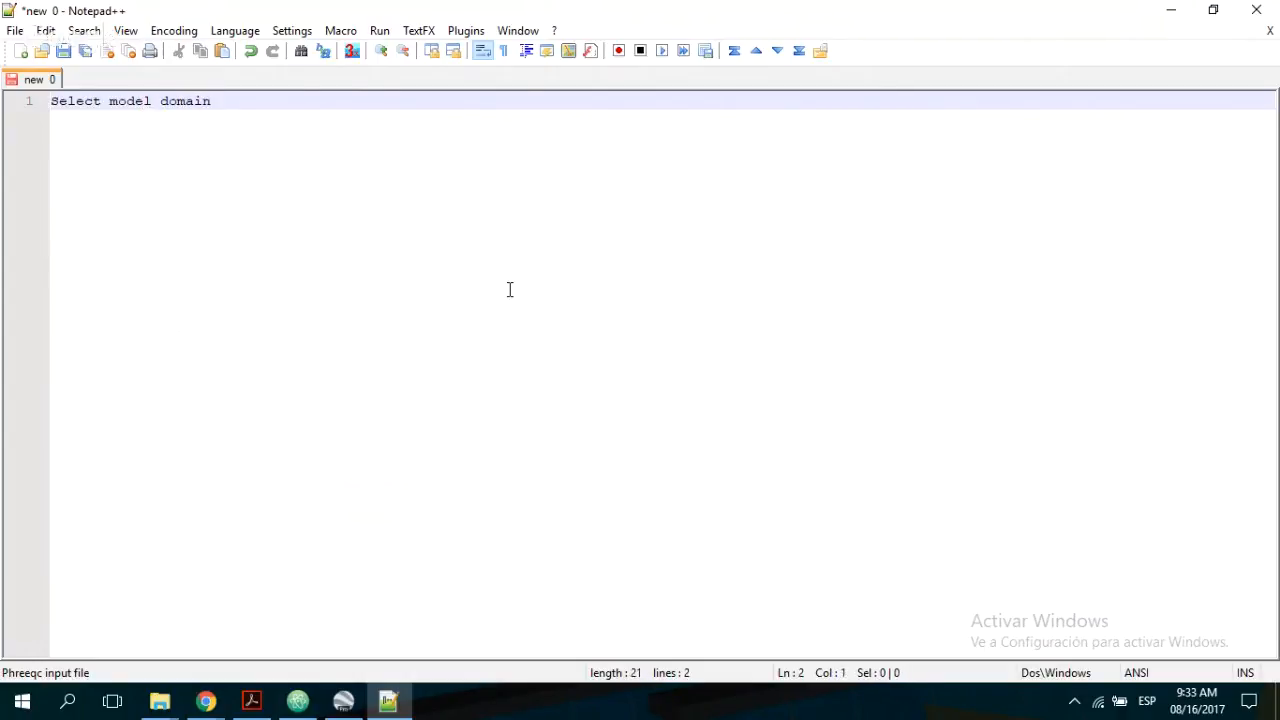
- Add "Download AsterDEM" as the second line of the workflow list
{"action": "key", "text": "BackSpace"}
{"action": "key", "text": "Return"}
{"action": "type", "text": "Don"}
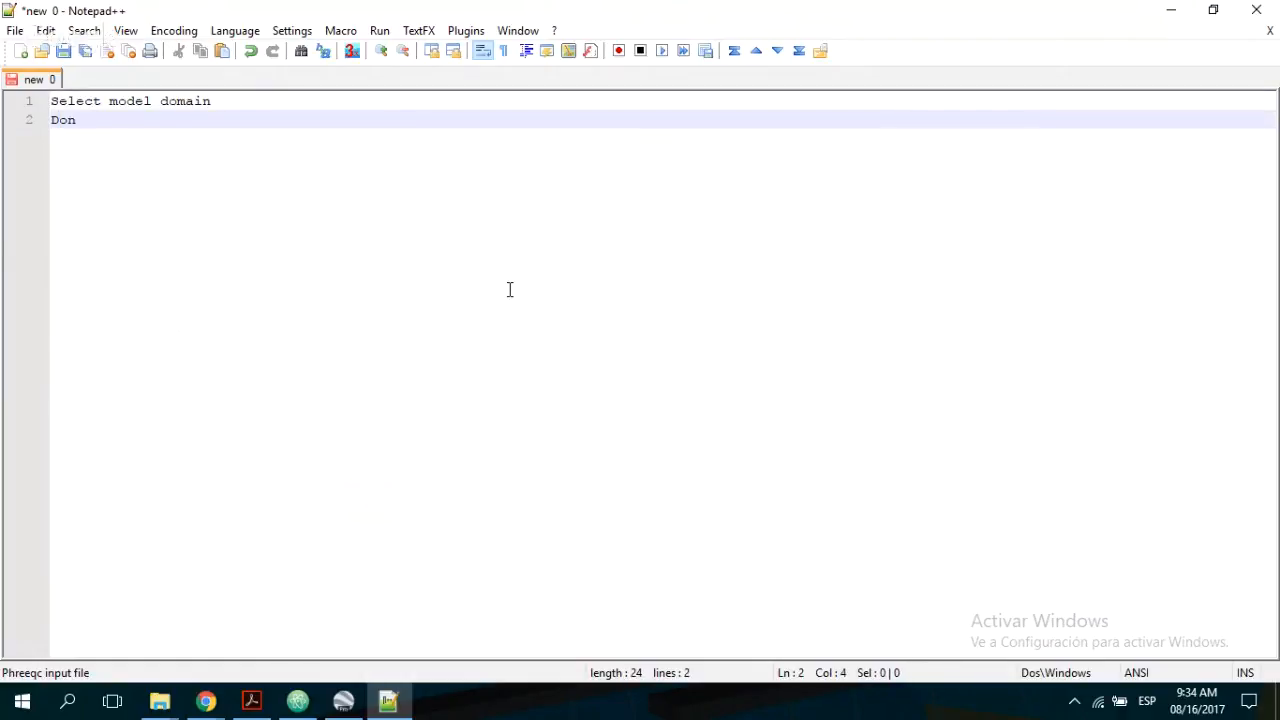
{"action": "key", "text": "BackSpace"}
{"action": "type", "text": "wnload Aster"}
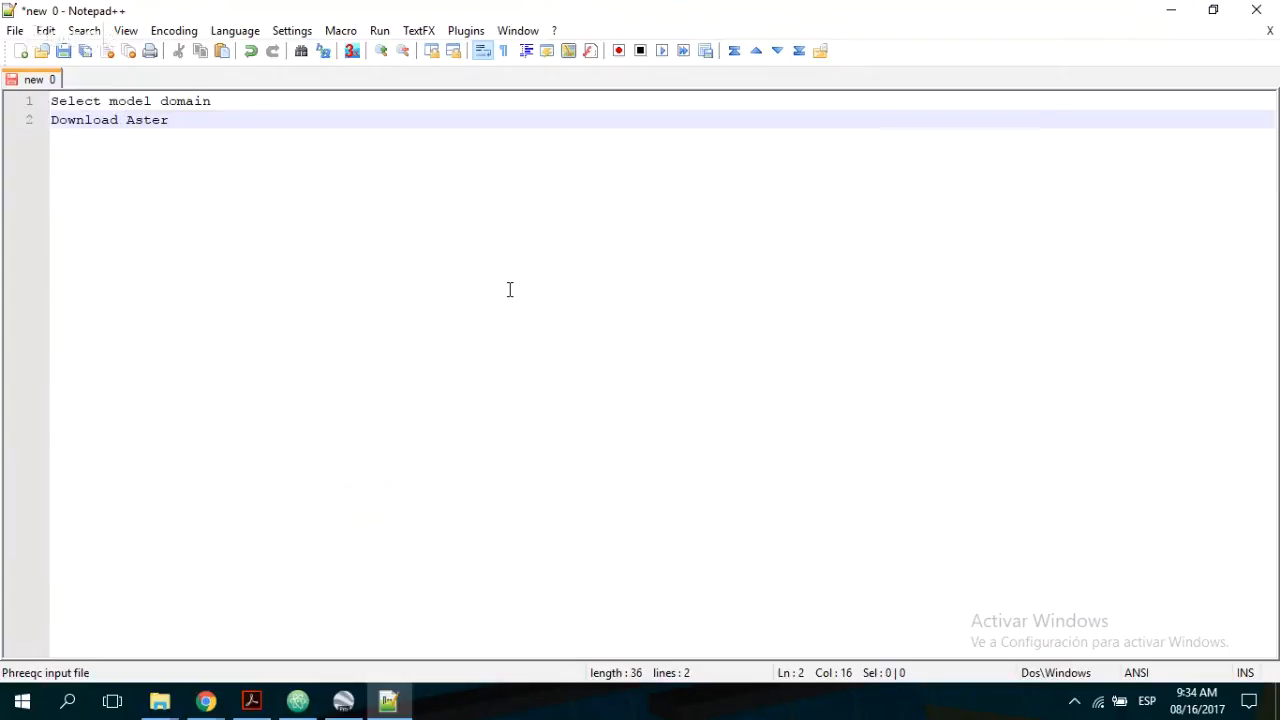
{"action": "key", "text": "BackSpace"}
{"action": "type", "text": "DEM"}
{"action": "key", "text": "BackSpace"}
{"action": "key", "text": "BackSpace"}
{"action": "key", "text": "BackSpace"}
{"action": "key", "text": "BackSpace"}
{"action": "type", "text": "DEM"}
{"action": "key", "text": "Return"}
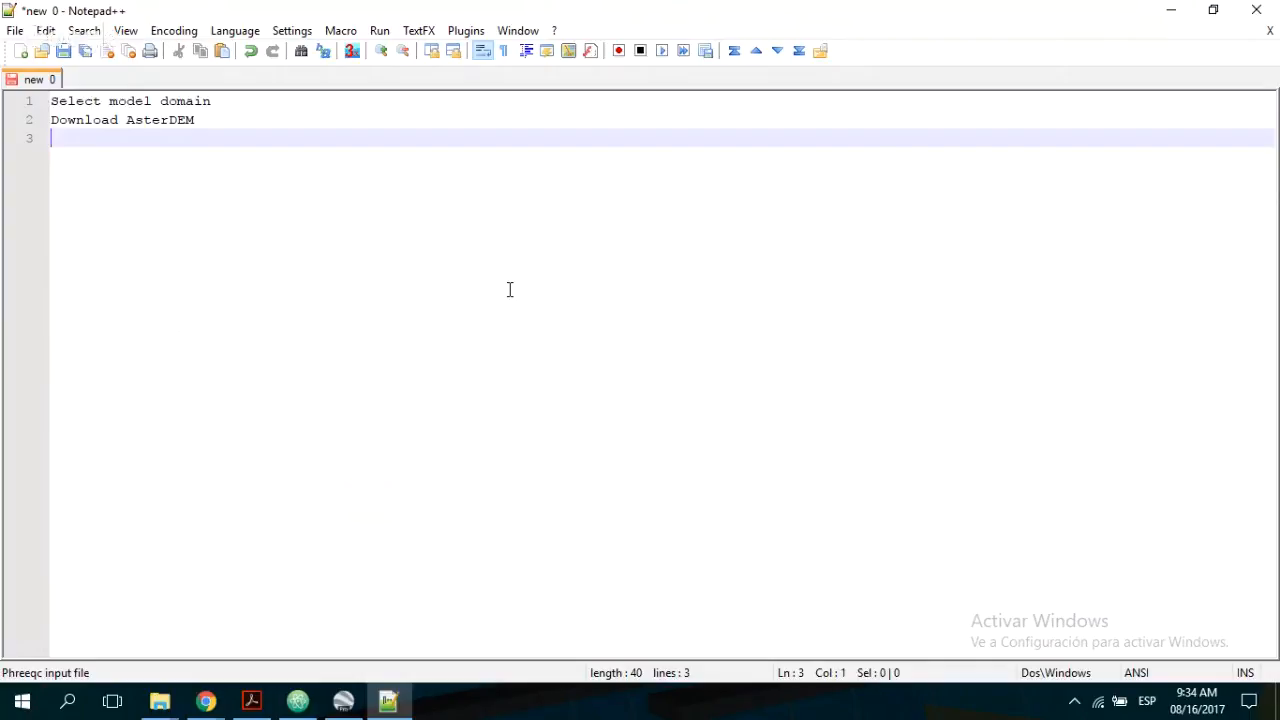
- Add "Define aquifers" as the third line of the workflow list
{"action": "type", "text": "d"}
{"action": "key", "text": "BackSpace"}
{"action": "type", "text": "De"}
{"action": "key", "text": "BackSpace"}
{"action": "key", "text": "BackSpace"}
{"action": "type", "text": "Define aqui"}
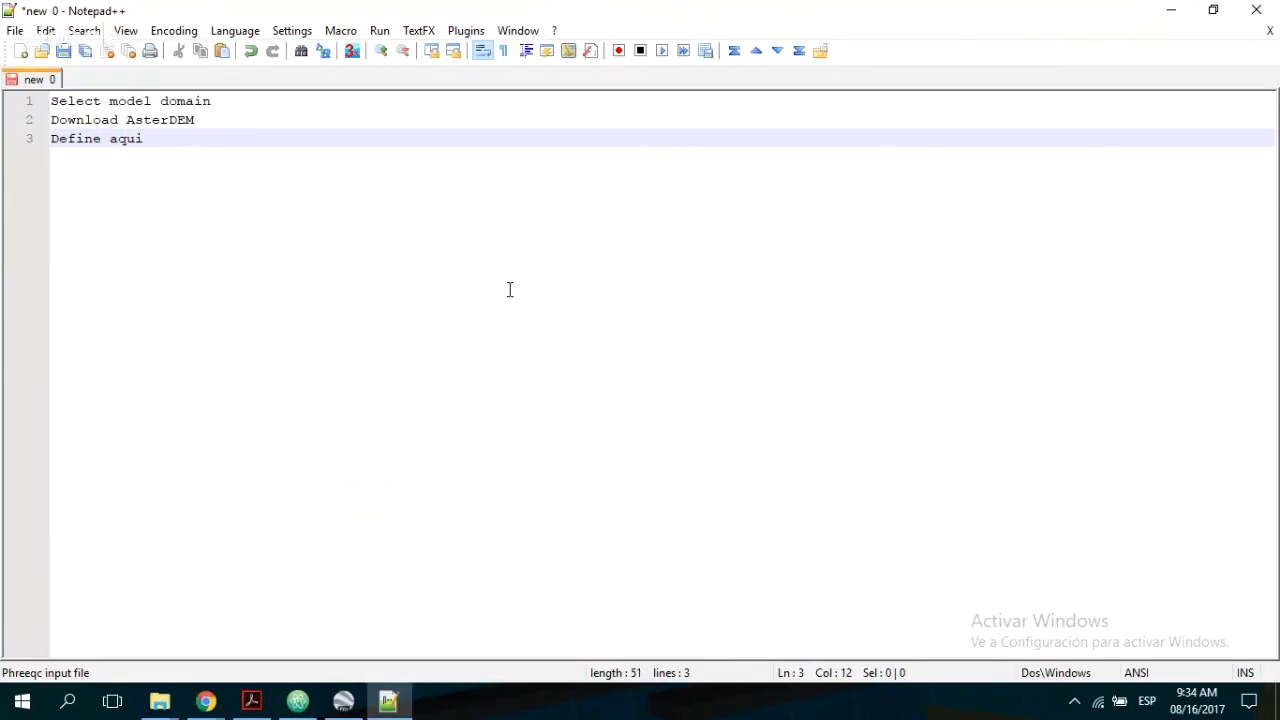
{"action": "type", "text": "fers"}
{"action": "key", "text": "Return"}
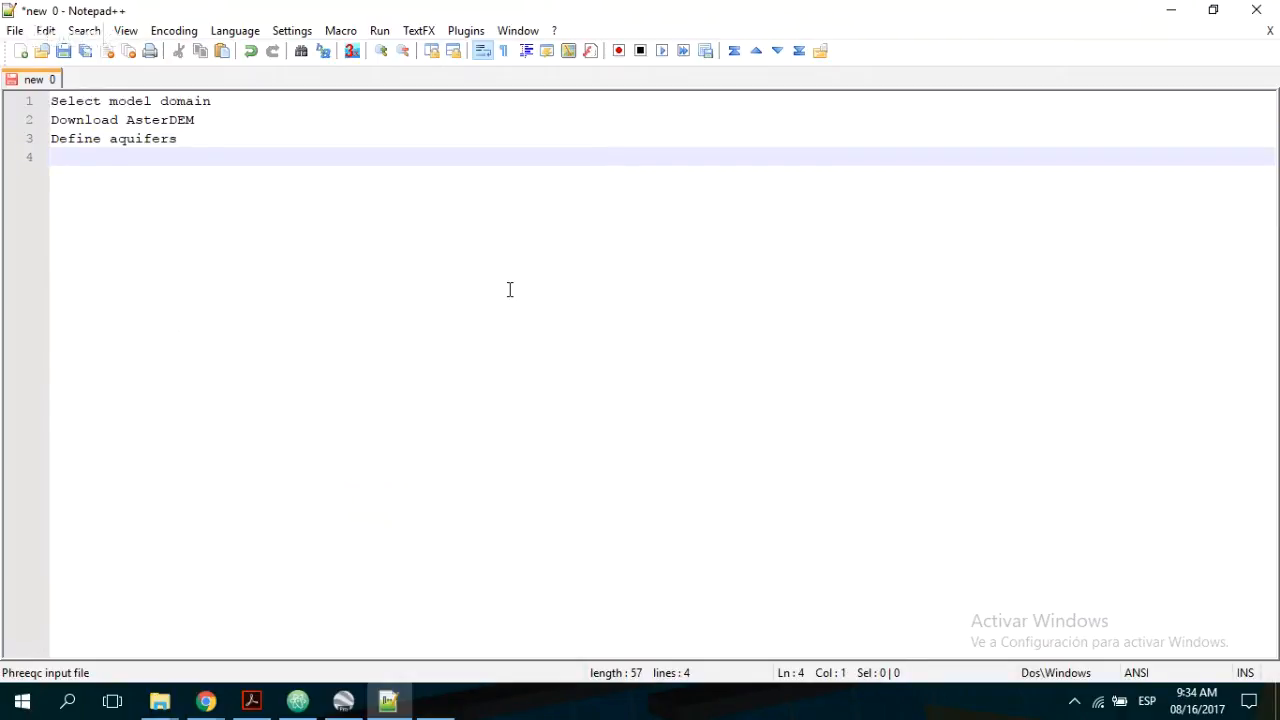
- Add "Set hydraulic parameters" as the fourth line of the workflow list
{"action": "type", "text": "Set hy"}
{"action": "type", "text": "de"}
{"action": "key", "text": "BackSpace"}
{"action": "key", "text": "BackSpace"}
{"action": "type", "text": "draulic "}
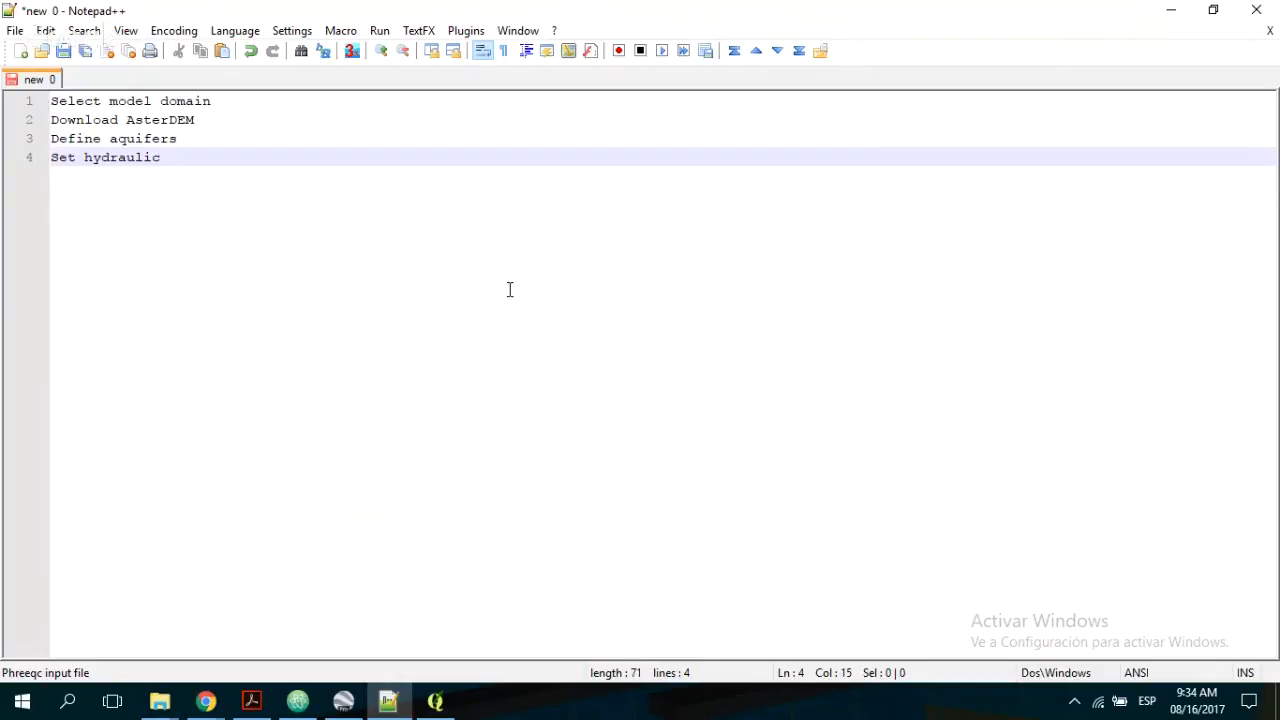
{"action": "type", "text": "parameters"}
{"action": "key", "text": "Return"}
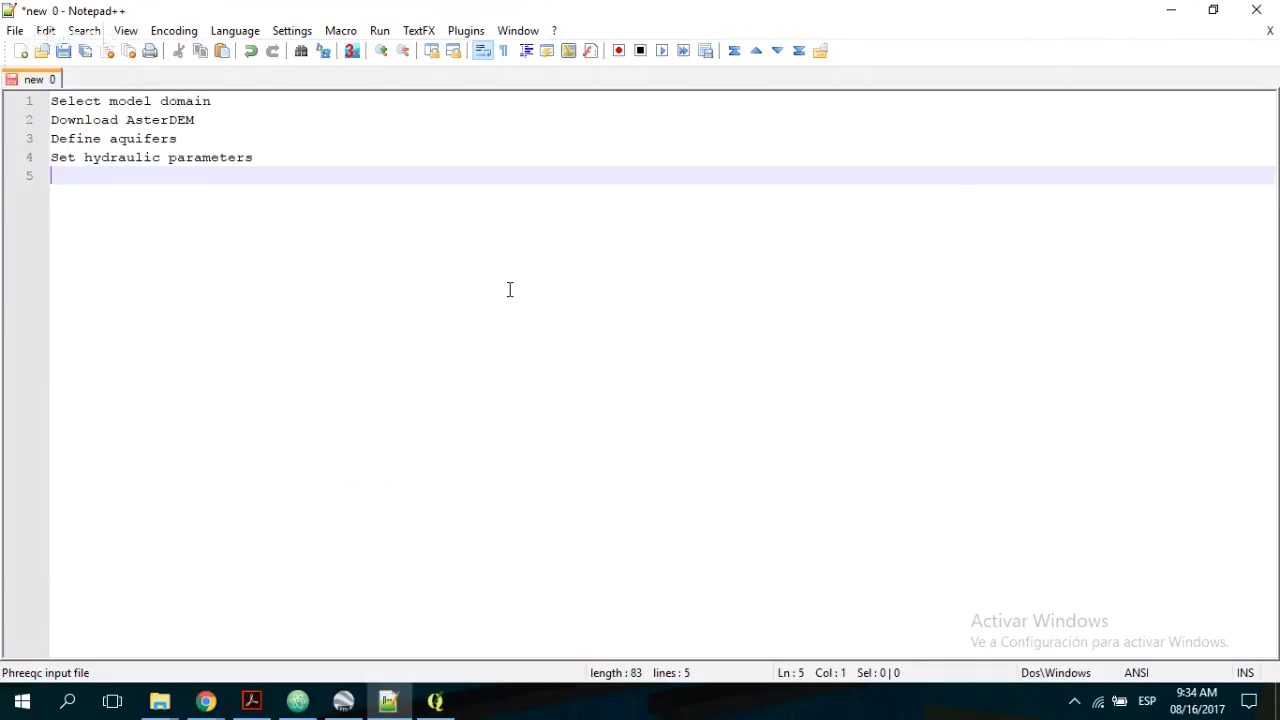
- Add a fifth line to the workflow list for the setup of boundary conditions
{"action": "type", "text": "Setup of bou"}
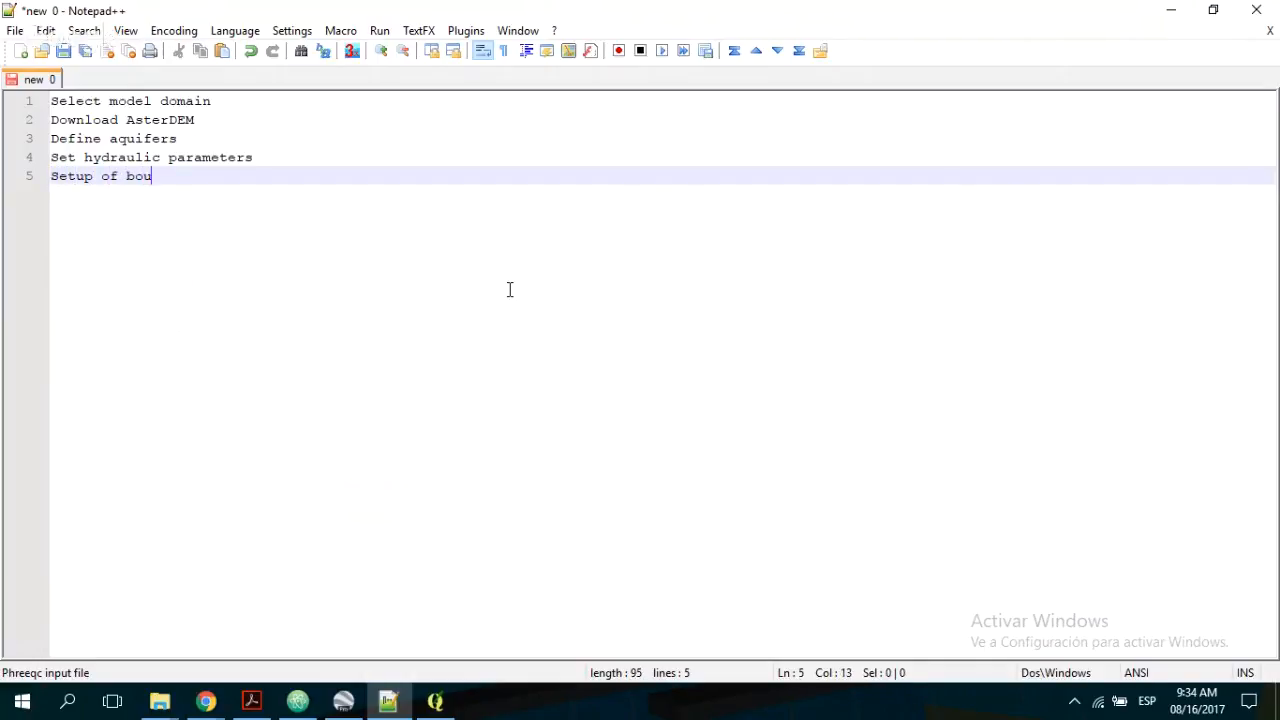
{"action": "type", "text": "ndwe"}
{"action": "key", "text": "BackSpace"}
{"action": "type", "text": "e"}
{"action": "key", "text": "BackSpace"}
{"action": "type", "text": "ry condiciont"}
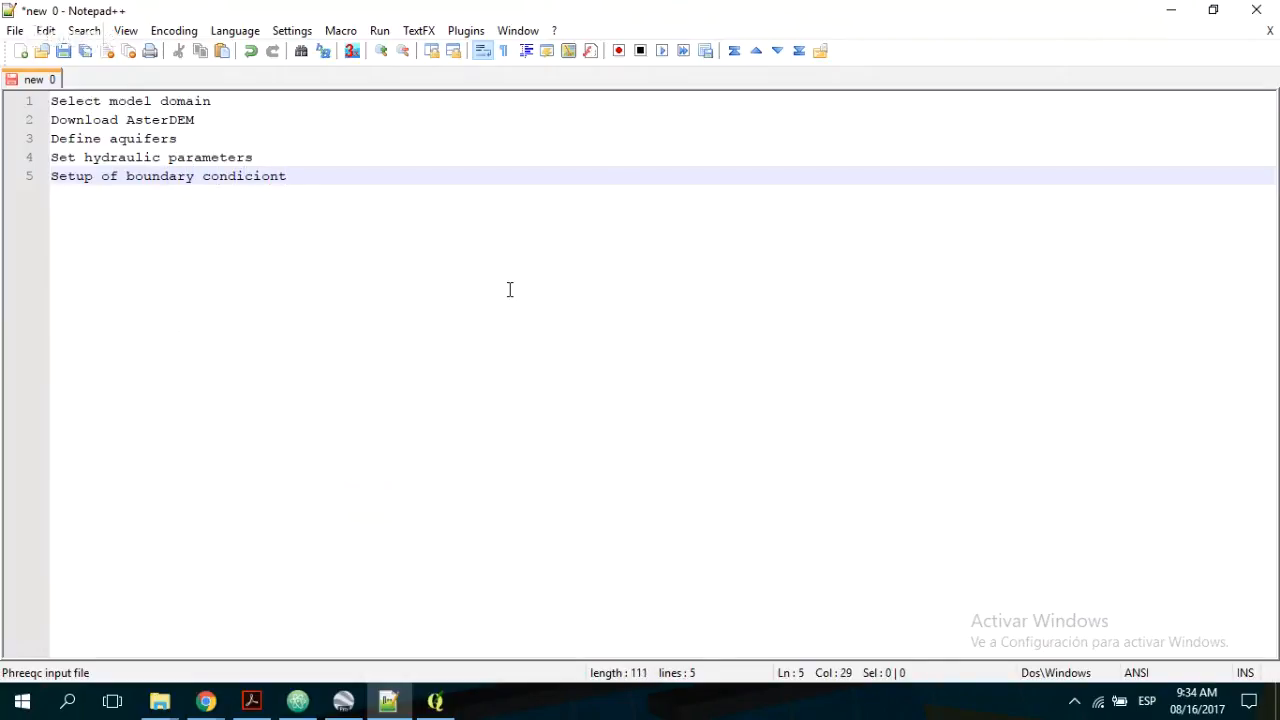
{"action": "key", "text": "BackSpace"}
{"action": "type", "text": "s"}
- Switch to QGIS and start a new empty project
{"action": "left_click", "coordinate": [1176, 12]}
{"action": "left_click", "coordinate": [435, 702]}
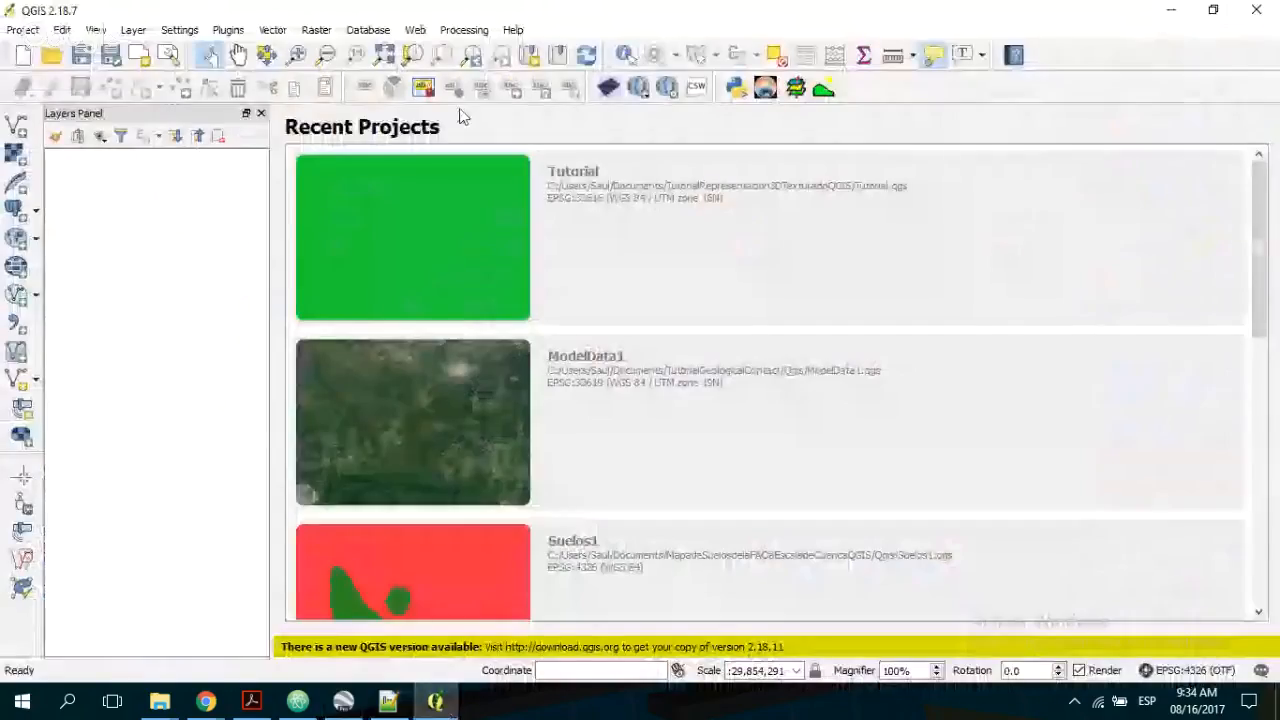
{"action": "left_click", "coordinate": [23, 54]}
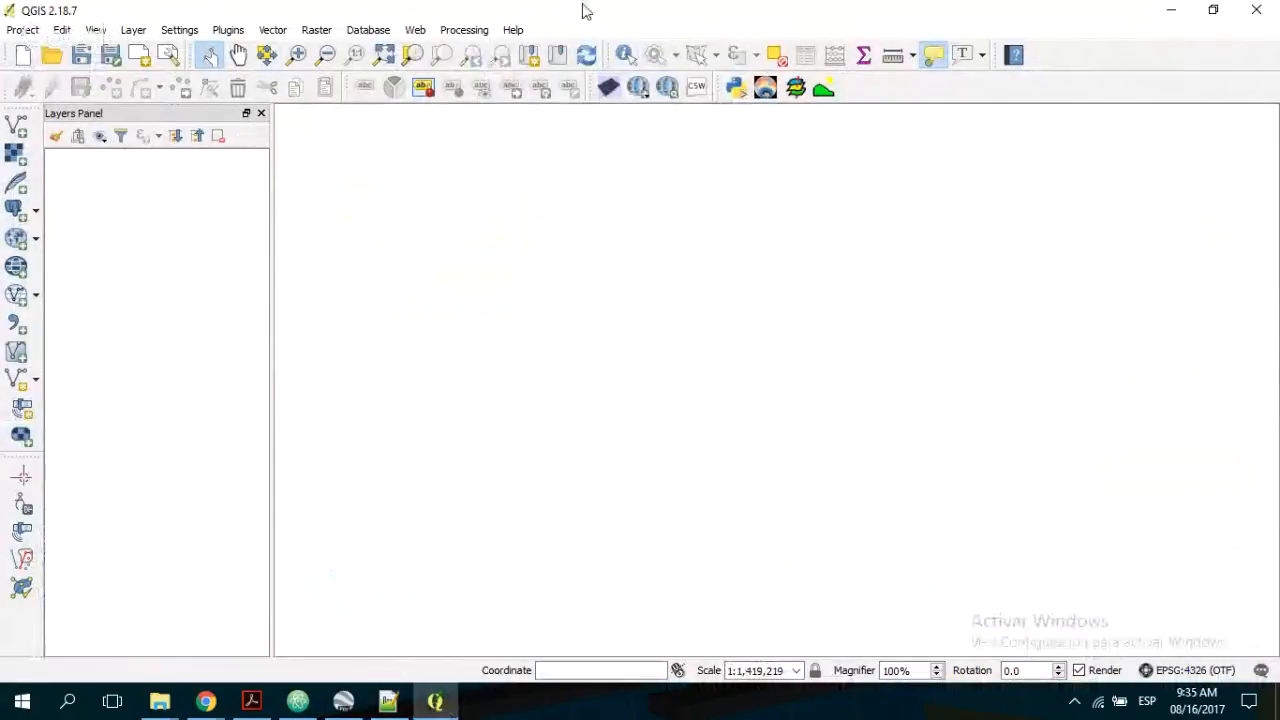
- Add the Google Satellite base map from the OpenLayers plugin to the project
{"action": "left_click", "coordinate": [415, 31]}
{"action": "mouse_move", "coordinate": [425, 51]}
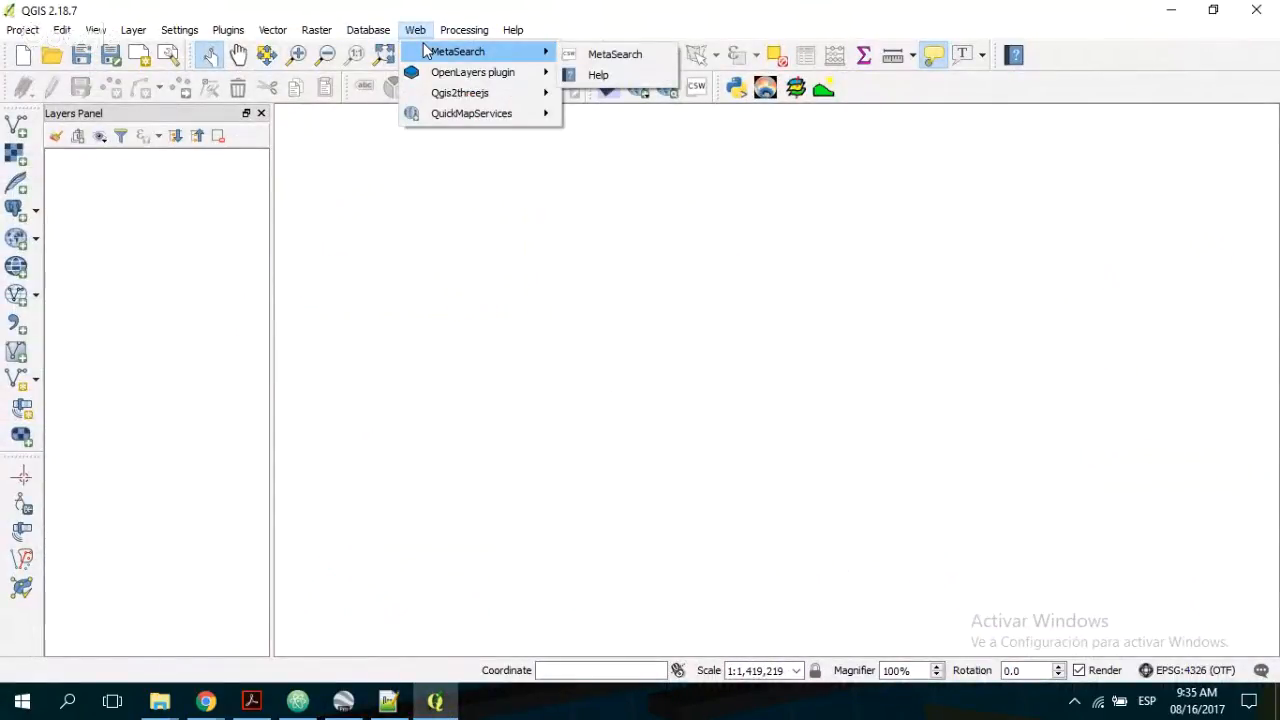
{"action": "mouse_move", "coordinate": [470, 72]}
{"action": "mouse_move", "coordinate": [676, 150]}
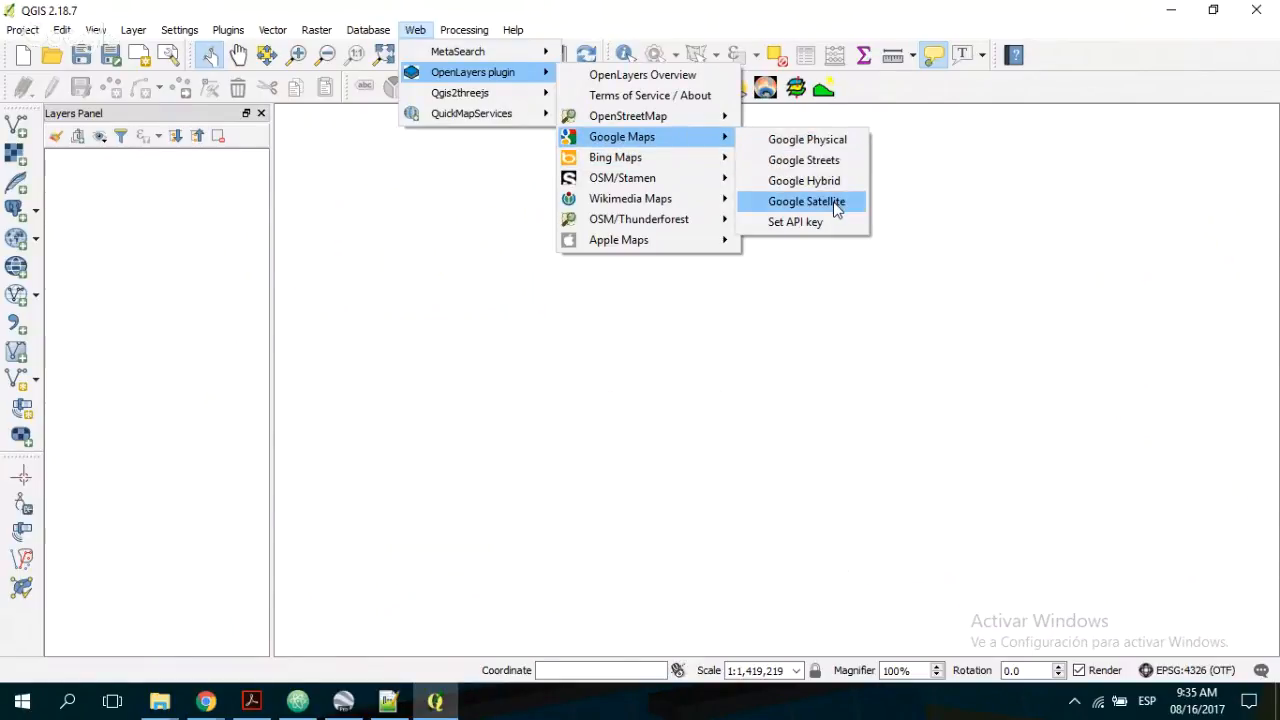
{"action": "left_click", "coordinate": [834, 203]}
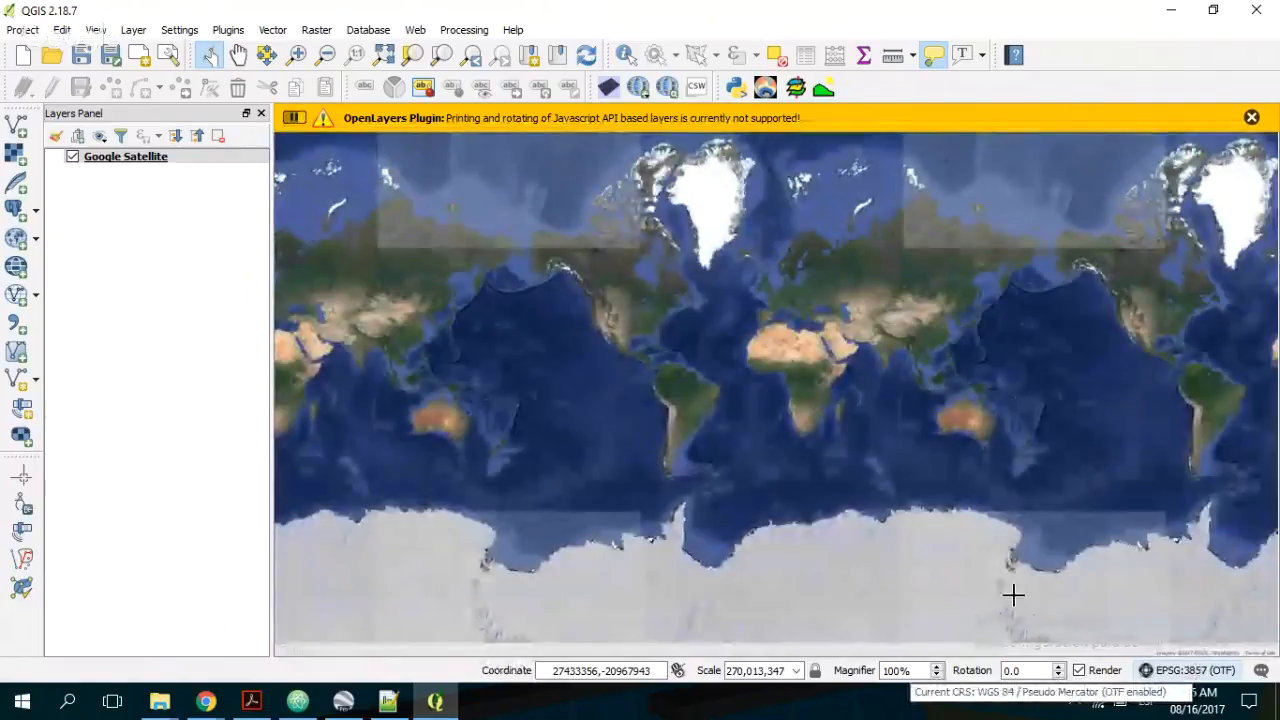
- Locate the cultivated river valley near Peru's southern coast and frame it closely on the satellite map
{"action": "left_click", "coordinate": [296, 54]}
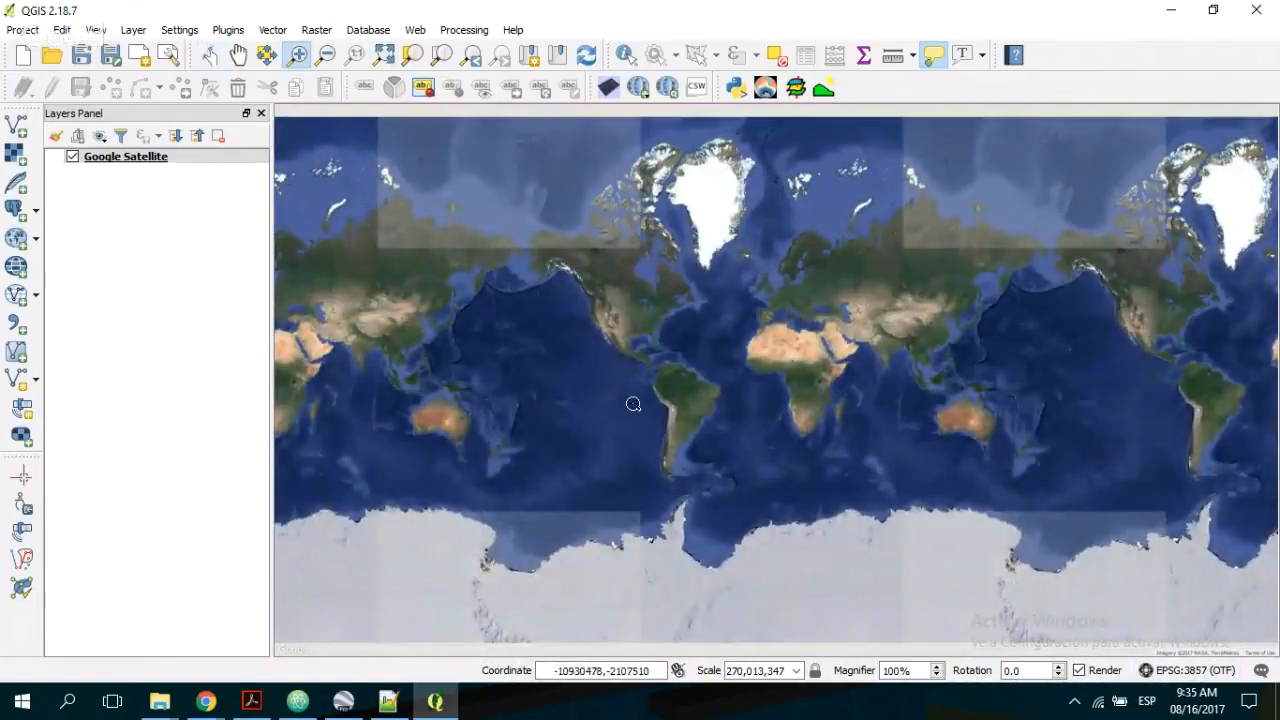
{"action": "left_click_drag", "start_coordinate": [654, 406], "coordinate": [684, 434]}
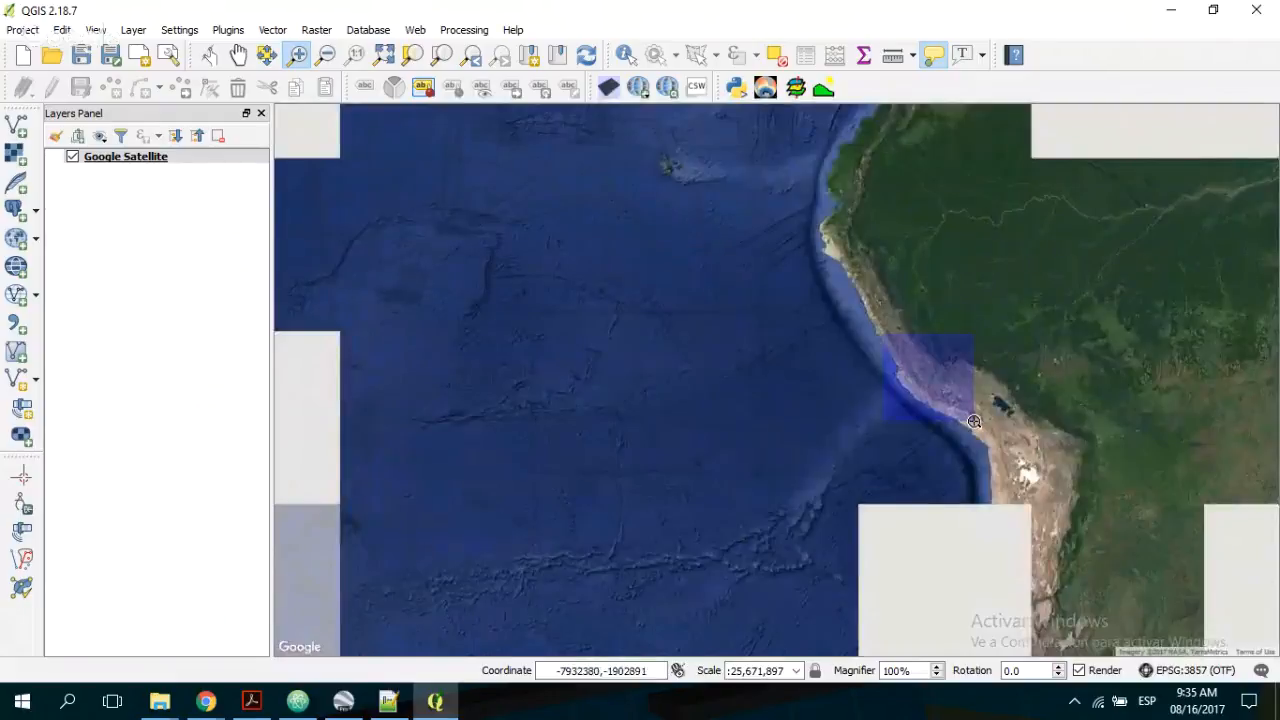
{"action": "left_click", "coordinate": [974, 420]}
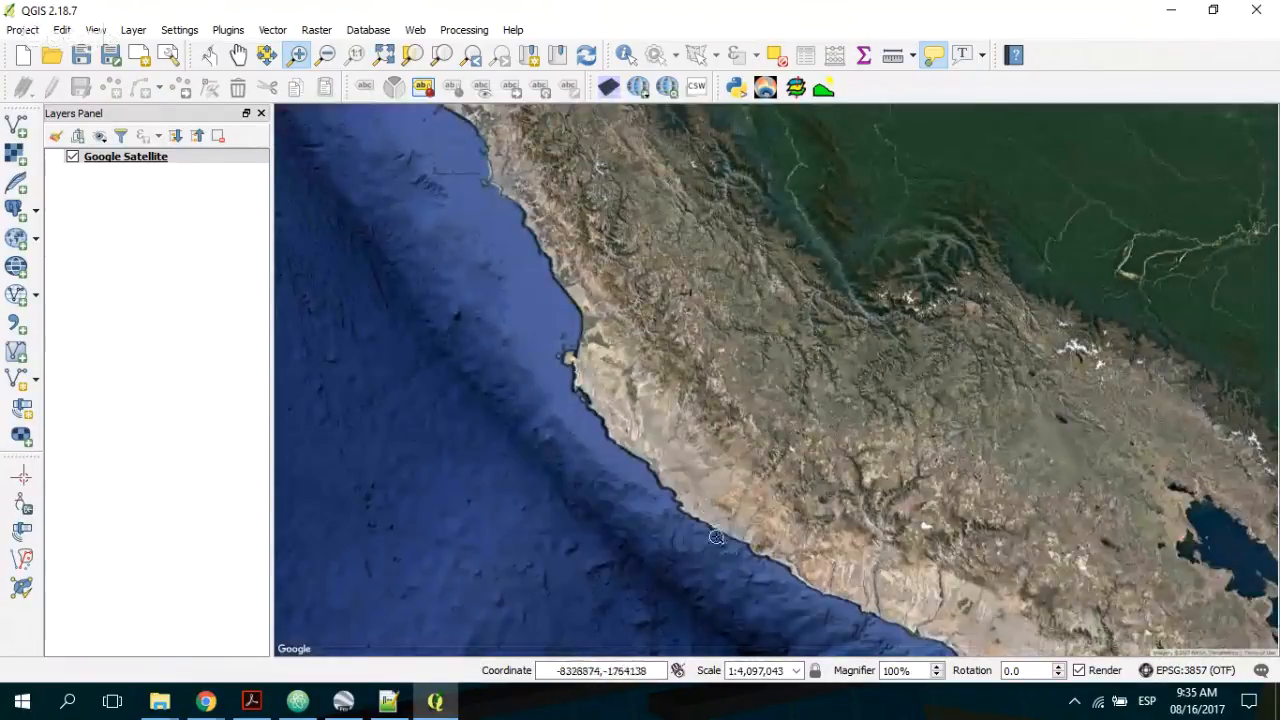
{"action": "left_click_drag", "start_coordinate": [716, 481], "coordinate": [765, 533]}
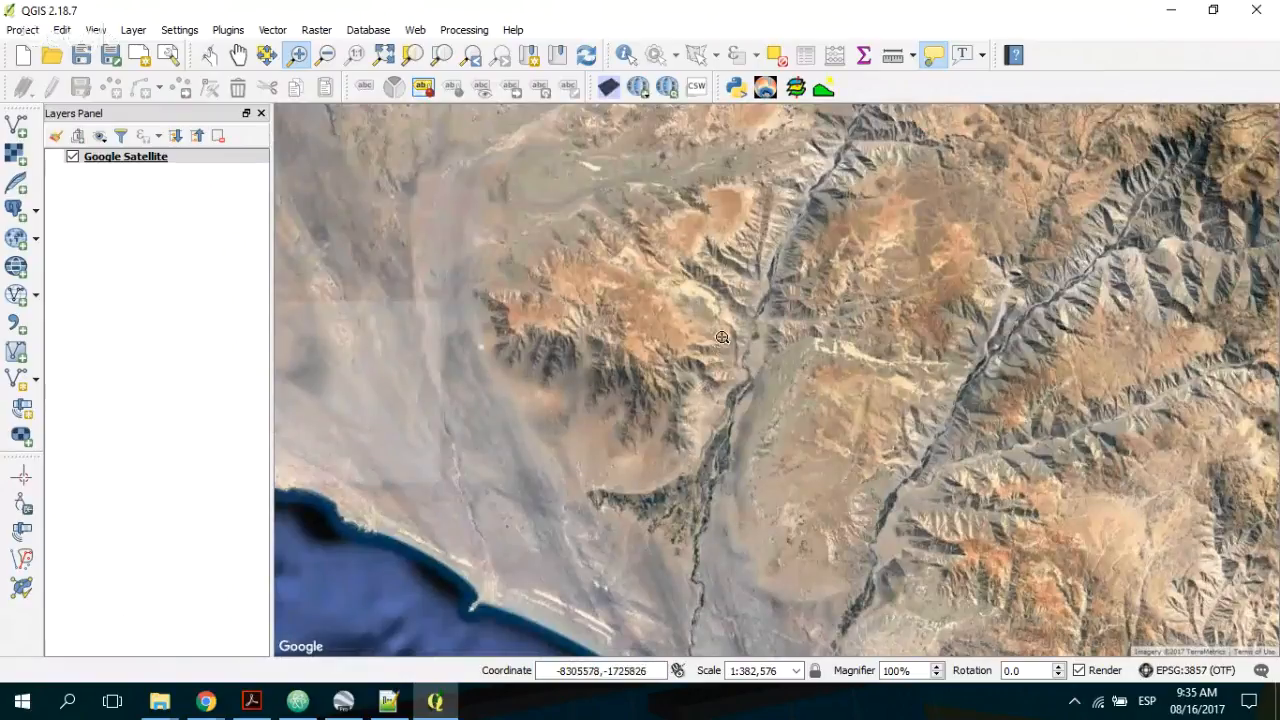
{"action": "left_click_drag", "start_coordinate": [700, 359], "coordinate": [799, 423]}
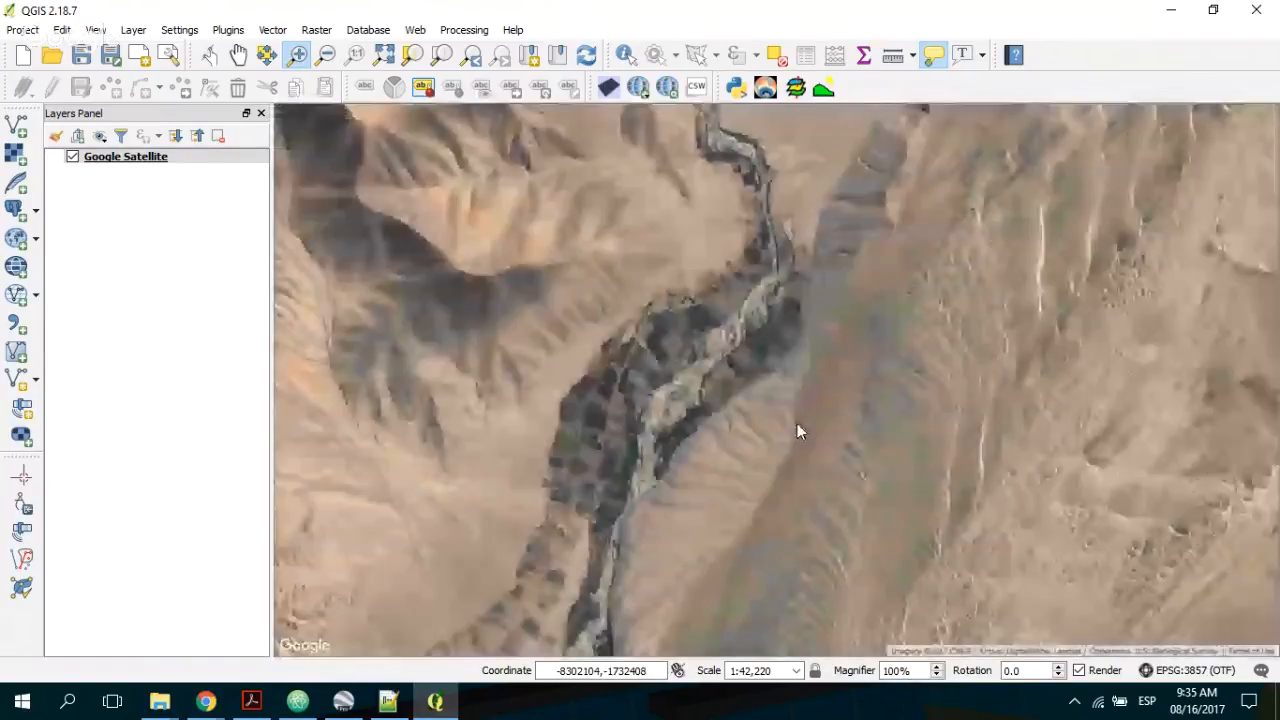
{"action": "left_click_drag", "start_coordinate": [389, 208], "coordinate": [915, 548]}
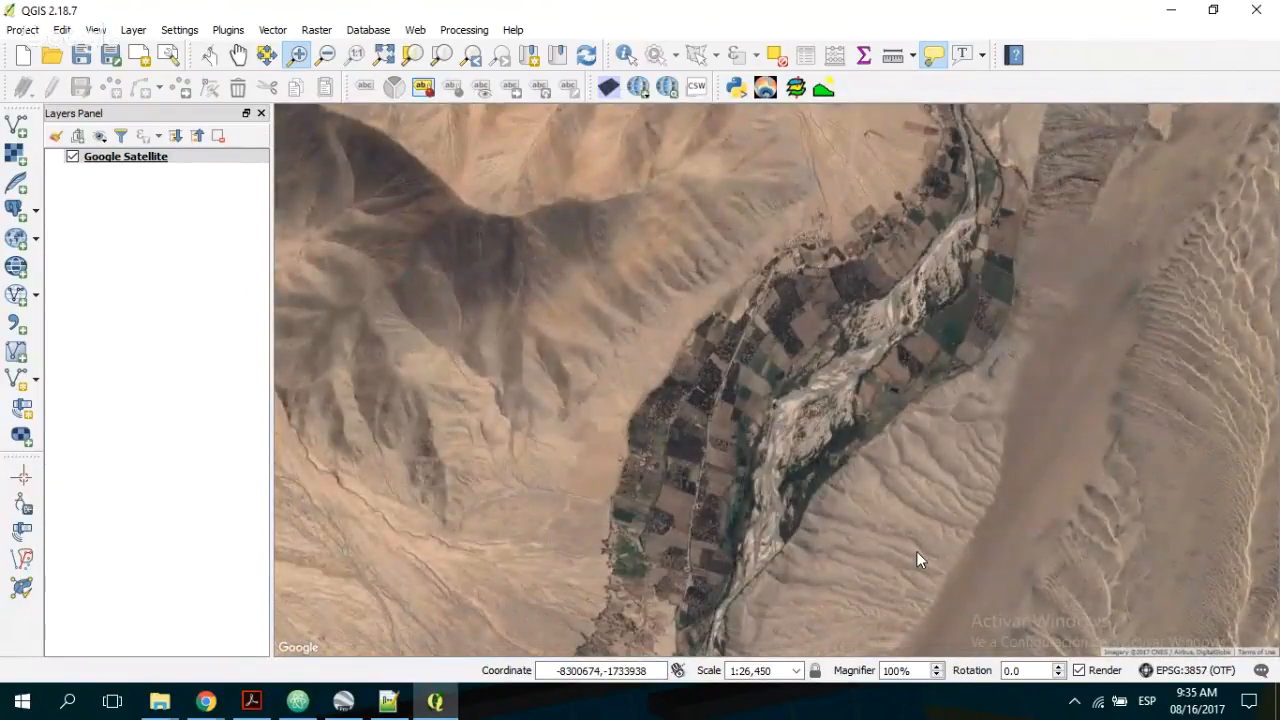
- Set the project's coordinate reference system to WGS 84 (EPSG:4326)
{"action": "left_click", "coordinate": [1203, 670]}
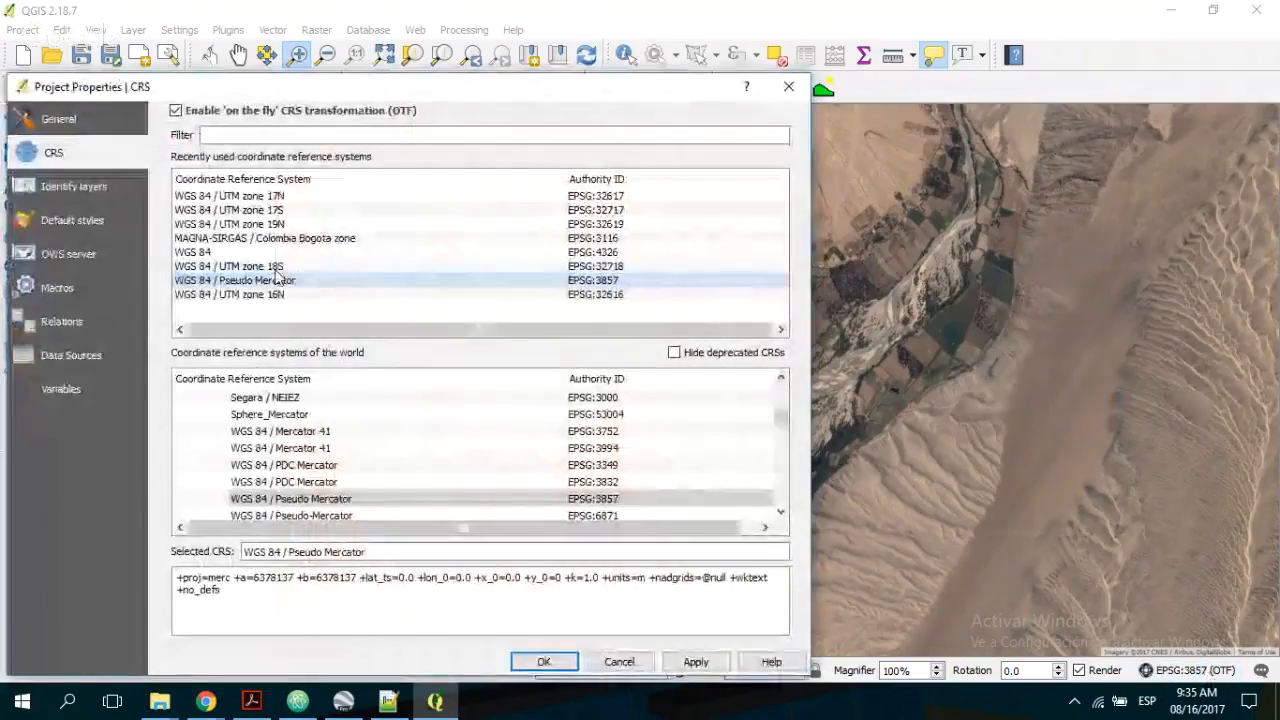
{"action": "left_click", "coordinate": [280, 253]}
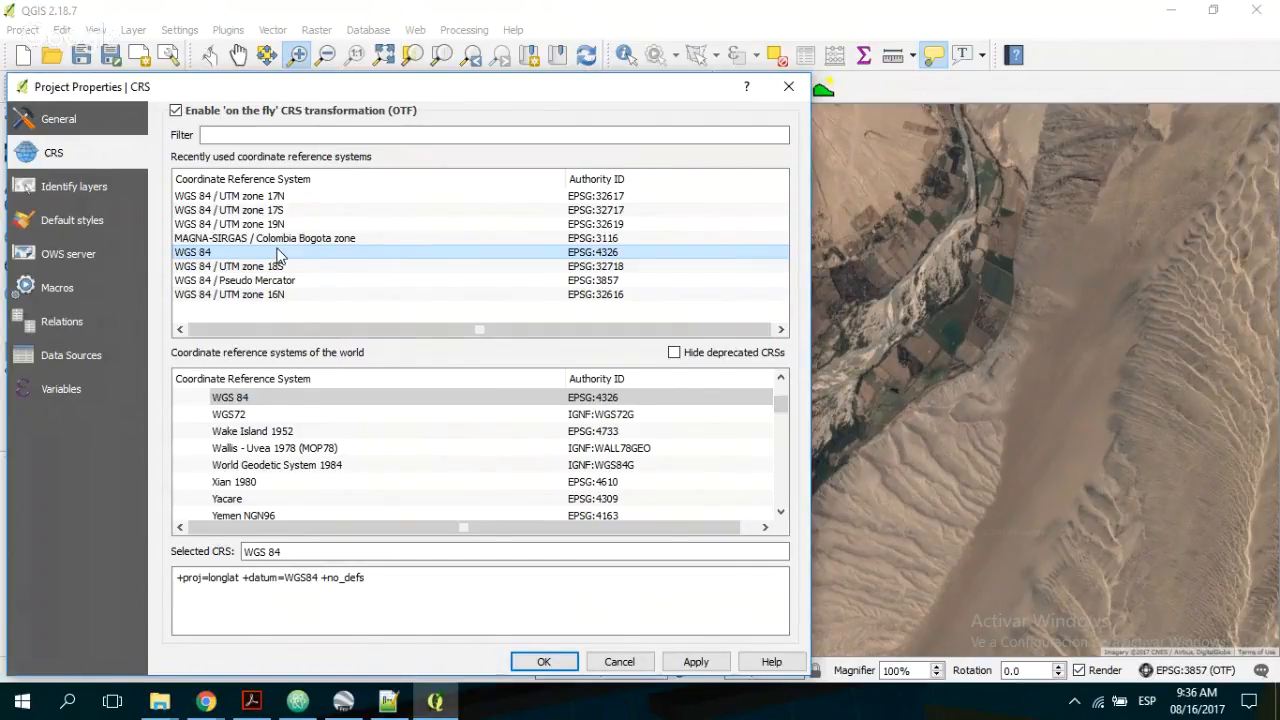
{"action": "left_click", "coordinate": [544, 662]}
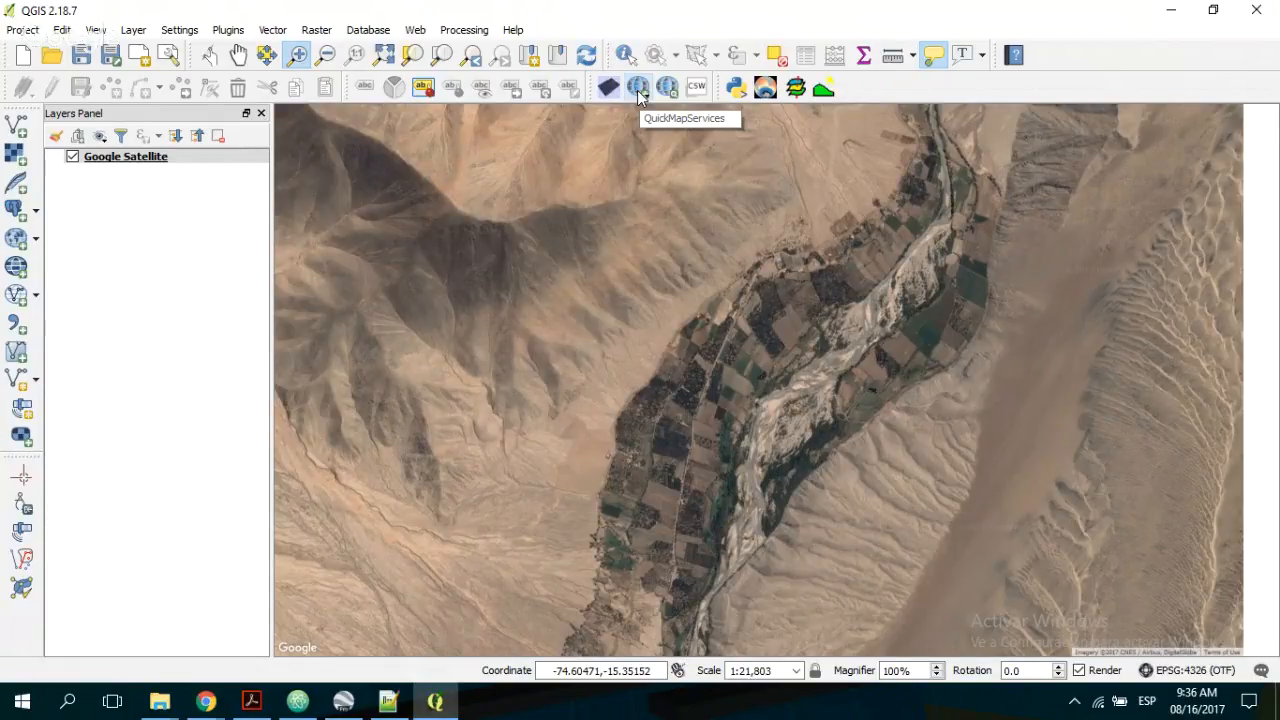
- Measure distances in meters across the riverbed and the cultivated valley, and close the measurement
{"action": "left_click", "coordinate": [893, 54]}
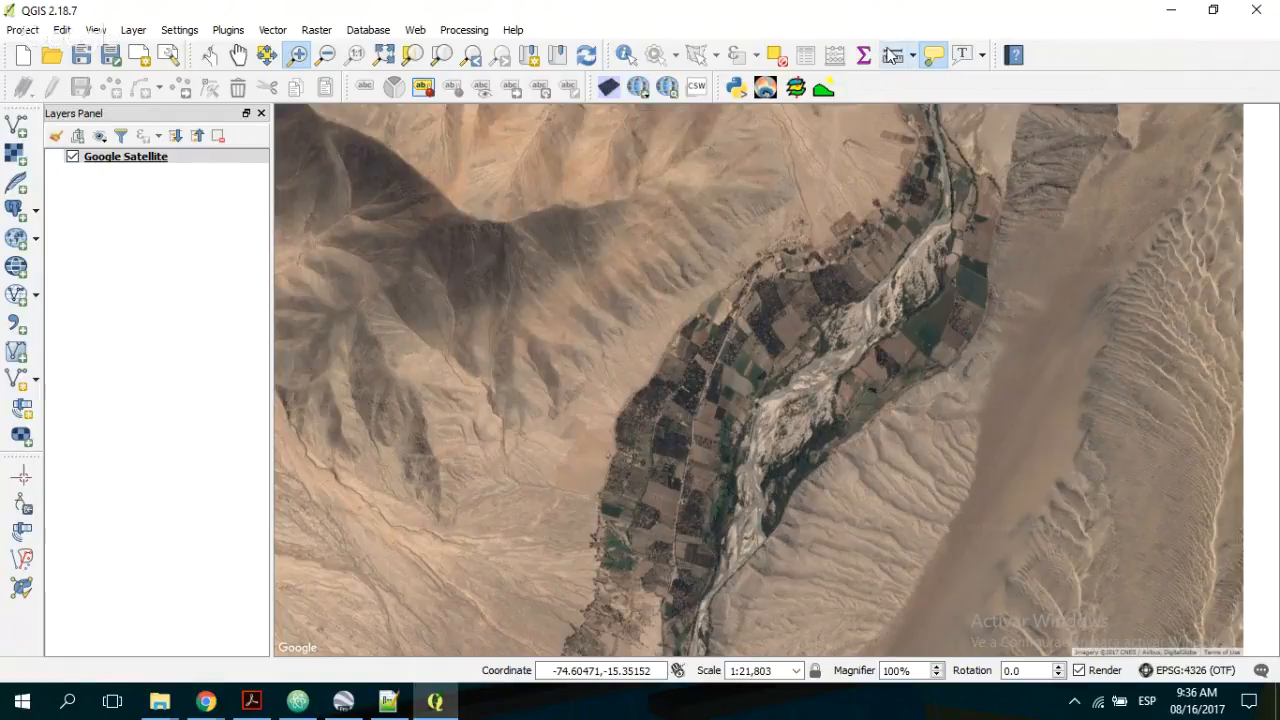
{"action": "left_click", "coordinate": [777, 447]}
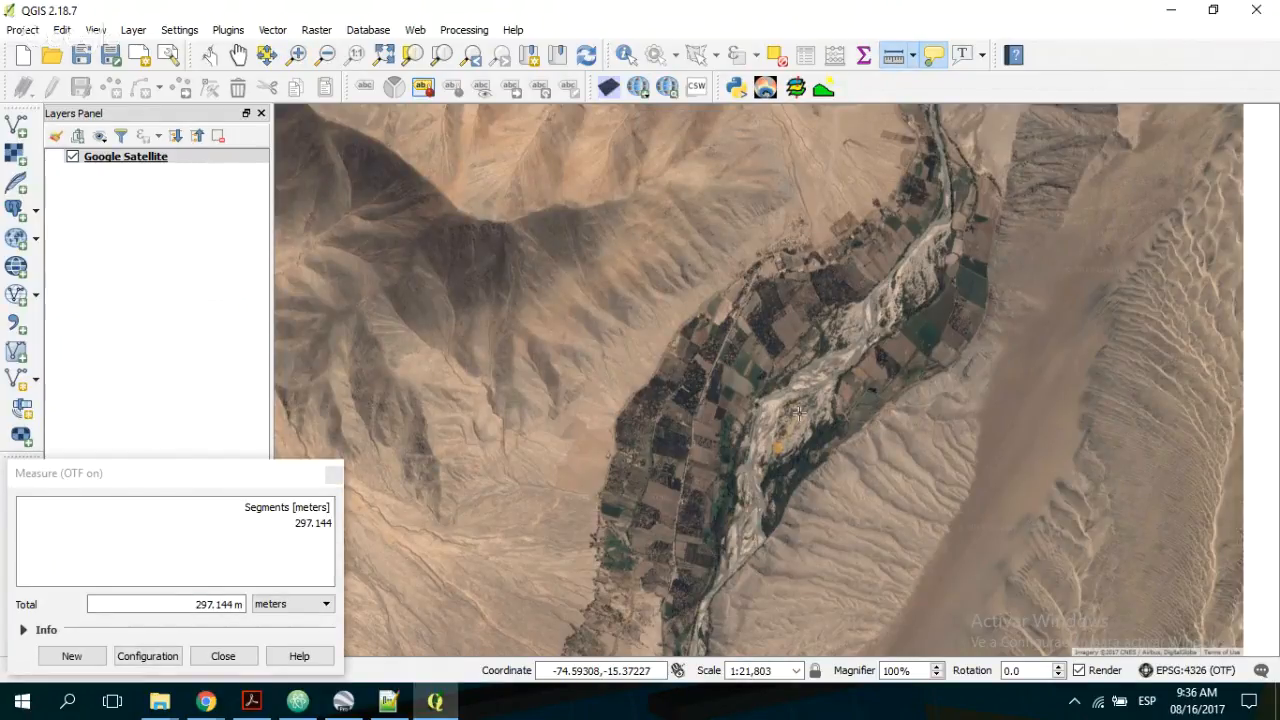
{"action": "left_click", "coordinate": [811, 404]}
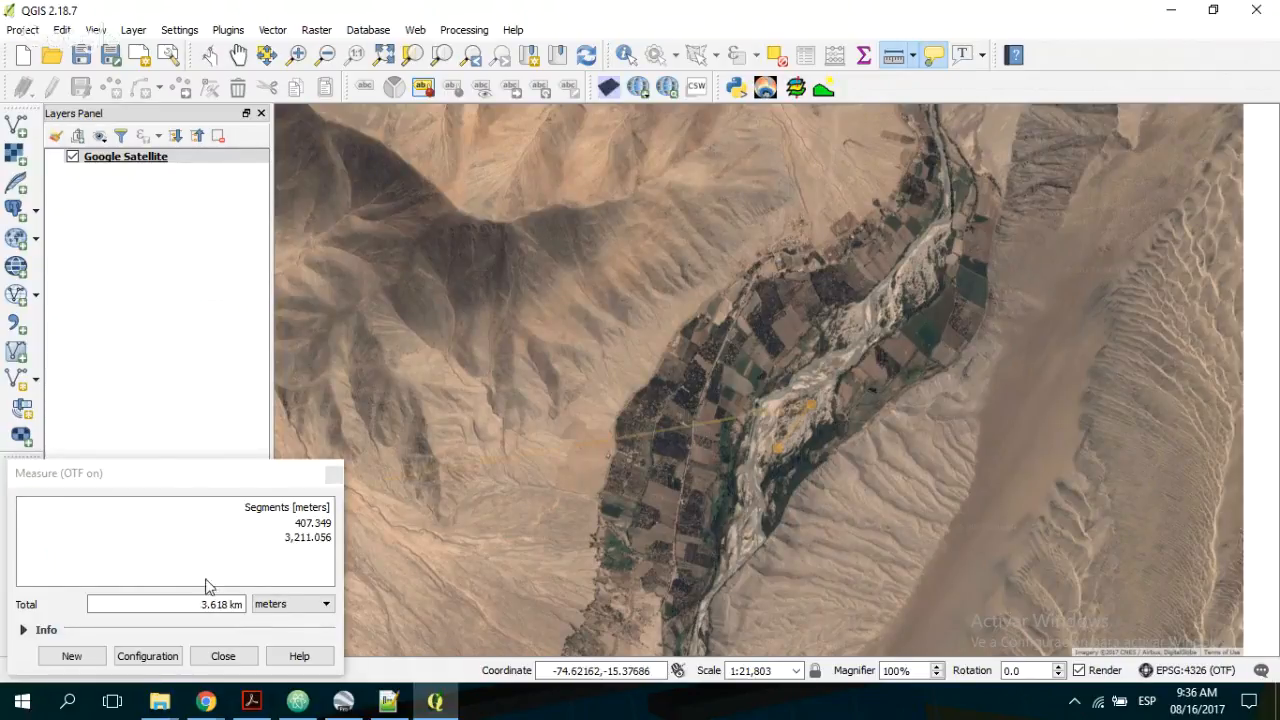
{"action": "left_click", "coordinate": [245, 656]}
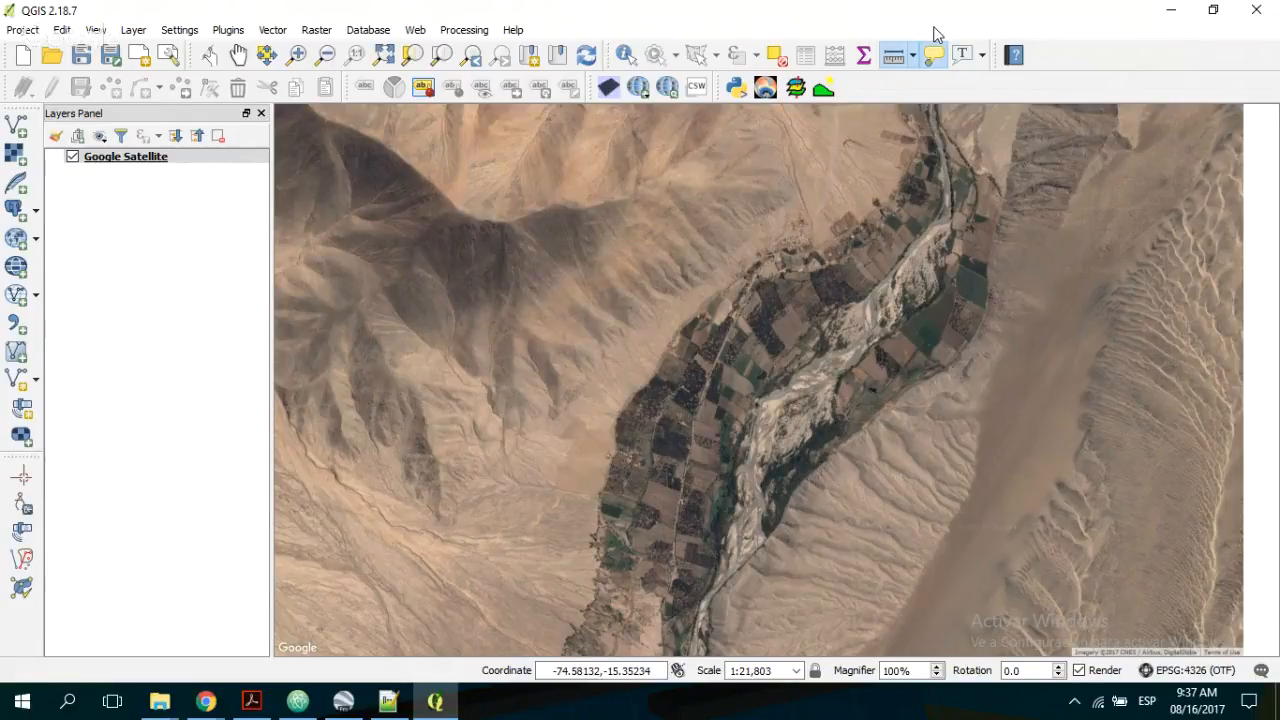
- Measure the length of the river reach along the cultivated valley in meters and close the measurement
{"action": "left_click", "coordinate": [957, 143]}
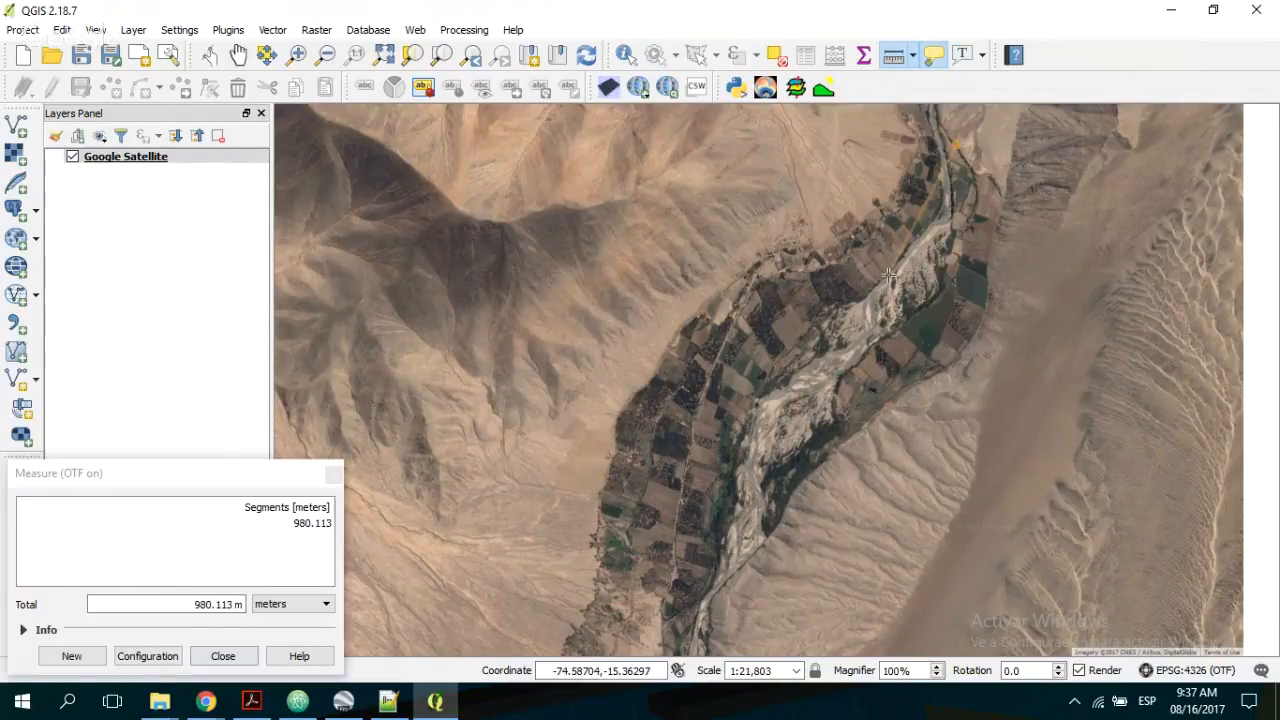
{"action": "left_click", "coordinate": [699, 615]}
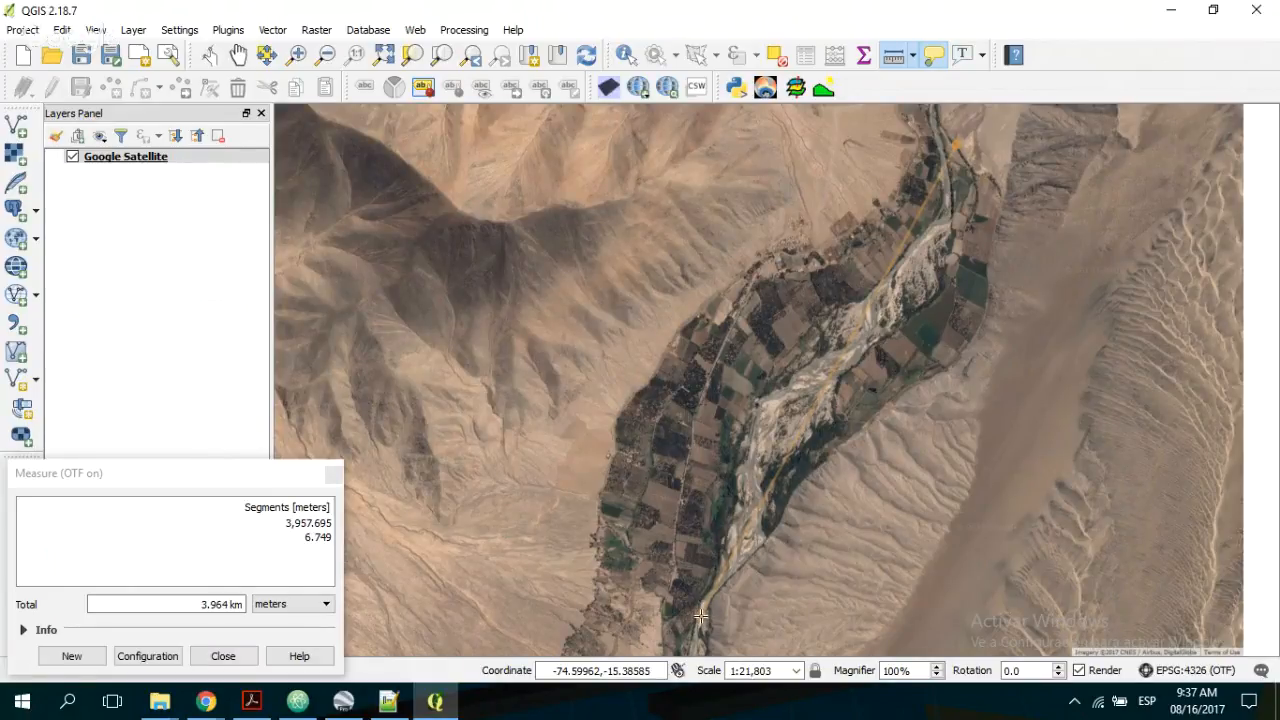
{"action": "left_click", "coordinate": [241, 662]}
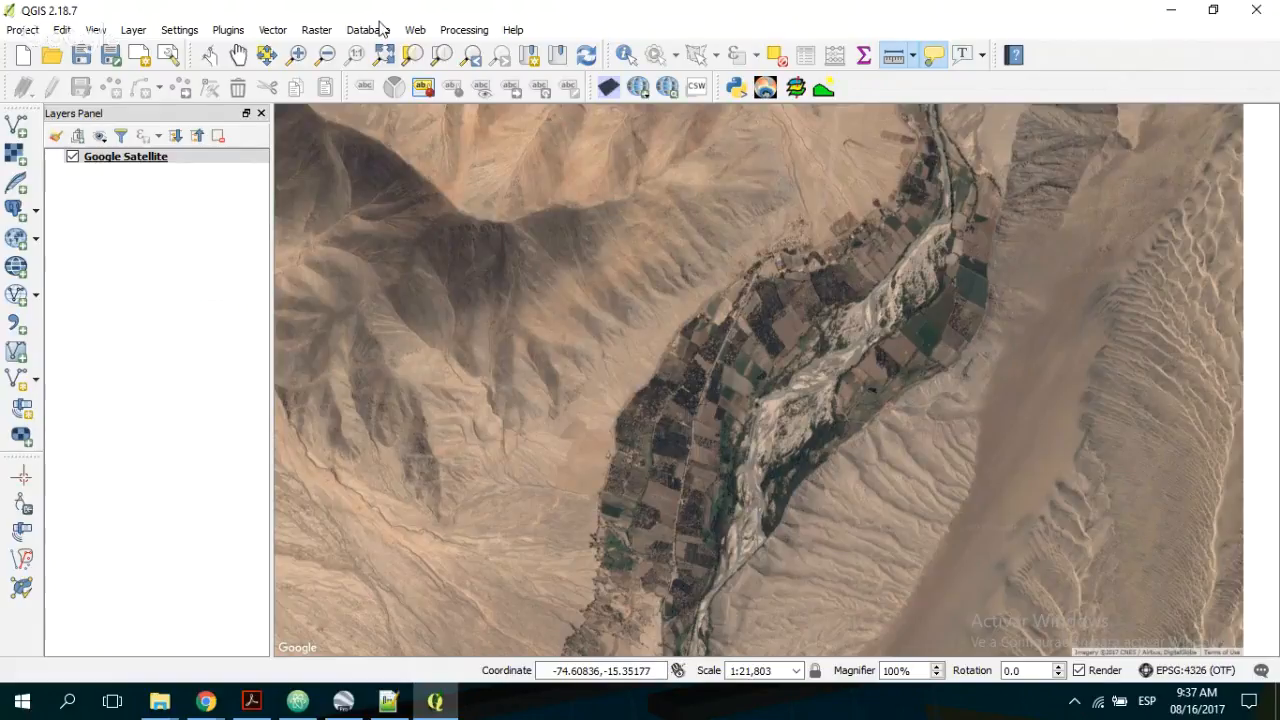
- Measure the river reach within a tighter frame of the valley and close the measurement
{"action": "left_click", "coordinate": [297, 54]}
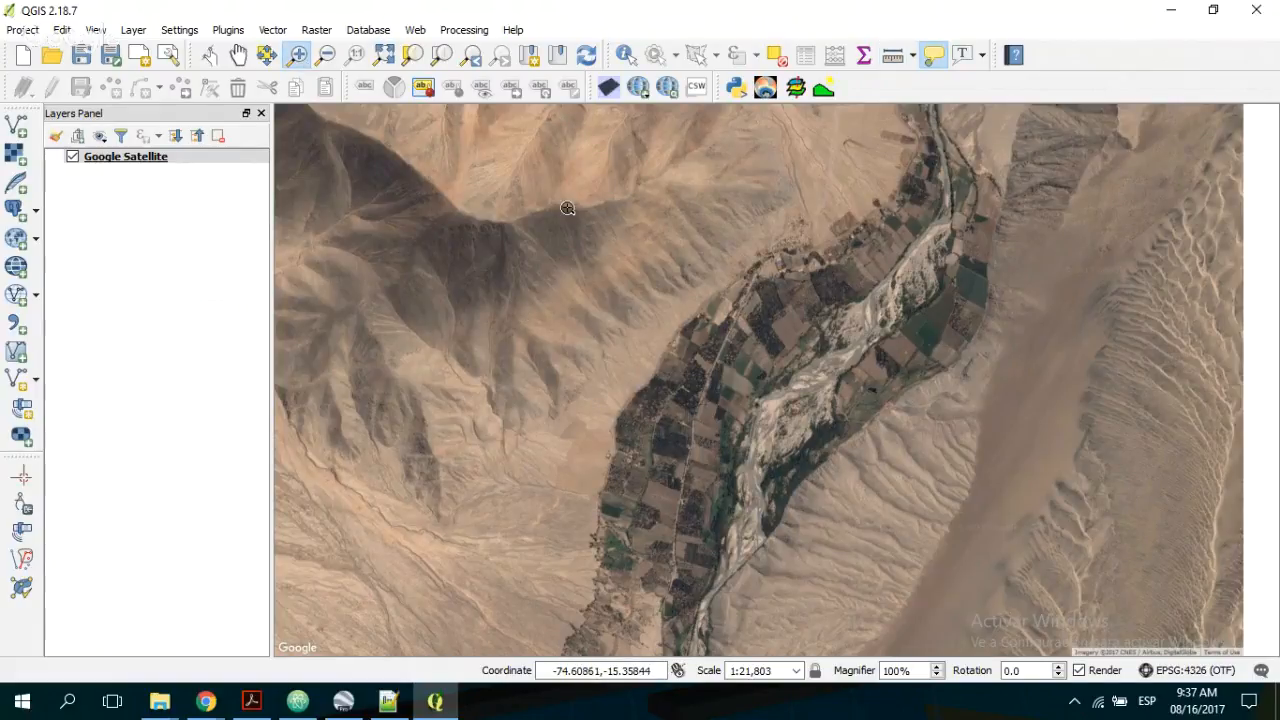
{"action": "left_click_drag", "start_coordinate": [523, 208], "coordinate": [1037, 606]}
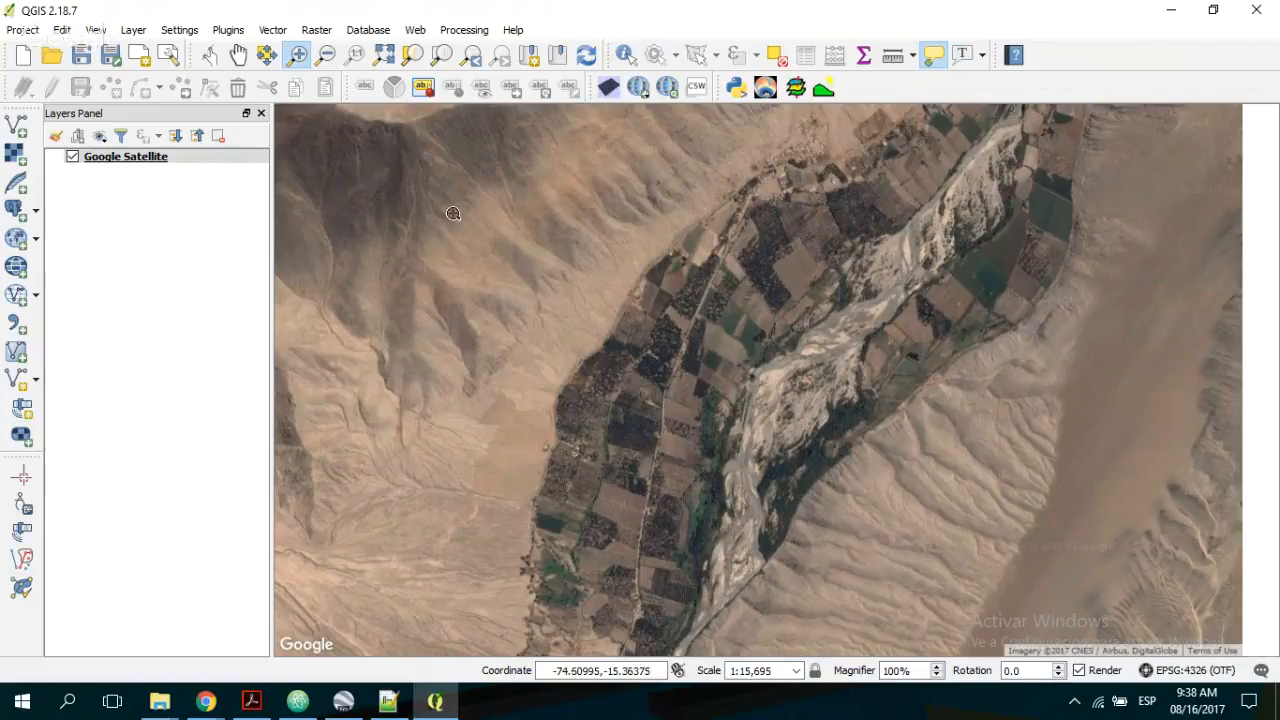
{"action": "left_click", "coordinate": [893, 55]}
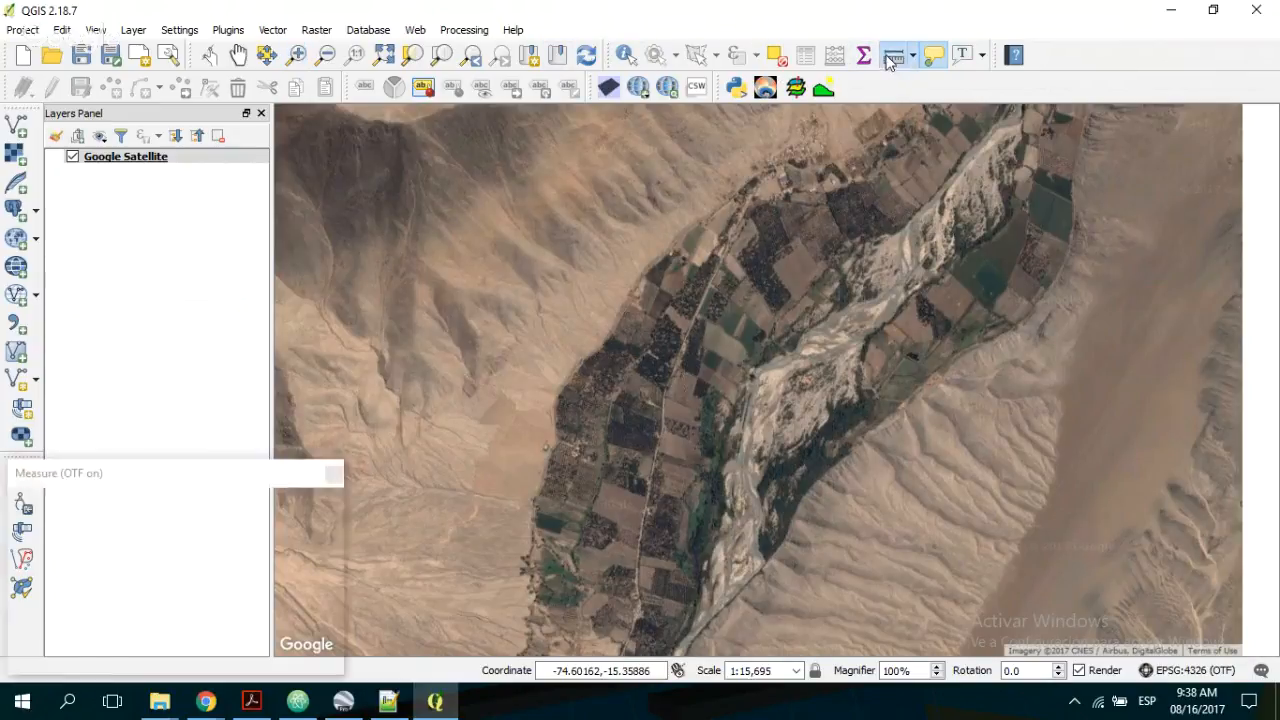
{"action": "left_click", "coordinate": [988, 146]}
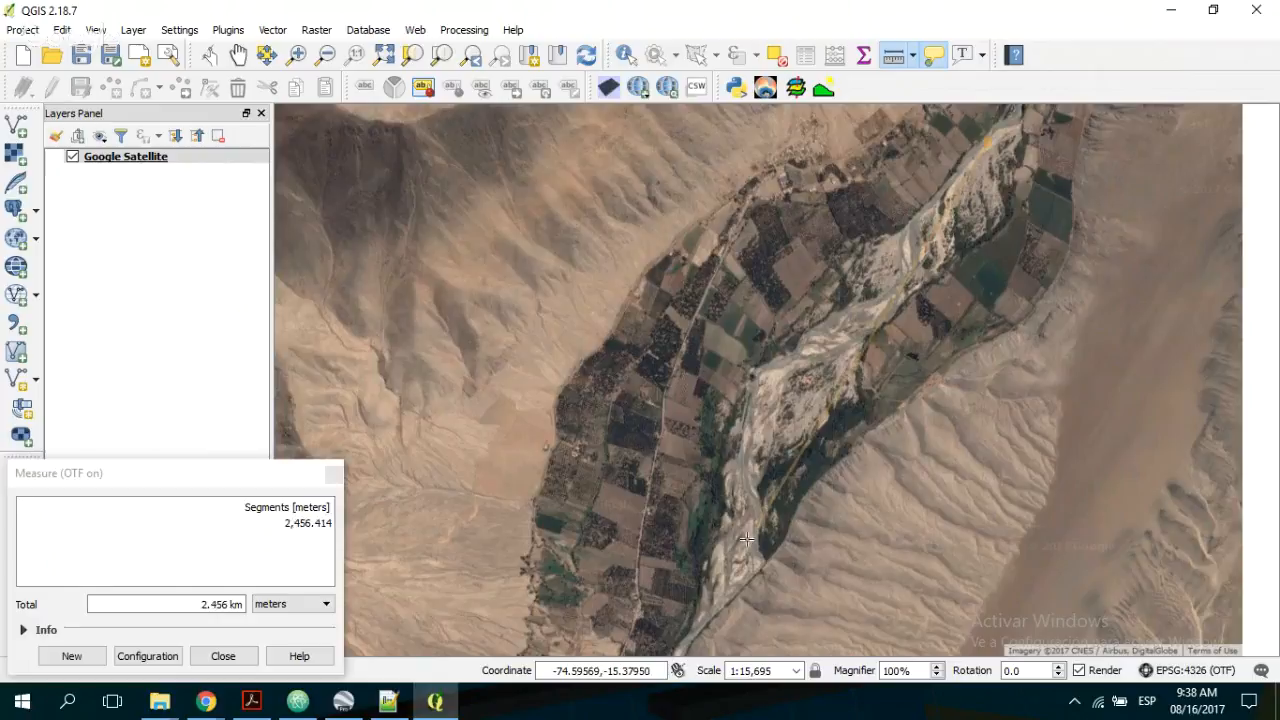
{"action": "left_click", "coordinate": [705, 581]}
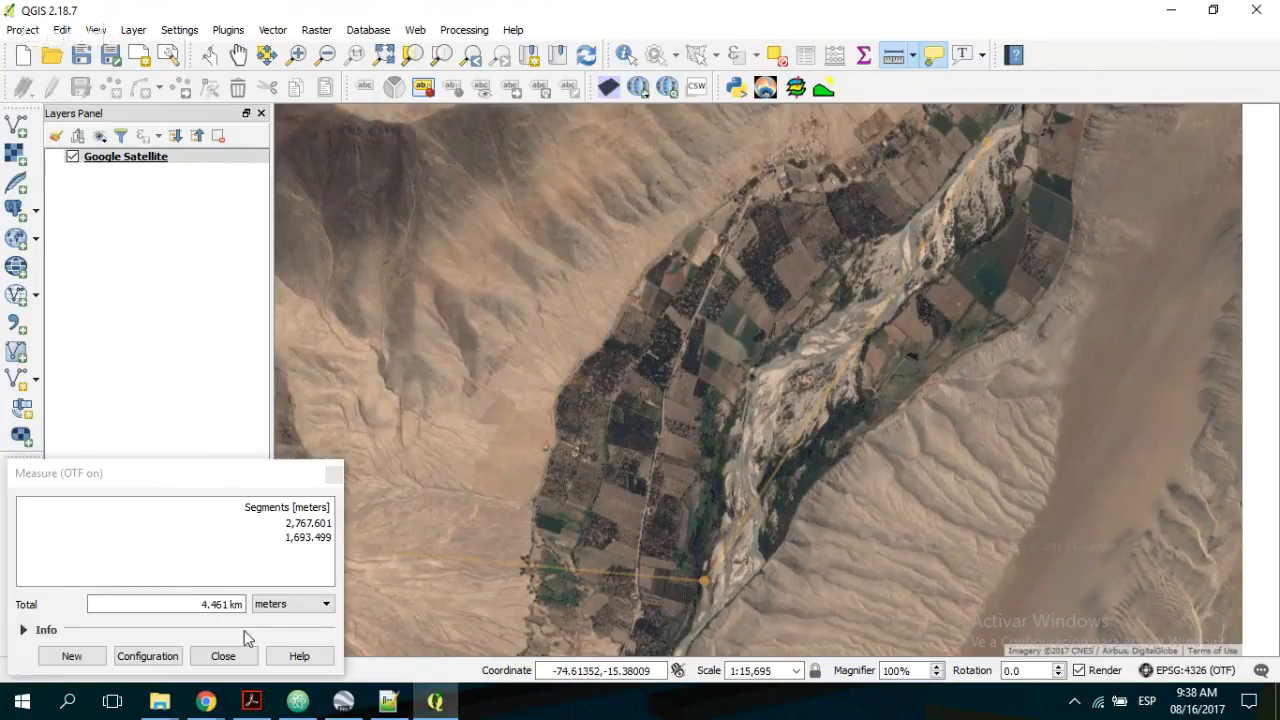
{"action": "left_click", "coordinate": [223, 656]}
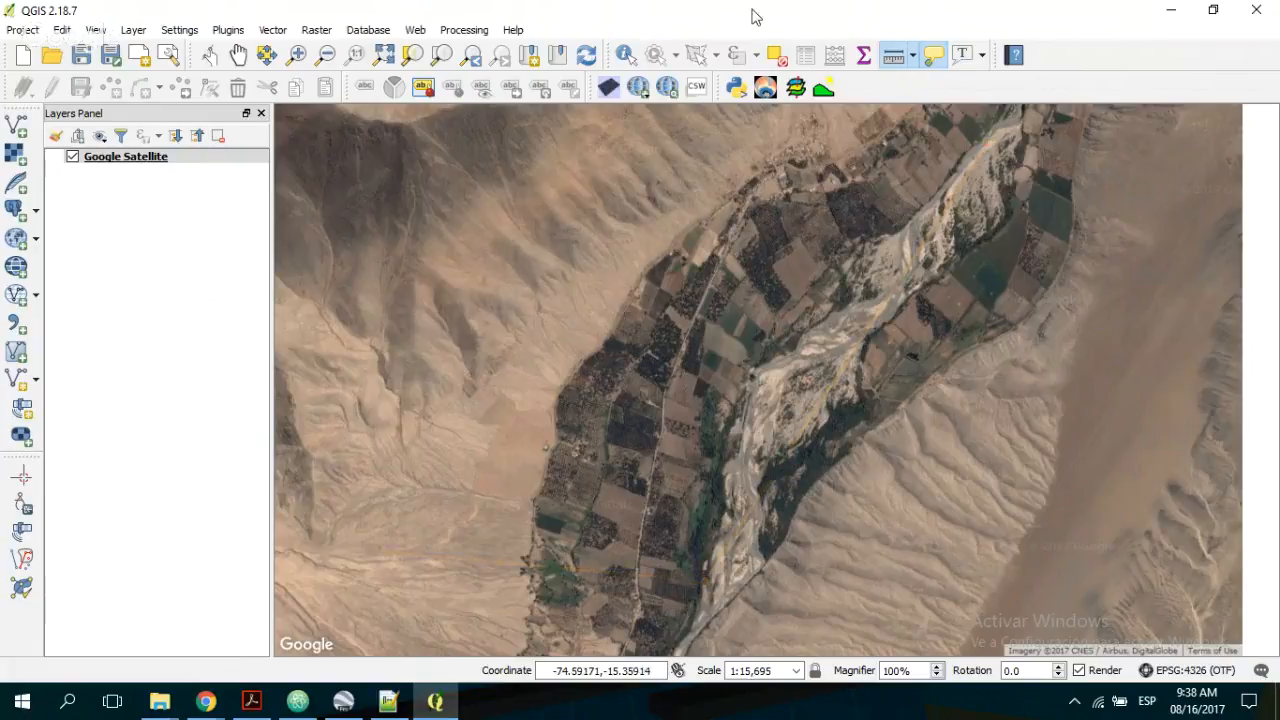
- Frame the model area closely around the cultivated river valley and start exporting the map view as an image
{"action": "left_click", "coordinate": [297, 55]}
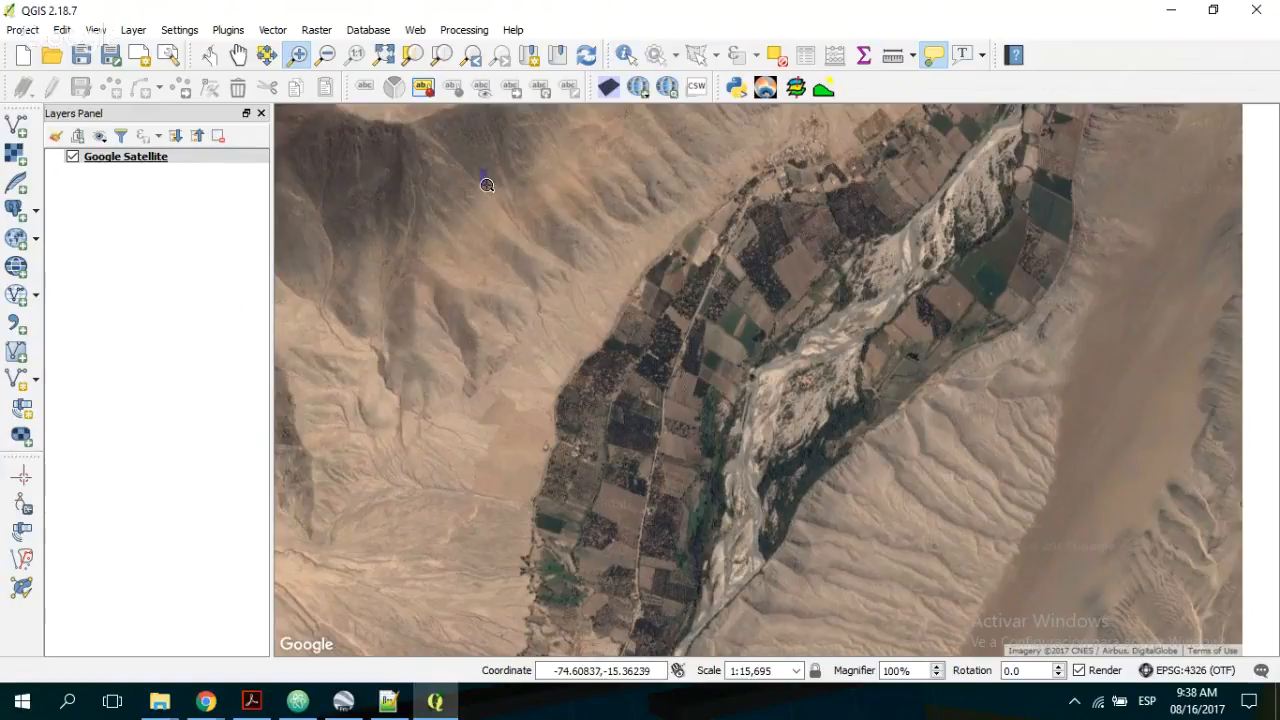
{"action": "left_click_drag", "start_coordinate": [479, 169], "coordinate": [1084, 605]}
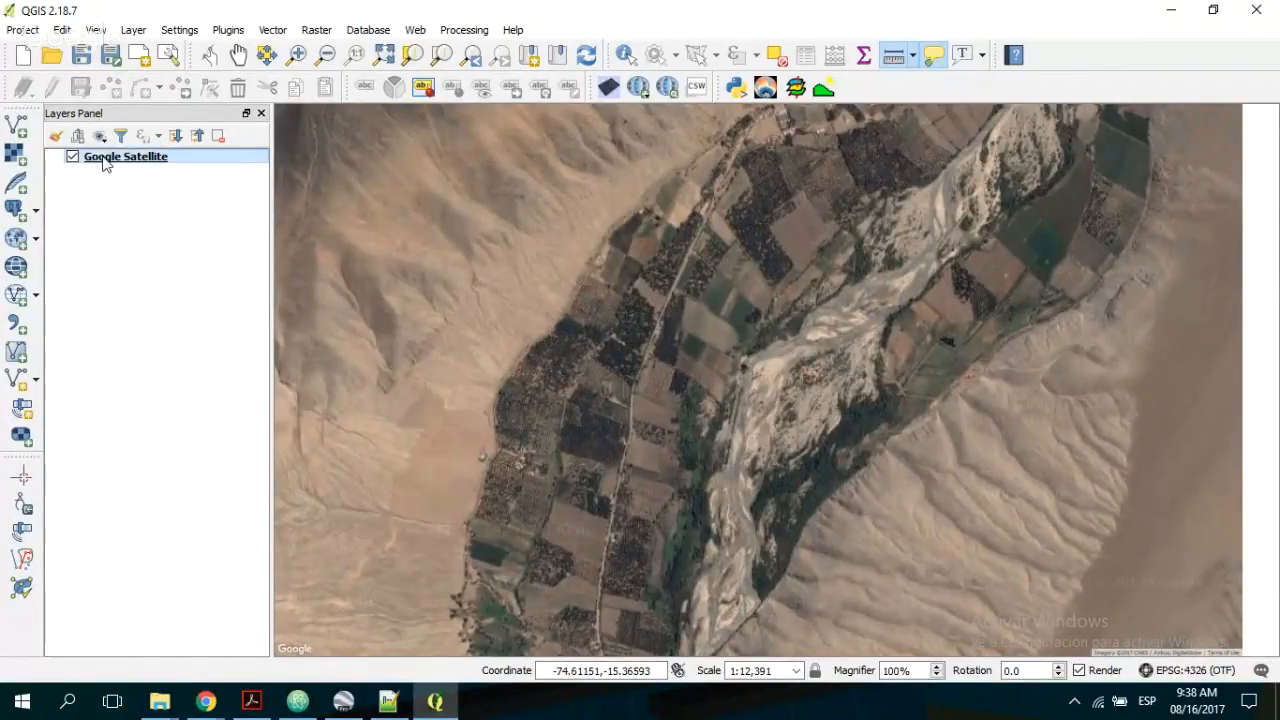
{"action": "left_click", "coordinate": [22, 30]}
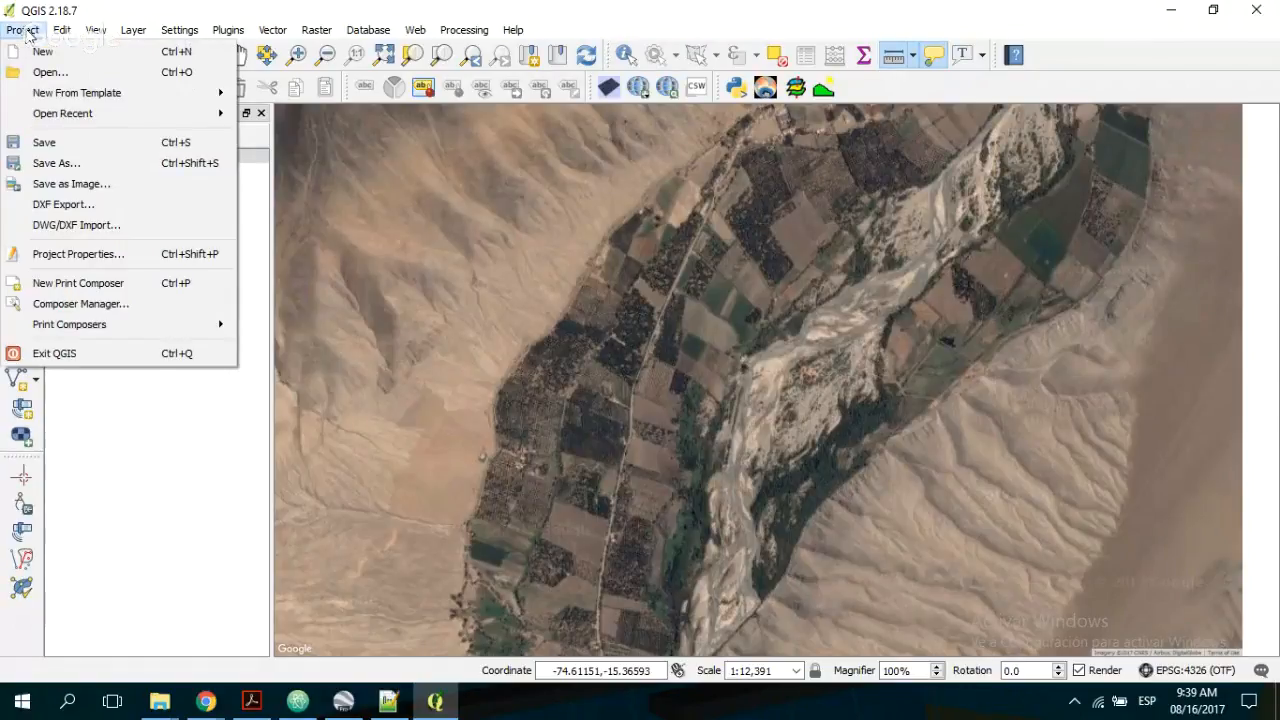
{"action": "left_click", "coordinate": [120, 193]}
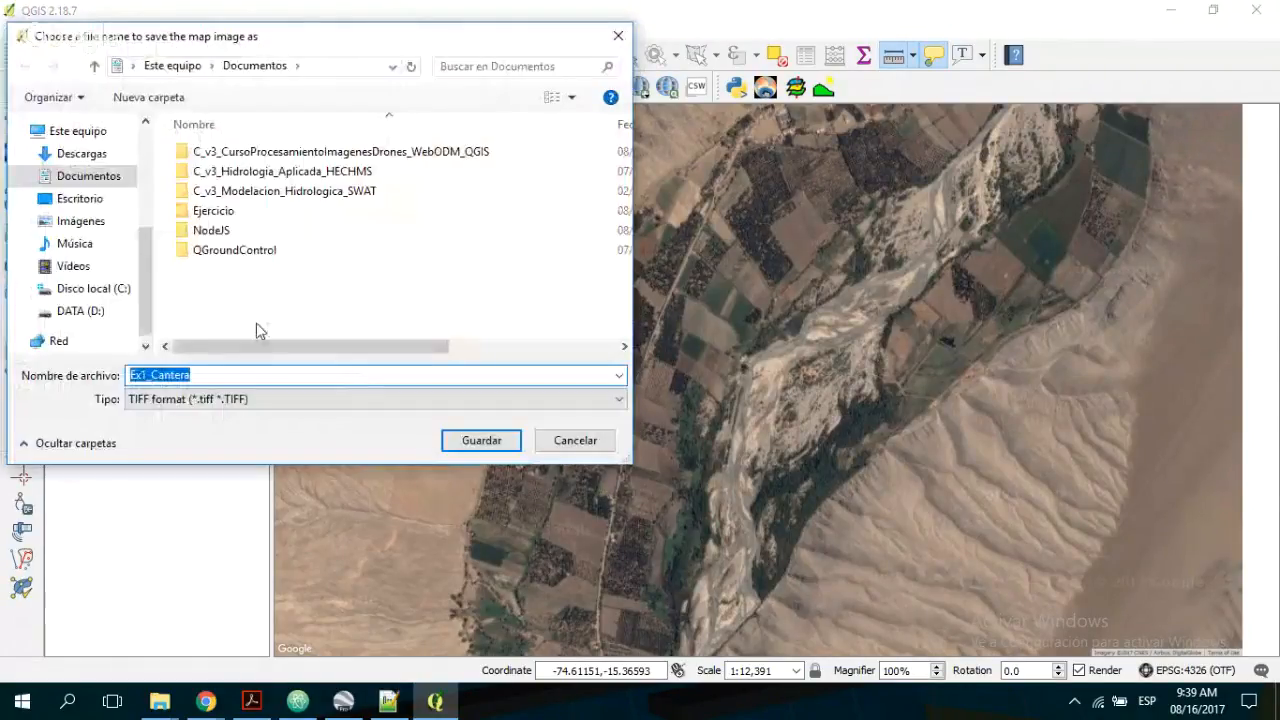
- Create a folder named TutorialInfiltrationGalleryWaterSupplyMODFLOW in Documents and open it as the image's destination
{"action": "left_click", "coordinate": [243, 296]}
{"action": "right_click", "coordinate": [243, 296]}
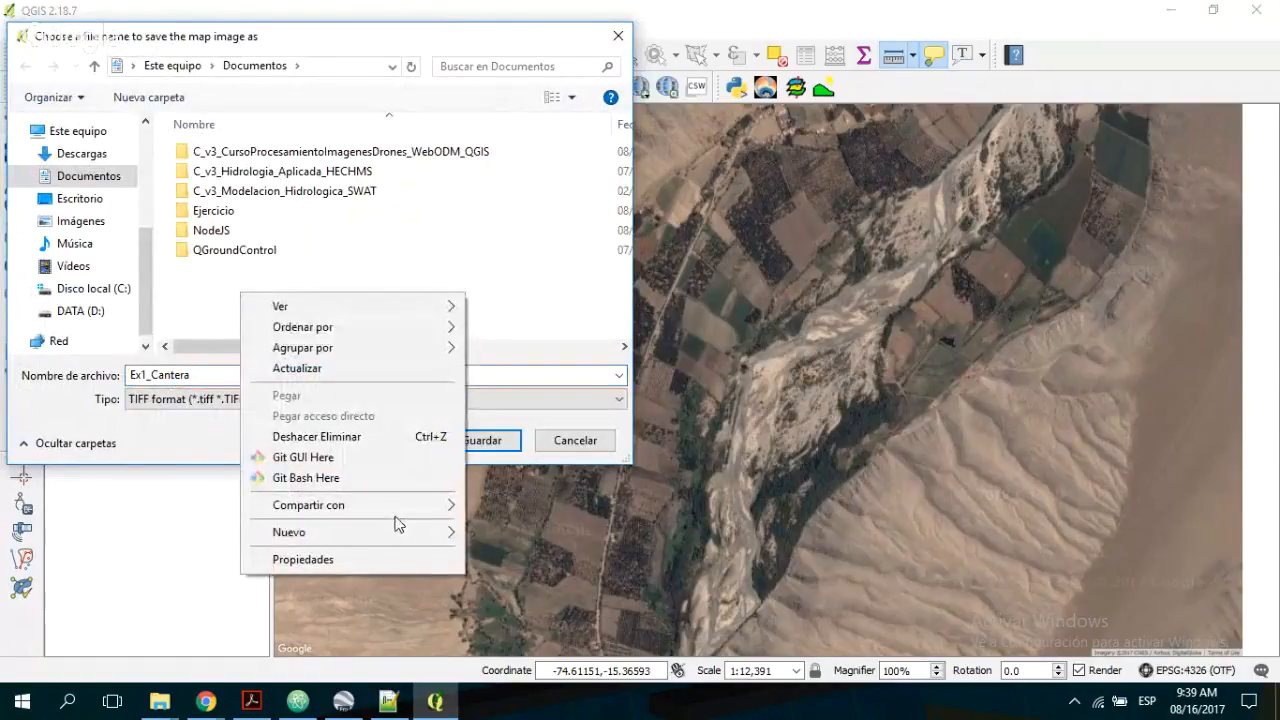
{"action": "mouse_move", "coordinate": [448, 532]}
{"action": "left_click", "coordinate": [551, 291]}
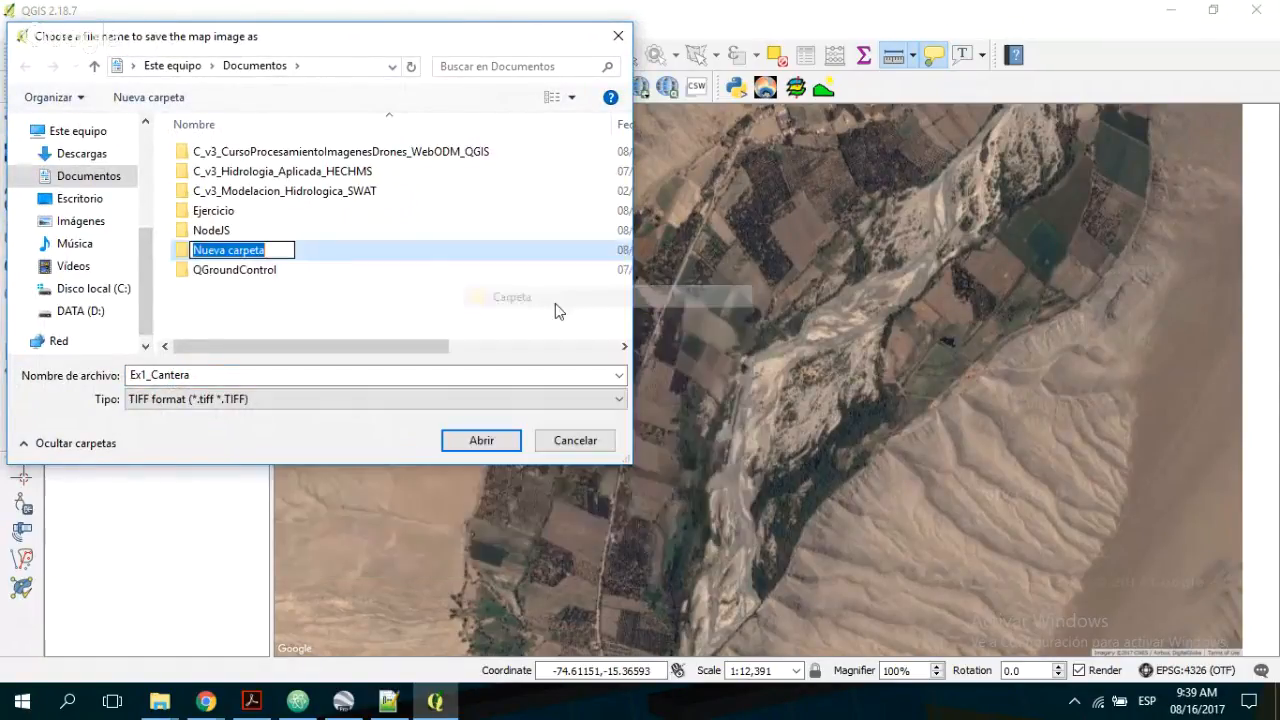
{"action": "type", "text": "Tuto"}
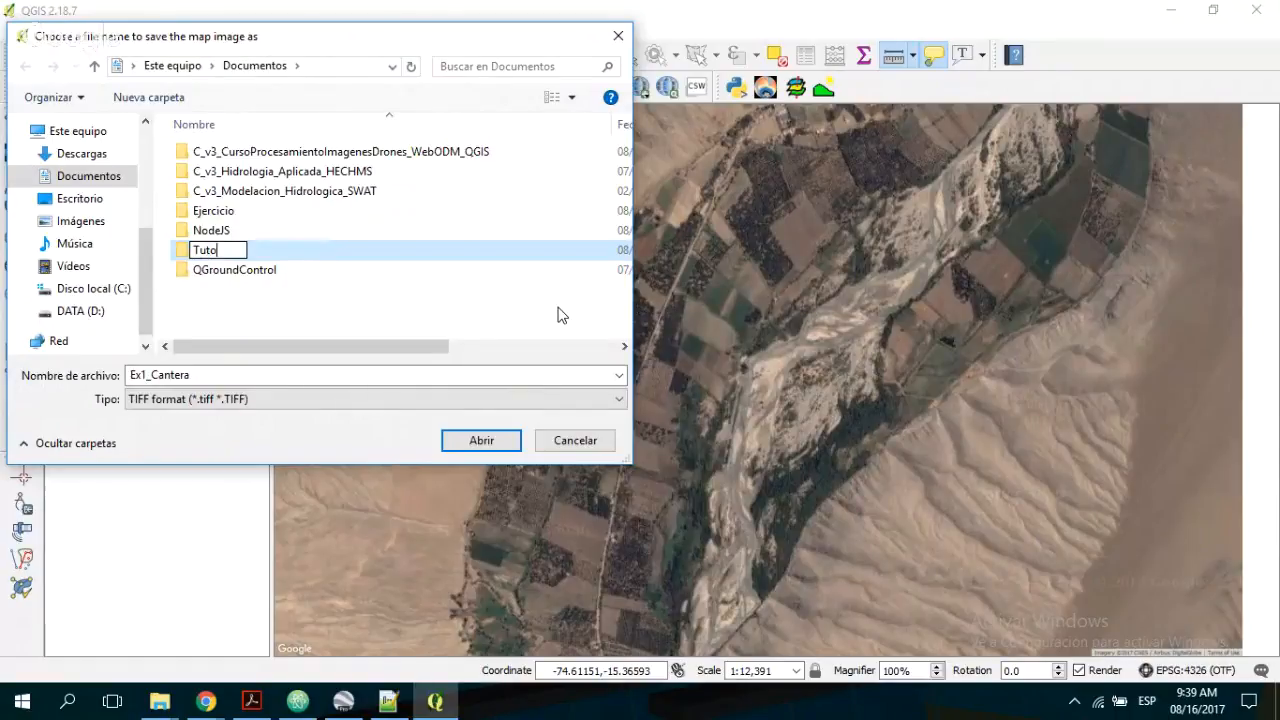
{"action": "type", "text": "rialSuminis"}
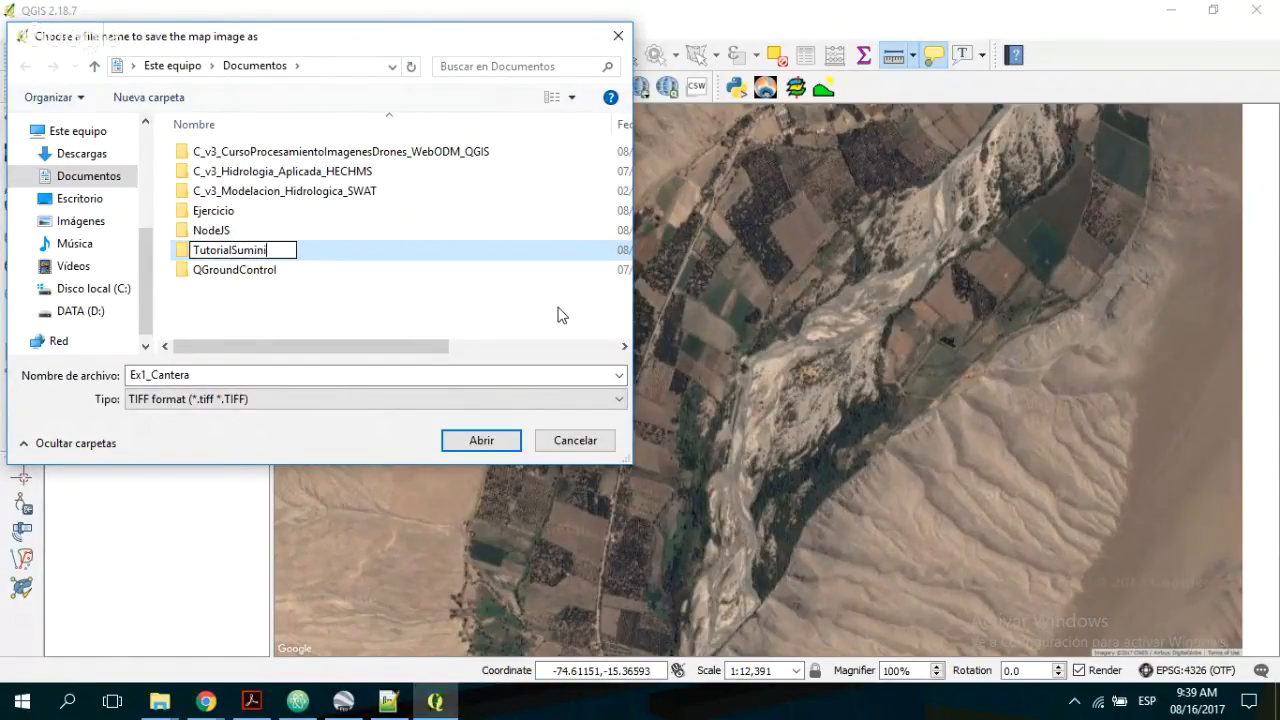
{"action": "key", "text": "BackSpace"}
{"action": "key", "text": "BackSpace"}
{"action": "key", "text": "BackSpace"}
{"action": "key", "text": "BackSpace"}
{"action": "key", "text": "BackSpace"}
{"action": "key", "text": "BackSpace"}
{"action": "key", "text": "BackSpace"}
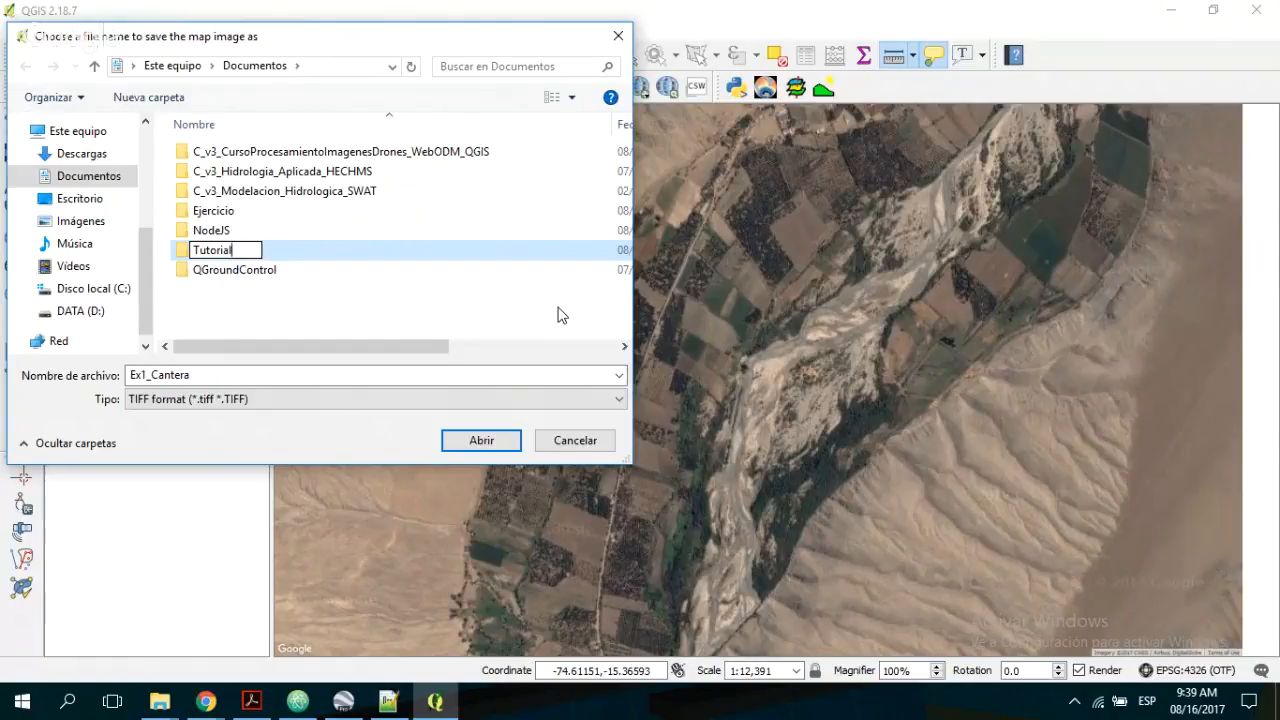
{"action": "type", "text": "Infiltration"}
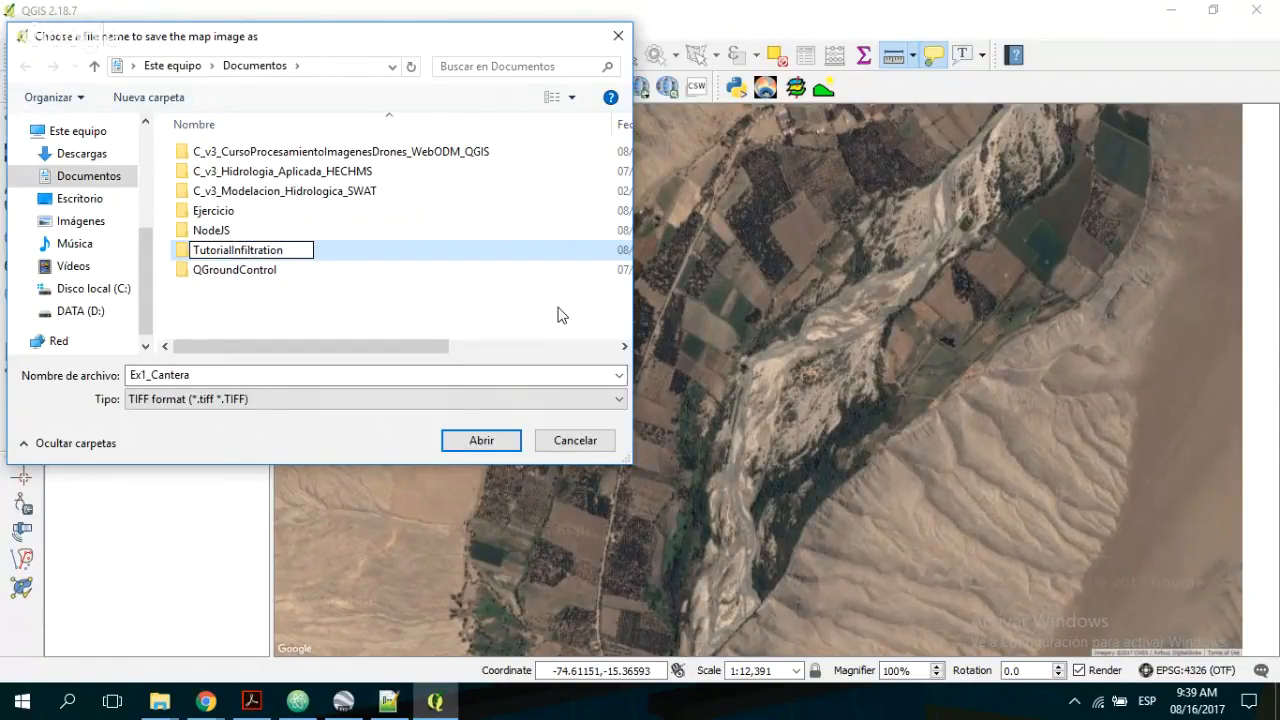
{"action": "type", "text": "GalleryWa"}
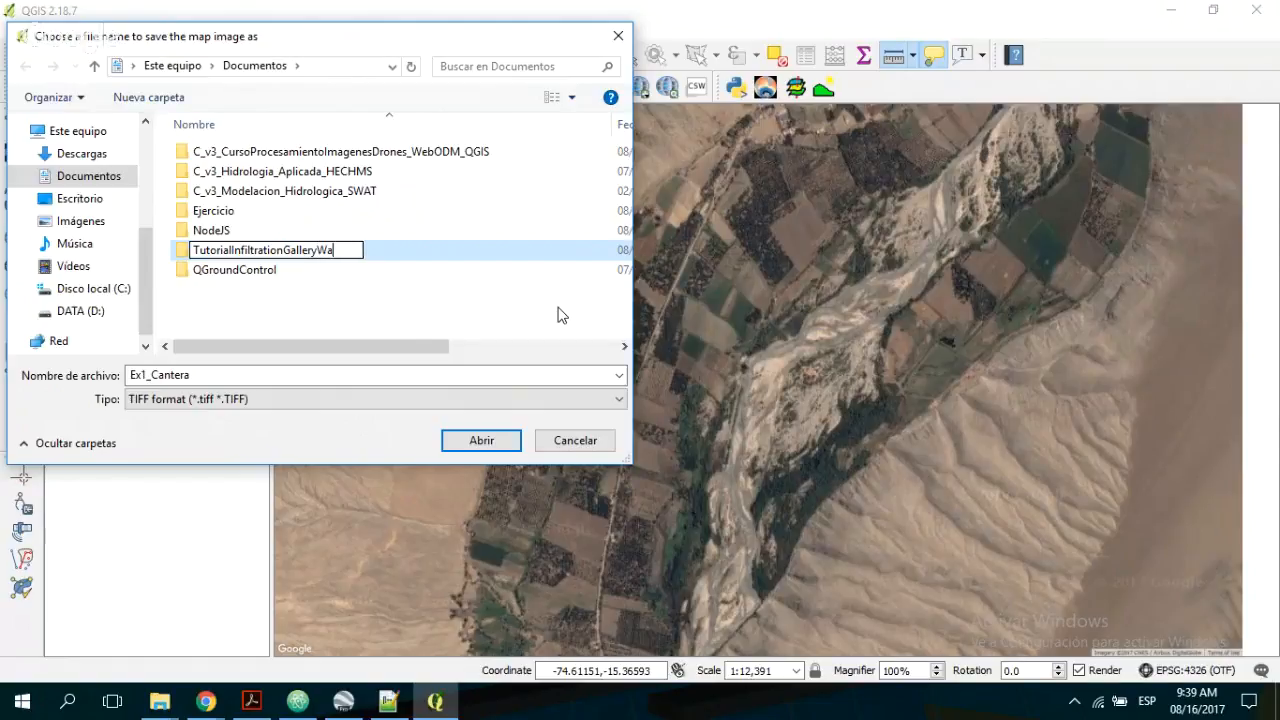
{"action": "type", "text": "terSuppy"}
{"action": "key", "text": "BackSpace"}
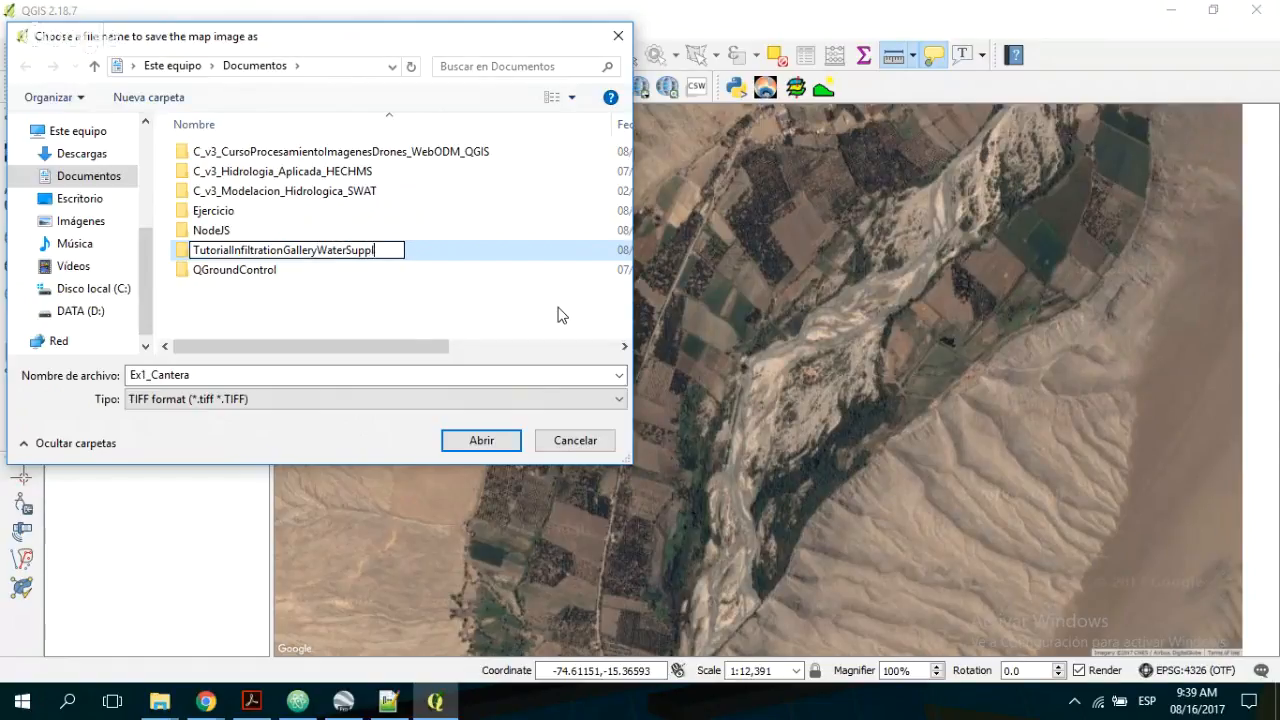
{"action": "type", "text": "ly_"}
{"action": "key", "text": "BackSpace"}
{"action": "type", "text": "MODFLOW"}
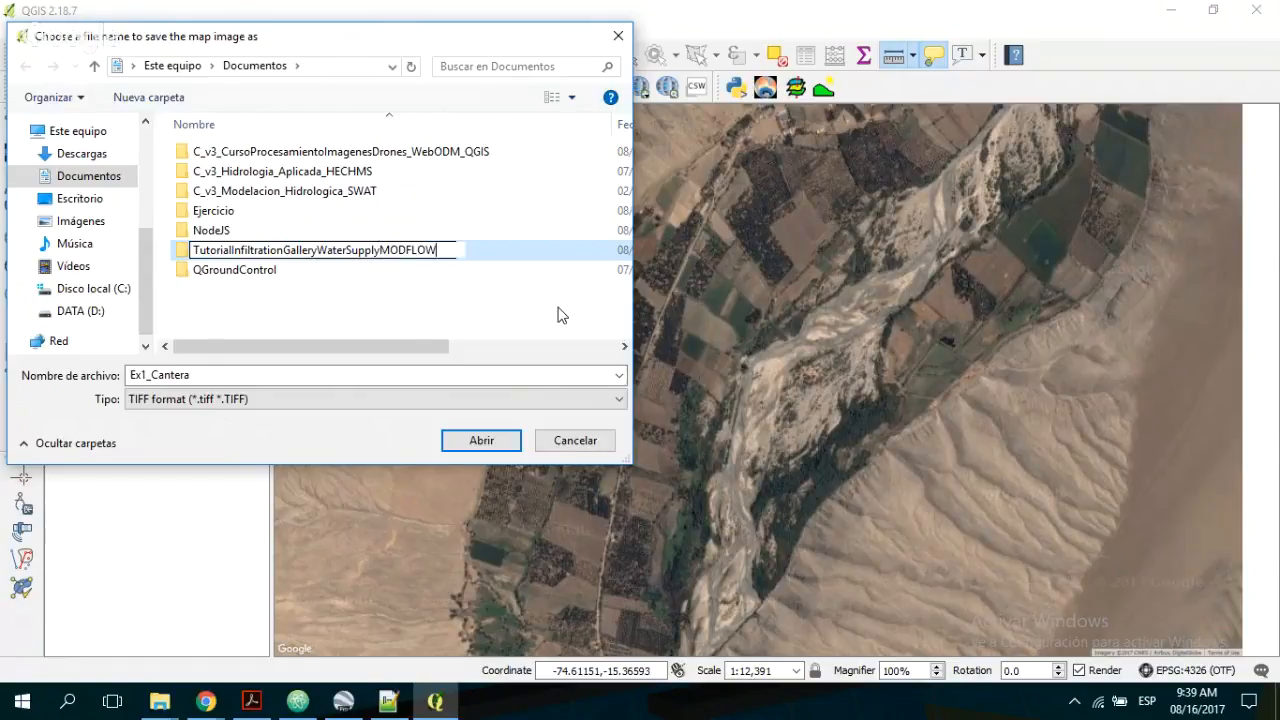
{"action": "key", "text": "Return"}
{"action": "key", "text": "Return"}
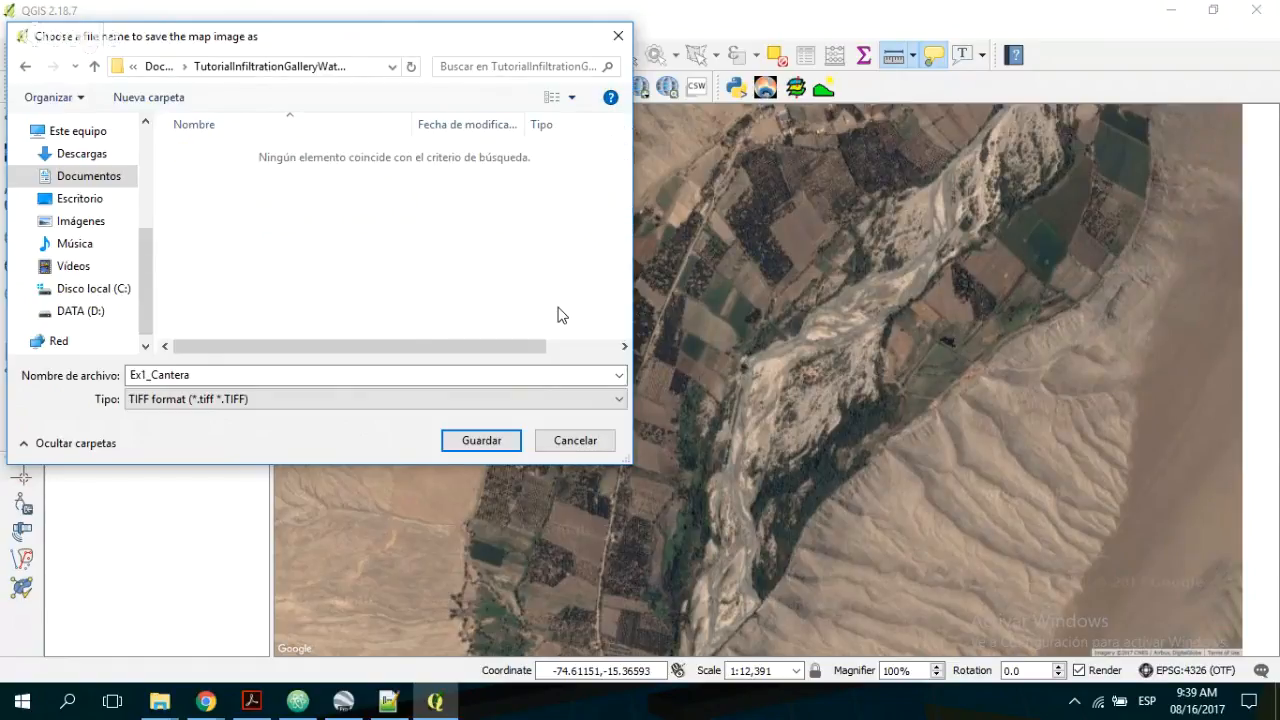
- Create a subfolder named Rst inside the tutorial folder and open it
{"action": "right_click", "coordinate": [314, 257]}
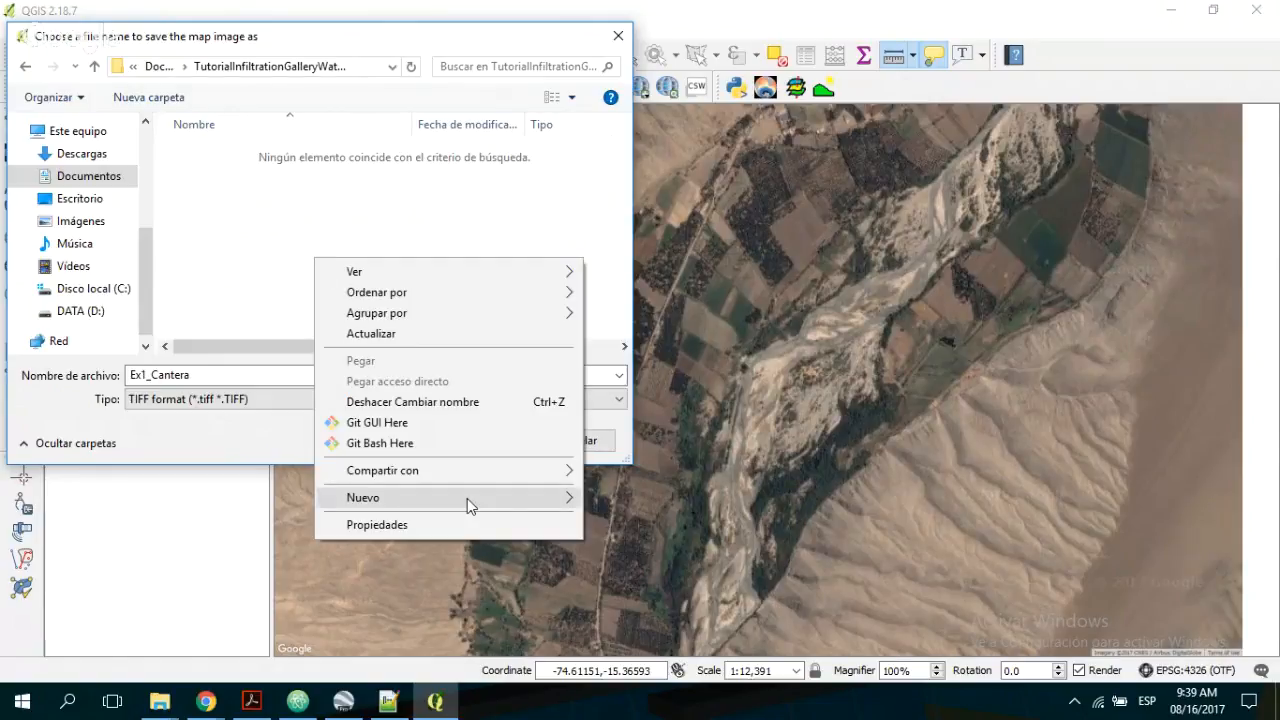
{"action": "mouse_move", "coordinate": [467, 498]}
{"action": "left_click", "coordinate": [646, 262]}
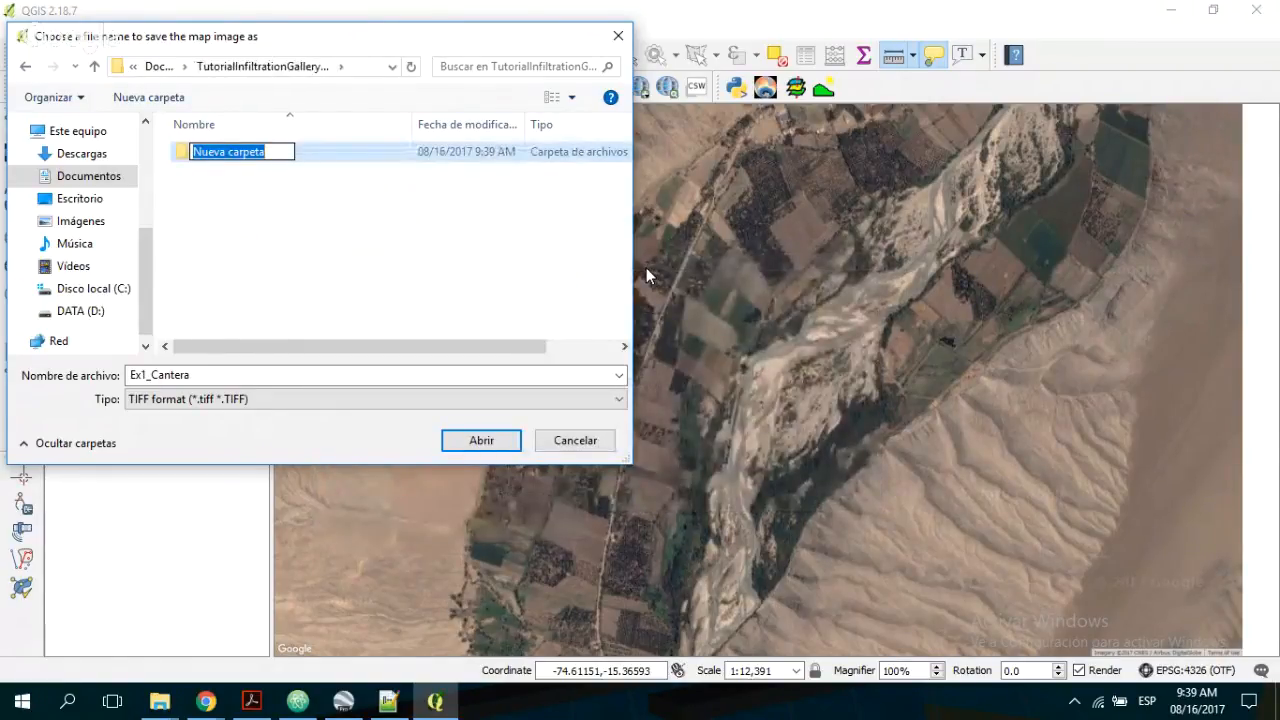
{"action": "type", "text": "Rst"}
{"action": "key", "text": "Return"}
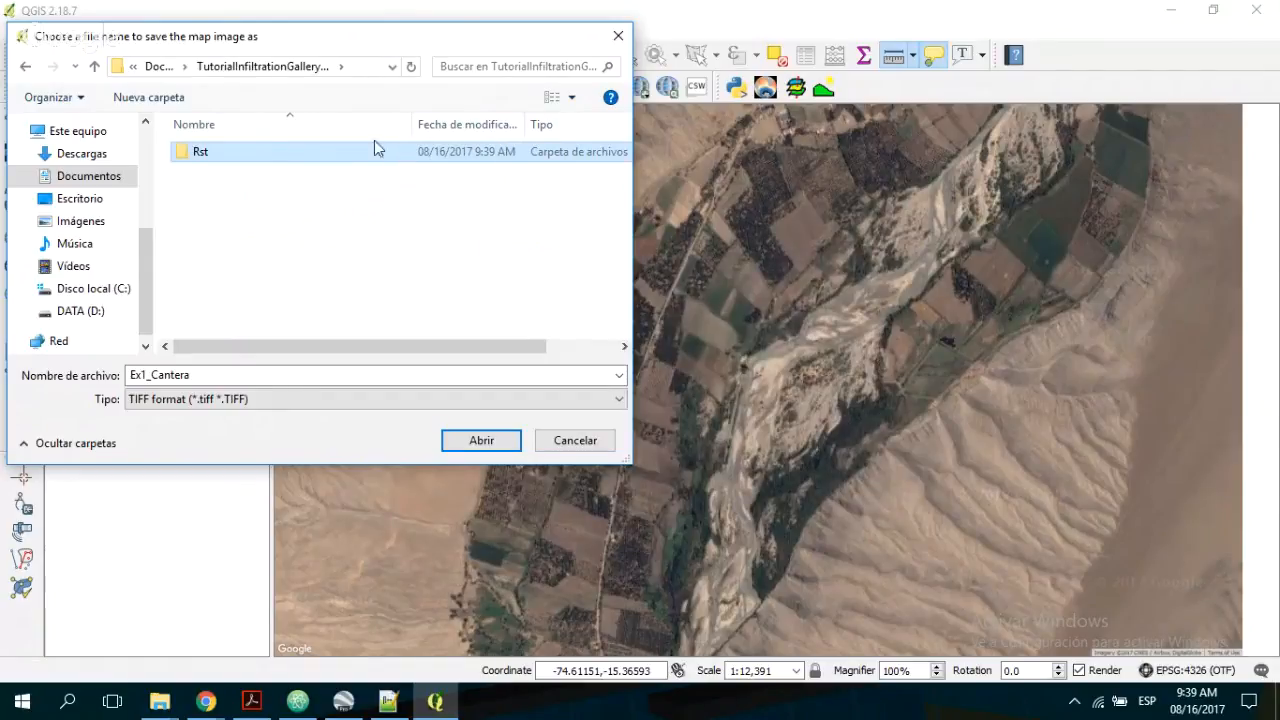
{"action": "double_click", "coordinate": [239, 151]}
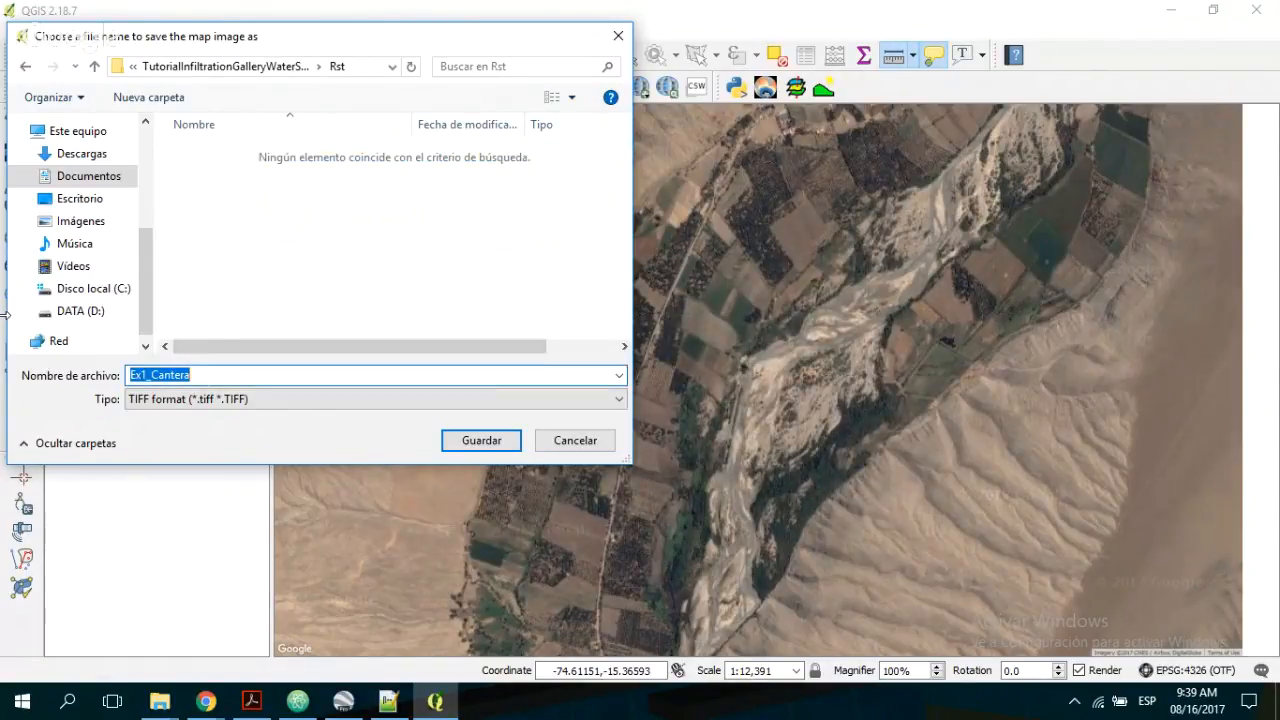
- Save the map image in the Rst folder as a TIFF named Area_WGS84
{"action": "type", "text": "A"}
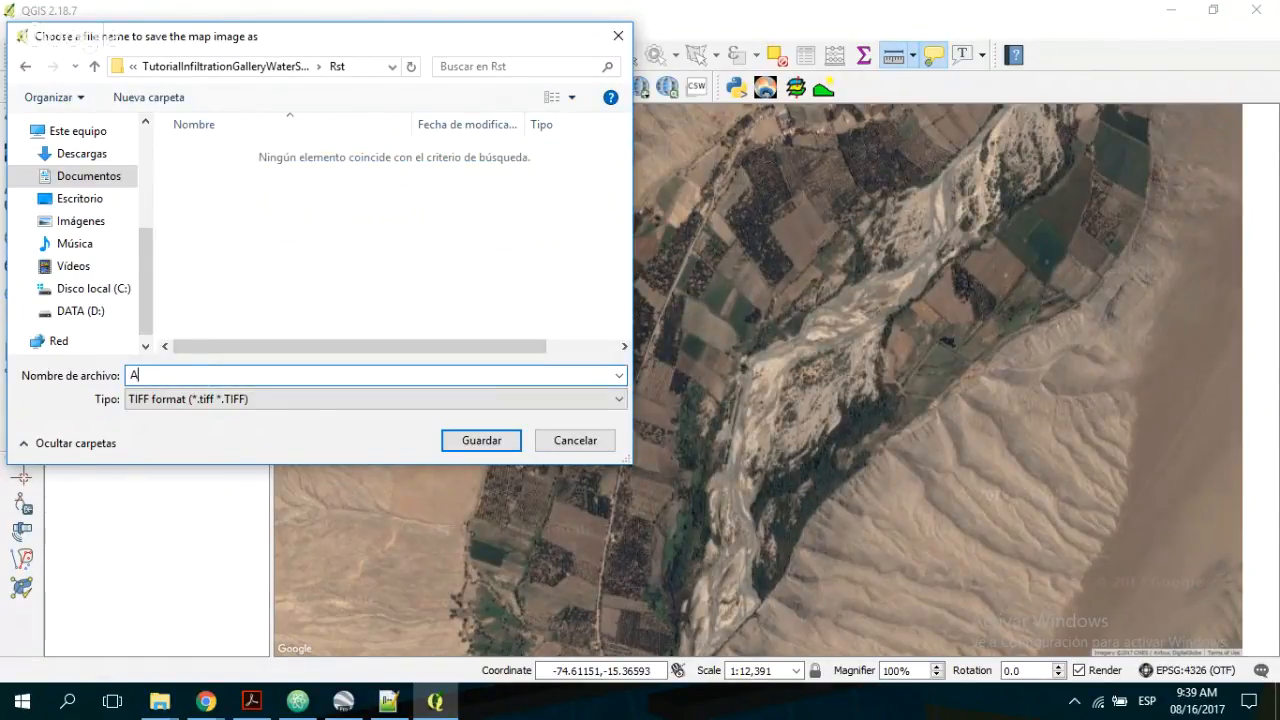
{"action": "type", "text": "rea_WGS84"}
{"action": "left_click", "coordinate": [492, 442]}
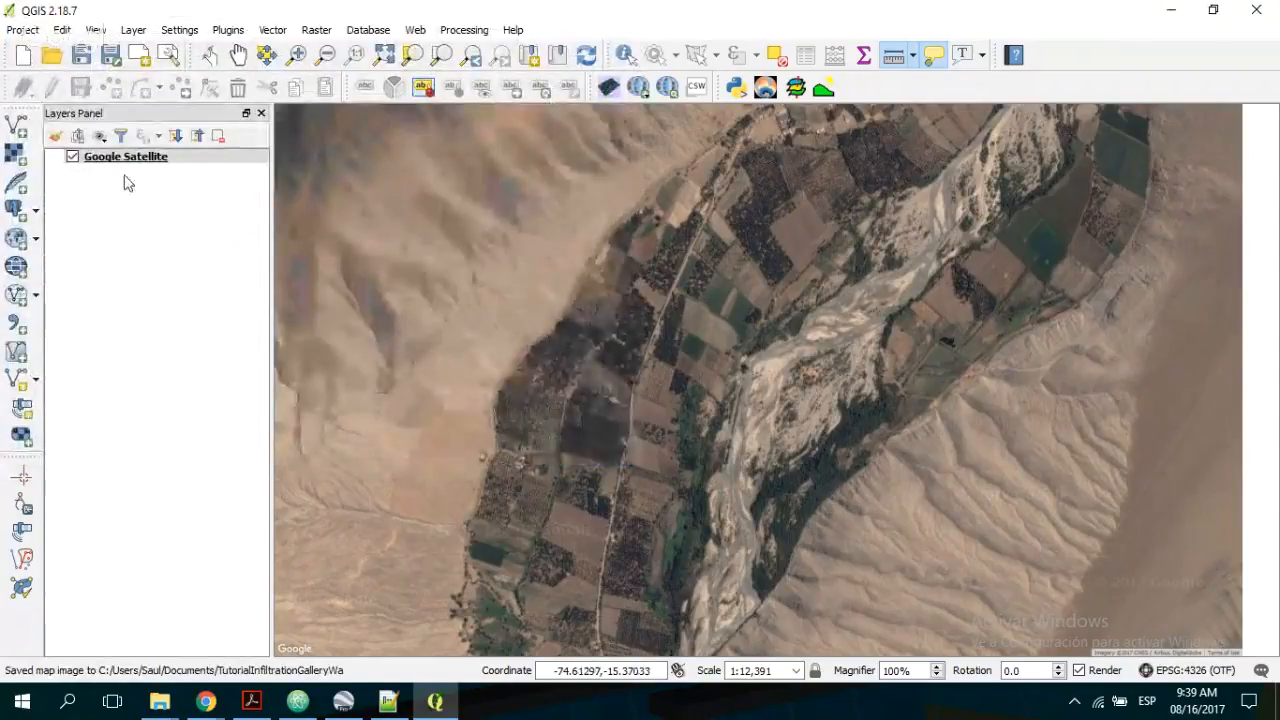
- Add the Area_WGS84 TIFF from the tutorial's Rst folder as a raster layer with CRS WGS 84, and hide the Google Satellite layer
{"action": "left_click", "coordinate": [13, 158]}
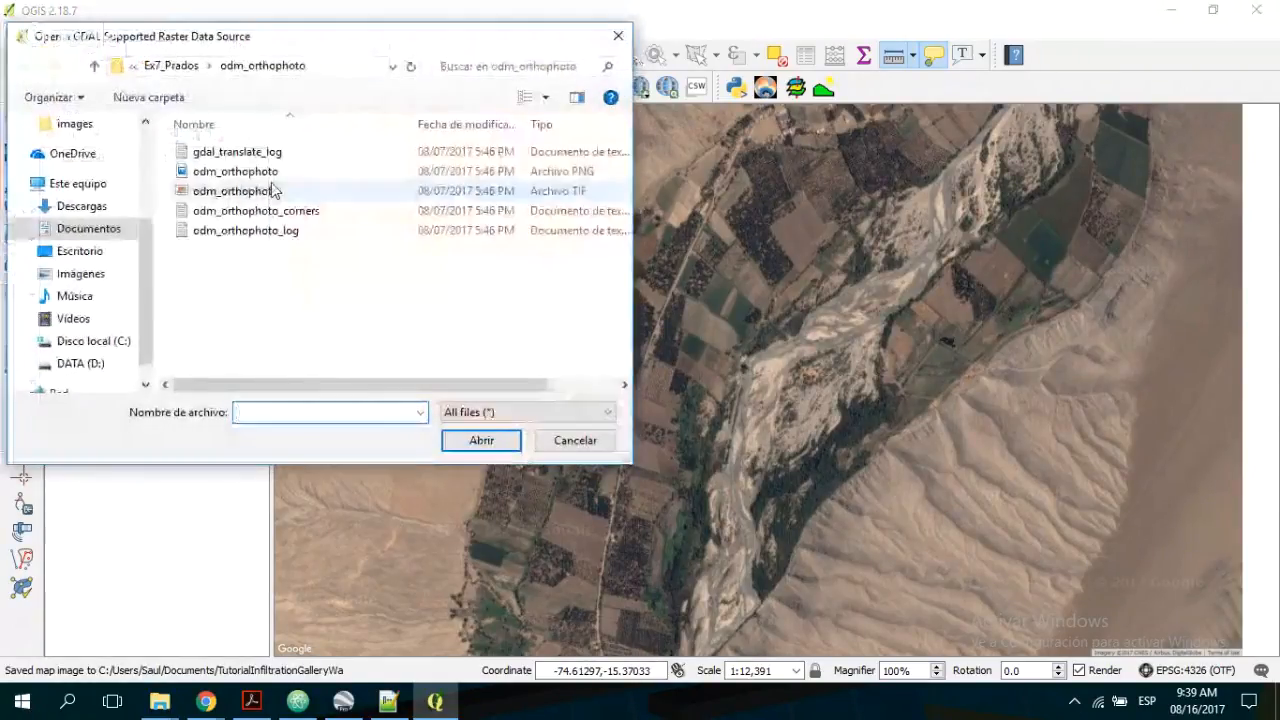
{"action": "left_click", "coordinate": [155, 68]}
{"action": "left_click", "coordinate": [155, 68]}
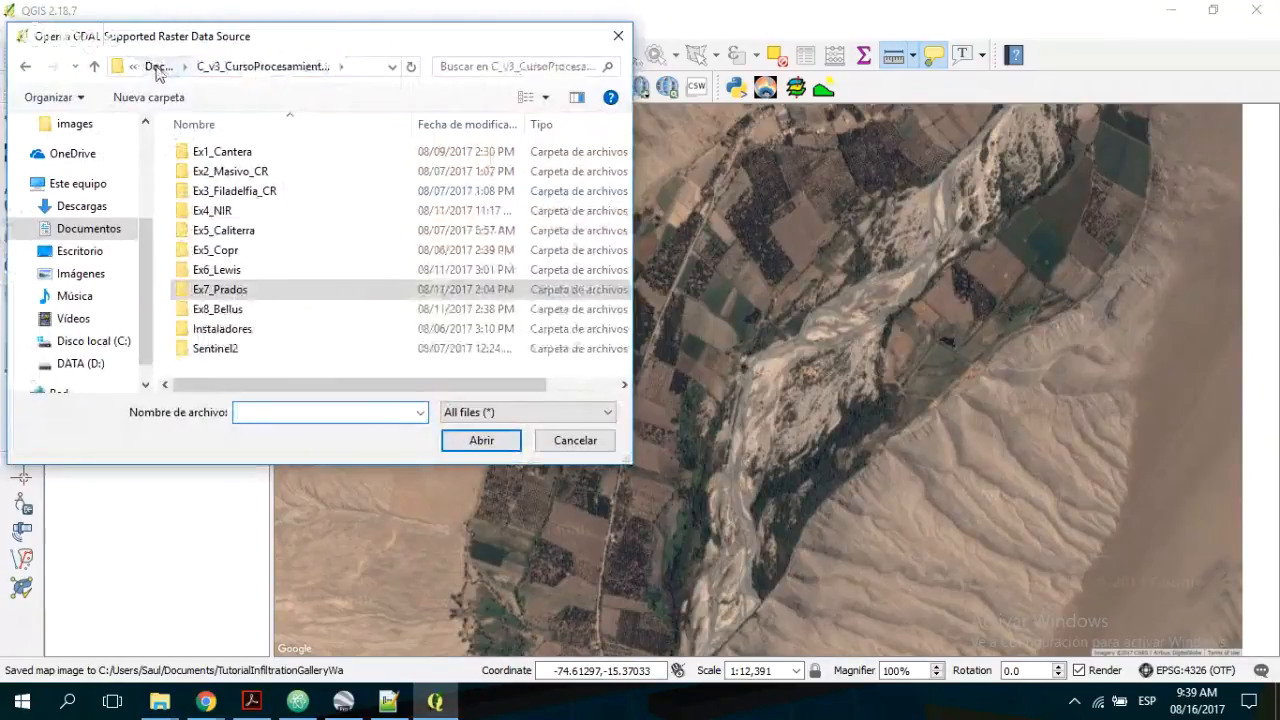
{"action": "left_click", "coordinate": [151, 66]}
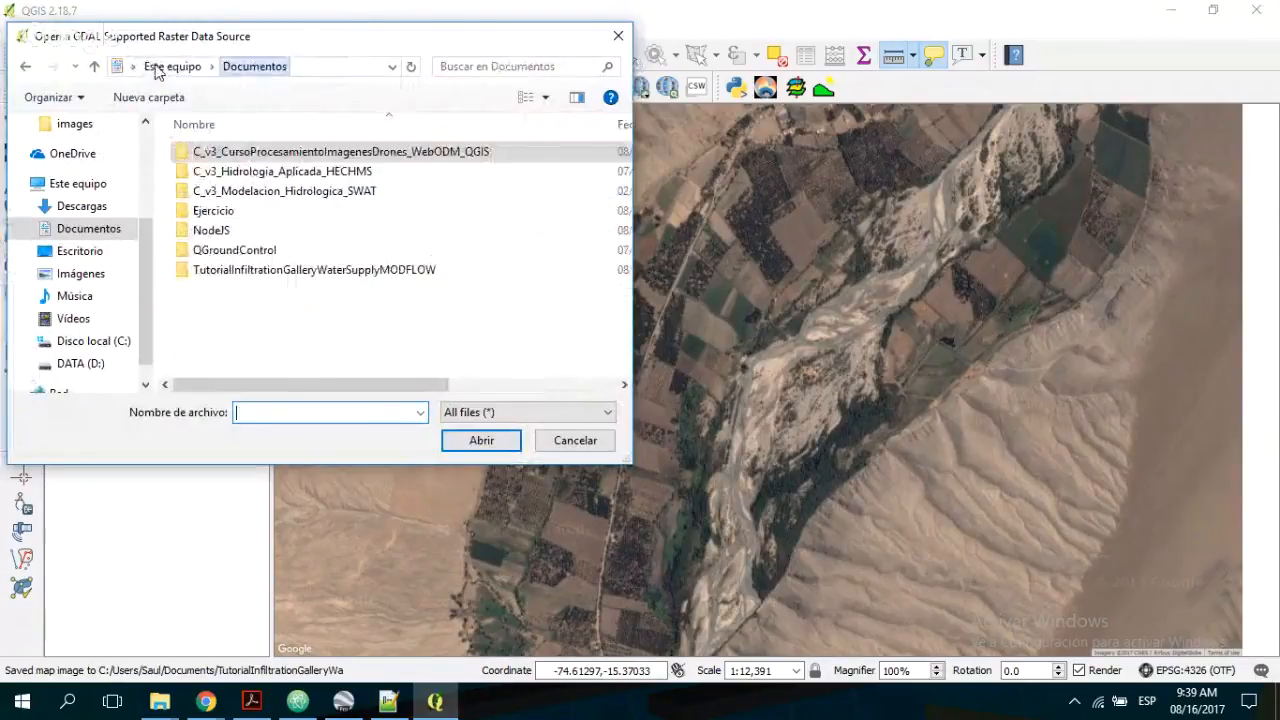
{"action": "double_click", "coordinate": [258, 272]}
{"action": "double_click", "coordinate": [200, 152]}
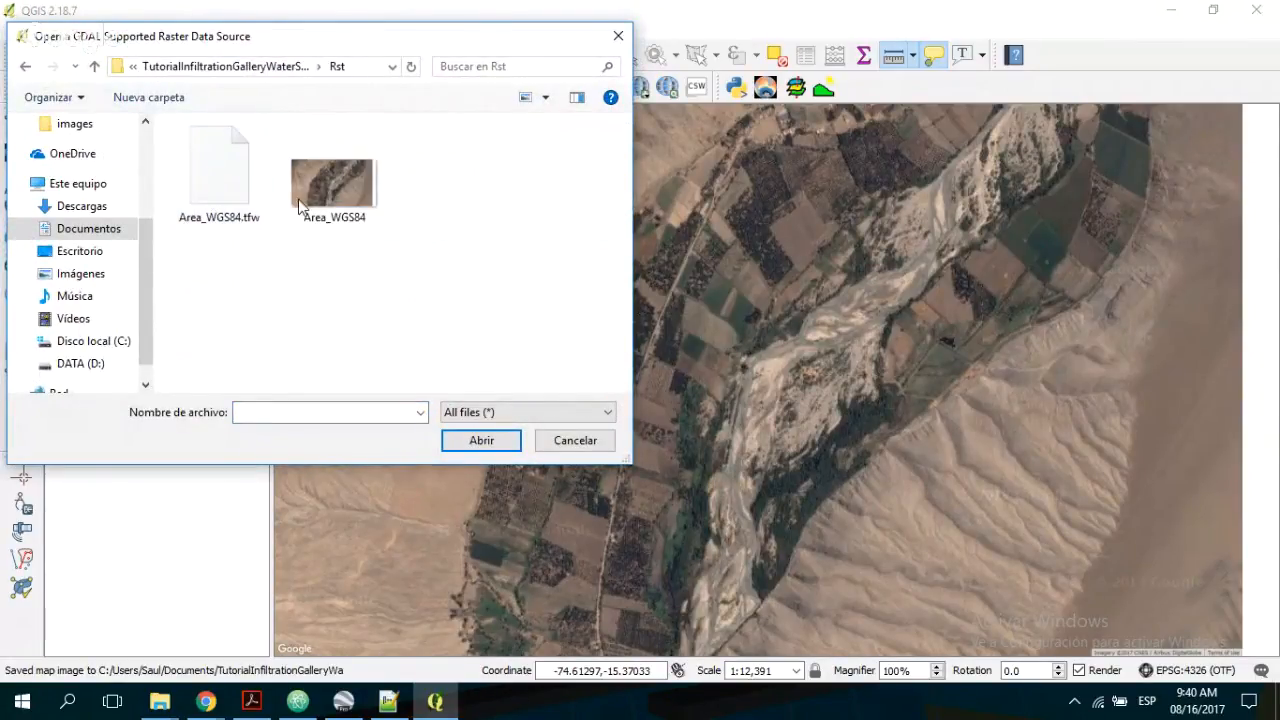
{"action": "left_click", "coordinate": [359, 190]}
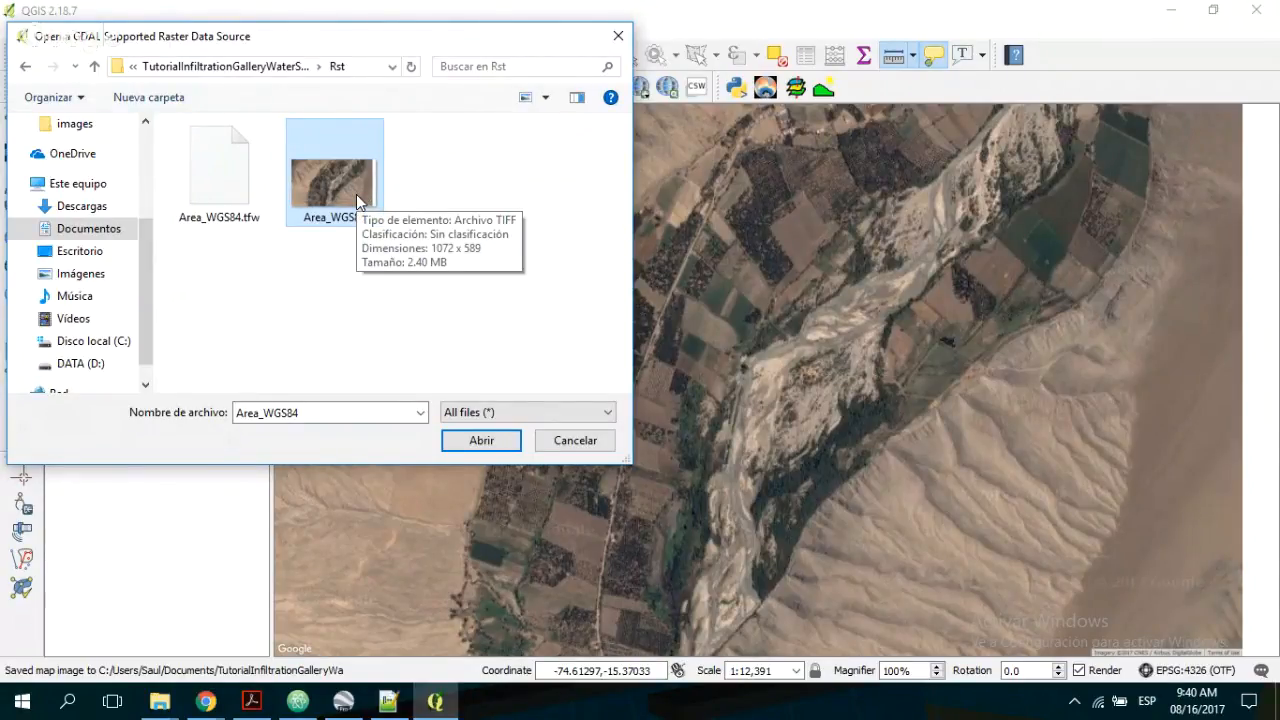
{"action": "double_click", "coordinate": [356, 194]}
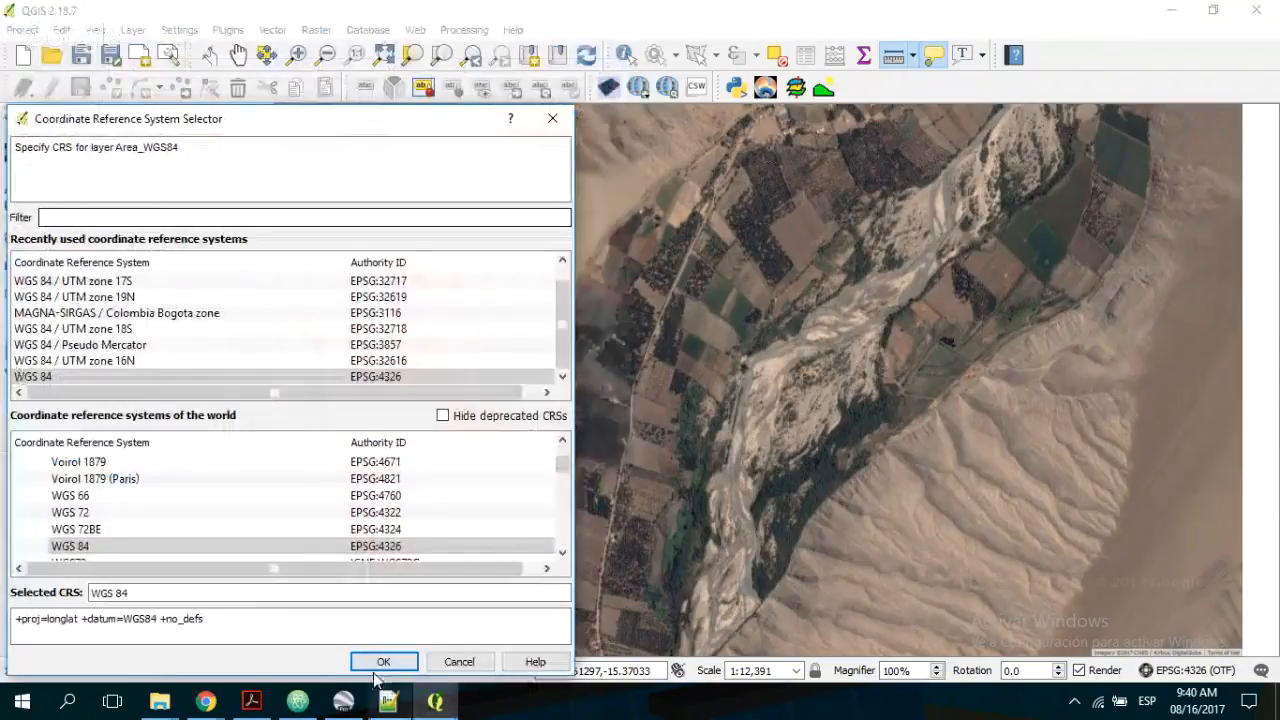
{"action": "left_click", "coordinate": [378, 662]}
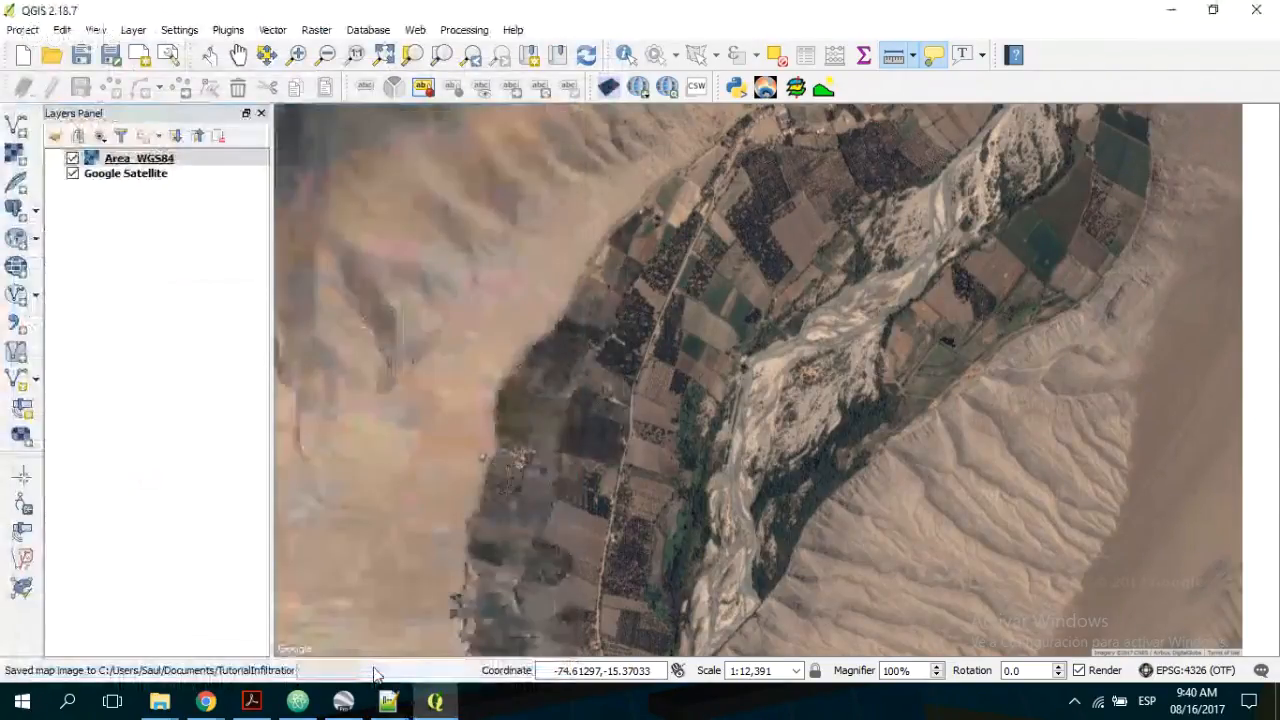
{"action": "left_click", "coordinate": [72, 173]}
{"action": "scroll", "coordinate": [572, 333], "scroll_direction": "down", "scroll_amount": 1}
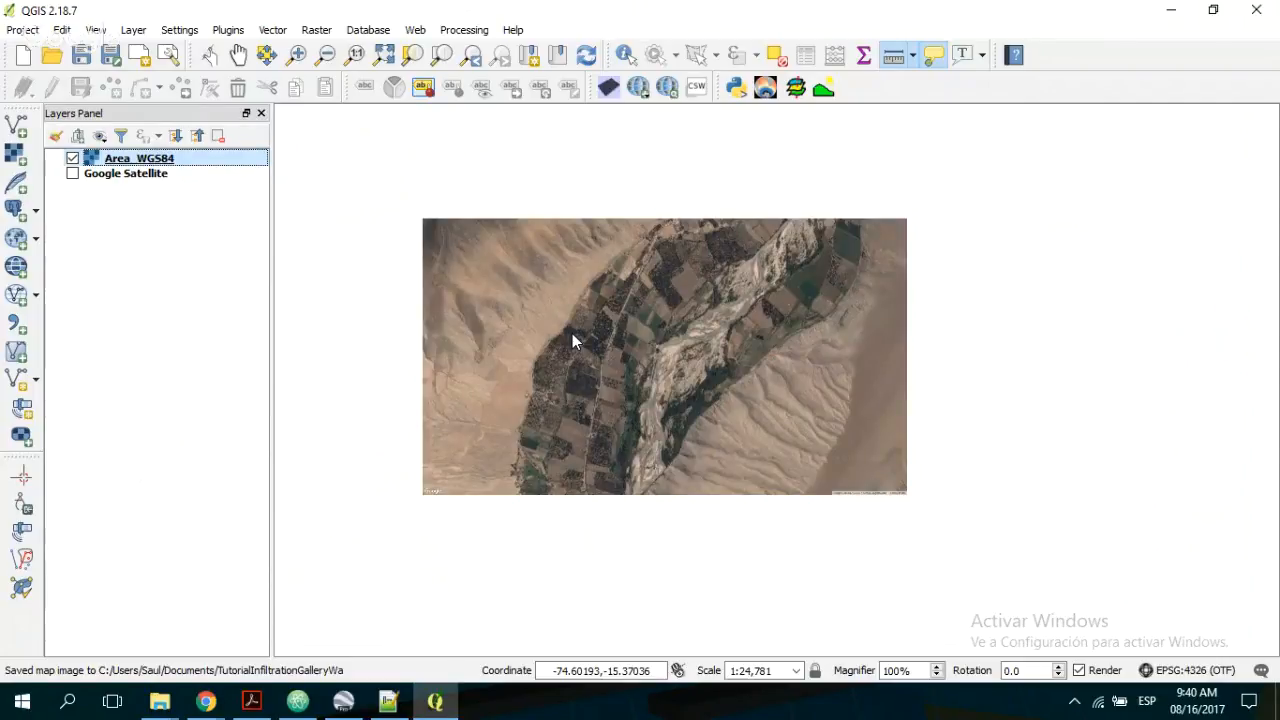
- Open the Area_WGS84 layer's metadata properties and examine its layer extent coordinates
{"action": "right_click", "coordinate": [175, 165]}
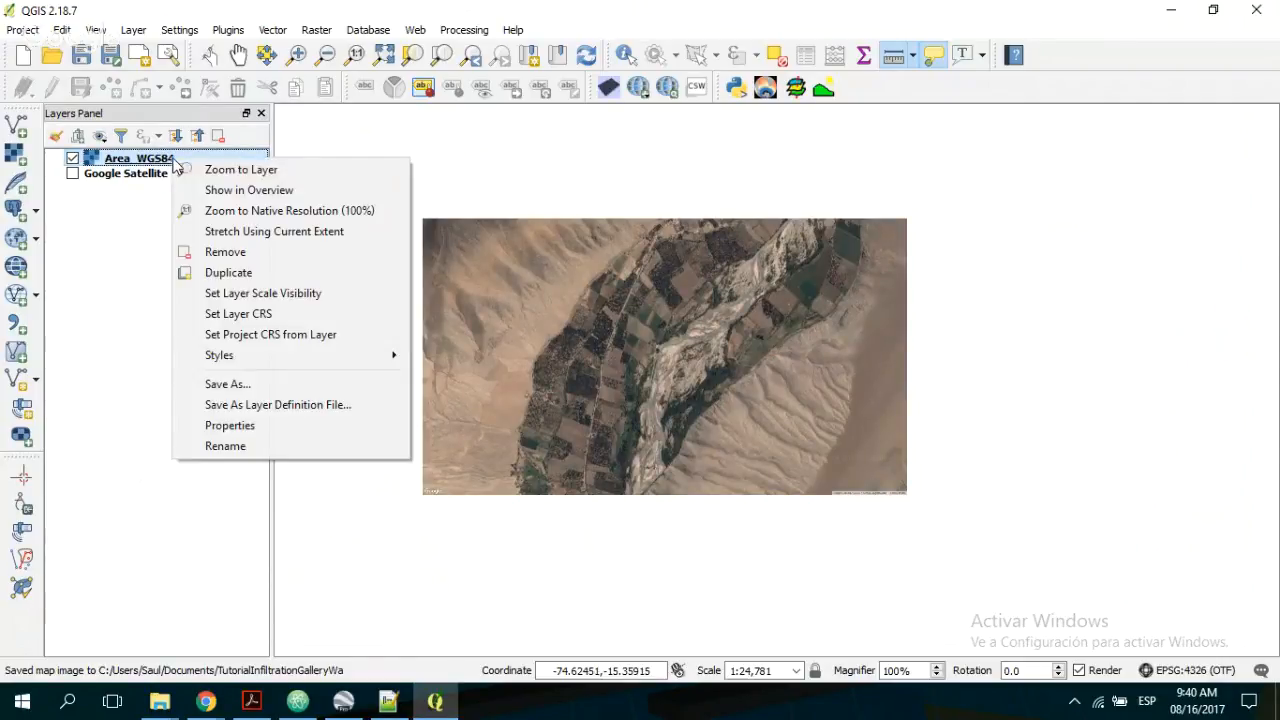
{"action": "left_click", "coordinate": [282, 424]}
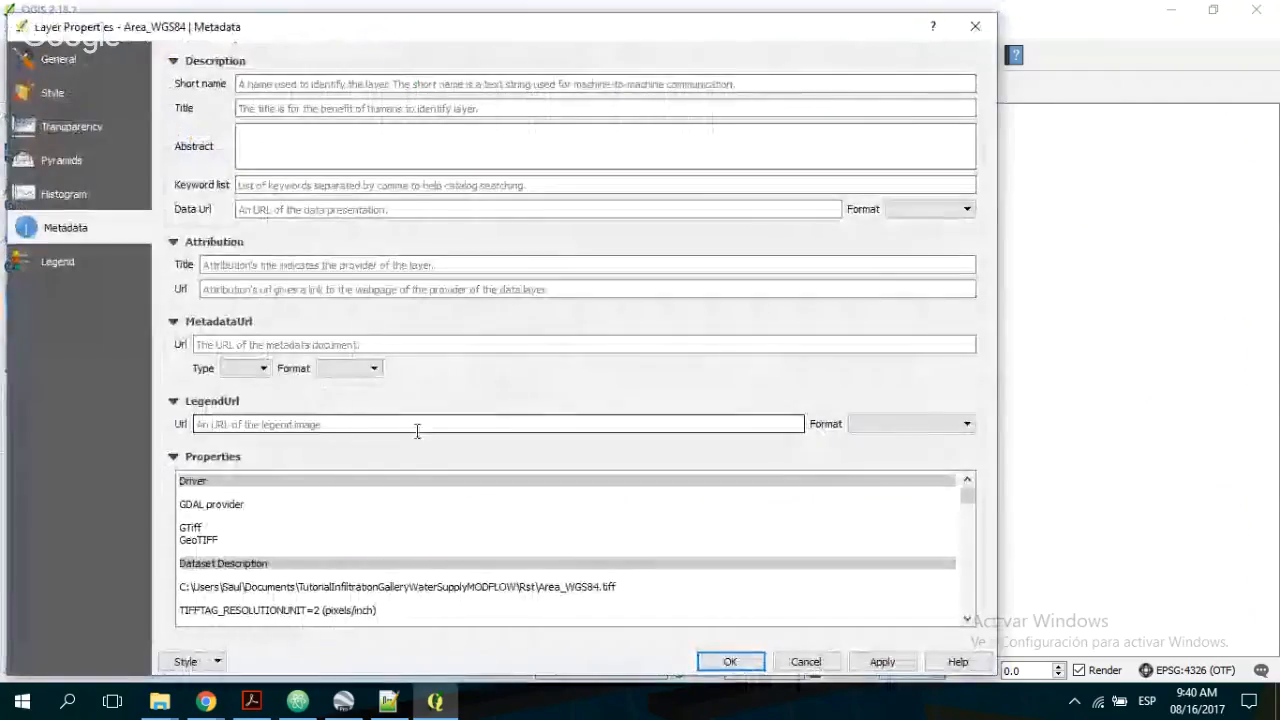
{"action": "scroll", "coordinate": [477, 549], "scroll_direction": "down", "scroll_amount": 5}
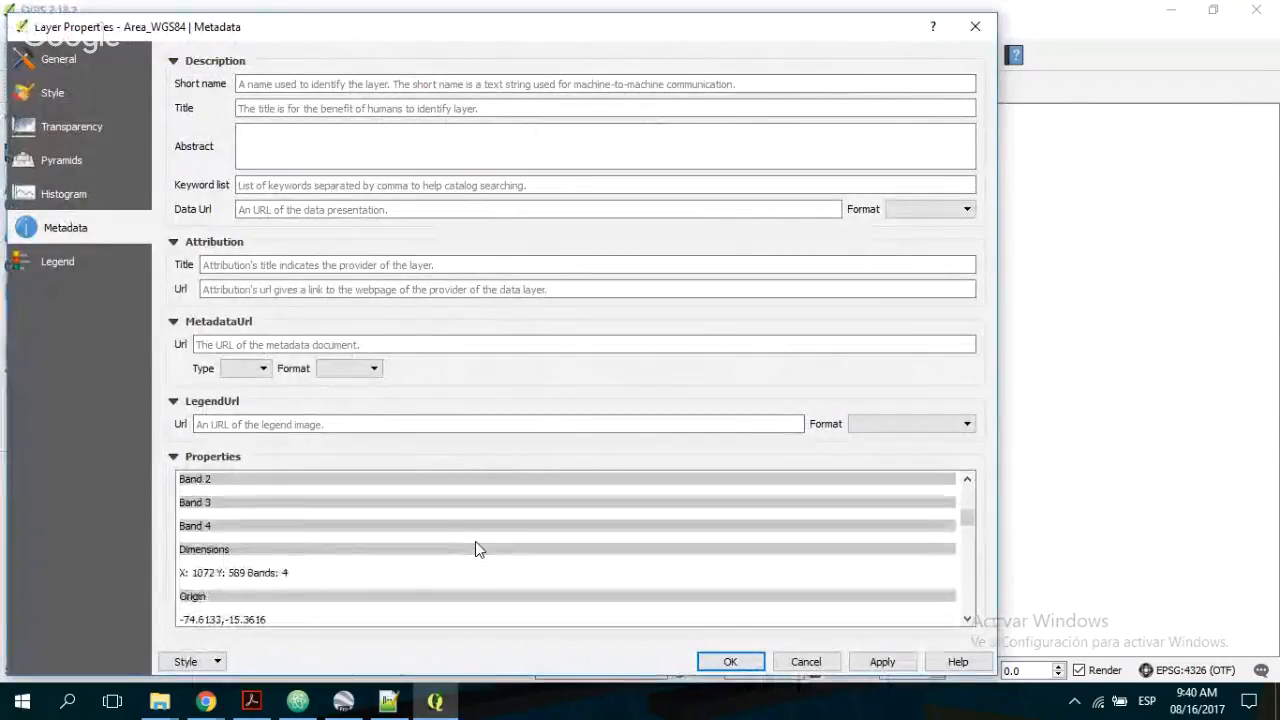
{"action": "scroll", "coordinate": [476, 545], "scroll_direction": "down", "scroll_amount": 2}
{"action": "scroll", "coordinate": [475, 541], "scroll_direction": "down", "scroll_amount": 5}
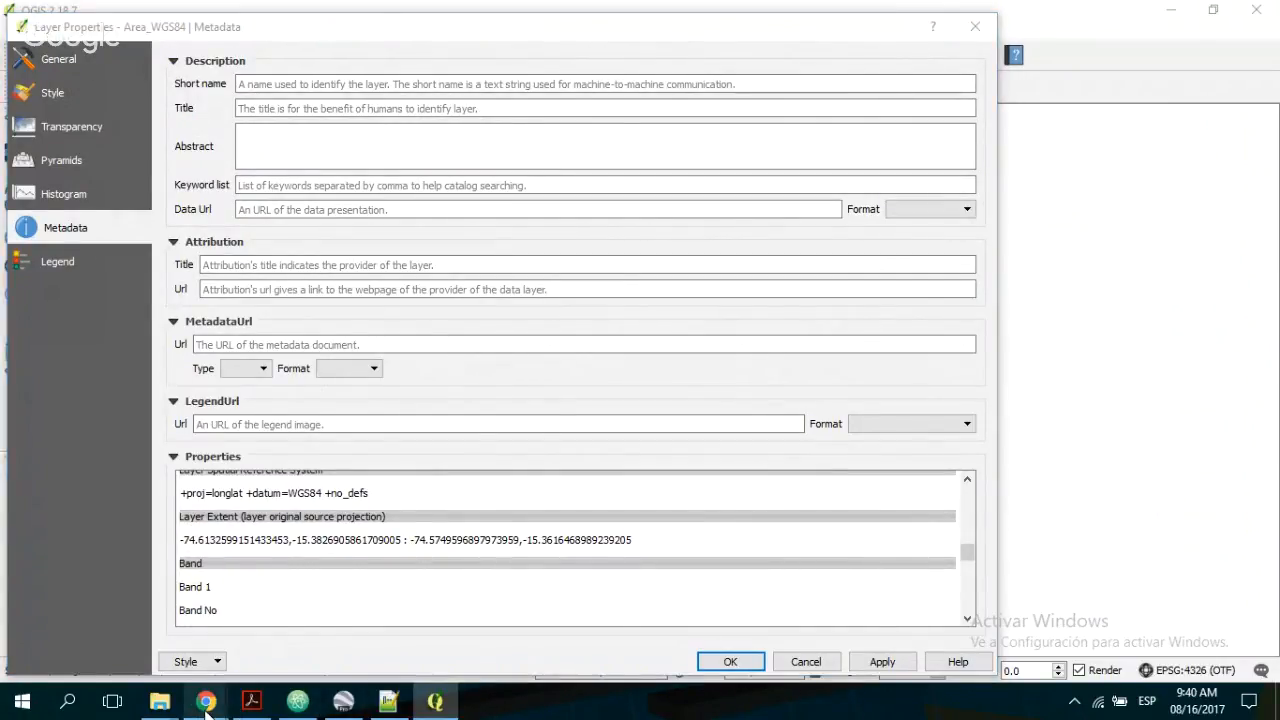
- Switch to Chrome and open the Global Data Explorer site at gdex.cr.usgs.gov/gdex/ in a new tab
{"action": "mouse_move", "coordinate": [207, 712]}
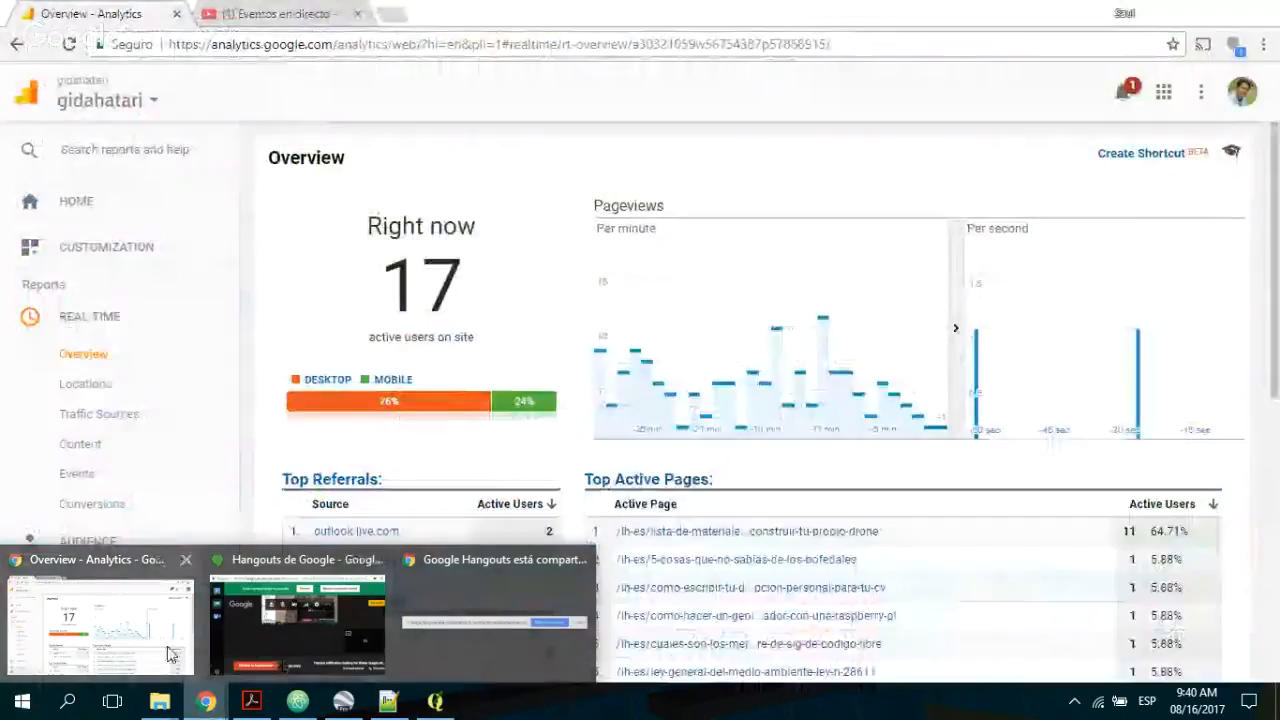
{"action": "left_click", "coordinate": [185, 650]}
{"action": "left_click", "coordinate": [386, 13]}
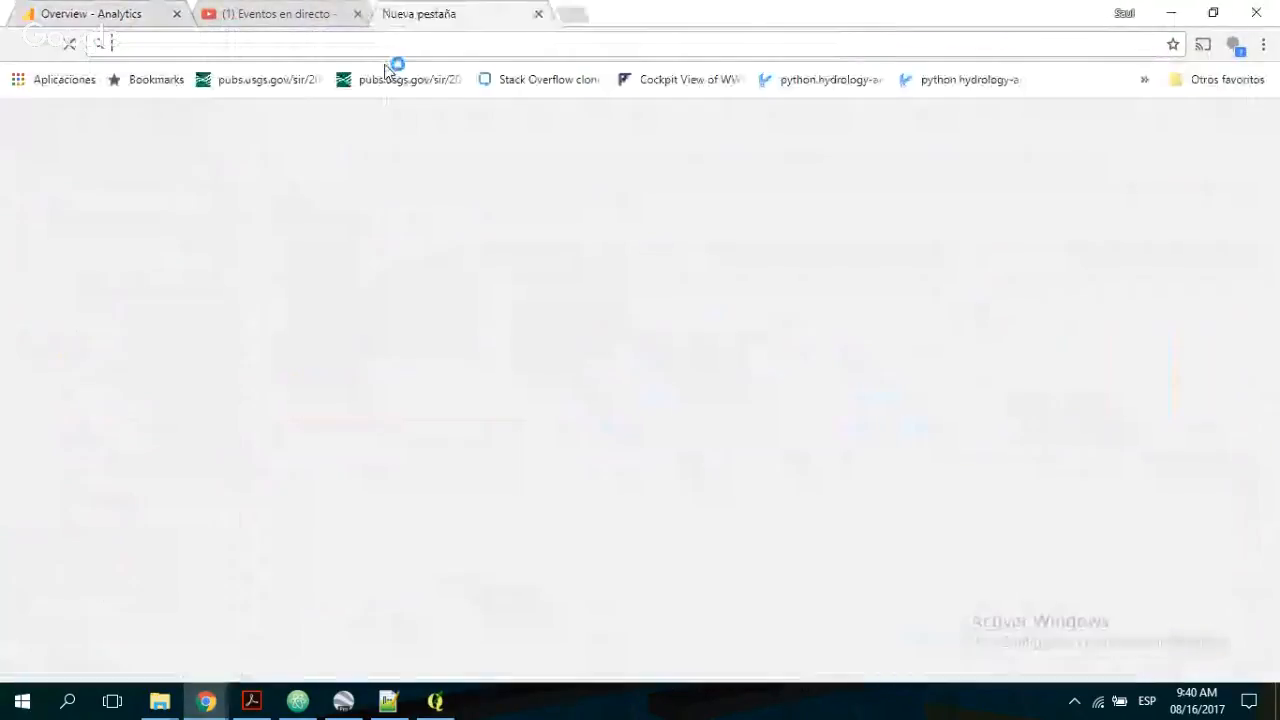
{"action": "type", "text": "gdex.cr.usgs.gov/gdex/"}
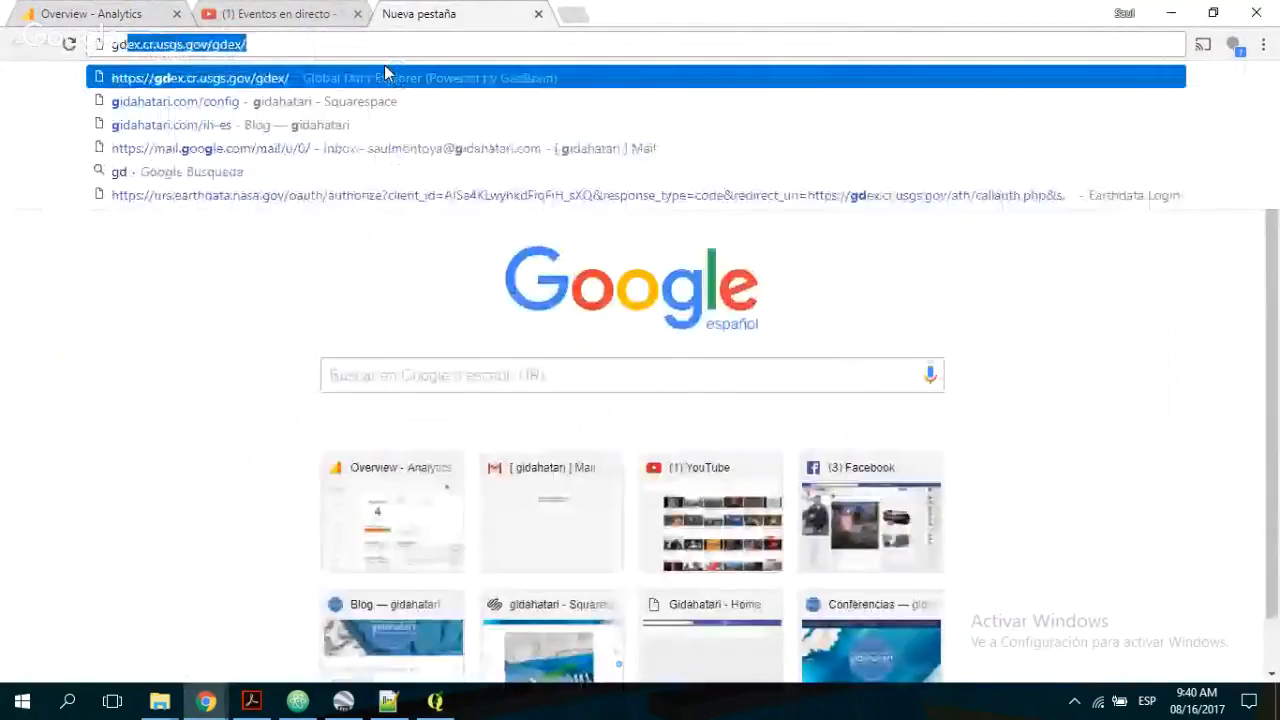
{"action": "key", "text": "Return"}
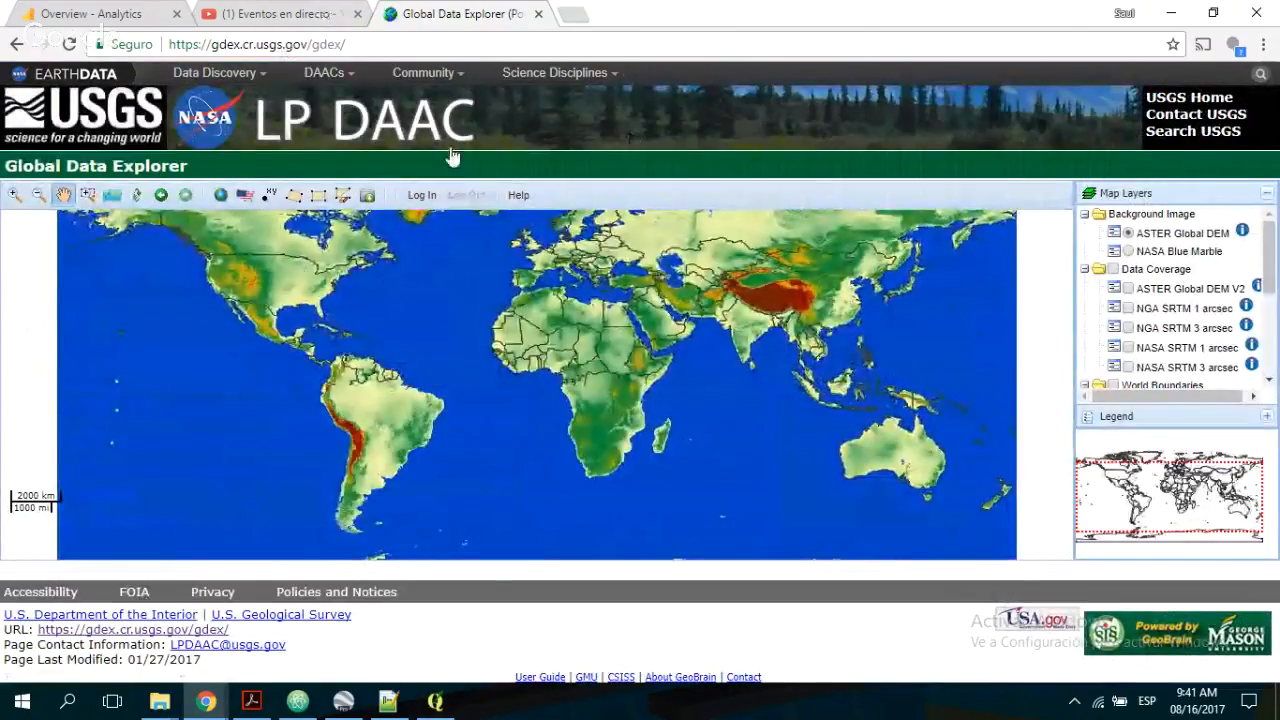
- Log in to Global Data Explorer through Earthdata with the account username and password, and dismiss the login message
{"action": "left_click", "coordinate": [421, 195]}
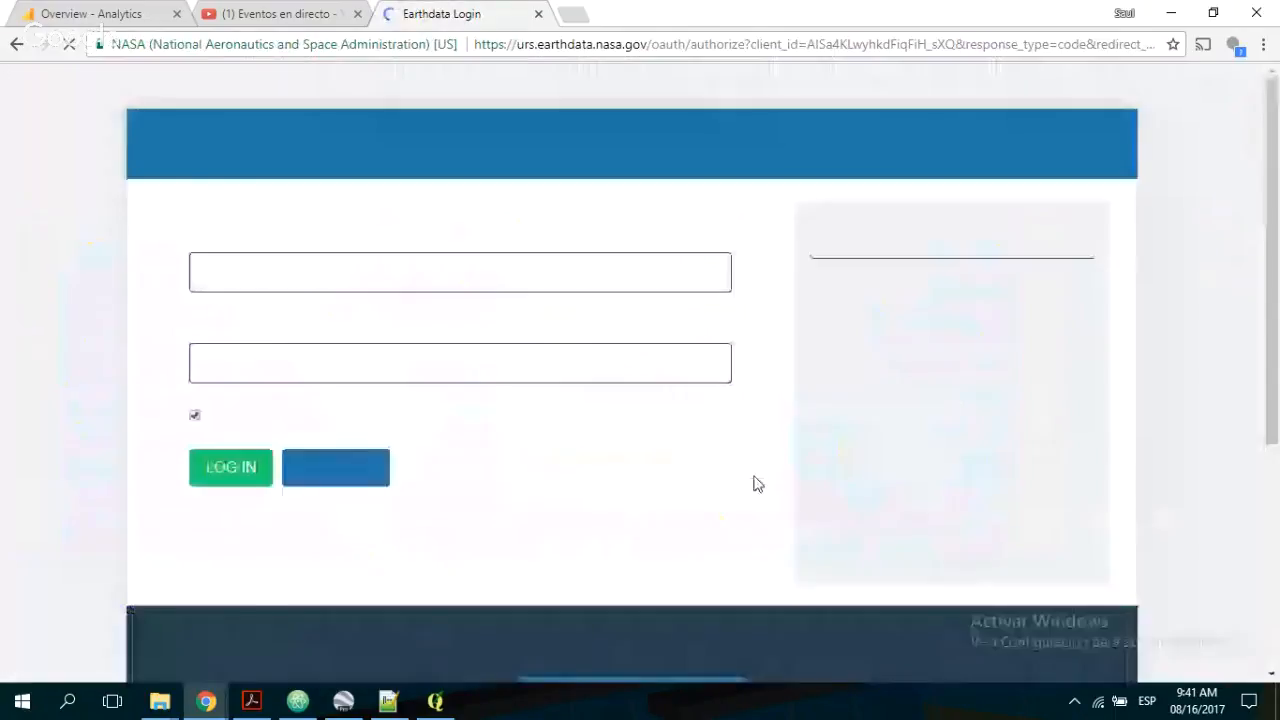
{"action": "type", "text": "saul"}
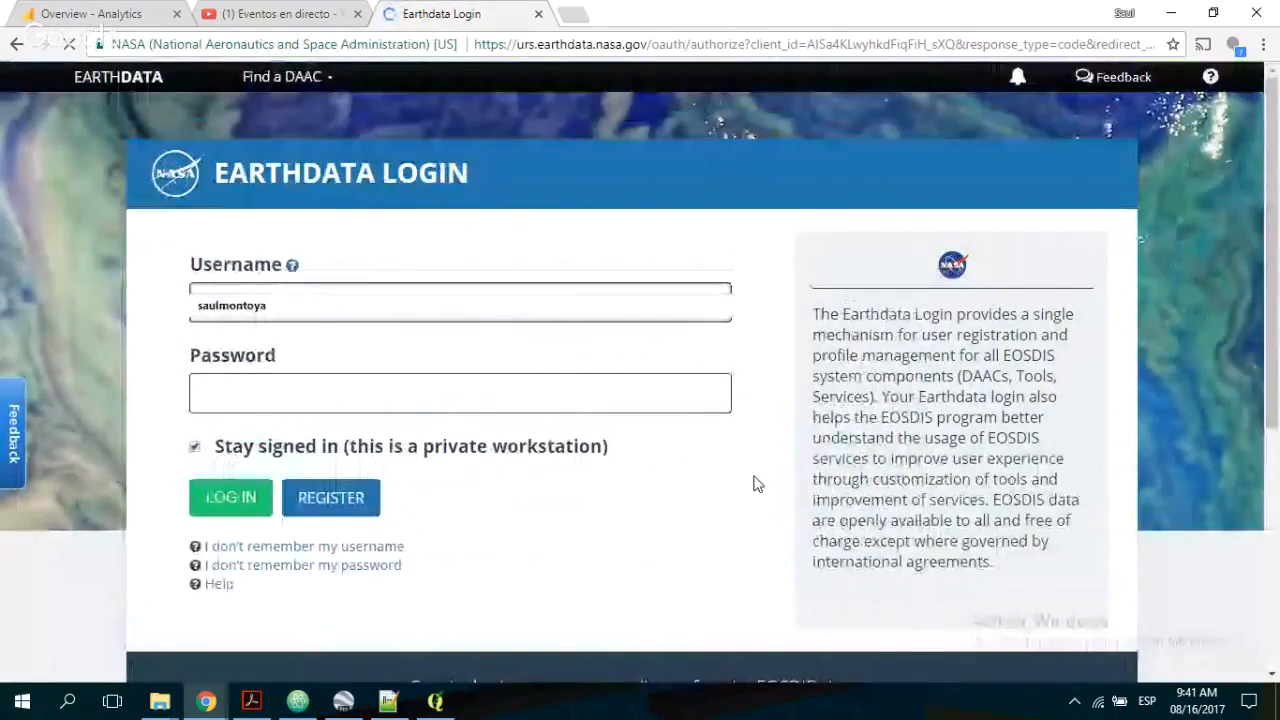
{"action": "key", "text": "Down"}
{"action": "key", "text": "Tab"}
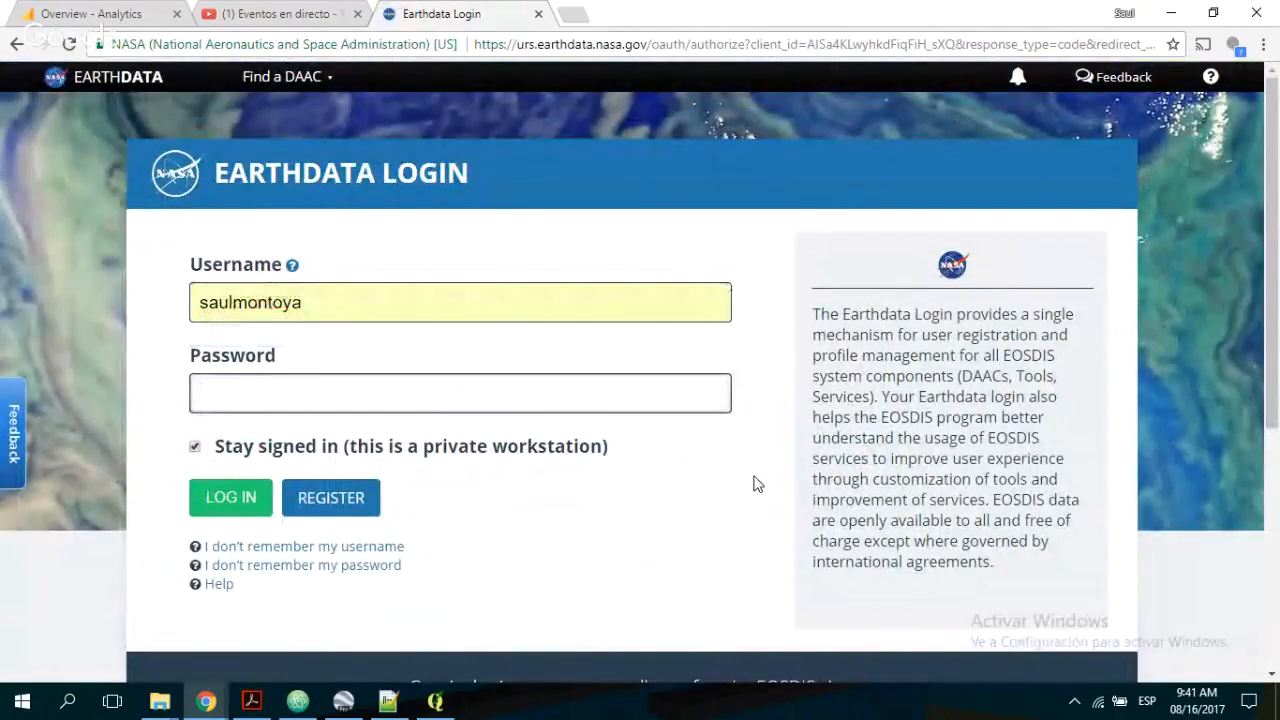
{"action": "type", "text": "•••••••••"}
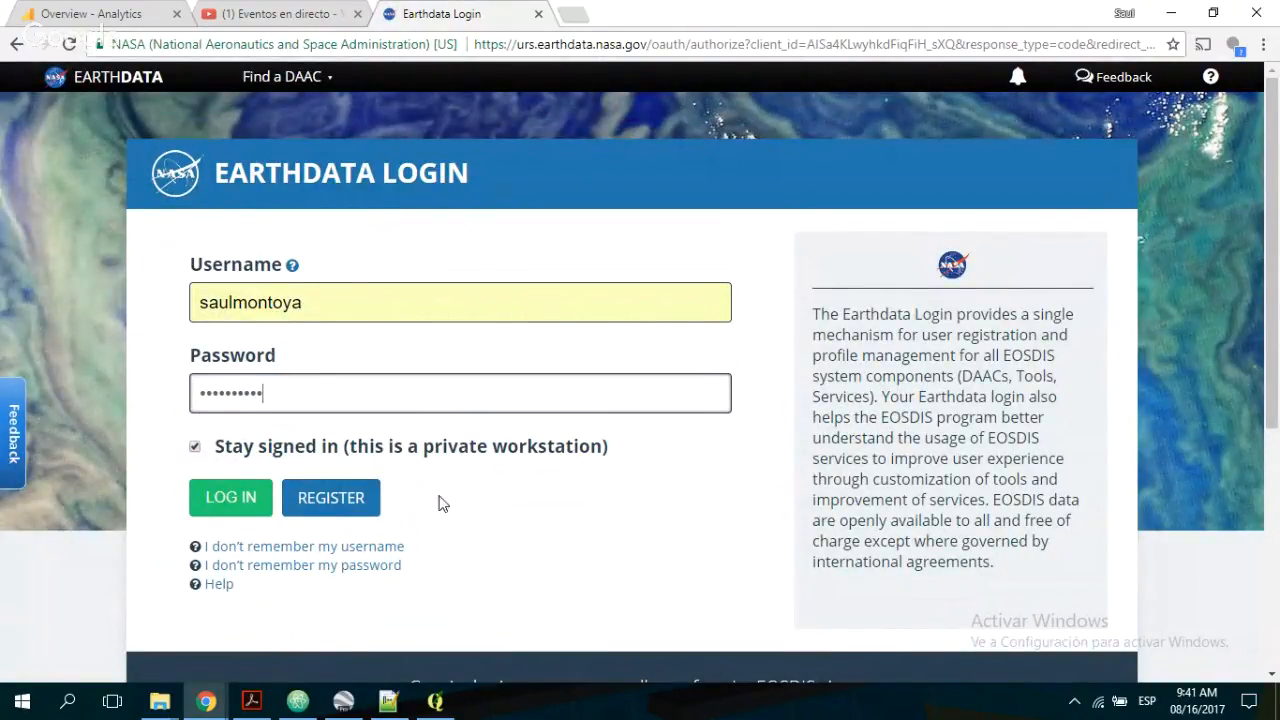
{"action": "left_click", "coordinate": [252, 503]}
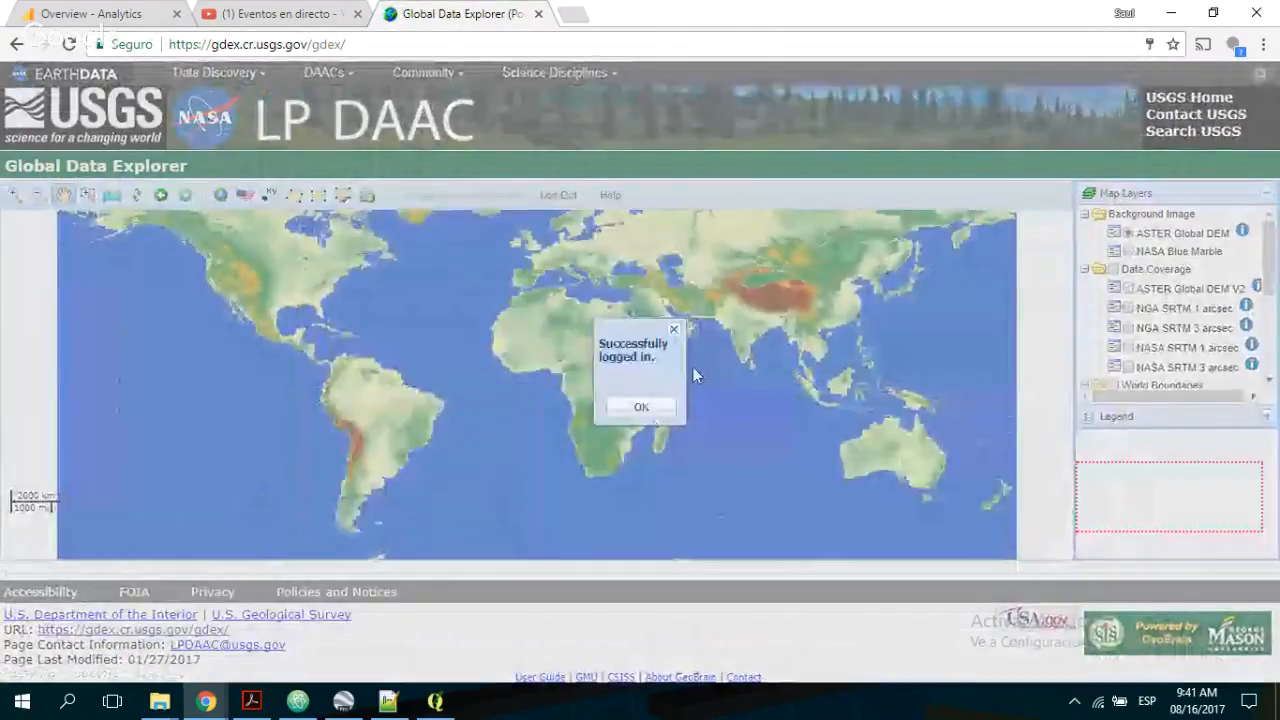
{"action": "left_click", "coordinate": [656, 400]}
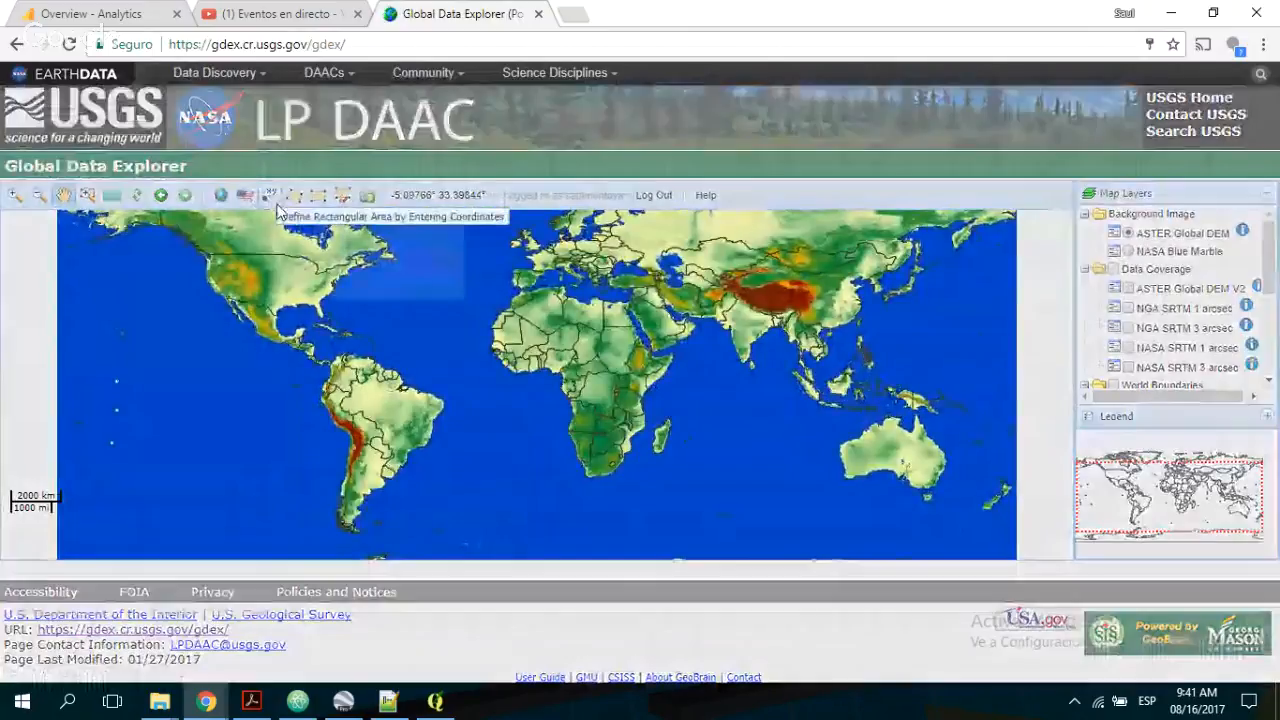
- Start defining a rectangular area by coordinates and set its north latitude to -15.36, based on the Area_WGS84 layer extent in QGIS
{"action": "left_click", "coordinate": [272, 198]}
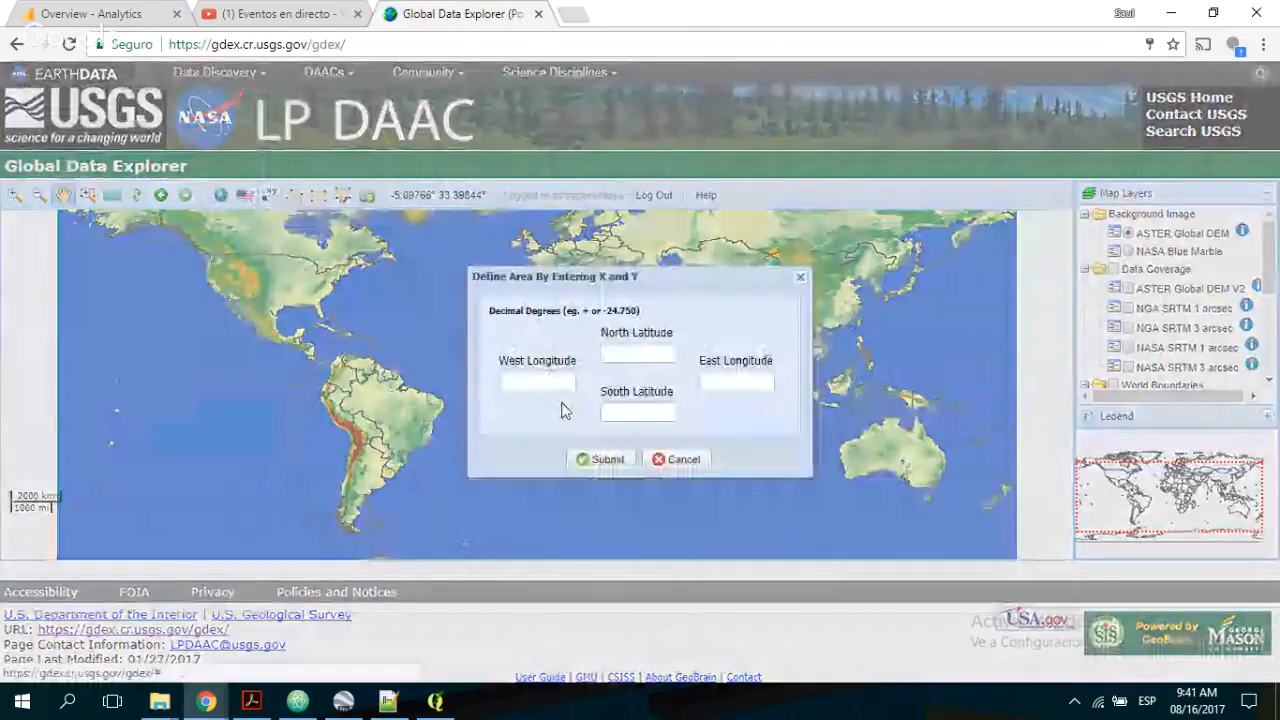
{"action": "mouse_move", "coordinate": [440, 705]}
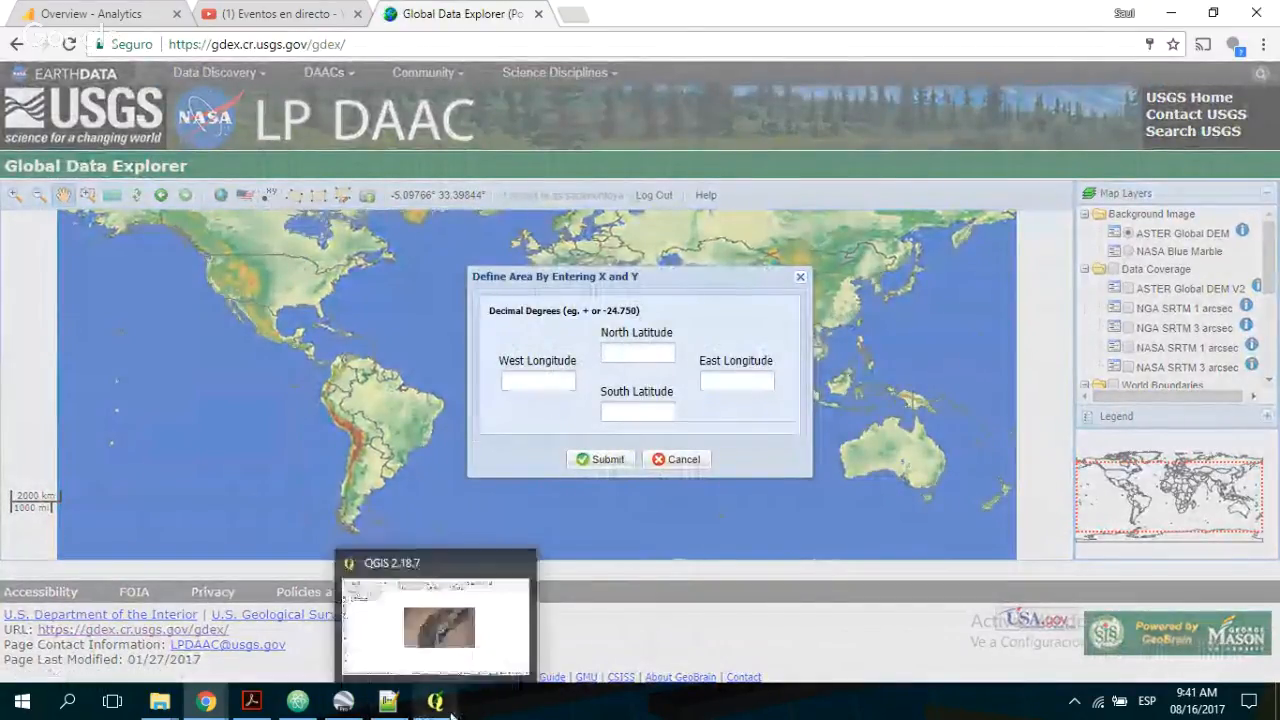
{"action": "left_click", "coordinate": [372, 640]}
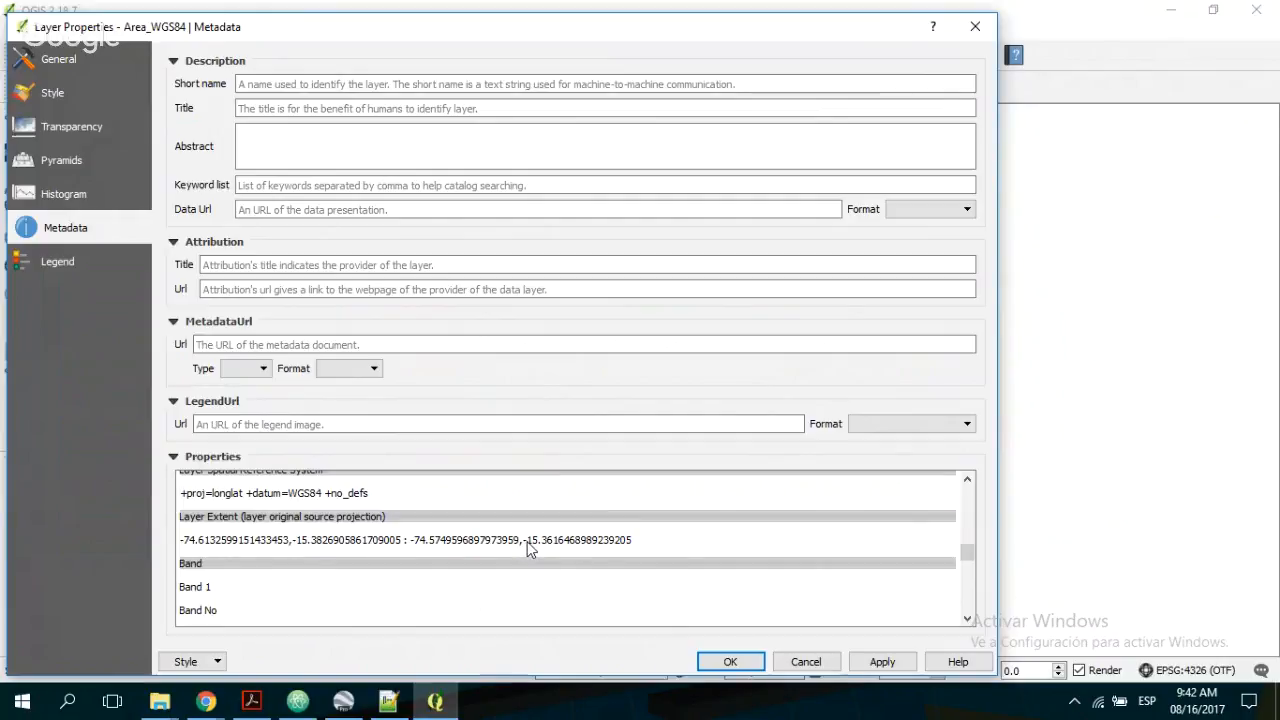
{"action": "left_click", "coordinate": [445, 708]}
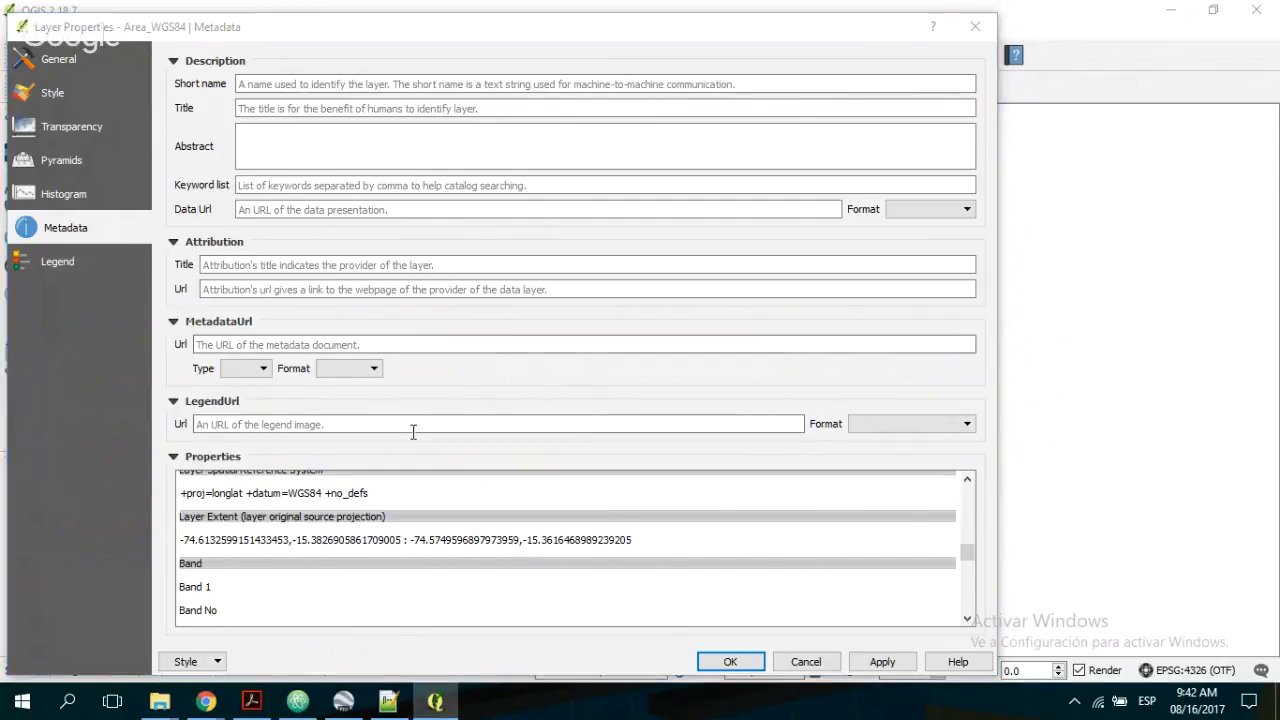
{"action": "mouse_move", "coordinate": [206, 704]}
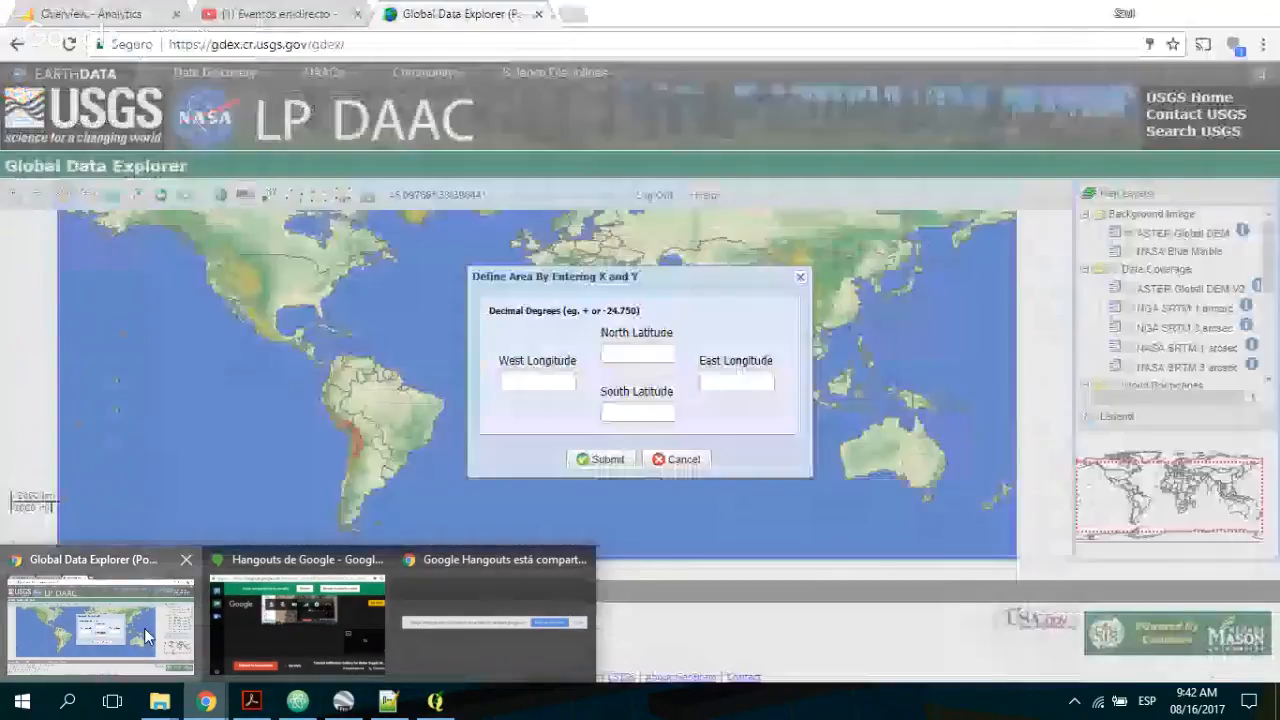
{"action": "left_click", "coordinate": [144, 628]}
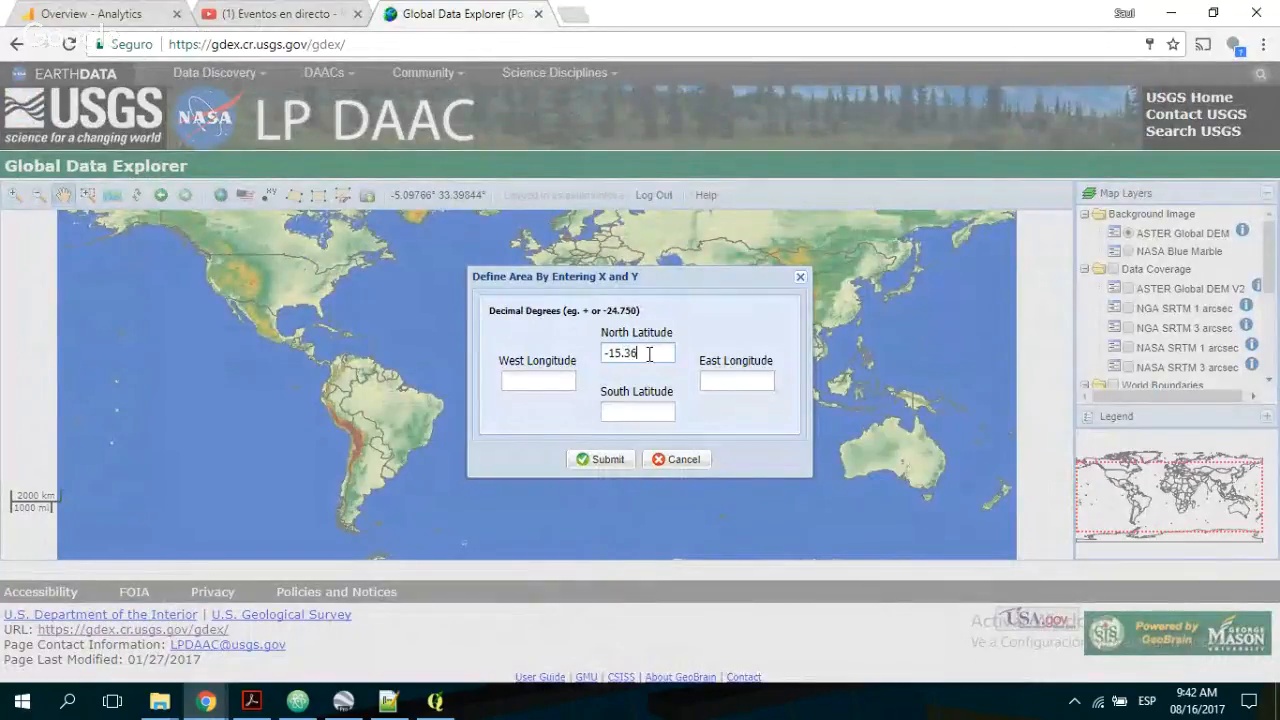
- Check the southern limit of the Area_WGS84 layer extent in QGIS and return to Global Data Explorer in Chrome
{"action": "left_click", "coordinate": [455, 708]}
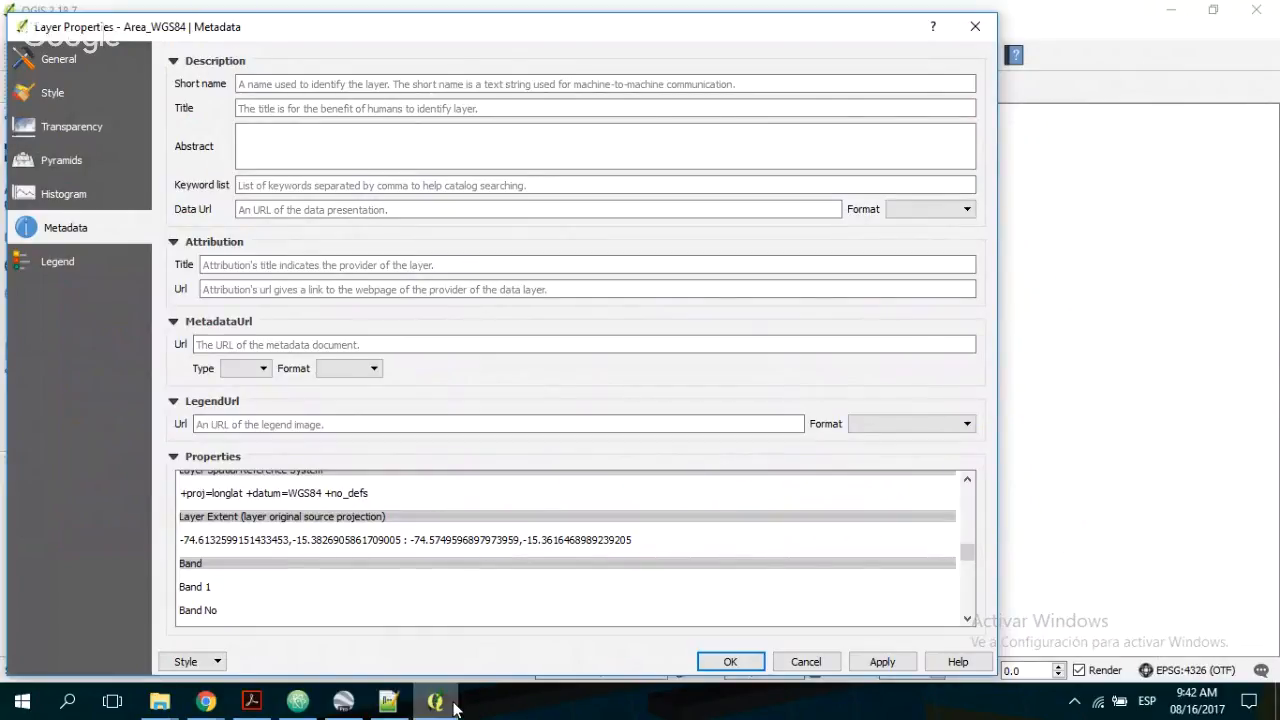
{"action": "left_click", "coordinate": [454, 708]}
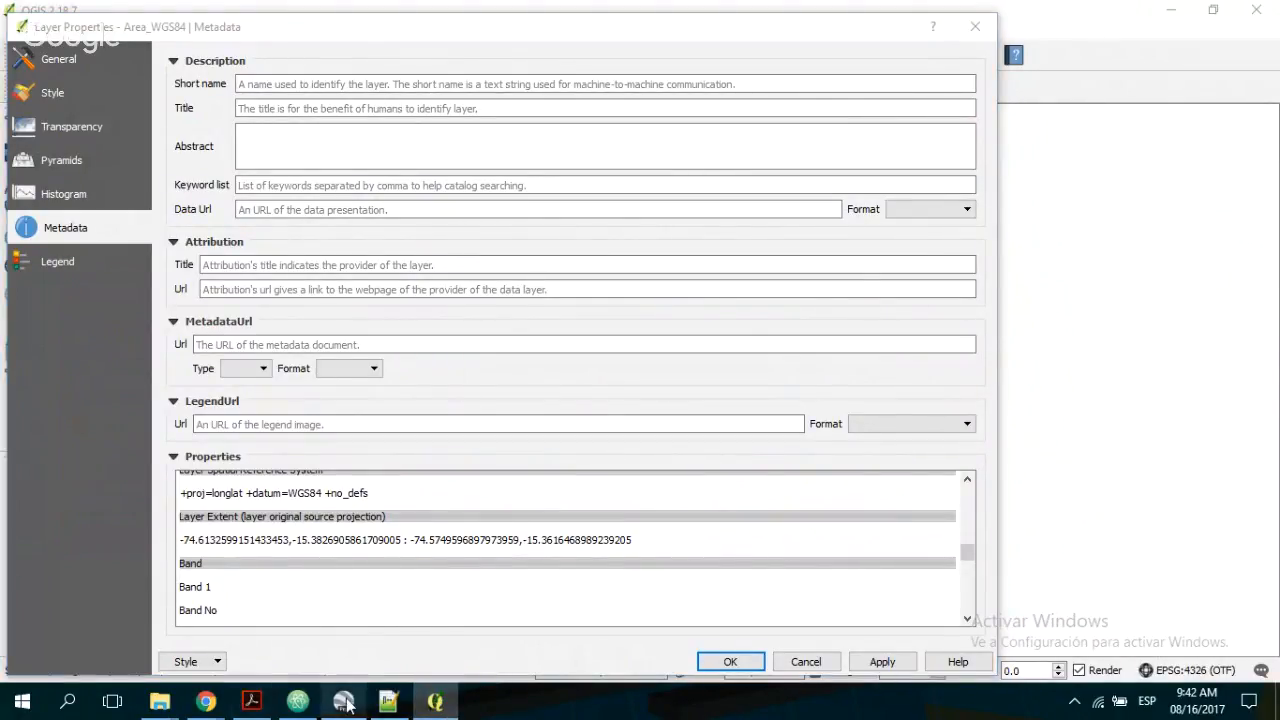
{"action": "mouse_move", "coordinate": [210, 707]}
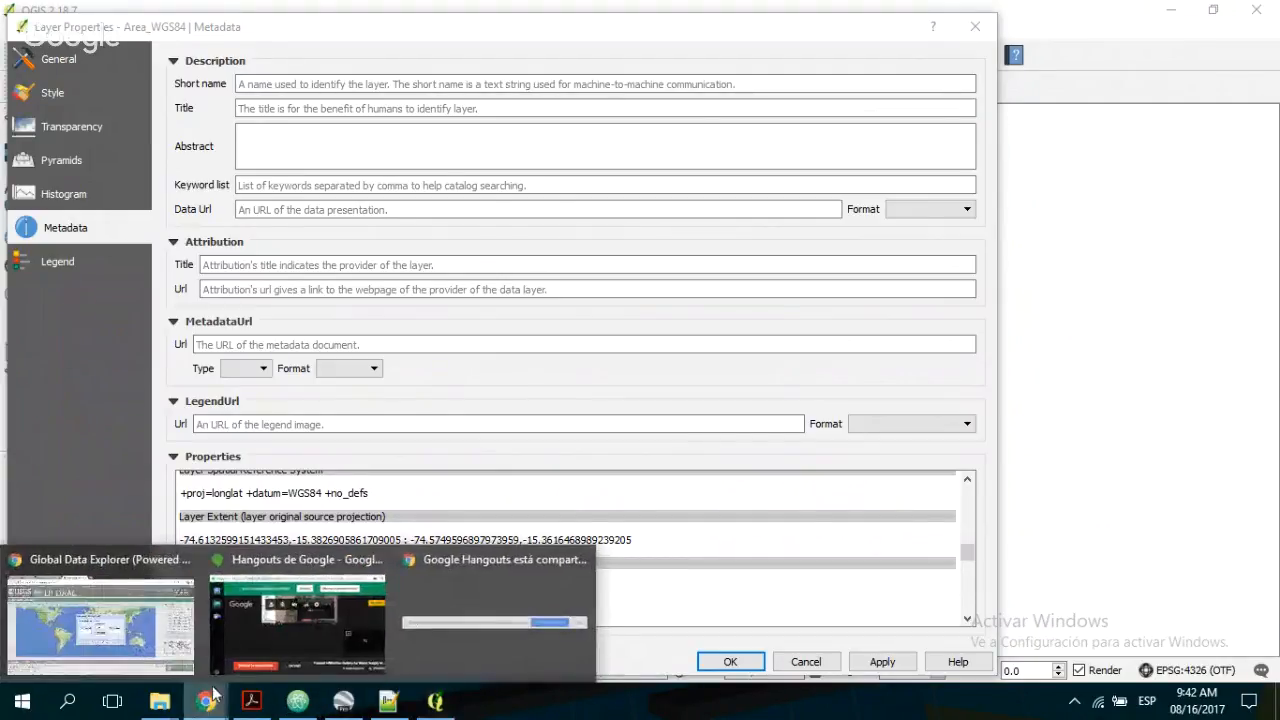
{"action": "left_click", "coordinate": [105, 620]}
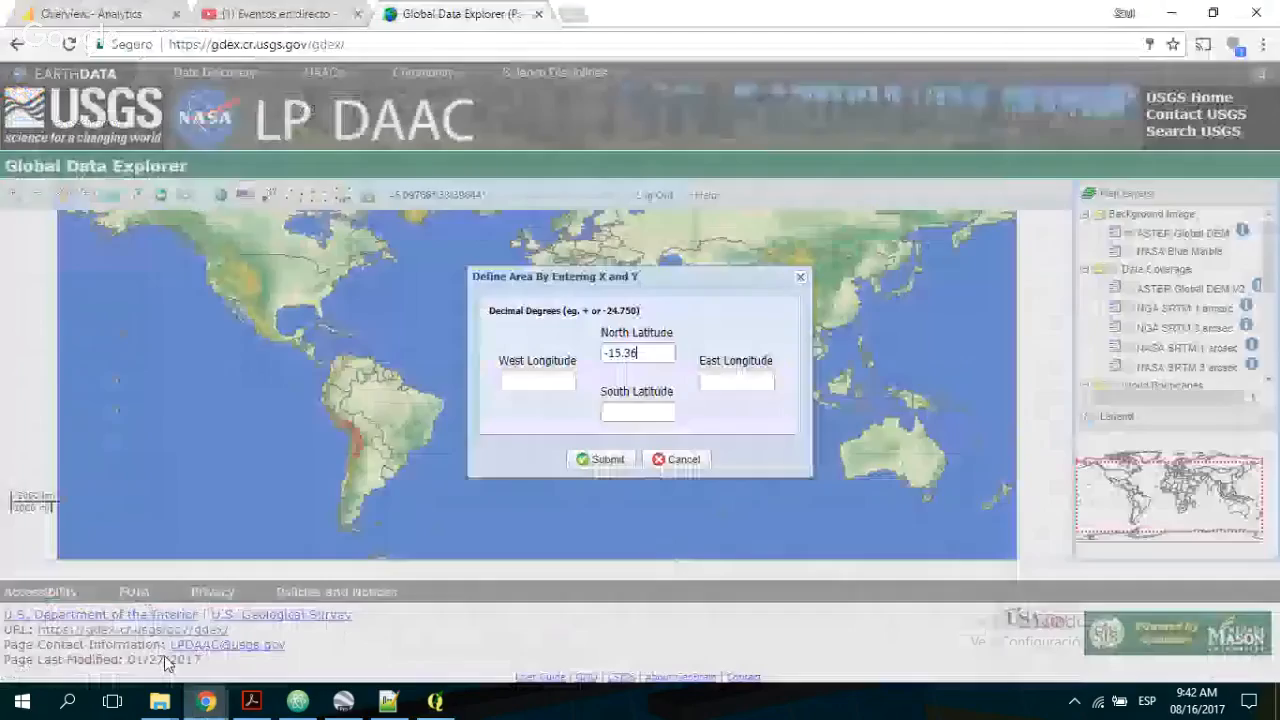
- Try to enter the area's south latitude starting from -15, dismissing the validation messages
{"action": "left_click", "coordinate": [646, 412]}
{"action": "type", "text": "-15"}
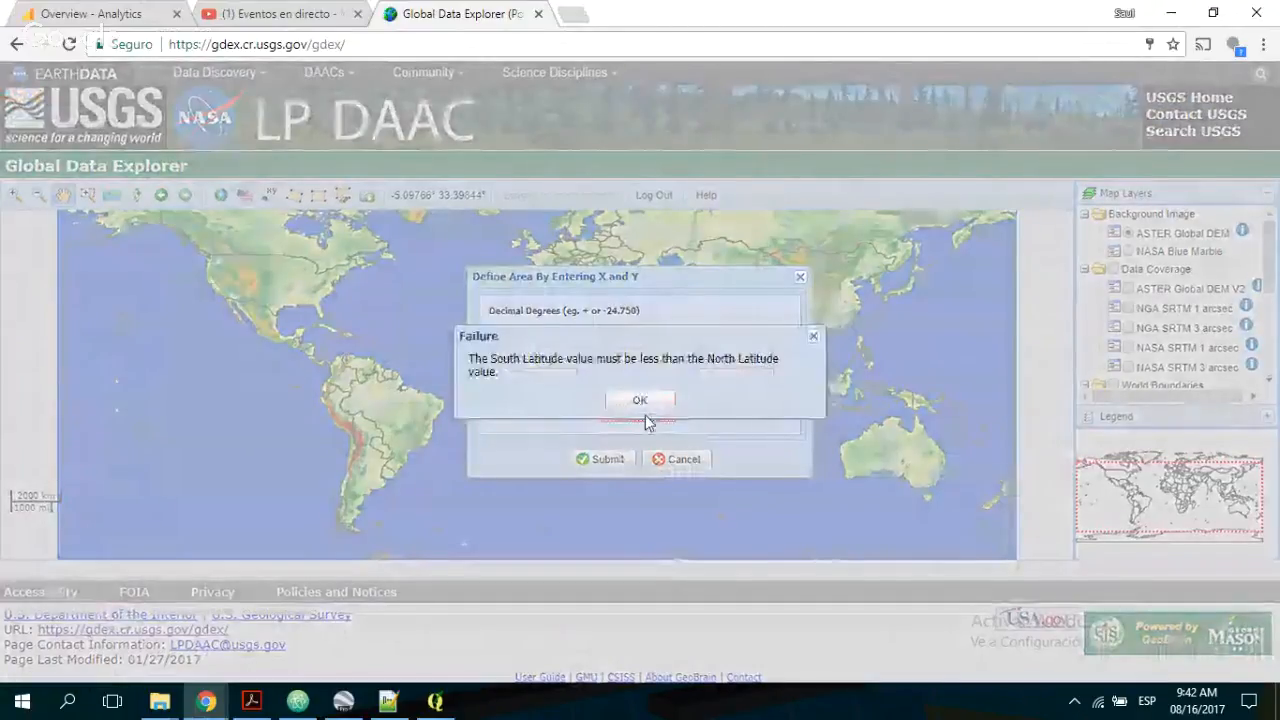
{"action": "left_click", "coordinate": [648, 400]}
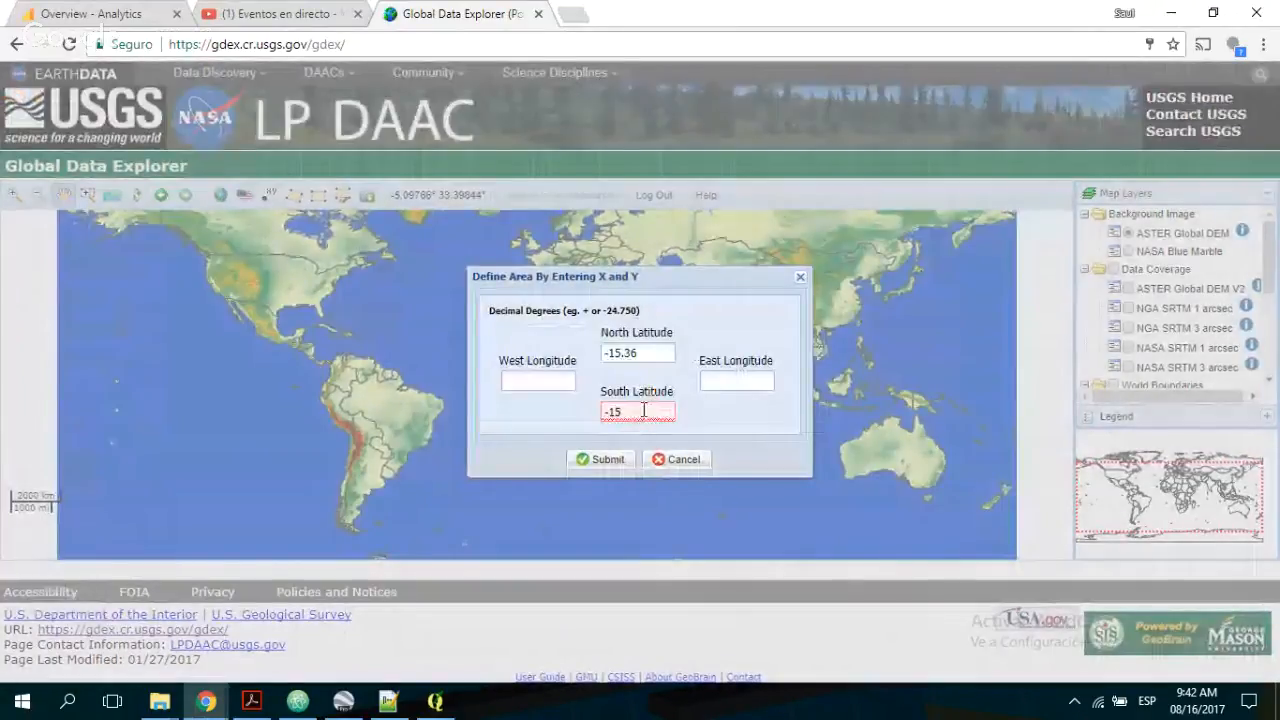
{"action": "left_click", "coordinate": [639, 412]}
{"action": "type", "text": "."}
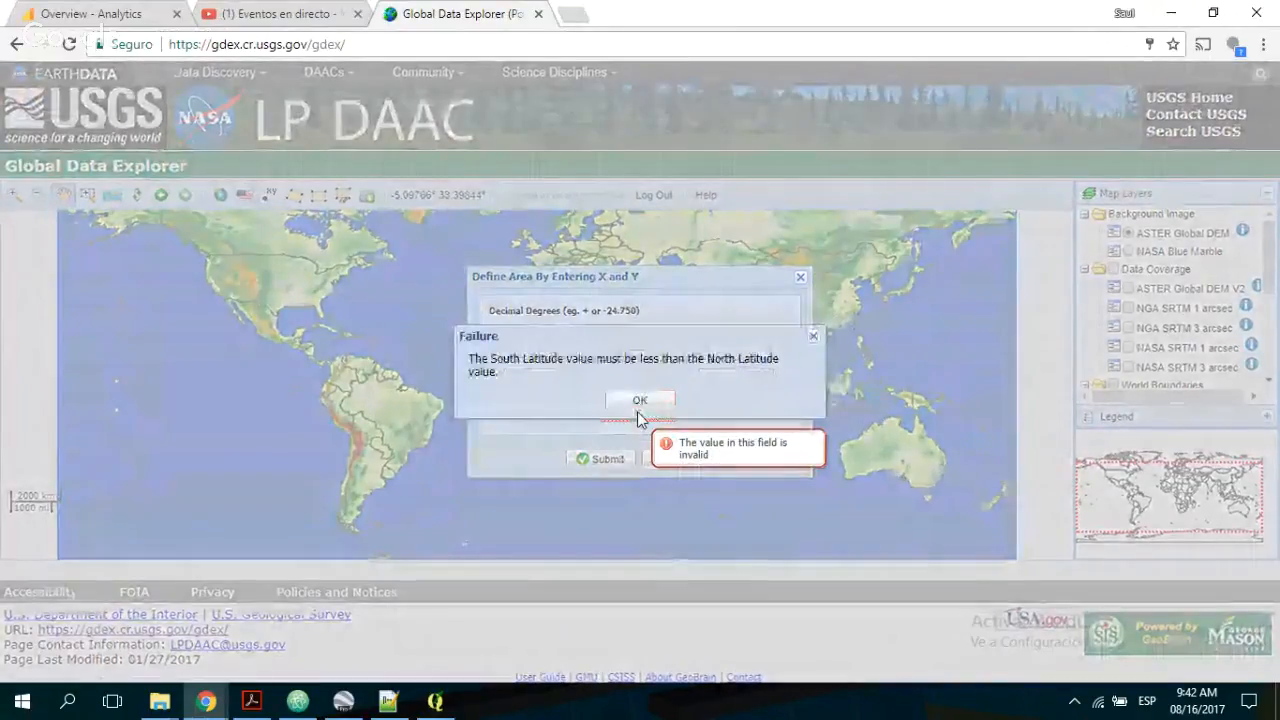
{"action": "left_click", "coordinate": [655, 402]}
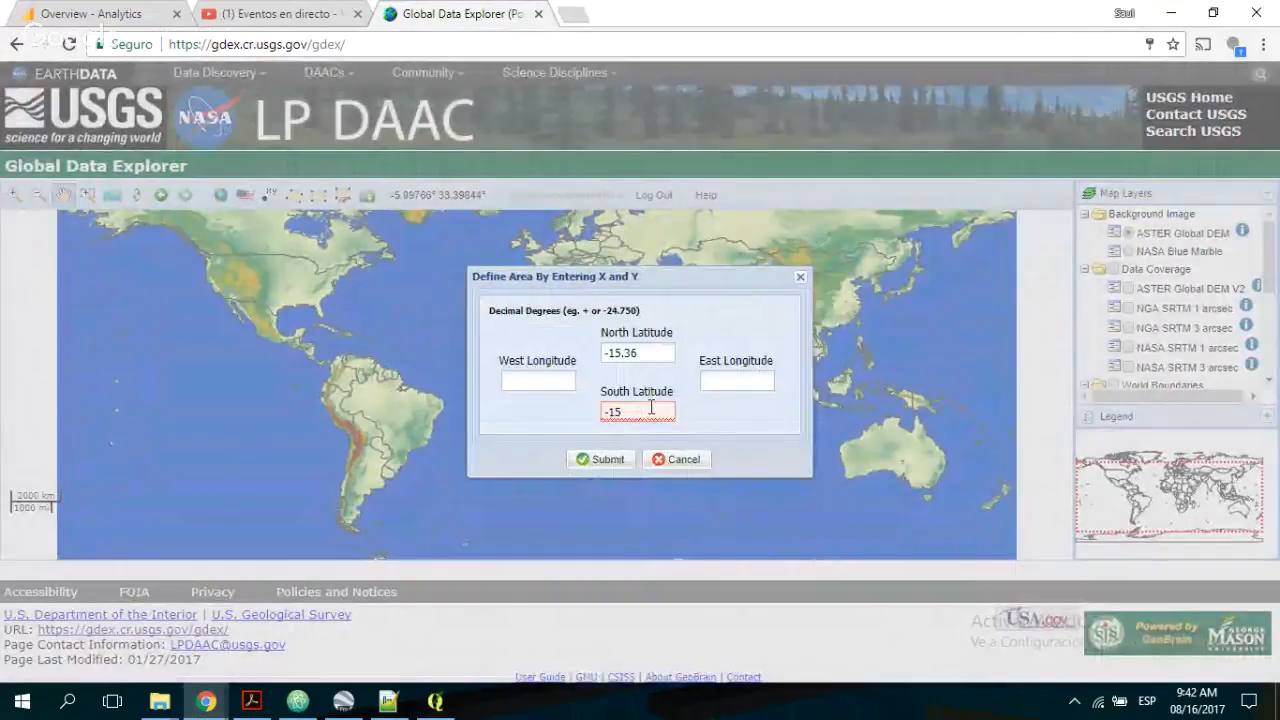
{"action": "left_click", "coordinate": [645, 411]}
{"action": "type", "text": "."}
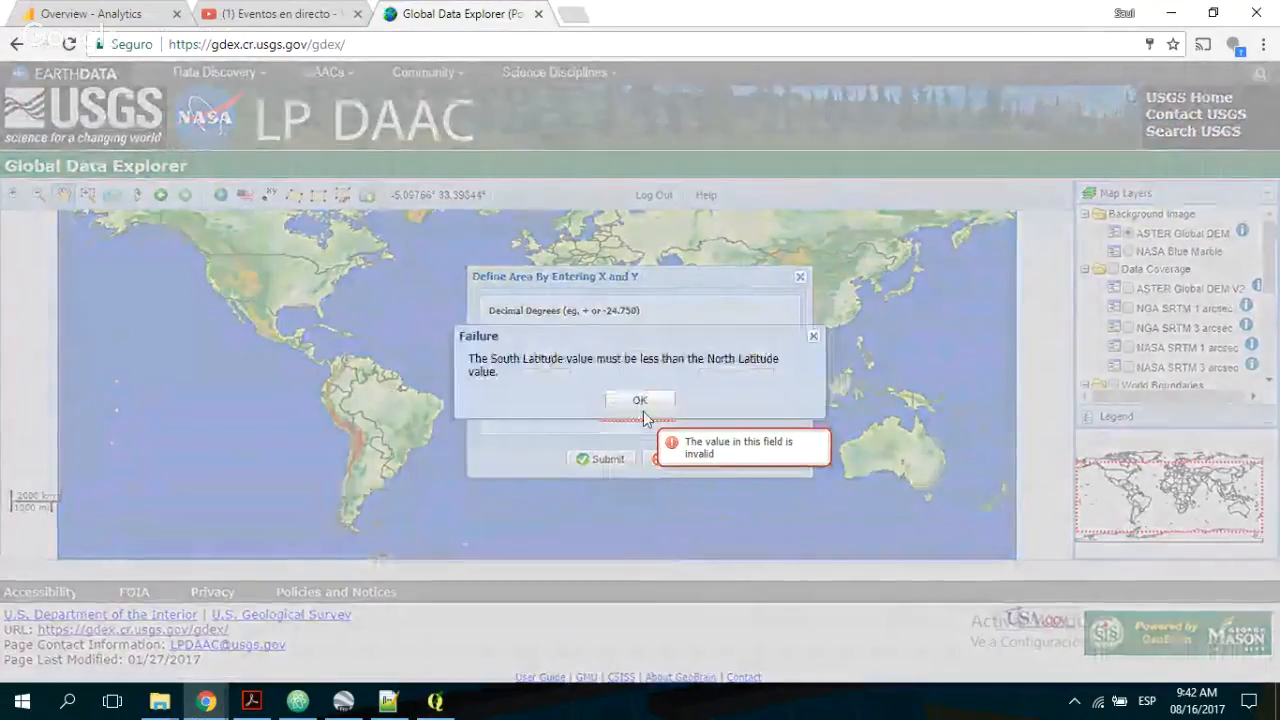
{"action": "left_click", "coordinate": [638, 401]}
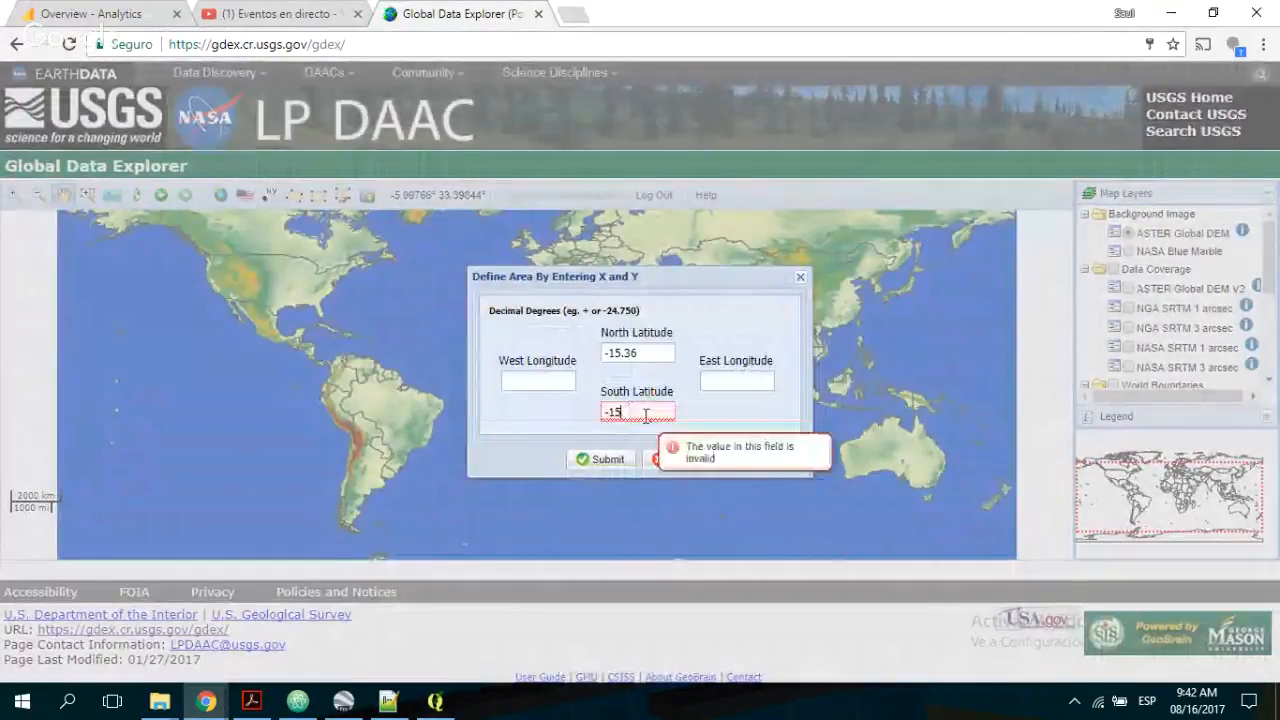
{"action": "left_click", "coordinate": [649, 349]}
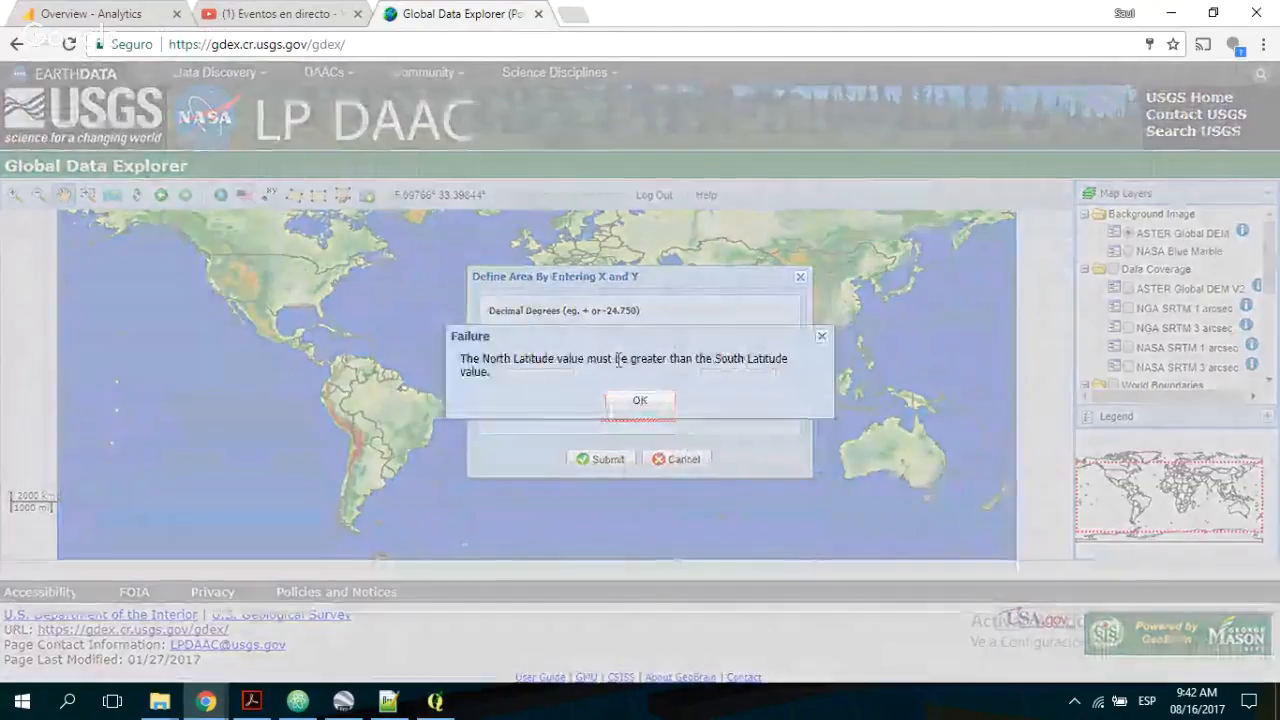
{"action": "left_click", "coordinate": [645, 404]}
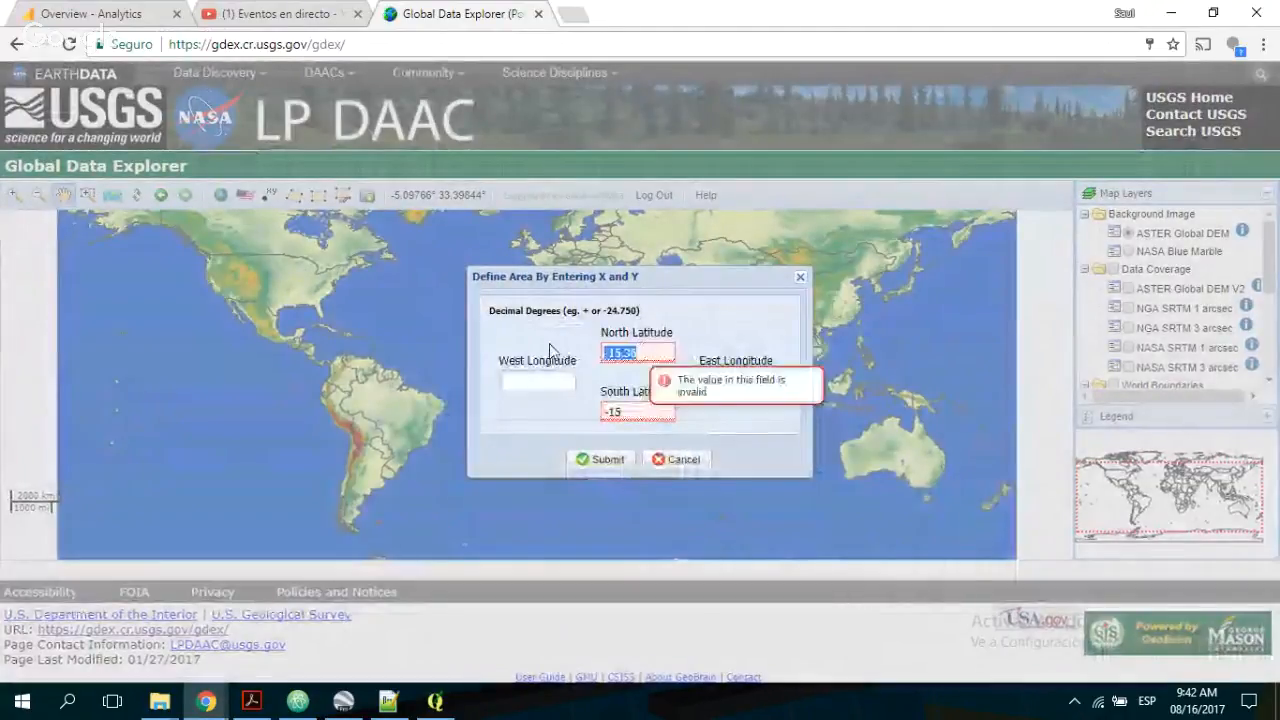
- Replace the south latitude of the area with -15.38
{"action": "left_click", "coordinate": [608, 411]}
{"action": "left_click", "coordinate": [640, 404]}
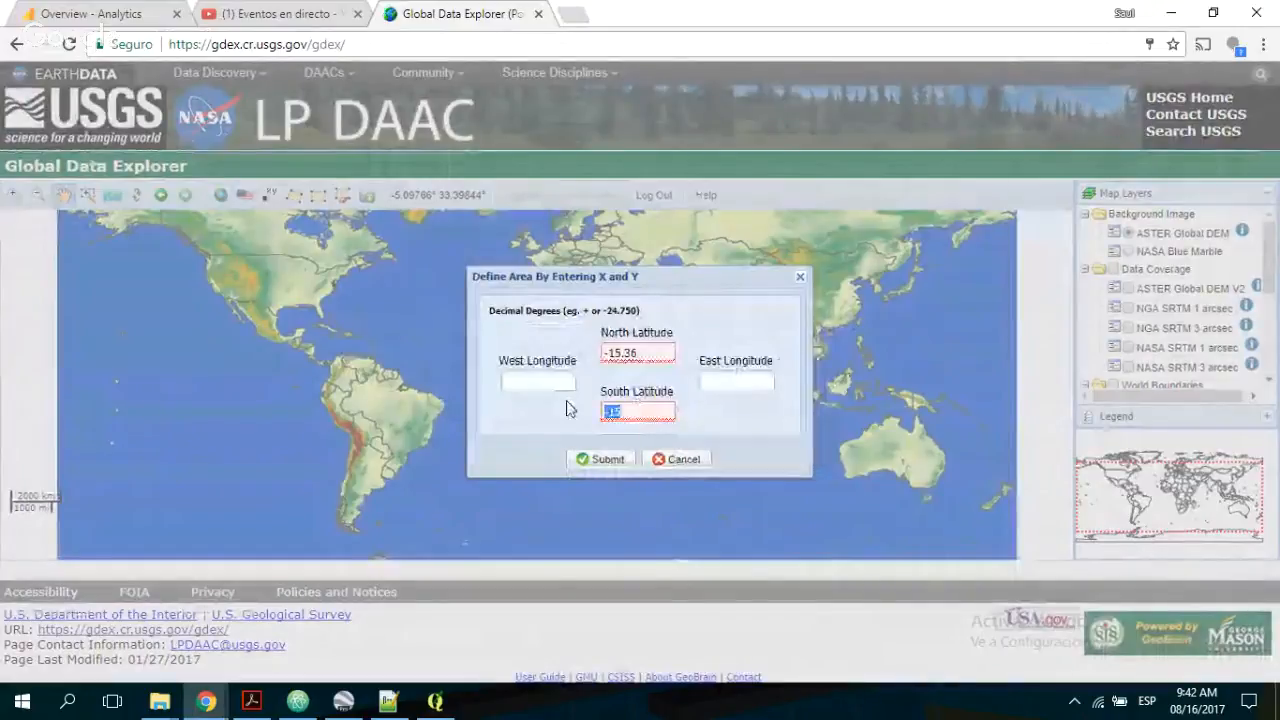
{"action": "left_click", "coordinate": [612, 416]}
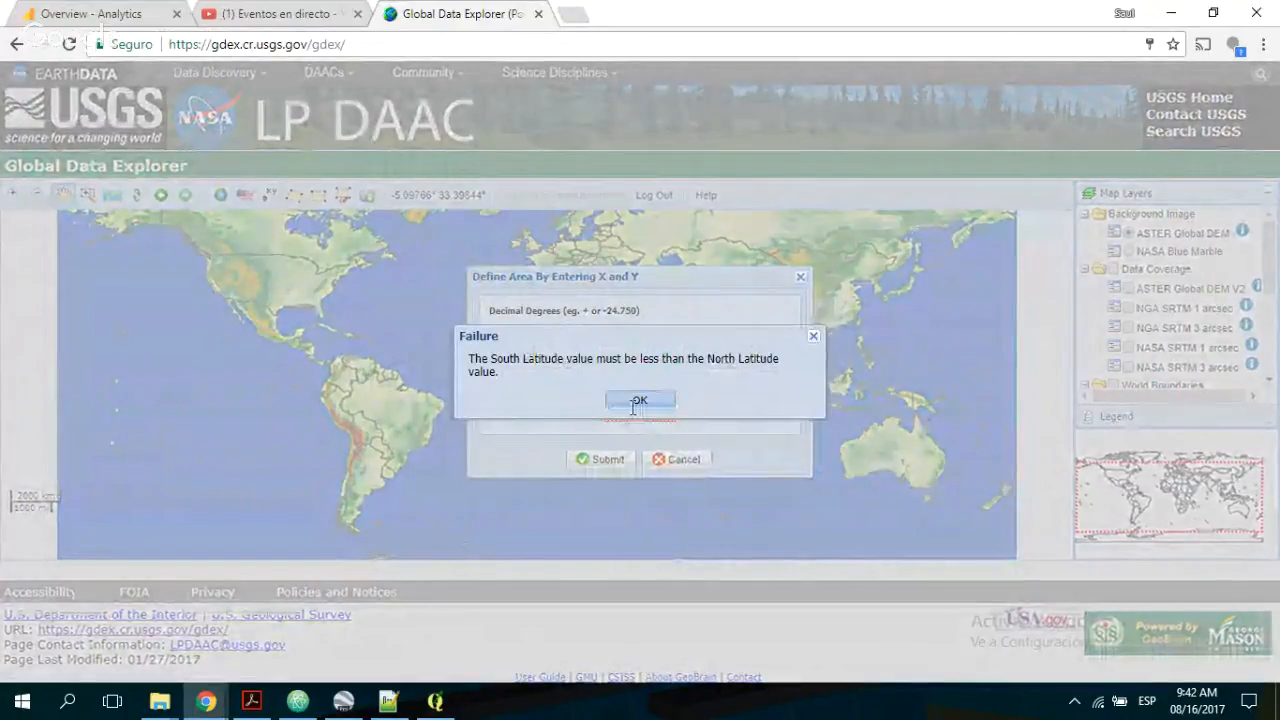
{"action": "left_click", "coordinate": [640, 400]}
{"action": "type", "text": "8"}
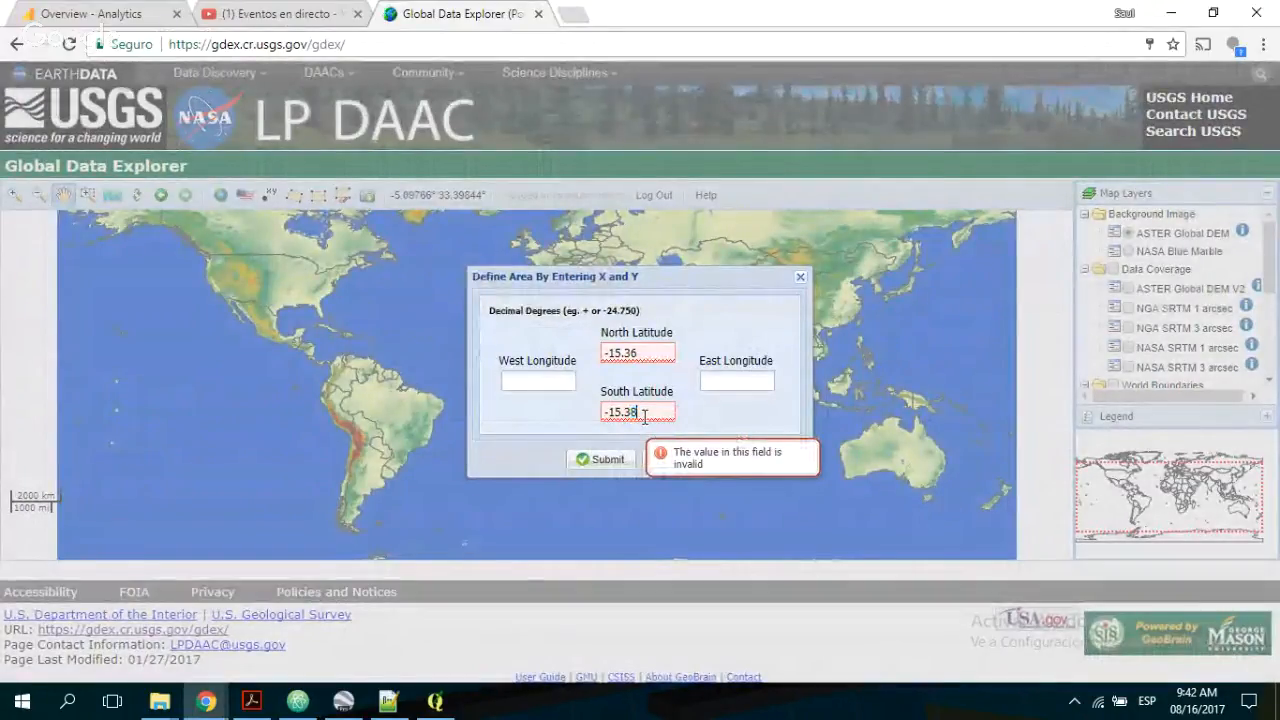
- Set the area's west longitude to -74.61, based on the Area_WGS84 layer extent in QGIS
{"action": "left_click", "coordinate": [548, 376]}
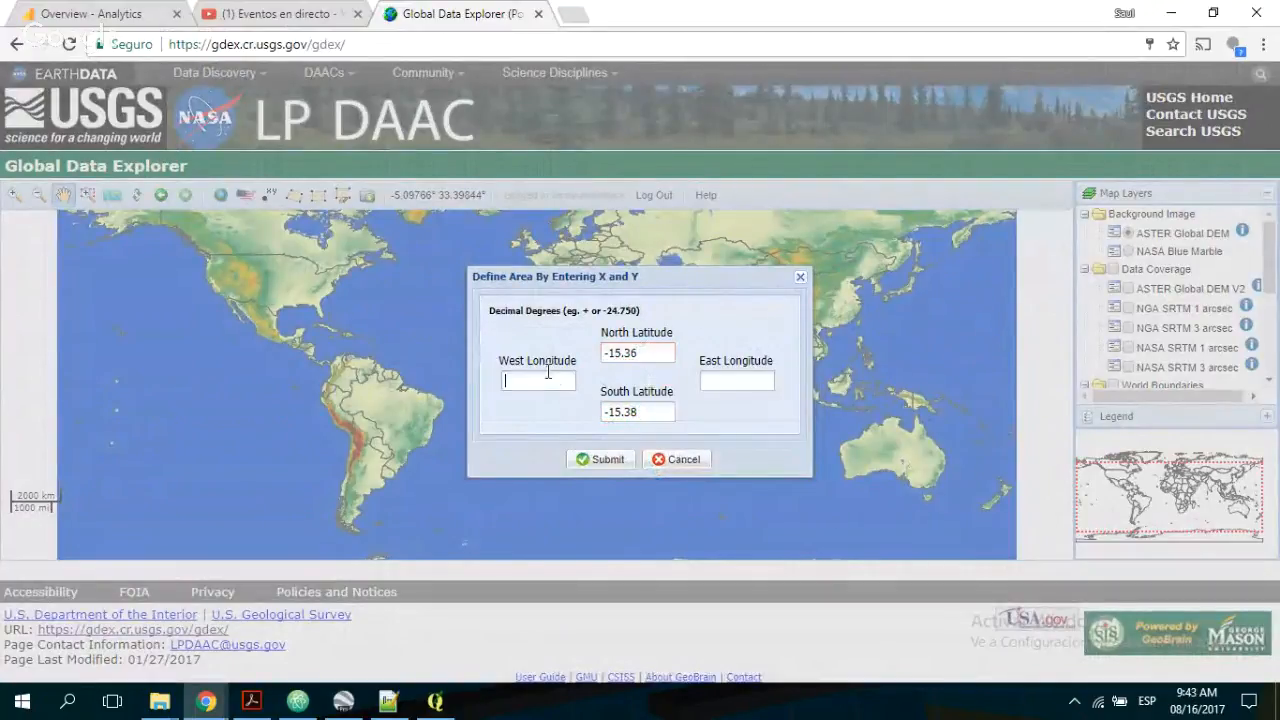
{"action": "left_click", "coordinate": [435, 701]}
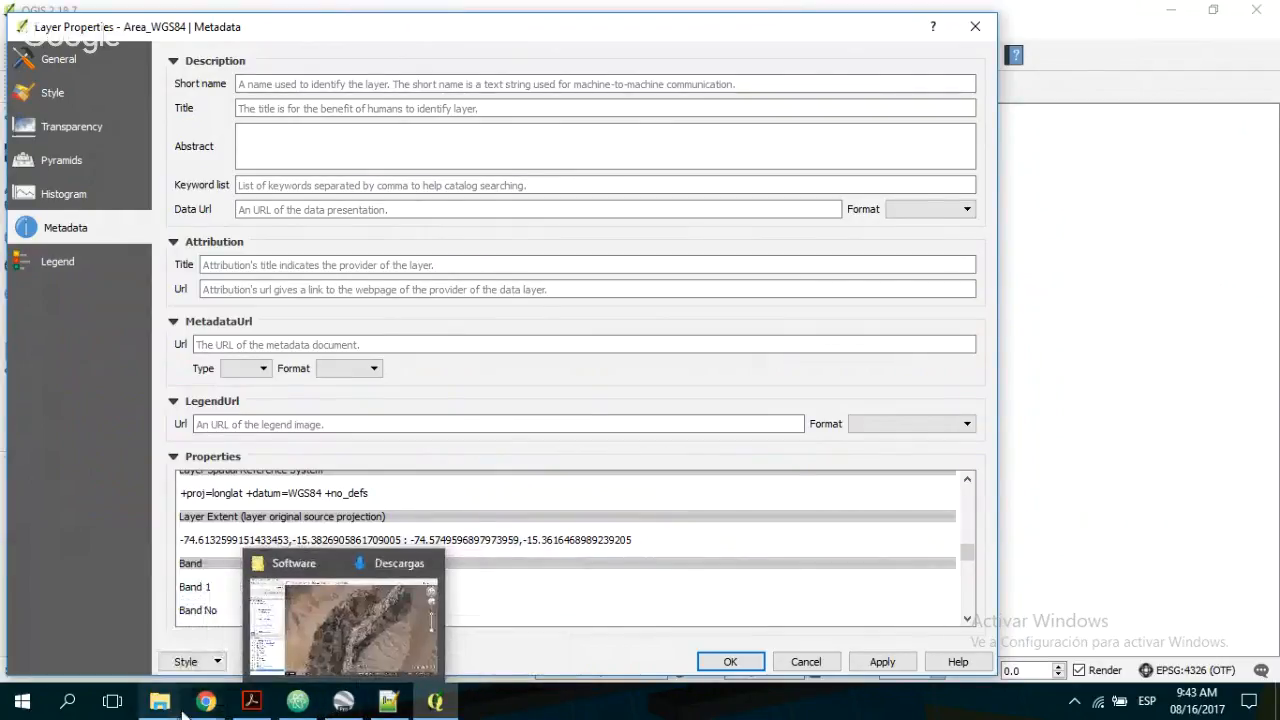
{"action": "mouse_move", "coordinate": [203, 707]}
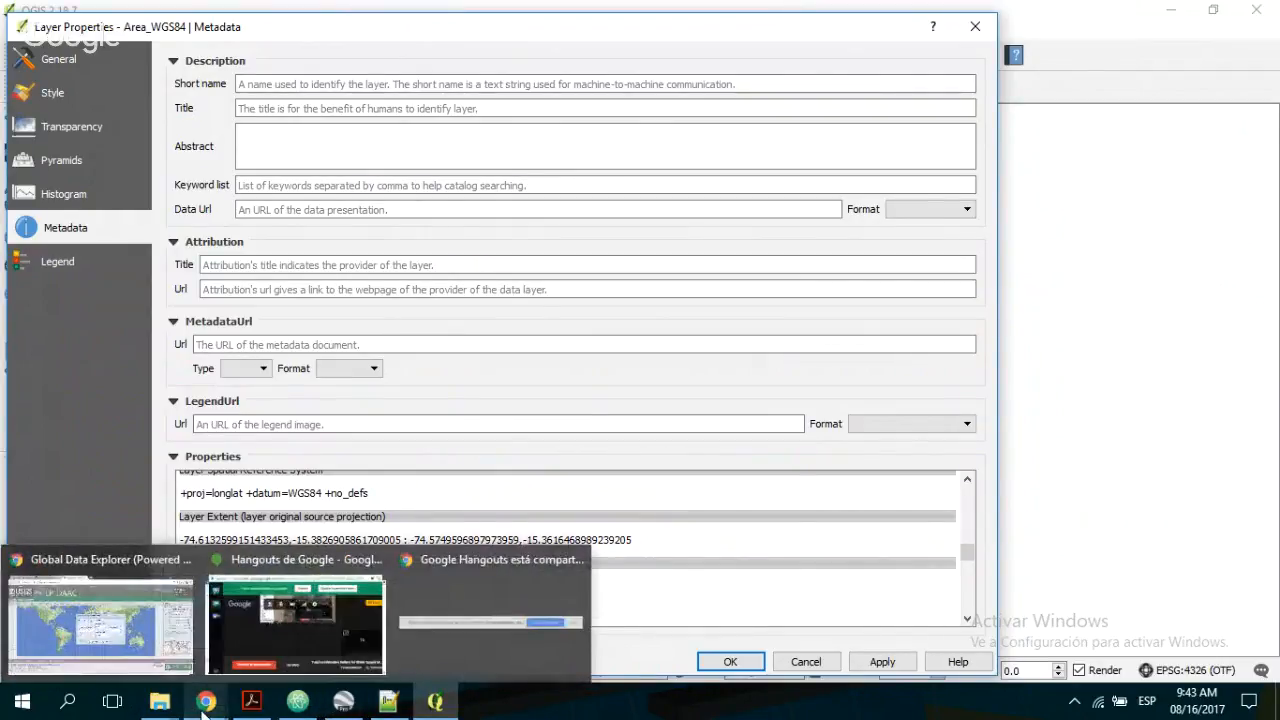
{"action": "left_click", "coordinate": [100, 620]}
{"action": "type", "text": "-74"}
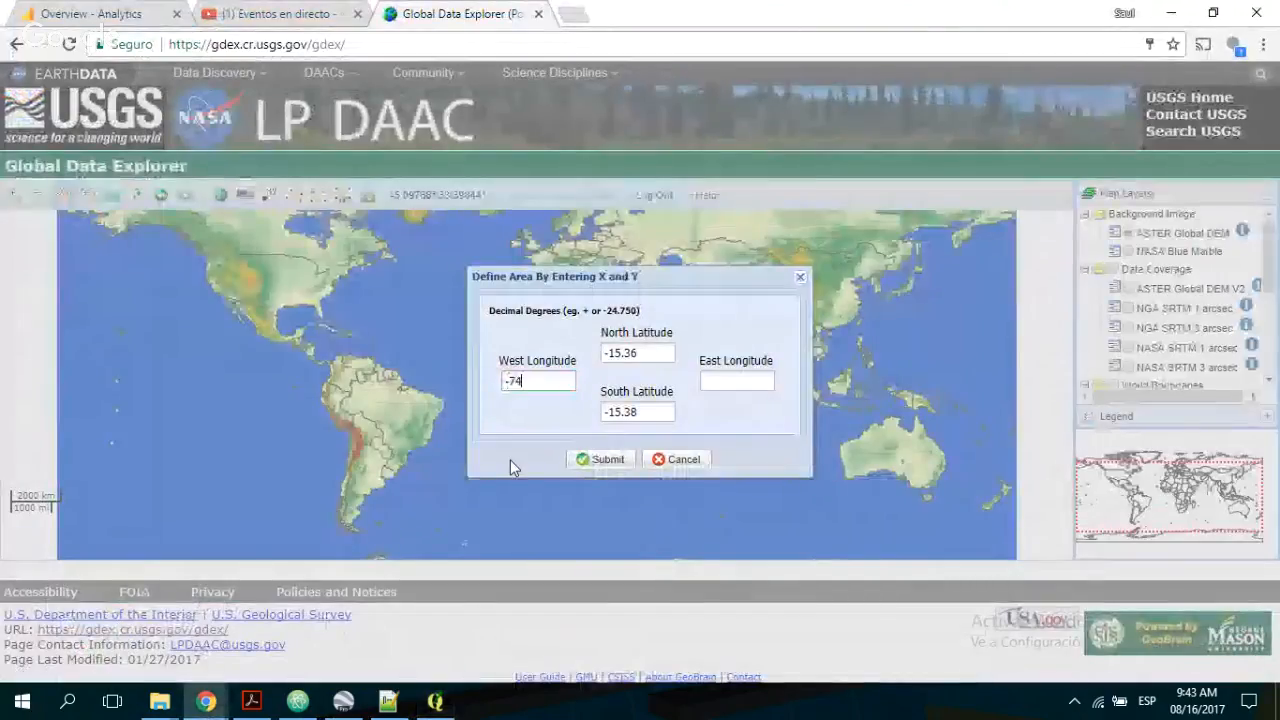
{"action": "type", "text": ".61"}
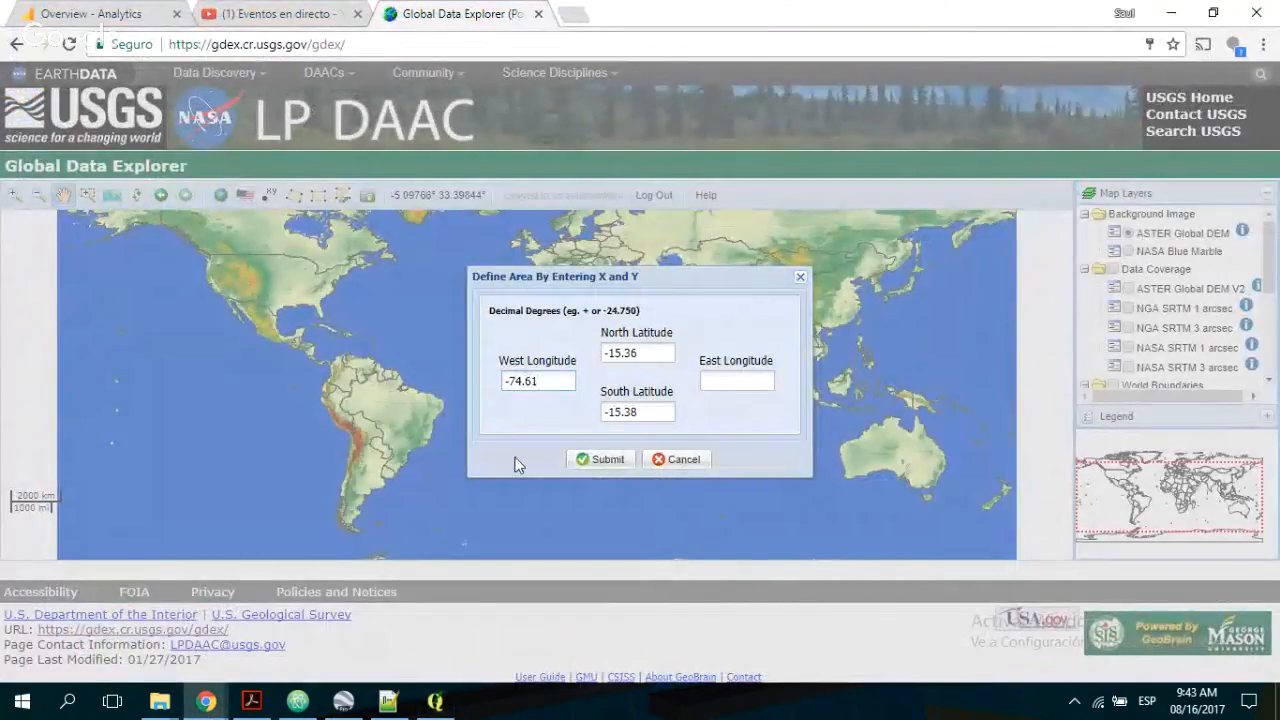
- Copy the west longitude into the east longitude, change it to -74.57 according to the QGIS layer extent, and submit the area
{"action": "left_click_drag", "start_coordinate": [543, 383], "coordinate": [417, 383]}
{"action": "key", "text": "ctrl+c"}
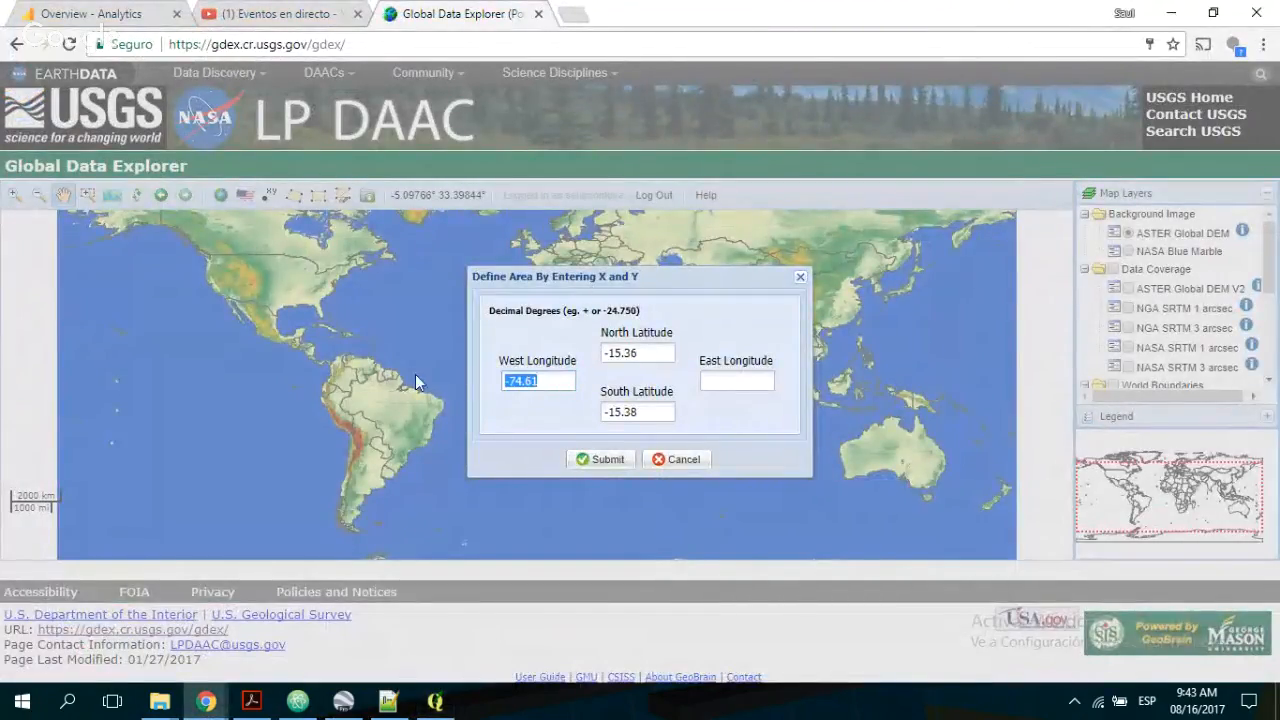
{"action": "left_click", "coordinate": [749, 379]}
{"action": "key", "text": "ctrl+v"}
{"action": "left_click", "coordinate": [603, 459]}
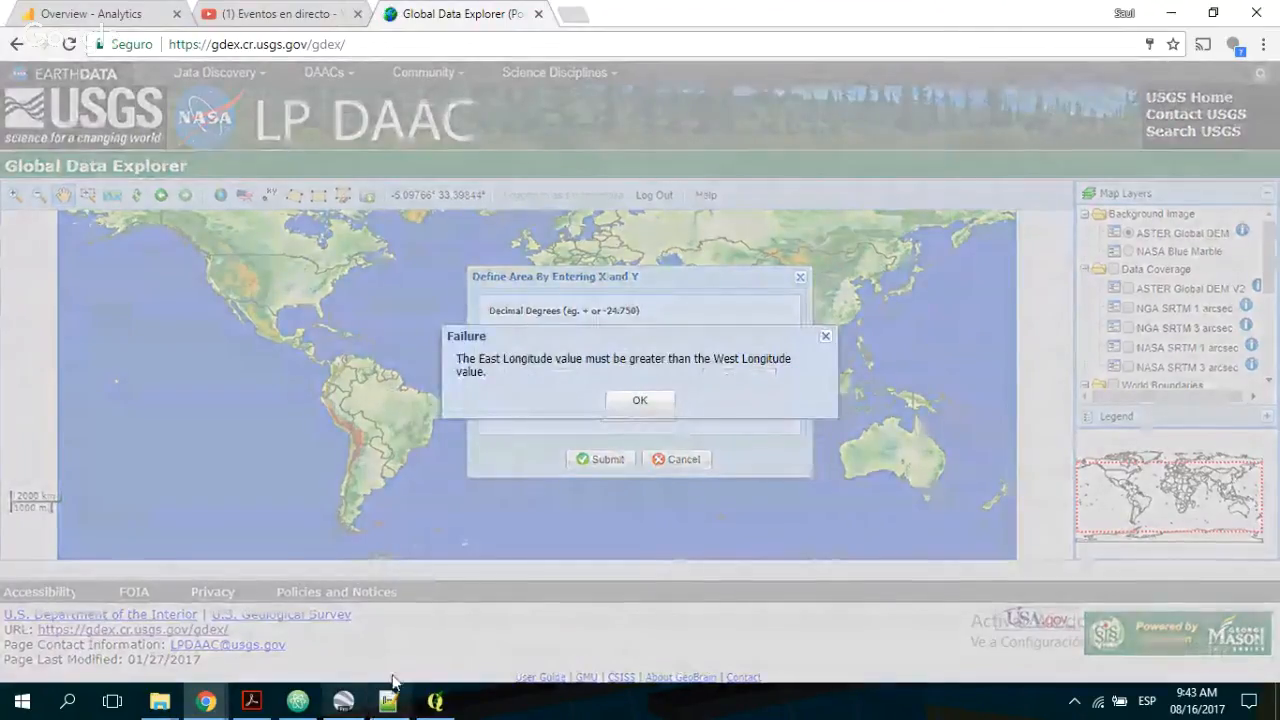
{"action": "left_click", "coordinate": [640, 400]}
{"action": "left_click", "coordinate": [440, 703]}
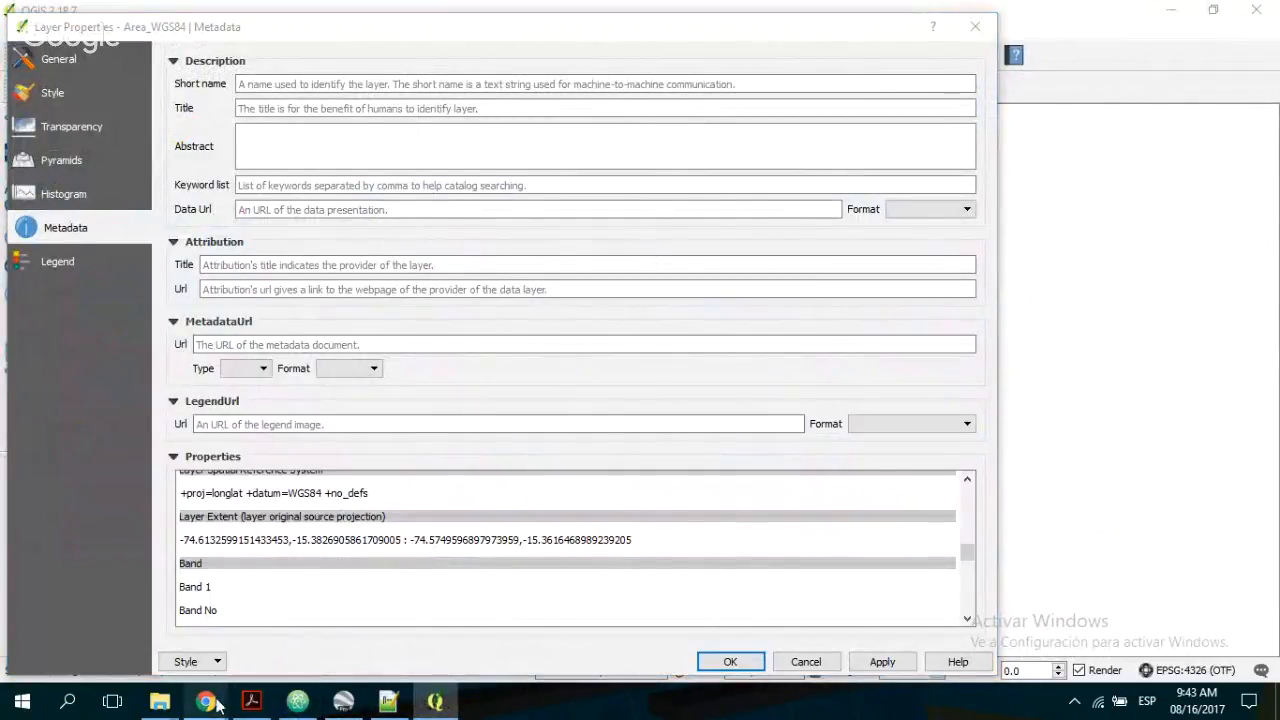
{"action": "mouse_move", "coordinate": [210, 703]}
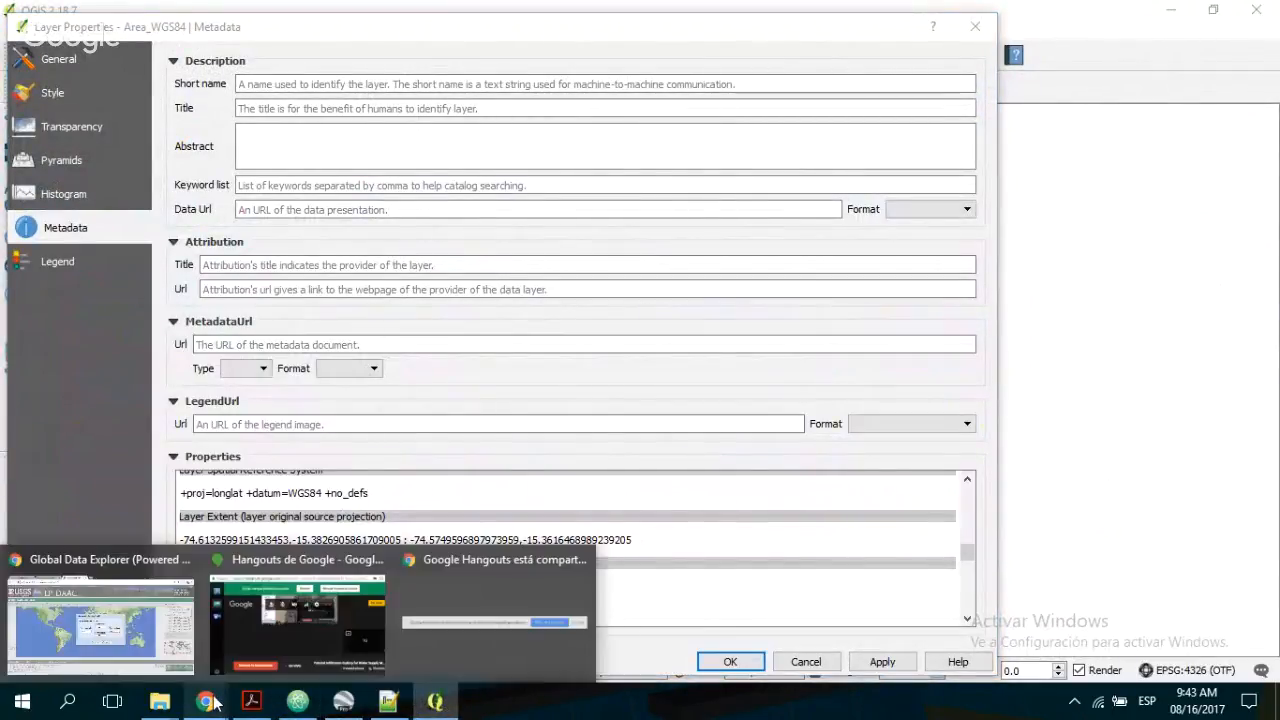
{"action": "left_click", "coordinate": [157, 621]}
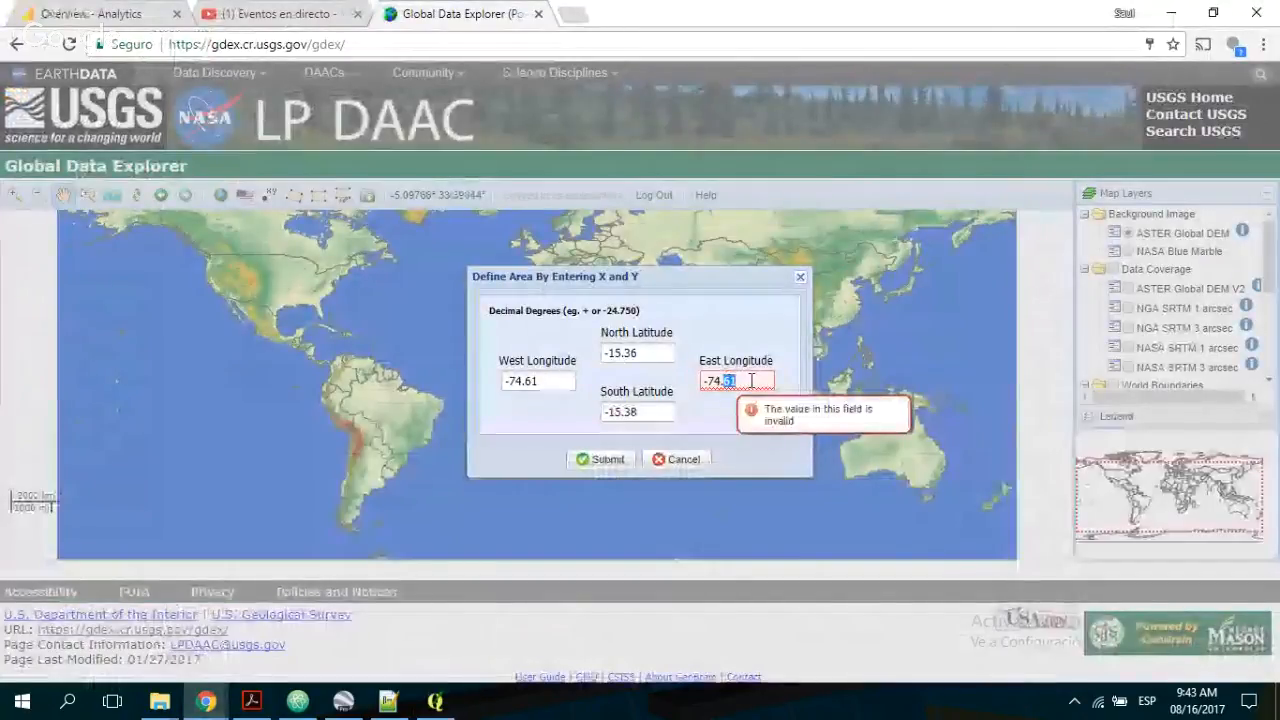
{"action": "type", "text": "57"}
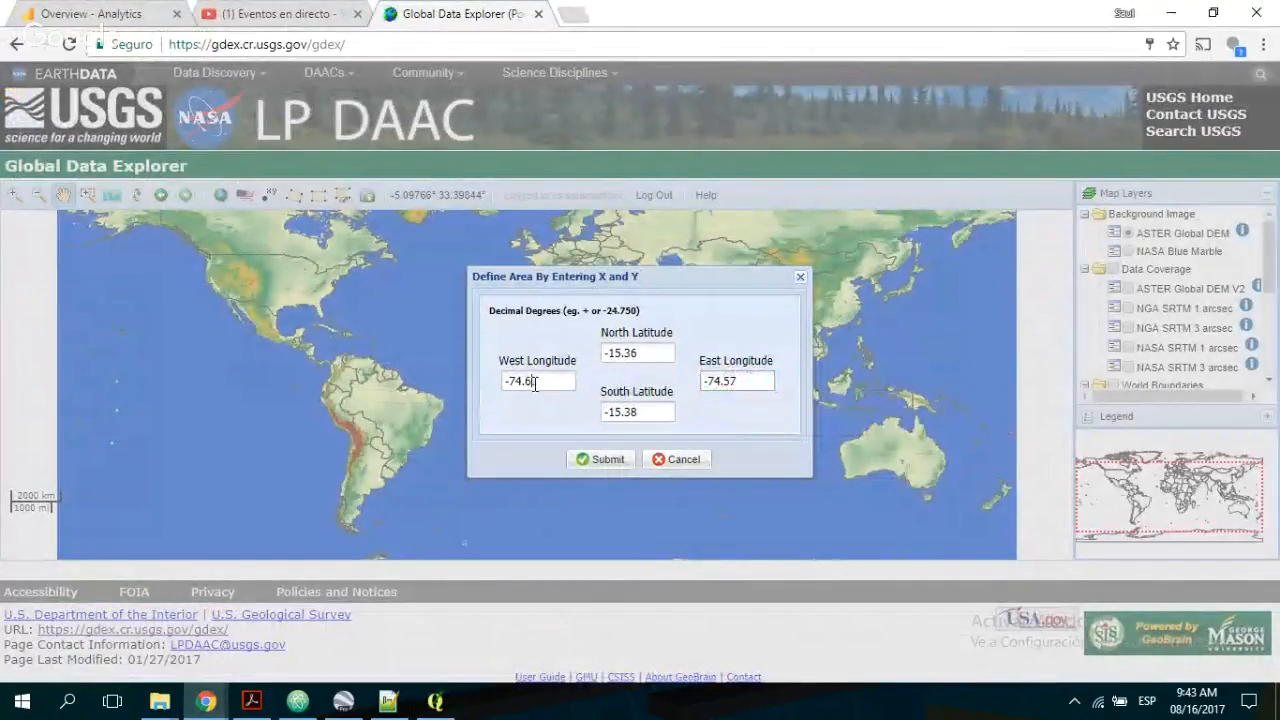
{"action": "left_click", "coordinate": [606, 460]}
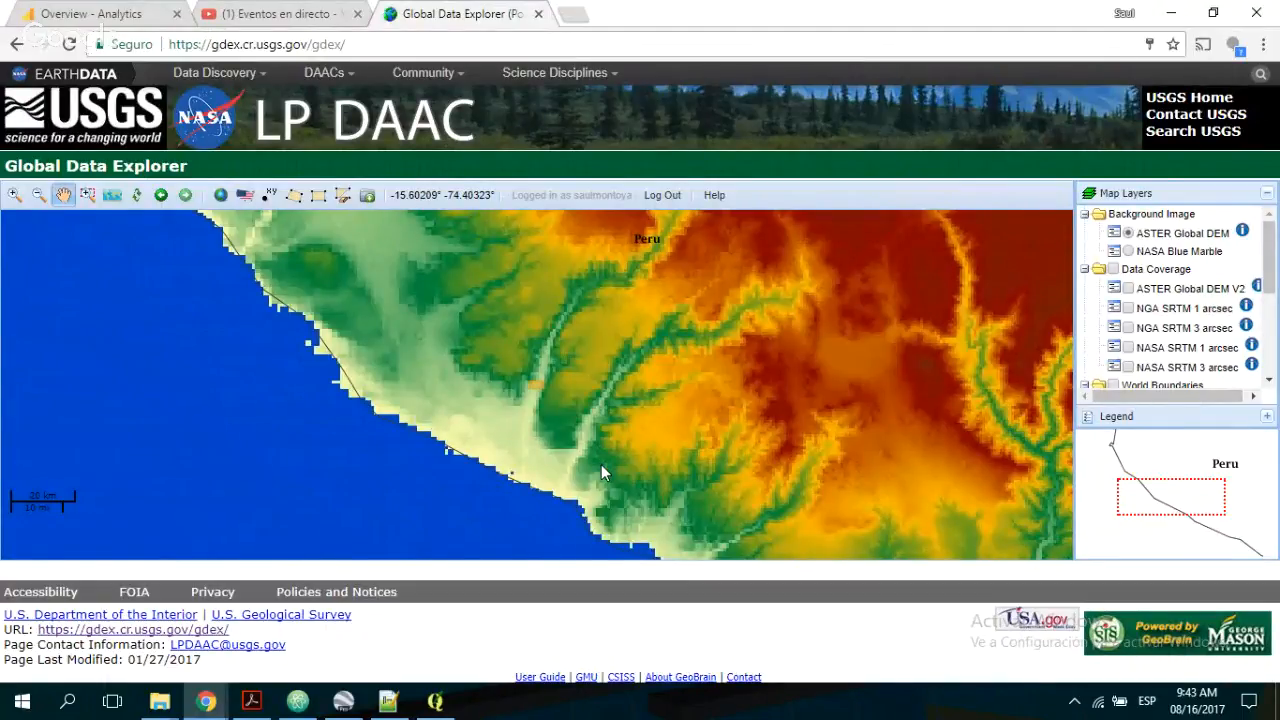
- Request the ASTER Global DEM V2 for the defined area as GeoTIFF with research area Climate, and download the output
{"action": "left_click", "coordinate": [367, 195]}
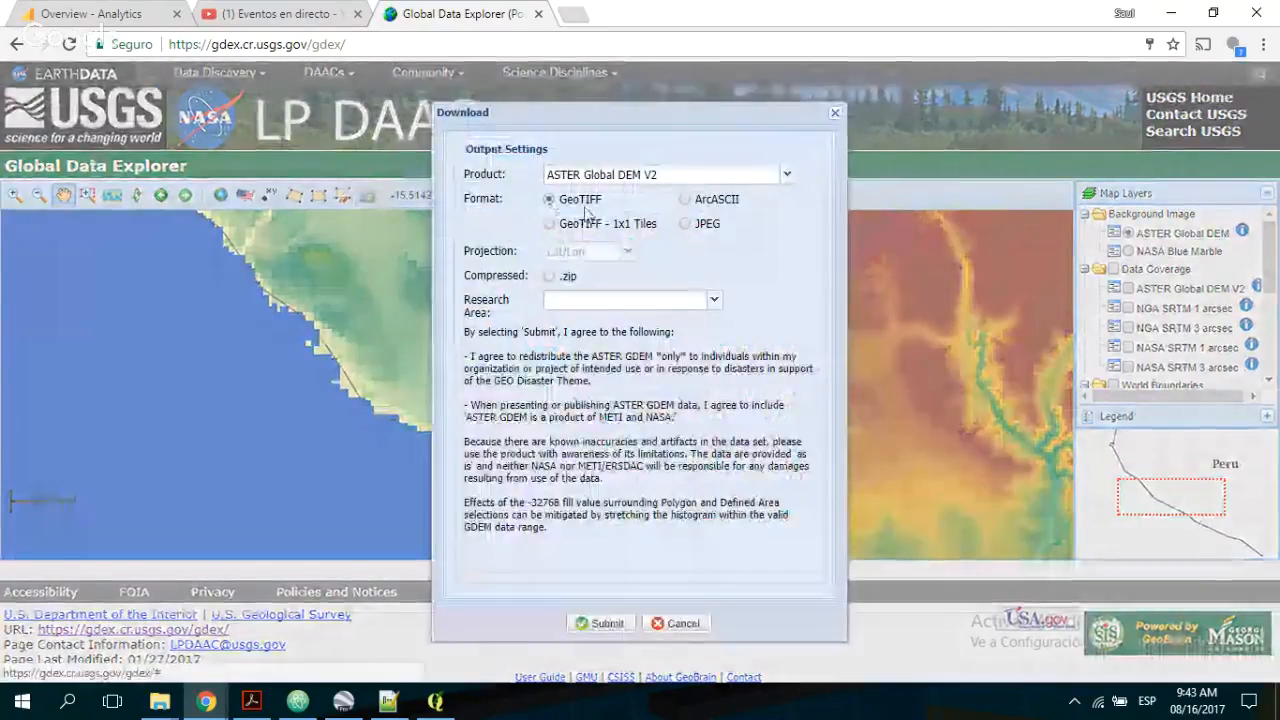
{"action": "left_click", "coordinate": [625, 302]}
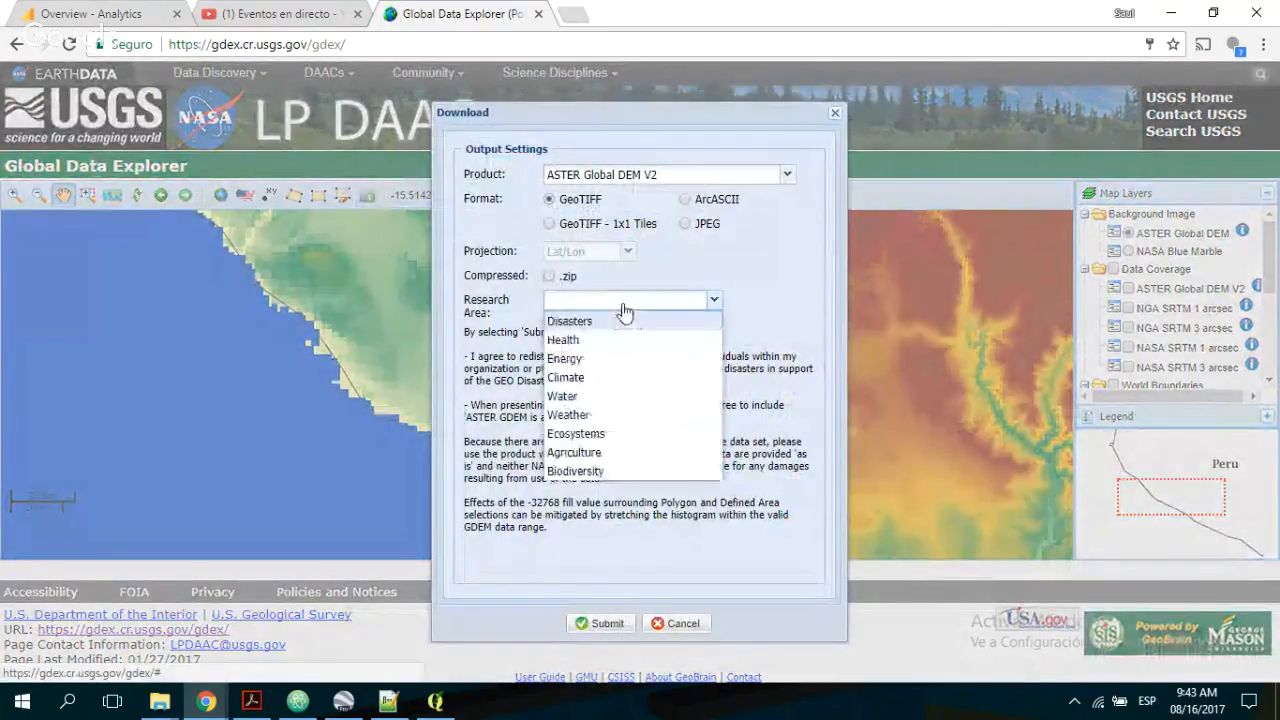
{"action": "left_click", "coordinate": [597, 376]}
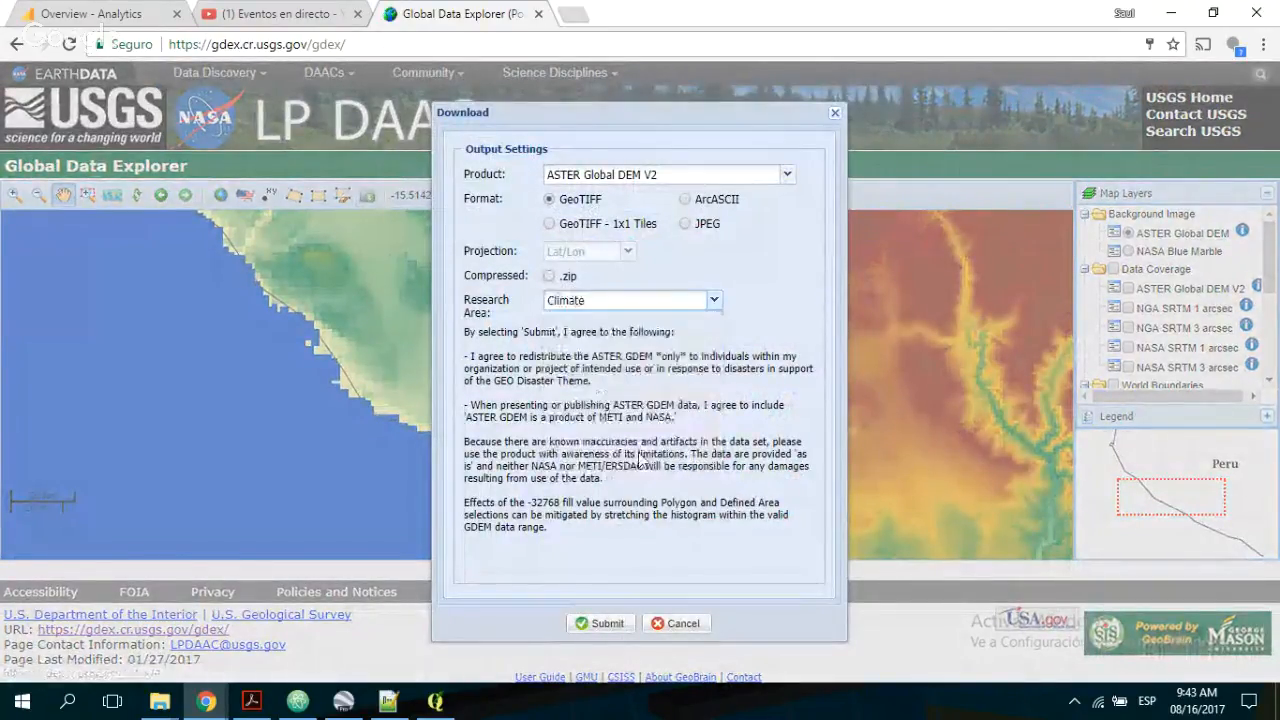
{"action": "left_click", "coordinate": [606, 623]}
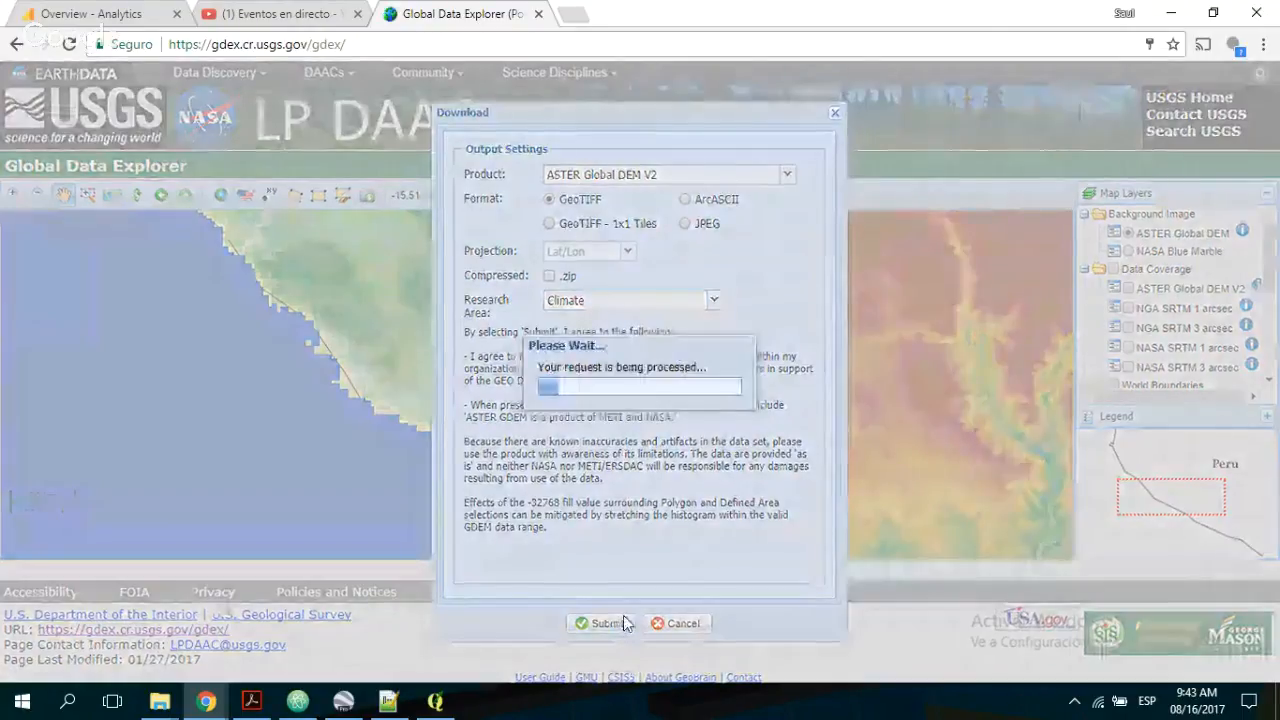
{"action": "mouse_move", "coordinate": [435, 700]}
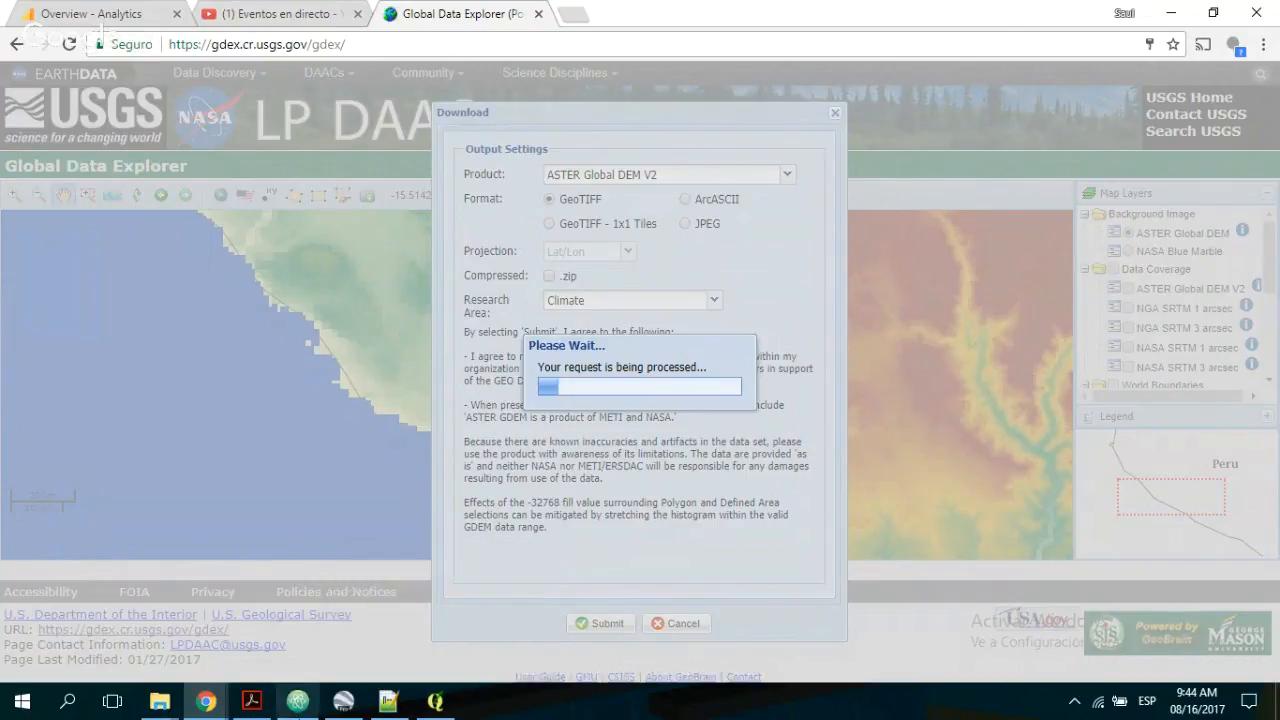
{"action": "left_click", "coordinate": [207, 708]}
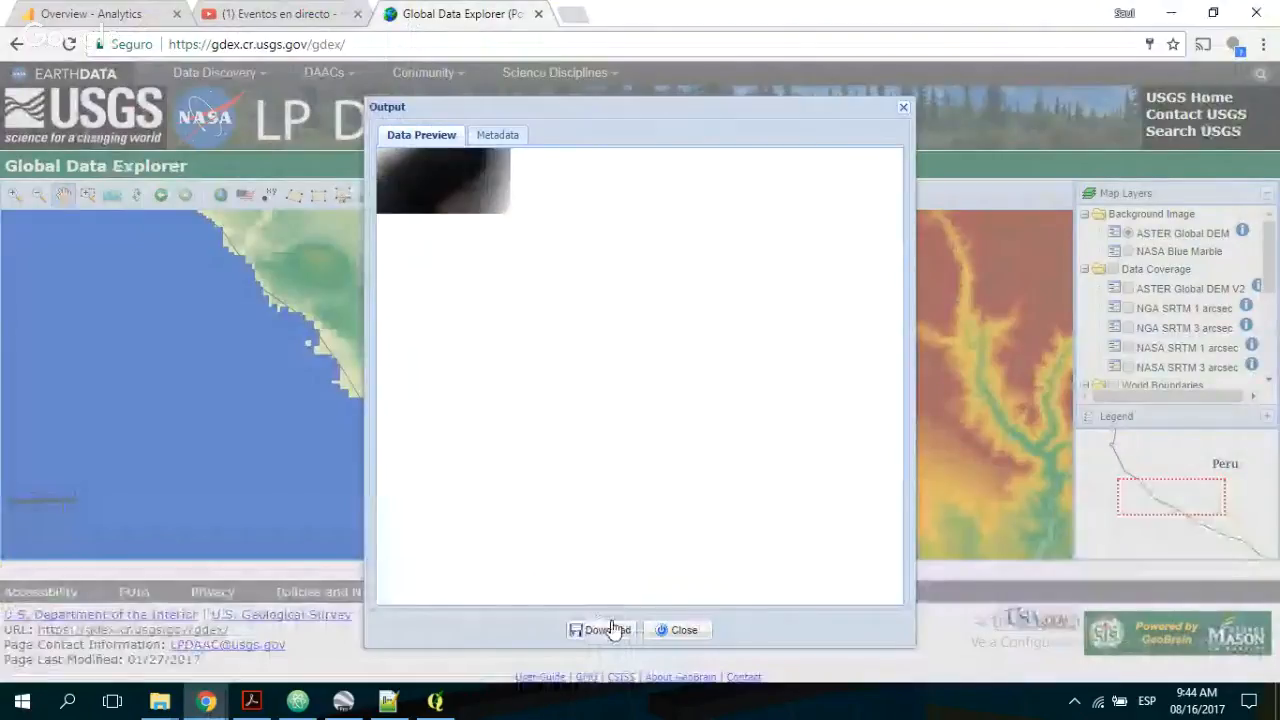
{"action": "left_click", "coordinate": [608, 626]}
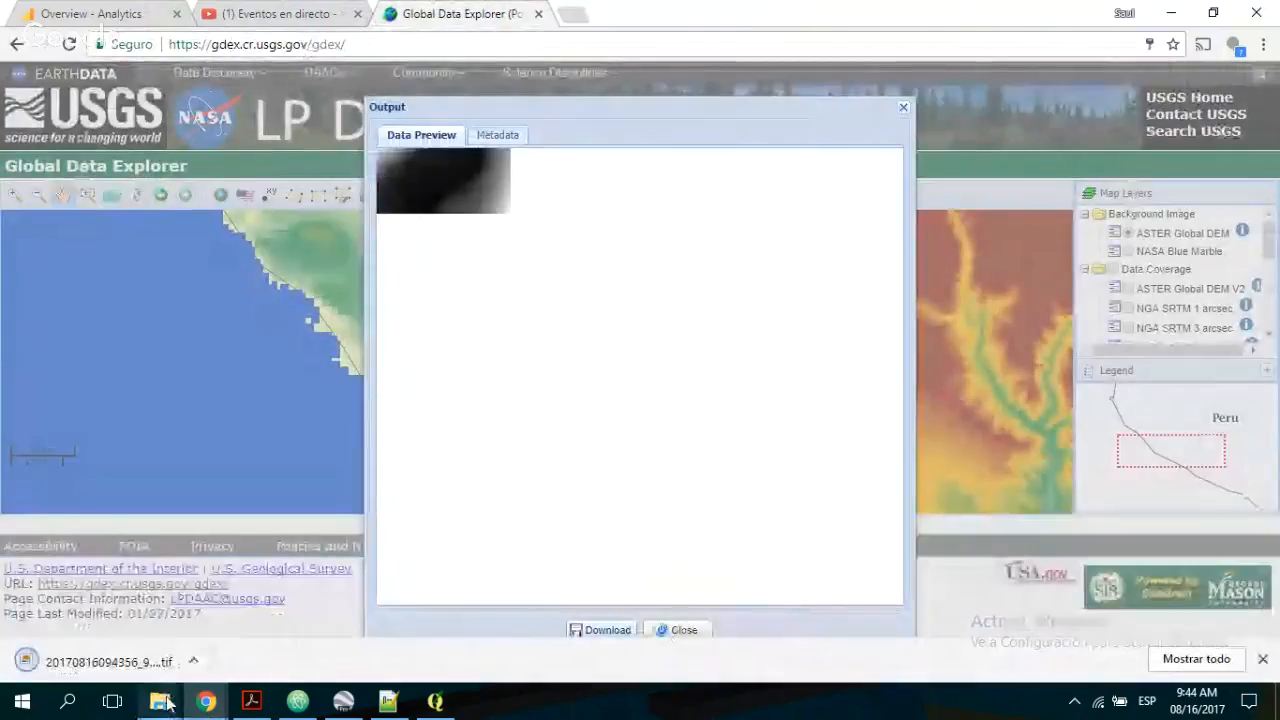
{"action": "mouse_move", "coordinate": [147, 683]}
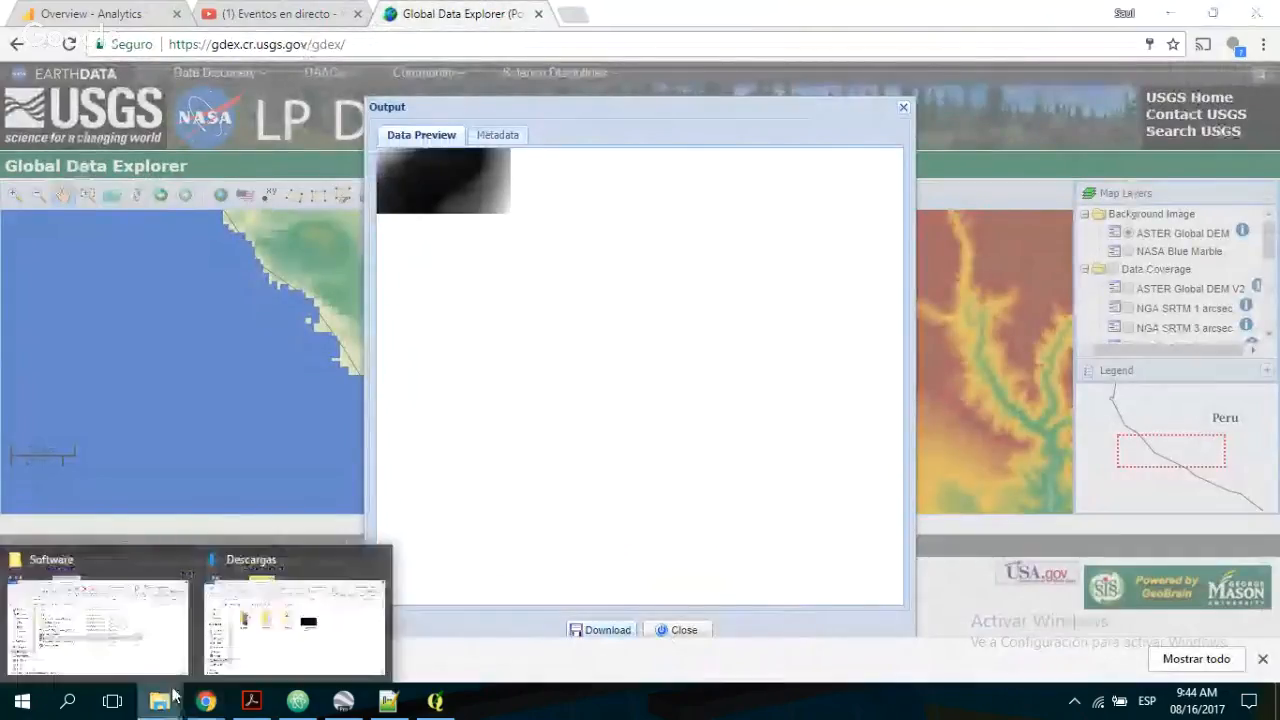
{"action": "left_click", "coordinate": [97, 620]}
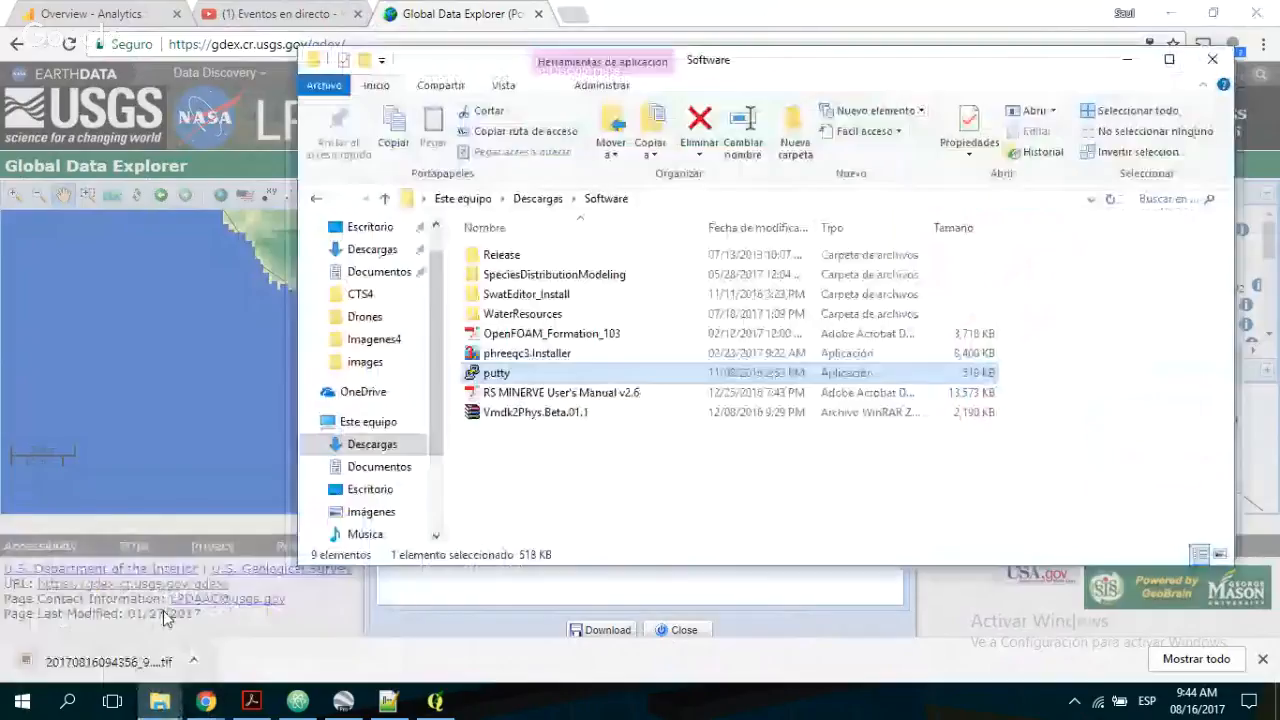
{"action": "left_click", "coordinate": [362, 250]}
{"action": "left_click", "coordinate": [516, 317]}
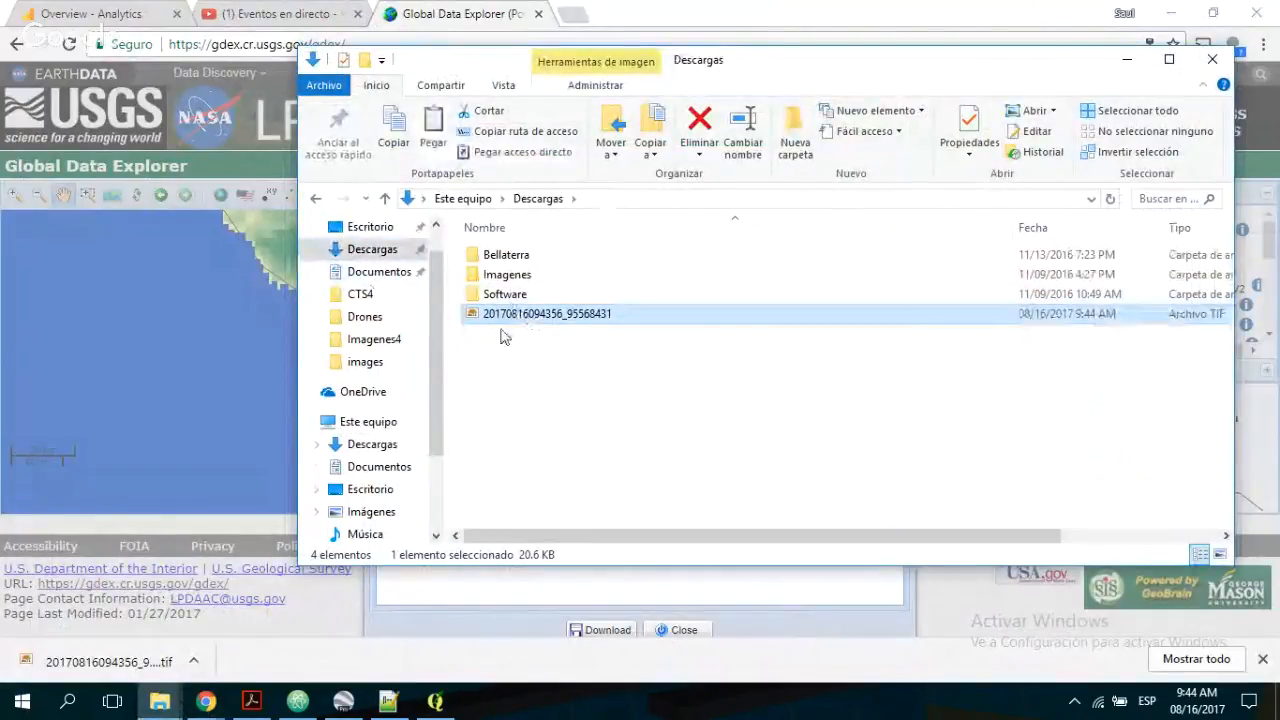
{"action": "left_click", "coordinate": [386, 445]}
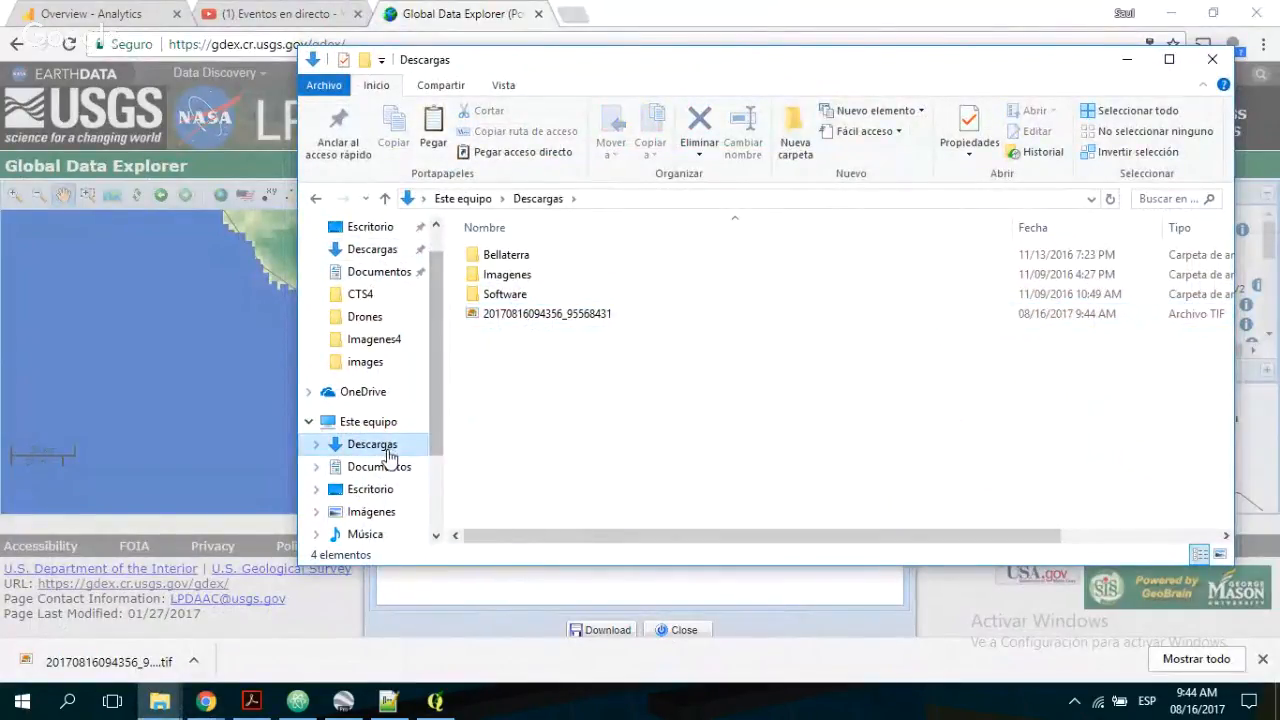
{"action": "left_click", "coordinate": [370, 474]}
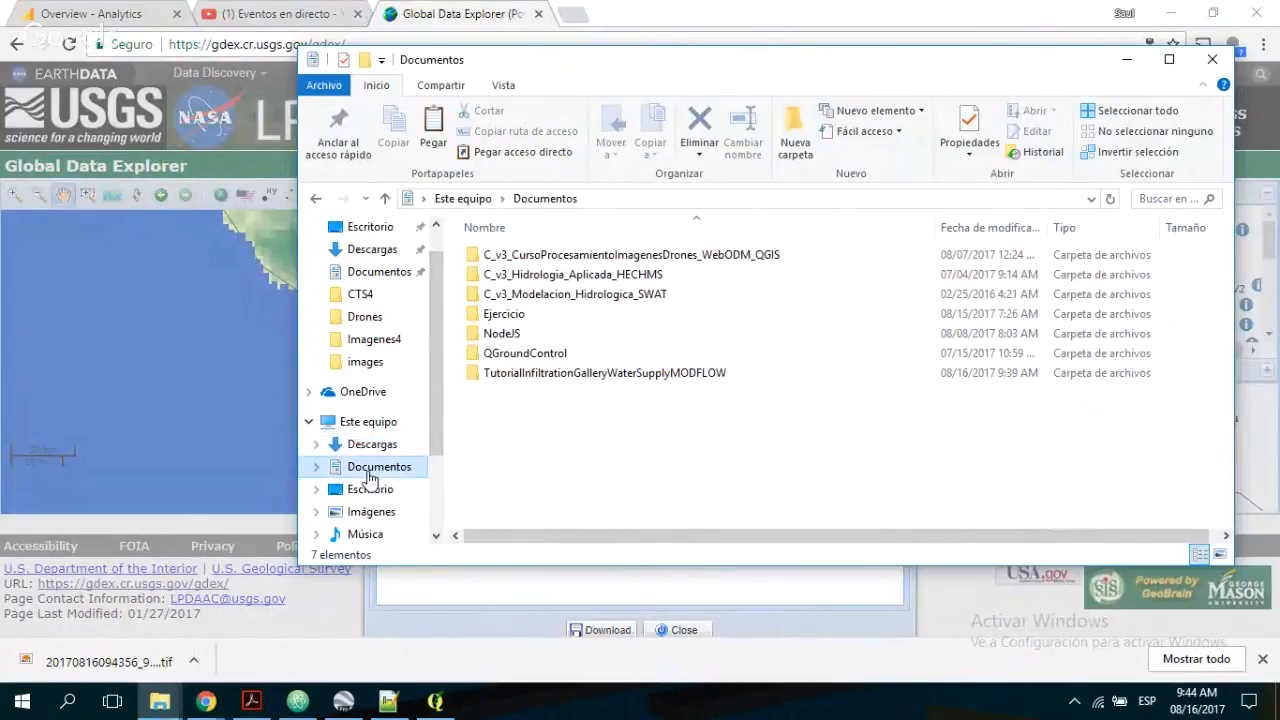
{"action": "double_click", "coordinate": [550, 373]}
{"action": "double_click", "coordinate": [493, 258]}
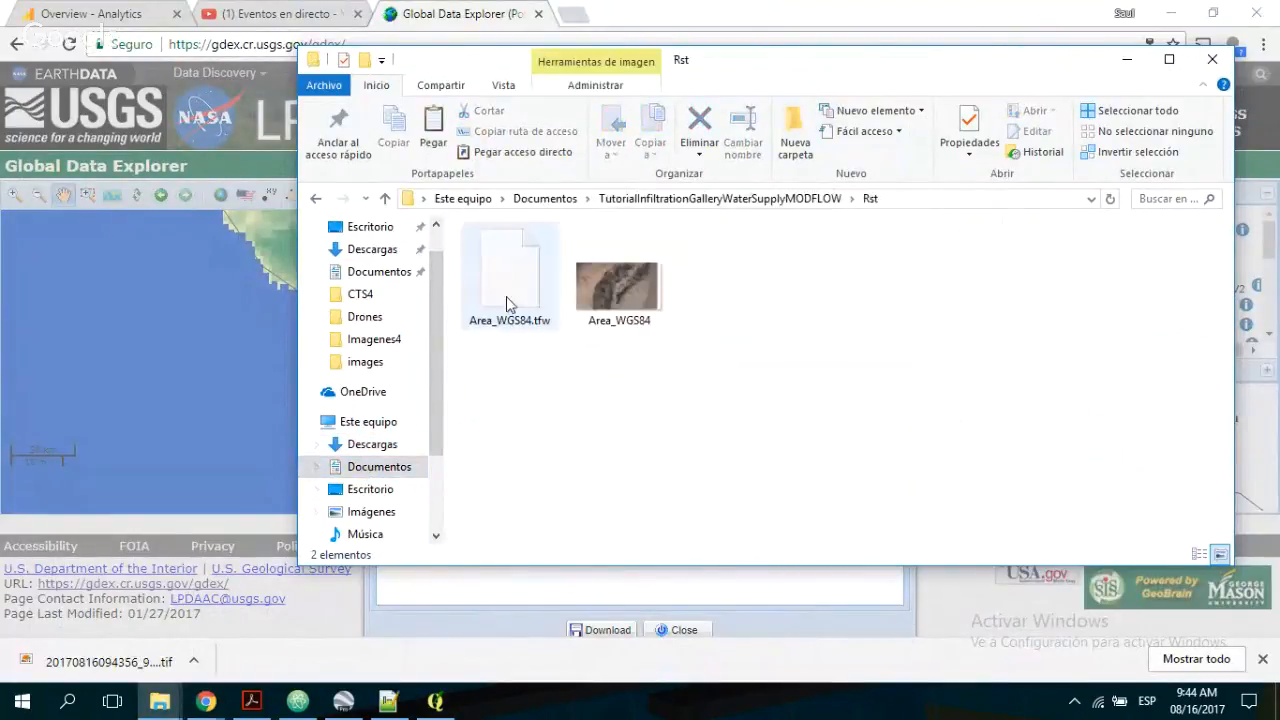
{"action": "key", "text": "ctrl+v"}
{"action": "left_click", "coordinate": [540, 425]}
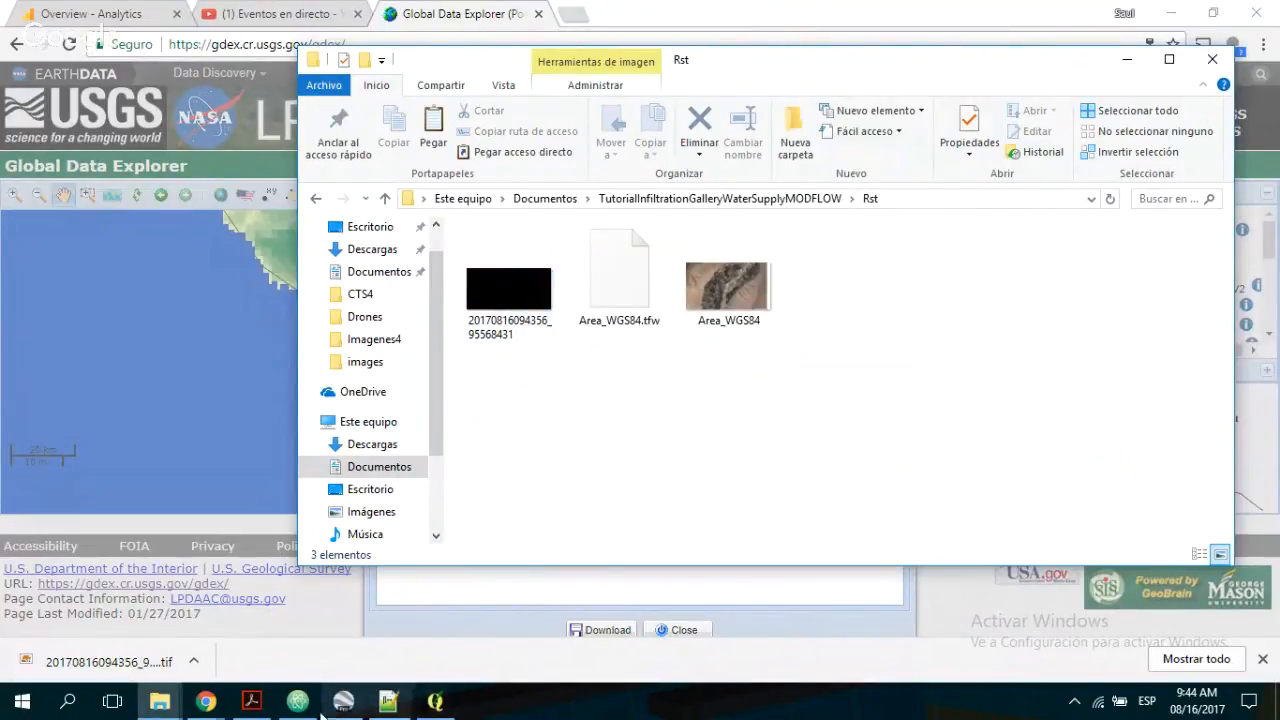
{"action": "left_click", "coordinate": [207, 705]}
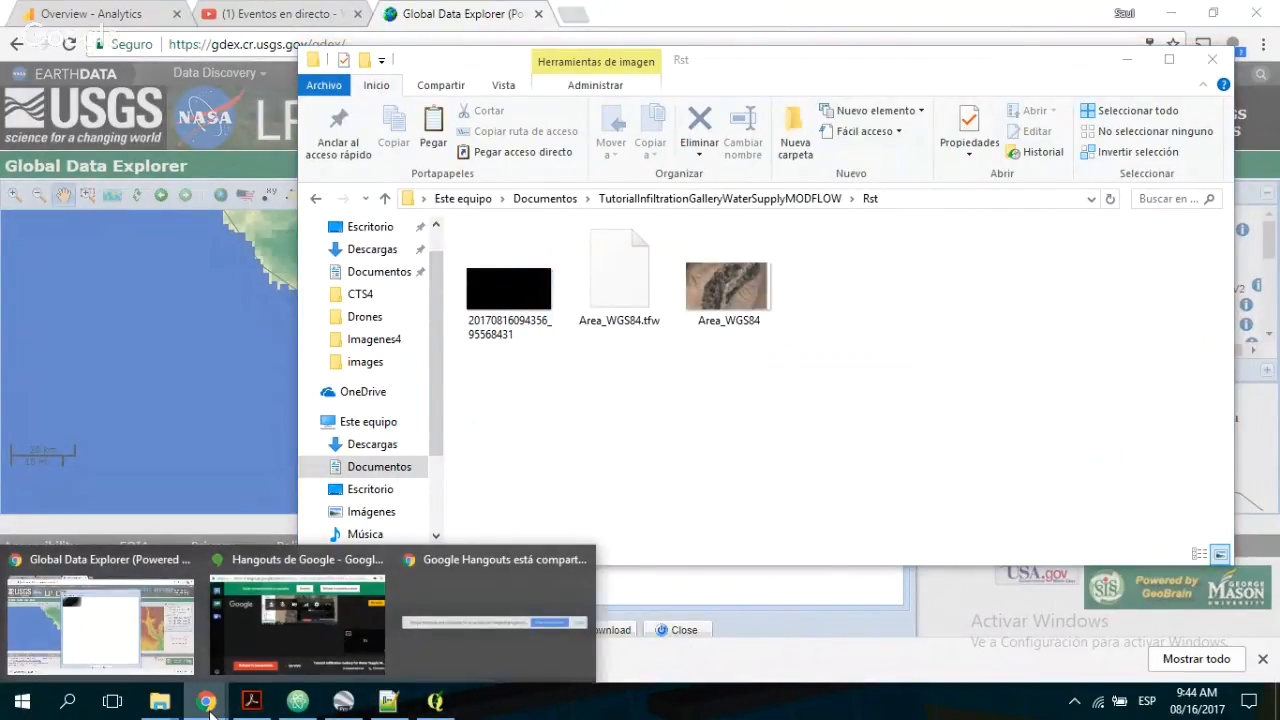
{"action": "mouse_move", "coordinate": [147, 650]}
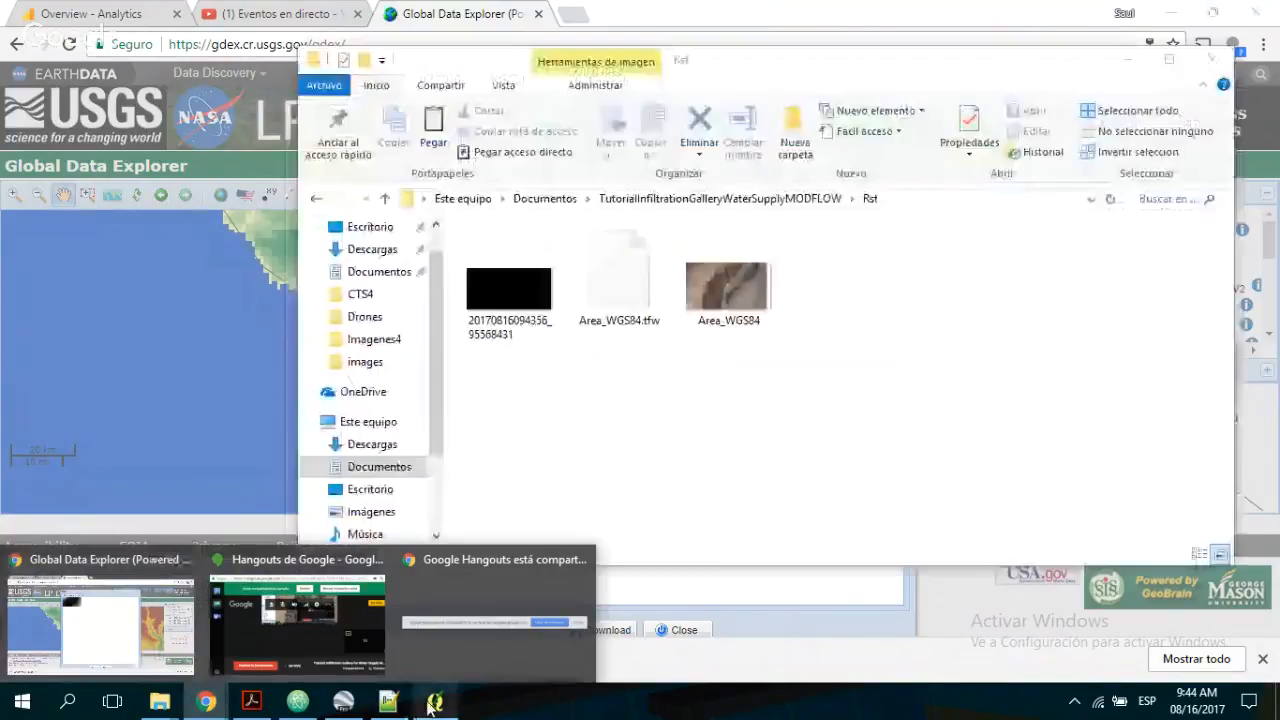
{"action": "left_click", "coordinate": [433, 704]}
{"action": "left_click", "coordinate": [985, 18]}
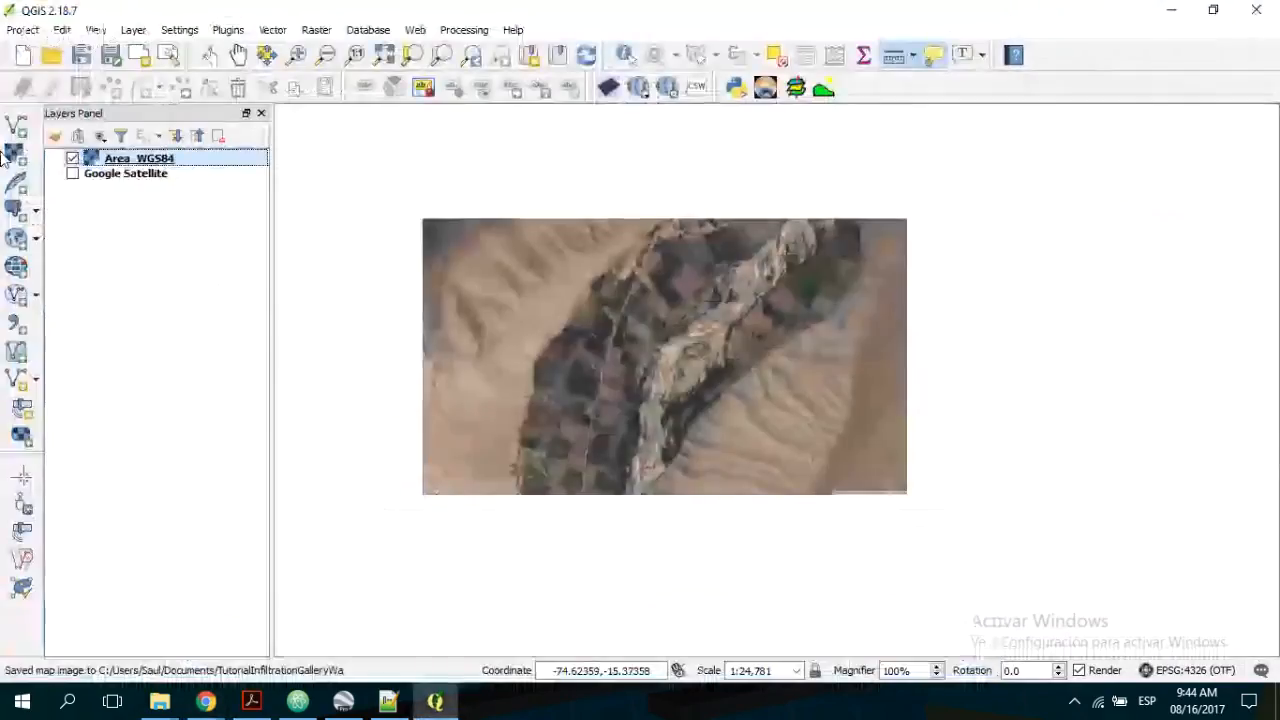
{"action": "left_click", "coordinate": [15, 155]}
{"action": "left_click", "coordinate": [229, 208]}
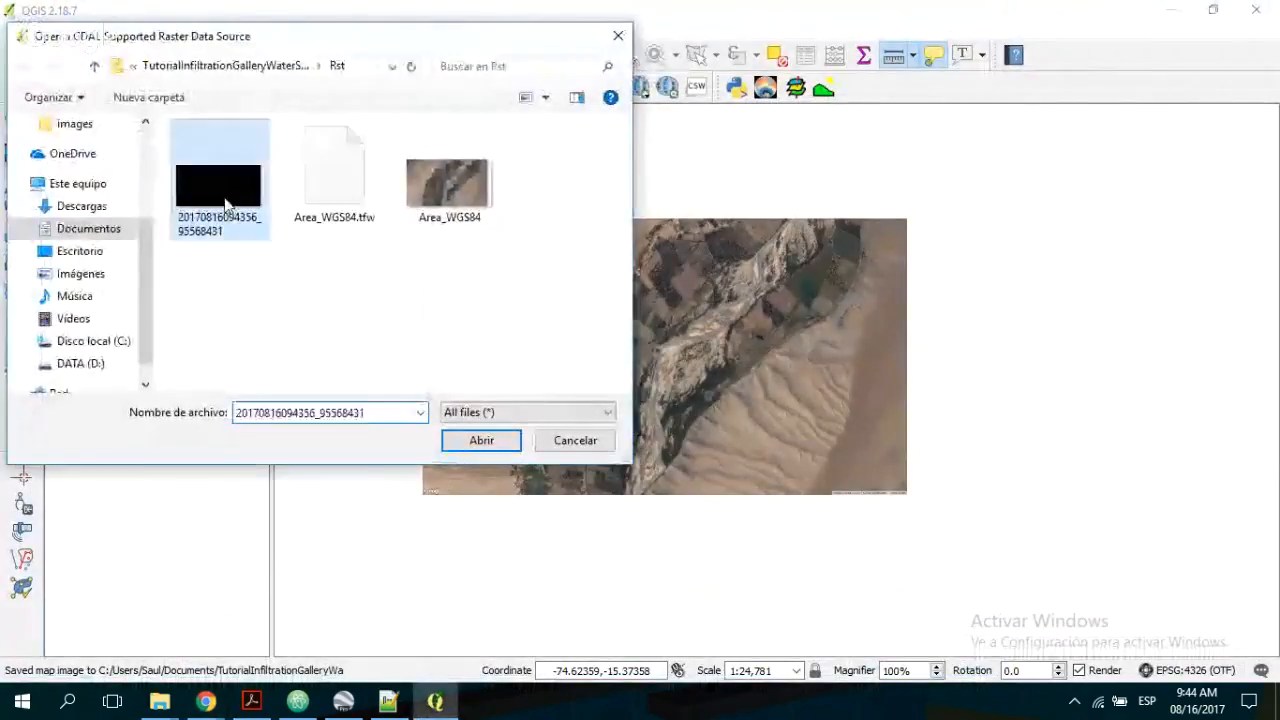
{"action": "left_click", "coordinate": [483, 437]}
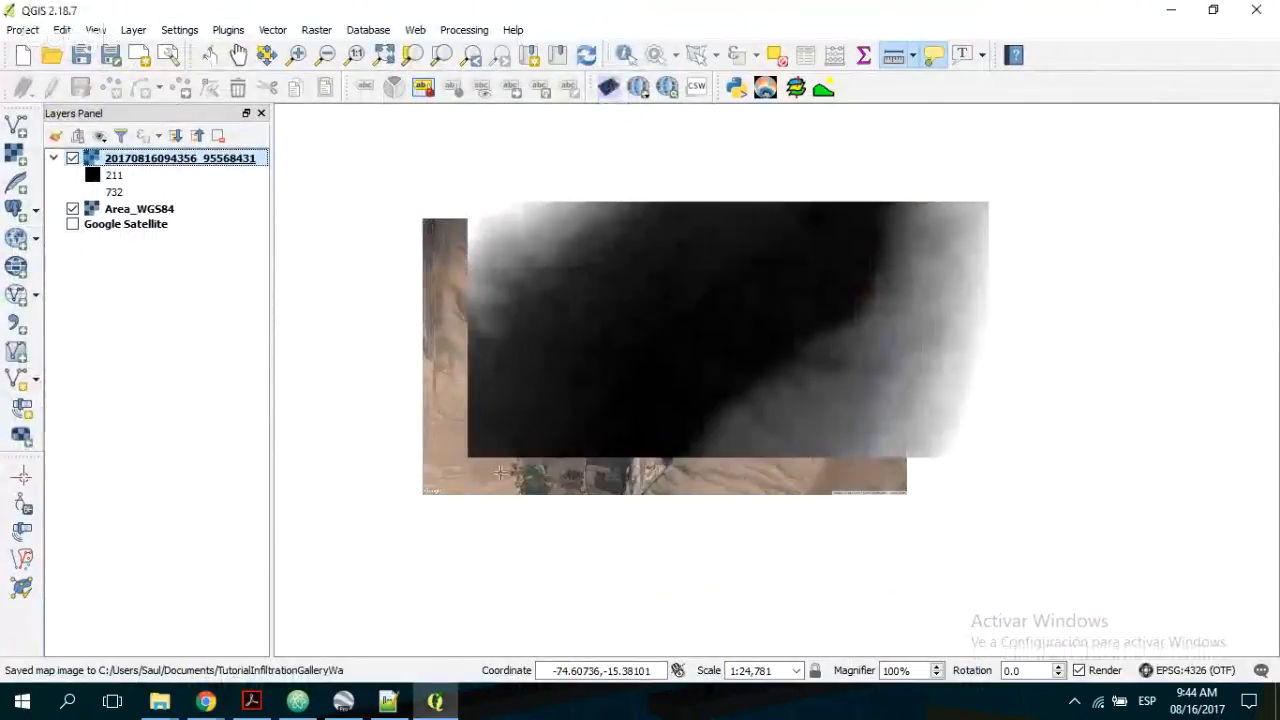
- Toggle the elevation raster's visibility to compare its coverage with the Area_WGS84 image
{"action": "left_click", "coordinate": [73, 159]}
{"action": "left_click", "coordinate": [73, 159]}
{"action": "left_click", "coordinate": [73, 159]}
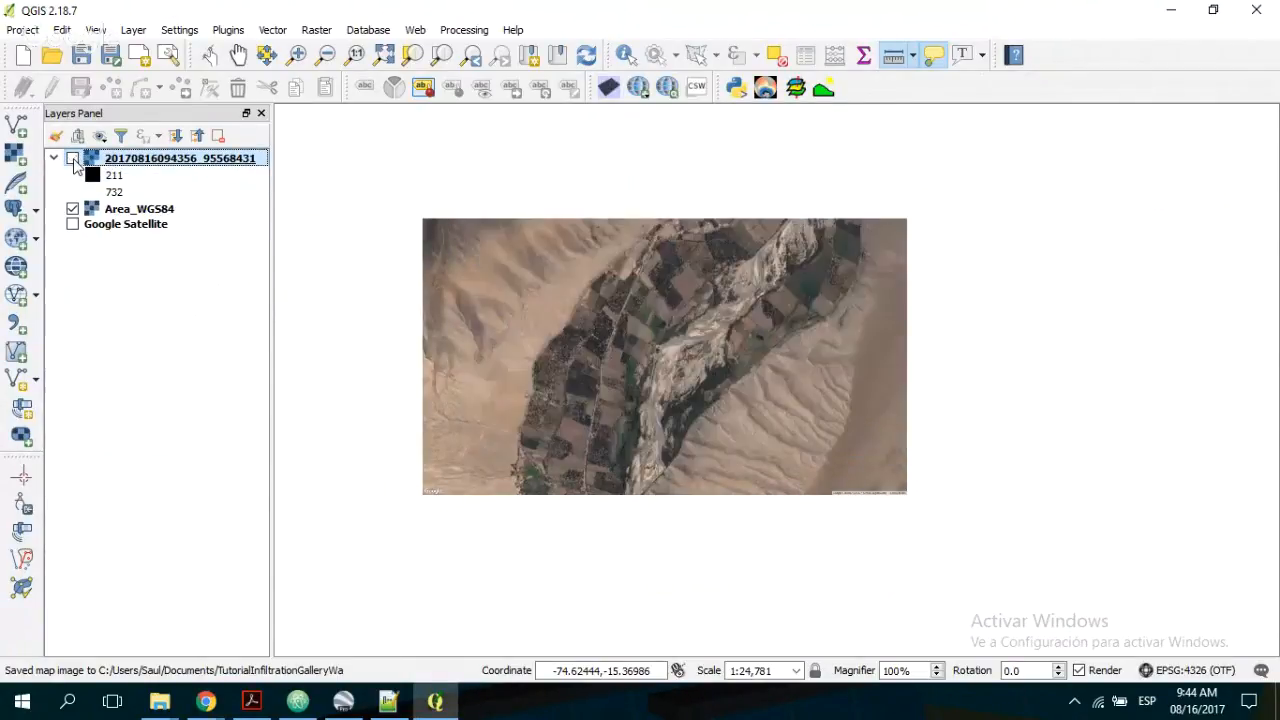
{"action": "left_click", "coordinate": [73, 159]}
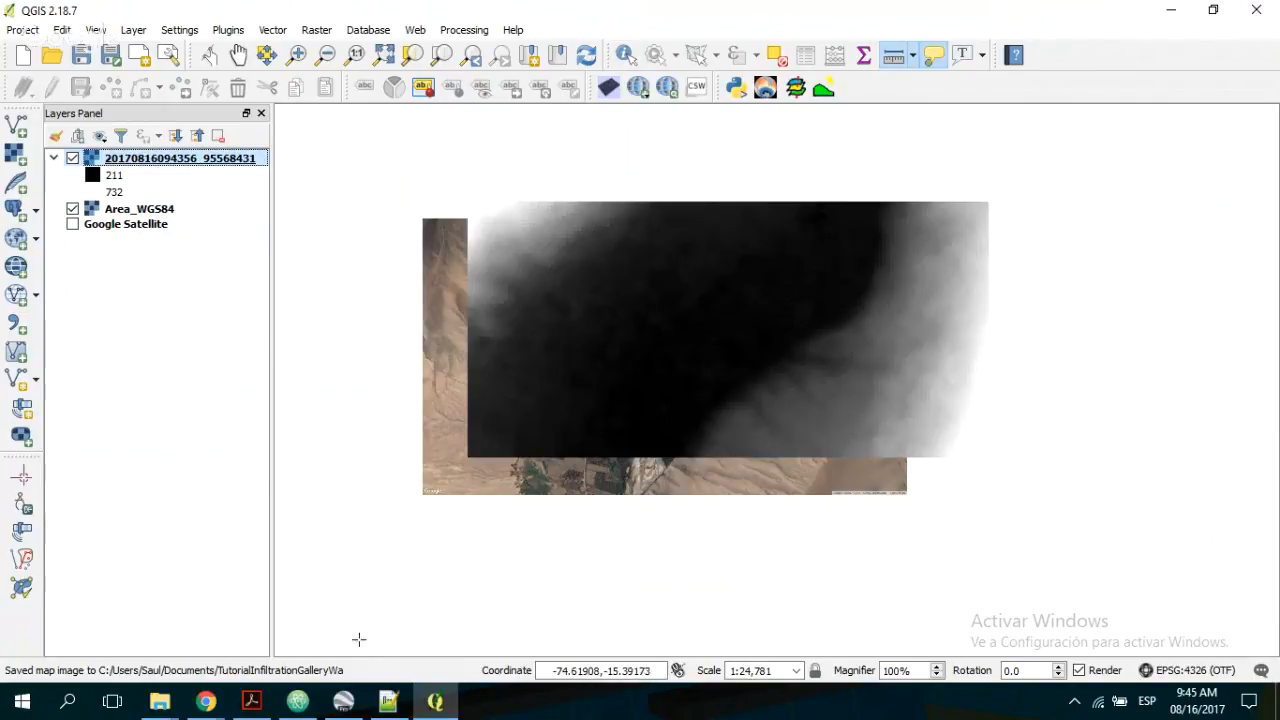
- Switch to Global Data Explorer, close the download output, open the area definition by coordinates, and check the task list in Notepad++
{"action": "mouse_move", "coordinate": [388, 708]}
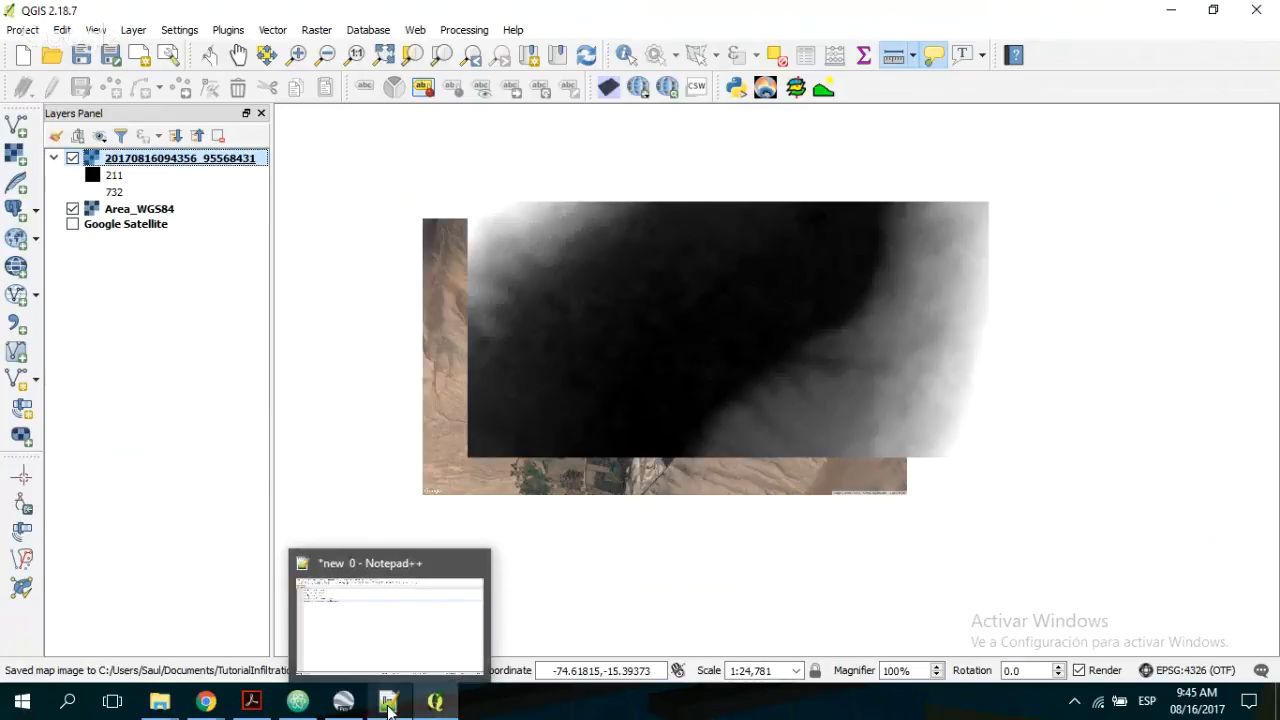
{"action": "mouse_move", "coordinate": [210, 703]}
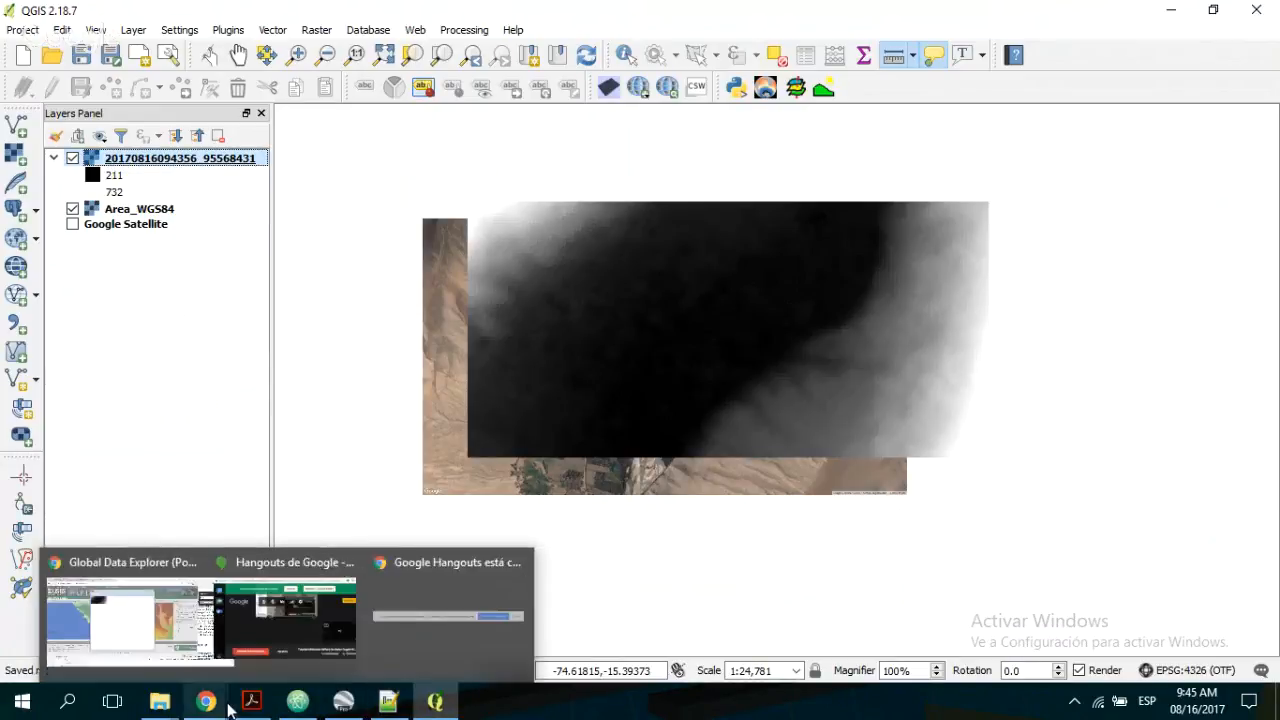
{"action": "left_click", "coordinate": [144, 623]}
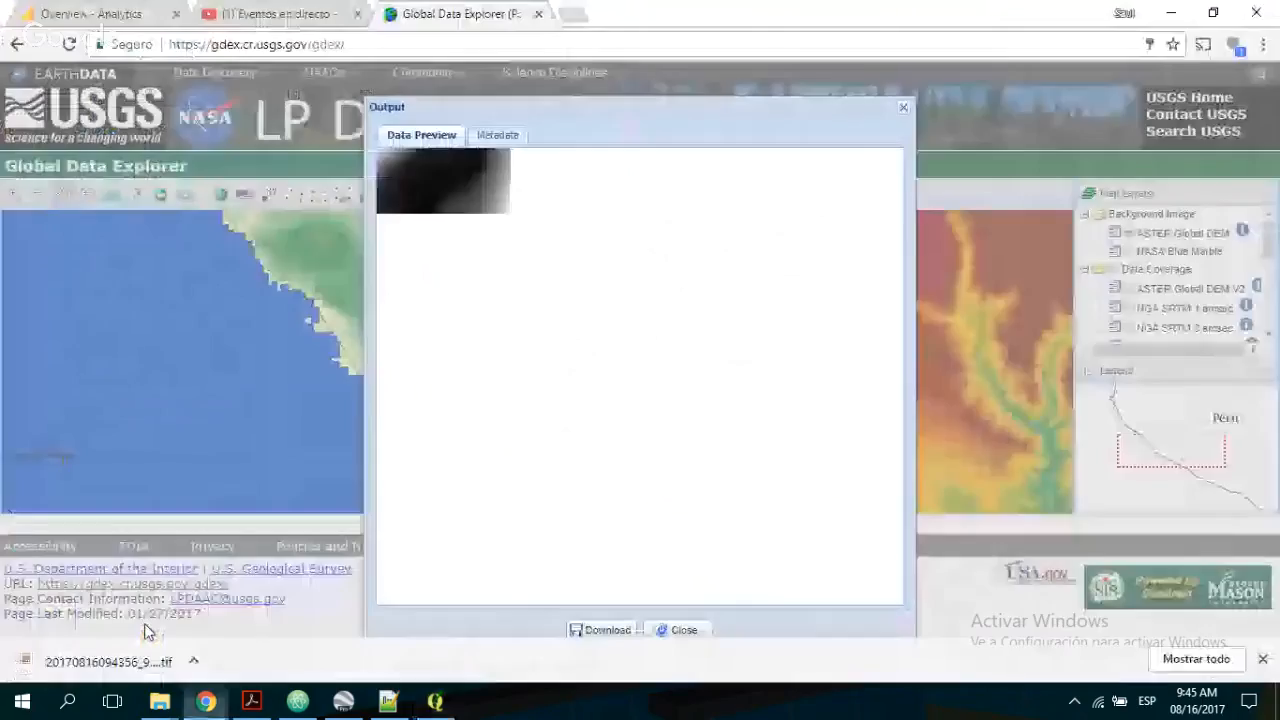
{"action": "left_click", "coordinate": [903, 110]}
{"action": "left_click", "coordinate": [269, 195]}
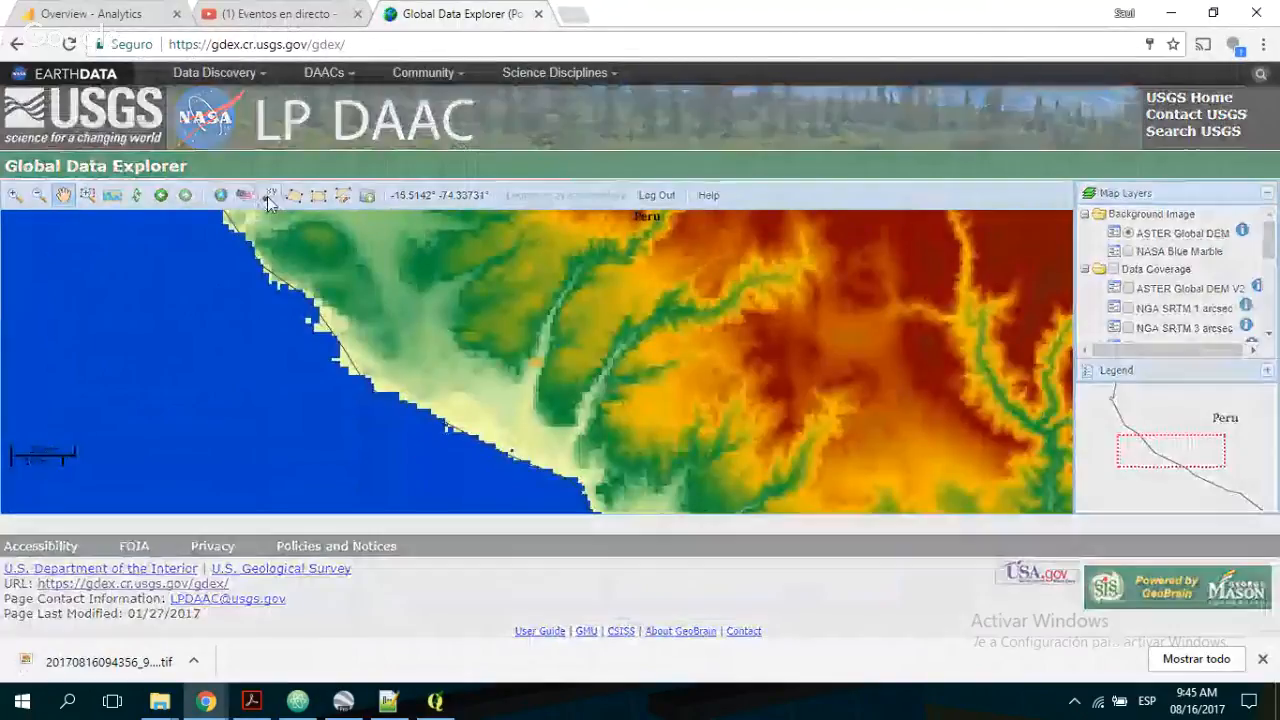
{"action": "left_click", "coordinate": [407, 690]}
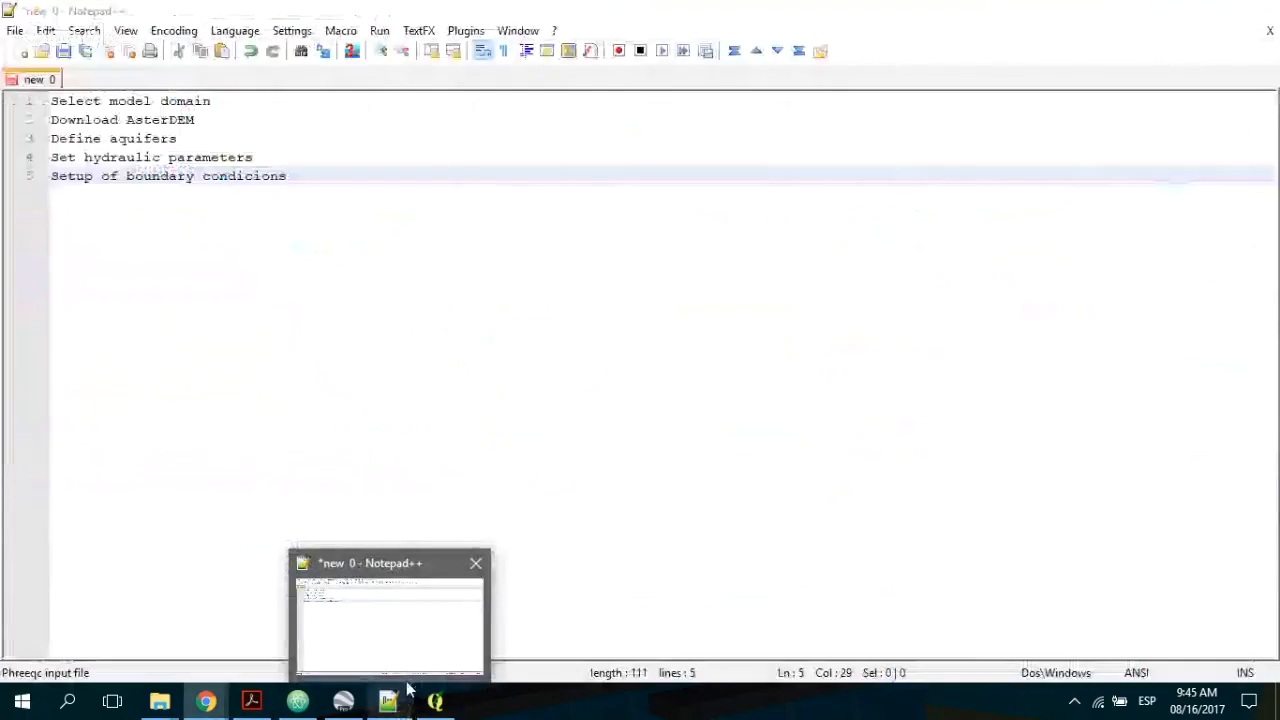
{"action": "key", "text": "alt+Tab"}
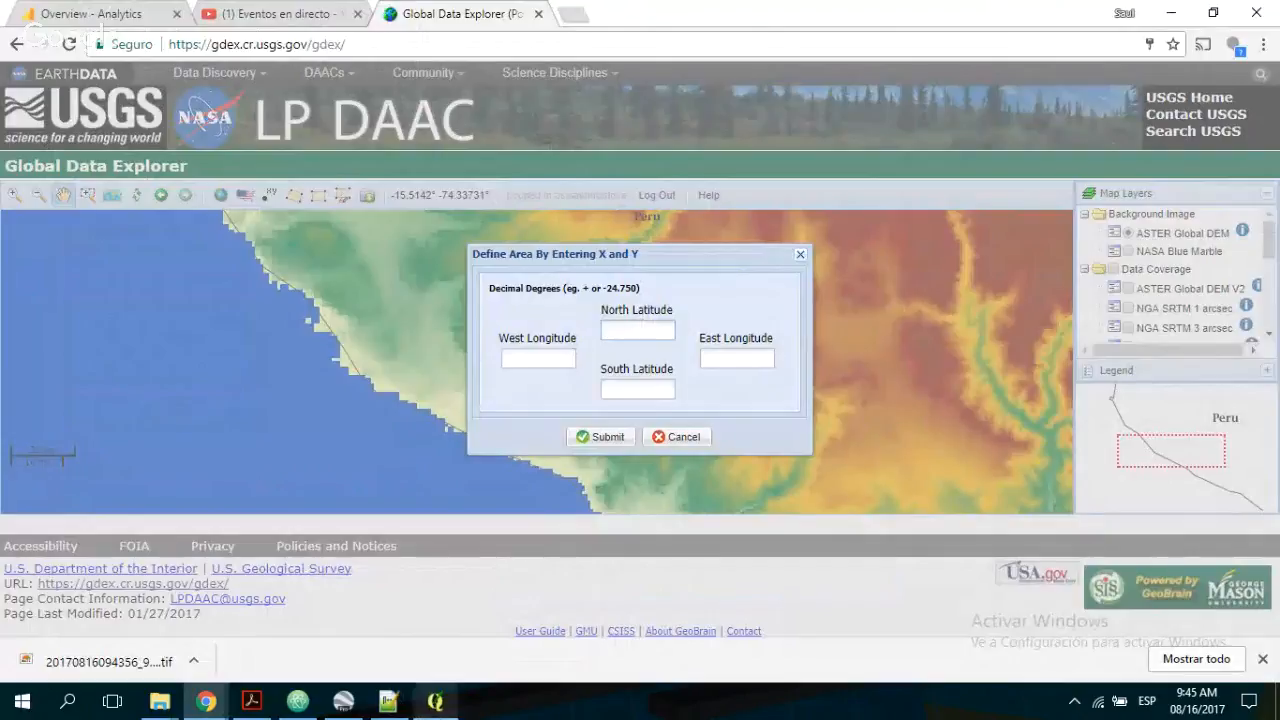
{"action": "mouse_move", "coordinate": [450, 708]}
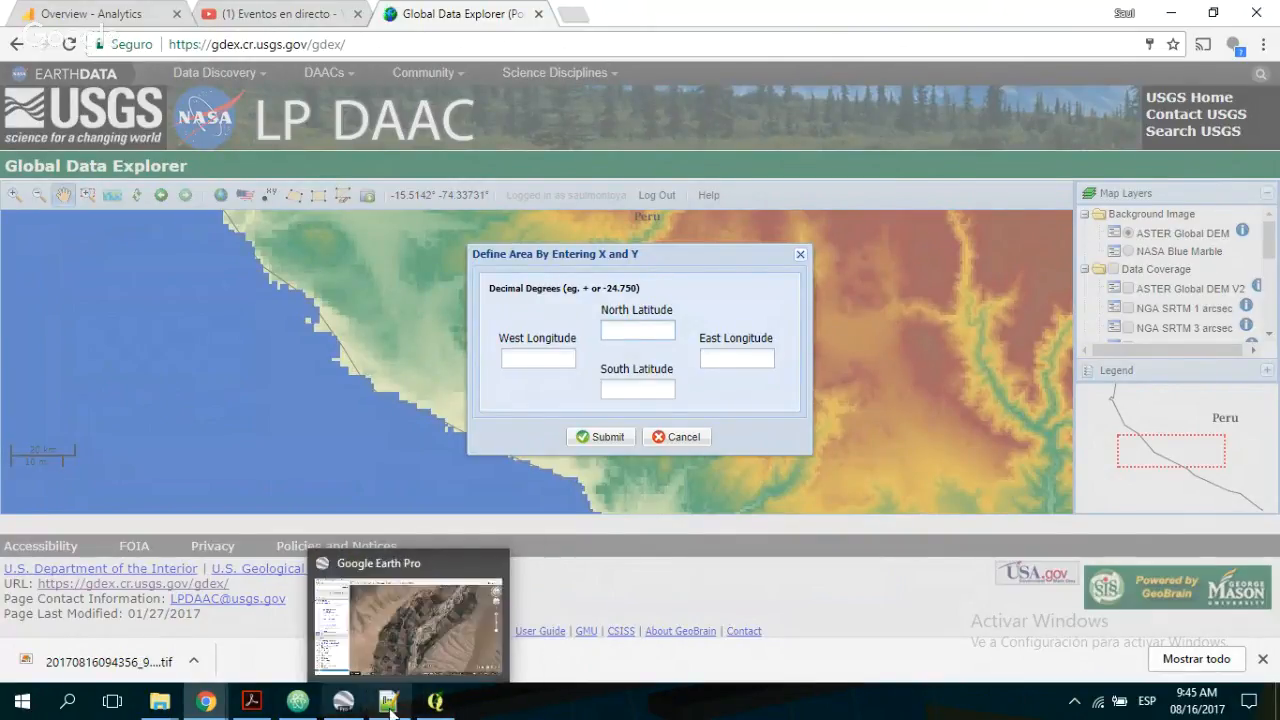
- Back in QGIS, switch the elevation raster off and on repeatedly to examine its offset from the Area_WGS84 layer
{"action": "left_click", "coordinate": [435, 701]}
{"action": "left_click", "coordinate": [72, 158]}
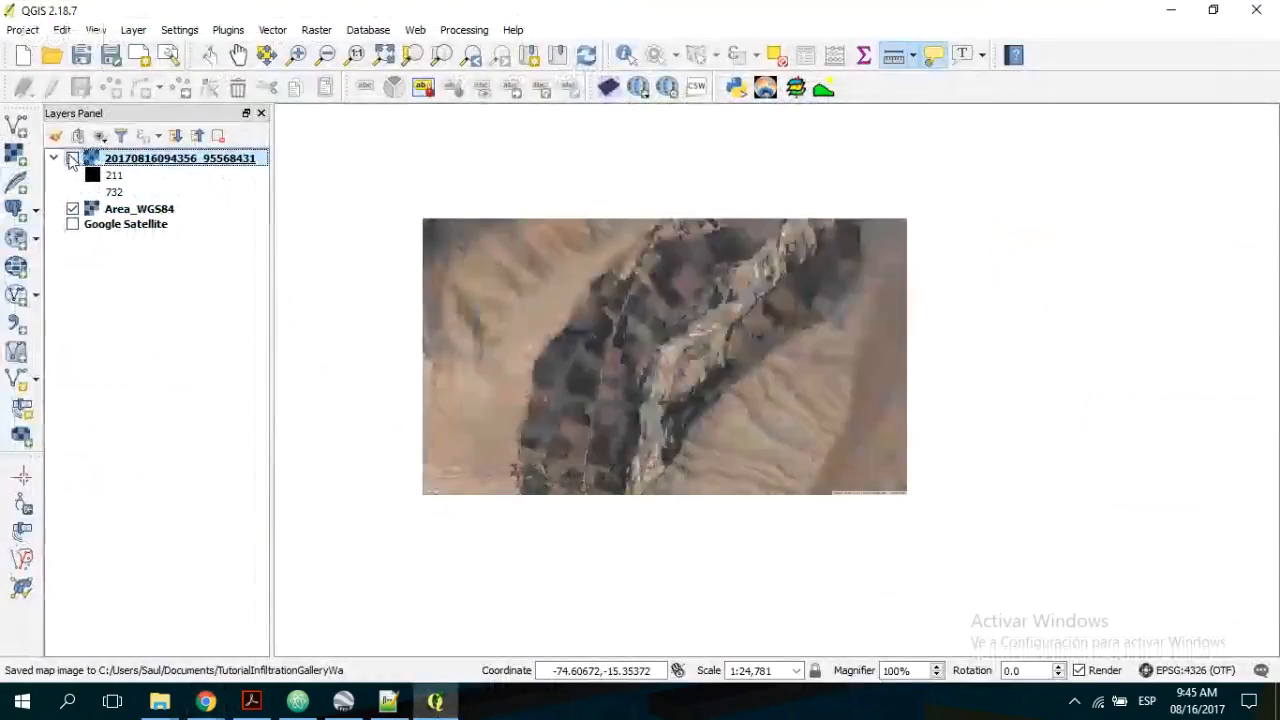
{"action": "left_click", "coordinate": [72, 158]}
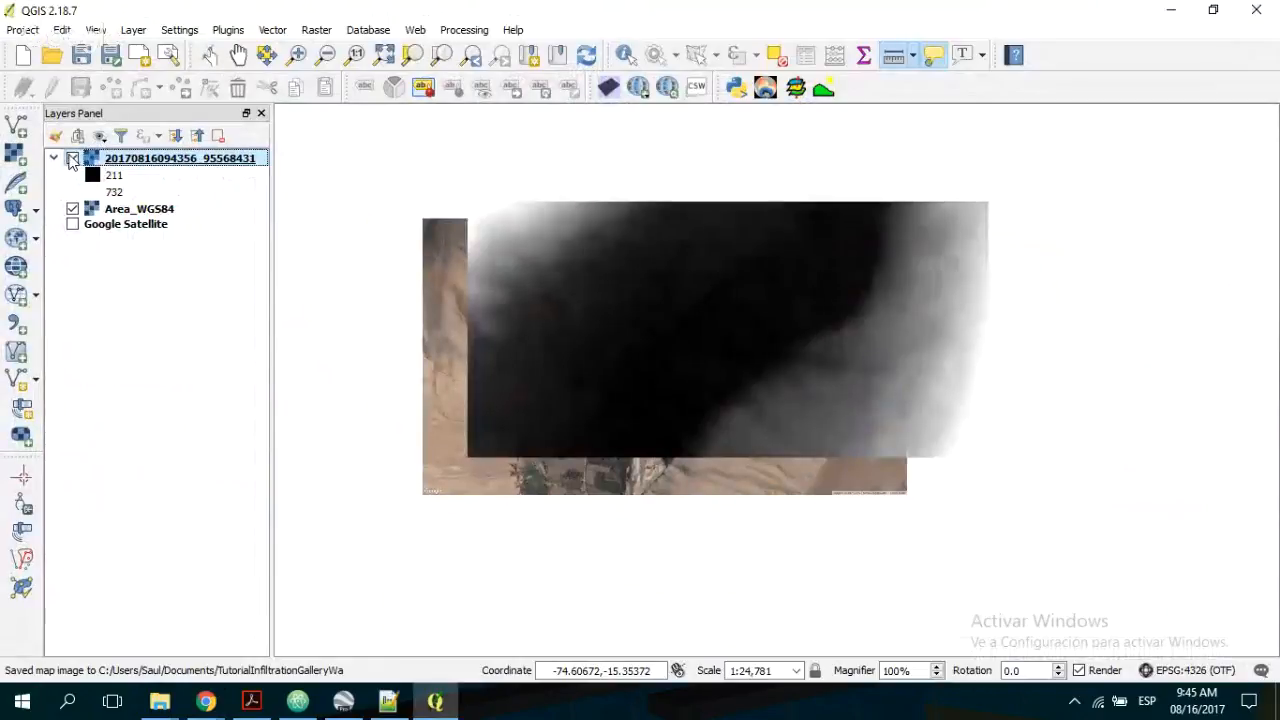
{"action": "left_click", "coordinate": [72, 158]}
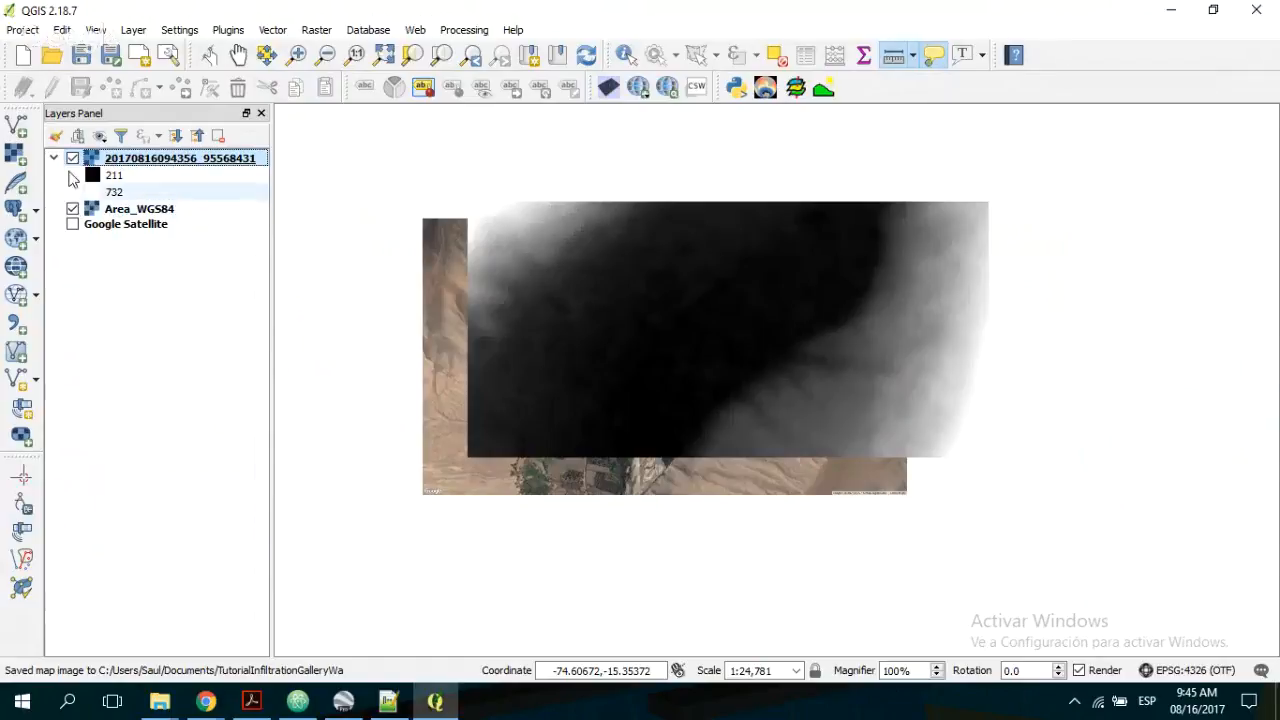
{"action": "left_click", "coordinate": [72, 158]}
{"action": "left_click", "coordinate": [72, 158]}
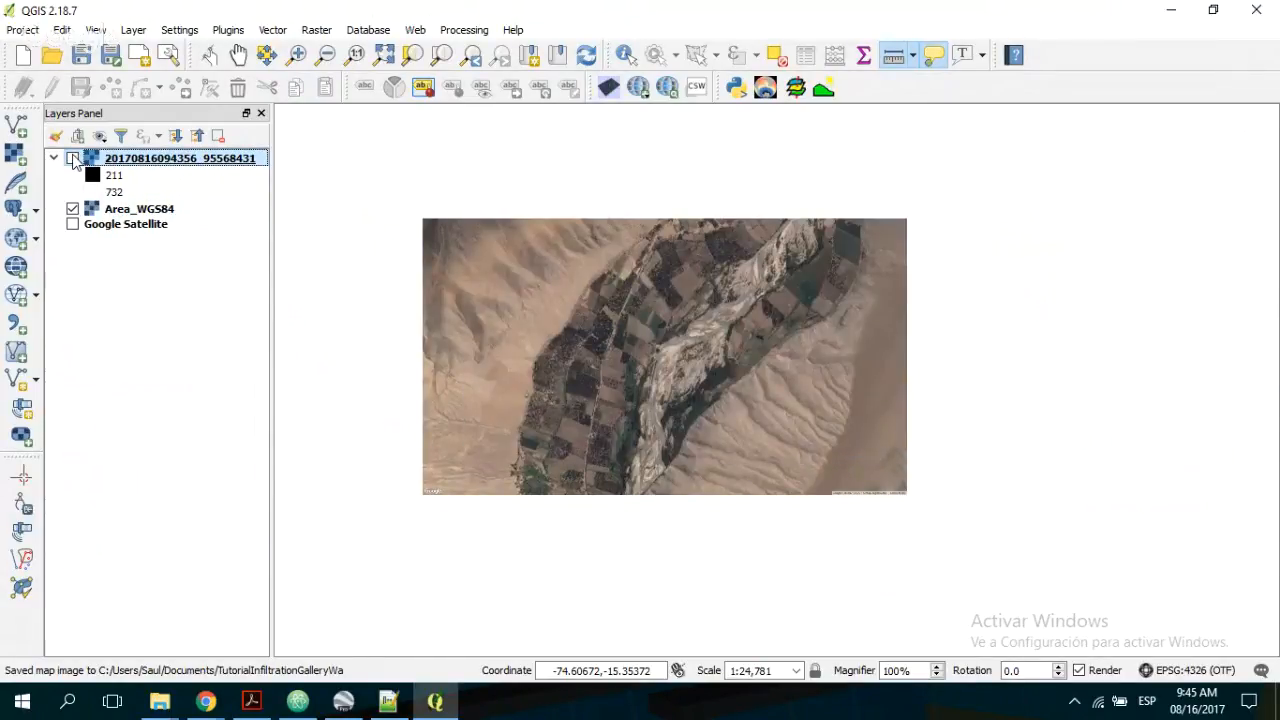
{"action": "left_click", "coordinate": [72, 158]}
{"action": "left_click", "coordinate": [72, 158]}
{"action": "left_click", "coordinate": [72, 158]}
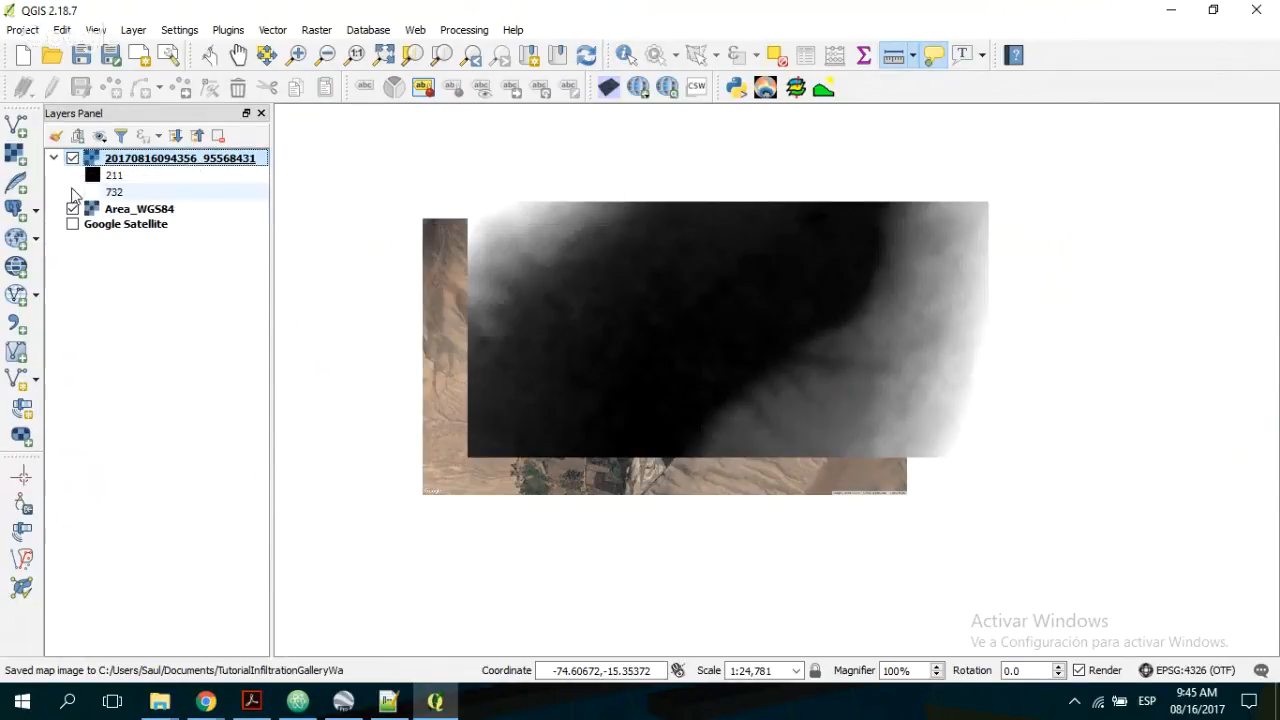
- Zoom the map to the elevation raster's extent and hide the Area_WGS84 layer
{"action": "right_click", "coordinate": [133, 173]}
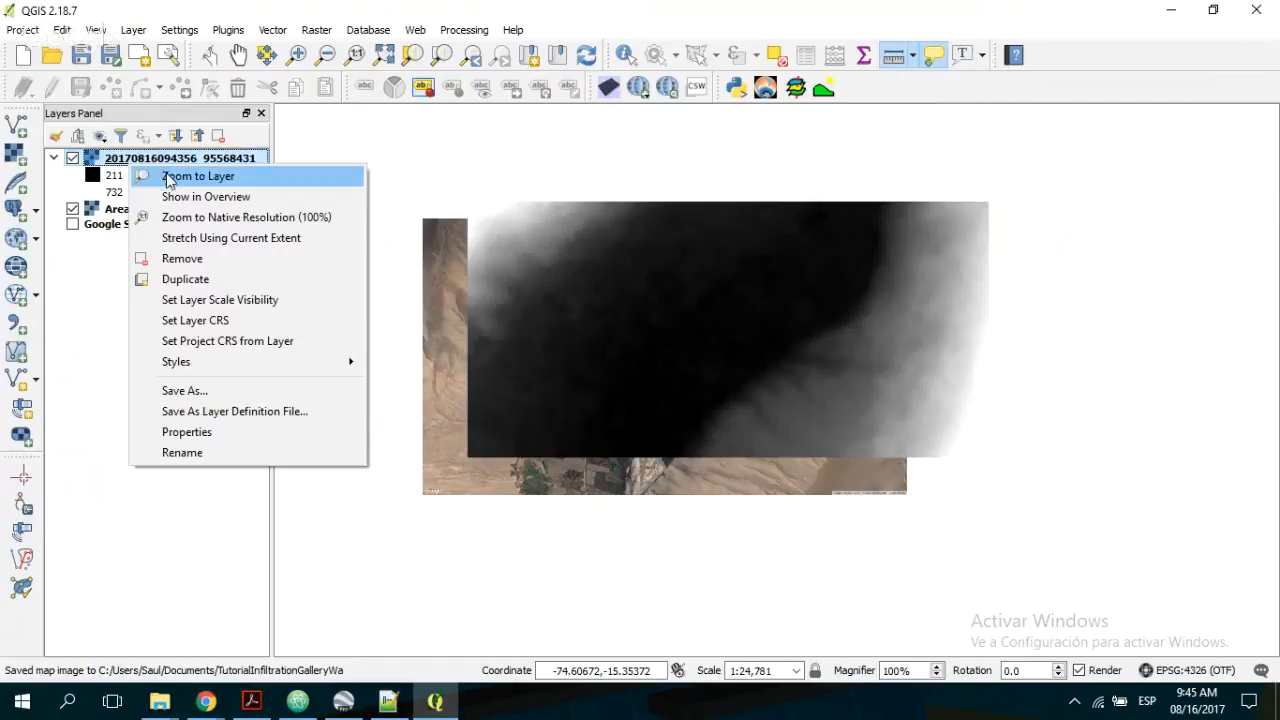
{"action": "left_click", "coordinate": [168, 176]}
{"action": "left_click", "coordinate": [72, 208]}
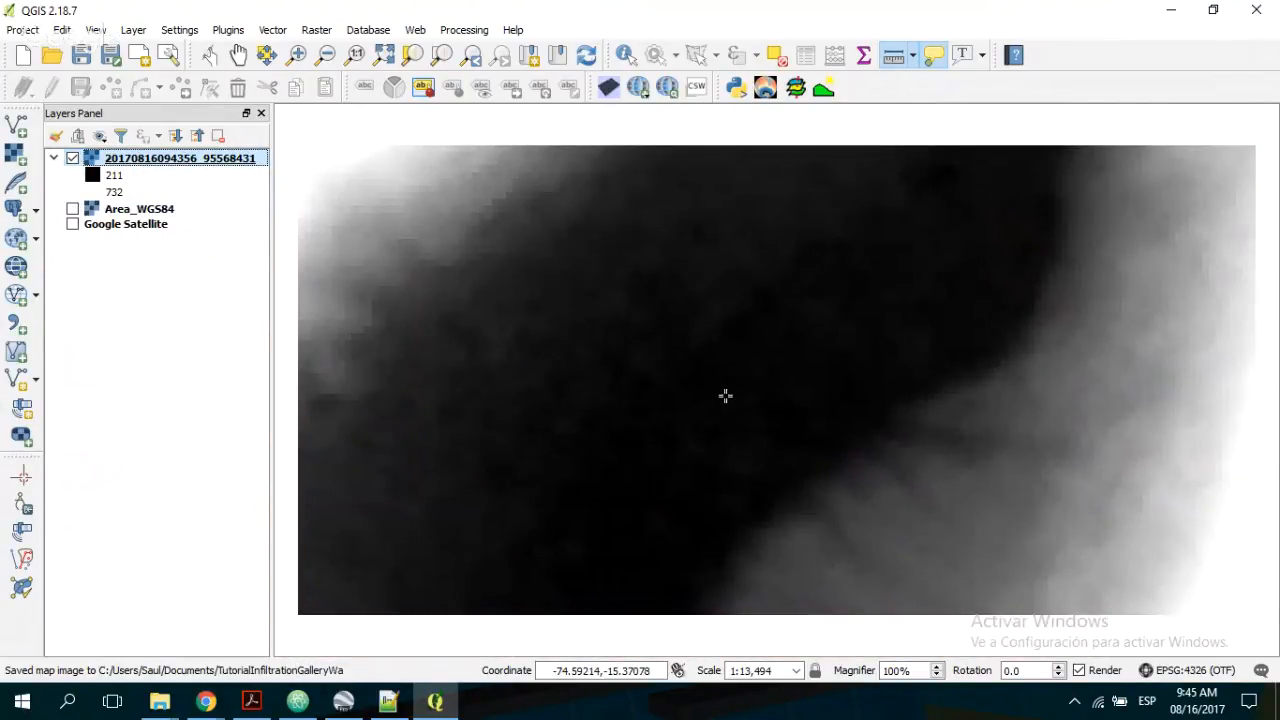
{"action": "left_click", "coordinate": [72, 159]}
{"action": "left_click", "coordinate": [73, 159]}
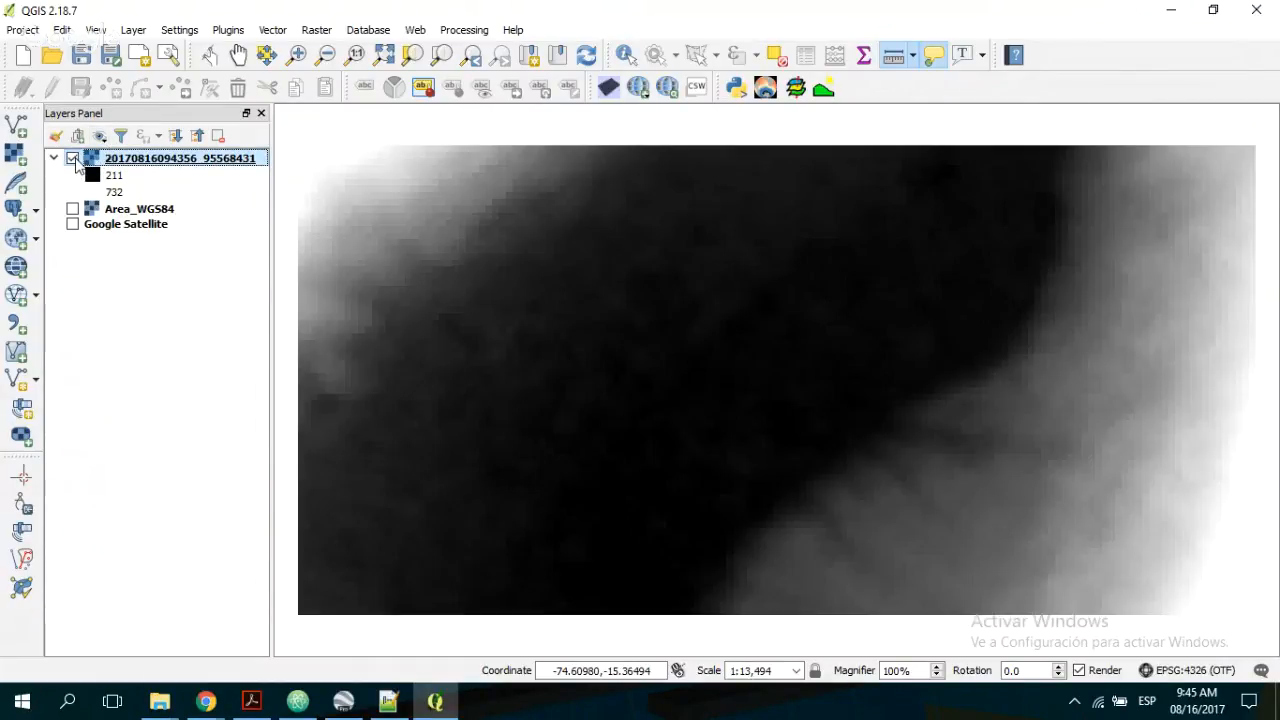
- Add a Google Satellite base map with the OpenLayers plugin over the elevation raster's extent and dismiss the plugin warning
{"action": "left_click", "coordinate": [314, 31]}
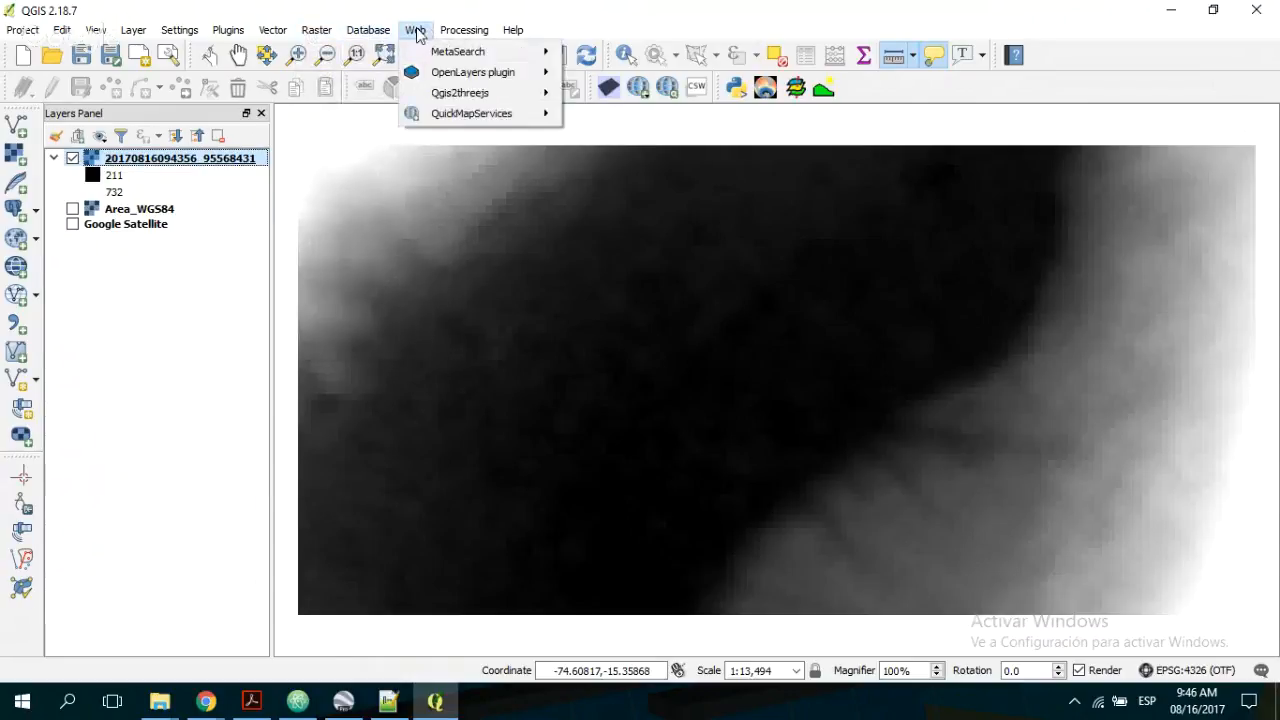
{"action": "mouse_move", "coordinate": [469, 94]}
{"action": "mouse_move", "coordinate": [500, 73]}
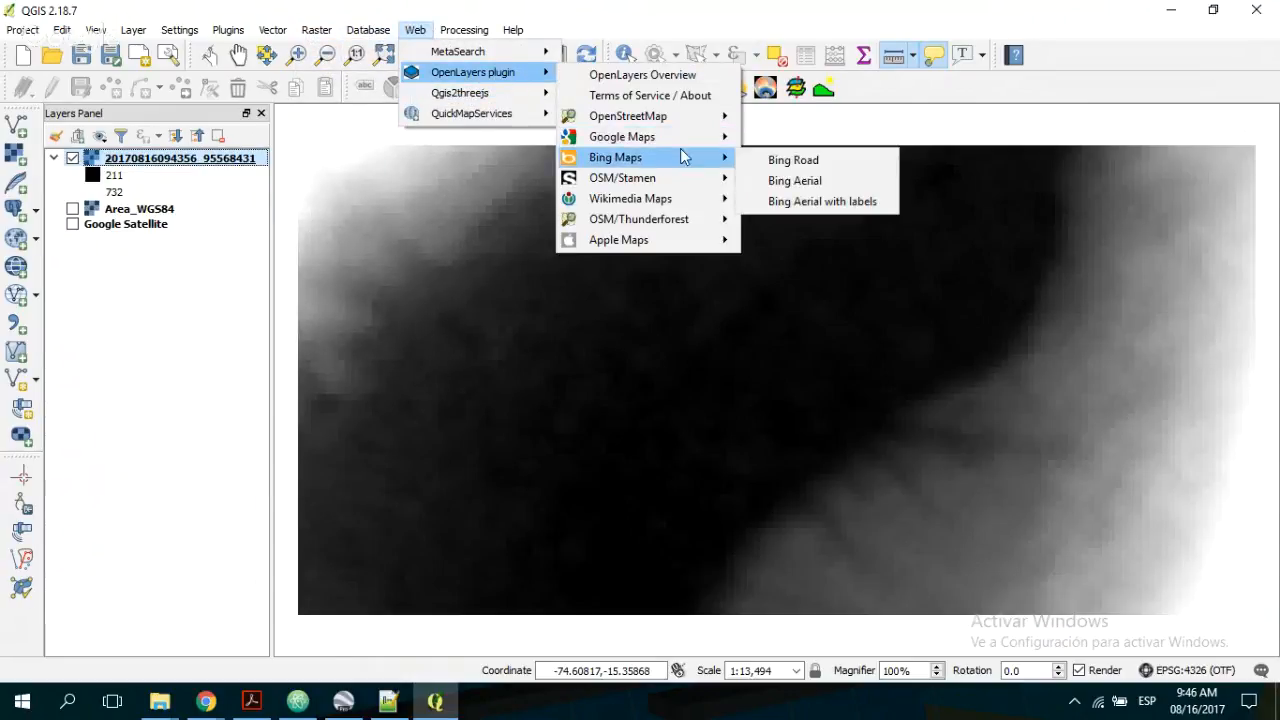
{"action": "mouse_move", "coordinate": [740, 146]}
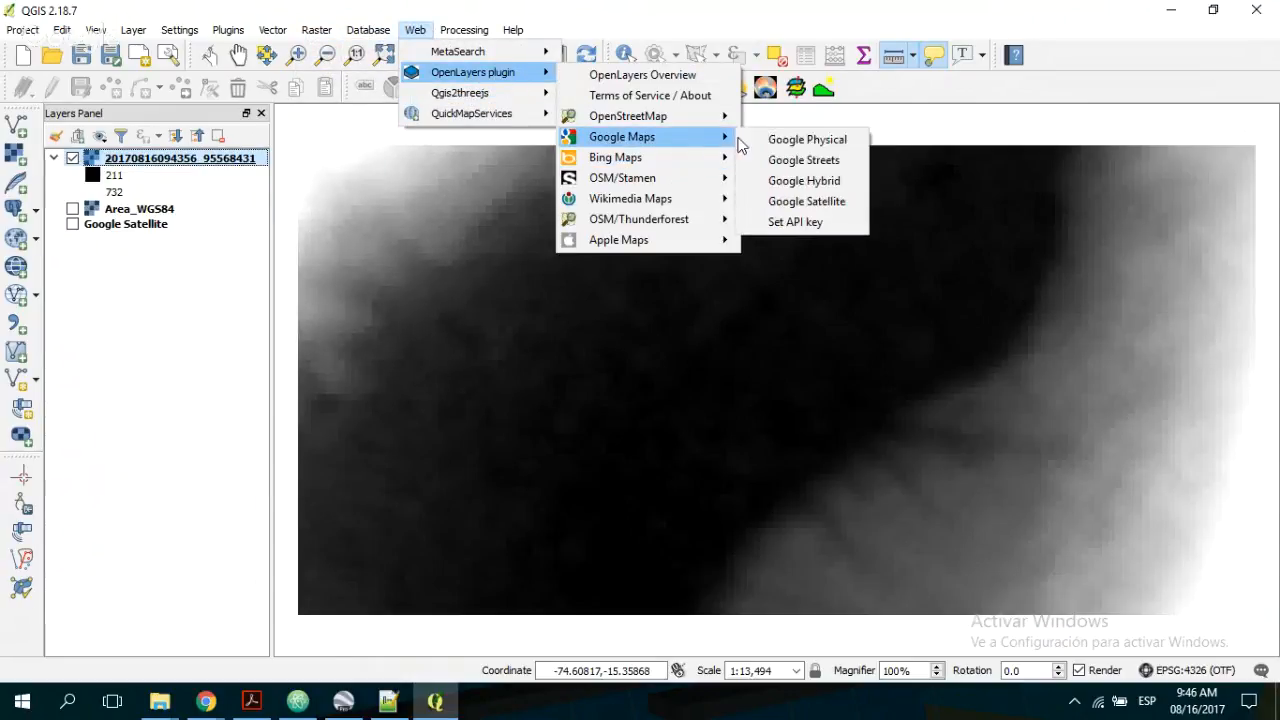
{"action": "left_click", "coordinate": [829, 205]}
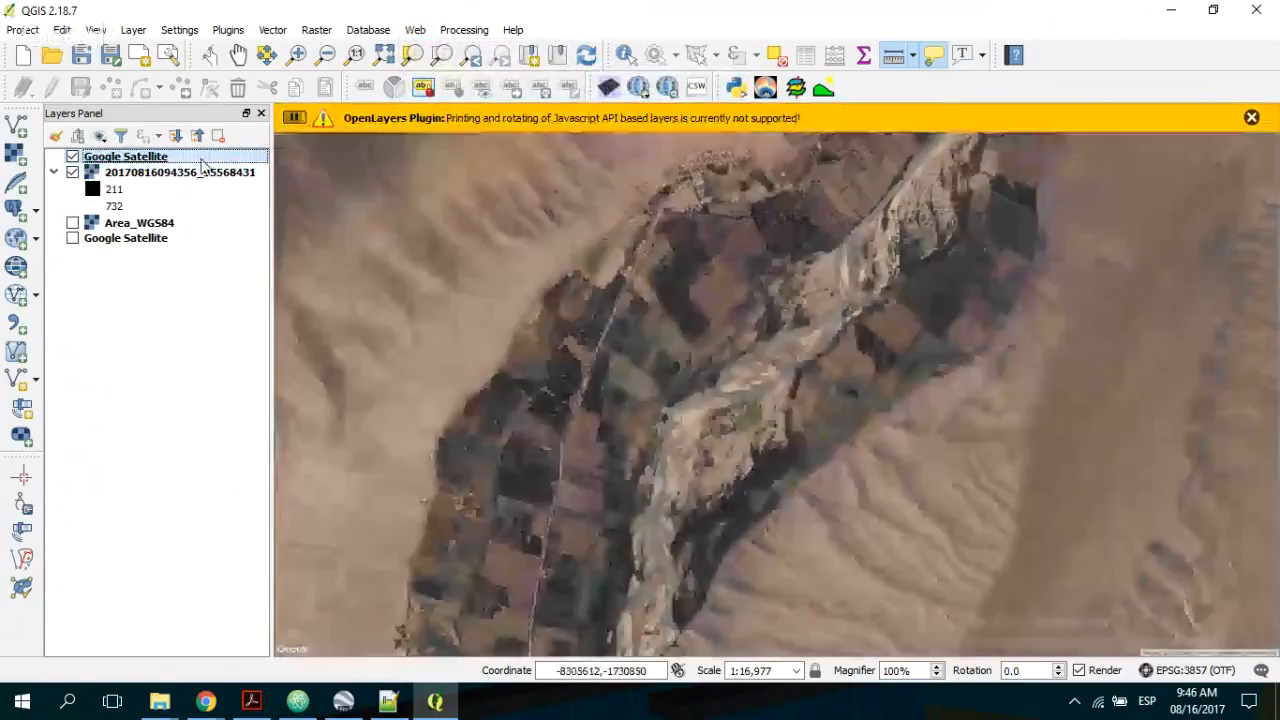
{"action": "left_click", "coordinate": [1250, 117]}
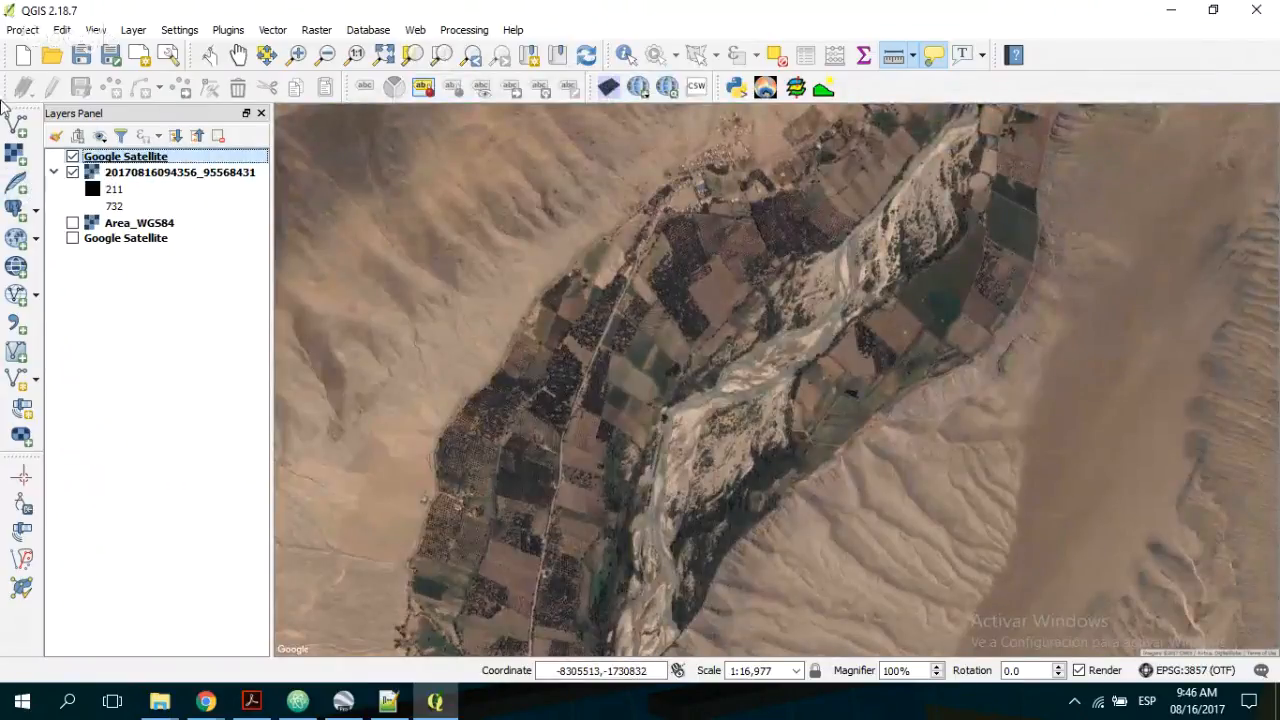
- Export the current map view as a TIFF image named Area_WGS84_v2 in the Rst folder
{"action": "left_click", "coordinate": [20, 30]}
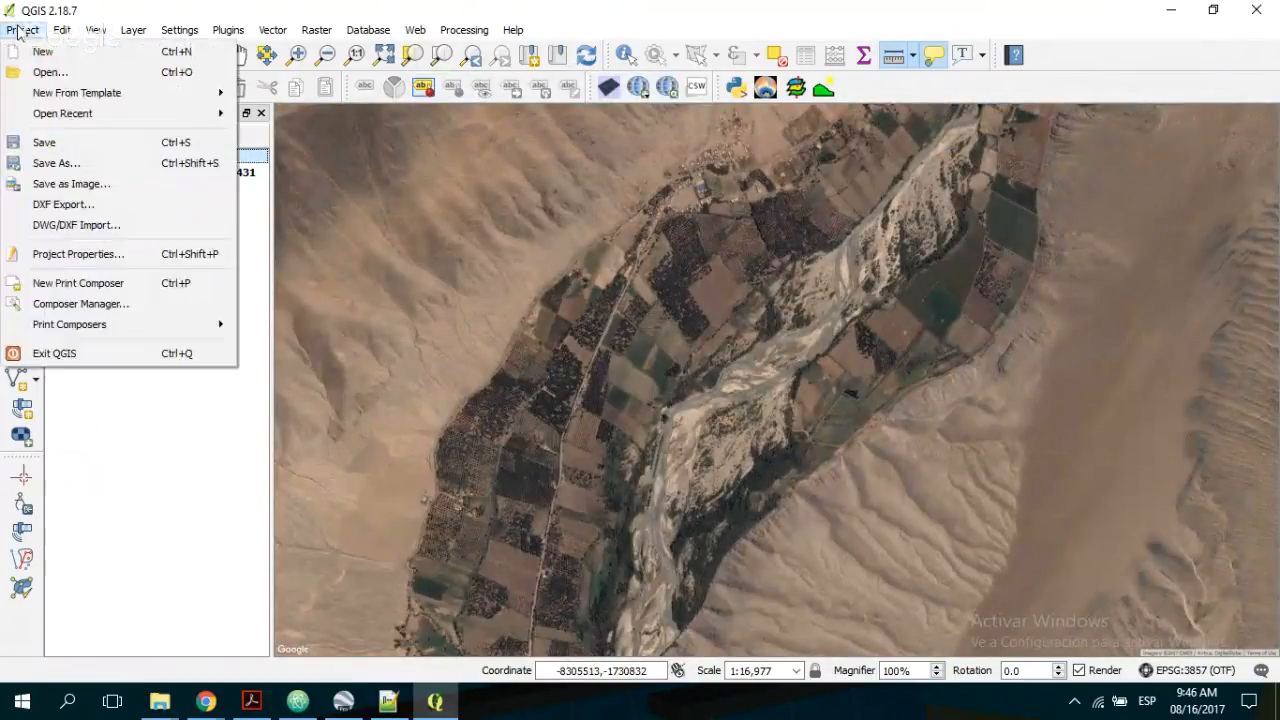
{"action": "left_click", "coordinate": [32, 190]}
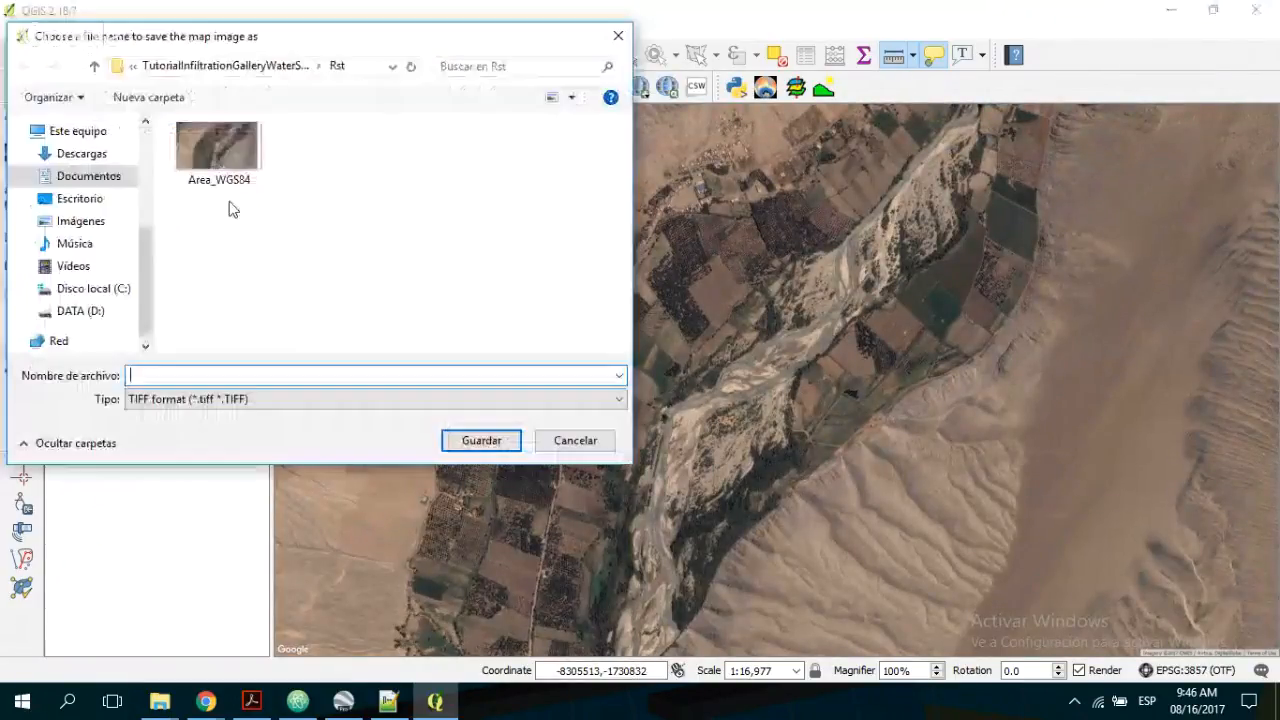
{"action": "left_click", "coordinate": [220, 160]}
{"action": "left_click", "coordinate": [208, 376]}
{"action": "left_click", "coordinate": [208, 376]}
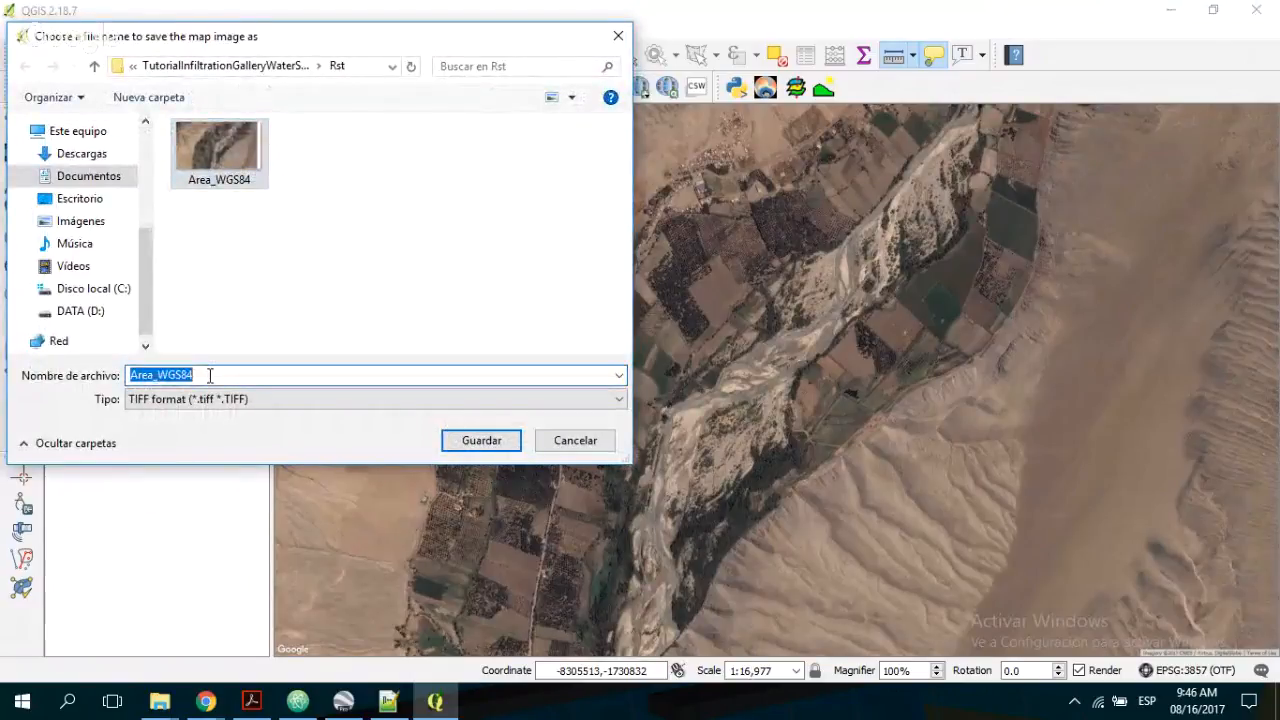
{"action": "left_click", "coordinate": [210, 376]}
{"action": "type", "text": "_v2"}
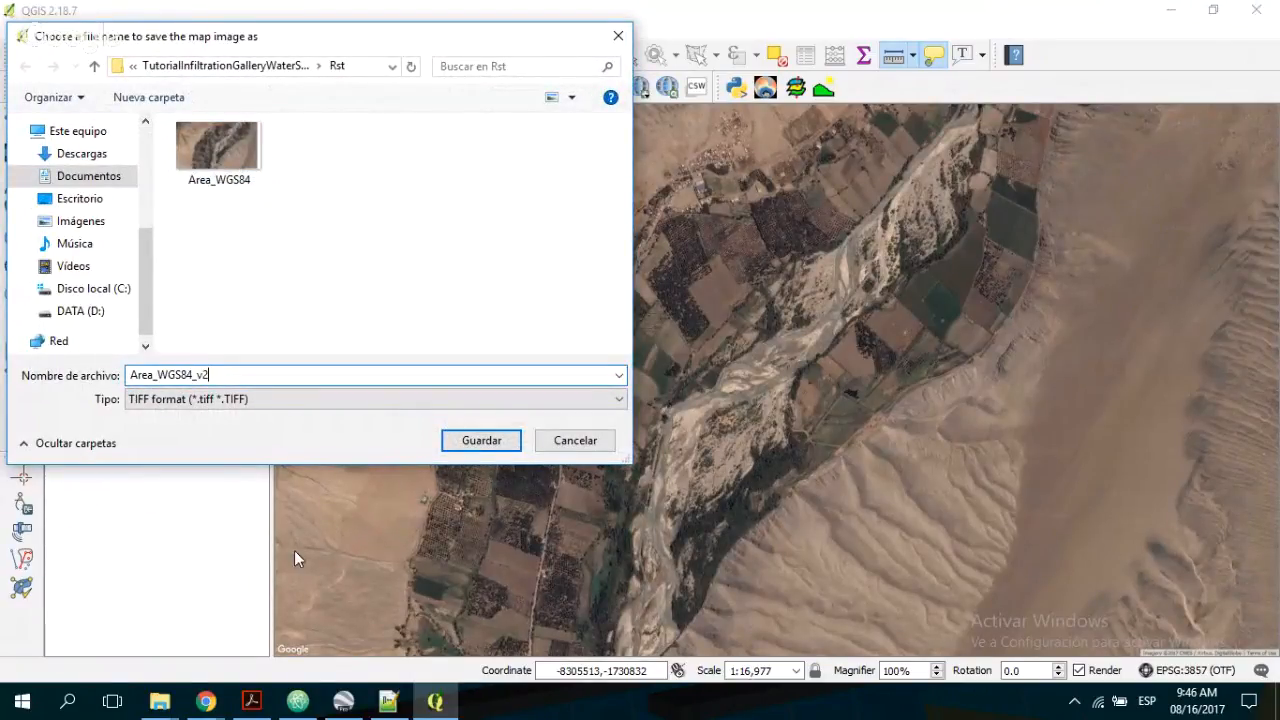
{"action": "left_click", "coordinate": [498, 440]}
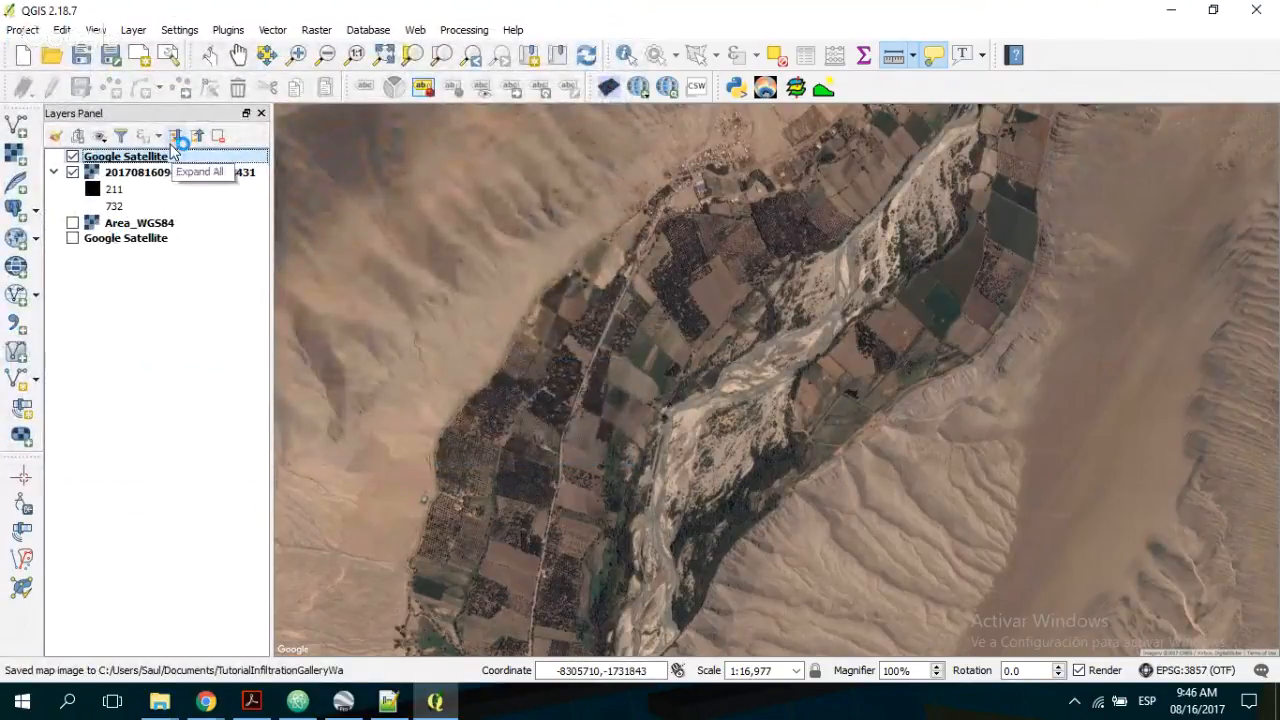
- Load the Area_WGS84_v2 image as a raster layer with the WGS 84 (EPSG:4326) reference system
{"action": "left_click", "coordinate": [15, 153]}
{"action": "double_click", "coordinate": [220, 268]}
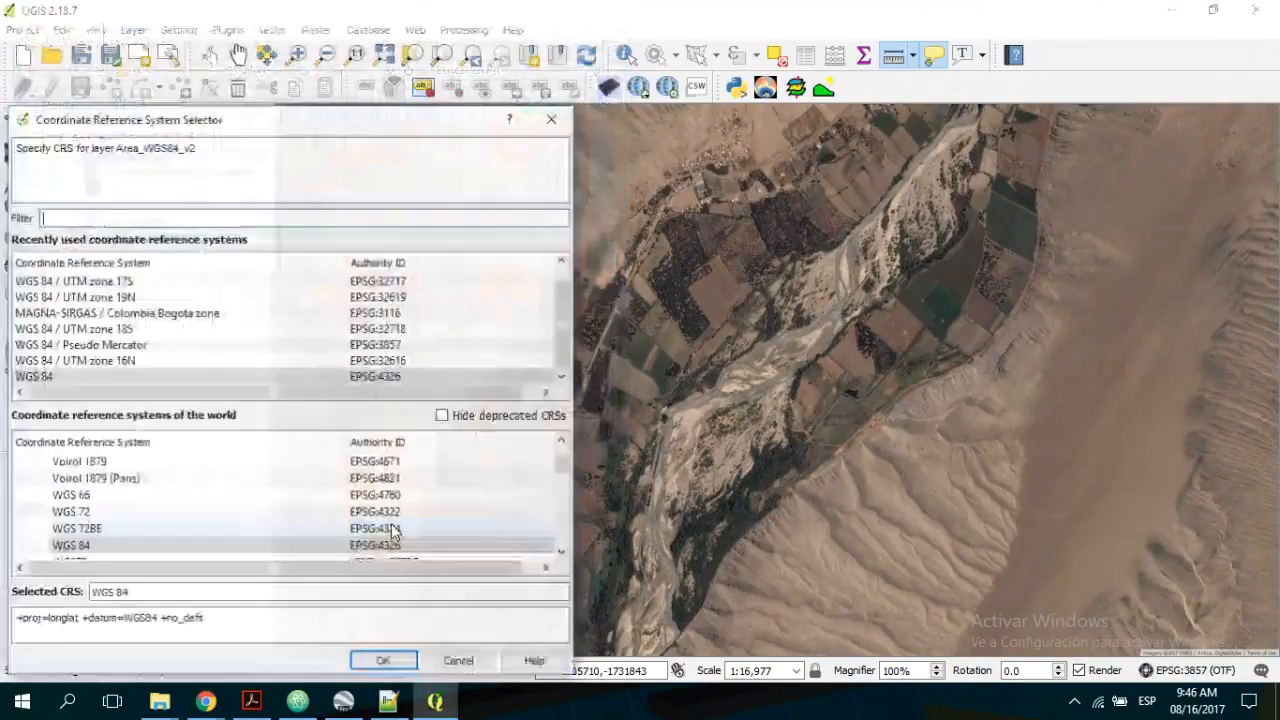
{"action": "left_click", "coordinate": [388, 662]}
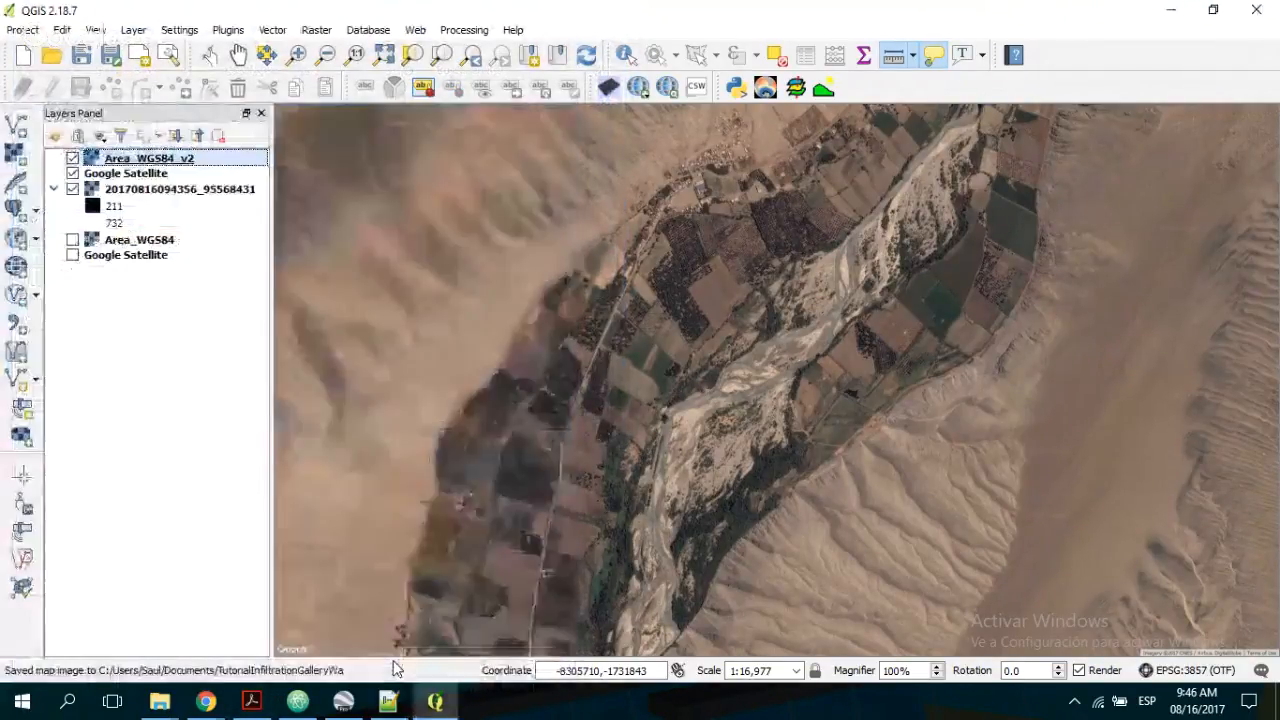
- Set the project's coordinate reference system to WGS 84 (EPSG:4326)
{"action": "left_click", "coordinate": [1222, 672]}
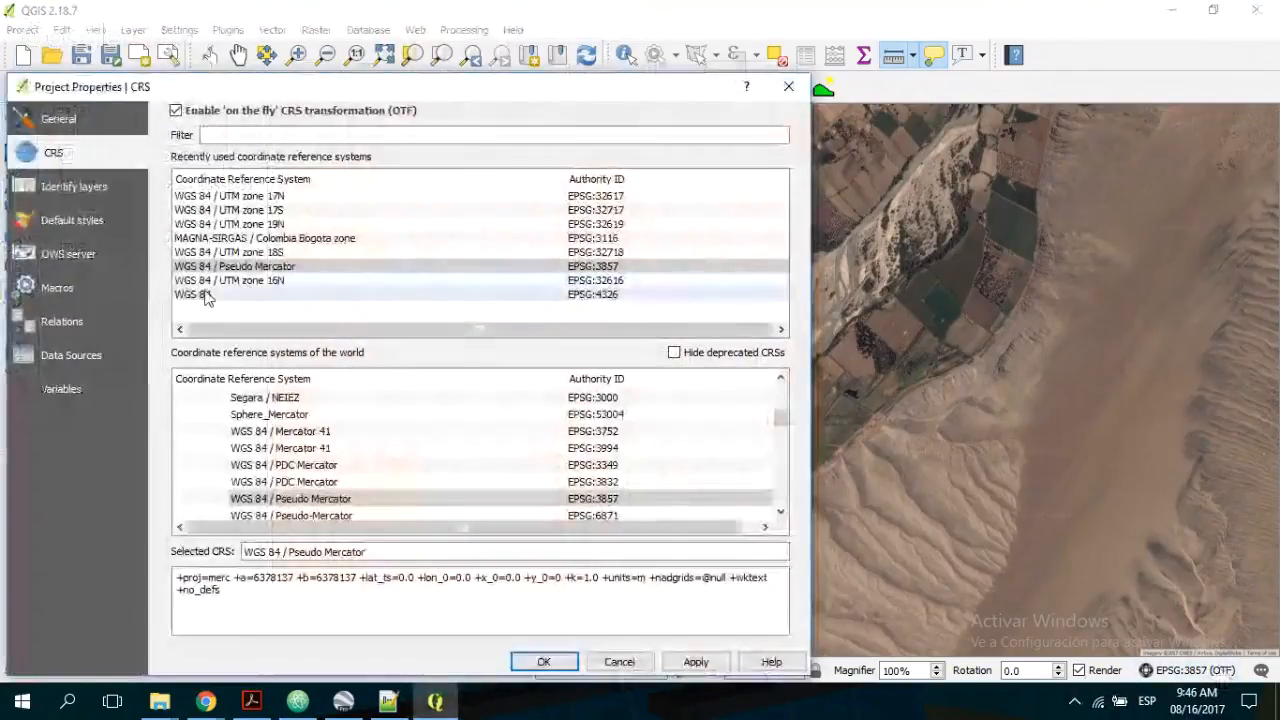
{"action": "left_click", "coordinate": [195, 295]}
{"action": "left_click", "coordinate": [545, 658]}
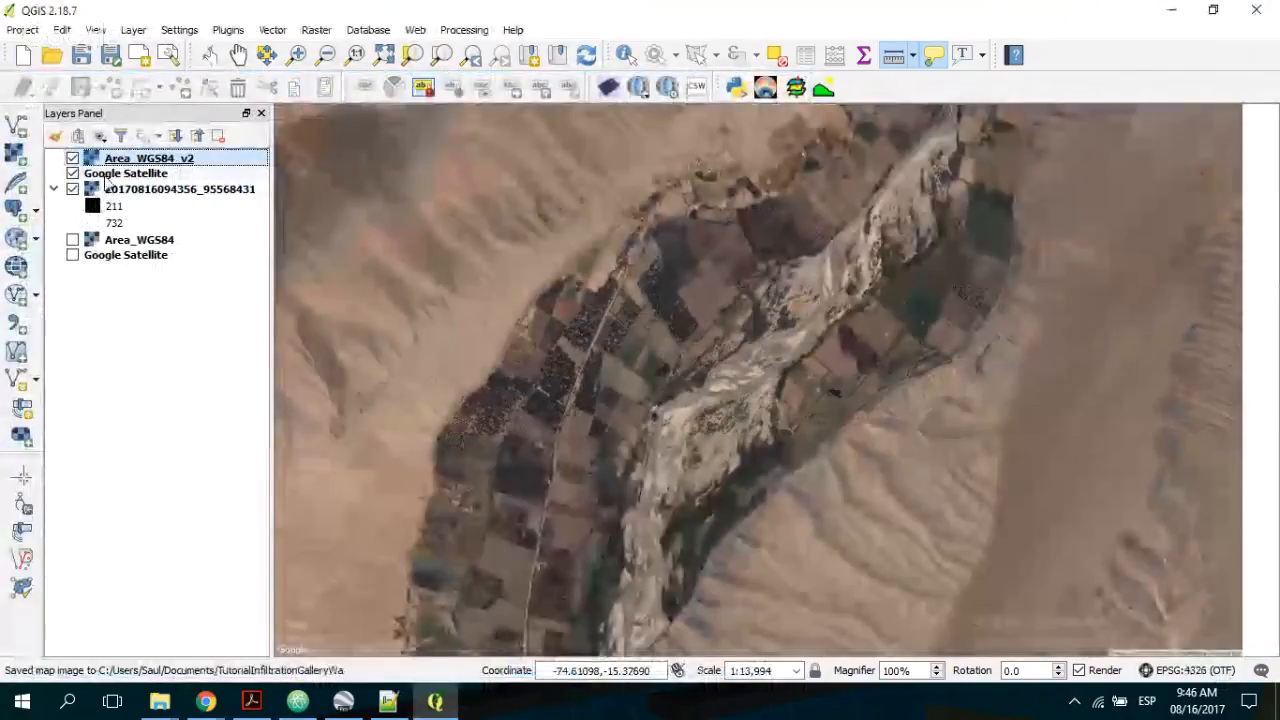
- Remove the Area_WGS84_v2 layer from the project
{"action": "right_click", "coordinate": [126, 158]}
{"action": "left_click", "coordinate": [170, 251]}
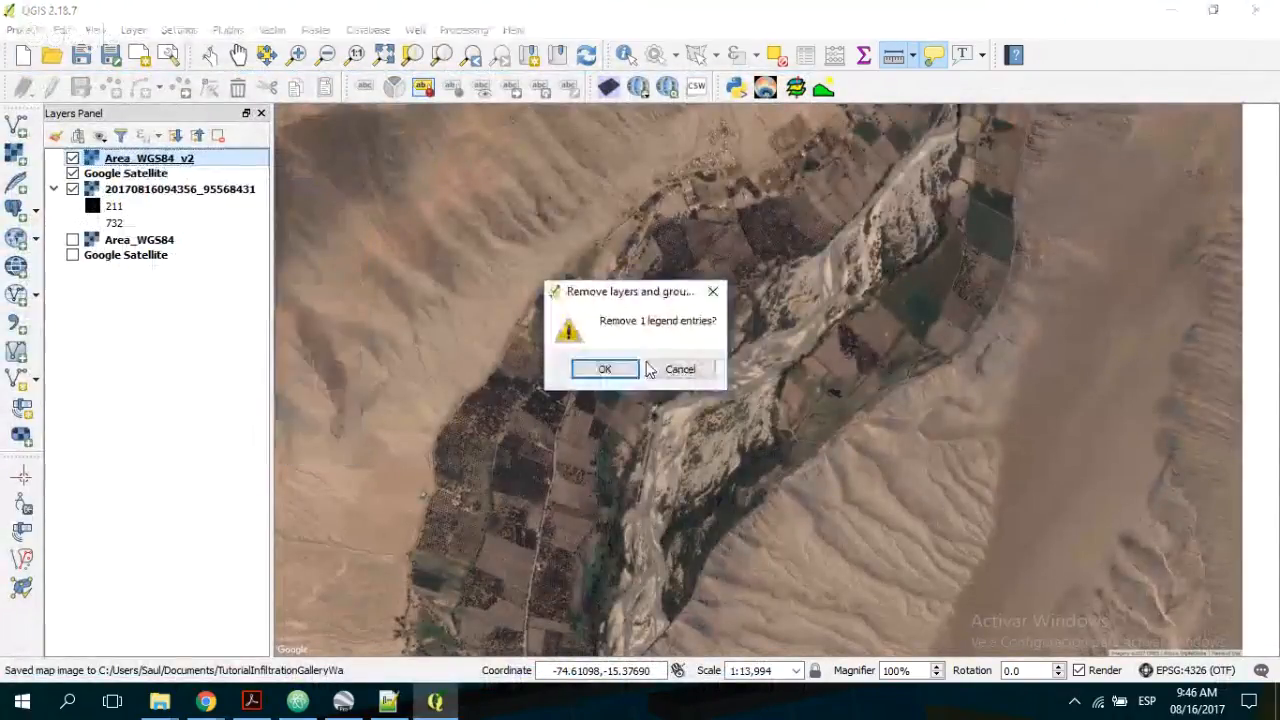
{"action": "left_click", "coordinate": [606, 369]}
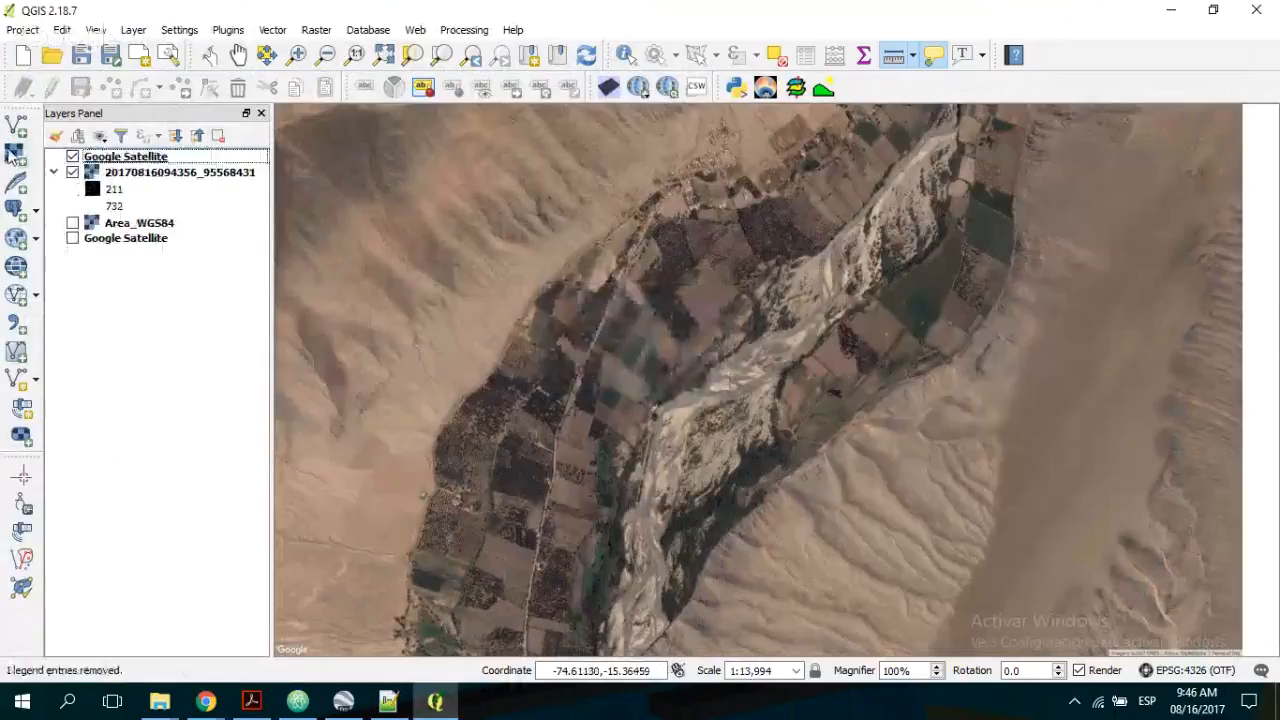
- Export the map view as a TIFF image again, replacing the existing Area_WGS84_v2 file
{"action": "left_click", "coordinate": [28, 30]}
{"action": "left_click", "coordinate": [84, 182]}
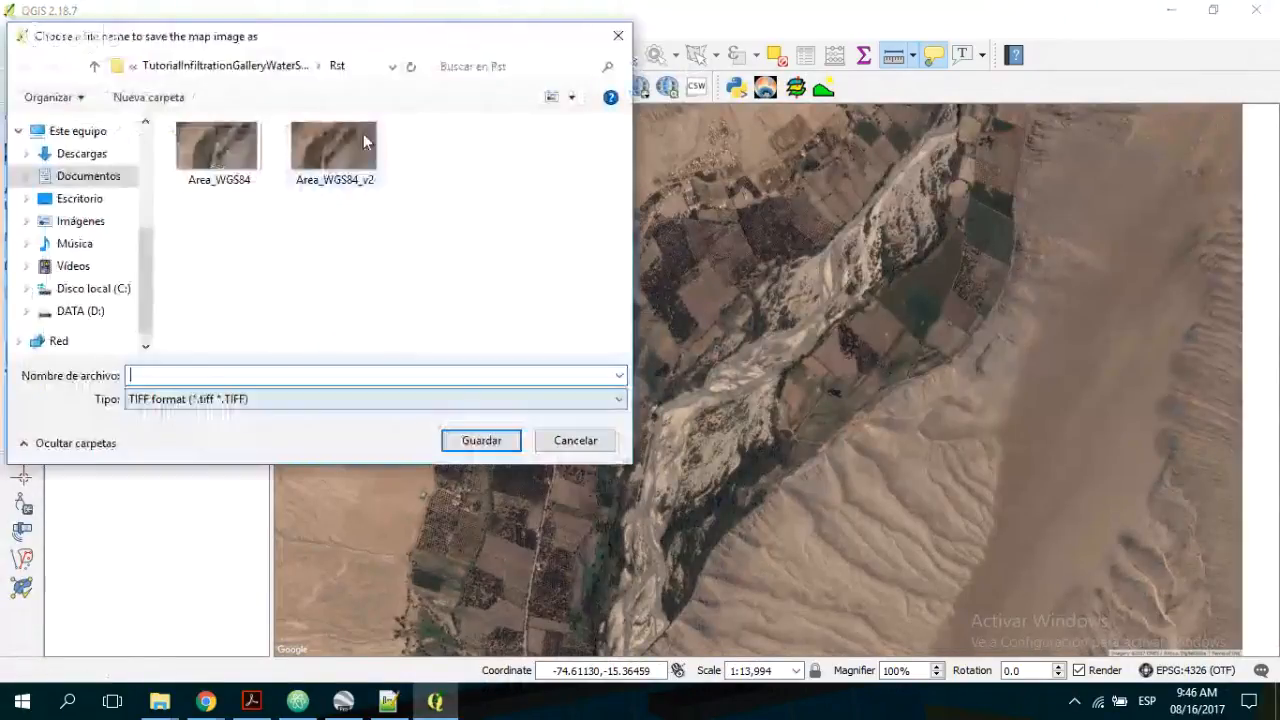
{"action": "double_click", "coordinate": [363, 142]}
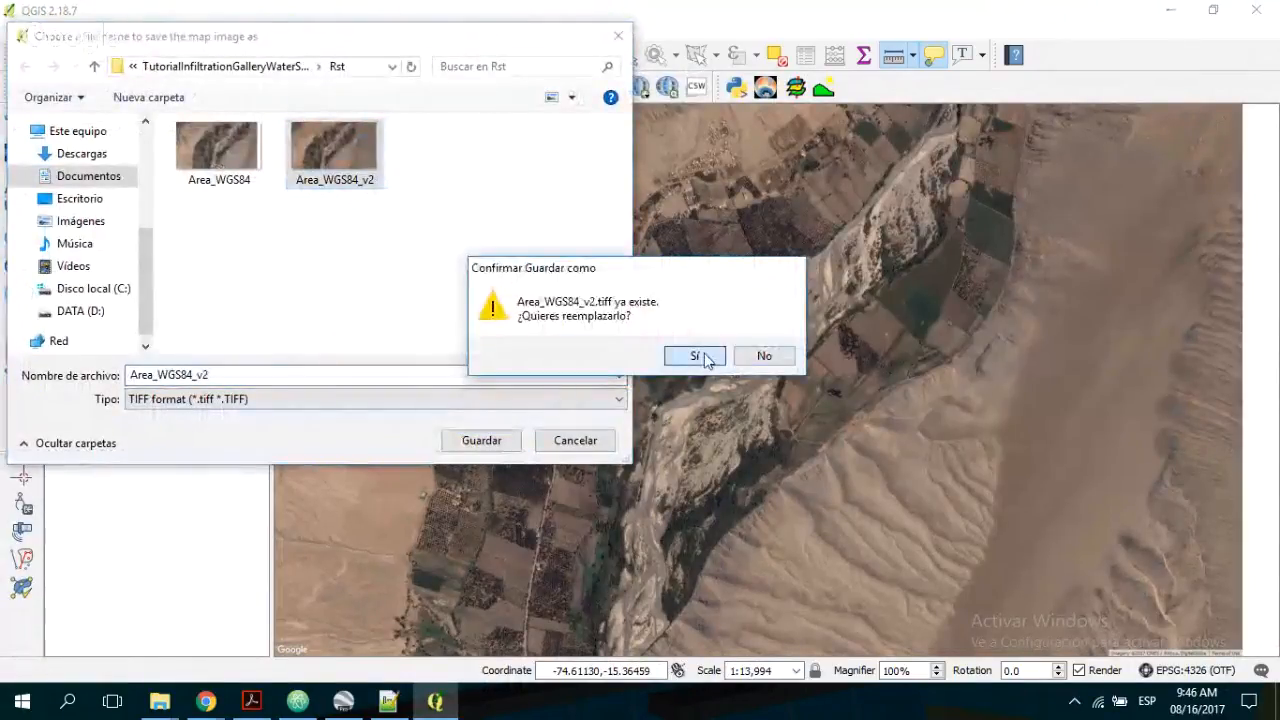
{"action": "left_click", "coordinate": [700, 357]}
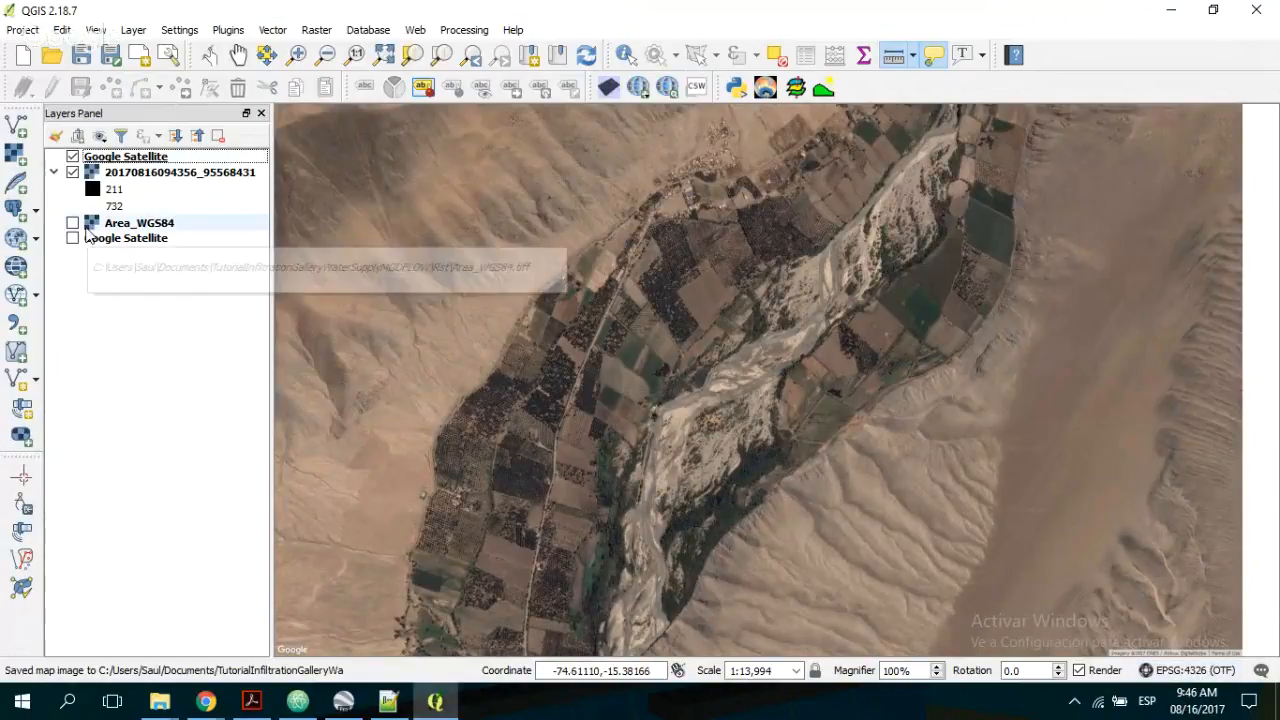
- Add the Area_WGS84_v2 raster with the WGS 84 reference system, and hide the Google Satellite and elevation raster layers beneath it
{"action": "left_click", "coordinate": [15, 152]}
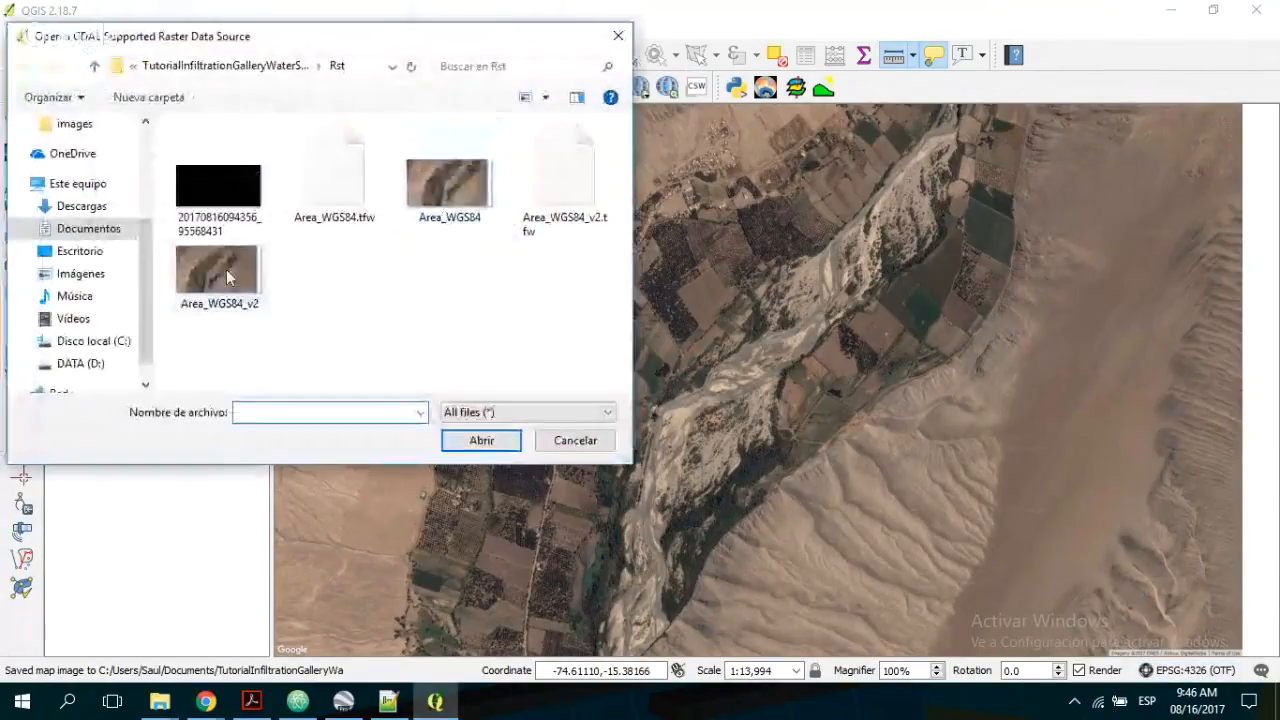
{"action": "double_click", "coordinate": [228, 278]}
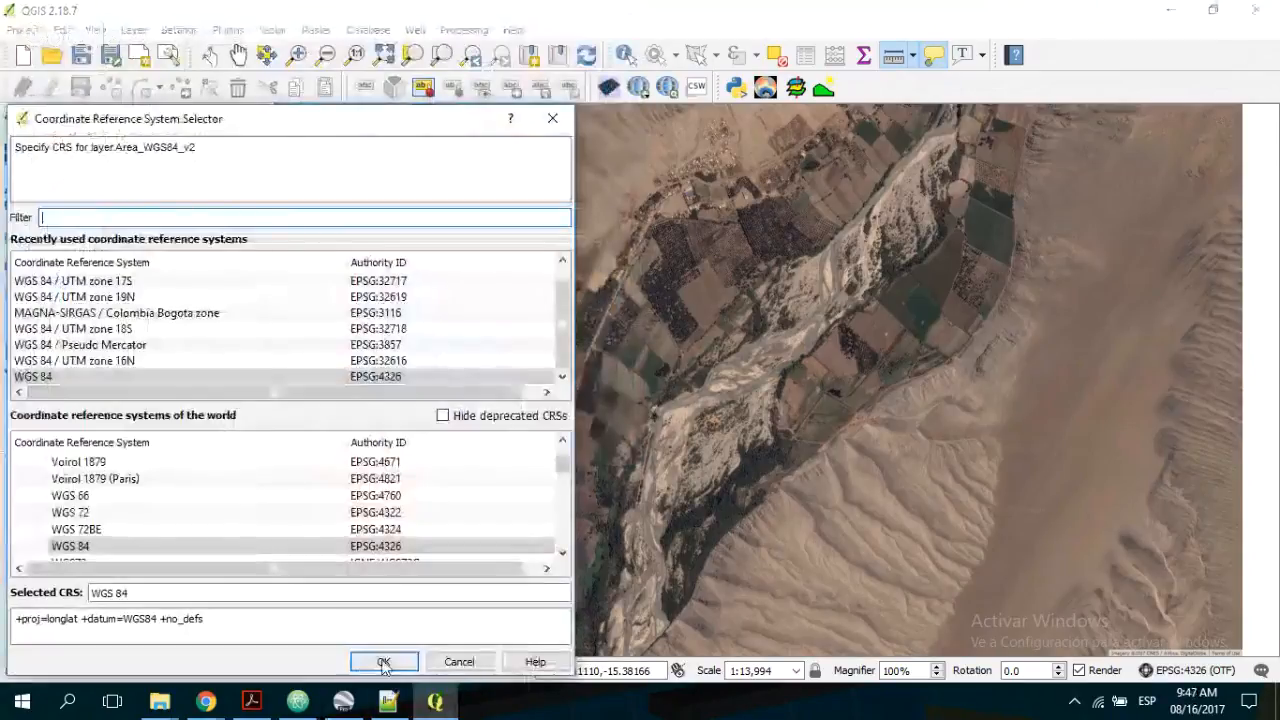
{"action": "left_click", "coordinate": [383, 662]}
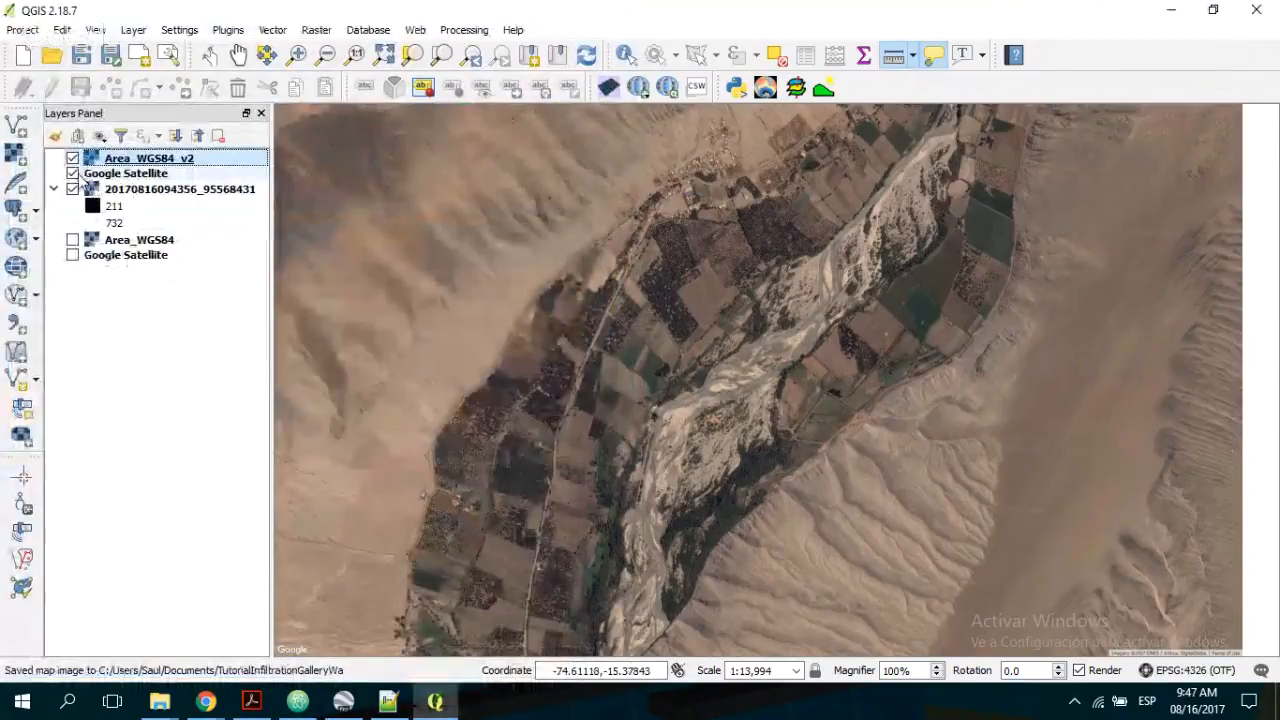
{"action": "left_click", "coordinate": [72, 173]}
{"action": "left_click", "coordinate": [72, 189]}
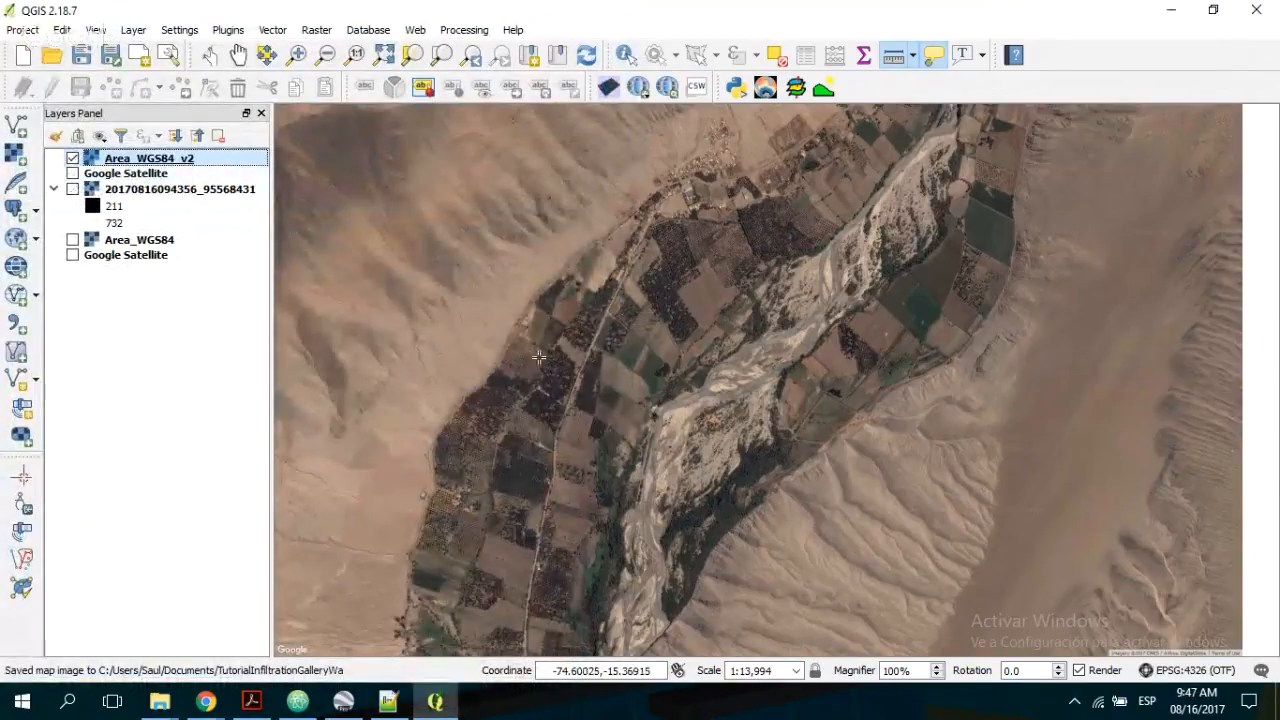
- Show the elevation raster and switch Area_WGS84_v2 off and on repeatedly to compare the extents of the two layers
{"action": "scroll", "coordinate": [536, 366], "scroll_direction": "down", "scroll_amount": 1}
{"action": "scroll", "coordinate": [505, 379], "scroll_direction": "up", "scroll_amount": 1}
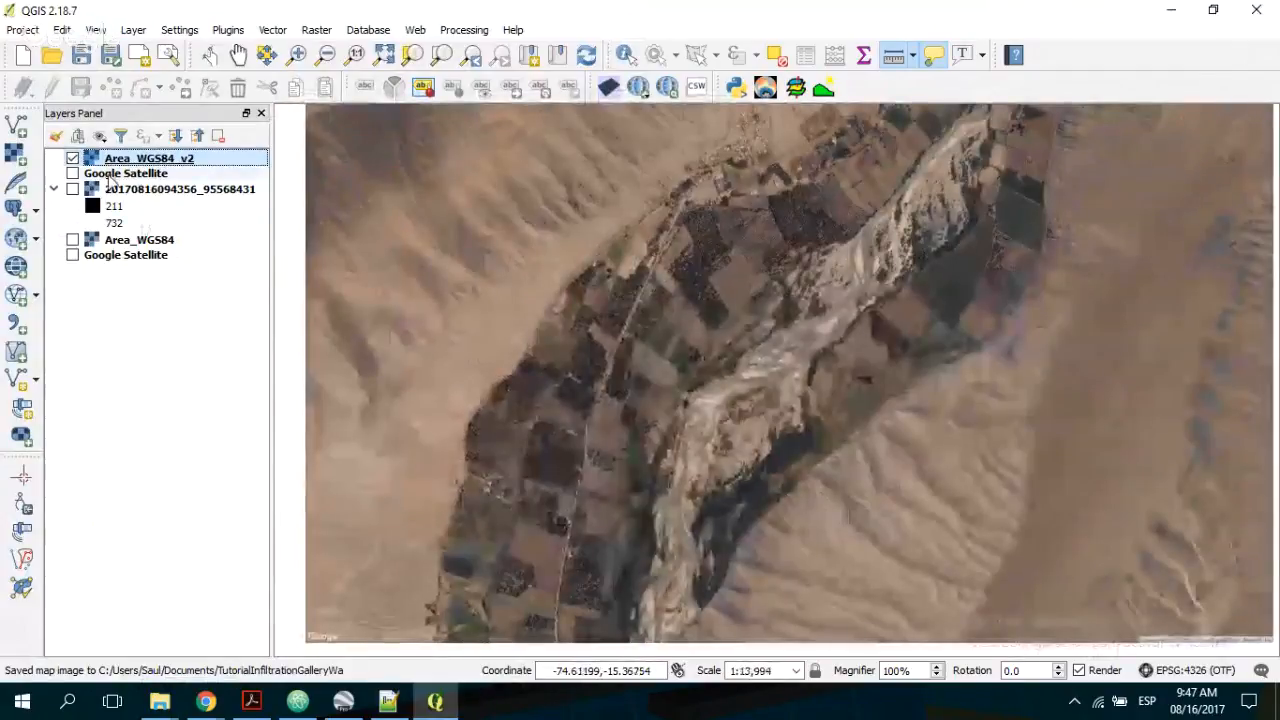
{"action": "left_click", "coordinate": [72, 158]}
{"action": "left_click", "coordinate": [72, 189]}
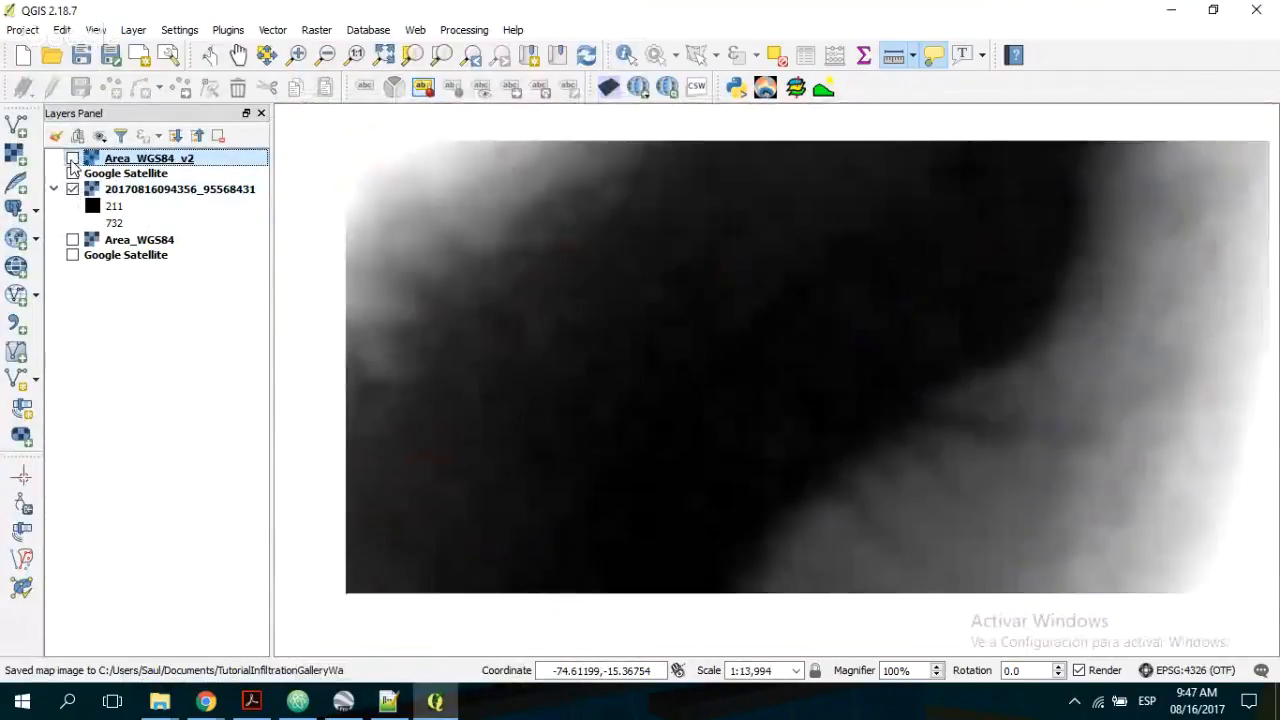
{"action": "left_click", "coordinate": [72, 160]}
{"action": "left_click", "coordinate": [72, 160]}
{"action": "left_click", "coordinate": [72, 160]}
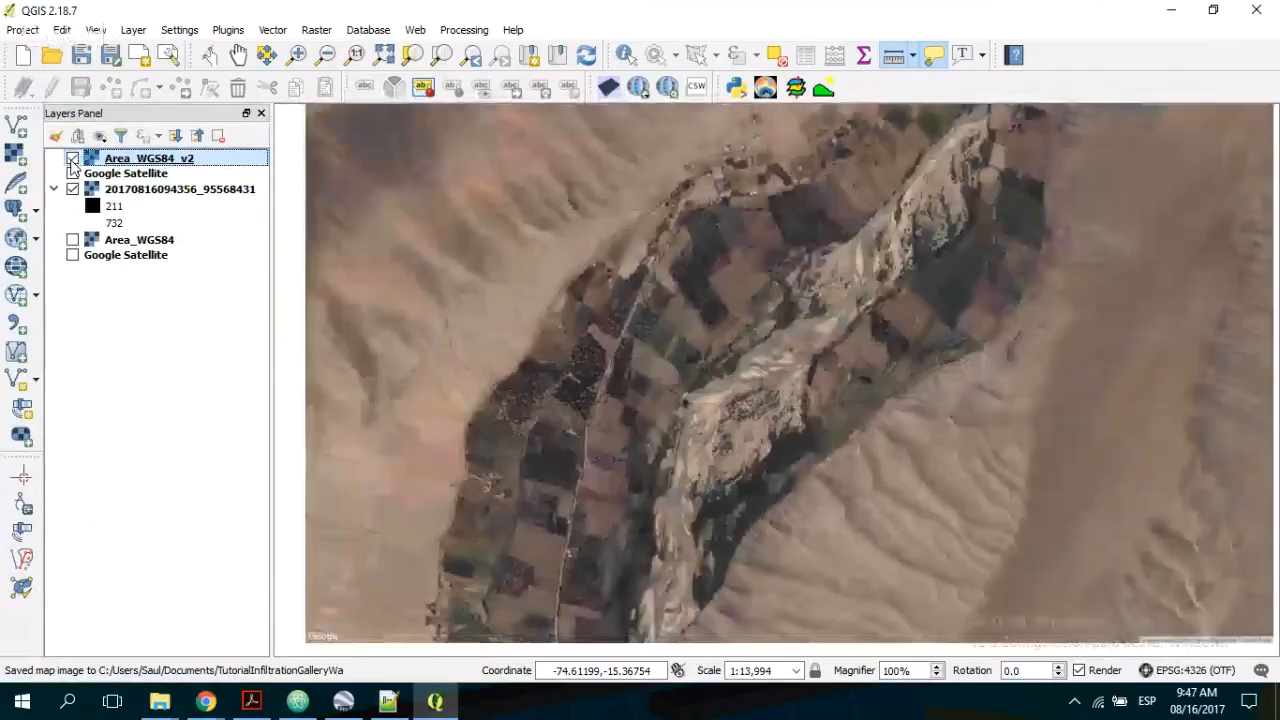
{"action": "left_click", "coordinate": [72, 160]}
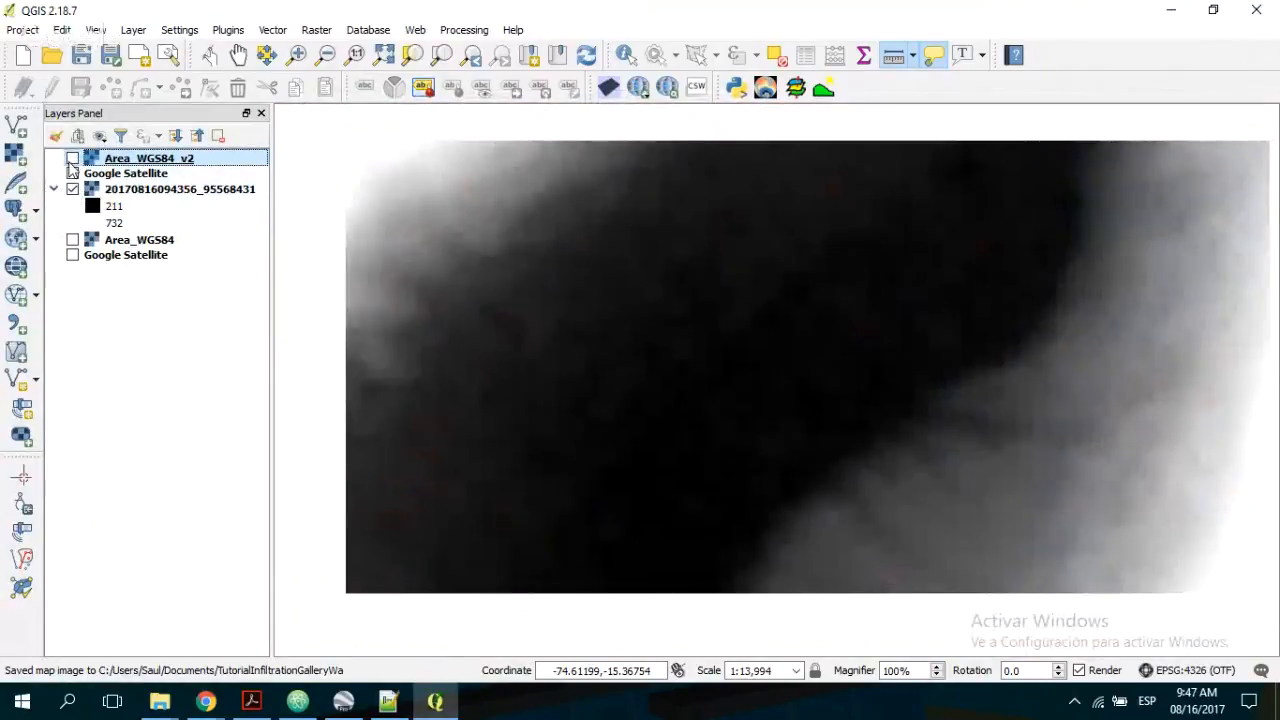
{"action": "left_click", "coordinate": [72, 160]}
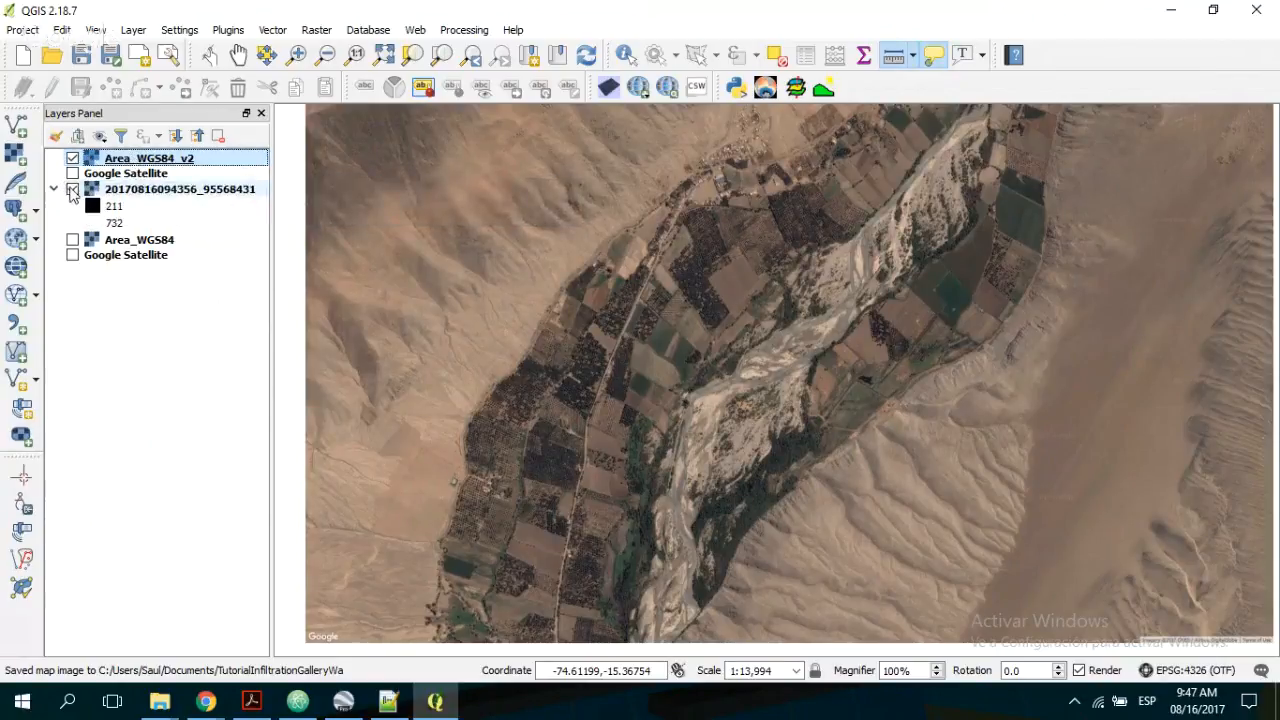
- Hide Area_WGS84_v2 and check the elevation raster's layer reference system, closing the selector without changes
{"action": "left_click", "coordinate": [72, 189]}
{"action": "left_click", "coordinate": [72, 158]}
{"action": "right_click", "coordinate": [97, 190]}
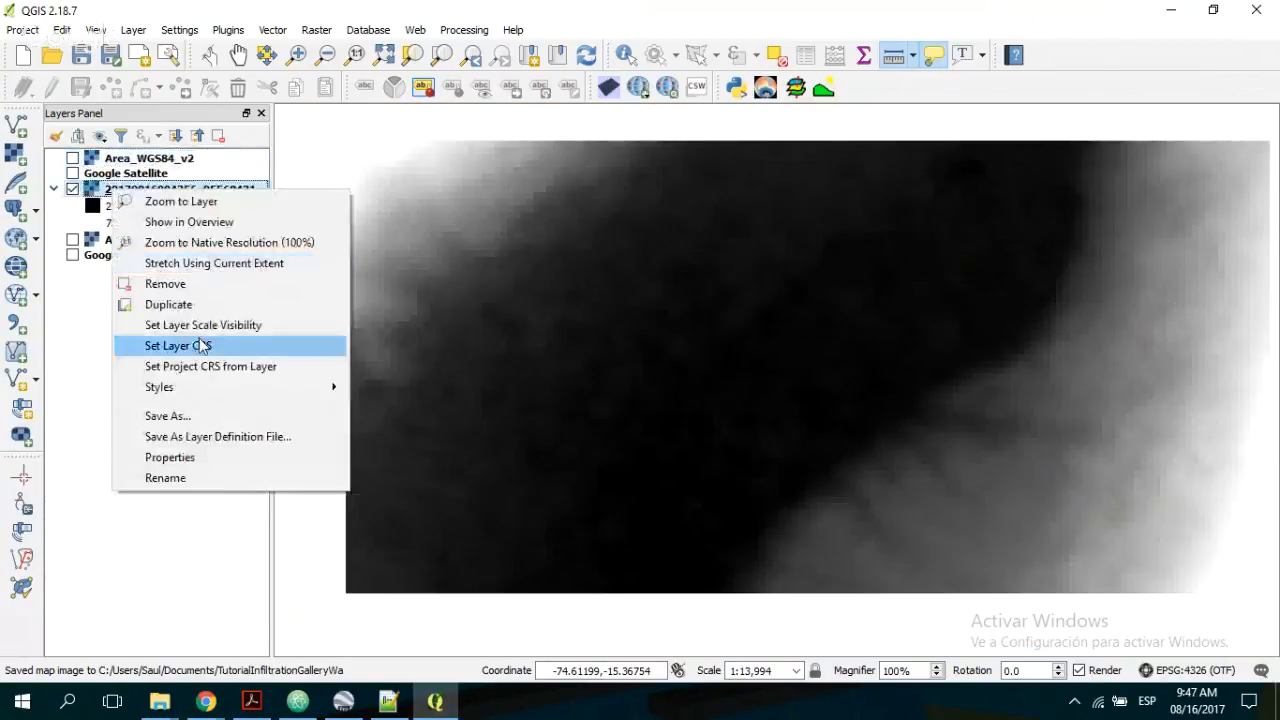
{"action": "left_click", "coordinate": [323, 343]}
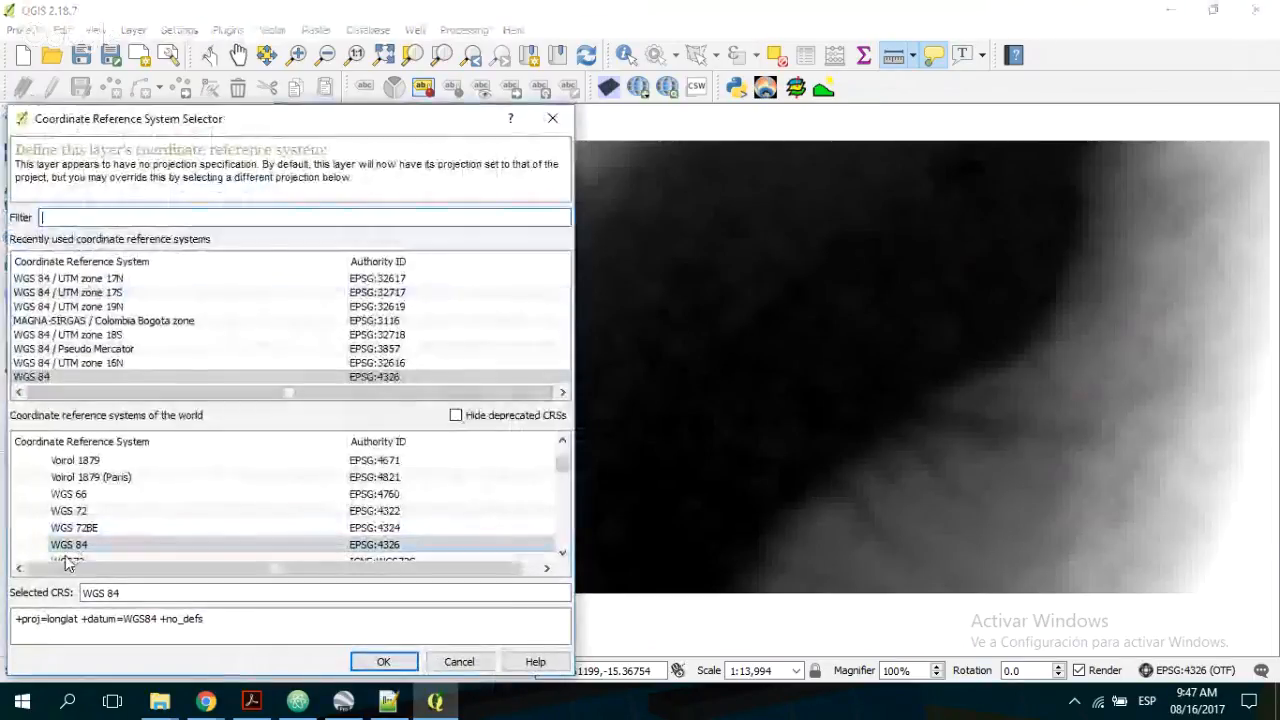
{"action": "left_click", "coordinate": [552, 118]}
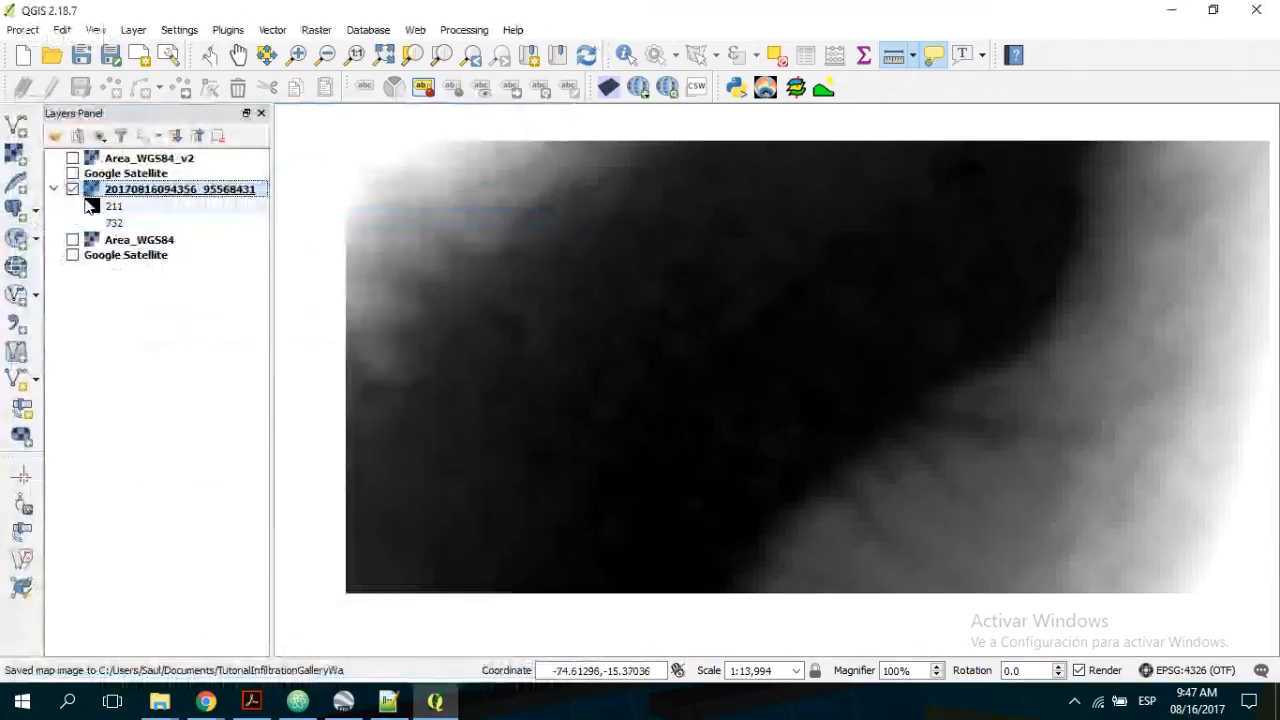
- Switch the elevation raster off and on to examine it on its own
{"action": "left_click", "coordinate": [72, 189]}
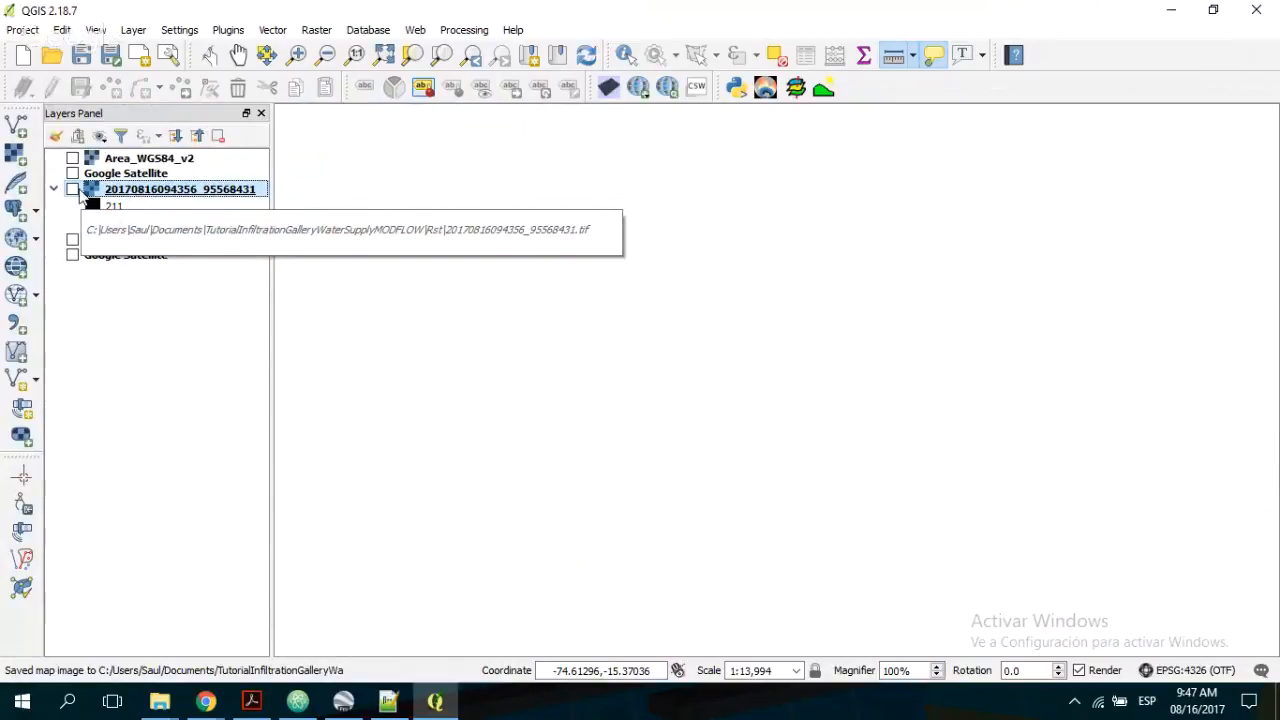
{"action": "left_click", "coordinate": [72, 189]}
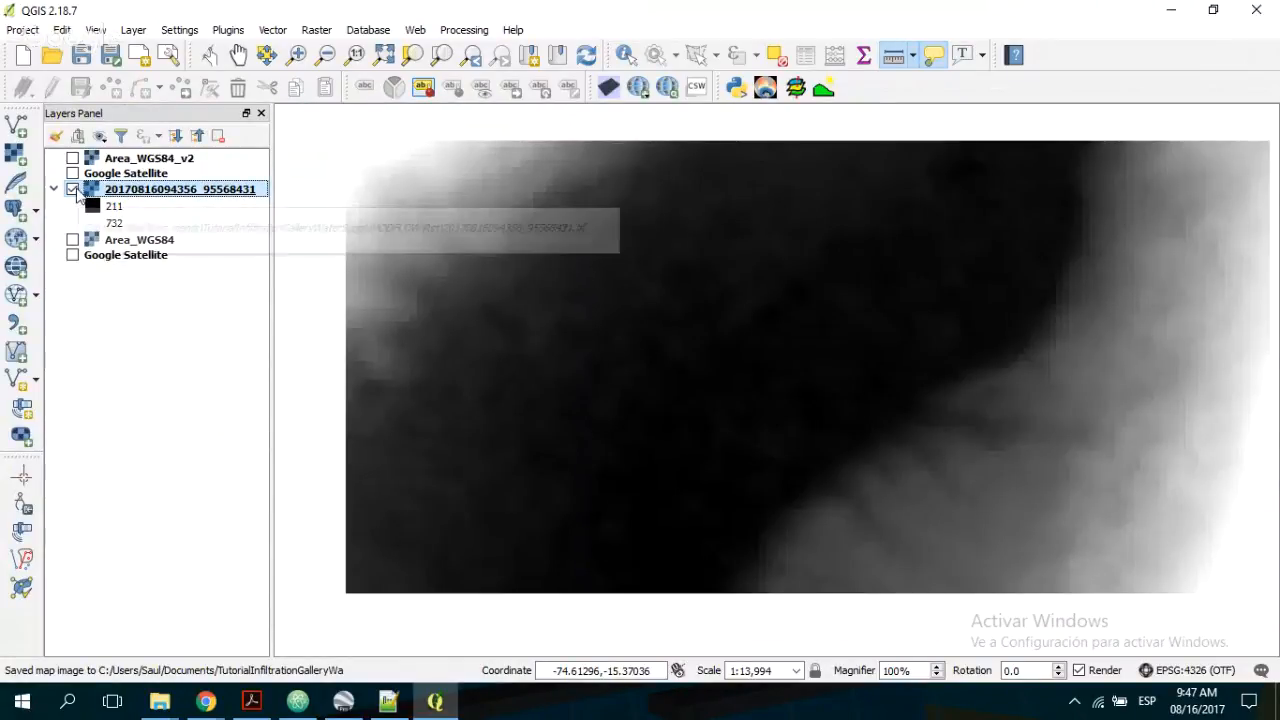
{"action": "left_click", "coordinate": [72, 189]}
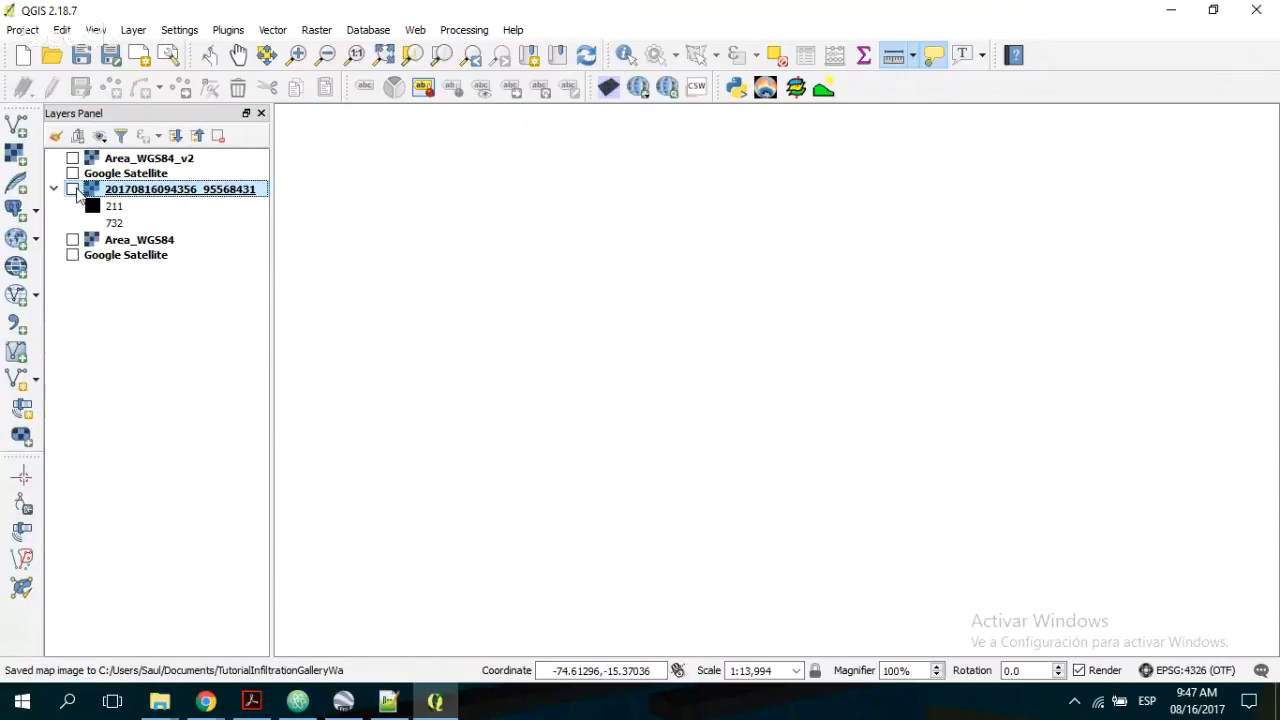
{"action": "left_click", "coordinate": [72, 189]}
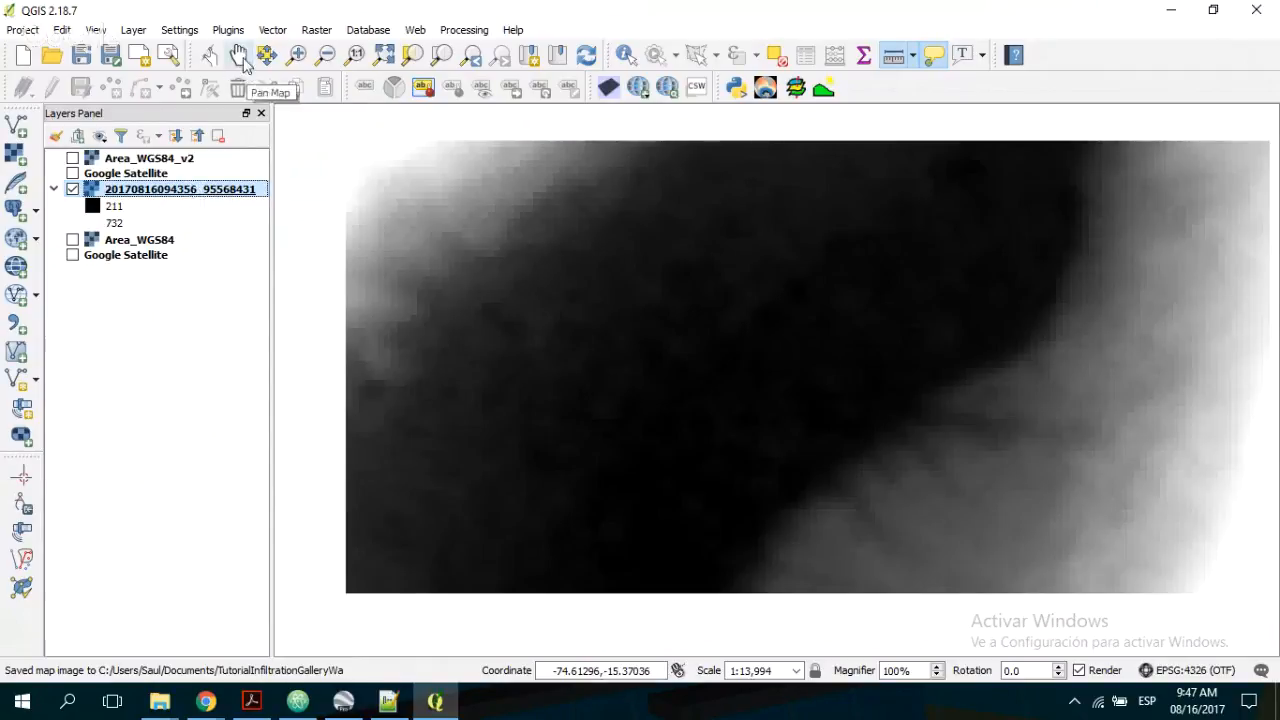
{"action": "left_click", "coordinate": [316, 30]}
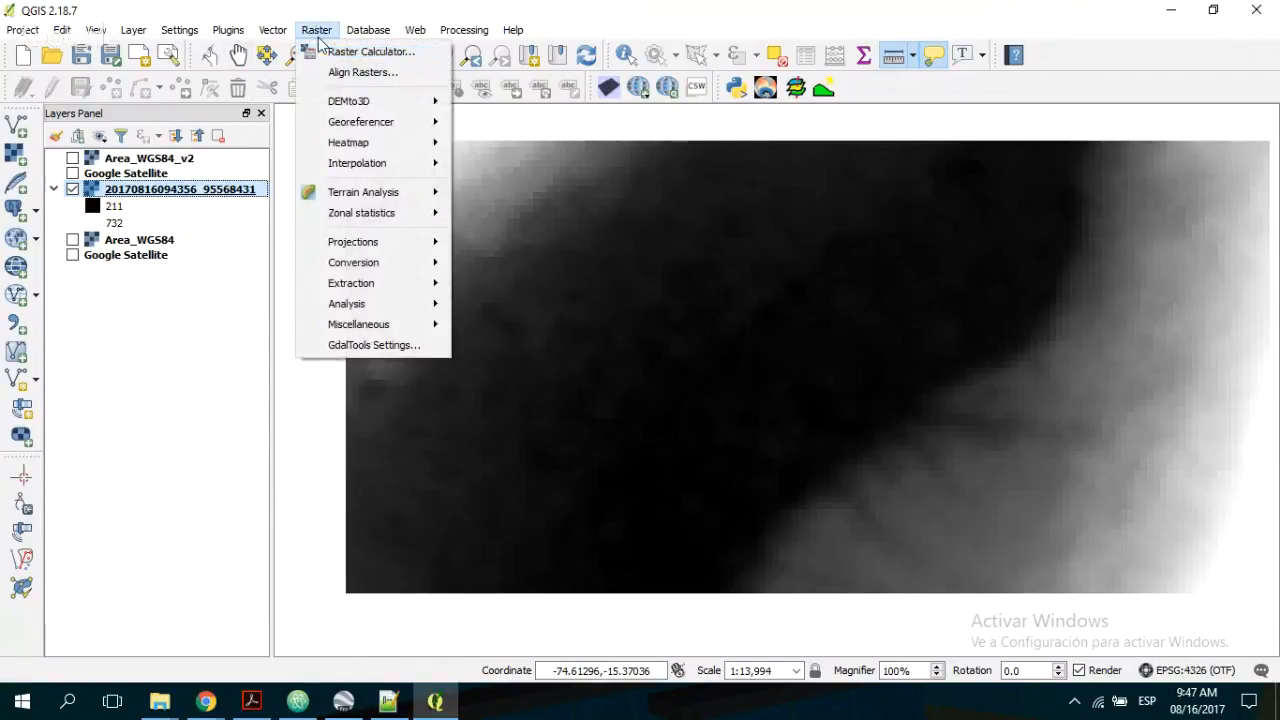
{"action": "mouse_move", "coordinate": [425, 243]}
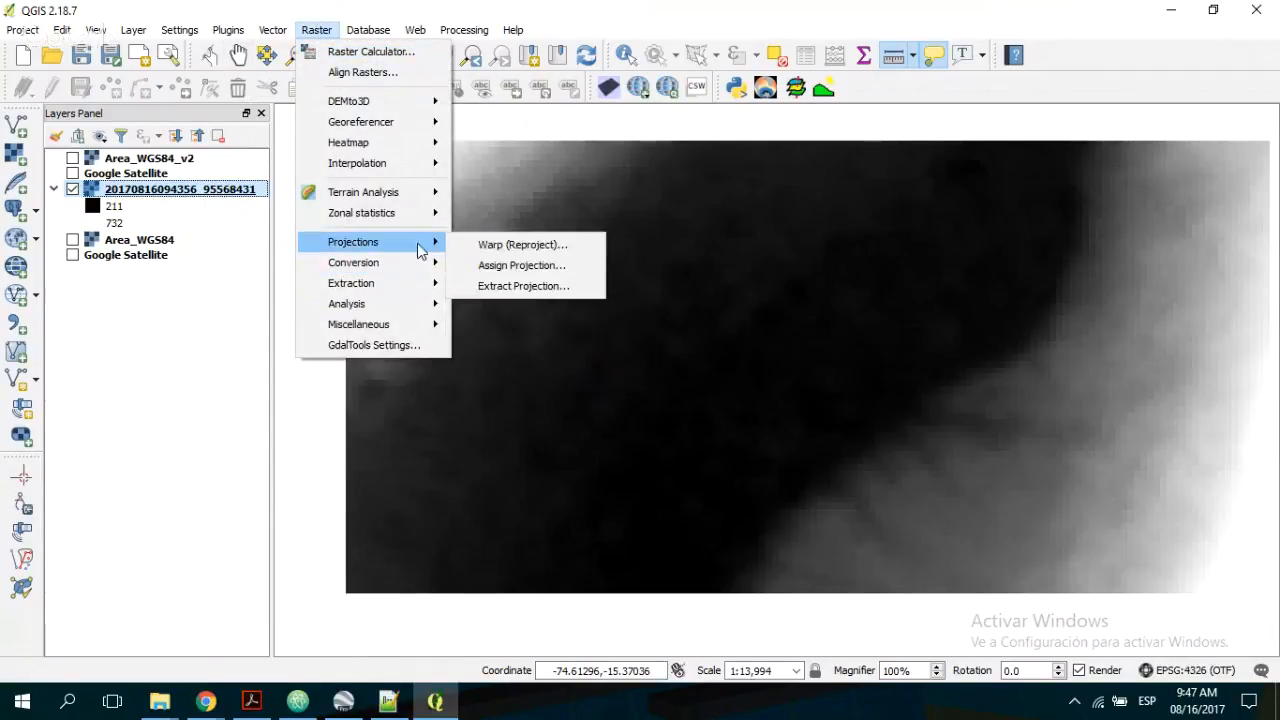
{"action": "left_click", "coordinate": [500, 250]}
{"action": "left_click", "coordinate": [690, 174]}
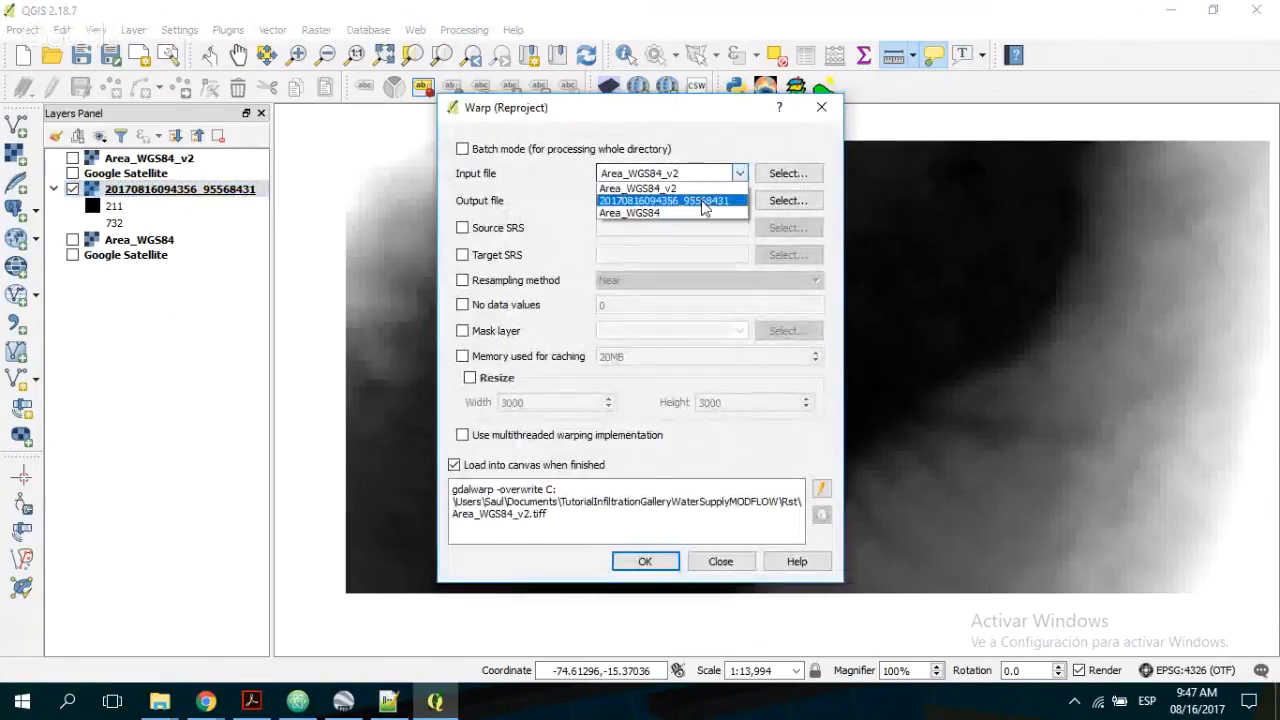
{"action": "left_click", "coordinate": [700, 205]}
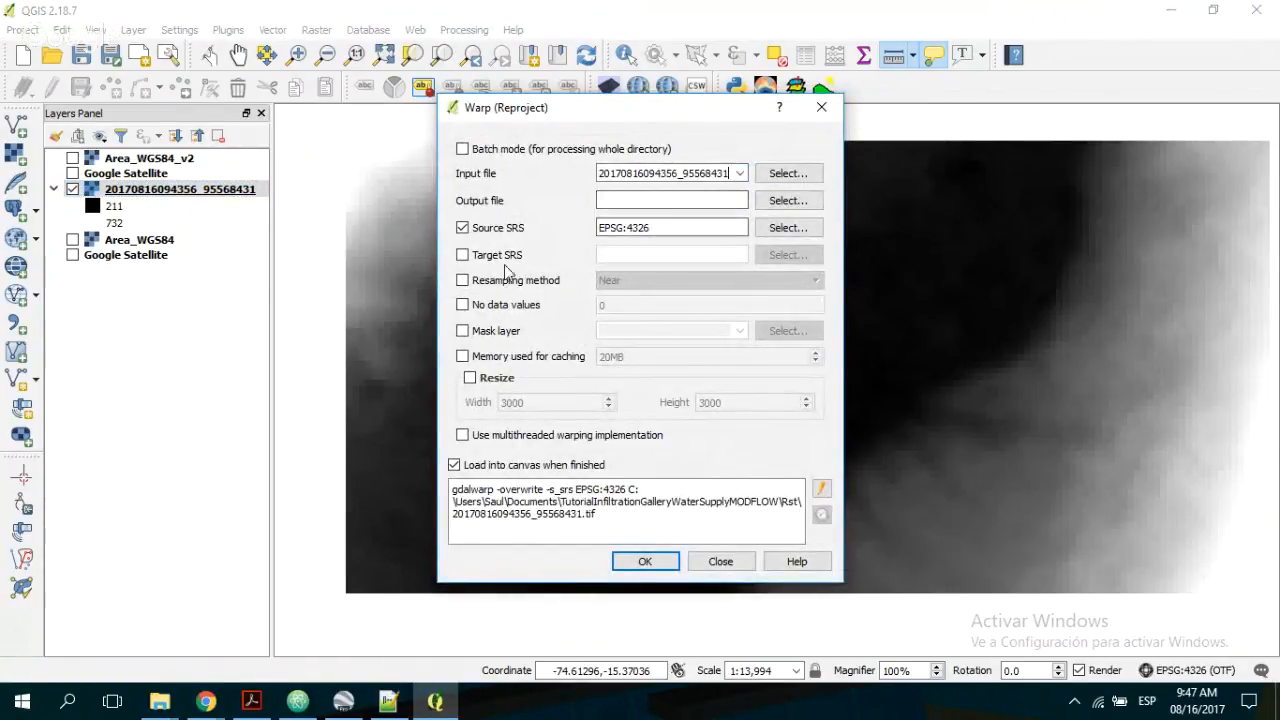
- Set the target SRS of the reprojection to WGS 84 / UTM zone 18S (EPSG:32718)
{"action": "left_click", "coordinate": [790, 255]}
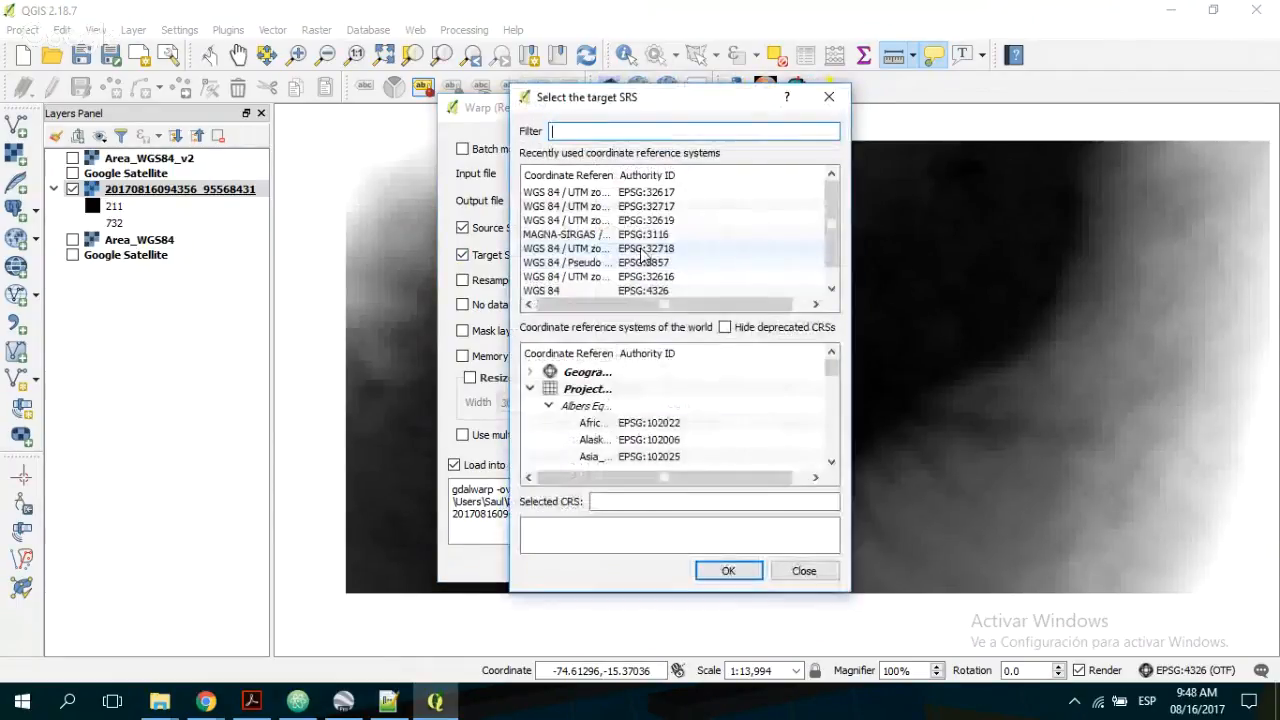
{"action": "left_click", "coordinate": [641, 250]}
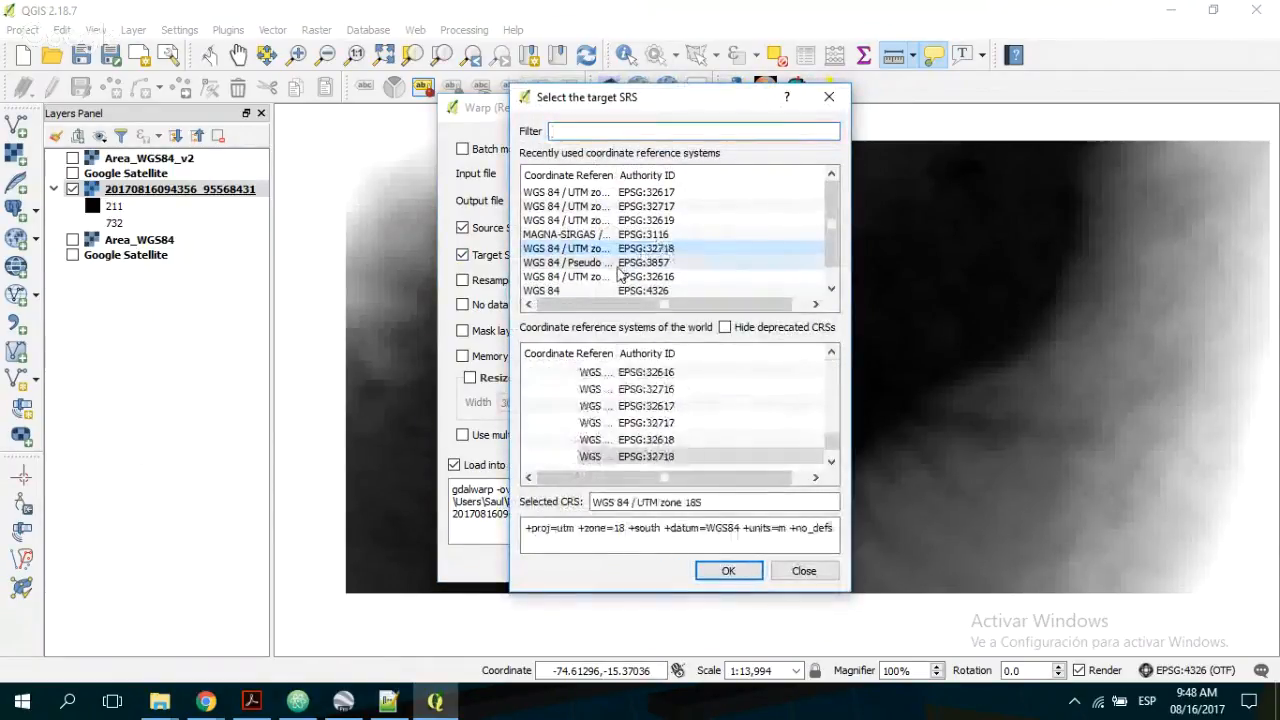
{"action": "left_click", "coordinate": [585, 131]}
{"action": "type", "text": "32718"}
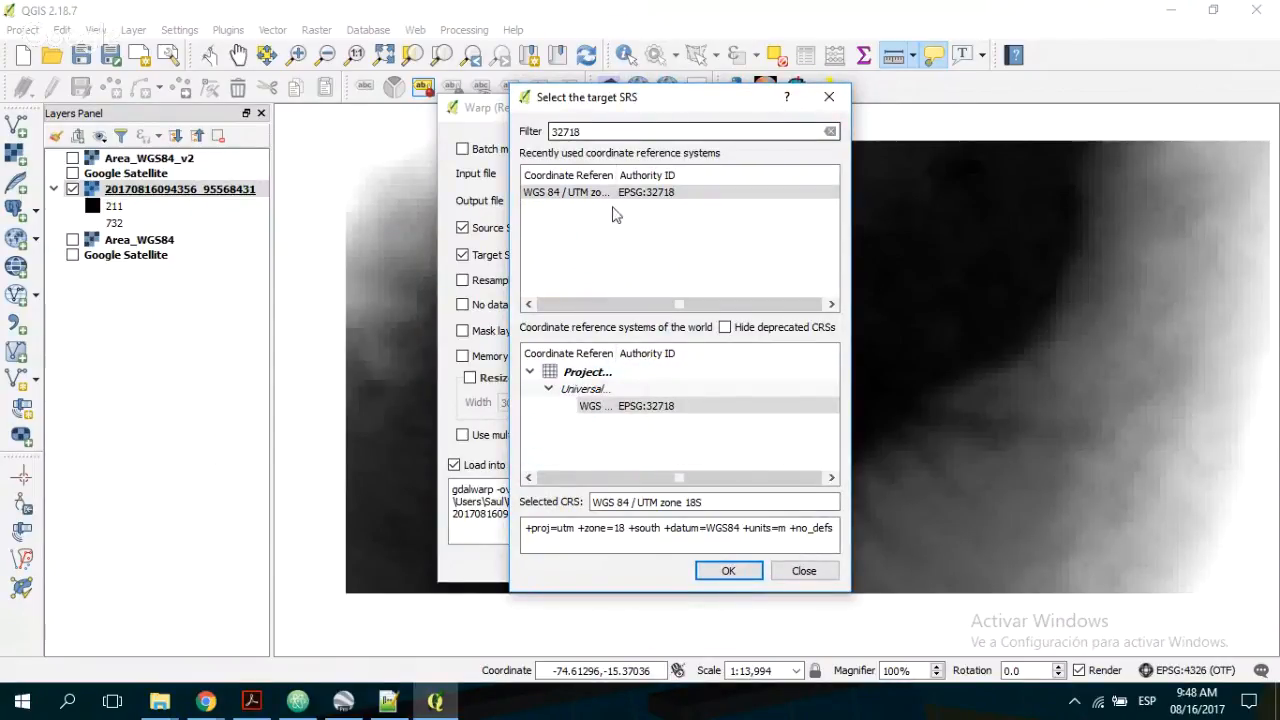
{"action": "left_click_drag", "start_coordinate": [853, 224], "coordinate": [1126, 203]}
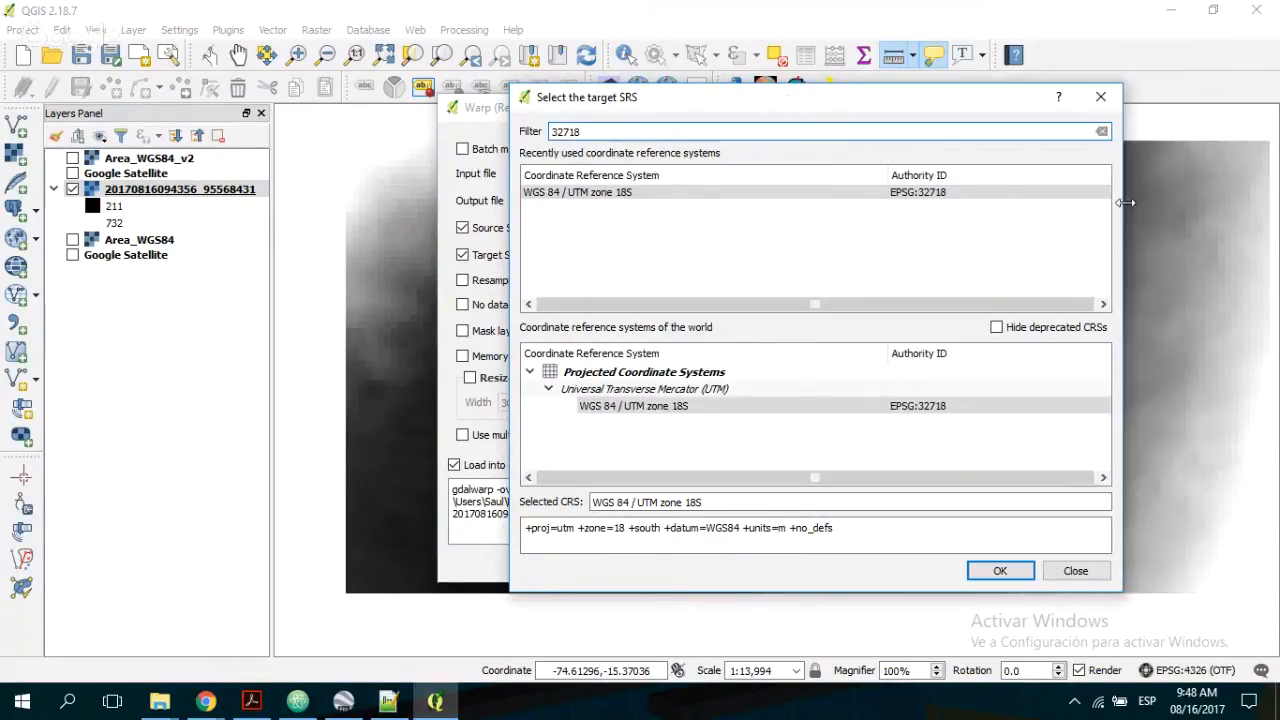
{"action": "left_click", "coordinate": [998, 570]}
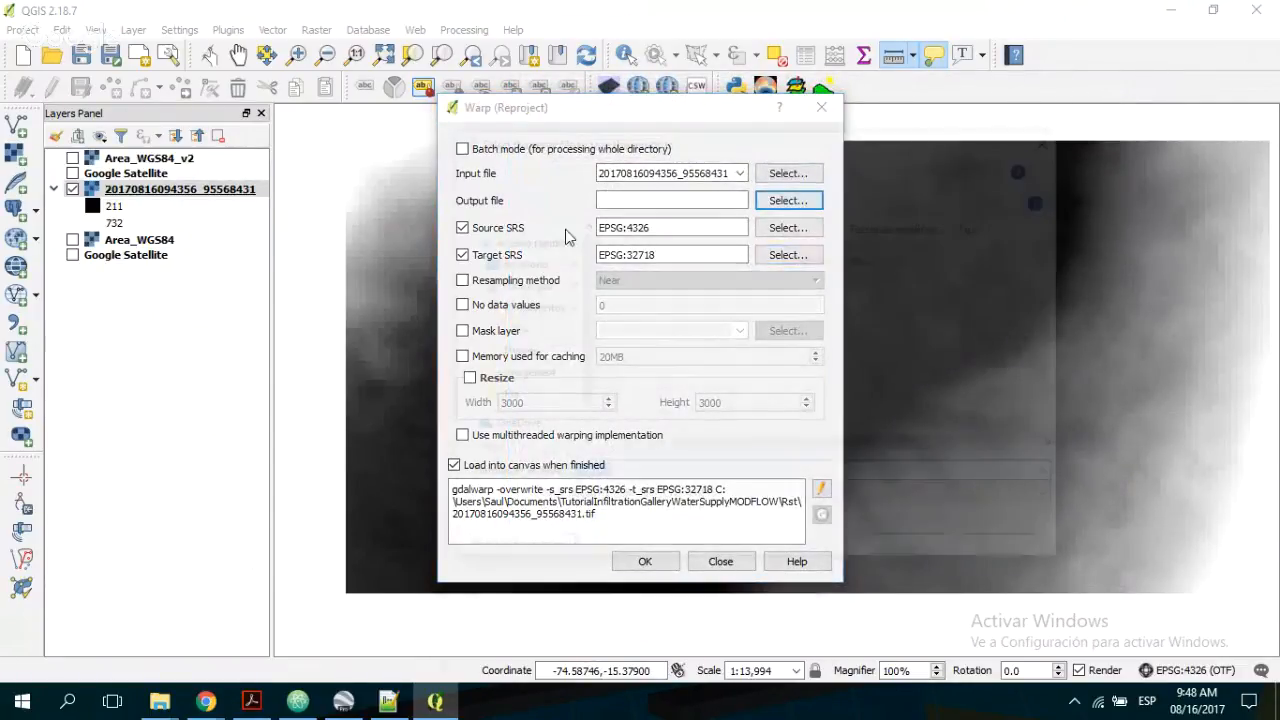
{"action": "left_click", "coordinate": [788, 200]}
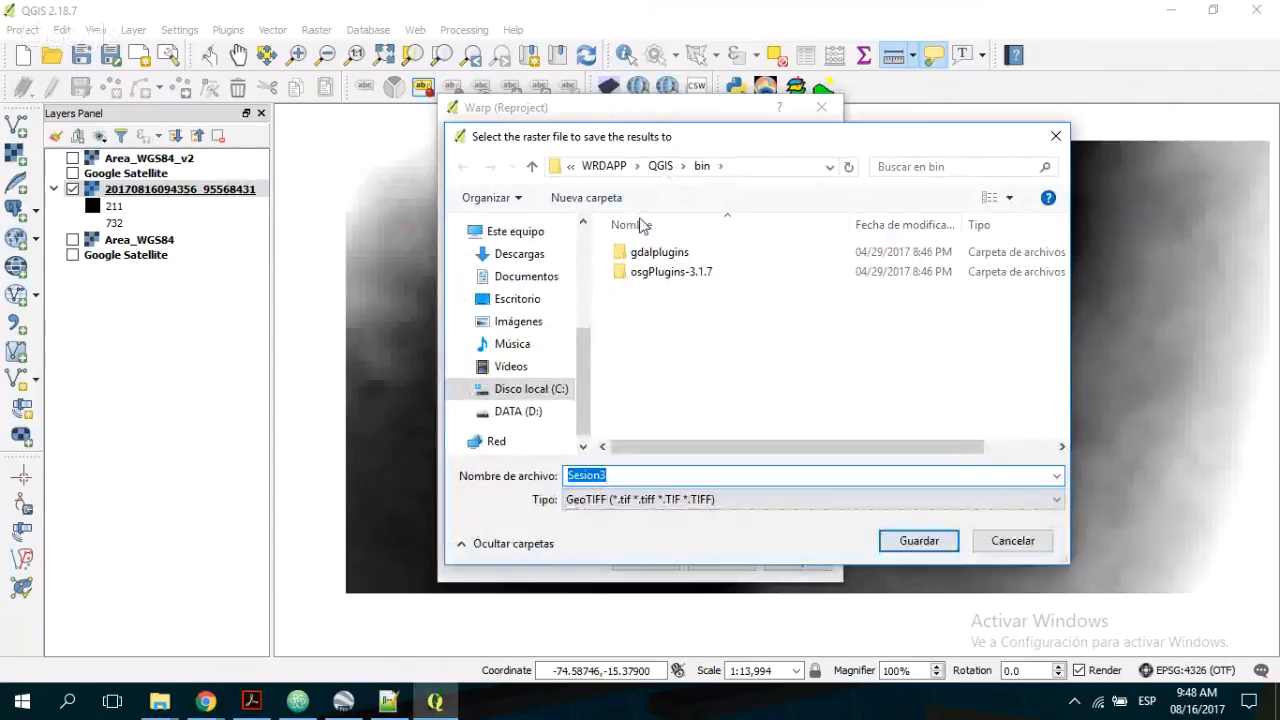
{"action": "left_click", "coordinate": [660, 166]}
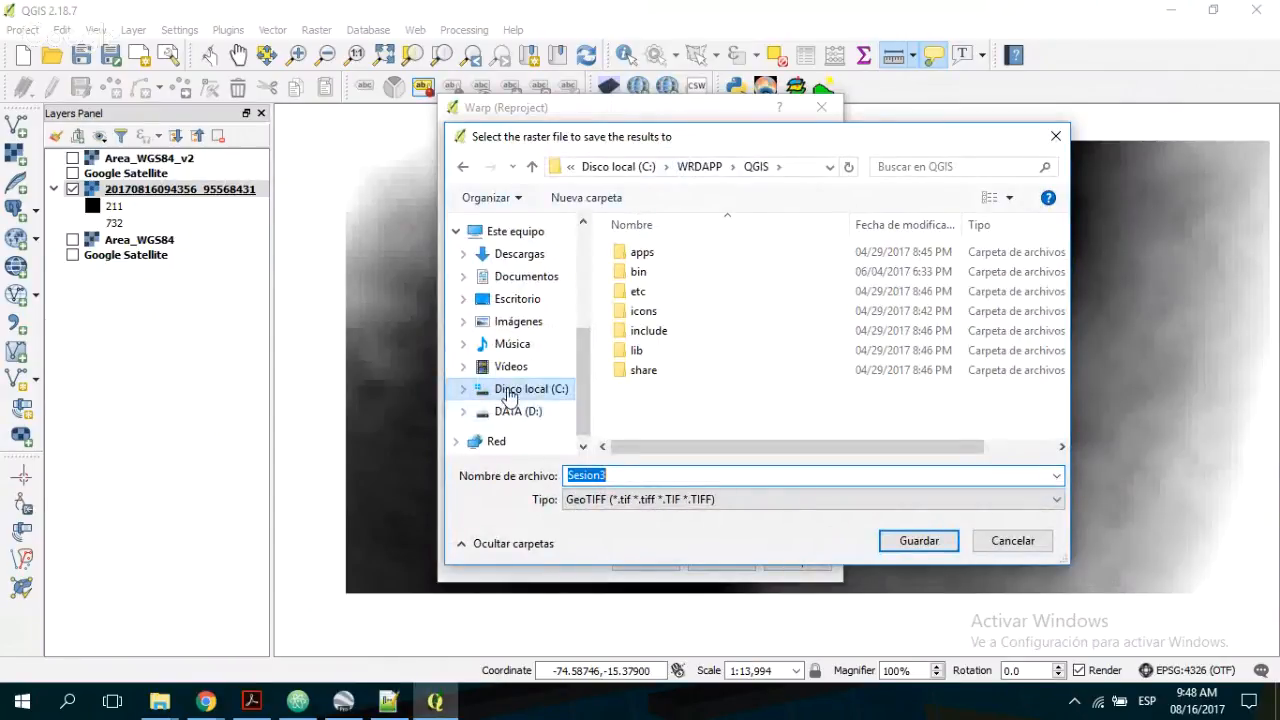
{"action": "left_click", "coordinate": [510, 393]}
{"action": "left_click", "coordinate": [526, 276]}
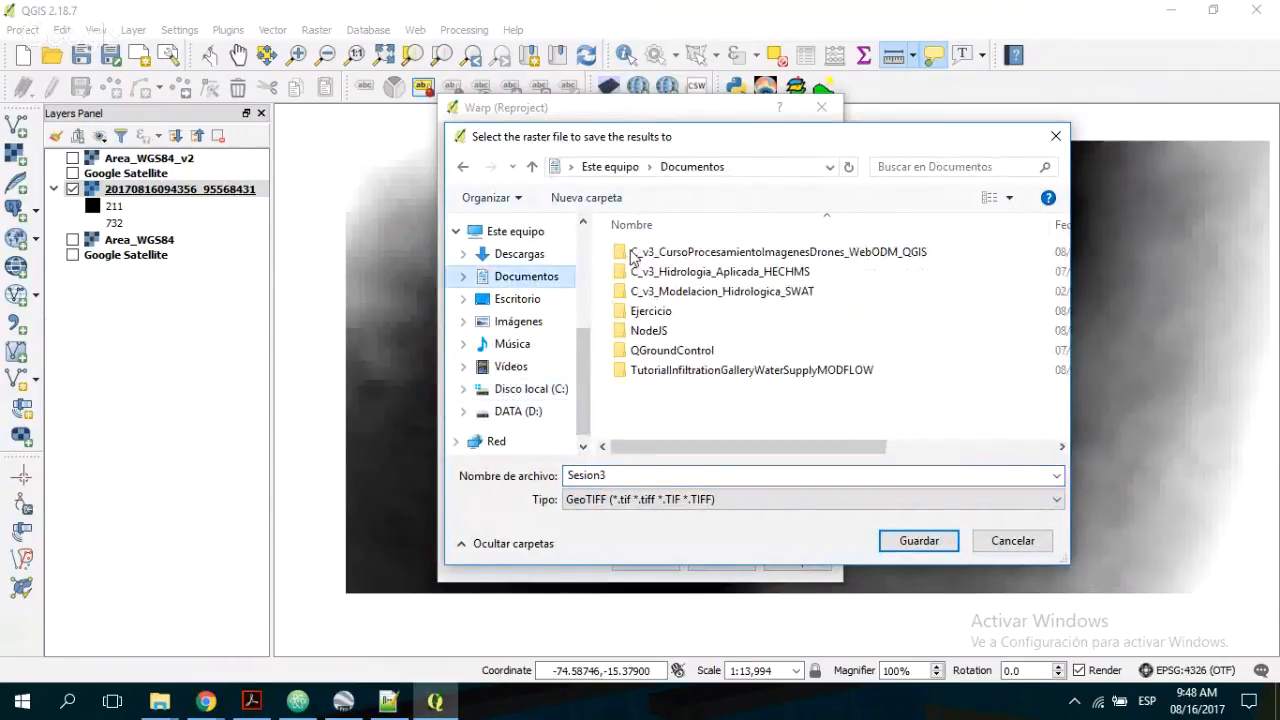
{"action": "double_click", "coordinate": [690, 370]}
{"action": "double_click", "coordinate": [634, 250]}
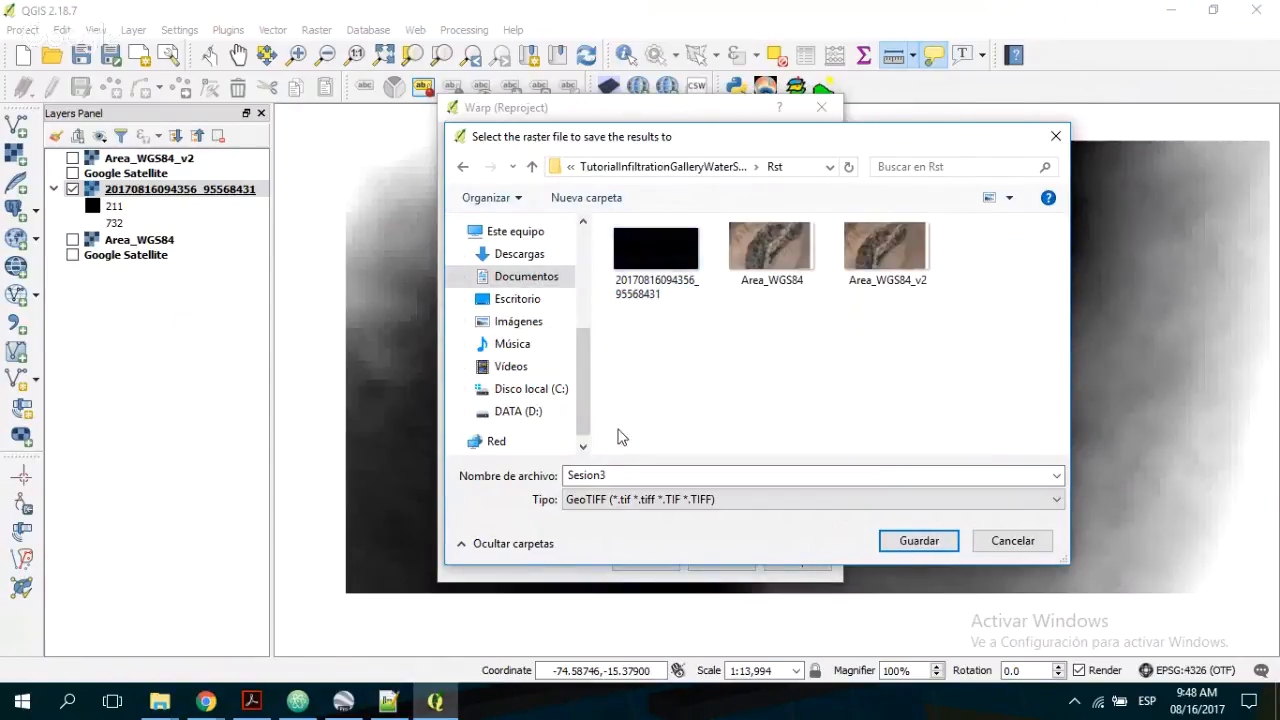
{"action": "left_click", "coordinate": [711, 476]}
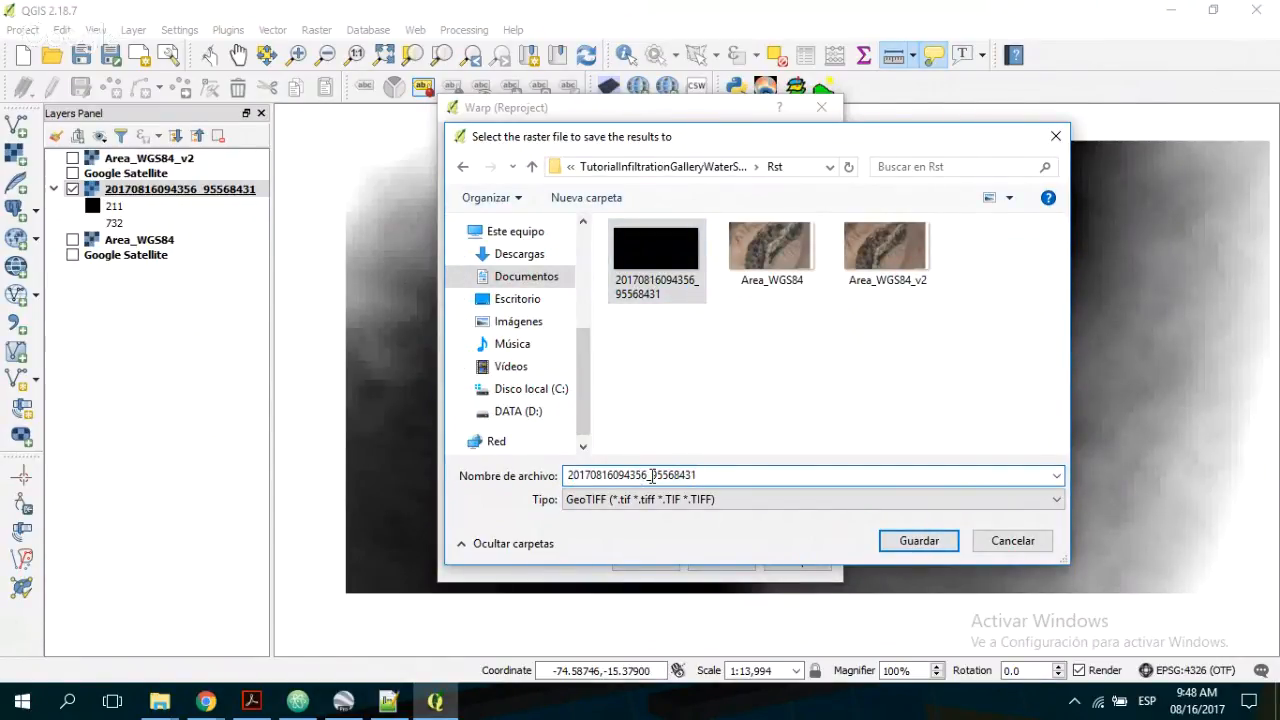
{"action": "left_click_drag", "start_coordinate": [651, 476], "coordinate": [808, 474]}
{"action": "type", "text": "WGS18S"}
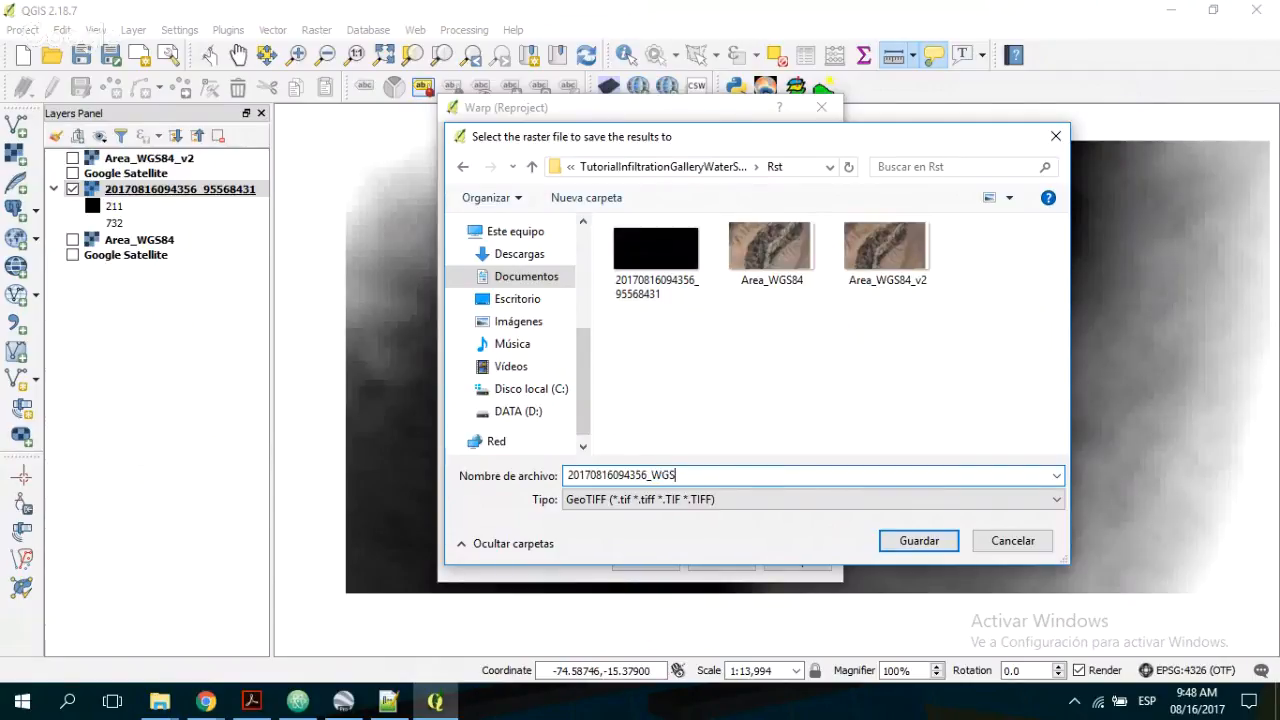
{"action": "left_click", "coordinate": [918, 540]}
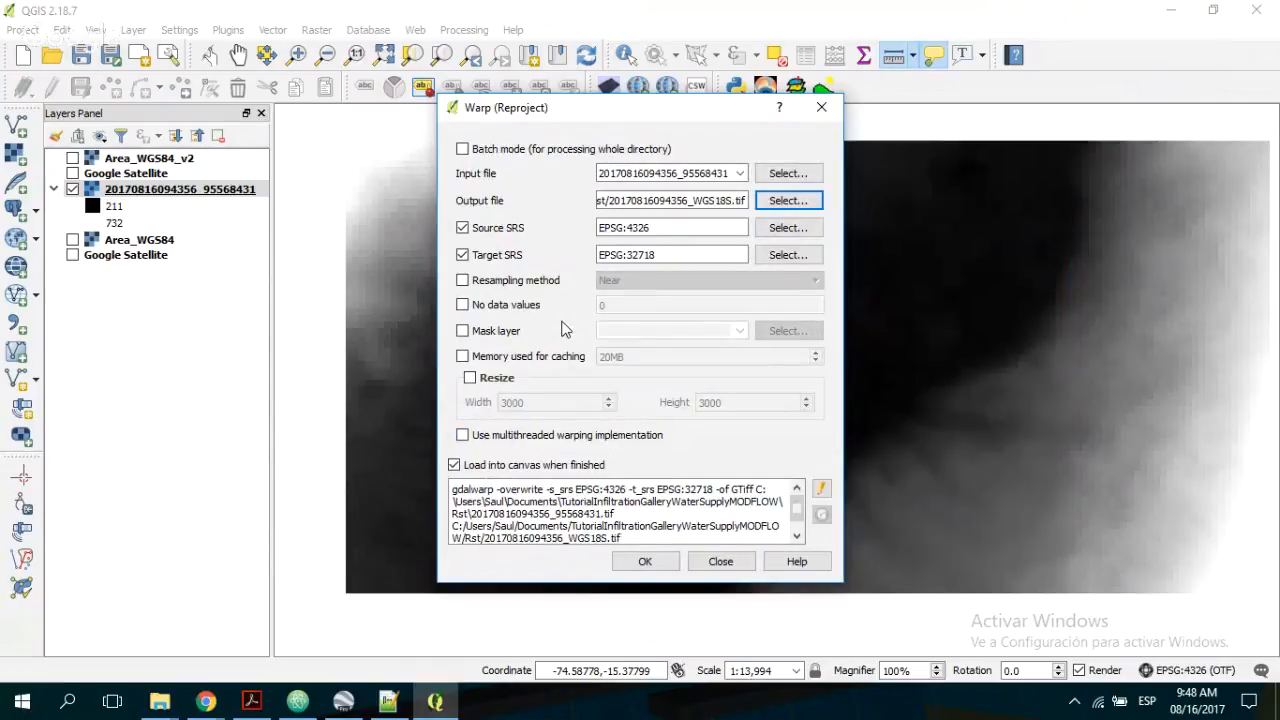
- Run the reprojection, dismiss the completion messages and close the Warp dialog
{"action": "left_click", "coordinate": [650, 561]}
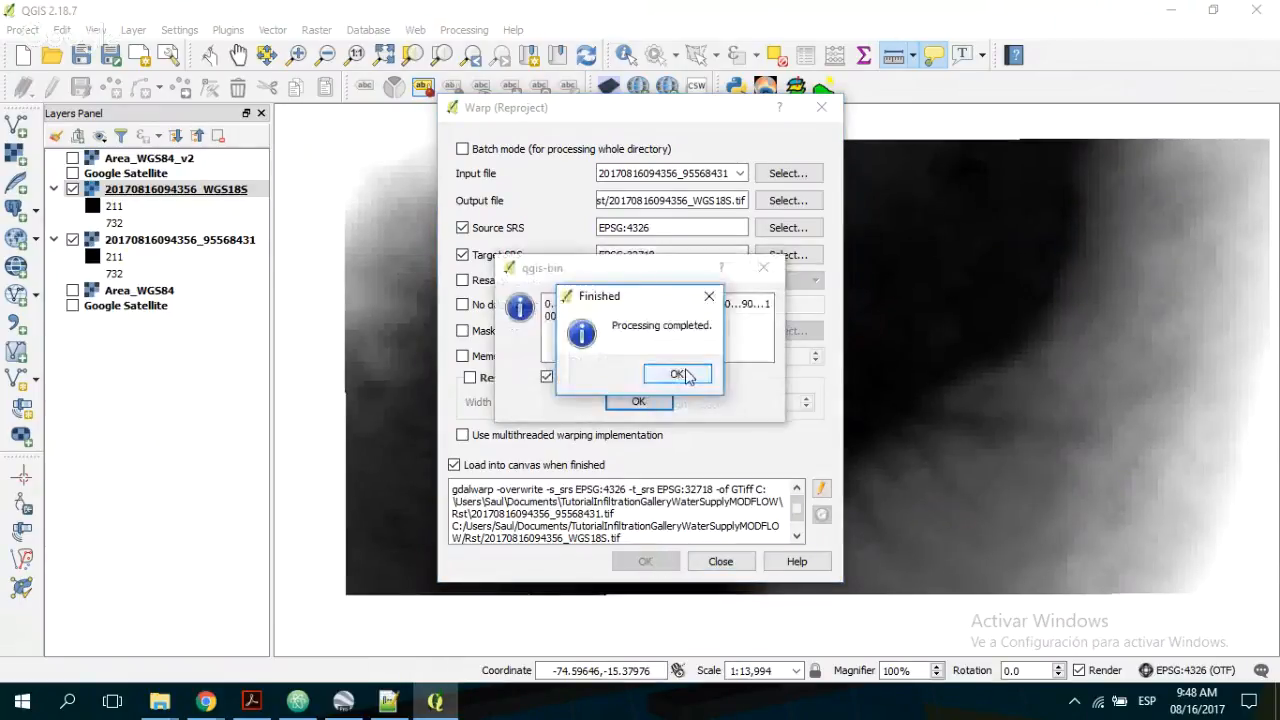
{"action": "left_click", "coordinate": [678, 374]}
{"action": "left_click", "coordinate": [638, 401]}
{"action": "left_click", "coordinate": [821, 106]}
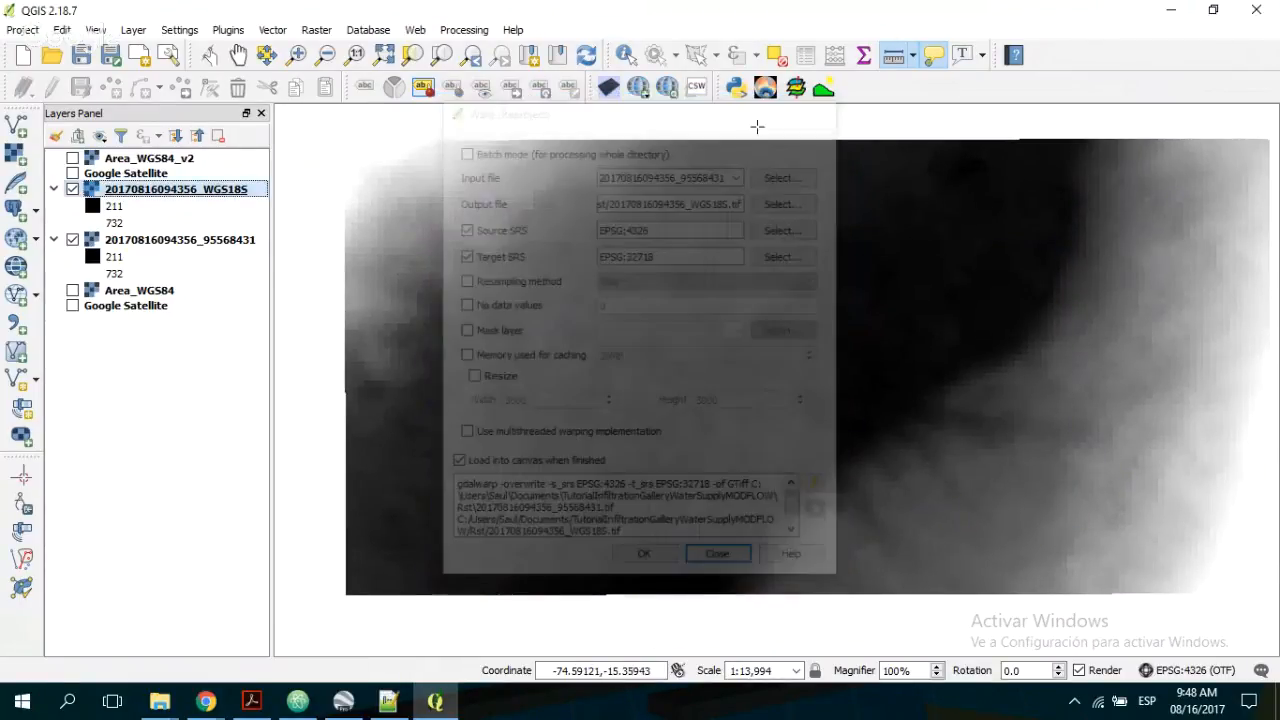
- Set the project reference system to WGS 84 / UTM zone 18S (EPSG:32718) and show the upper Google Satellite layer over the elevation rasters
{"action": "left_click", "coordinate": [1180, 669]}
{"action": "left_click", "coordinate": [348, 295]}
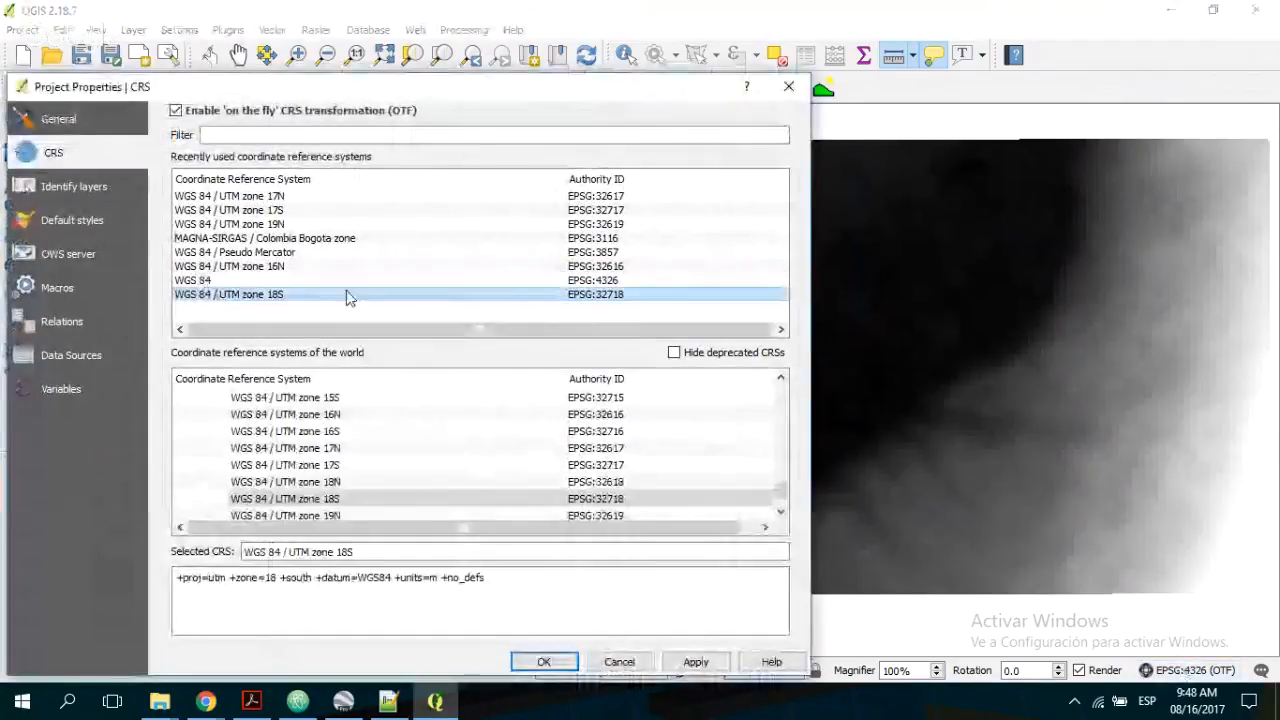
{"action": "left_click", "coordinate": [270, 133]}
{"action": "type", "text": "3"}
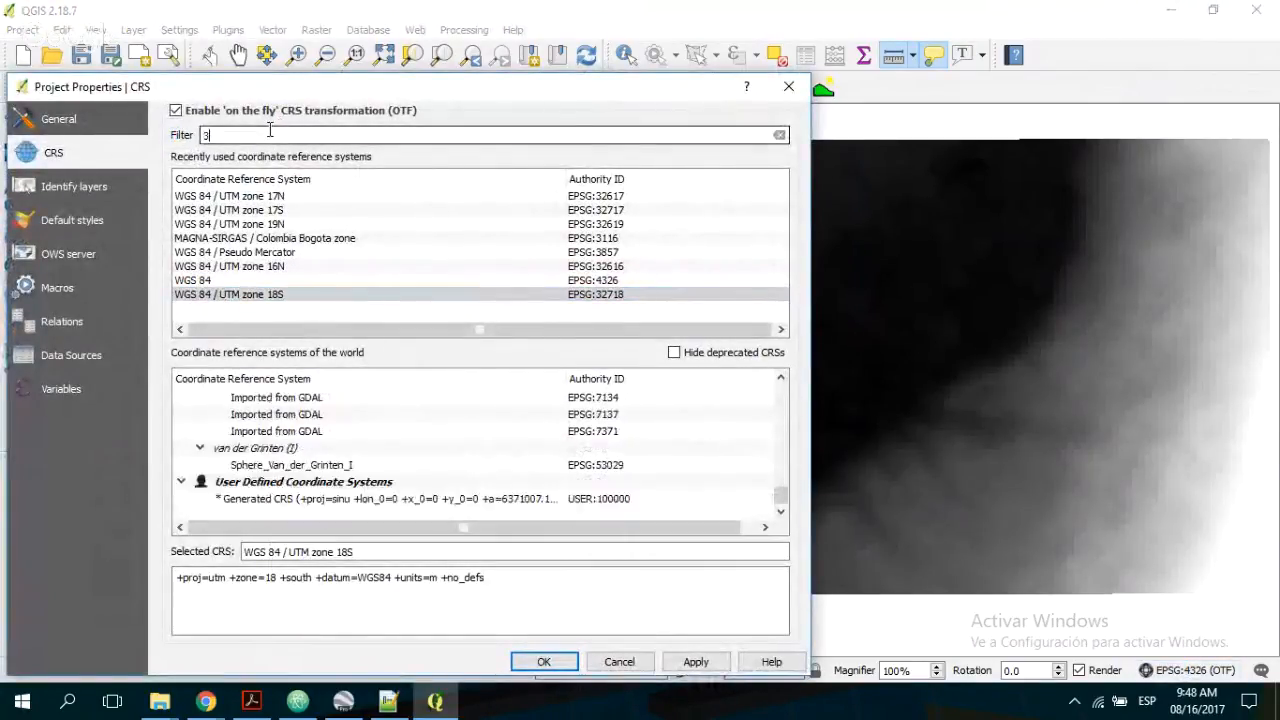
{"action": "type", "text": "2718"}
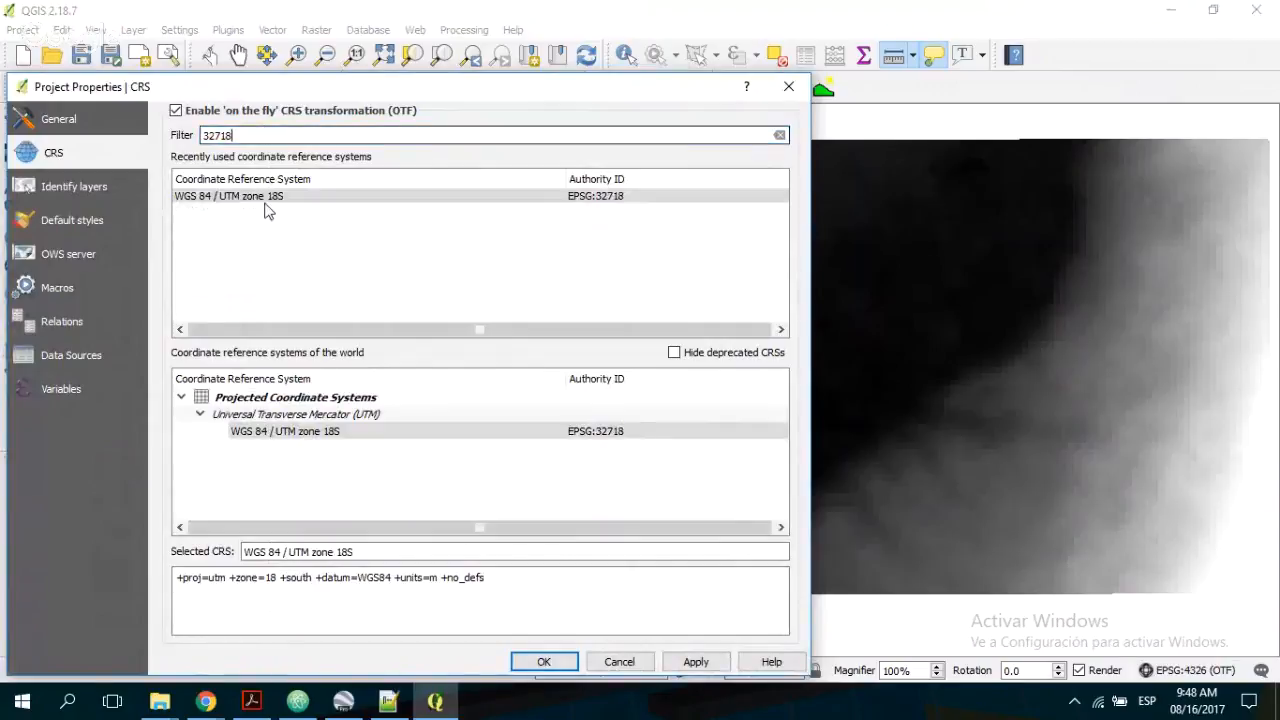
{"action": "left_click", "coordinate": [268, 208]}
{"action": "left_click", "coordinate": [698, 666]}
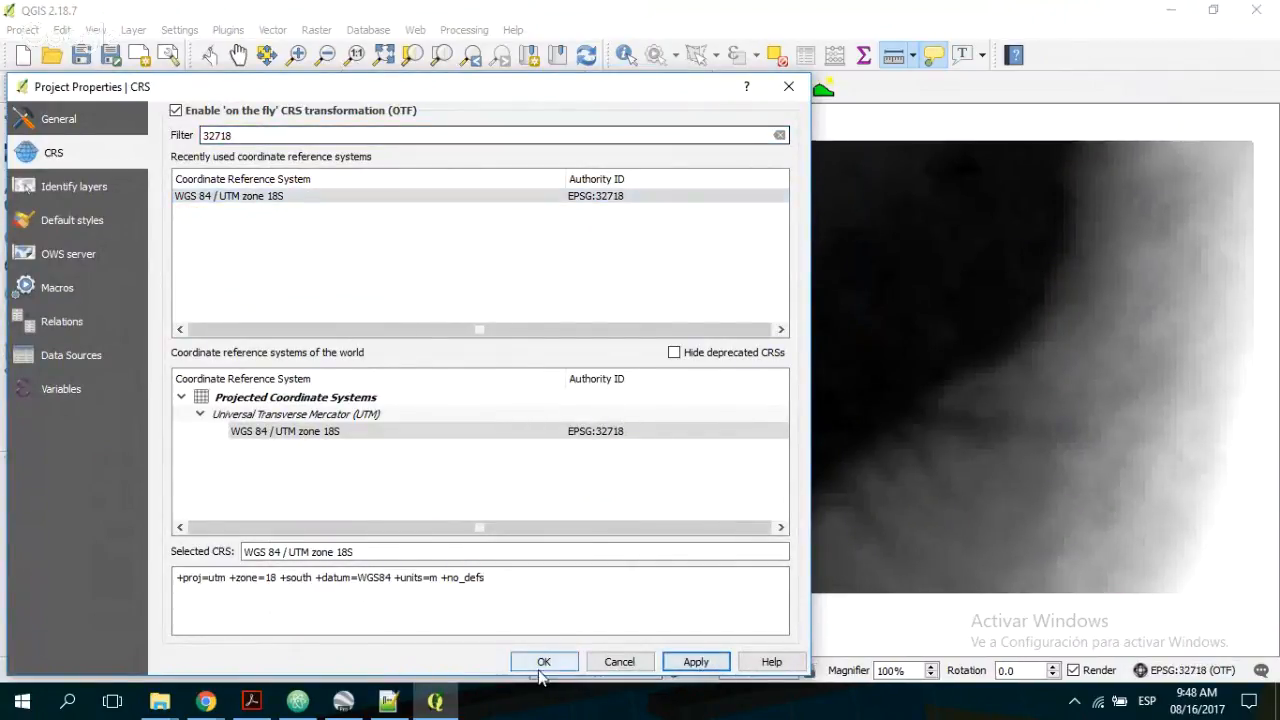
{"action": "left_click", "coordinate": [543, 662]}
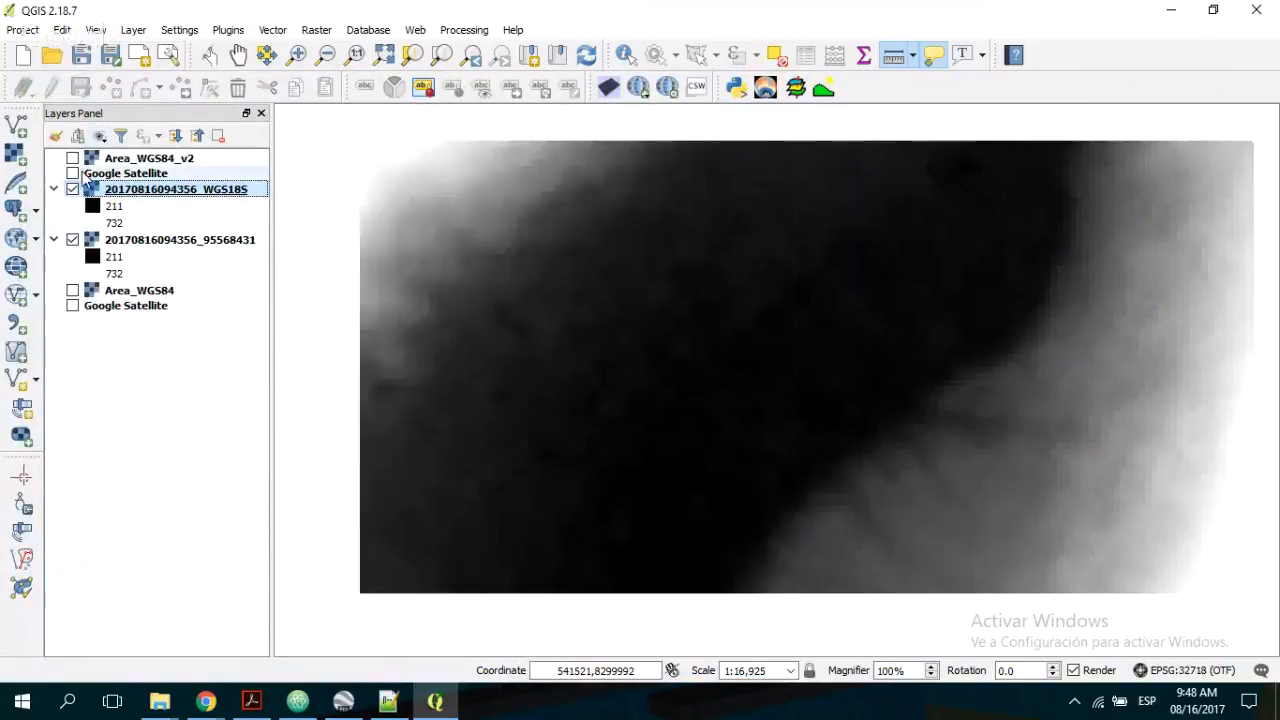
{"action": "left_click", "coordinate": [73, 174]}
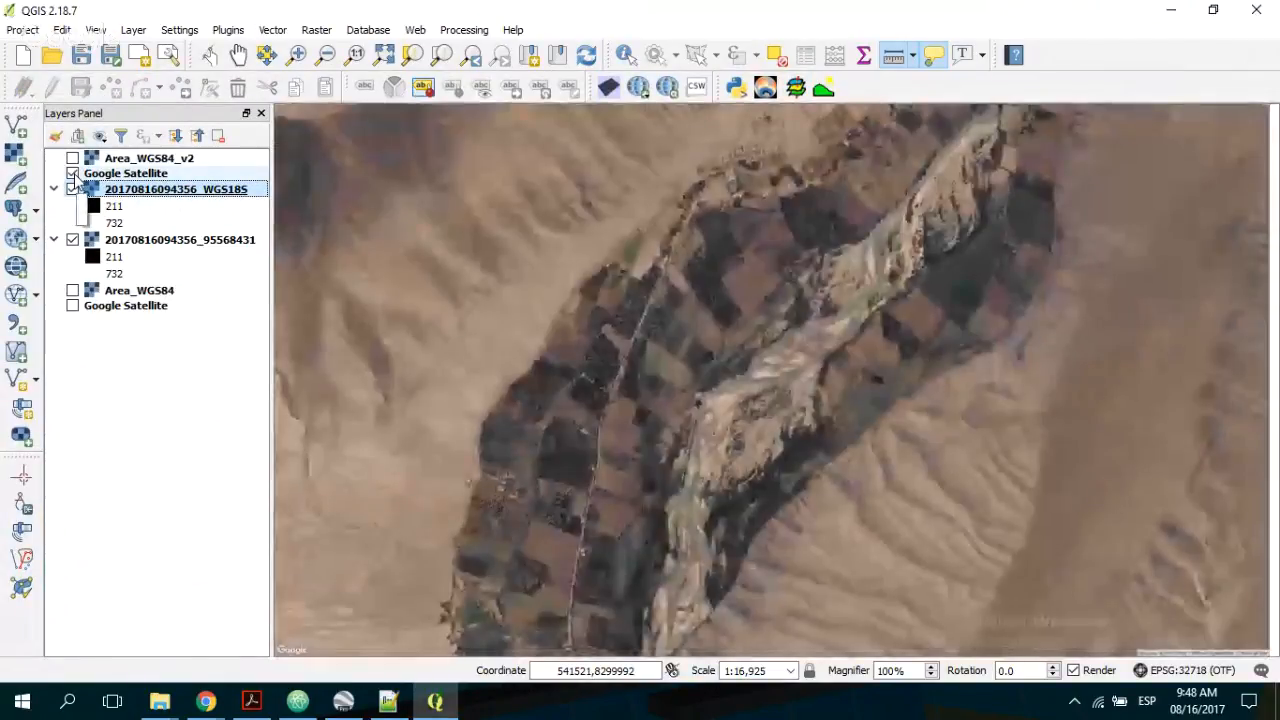
{"action": "left_click", "coordinate": [22, 29]}
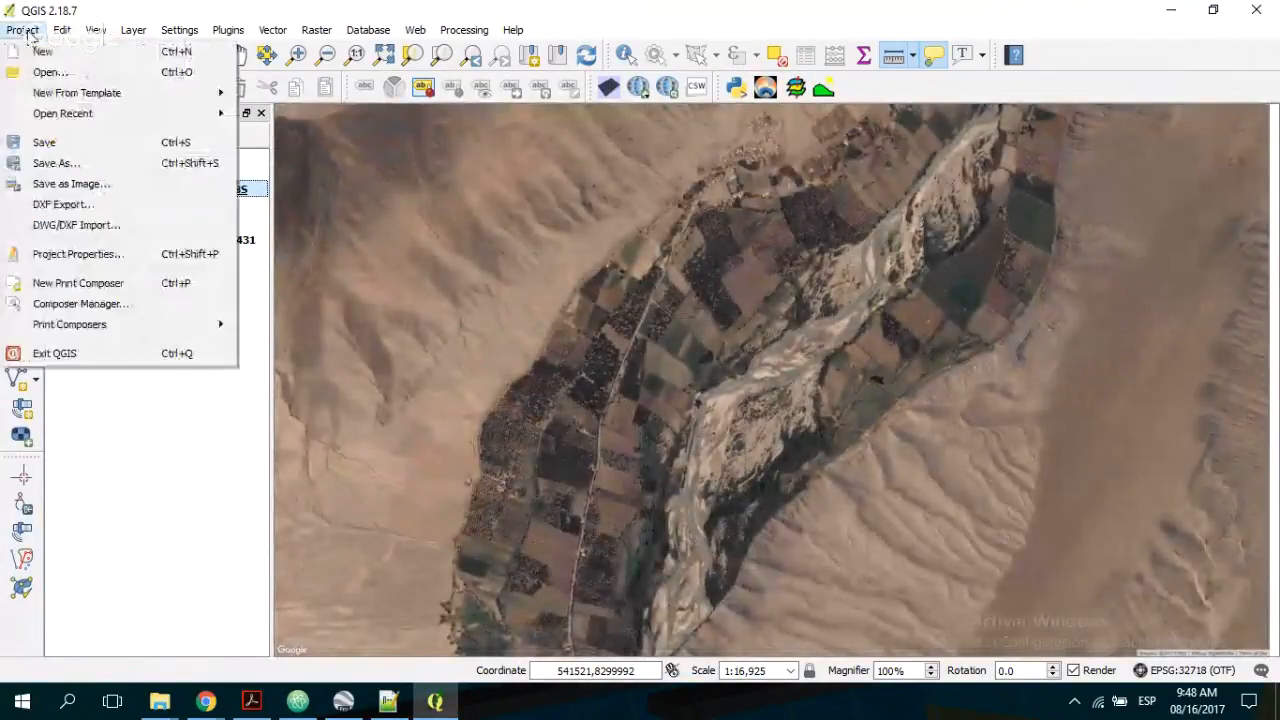
{"action": "left_click", "coordinate": [70, 142]}
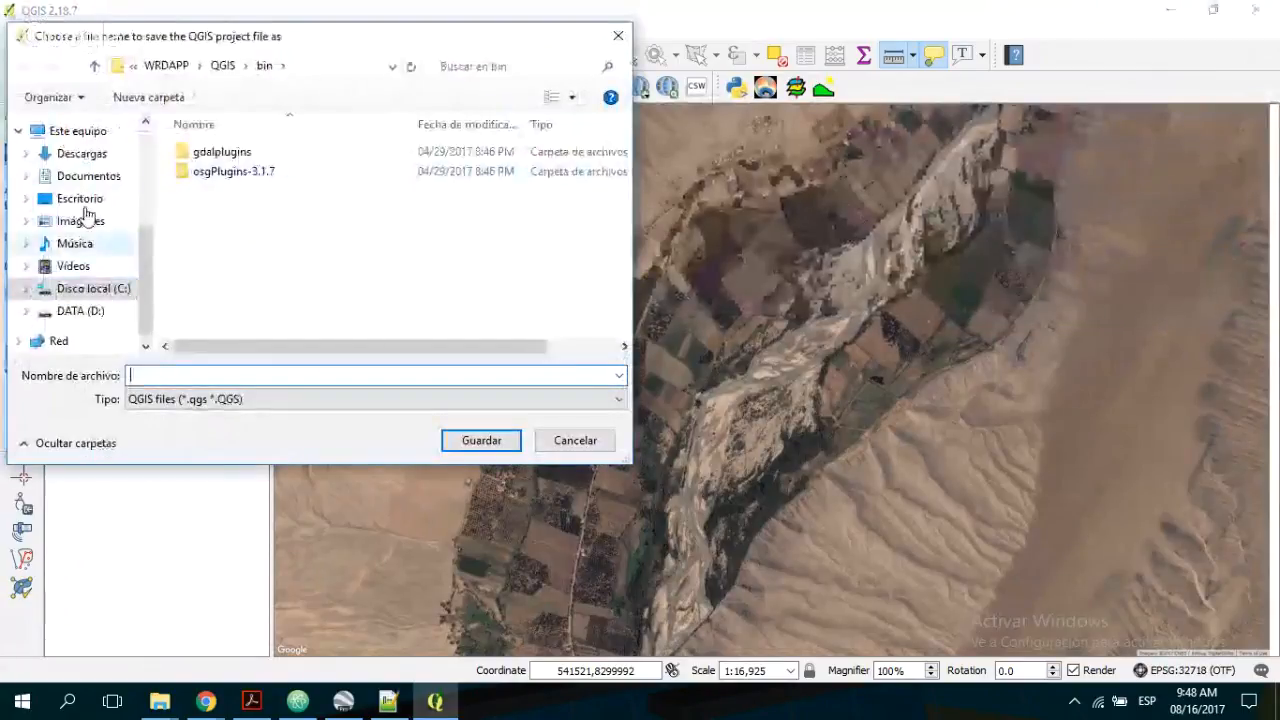
{"action": "left_click", "coordinate": [88, 176]}
{"action": "double_click", "coordinate": [232, 267]}
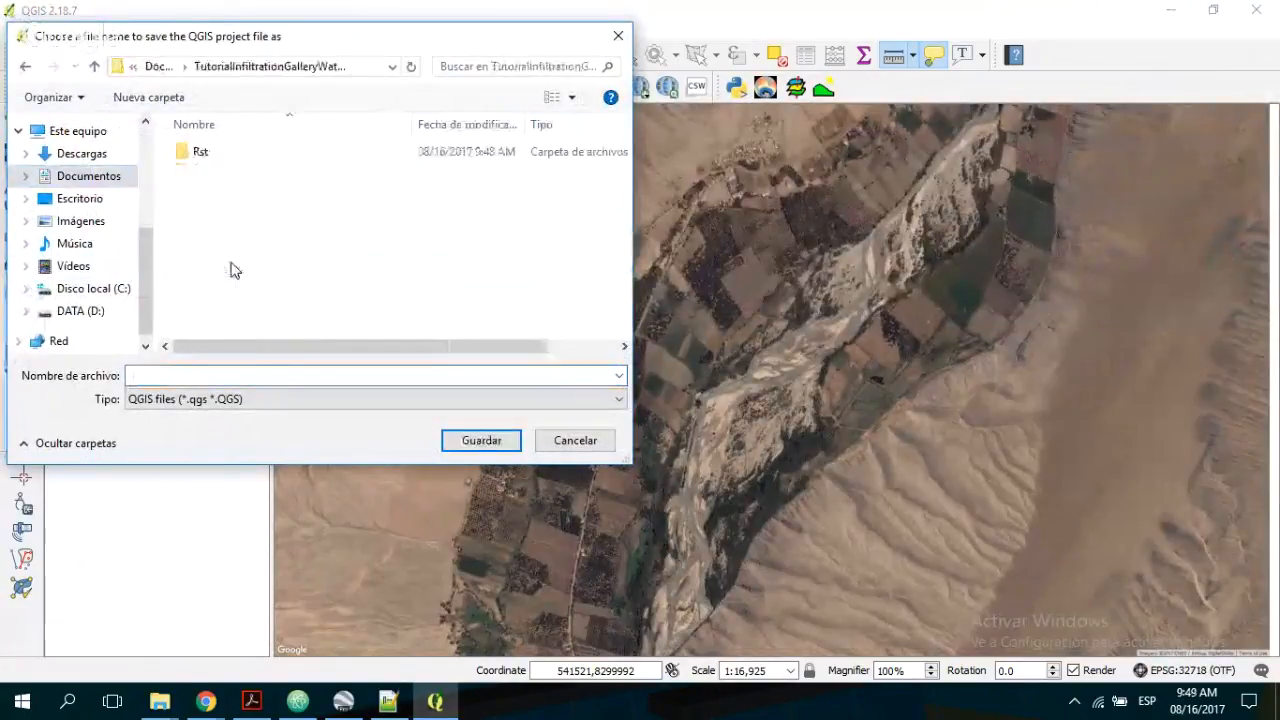
{"action": "double_click", "coordinate": [211, 158]}
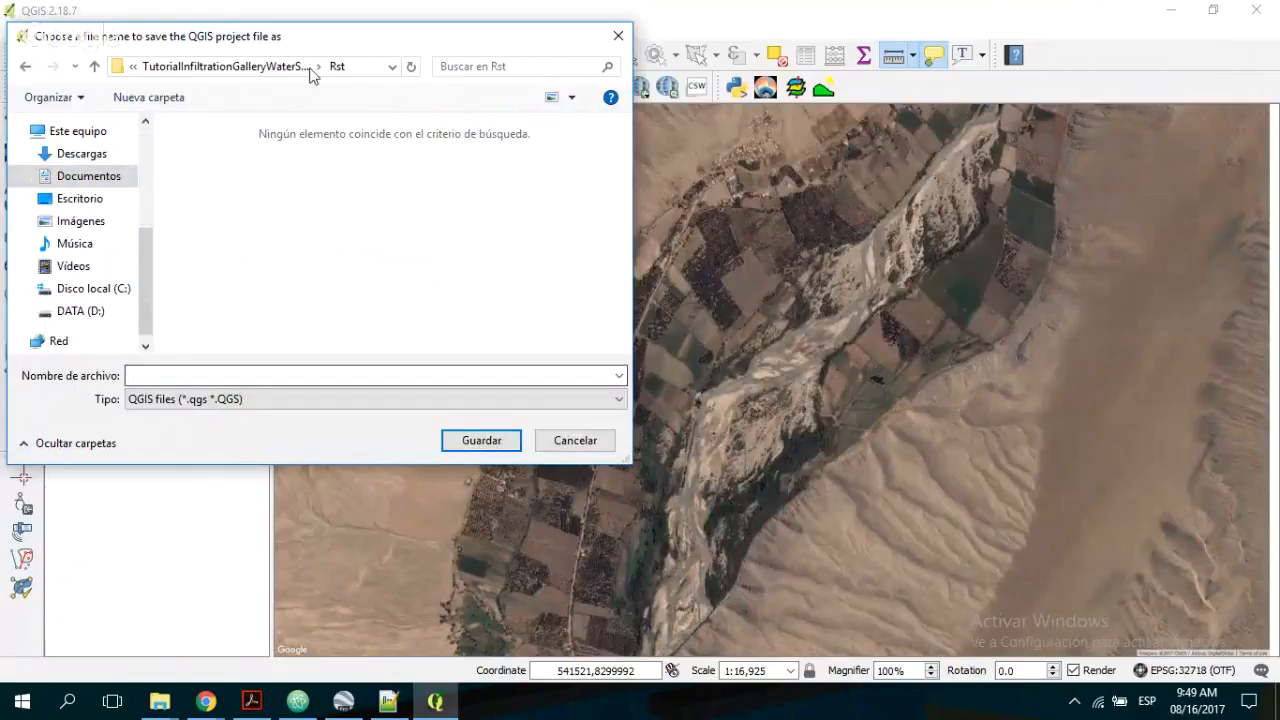
{"action": "left_click", "coordinate": [618, 36]}
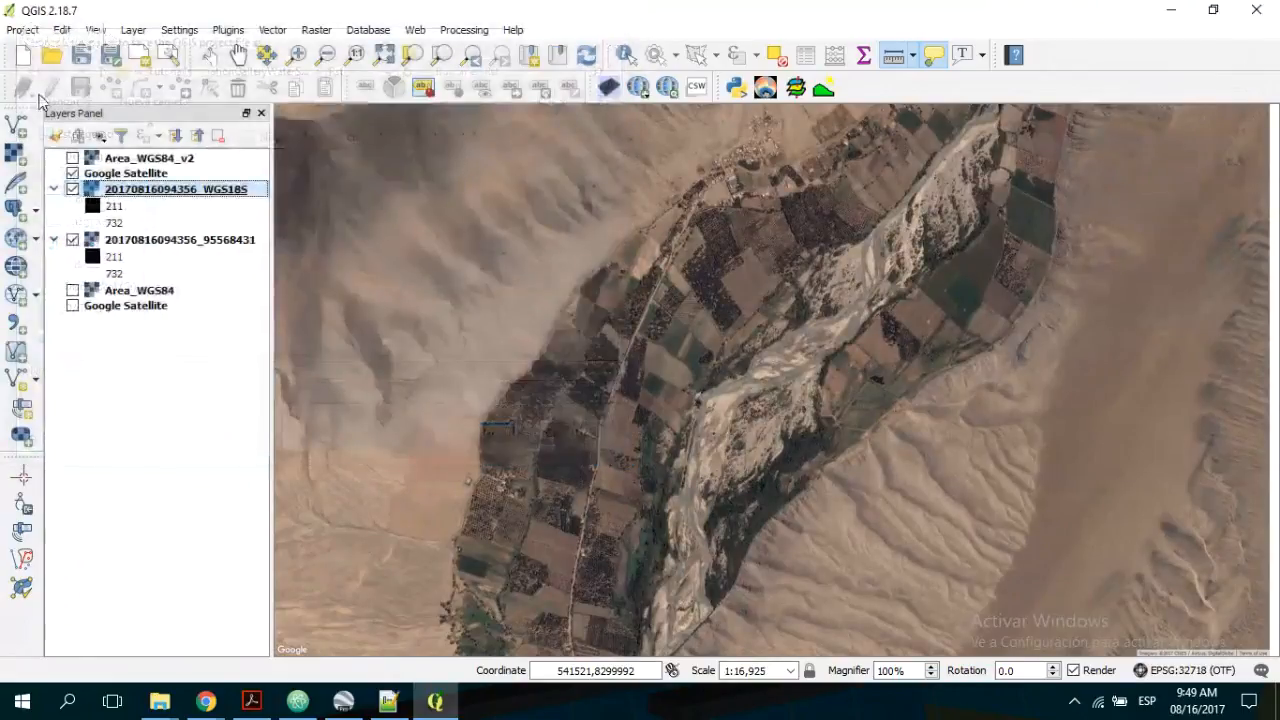
- Save the satellite map view as a TIFF image named Area_WGS18S_v2 in the Rst folder
{"action": "left_click", "coordinate": [22, 29]}
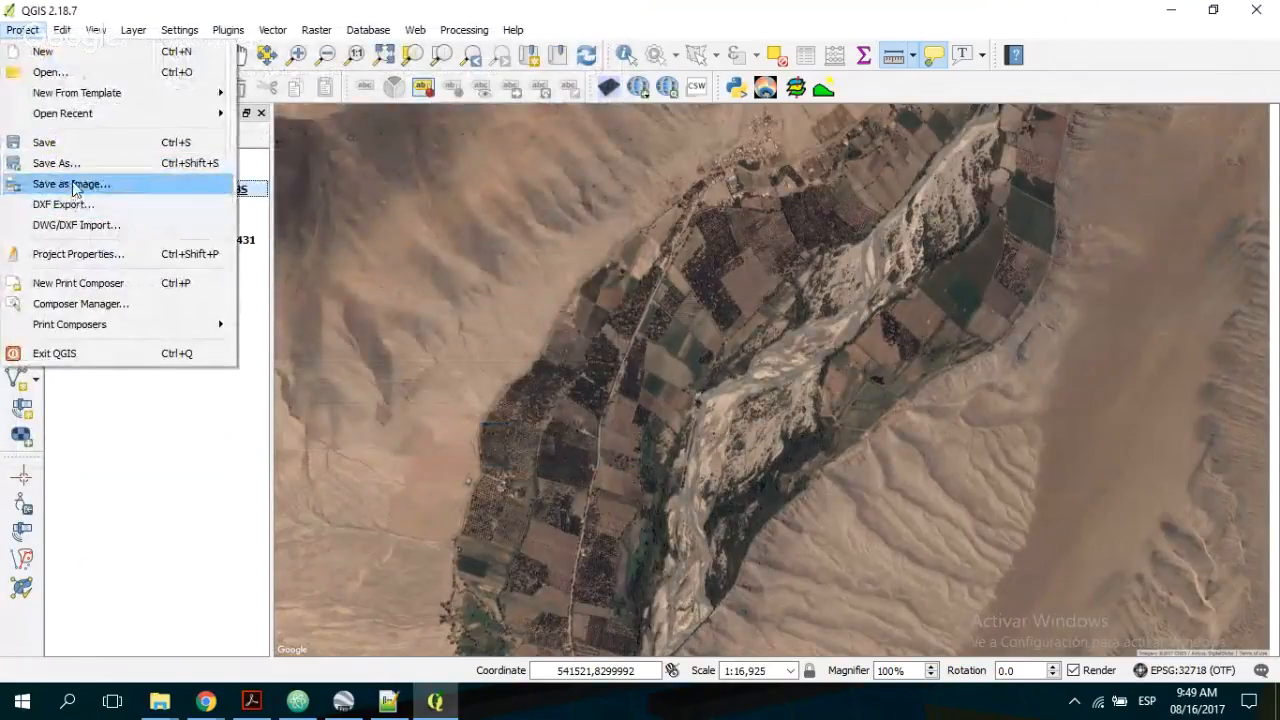
{"action": "left_click", "coordinate": [73, 184]}
{"action": "left_click", "coordinate": [332, 150]}
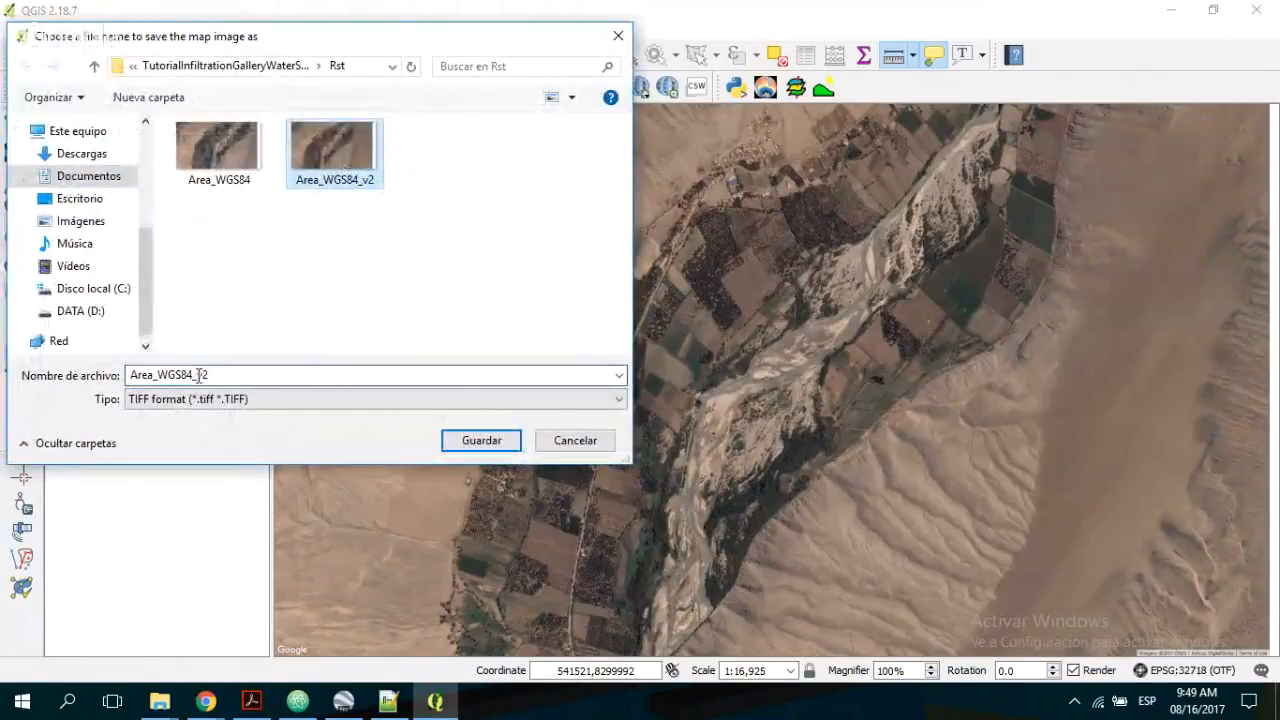
{"action": "double_click", "coordinate": [199, 375]}
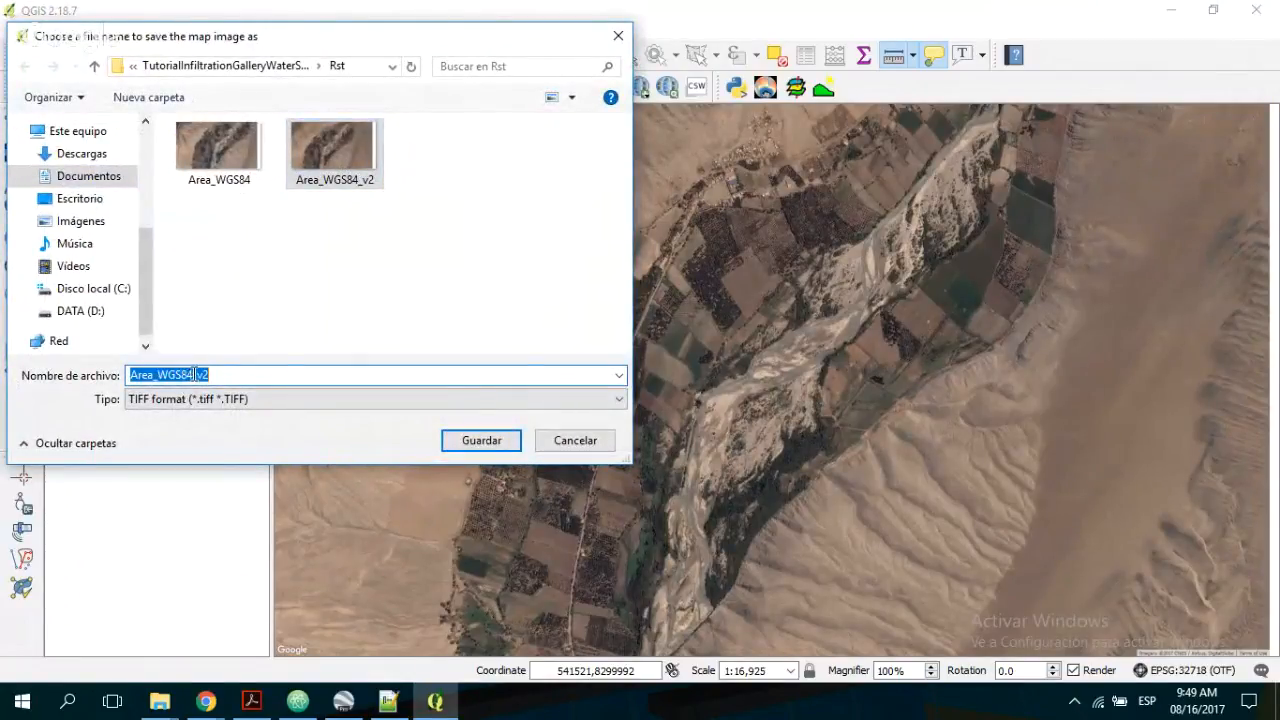
{"action": "left_click", "coordinate": [194, 375]}
{"action": "key", "text": "BackSpace"}
{"action": "key", "text": "BackSpace"}
{"action": "type", "text": "1"}
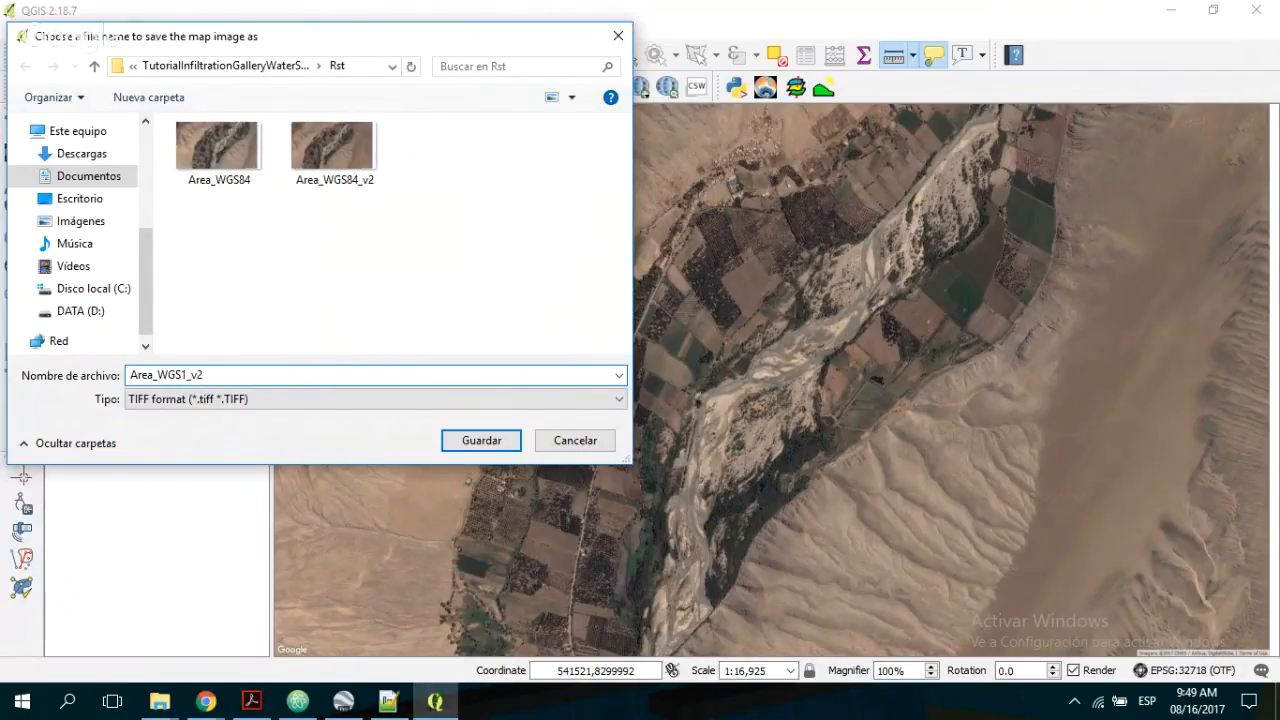
{"action": "type", "text": "8S"}
{"action": "left_click", "coordinate": [458, 440]}
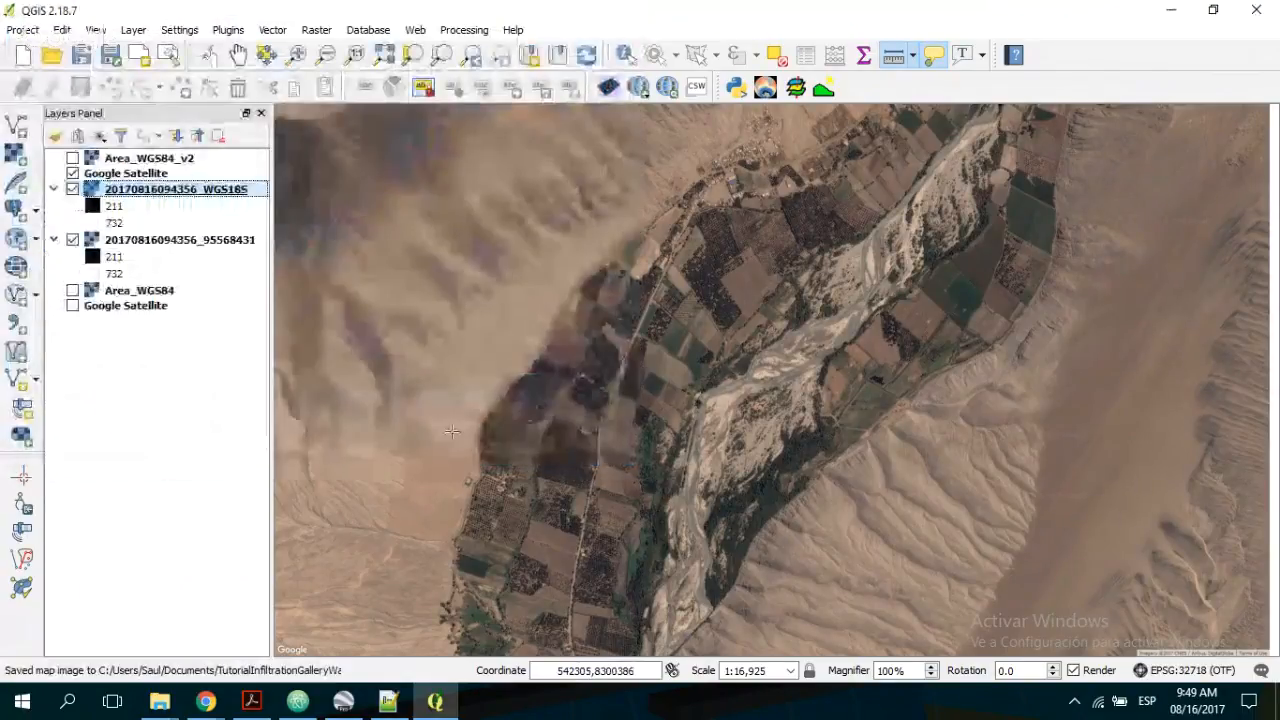
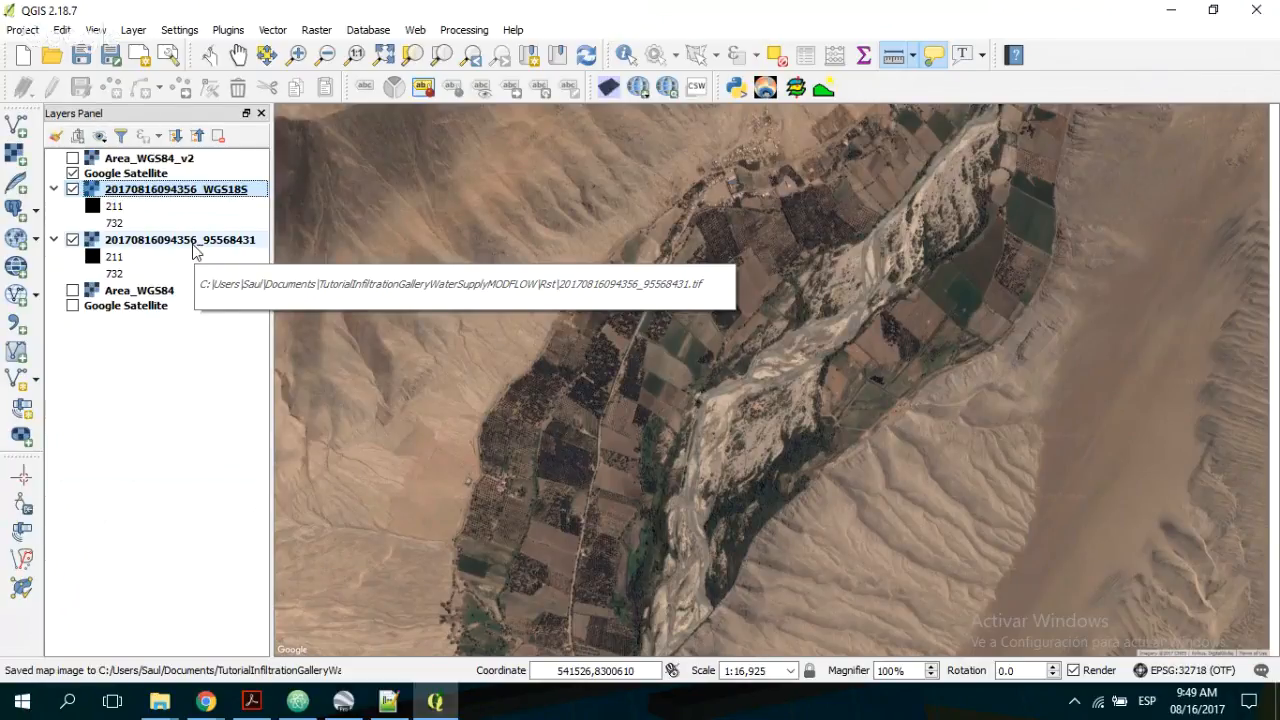
{"action": "left_click", "coordinate": [72, 173]}
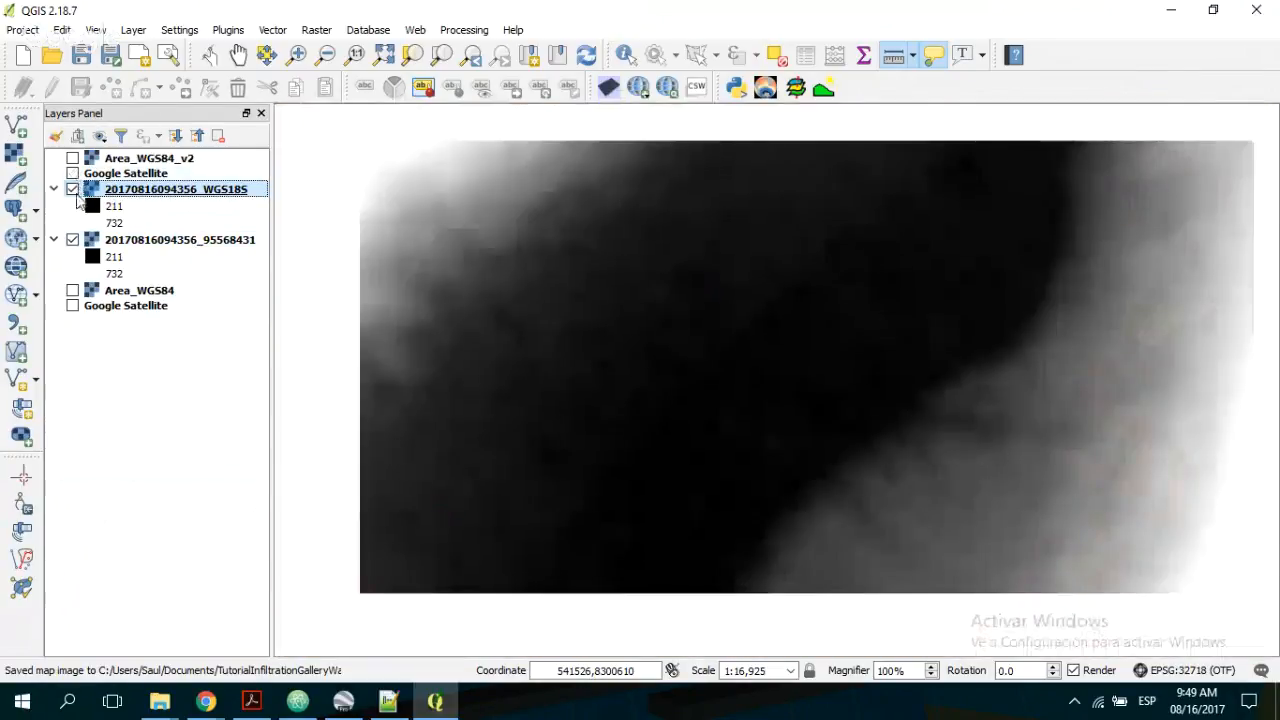
{"action": "left_click", "coordinate": [72, 240]}
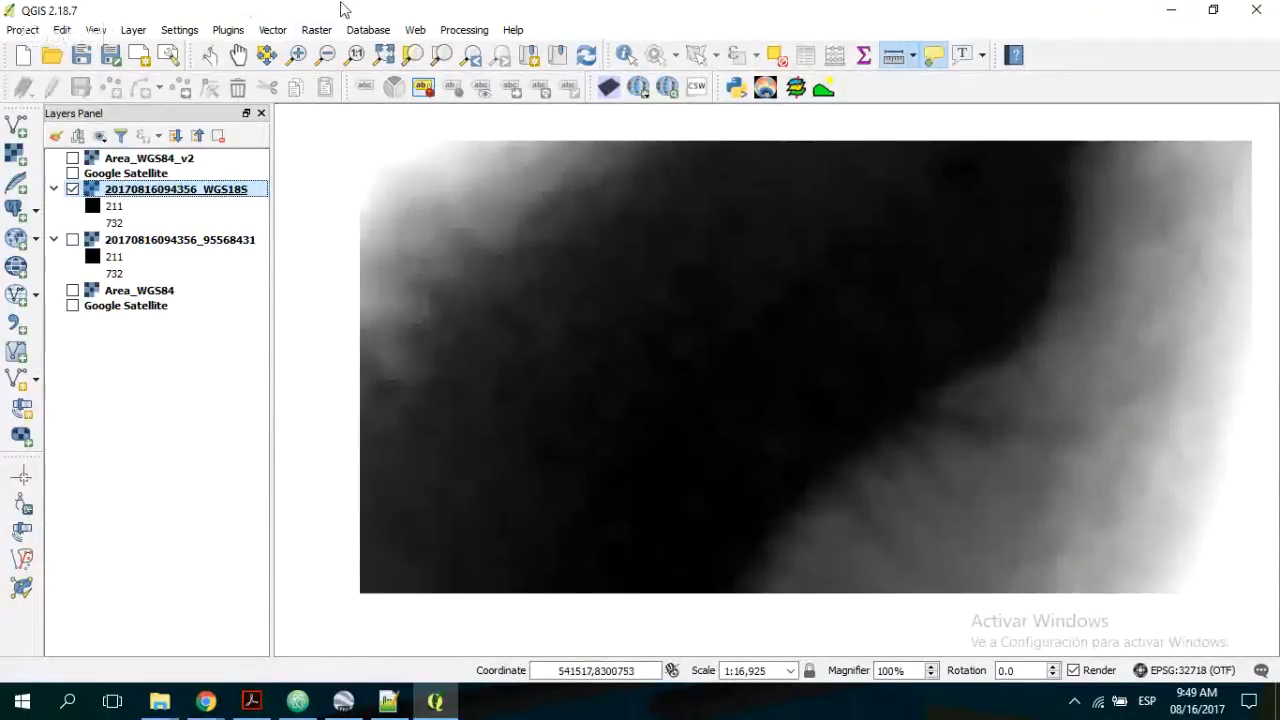
{"action": "left_click", "coordinate": [316, 32]}
{"action": "mouse_move", "coordinate": [383, 324]}
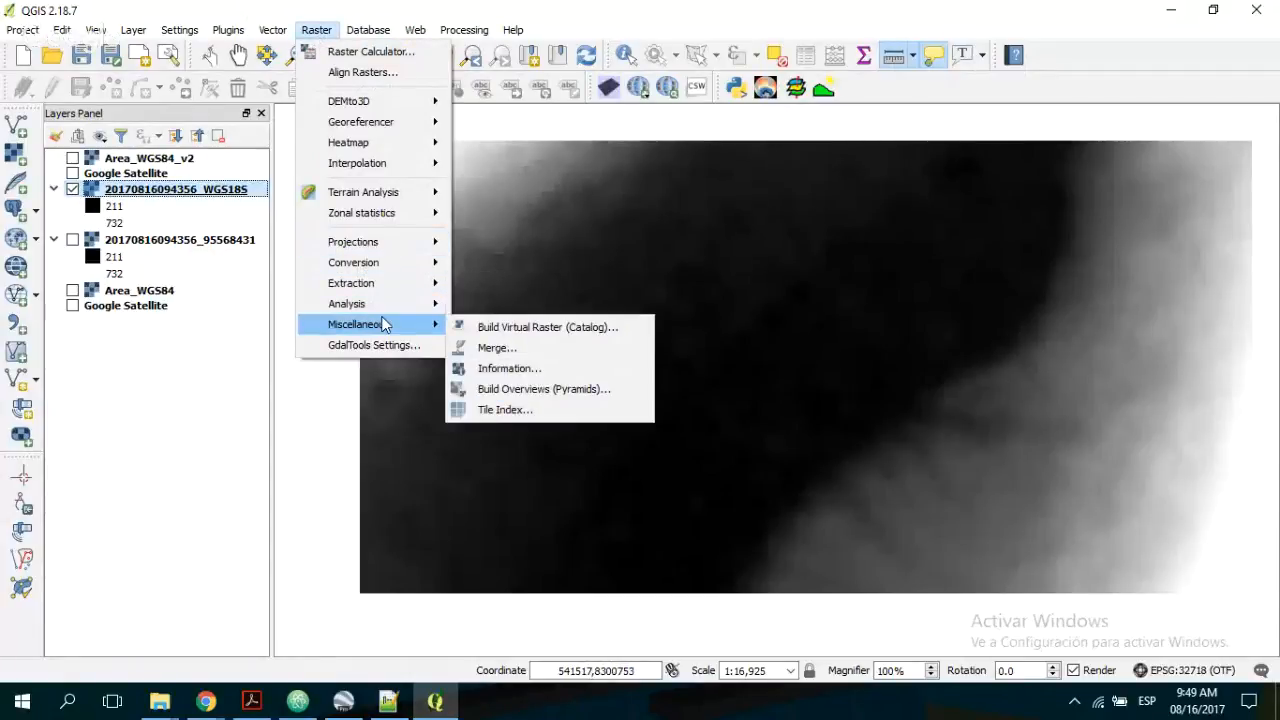
{"action": "mouse_move", "coordinate": [400, 265]}
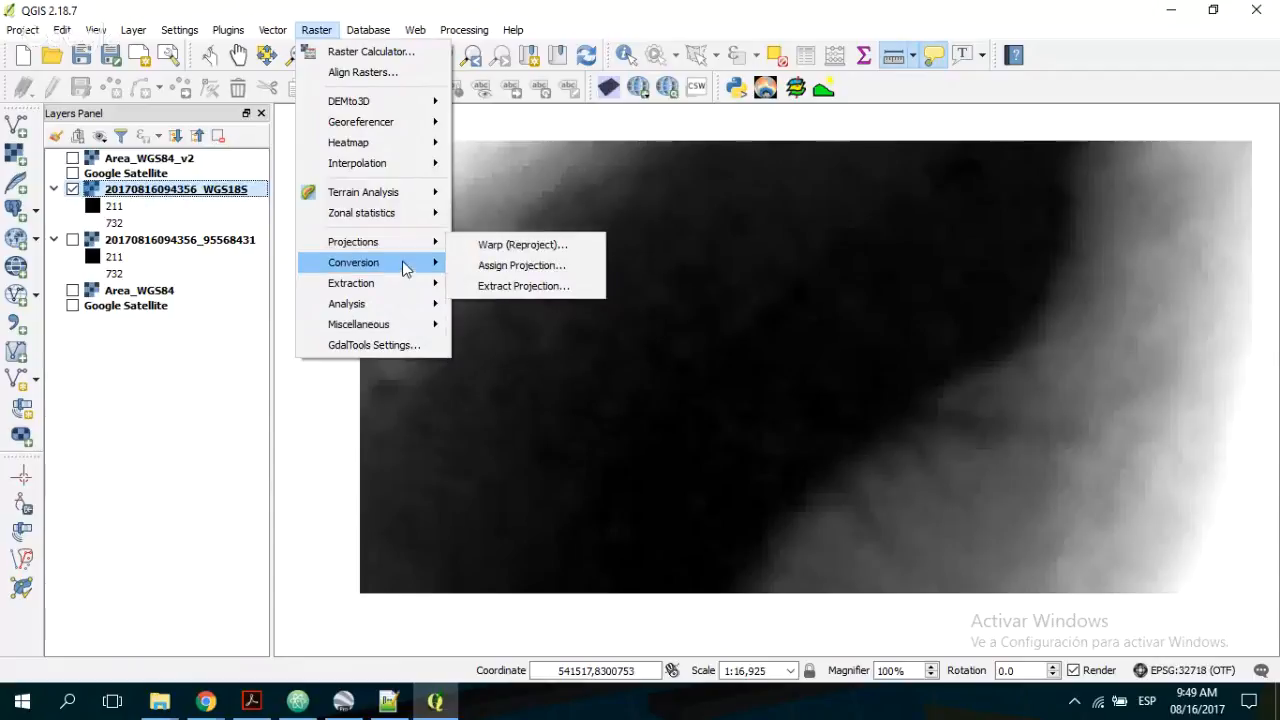
{"action": "mouse_move", "coordinate": [272, 30]}
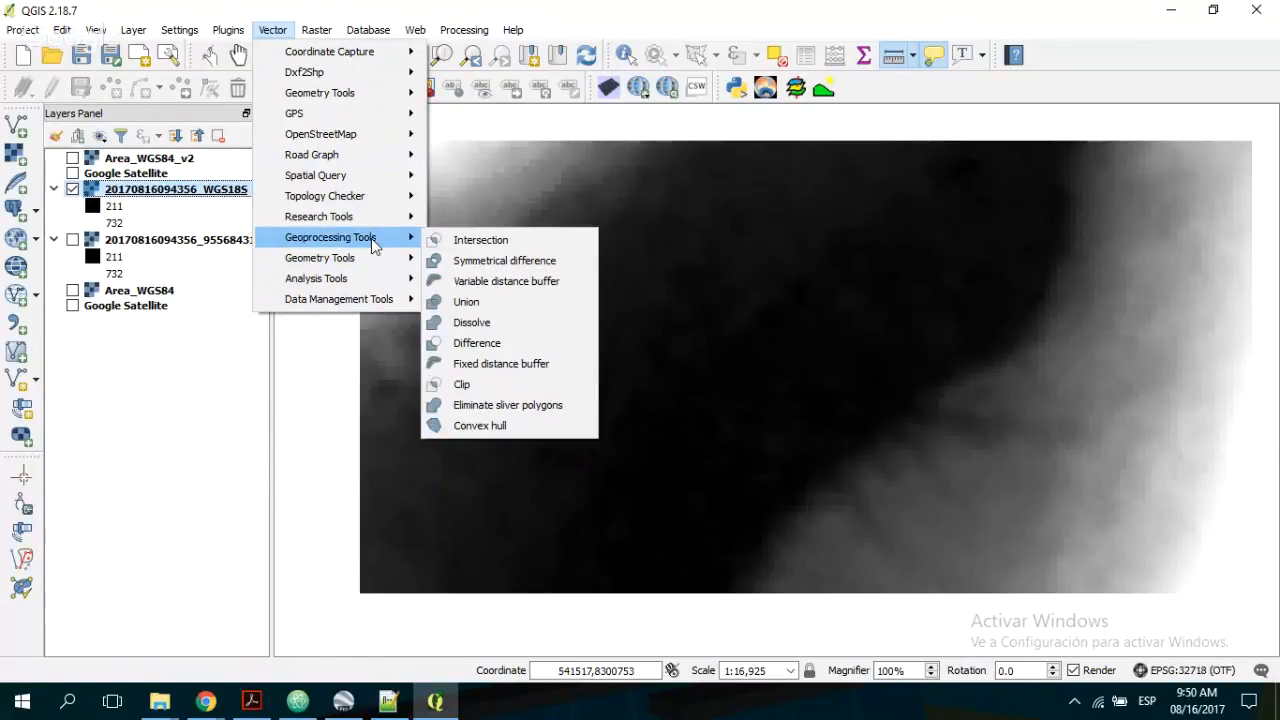
{"action": "mouse_move", "coordinate": [370, 220]}
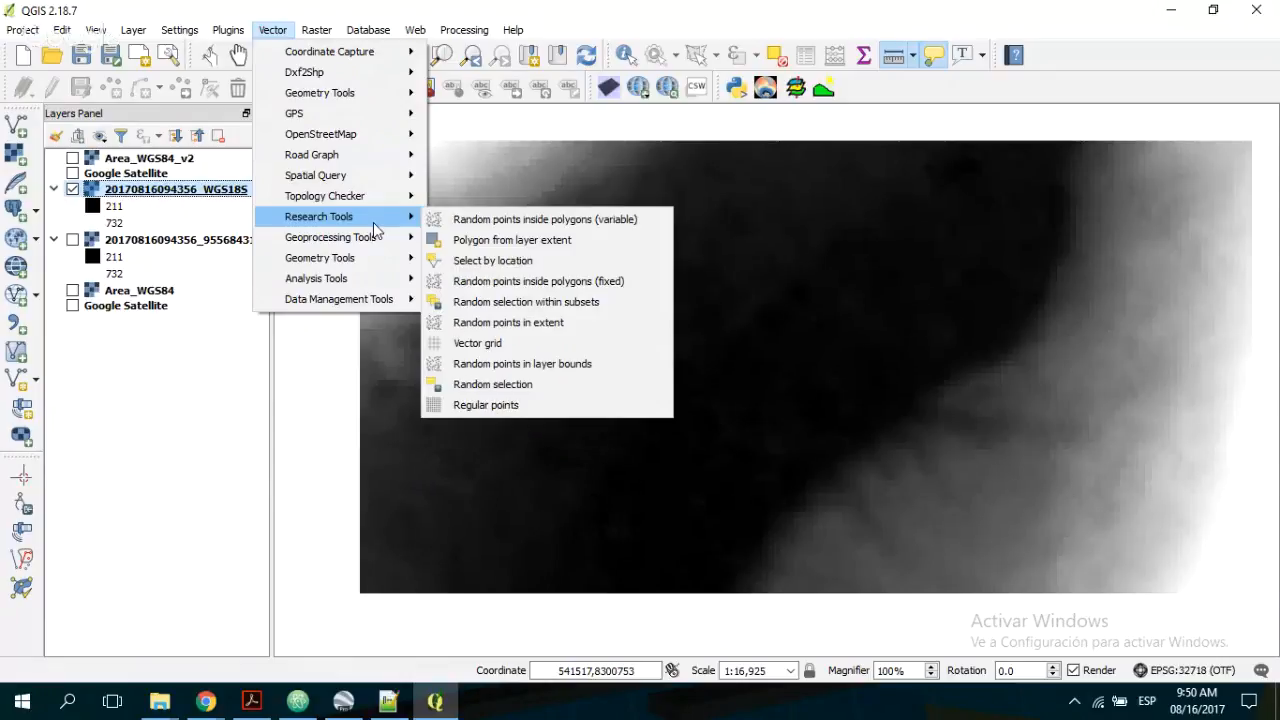
{"action": "left_click", "coordinate": [501, 238]}
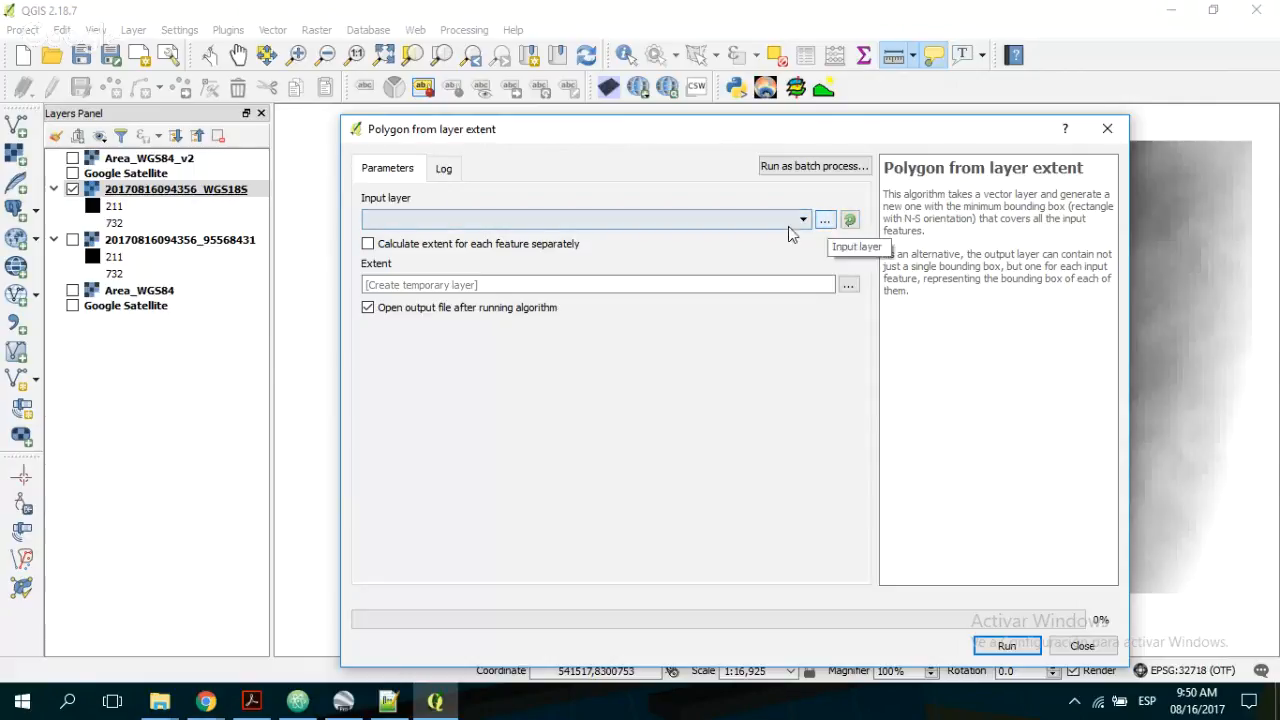
{"action": "left_click", "coordinate": [825, 220]}
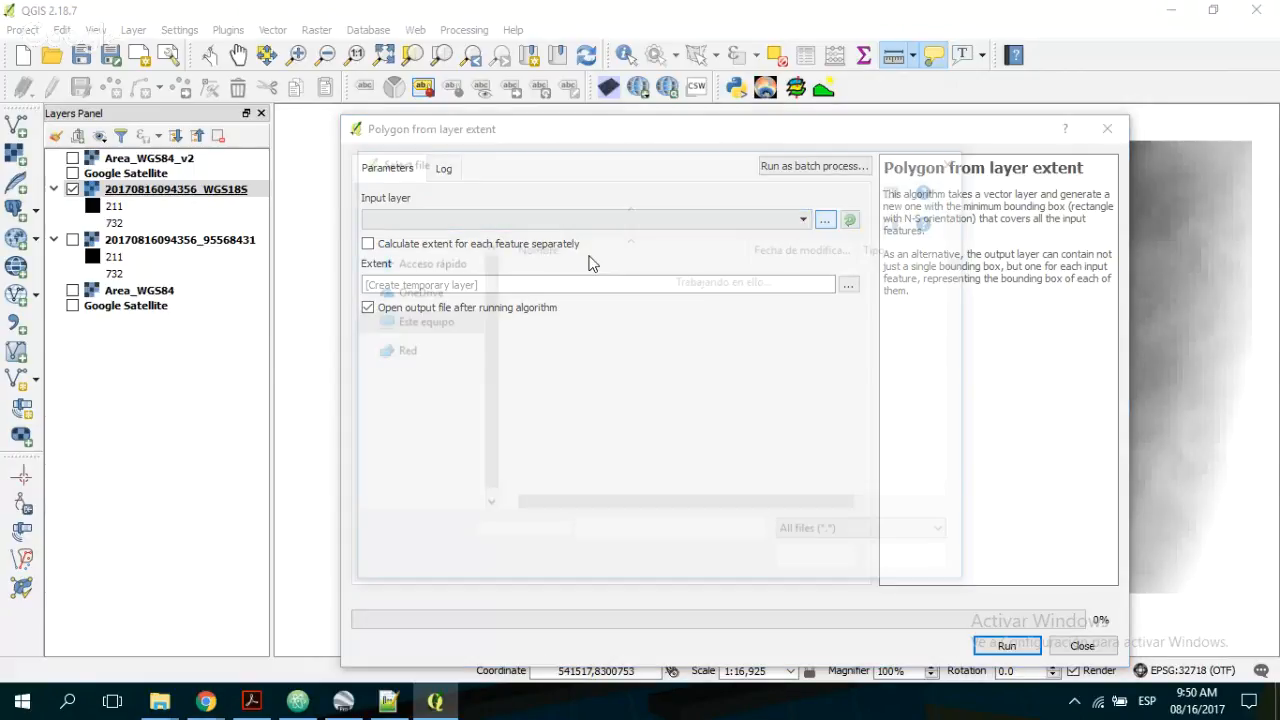
{"action": "left_click", "coordinate": [430, 350]}
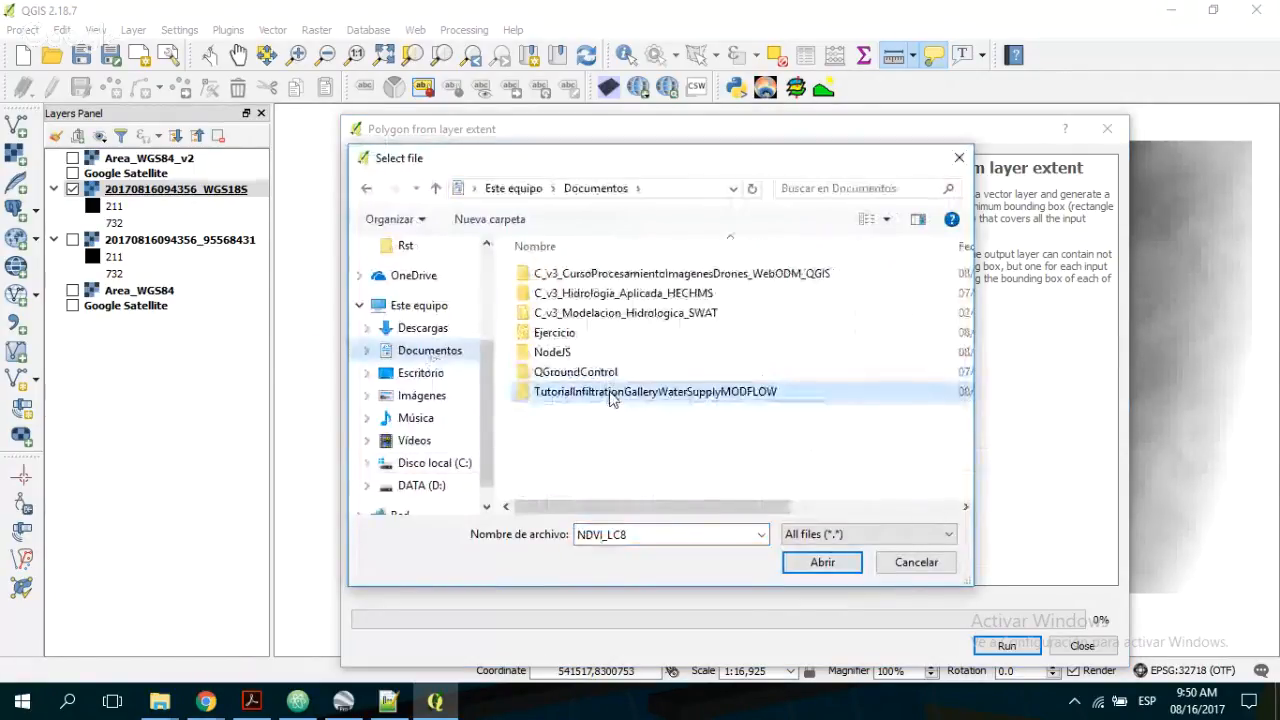
{"action": "double_click", "coordinate": [612, 392]}
{"action": "double_click", "coordinate": [548, 273]}
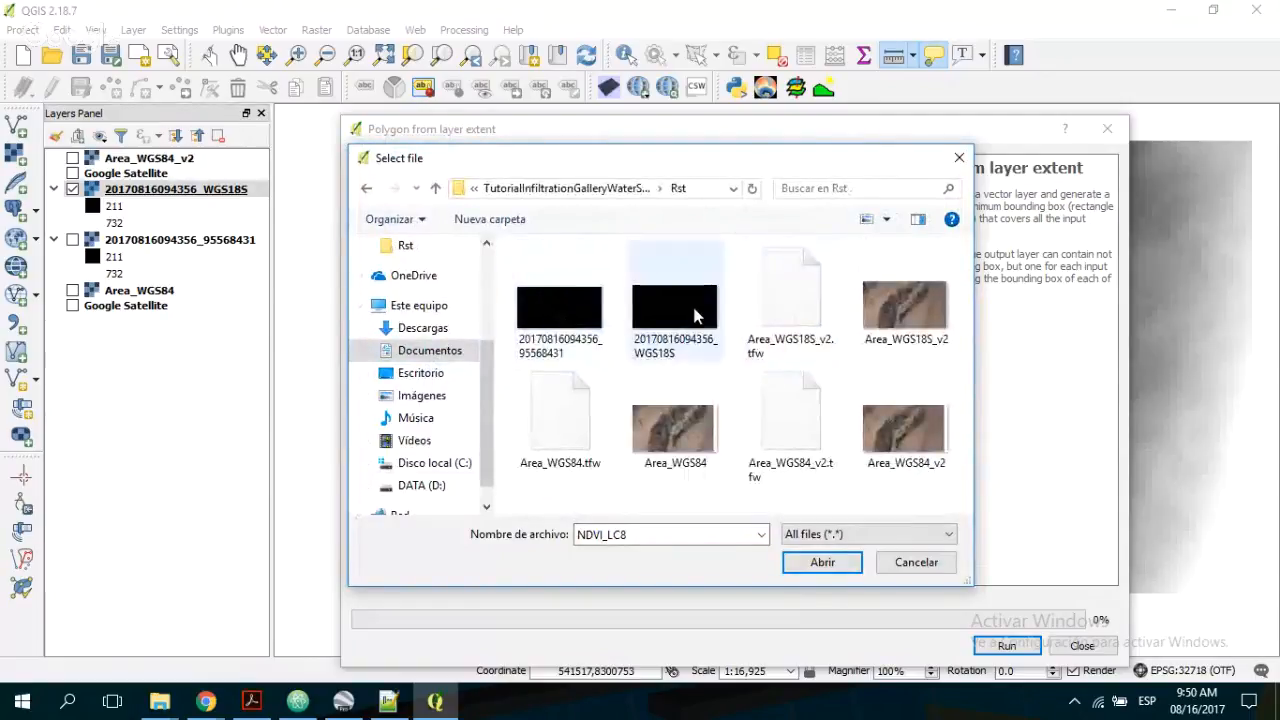
{"action": "left_click", "coordinate": [695, 316]}
{"action": "left_click", "coordinate": [830, 563]}
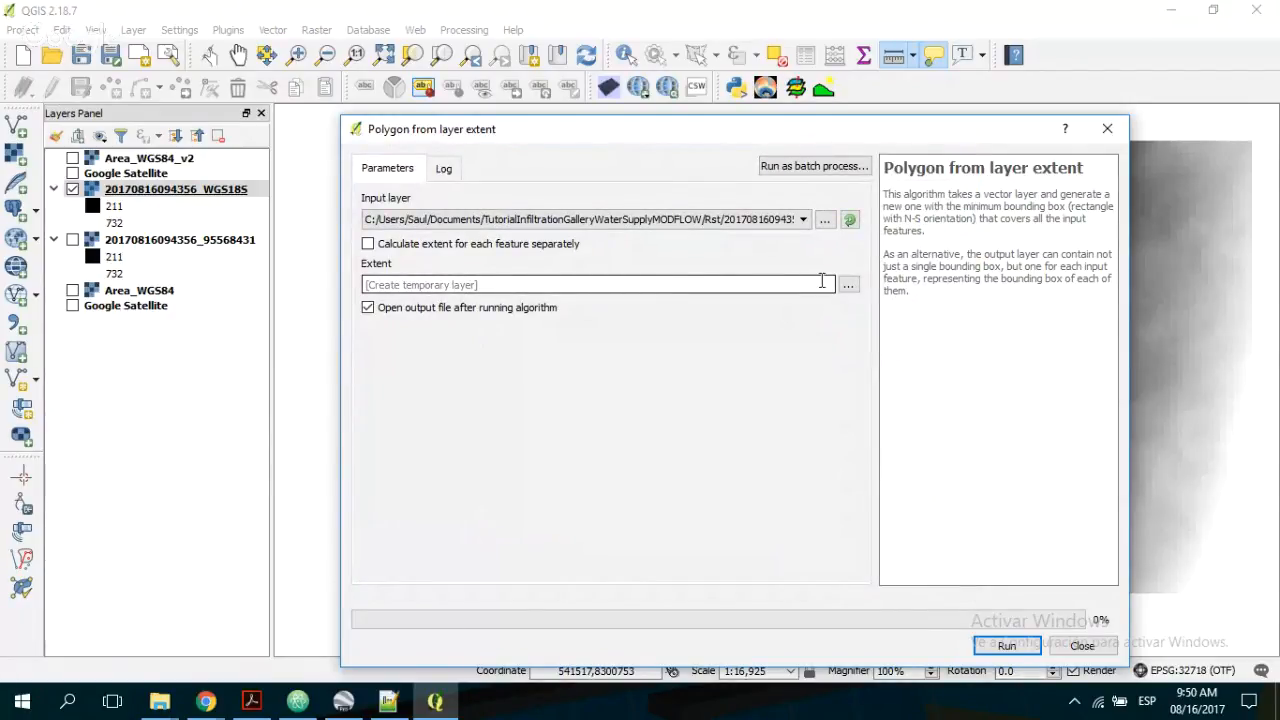
- Create a Shps folder inside TutorialInfiltrationGalleryWaterSupplyMODFLOW while choosing where to save the extent polygon
{"action": "left_click", "coordinate": [848, 284]}
{"action": "left_click", "coordinate": [322, 372]}
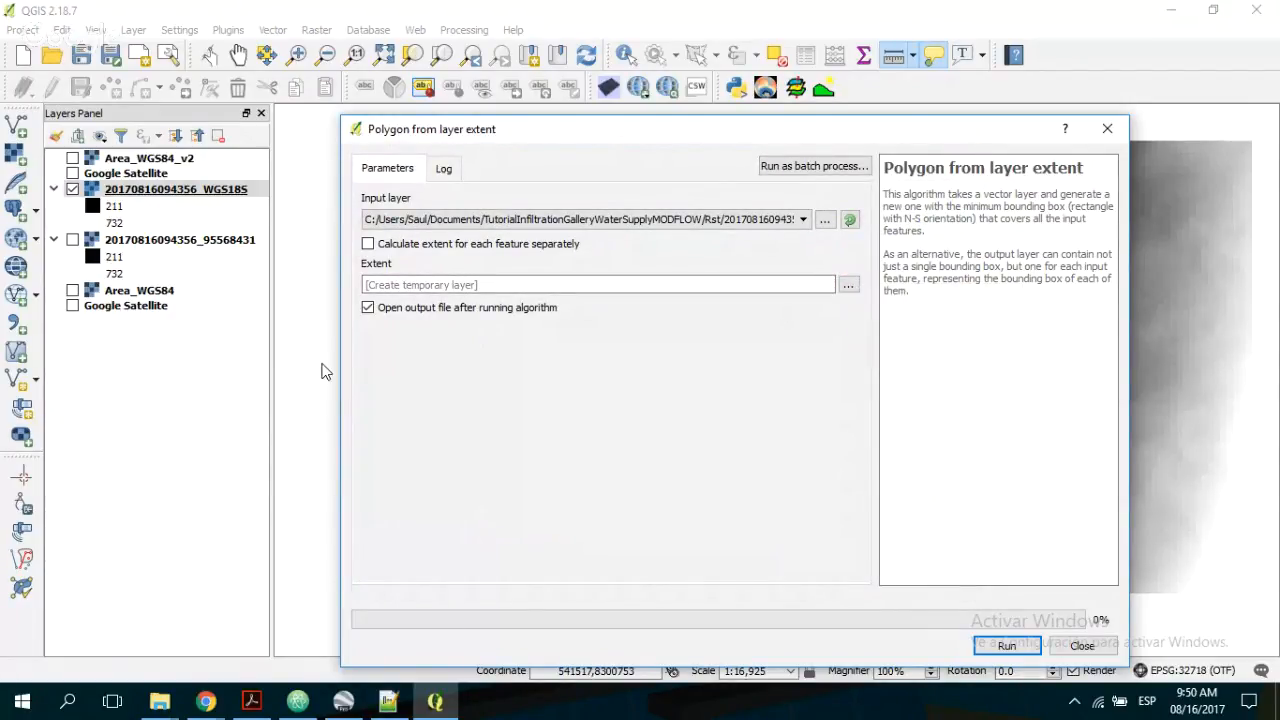
{"action": "double_click", "coordinate": [657, 366]}
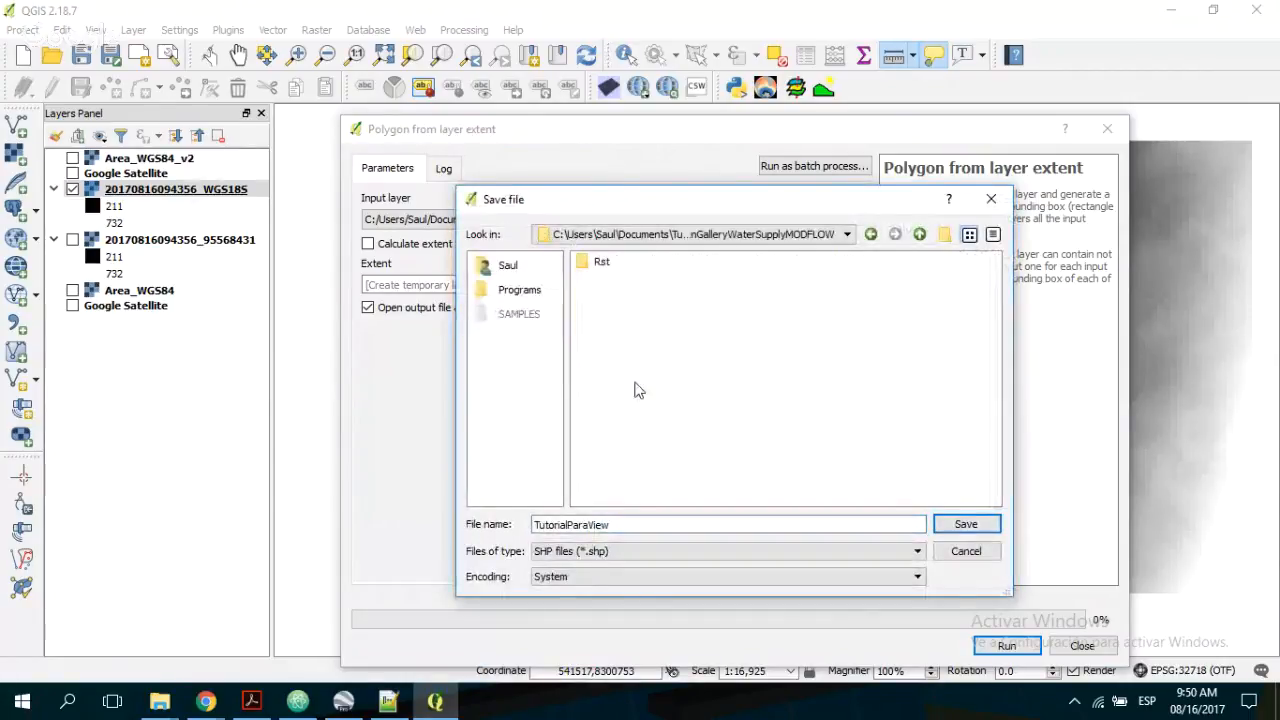
{"action": "left_click", "coordinate": [944, 234]}
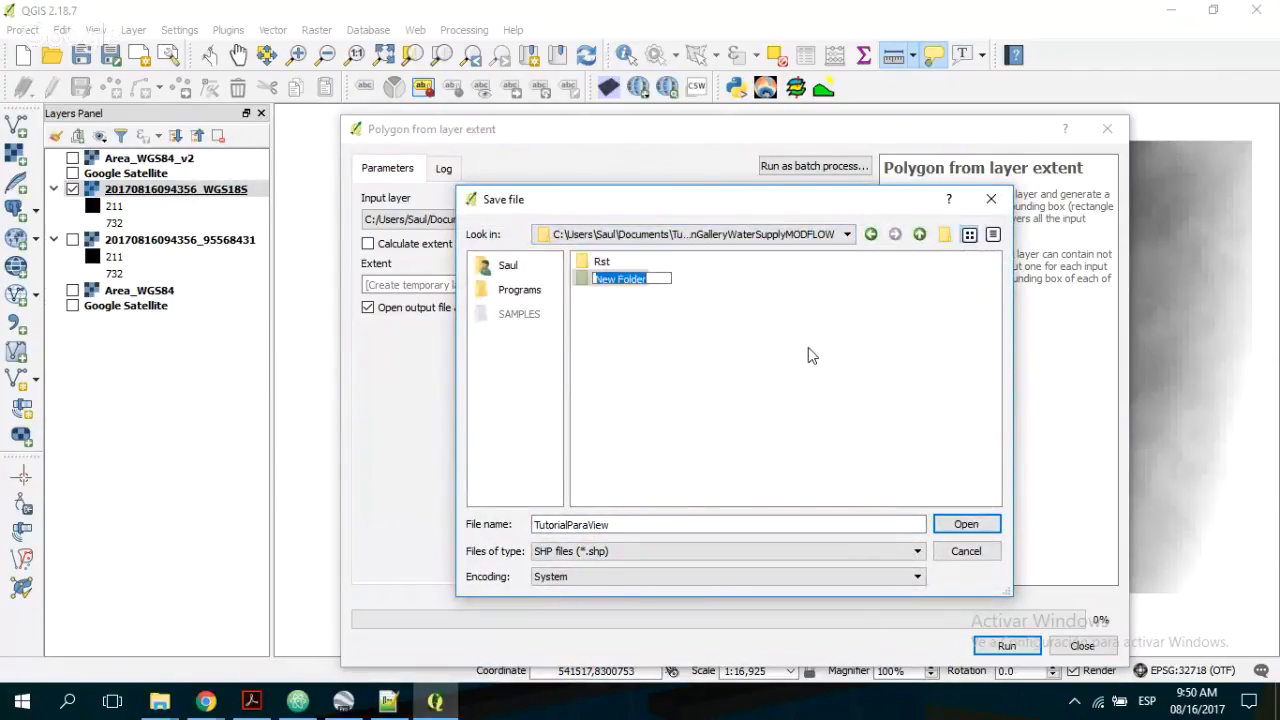
{"action": "type", "text": "Shps"}
{"action": "key", "text": "Return"}
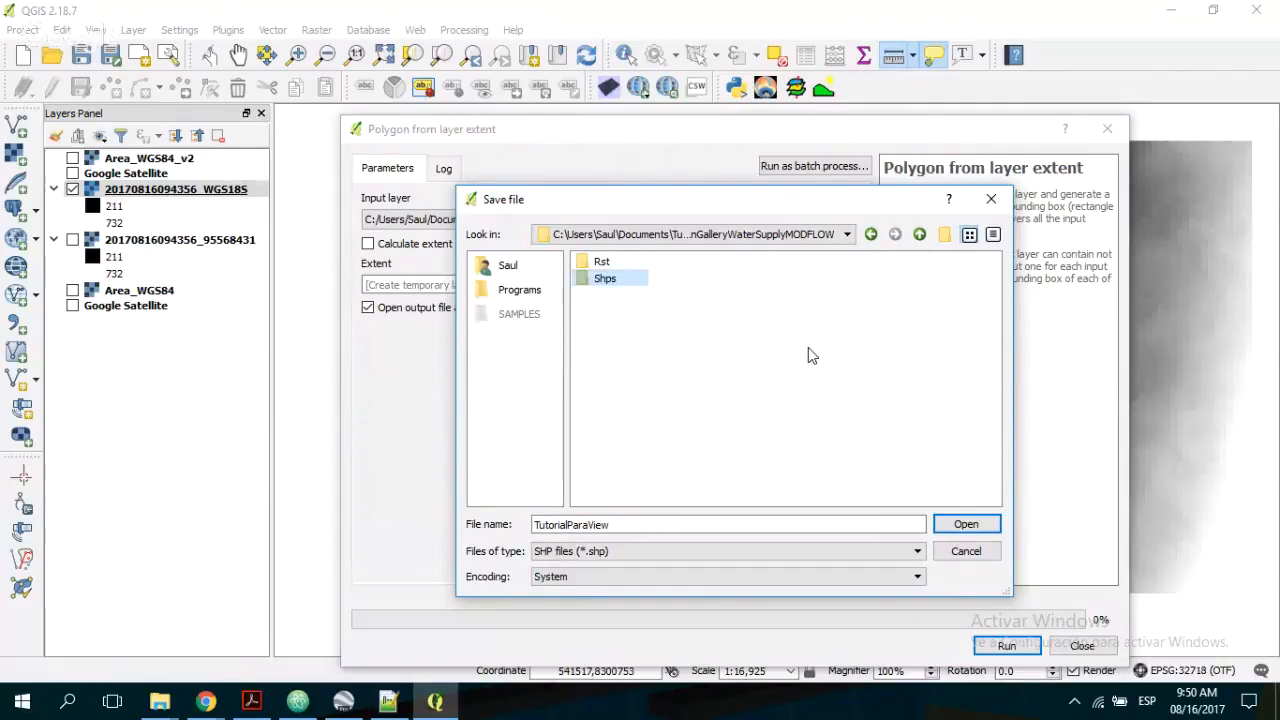
- Set the extent output to the shapefile Extension_WGS18S in the Shps folder and run the algorithm
{"action": "double_click", "coordinate": [621, 280]}
{"action": "double_click", "coordinate": [605, 524]}
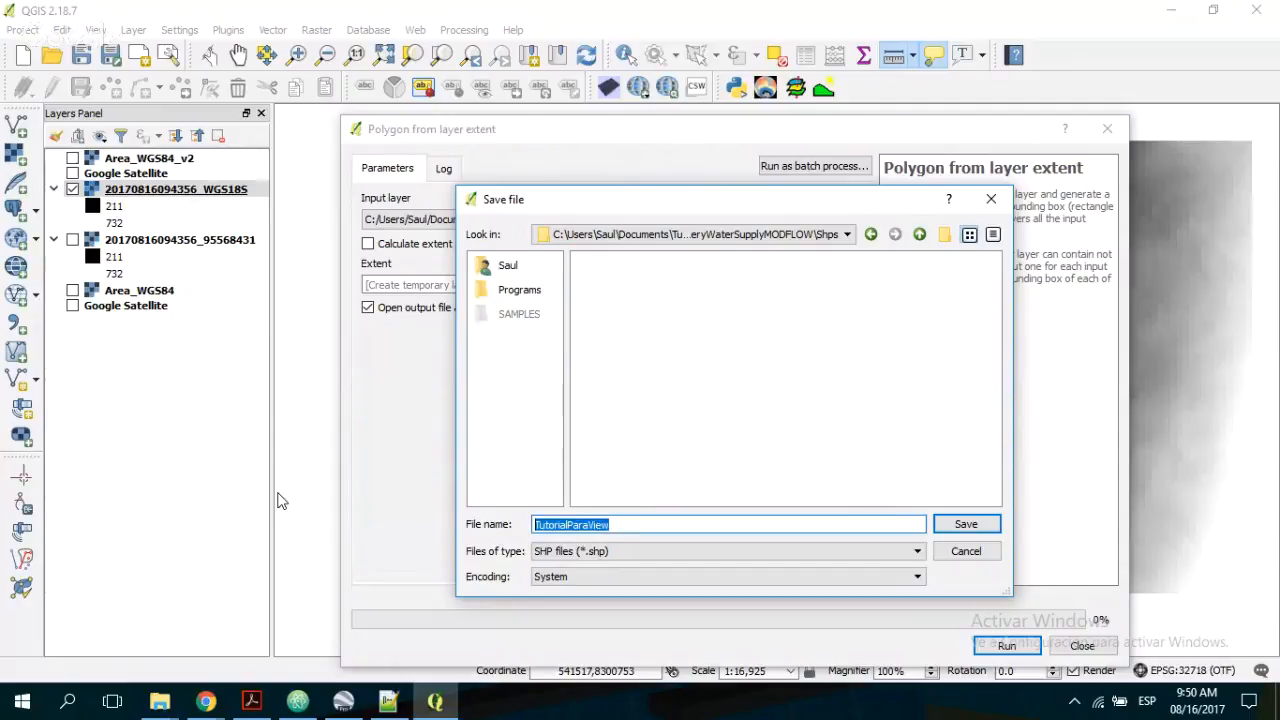
{"action": "type", "text": "Extension_WGS"}
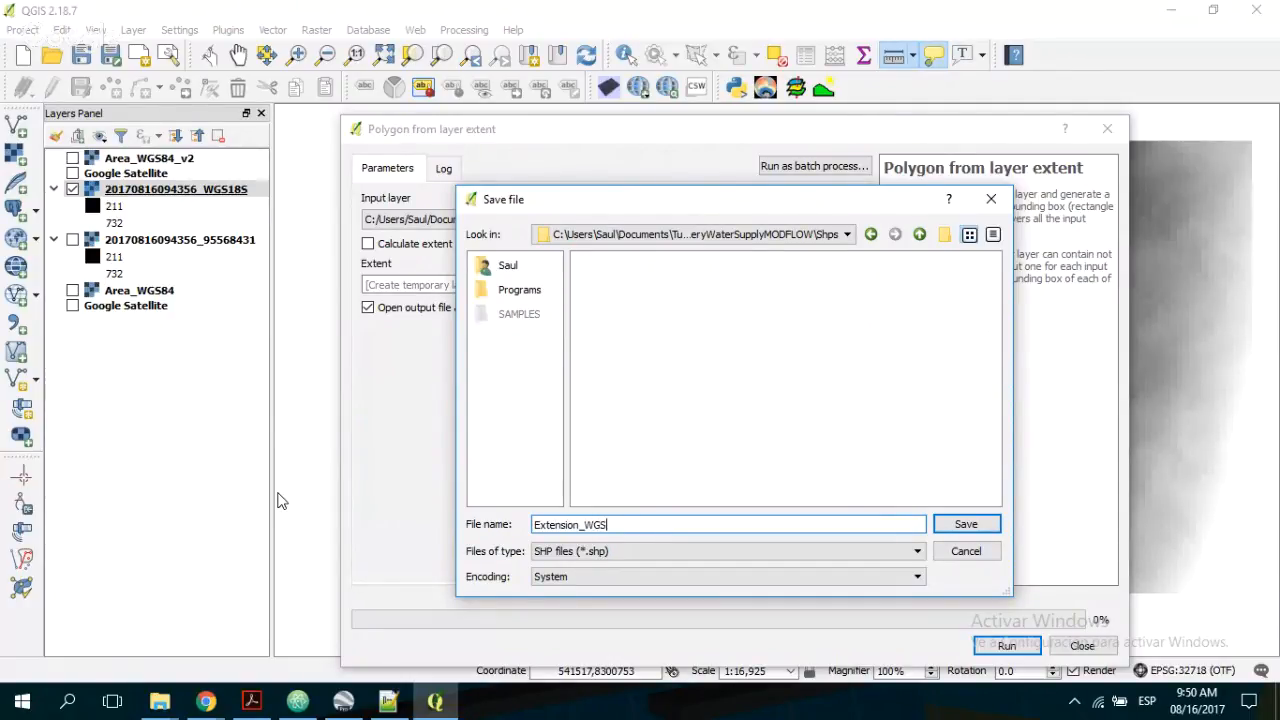
{"action": "type", "text": "18S"}
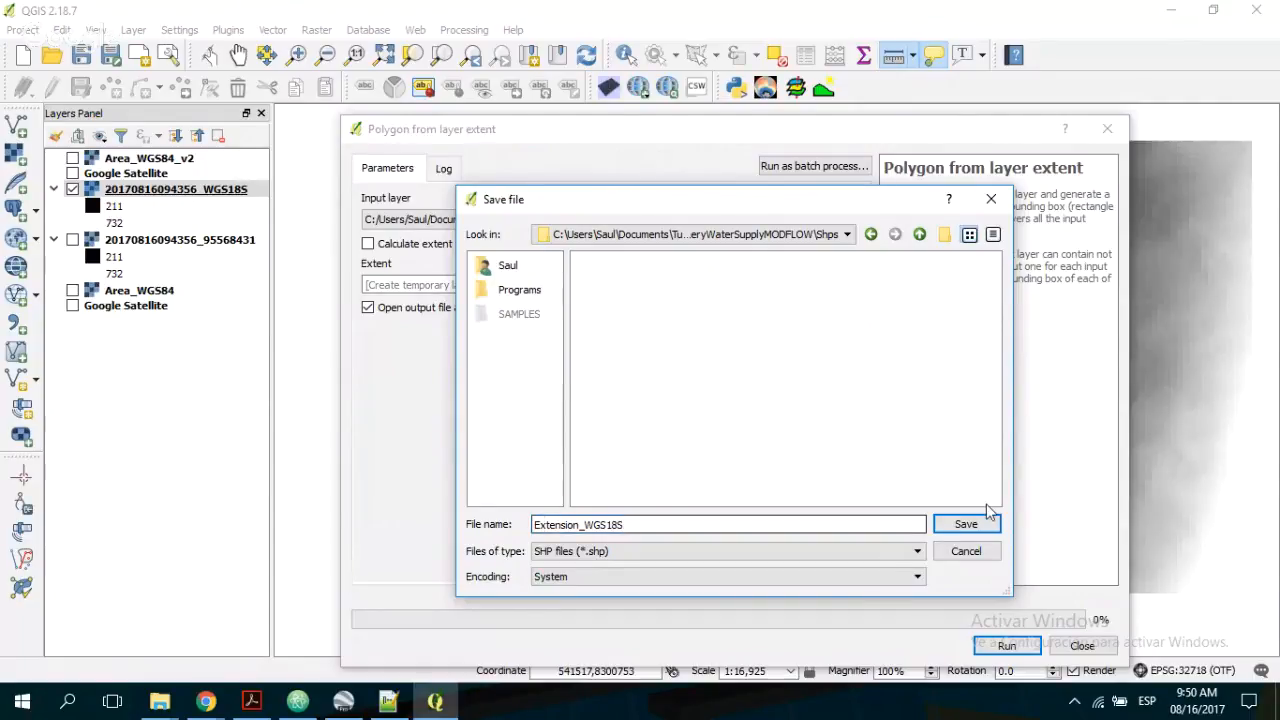
{"action": "left_click", "coordinate": [966, 524]}
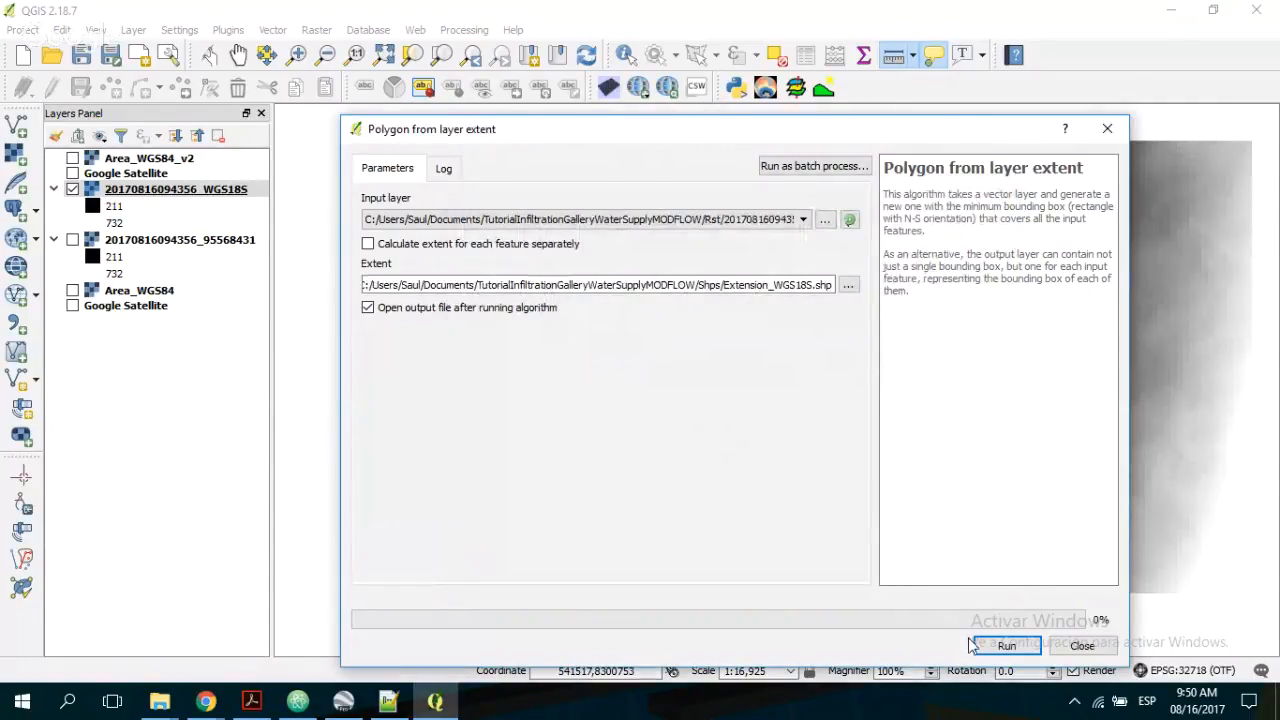
{"action": "left_click", "coordinate": [1003, 646]}
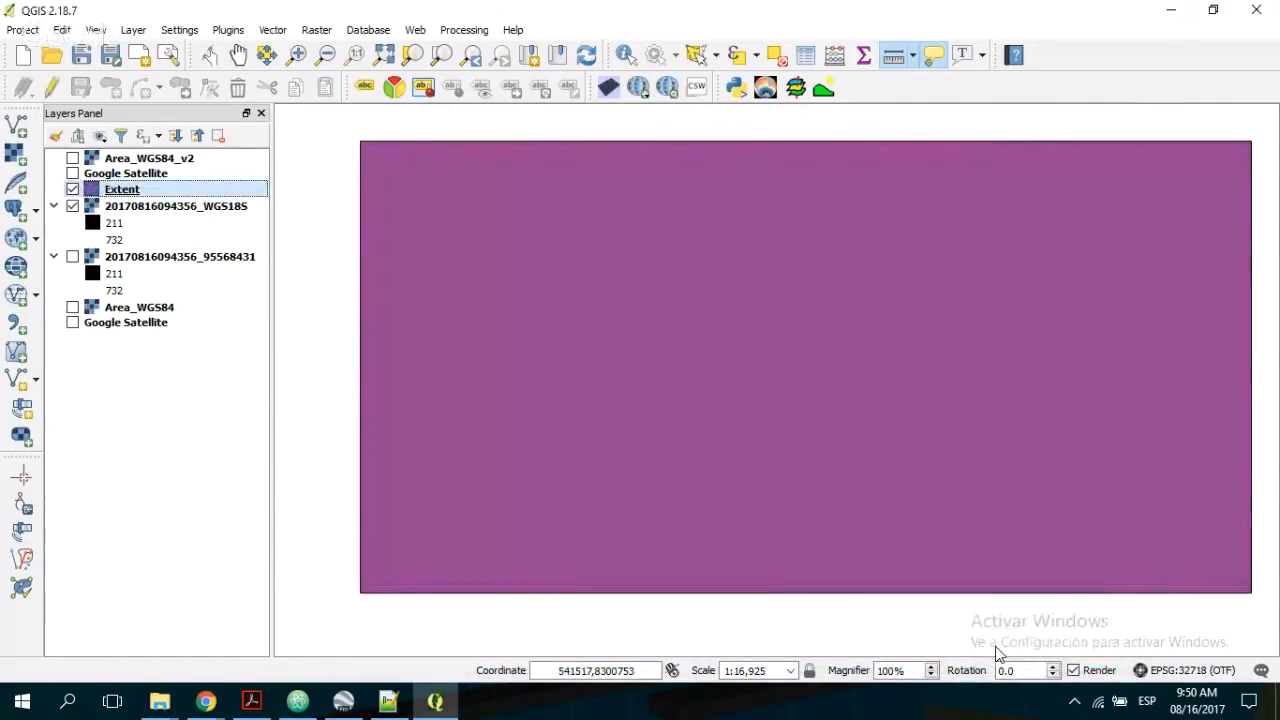
- Check the coordinate reference system assigned to the Extent layer and leave it as it is
{"action": "right_click", "coordinate": [112, 192]}
{"action": "left_click", "coordinate": [222, 308]}
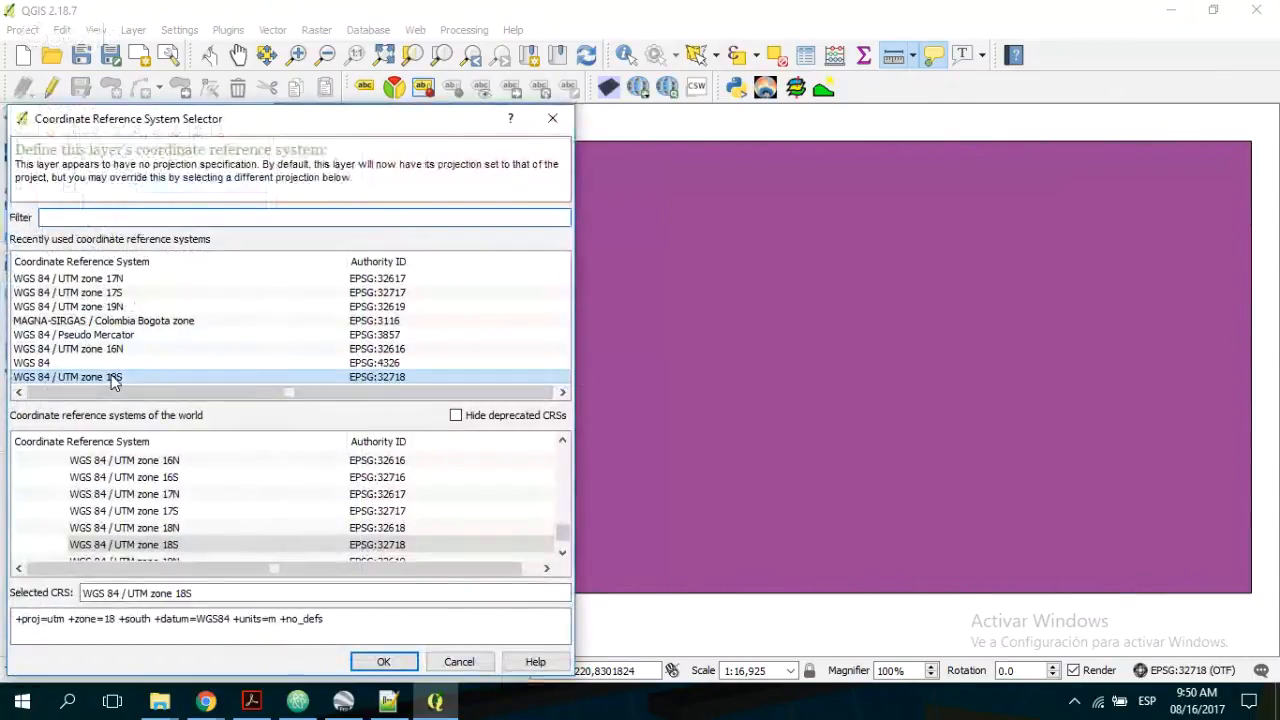
{"action": "left_click", "coordinate": [552, 118]}
{"action": "left_click", "coordinate": [72, 189]}
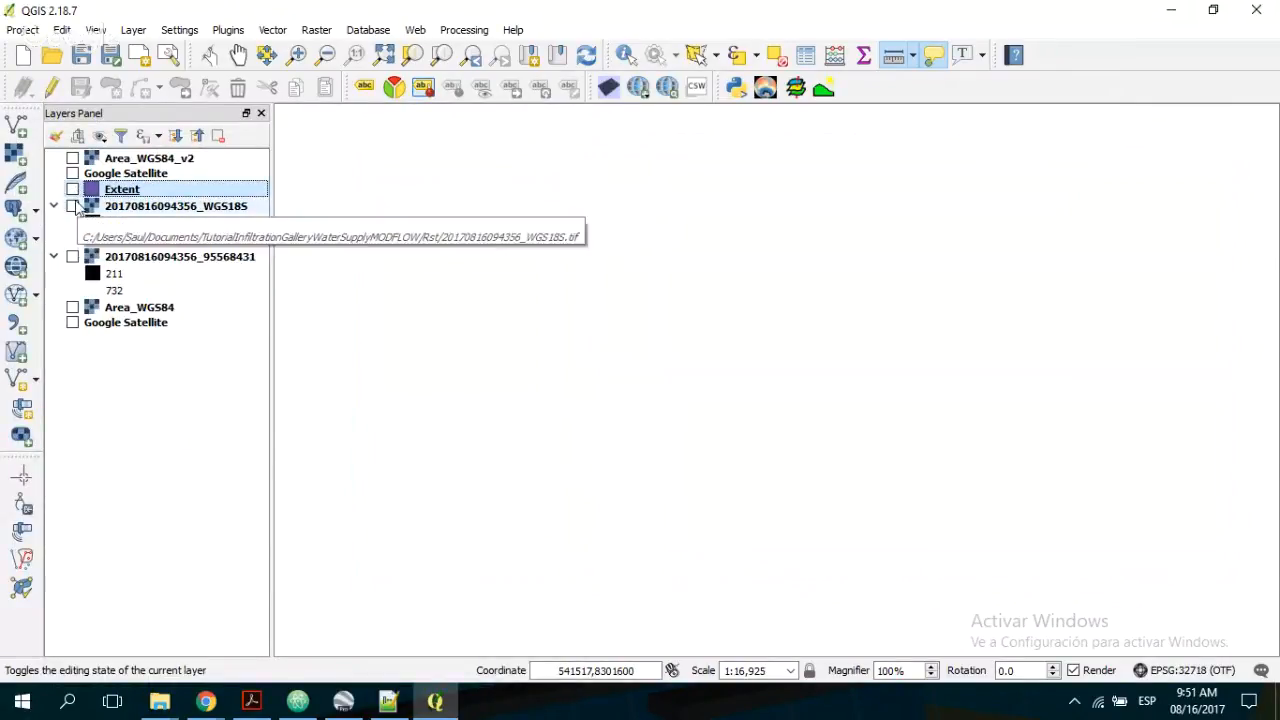
{"action": "left_click", "coordinate": [73, 206]}
{"action": "left_click", "coordinate": [73, 206]}
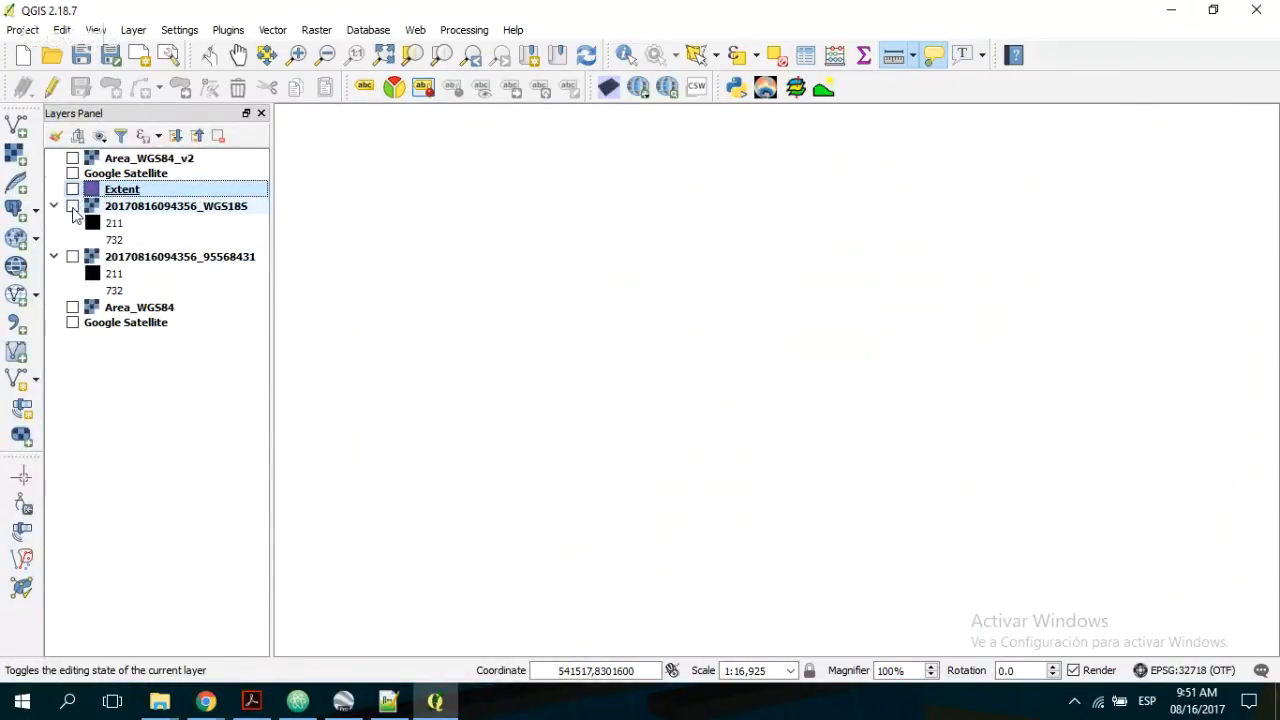
{"action": "left_click", "coordinate": [72, 158]}
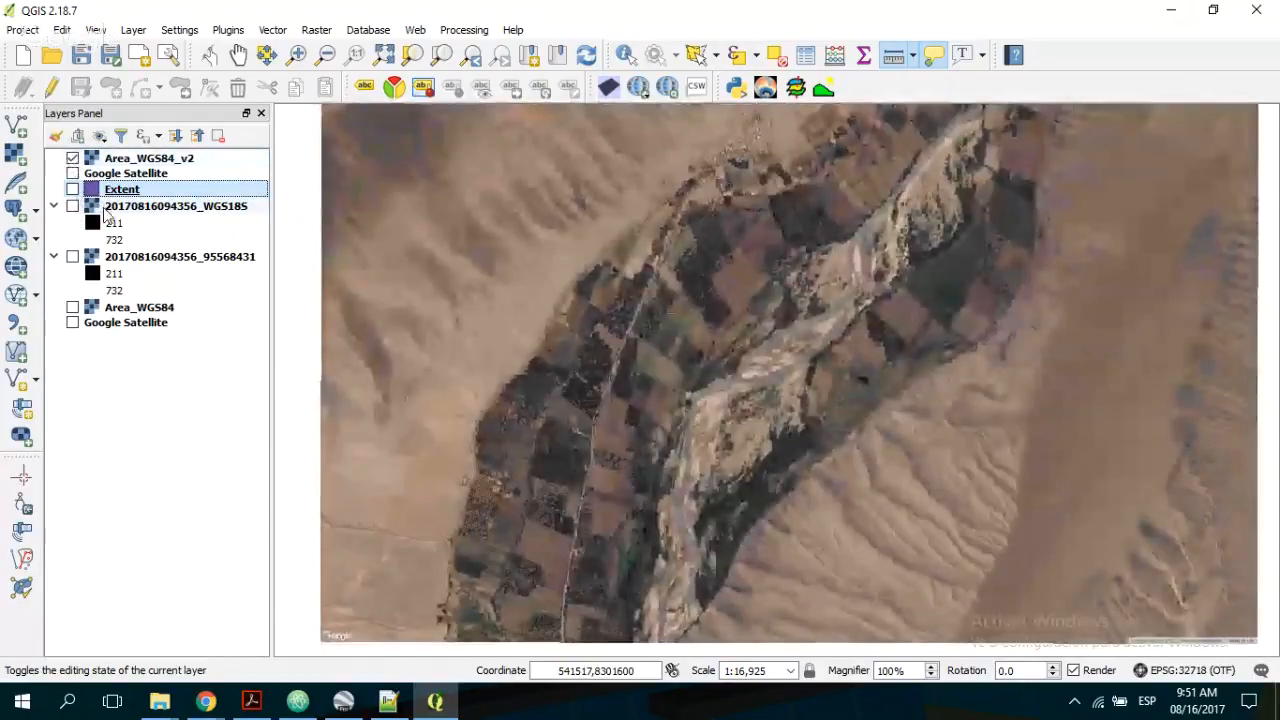
{"action": "left_click", "coordinate": [105, 208]}
{"action": "right_click", "coordinate": [140, 207]}
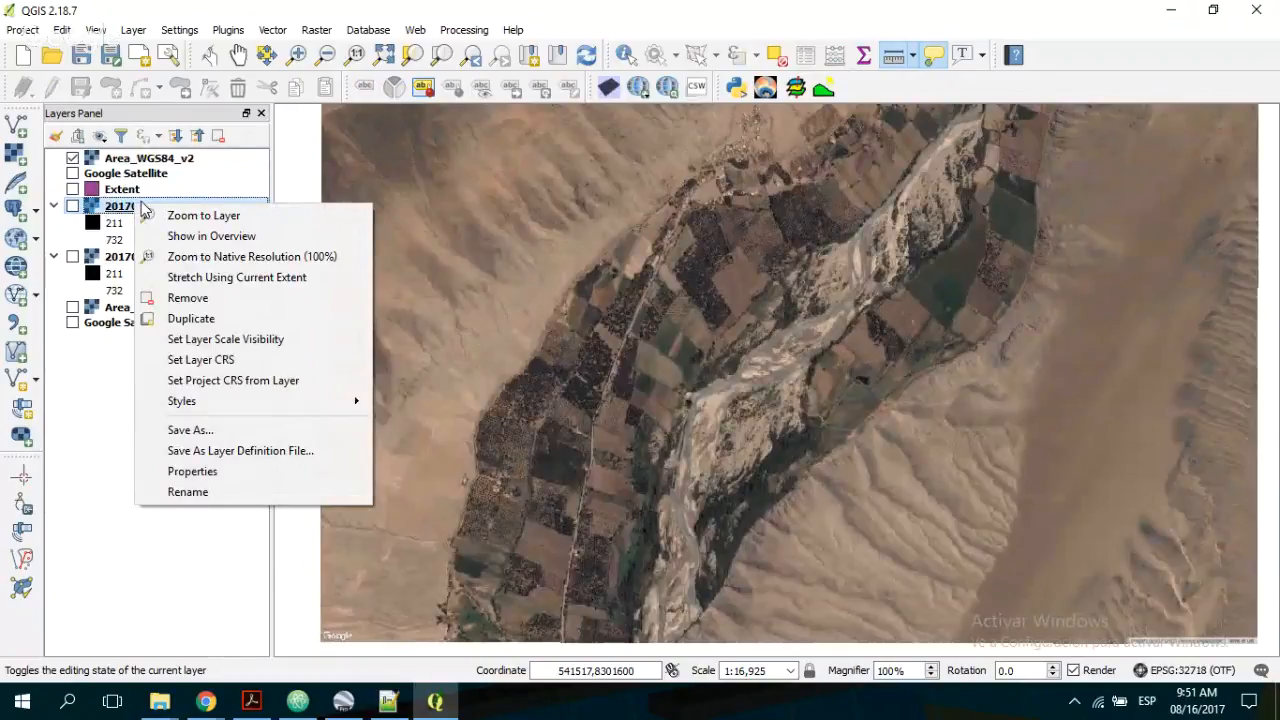
{"action": "left_click", "coordinate": [203, 298]}
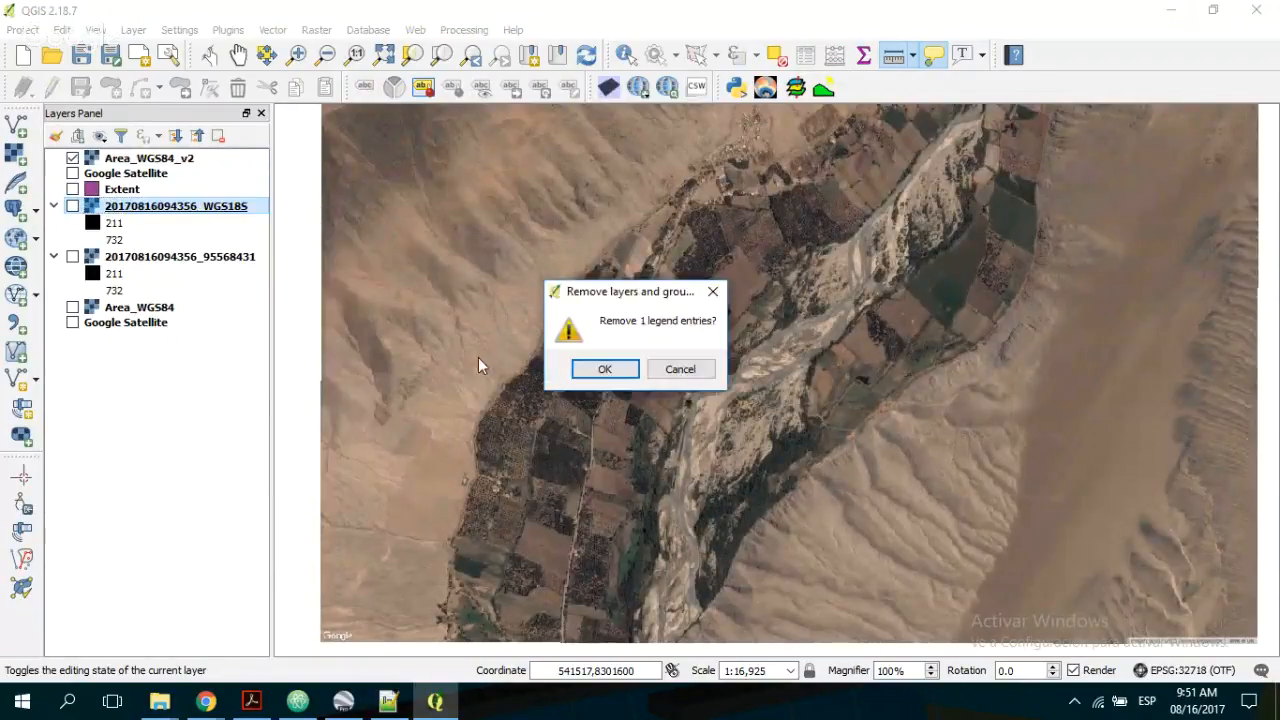
{"action": "left_click", "coordinate": [596, 370]}
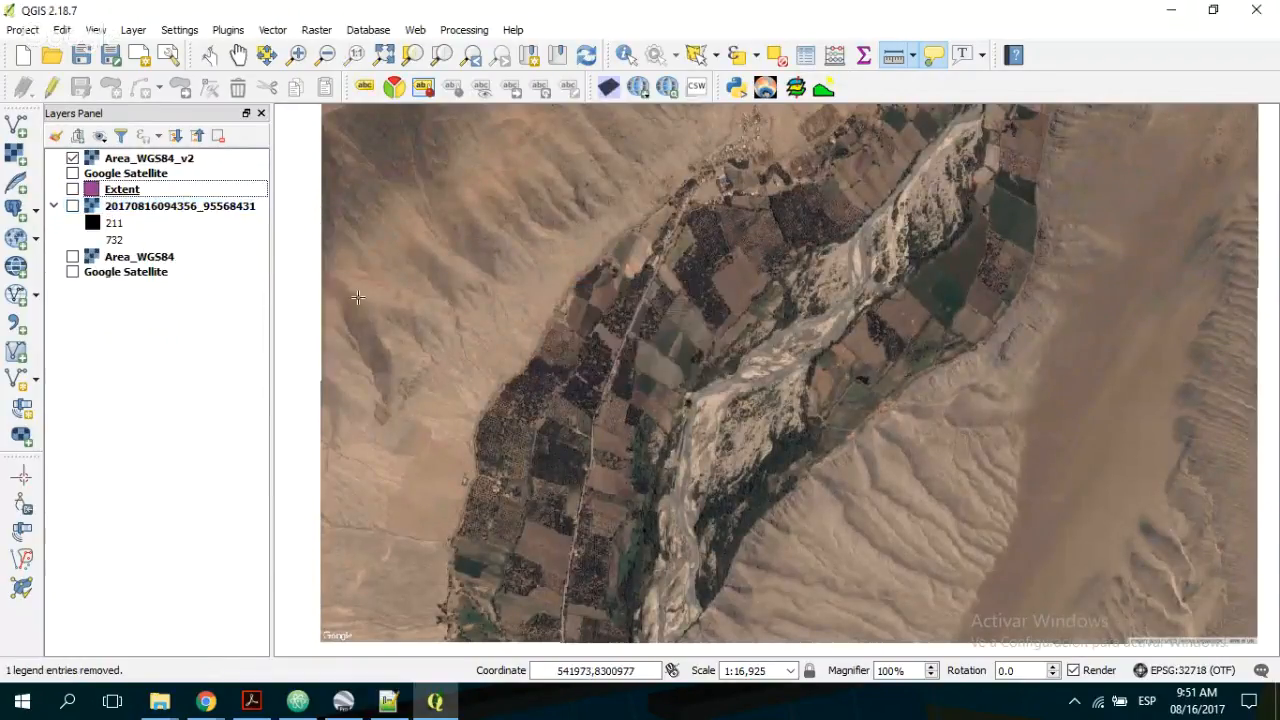
{"action": "left_click", "coordinate": [158, 205]}
{"action": "right_click", "coordinate": [158, 205]}
{"action": "left_click", "coordinate": [200, 295]}
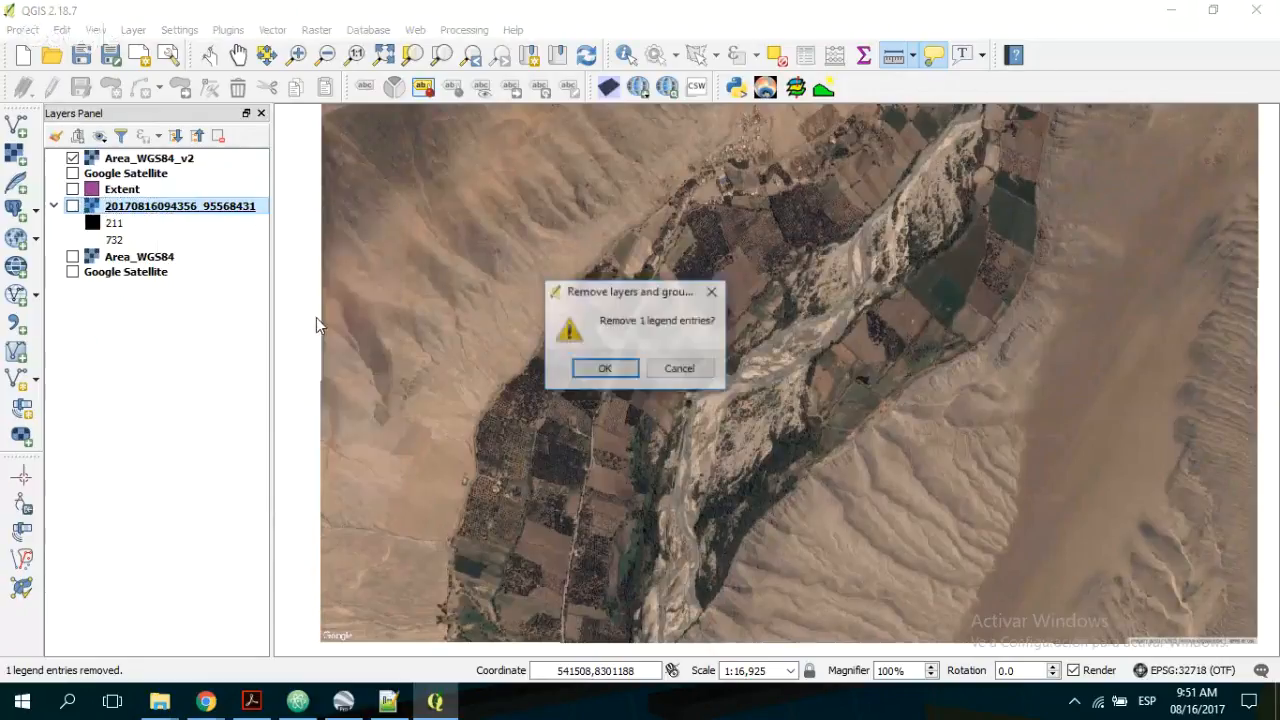
{"action": "left_click", "coordinate": [600, 368]}
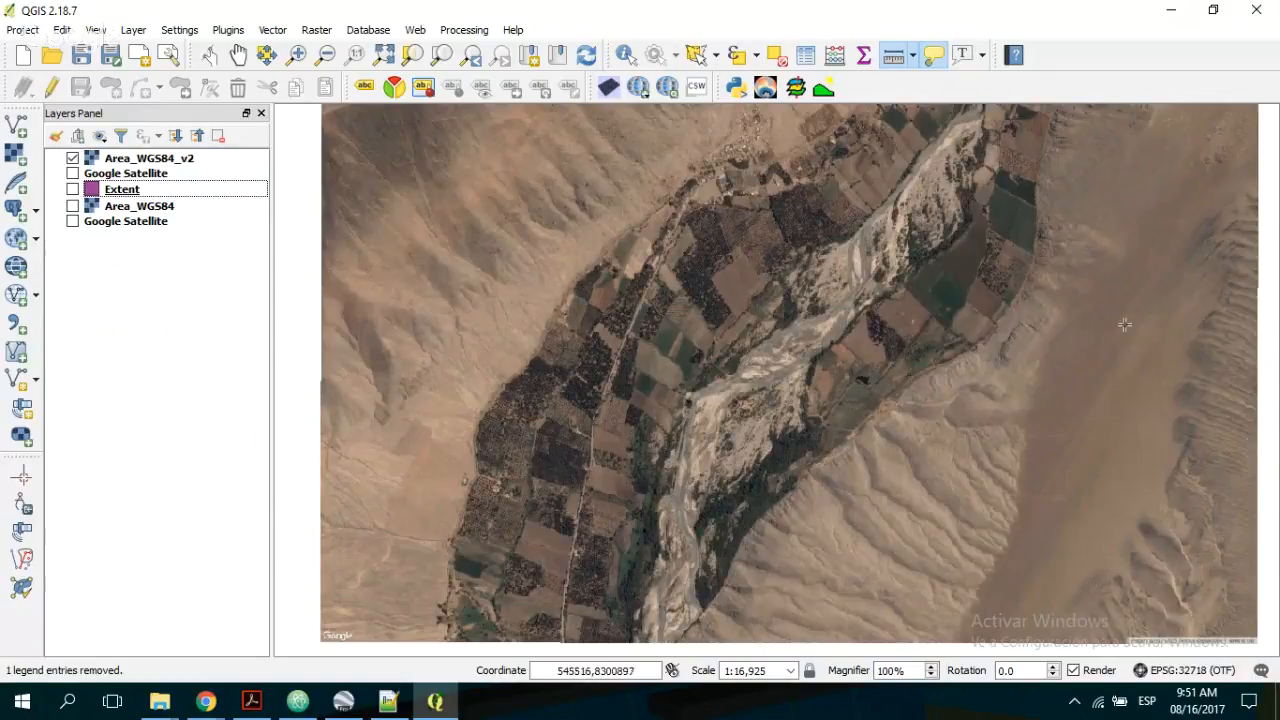
- Show the Extent polygon at the head of the layer order over the upper Google Satellite layer, with Area_WGS84_v2 hidden
{"action": "mouse_move", "coordinate": [960, 587]}
{"action": "mouse_move", "coordinate": [552, 540]}
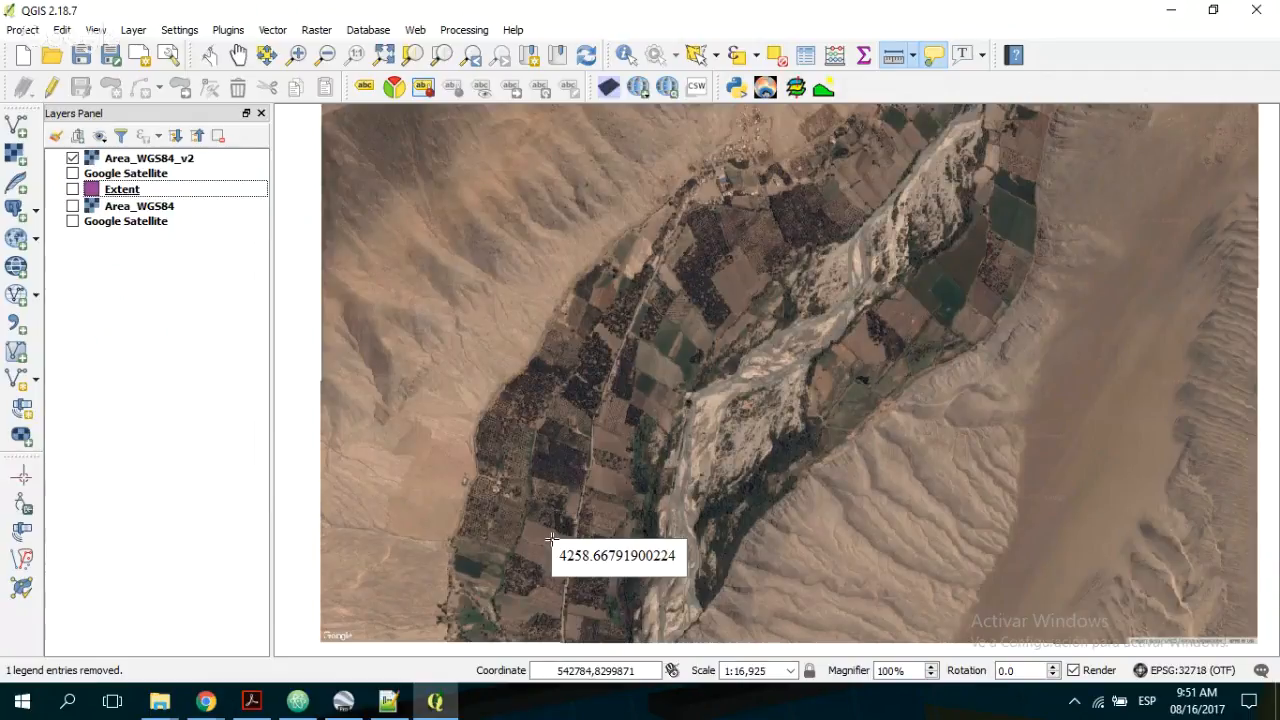
{"action": "left_click", "coordinate": [73, 190]}
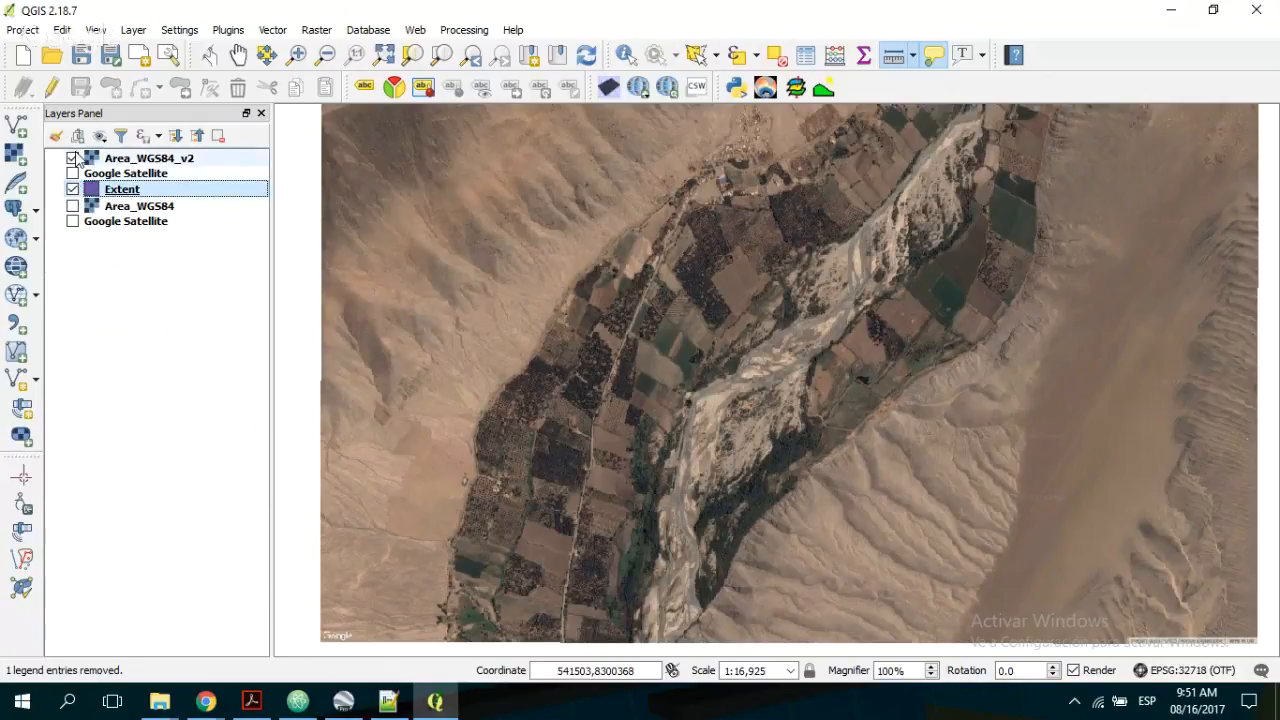
{"action": "left_click", "coordinate": [73, 158]}
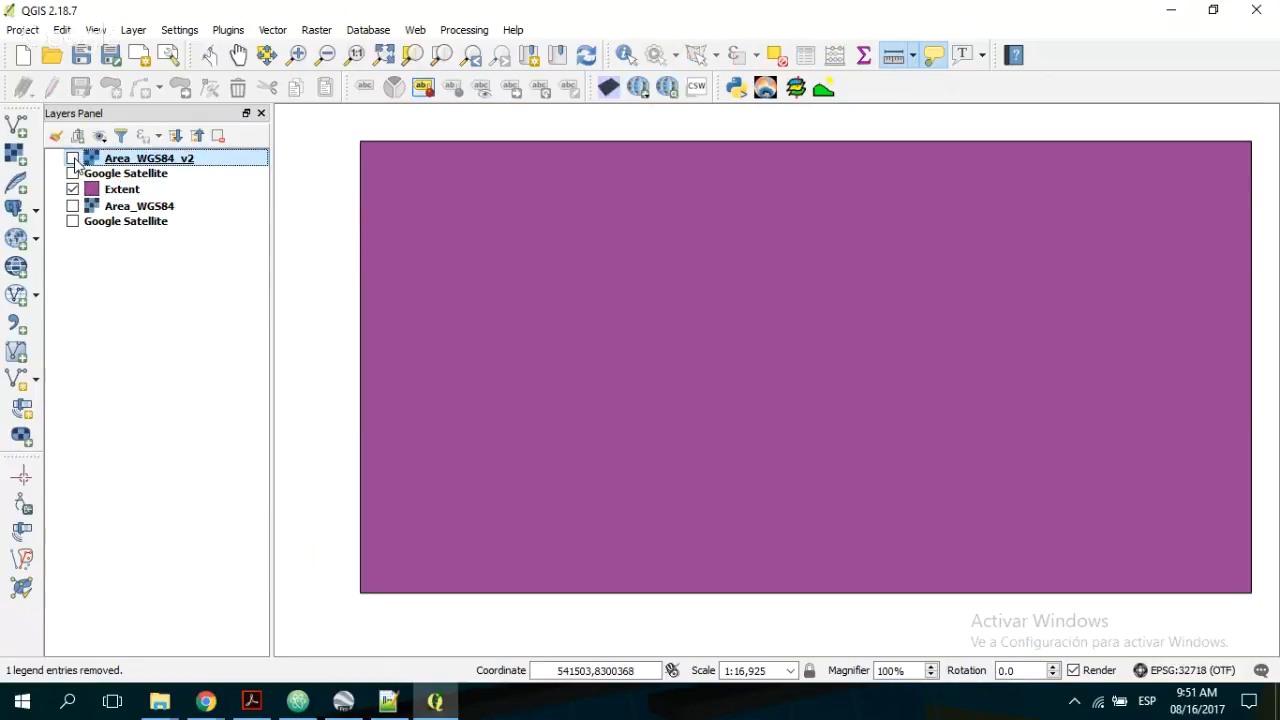
{"action": "left_click_drag", "start_coordinate": [120, 189], "coordinate": [115, 160]}
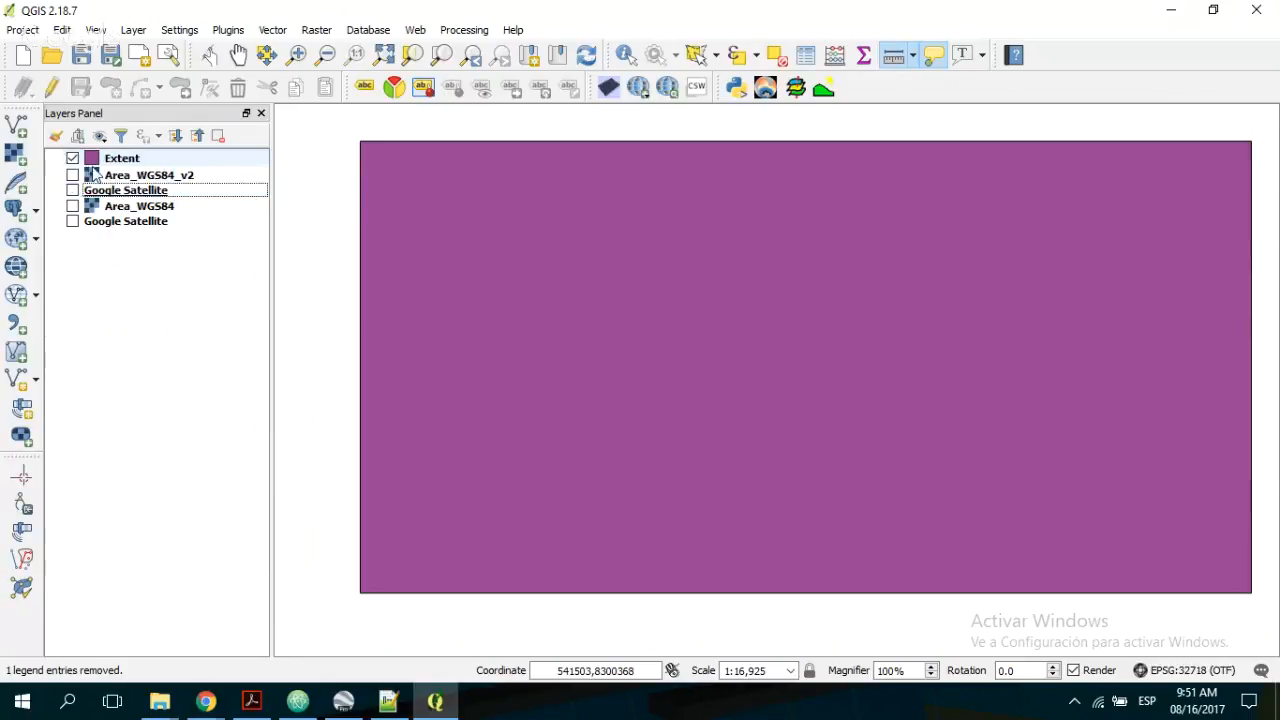
{"action": "left_click", "coordinate": [80, 190]}
{"action": "left_click", "coordinate": [72, 190]}
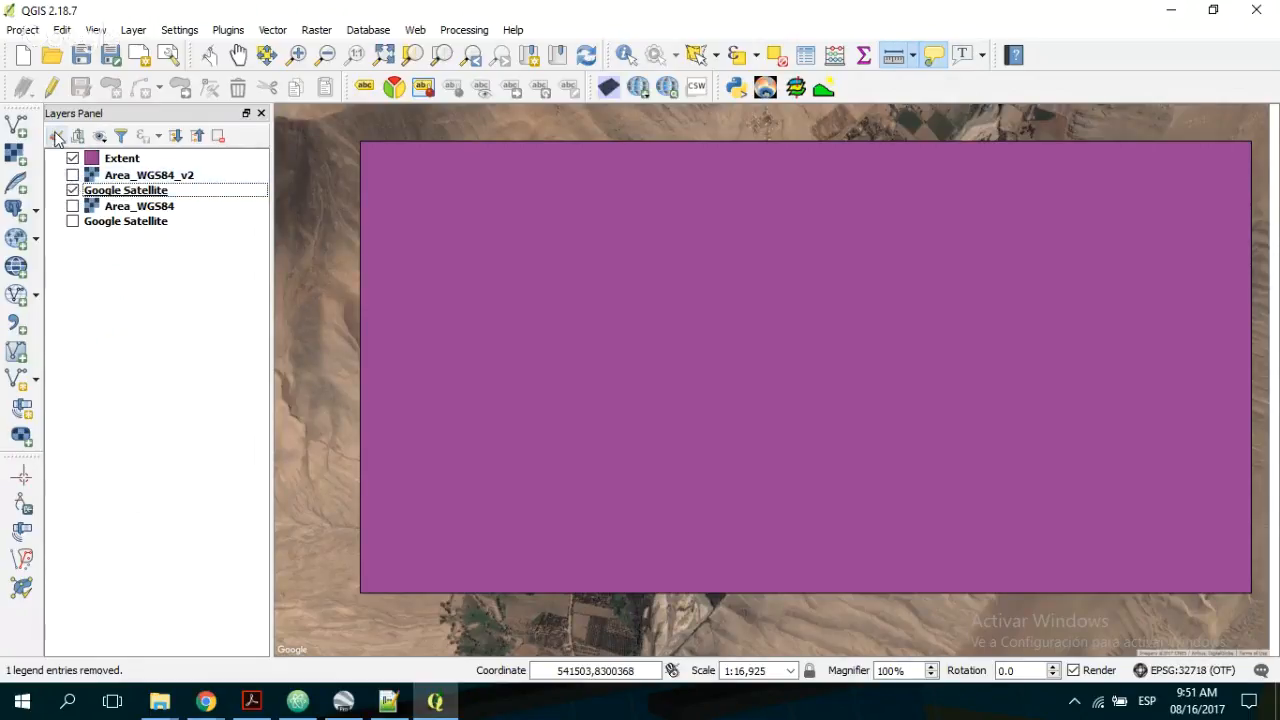
{"action": "left_click", "coordinate": [115, 164]}
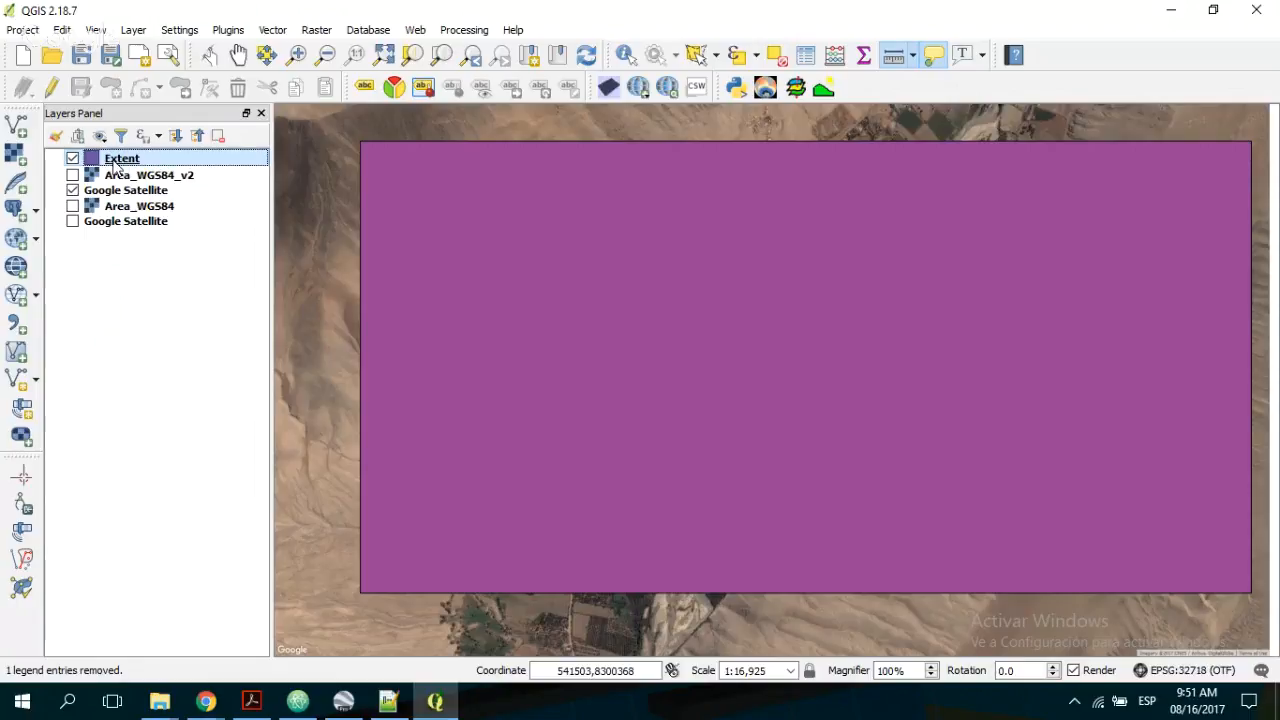
- Set the layer transparency of the Extent polygon to 50 and apply it
{"action": "right_click", "coordinate": [114, 163]}
{"action": "left_click", "coordinate": [196, 476]}
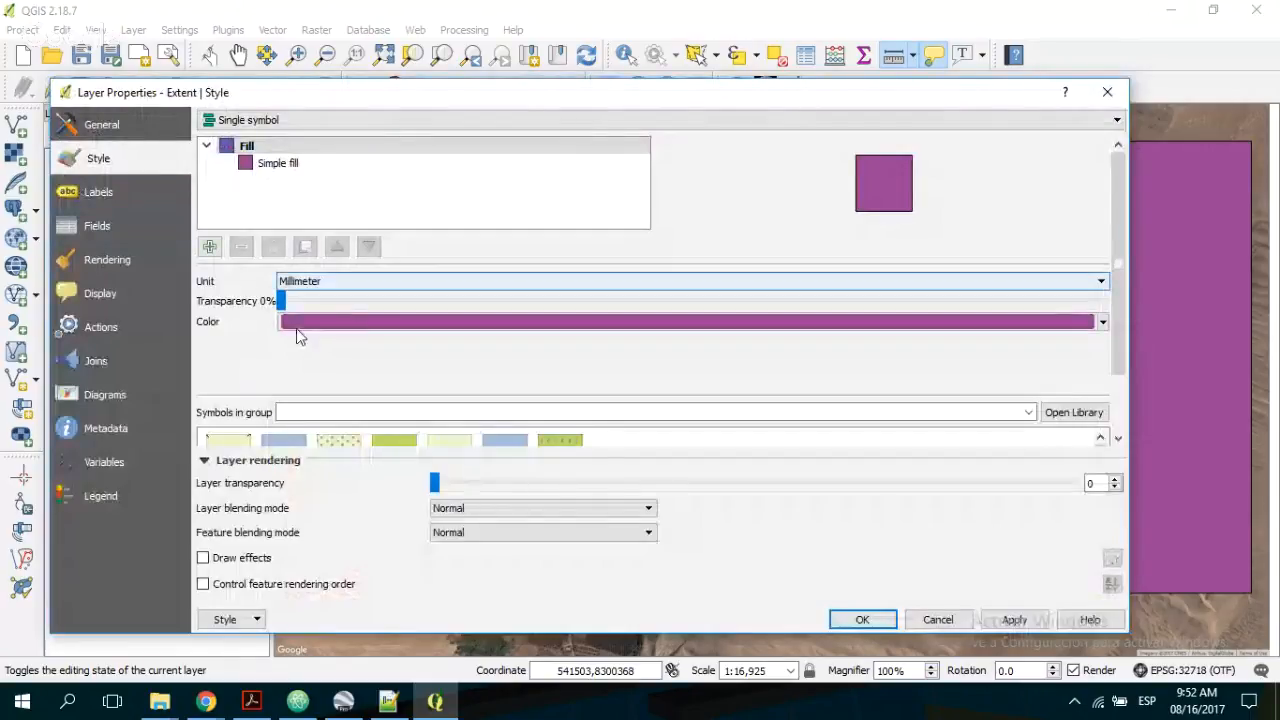
{"action": "scroll", "coordinate": [310, 380], "scroll_direction": "down", "scroll_amount": 2}
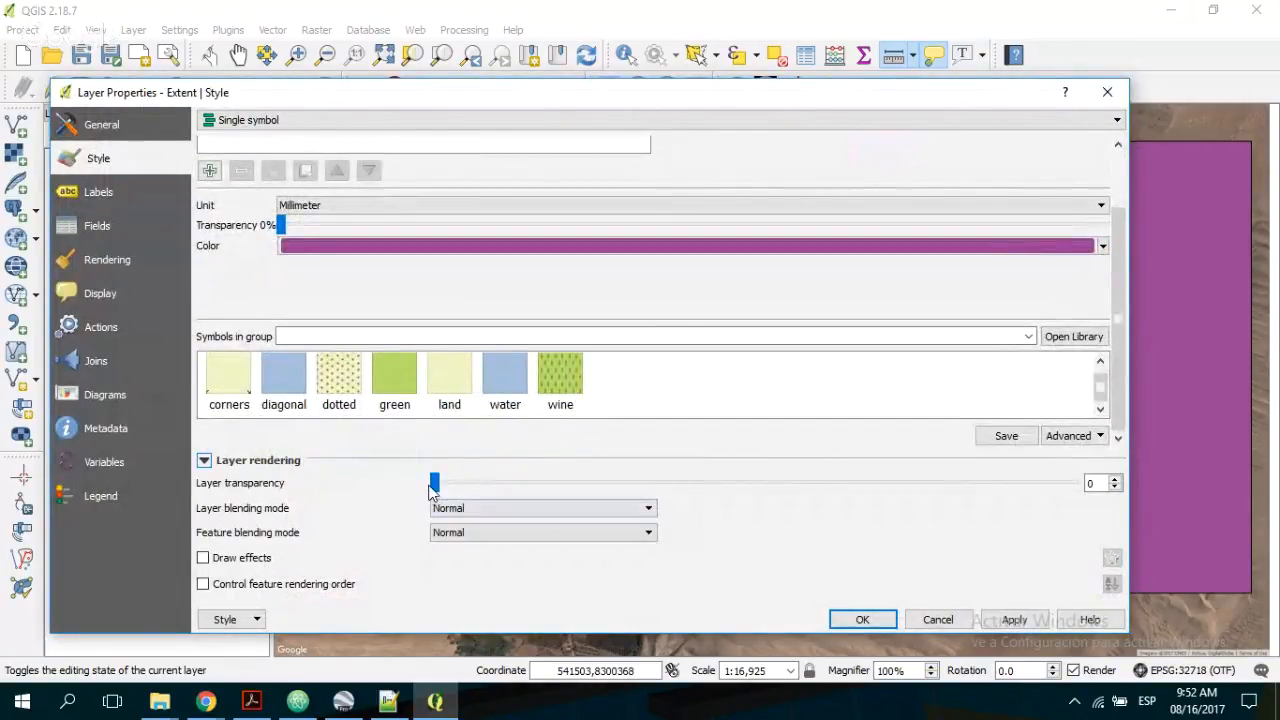
{"action": "left_click_drag", "start_coordinate": [434, 483], "coordinate": [754, 484]}
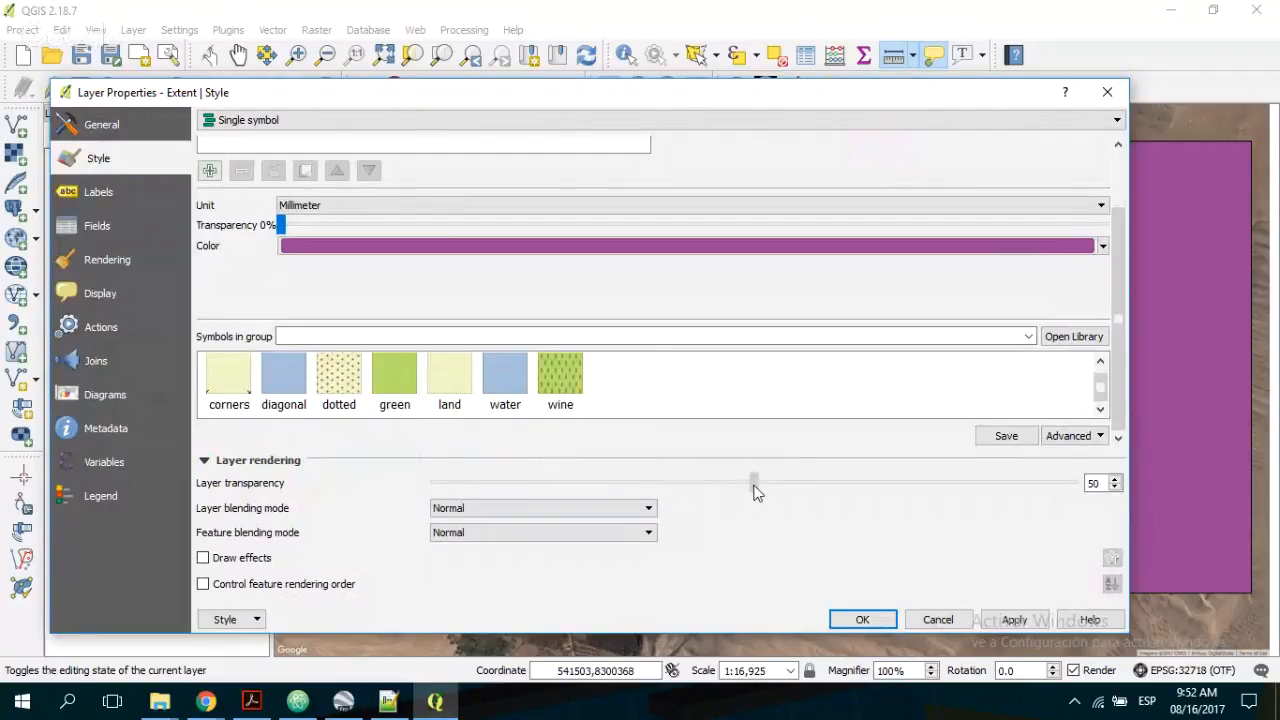
{"action": "left_click", "coordinate": [1014, 620]}
{"action": "left_click", "coordinate": [863, 622]}
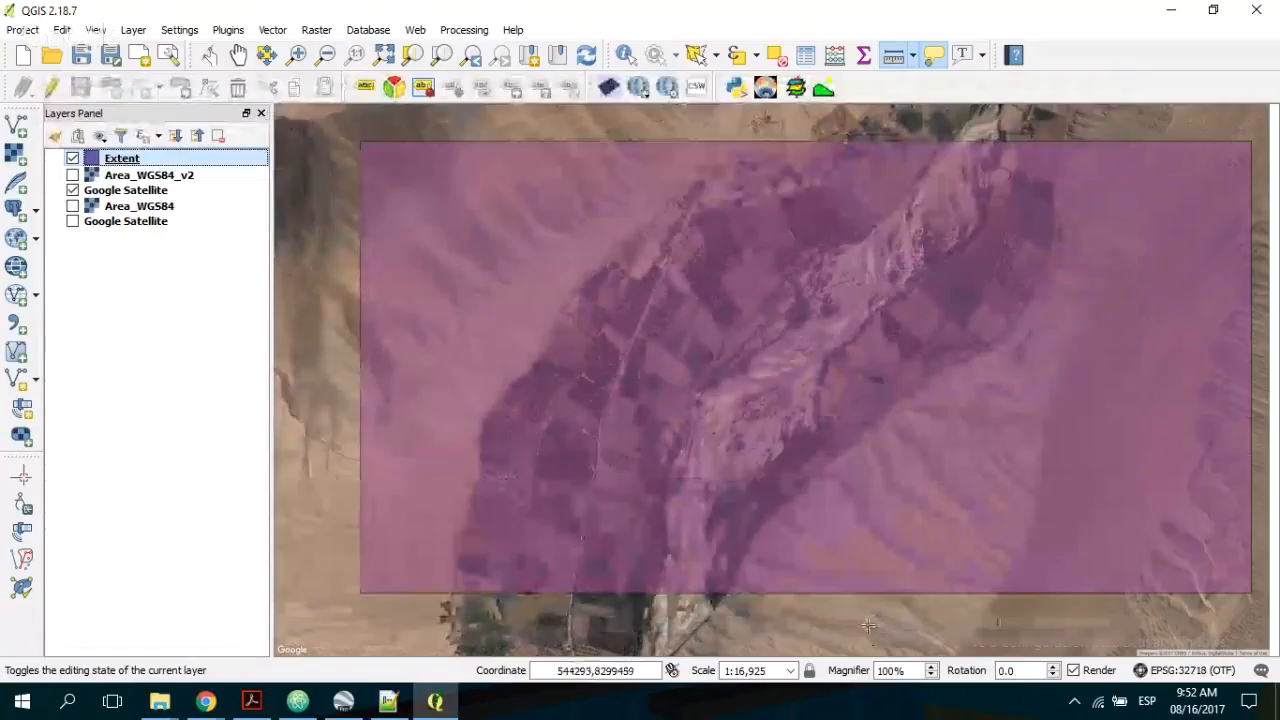
- Start exporting the Extent layer as an ESRI Shapefile into the Shps folder of TutorialInfiltrationGalleryWaterSupplyMODFLOW
{"action": "right_click", "coordinate": [127, 165]}
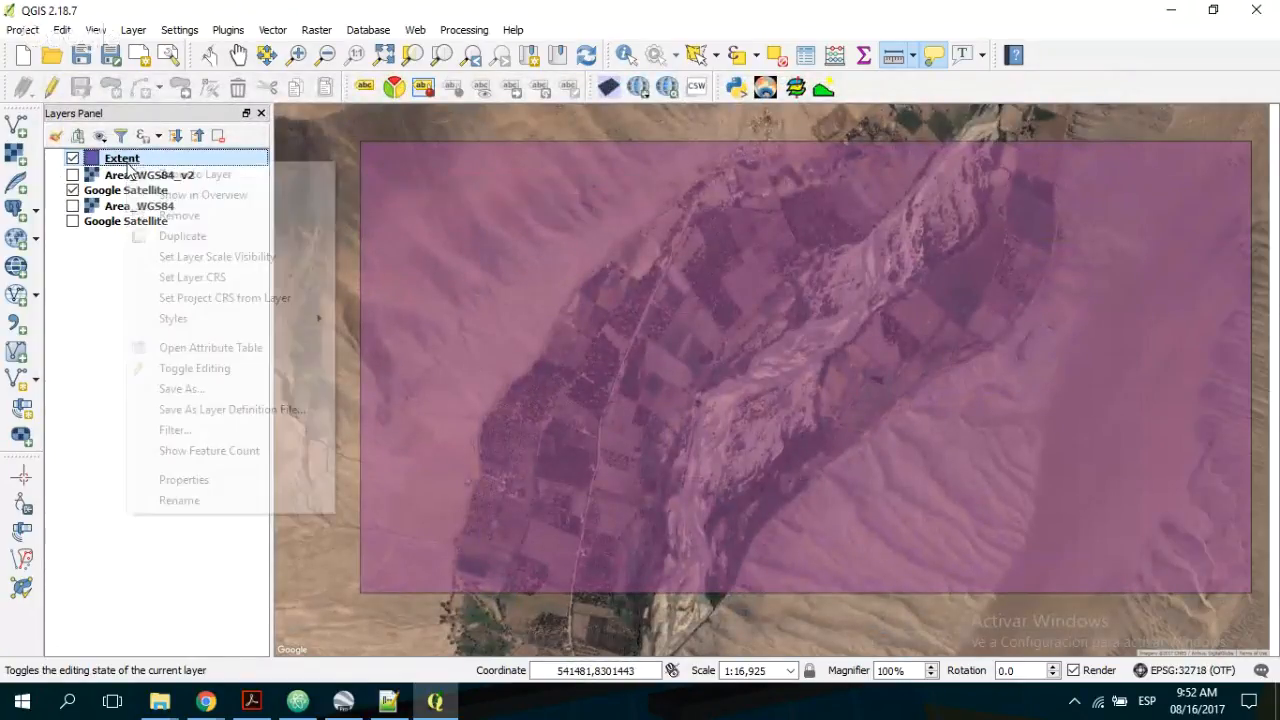
{"action": "left_click", "coordinate": [238, 396]}
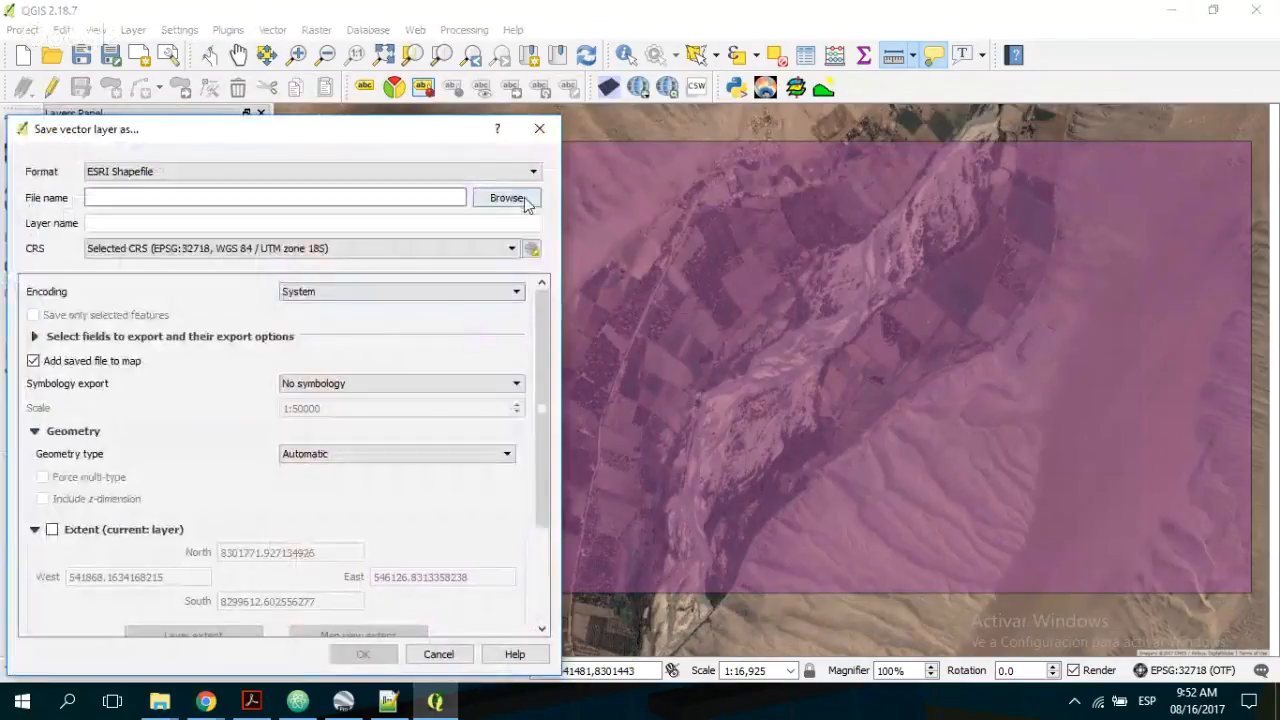
{"action": "left_click", "coordinate": [507, 198]}
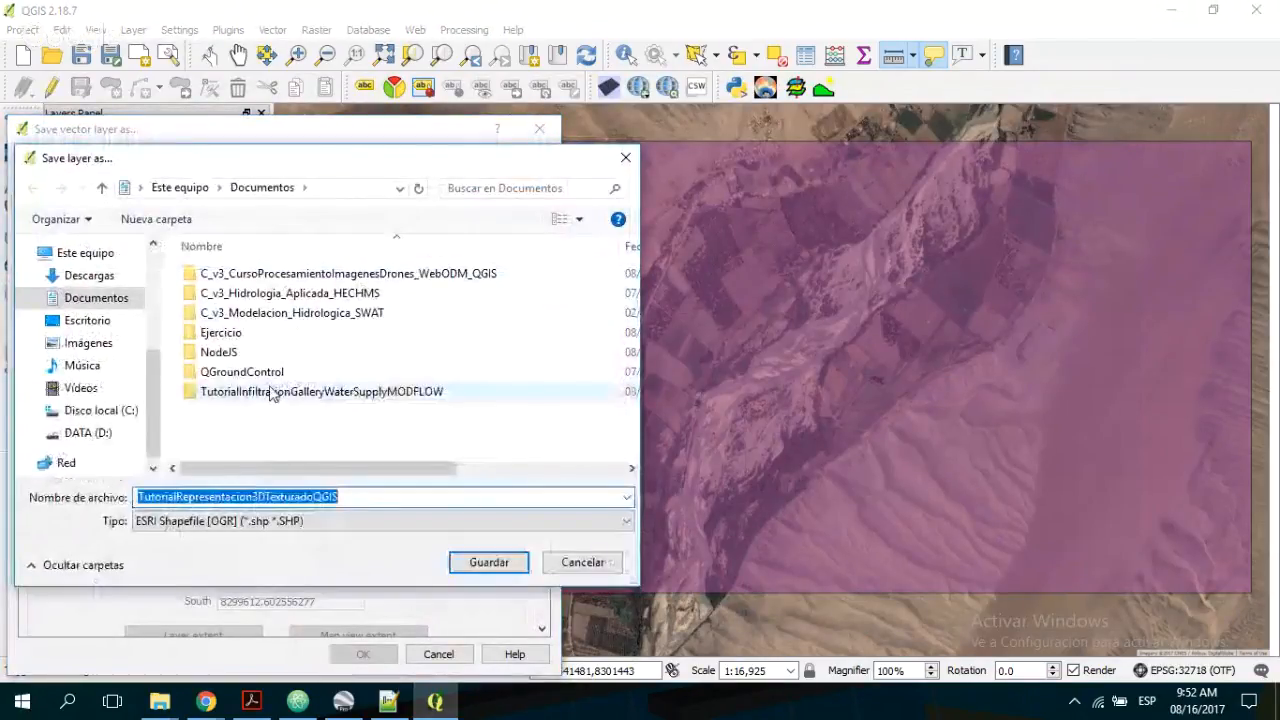
{"action": "double_click", "coordinate": [272, 392]}
{"action": "double_click", "coordinate": [214, 294]}
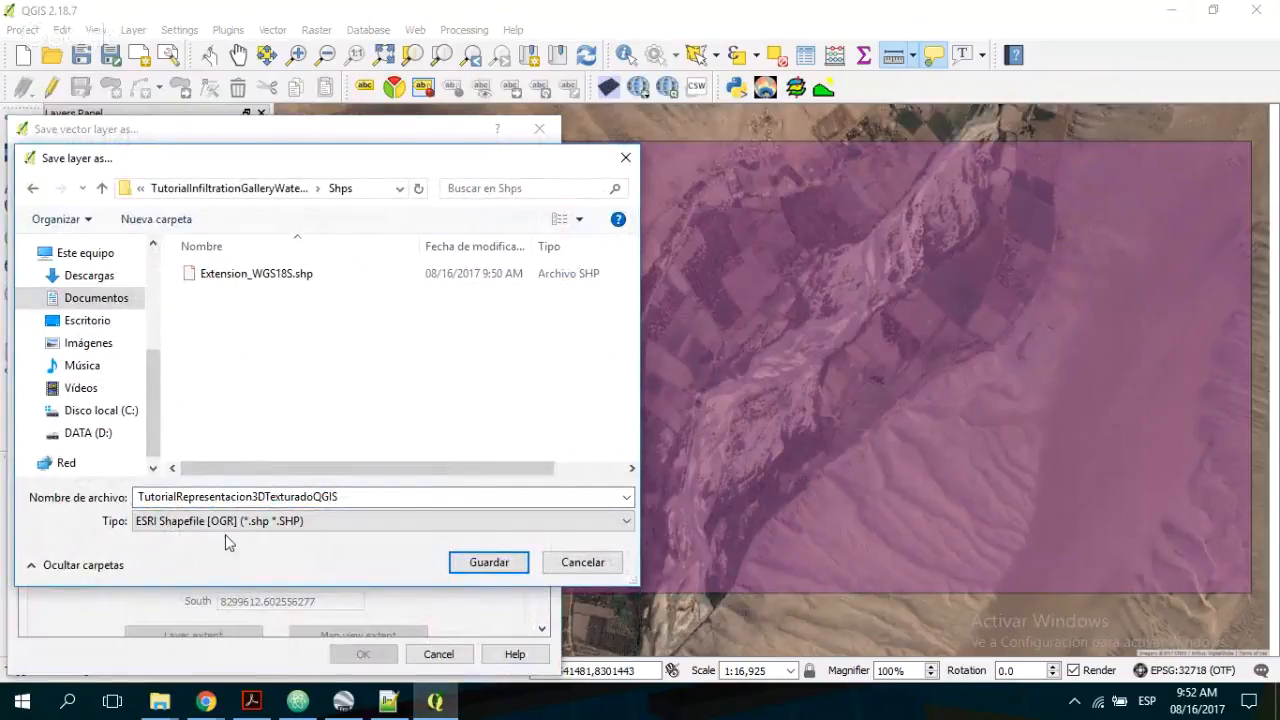
- Name the exported shapefile AluvialAquifer_WGS18S.shp, based on the existing Extension_WGS18S.shp name, and save it with WGS 84 / UTM zone 18S
{"action": "left_click", "coordinate": [258, 274]}
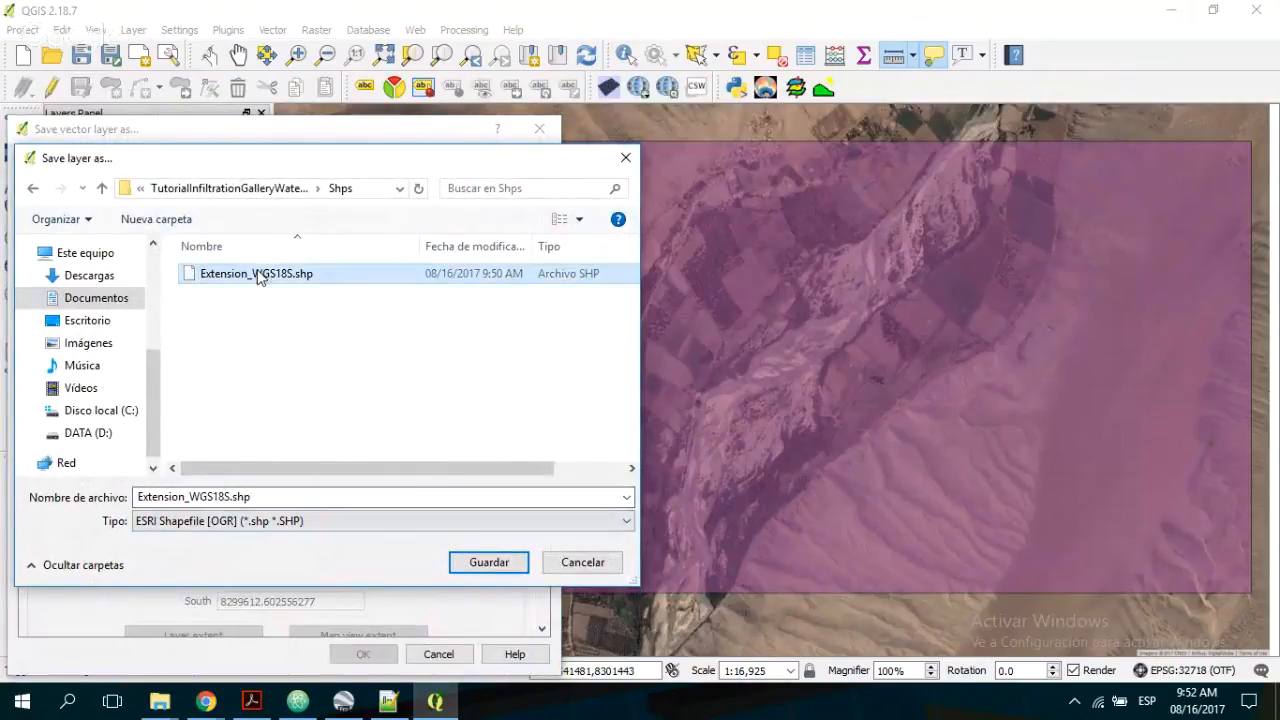
{"action": "left_click", "coordinate": [191, 496]}
{"action": "left_click", "coordinate": [184, 496]}
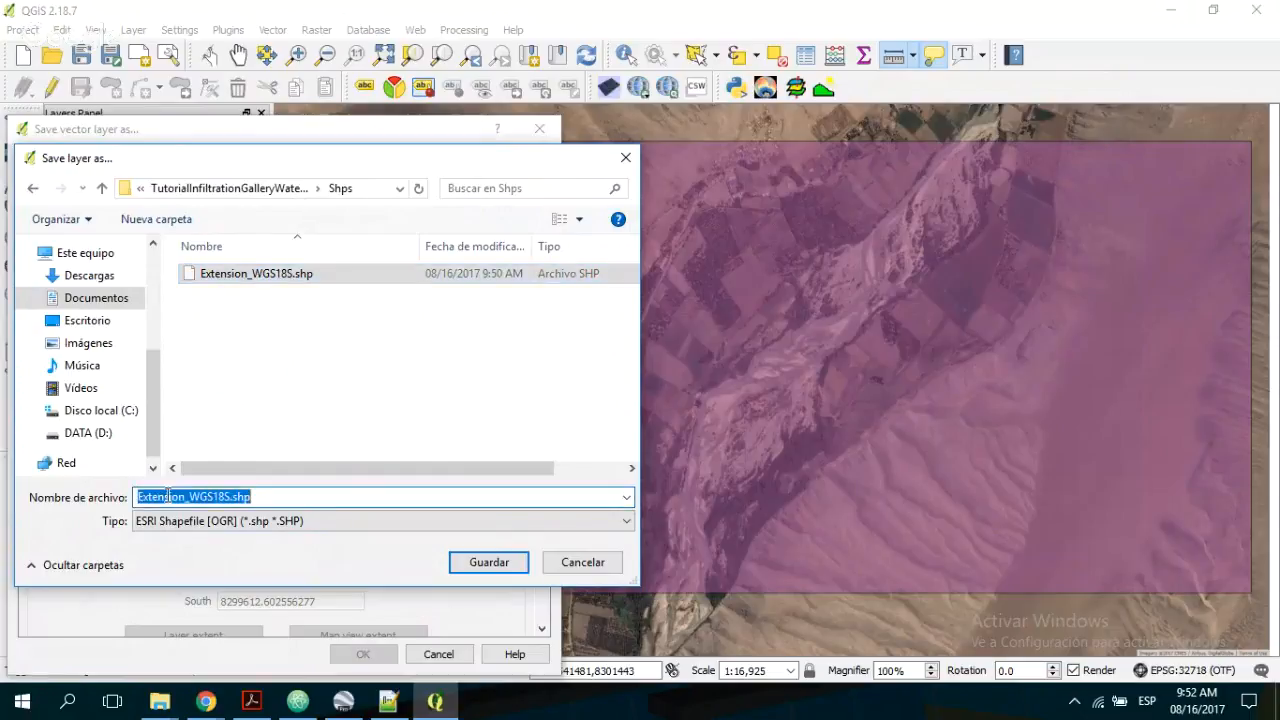
{"action": "left_click", "coordinate": [185, 498]}
{"action": "left_click_drag", "start_coordinate": [185, 498], "coordinate": [2, 494]}
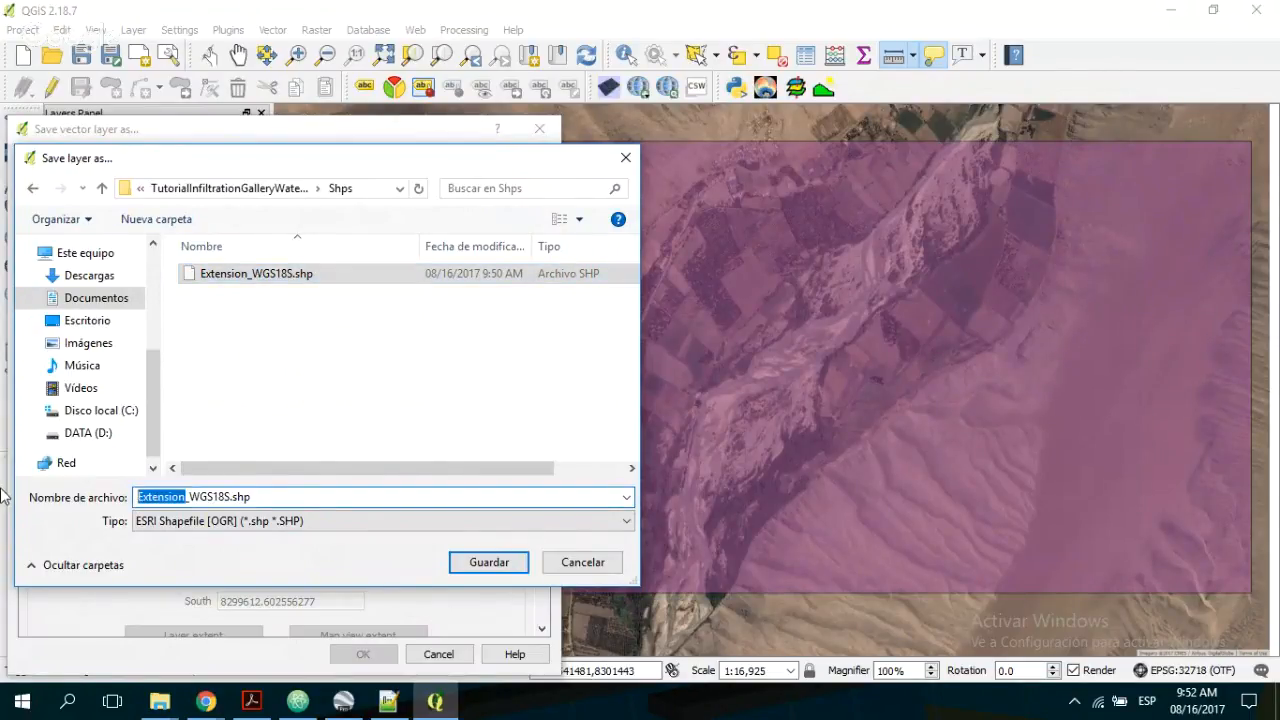
{"action": "type", "text": "Aluvial"}
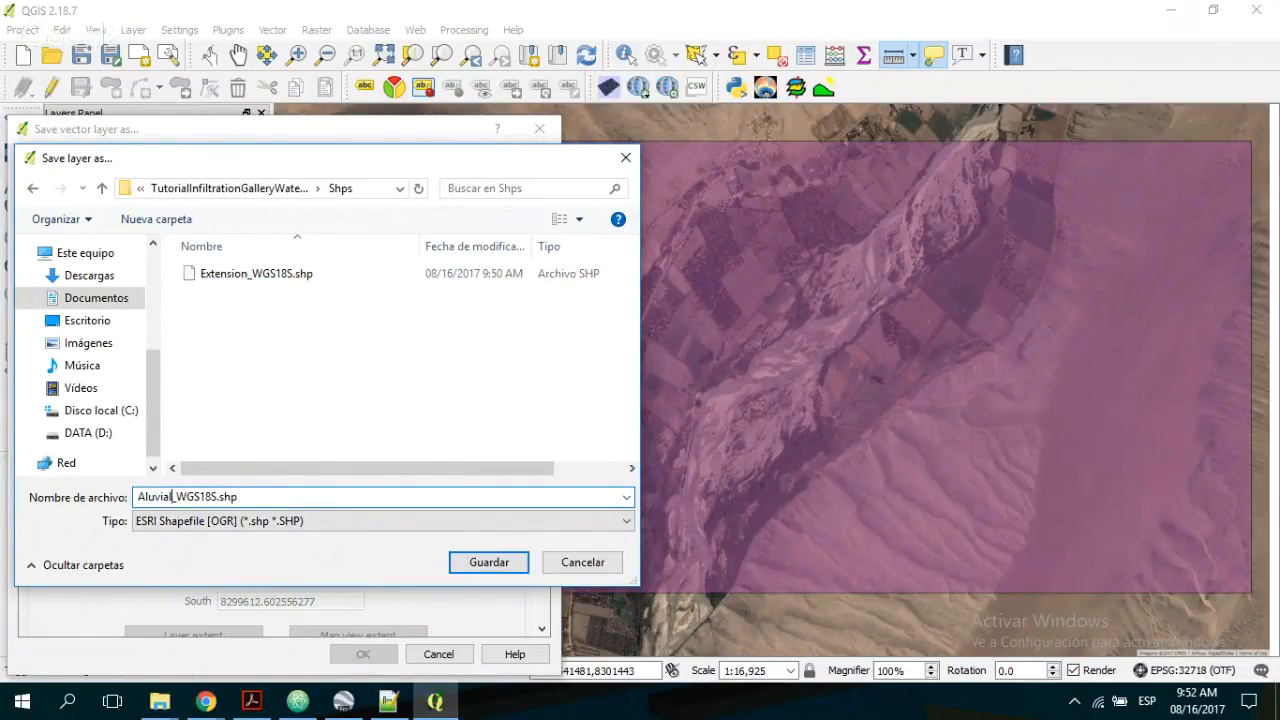
{"action": "type", "text": "Aquifer"}
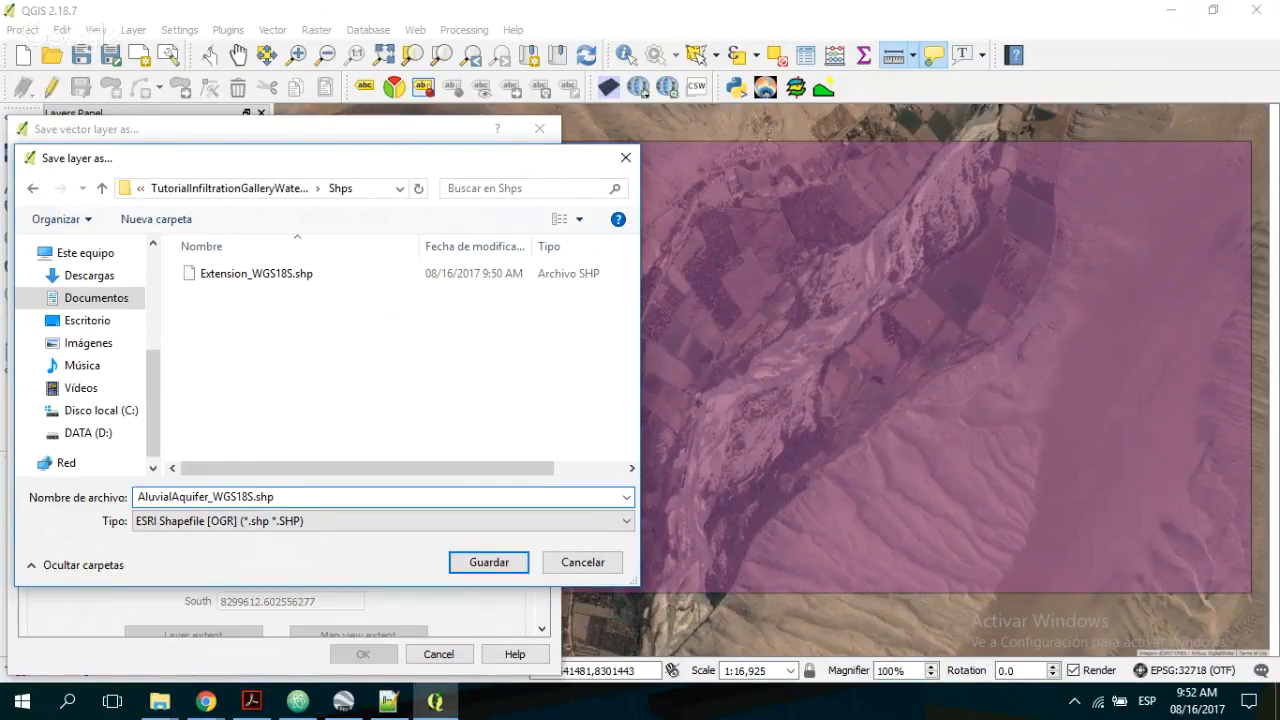
{"action": "key", "text": "Return"}
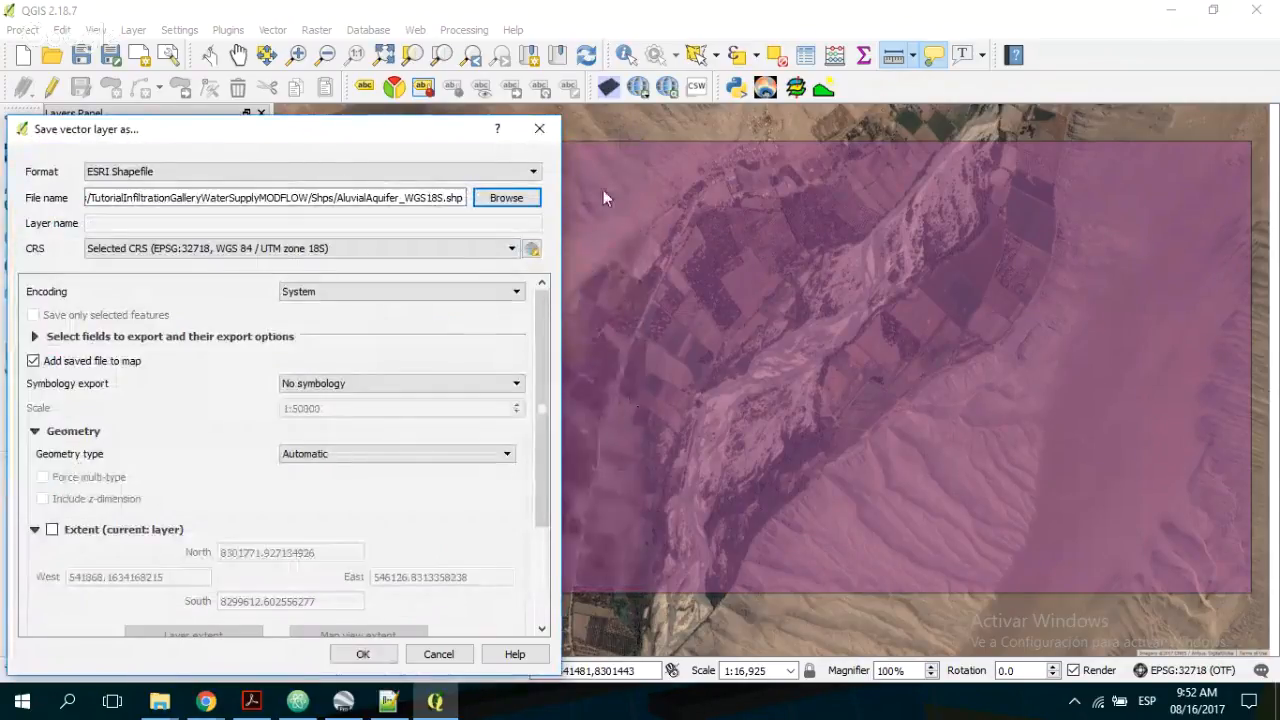
{"action": "left_click", "coordinate": [363, 656]}
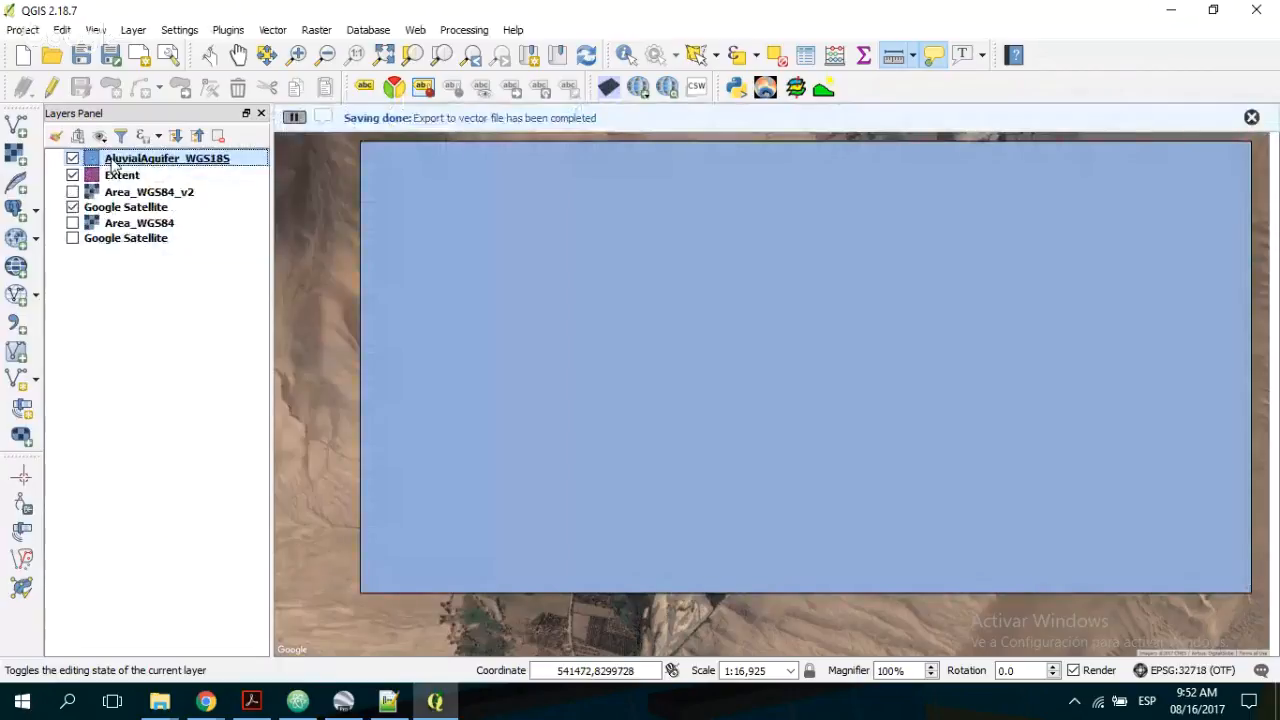
- Set the fill transparency of the AluvialAquifer_WGS18S layer to 48% and hide the Extent layer
{"action": "right_click", "coordinate": [92, 160]}
{"action": "left_click", "coordinate": [92, 160]}
{"action": "double_click", "coordinate": [92, 160]}
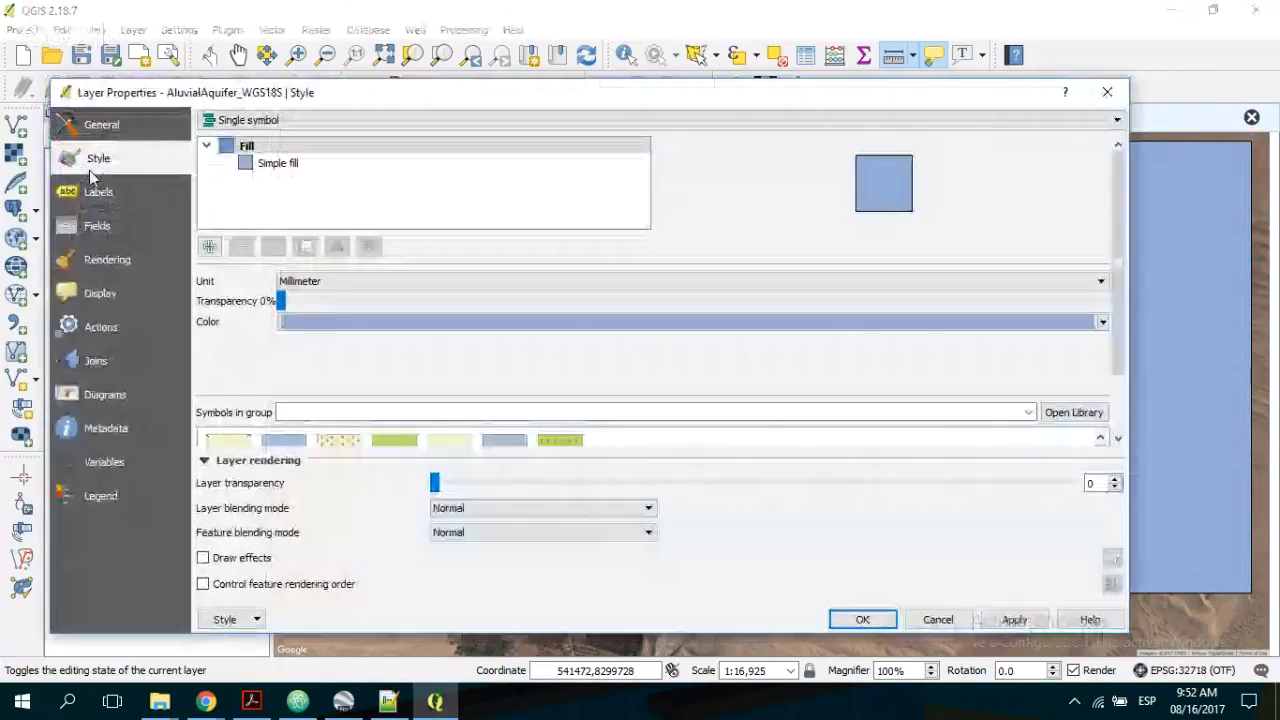
{"action": "left_click_drag", "start_coordinate": [283, 302], "coordinate": [685, 311]}
{"action": "left_click", "coordinate": [1015, 620]}
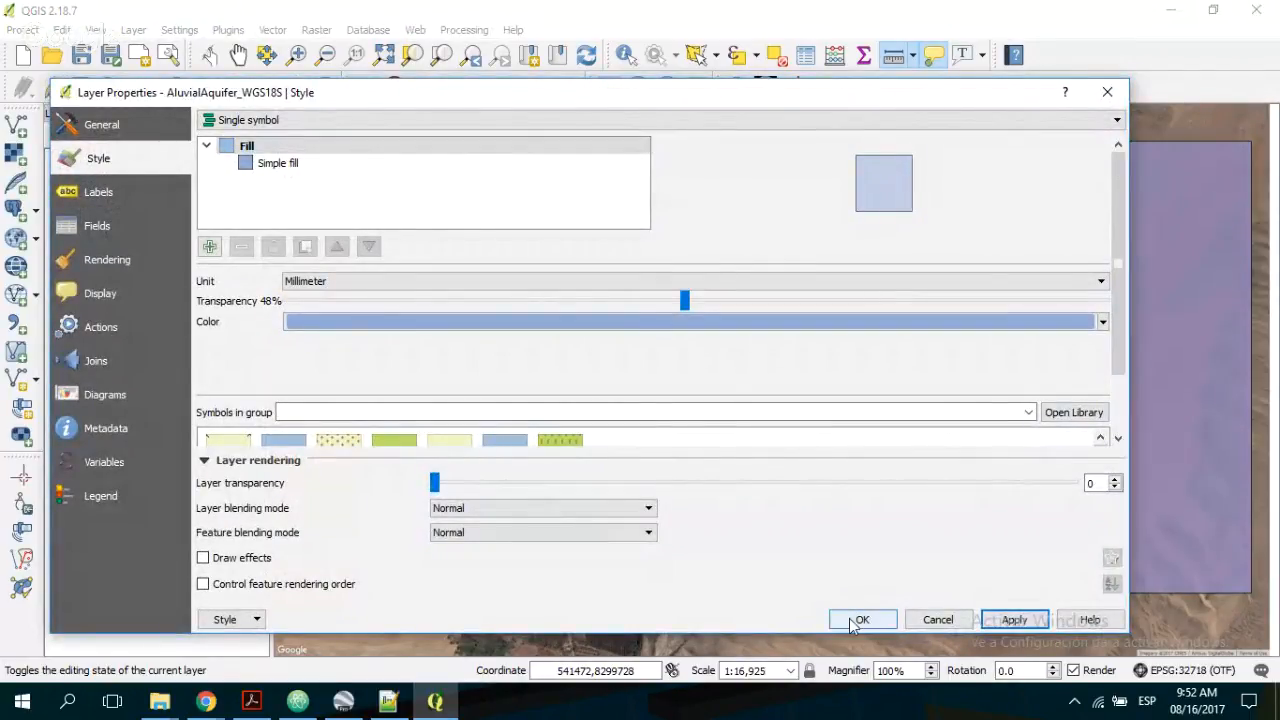
{"action": "left_click", "coordinate": [858, 620]}
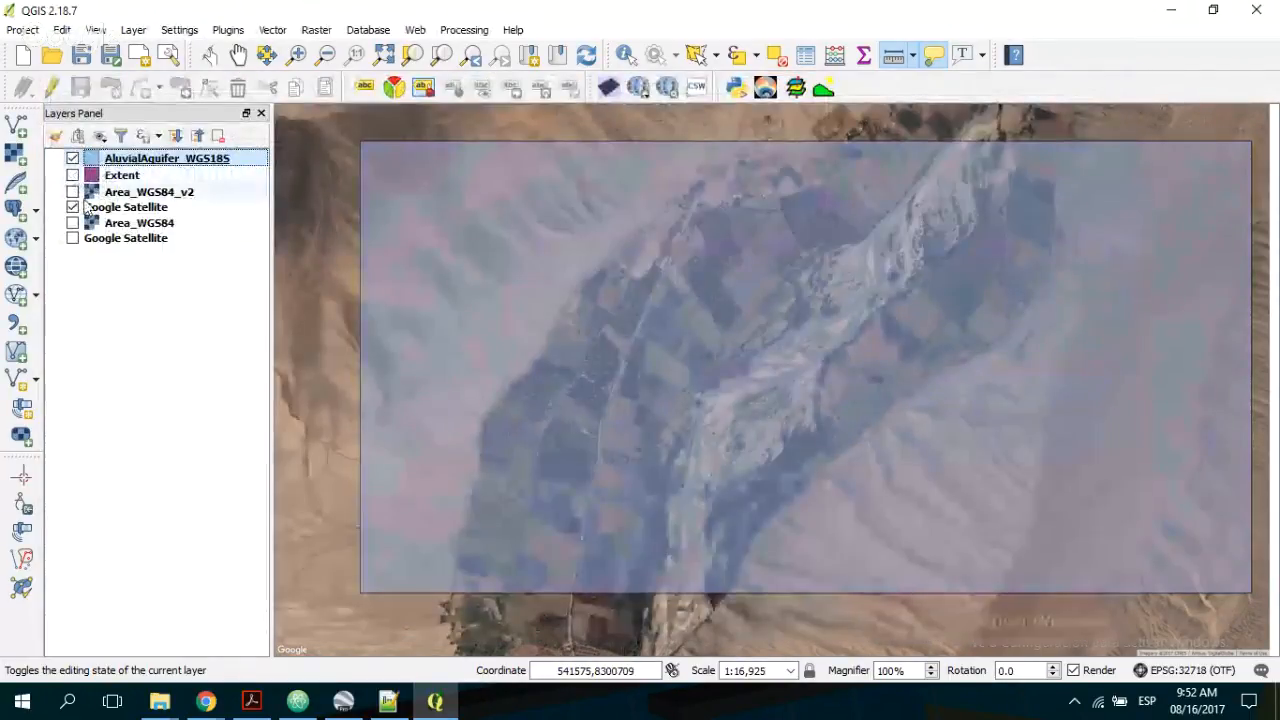
- Show the Area_WGS84_v2 image in place of the upper Google Satellite layer and remove that satellite layer from the project
{"action": "left_click", "coordinate": [72, 207]}
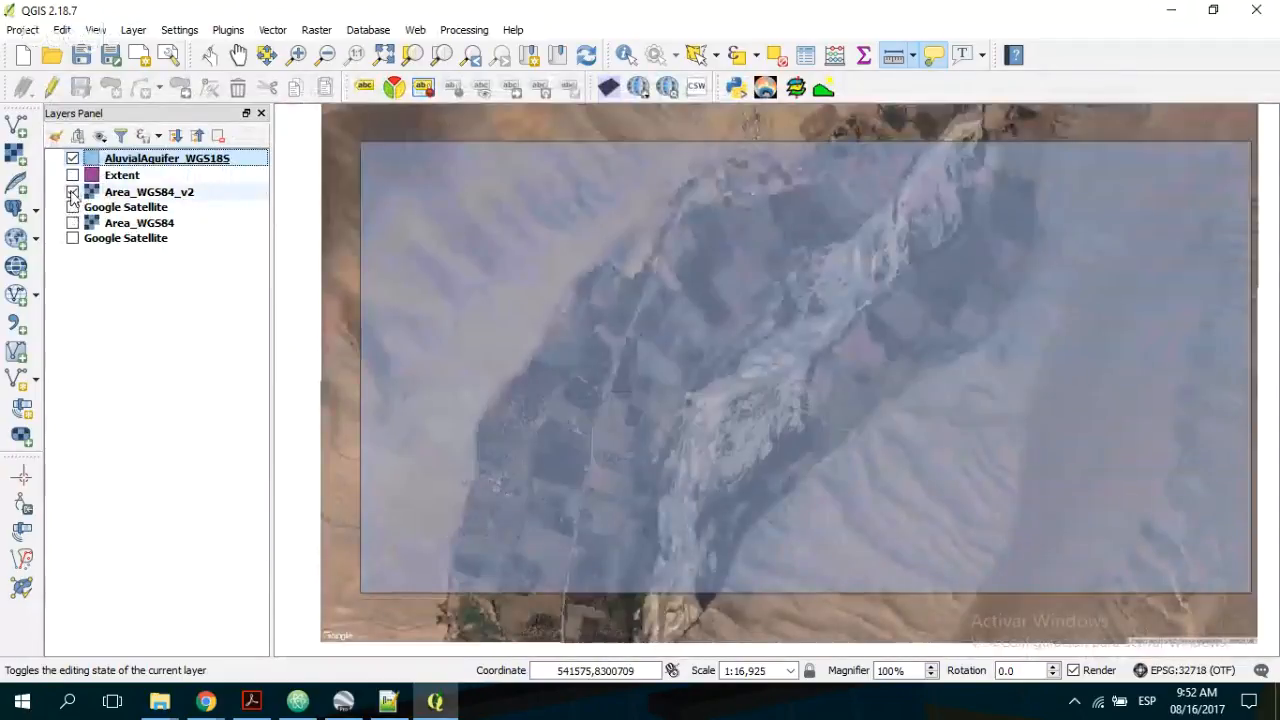
{"action": "left_click", "coordinate": [110, 207]}
{"action": "right_click", "coordinate": [108, 209]}
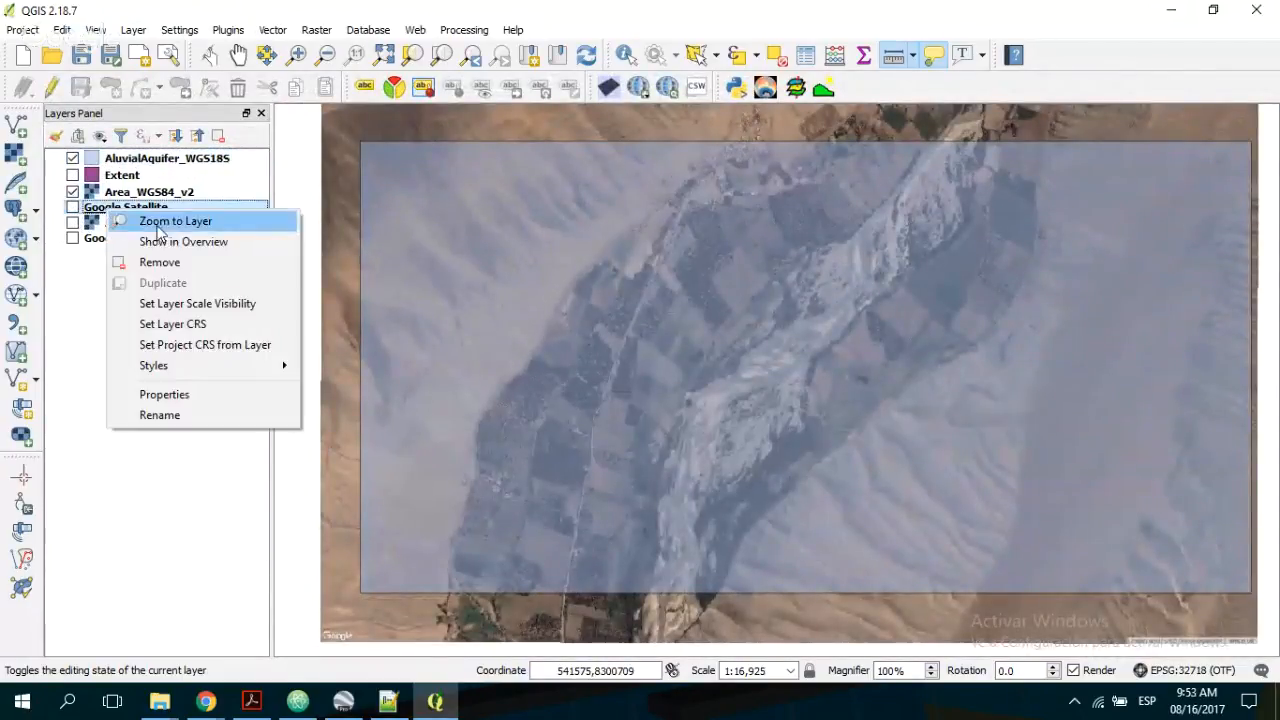
{"action": "left_click", "coordinate": [158, 262]}
{"action": "left_click", "coordinate": [604, 369]}
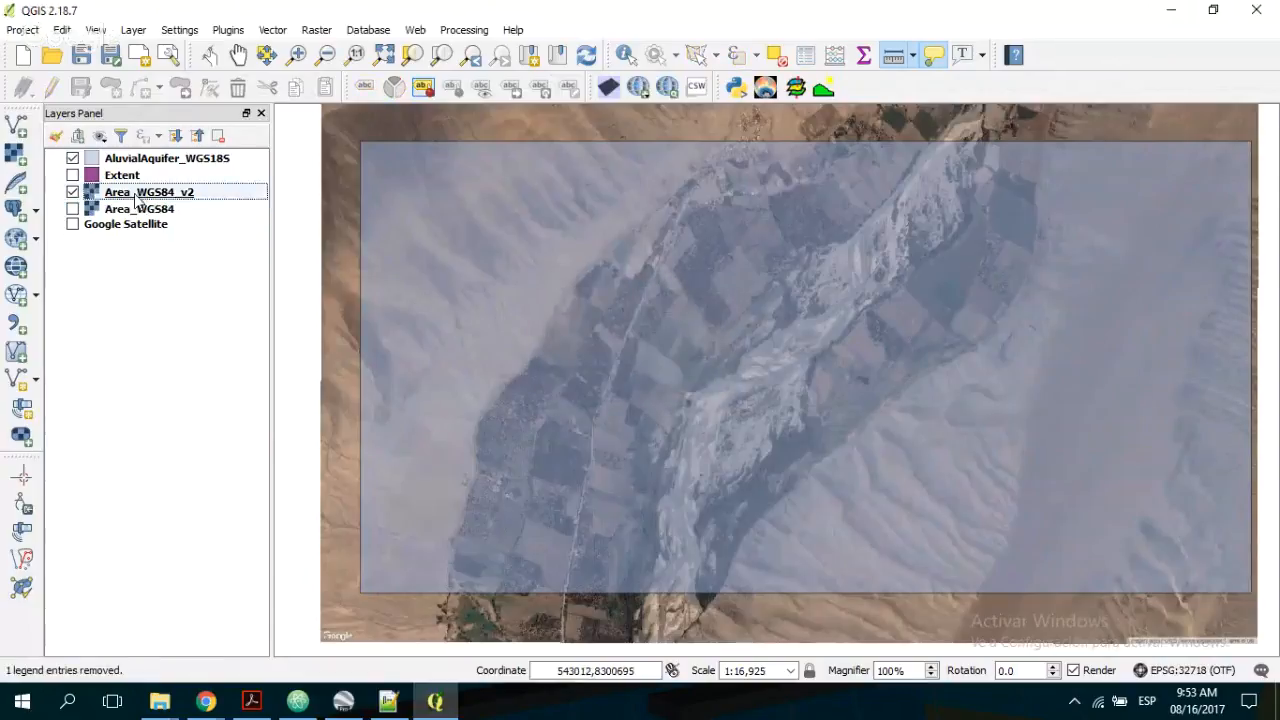
- Remove the Area_WGS84, remaining Google Satellite and Extent layers from the project
{"action": "left_click", "coordinate": [136, 208]}
{"action": "right_click", "coordinate": [133, 209]}
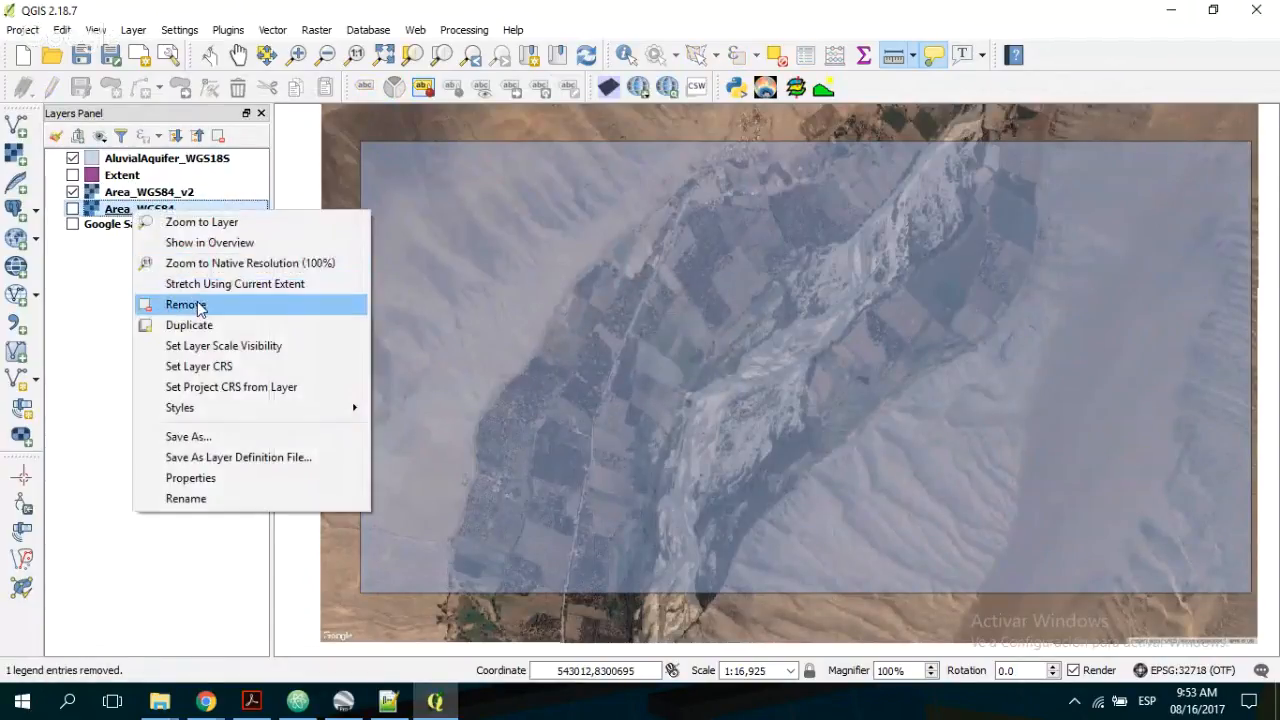
{"action": "left_click", "coordinate": [198, 306]}
{"action": "left_click", "coordinate": [604, 368]}
{"action": "left_click", "coordinate": [123, 210]}
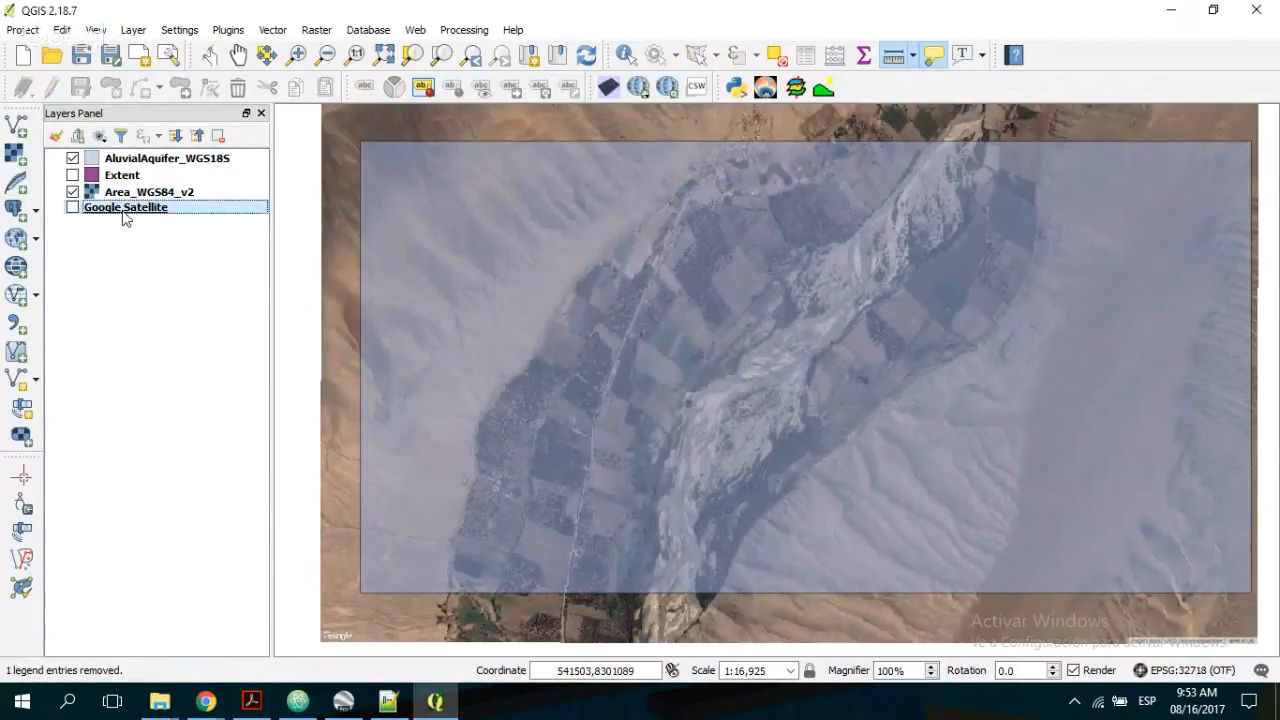
{"action": "right_click", "coordinate": [124, 214]}
{"action": "left_click", "coordinate": [205, 264]}
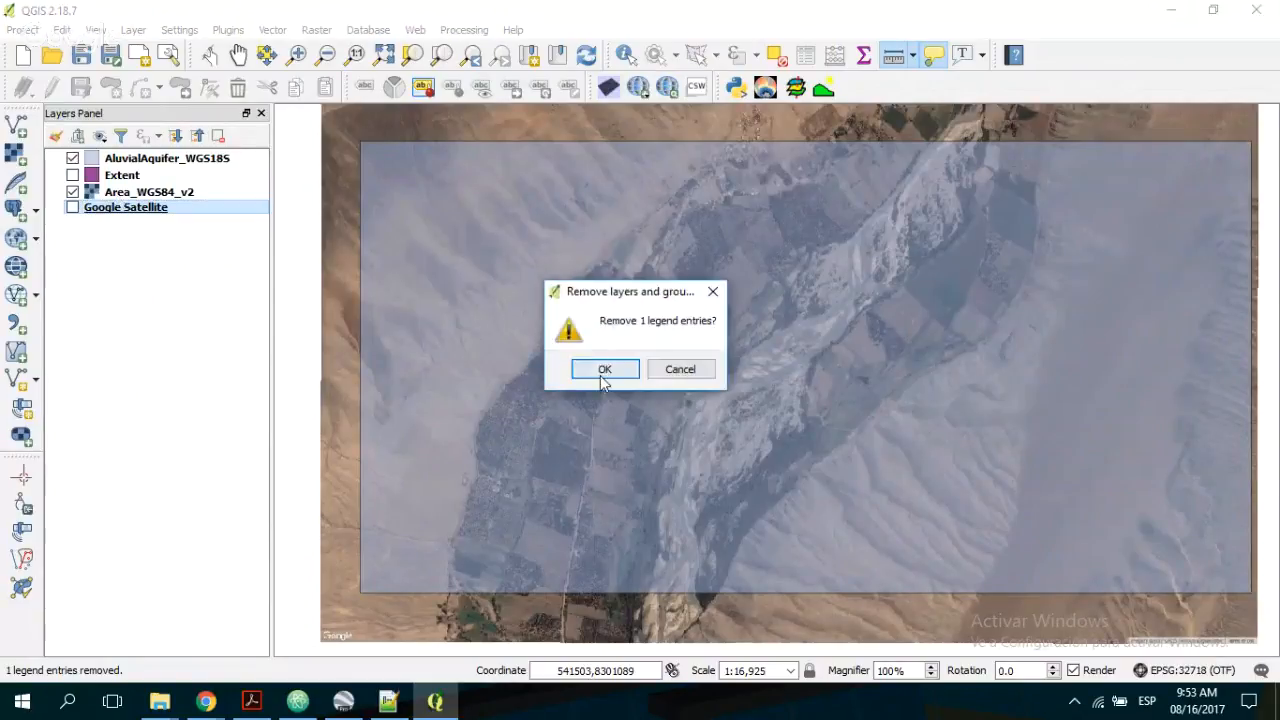
{"action": "left_click", "coordinate": [604, 369]}
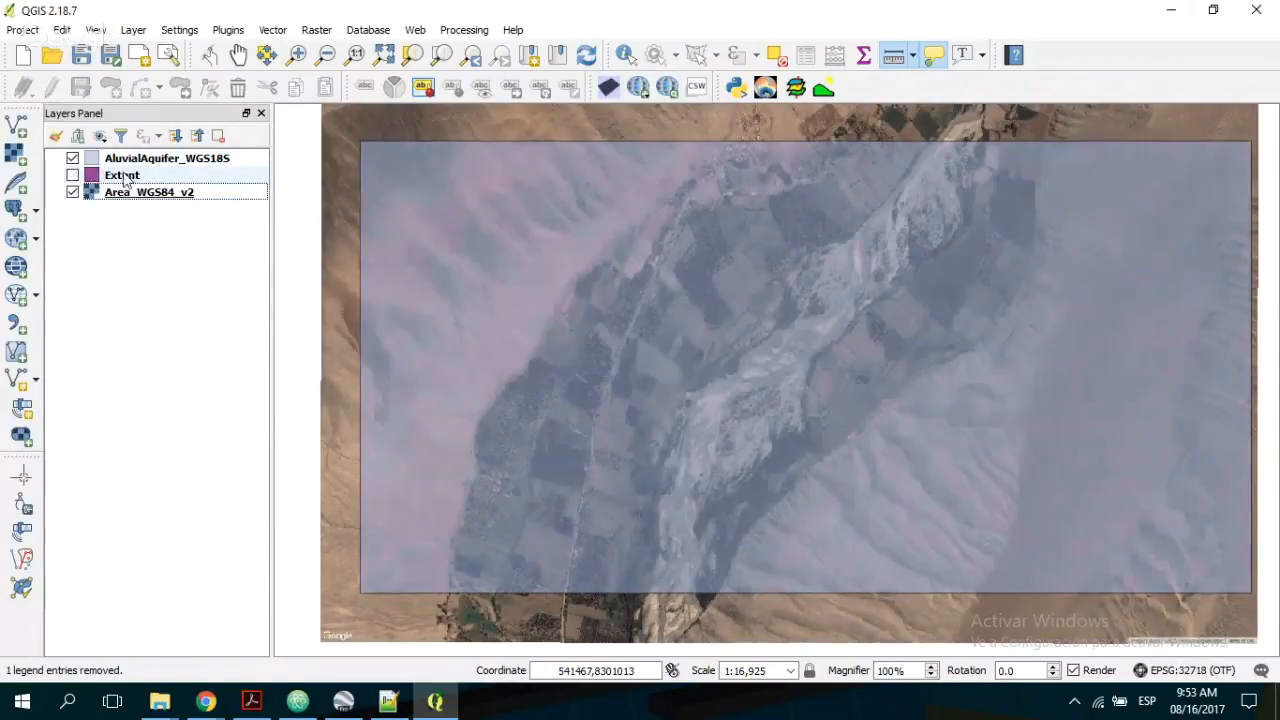
{"action": "right_click", "coordinate": [125, 177]}
{"action": "left_click", "coordinate": [205, 224]}
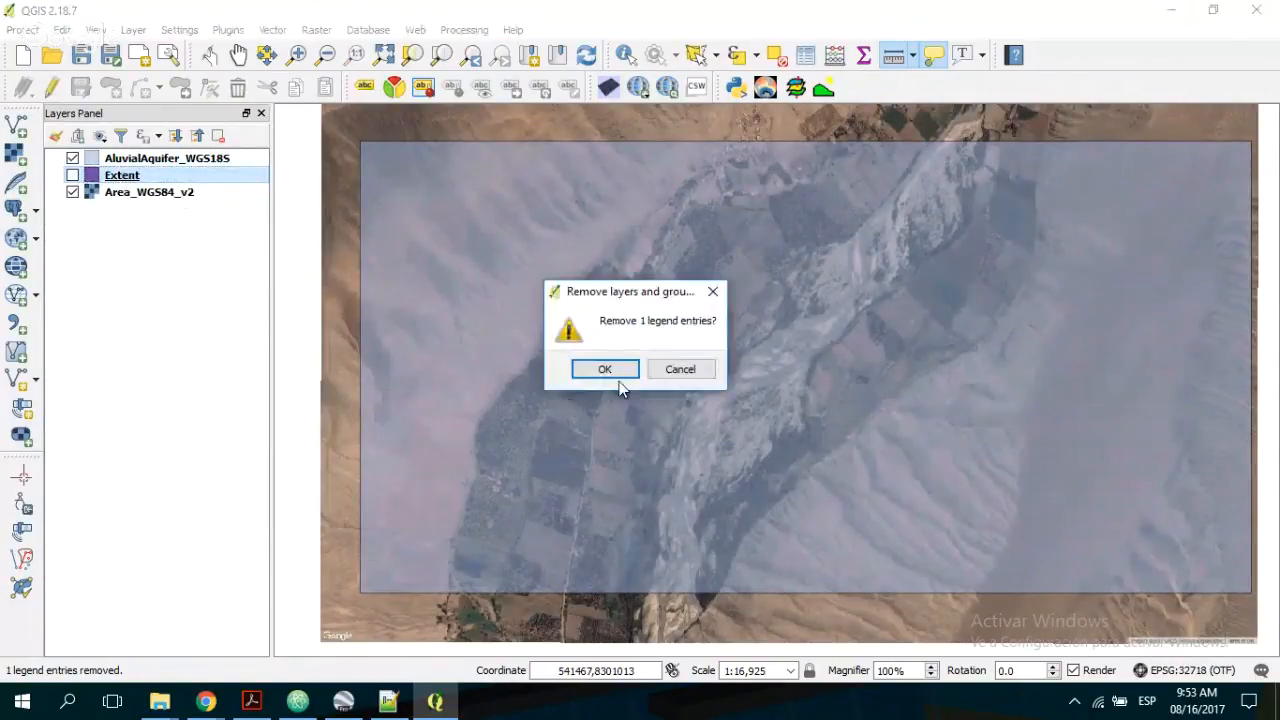
{"action": "left_click", "coordinate": [605, 370]}
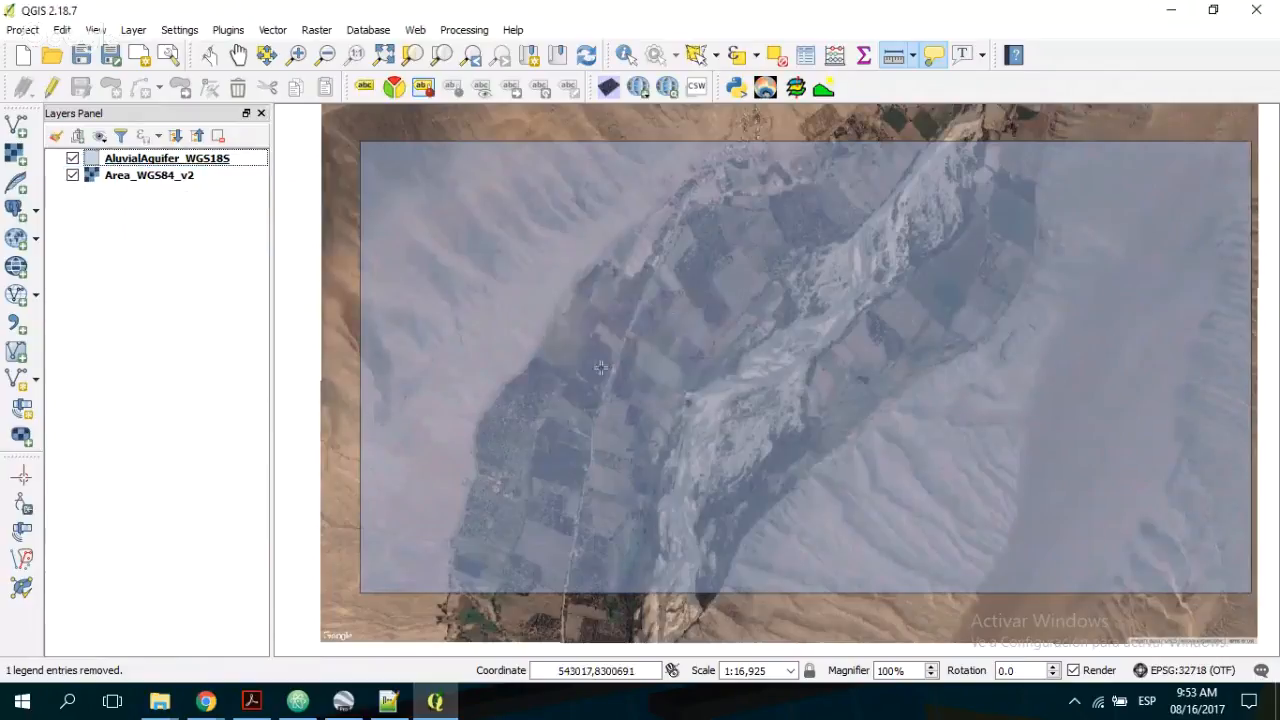
- Enable editing on AluvialAquifer_WGS18S and try to split its polygon with a line along the valley's northwestern edge
{"action": "left_click", "coordinate": [50, 90]}
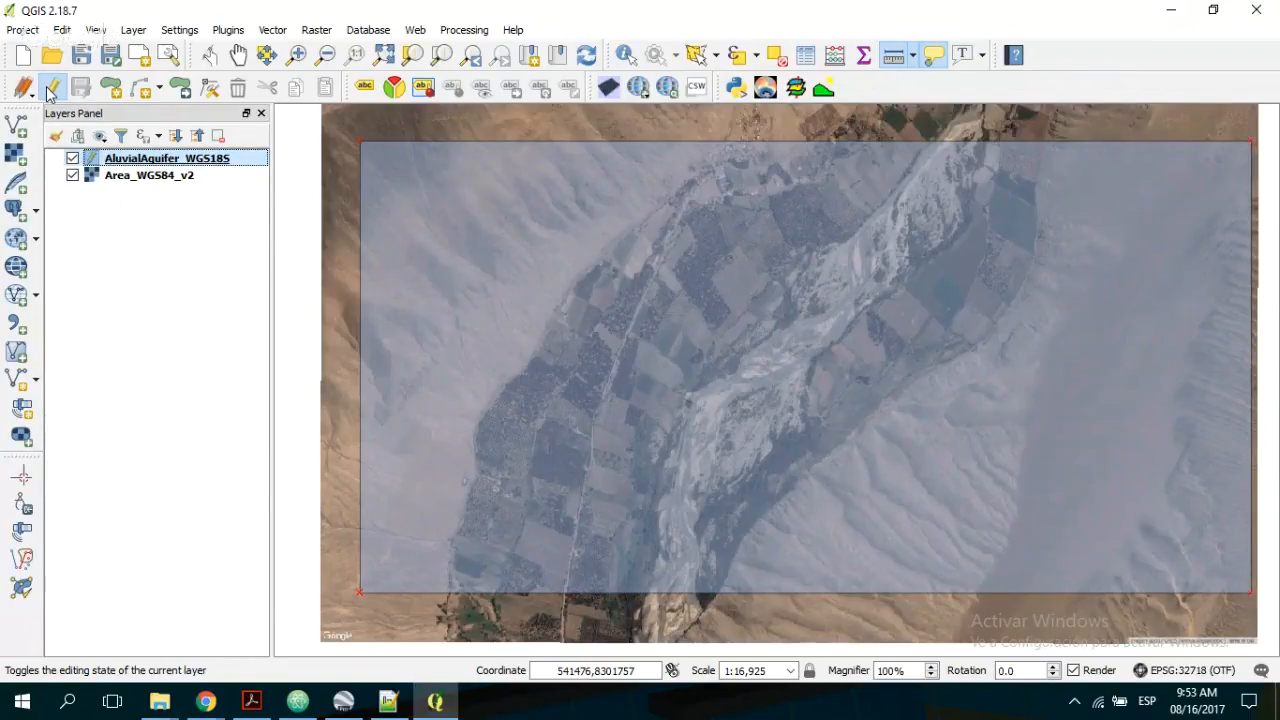
{"action": "left_click", "coordinate": [62, 30]}
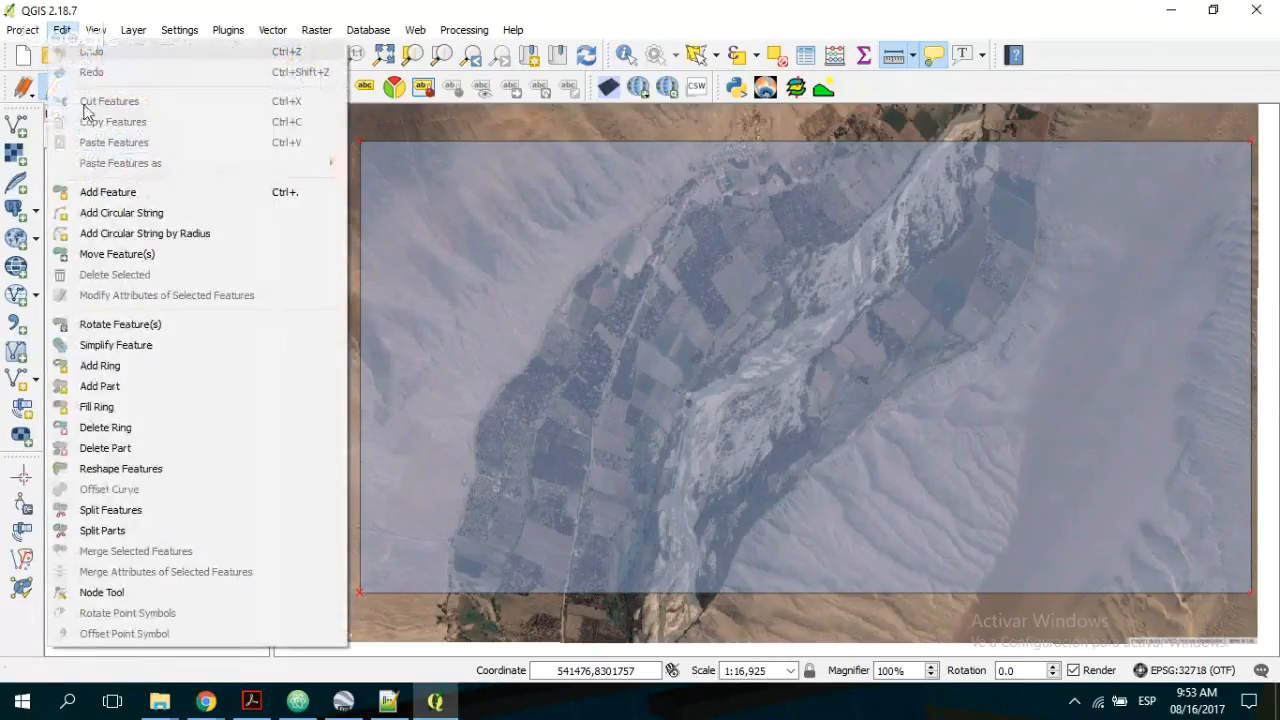
{"action": "left_click", "coordinate": [133, 514]}
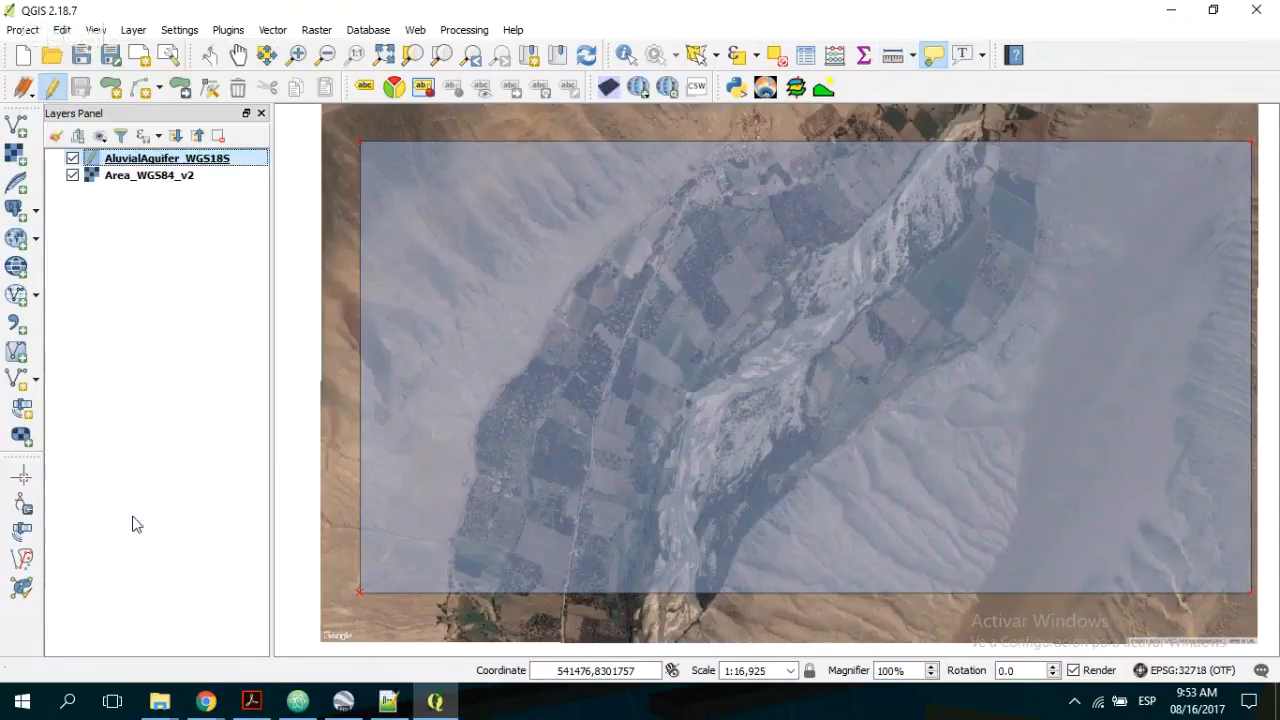
{"action": "left_click", "coordinate": [724, 141]}
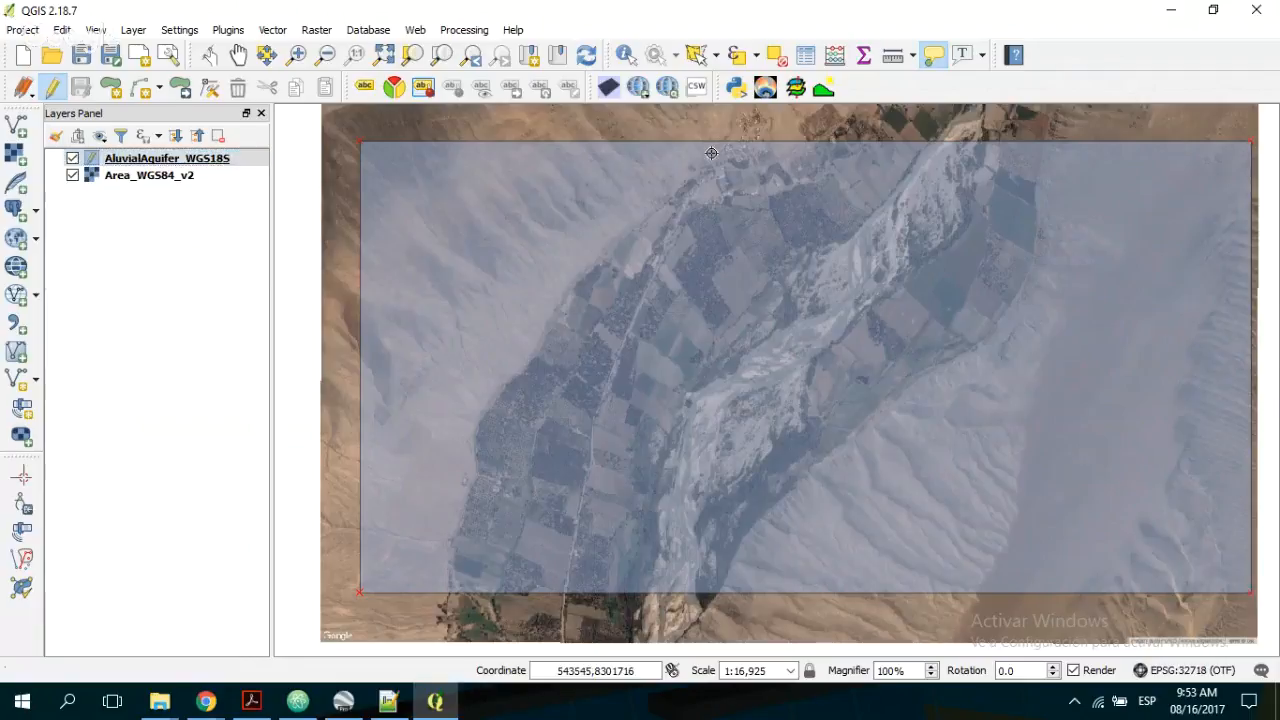
{"action": "left_click", "coordinate": [564, 281]}
{"action": "right_click", "coordinate": [517, 365]}
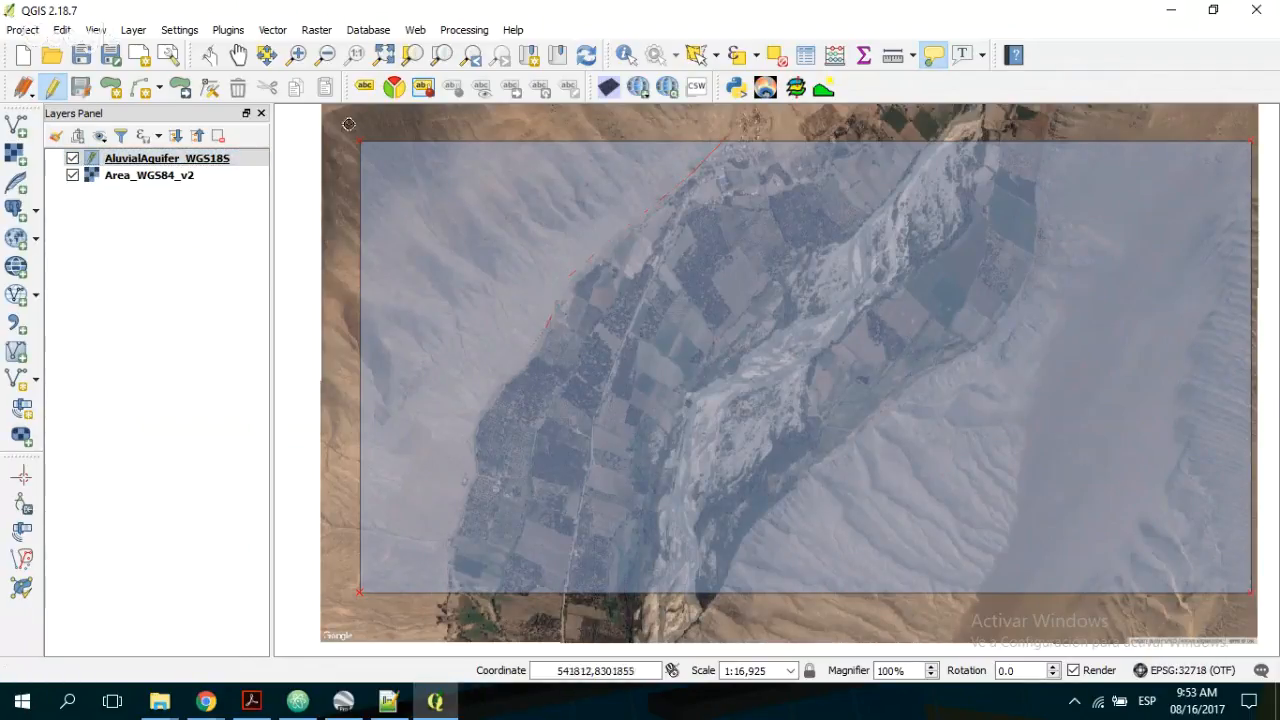
- Select the AluvialAquifer_WGS18S rectangle polygon on the map
{"action": "left_click", "coordinate": [700, 57]}
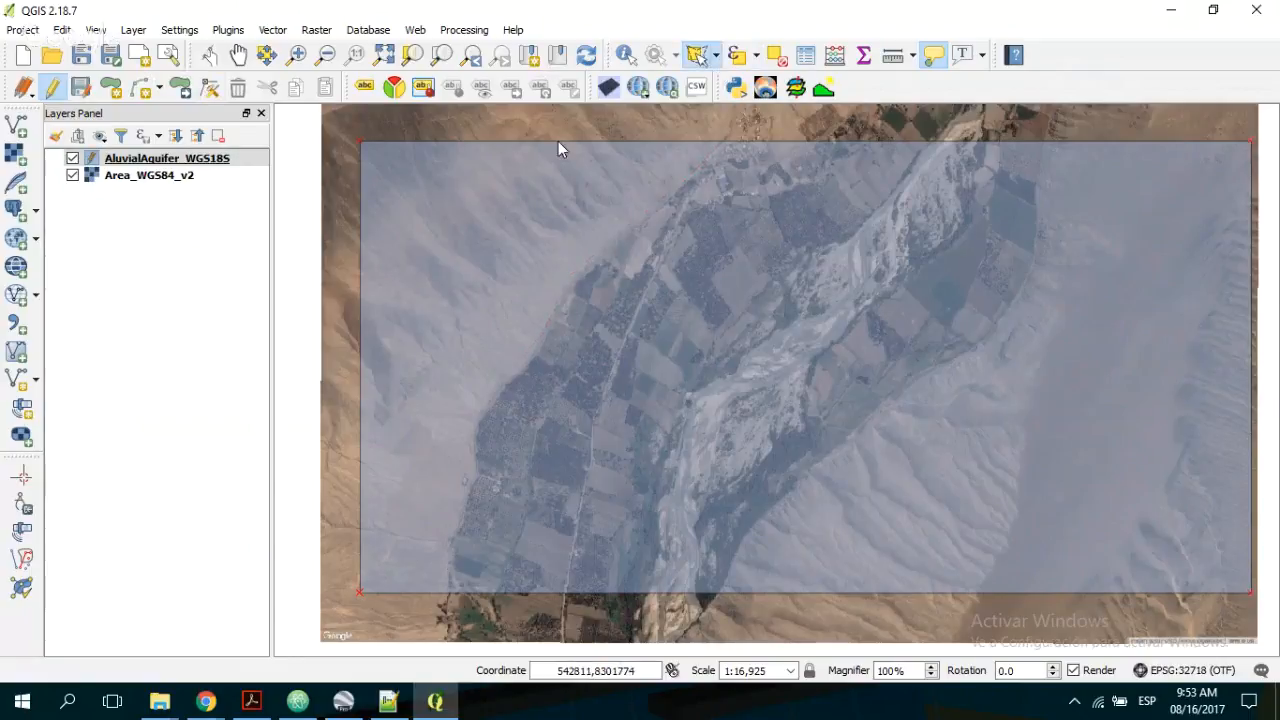
{"action": "left_click", "coordinate": [558, 141]}
{"action": "left_click", "coordinate": [698, 280]}
{"action": "right_click", "coordinate": [730, 186]}
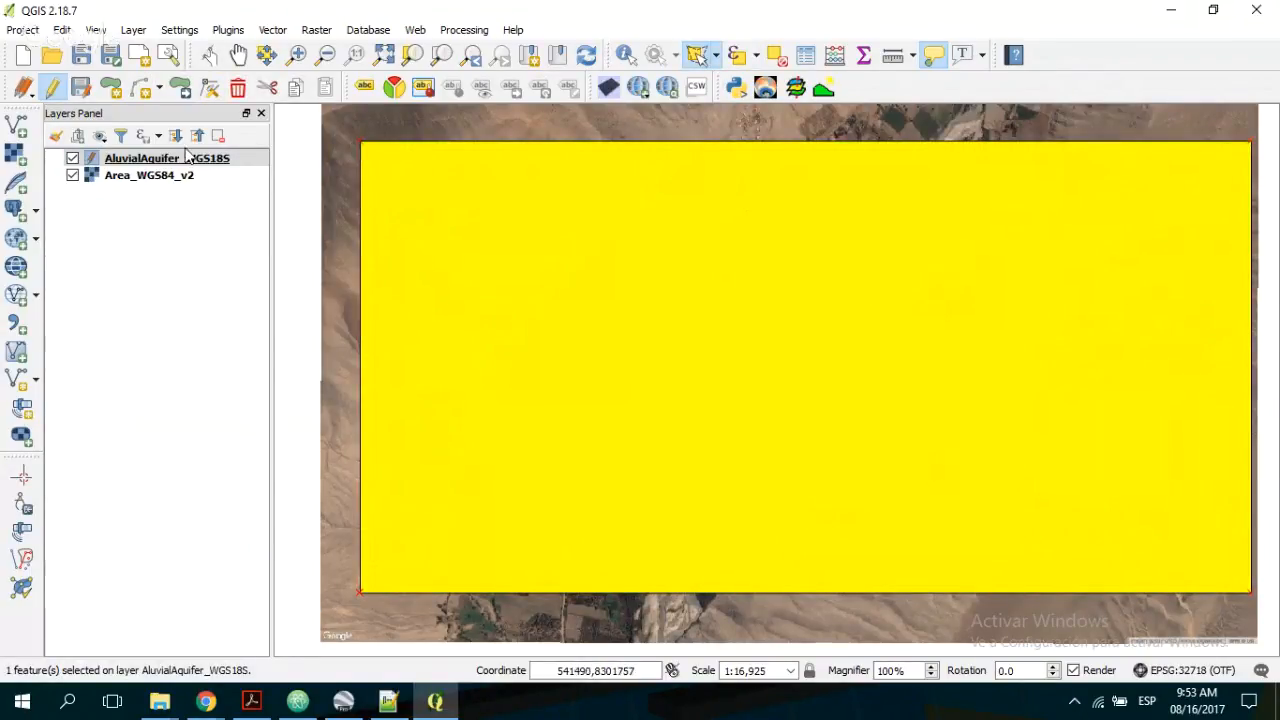
{"action": "mouse_move", "coordinate": [160, 183]}
{"action": "left_mouse_down"}
{"action": "mouse_move", "coordinate": [157, 162]}
{"action": "mouse_move", "coordinate": [157, 190]}
{"action": "left_mouse_up"}
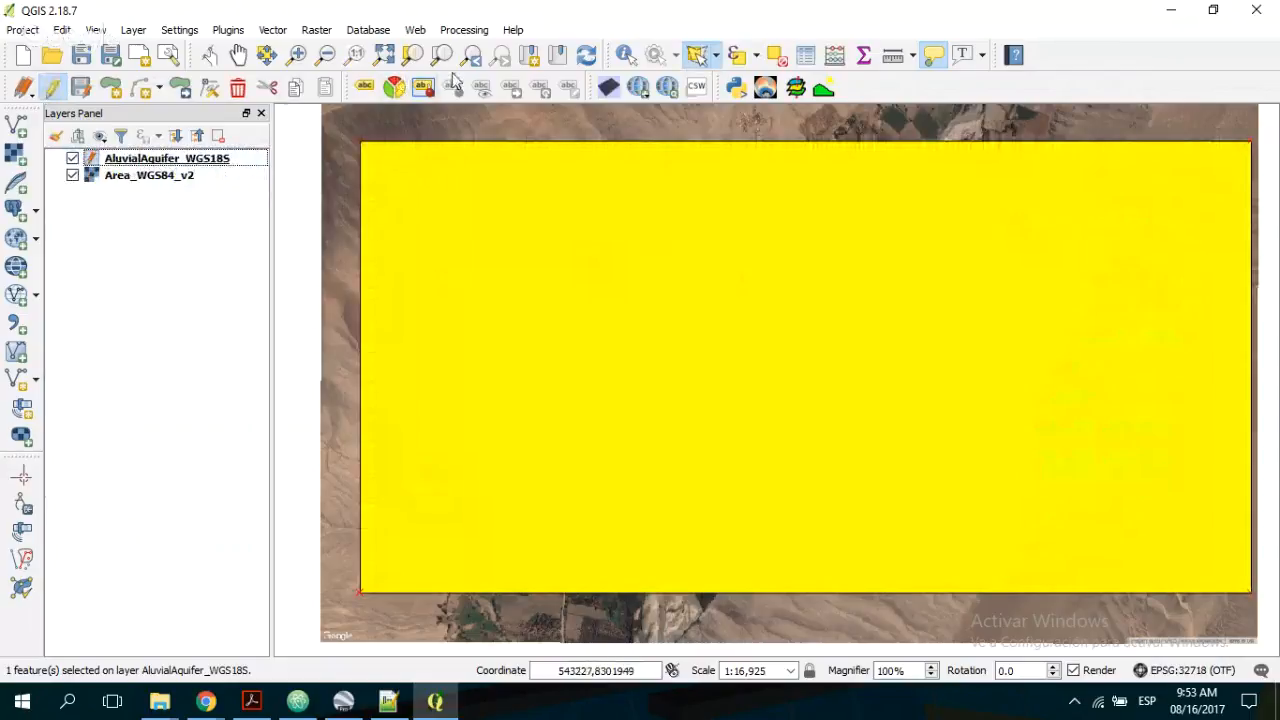
- Try to split the selected AluvialAquifer_WGS18S polygon with a line running from its northern edge to its southern edge along the valley's western side
{"action": "left_click", "coordinate": [717, 57]}
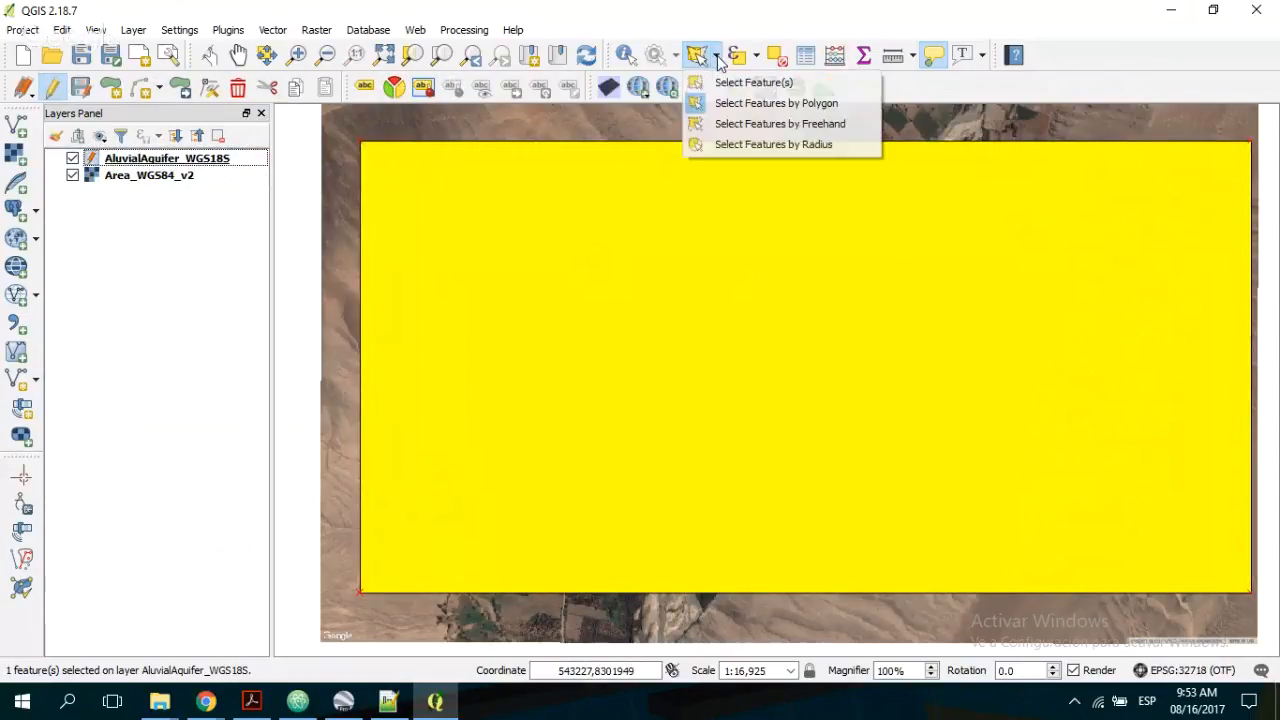
{"action": "left_click", "coordinate": [717, 58]}
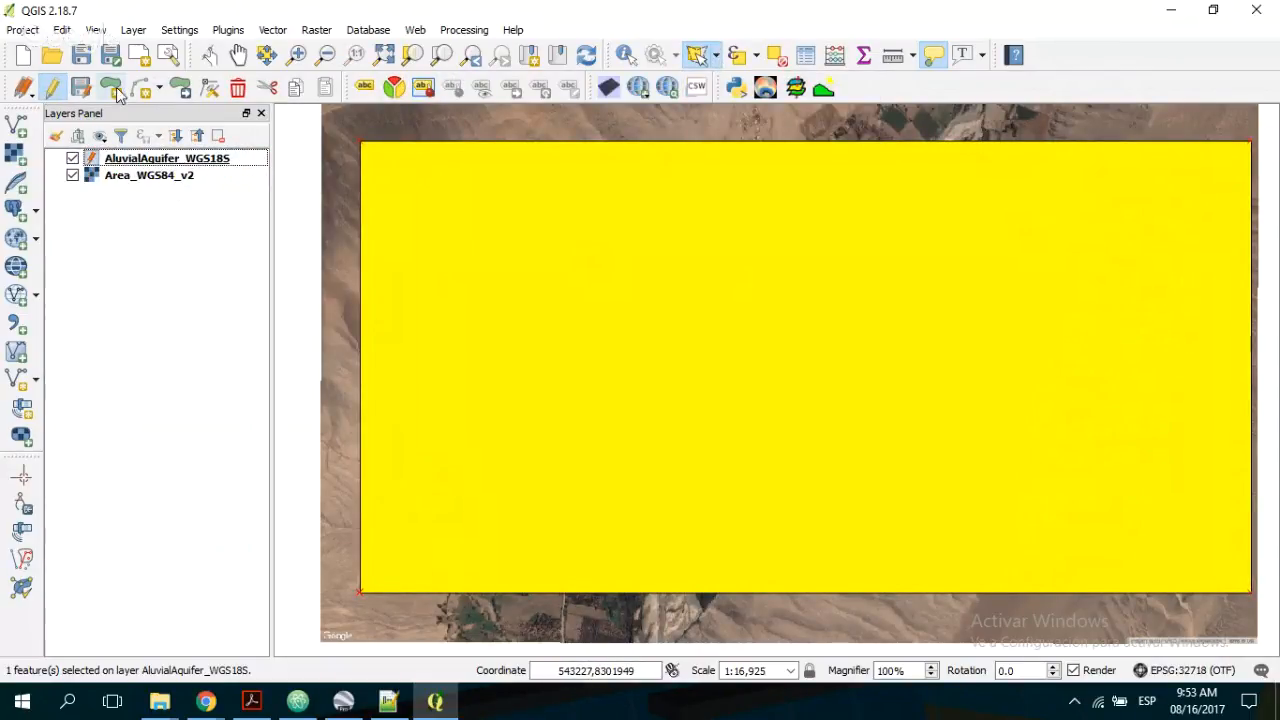
{"action": "left_click", "coordinate": [62, 30]}
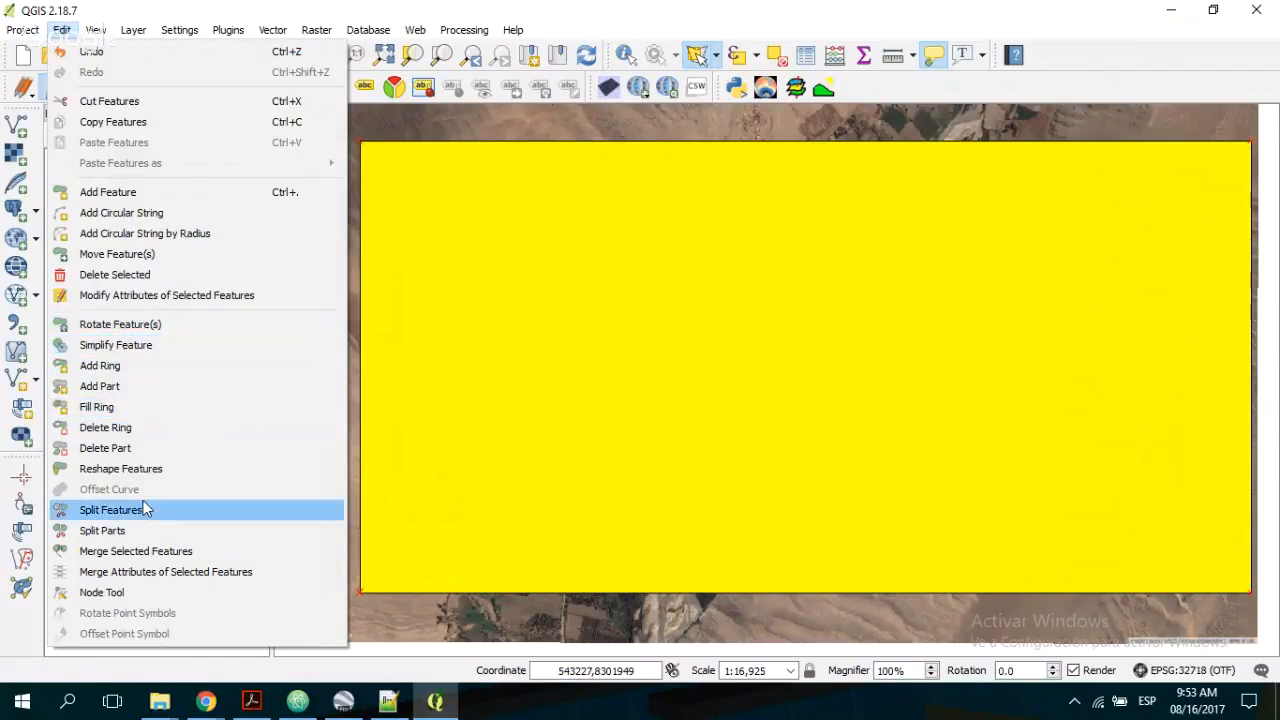
{"action": "left_click", "coordinate": [112, 510]}
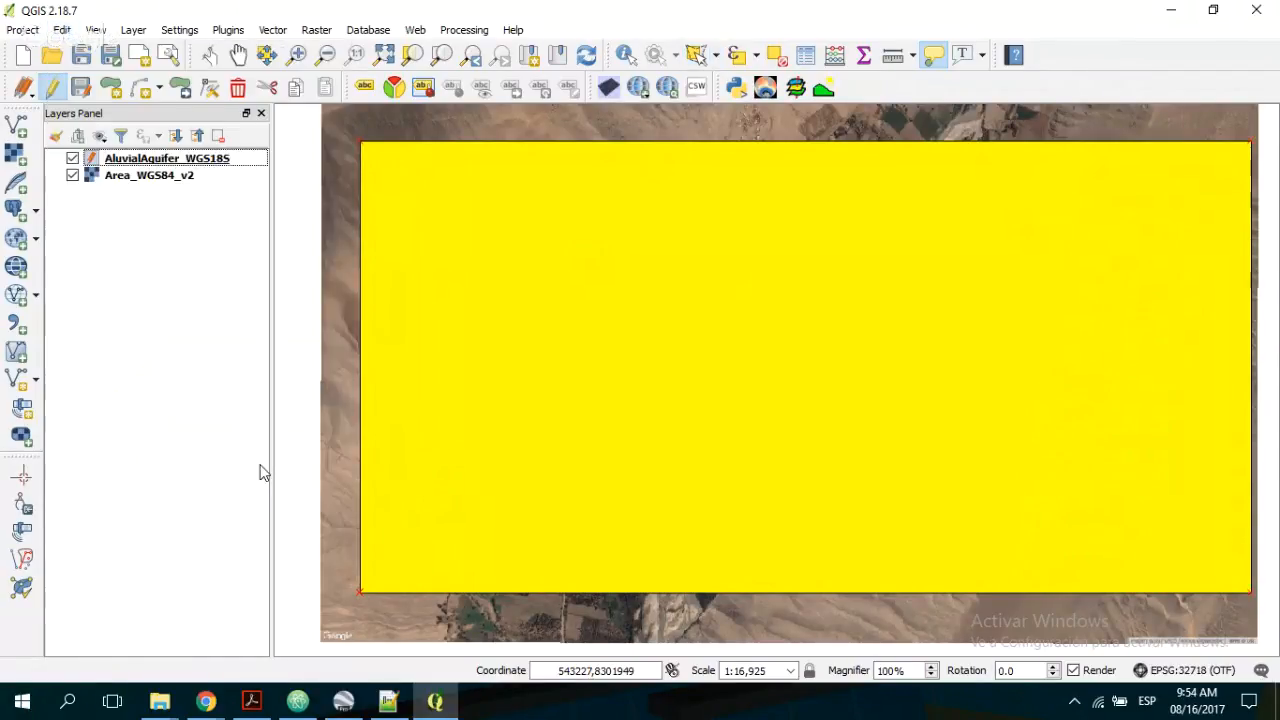
{"action": "left_click", "coordinate": [726, 142]}
{"action": "left_click", "coordinate": [650, 192]}
{"action": "left_click", "coordinate": [540, 308]}
{"action": "left_click", "coordinate": [528, 440]}
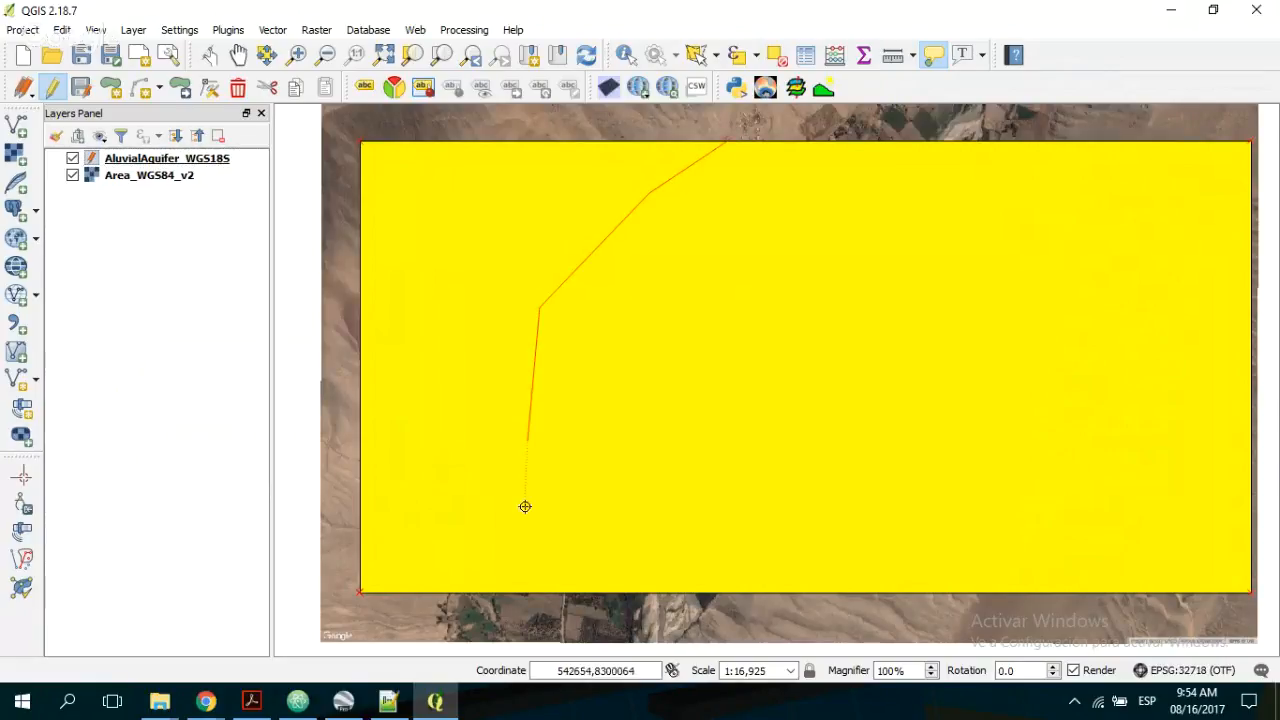
{"action": "left_click", "coordinate": [522, 554]}
{"action": "left_click", "coordinate": [487, 603]}
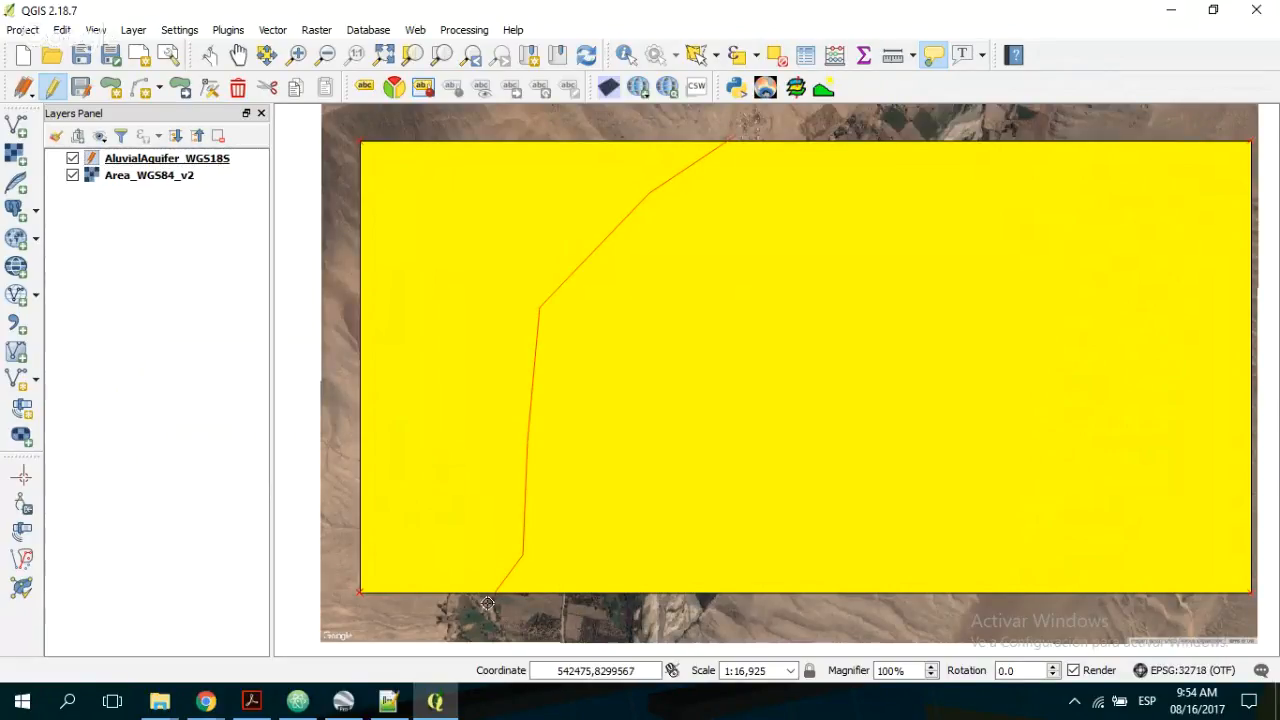
{"action": "right_click", "coordinate": [487, 604]}
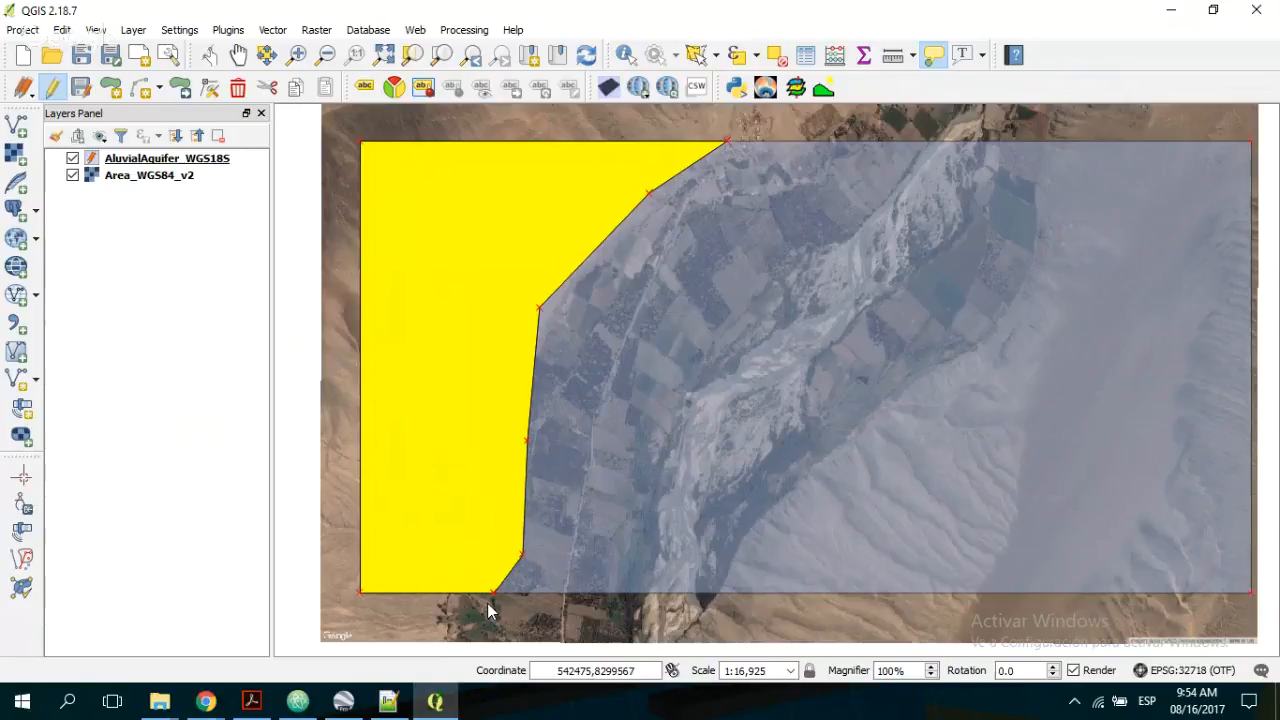
- Undo the polygon split and stop editing AluvialAquifer_WGS18S, discarding its changes
{"action": "mouse_move", "coordinate": [481, 587]}
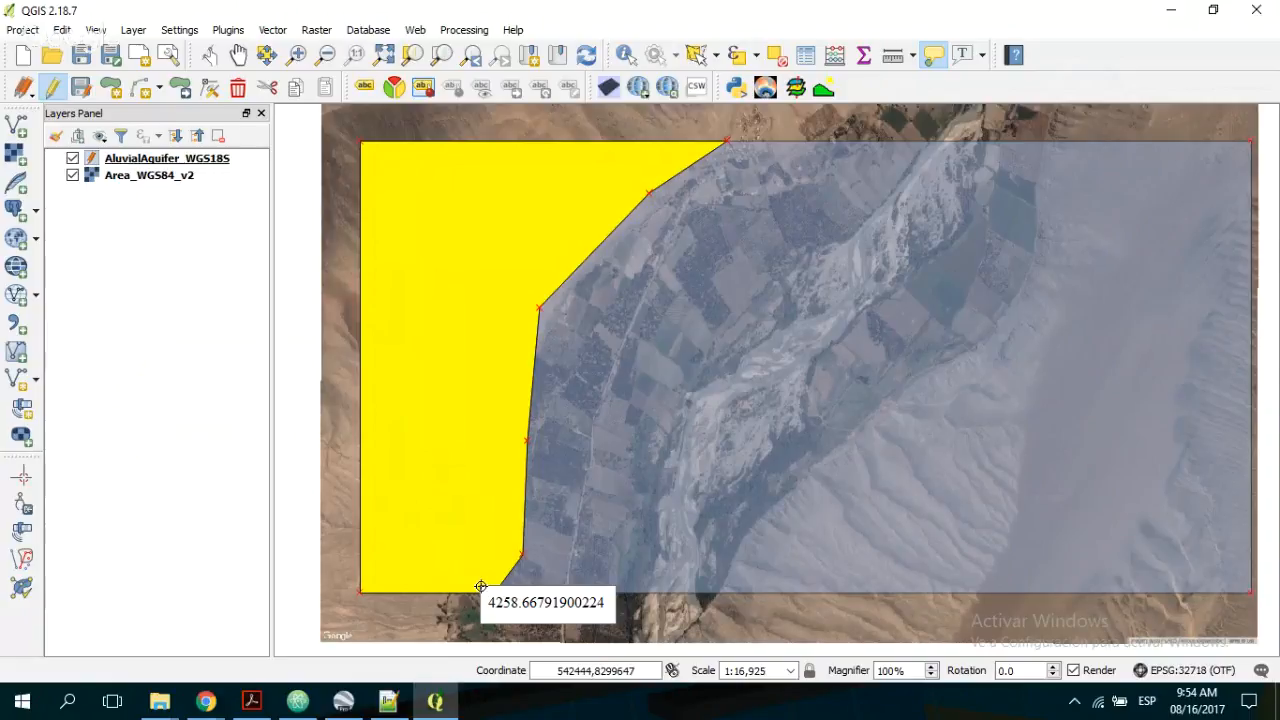
{"action": "right_click", "coordinate": [481, 586]}
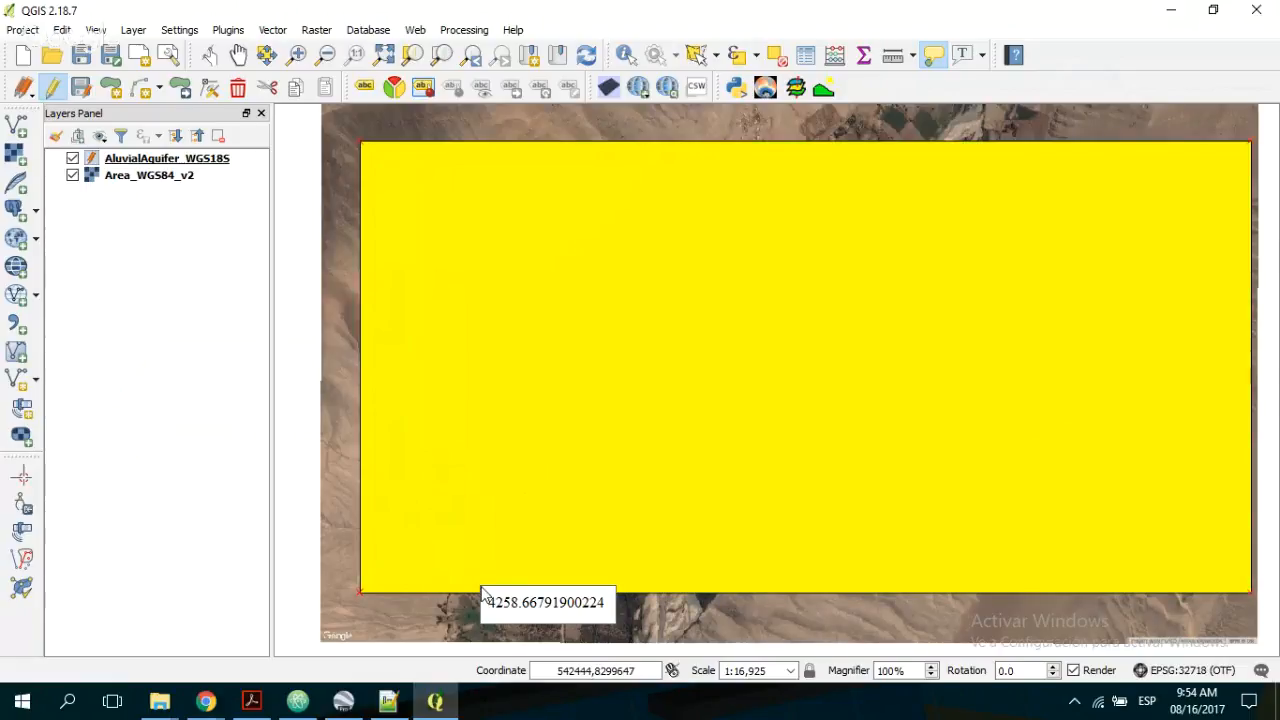
{"action": "left_click", "coordinate": [52, 89]}
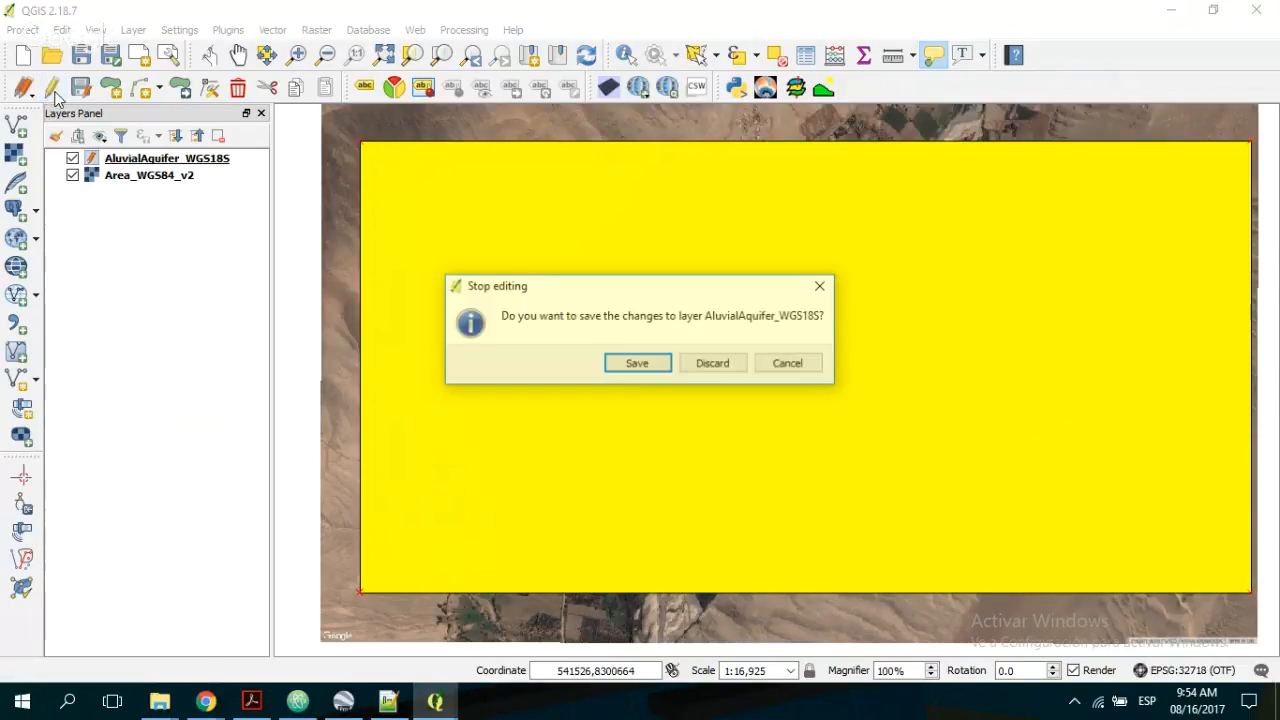
{"action": "left_click", "coordinate": [709, 367]}
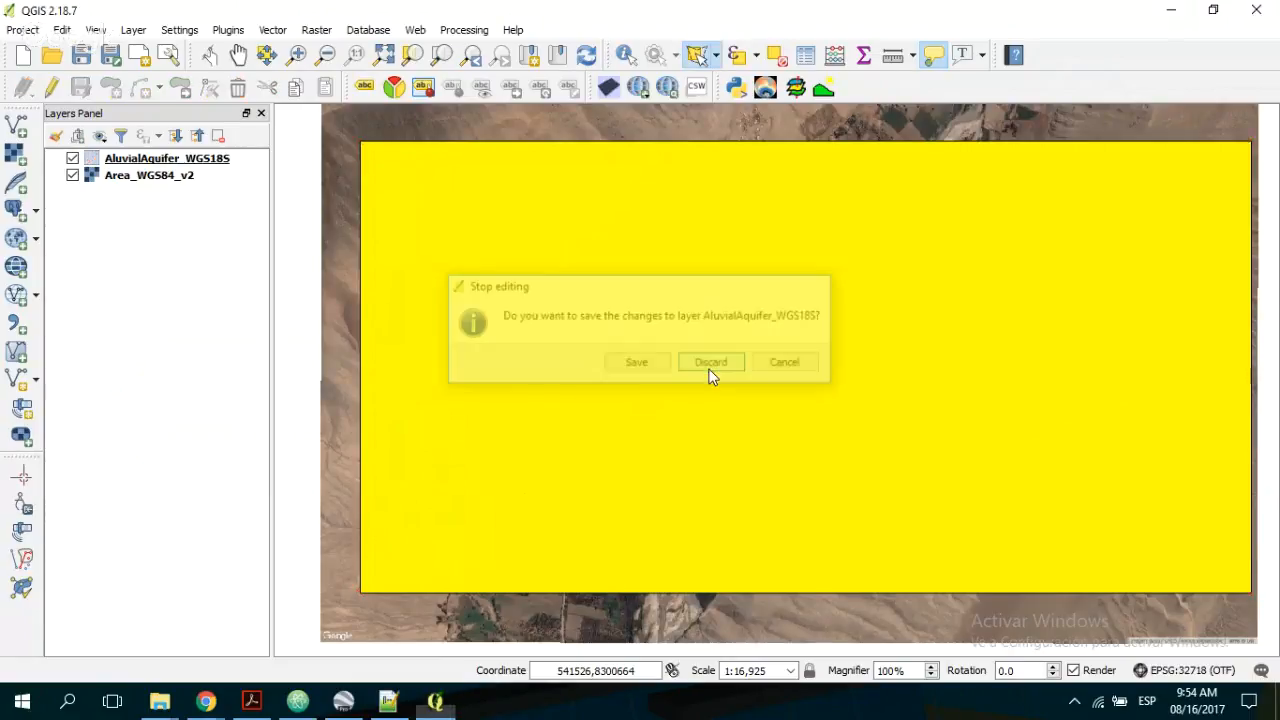
- Set the Area_WGS84_v2 layer's global transparency to 50% and move it above AluvialAquifer_WGS18S in the layer order
{"action": "double_click", "coordinate": [147, 176]}
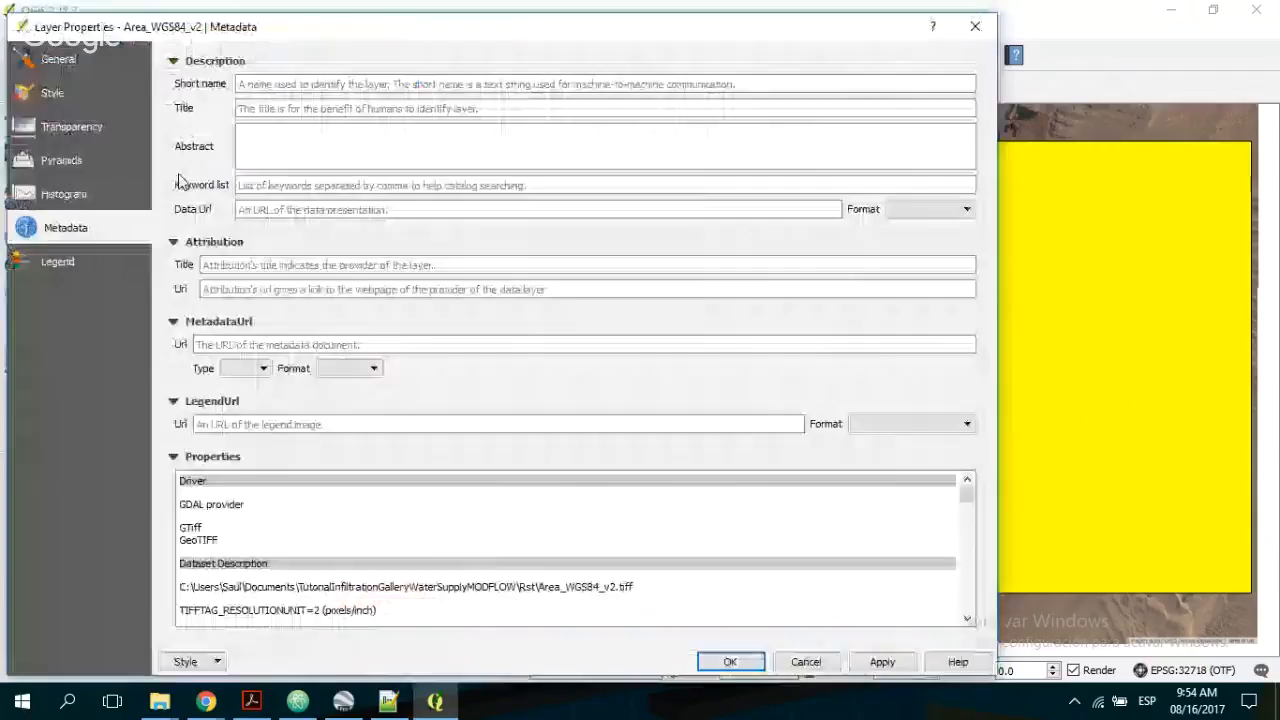
{"action": "left_click", "coordinate": [66, 126]}
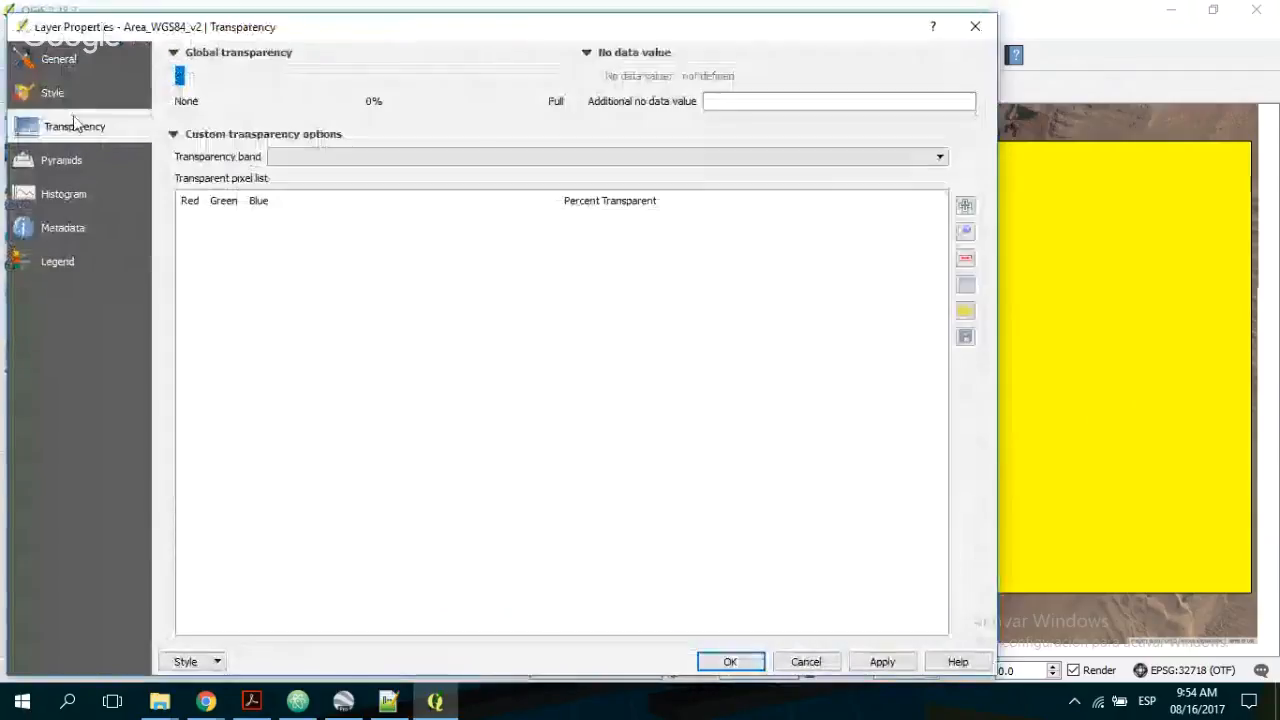
{"action": "left_click_drag", "start_coordinate": [181, 76], "coordinate": [371, 79]}
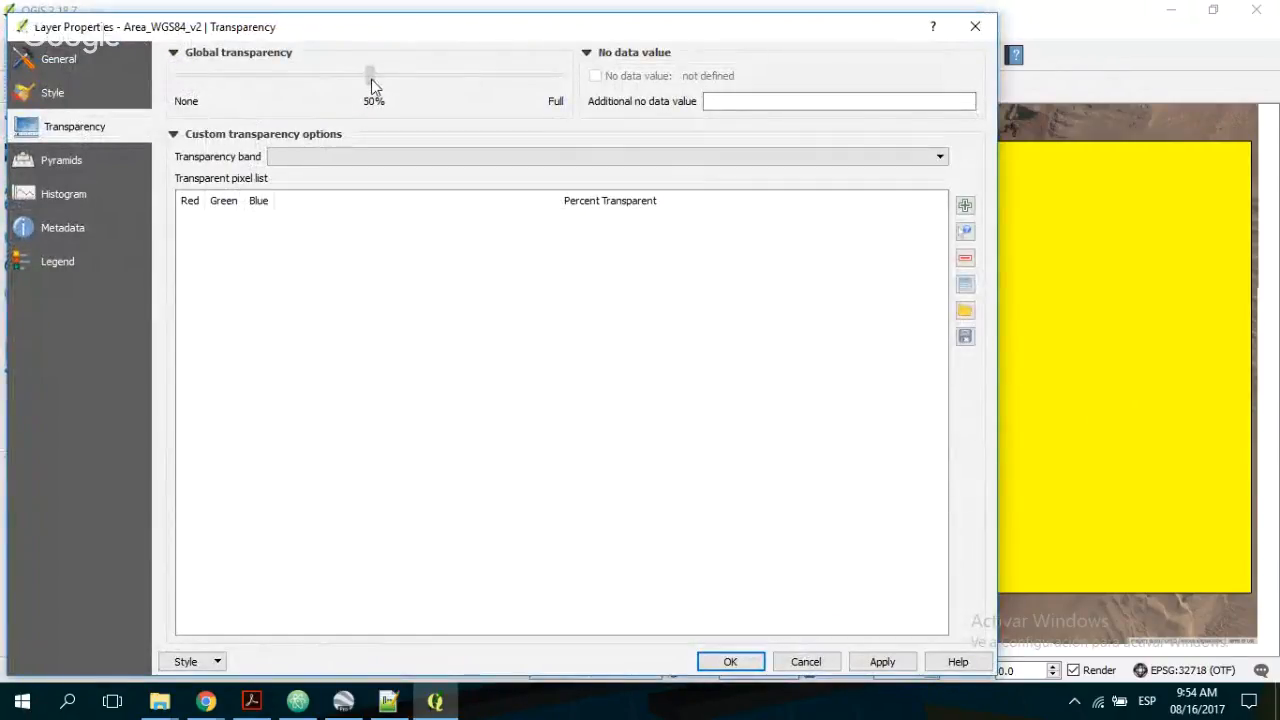
{"action": "left_click", "coordinate": [882, 662]}
{"action": "left_click", "coordinate": [728, 662]}
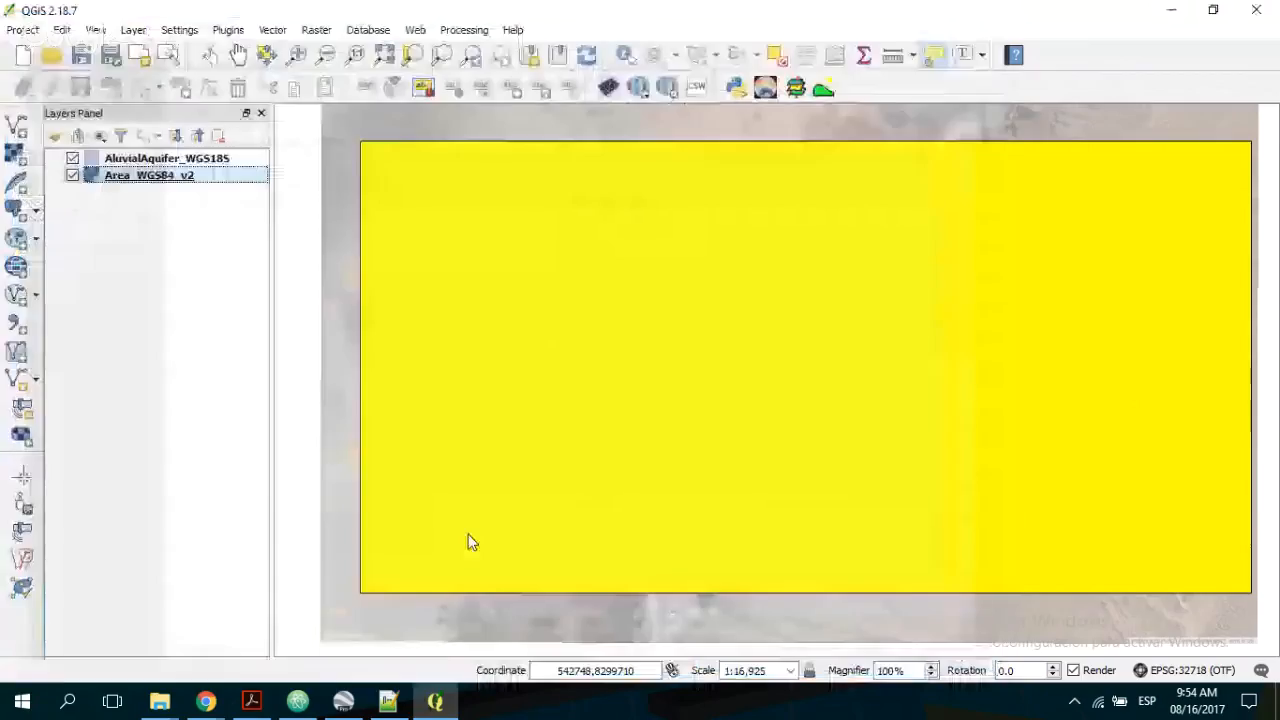
{"action": "left_click_drag", "start_coordinate": [160, 178], "coordinate": [160, 150]}
{"action": "left_click", "coordinate": [931, 60]}
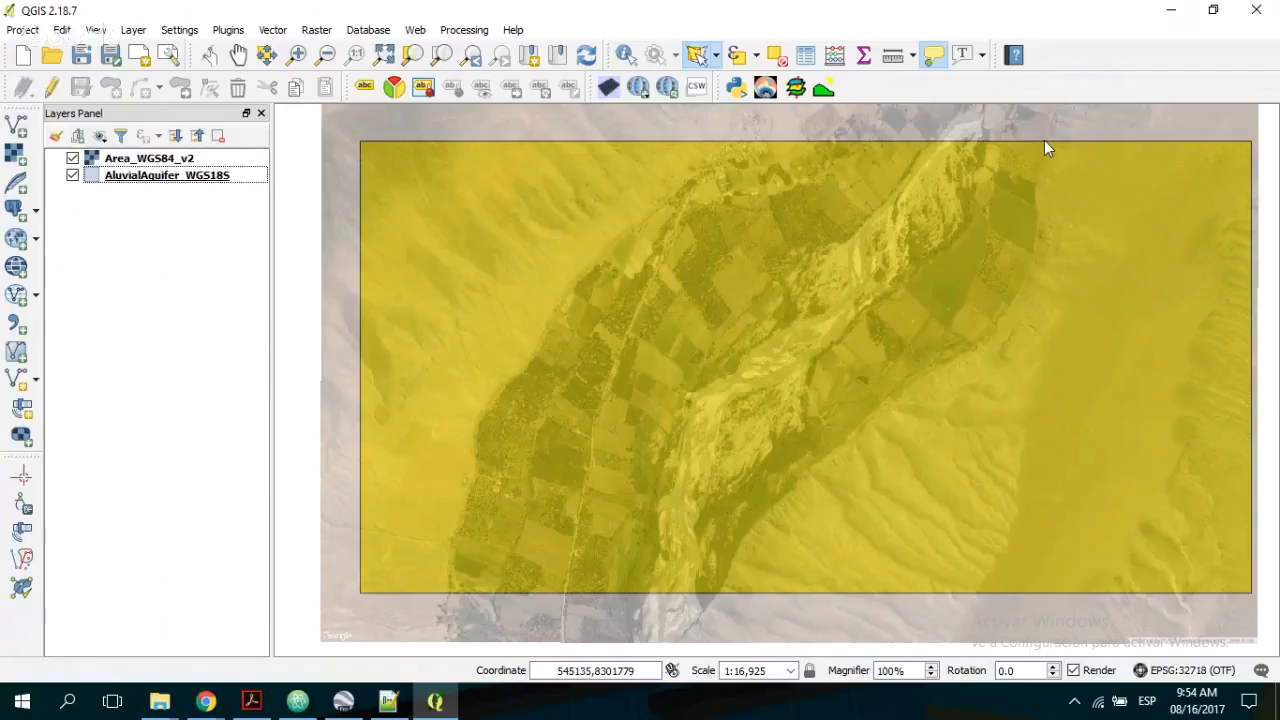
- Make the AluvialAquifer_WGS18S layer editable
{"action": "mouse_move", "coordinate": [1045, 142]}
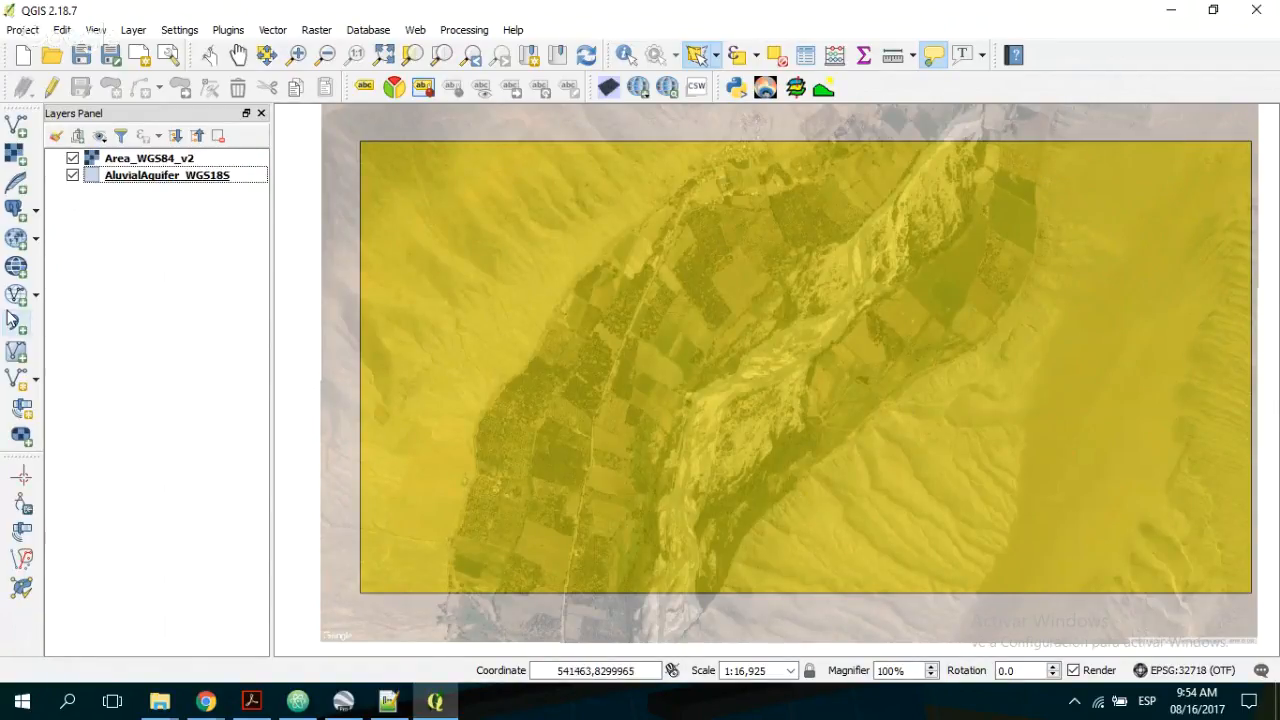
{"action": "left_click", "coordinate": [148, 158]}
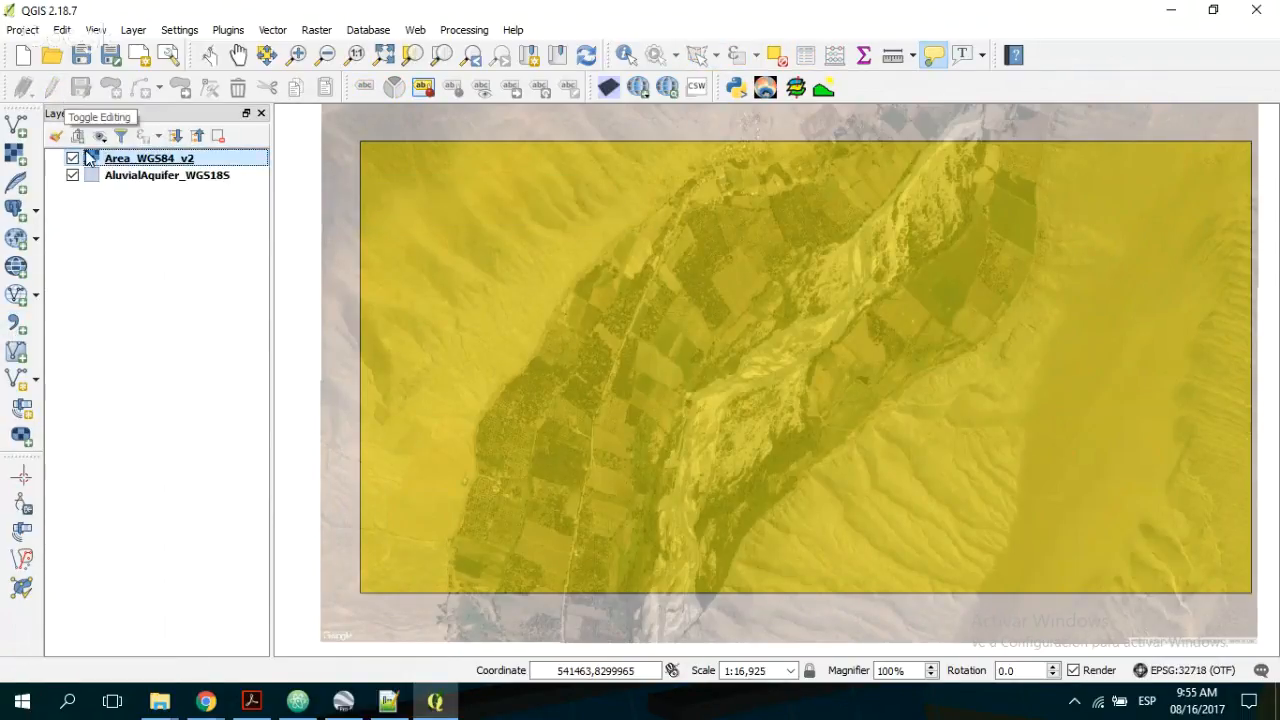
{"action": "left_click", "coordinate": [120, 177]}
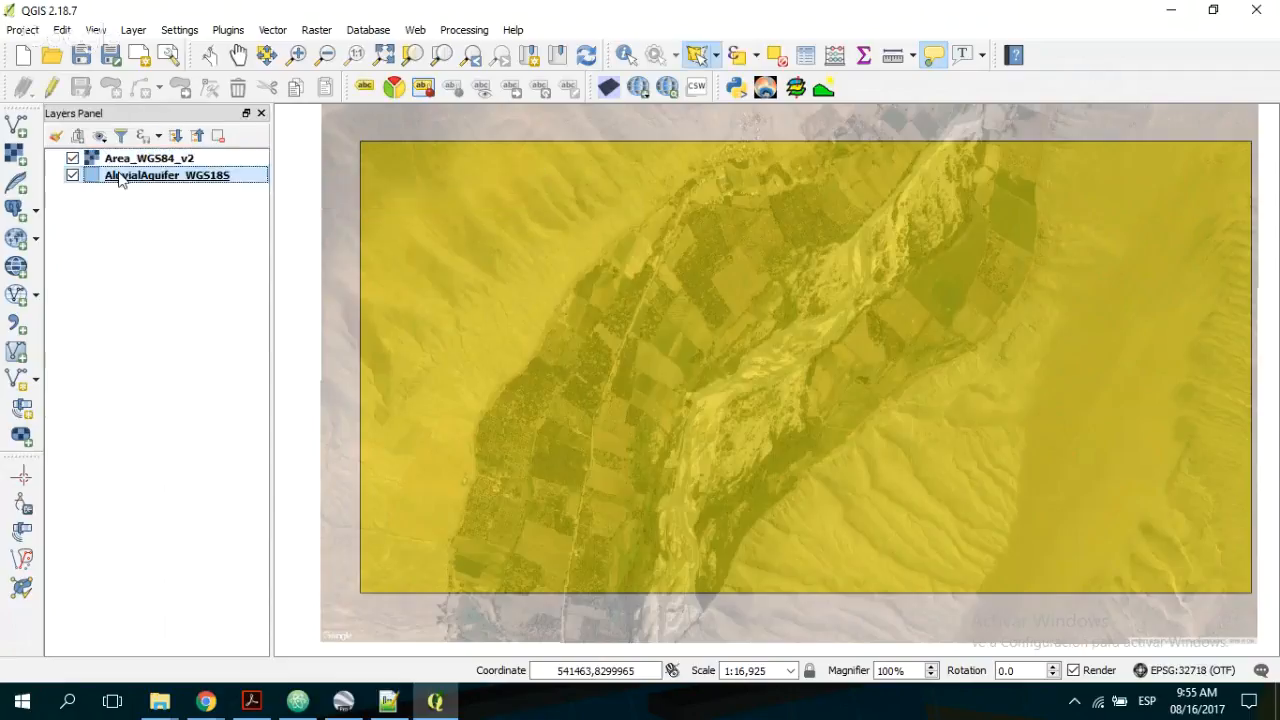
{"action": "left_click", "coordinate": [52, 88]}
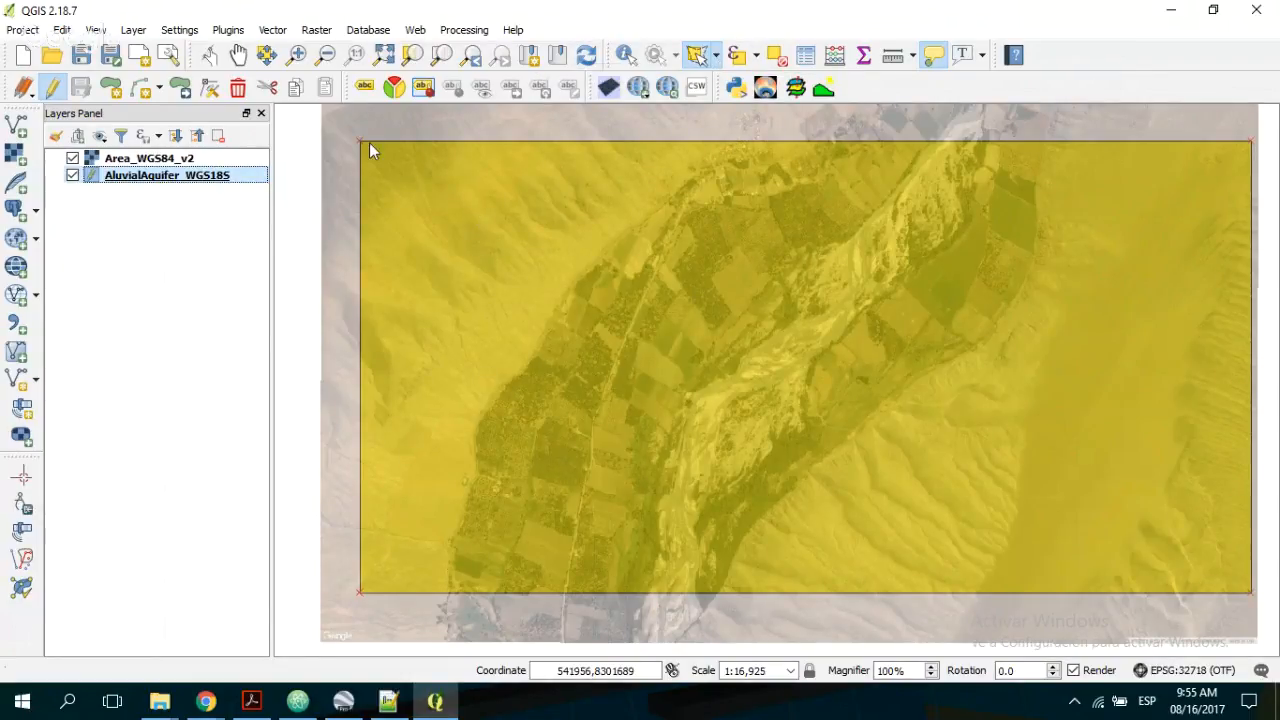
- Split the selected rectangular polygon along the western edge of the farmed valley, from above its north side to below its south side
{"action": "left_click", "coordinate": [62, 30]}
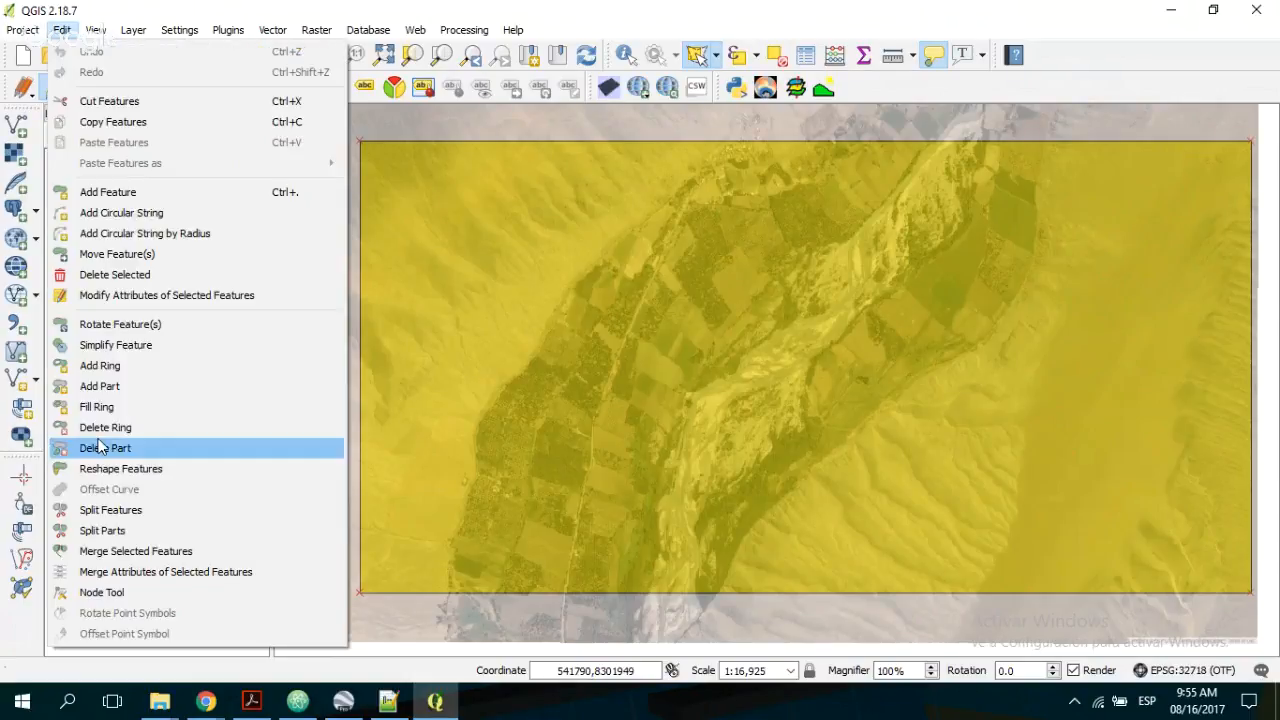
{"action": "left_click", "coordinate": [121, 507]}
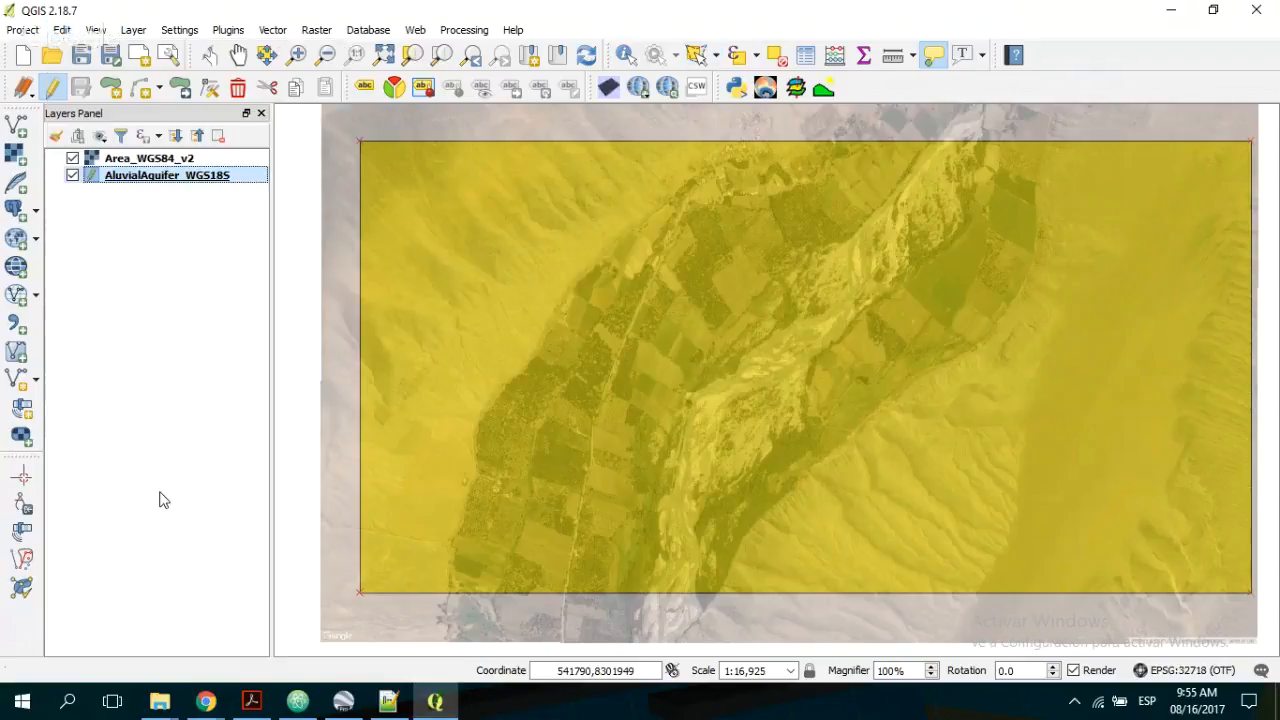
{"action": "left_click", "coordinate": [729, 134]}
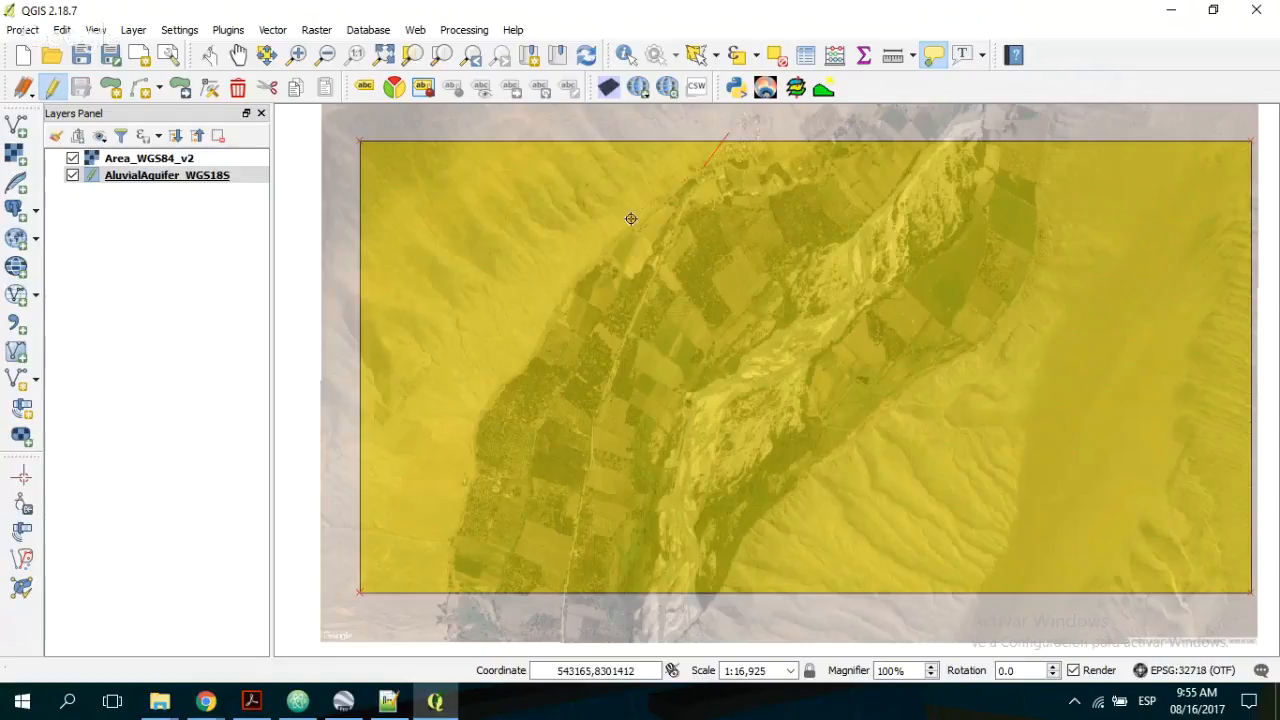
{"action": "left_click", "coordinate": [559, 300]}
{"action": "left_click", "coordinate": [522, 371]}
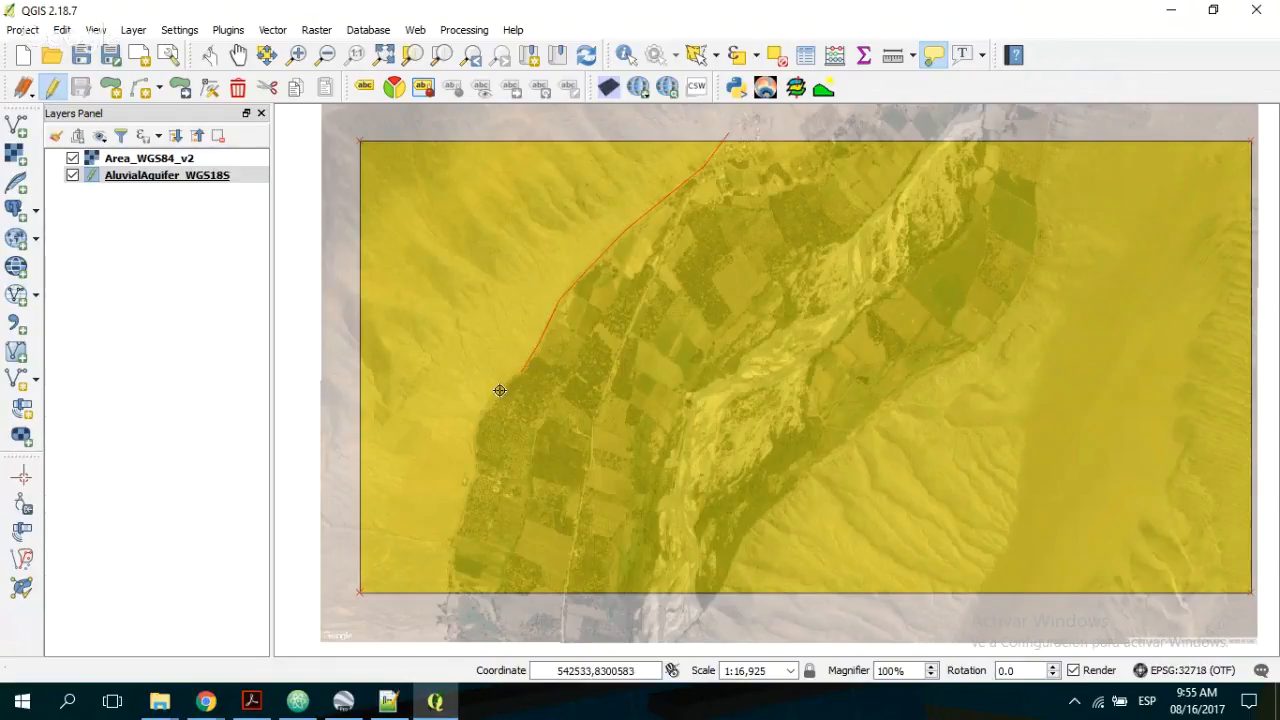
{"action": "left_click", "coordinate": [499, 391]}
{"action": "left_click", "coordinate": [475, 437]}
{"action": "left_click", "coordinate": [466, 516]}
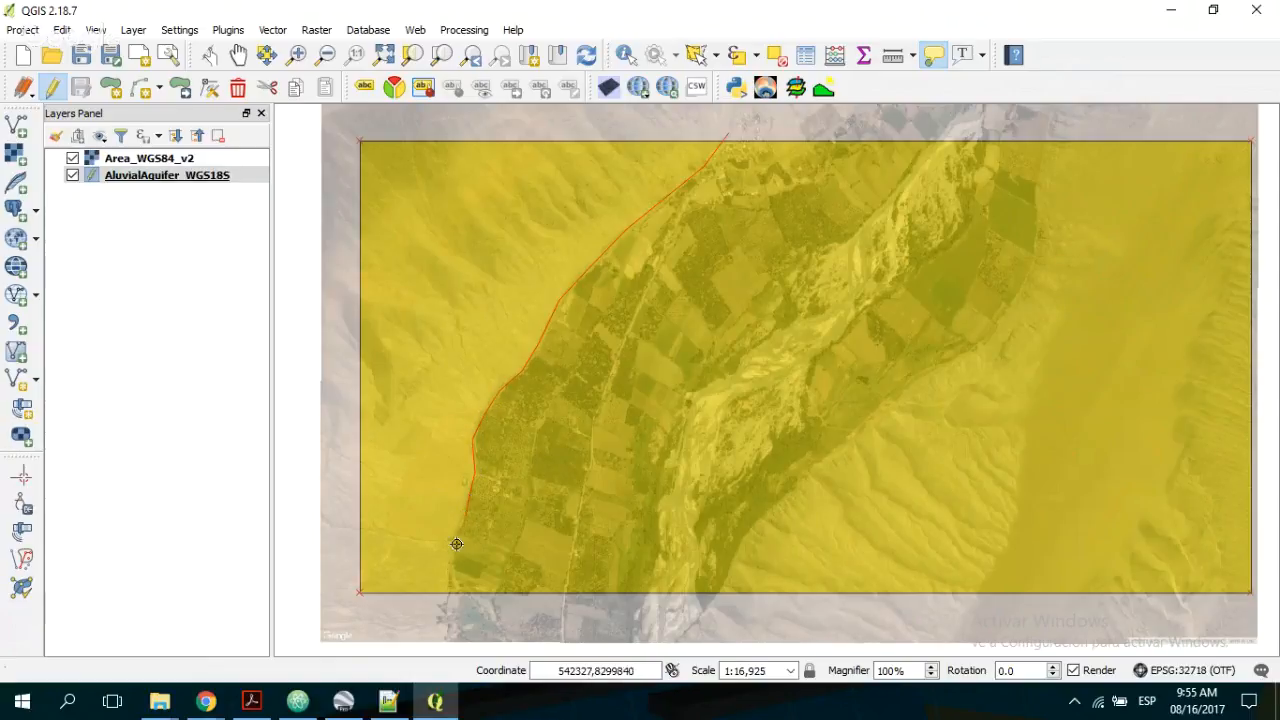
{"action": "left_click", "coordinate": [452, 545]}
{"action": "left_click", "coordinate": [443, 605]}
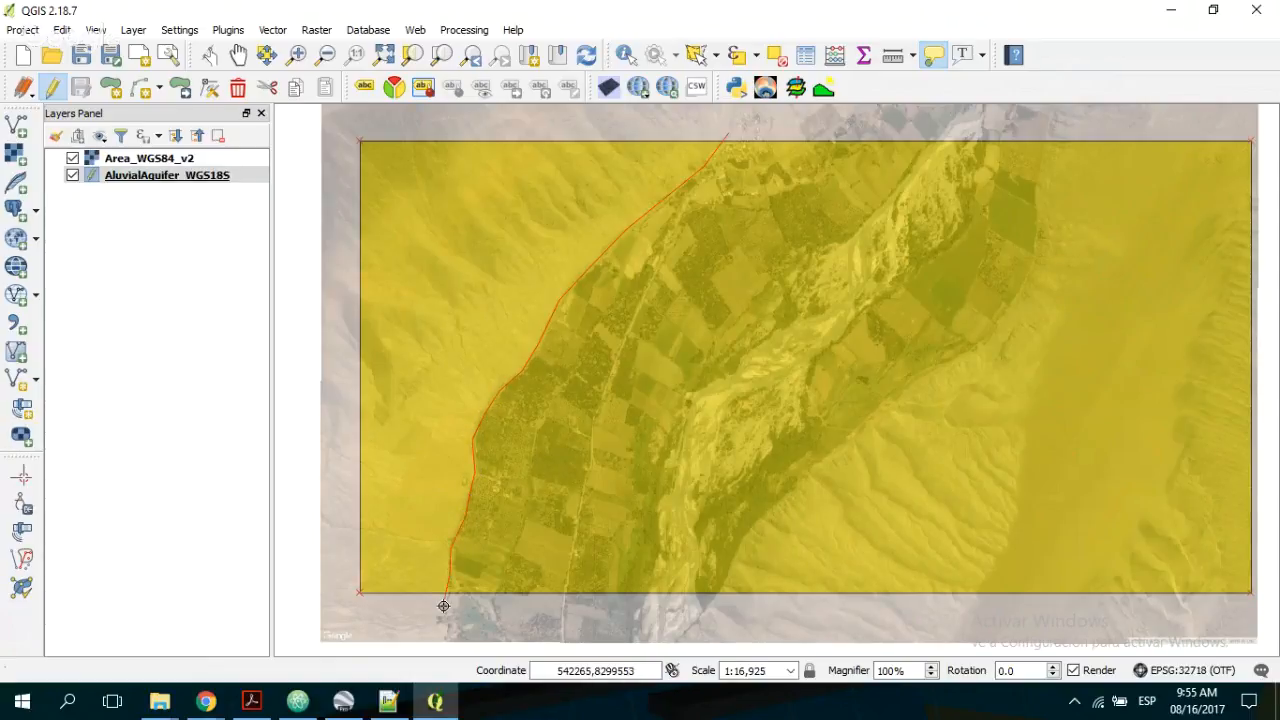
{"action": "right_click", "coordinate": [443, 605]}
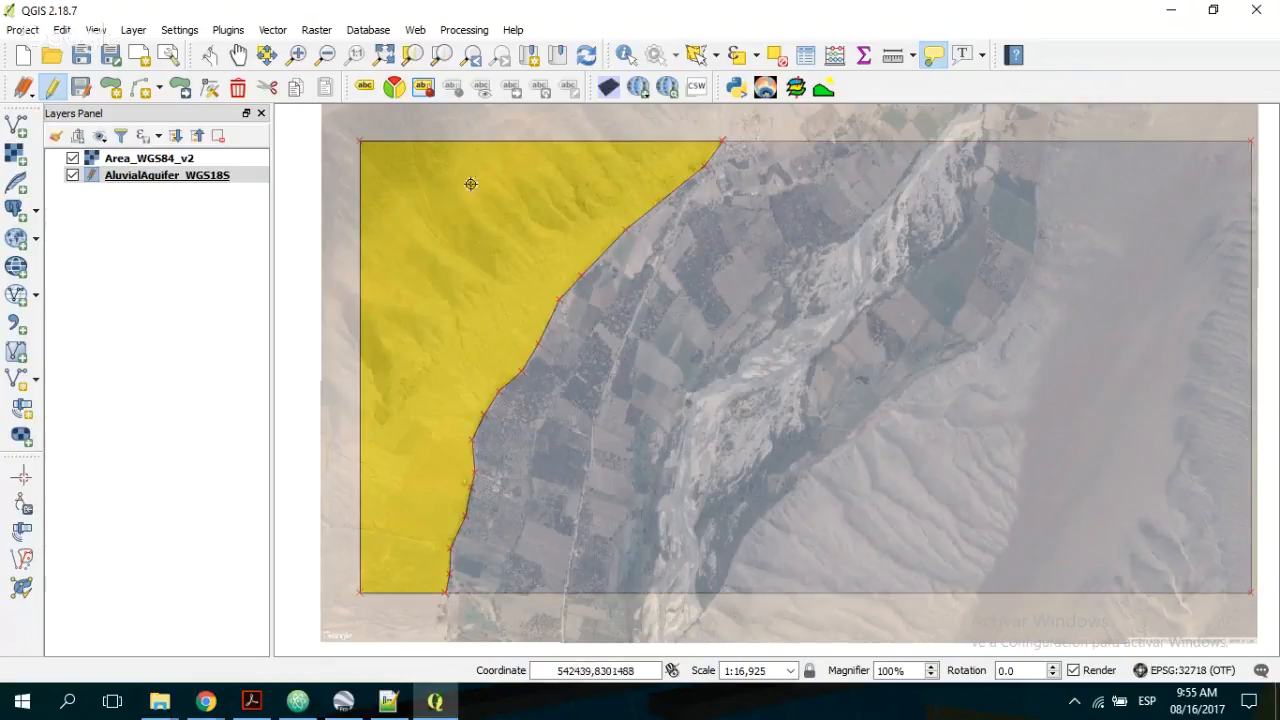
- Select the large eastern piece and split it along the eastern edge of the valley, crossing its north and south sides
{"action": "left_click", "coordinate": [716, 56]}
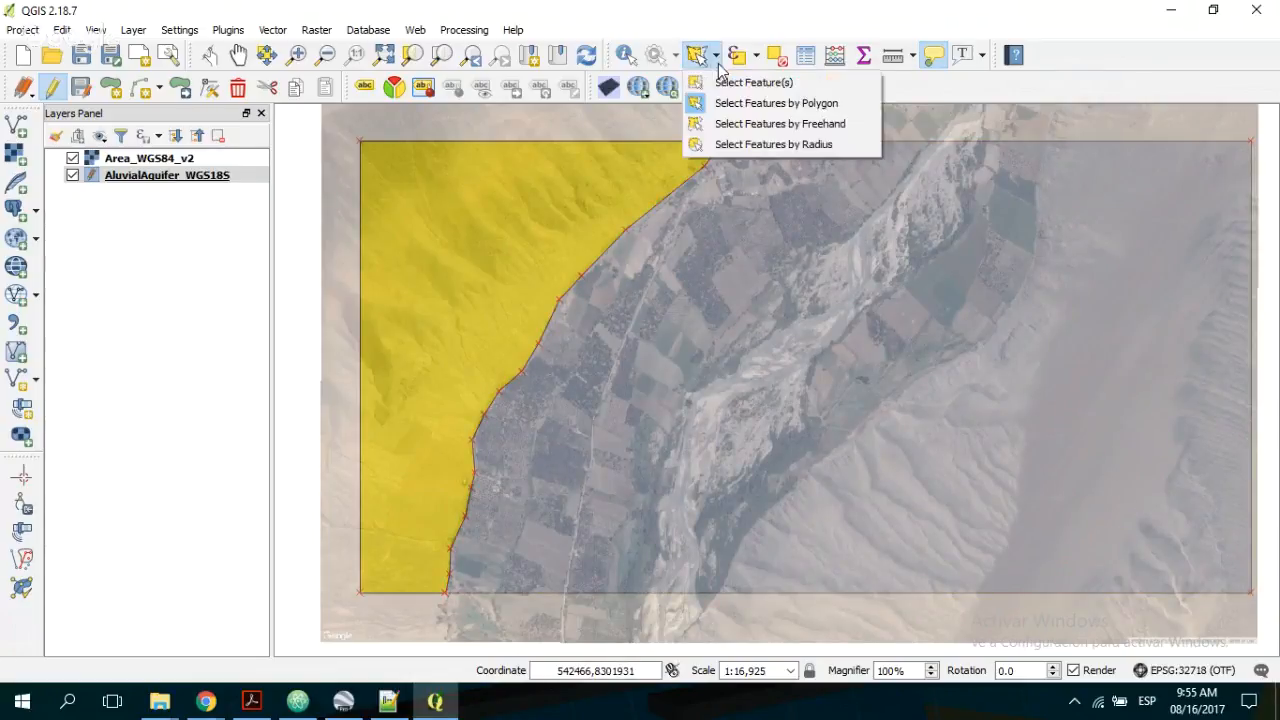
{"action": "left_click", "coordinate": [740, 80]}
{"action": "left_click_drag", "start_coordinate": [1016, 136], "coordinate": [1074, 240]}
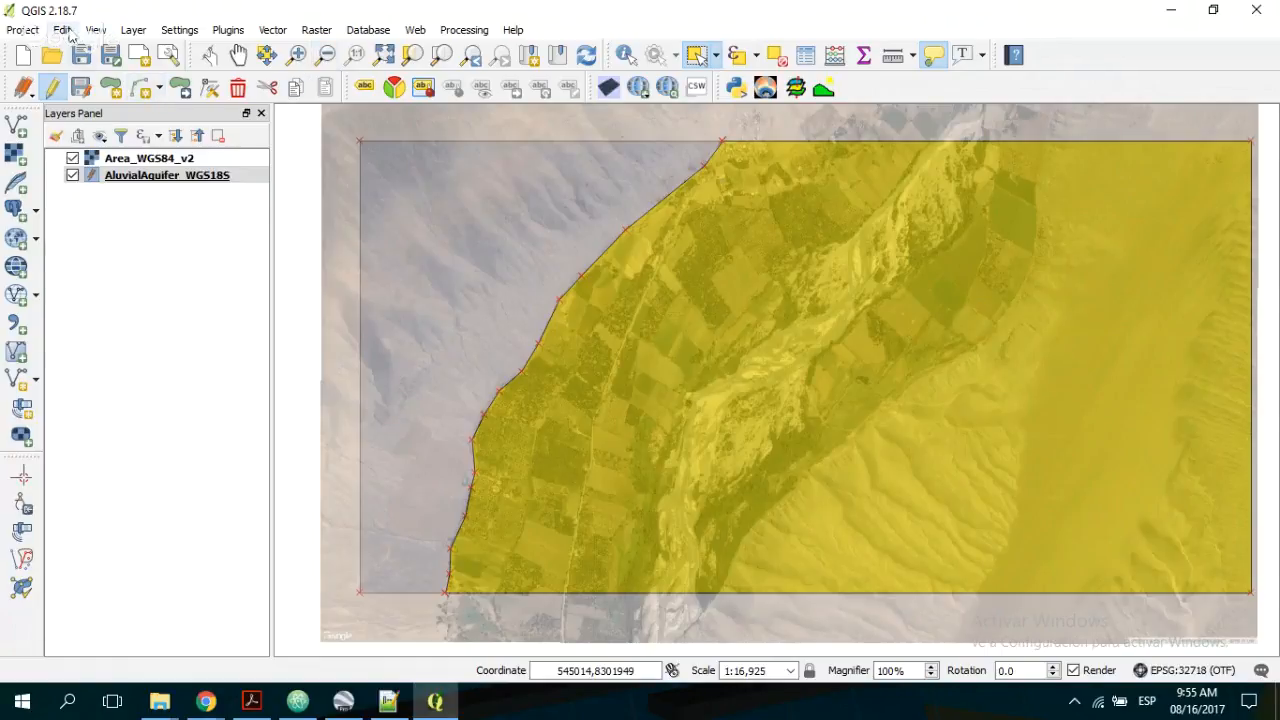
{"action": "left_click", "coordinate": [64, 30]}
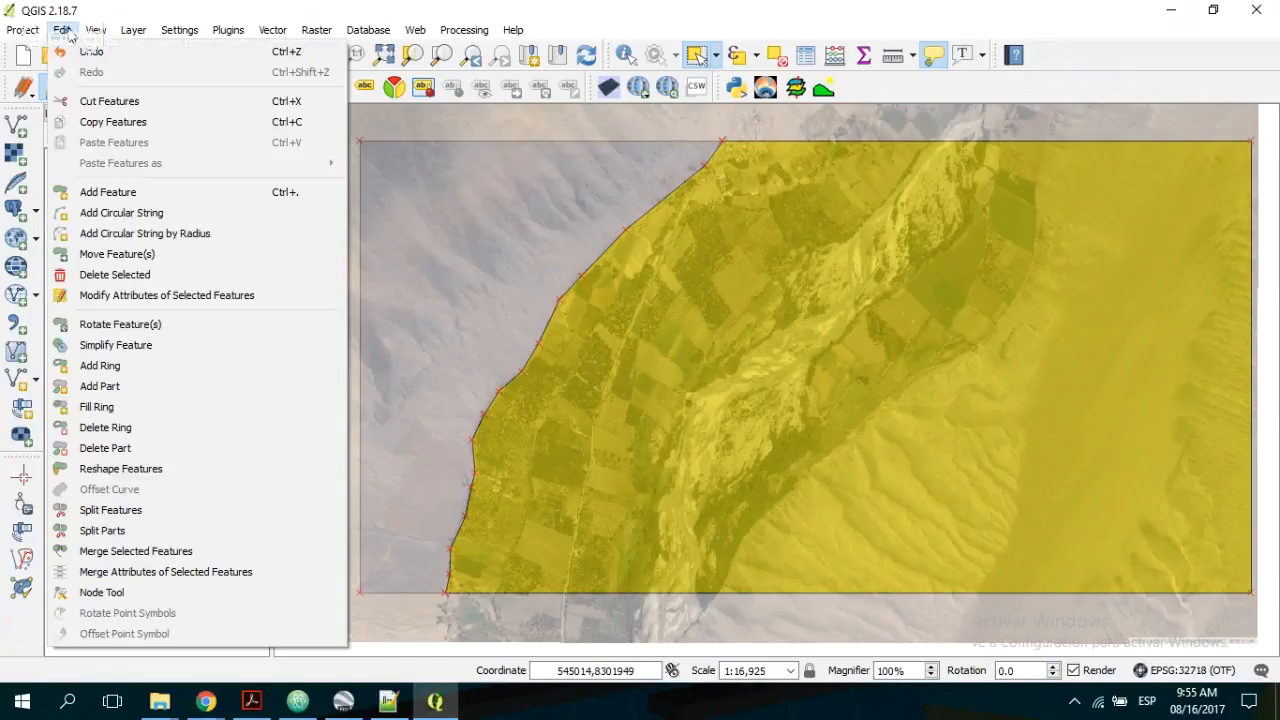
{"action": "left_click", "coordinate": [109, 516]}
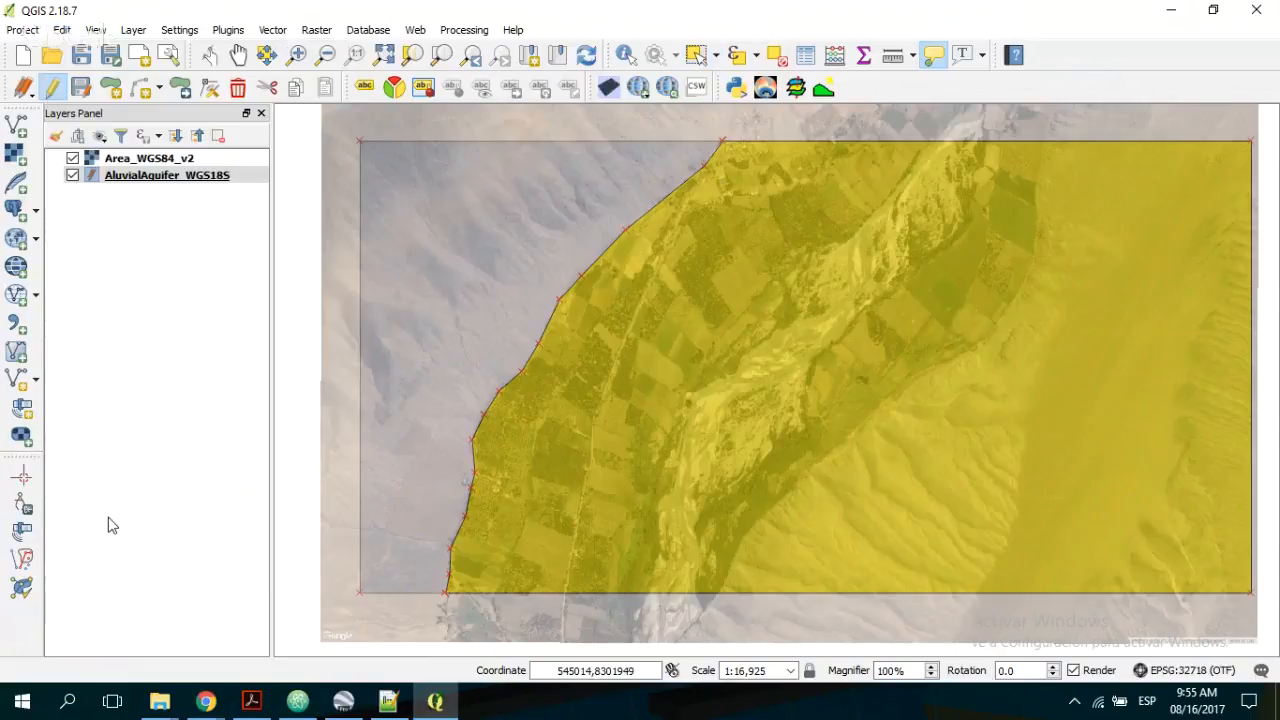
{"action": "left_click", "coordinate": [1046, 138]}
{"action": "left_click", "coordinate": [1035, 237]}
{"action": "left_click", "coordinate": [977, 345]}
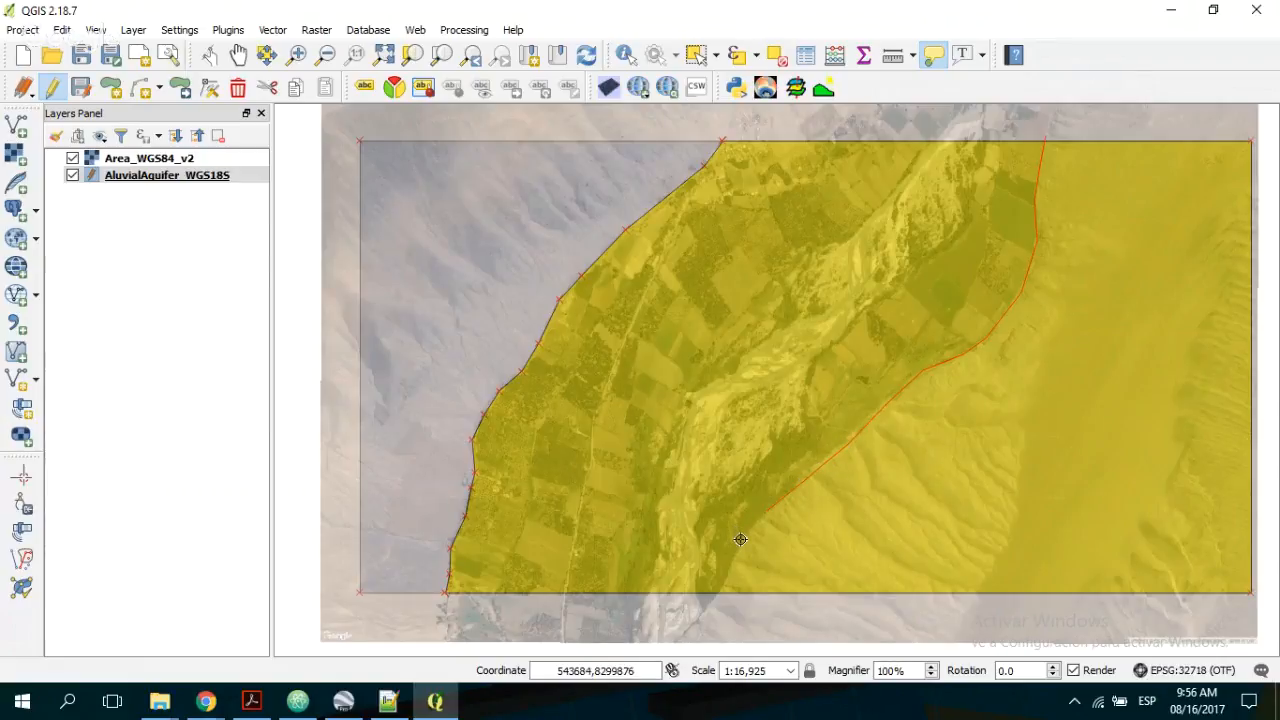
{"action": "left_click", "coordinate": [713, 601]}
{"action": "right_click", "coordinate": [713, 601]}
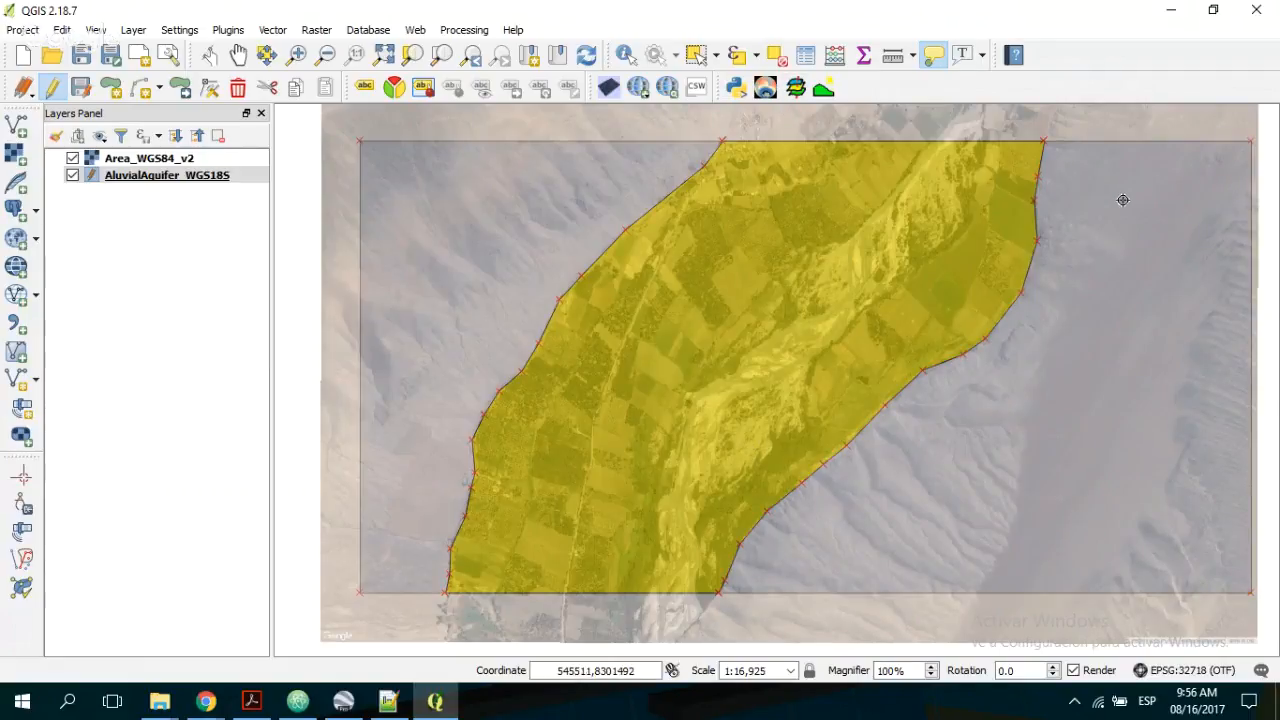
- Split off the small northwest corner of the valley polygon with a cut from its north side to its western edge
{"action": "mouse_move", "coordinate": [1074, 217]}
{"action": "mouse_move", "coordinate": [790, 159]}
{"action": "mouse_move", "coordinate": [1243, 198]}
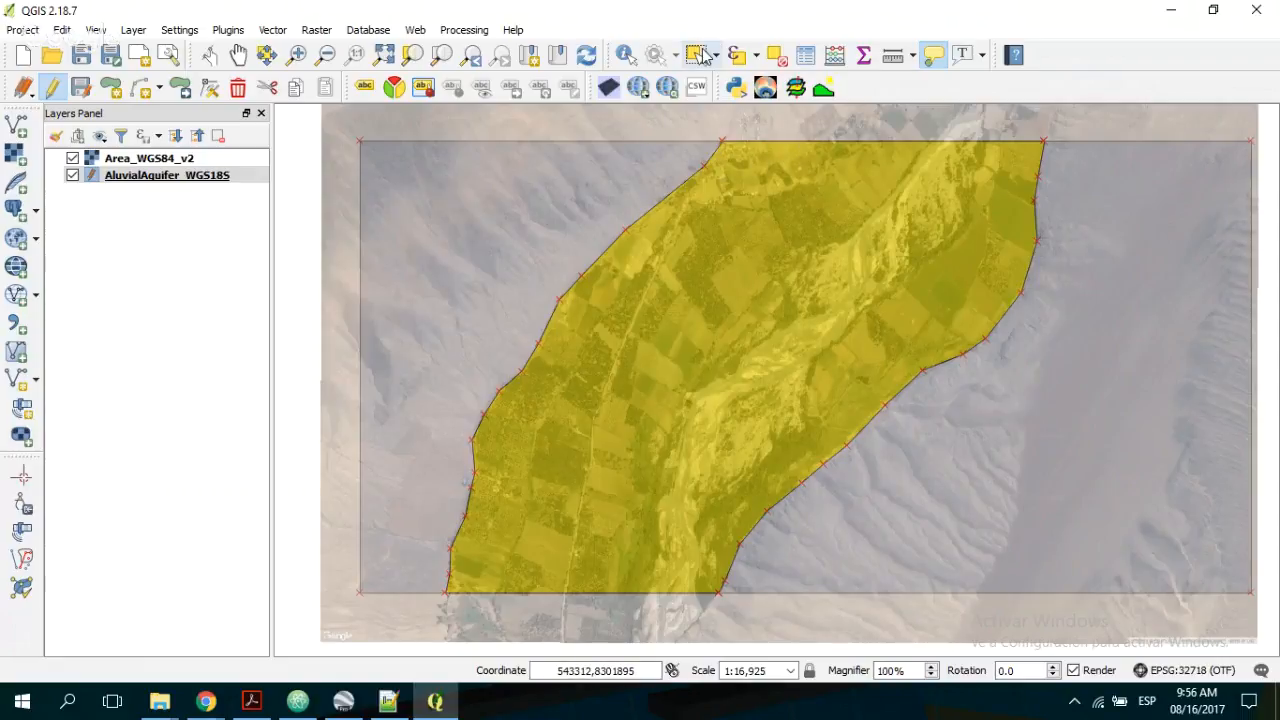
{"action": "left_click", "coordinate": [62, 30]}
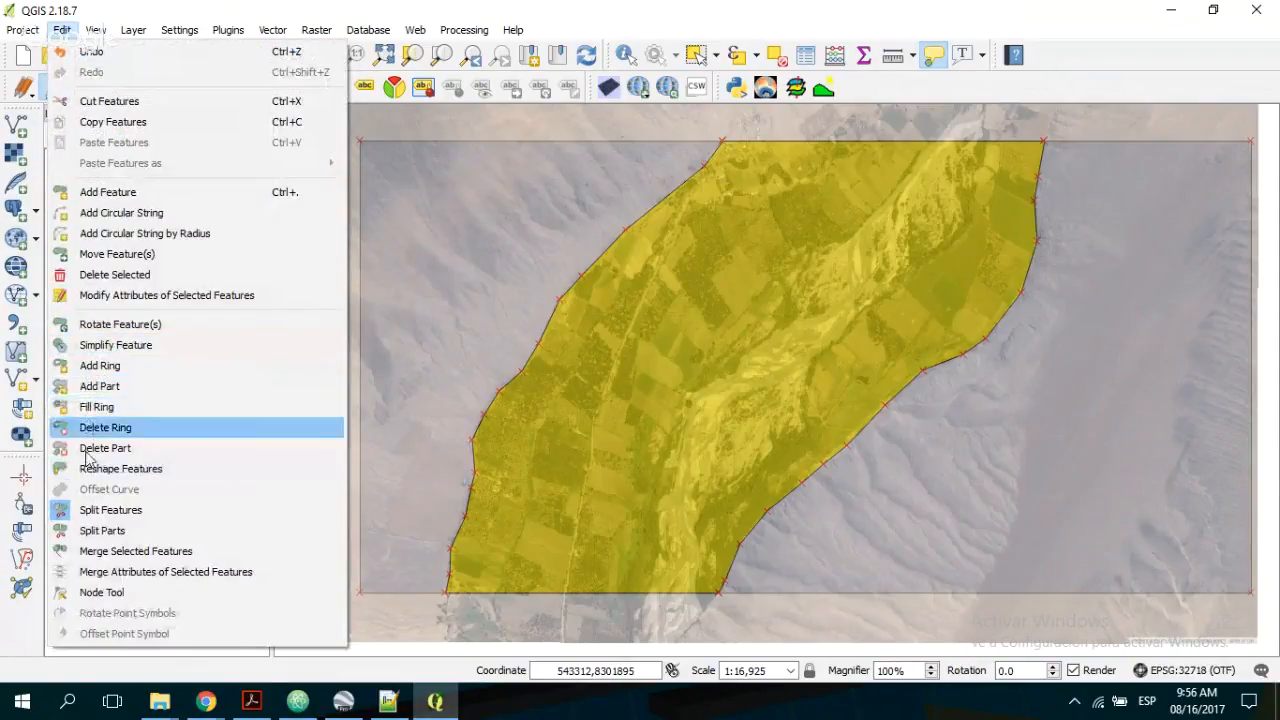
{"action": "left_click", "coordinate": [104, 510]}
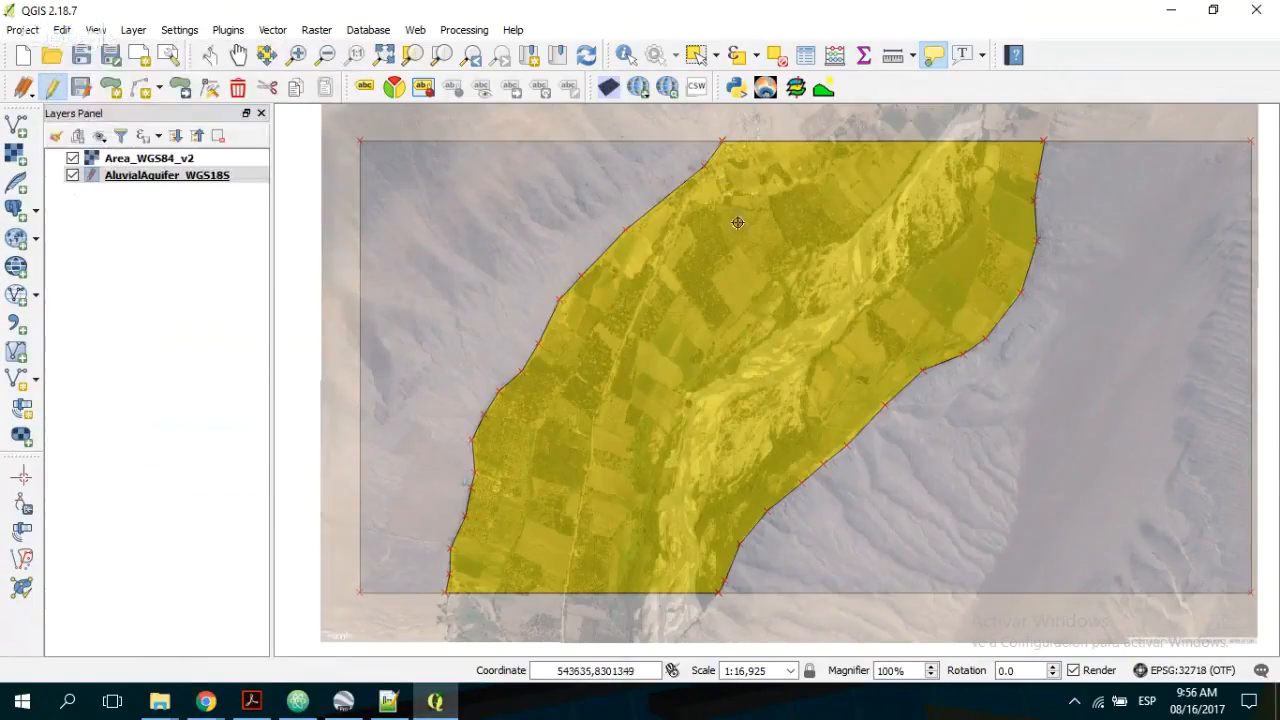
{"action": "left_click", "coordinate": [805, 146]}
{"action": "left_click", "coordinate": [681, 162]}
{"action": "right_click", "coordinate": [681, 162]}
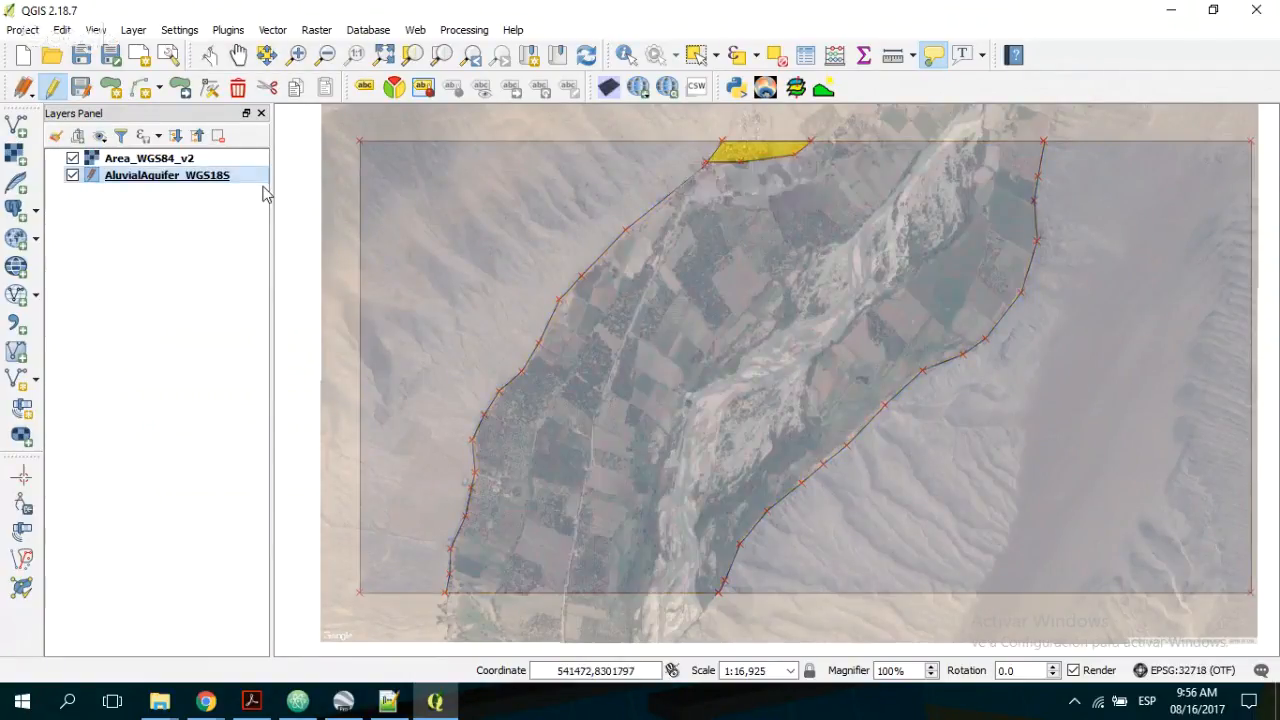
- Delete the western piece, the small northwest corner piece and the eastern piece, keeping only the valley polygon
{"action": "left_click", "coordinate": [697, 54]}
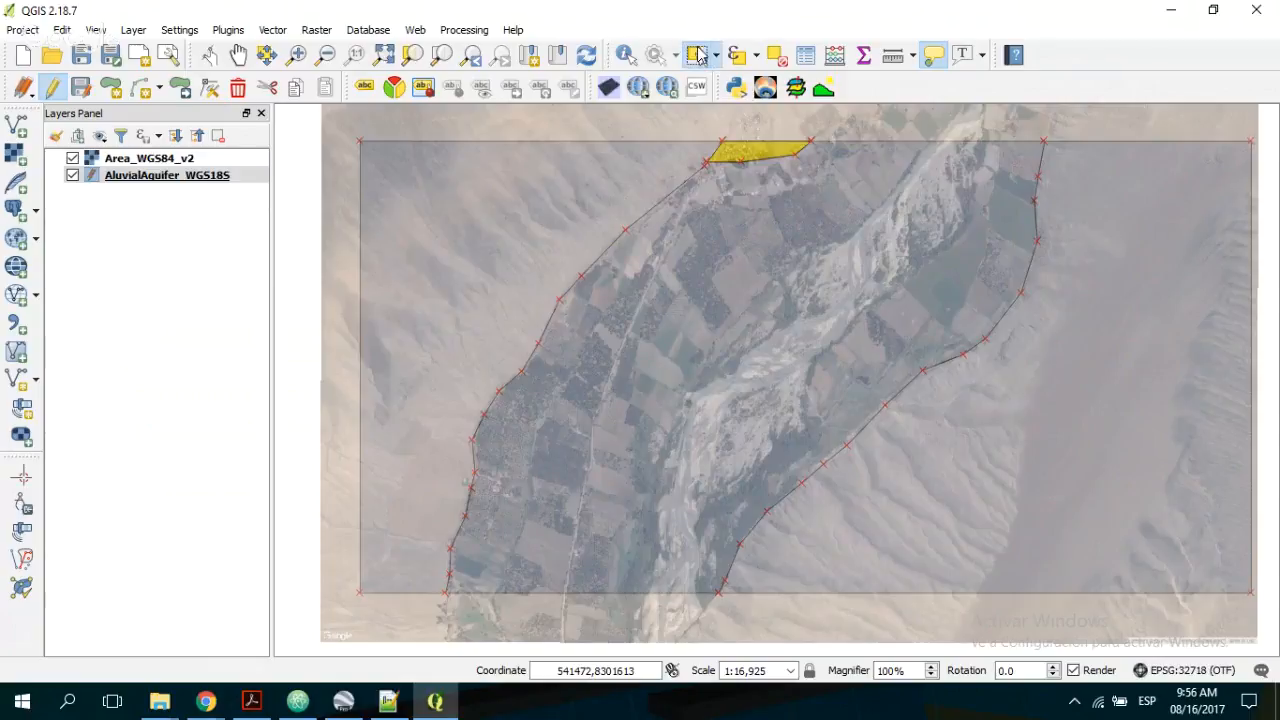
{"action": "left_click_drag", "start_coordinate": [296, 134], "coordinate": [780, 157]}
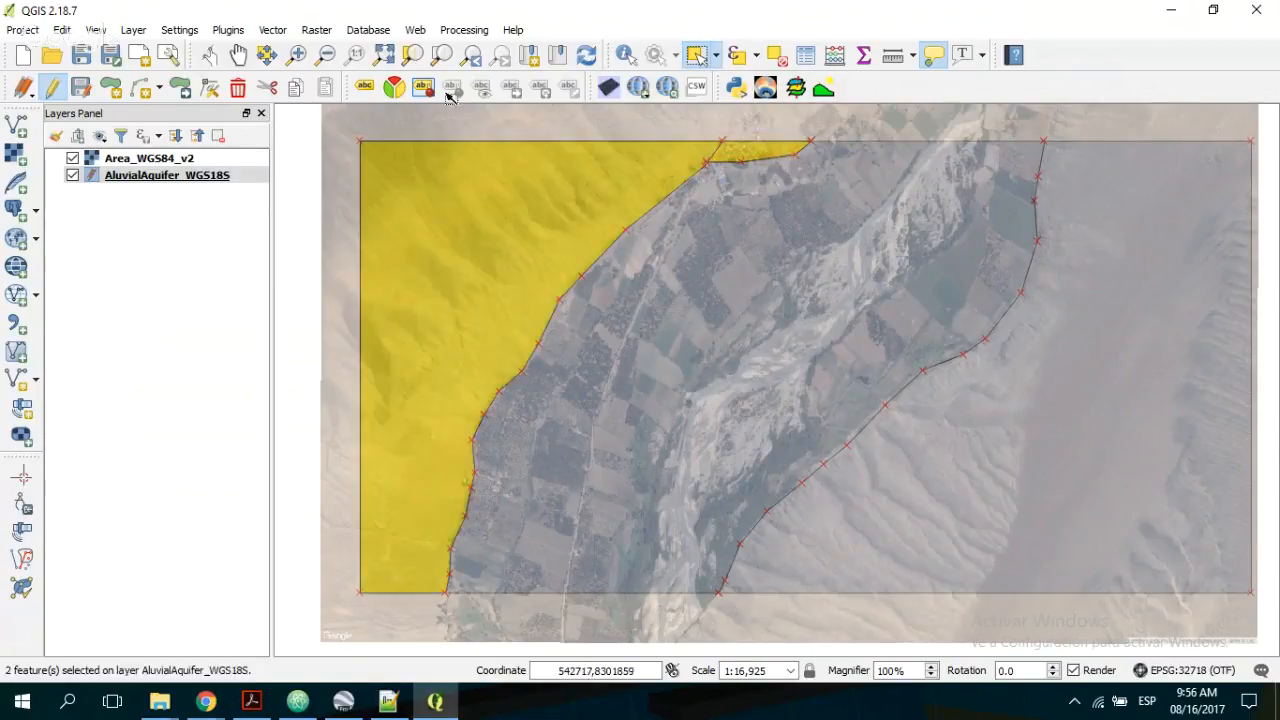
{"action": "left_click", "coordinate": [238, 88]}
{"action": "left_click_drag", "start_coordinate": [1128, 139], "coordinate": [1182, 312]}
{"action": "left_click", "coordinate": [238, 88]}
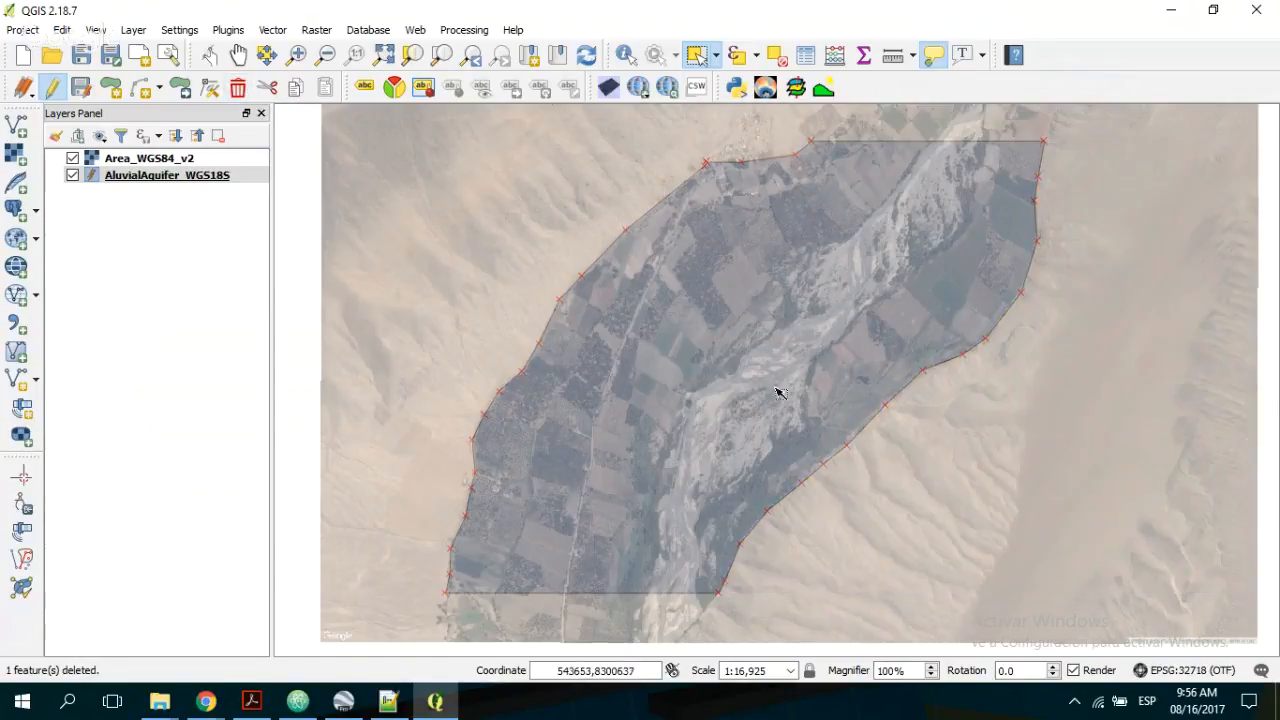
- Stop editing the AluvialAquifer_WGS18S layer and save its changes
{"action": "mouse_move", "coordinate": [872, 383]}
{"action": "left_click", "coordinate": [51, 90]}
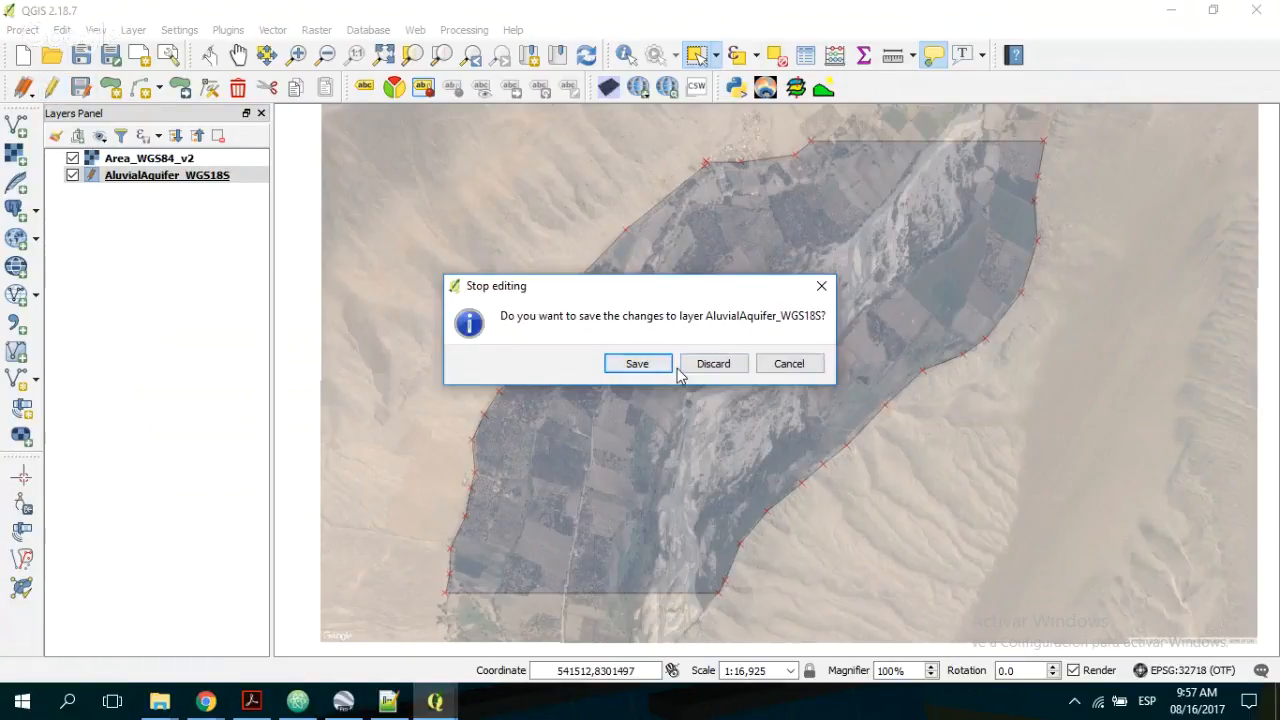
{"action": "left_click", "coordinate": [650, 370]}
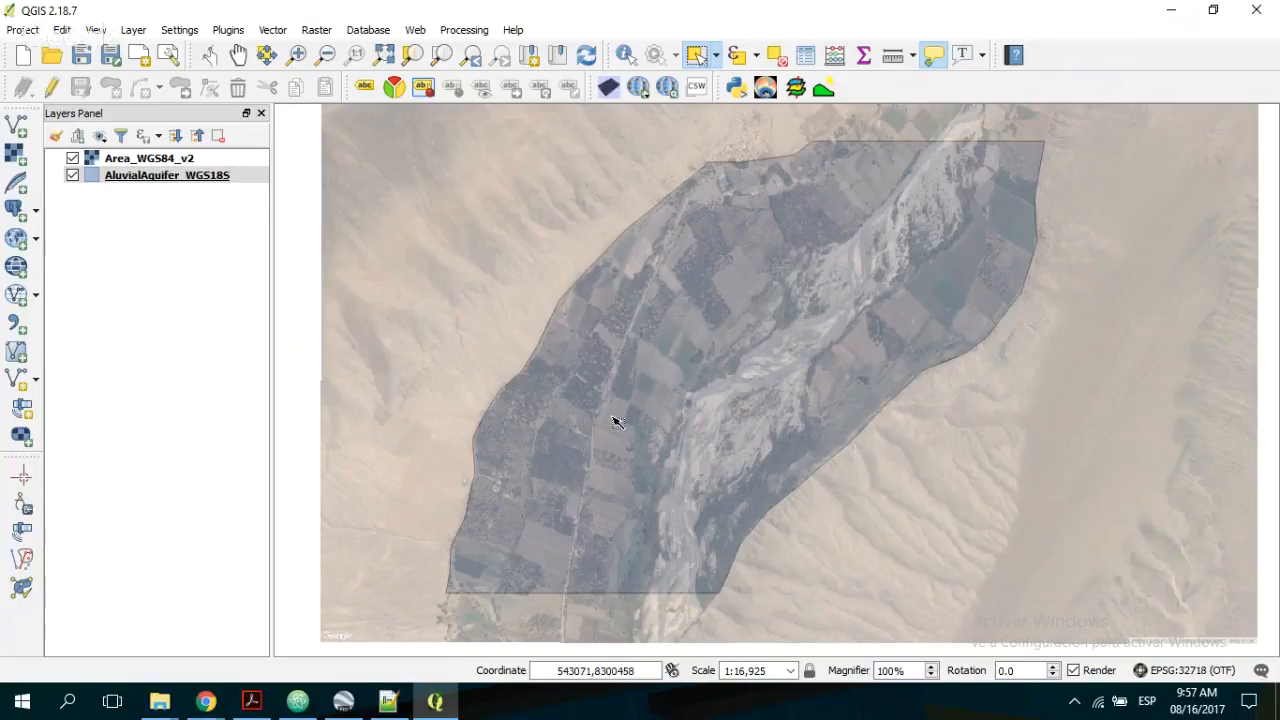
- Hide the AluvialAquifer_WGS18S layer
{"action": "mouse_move", "coordinate": [614, 424]}
{"action": "left_click", "coordinate": [118, 175]}
{"action": "key", "text": "space"}
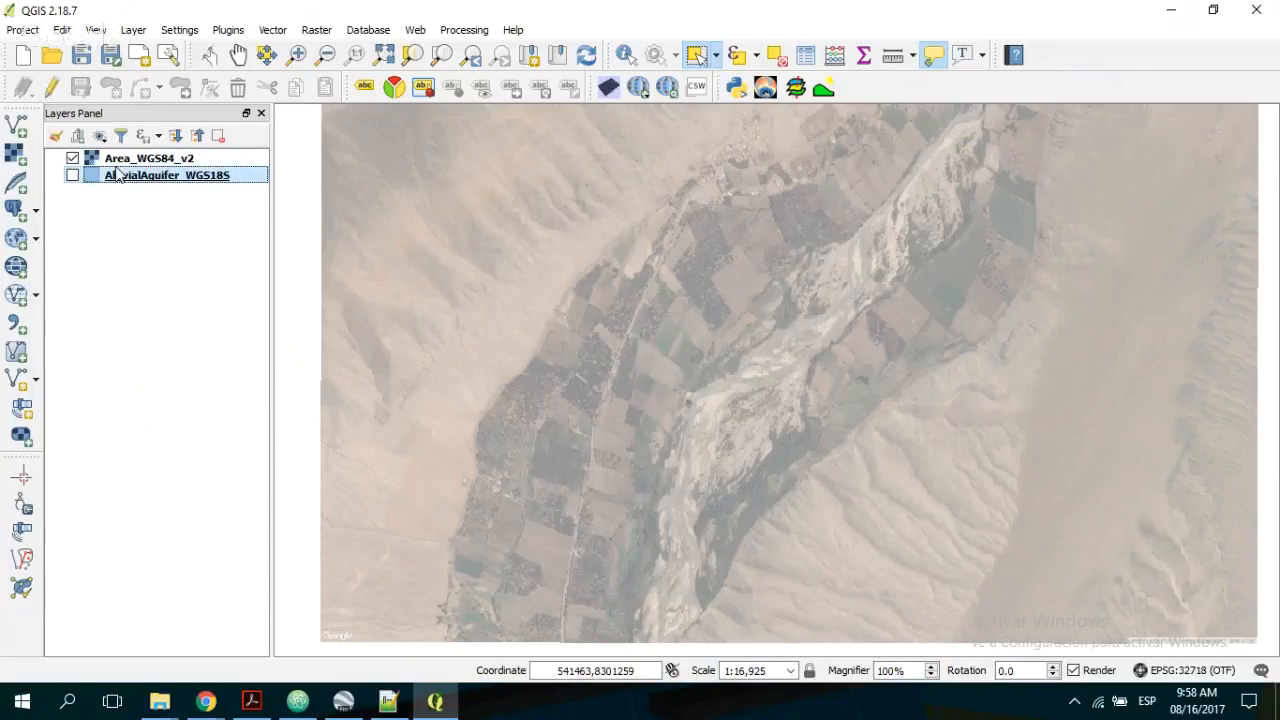
- Set the global transparency of the Area_WGS84_v2 raster layer to 0%
{"action": "left_click", "coordinate": [122, 158]}
{"action": "right_click", "coordinate": [133, 158]}
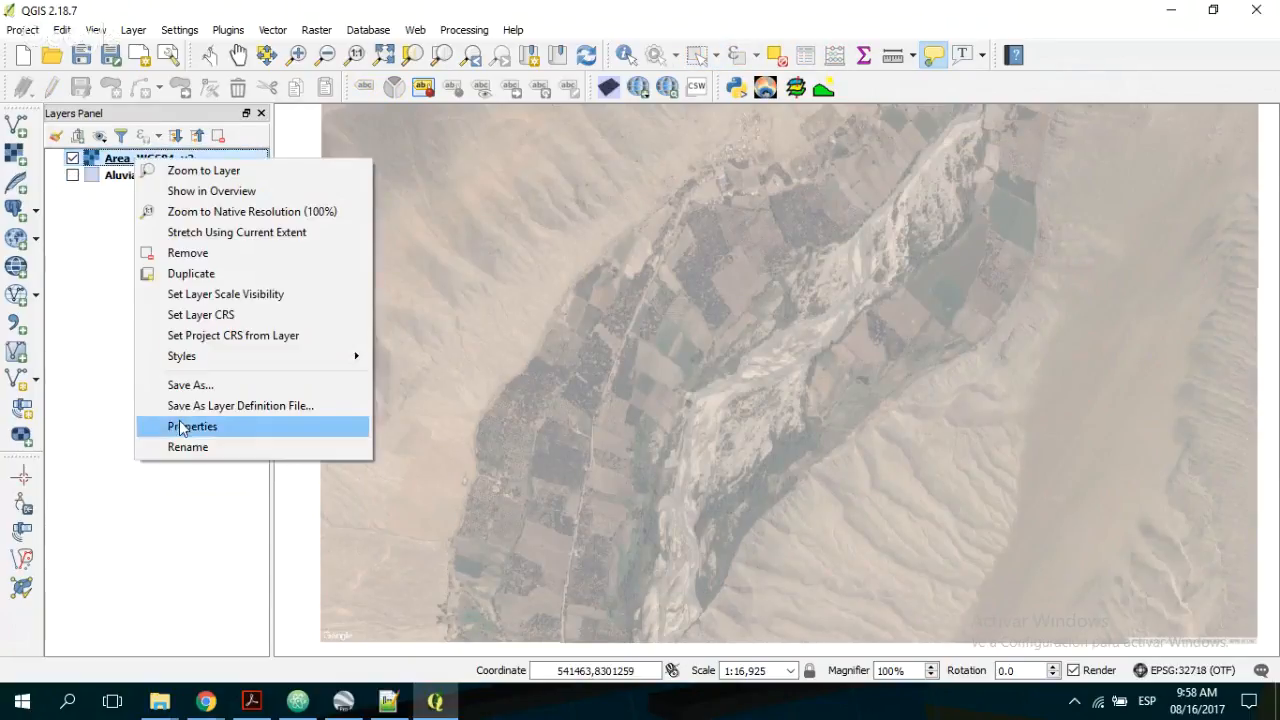
{"action": "left_click", "coordinate": [181, 427]}
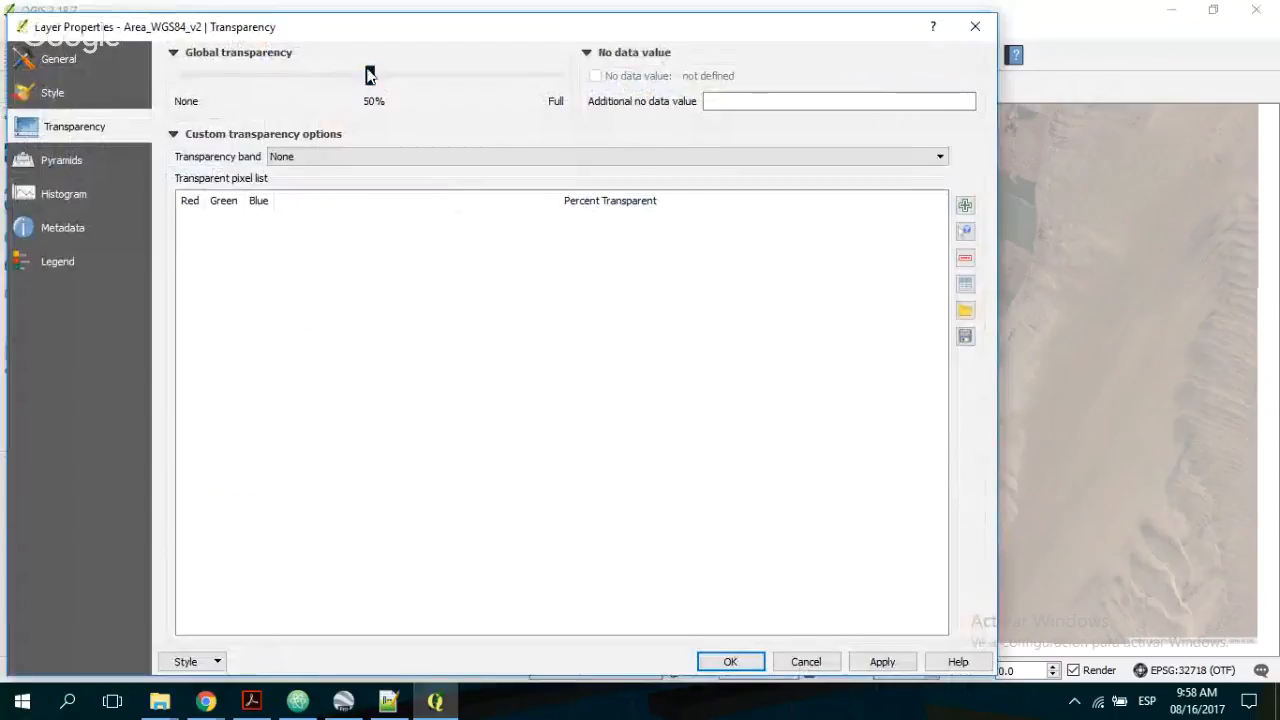
{"action": "left_click_drag", "start_coordinate": [369, 76], "coordinate": [179, 76]}
{"action": "left_click", "coordinate": [910, 666]}
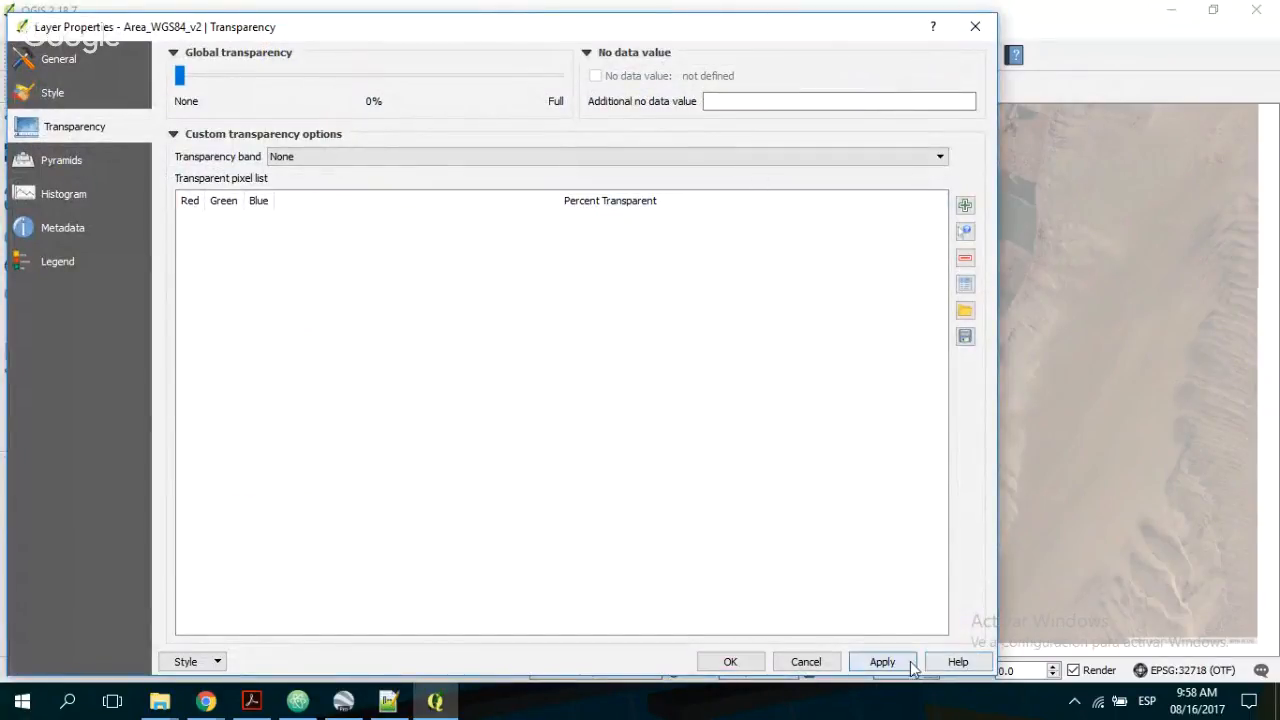
{"action": "left_click", "coordinate": [729, 662]}
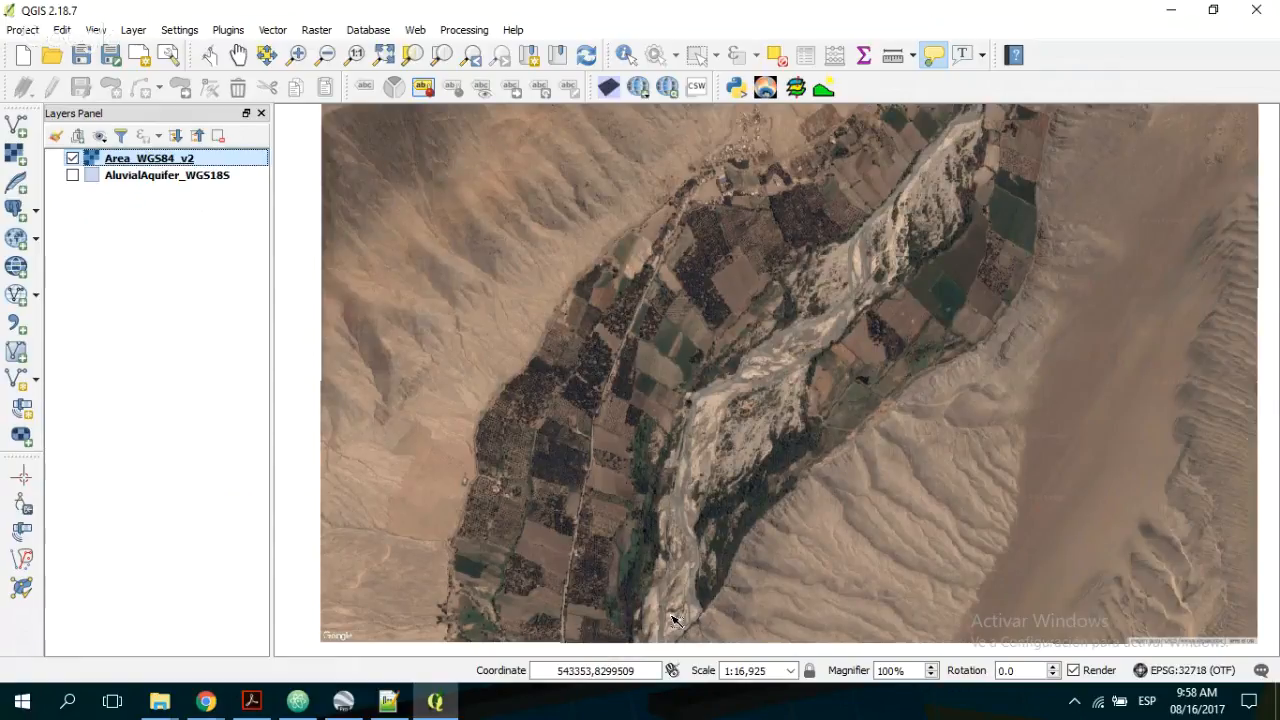
- Set up a Polygonize conversion of the Area_WGS84_v2 raster with output file Polygonize_Rios in the Shps folder
{"action": "left_click", "coordinate": [316, 30]}
{"action": "mouse_move", "coordinate": [414, 262]}
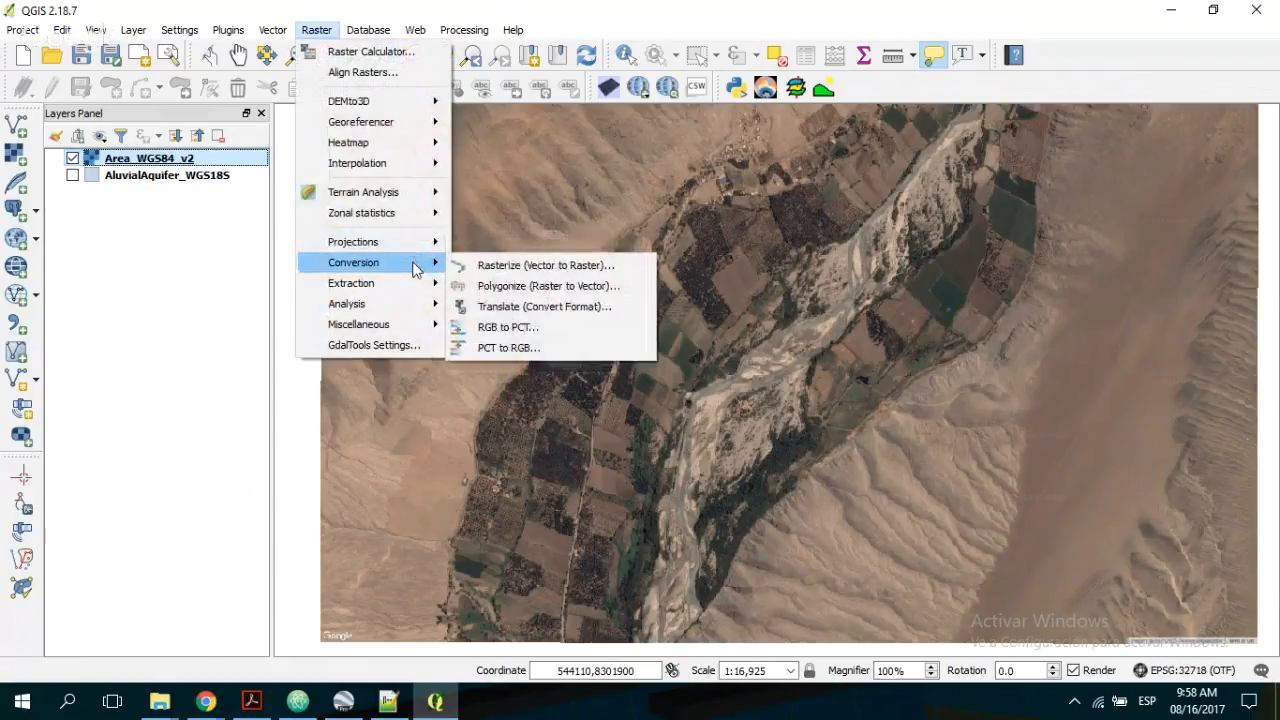
{"action": "left_click", "coordinate": [515, 287]}
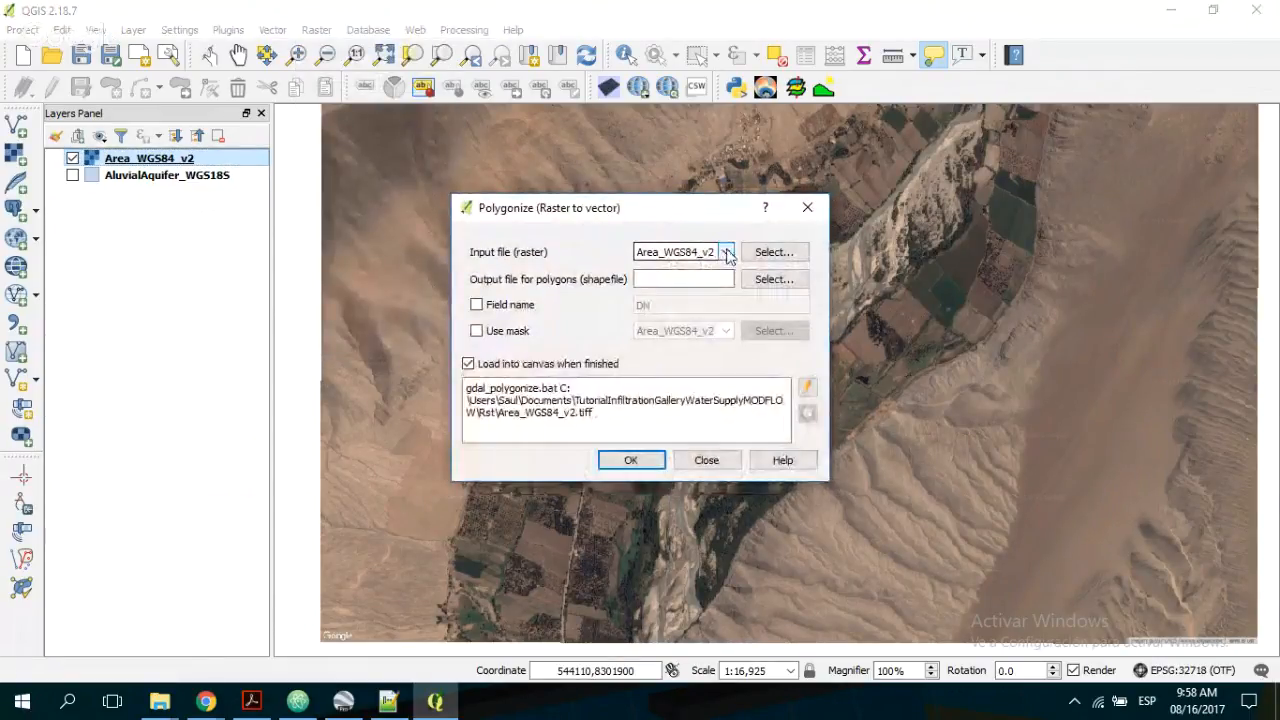
{"action": "left_click", "coordinate": [772, 279]}
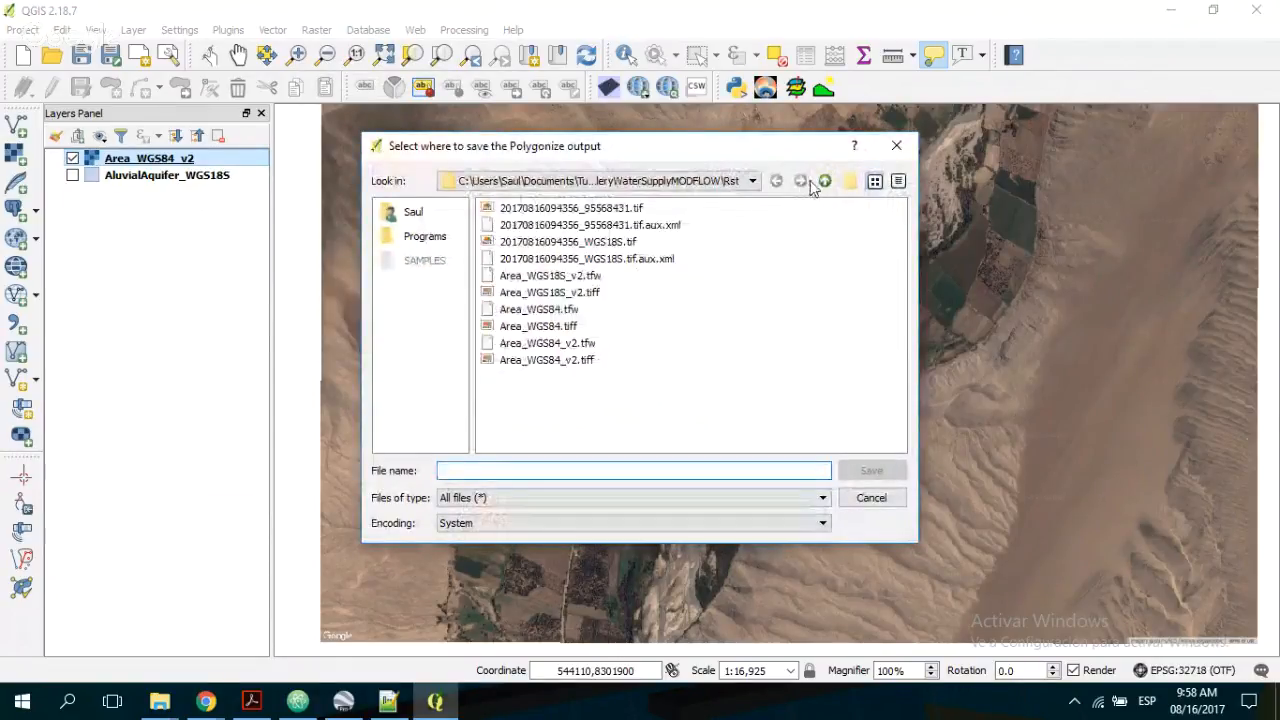
{"action": "left_click", "coordinate": [824, 180]}
{"action": "double_click", "coordinate": [512, 225]}
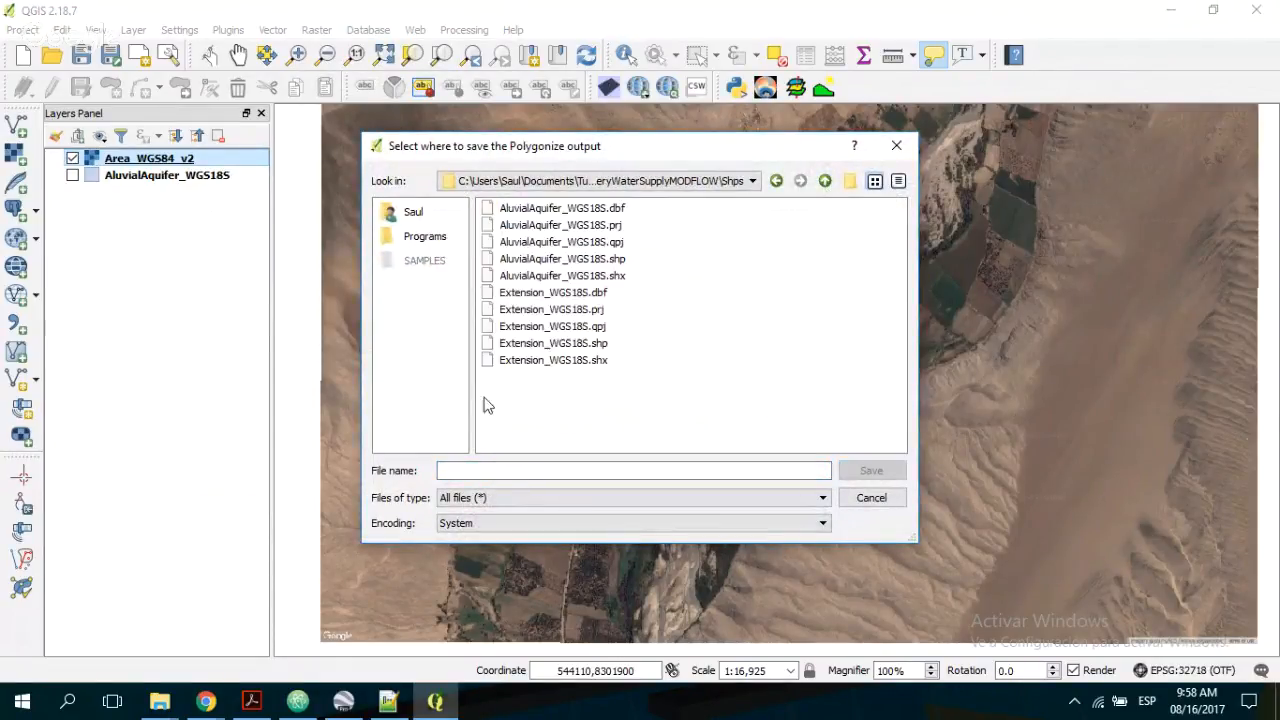
{"action": "left_click", "coordinate": [506, 478]}
{"action": "type", "text": "Rios"}
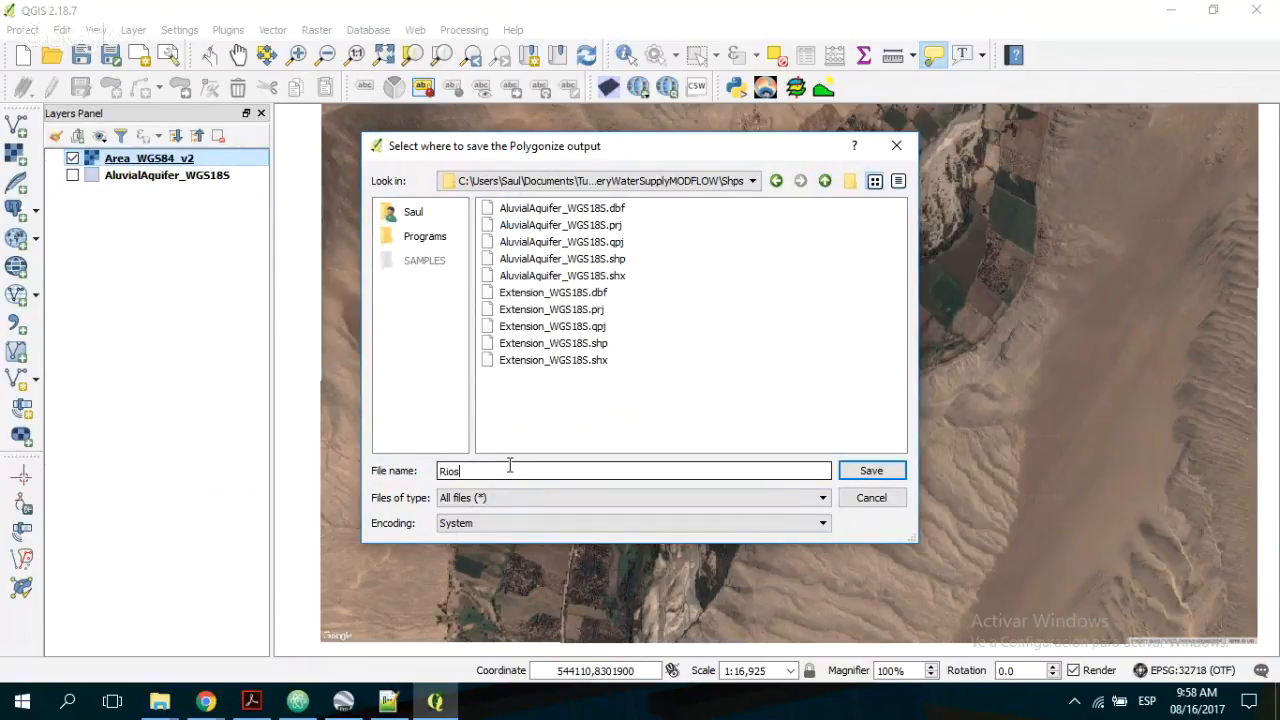
{"action": "type", "text": "i"}
{"action": "key", "text": "BackSpace"}
{"action": "key", "text": "BackSpace"}
{"action": "type", "text": "Polygonize_"}
{"action": "left_click", "coordinate": [894, 471]}
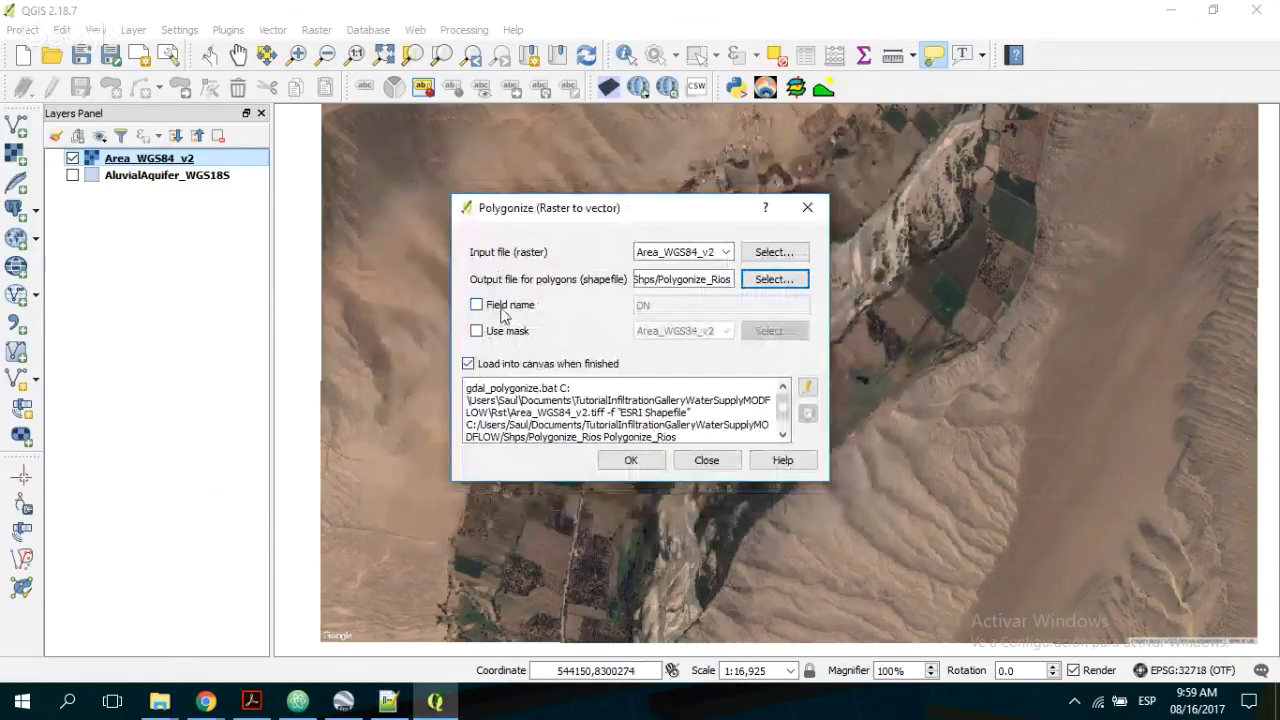
- Enable the field name DN, leave the mask off, and run the Polygonize conversion
{"action": "left_click", "coordinate": [502, 310]}
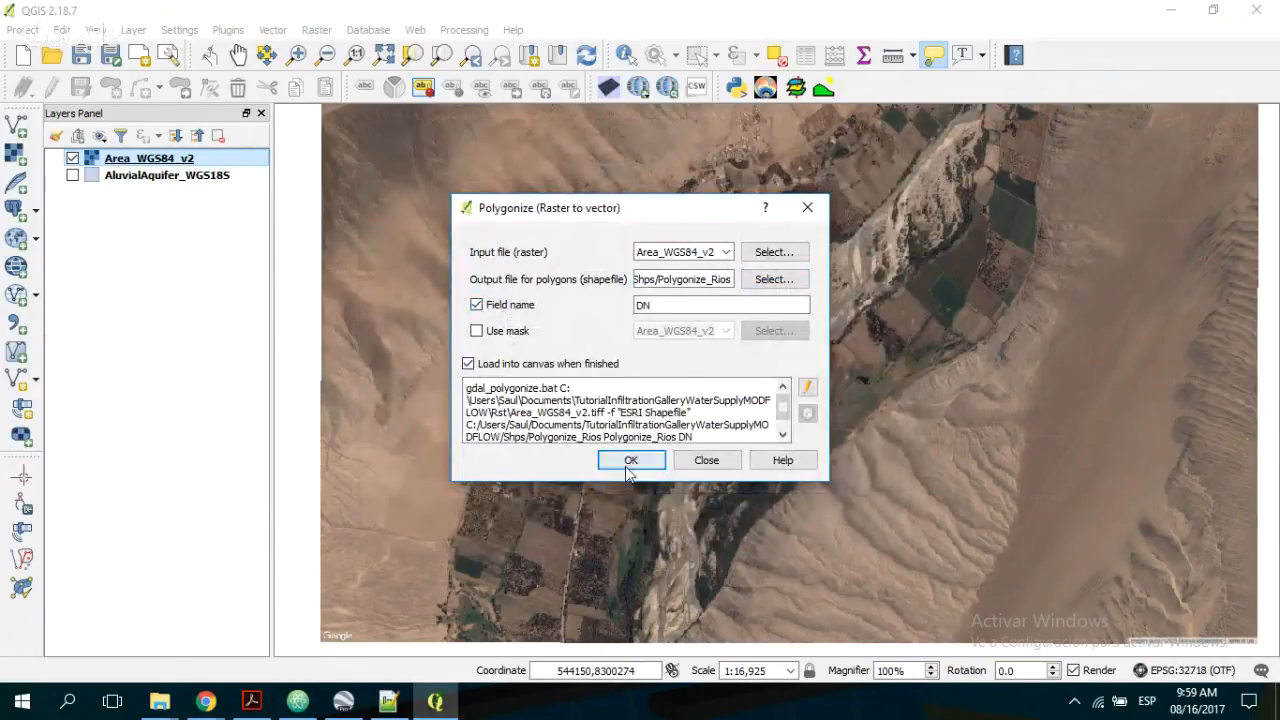
{"action": "left_click", "coordinate": [503, 336]}
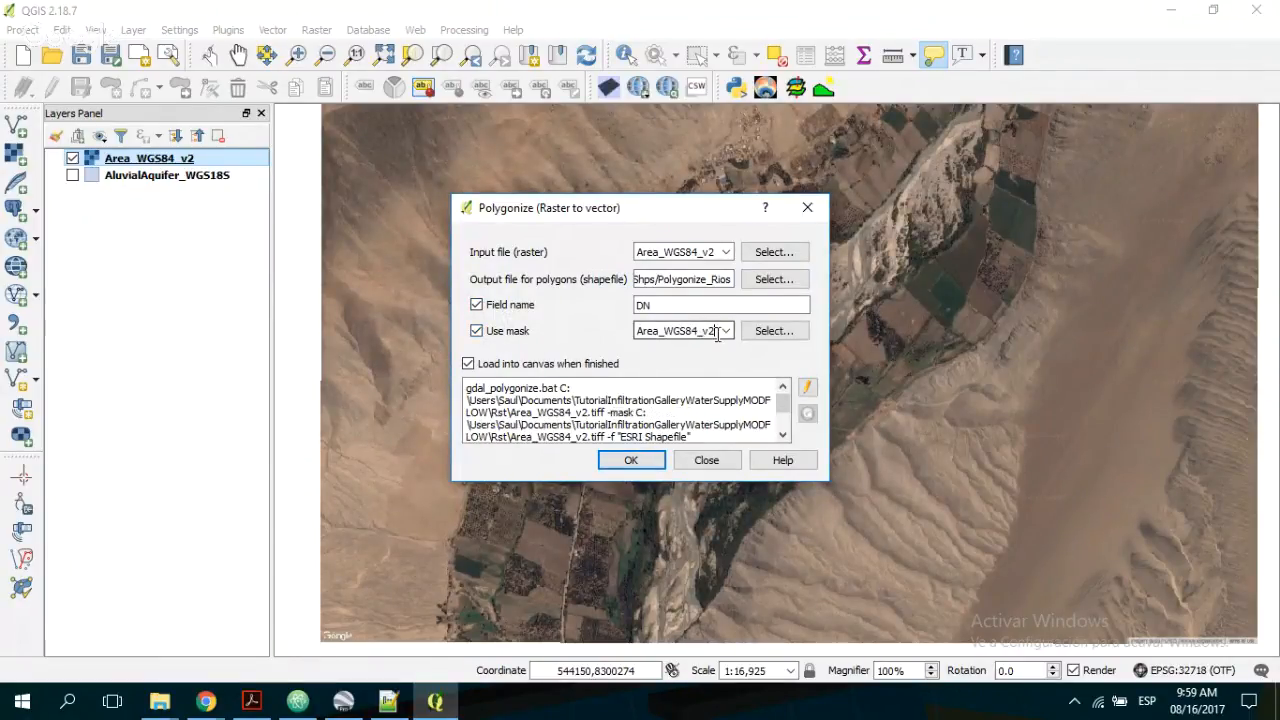
{"action": "left_click", "coordinate": [731, 337]}
{"action": "left_click", "coordinate": [730, 338]}
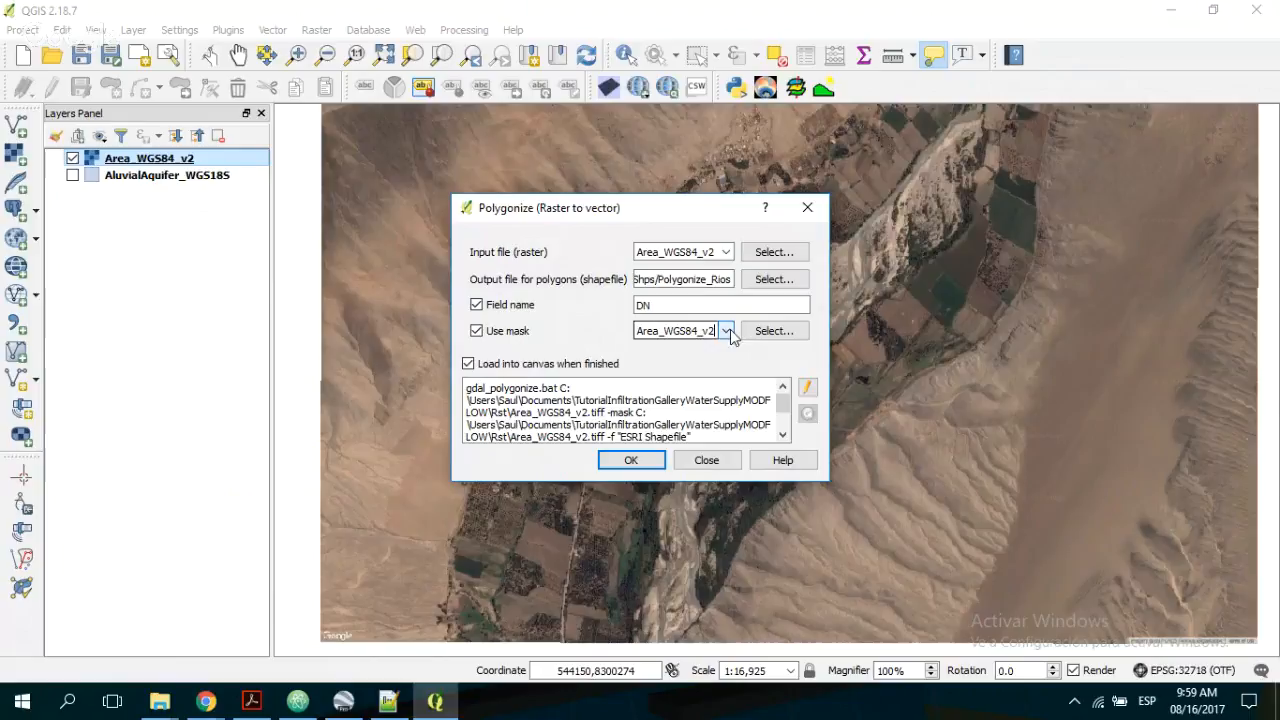
{"action": "left_click", "coordinate": [486, 344]}
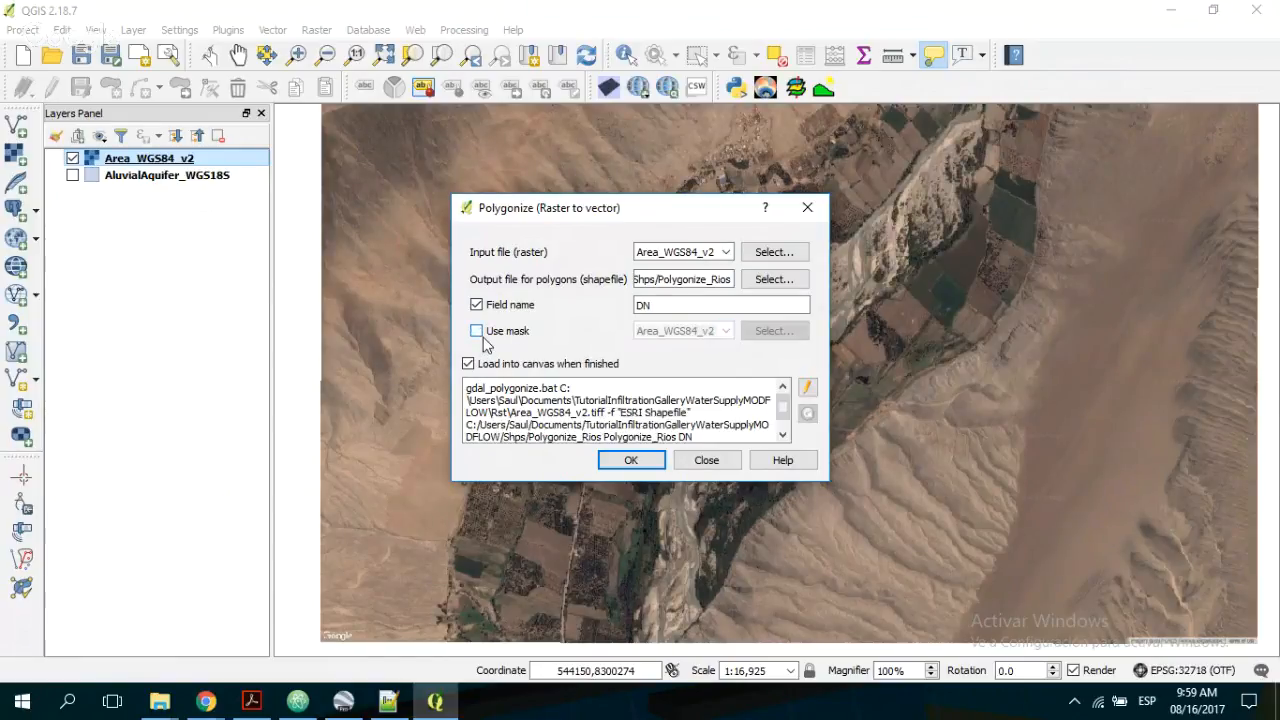
{"action": "left_click", "coordinate": [631, 461]}
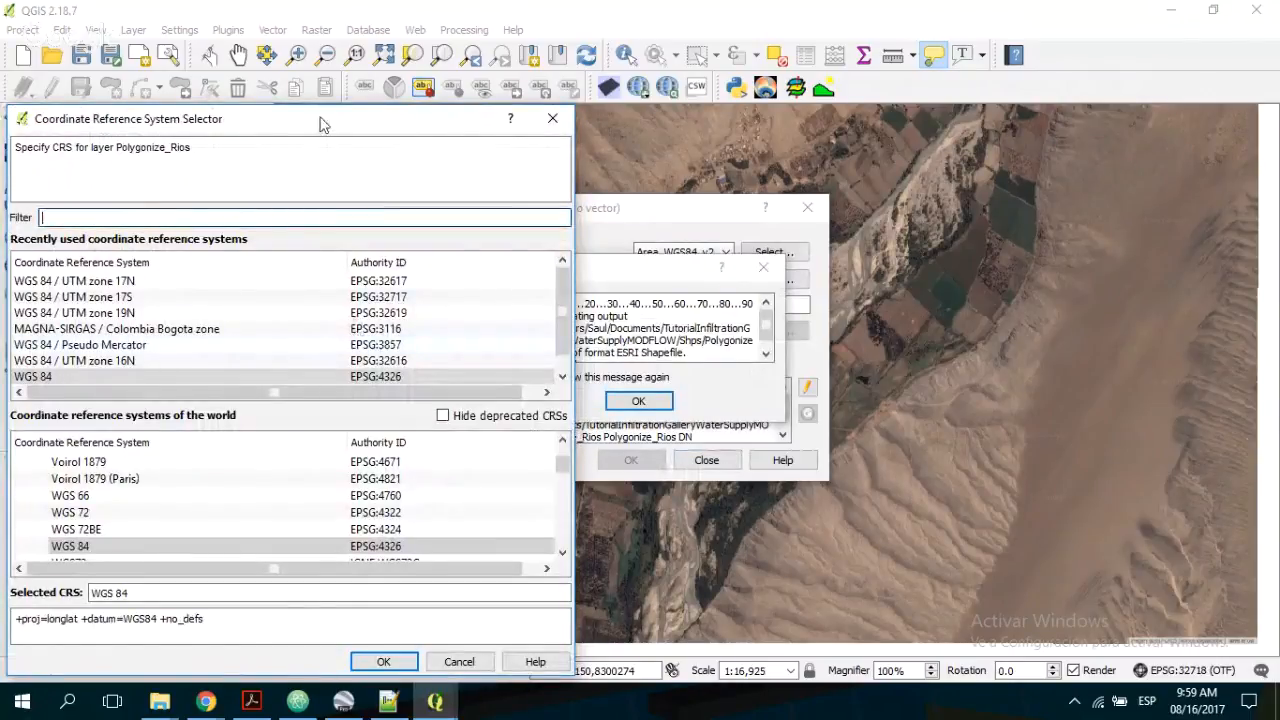
- Assign WGS 84 / UTM zone 18S (EPSG:32718) to the Polygonize_Rios layer and close the conversion dialogs
{"action": "left_click_drag", "start_coordinate": [322, 124], "coordinate": [491, 124]}
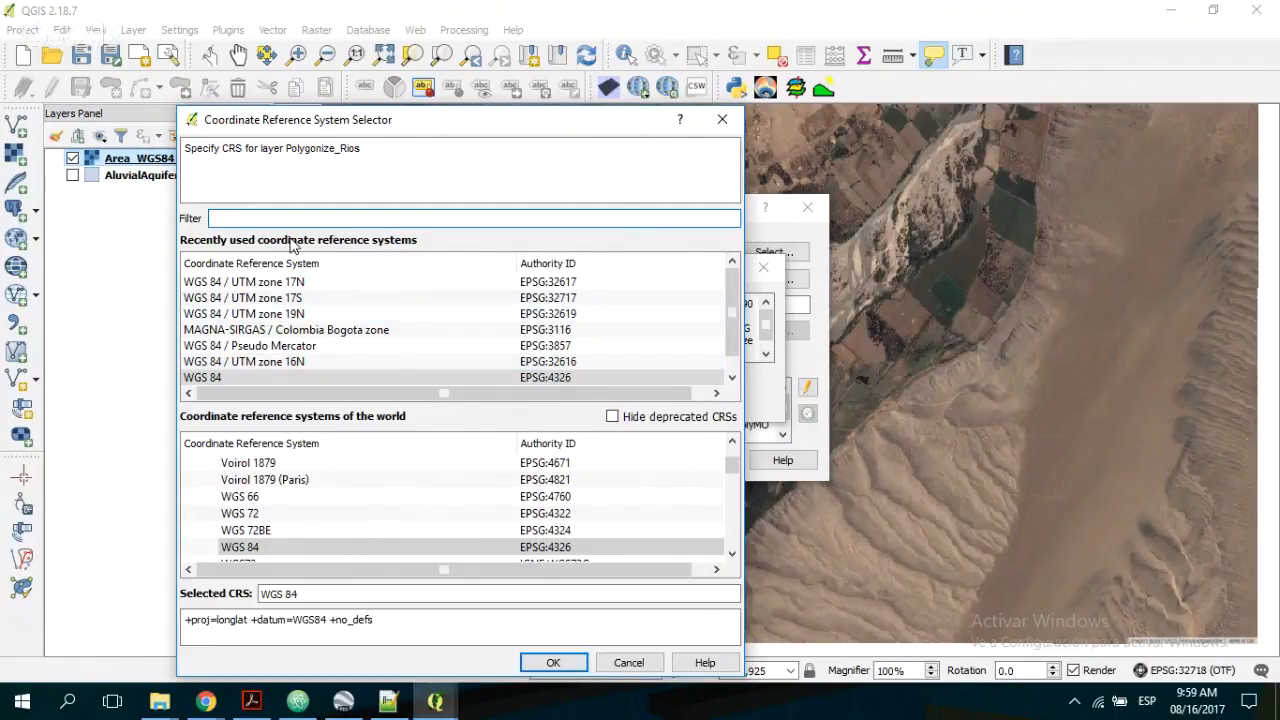
{"action": "type", "text": "32718"}
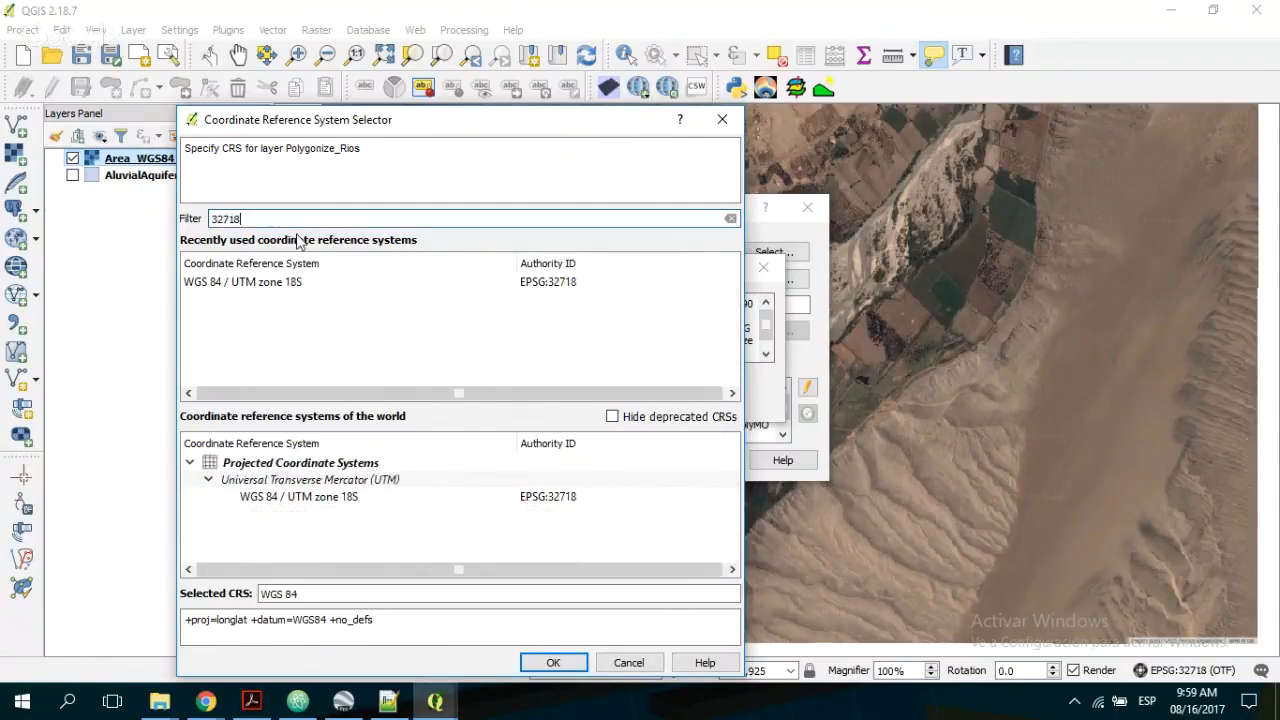
{"action": "left_click", "coordinate": [314, 284]}
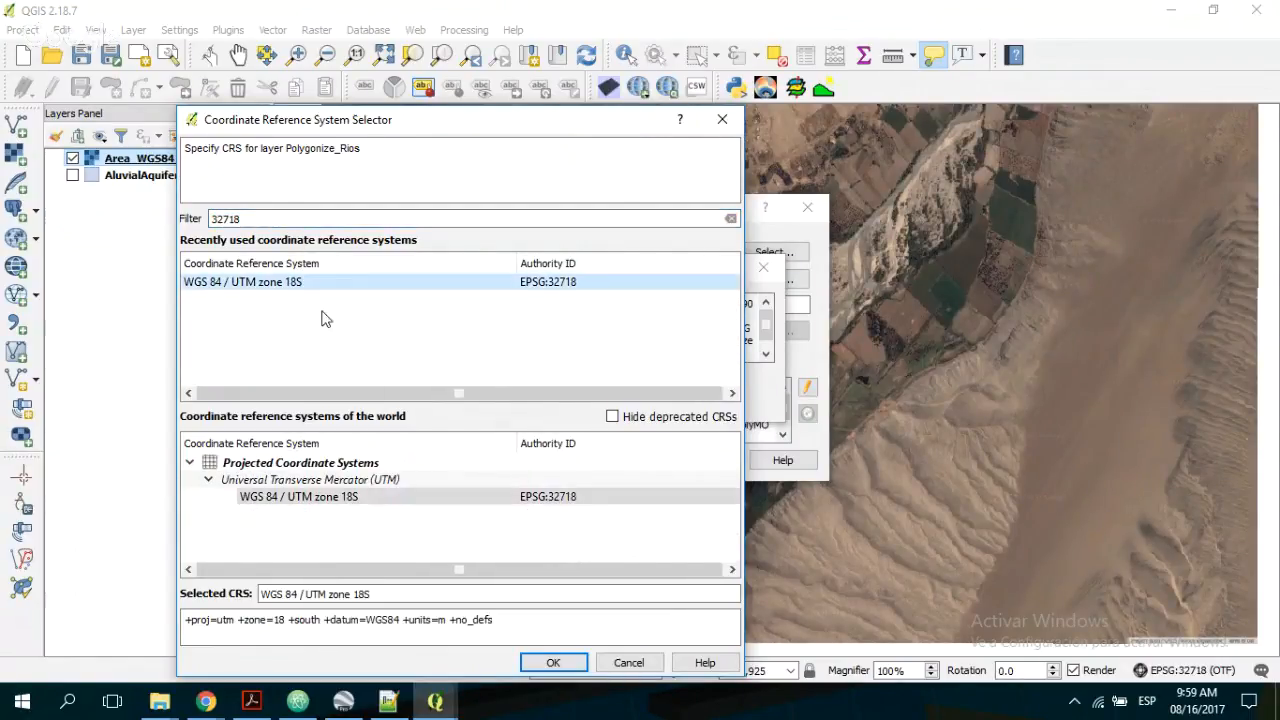
{"action": "left_click", "coordinate": [553, 663]}
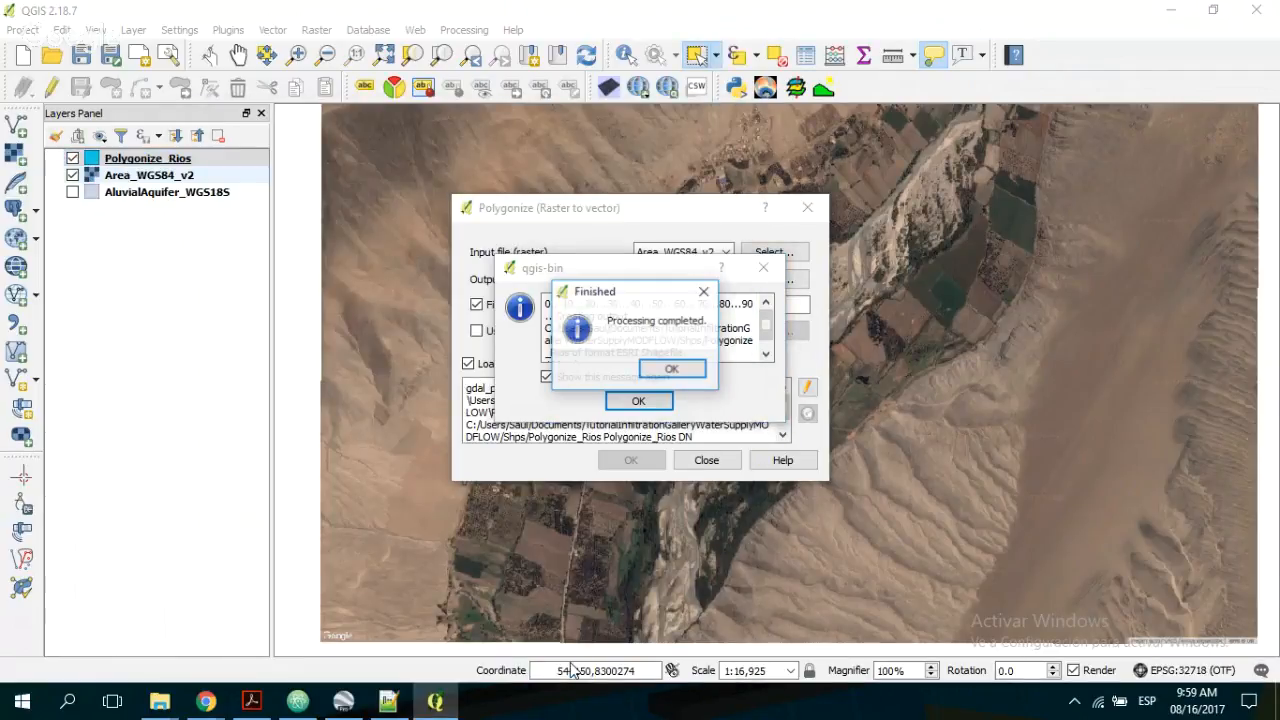
{"action": "key", "text": "Return"}
{"action": "key", "text": "Return"}
{"action": "key", "text": "Escape"}
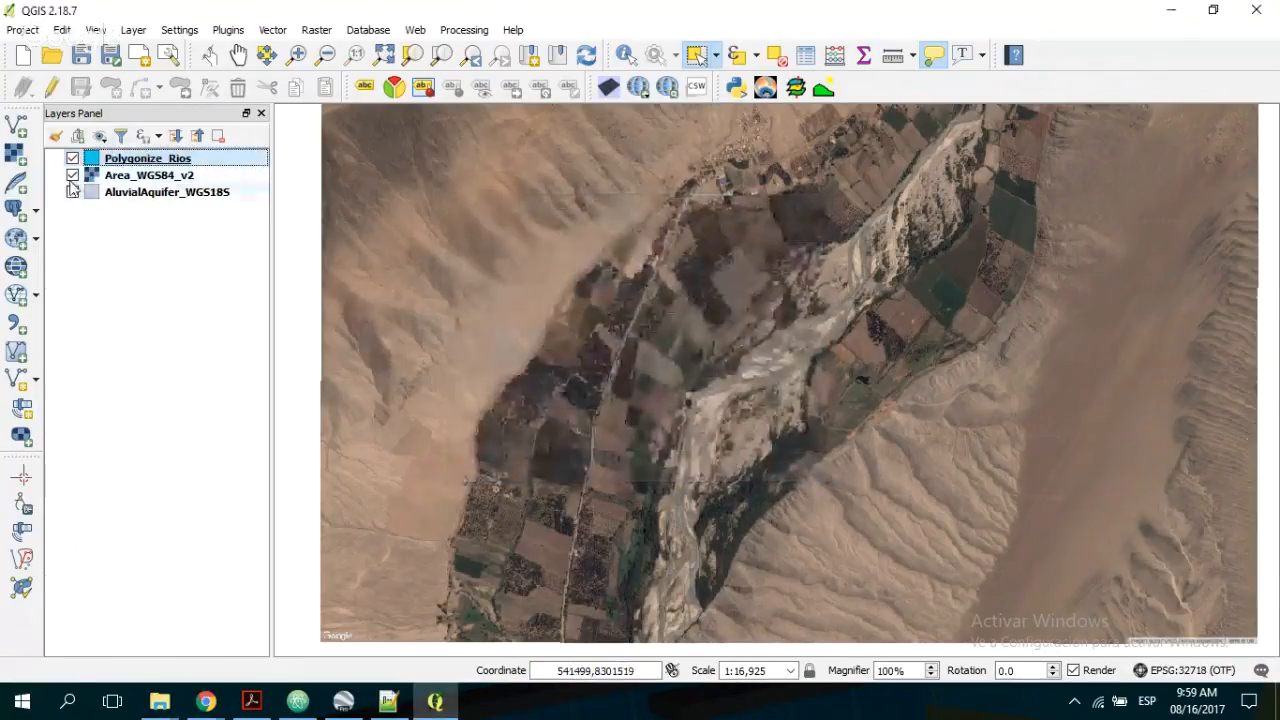
- Hide the Area_WGS84_v2 raster and zoom to the Polygonize_Rios layer to examine the polygons
{"action": "left_click", "coordinate": [72, 175]}
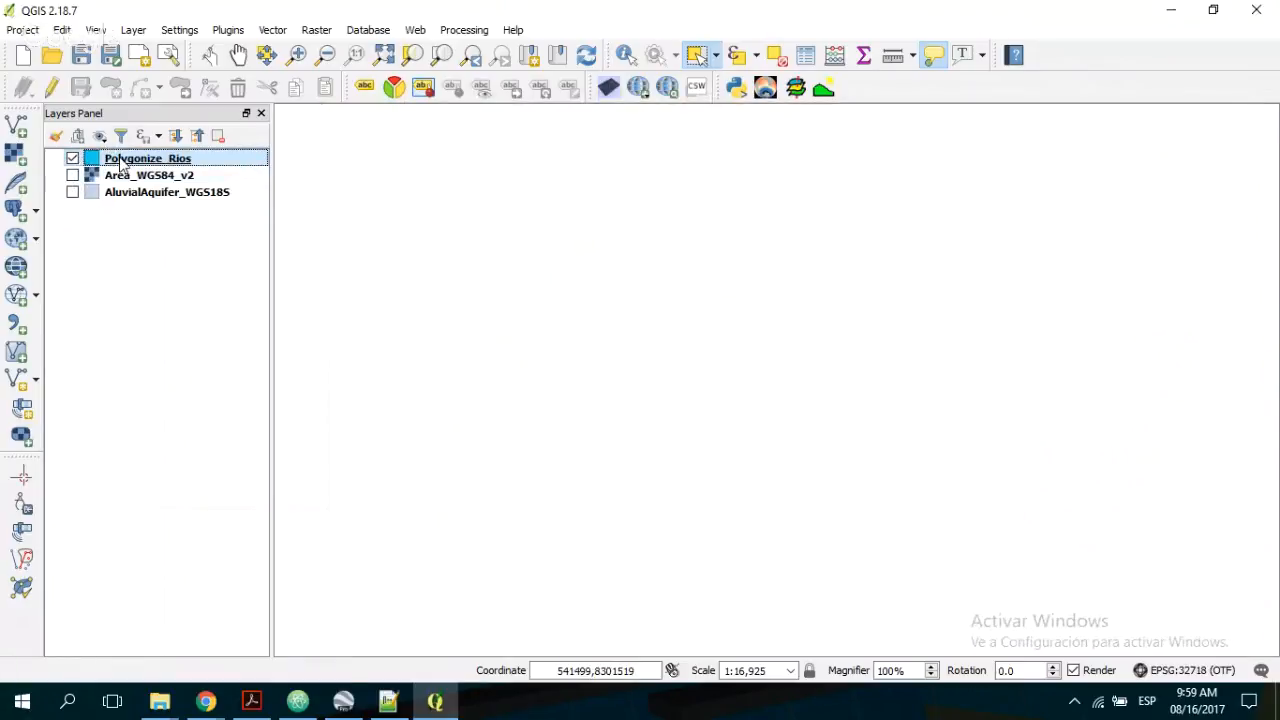
{"action": "right_click", "coordinate": [116, 157]}
{"action": "left_click", "coordinate": [190, 170]}
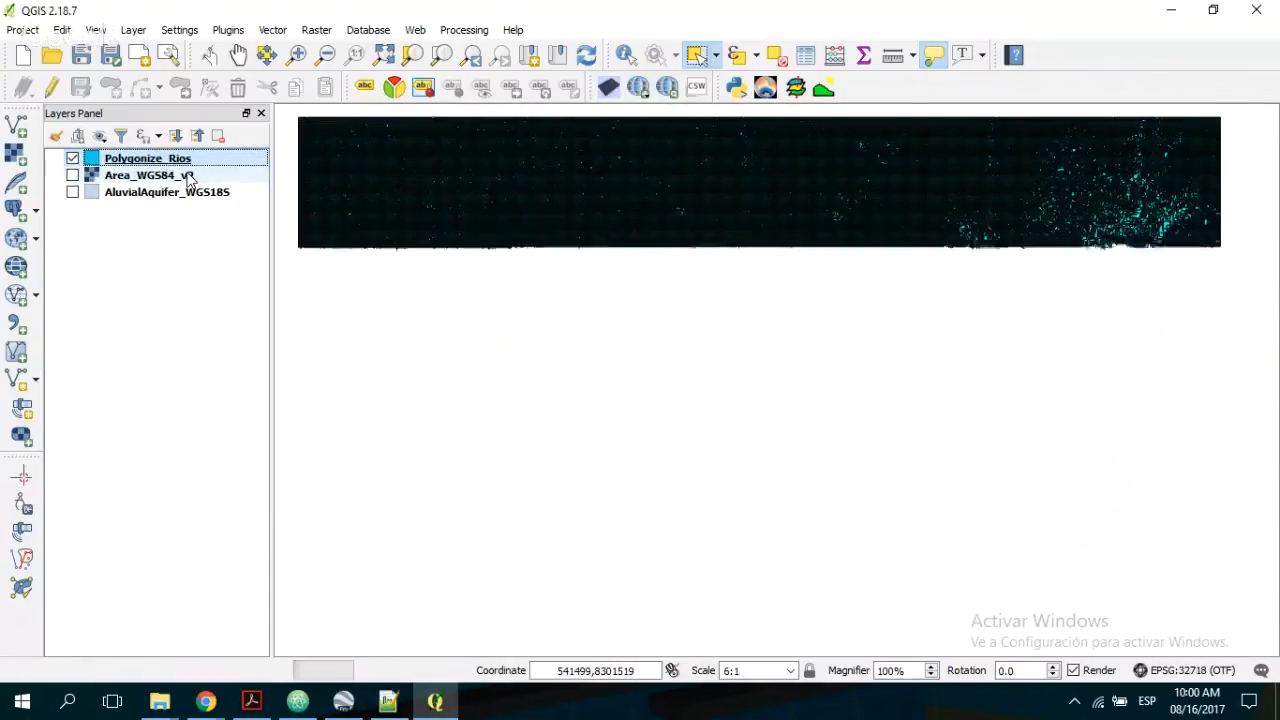
{"action": "right_click", "coordinate": [183, 163]}
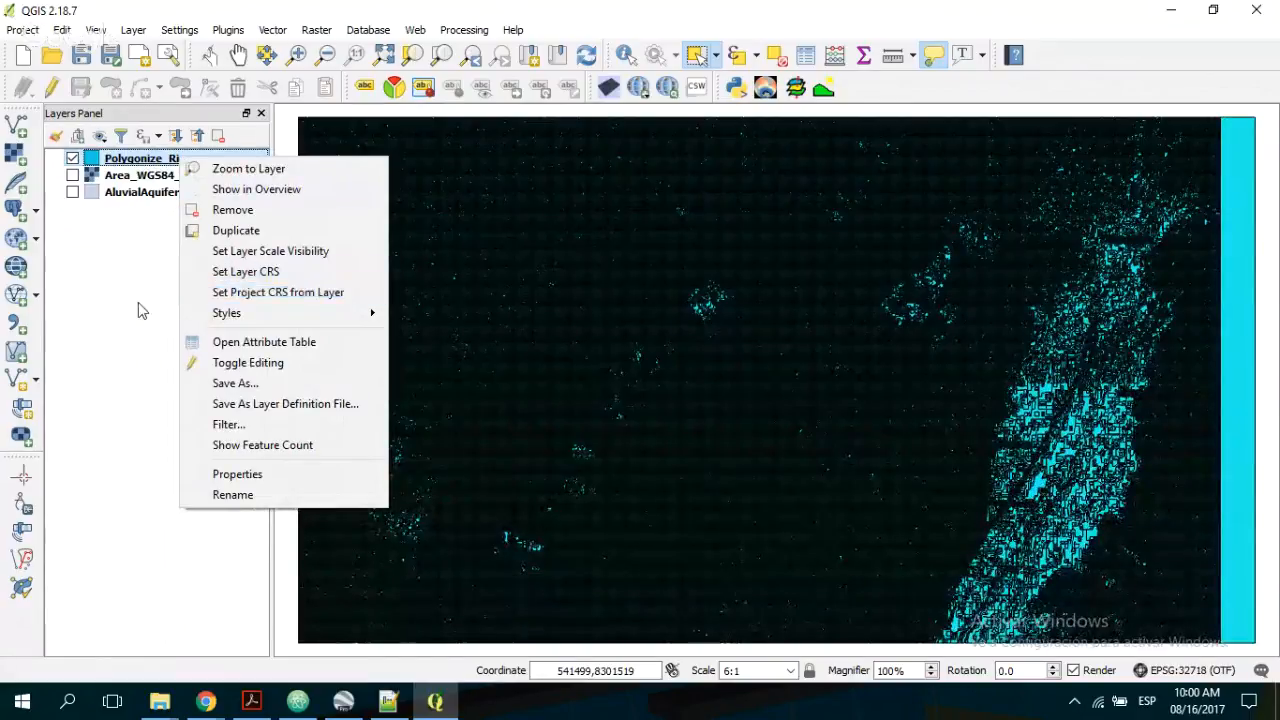
{"action": "left_click", "coordinate": [131, 318]}
{"action": "left_click", "coordinate": [72, 158]}
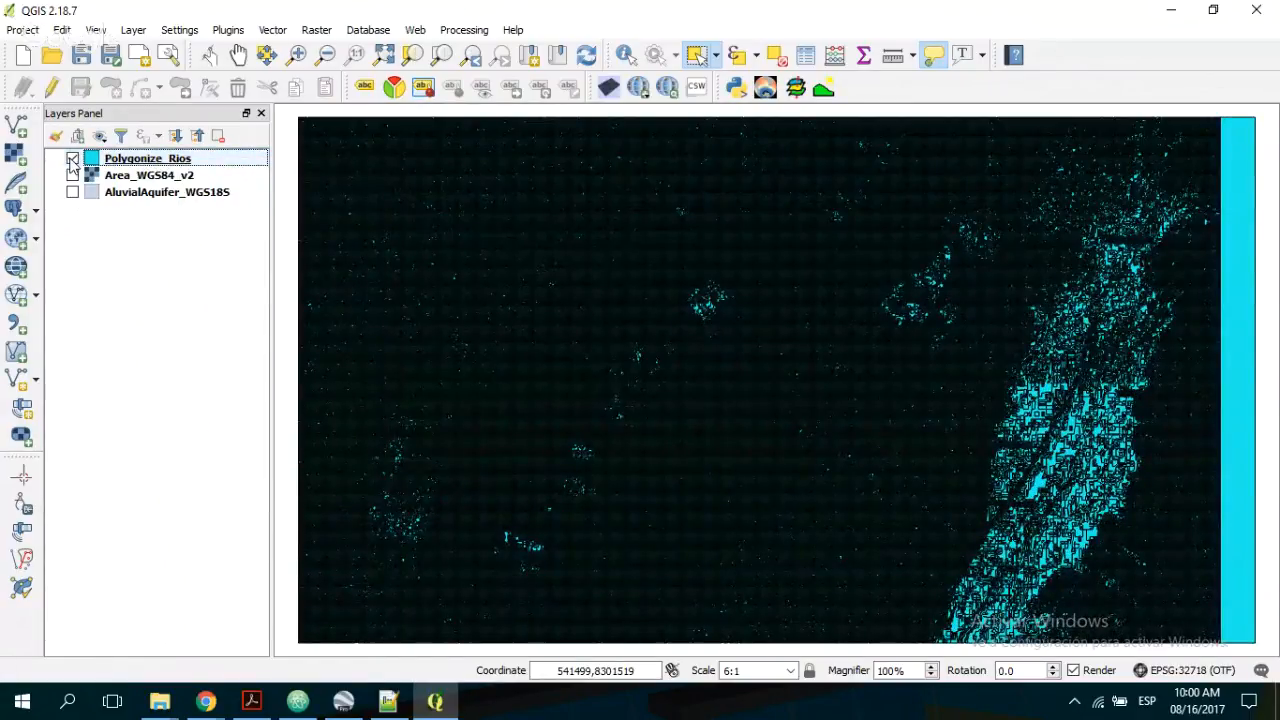
- Remove the Polygonize_Rios and Area_WGS84_v2 layers from the project
{"action": "right_click", "coordinate": [104, 165]}
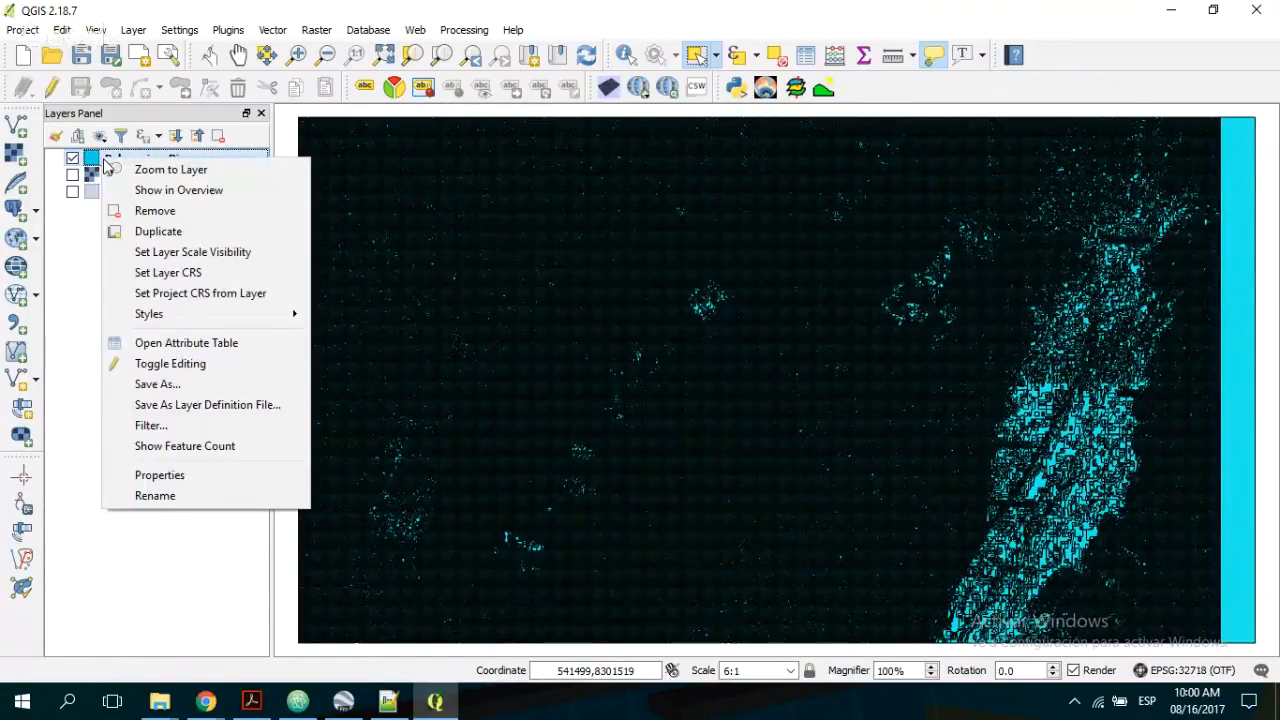
{"action": "left_click", "coordinate": [160, 210]}
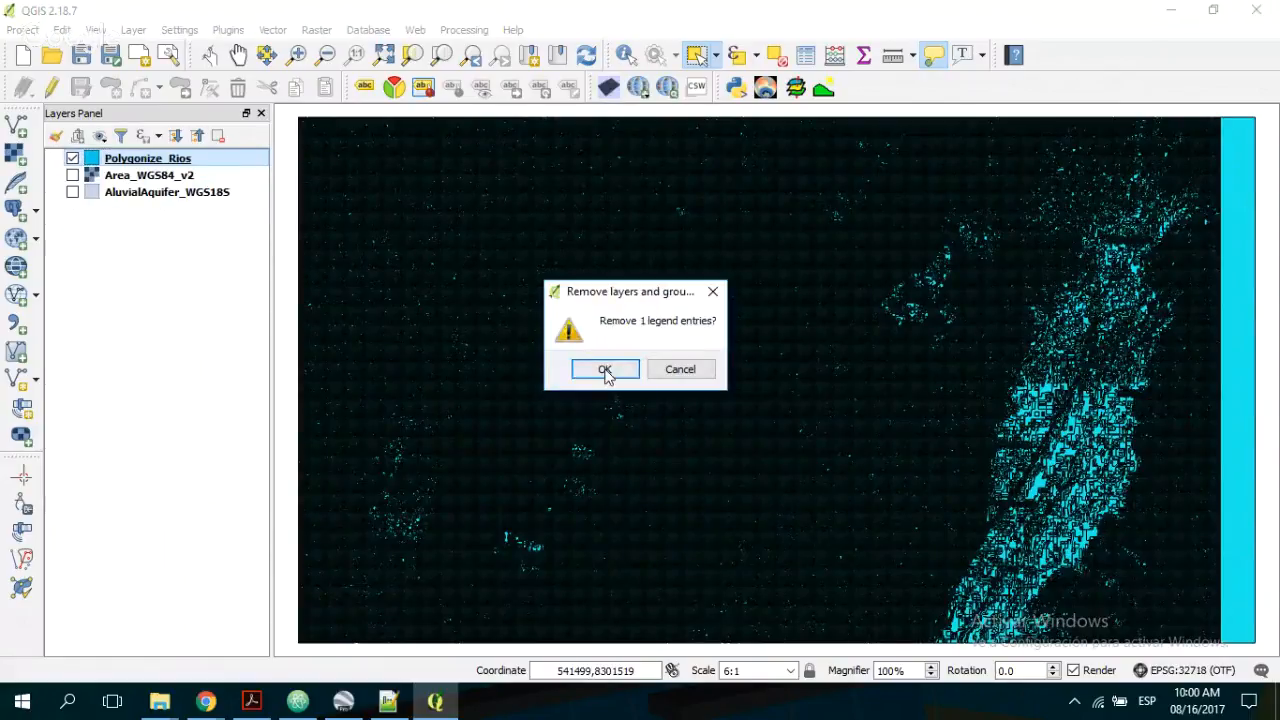
{"action": "left_click", "coordinate": [605, 370]}
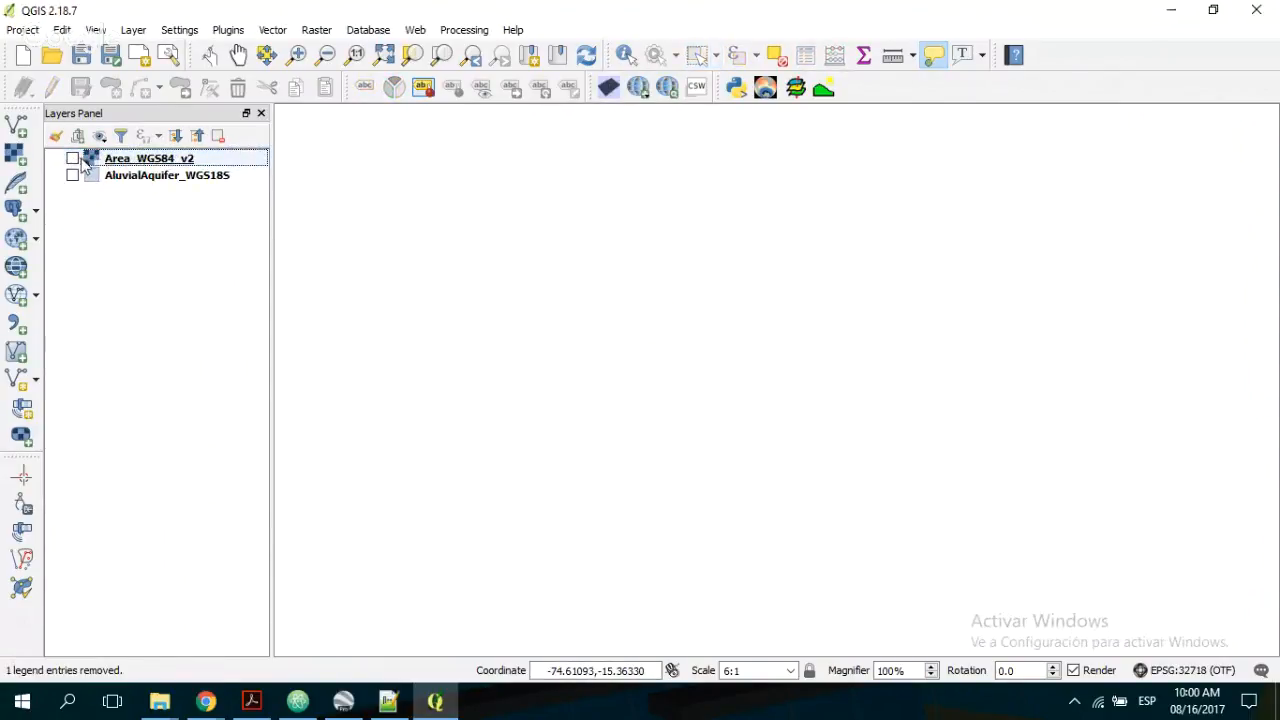
{"action": "left_click", "coordinate": [124, 160]}
{"action": "right_click", "coordinate": [124, 160]}
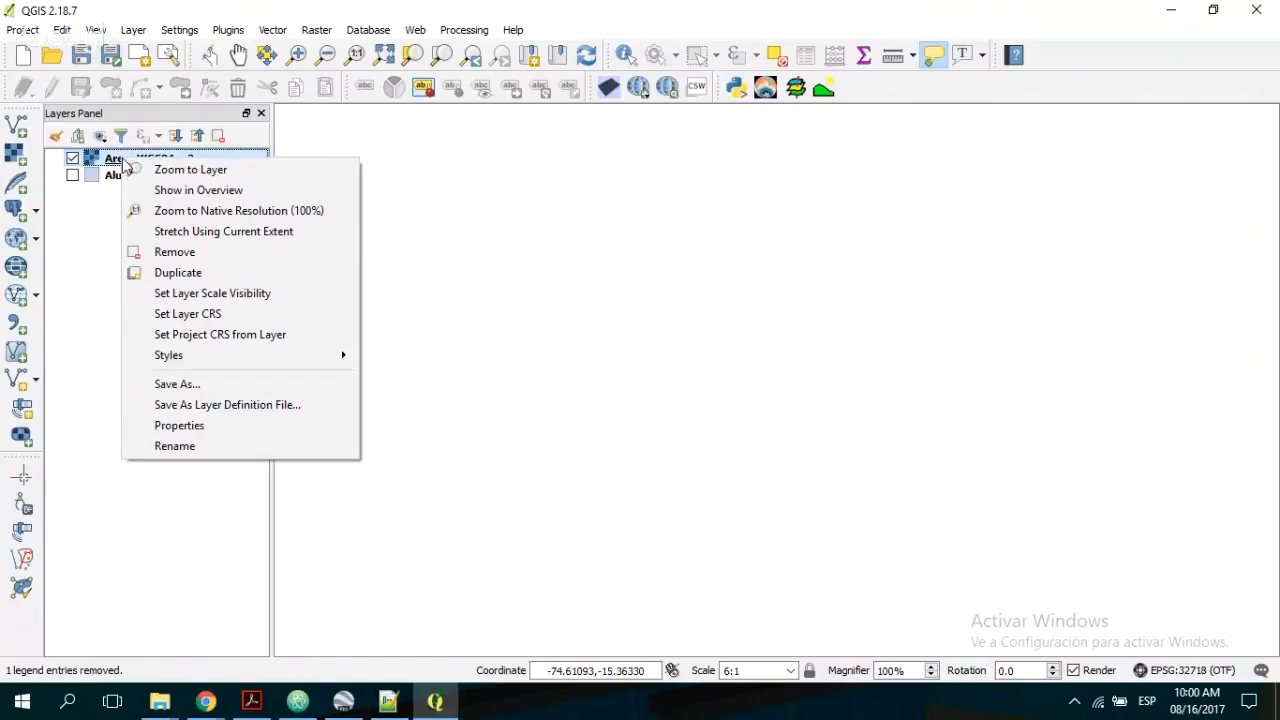
{"action": "left_click", "coordinate": [176, 251]}
{"action": "left_click", "coordinate": [585, 369]}
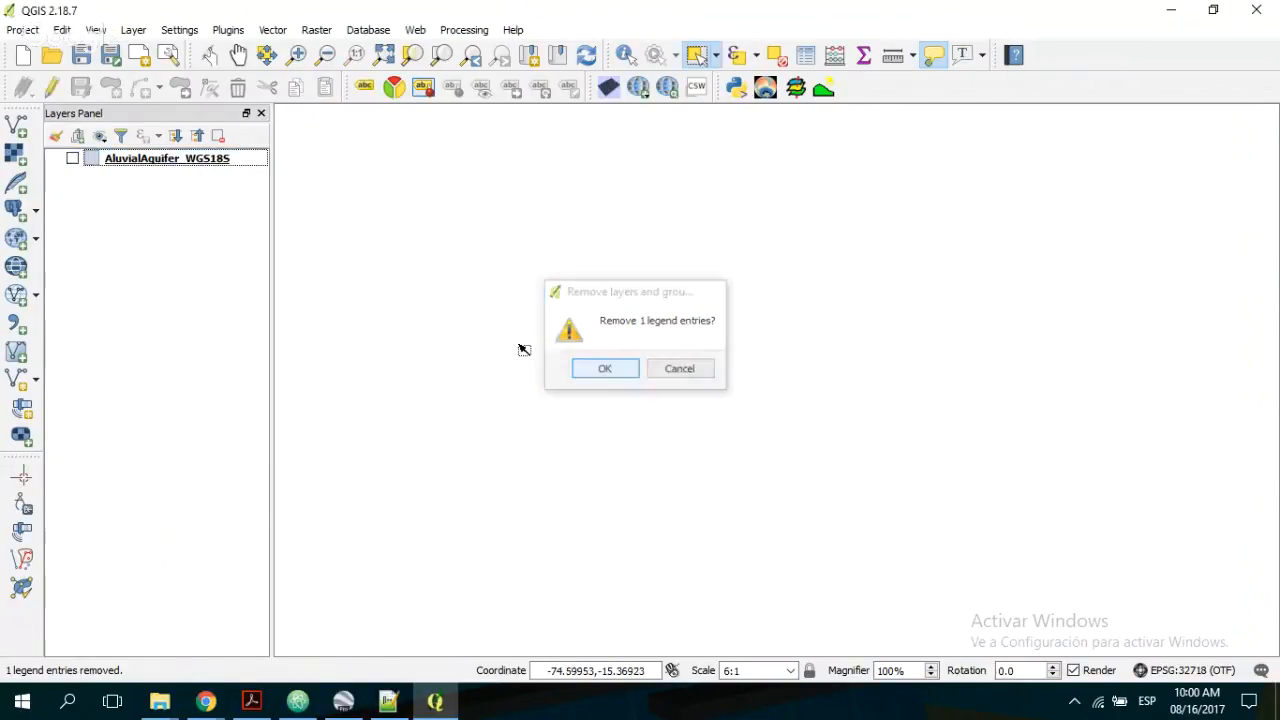
- Add the Area_WGS18S_v2 raster from the Rst folder with WGS 84 / UTM zone 18S as its coordinate system
{"action": "left_click", "coordinate": [15, 156]}
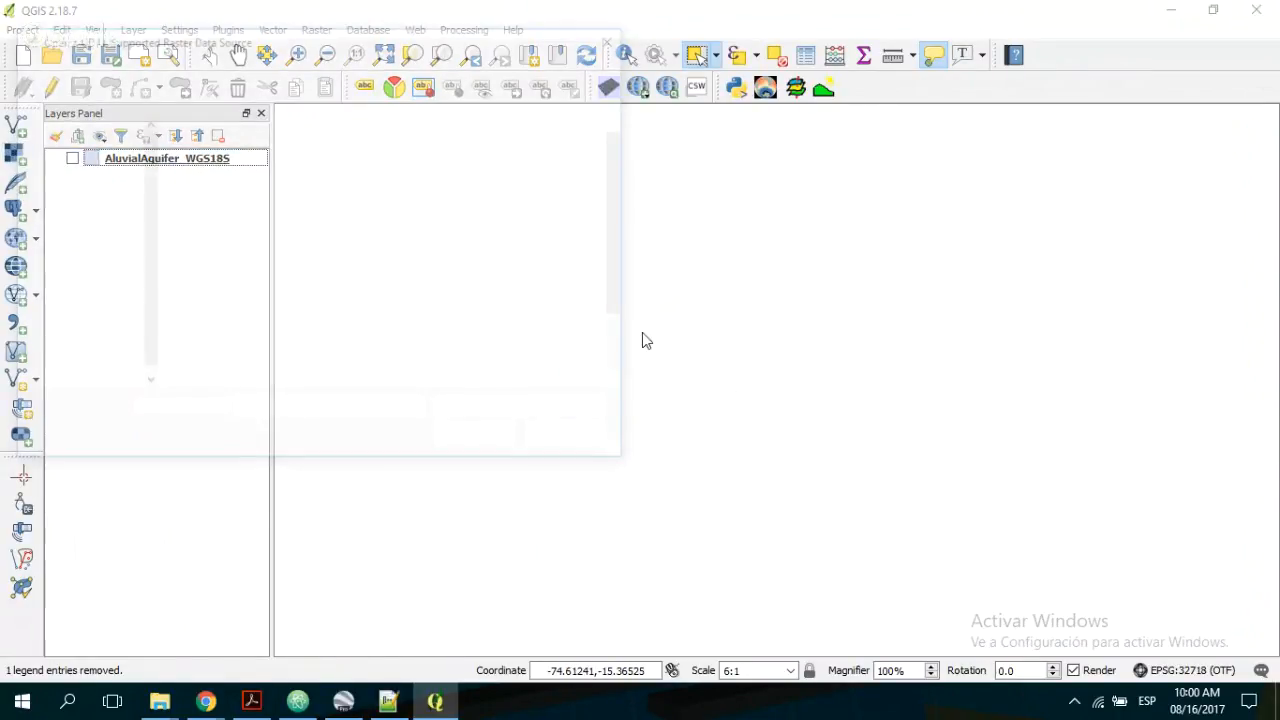
{"action": "left_click", "coordinate": [335, 330]}
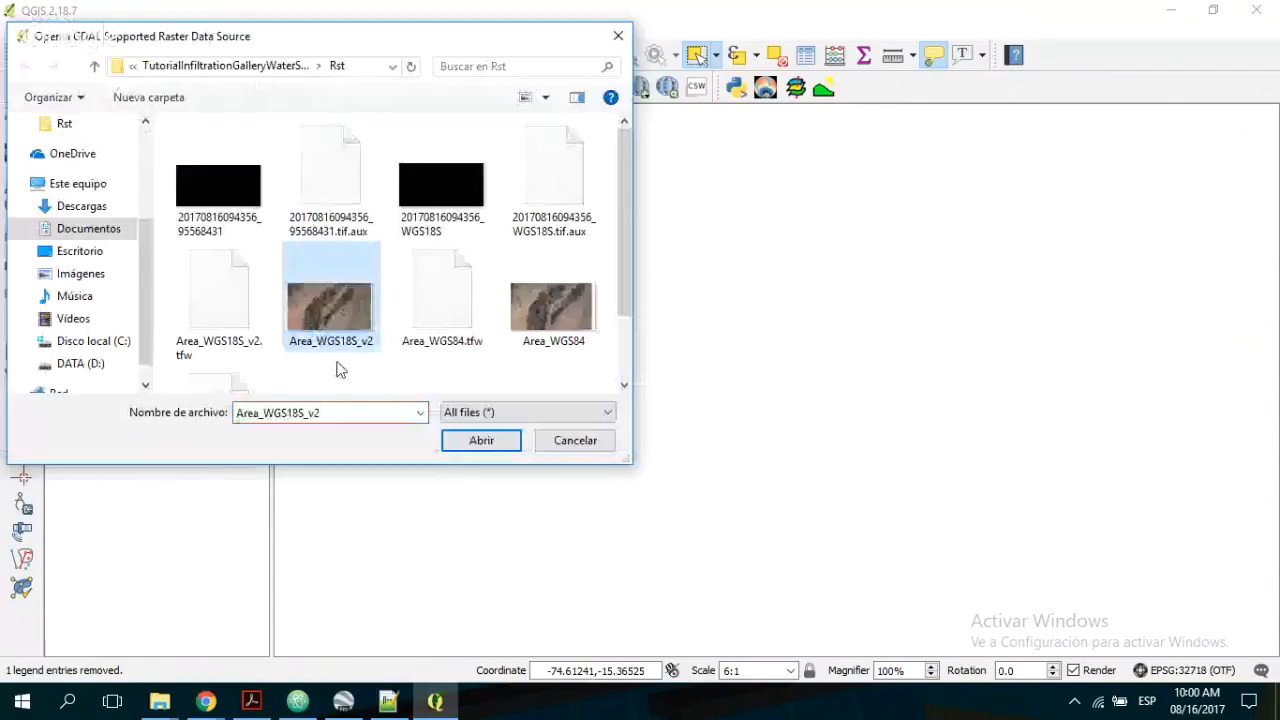
{"action": "left_click", "coordinate": [479, 445]}
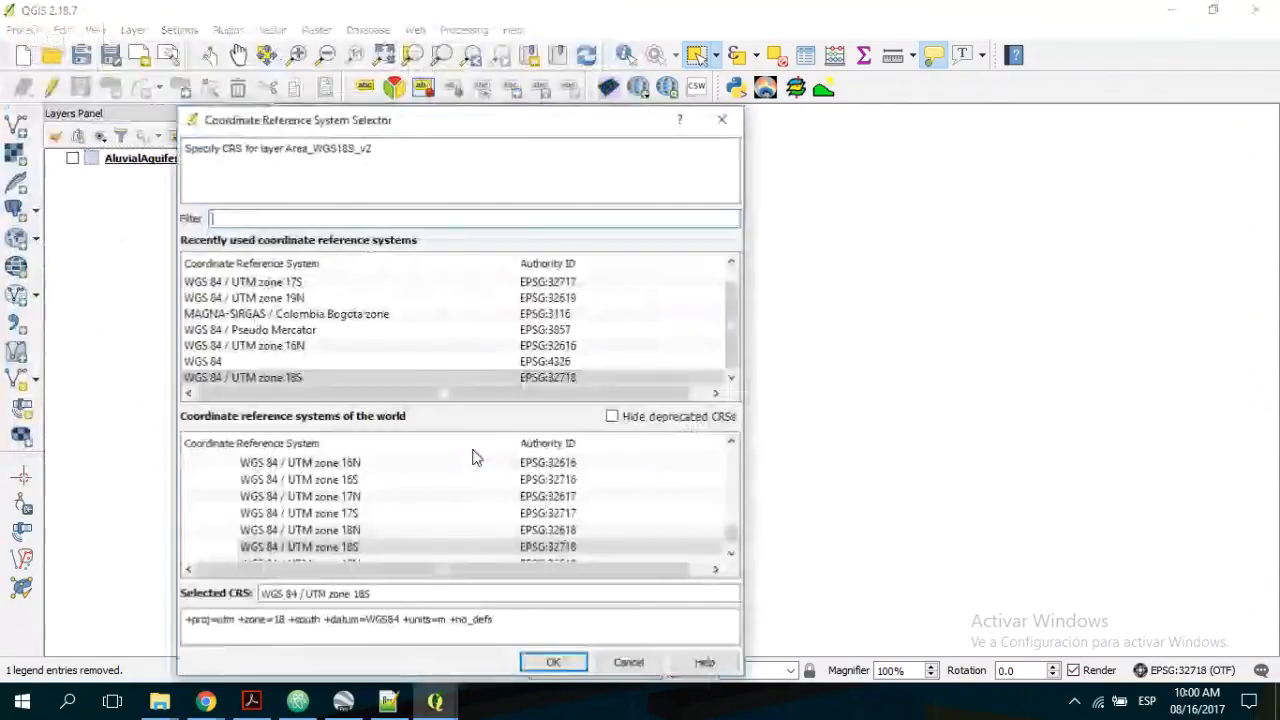
{"action": "left_click", "coordinate": [553, 662]}
- Show the AluvialAquifer_WGS18S layer and zoom to the Area_WGS18S_v2 raster, keeping the raster visible
{"action": "left_click", "coordinate": [72, 176]}
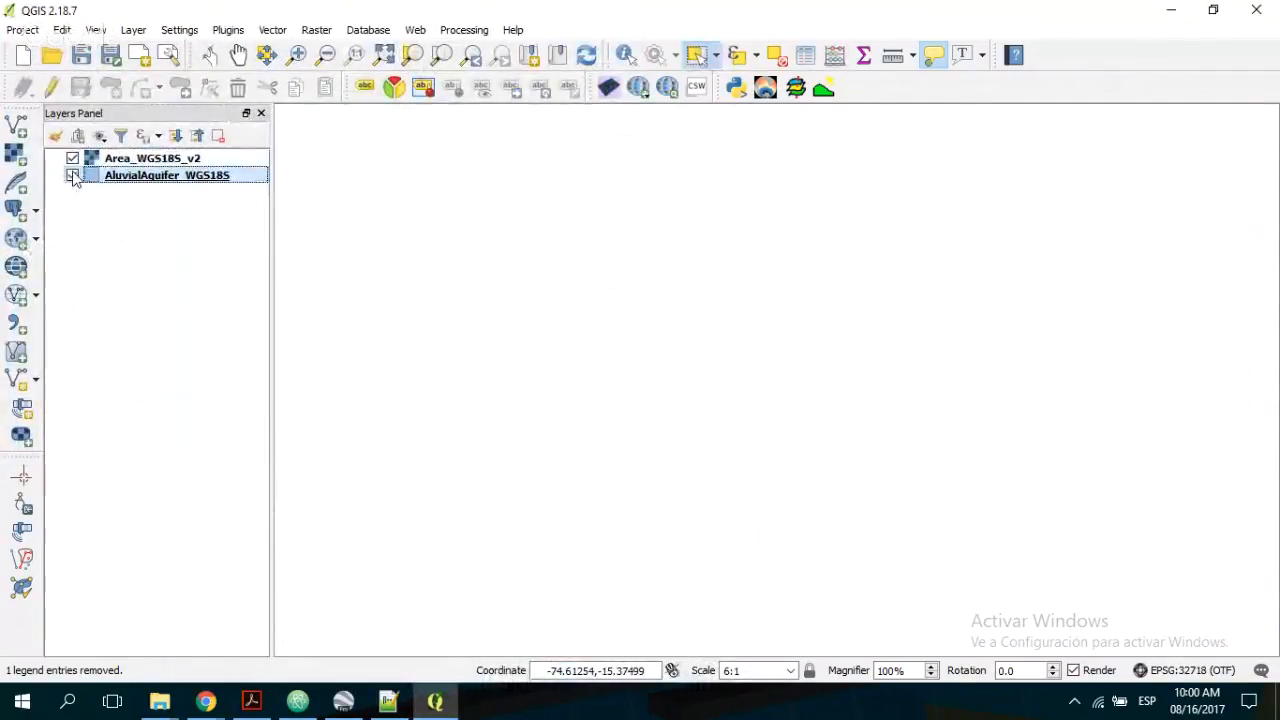
{"action": "right_click", "coordinate": [120, 160]}
{"action": "left_click", "coordinate": [124, 169]}
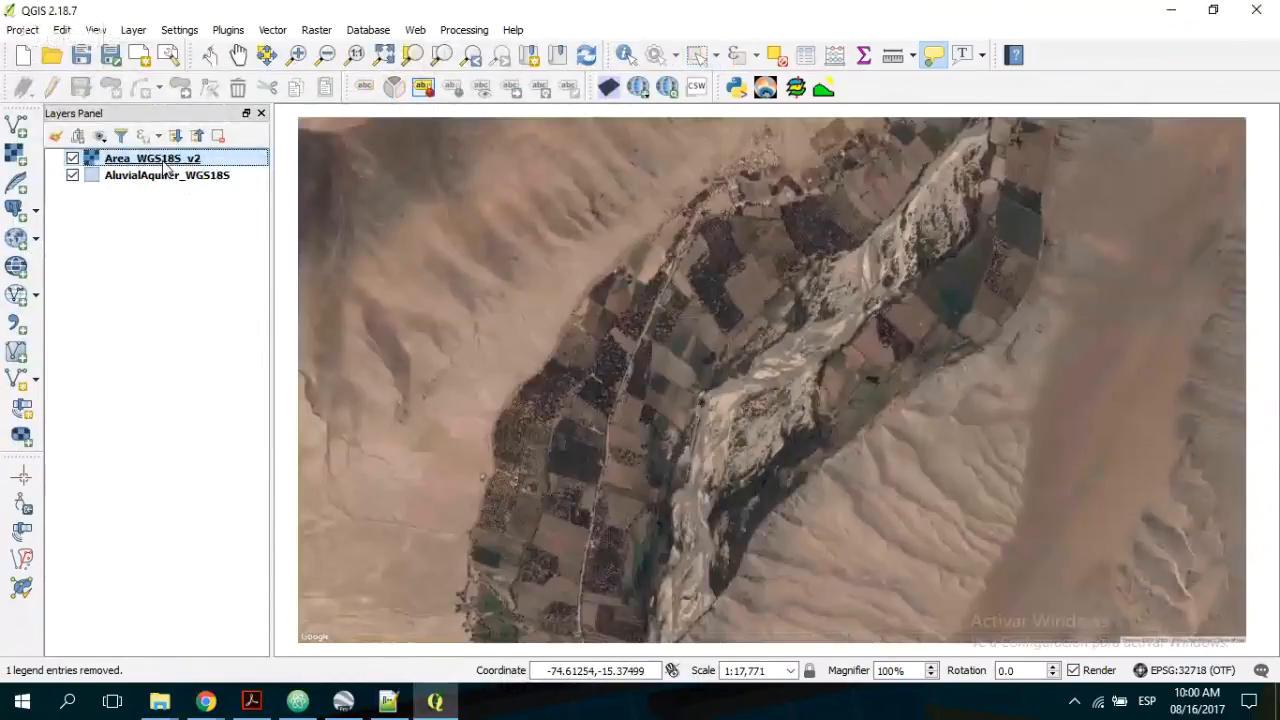
{"action": "left_click", "coordinate": [72, 159]}
{"action": "left_click", "coordinate": [72, 160]}
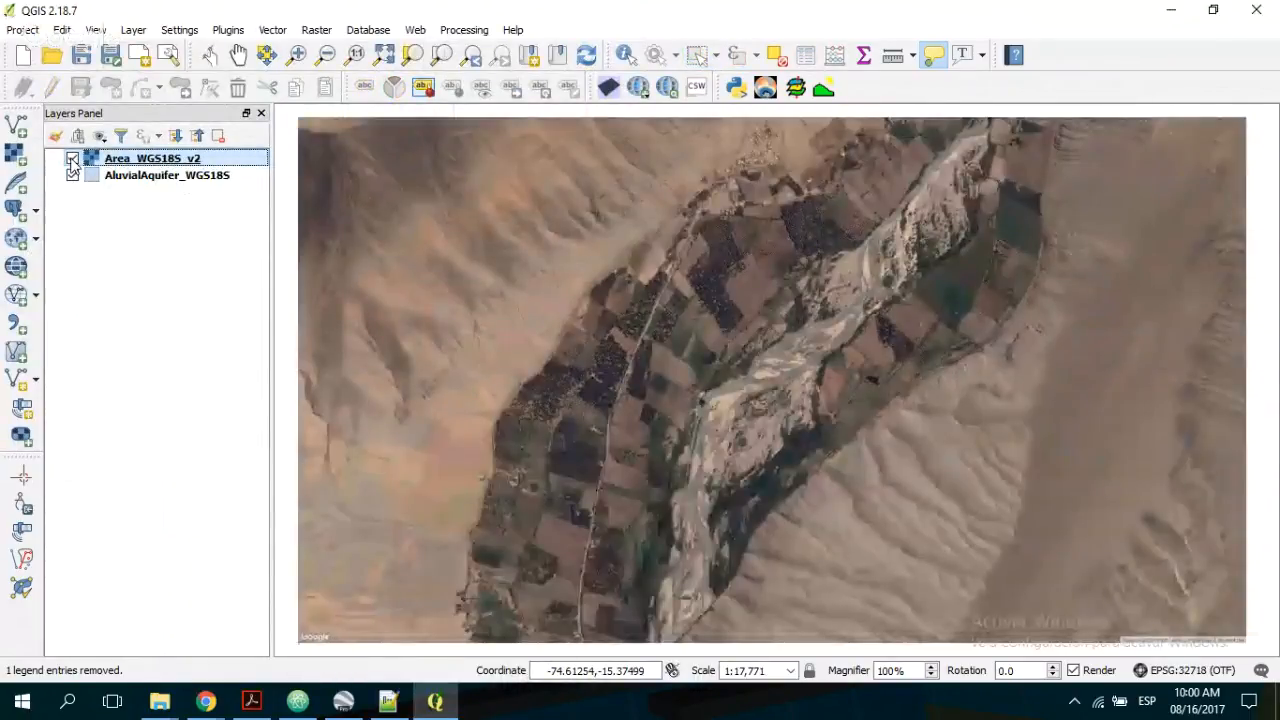
- Set up a Polygonize conversion of the Area_WGS18S_v2 raster with Polygonize_Rios.shp in the Shps folder as output
{"action": "left_click", "coordinate": [316, 29]}
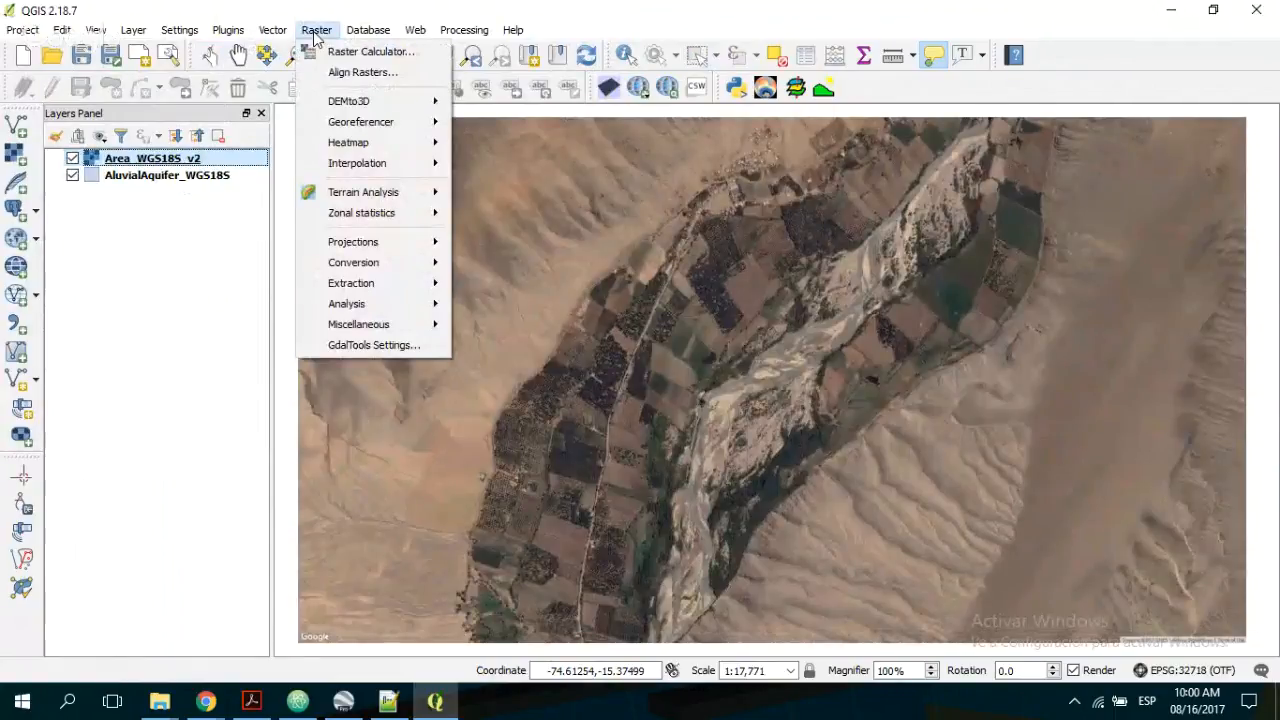
{"action": "mouse_move", "coordinate": [408, 266]}
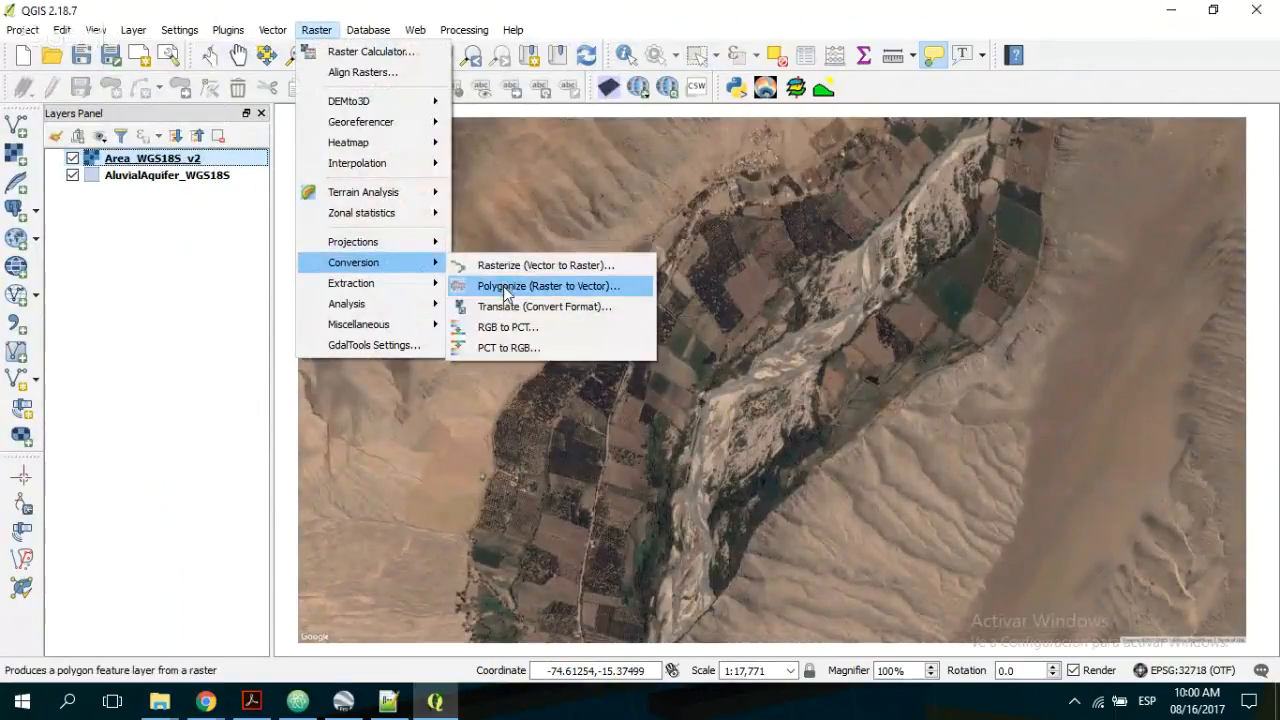
{"action": "left_click", "coordinate": [510, 288]}
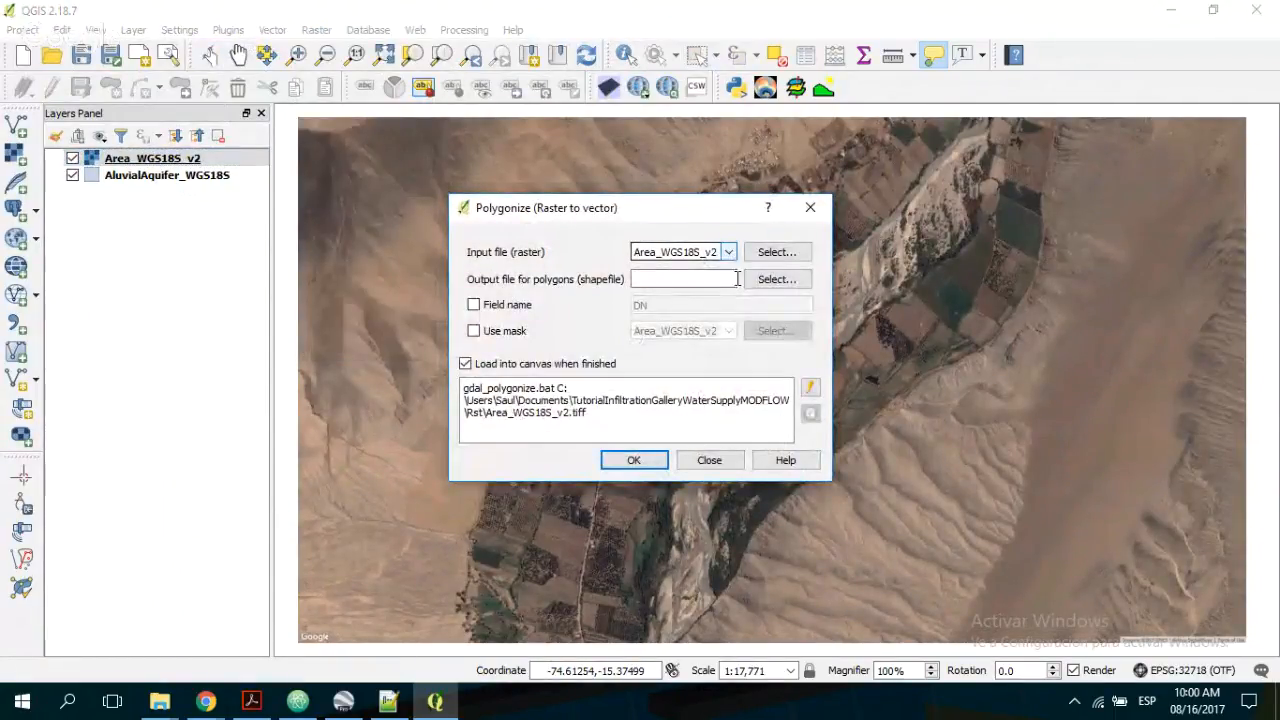
{"action": "left_click", "coordinate": [790, 280]}
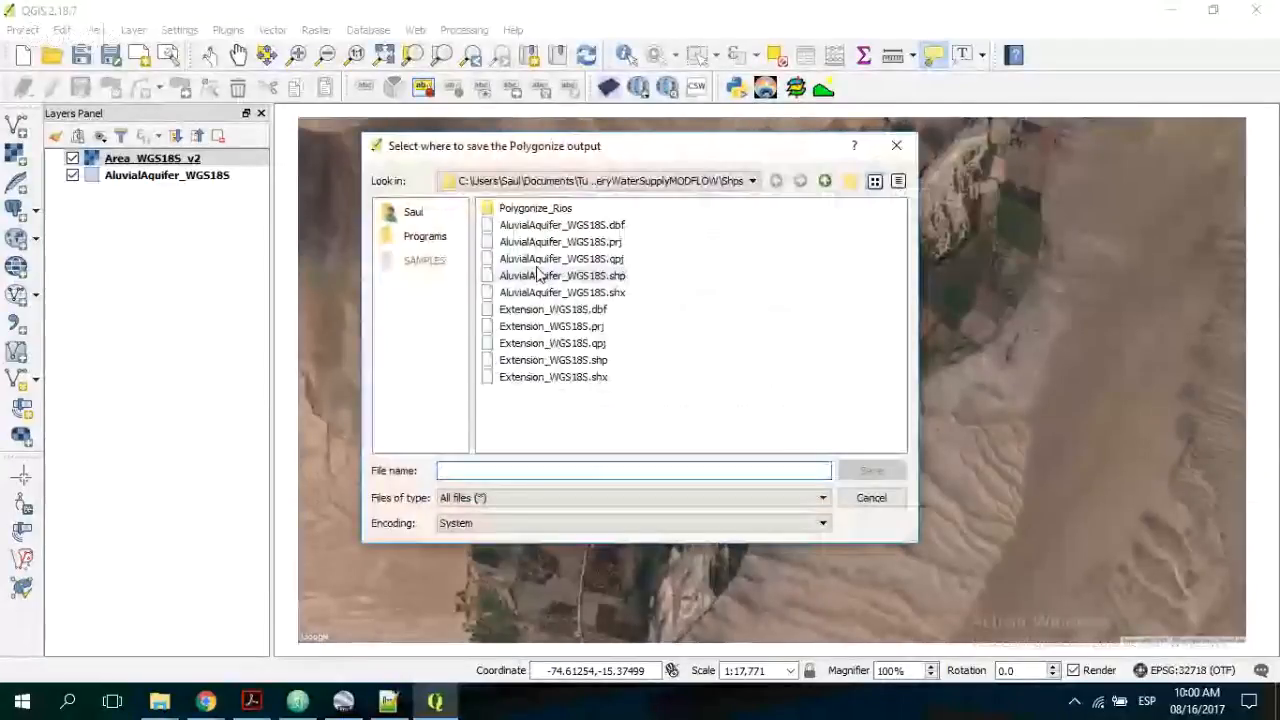
{"action": "left_click", "coordinate": [535, 208]}
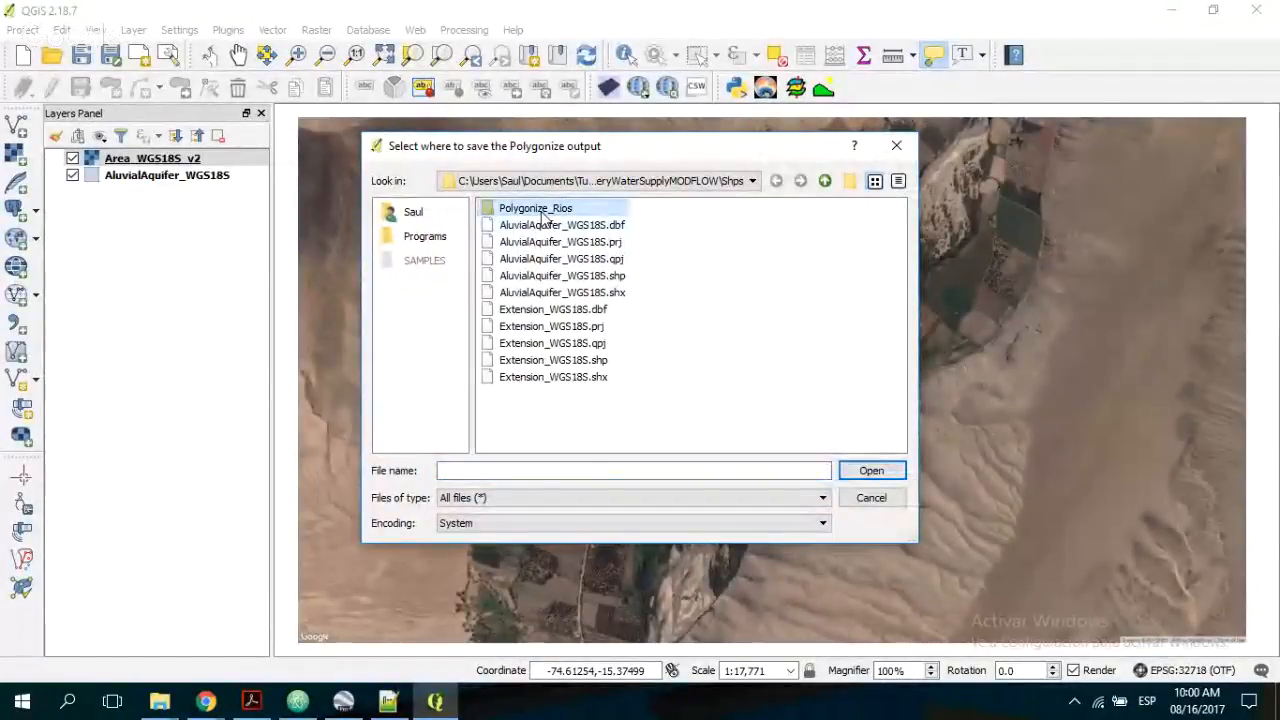
{"action": "double_click", "coordinate": [535, 208]}
{"action": "left_click", "coordinate": [540, 226]}
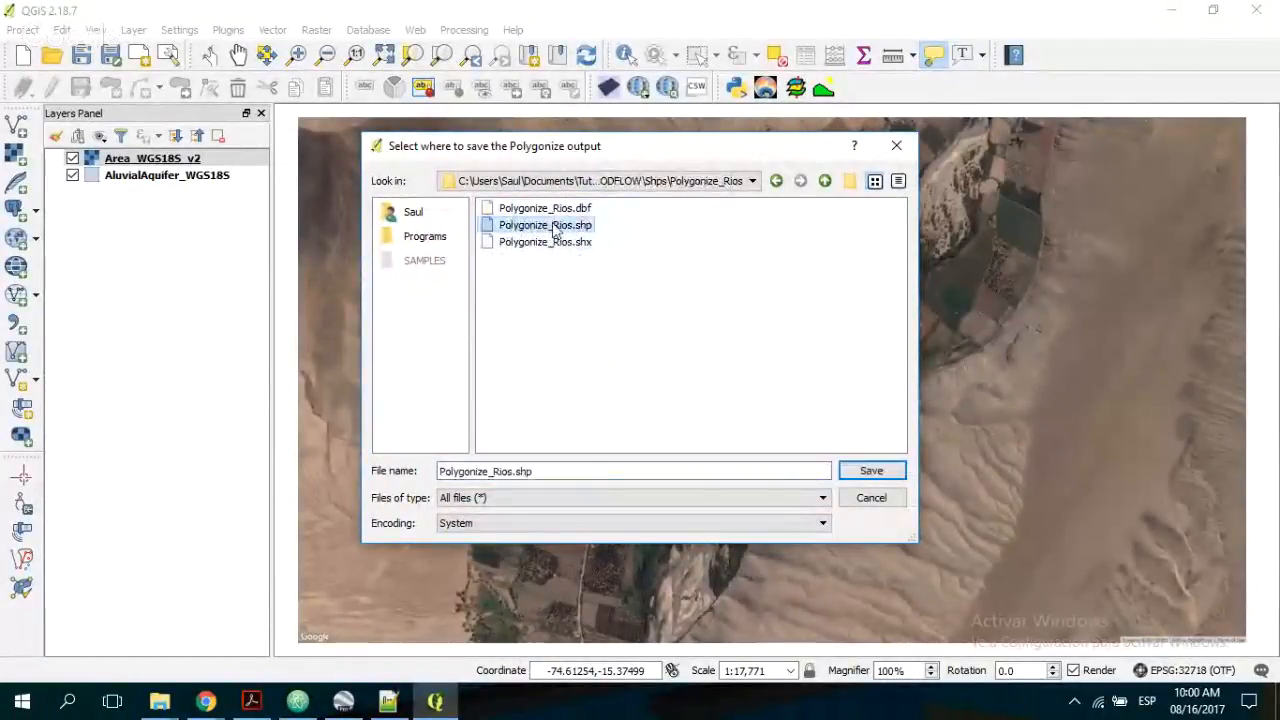
{"action": "left_click", "coordinate": [776, 180]}
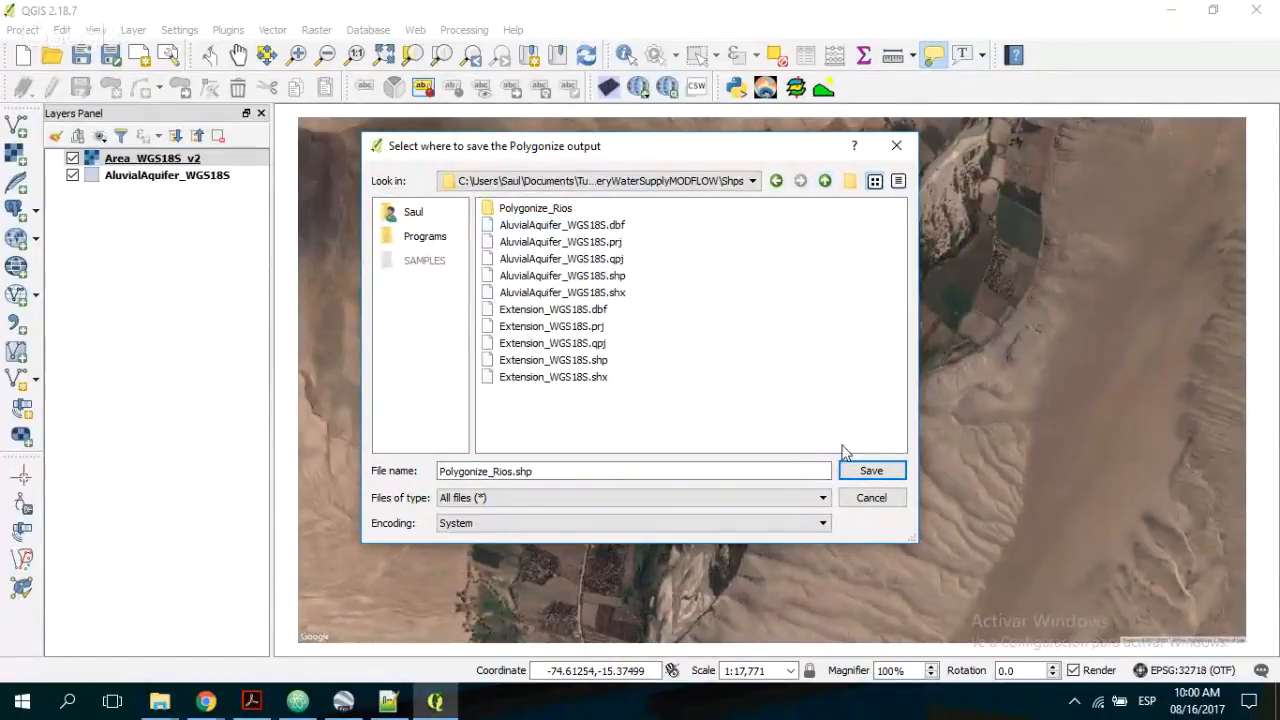
{"action": "left_click", "coordinate": [868, 474]}
- Run the polygonization with field name DN and no mask, assigning WGS 84 / UTM zone 18S to the resulting layer
{"action": "left_click", "coordinate": [512, 305]}
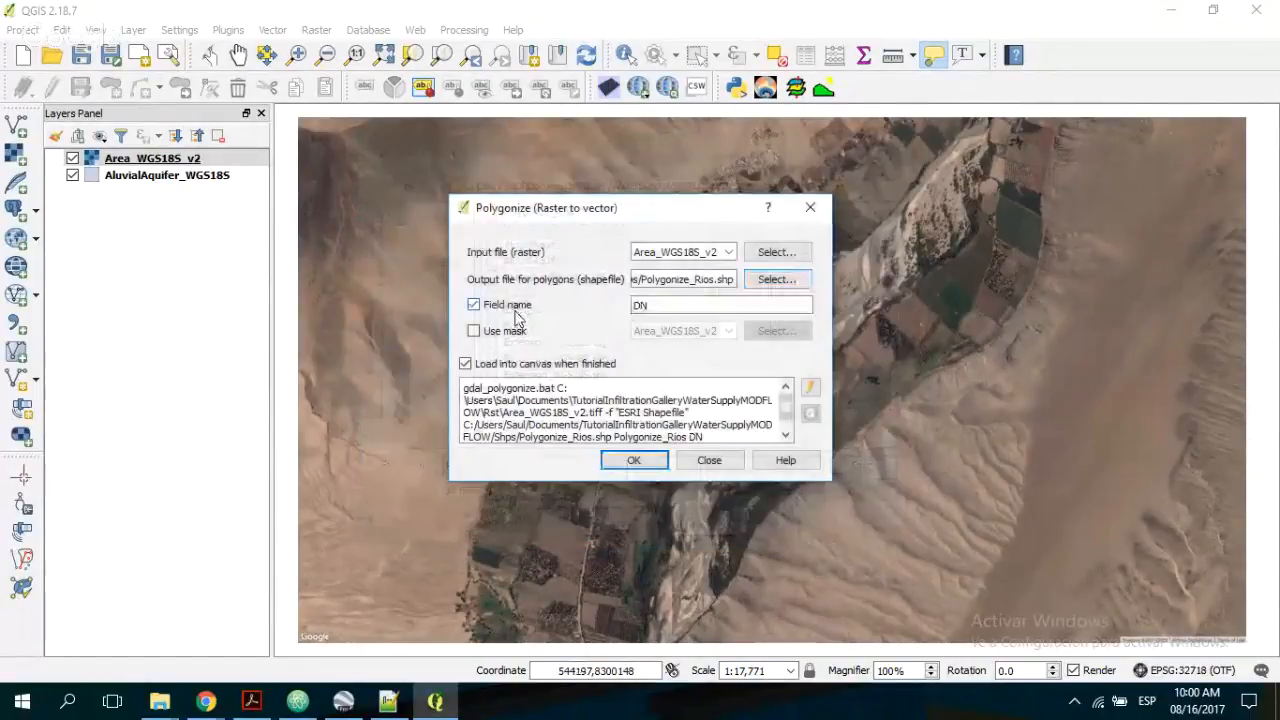
{"action": "left_click", "coordinate": [502, 332]}
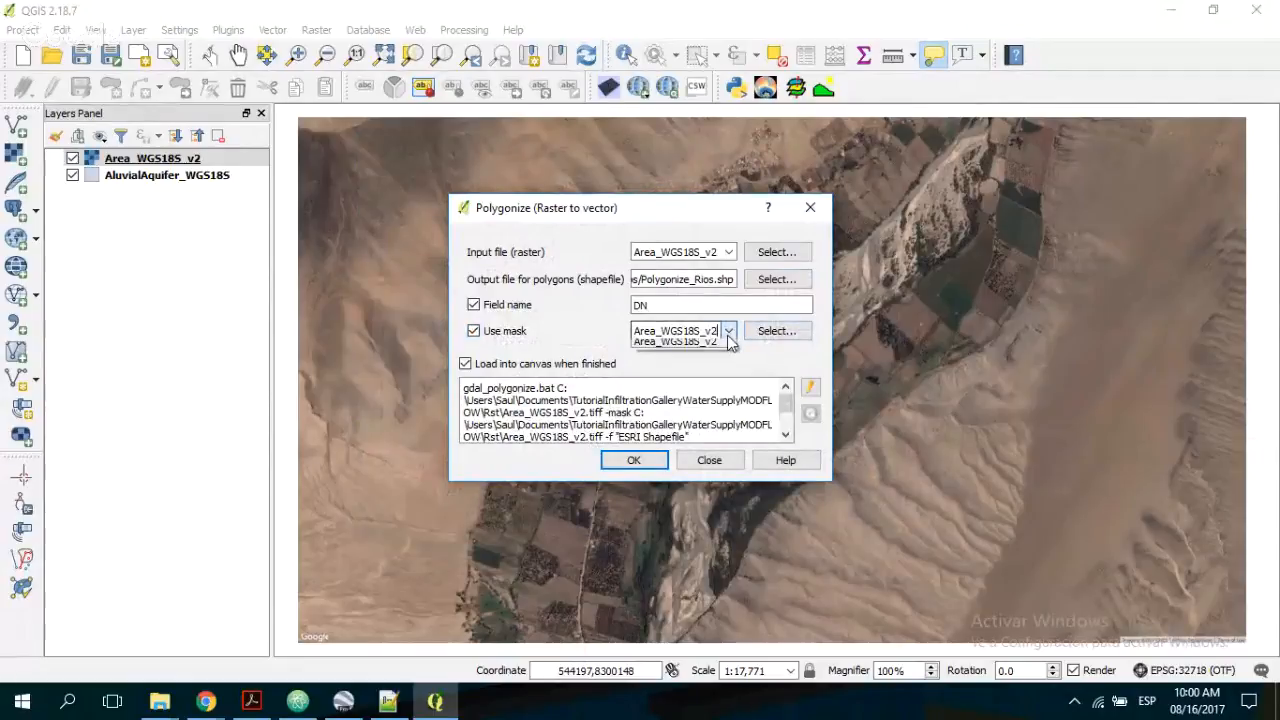
{"action": "left_click", "coordinate": [522, 338]}
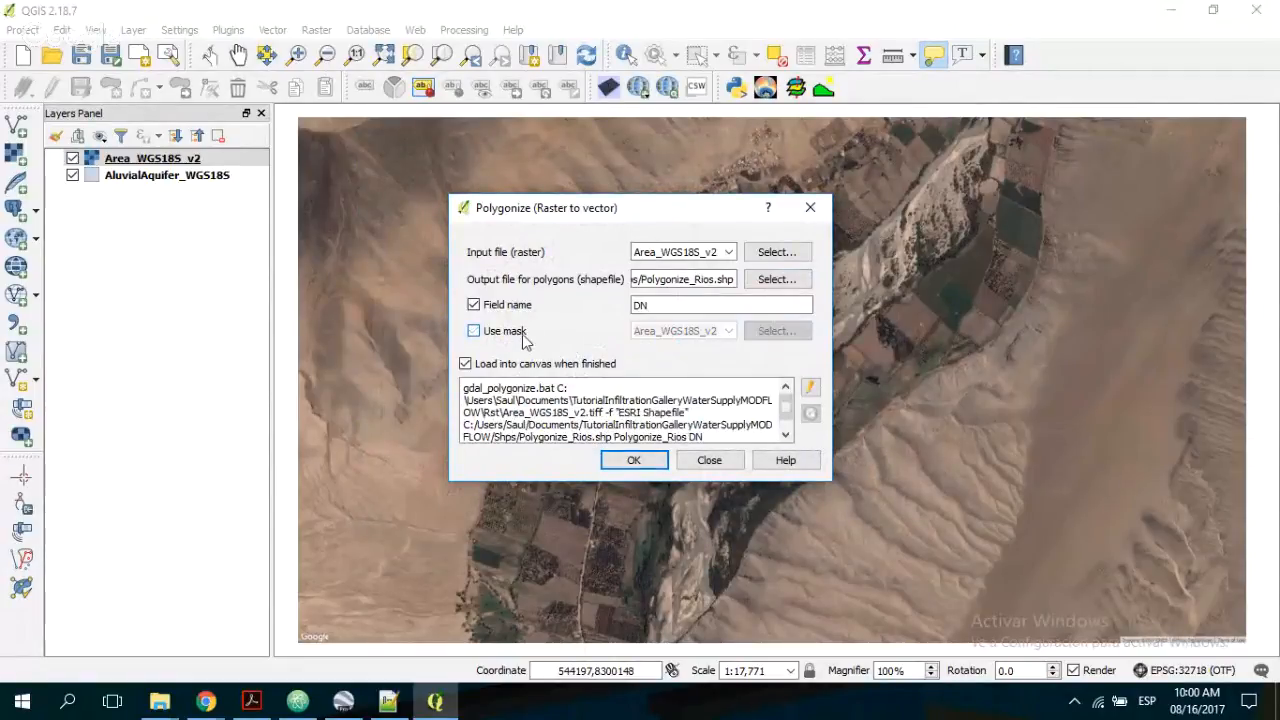
{"action": "left_click", "coordinate": [640, 459]}
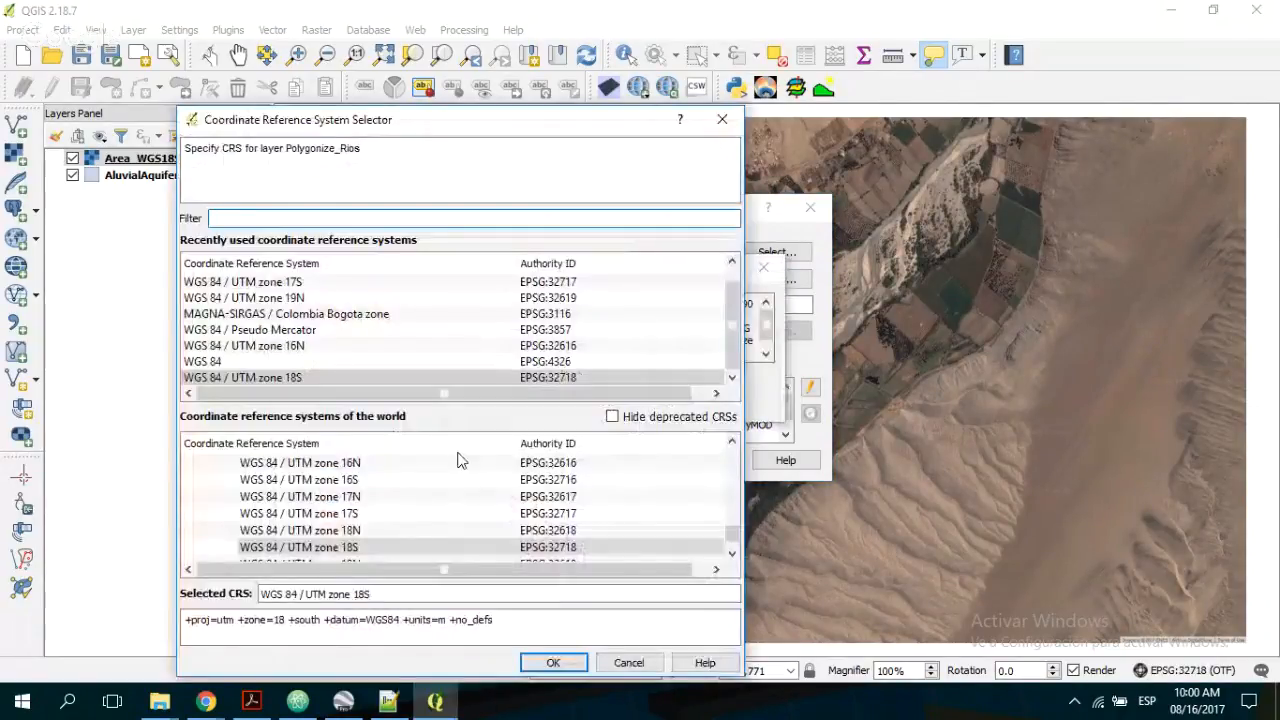
{"action": "left_click", "coordinate": [553, 662]}
{"action": "left_click", "coordinate": [668, 370]}
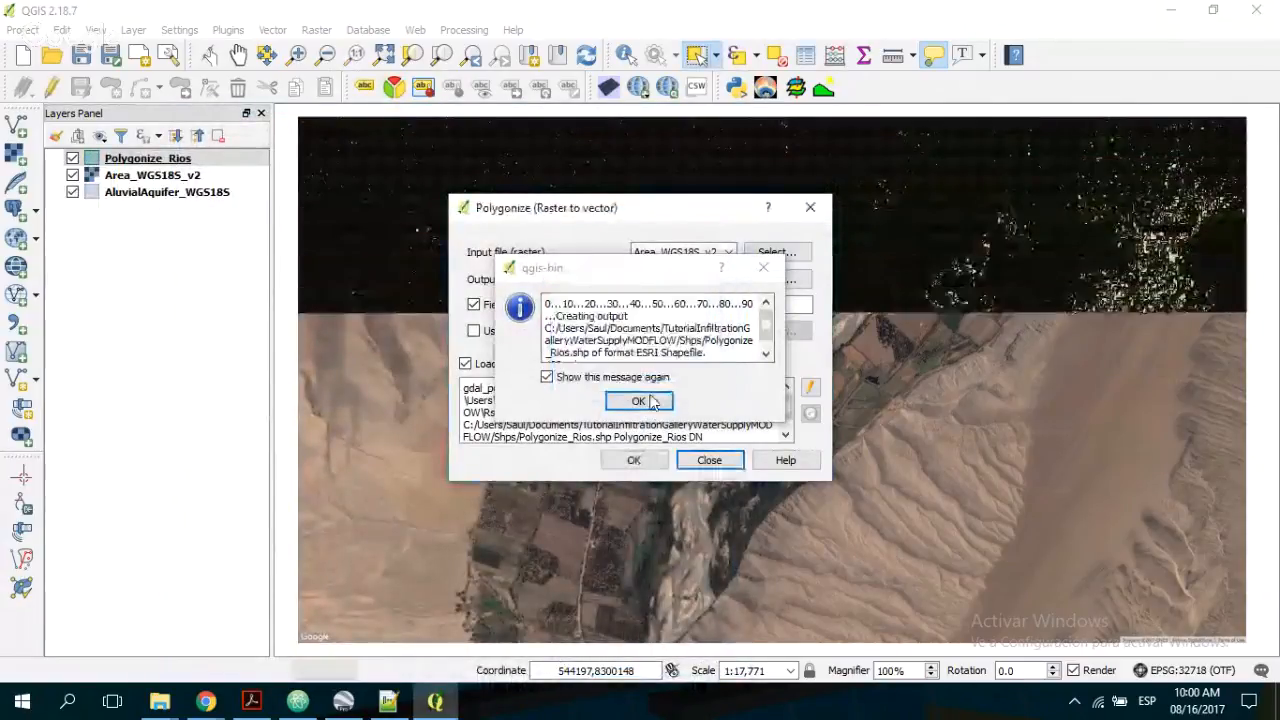
{"action": "left_click", "coordinate": [640, 400]}
{"action": "left_click", "coordinate": [810, 207]}
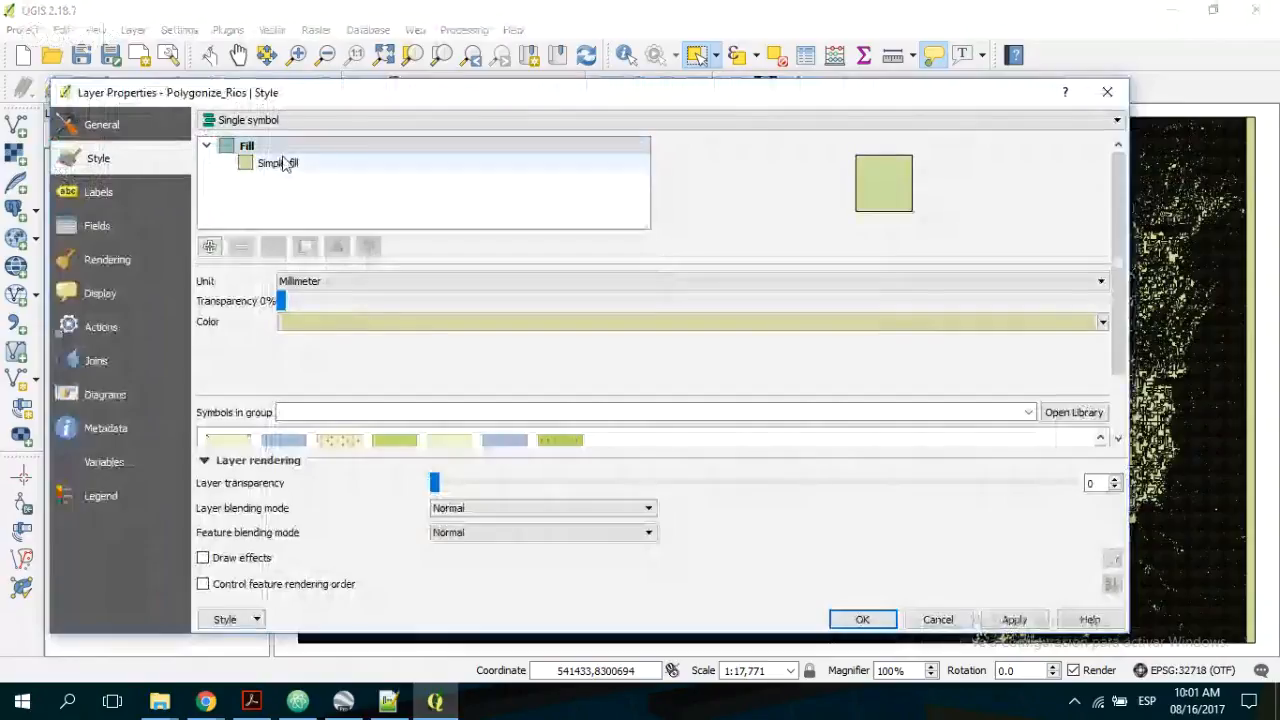
- Style the Polygonize_Rios layer with a transparent outline and a layer transparency of 62
{"action": "left_click", "coordinate": [280, 163]}
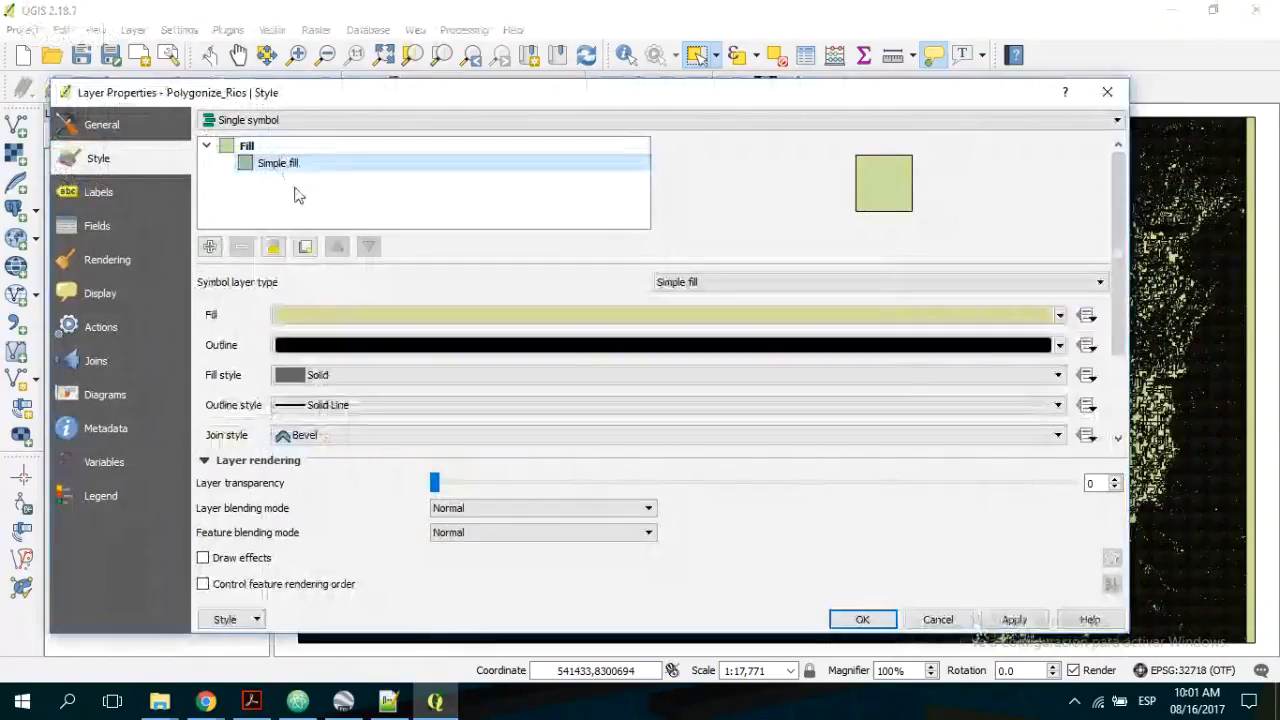
{"action": "left_click", "coordinate": [1060, 345]}
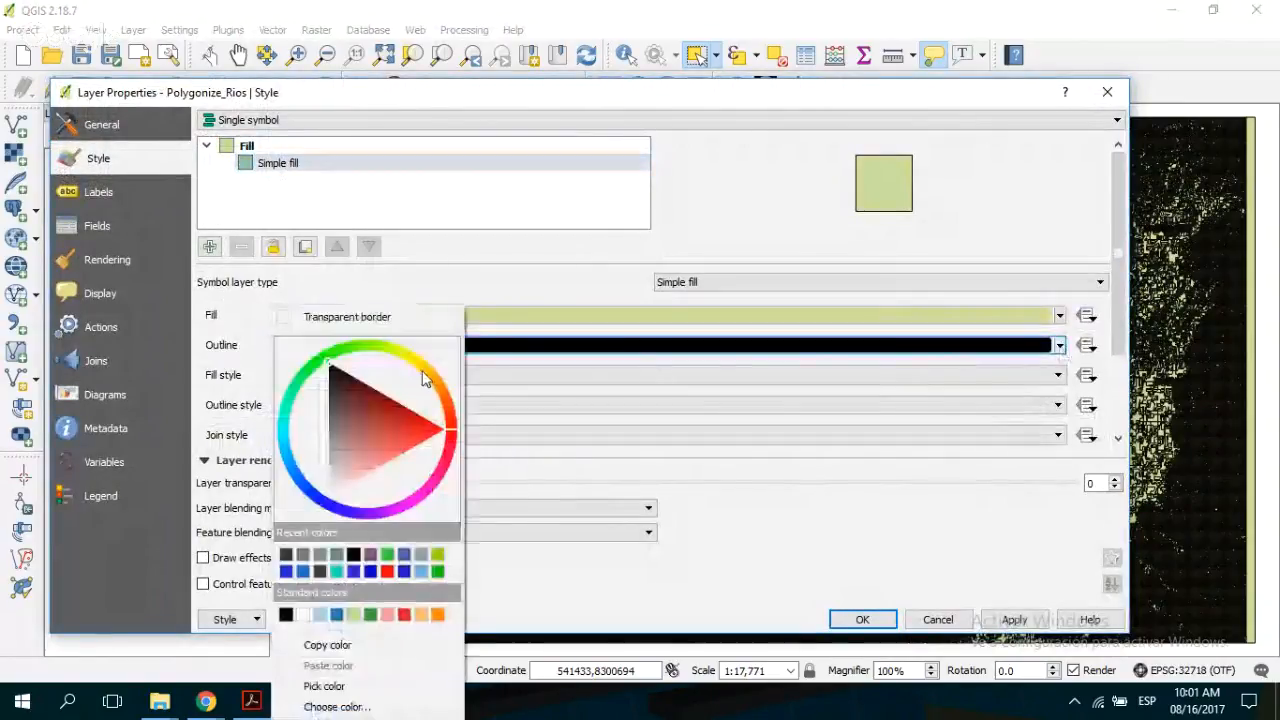
{"action": "left_click", "coordinate": [350, 317]}
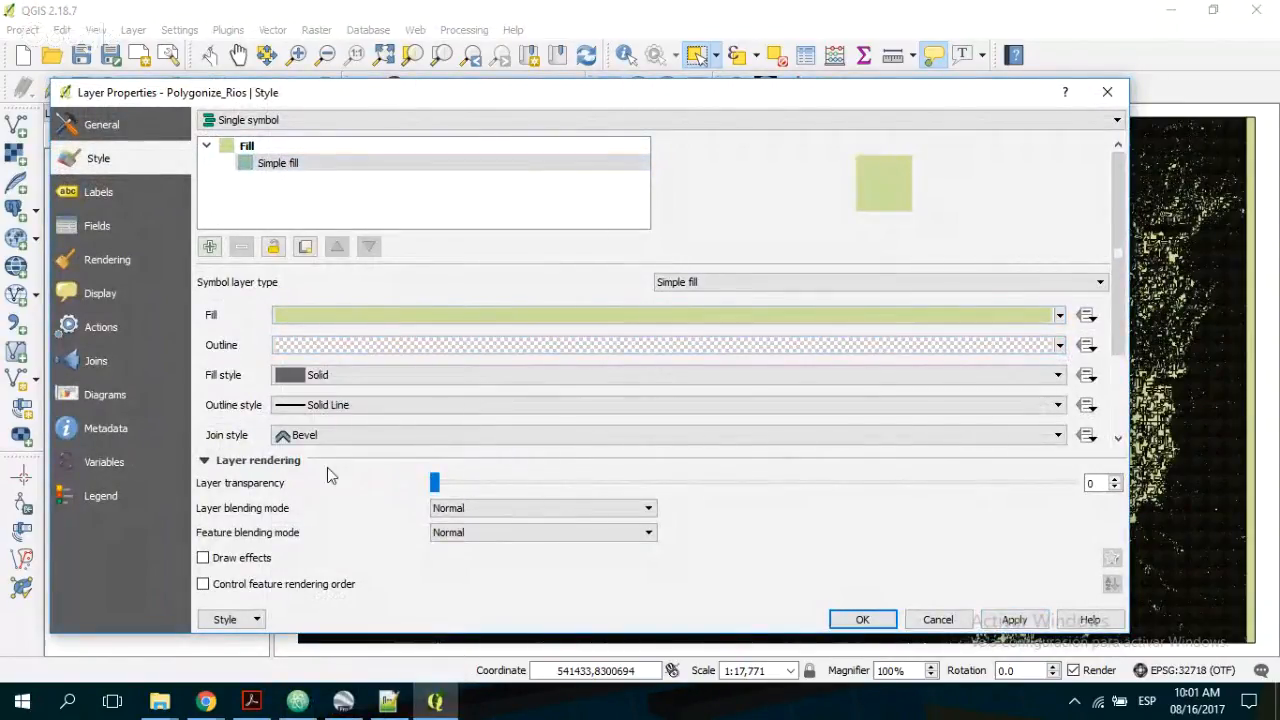
{"action": "left_click_drag", "start_coordinate": [434, 483], "coordinate": [830, 488]}
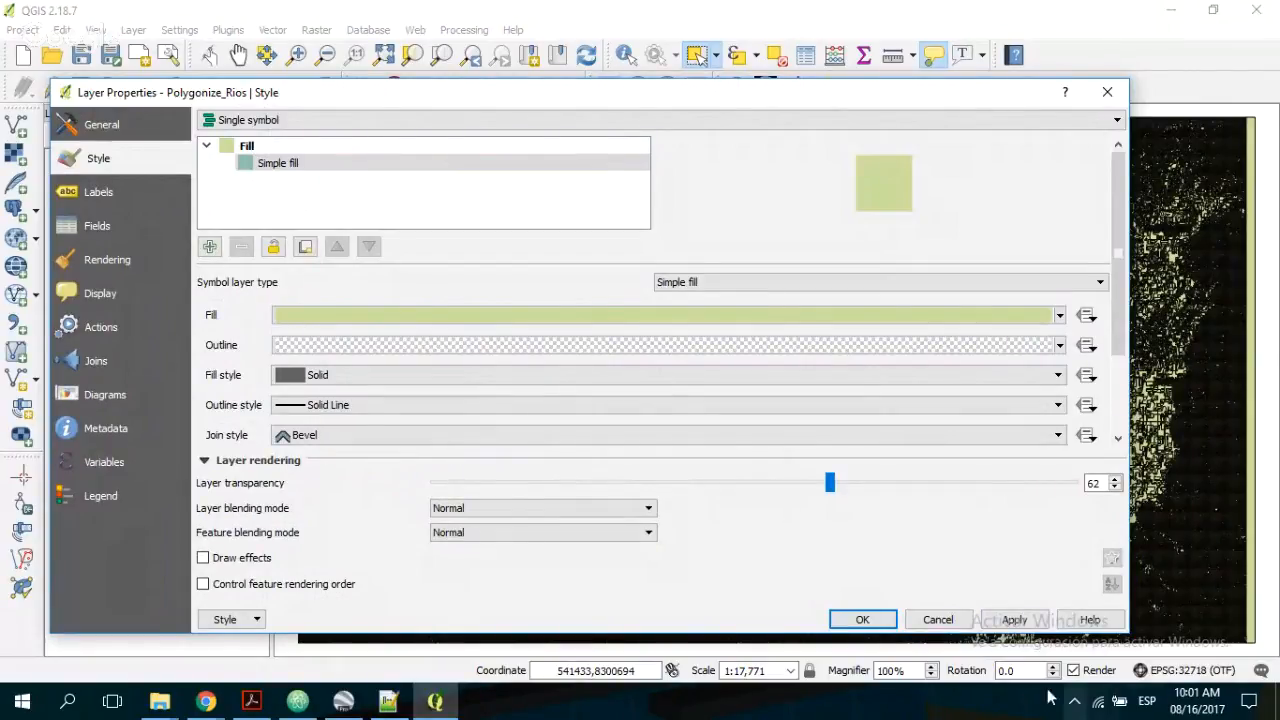
{"action": "left_click", "coordinate": [1012, 619]}
{"action": "left_click", "coordinate": [860, 619]}
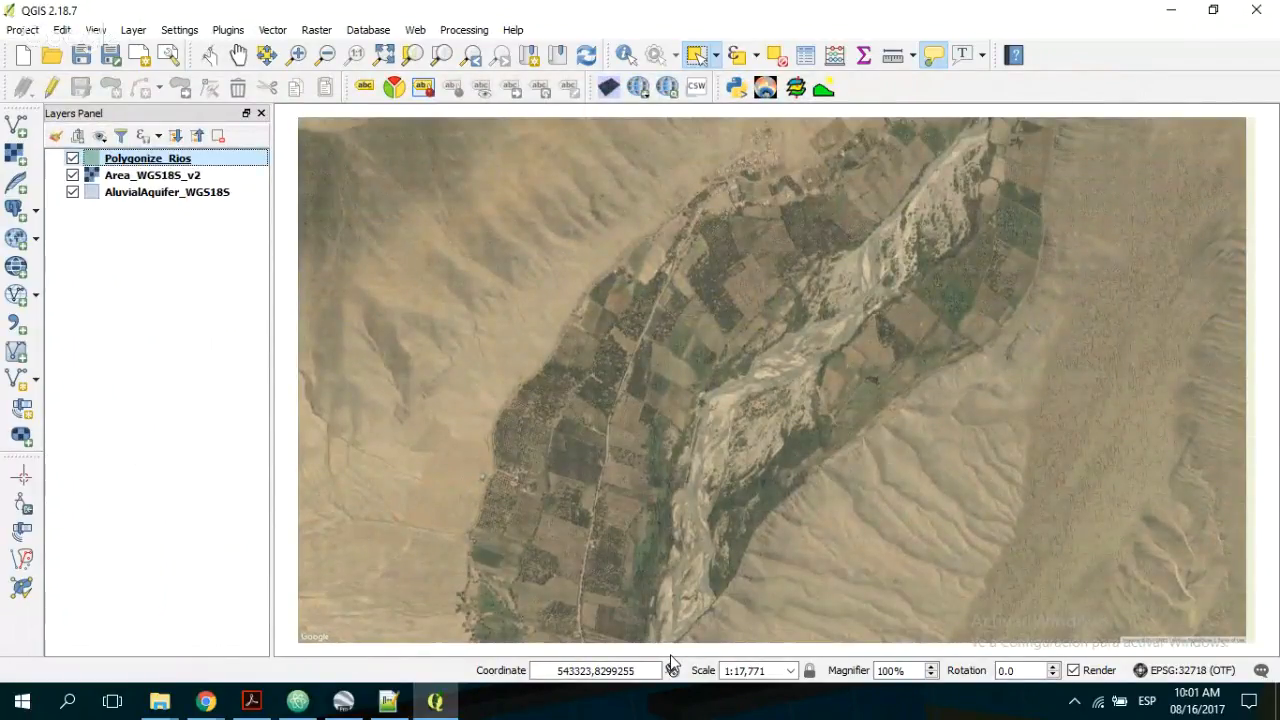
- Make the Polygonize_Rios layer editable and delete the polygons covering roughly the western third of the image
{"action": "left_click", "coordinate": [52, 88]}
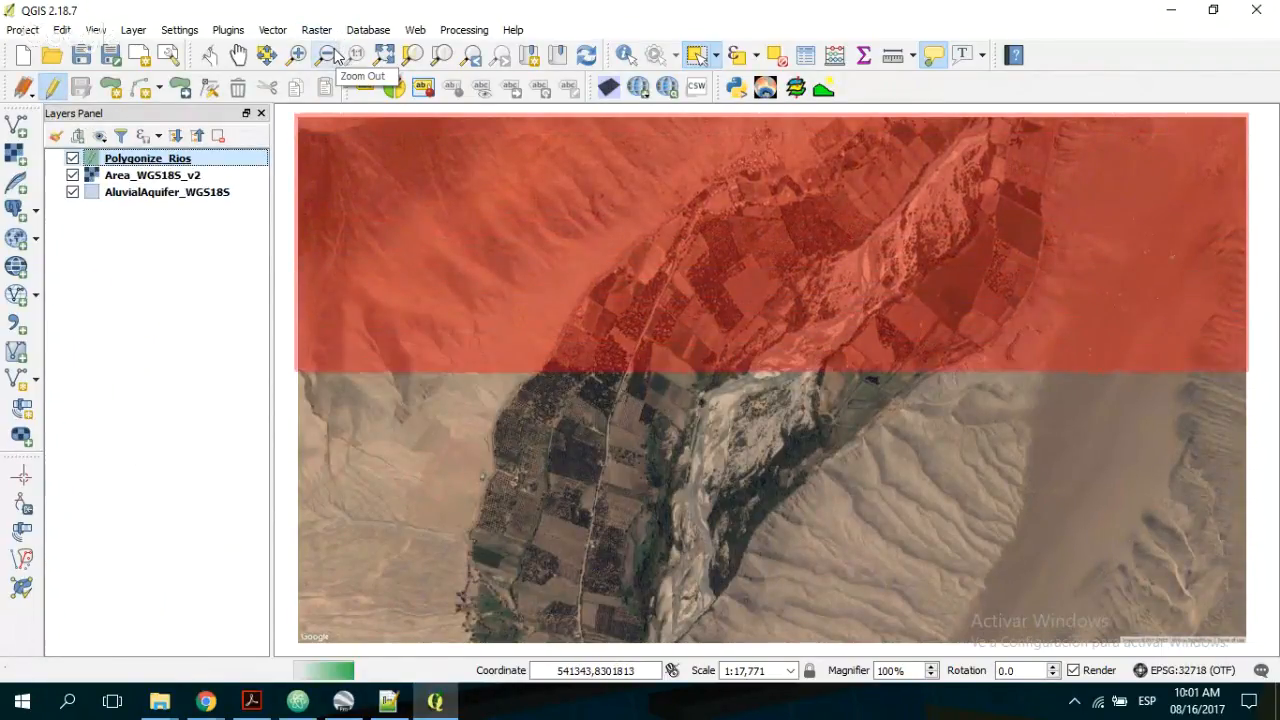
{"action": "left_click", "coordinate": [697, 58]}
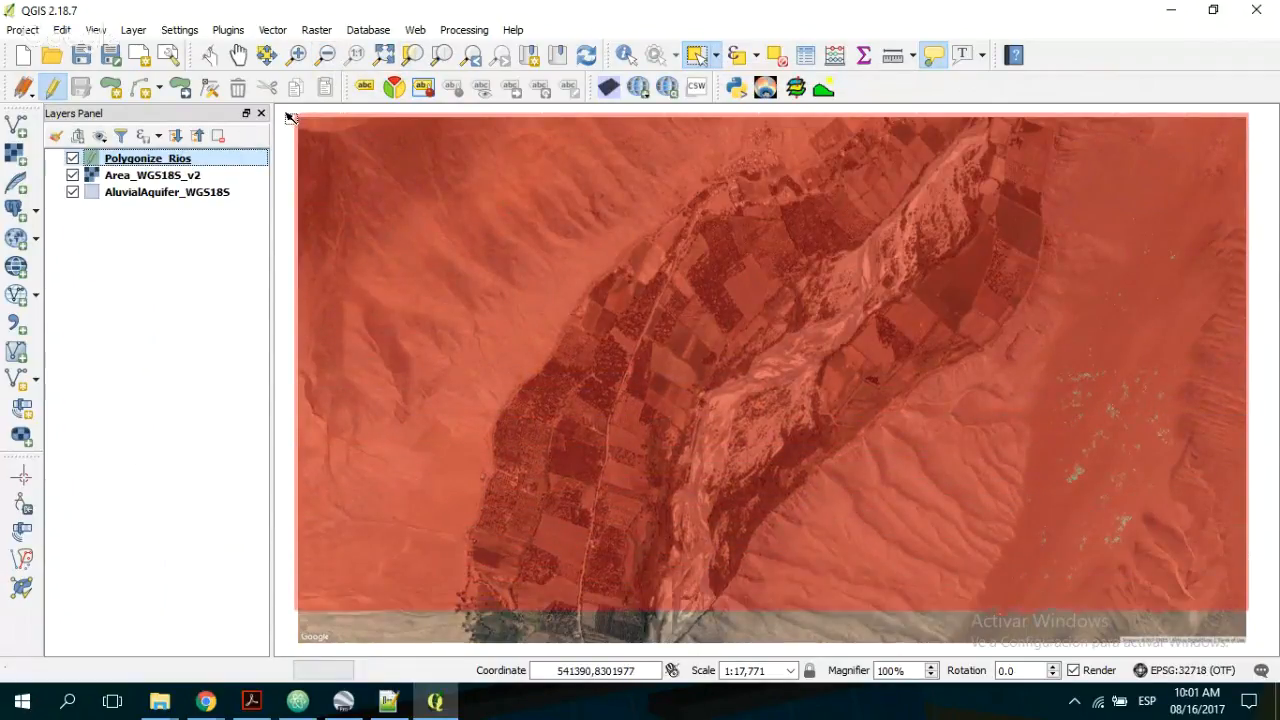
{"action": "left_click_drag", "start_coordinate": [284, 110], "coordinate": [631, 651]}
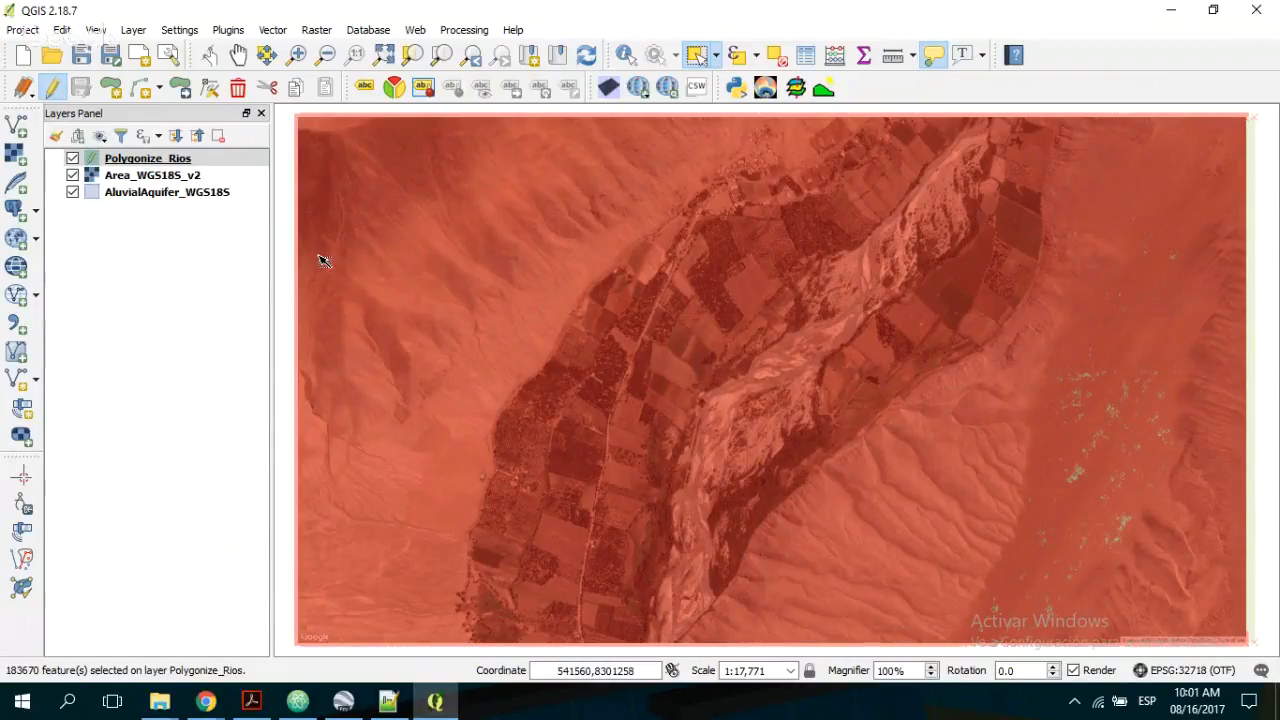
{"action": "left_click", "coordinate": [238, 89]}
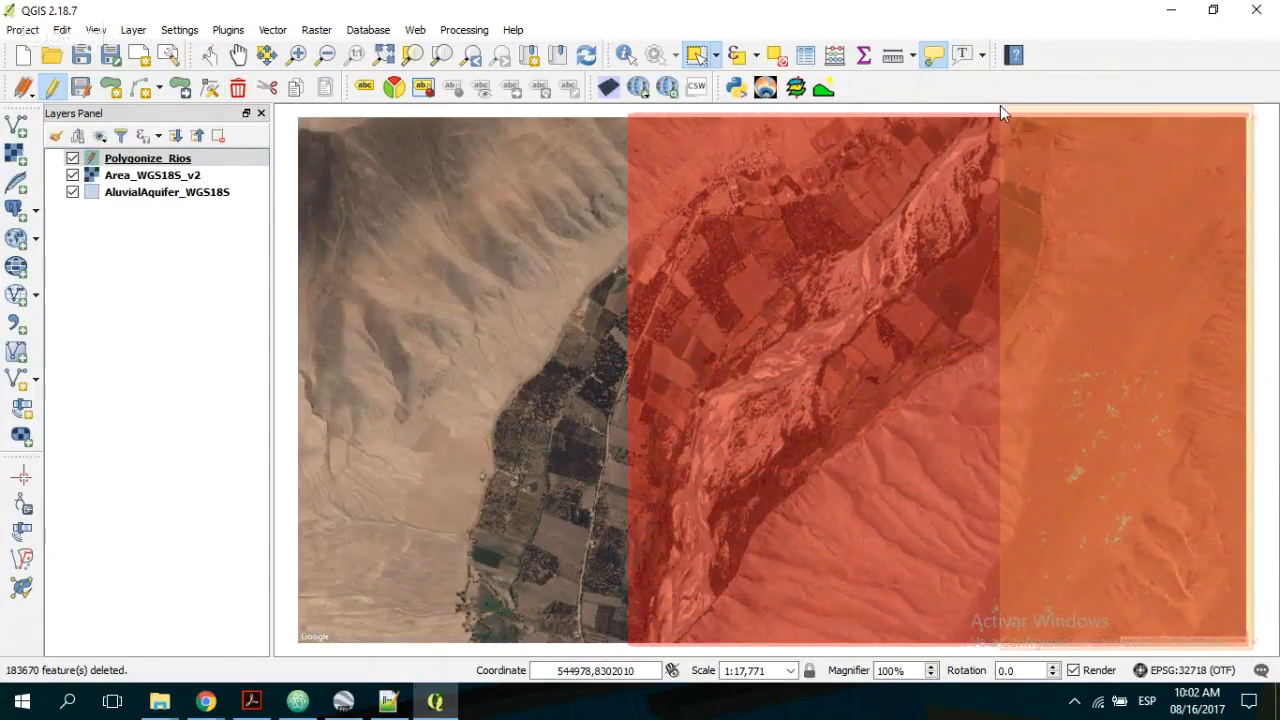
- Delete the Polygonize_Rios polygons along the eastern edge of the image and in the block southeast of the river
{"action": "left_click_drag", "start_coordinate": [1253, 650], "coordinate": [1000, 105]}
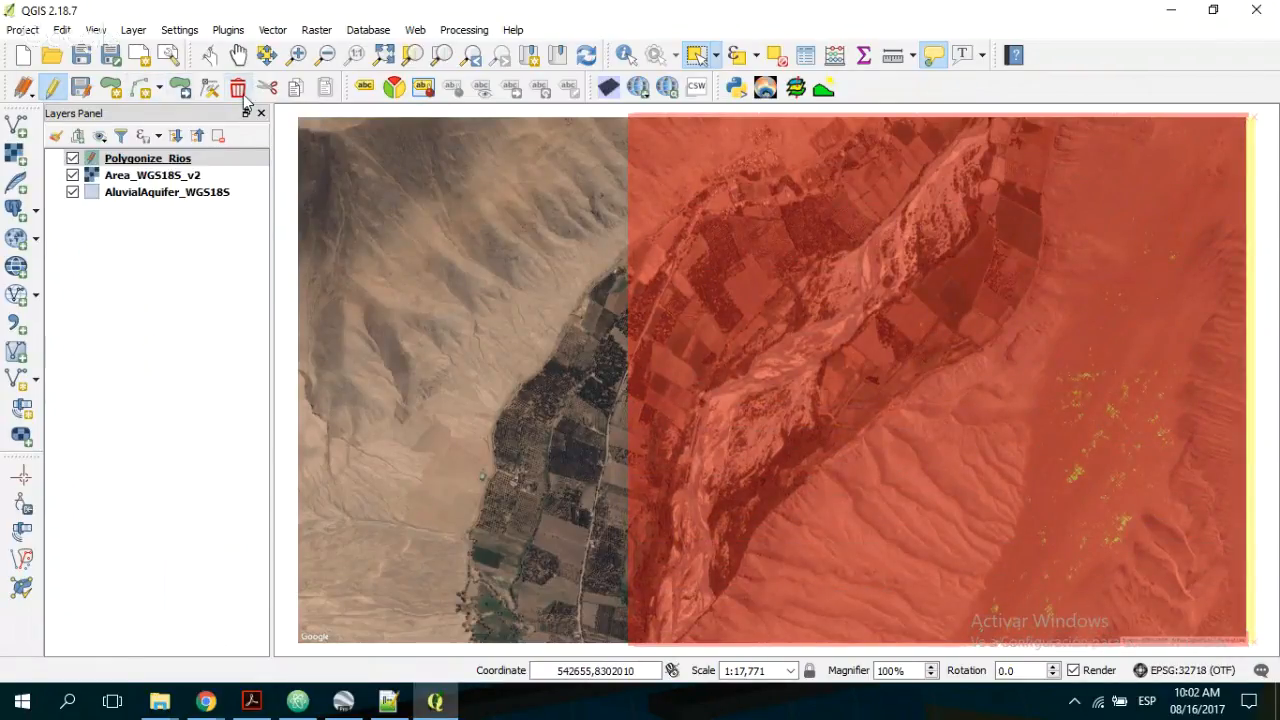
{"action": "left_click", "coordinate": [242, 94]}
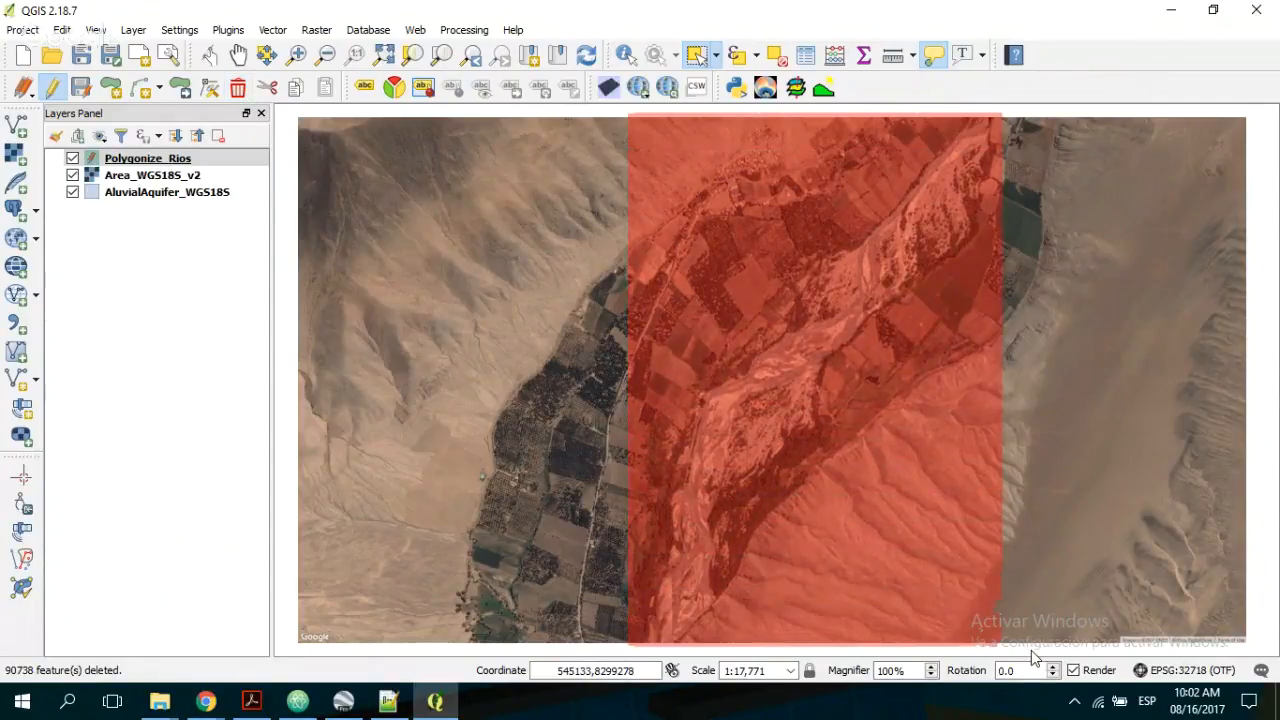
{"action": "left_click_drag", "start_coordinate": [1031, 650], "coordinate": [831, 357]}
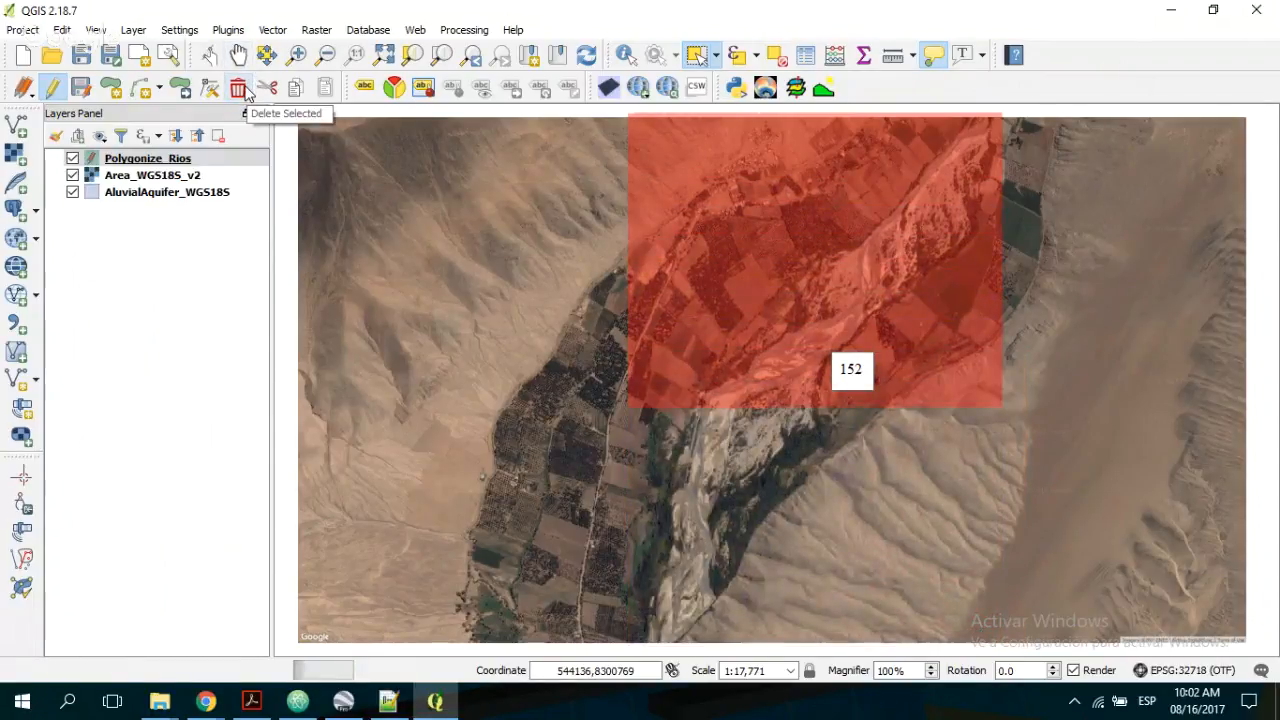
{"action": "left_click", "coordinate": [240, 89]}
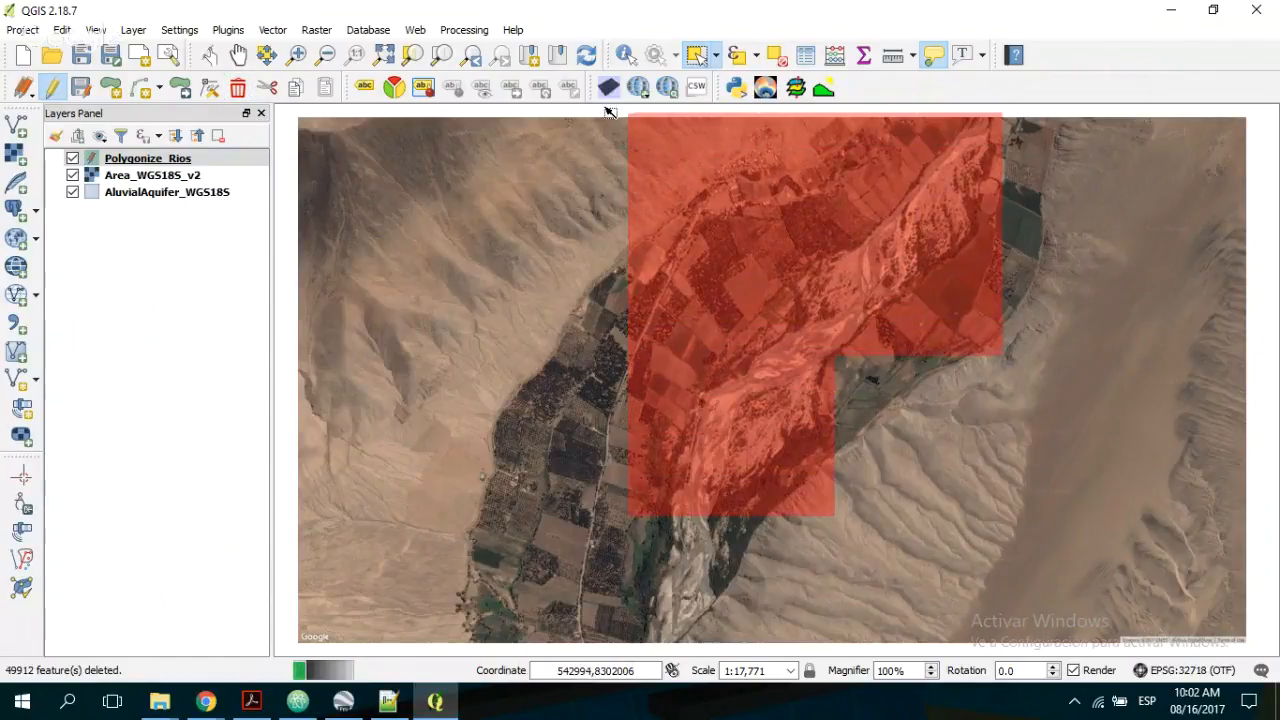
- Delete the remaining polygons in the block northwest of the river and save the Polygonize_Rios layer edits
{"action": "left_click_drag", "start_coordinate": [683, 198], "coordinate": [793, 319]}
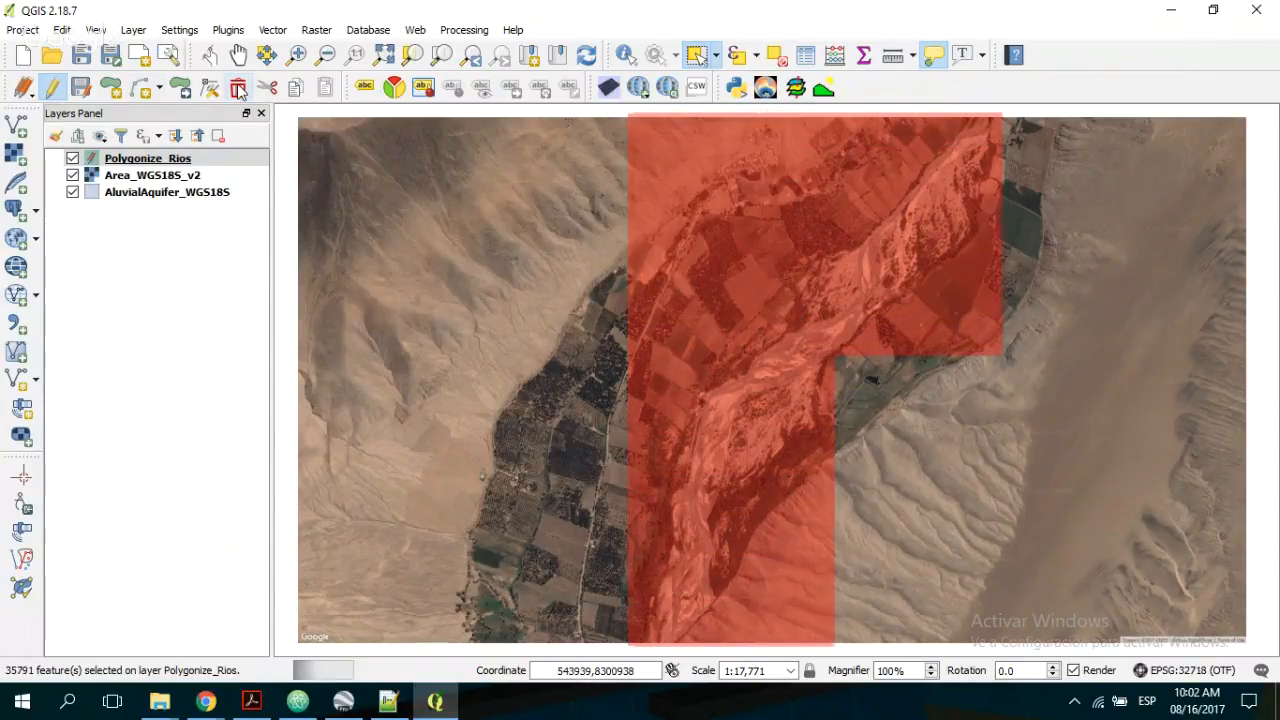
{"action": "key", "text": "Delete"}
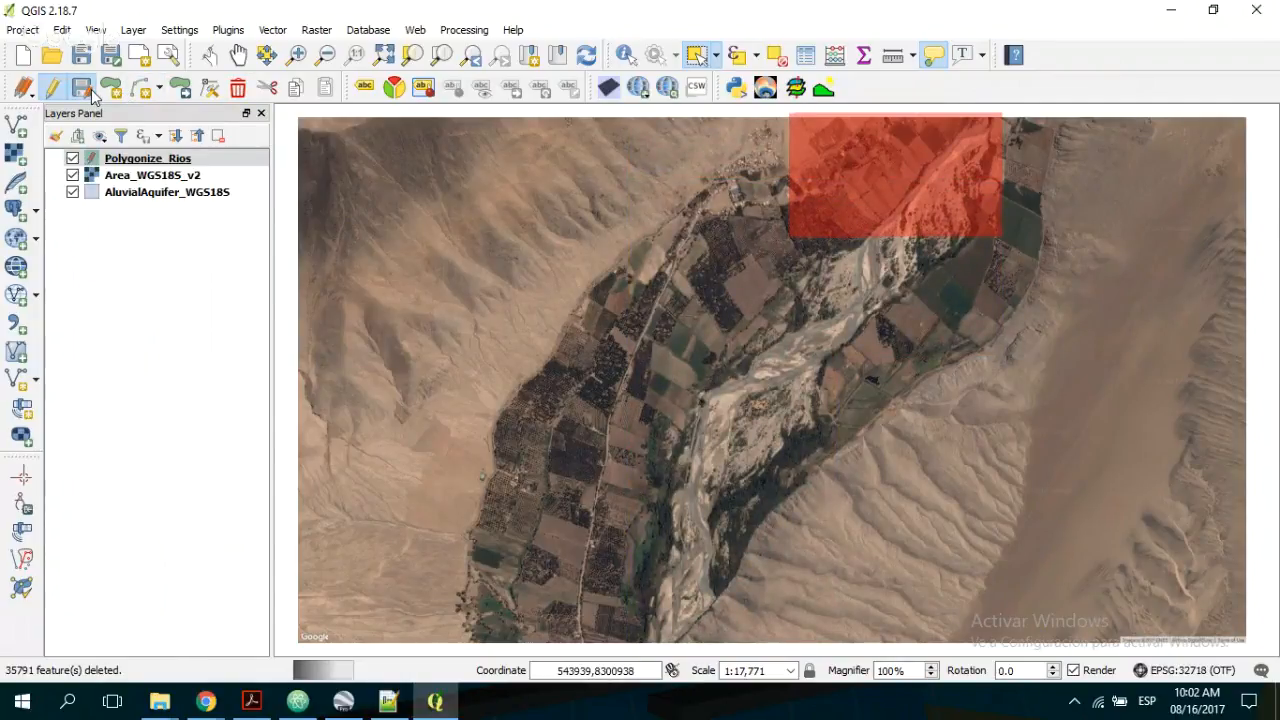
{"action": "left_click", "coordinate": [88, 90]}
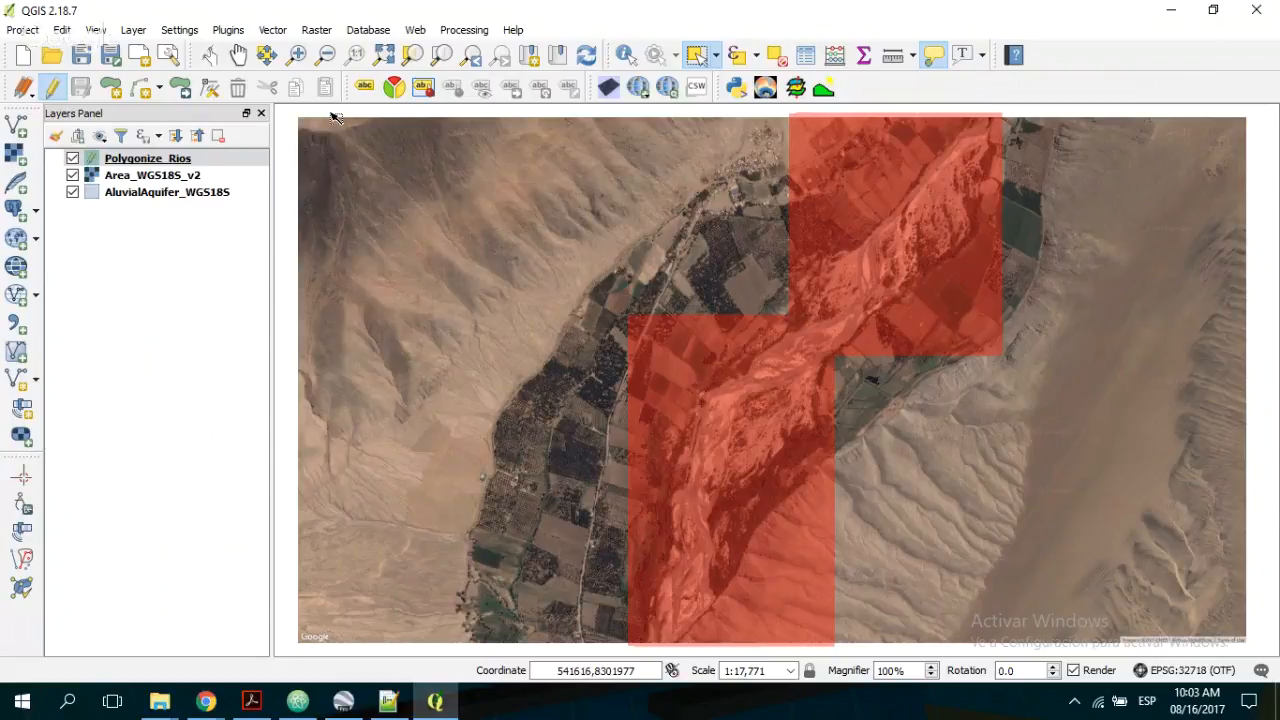
- Select the Polygonize_Rios polygons northwest of the river with a selection polygon traced along its northwest bank and delete them
{"action": "mouse_move", "coordinate": [965, 160]}
{"action": "mouse_move", "coordinate": [924, 328]}
{"action": "mouse_move", "coordinate": [881, 331]}
{"action": "left_click", "coordinate": [52, 88]}
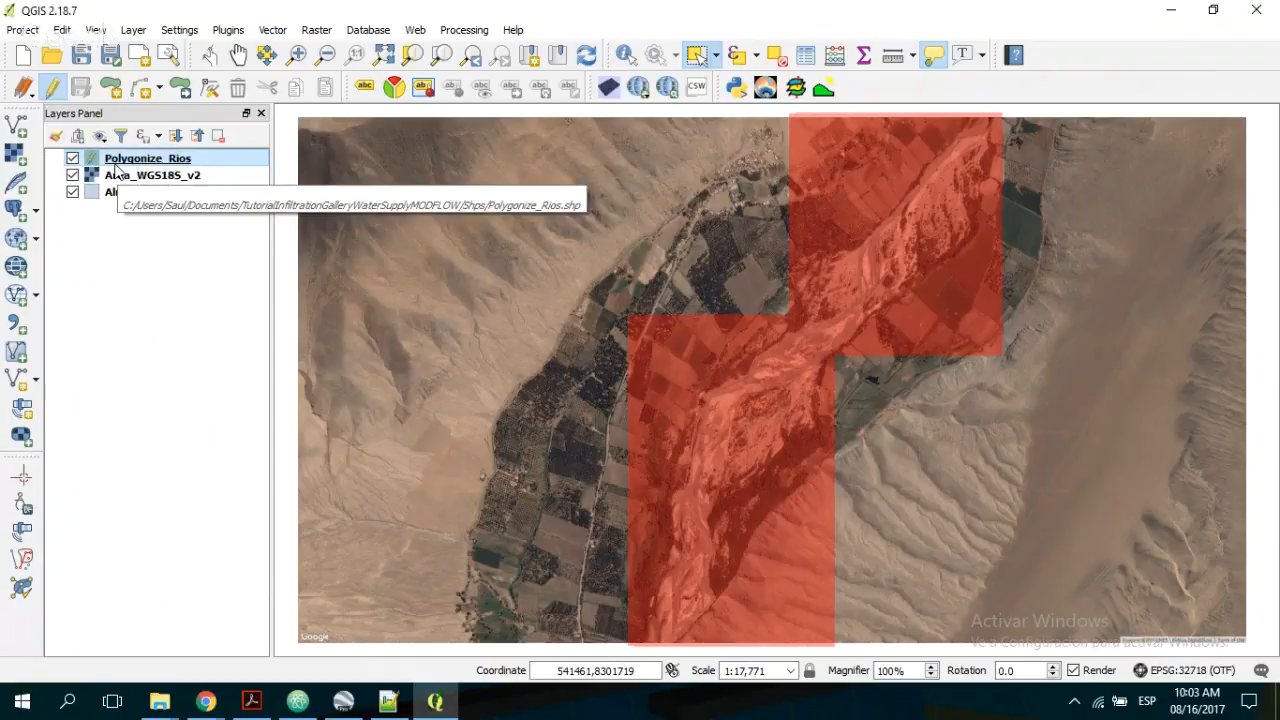
{"action": "left_click", "coordinate": [718, 58]}
{"action": "left_click", "coordinate": [721, 104]}
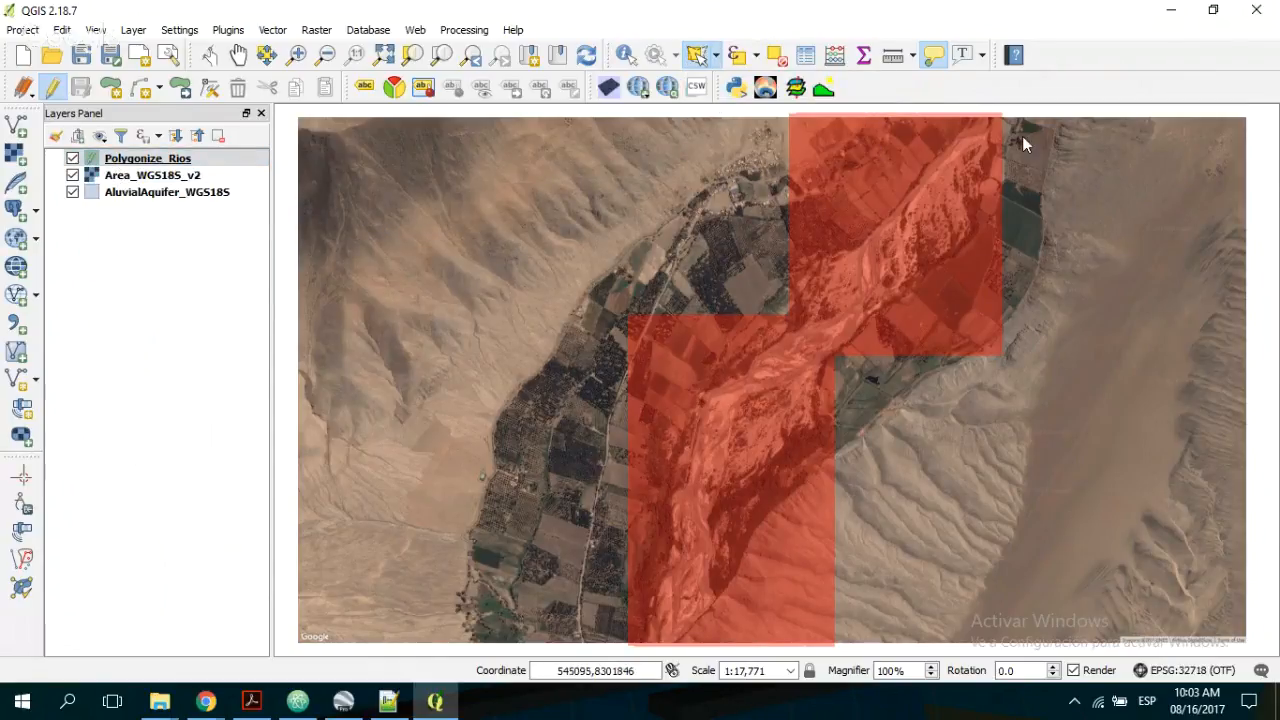
{"action": "left_click", "coordinate": [867, 232]}
{"action": "left_click", "coordinate": [829, 250]}
{"action": "left_click", "coordinate": [789, 306]}
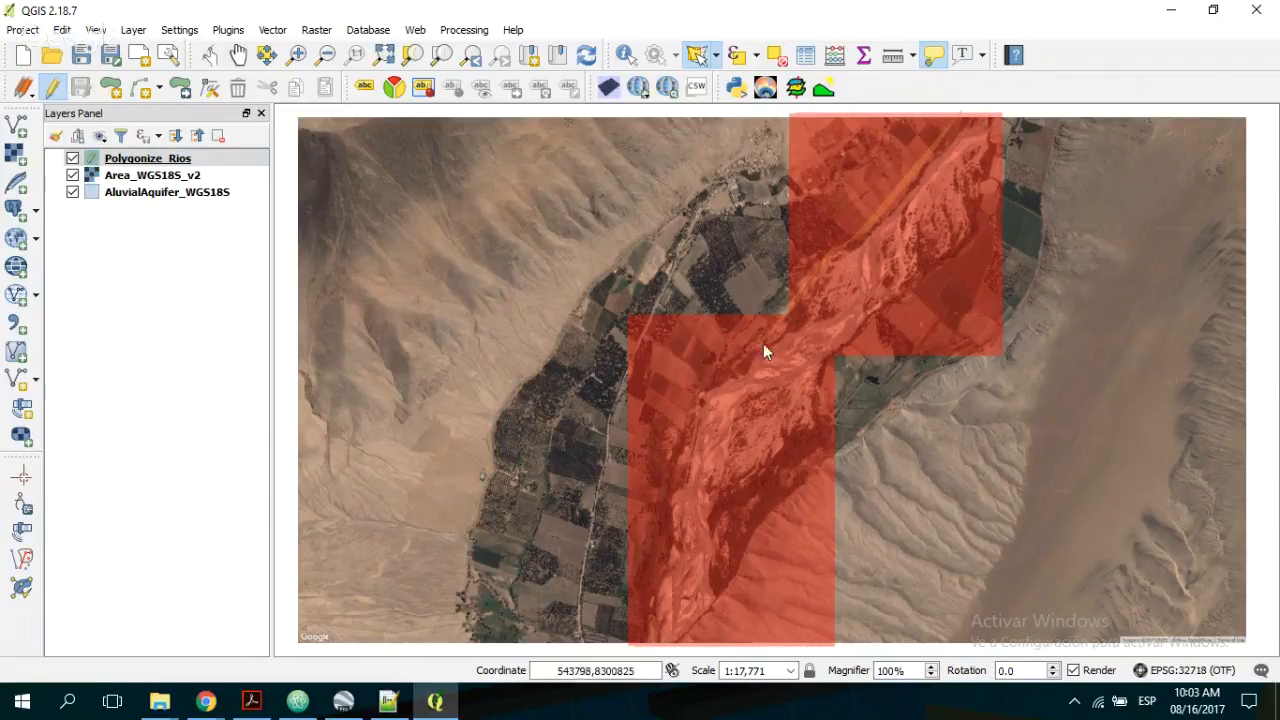
{"action": "left_click", "coordinate": [755, 349]}
{"action": "left_click", "coordinate": [702, 393]}
{"action": "left_click", "coordinate": [663, 476]}
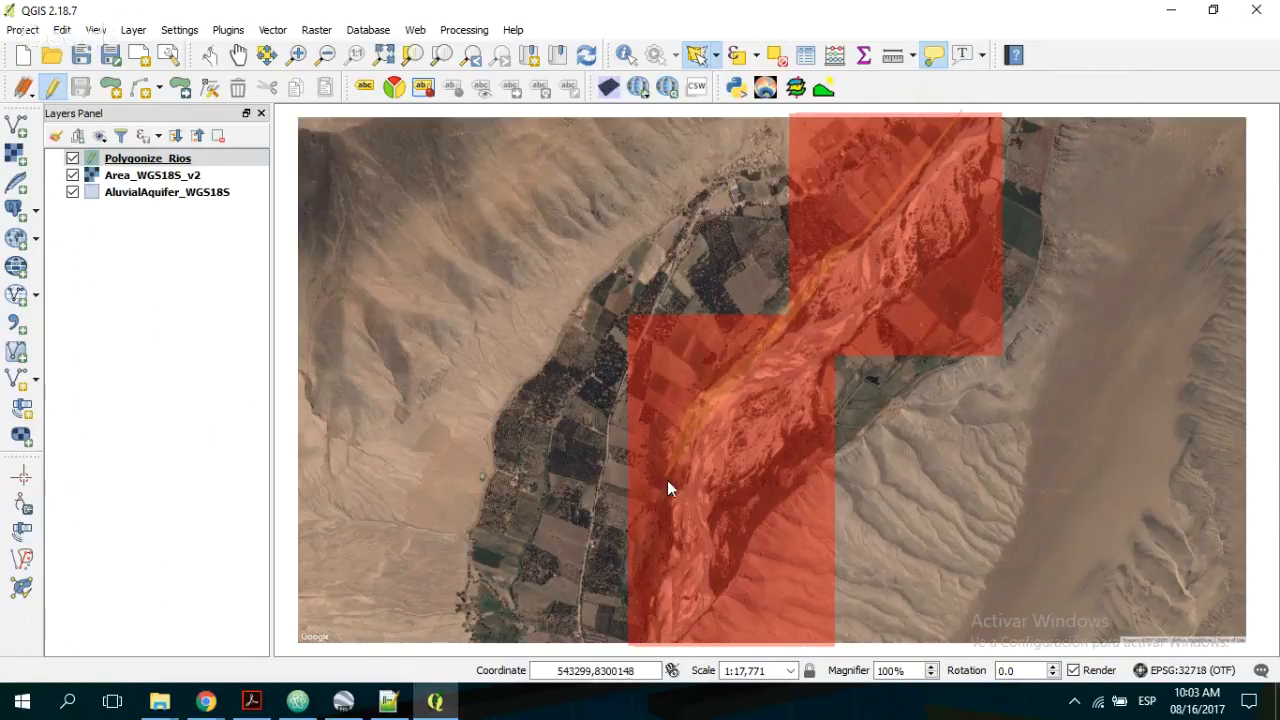
{"action": "left_click", "coordinate": [671, 540]}
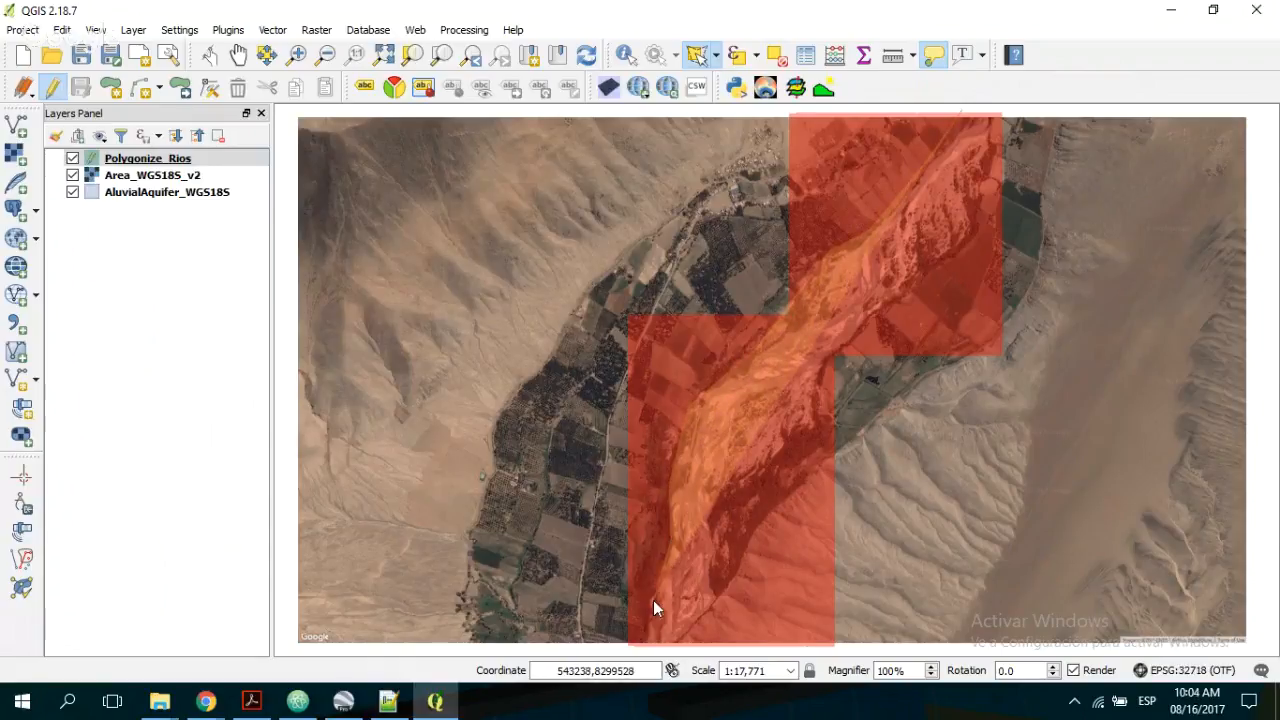
{"action": "left_click", "coordinate": [648, 602]}
{"action": "left_click", "coordinate": [637, 649]}
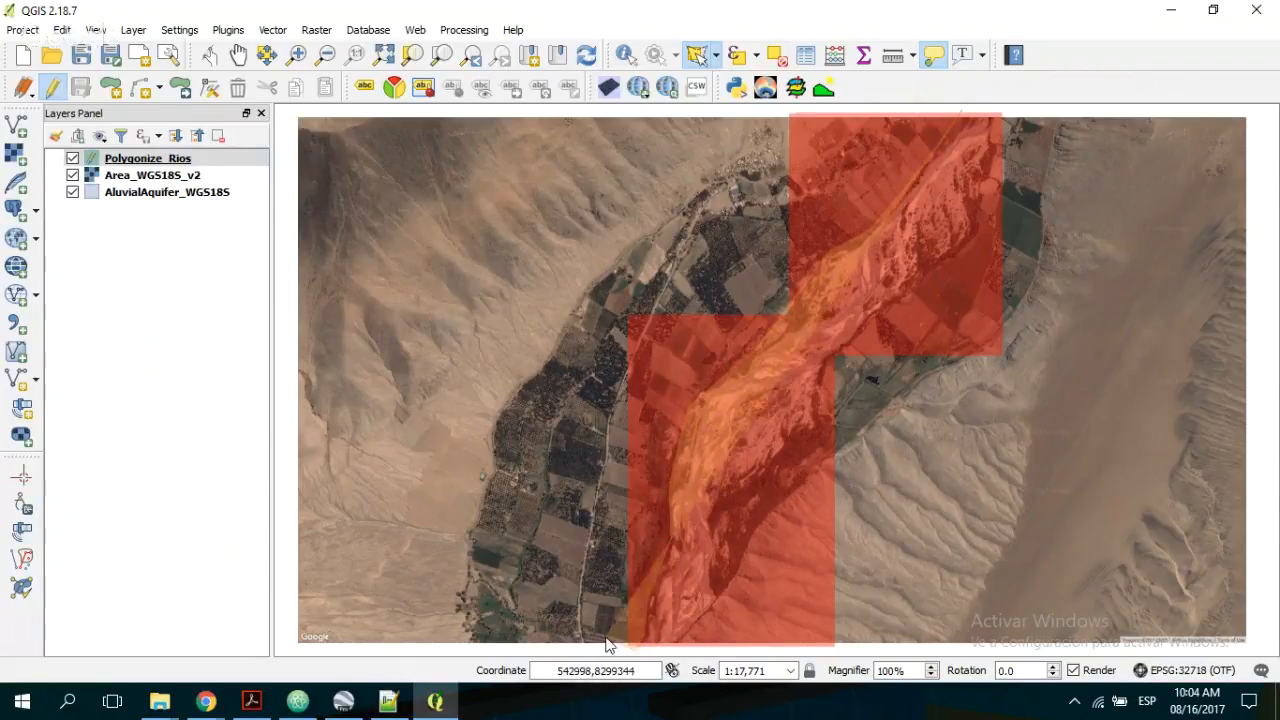
{"action": "left_click", "coordinate": [583, 628]}
{"action": "left_click", "coordinate": [538, 463]}
{"action": "left_click", "coordinate": [590, 284]}
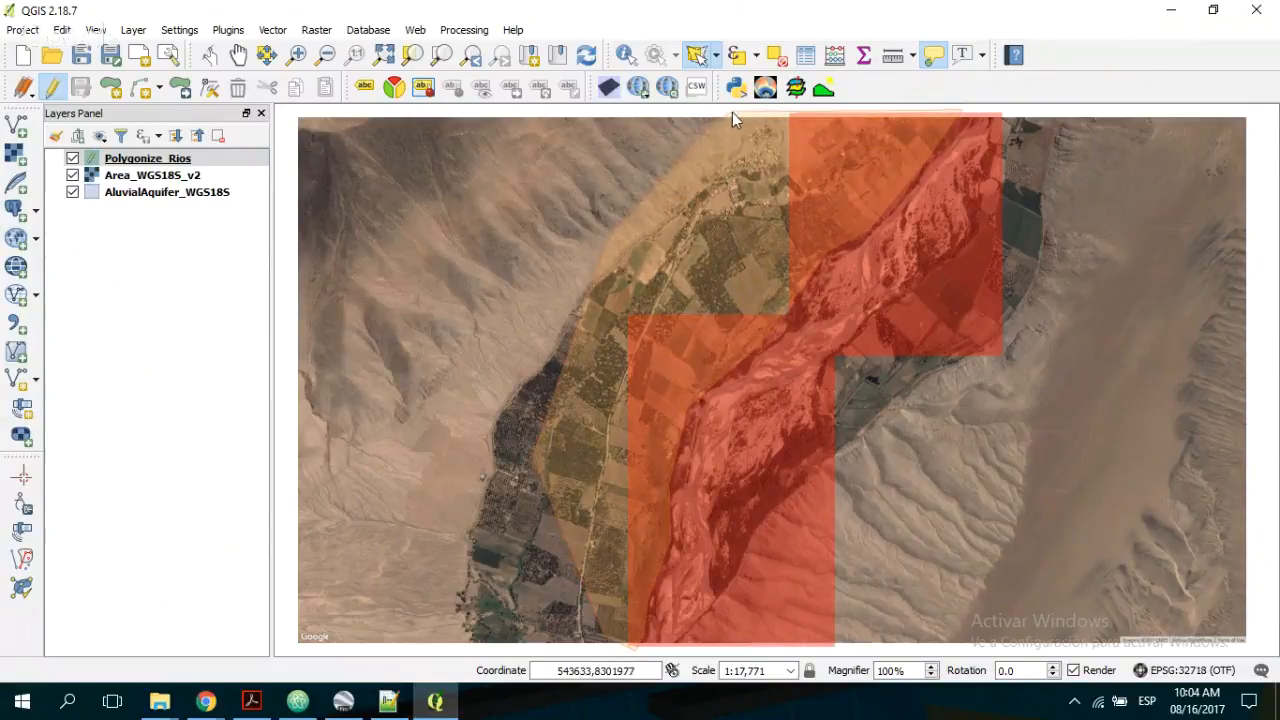
{"action": "right_click", "coordinate": [732, 112]}
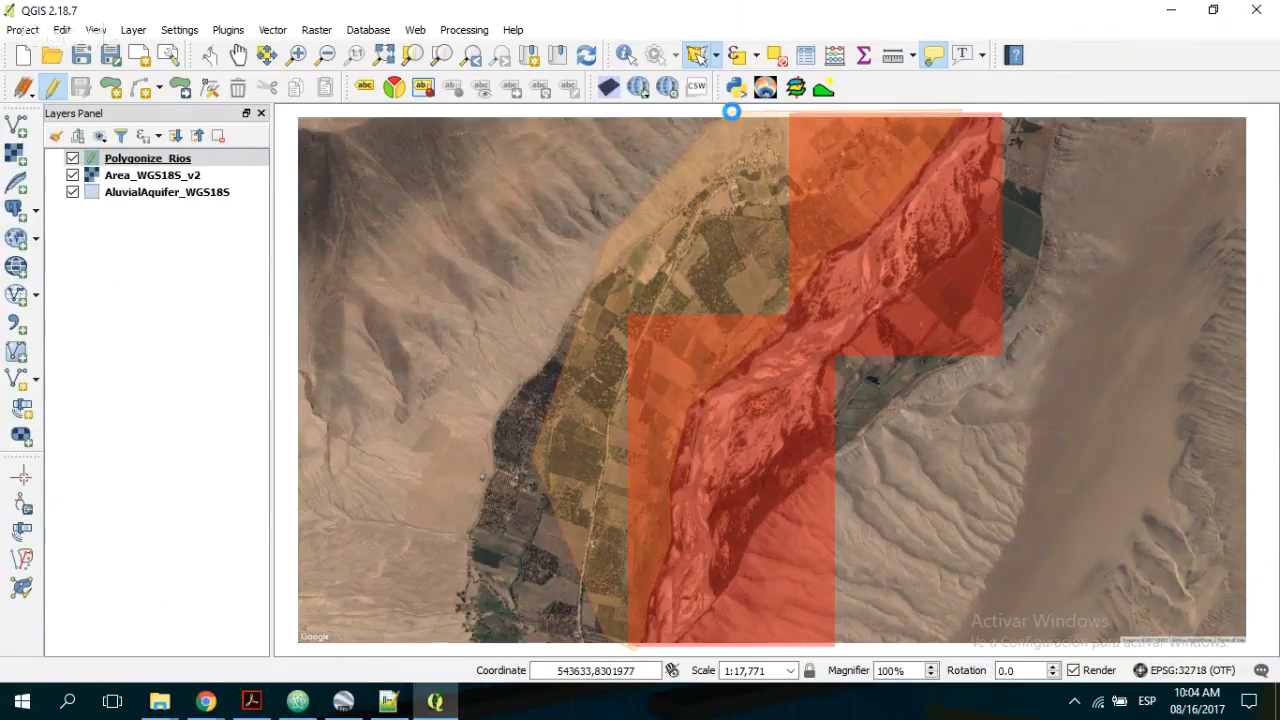
{"action": "left_click", "coordinate": [207, 705]}
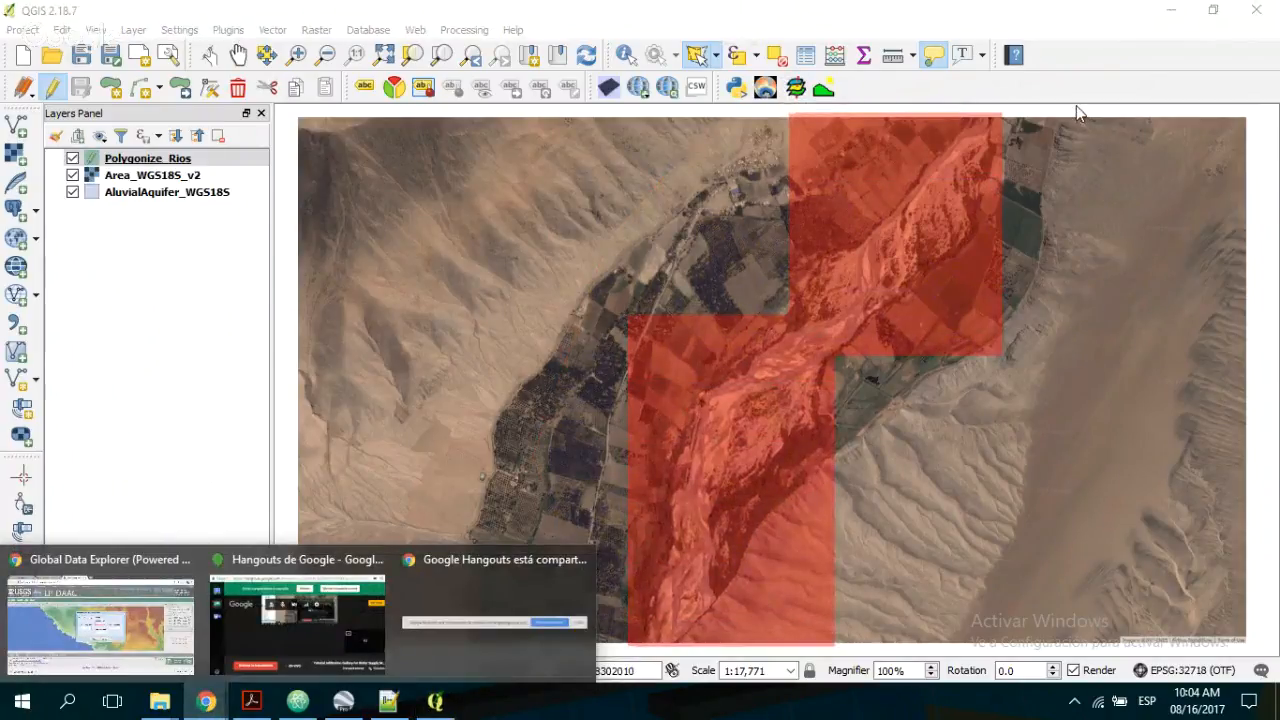
{"action": "left_click", "coordinate": [237, 89]}
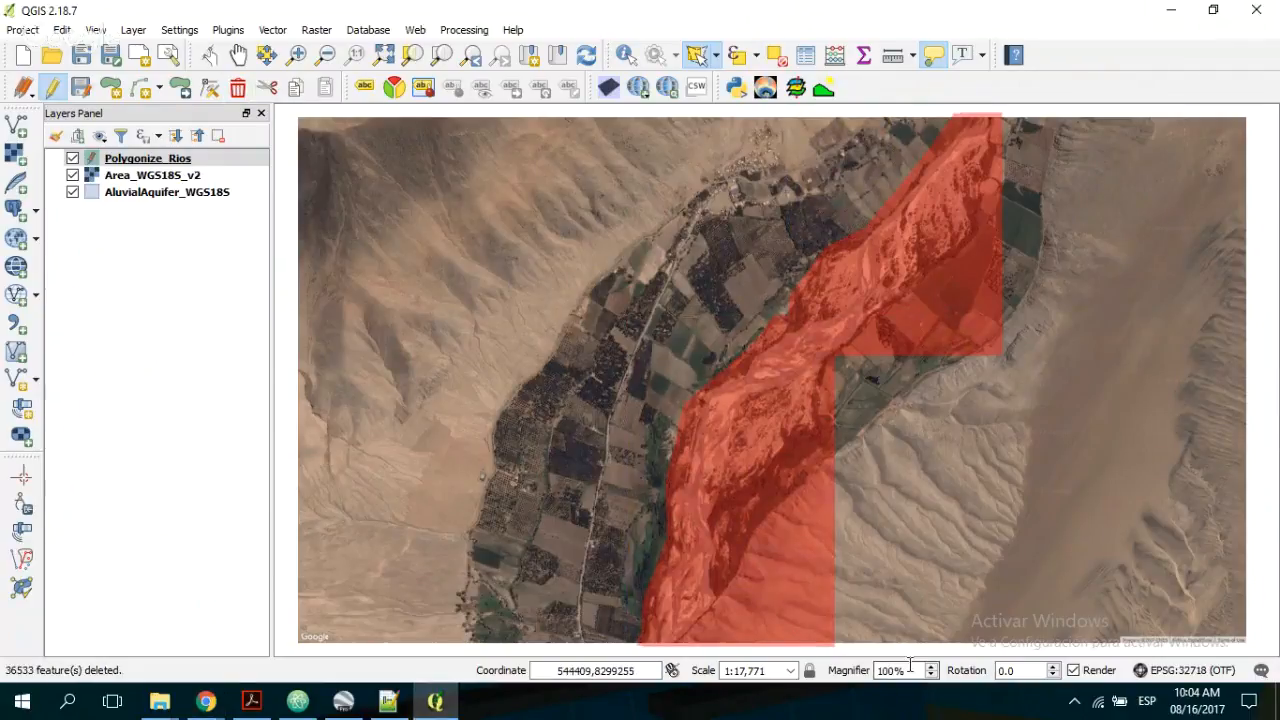
- Delete the Polygonize_Rios polygons southeast of the riverbank, then save the edits and stop editing the layer
{"action": "mouse_move", "coordinate": [1079, 488]}
{"action": "left_mouse_down"}
{"action": "mouse_move", "coordinate": [1049, 252]}
{"action": "mouse_move", "coordinate": [1020, 204]}
{"action": "mouse_move", "coordinate": [816, 382]}
{"action": "mouse_move", "coordinate": [823, 455]}
{"action": "mouse_move", "coordinate": [808, 449]}
{"action": "mouse_move", "coordinate": [768, 483]}
{"action": "mouse_move", "coordinate": [699, 645]}
{"action": "mouse_move", "coordinate": [832, 650]}
{"action": "mouse_move", "coordinate": [912, 628]}
{"action": "mouse_move", "coordinate": [951, 607]}
{"action": "mouse_move", "coordinate": [978, 505]}
{"action": "left_mouse_up"}
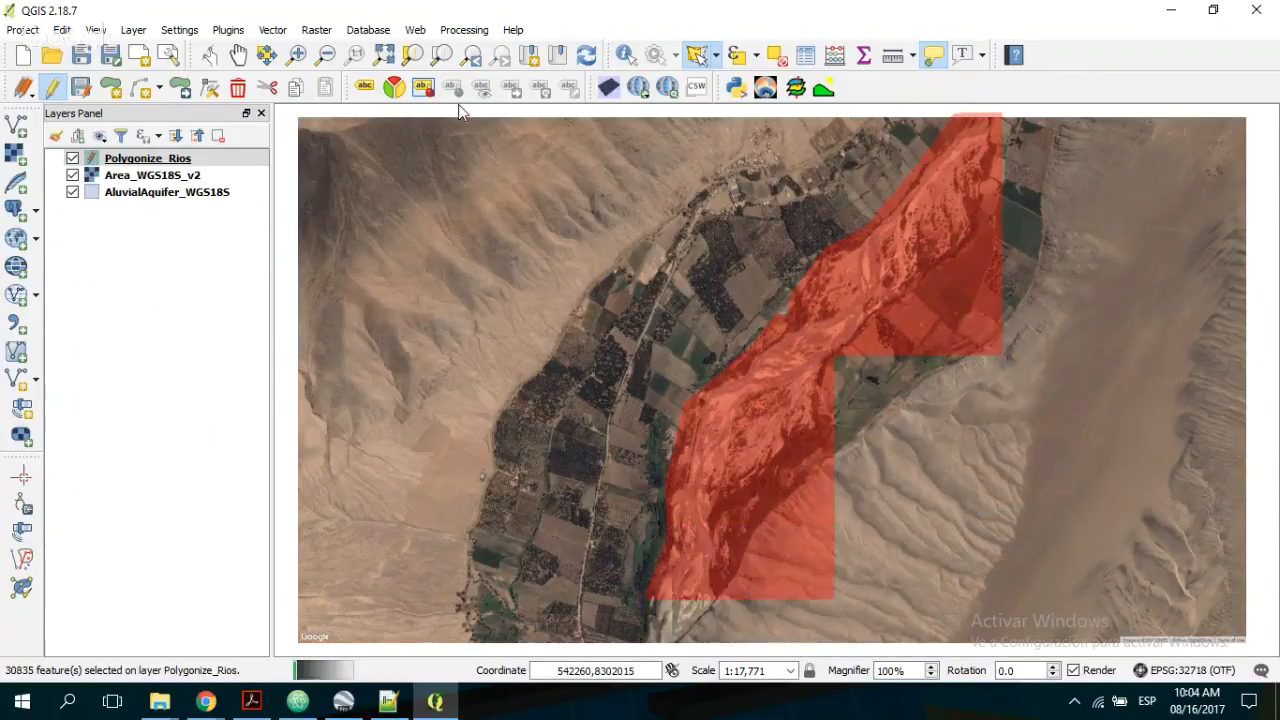
{"action": "left_click", "coordinate": [238, 91]}
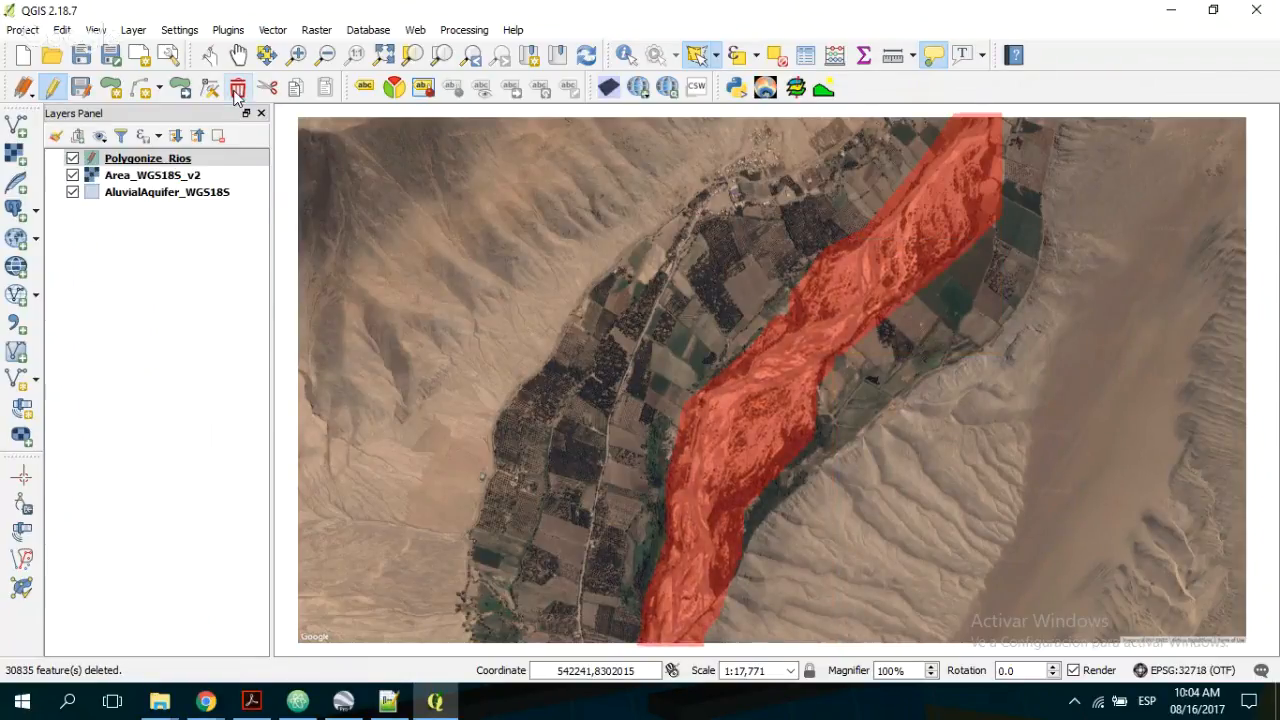
{"action": "left_click", "coordinate": [59, 90]}
{"action": "left_click", "coordinate": [628, 364]}
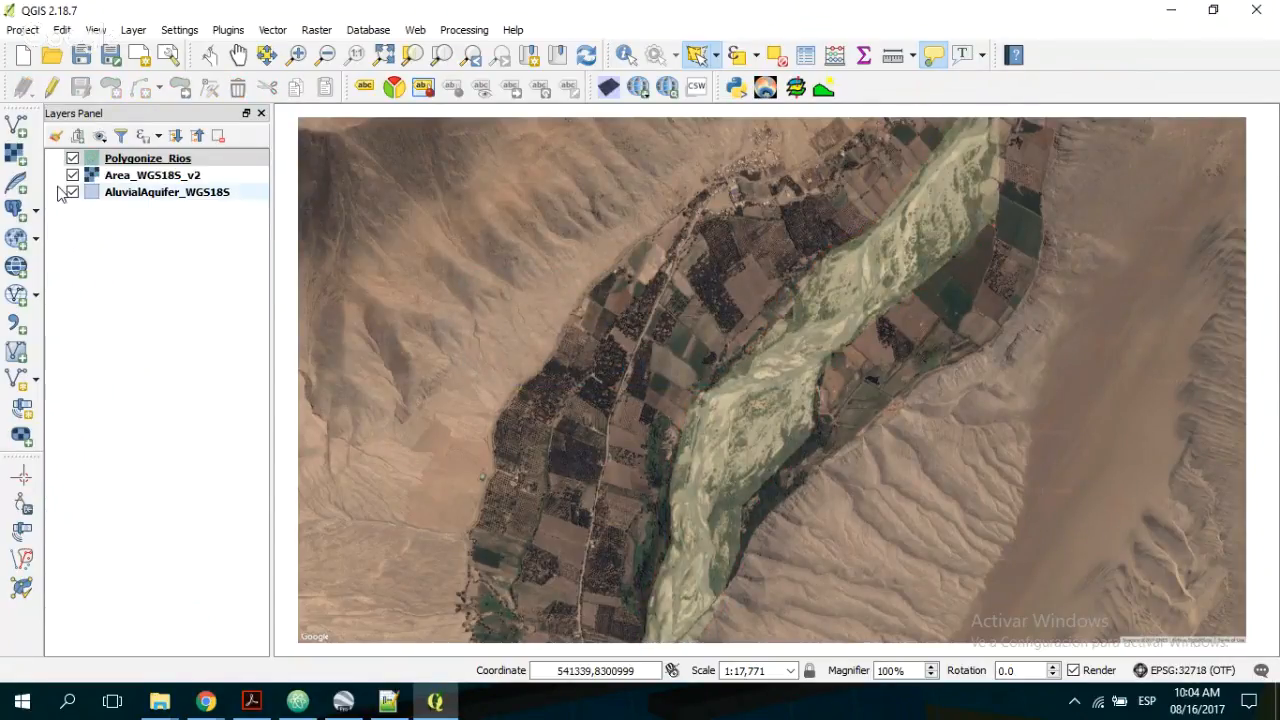
- Style Polygonize_Rios as graduated by the DN column, classified into five equal-interval classes with the Blues color ramp
{"action": "right_click", "coordinate": [121, 157]}
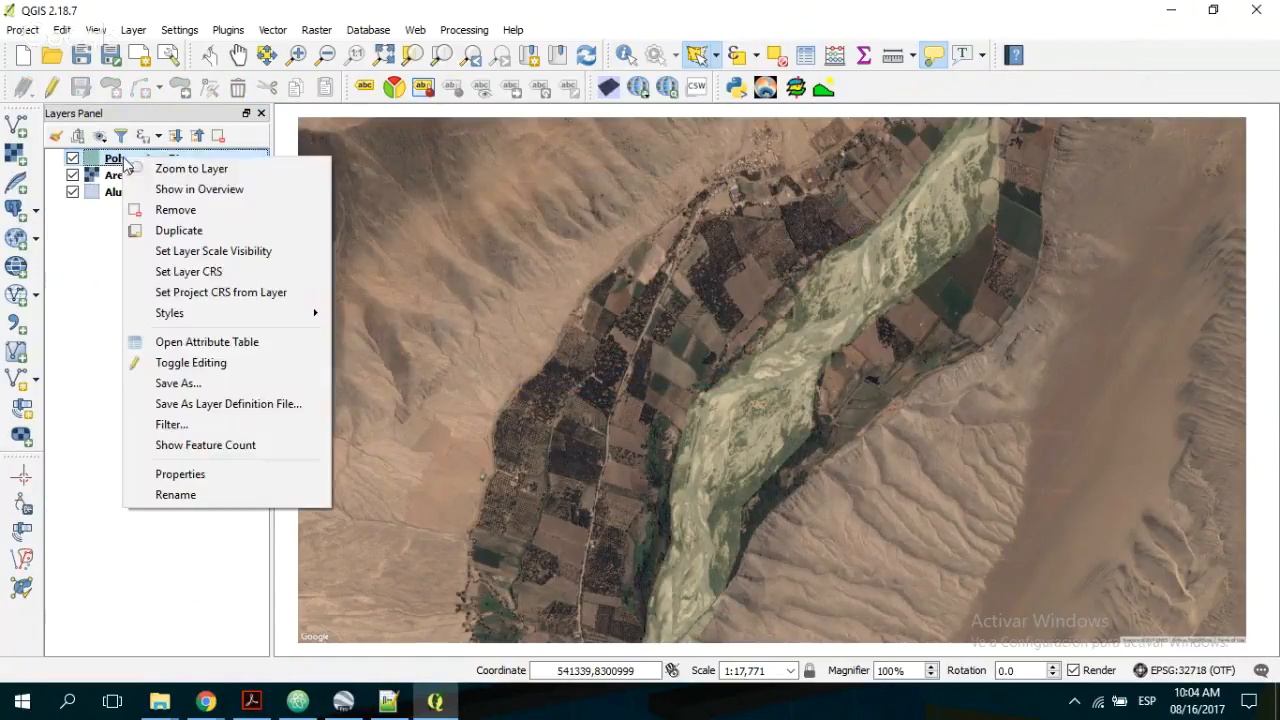
{"action": "left_click", "coordinate": [181, 476]}
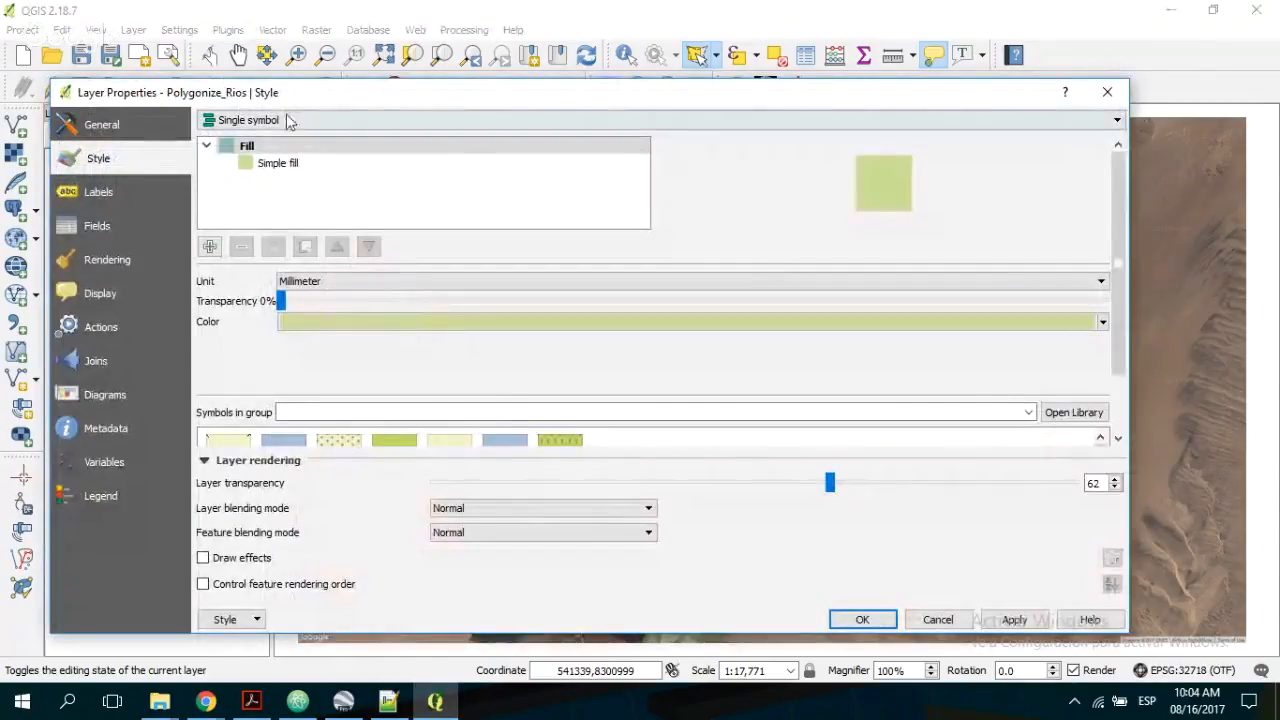
{"action": "left_click", "coordinate": [286, 120]}
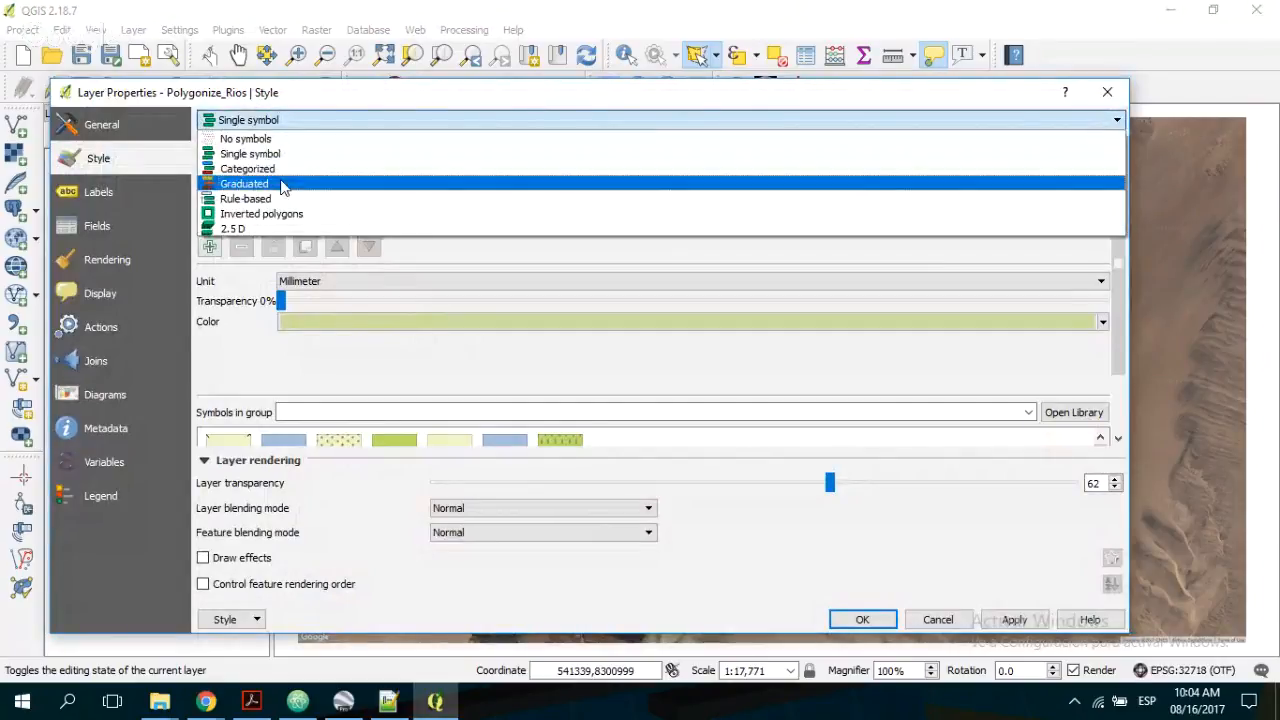
{"action": "left_click", "coordinate": [284, 184]}
{"action": "left_click", "coordinate": [239, 437]}
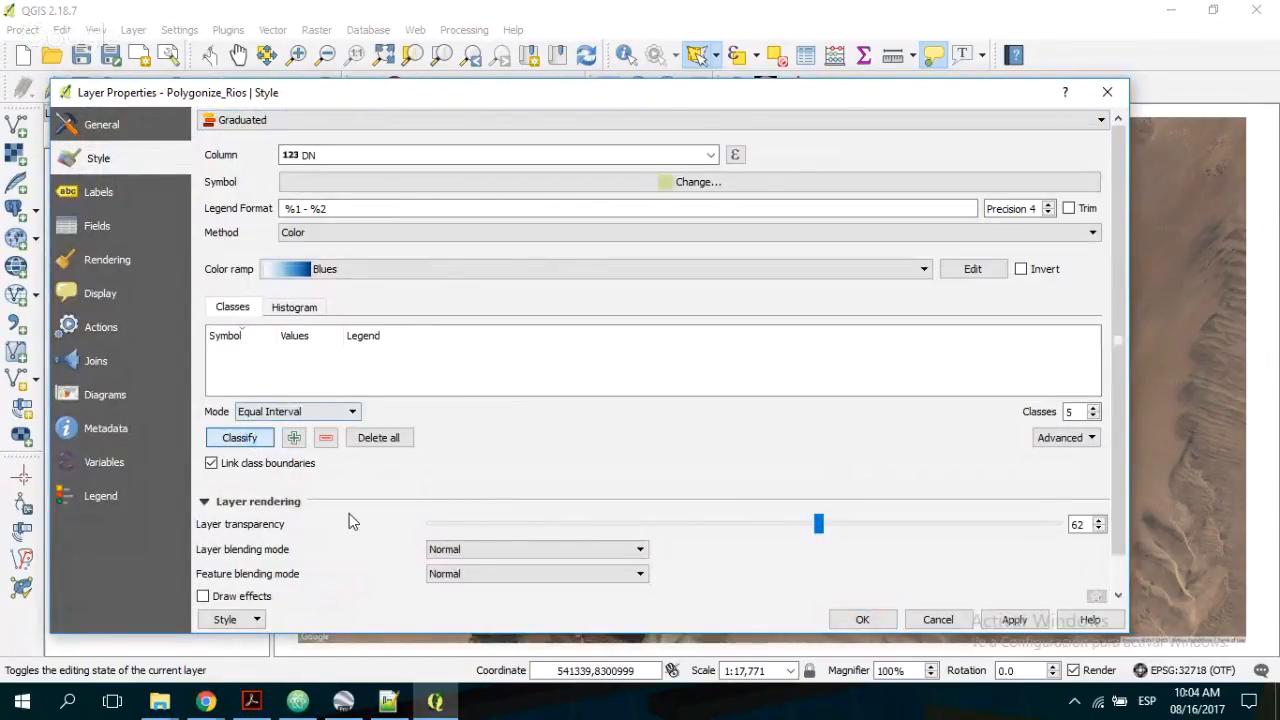
{"action": "left_click", "coordinate": [1016, 621]}
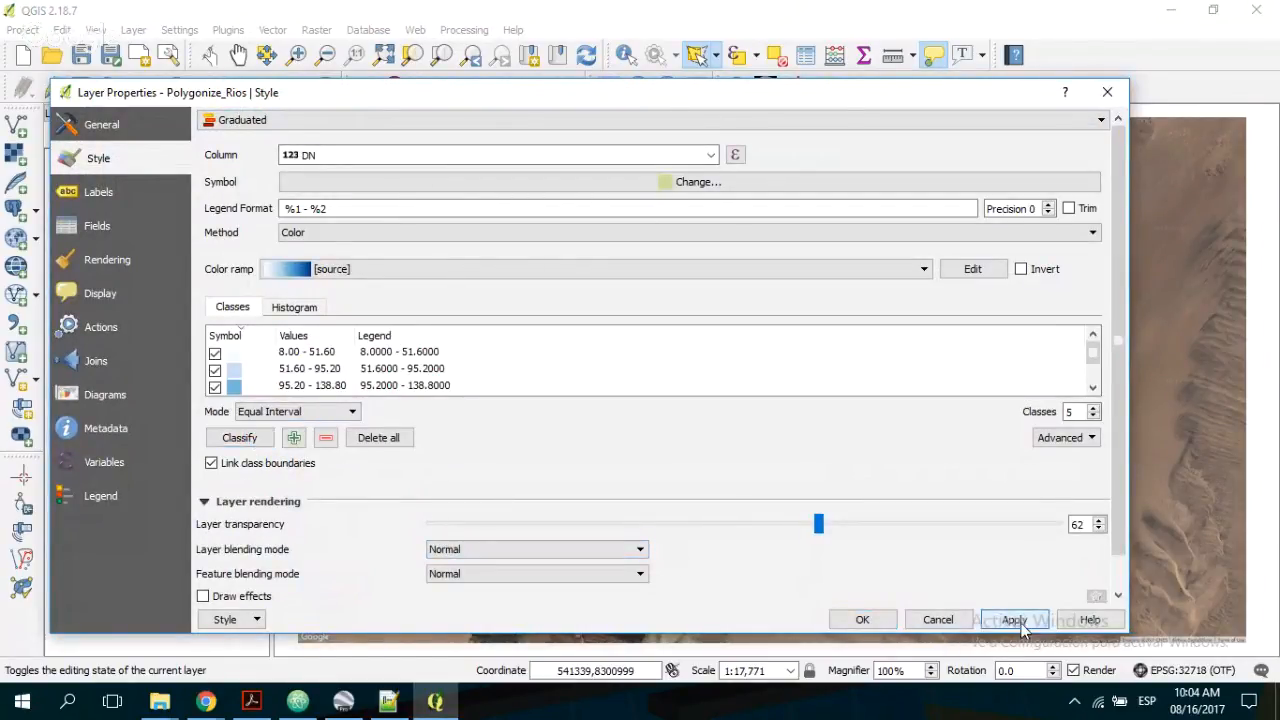
{"action": "left_click", "coordinate": [863, 620]}
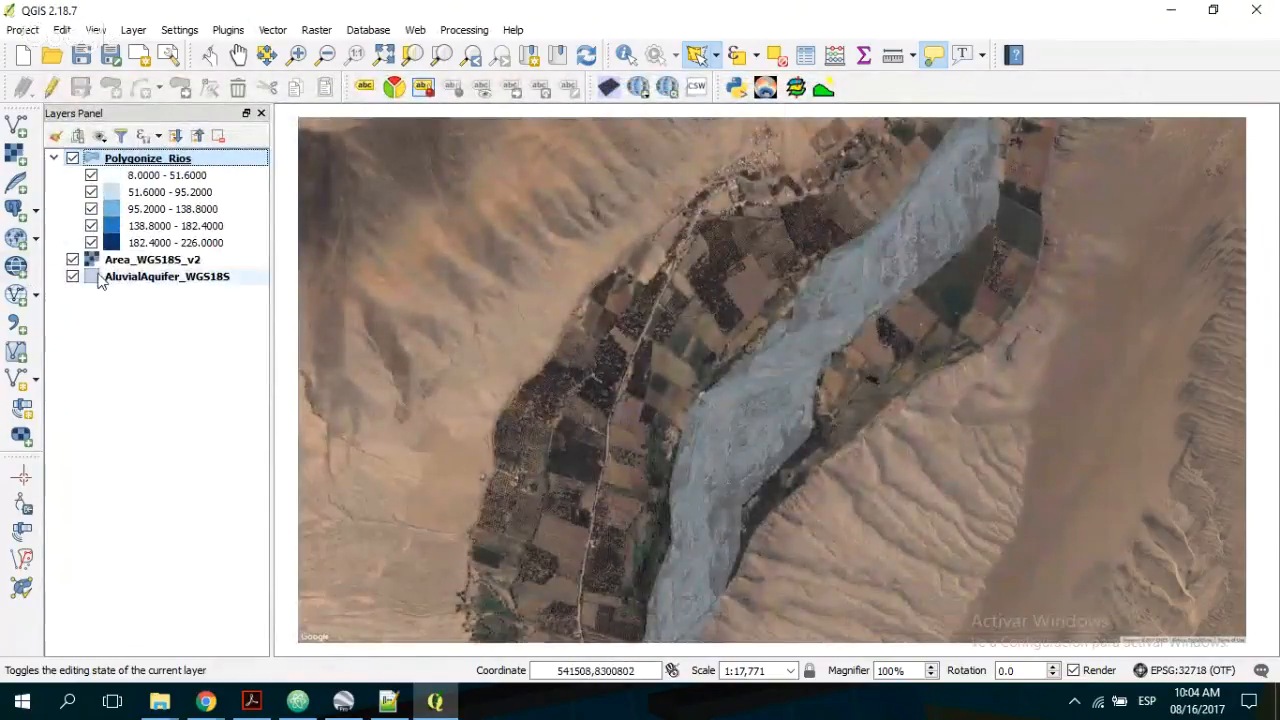
- Set the Polygonize_Rios layer transparency to 0
{"action": "right_click", "coordinate": [122, 157]}
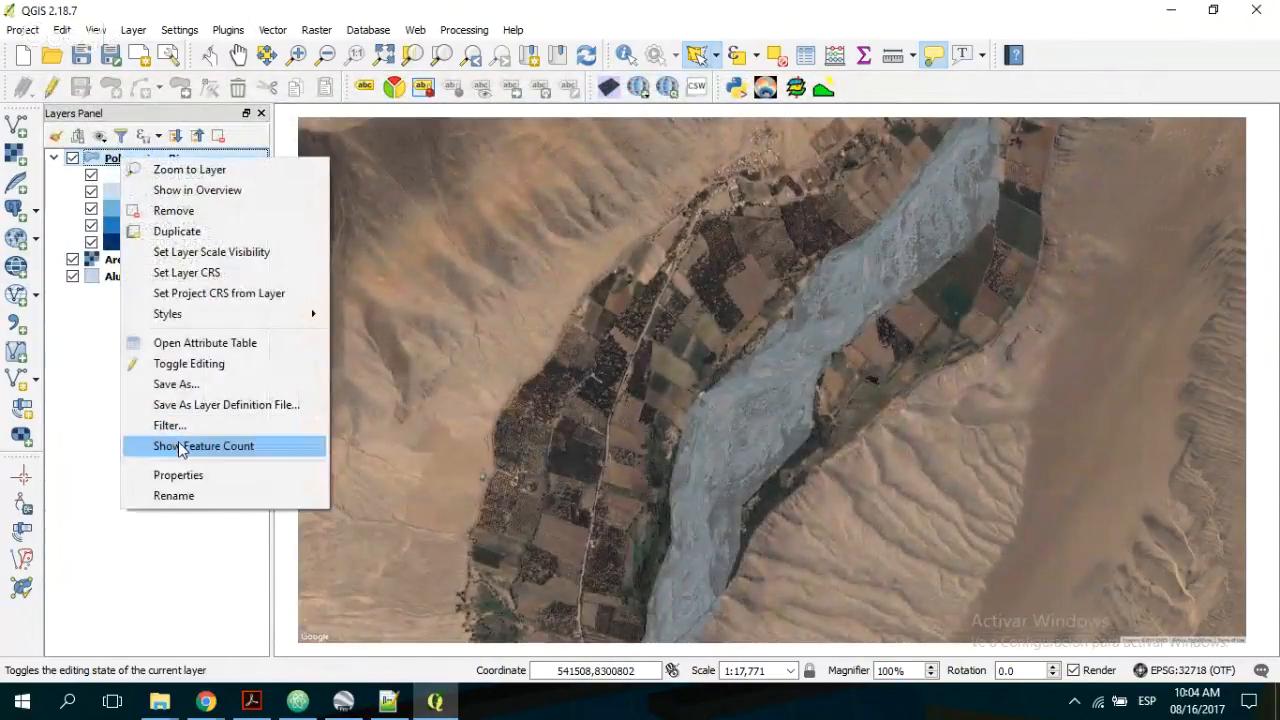
{"action": "left_click", "coordinate": [180, 477]}
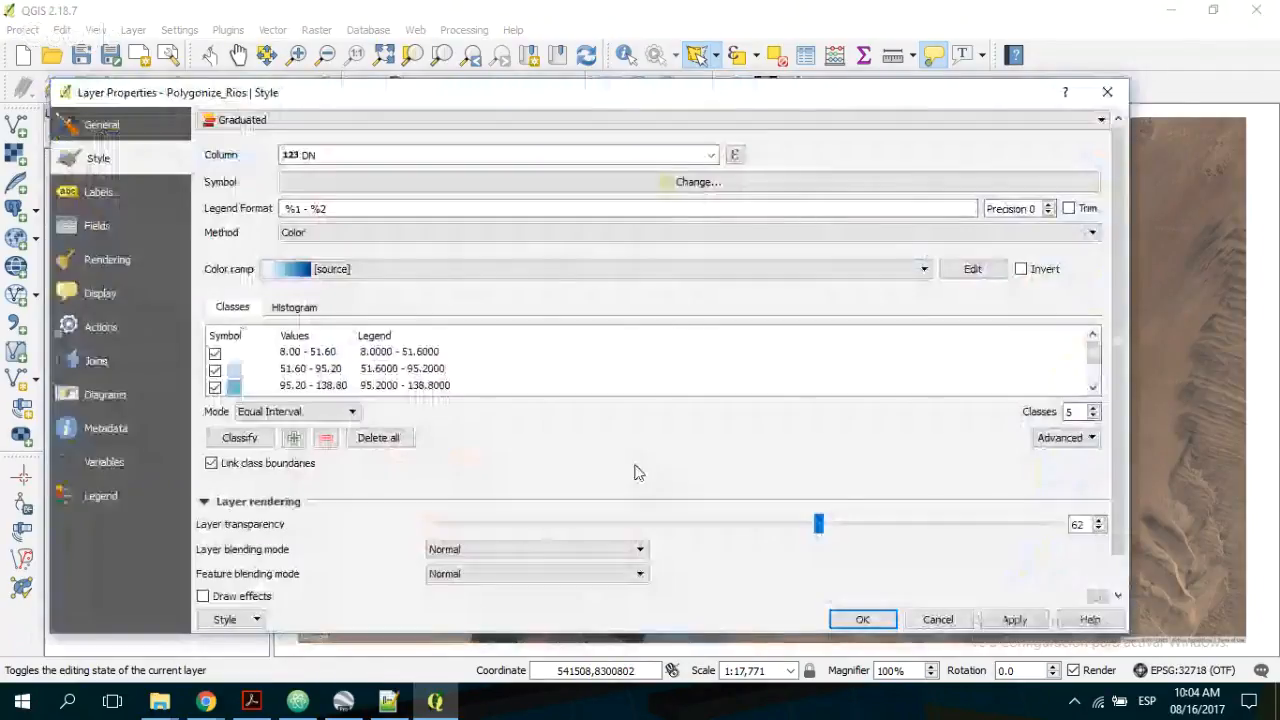
{"action": "left_click_drag", "start_coordinate": [807, 526], "coordinate": [431, 524]}
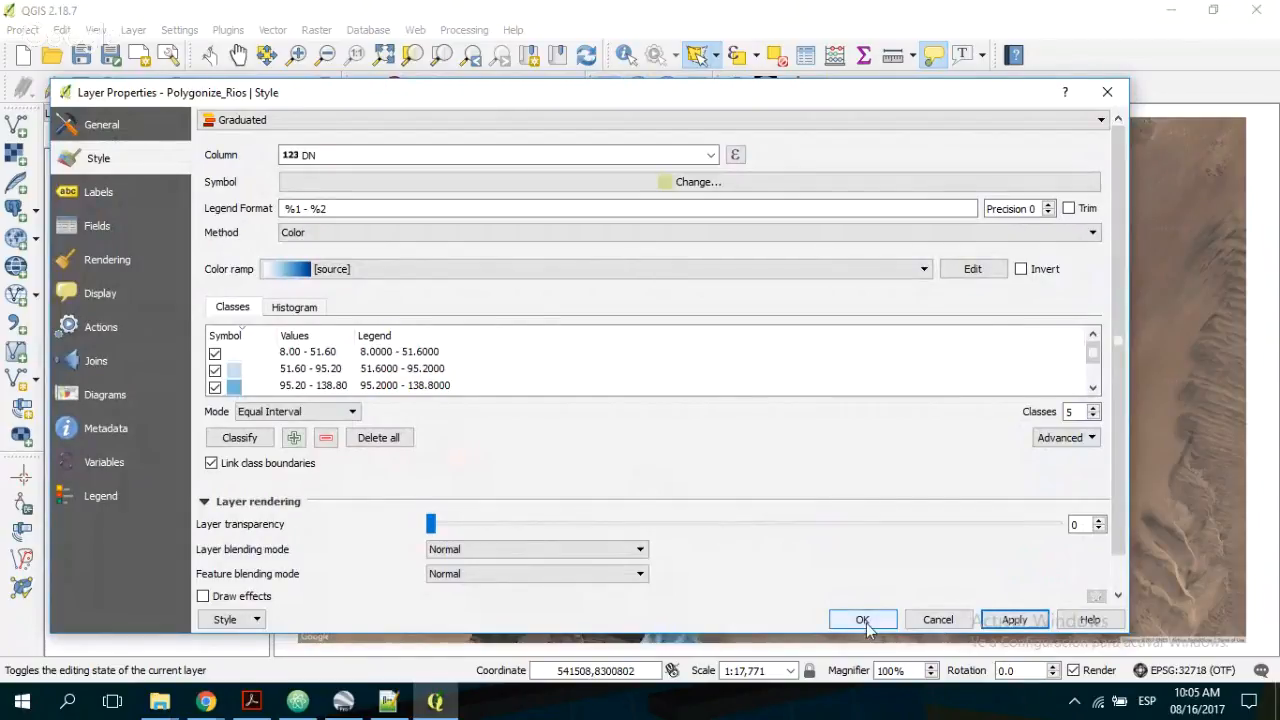
{"action": "left_click", "coordinate": [865, 620]}
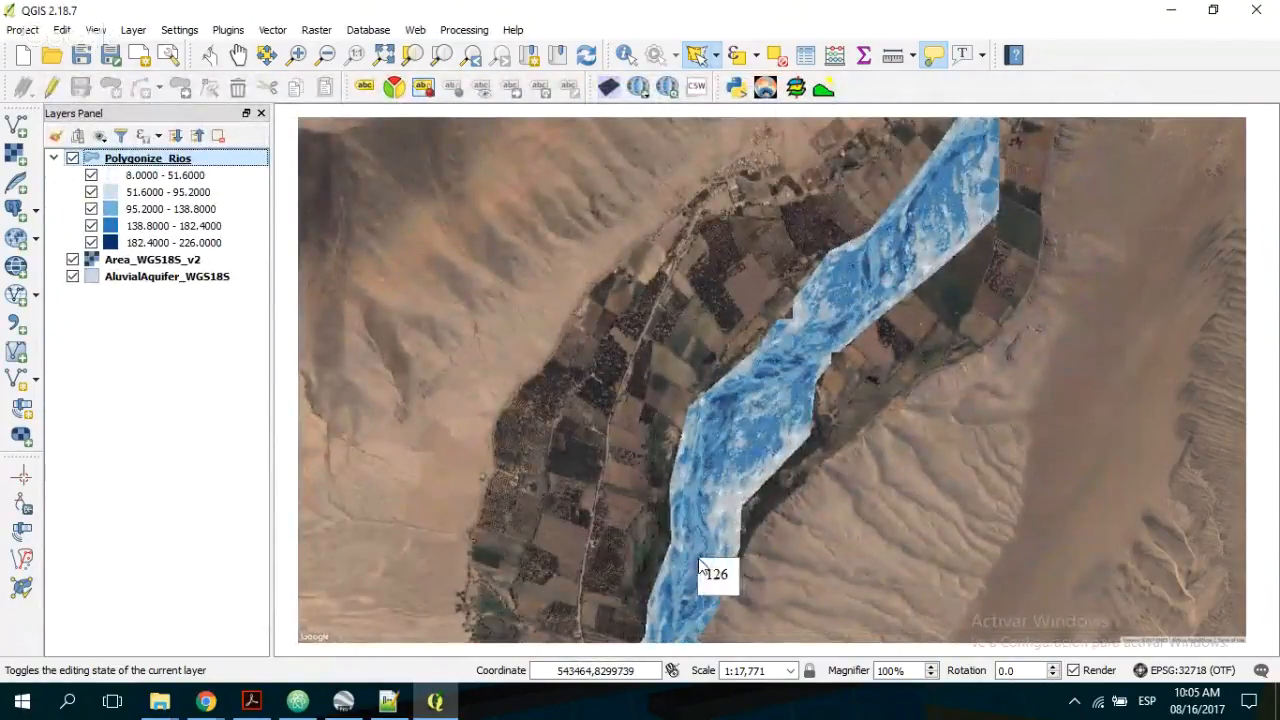
- Compare the classified Polygonize_Rios polygons with the river channels in the satellite image by switching the layer's visibility off and on
{"action": "scroll", "coordinate": [771, 381], "scroll_direction": "up", "scroll_amount": 1}
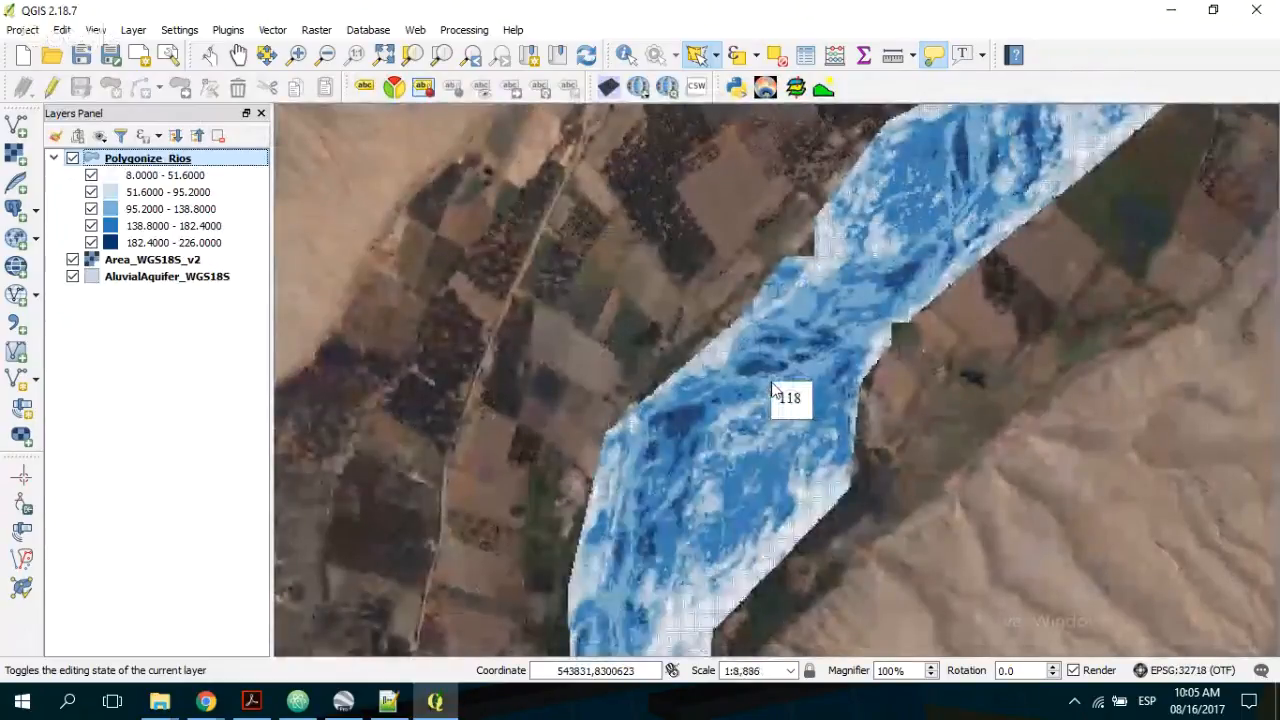
{"action": "left_click", "coordinate": [74, 159]}
{"action": "left_click", "coordinate": [74, 159]}
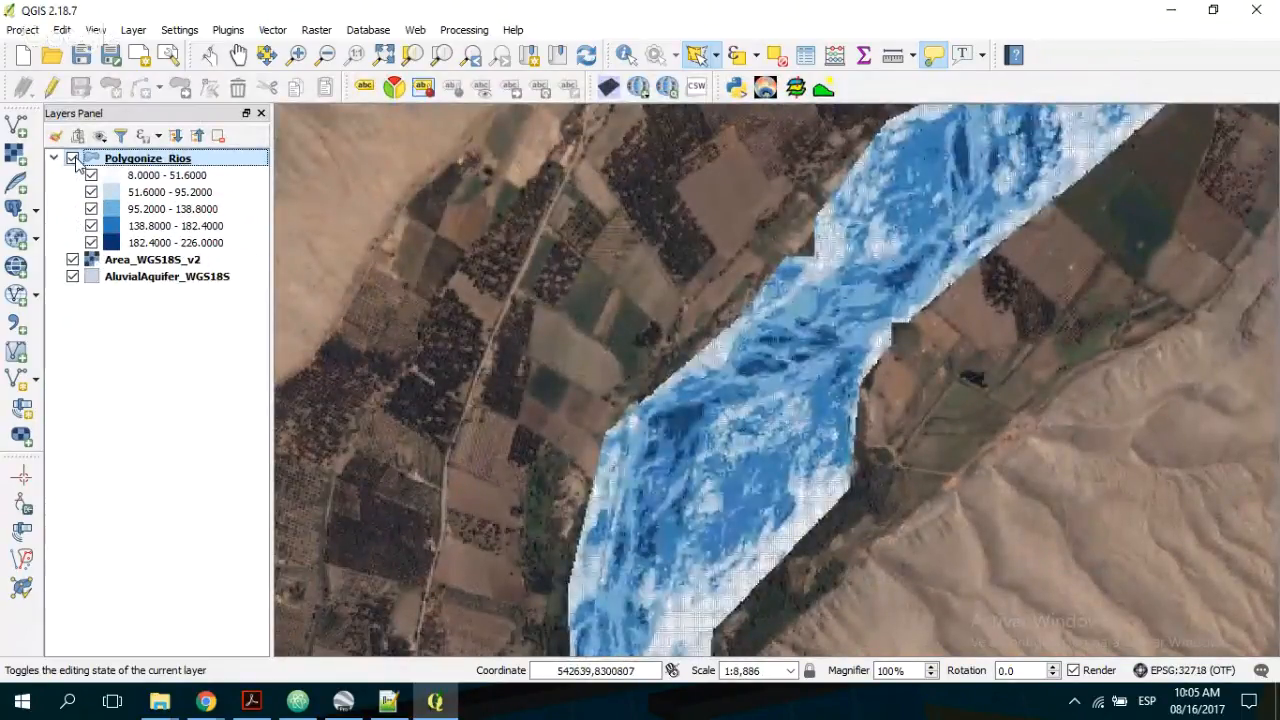
{"action": "left_click", "coordinate": [74, 159]}
{"action": "left_click", "coordinate": [73, 159]}
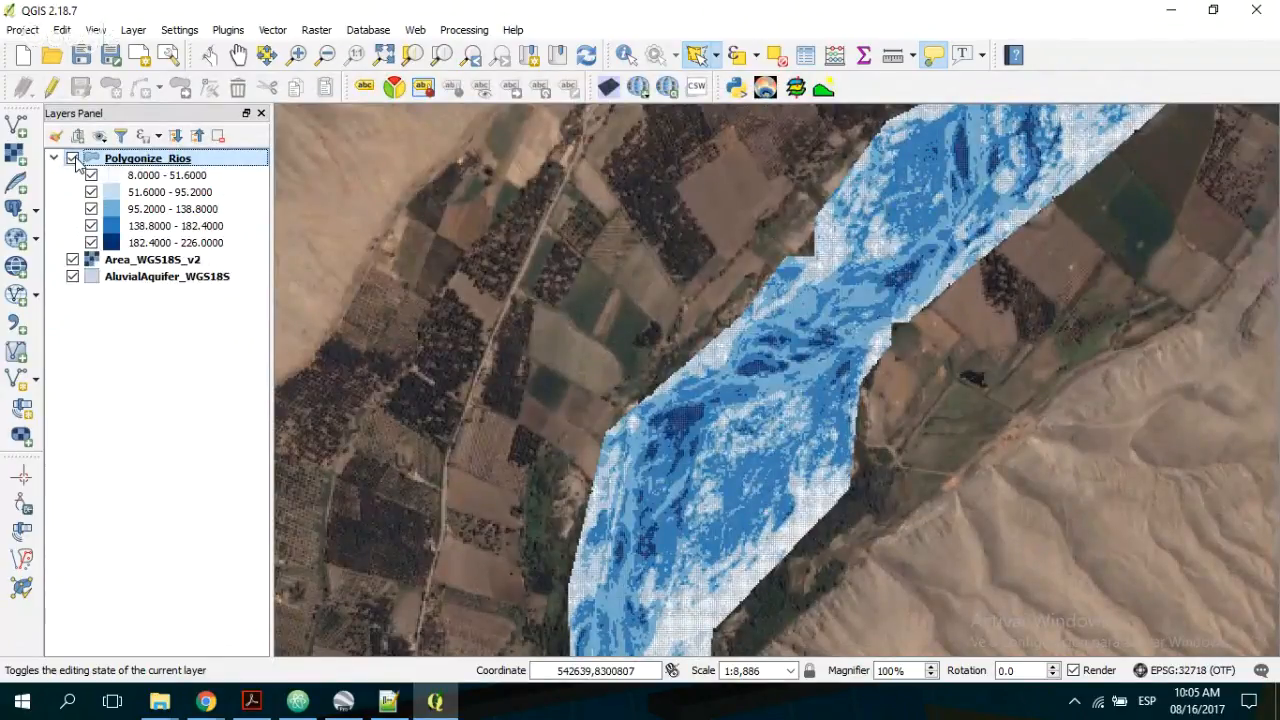
{"action": "left_click", "coordinate": [73, 159]}
{"action": "left_click", "coordinate": [73, 159]}
{"action": "left_click", "coordinate": [73, 159]}
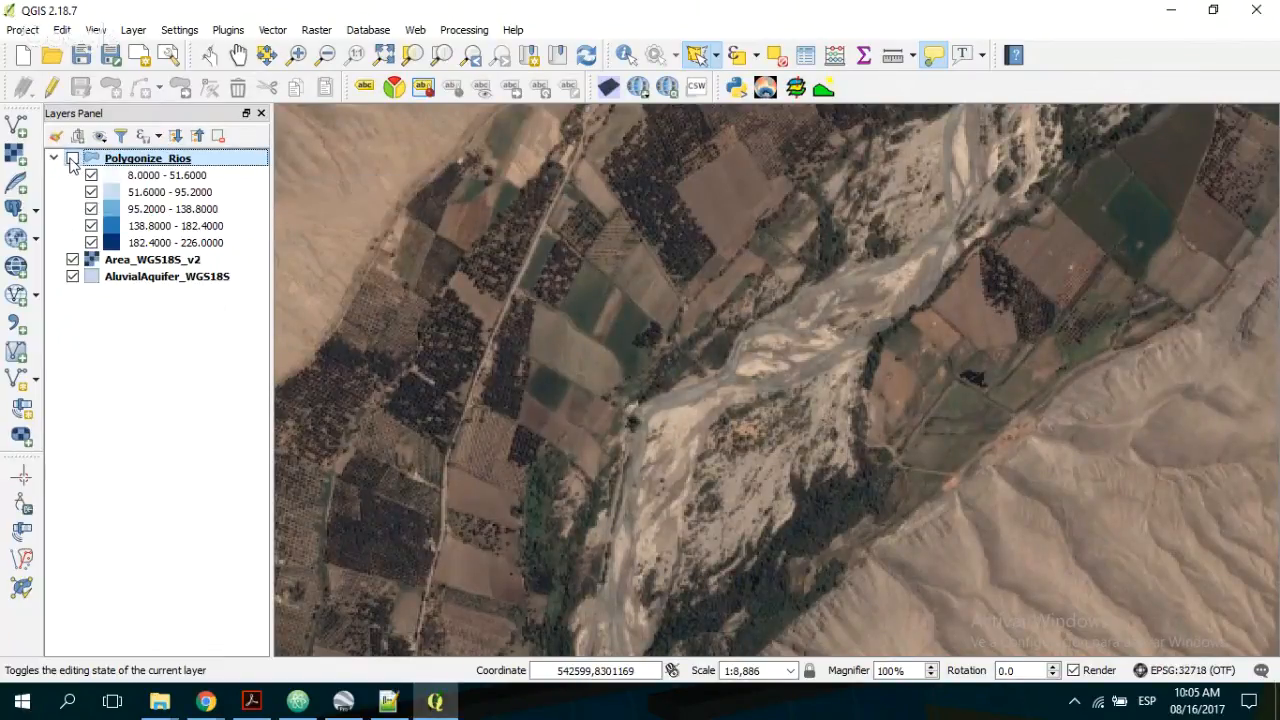
{"action": "left_click", "coordinate": [72, 159]}
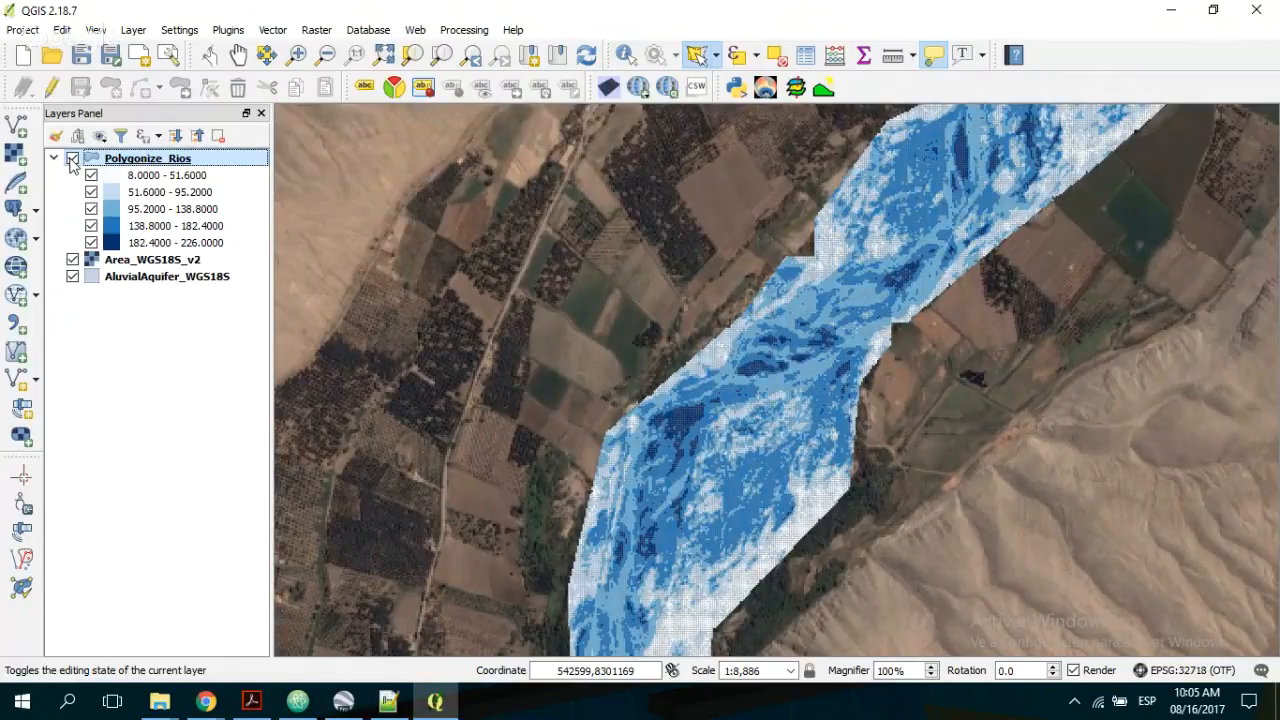
{"action": "left_click", "coordinate": [72, 159]}
{"action": "left_click", "coordinate": [72, 159]}
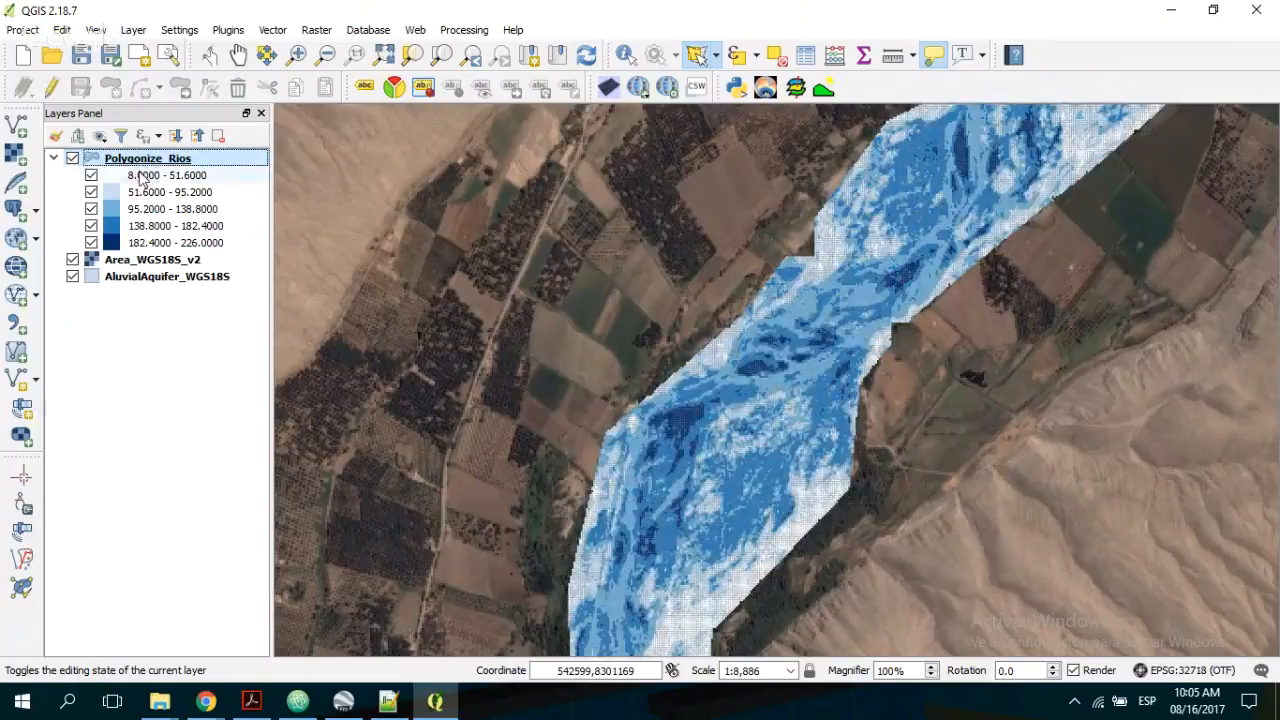
{"action": "left_click", "coordinate": [73, 162]}
{"action": "left_click", "coordinate": [73, 162]}
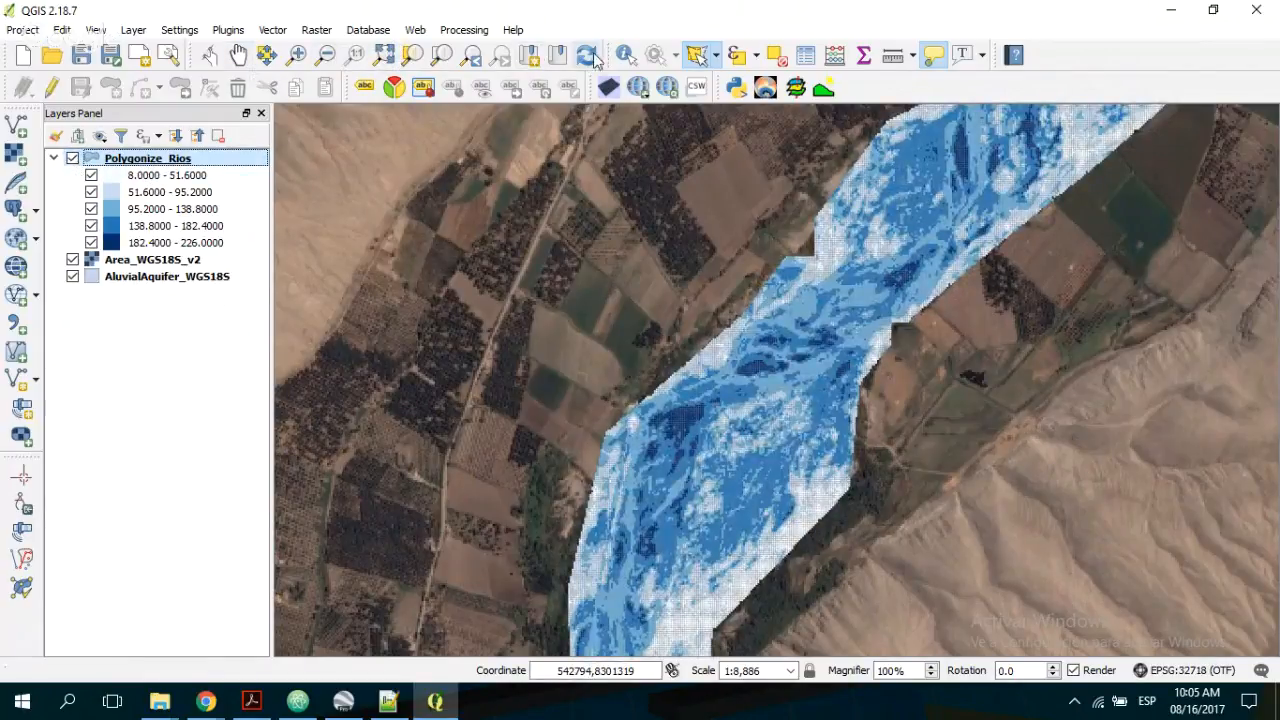
- Identify the polygons at the river's narrow section, review their DN values, close the results and hide the Polygonize_Rios layer
{"action": "left_click", "coordinate": [626, 54]}
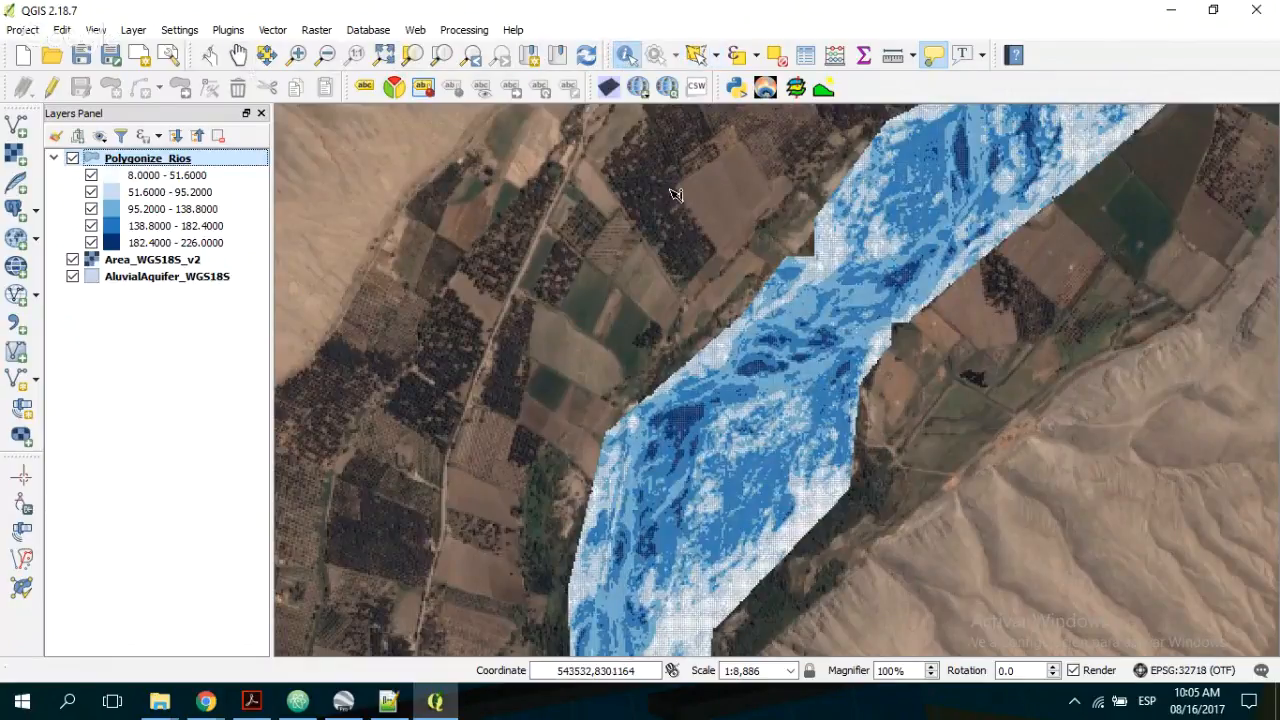
{"action": "left_click", "coordinate": [788, 320]}
{"action": "left_click", "coordinate": [790, 325]}
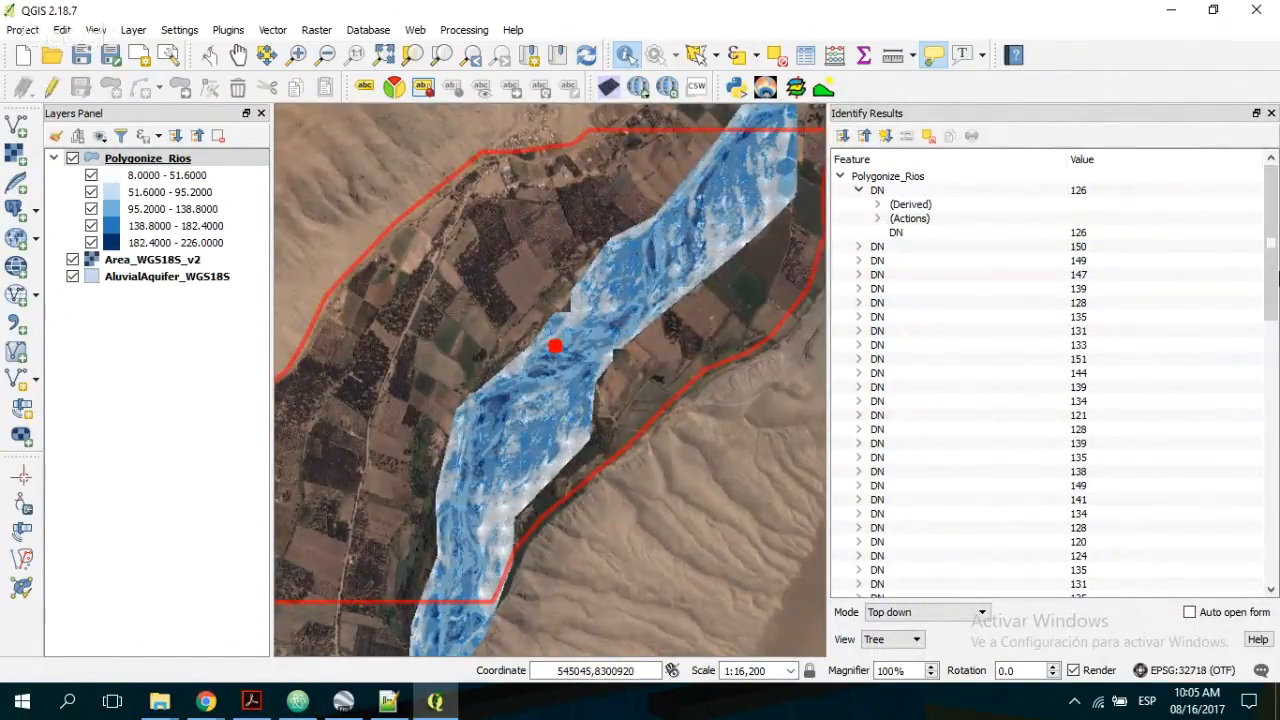
{"action": "left_click_drag", "start_coordinate": [1276, 332], "coordinate": [1278, 560]}
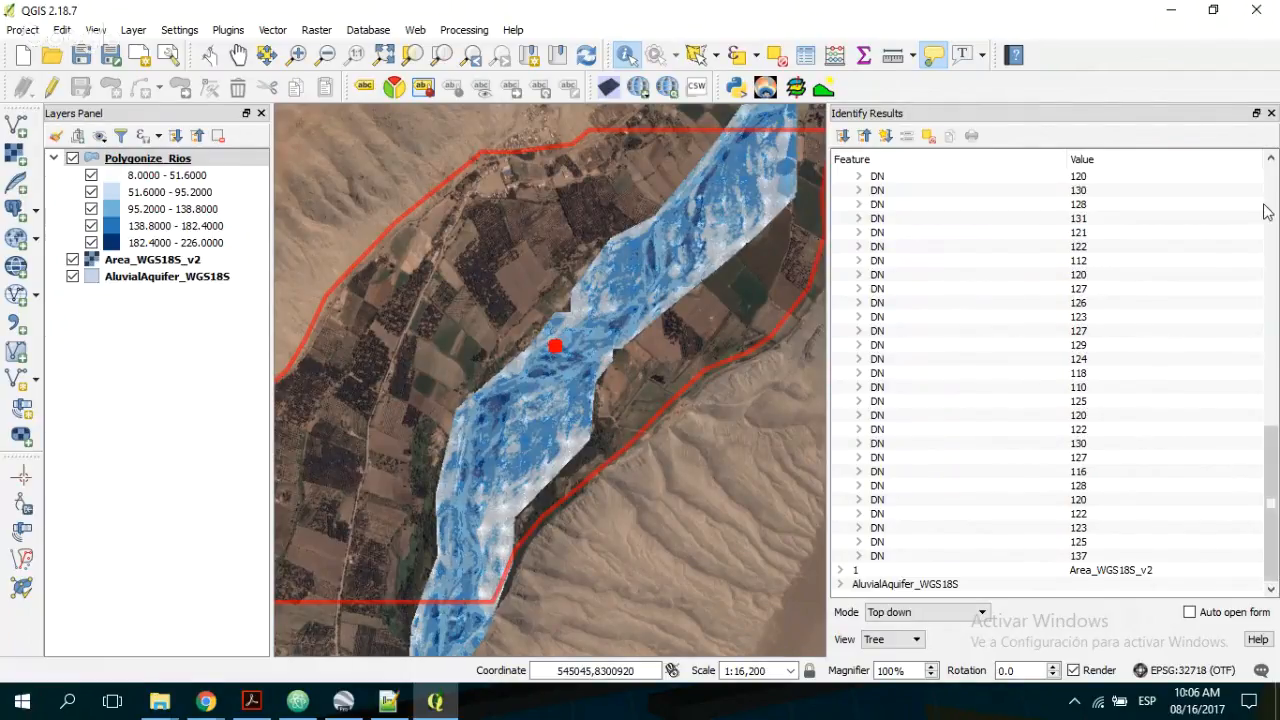
{"action": "left_click", "coordinate": [1271, 113]}
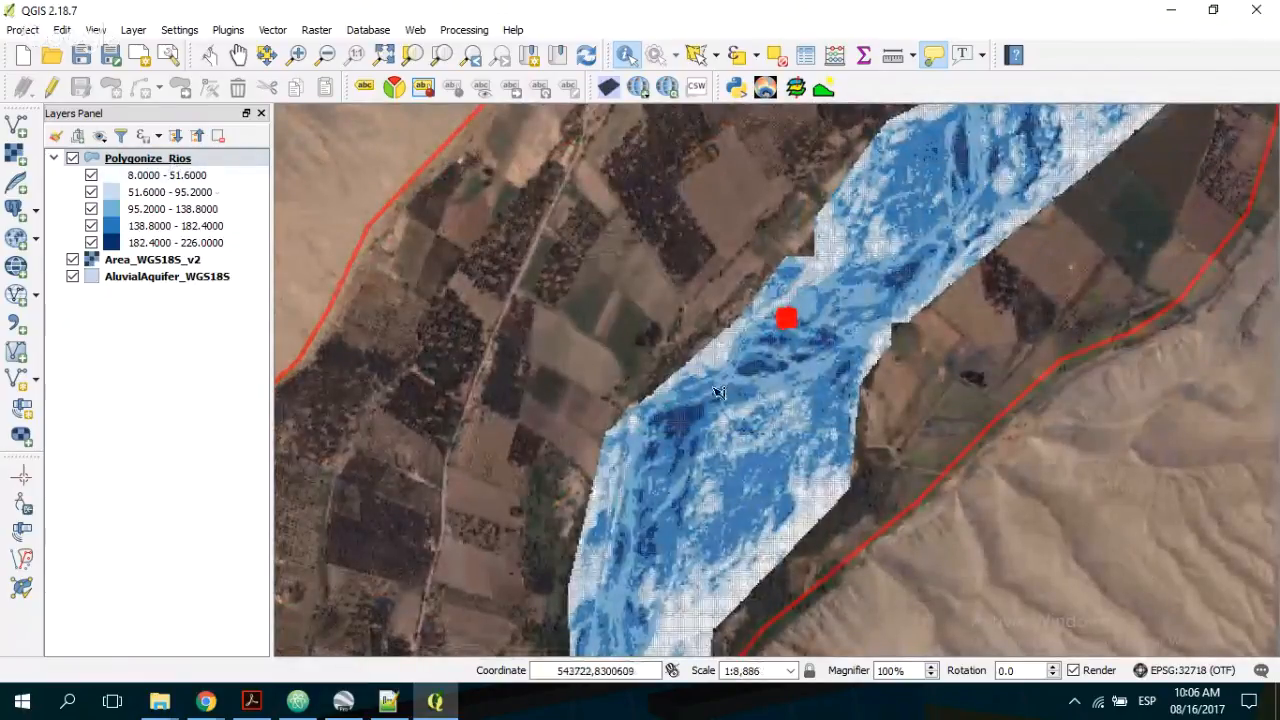
{"action": "left_click", "coordinate": [72, 159]}
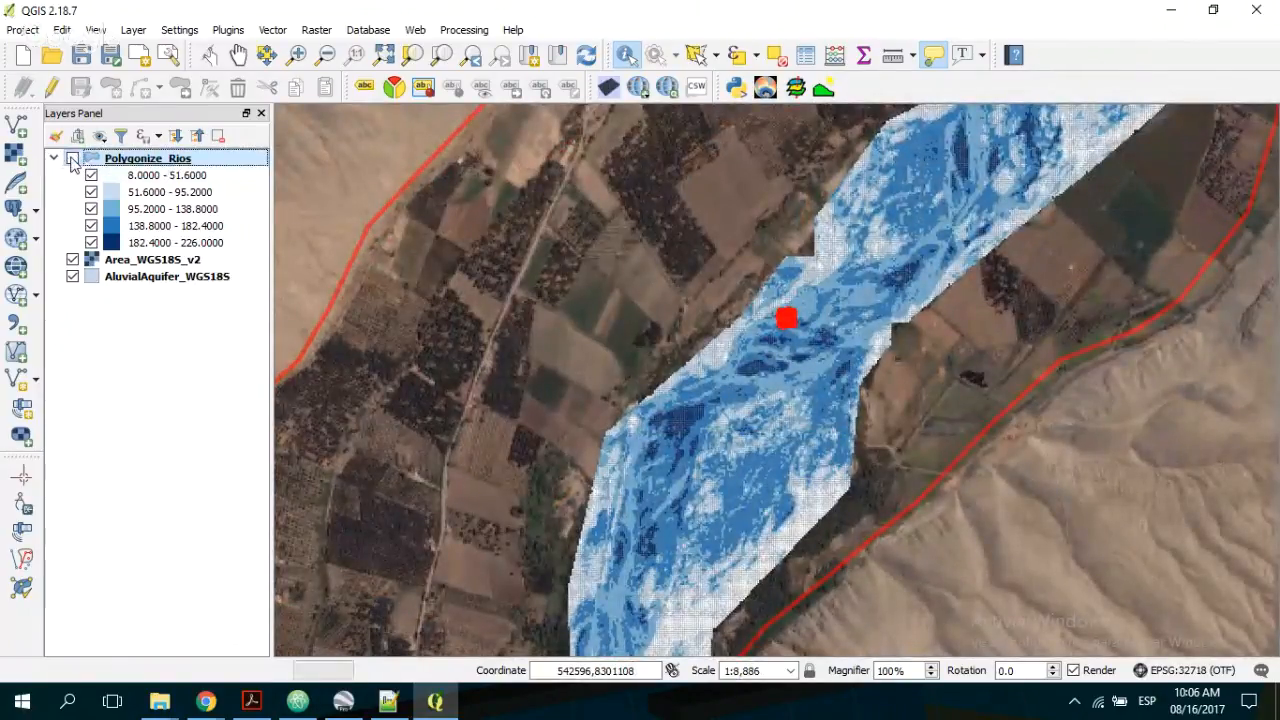
- Show the Polygonize_Rios layer and build the filter expression "DN" >= 120 AND "DN" <= 150 for it
{"action": "left_click", "coordinate": [72, 159]}
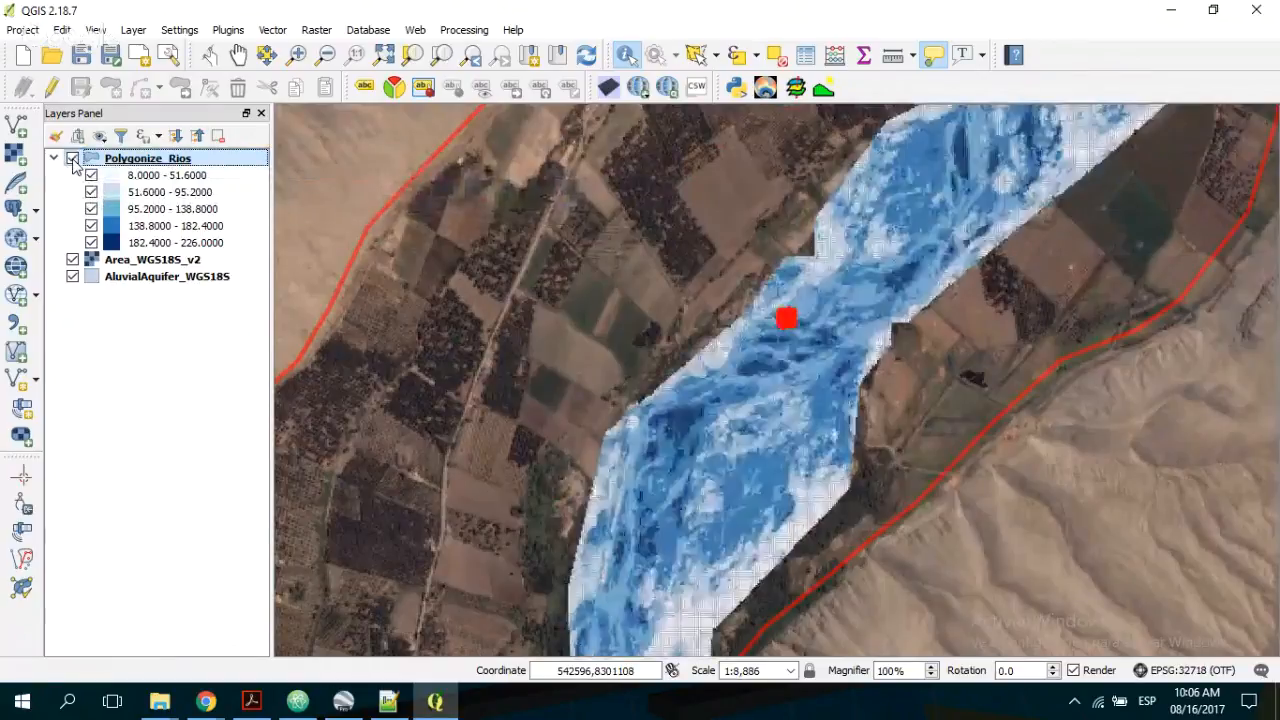
{"action": "right_click", "coordinate": [163, 160]}
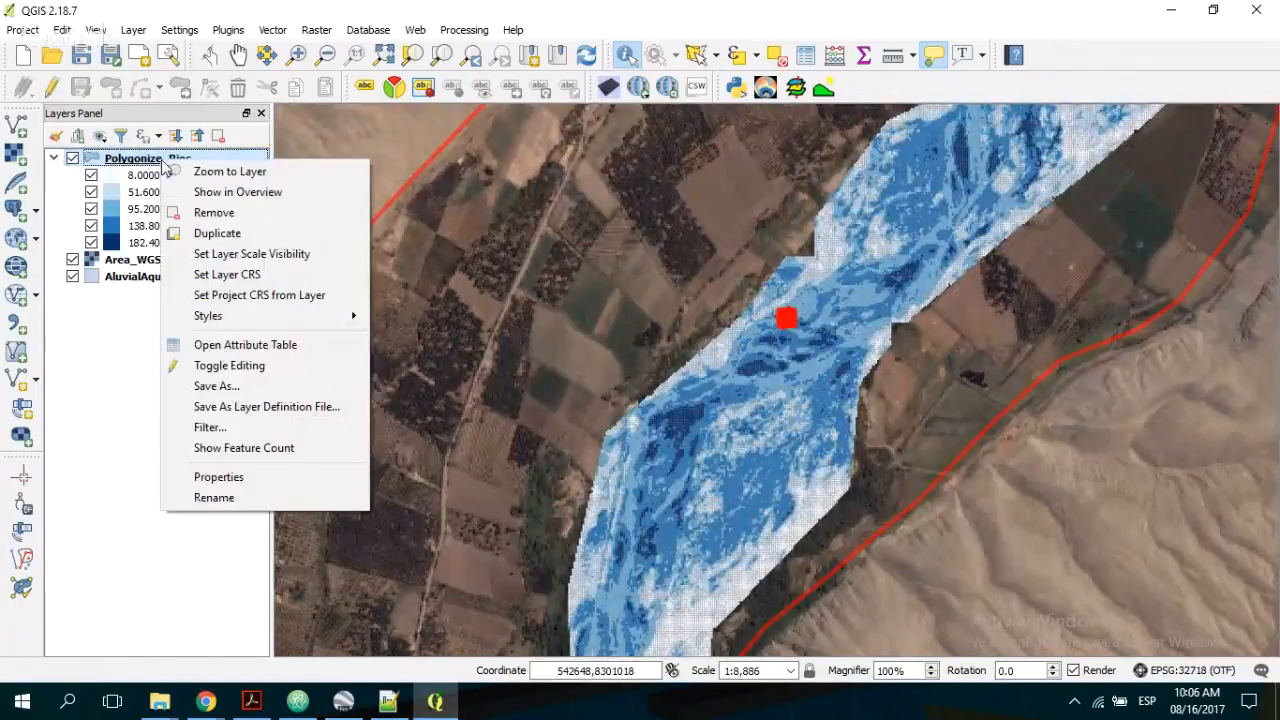
{"action": "left_click", "coordinate": [210, 427]}
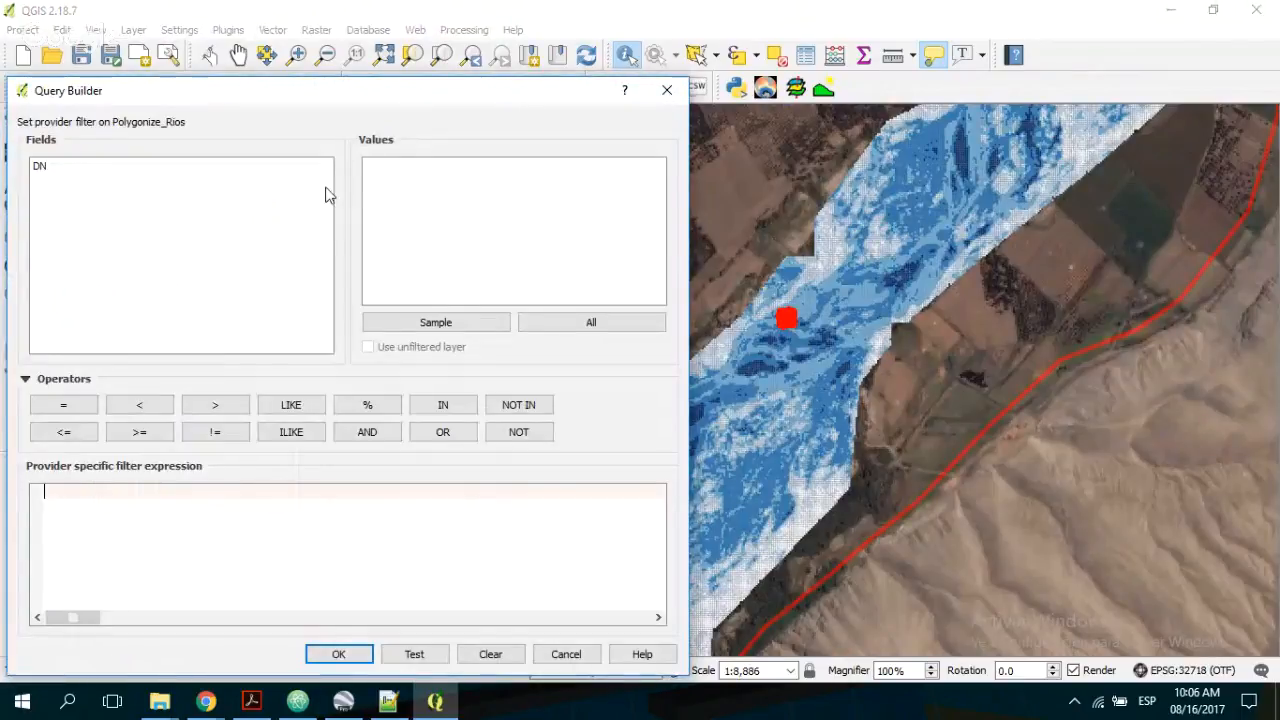
{"action": "double_click", "coordinate": [45, 166]}
{"action": "left_click", "coordinate": [136, 438]}
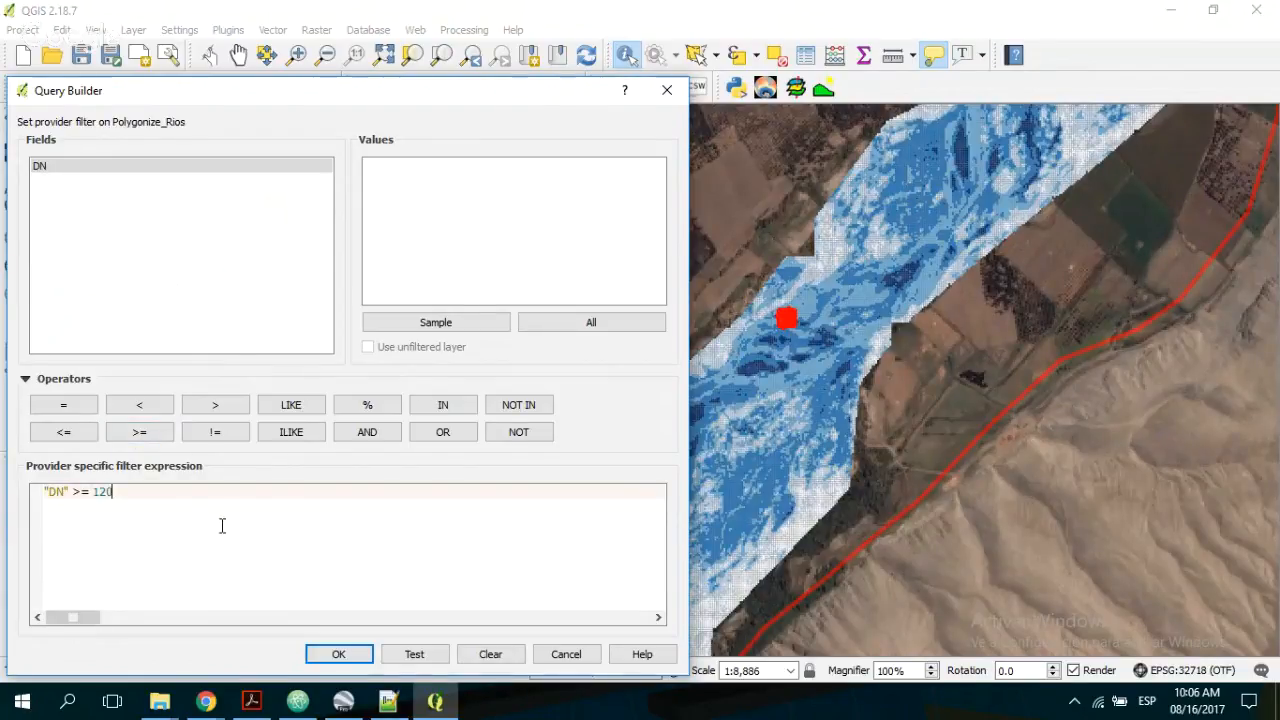
{"action": "left_click", "coordinate": [367, 431]}
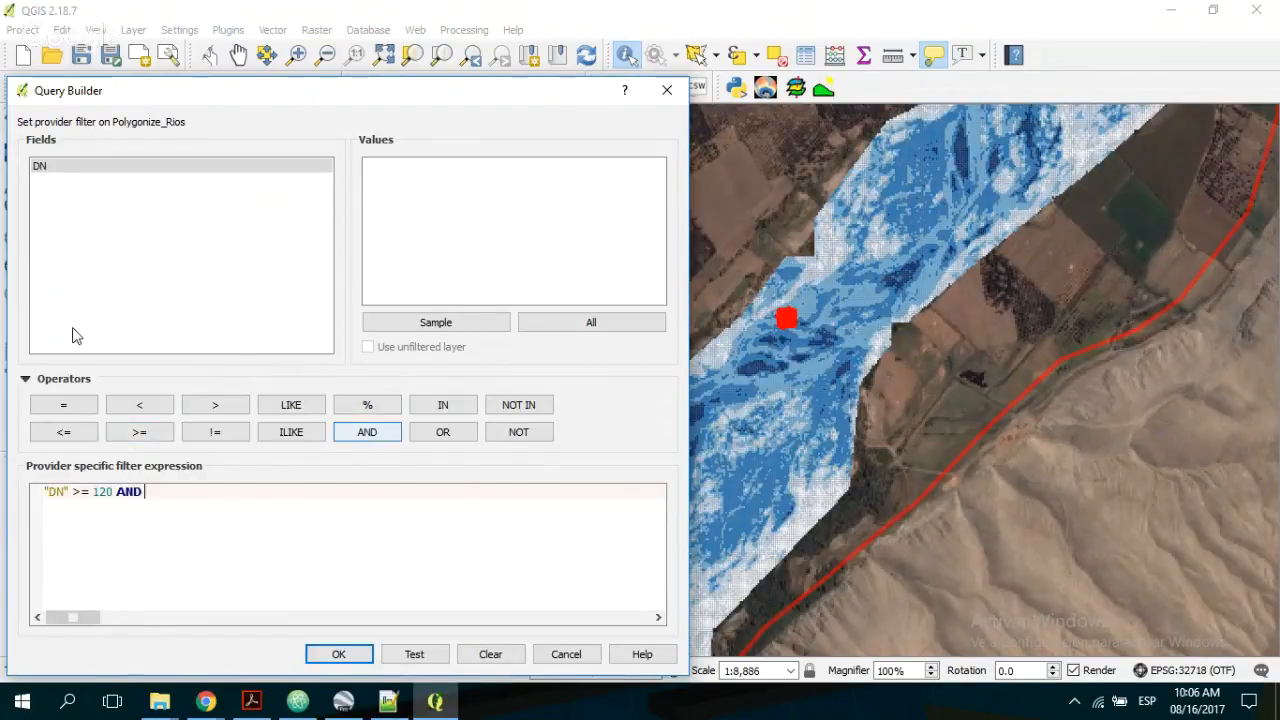
{"action": "double_click", "coordinate": [42, 167]}
{"action": "left_click", "coordinate": [92, 433]}
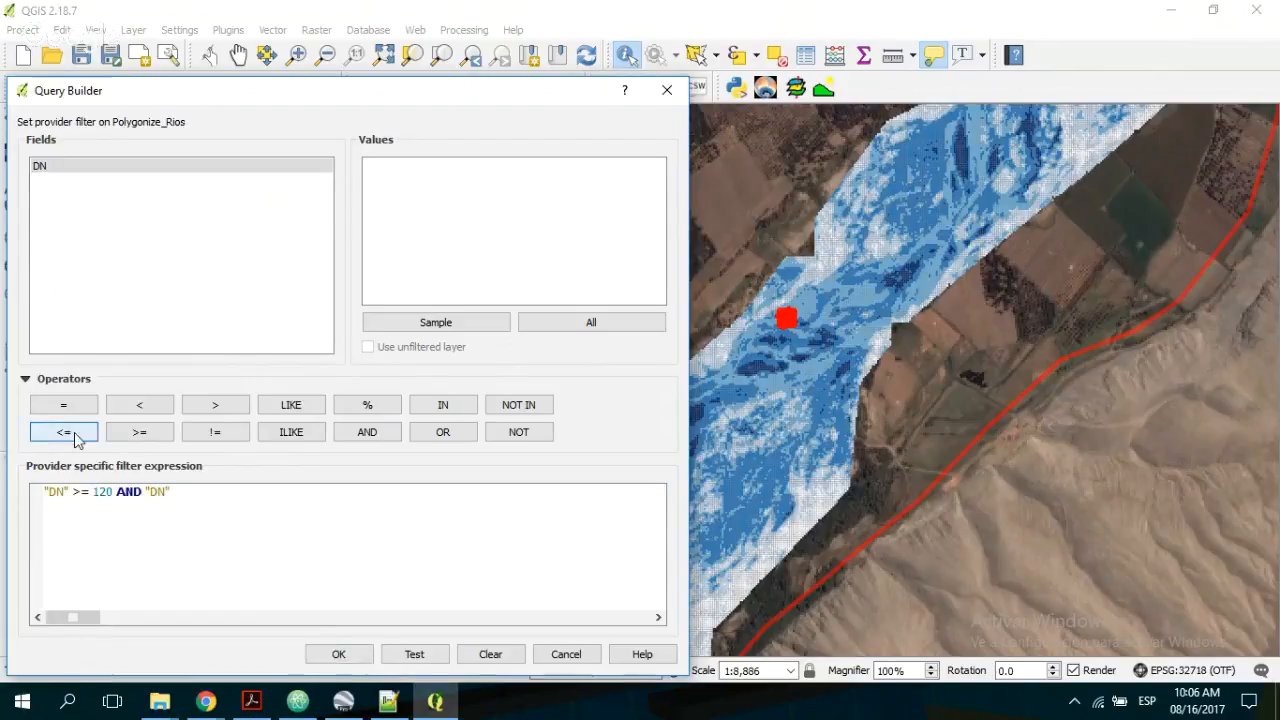
{"action": "type", "text": "15"}
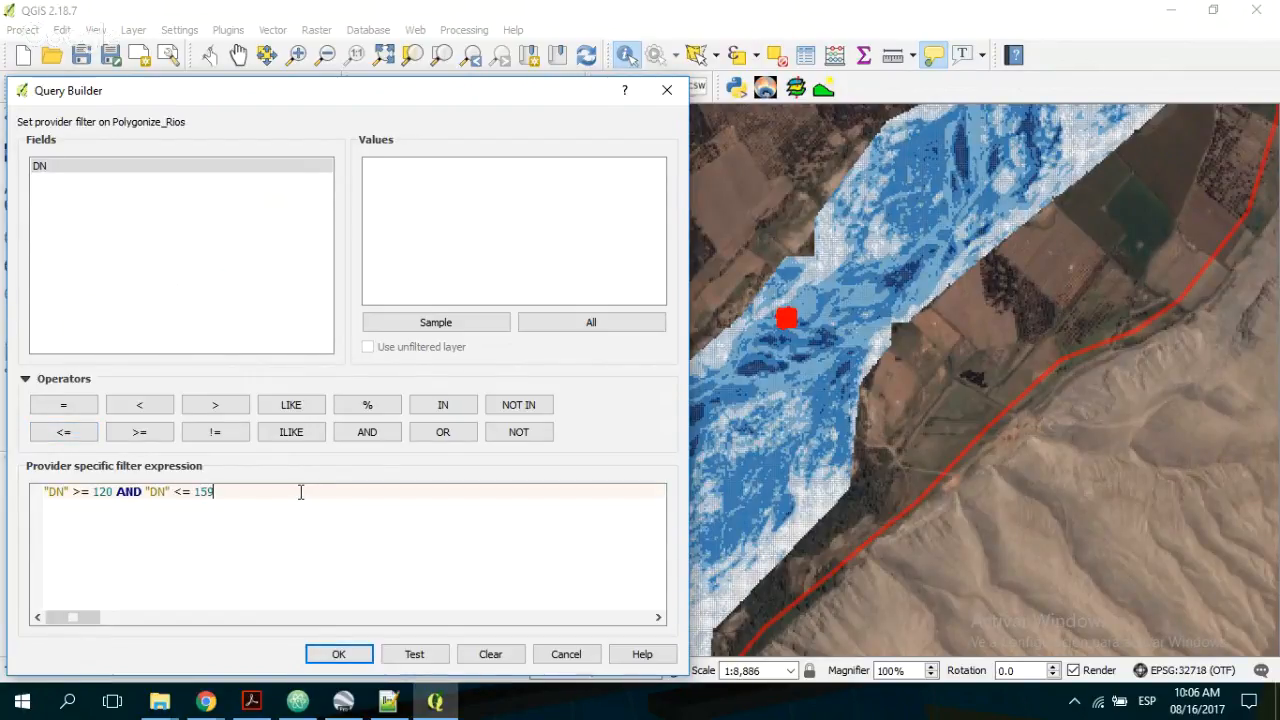
{"action": "type", "text": "0"}
- Test the Polygonize_Rios filter expression, check the filtered polygons on the map and apply the filter
{"action": "left_click", "coordinate": [407, 656]}
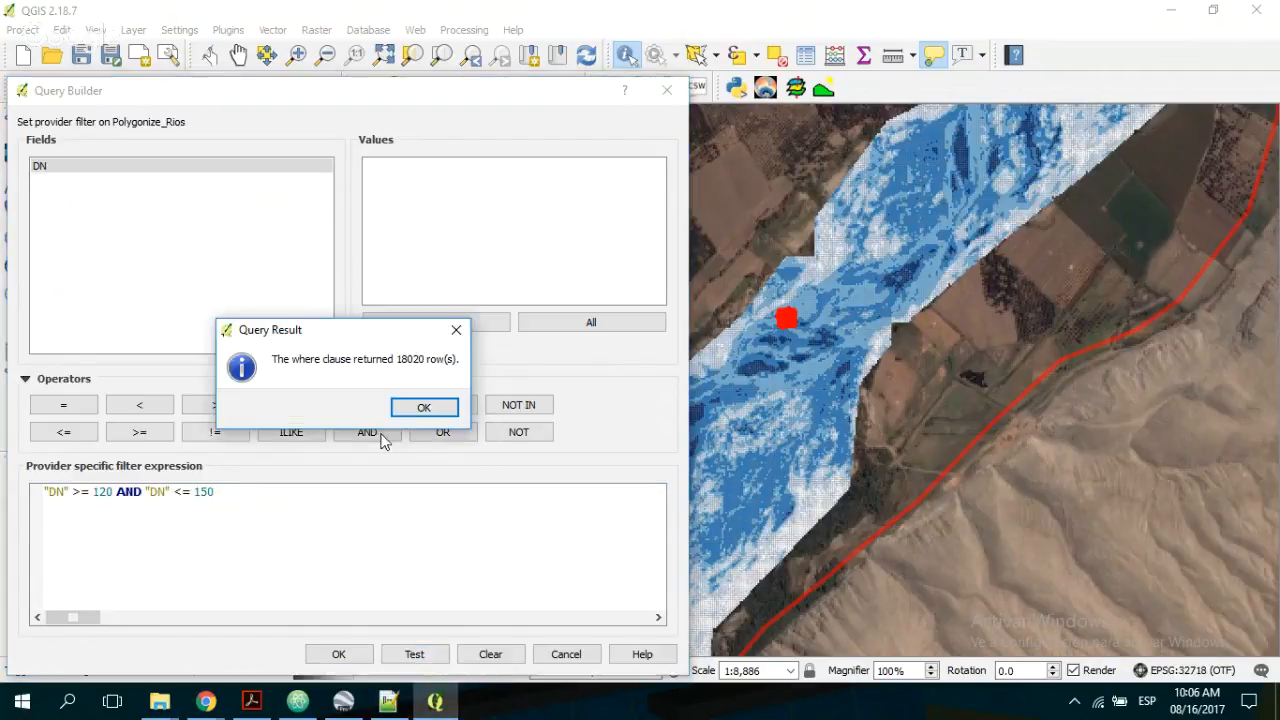
{"action": "left_click", "coordinate": [424, 407]}
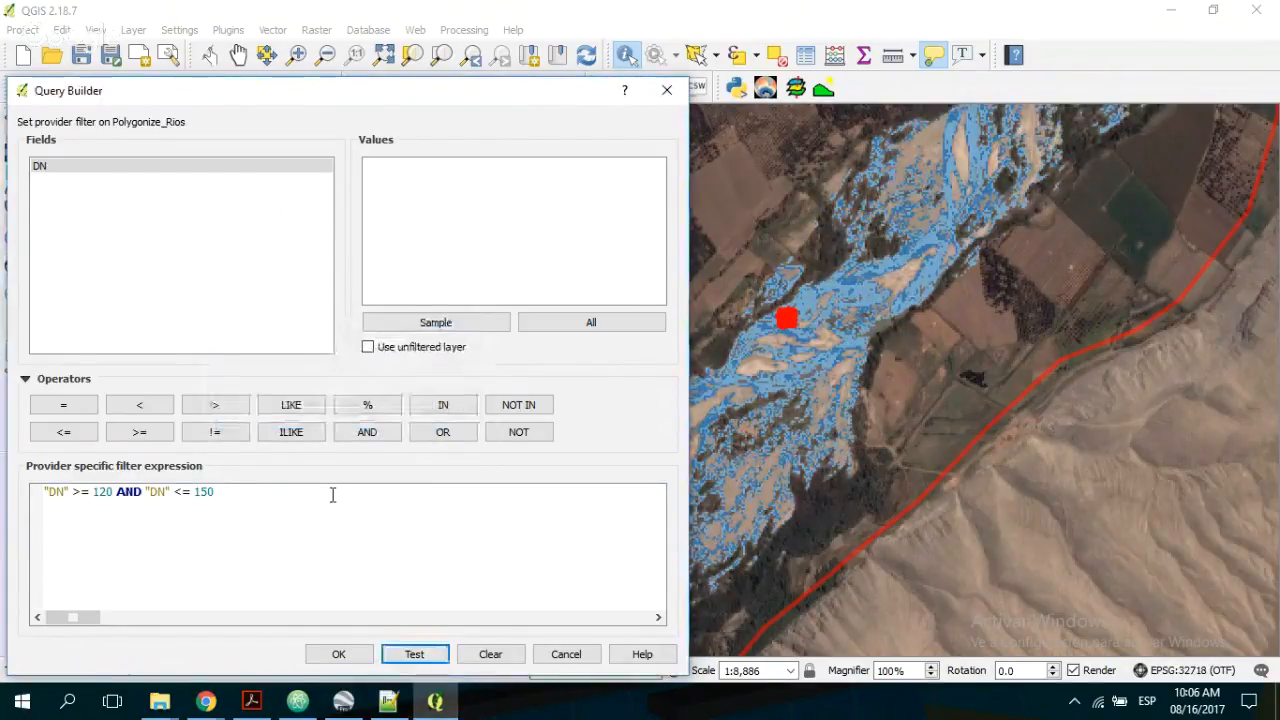
{"action": "left_click_drag", "start_coordinate": [543, 93], "coordinate": [423, 537]}
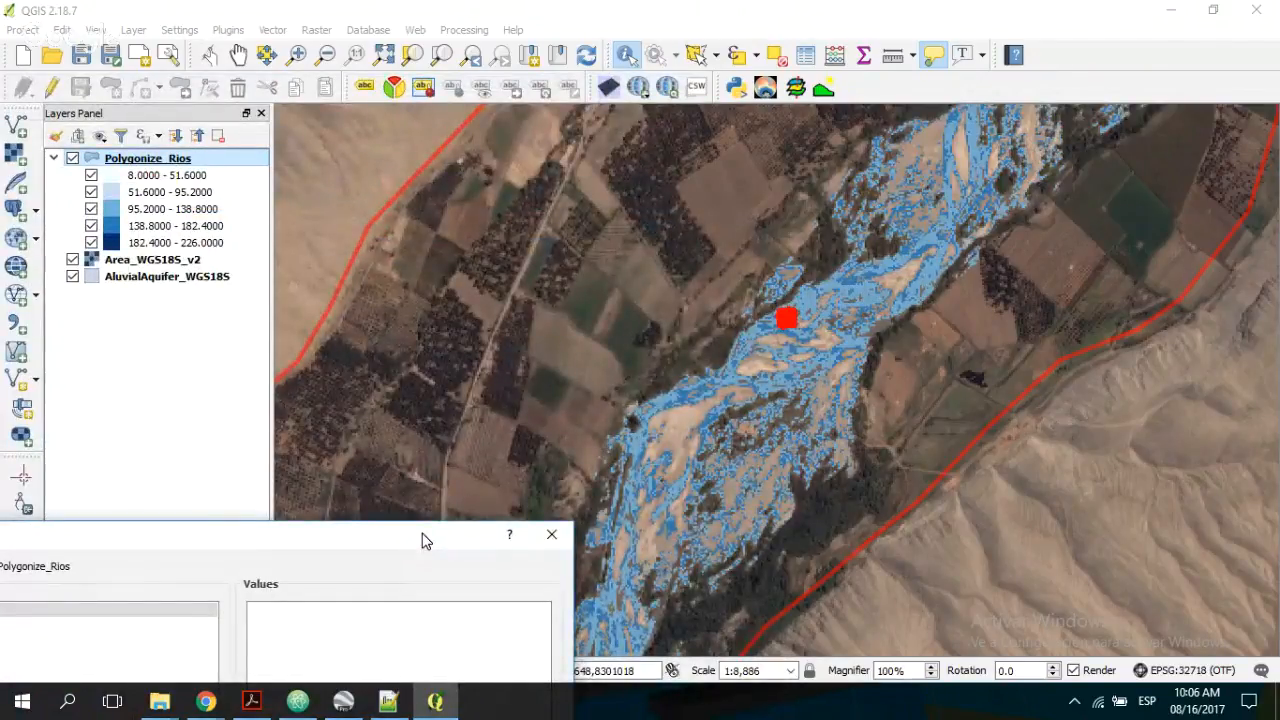
{"action": "left_click_drag", "start_coordinate": [428, 540], "coordinate": [710, 45]}
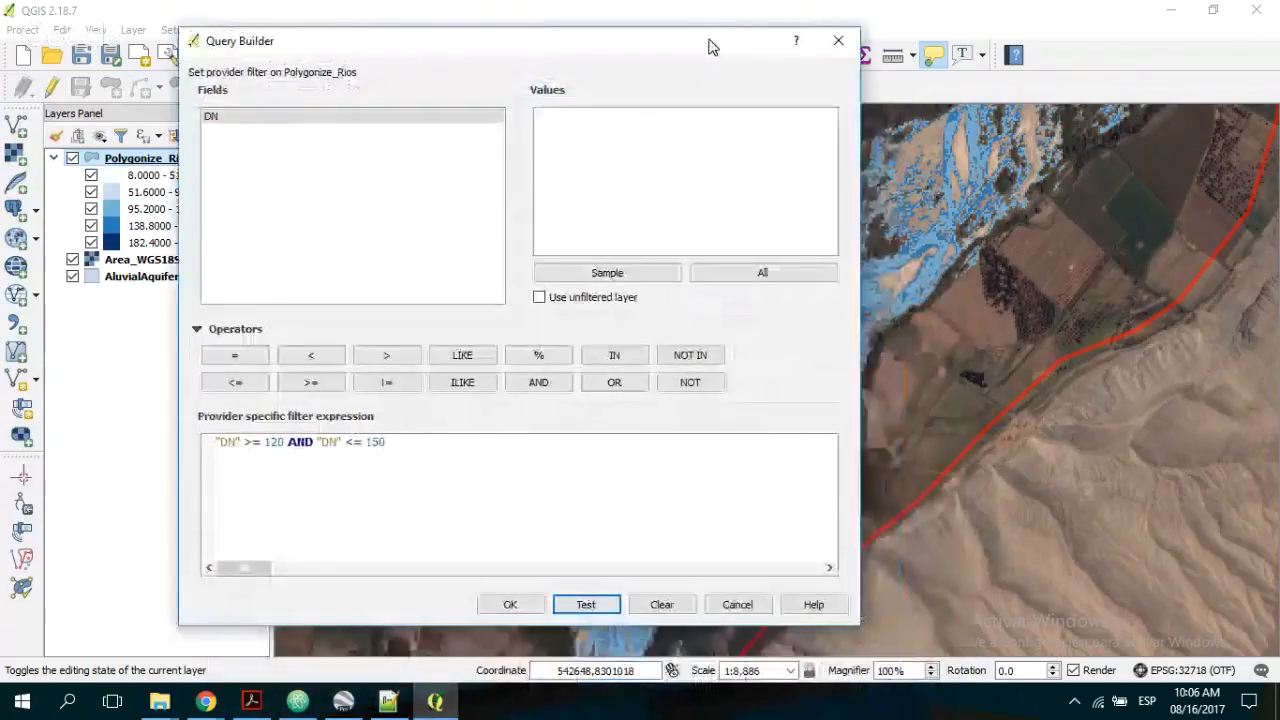
{"action": "left_click", "coordinate": [512, 605]}
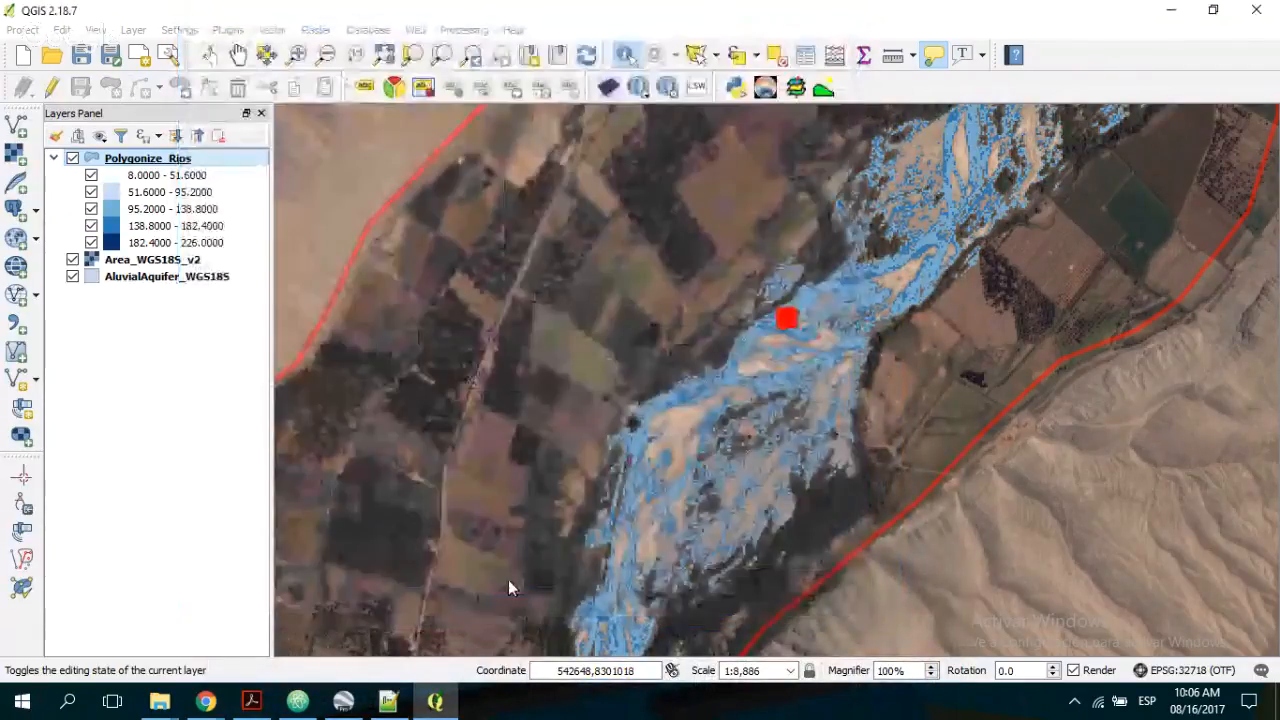
- Reclassify the filtered Polygonize_Rios layer by DN into five equal-interval classes and apply the style
{"action": "right_click", "coordinate": [165, 165]}
{"action": "left_click", "coordinate": [199, 469]}
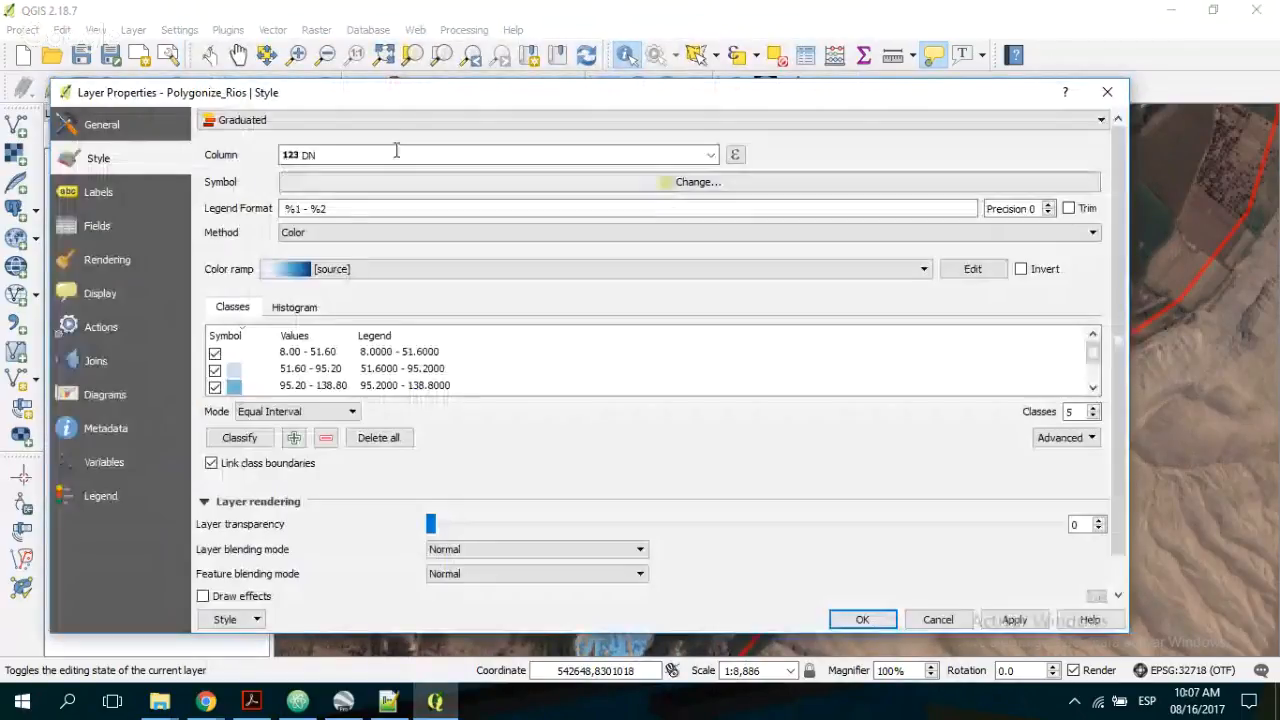
{"action": "left_click", "coordinate": [239, 437]}
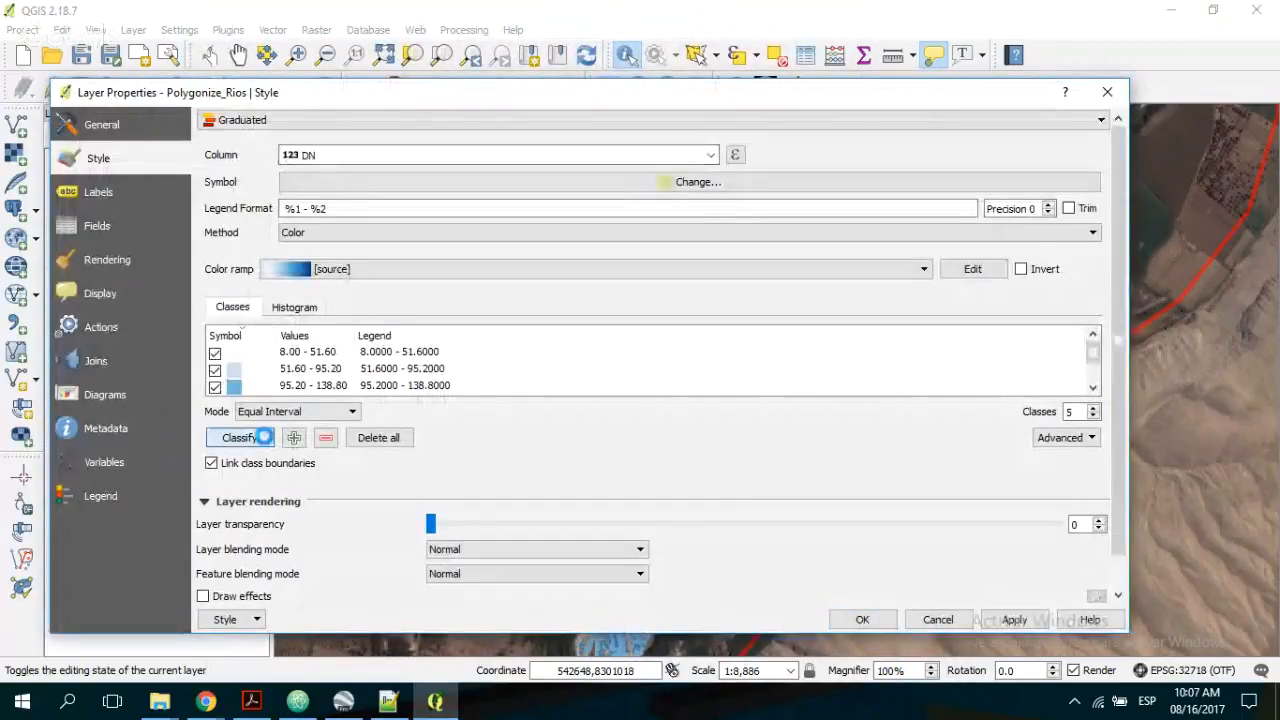
{"action": "left_click", "coordinate": [1012, 619]}
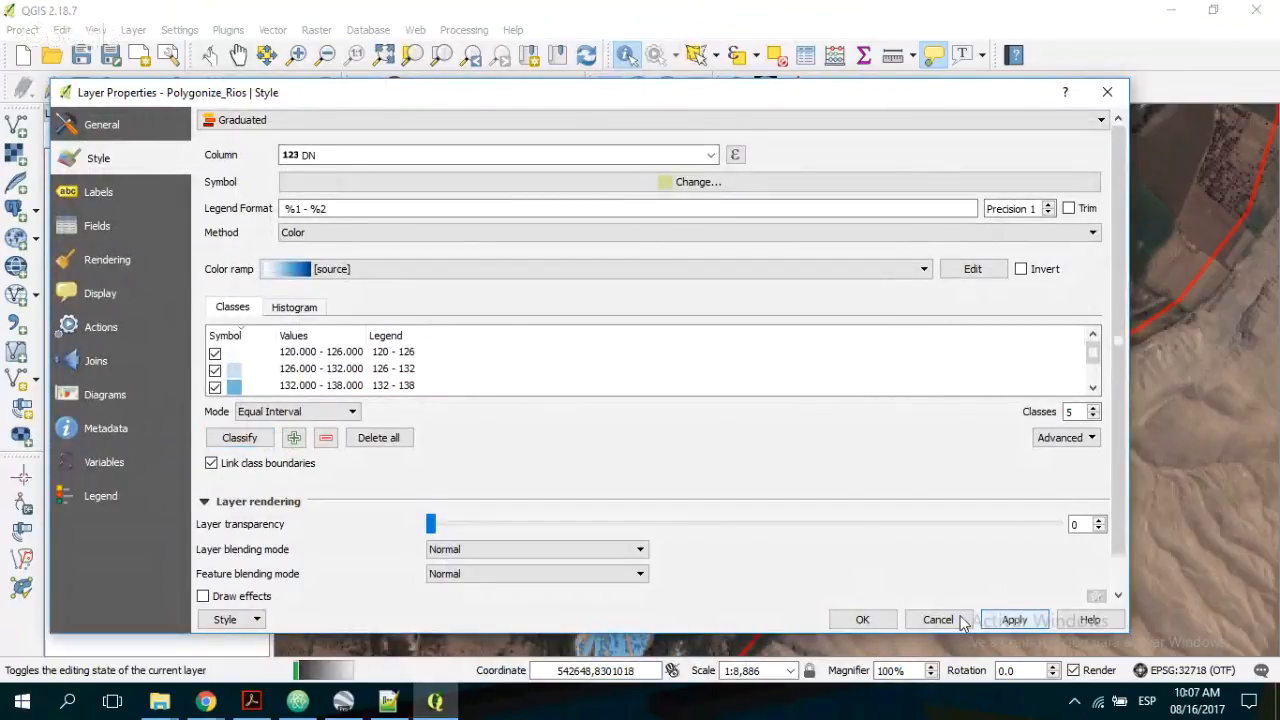
{"action": "left_click", "coordinate": [862, 619]}
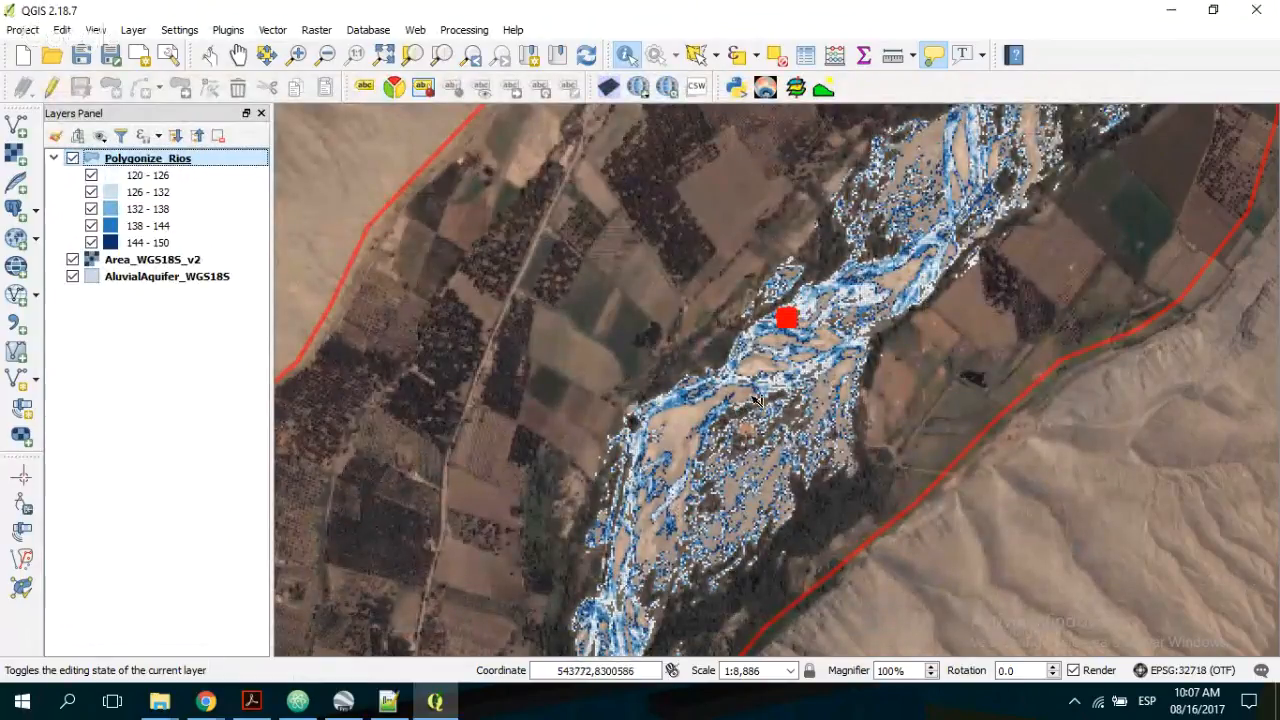
- Compare the filtered Polygonize_Rios polygons with the river channels in the satellite image by switching the layer off and on
{"action": "mouse_move", "coordinate": [758, 398]}
{"action": "scroll", "coordinate": [710, 410], "scroll_direction": "up", "scroll_amount": 2}
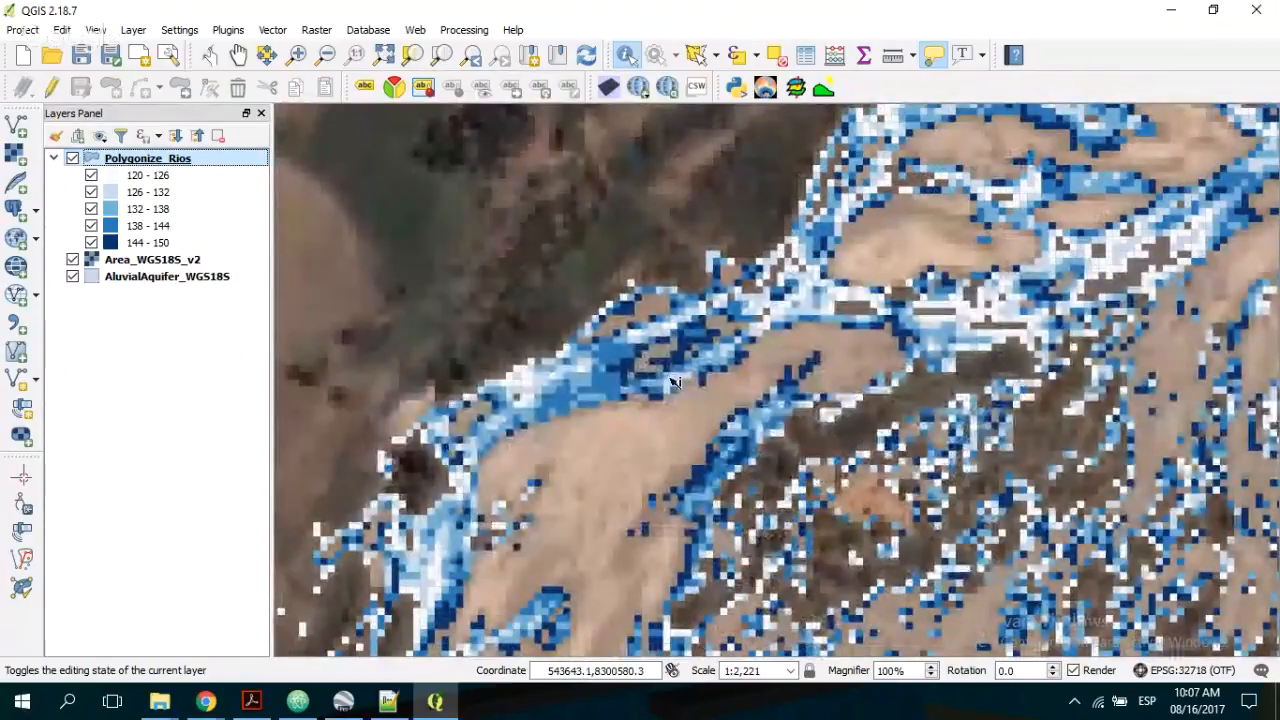
{"action": "mouse_move", "coordinate": [672, 382]}
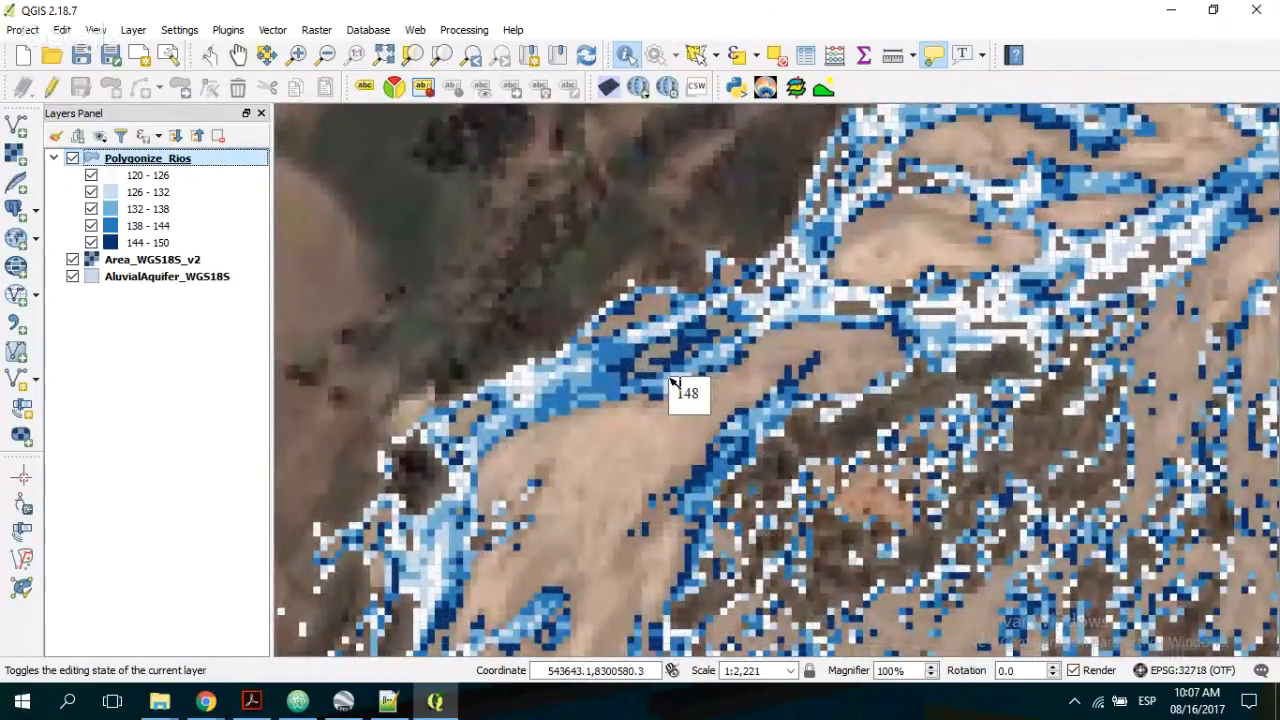
{"action": "left_click", "coordinate": [72, 159]}
{"action": "left_click", "coordinate": [72, 159]}
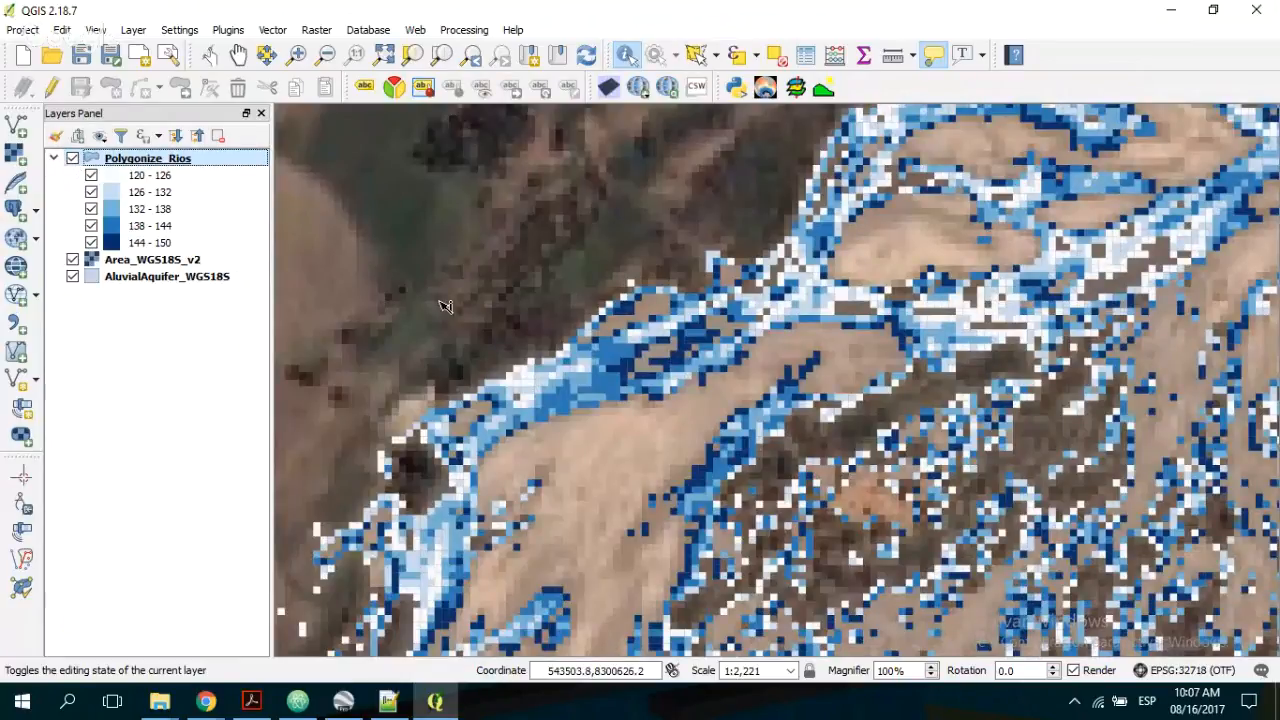
{"action": "left_click", "coordinate": [72, 159]}
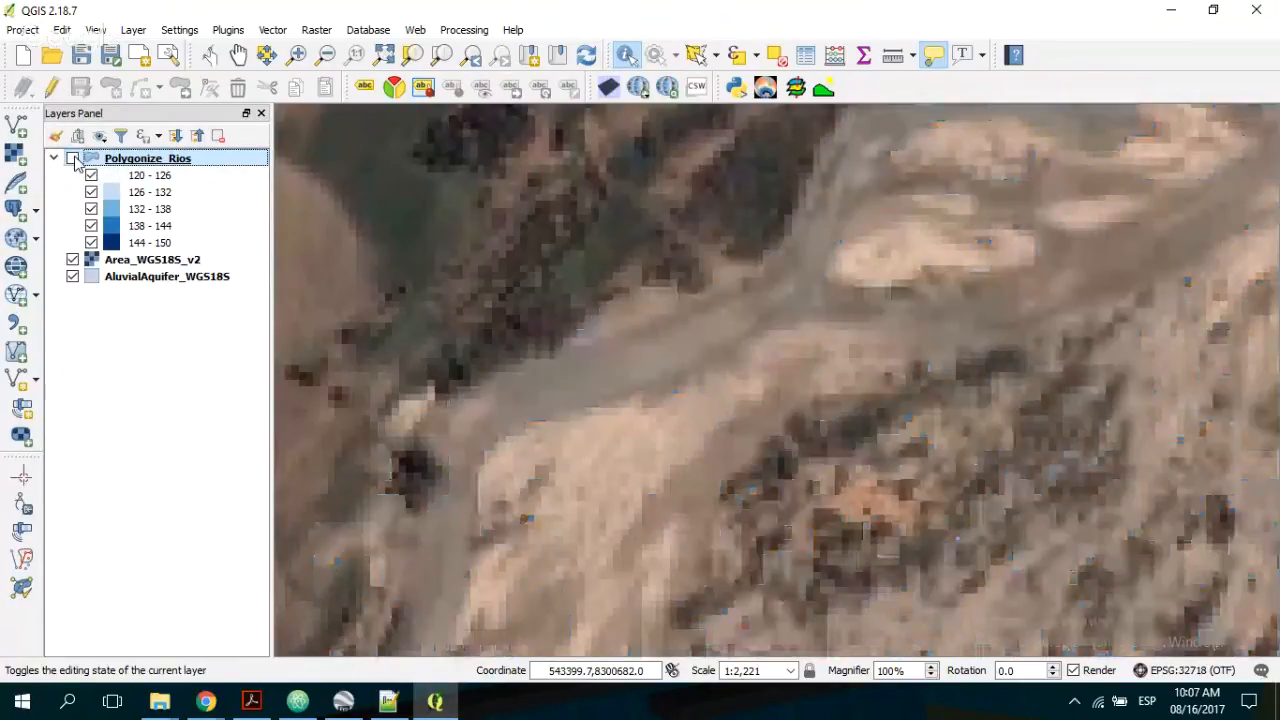
{"action": "left_click", "coordinate": [72, 159]}
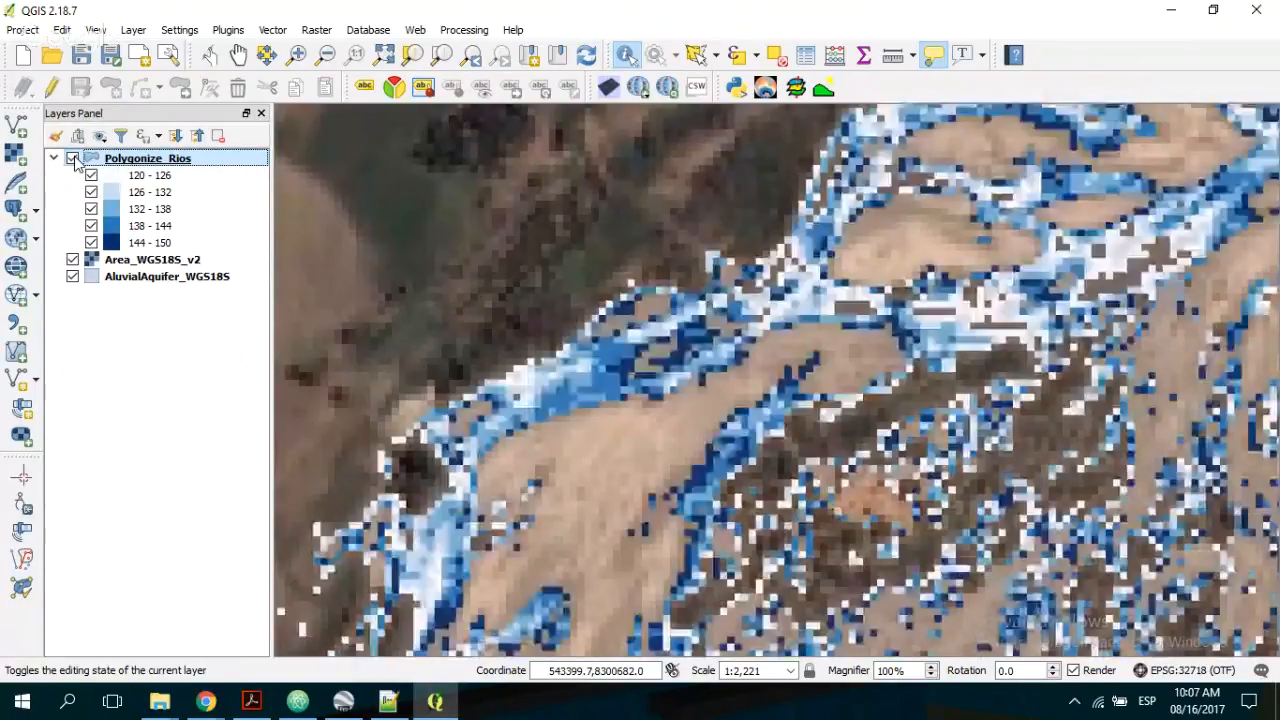
{"action": "left_click", "coordinate": [72, 159]}
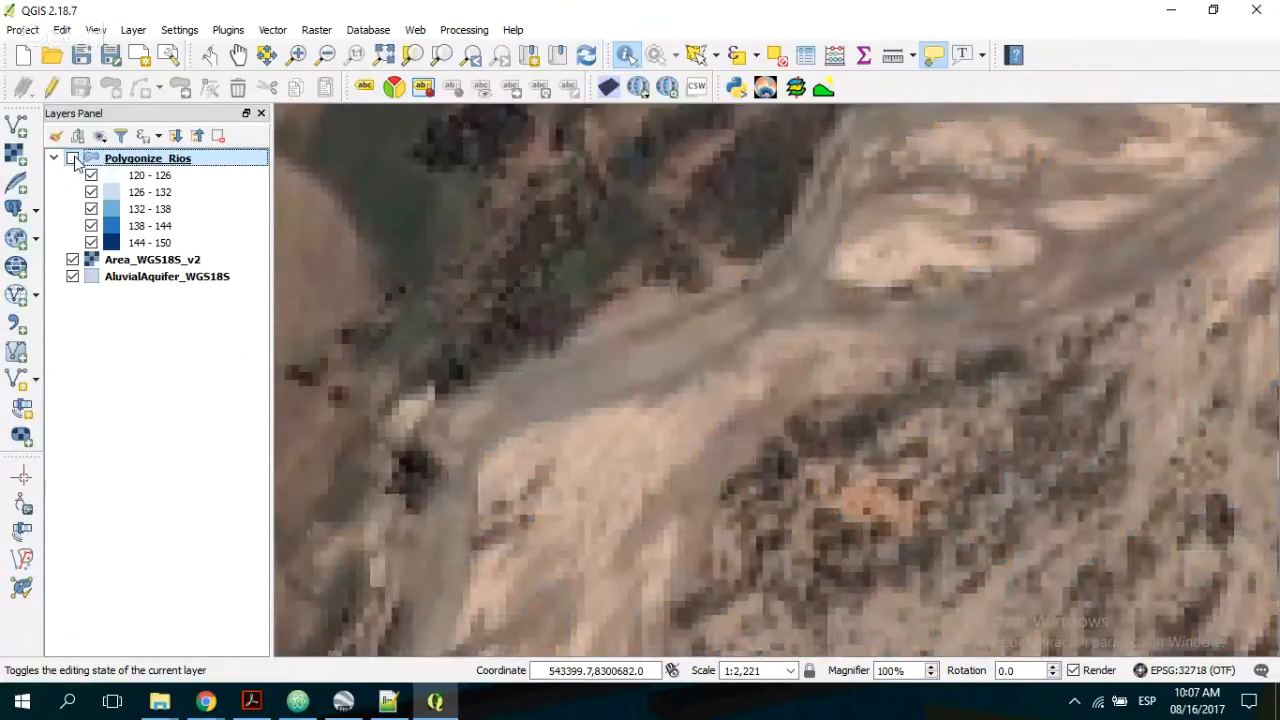
{"action": "left_click", "coordinate": [72, 159]}
{"action": "left_click", "coordinate": [72, 159]}
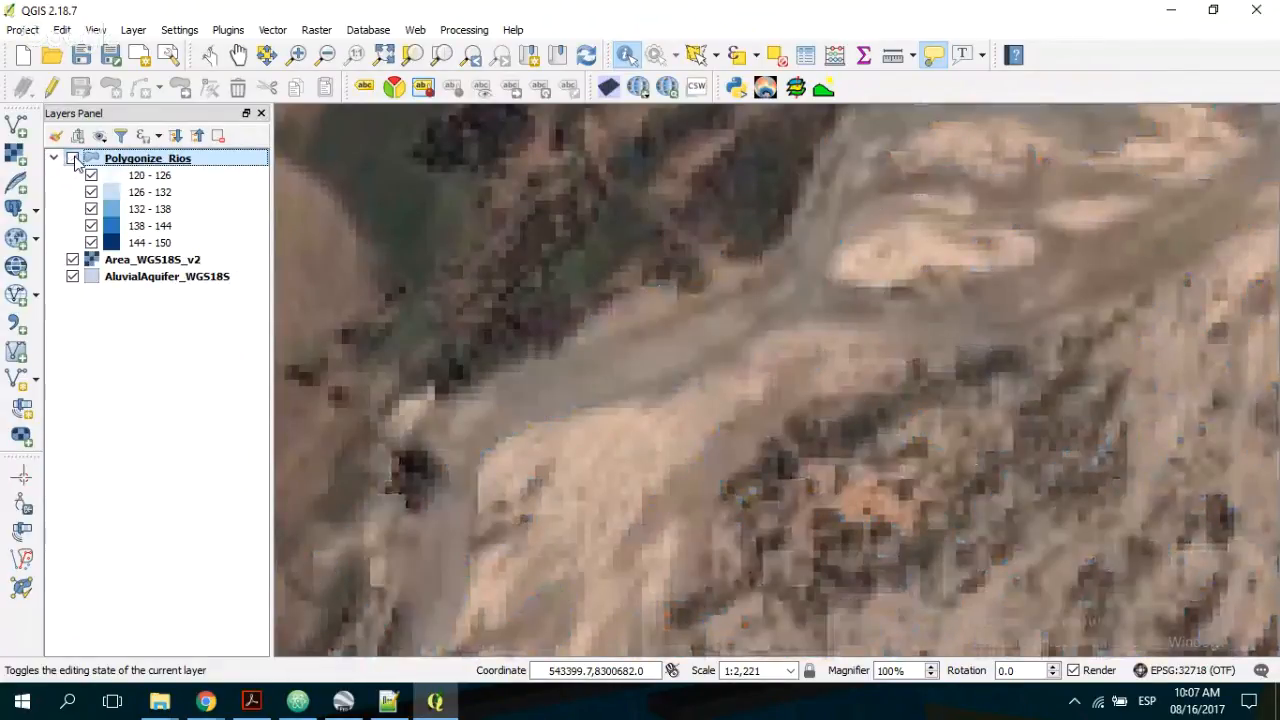
{"action": "left_click", "coordinate": [72, 159]}
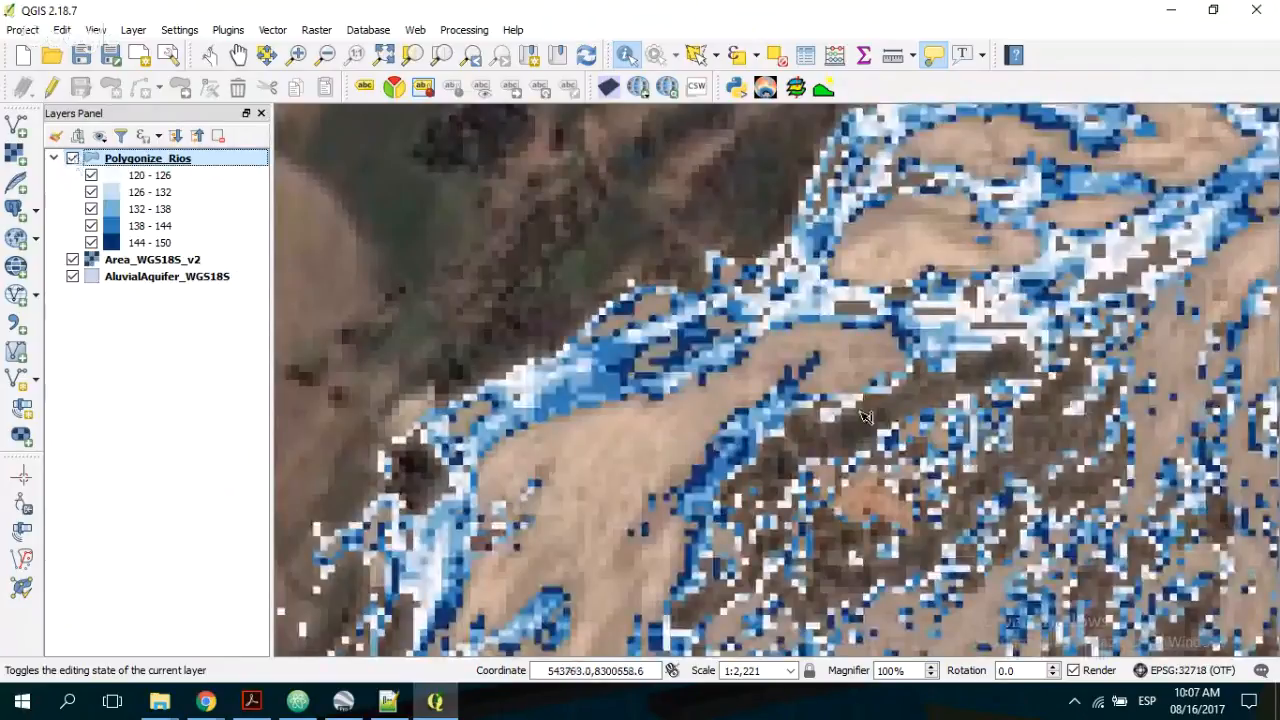
- Set the upper DN limit in the Polygonize_Rios filter to 130 and apply it
{"action": "scroll", "coordinate": [860, 410], "scroll_direction": "down", "scroll_amount": 2}
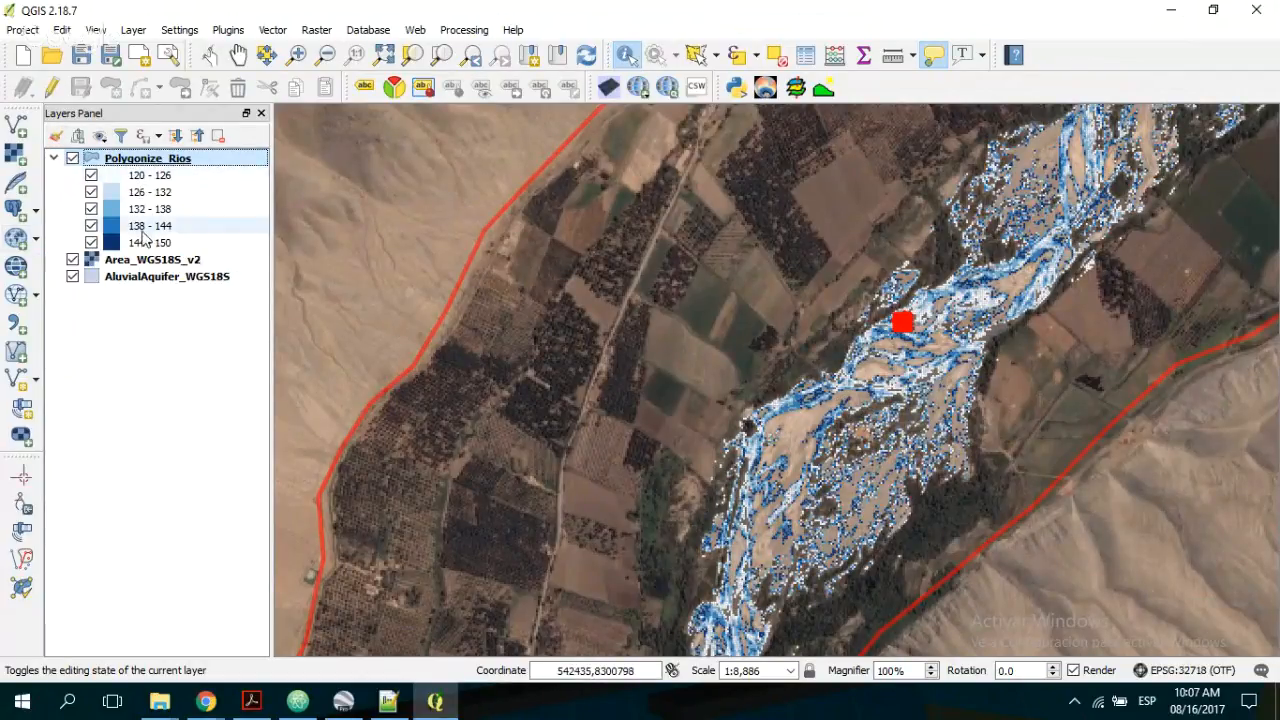
{"action": "right_click", "coordinate": [148, 160]}
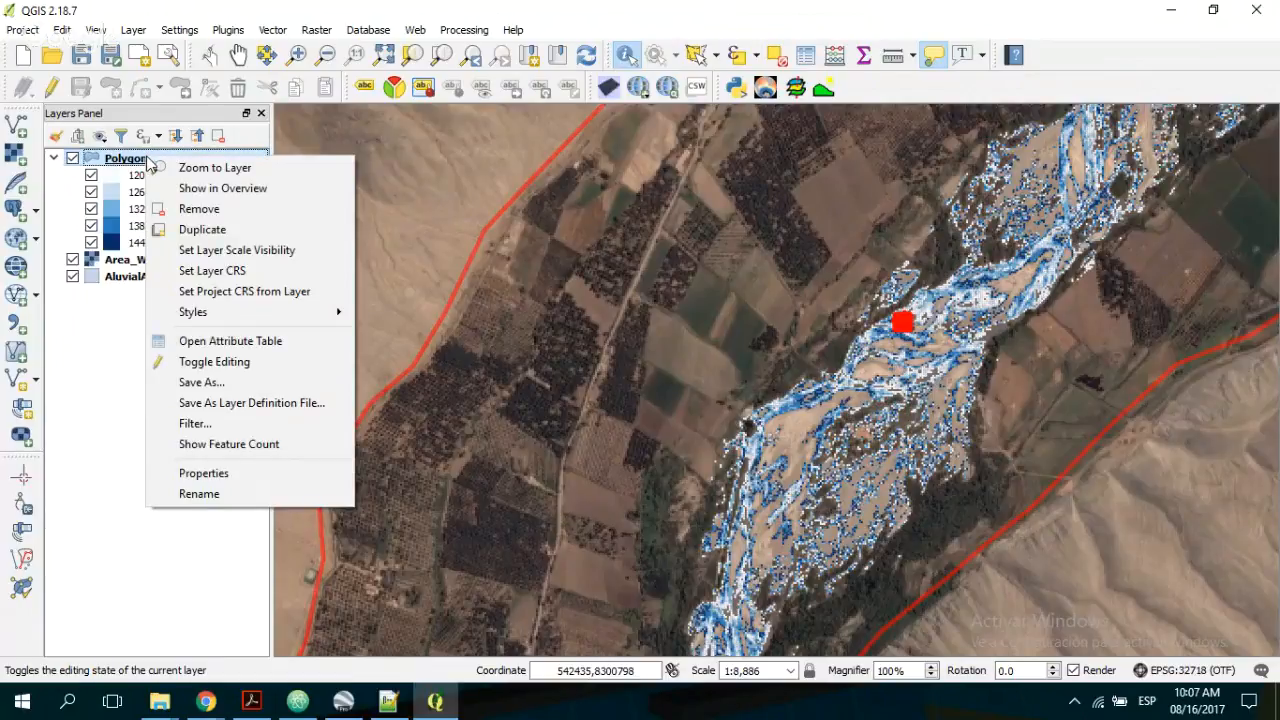
{"action": "left_click", "coordinate": [310, 423]}
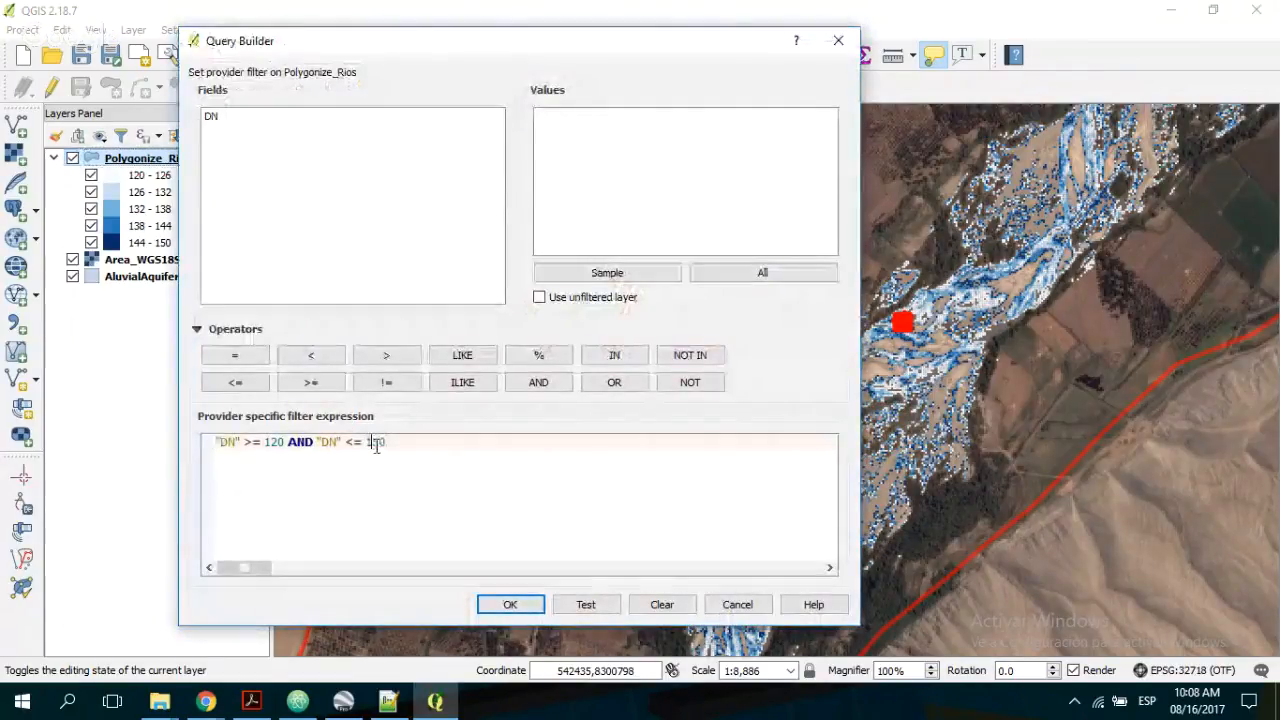
{"action": "double_click", "coordinate": [376, 444]}
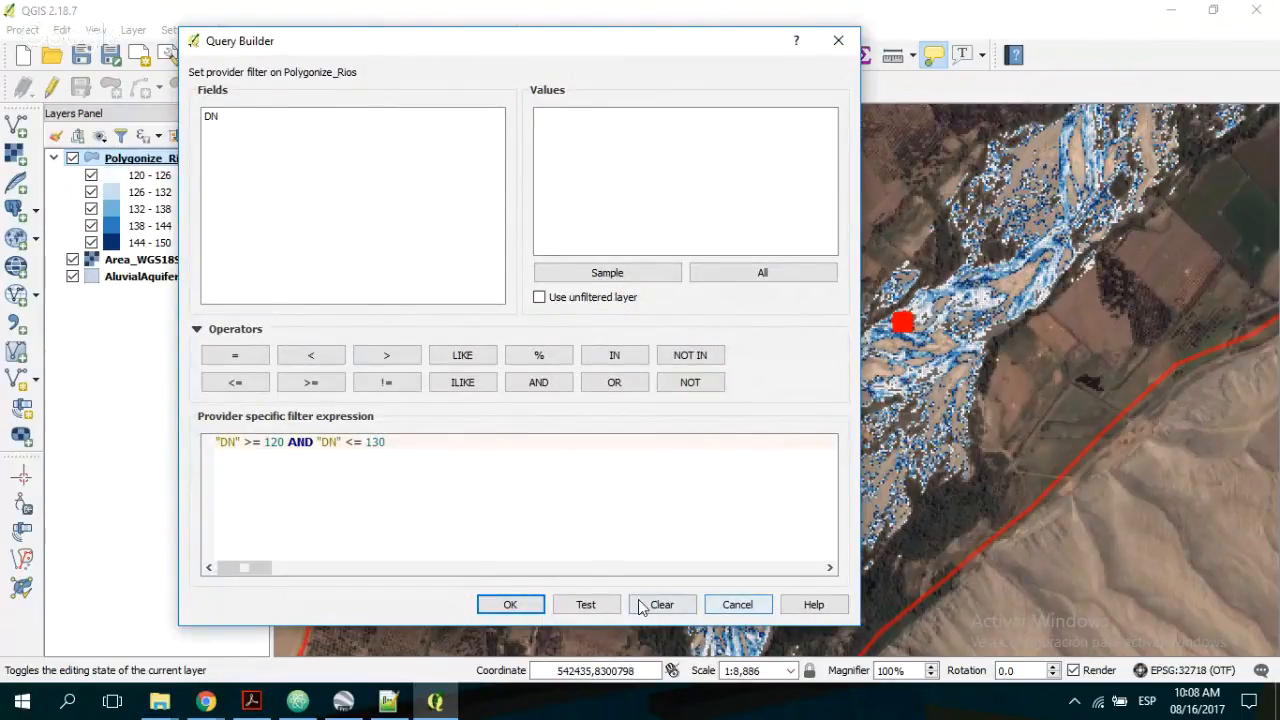
{"action": "left_click", "coordinate": [531, 608]}
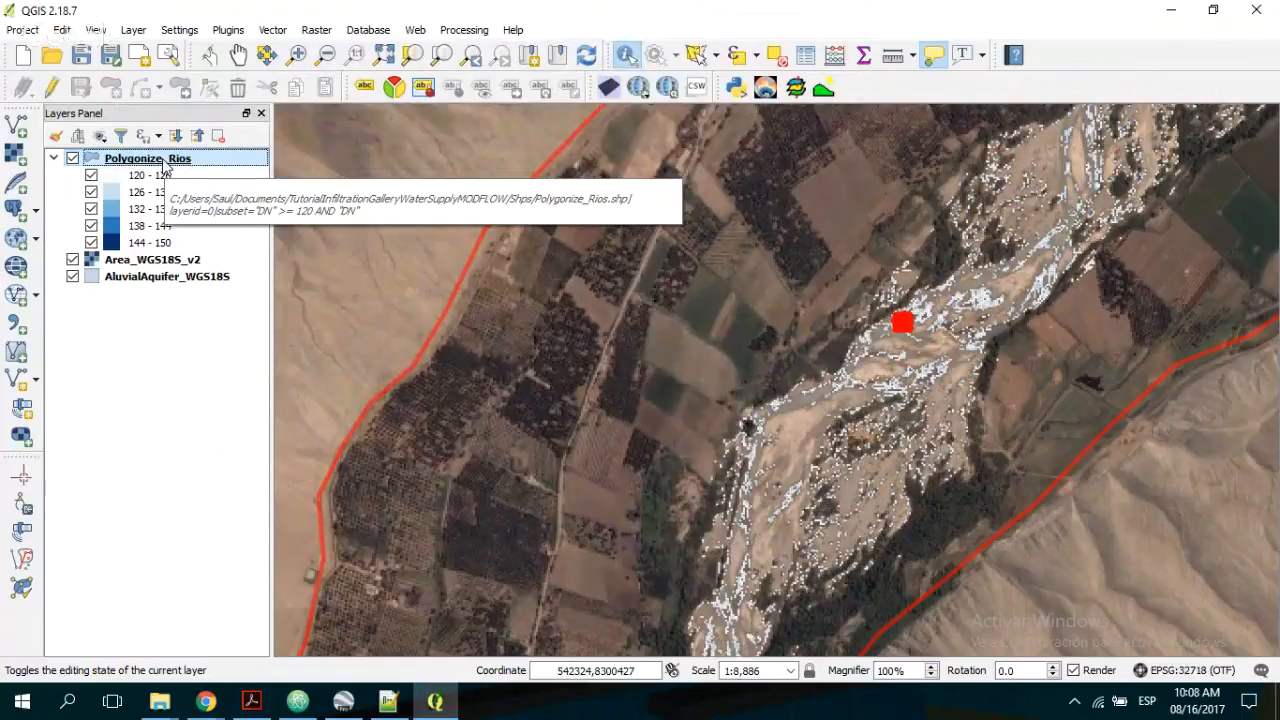
- Set the upper DN limit in the Polygonize_Rios filter to 140, apply it and inspect the remaining polygons along the river channels
{"action": "right_click", "coordinate": [167, 168]}
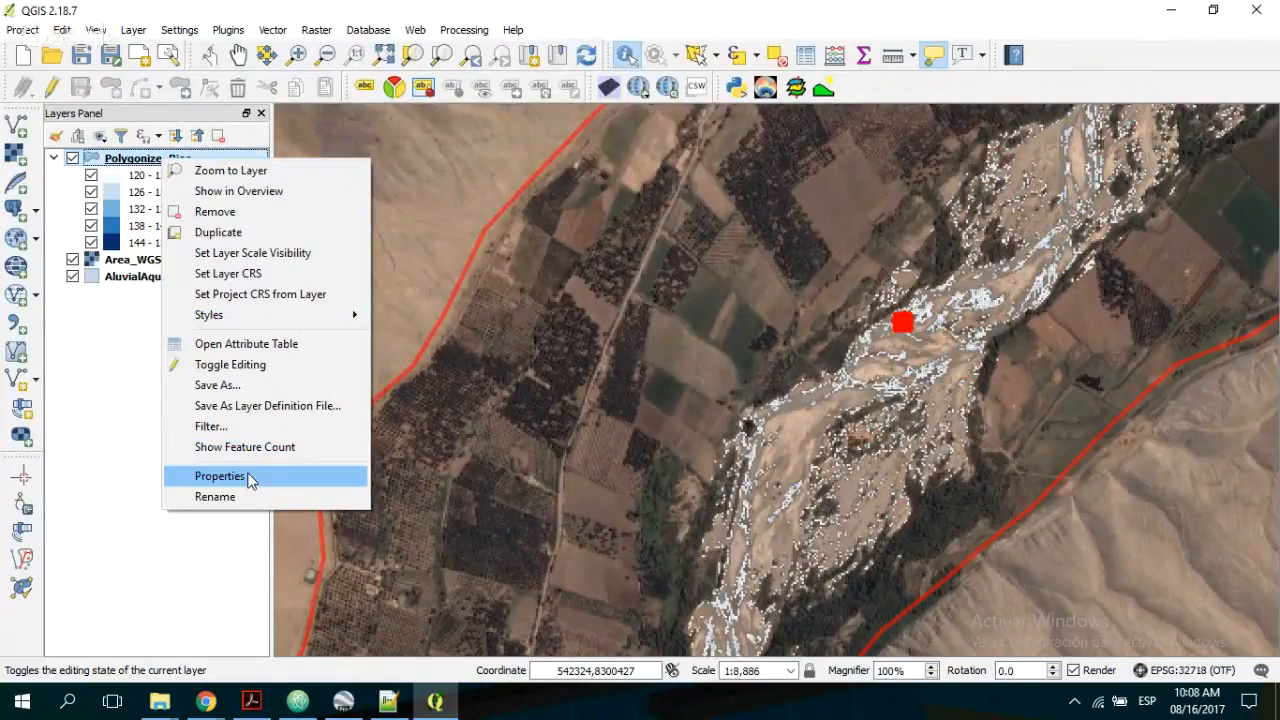
{"action": "left_click", "coordinate": [241, 430]}
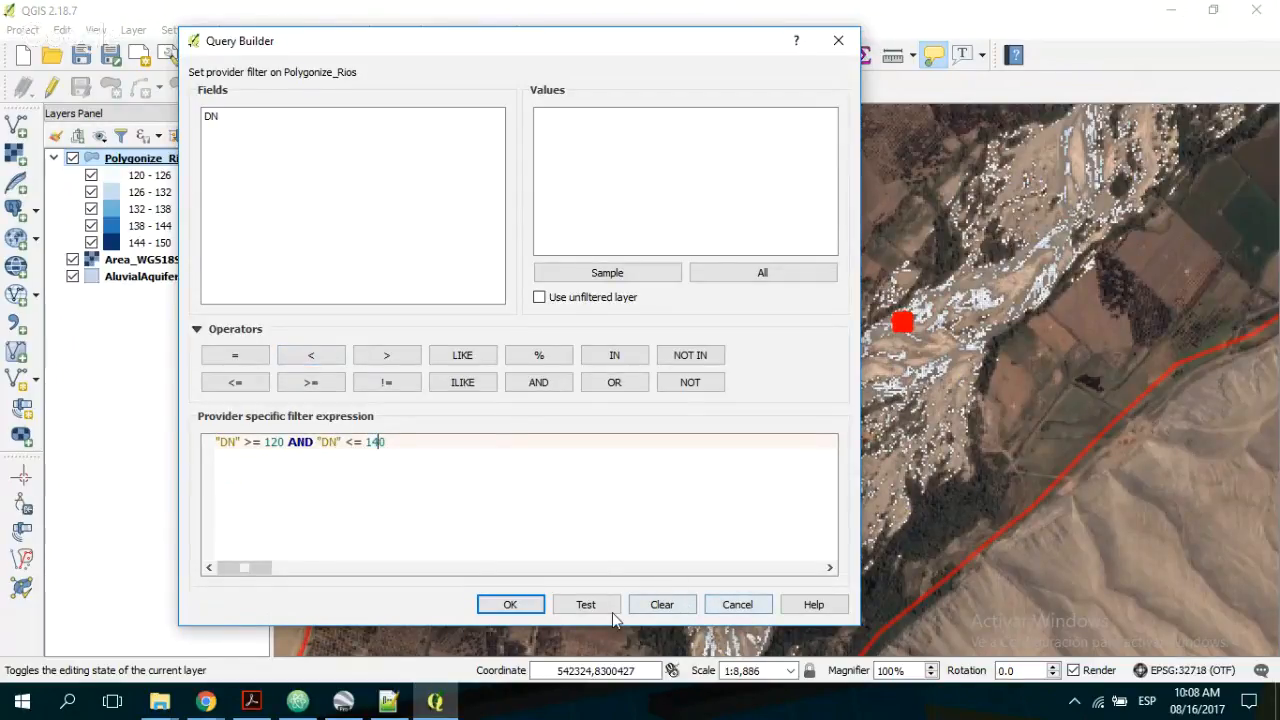
{"action": "left_click", "coordinate": [528, 607]}
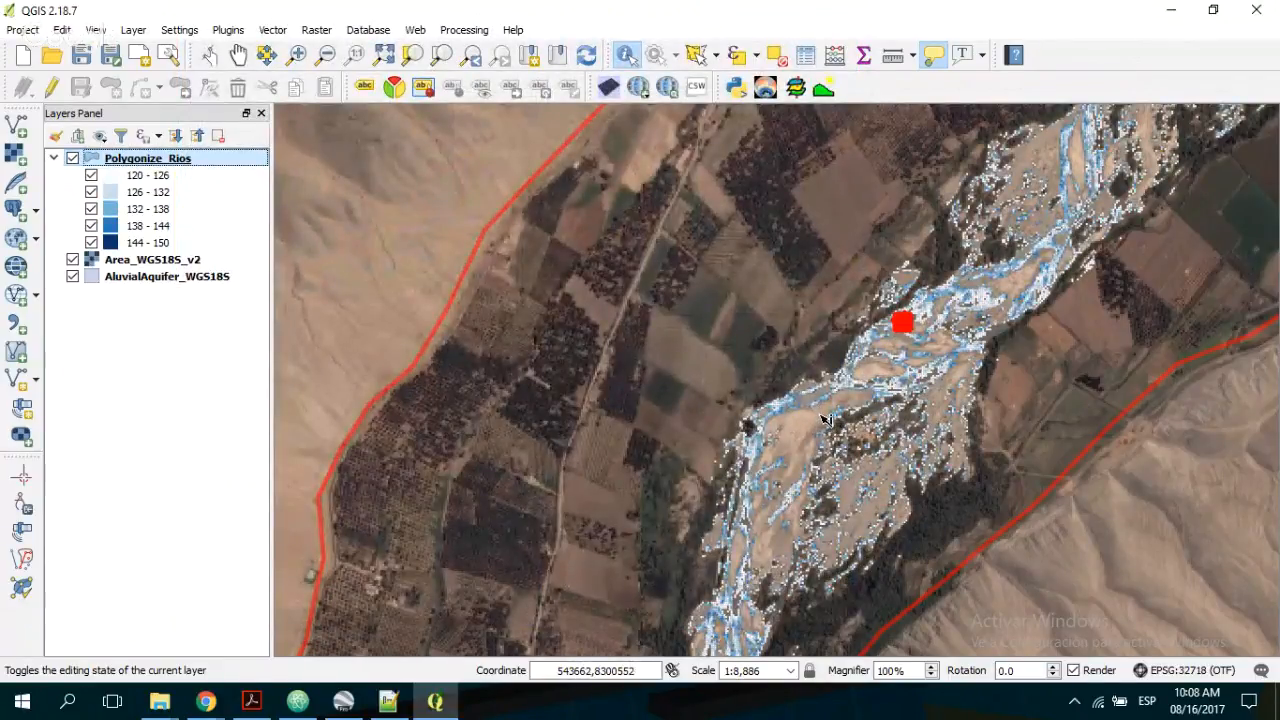
{"action": "scroll", "coordinate": [823, 420], "scroll_direction": "up", "scroll_amount": 3}
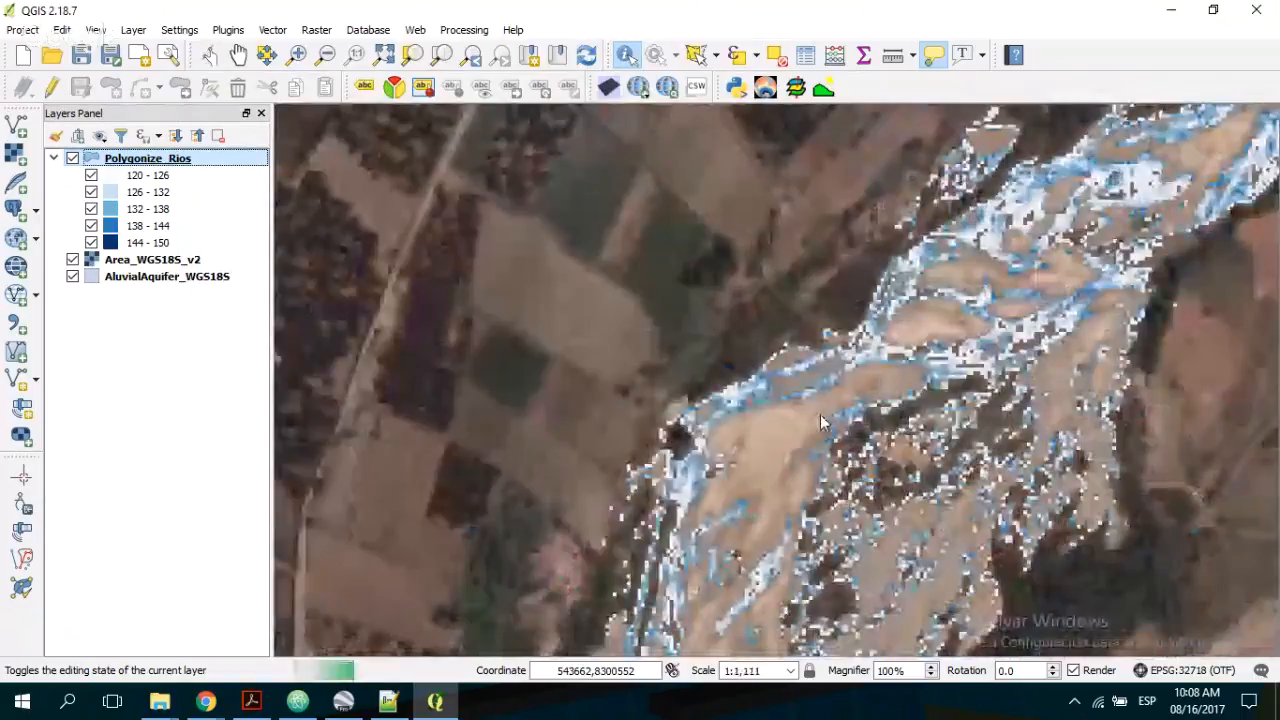
{"action": "scroll", "coordinate": [820, 422], "scroll_direction": "down", "scroll_amount": 1}
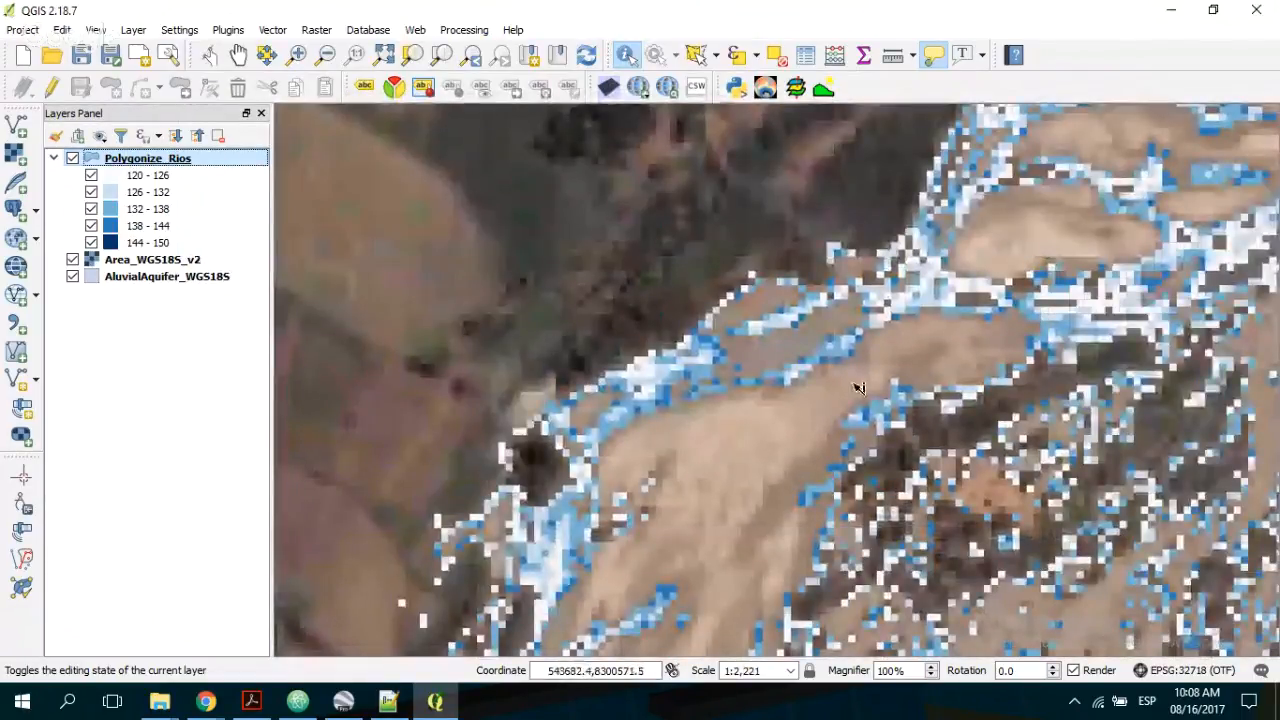
{"action": "scroll", "coordinate": [858, 388], "scroll_direction": "down", "scroll_amount": 1}
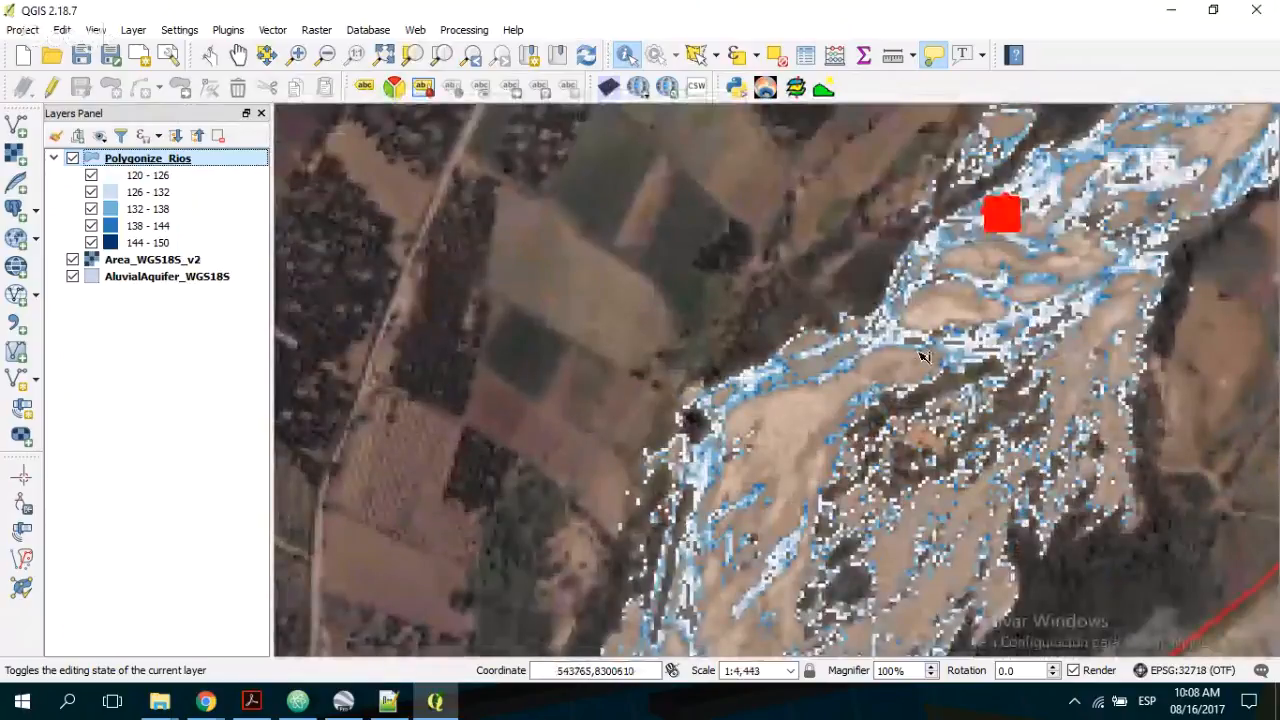
- Open the Dissolve geoprocessing tool for vector layers and choose Polygonize_Rios as its input layer
{"action": "scroll", "coordinate": [925, 357], "scroll_direction": "down", "scroll_amount": 1}
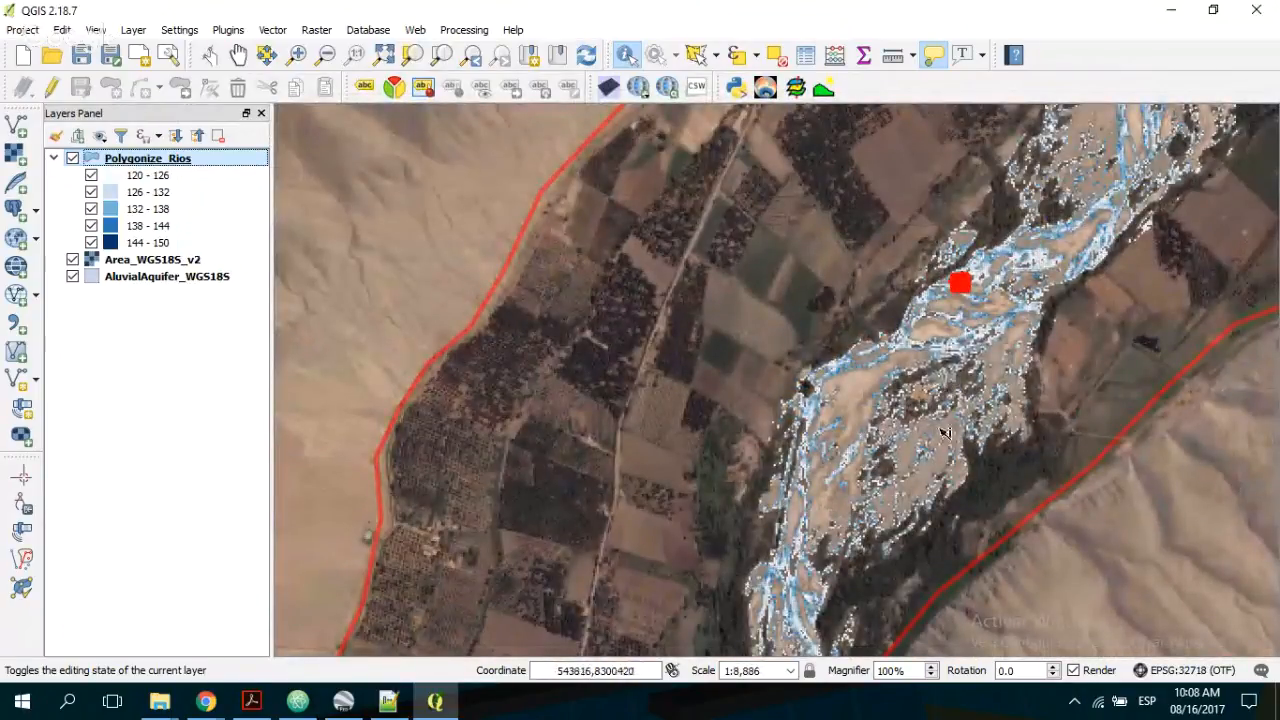
{"action": "mouse_move", "coordinate": [928, 486]}
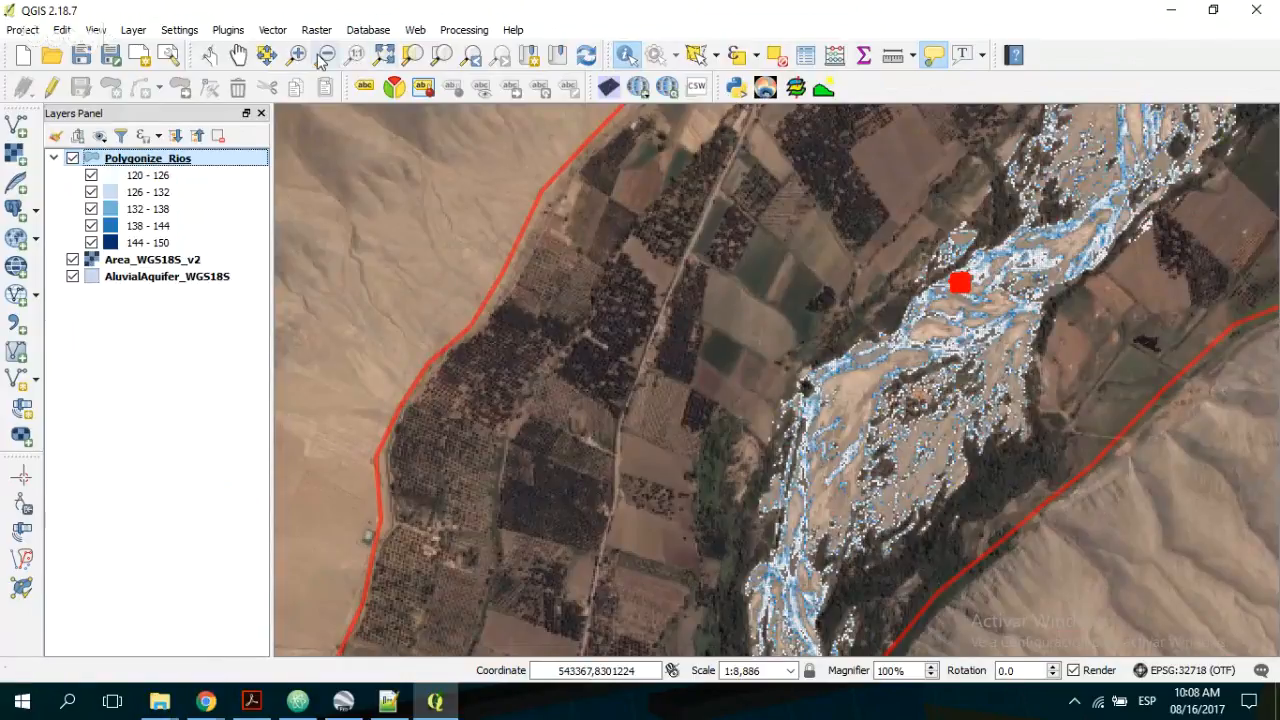
{"action": "left_click", "coordinate": [238, 54]}
{"action": "left_click_drag", "start_coordinate": [1018, 348], "coordinate": [833, 417]}
{"action": "scroll", "coordinate": [849, 487], "scroll_direction": "down", "scroll_amount": 1}
{"action": "left_click_drag", "start_coordinate": [824, 479], "coordinate": [834, 360]}
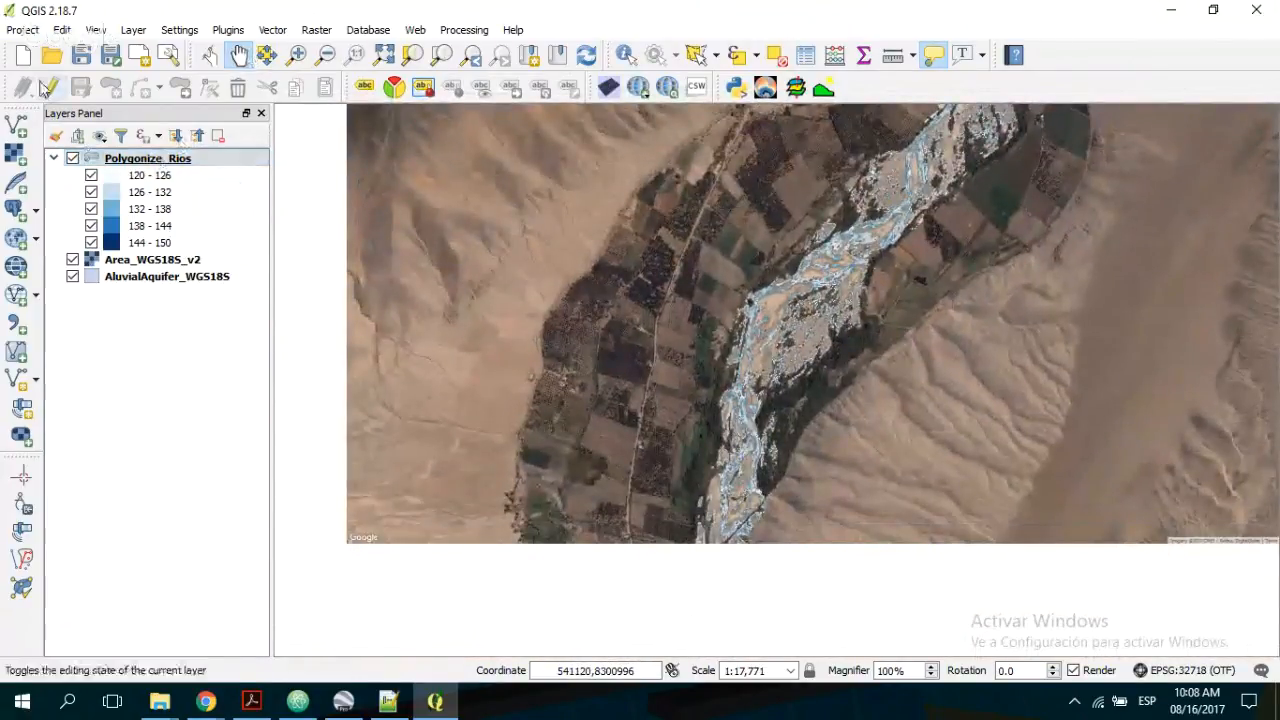
{"action": "left_click", "coordinate": [280, 33]}
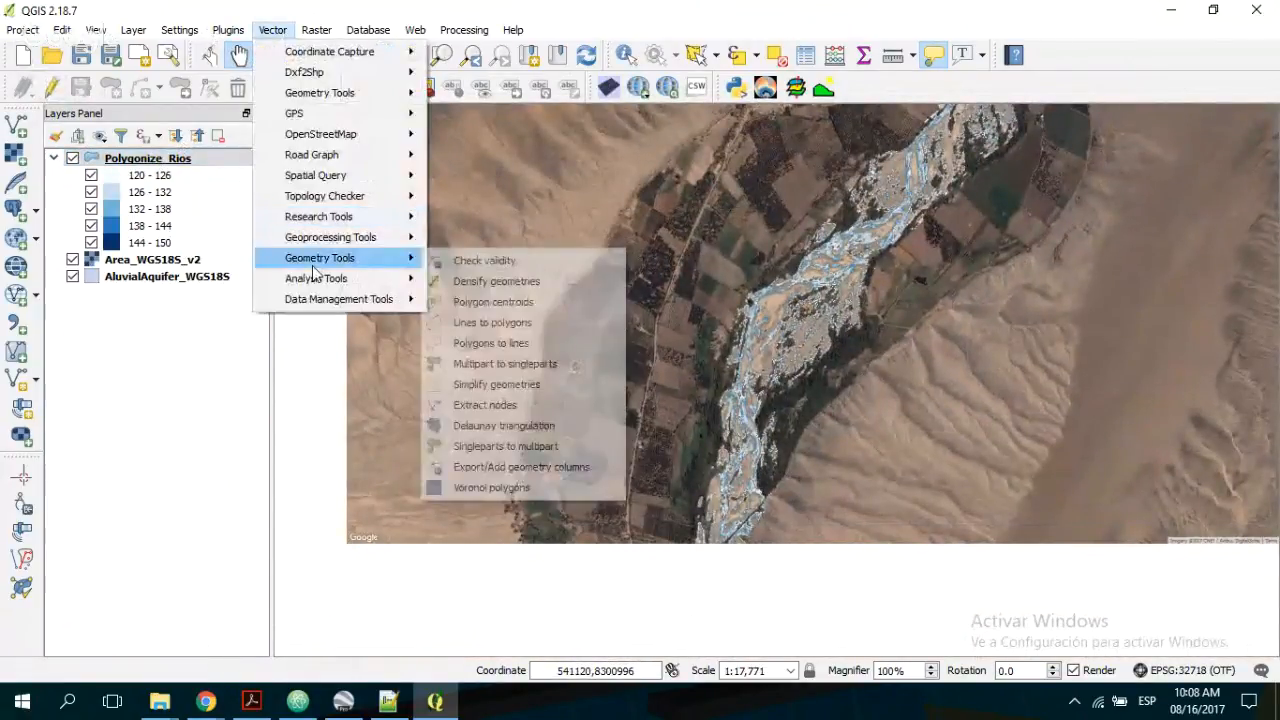
{"action": "mouse_move", "coordinate": [312, 225]}
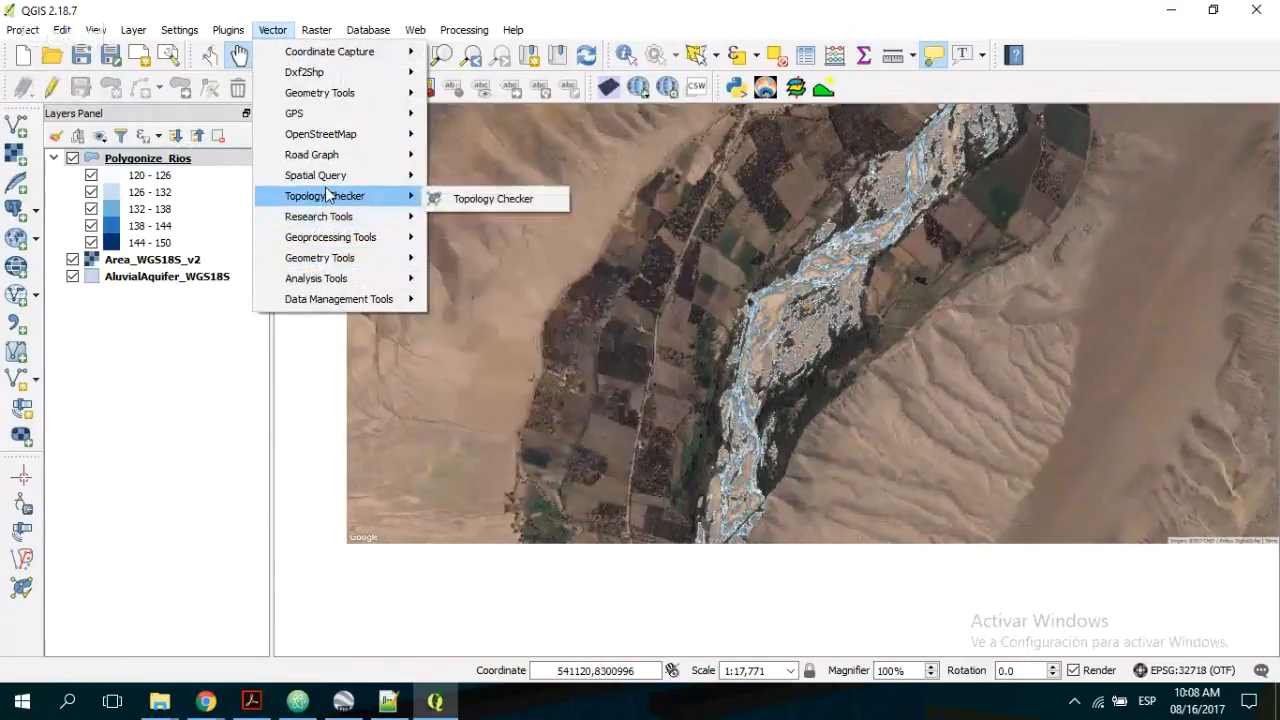
{"action": "mouse_move", "coordinate": [338, 166]}
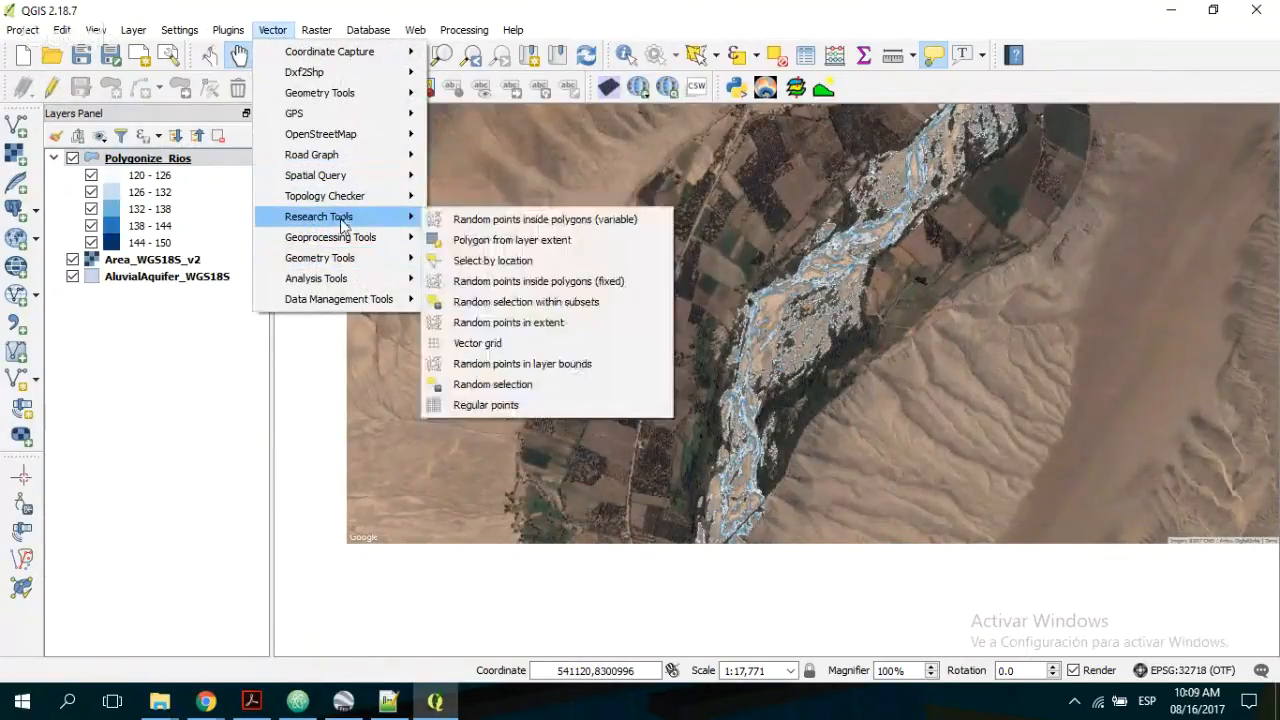
{"action": "mouse_move", "coordinate": [346, 259]}
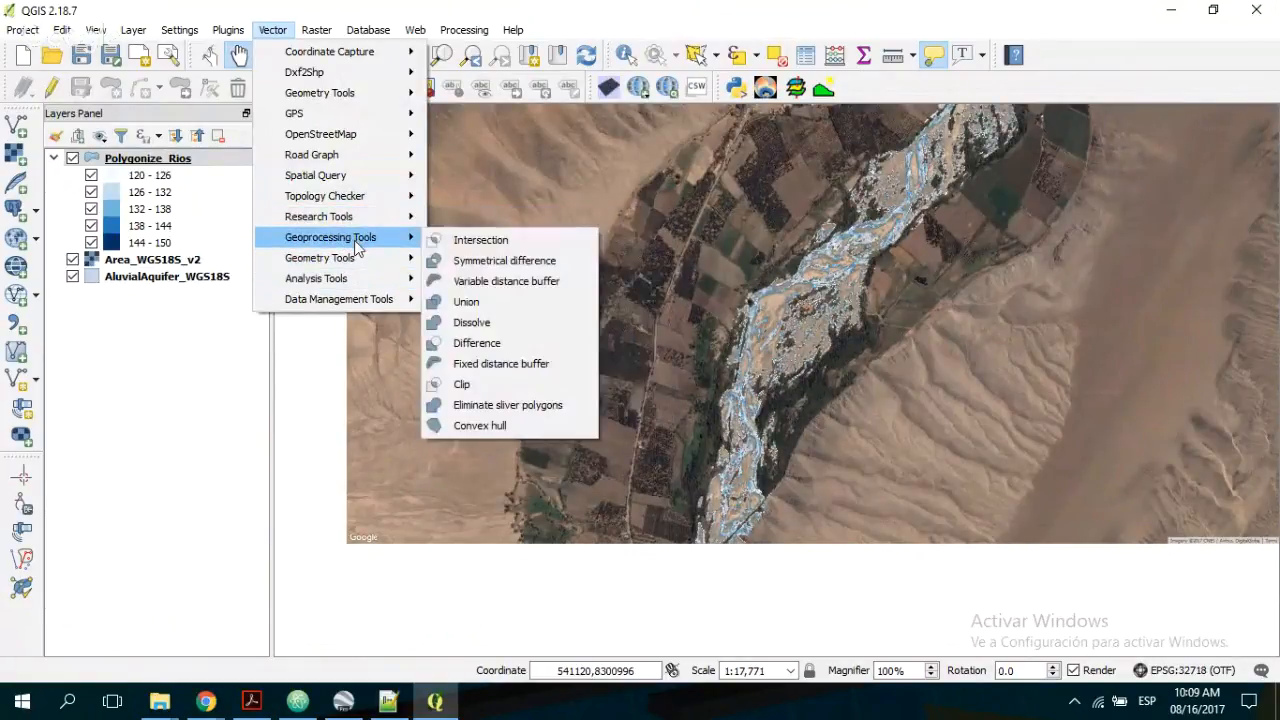
{"action": "left_click", "coordinate": [506, 324]}
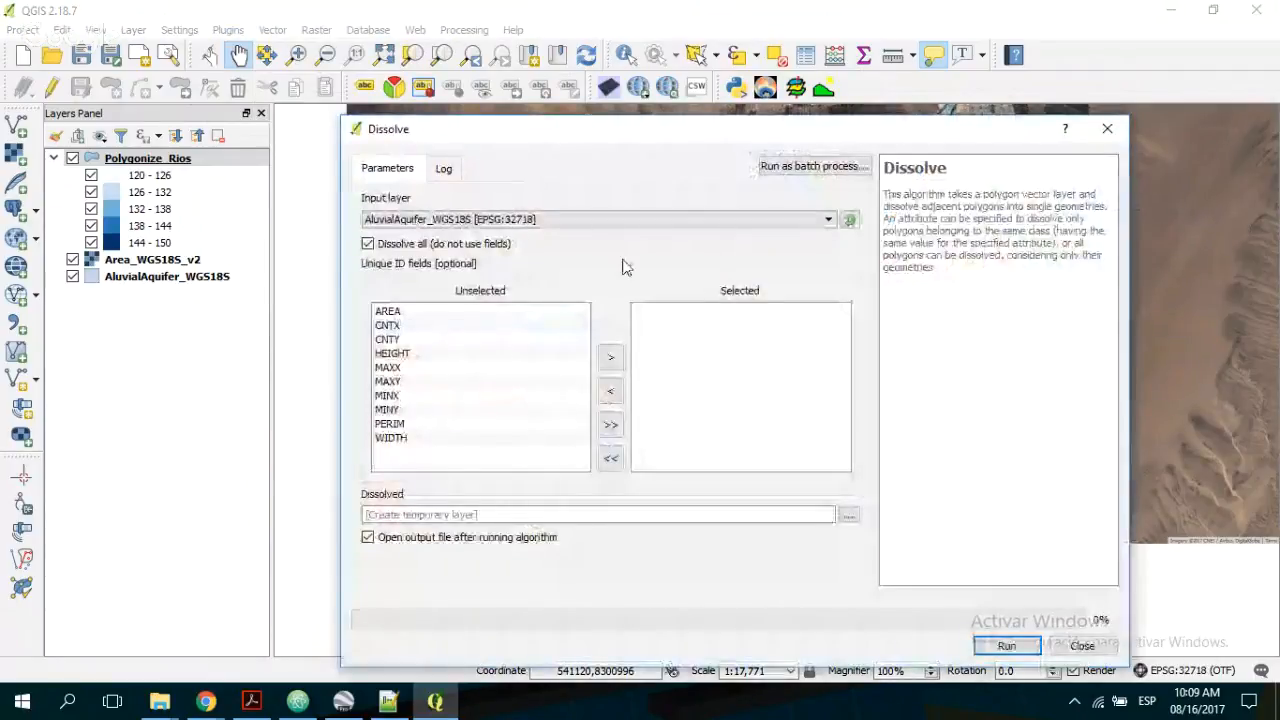
{"action": "left_click", "coordinate": [537, 218]}
{"action": "left_click", "coordinate": [450, 249]}
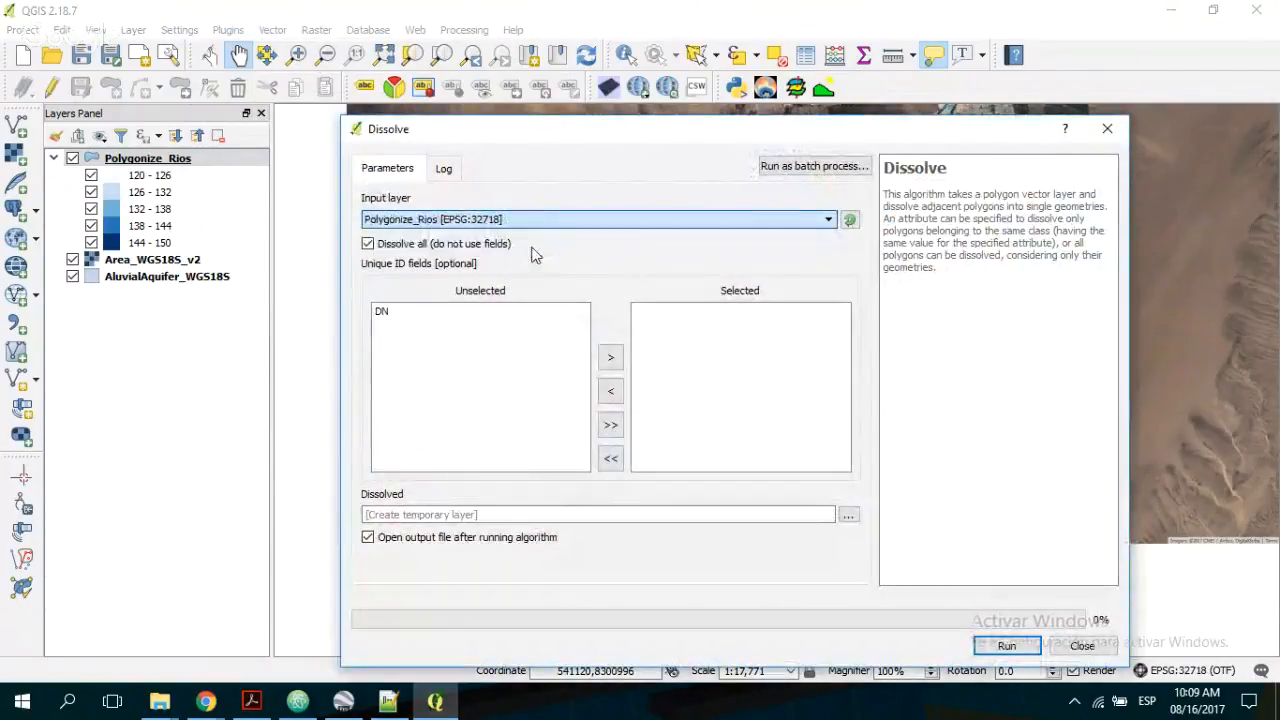
{"action": "left_click", "coordinate": [389, 316]}
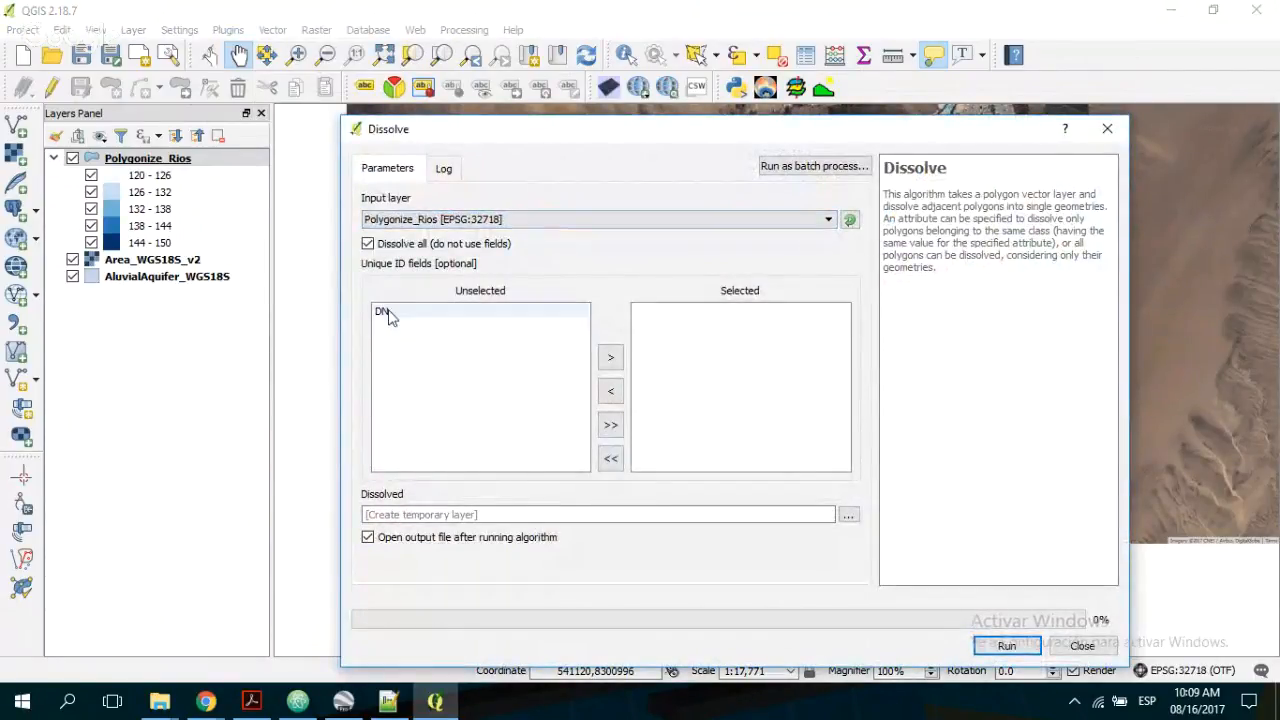
{"action": "left_click", "coordinate": [611, 359]}
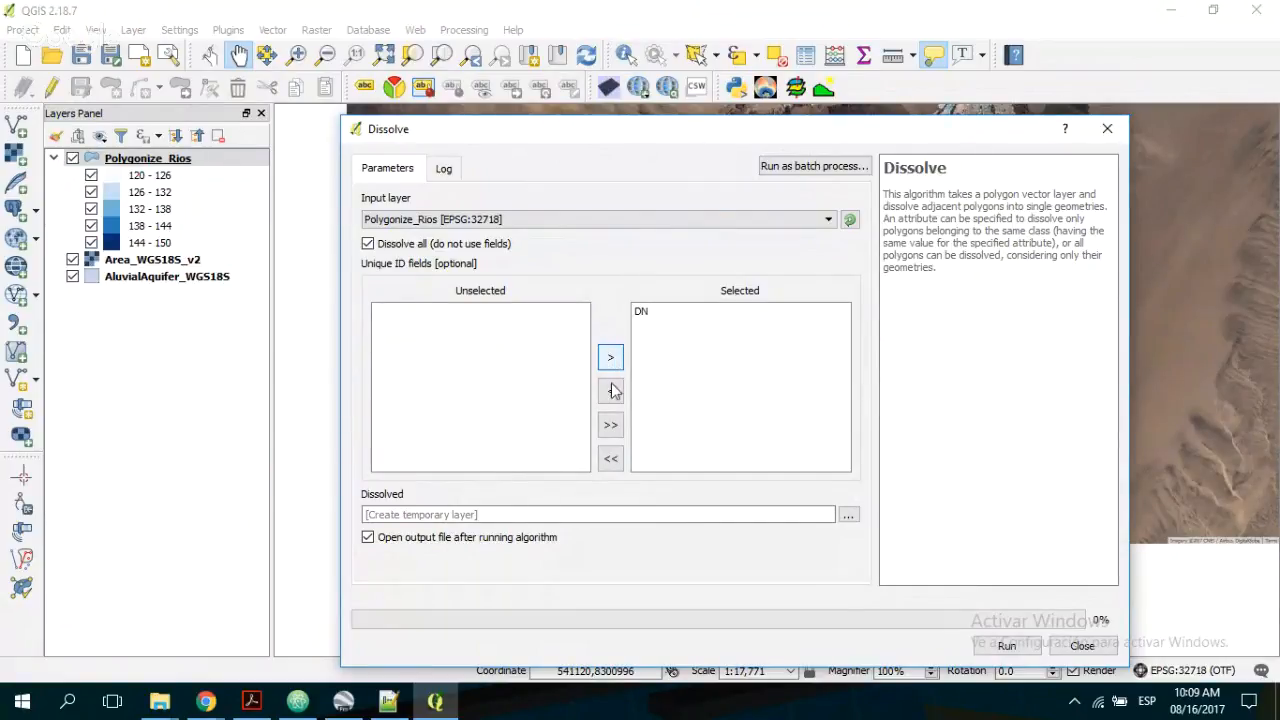
{"action": "left_click", "coordinate": [645, 314]}
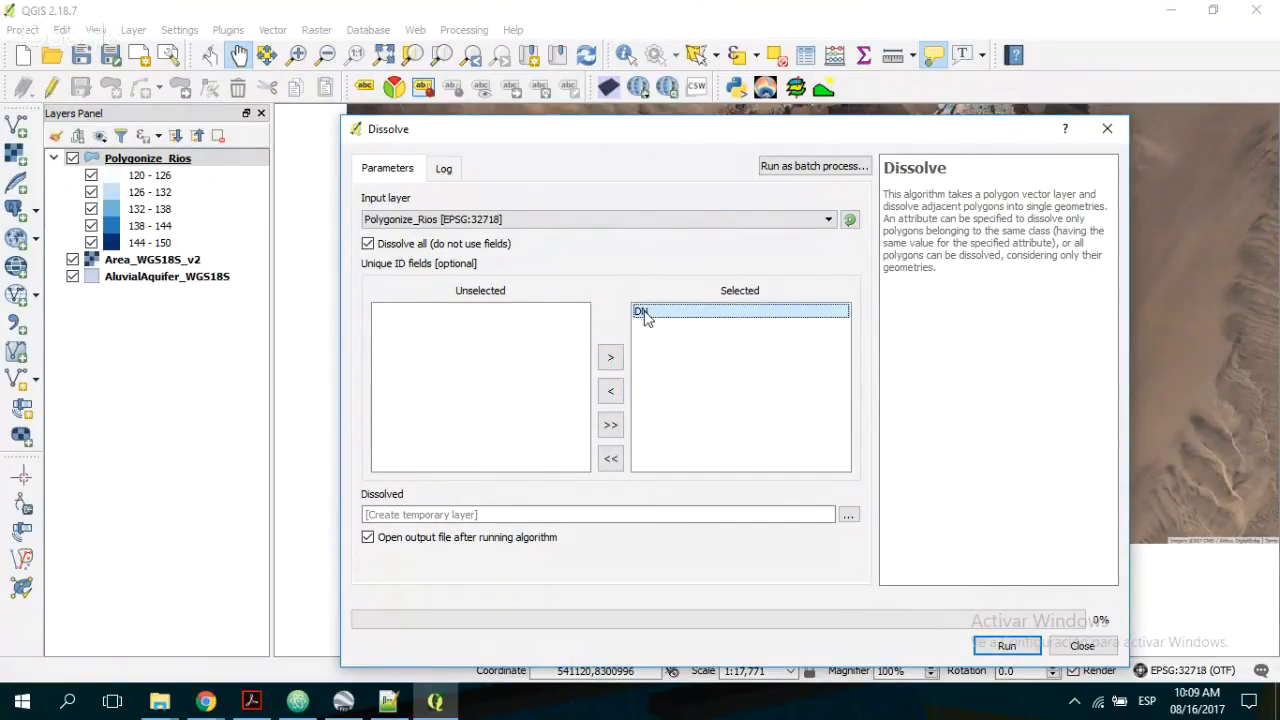
{"action": "left_click", "coordinate": [610, 391]}
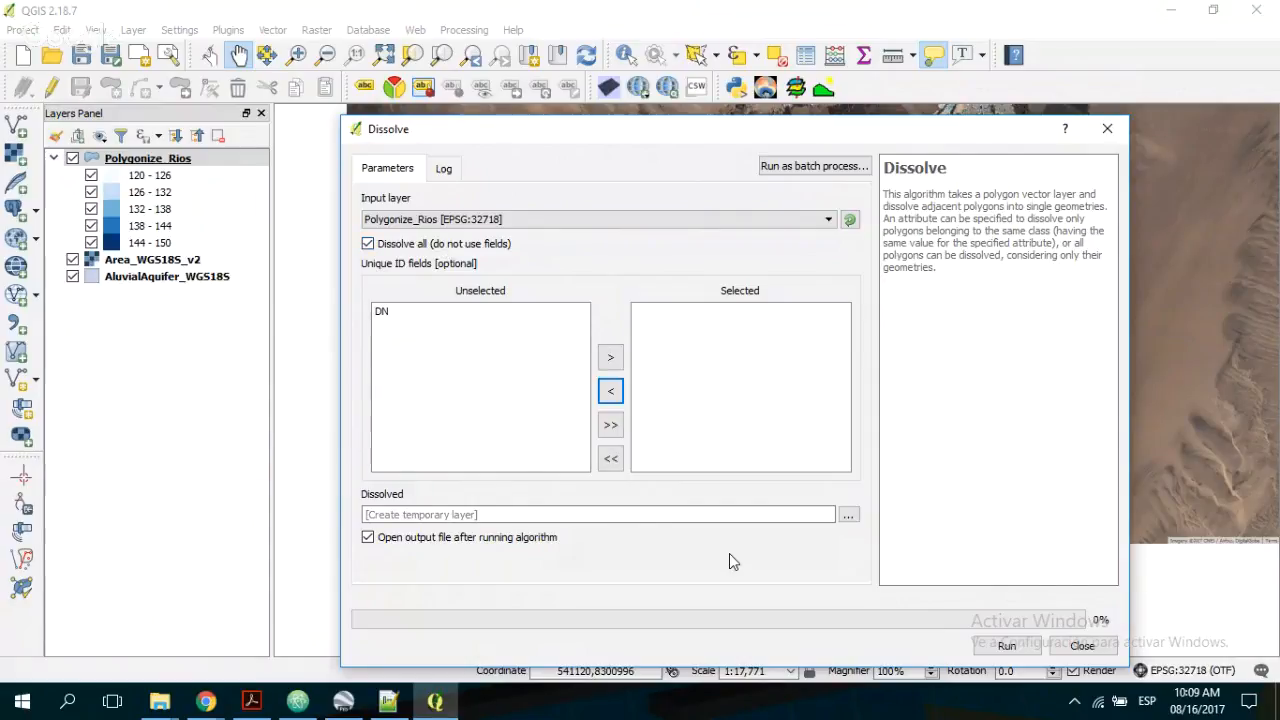
- Run Dissolve on Polygonize_Rios with all polygons dissolved without fields, writing the output to a temporary layer
{"action": "left_click", "coordinate": [1016, 646]}
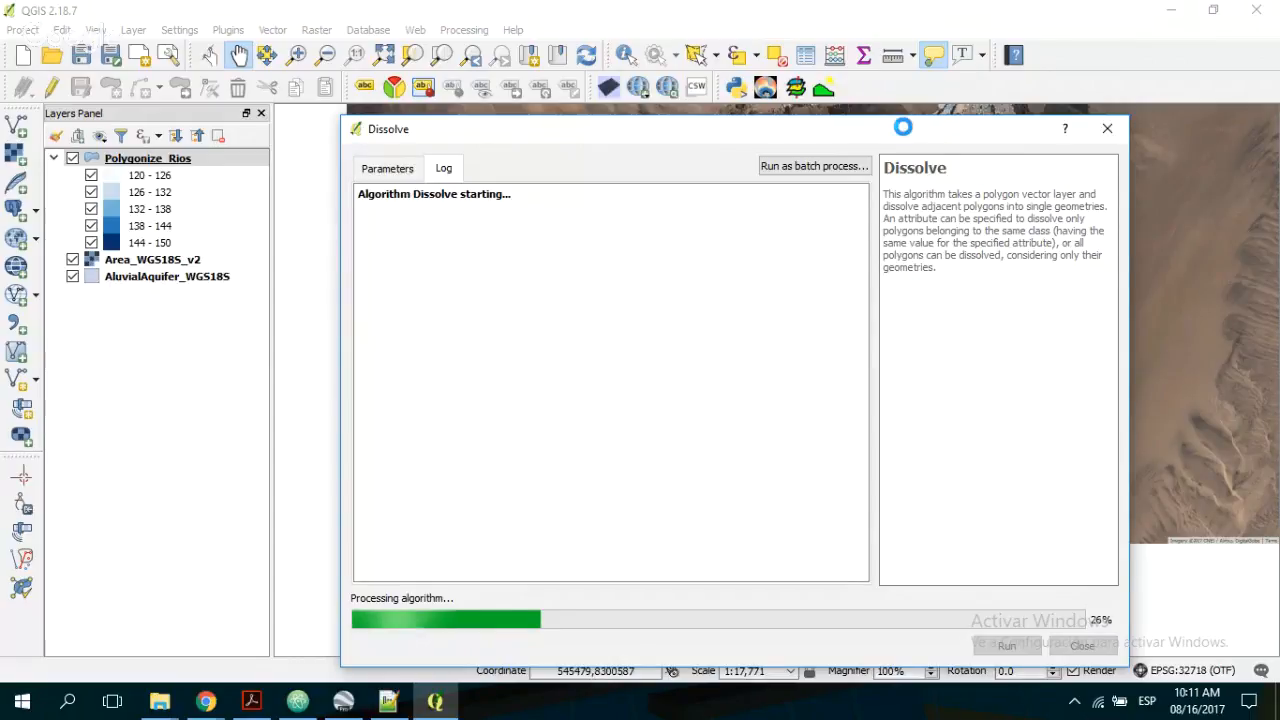
{"action": "left_click_drag", "start_coordinate": [903, 127], "coordinate": [925, 546]}
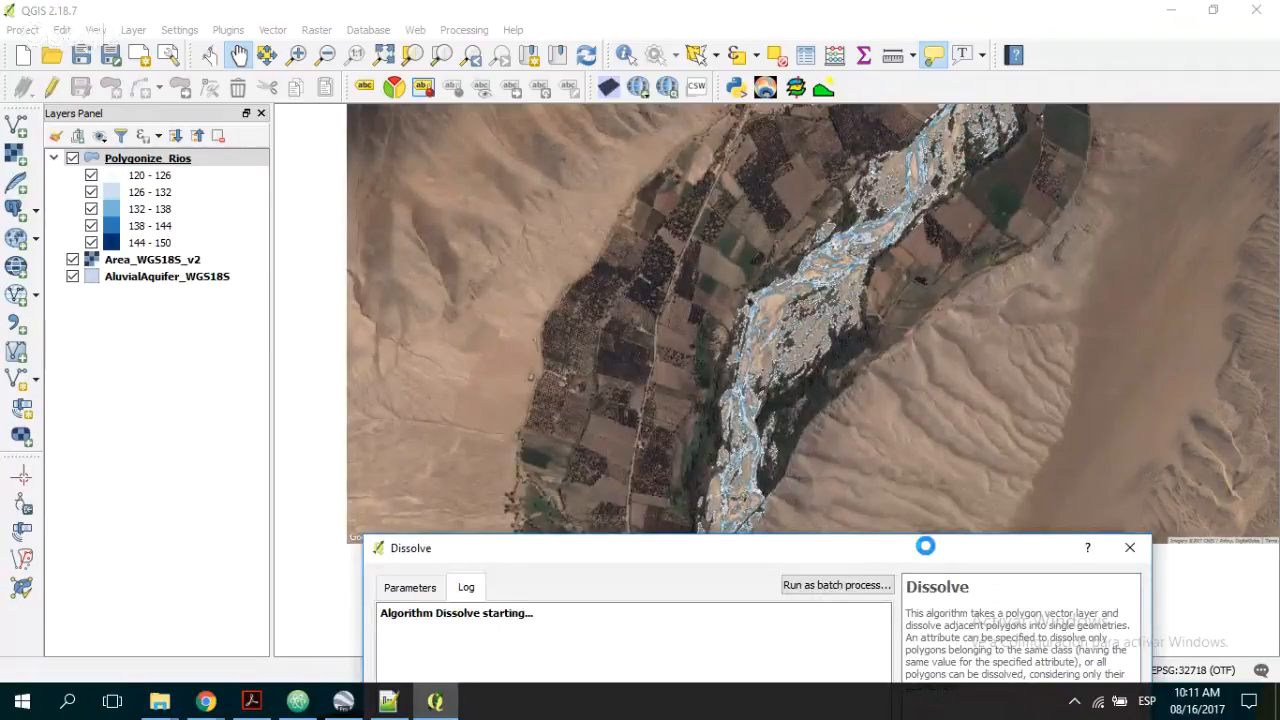
{"action": "left_click_drag", "start_coordinate": [926, 541], "coordinate": [973, 117]}
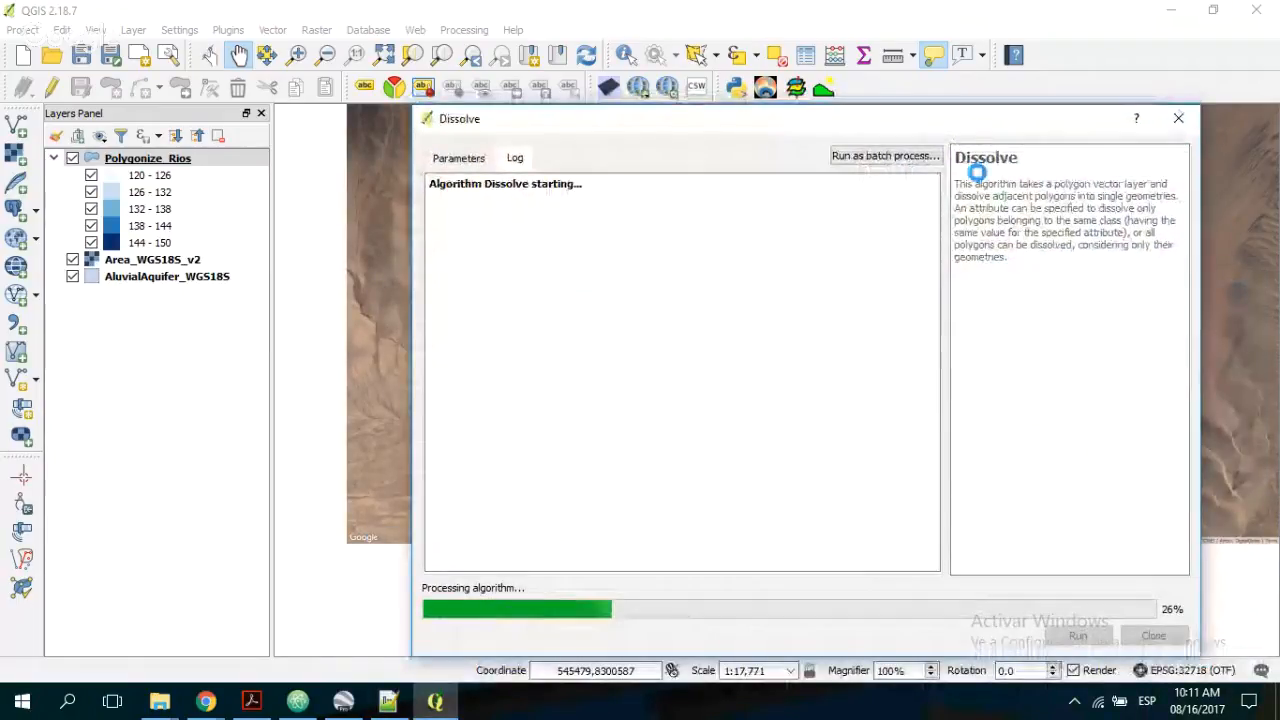
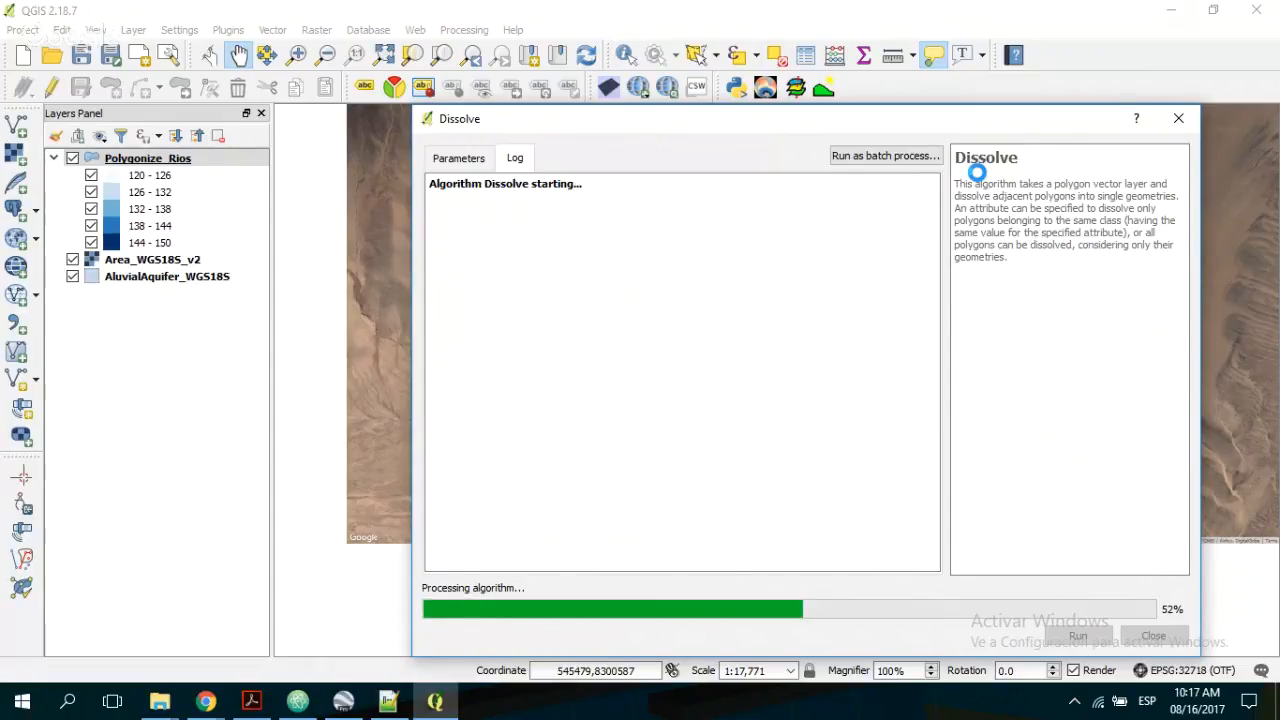
- Switch to the Google Hangouts window, mute and unmute the microphone, and return to the Dissolve dialog in QGIS
{"action": "left_click", "coordinate": [206, 701]}
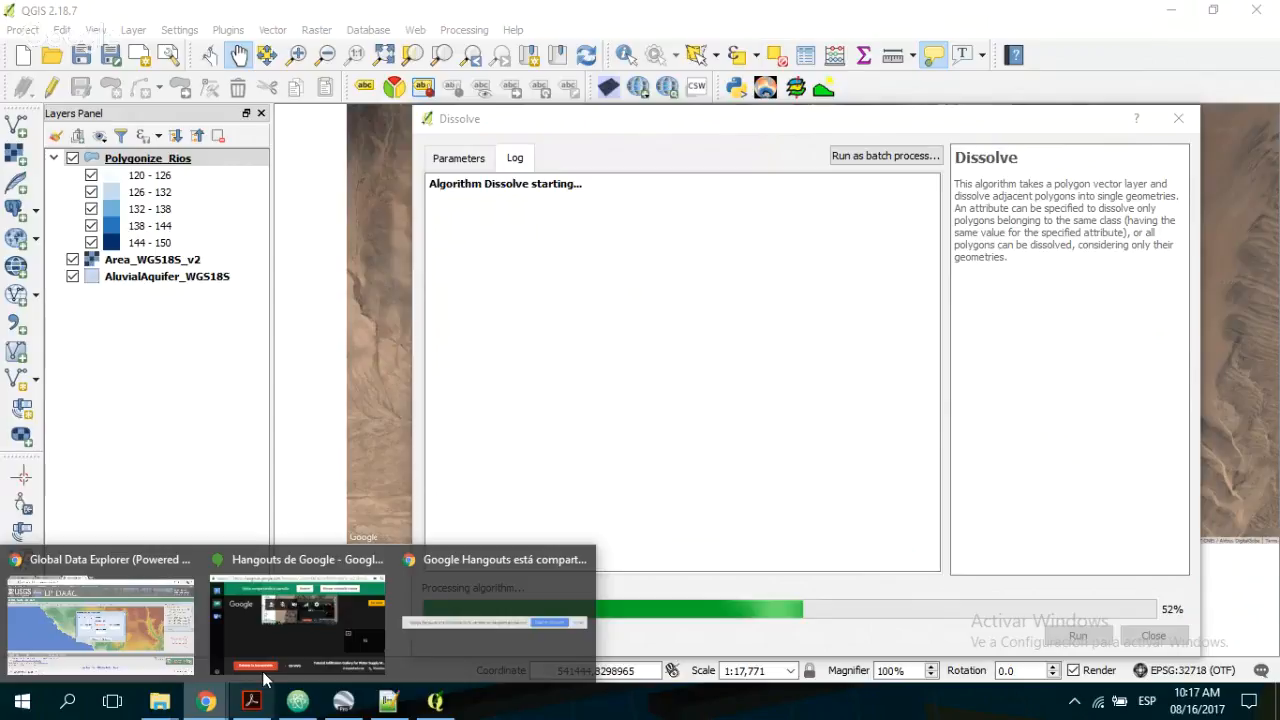
{"action": "left_click", "coordinate": [263, 672]}
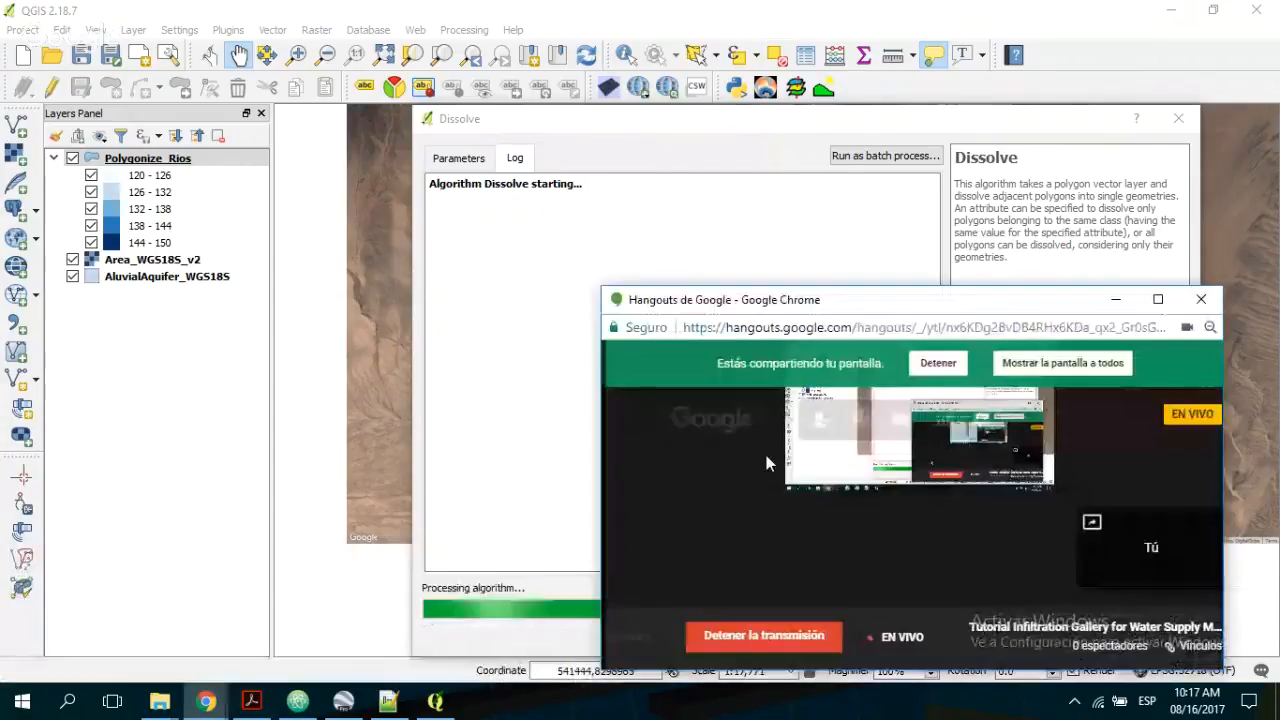
{"action": "left_click", "coordinate": [861, 425]}
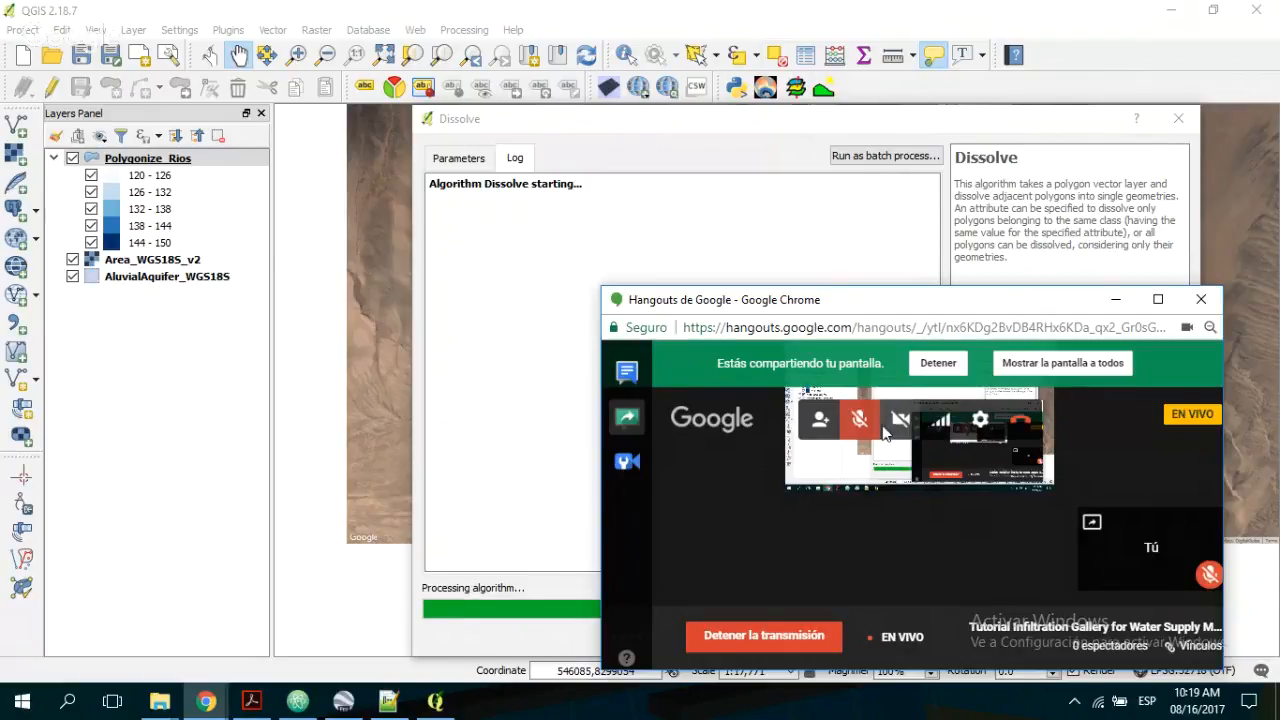
{"action": "left_click", "coordinate": [858, 424]}
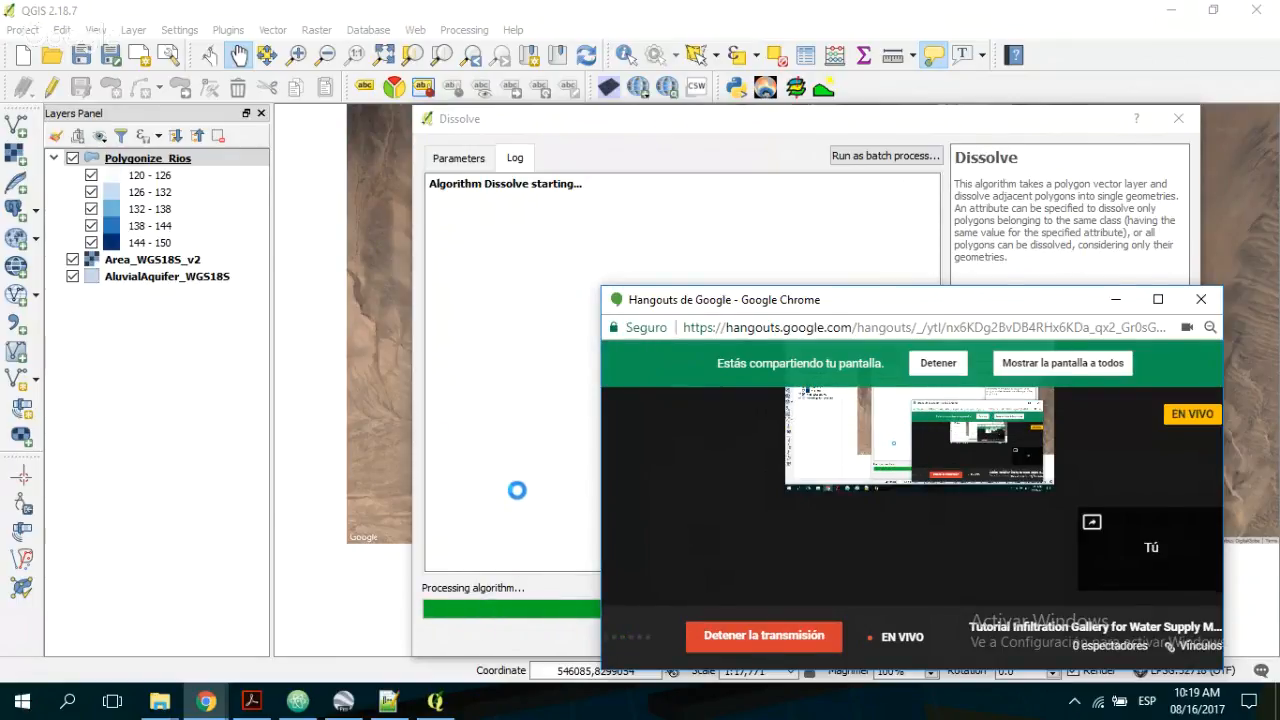
{"action": "left_click", "coordinate": [489, 494]}
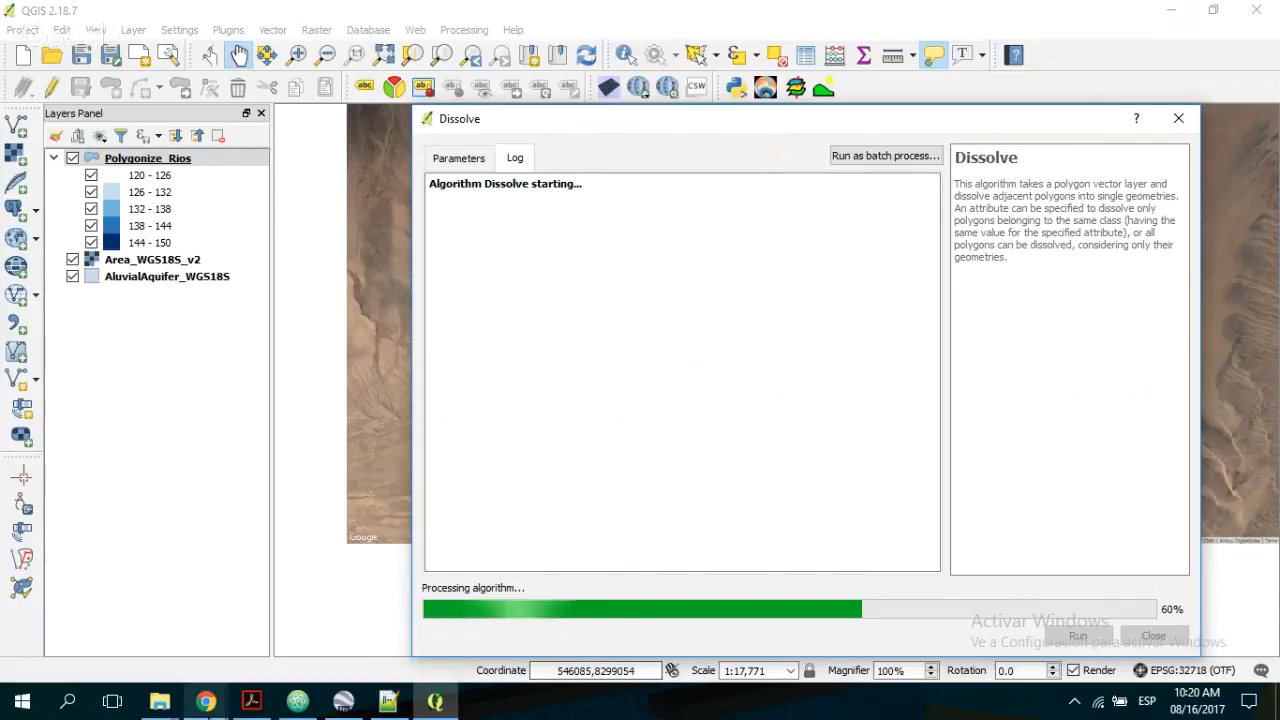
{"action": "mouse_move", "coordinate": [206, 702]}
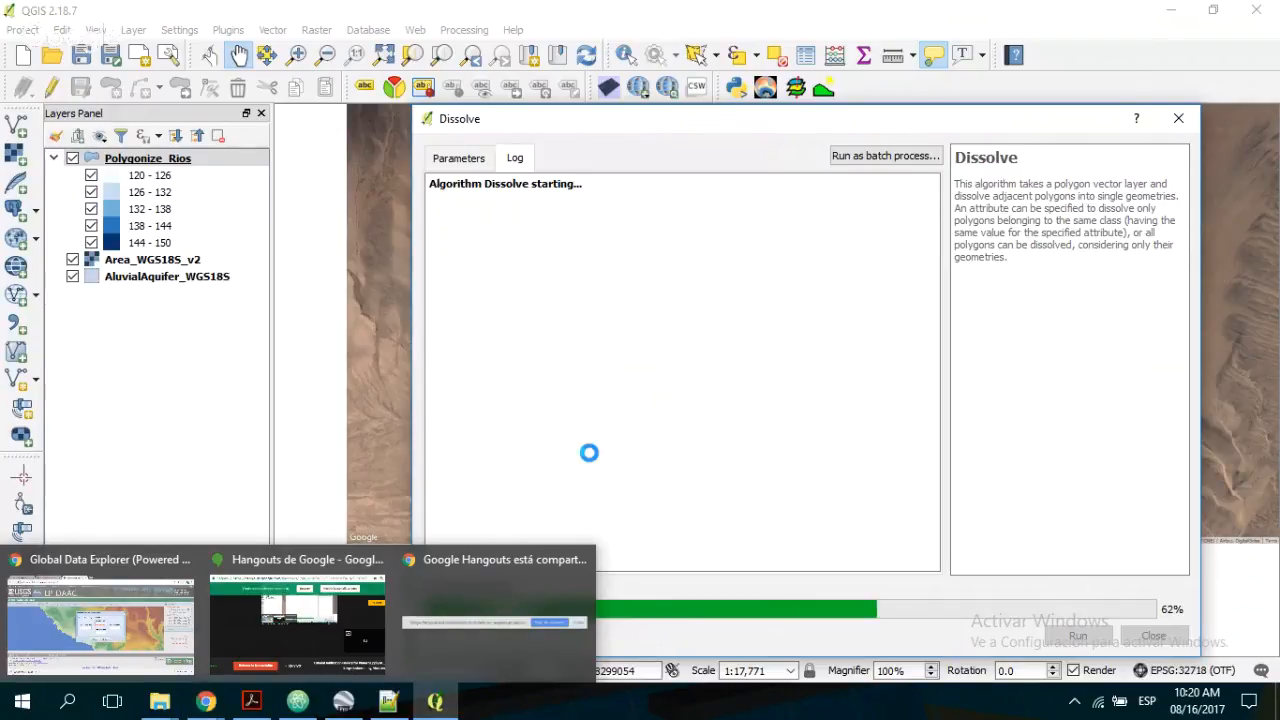
- Launch ModelMuse from the Windows search and choose to create a new MODFLOW model
{"action": "left_click", "coordinate": [62, 710]}
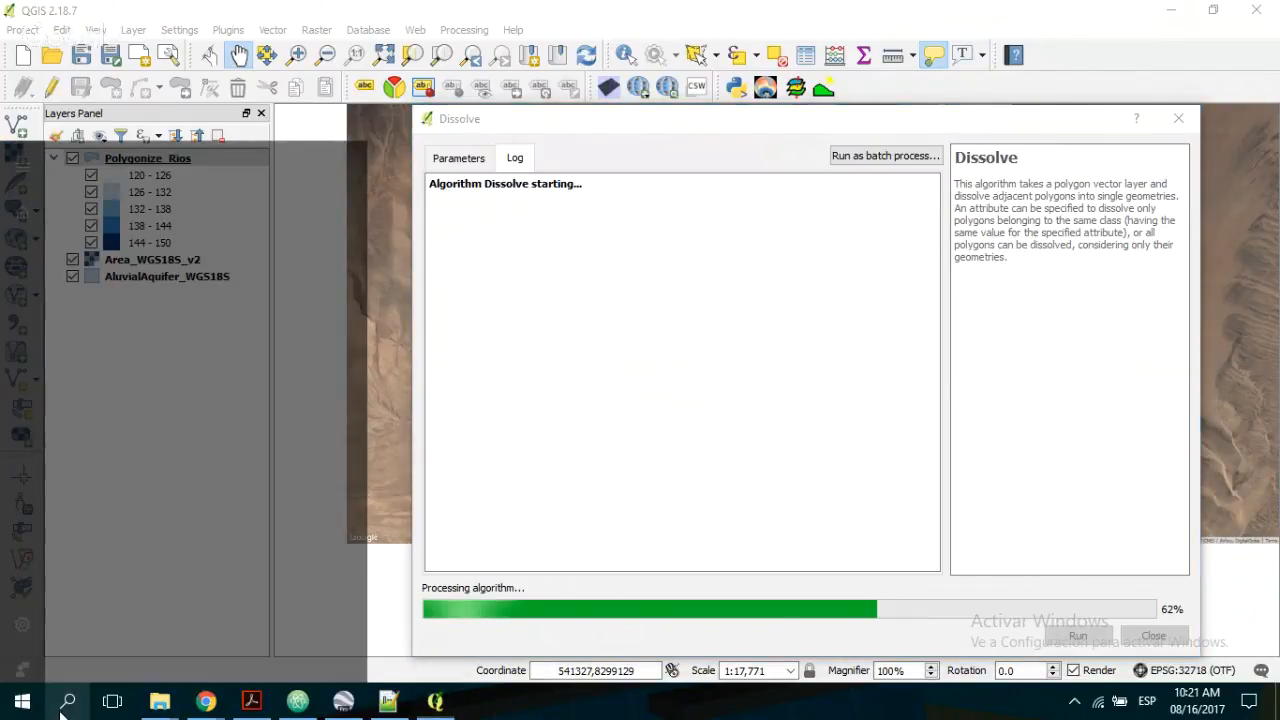
{"action": "type", "text": "m"}
{"action": "key", "text": "BackSpace"}
{"action": "type", "text": "modelMuse"}
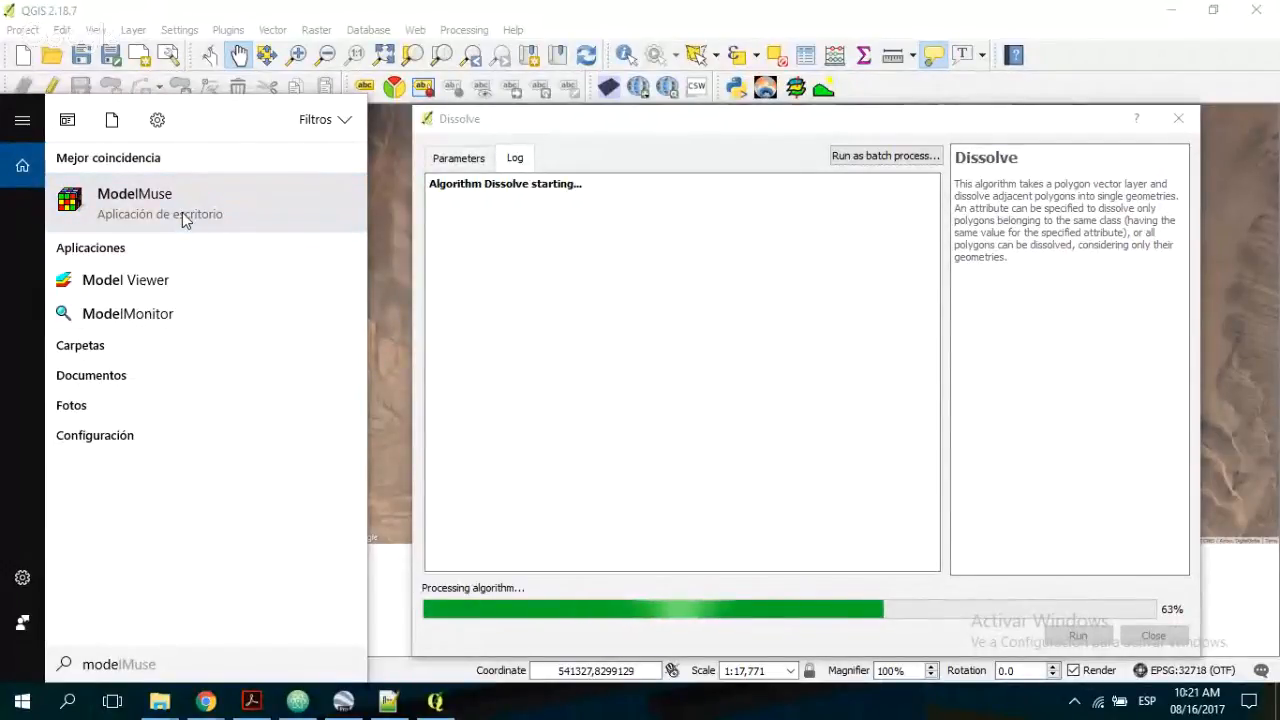
{"action": "left_click", "coordinate": [182, 212]}
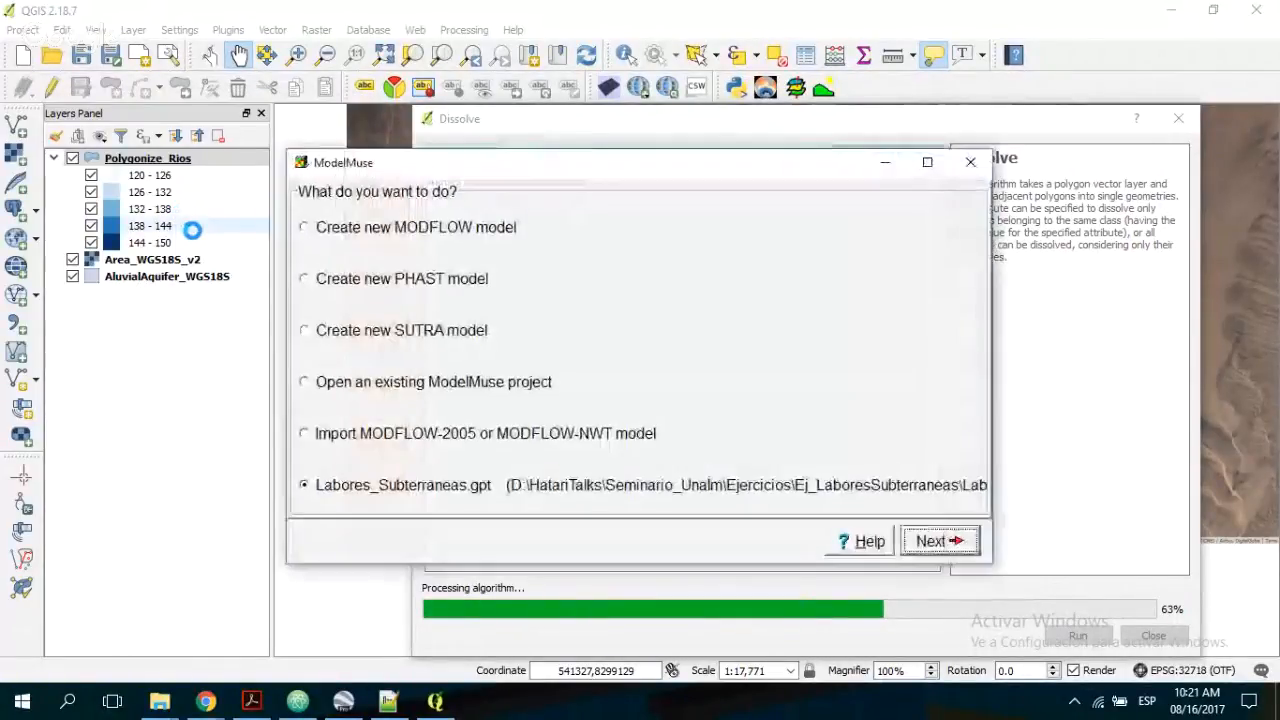
{"action": "left_click", "coordinate": [394, 230]}
{"action": "left_click", "coordinate": [932, 541]}
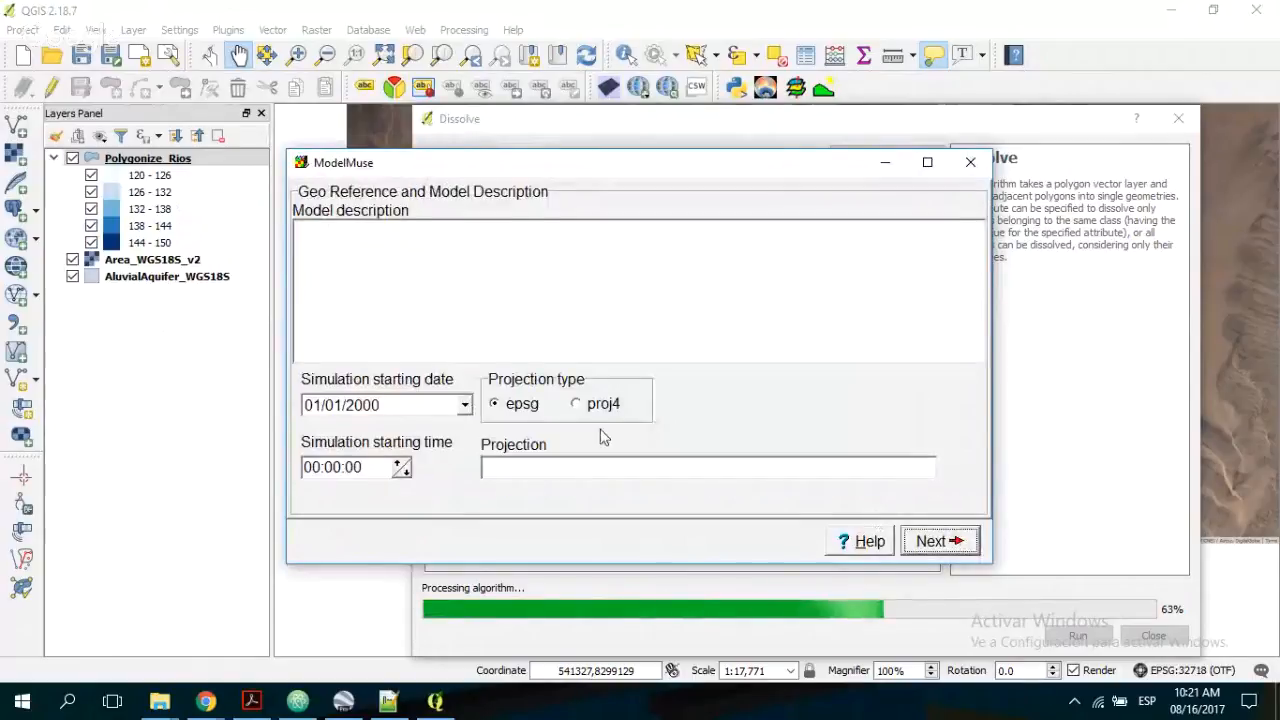
- Set the model's EPSG projection to 32718 and create the model without an initial grid in a maximized window
{"action": "left_click", "coordinate": [547, 468]}
{"action": "type", "text": "327"}
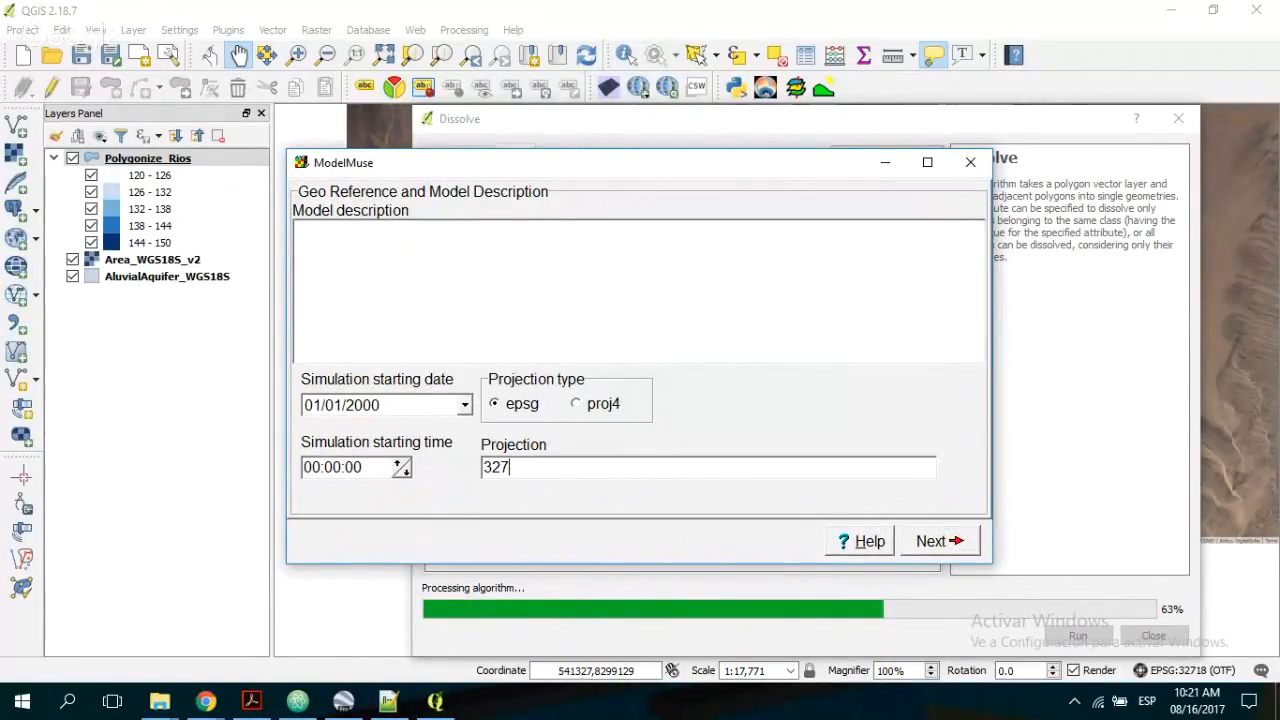
{"action": "type", "text": "218"}
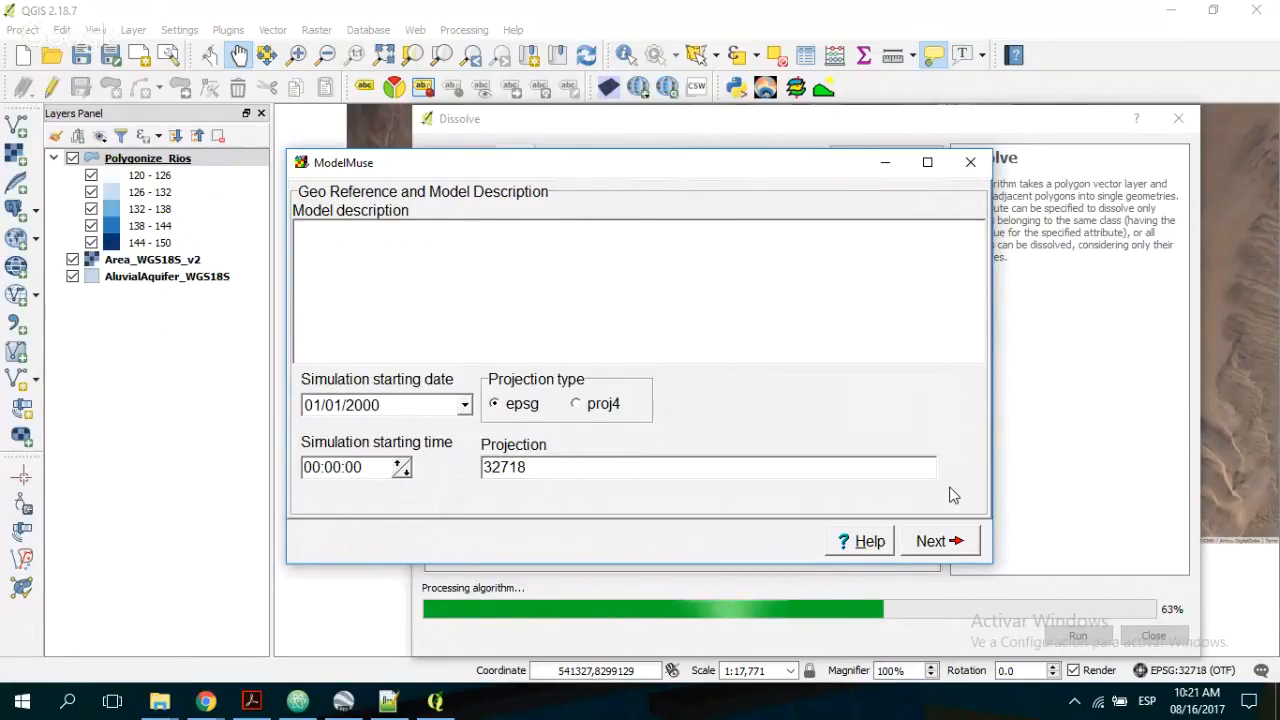
{"action": "left_click", "coordinate": [953, 546]}
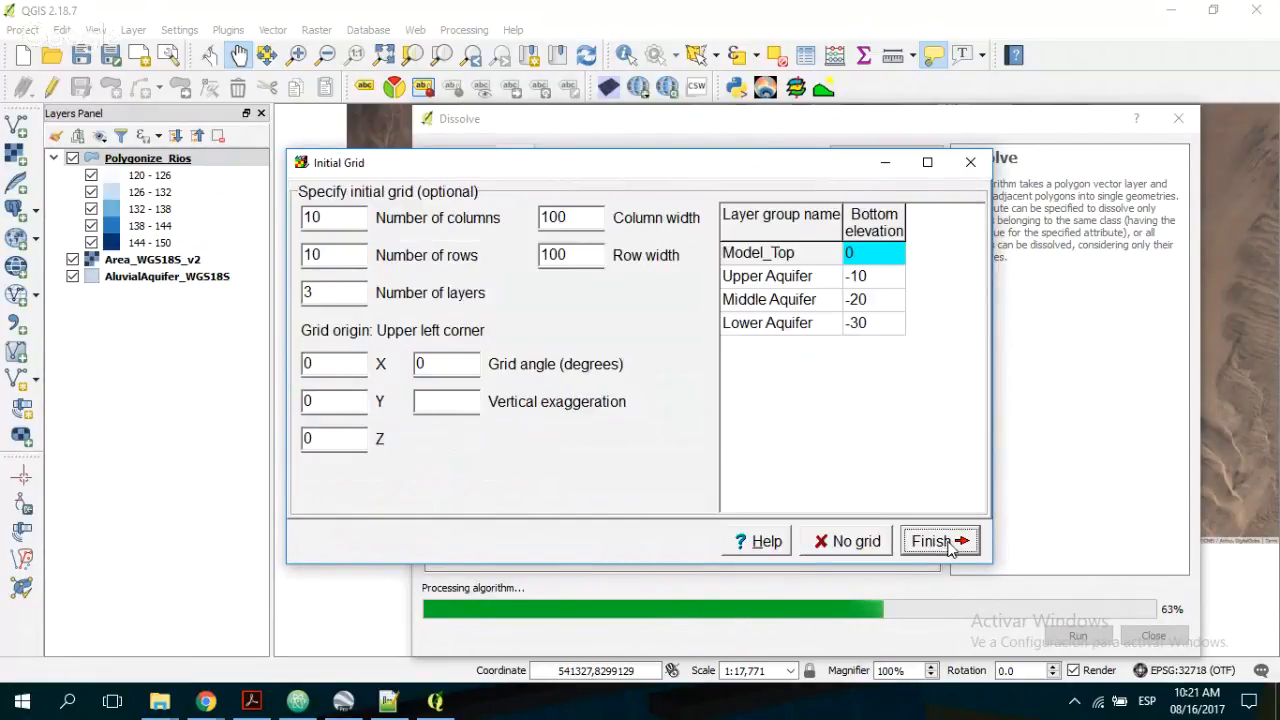
{"action": "left_click", "coordinate": [846, 542]}
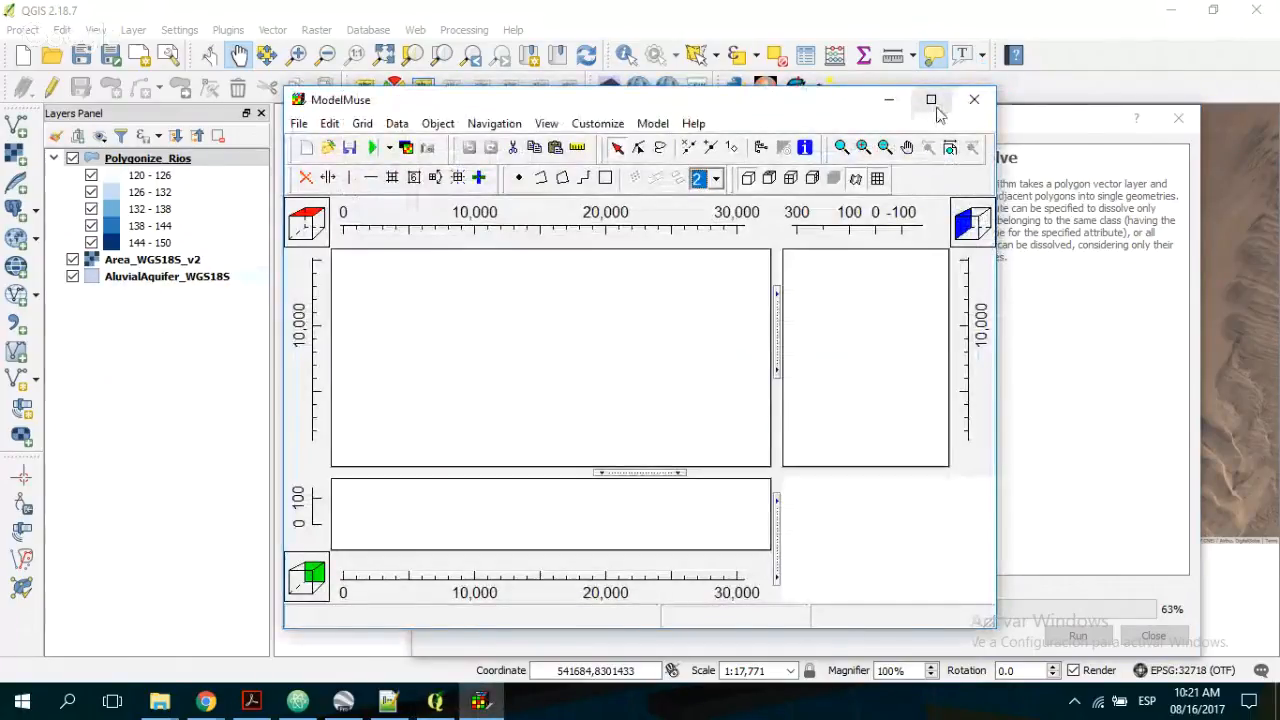
{"action": "left_click", "coordinate": [931, 100]}
- Import the Extension_WGS18S shapefile from the tutorial's Shps folder as an object that sets values of enclosed cells
{"action": "left_click", "coordinate": [15, 30]}
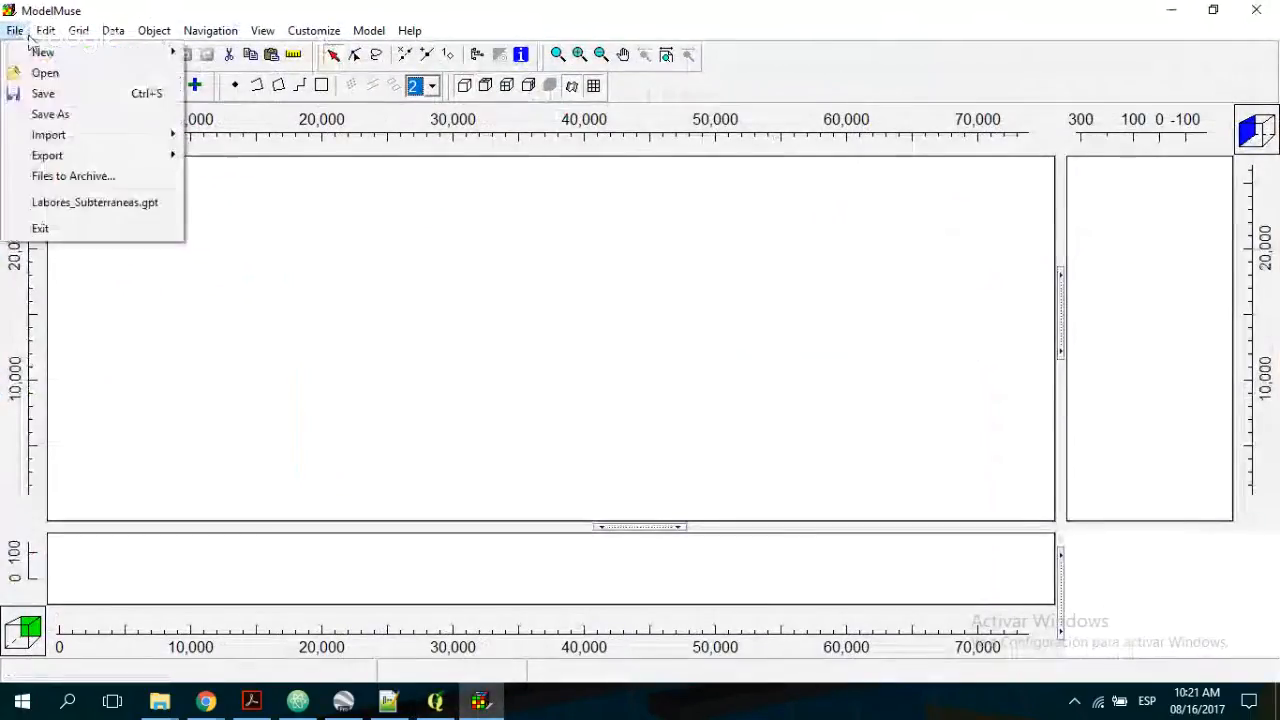
{"action": "mouse_move", "coordinate": [50, 131]}
{"action": "left_click", "coordinate": [303, 157]}
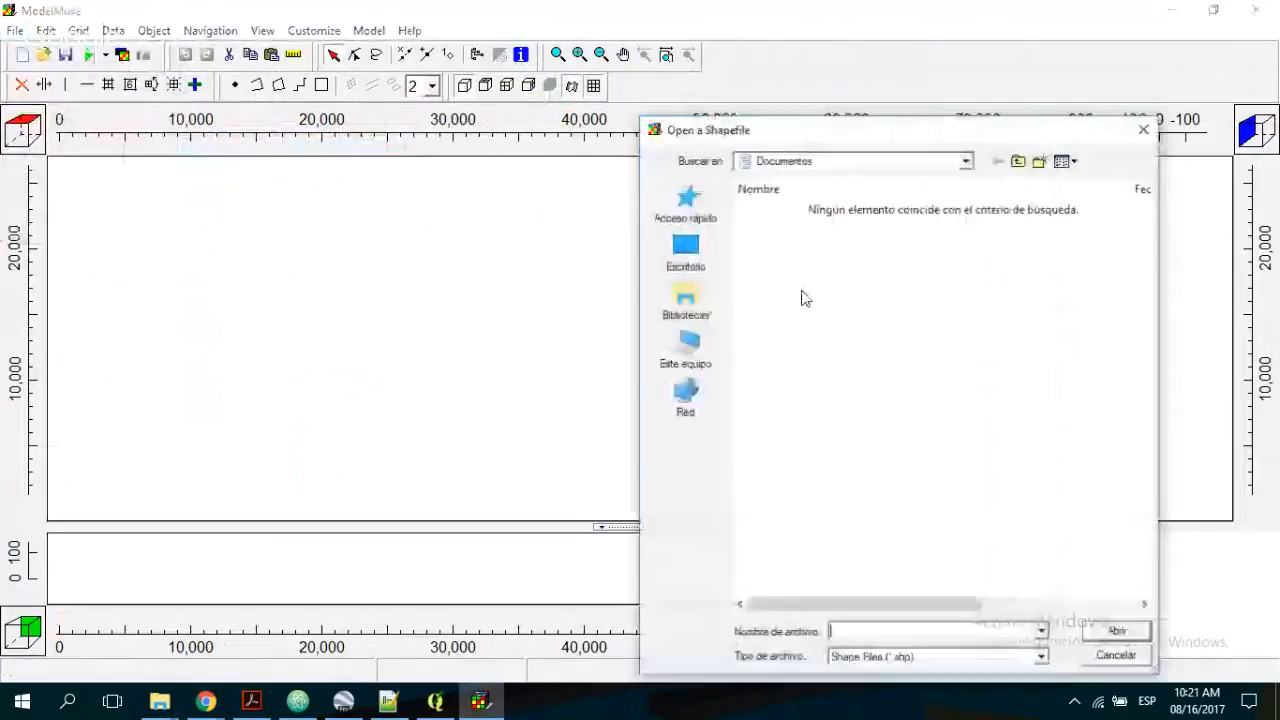
{"action": "left_click", "coordinate": [1020, 161]}
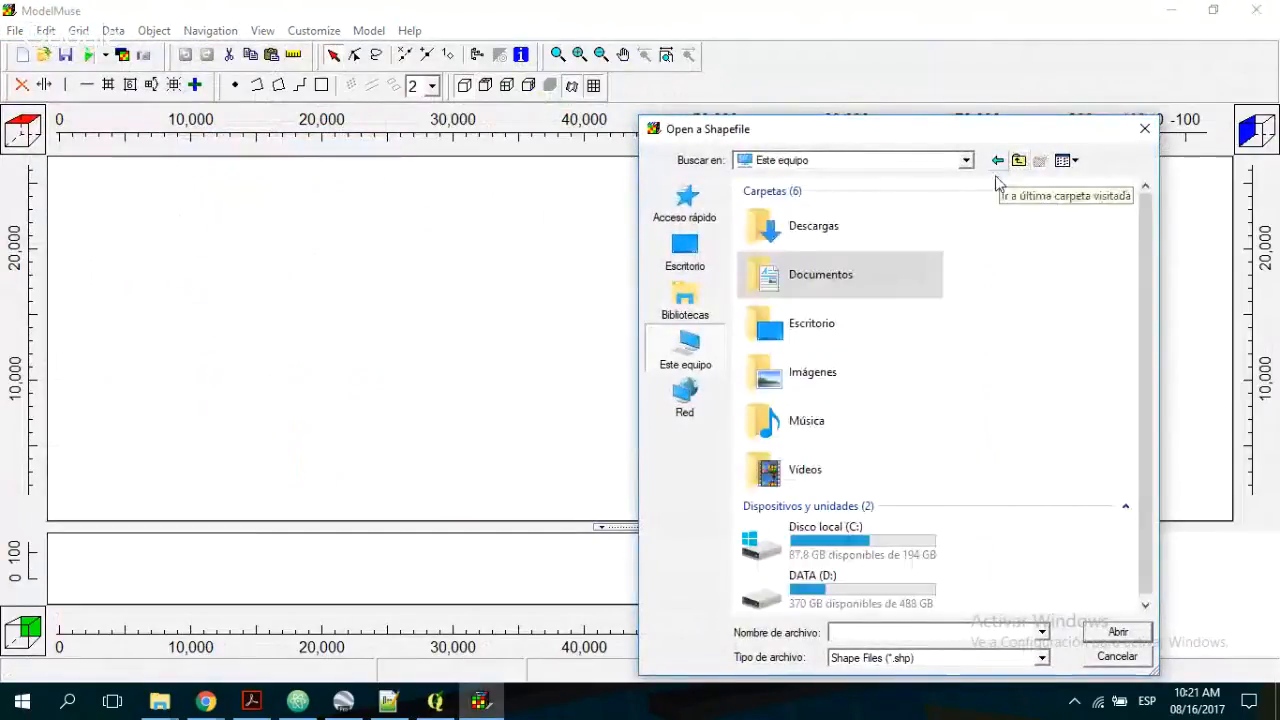
{"action": "double_click", "coordinate": [815, 290]}
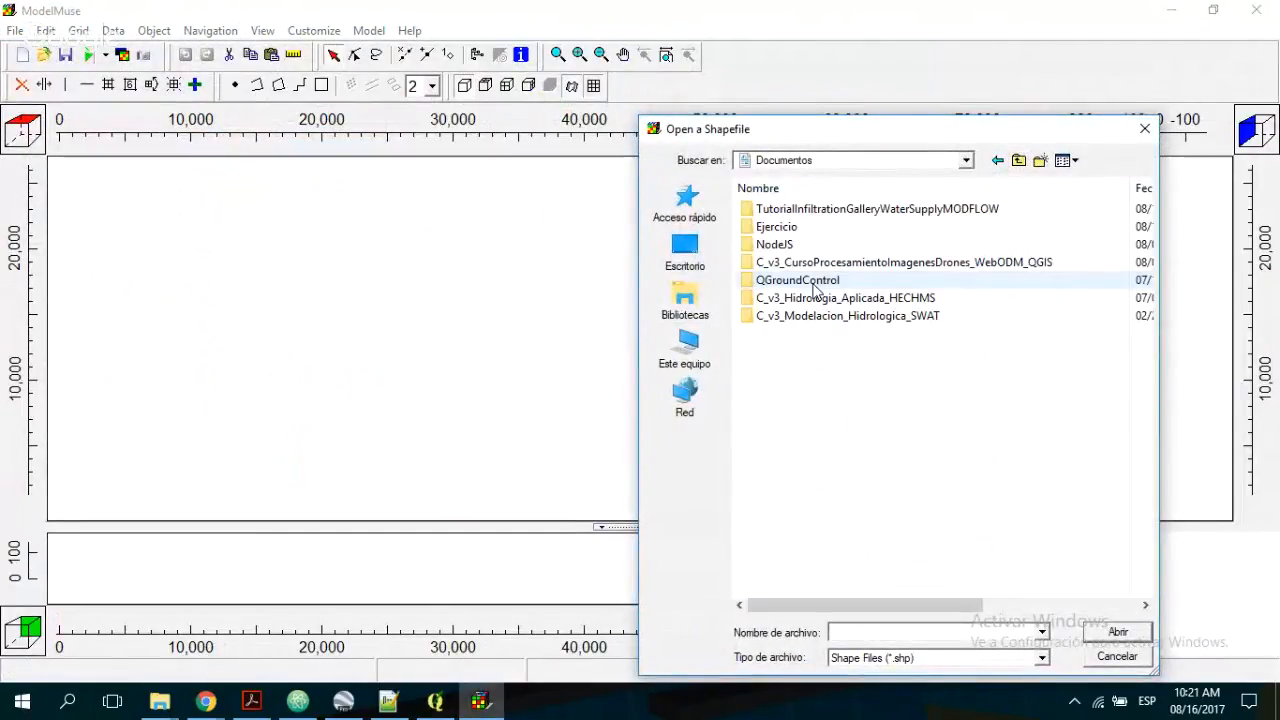
{"action": "double_click", "coordinate": [845, 208]}
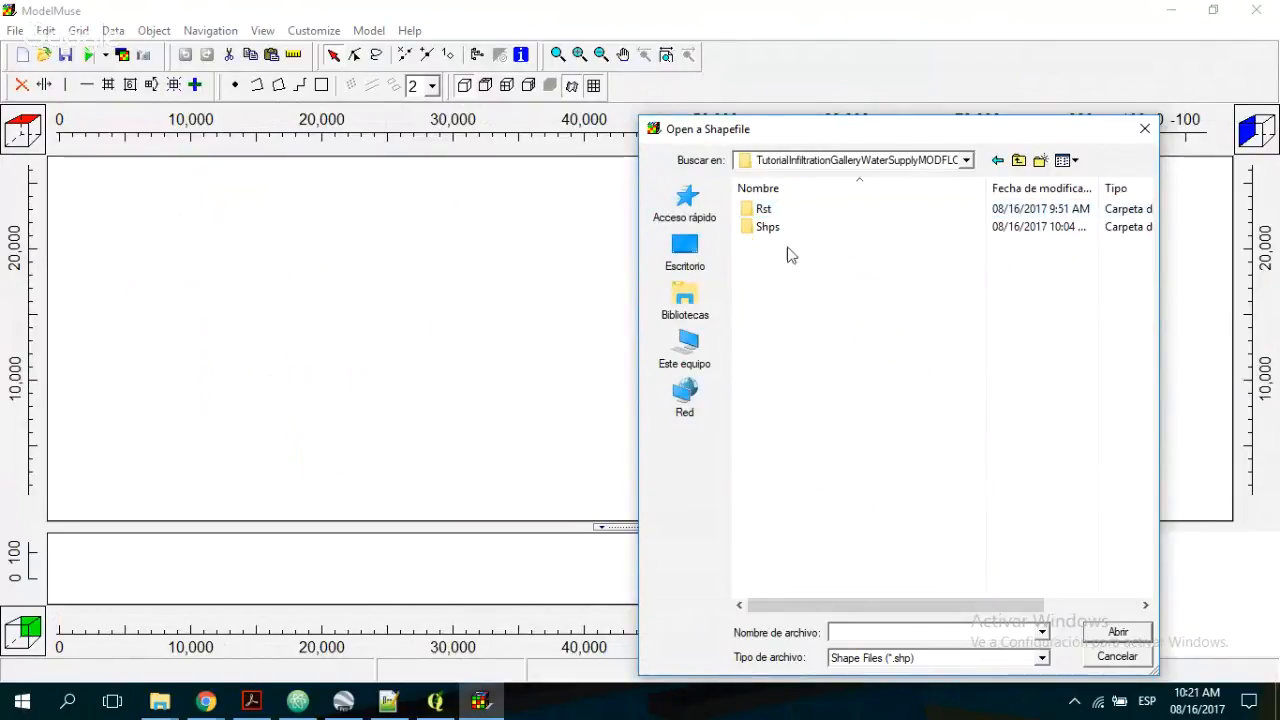
{"action": "double_click", "coordinate": [793, 229]}
{"action": "double_click", "coordinate": [812, 245]}
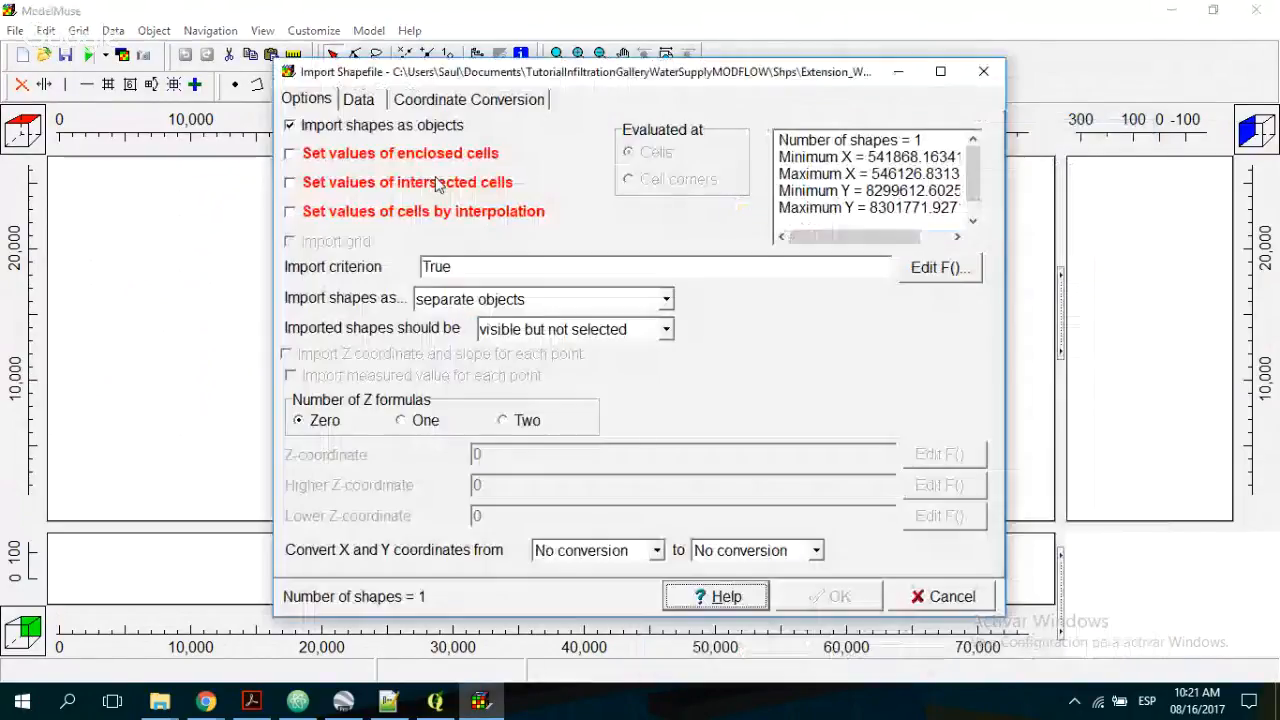
{"action": "left_click", "coordinate": [395, 154]}
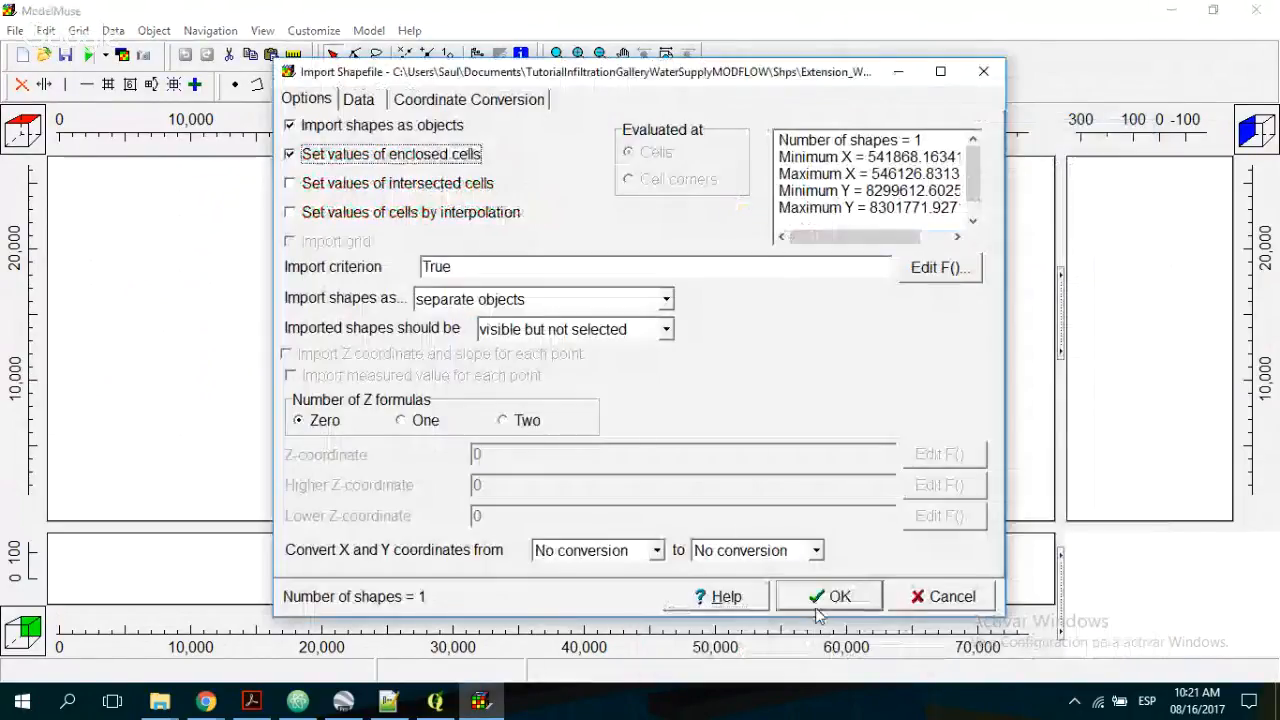
{"action": "left_click", "coordinate": [822, 597]}
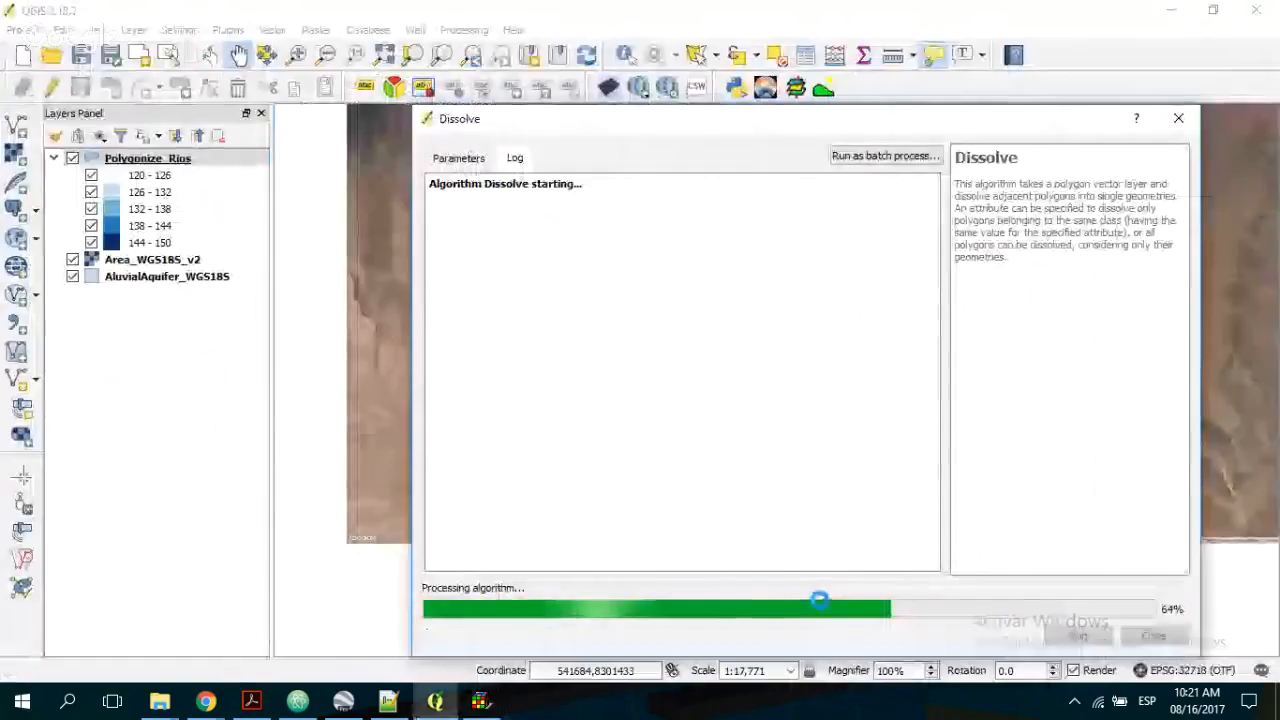
{"action": "left_click", "coordinate": [482, 703]}
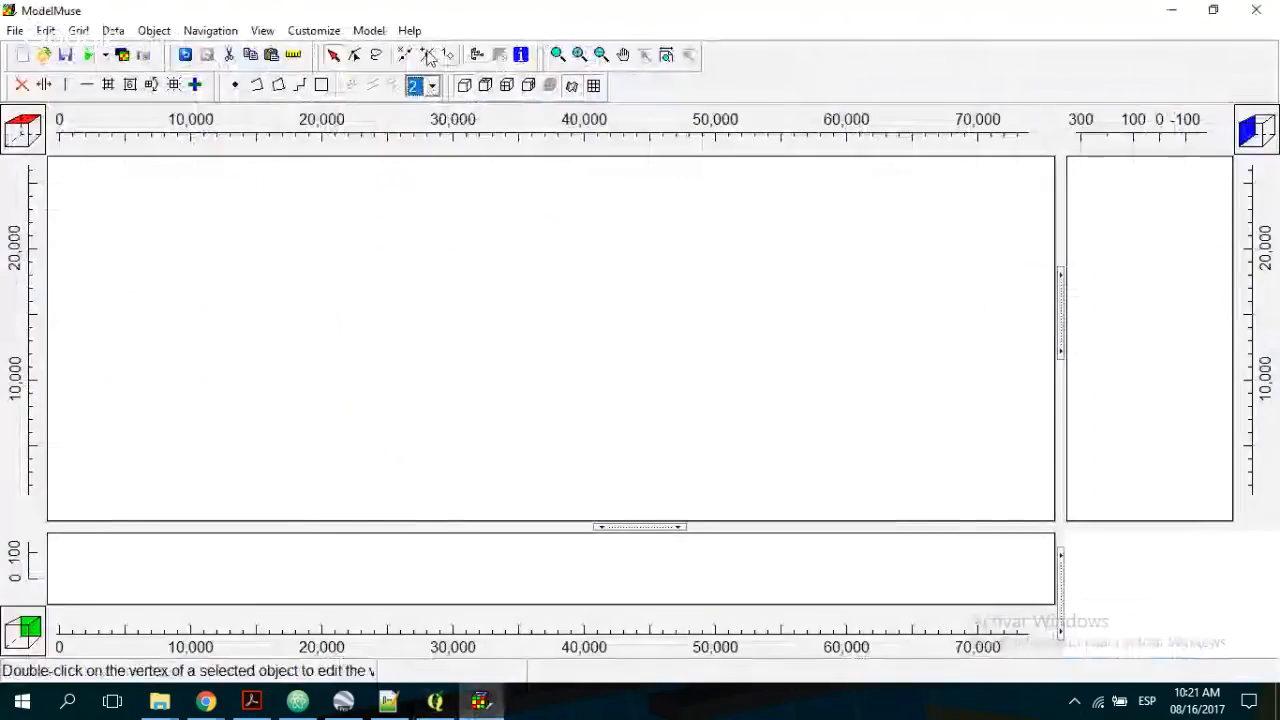
- Open the properties of the imported Extension_WGS18S_1 object and use it to set a grid cell size of 100
{"action": "left_click", "coordinate": [369, 30]}
{"action": "mouse_move", "coordinate": [197, 38]}
{"action": "mouse_move", "coordinate": [154, 30]}
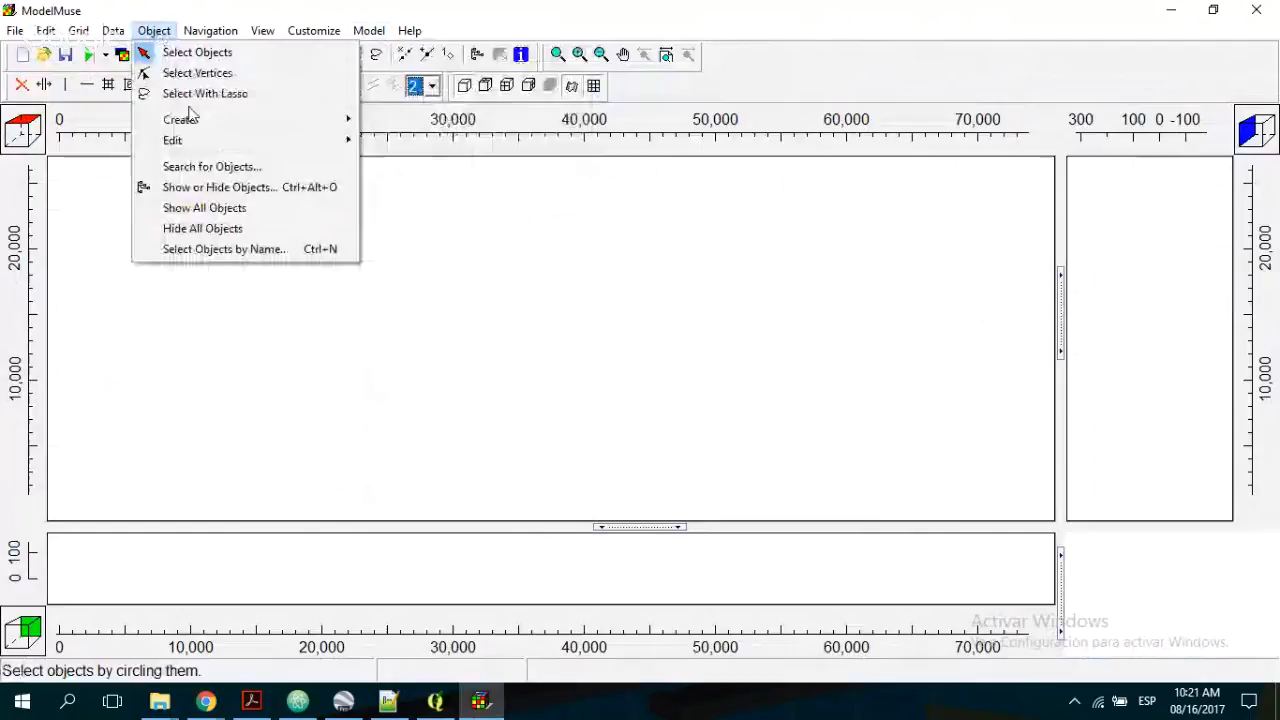
{"action": "left_click", "coordinate": [214, 186]}
{"action": "left_click", "coordinate": [888, 57]}
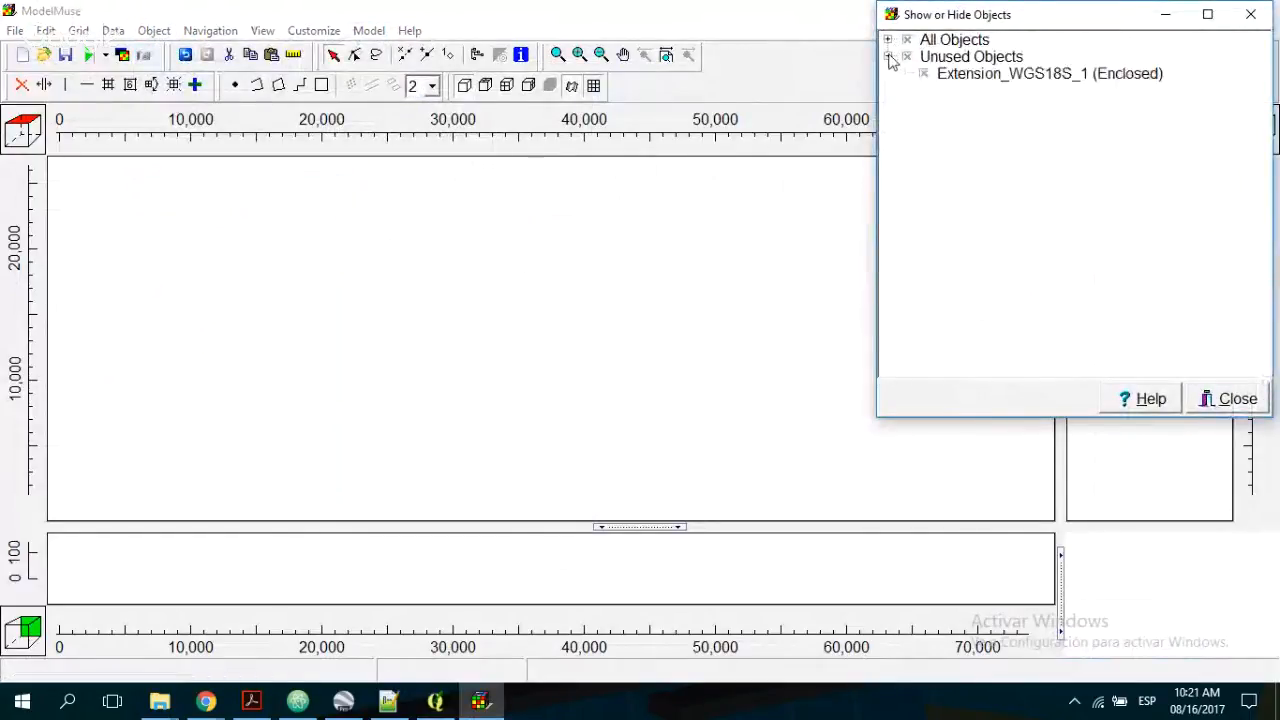
{"action": "double_click", "coordinate": [1003, 76]}
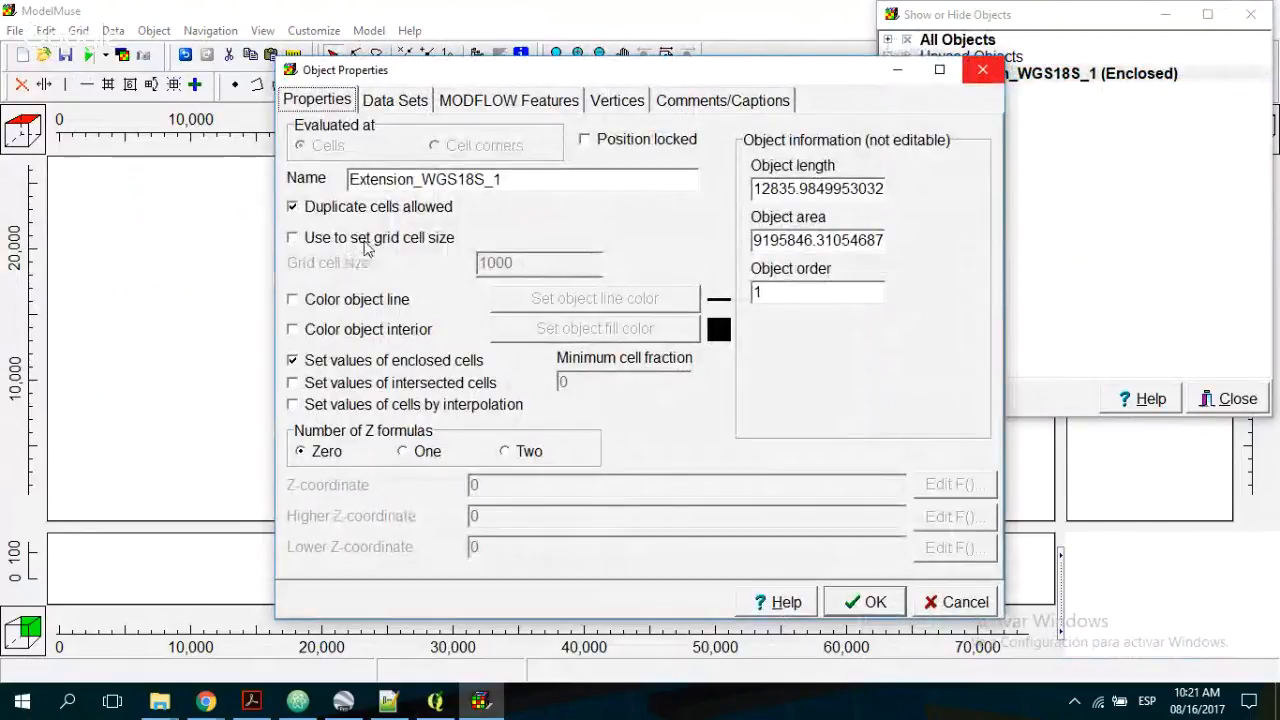
{"action": "left_click", "coordinate": [368, 239]}
{"action": "double_click", "coordinate": [517, 263]}
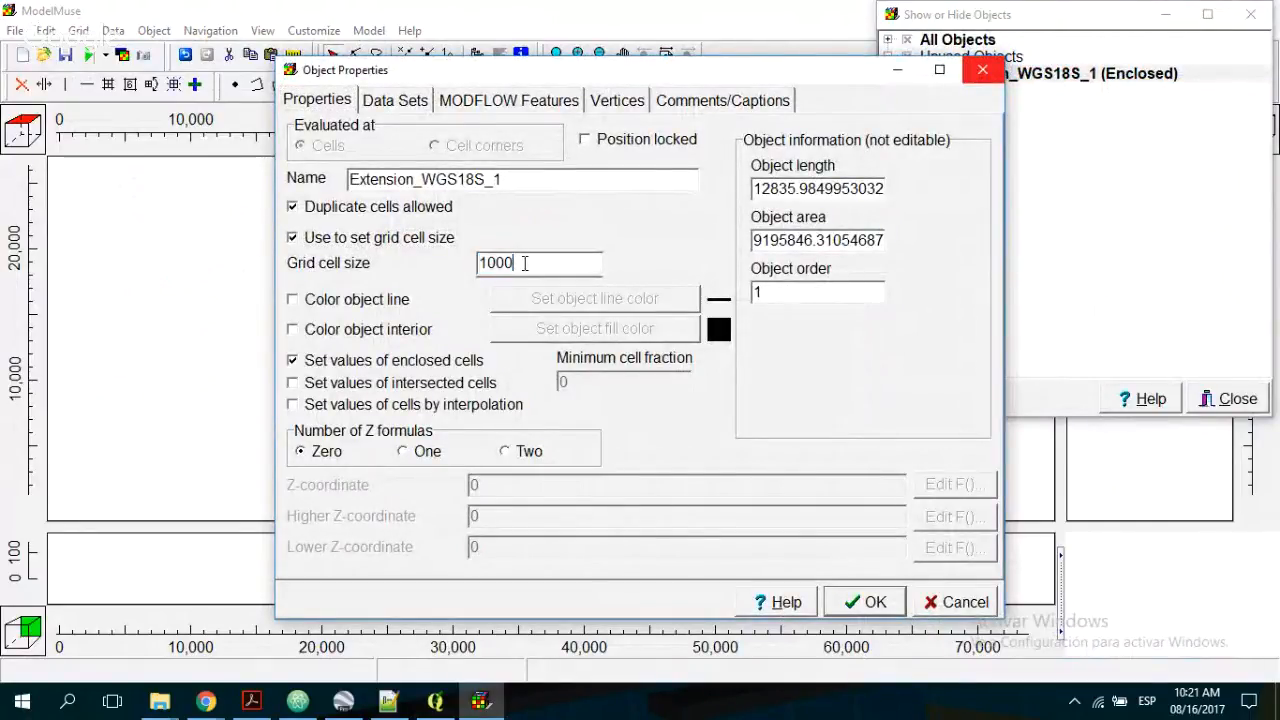
- Color the extension object's line and interior blue and apply the object properties
{"action": "left_click", "coordinate": [385, 308]}
{"action": "left_click", "coordinate": [580, 297]}
{"action": "left_click", "coordinate": [675, 213]}
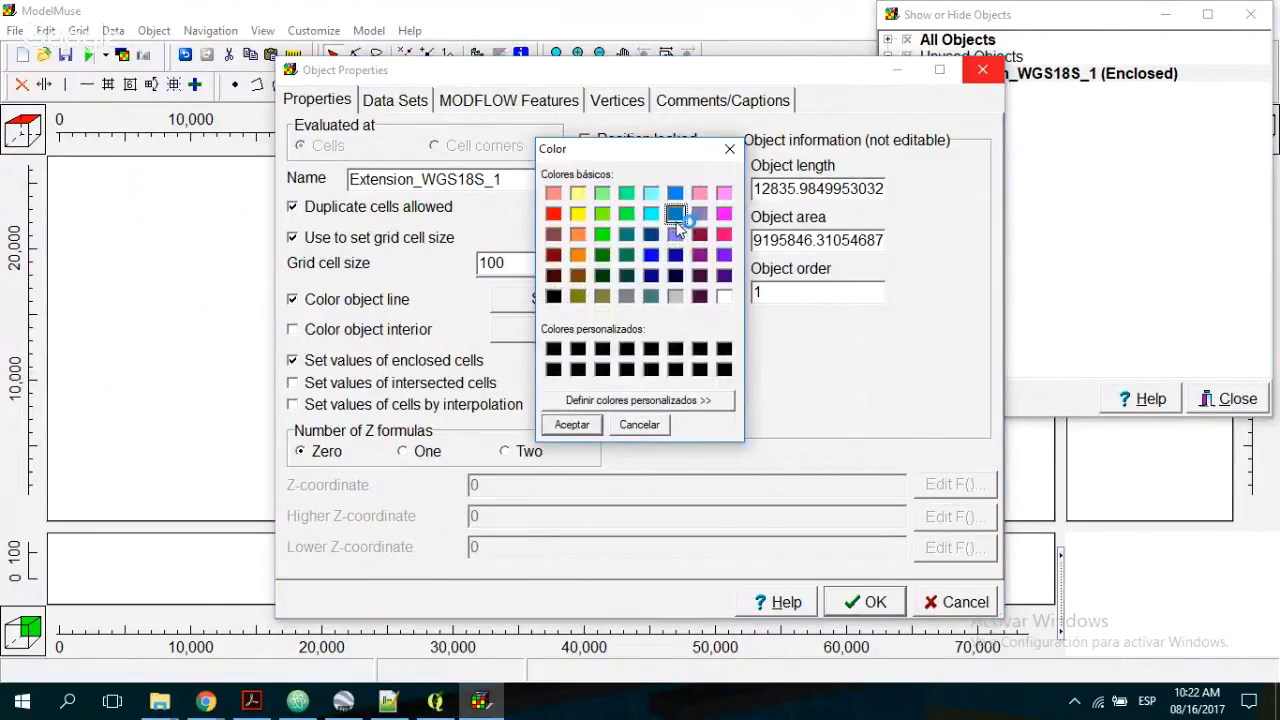
{"action": "left_click", "coordinate": [572, 424]}
{"action": "left_click", "coordinate": [364, 332]}
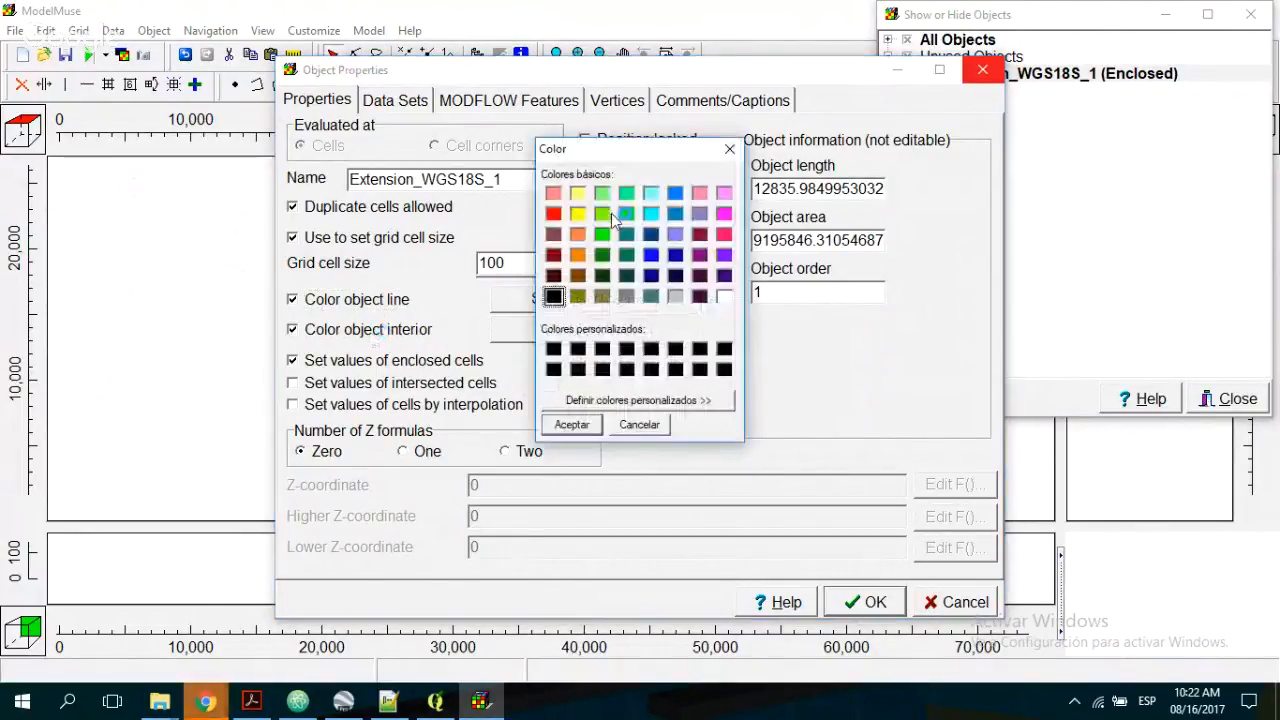
{"action": "left_click", "coordinate": [676, 214]}
{"action": "left_click", "coordinate": [574, 424]}
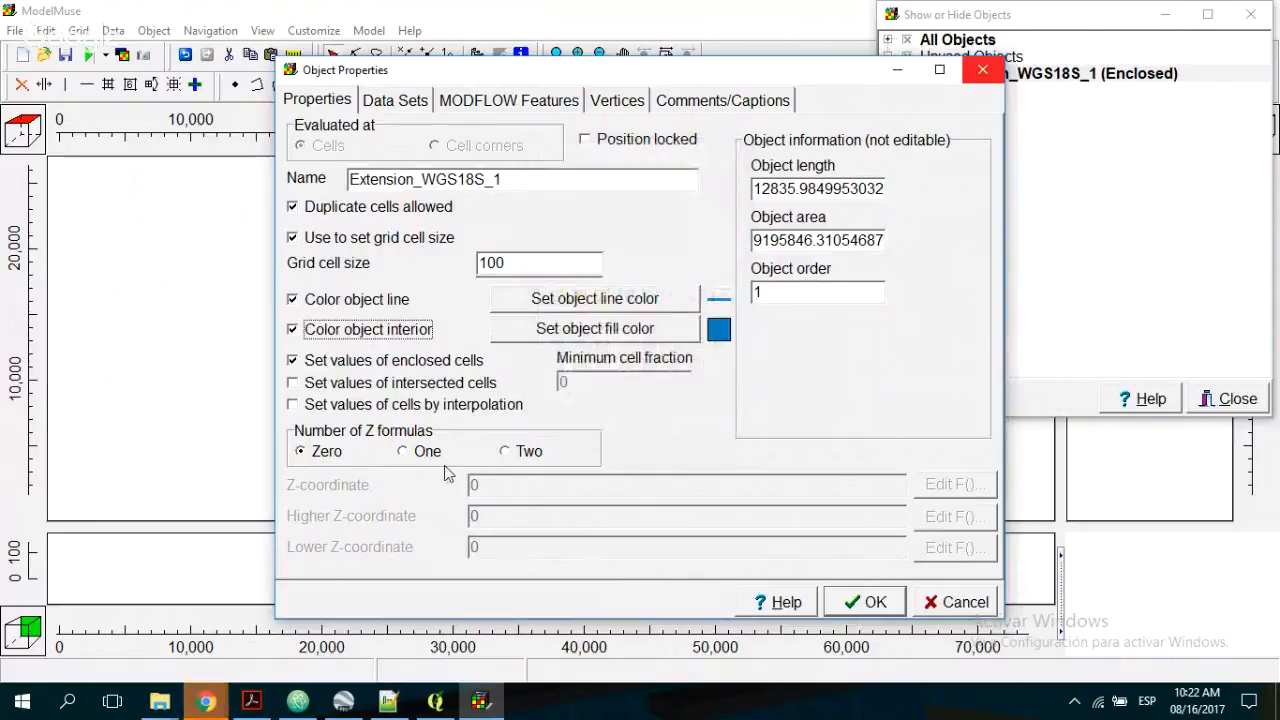
{"action": "left_click", "coordinate": [866, 602]}
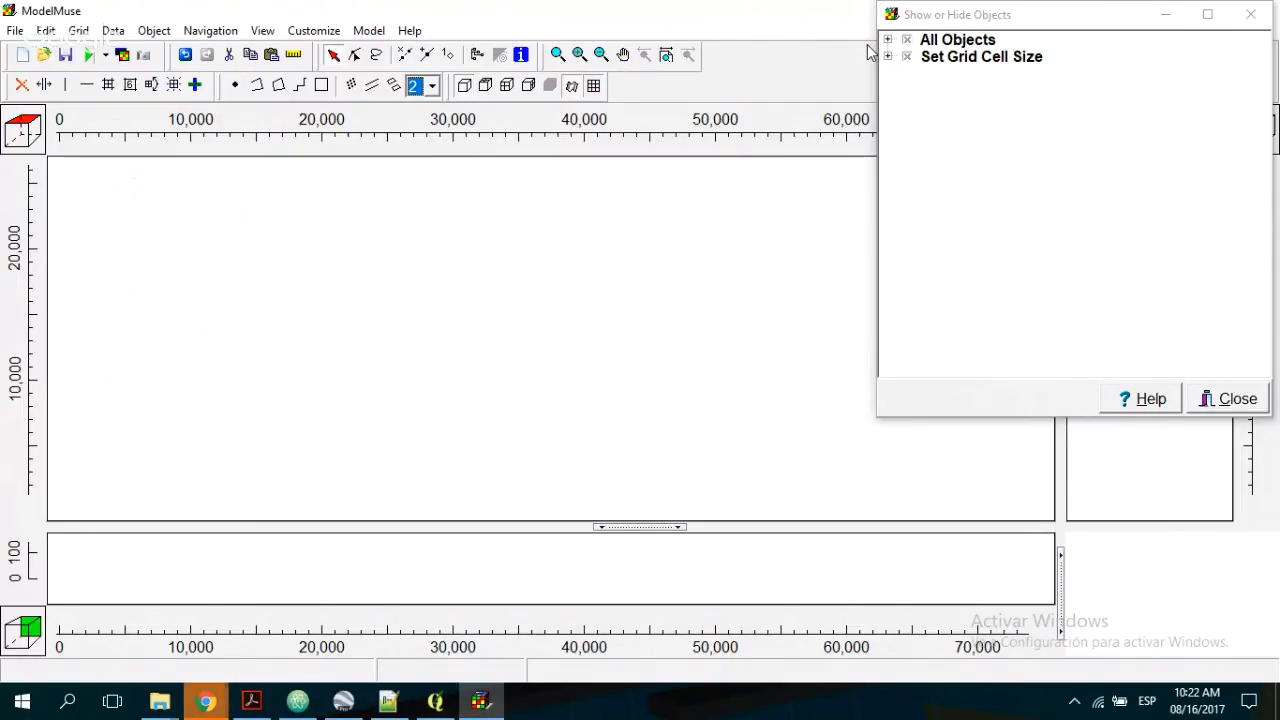
- Review the extension object's cell size settings and generate the grid with its angle calculated automatically
{"action": "left_click", "coordinate": [887, 39]}
{"action": "left_click", "coordinate": [887, 39]}
{"action": "left_click", "coordinate": [888, 56]}
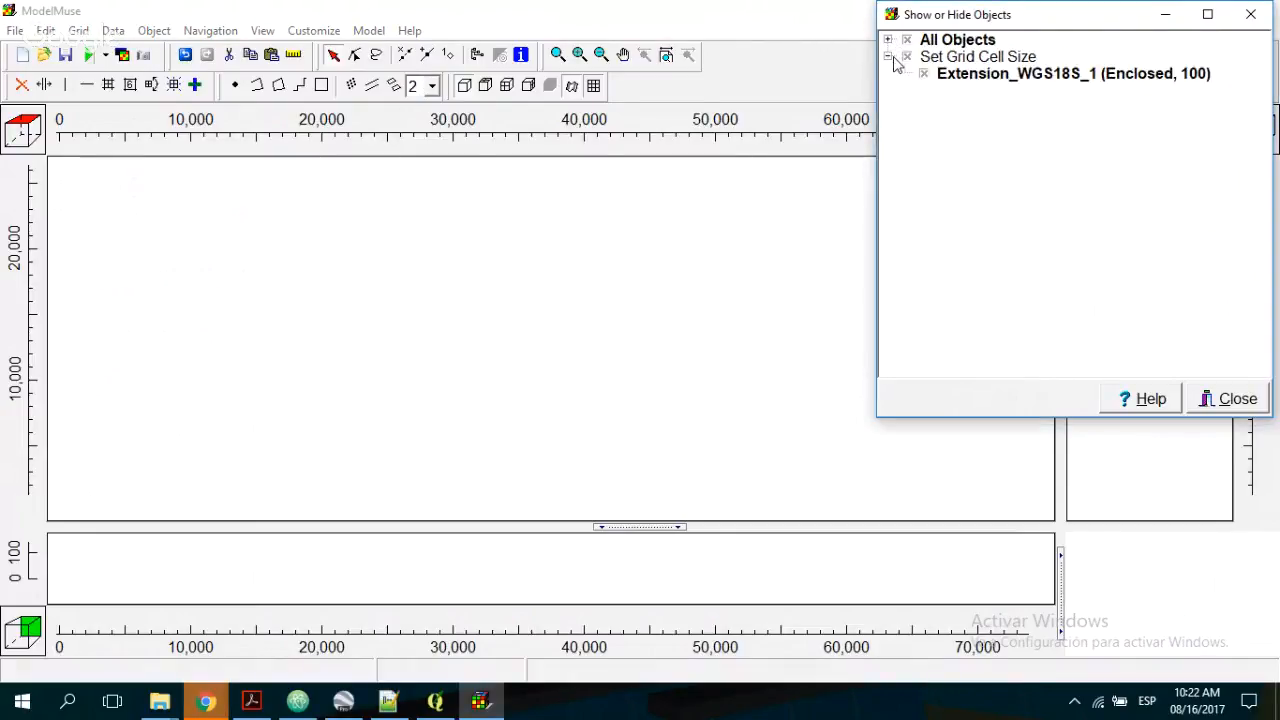
{"action": "left_click", "coordinate": [888, 56]}
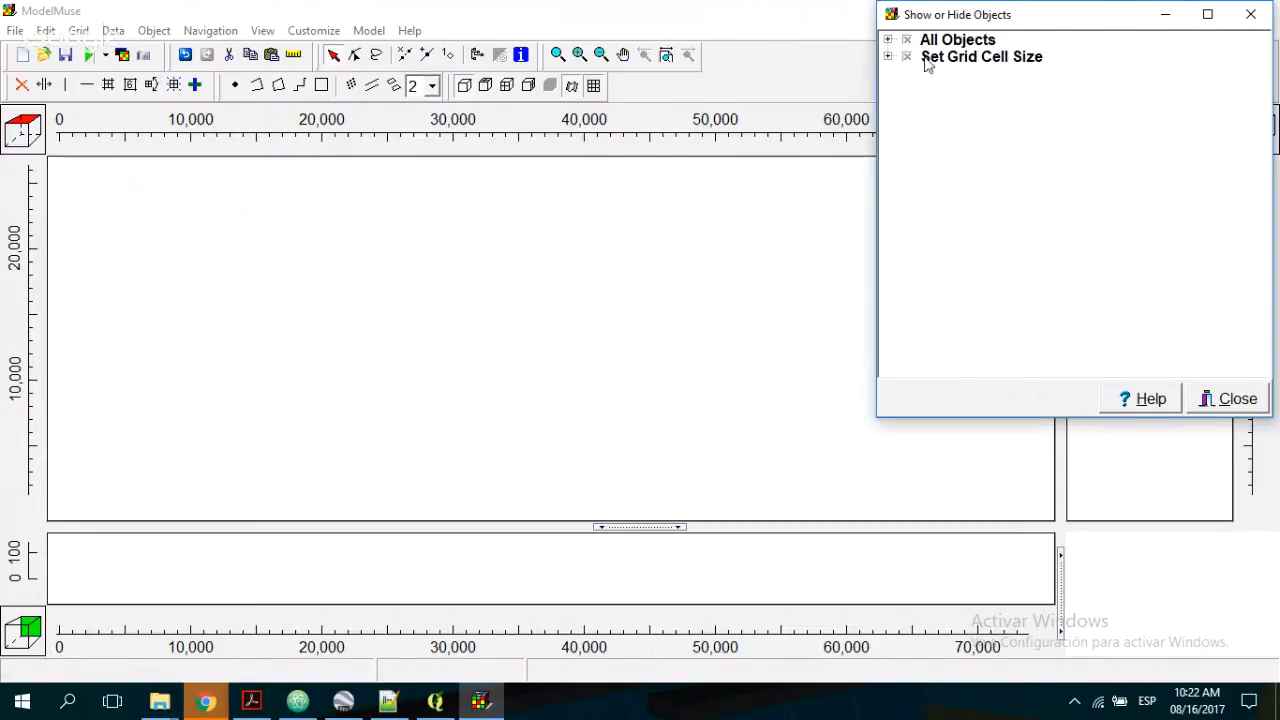
{"action": "left_click", "coordinate": [888, 57]}
{"action": "double_click", "coordinate": [960, 80]}
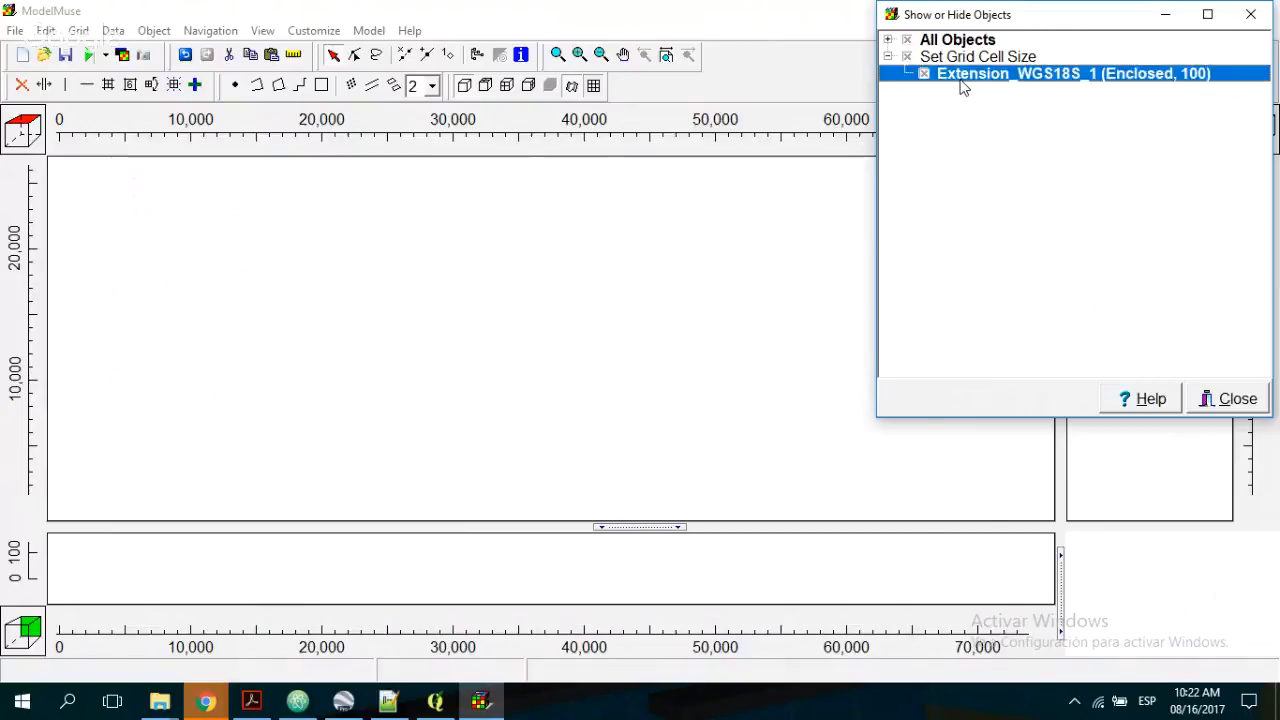
{"action": "left_click", "coordinate": [829, 603]}
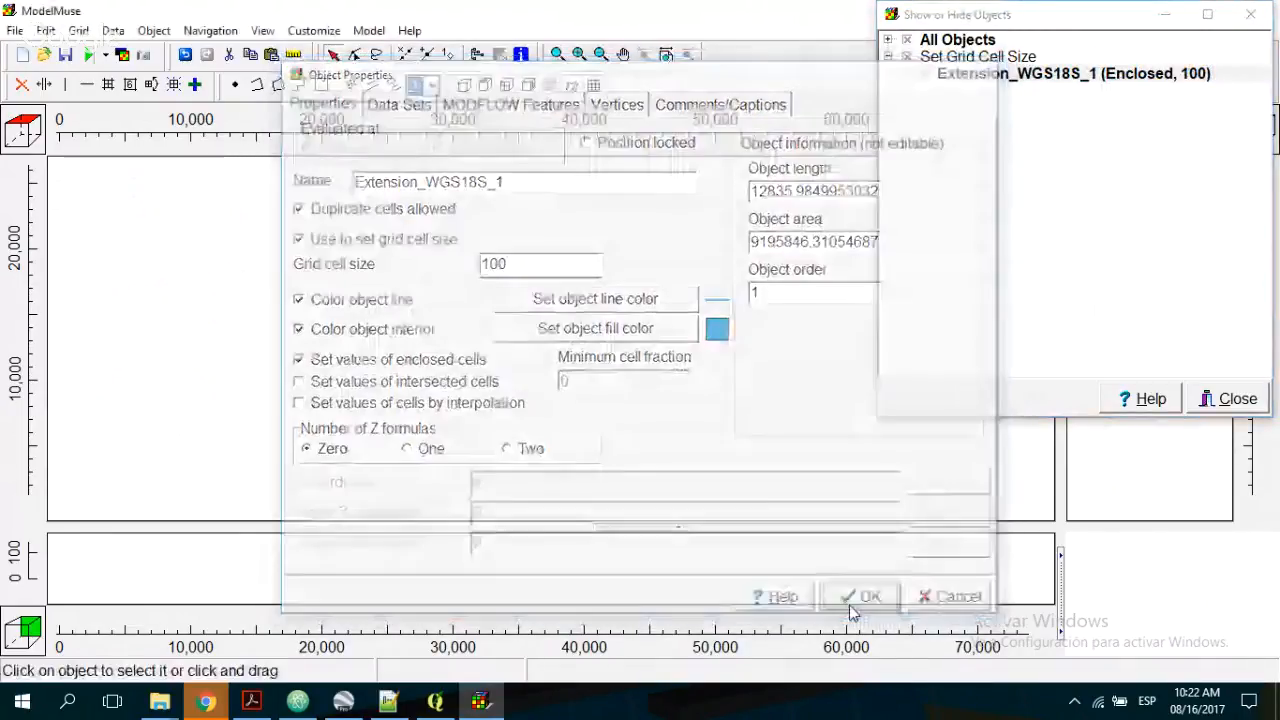
{"action": "left_click", "coordinate": [174, 88]}
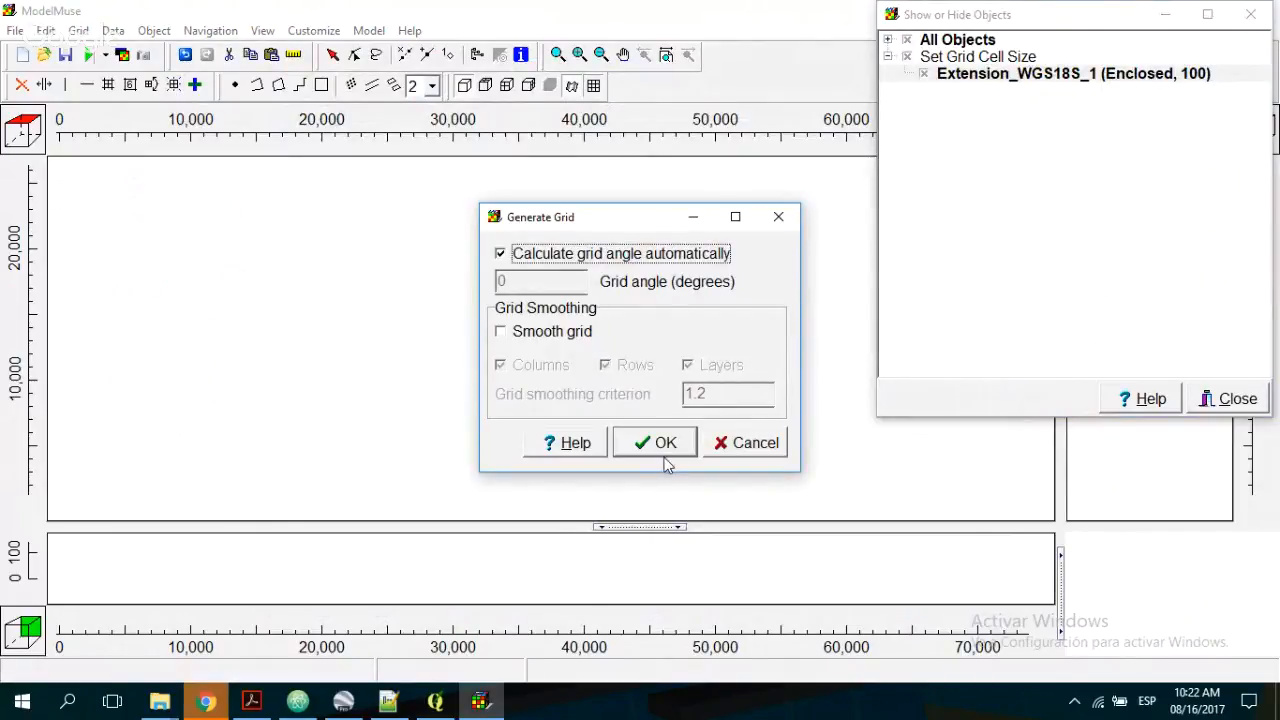
{"action": "left_click", "coordinate": [665, 455]}
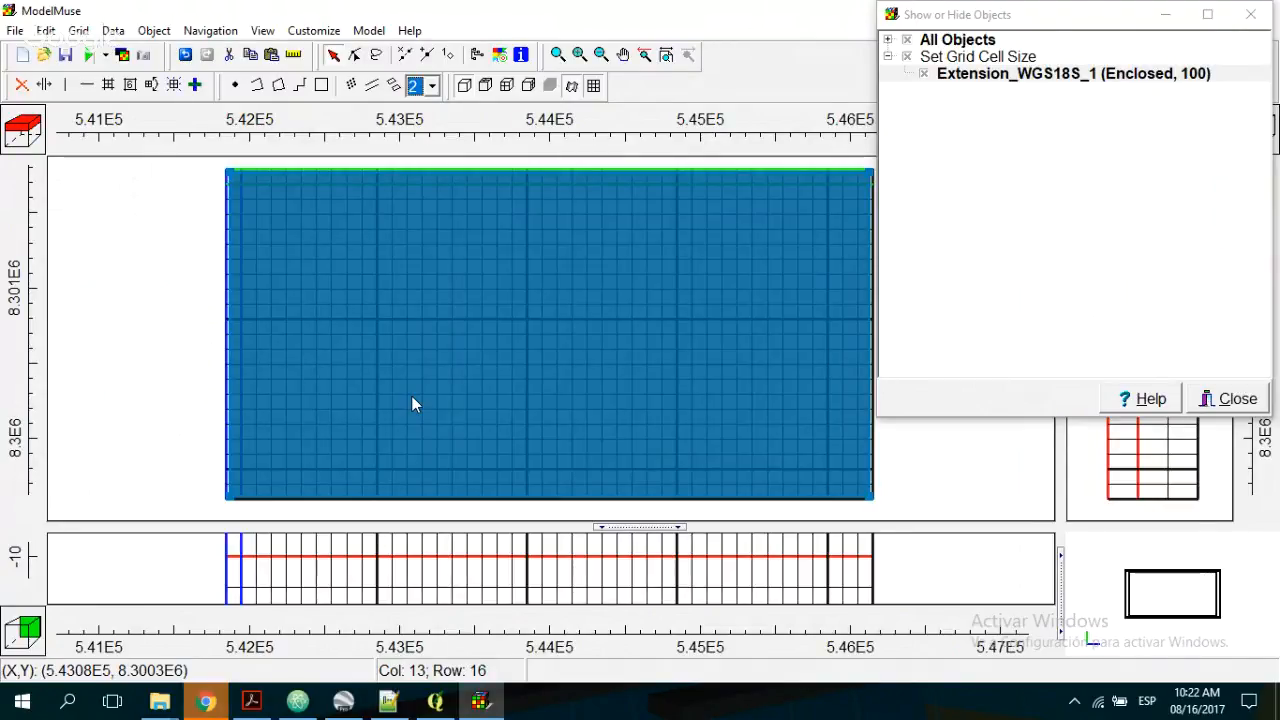
- Set the extension object's grid cell size to 25, regenerate the grid with an automatic angle, and close the object list
{"action": "left_click", "coordinate": [995, 76]}
{"action": "double_click", "coordinate": [995, 76]}
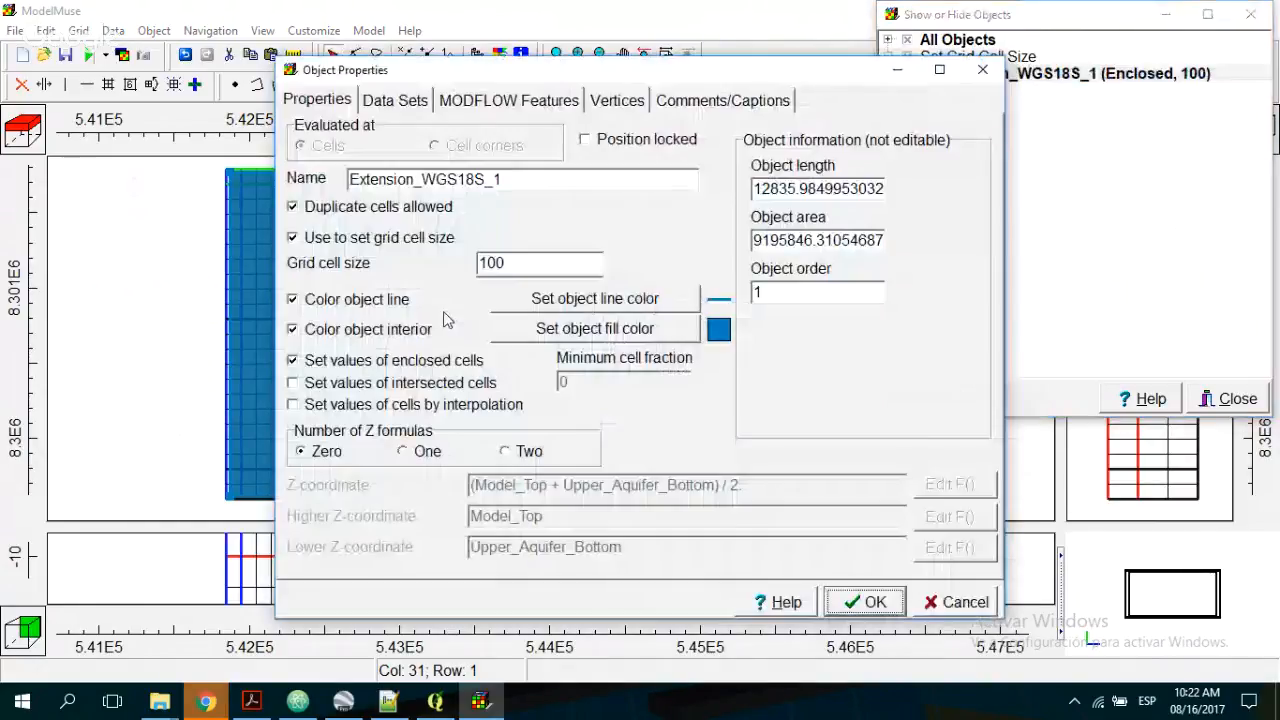
{"action": "double_click", "coordinate": [491, 262]}
{"action": "type", "text": "25"}
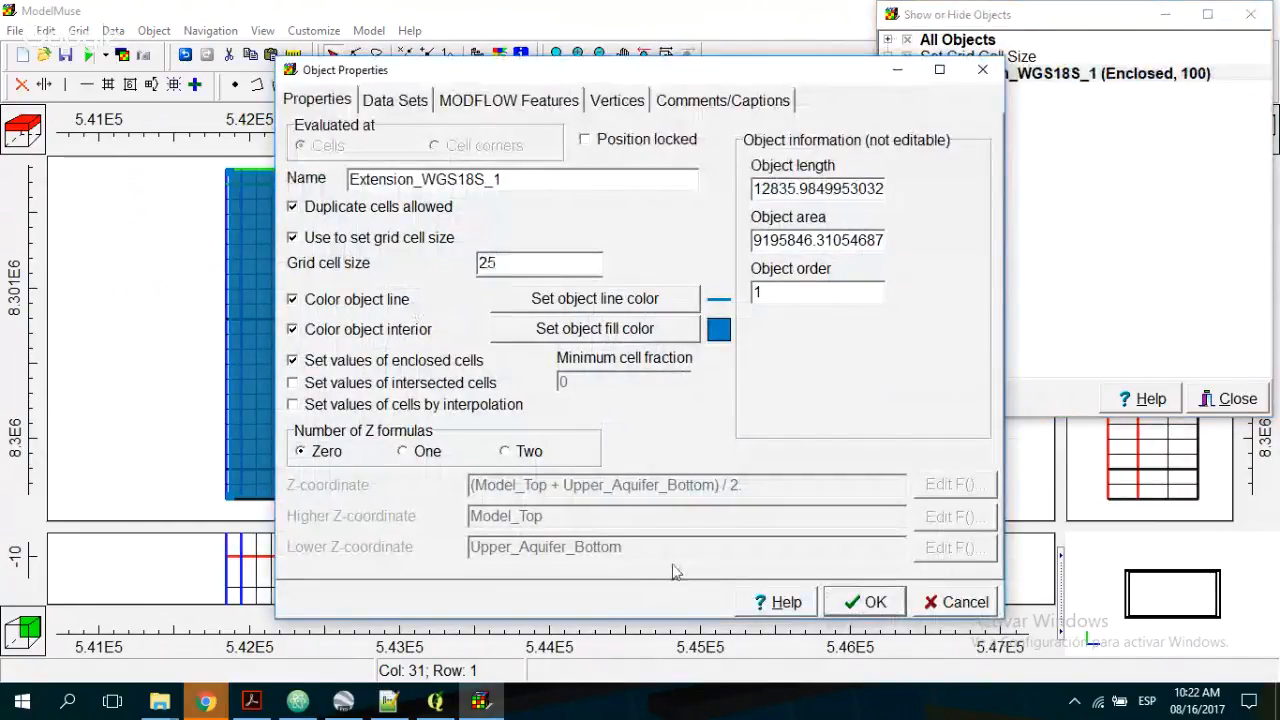
{"action": "left_click", "coordinate": [866, 601]}
{"action": "left_click", "coordinate": [173, 85]}
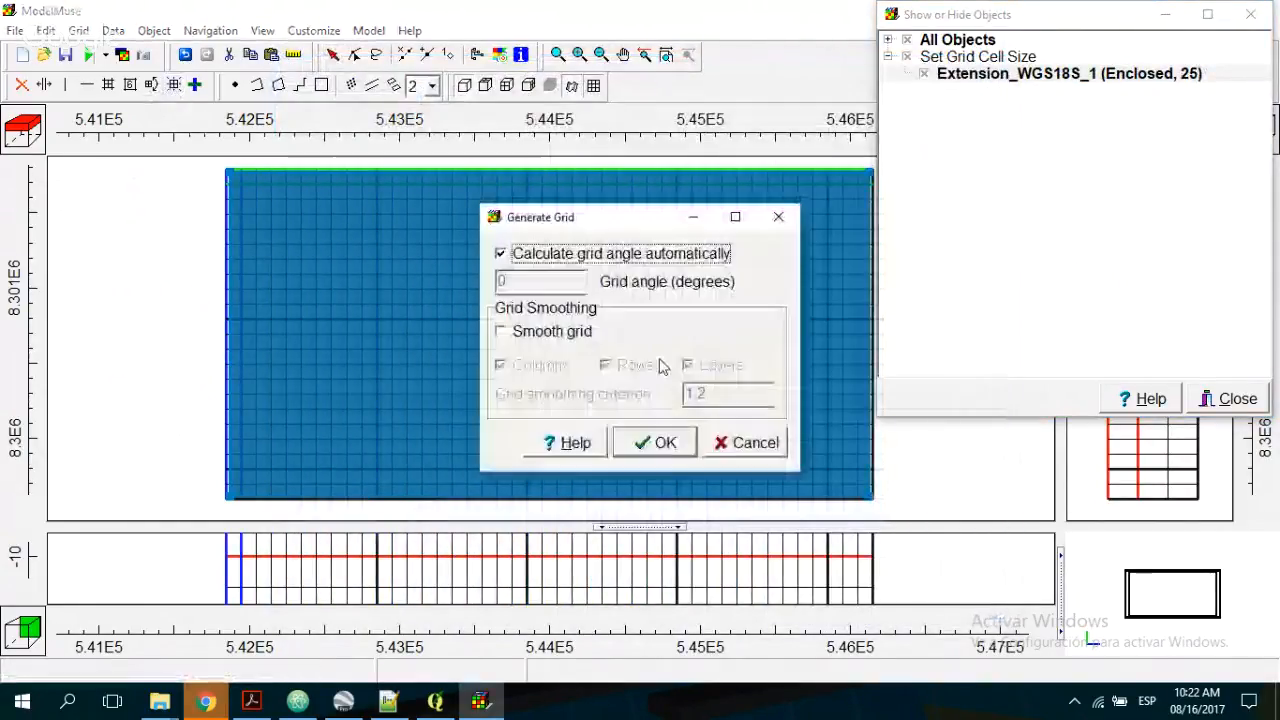
{"action": "left_click", "coordinate": [665, 443]}
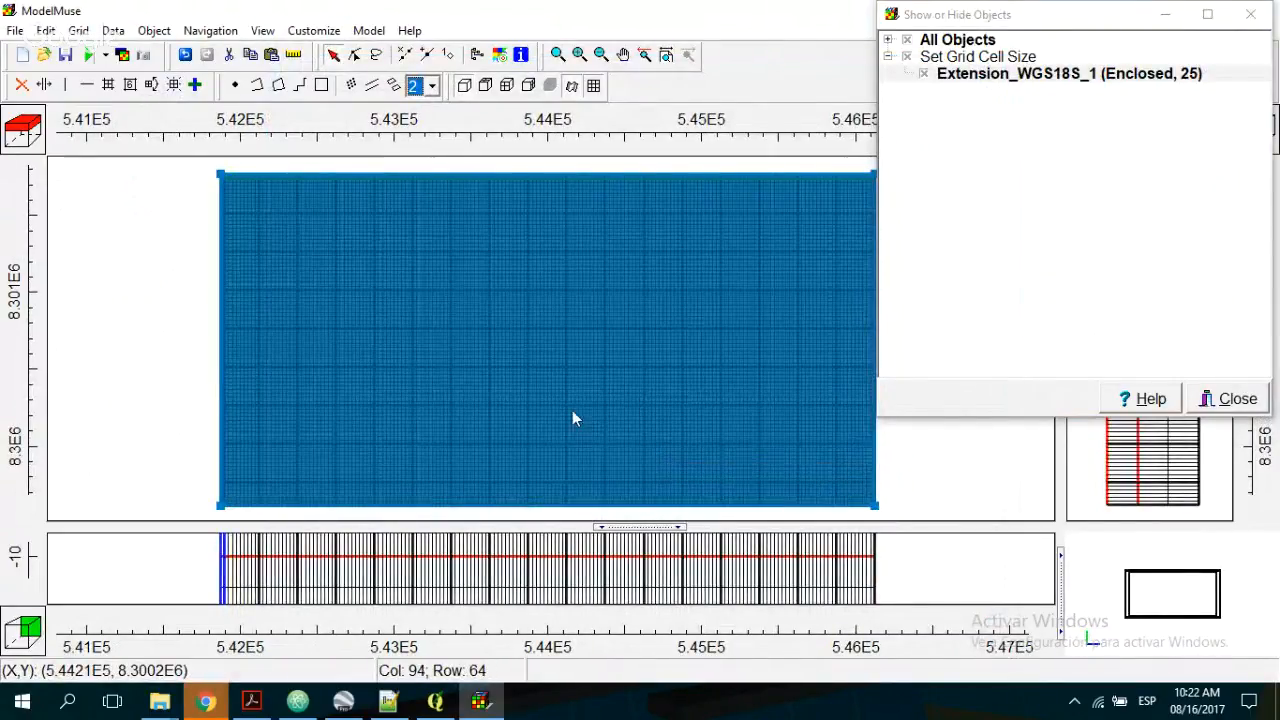
{"action": "left_click", "coordinate": [1251, 15]}
- Delete the Middle Aquifer and Lower Aquifer from the MODFLOW layer groups
{"action": "left_click", "coordinate": [368, 33]}
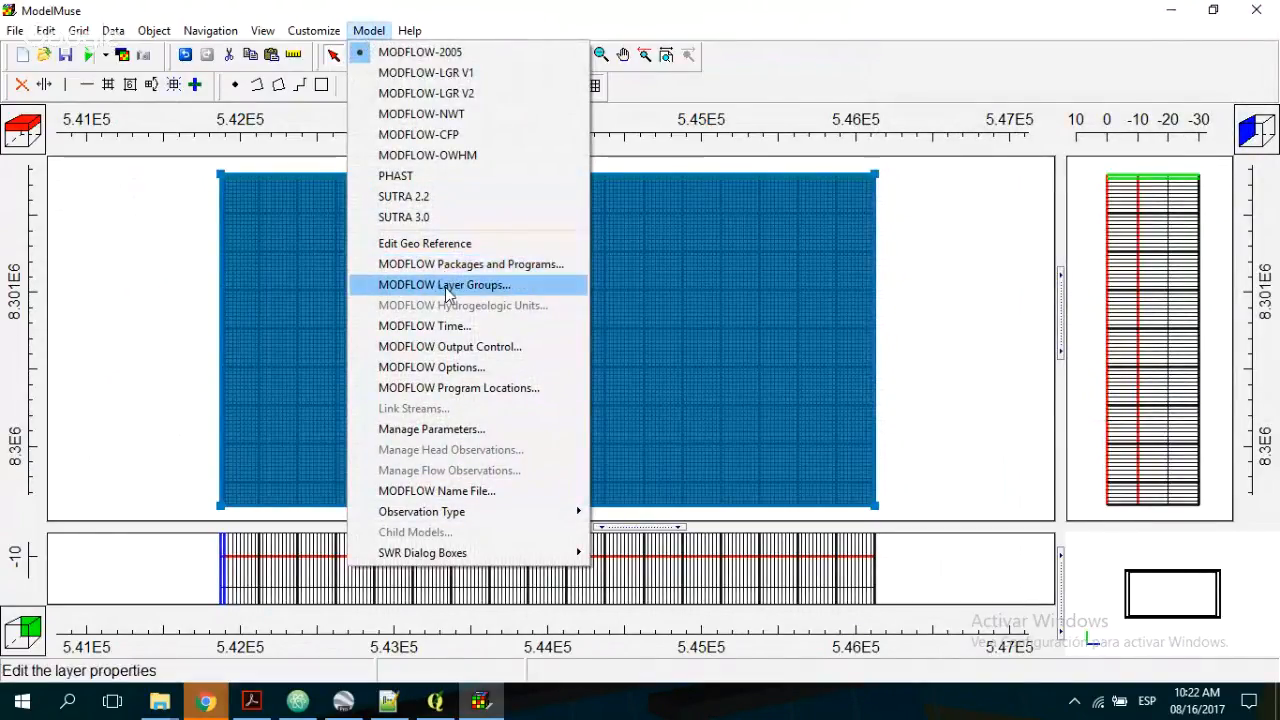
{"action": "left_click", "coordinate": [402, 284]}
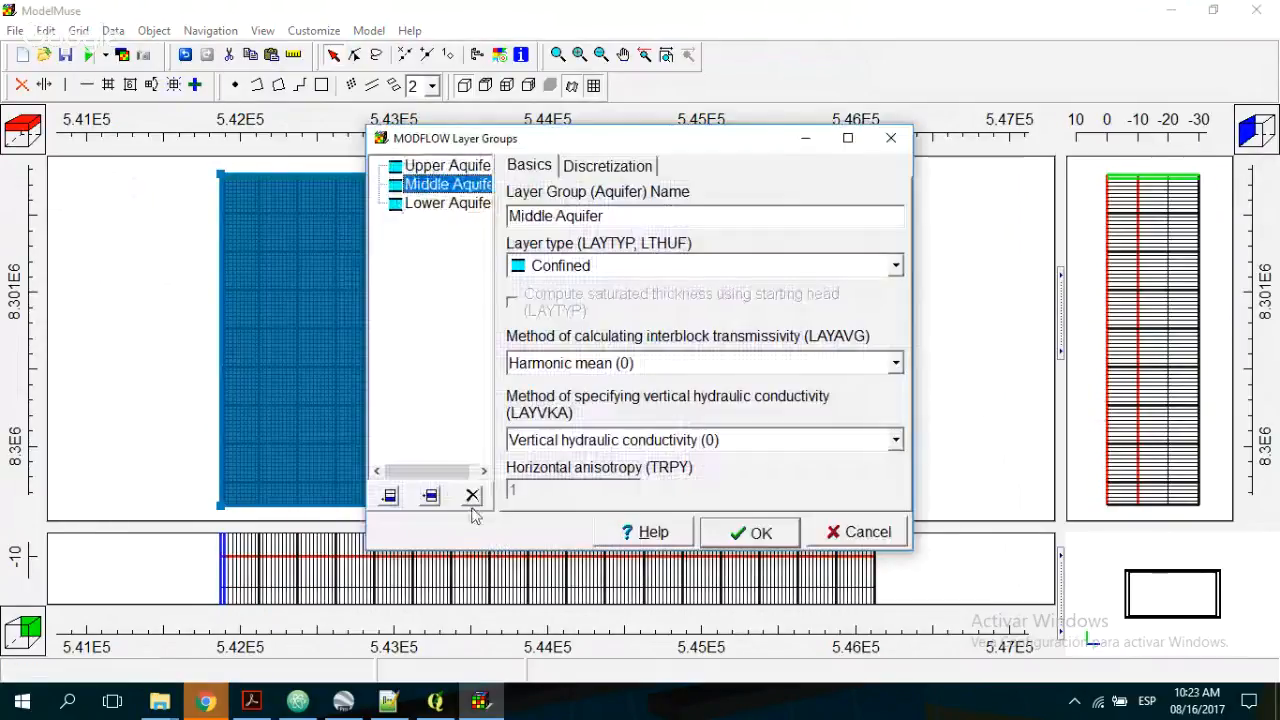
{"action": "left_click", "coordinate": [473, 495]}
{"action": "left_click", "coordinate": [450, 185]}
{"action": "left_click", "coordinate": [473, 495]}
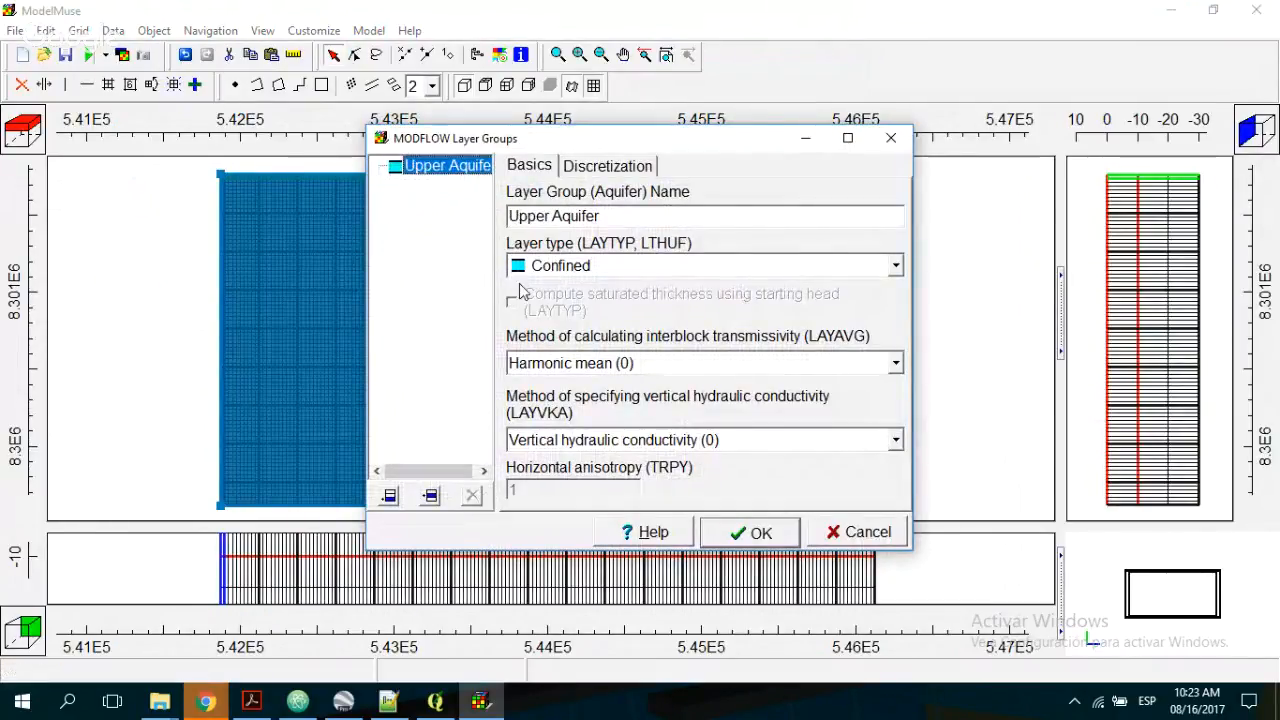
- Make the Upper Aquifer layer group convertible, rename it AluvialAquifer, and apply the layer group changes
{"action": "left_click", "coordinate": [580, 266]}
{"action": "left_click", "coordinate": [566, 331]}
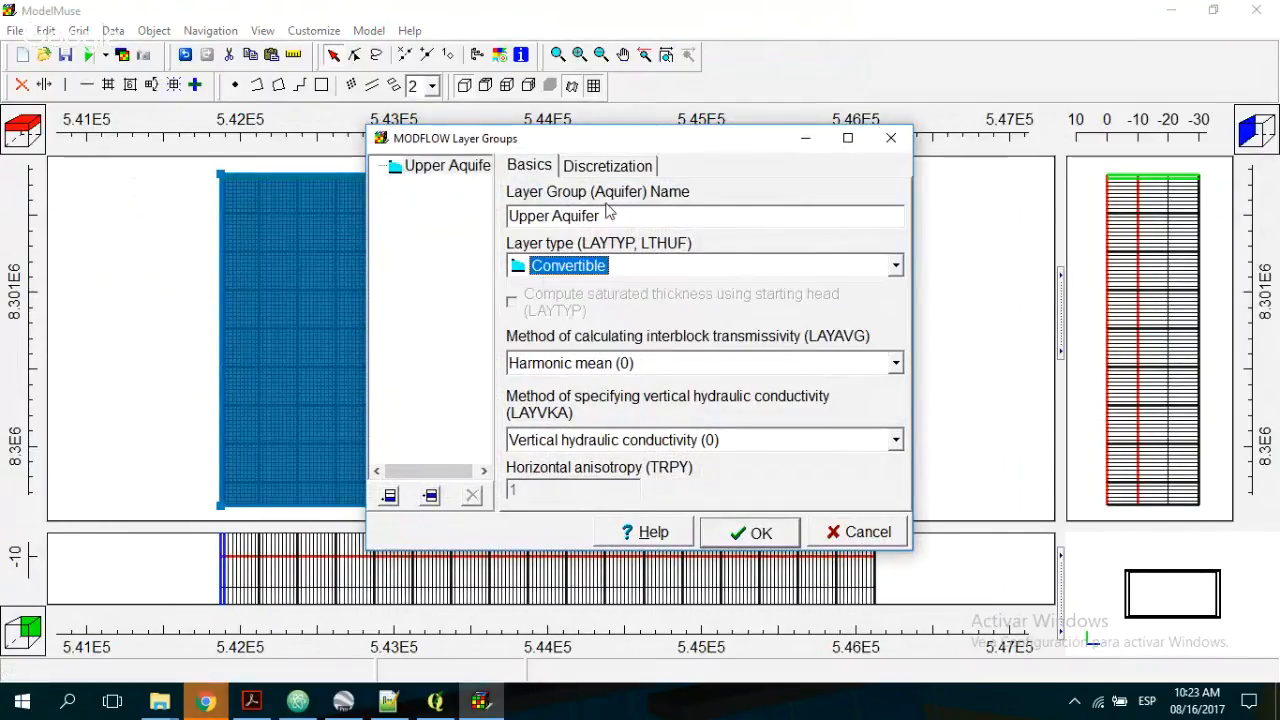
{"action": "left_click_drag", "start_coordinate": [604, 215], "coordinate": [414, 200]}
{"action": "type", "text": "A"}
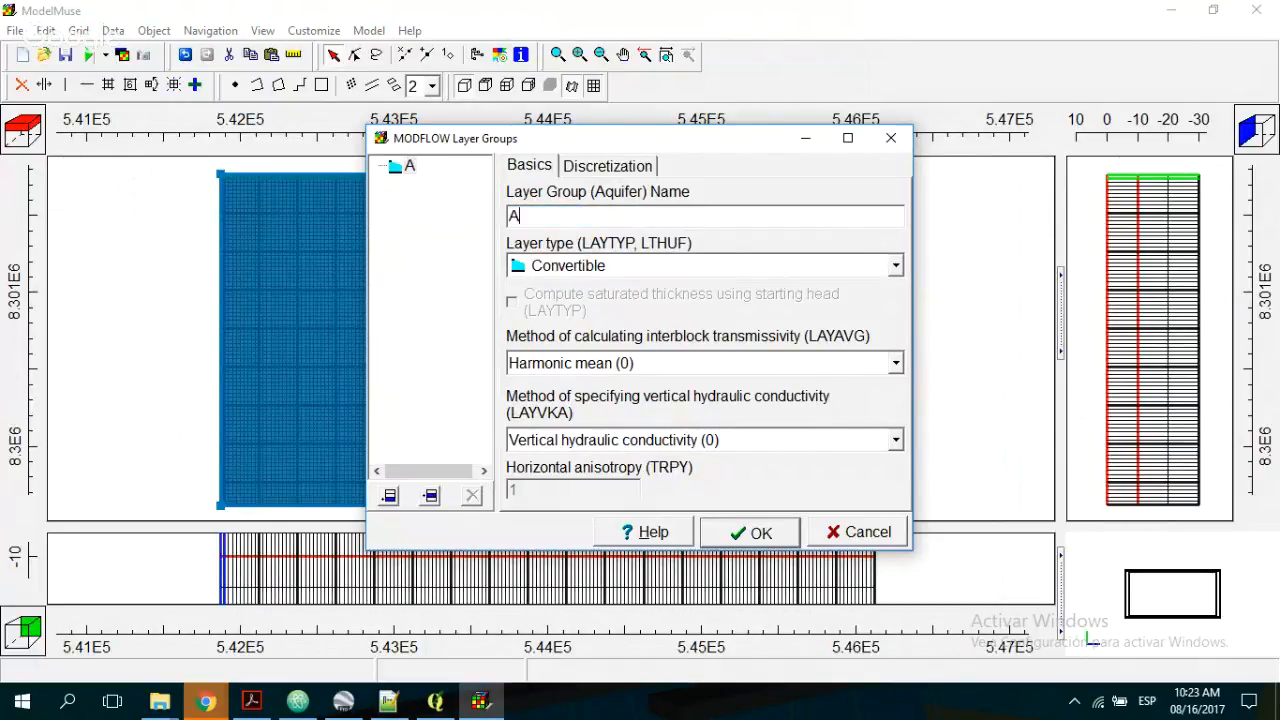
{"action": "type", "text": "luvial "}
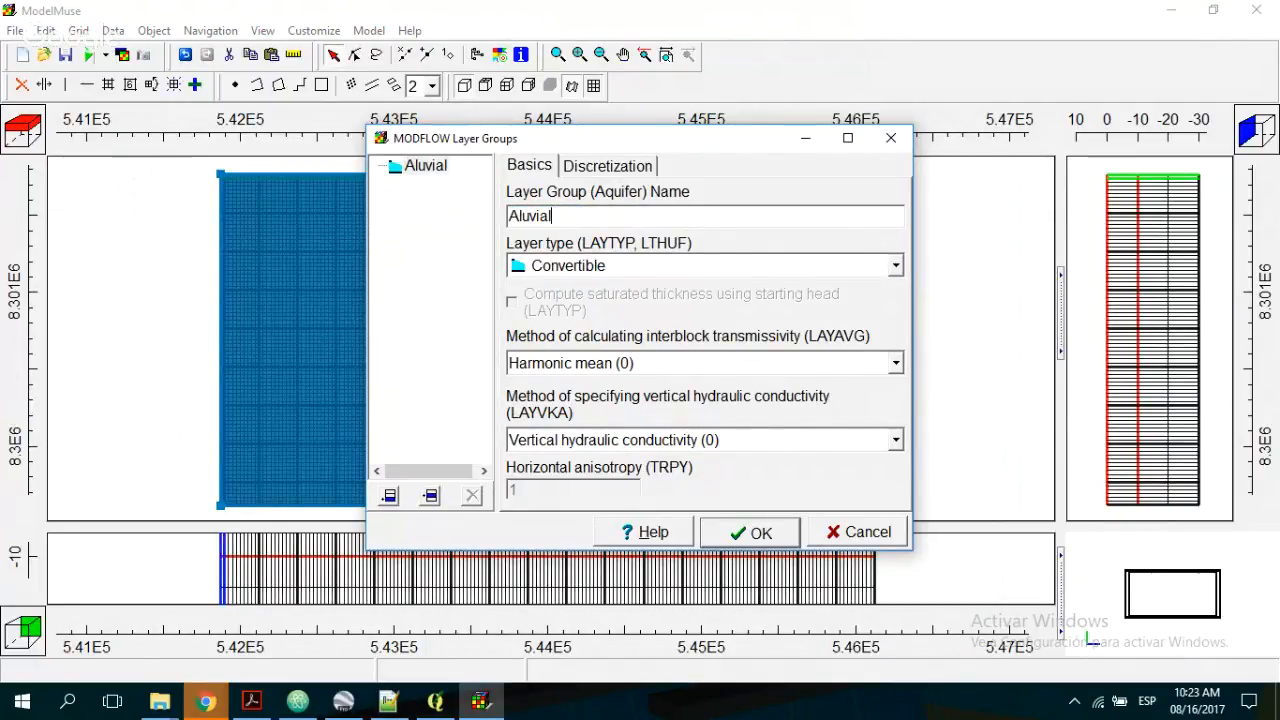
{"action": "type", "text": "Aquifer"}
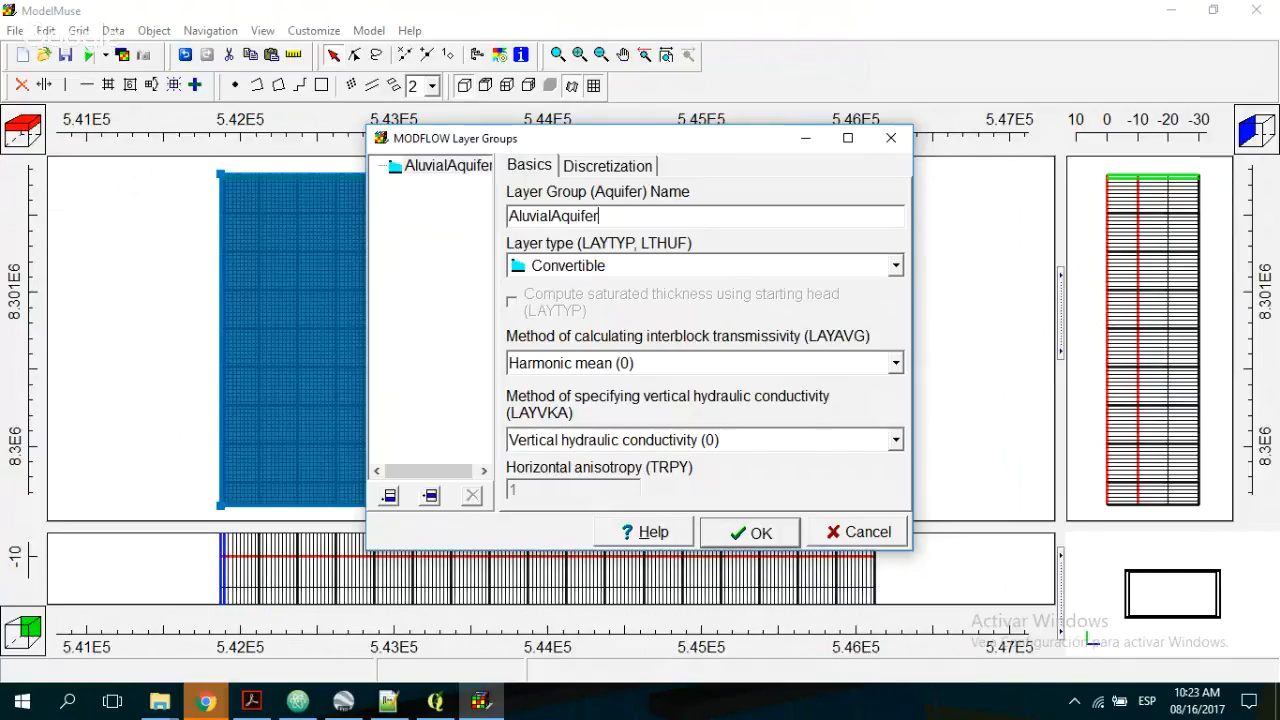
{"action": "left_click", "coordinate": [776, 538]}
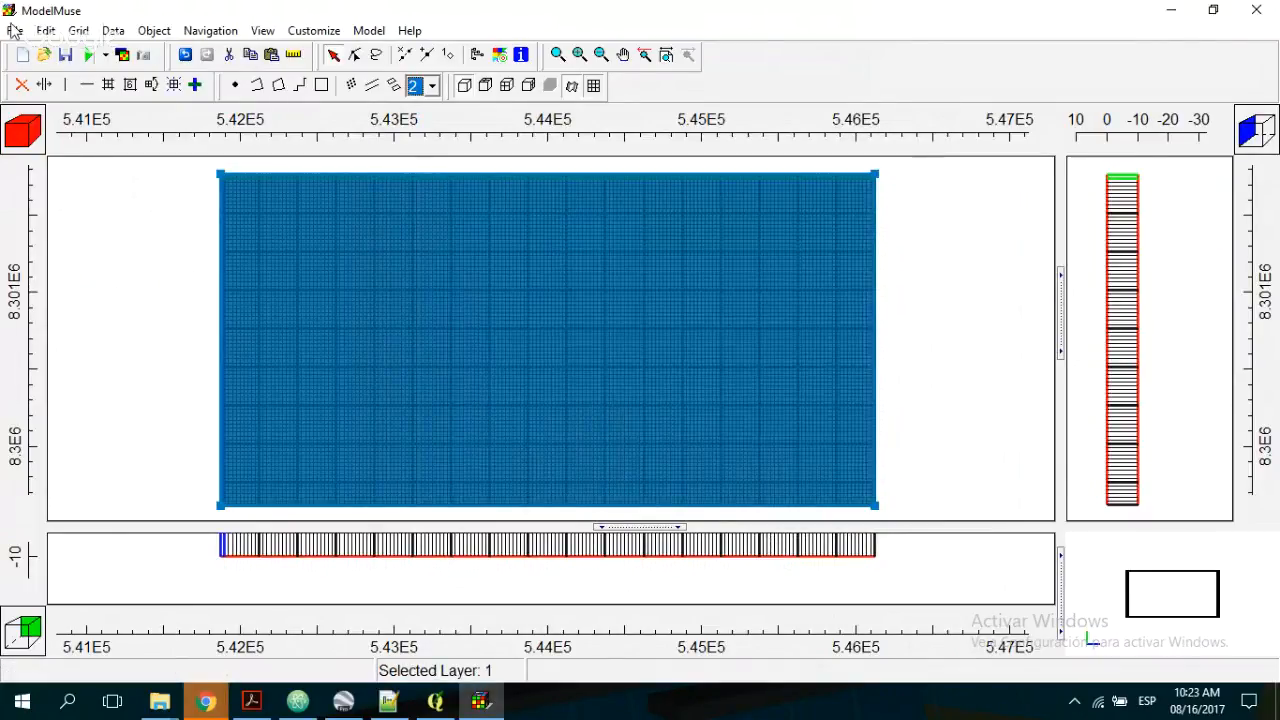
- Try to import a background image from the tutorial's Rst folder, limiting the file type to Jpeg images
{"action": "left_click", "coordinate": [14, 30]}
{"action": "mouse_move", "coordinate": [120, 134]}
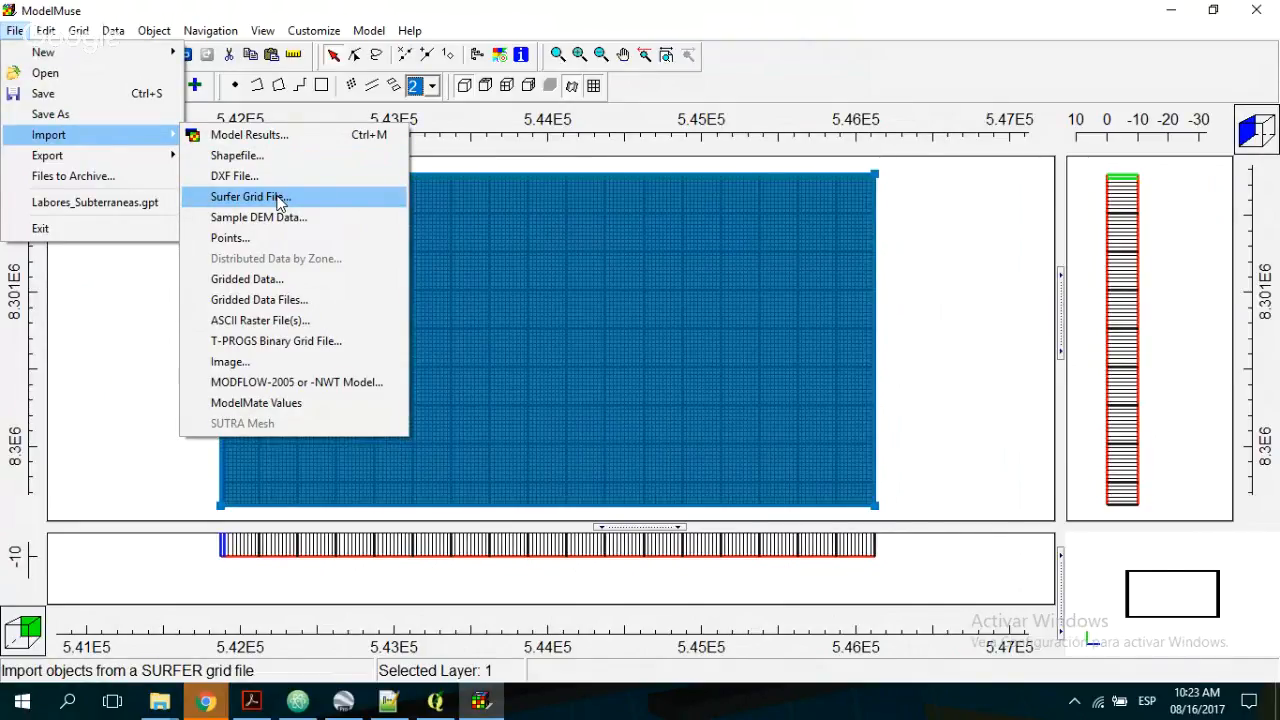
{"action": "left_click", "coordinate": [273, 363]}
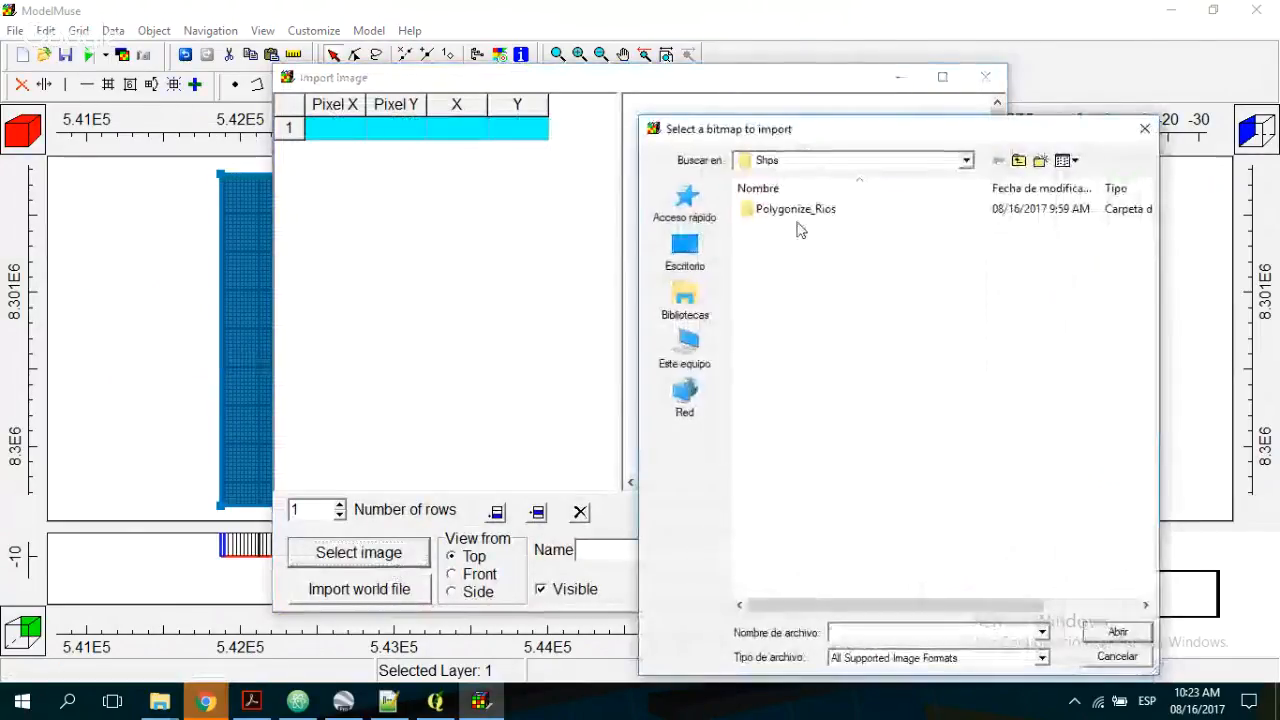
{"action": "left_click", "coordinate": [1019, 161]}
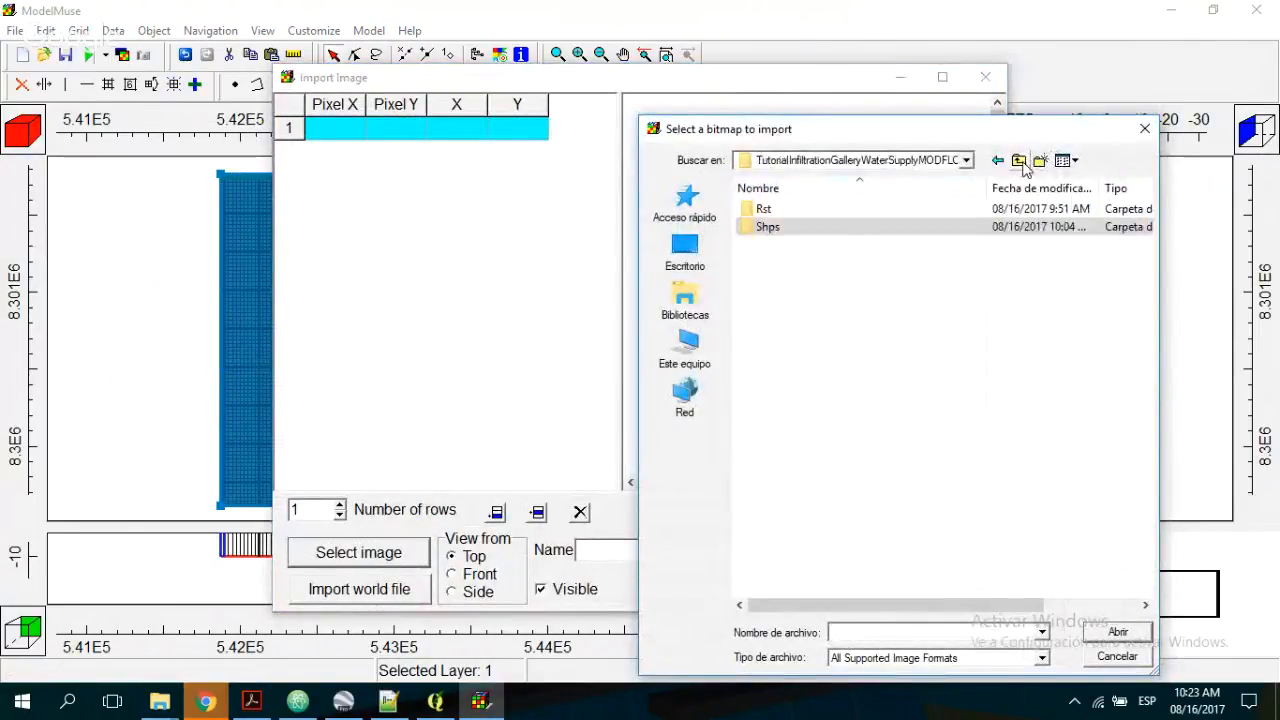
{"action": "double_click", "coordinate": [831, 210]}
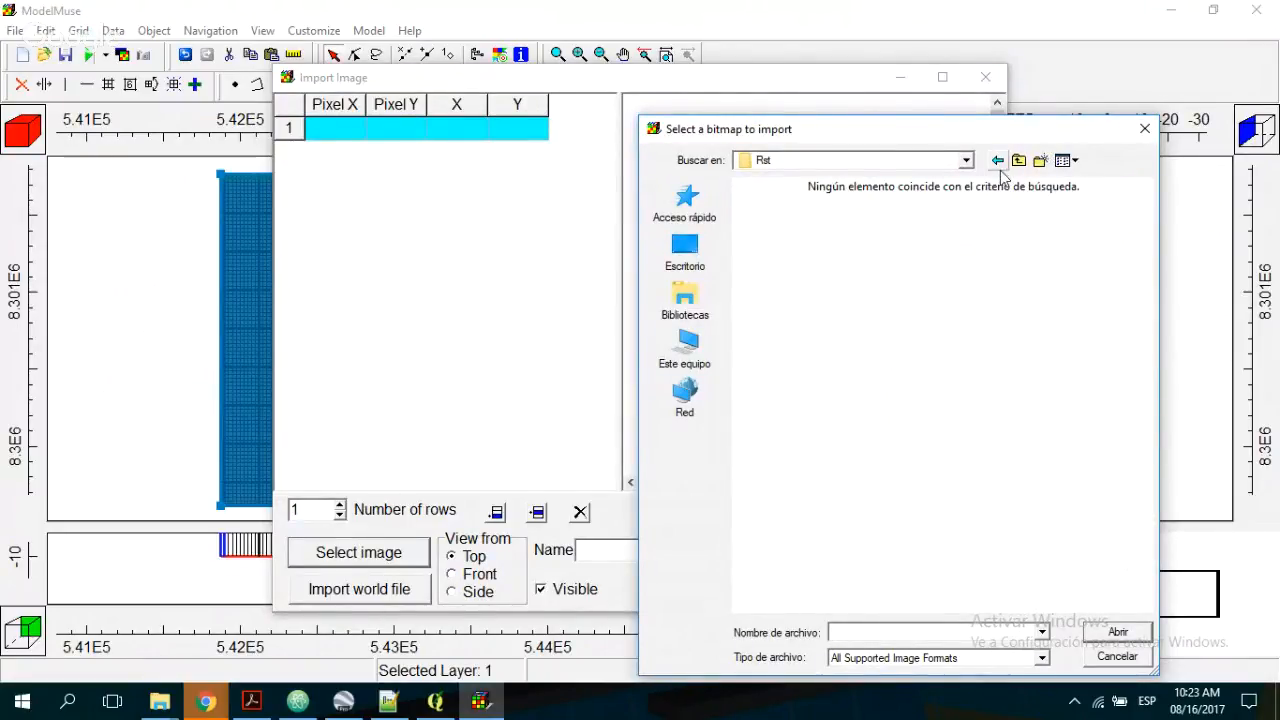
{"action": "left_click", "coordinate": [1030, 658]}
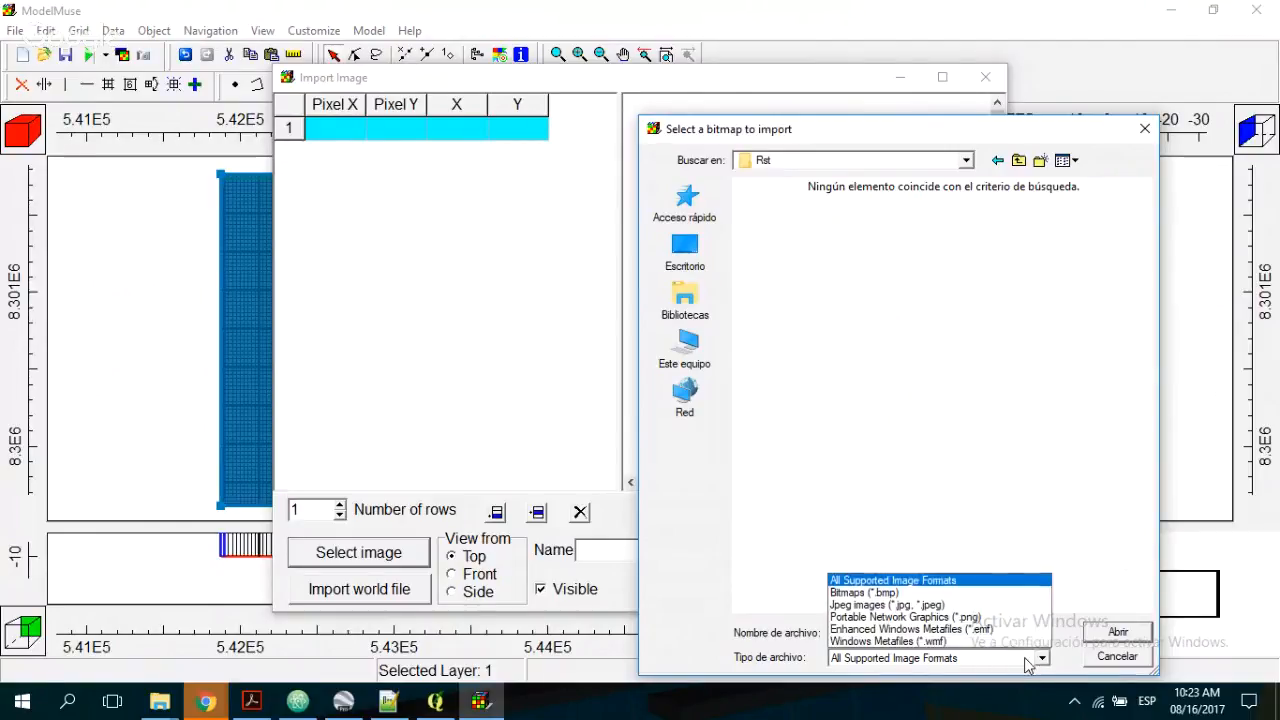
{"action": "left_click", "coordinate": [964, 608]}
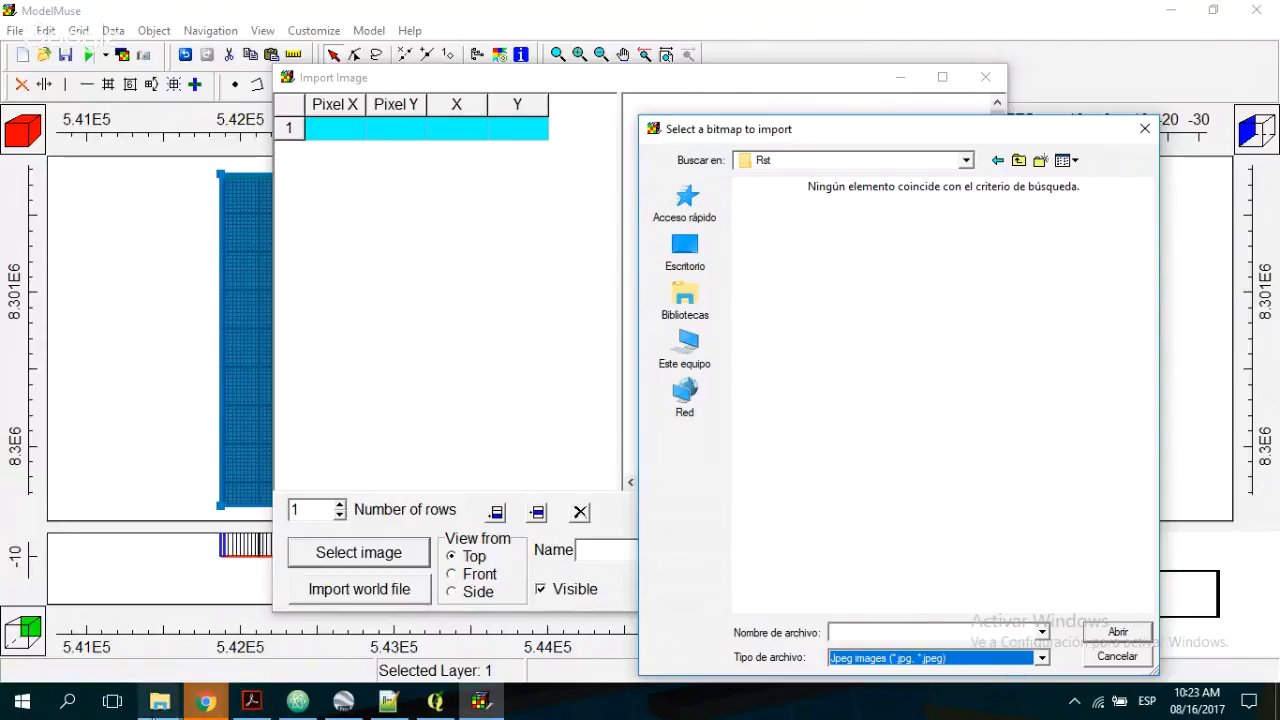
- Switch to File Explorer and check the format of the Area_WGS84_v2 image in TutorialInfiltrationGalleryWaterSupplyMODFLOW's Rst folder
{"action": "left_click", "coordinate": [160, 690]}
{"action": "left_click", "coordinate": [295, 625]}
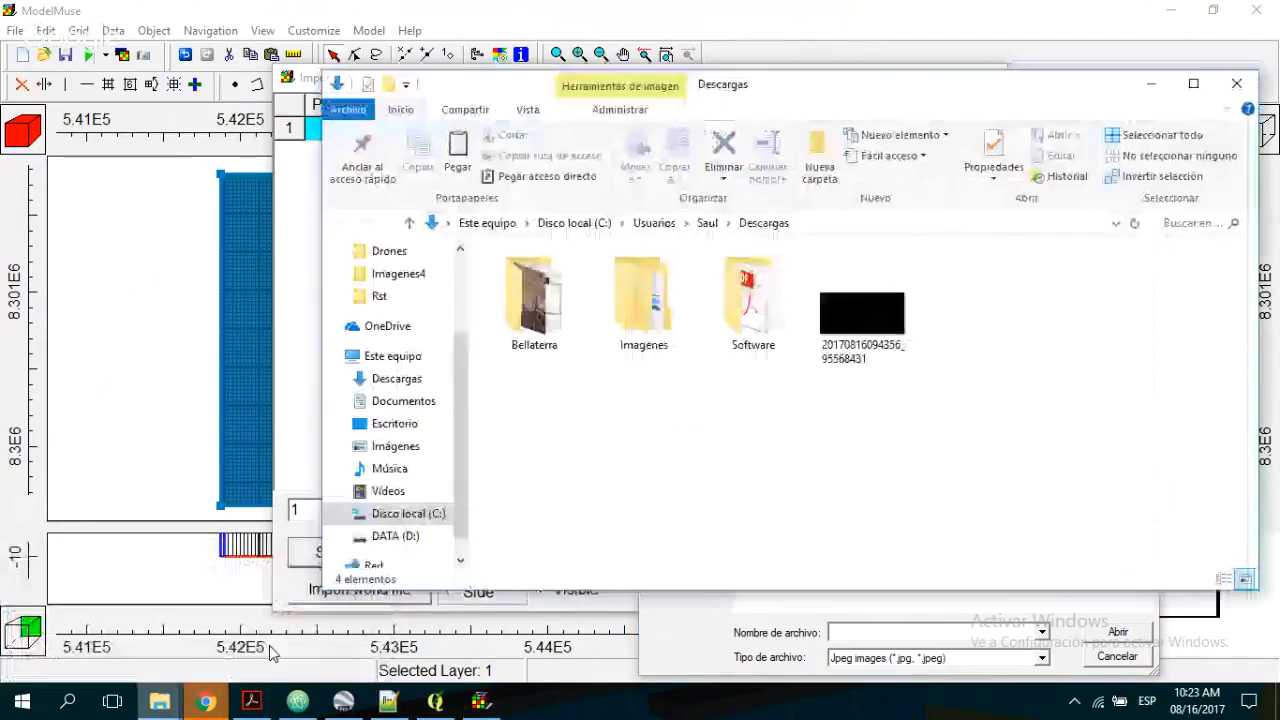
{"action": "left_click", "coordinate": [405, 408]}
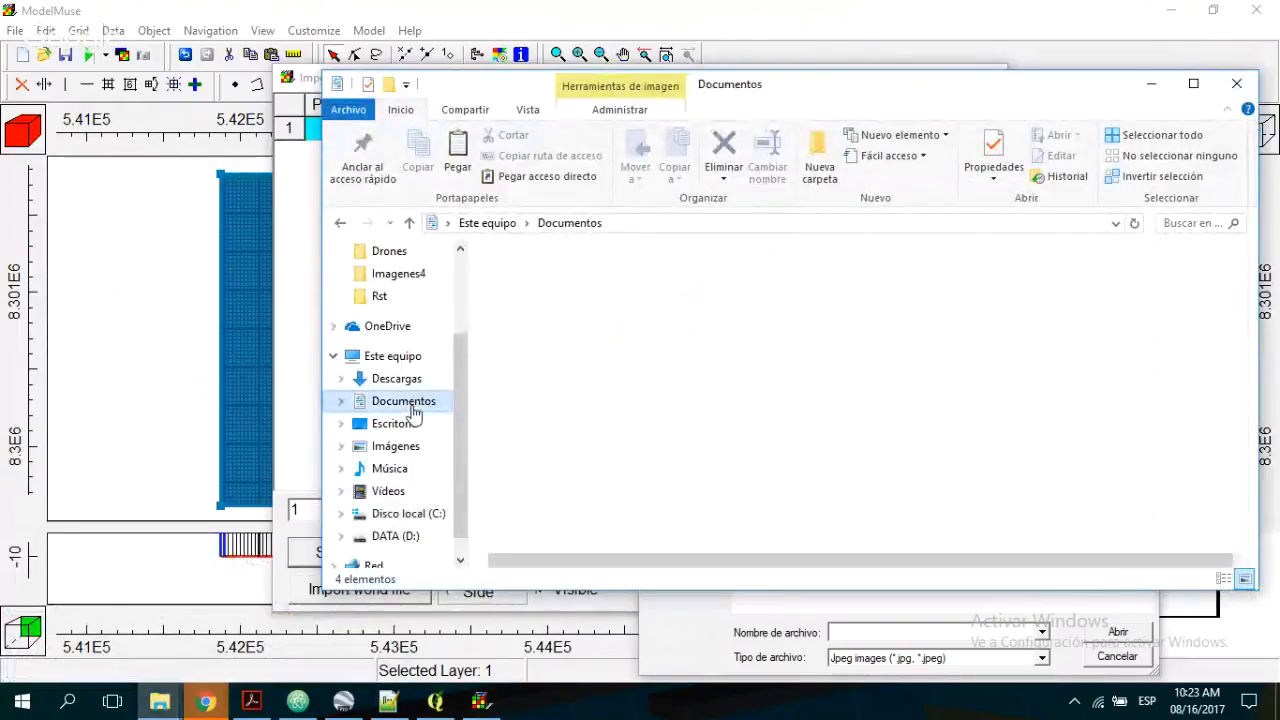
{"action": "double_click", "coordinate": [587, 398]}
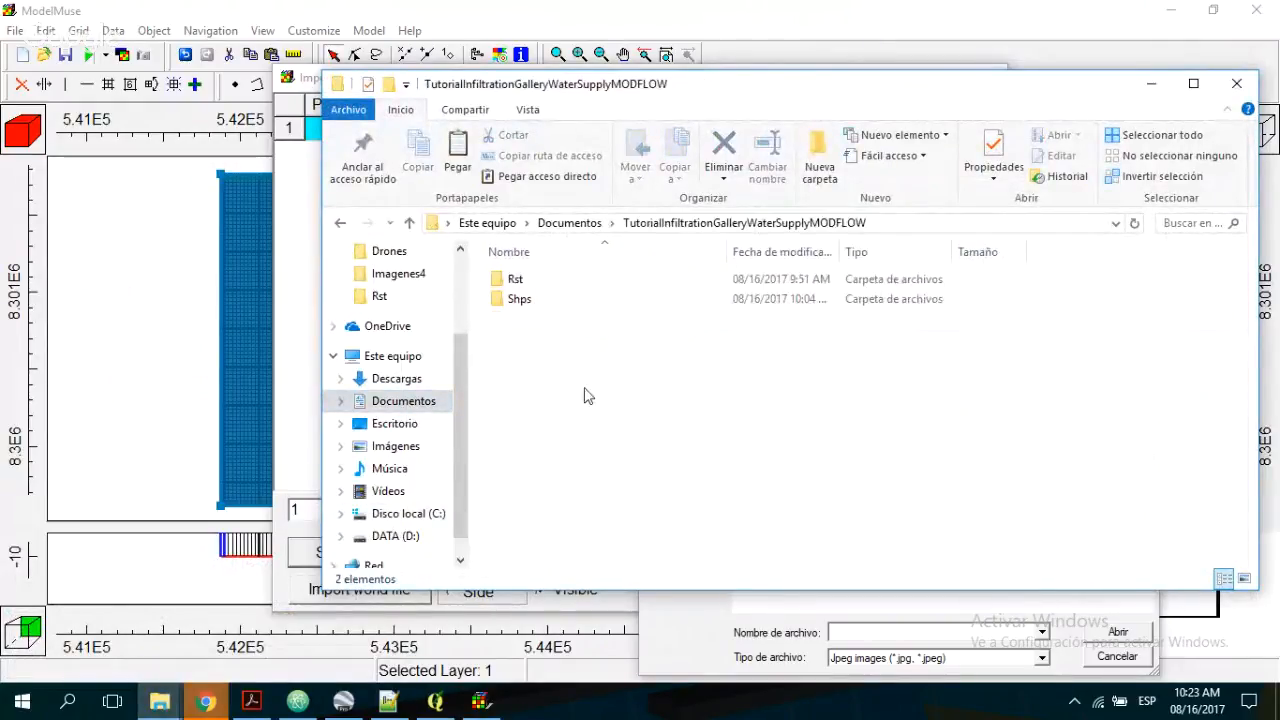
{"action": "double_click", "coordinate": [551, 280]}
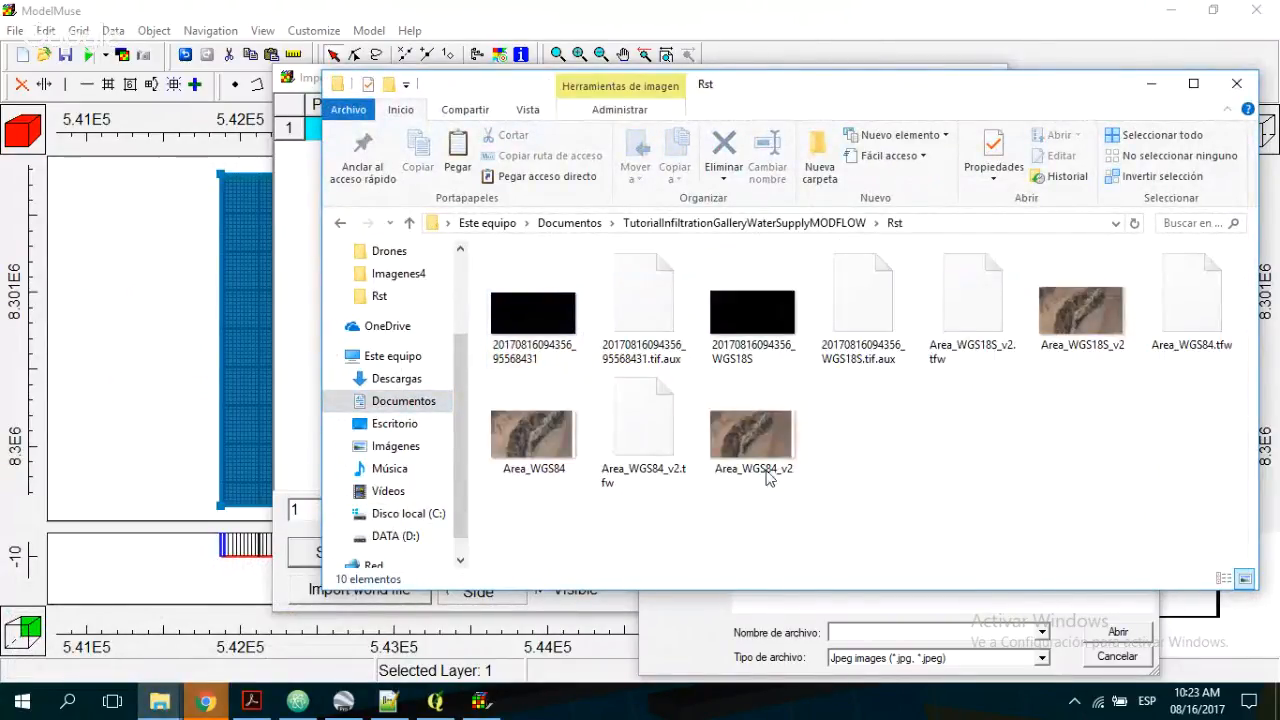
{"action": "left_click", "coordinate": [773, 440]}
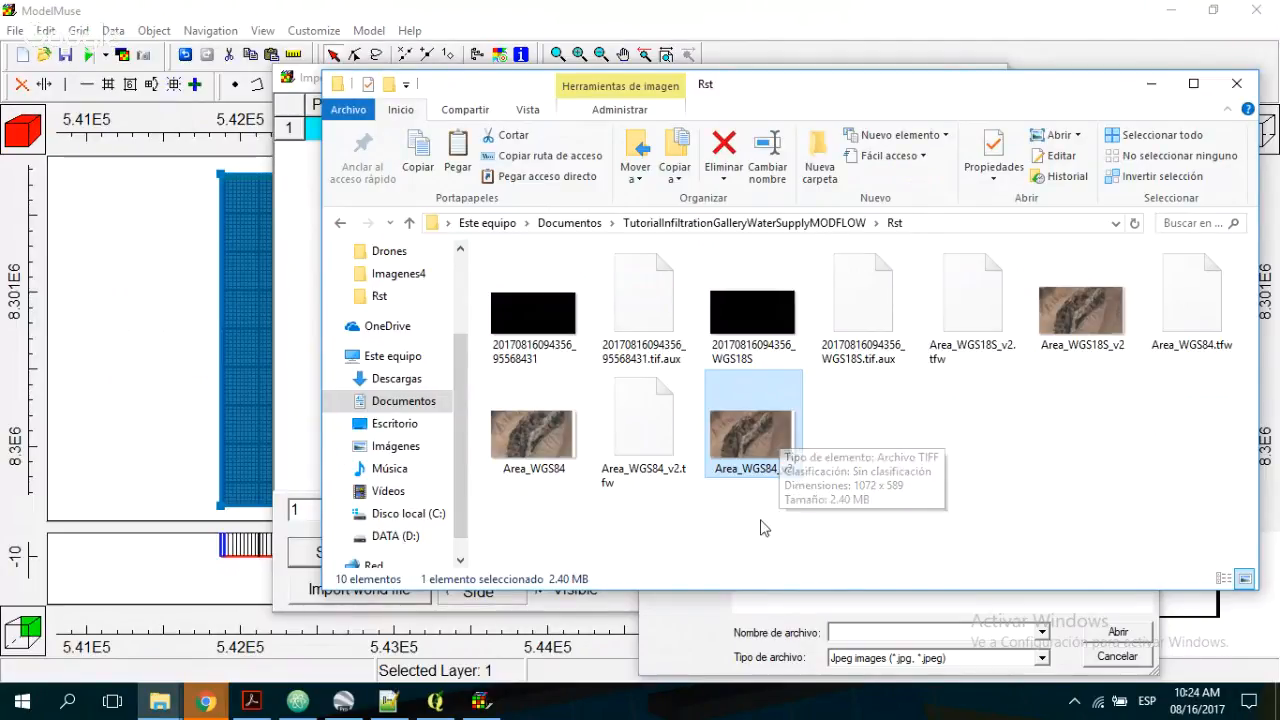
- Recheck the image formats supported by the import in ModelMuse and cancel the image import
{"action": "left_click", "coordinate": [910, 658]}
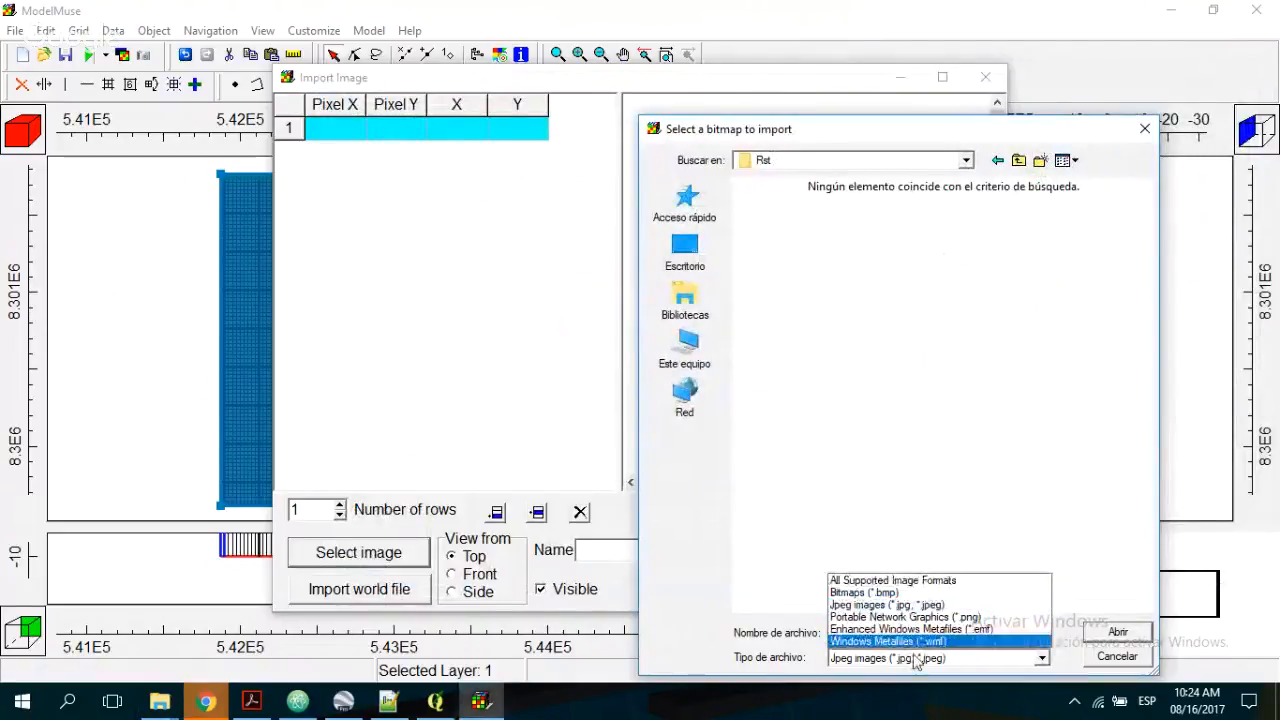
{"action": "left_click", "coordinate": [1145, 132]}
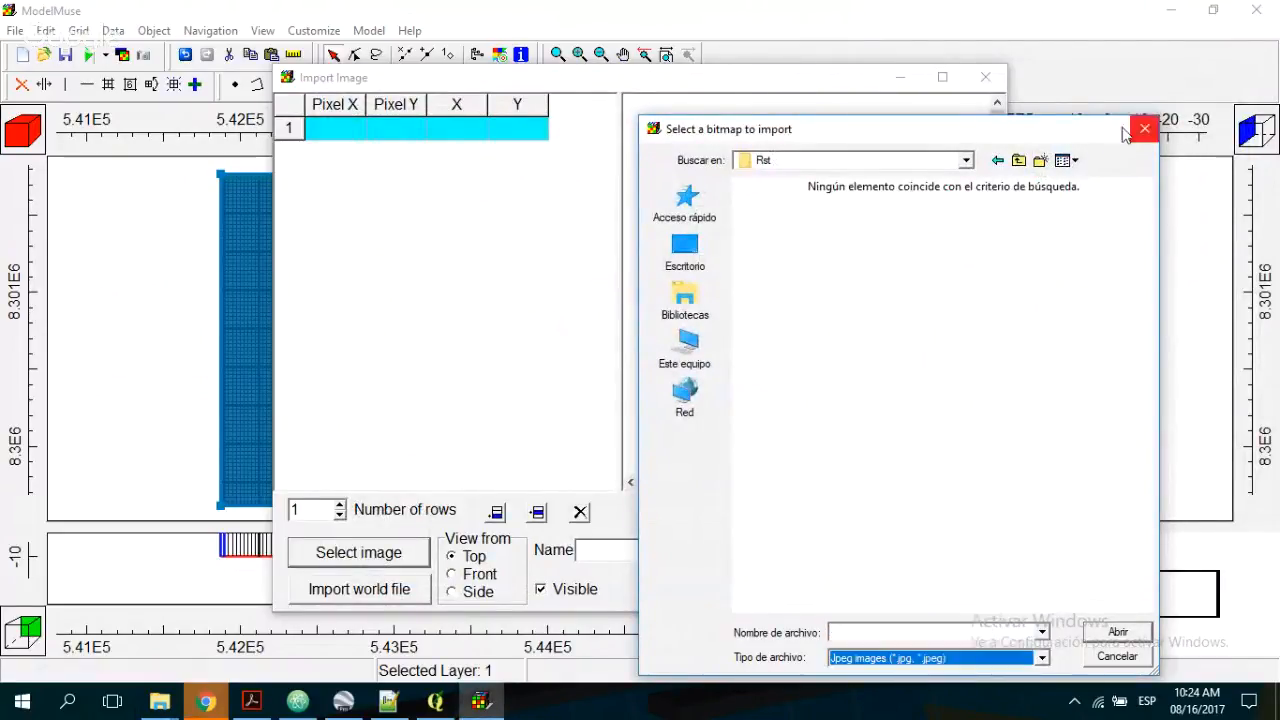
{"action": "left_click", "coordinate": [1145, 132]}
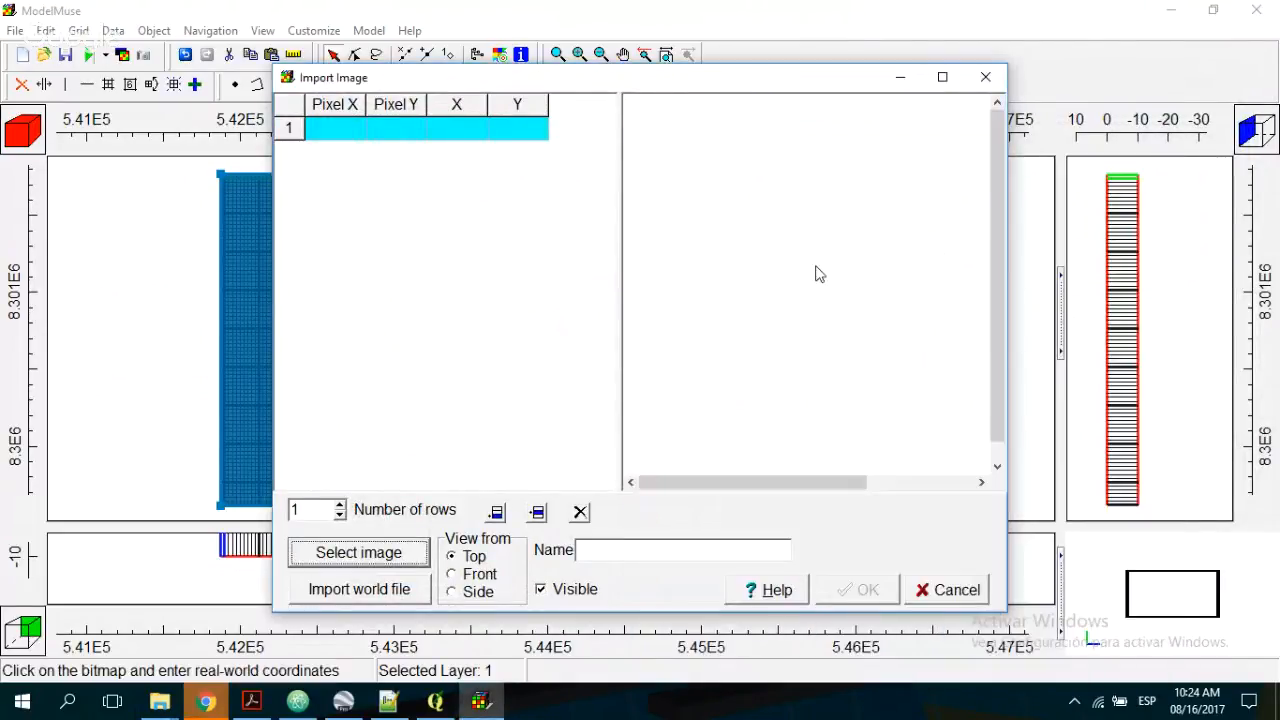
{"action": "left_click", "coordinate": [986, 78]}
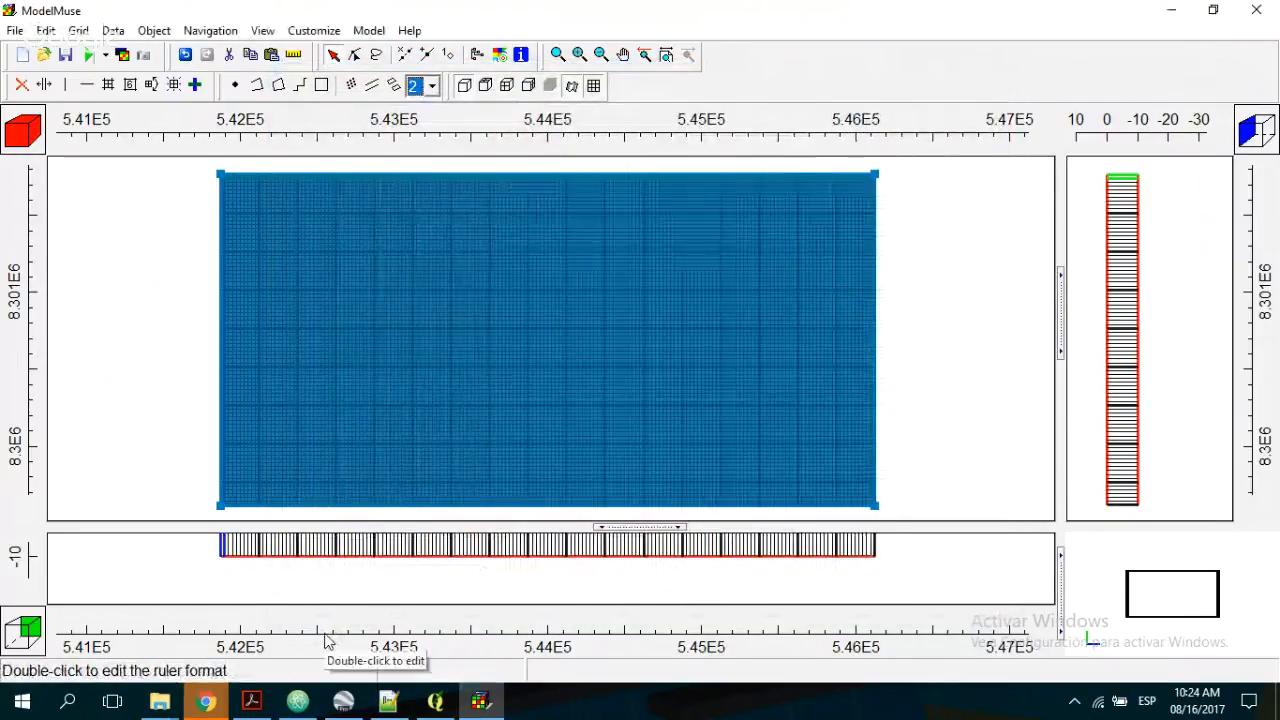
- Switch to QGIS and check the progress of the Dissolve algorithm on the river polygons
{"action": "left_click", "coordinate": [449, 712]}
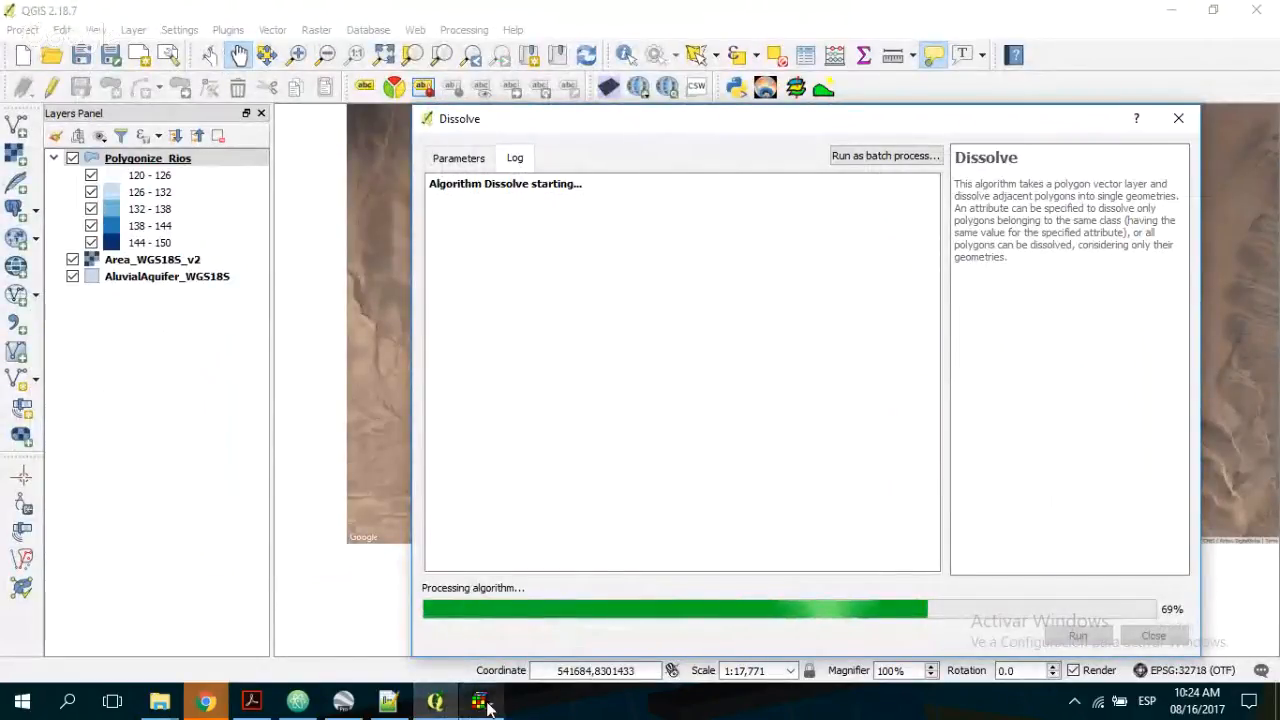
{"action": "mouse_move", "coordinate": [488, 708]}
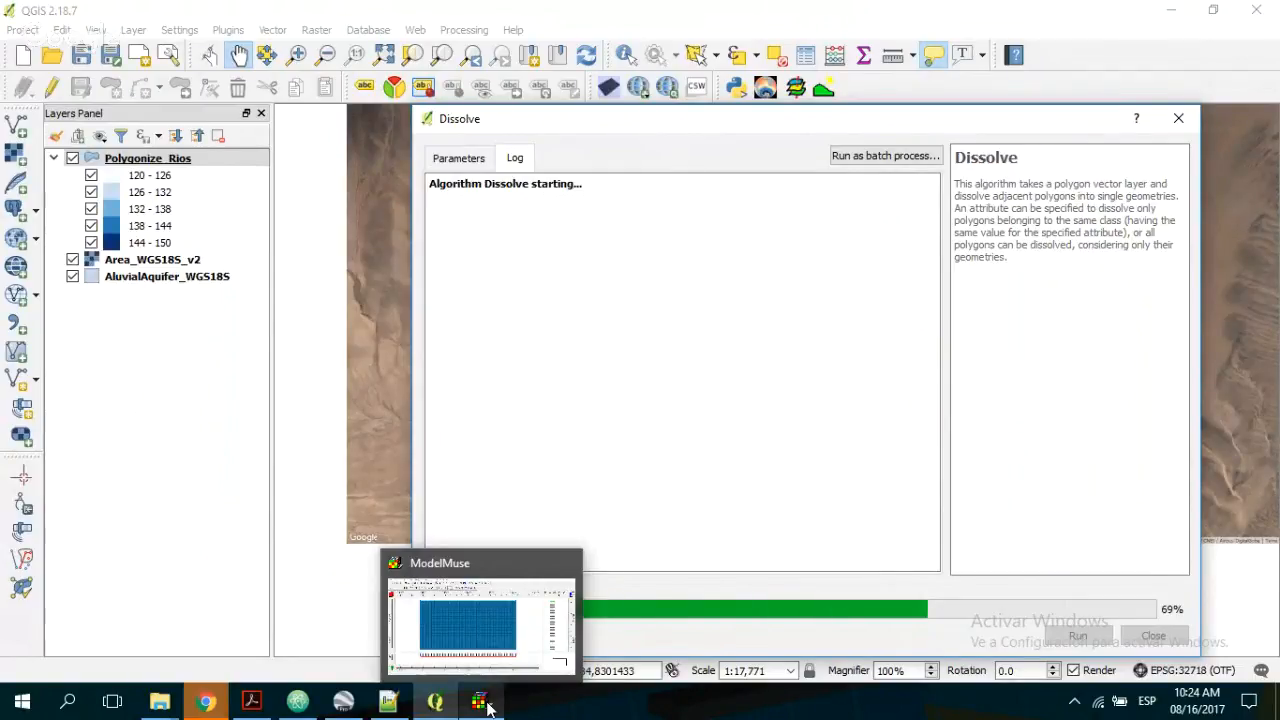
{"action": "mouse_move", "coordinate": [210, 706]}
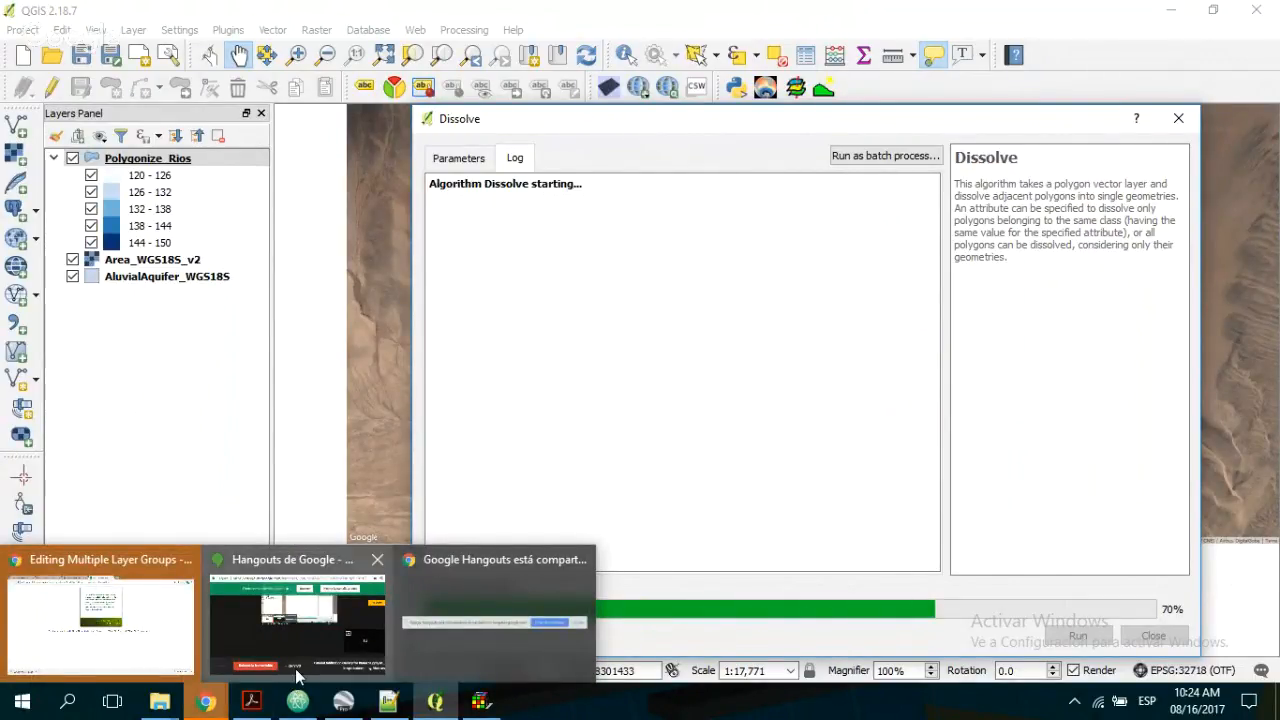
{"action": "mouse_move", "coordinate": [296, 677]}
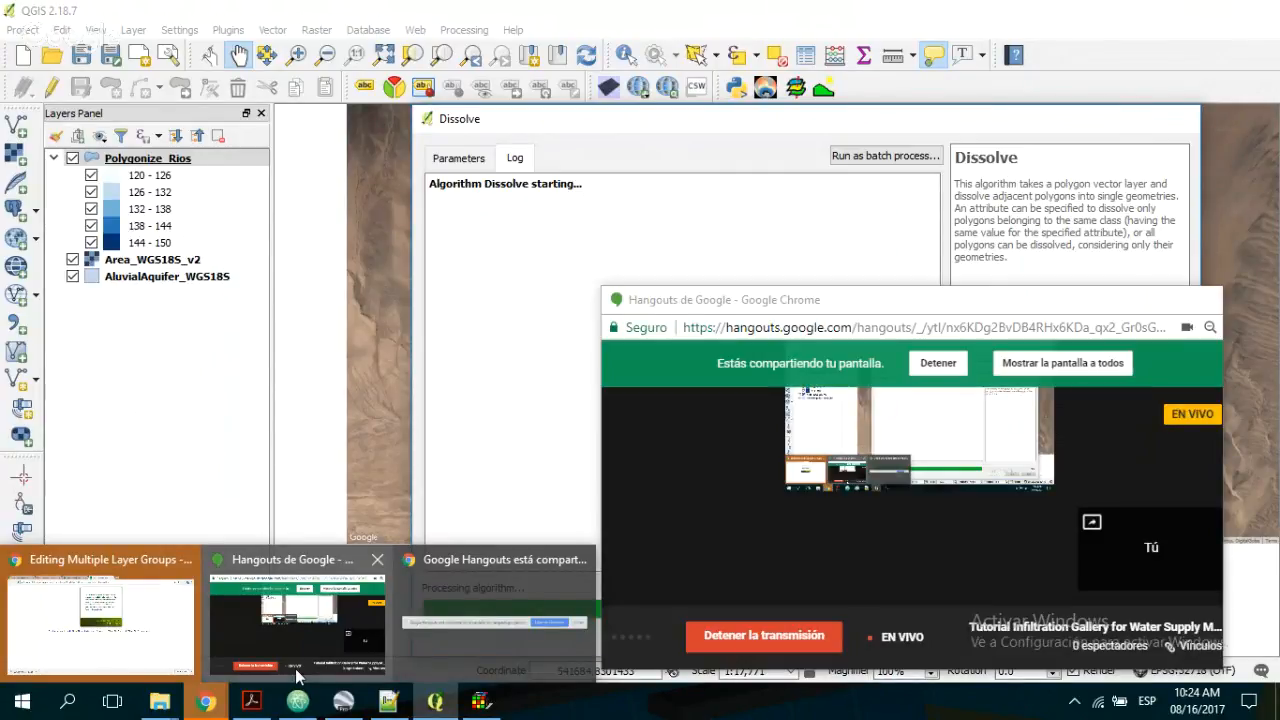
{"action": "mouse_move", "coordinate": [435, 700]}
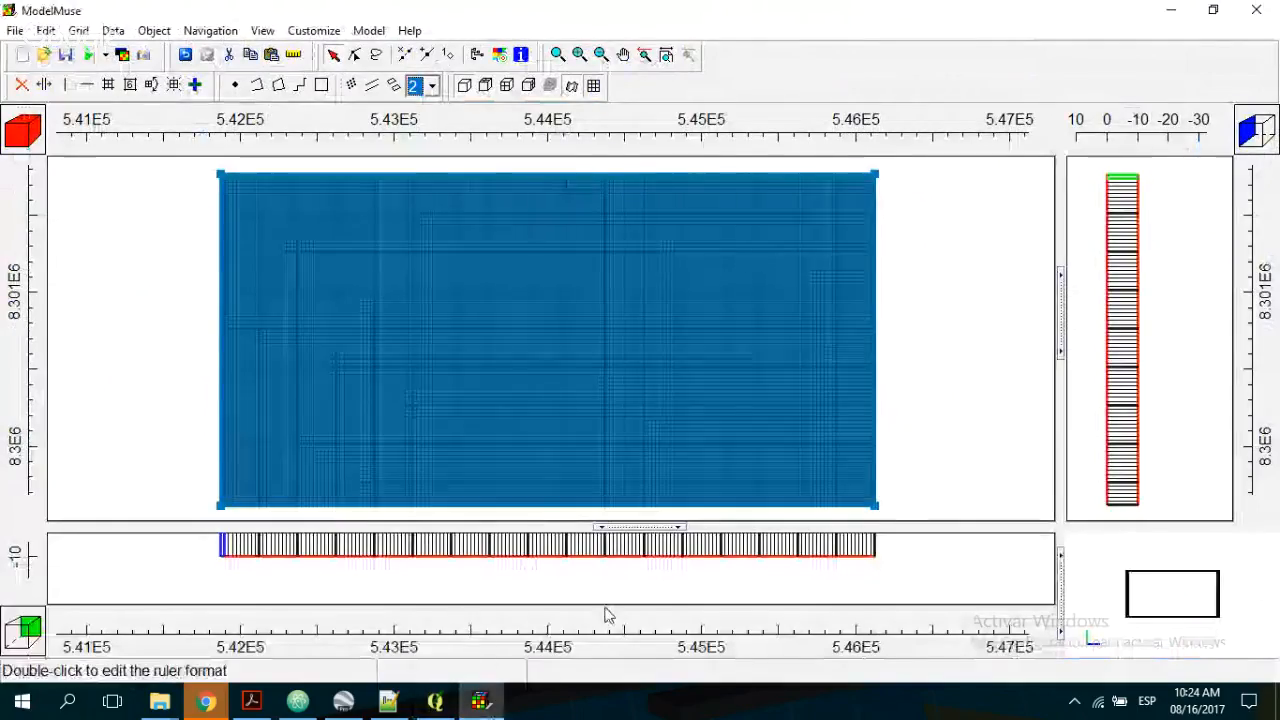
- Enlarge ModelMuse's front view pane enough to show the full layer cross-section and recenter the grid in the top view
{"action": "left_click_drag", "start_coordinate": [639, 533], "coordinate": [655, 411]}
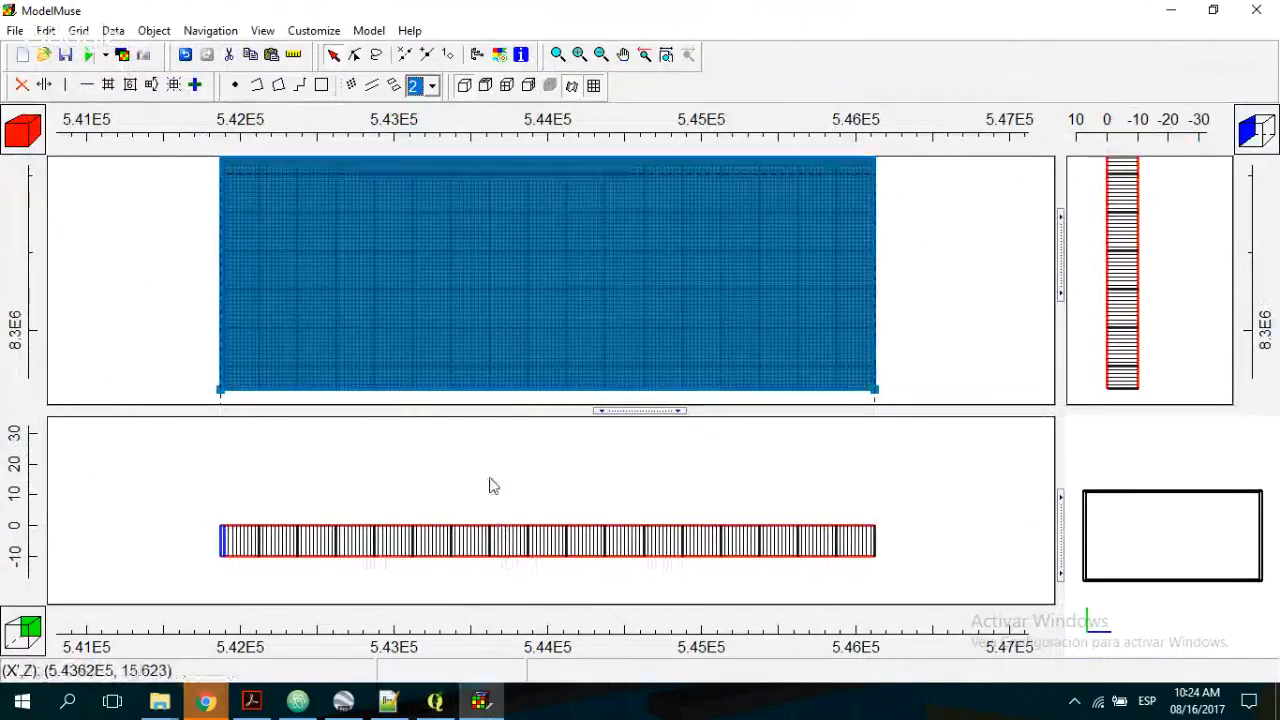
{"action": "left_click_drag", "start_coordinate": [631, 420], "coordinate": [643, 508]}
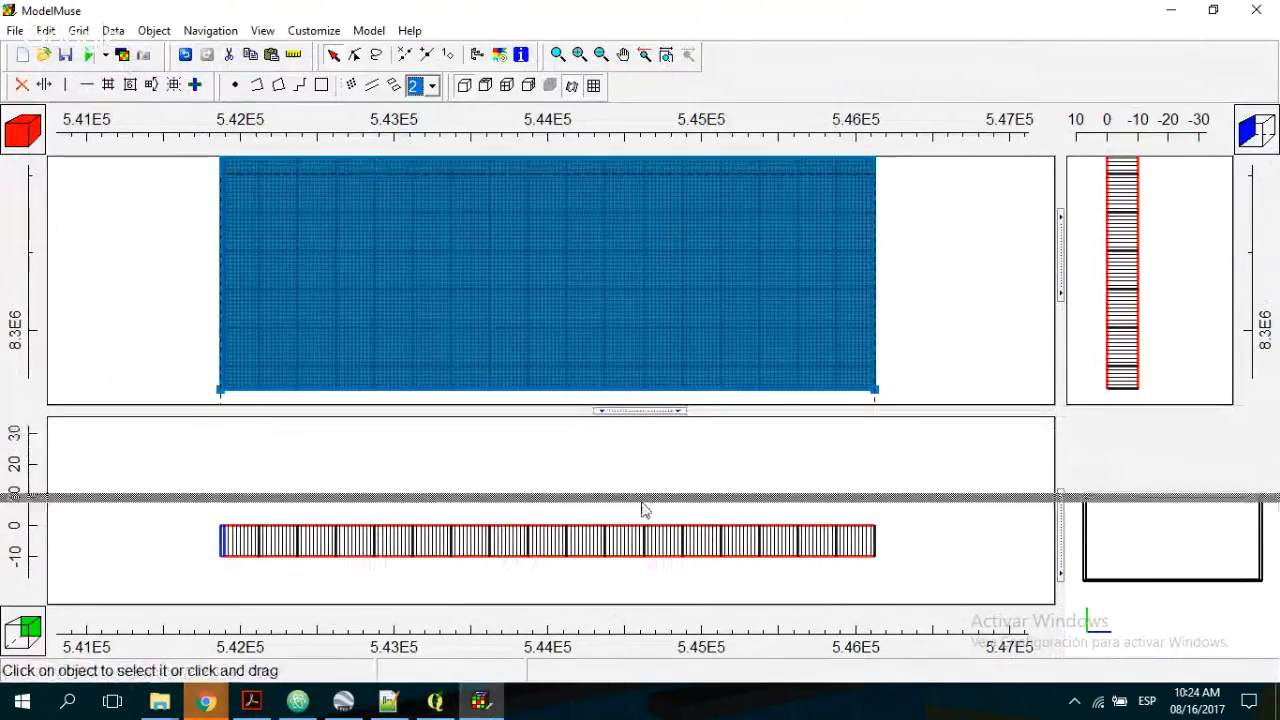
{"action": "left_click", "coordinate": [622, 54]}
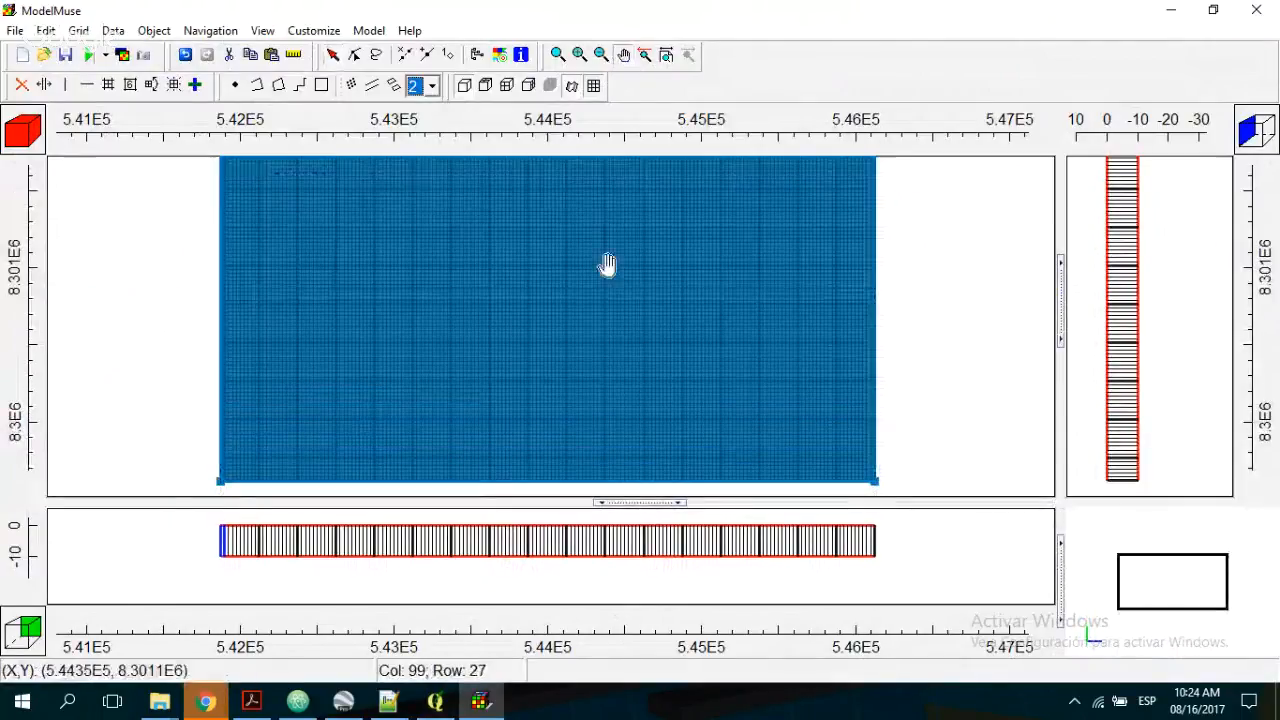
{"action": "left_click_drag", "start_coordinate": [611, 286], "coordinate": [643, 291]}
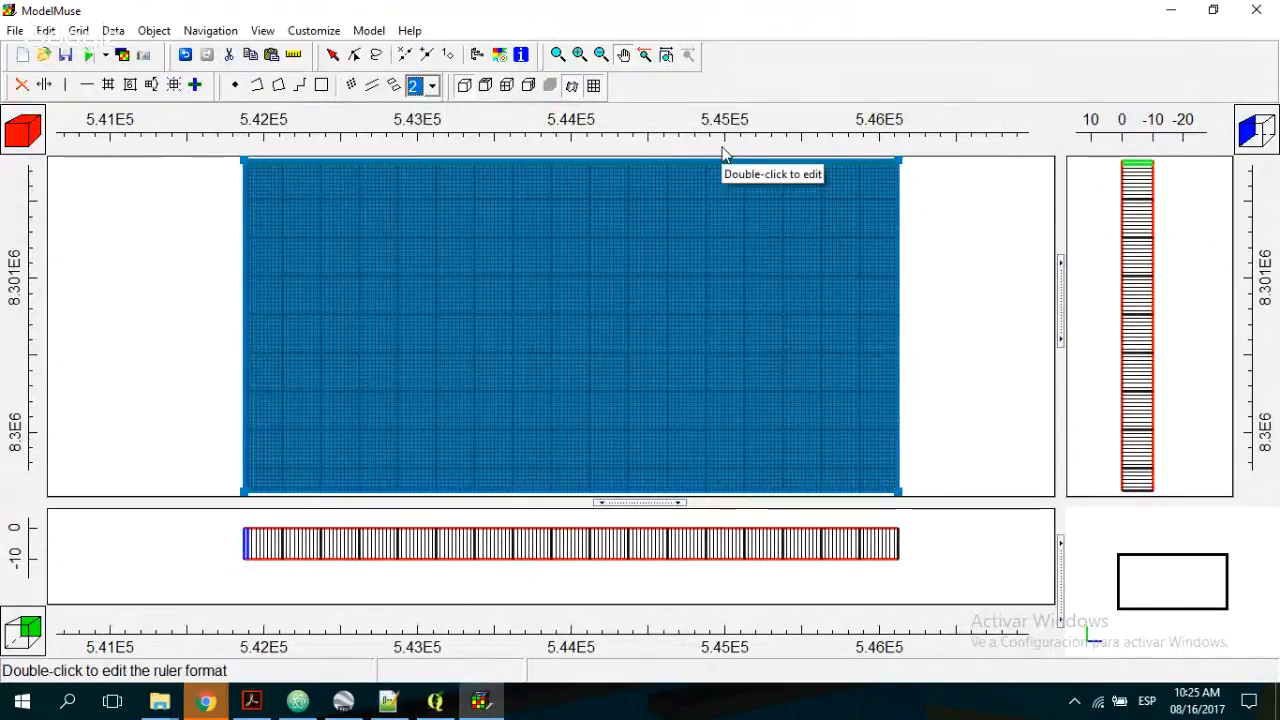
- Check the "Define aquifers" line of the workflow notes in Notepad++ and return to ModelMuse
{"action": "left_click", "coordinate": [388, 701]}
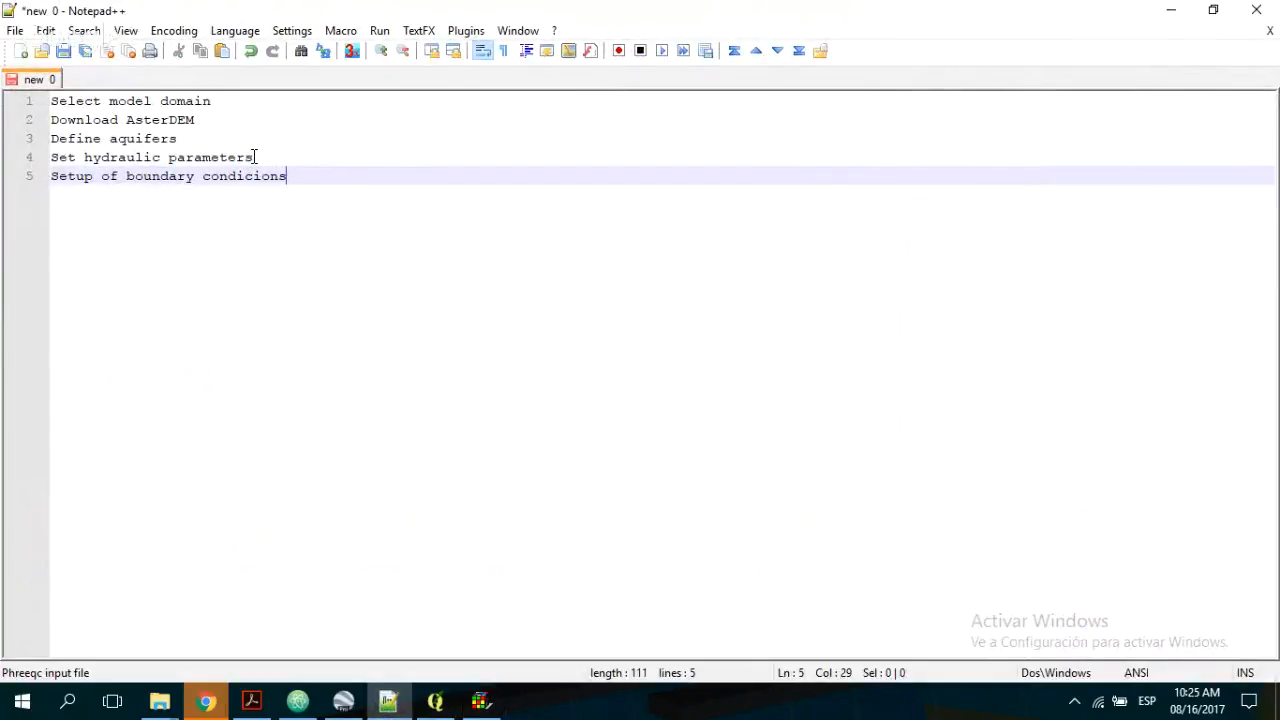
{"action": "left_click_drag", "start_coordinate": [224, 143], "coordinate": [52, 139]}
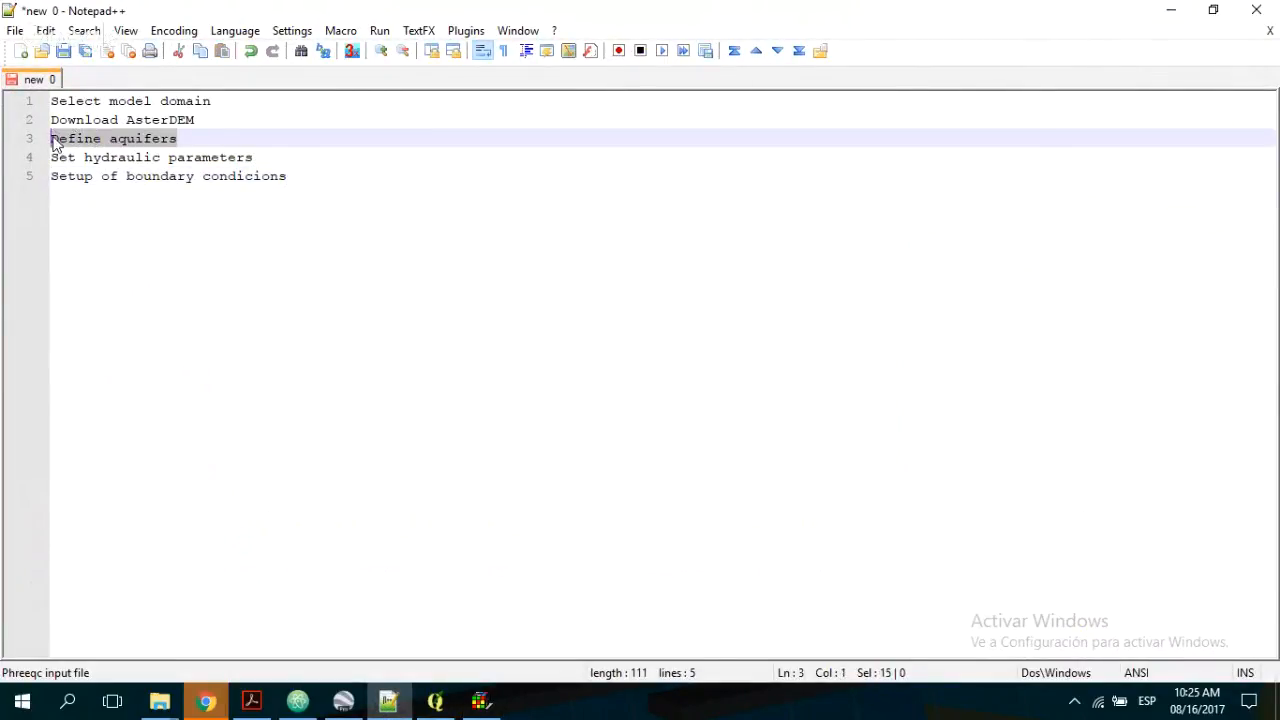
{"action": "left_click", "coordinate": [486, 707]}
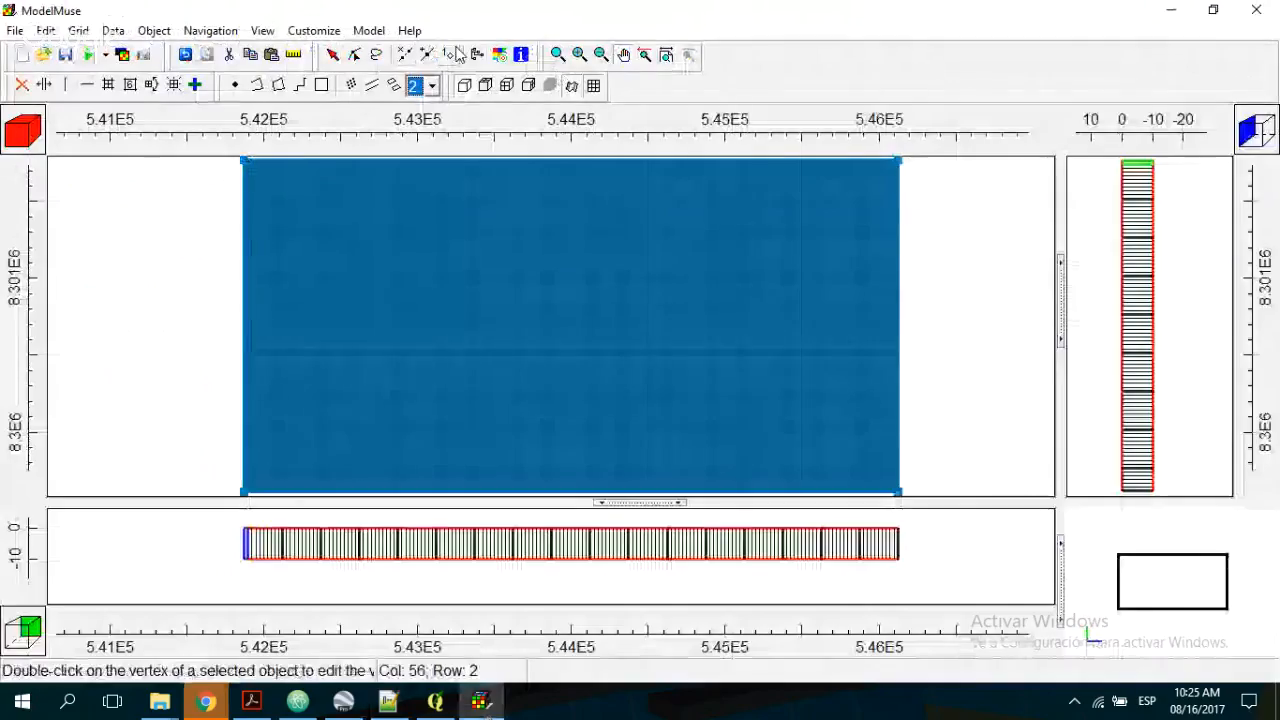
- Set the AluvialAquifer layer group's vertical discretization to 5 layers with uniform spacing and apply it
{"action": "left_click", "coordinate": [379, 33]}
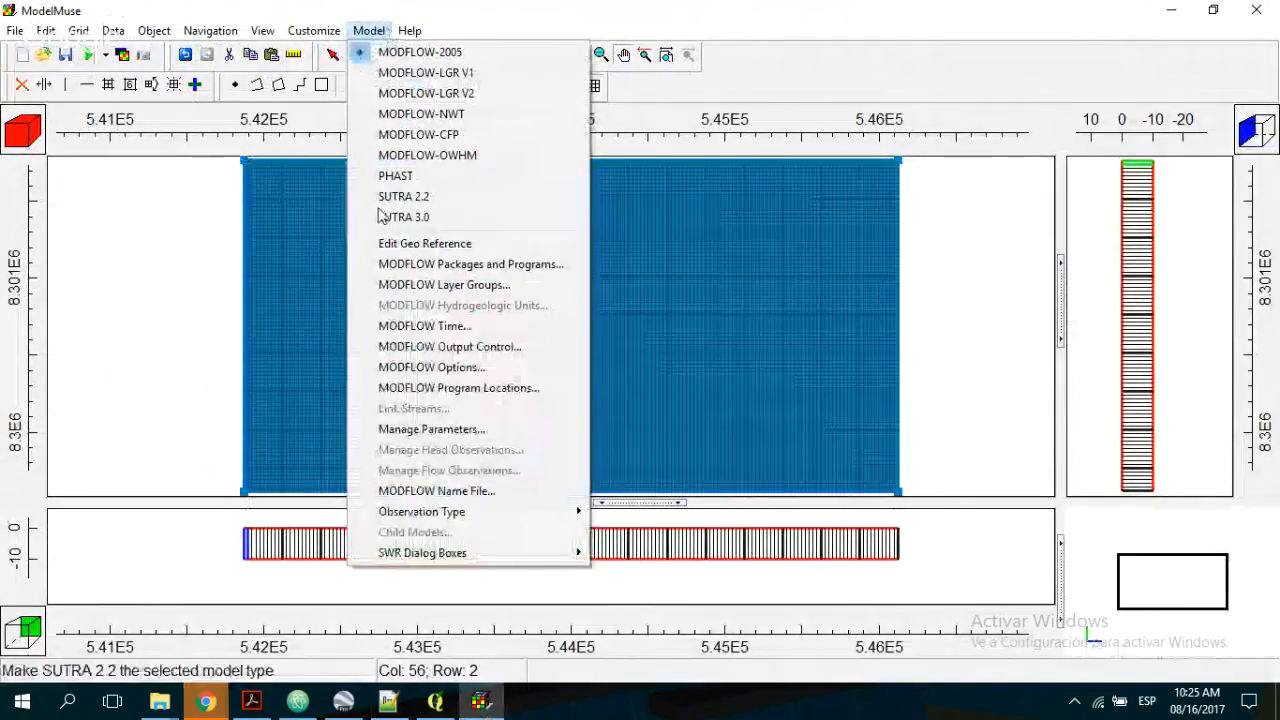
{"action": "left_click", "coordinate": [495, 285]}
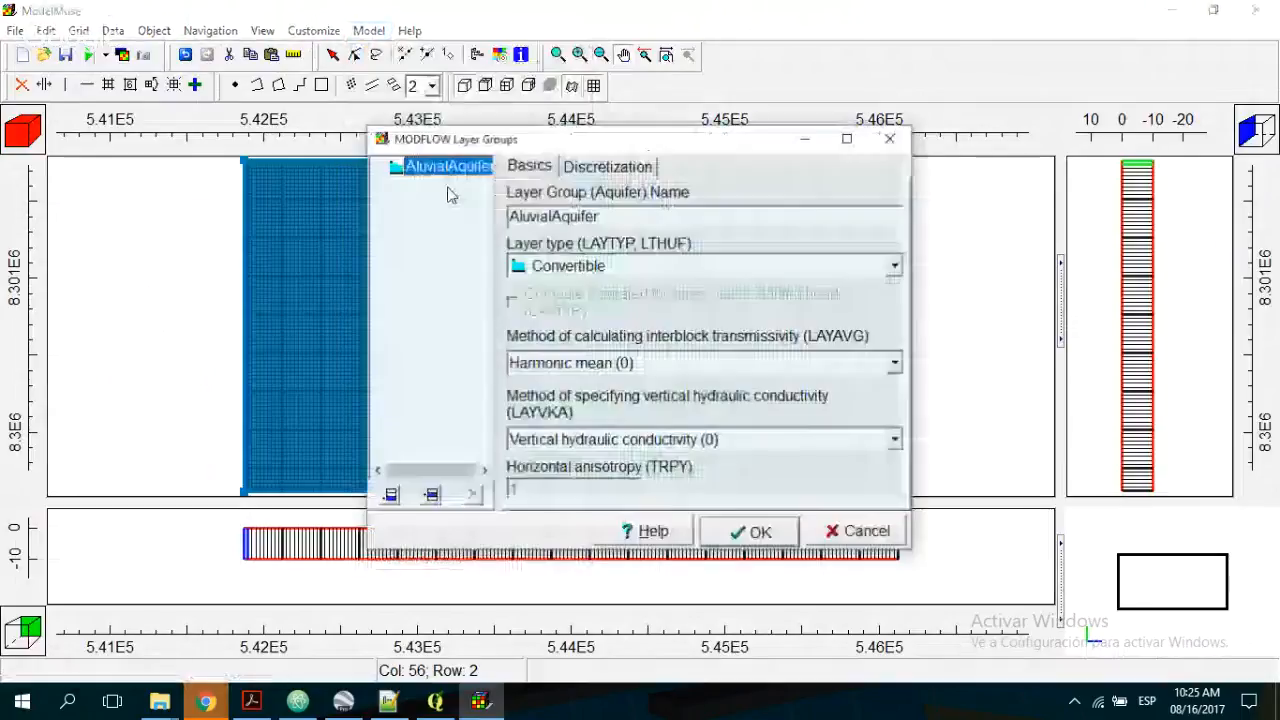
{"action": "left_click", "coordinate": [587, 168]}
{"action": "double_click", "coordinate": [530, 220]}
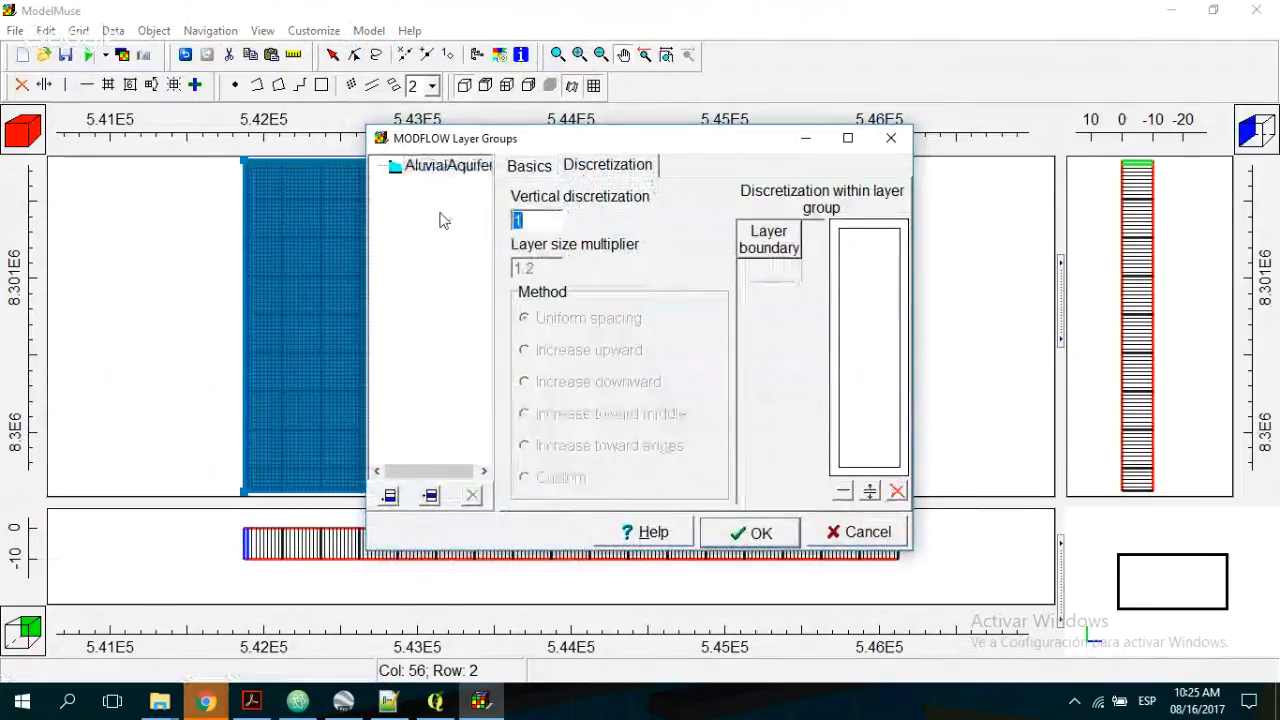
{"action": "type", "text": "5"}
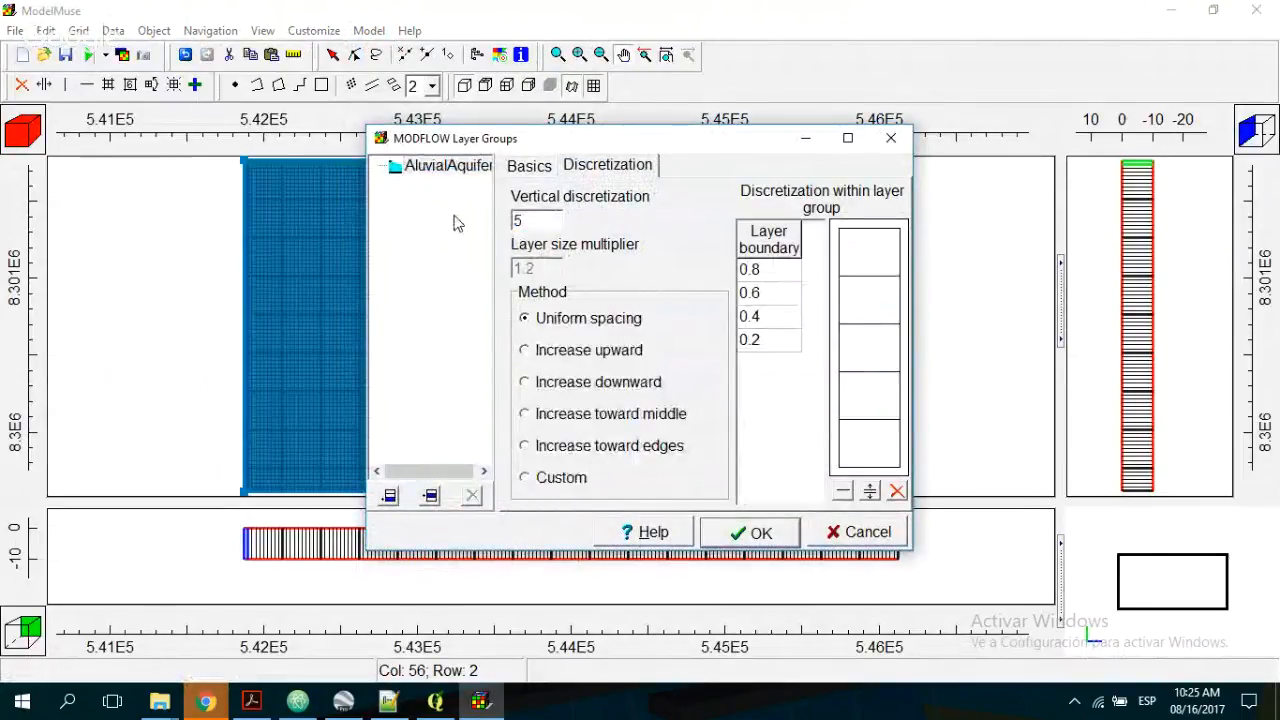
{"action": "left_click", "coordinate": [757, 534]}
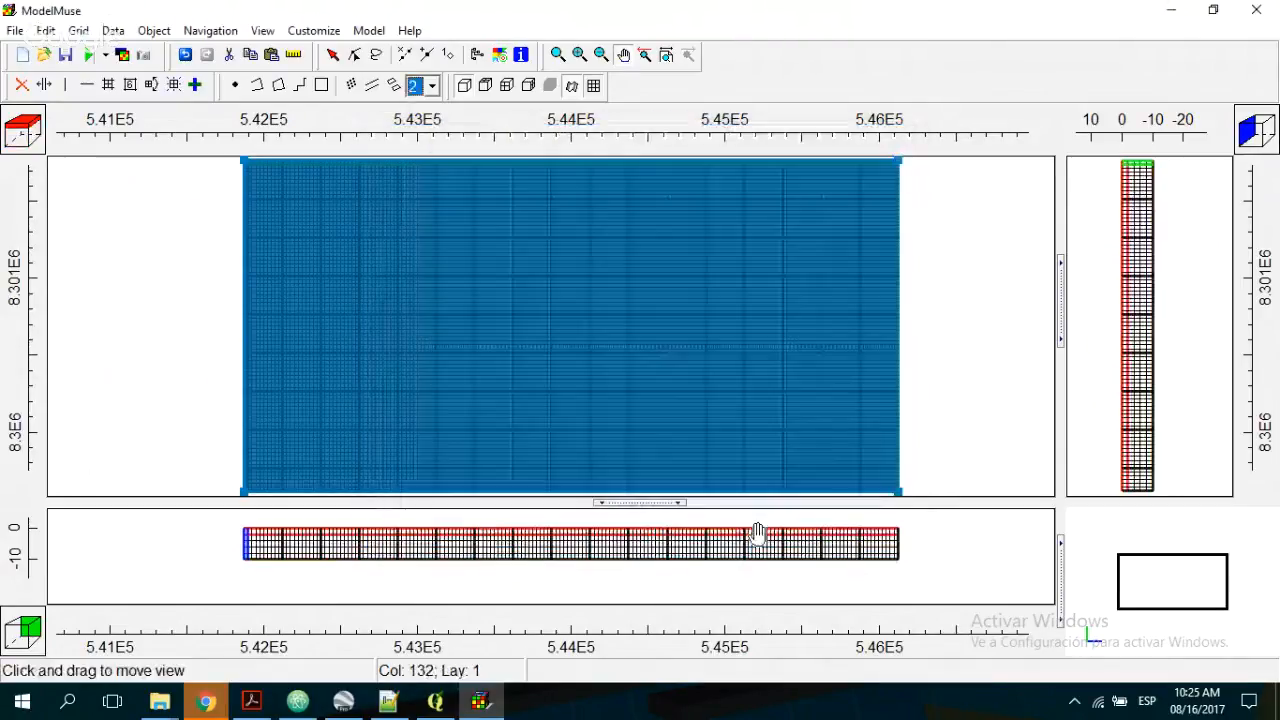
- Set the default formula of the required hydrology data set Kx to 0.0005 and apply it
{"action": "left_click", "coordinate": [114, 30]}
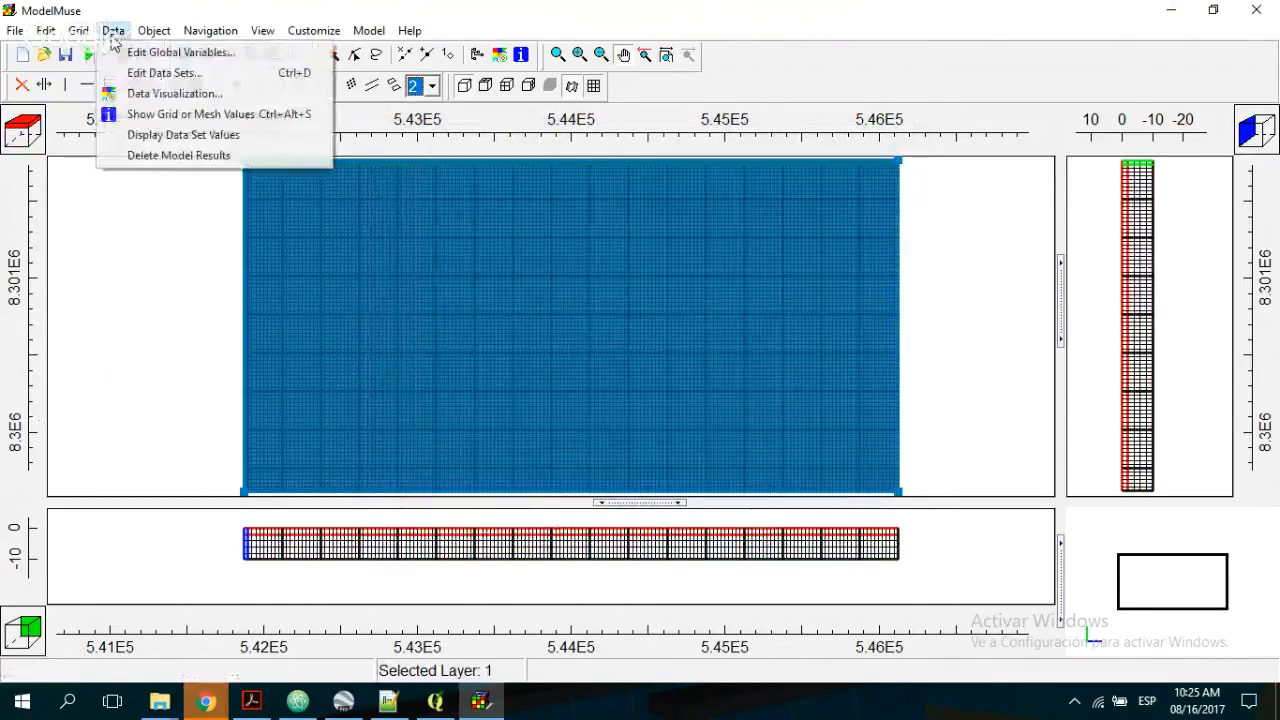
{"action": "left_click", "coordinate": [140, 72]}
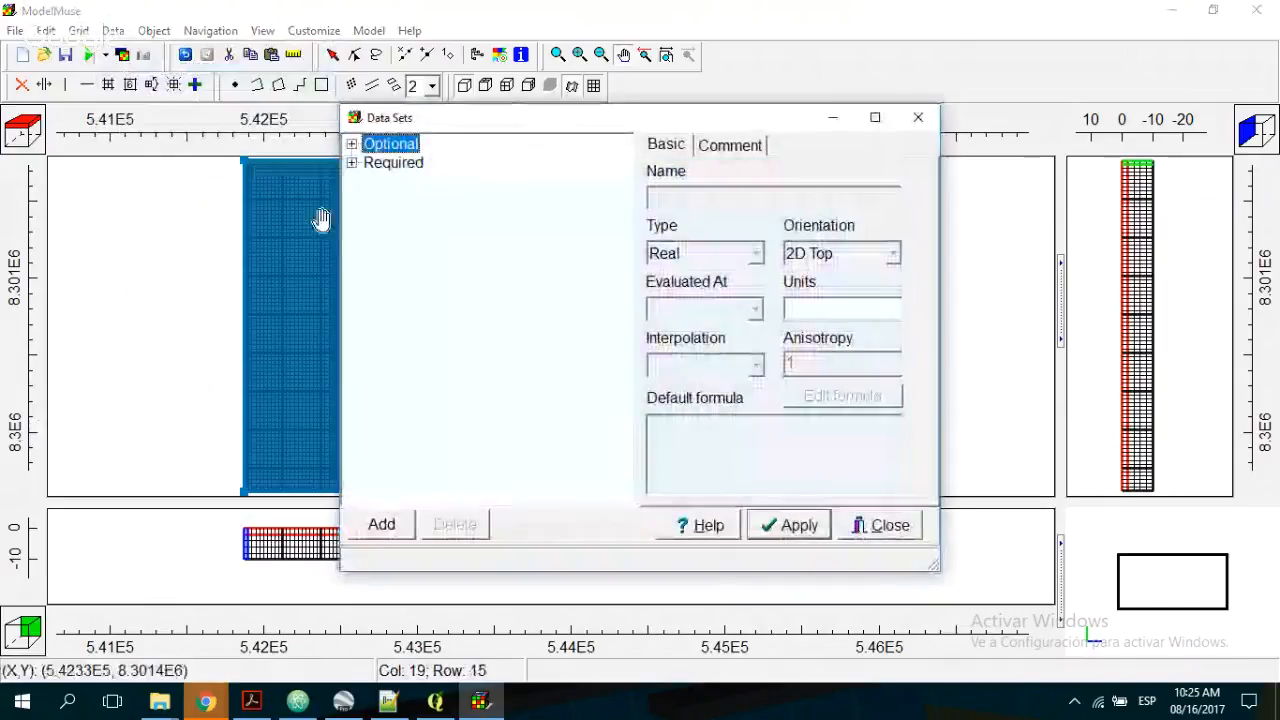
{"action": "left_click", "coordinate": [352, 163]}
{"action": "left_click", "coordinate": [371, 181]}
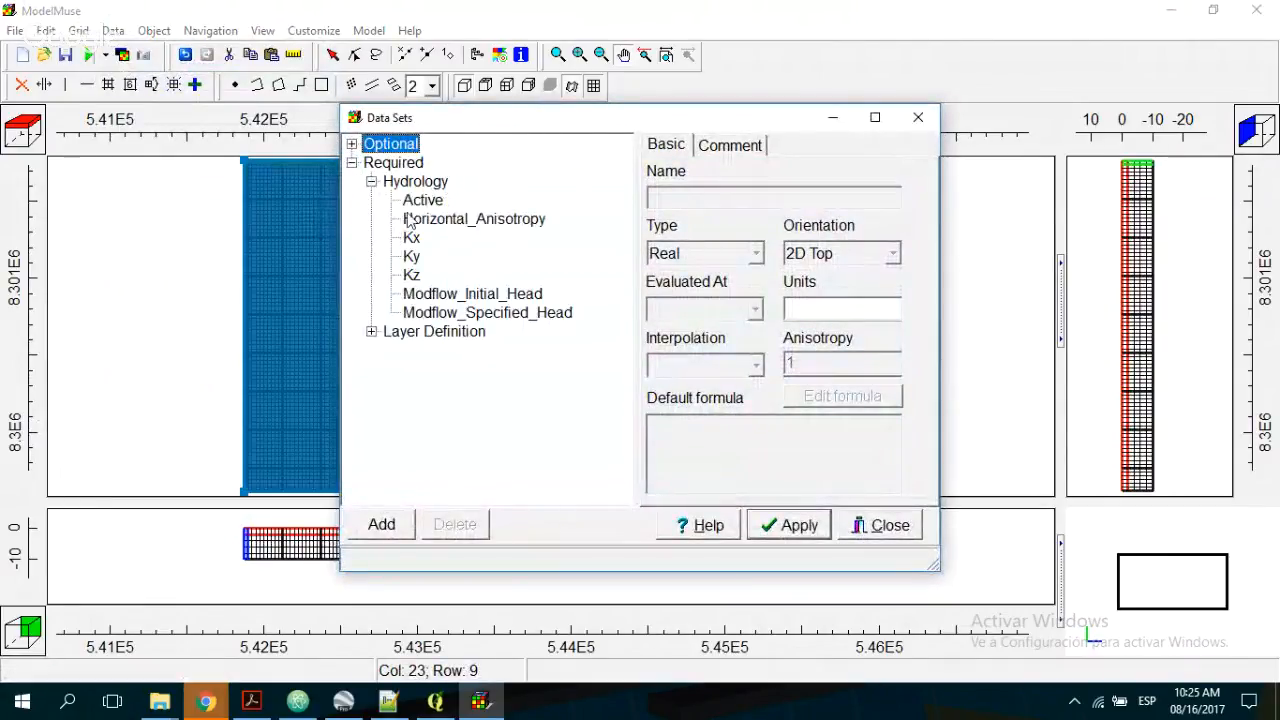
{"action": "left_click", "coordinate": [411, 240]}
{"action": "left_click_drag", "start_coordinate": [700, 420], "coordinate": [568, 423]}
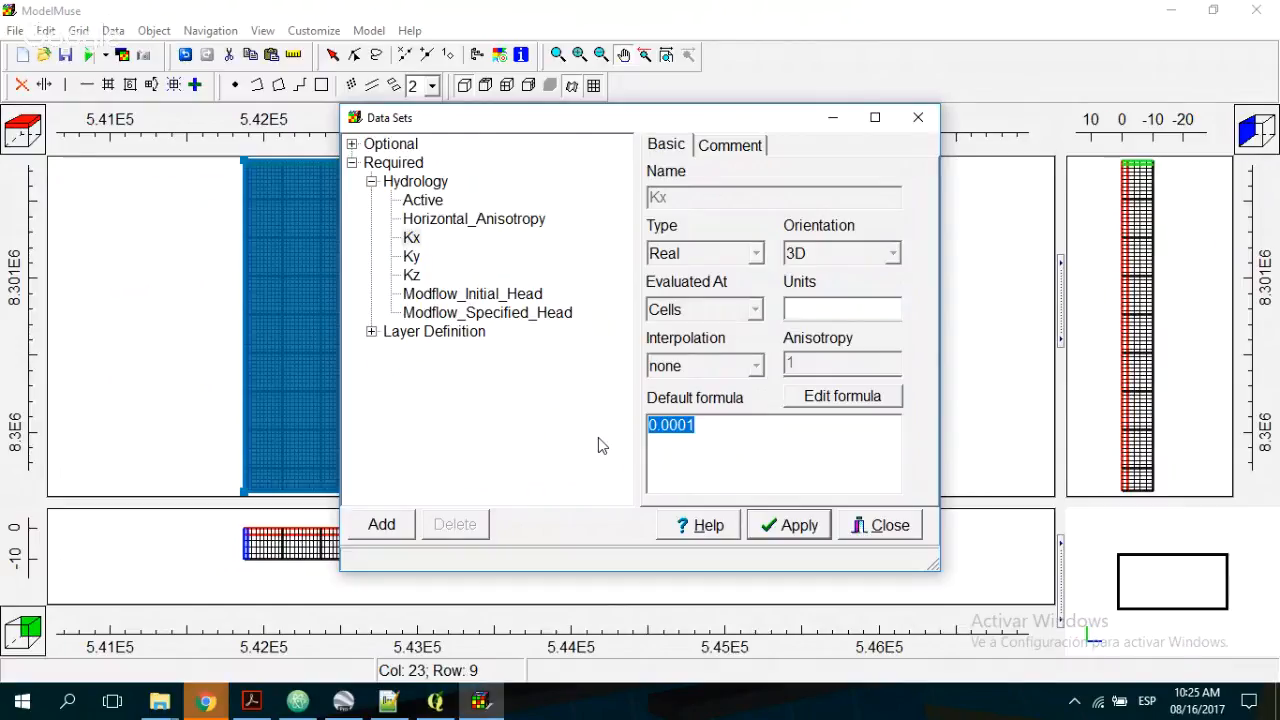
{"action": "left_click", "coordinate": [683, 425]}
{"action": "key", "text": "shift+Left"}
{"action": "left_click", "coordinate": [786, 526]}
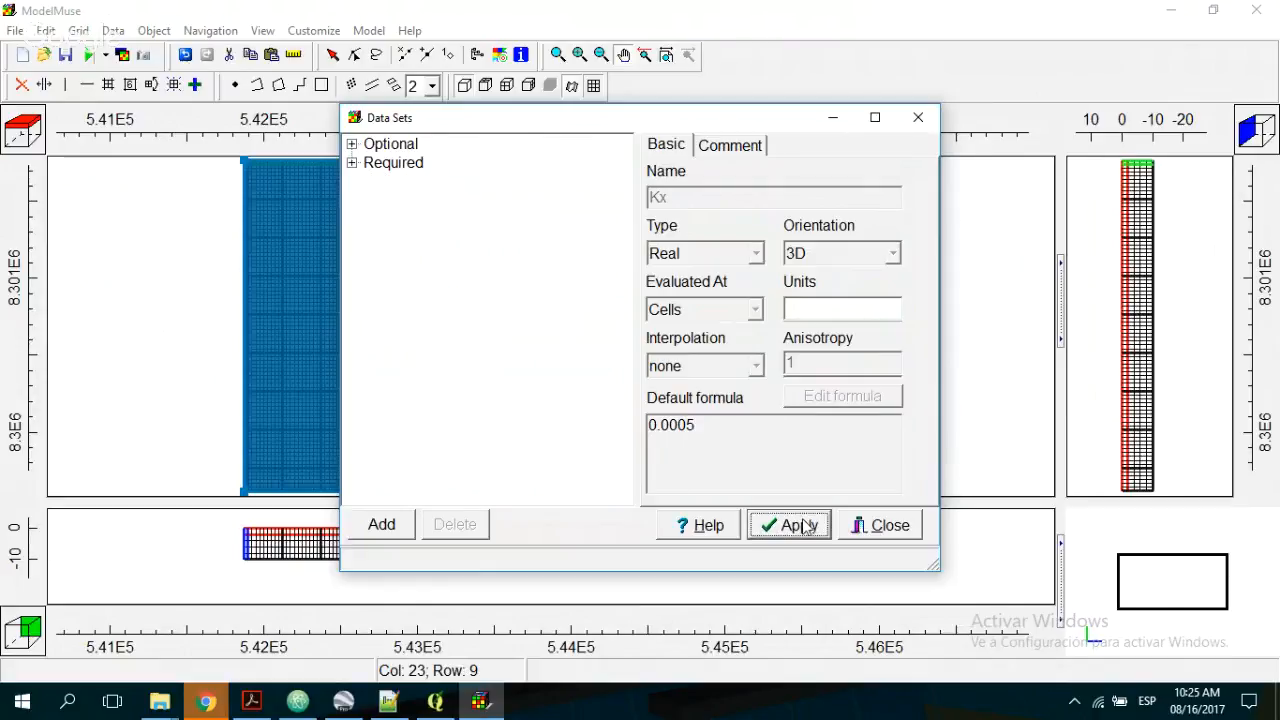
{"action": "left_click", "coordinate": [880, 526]}
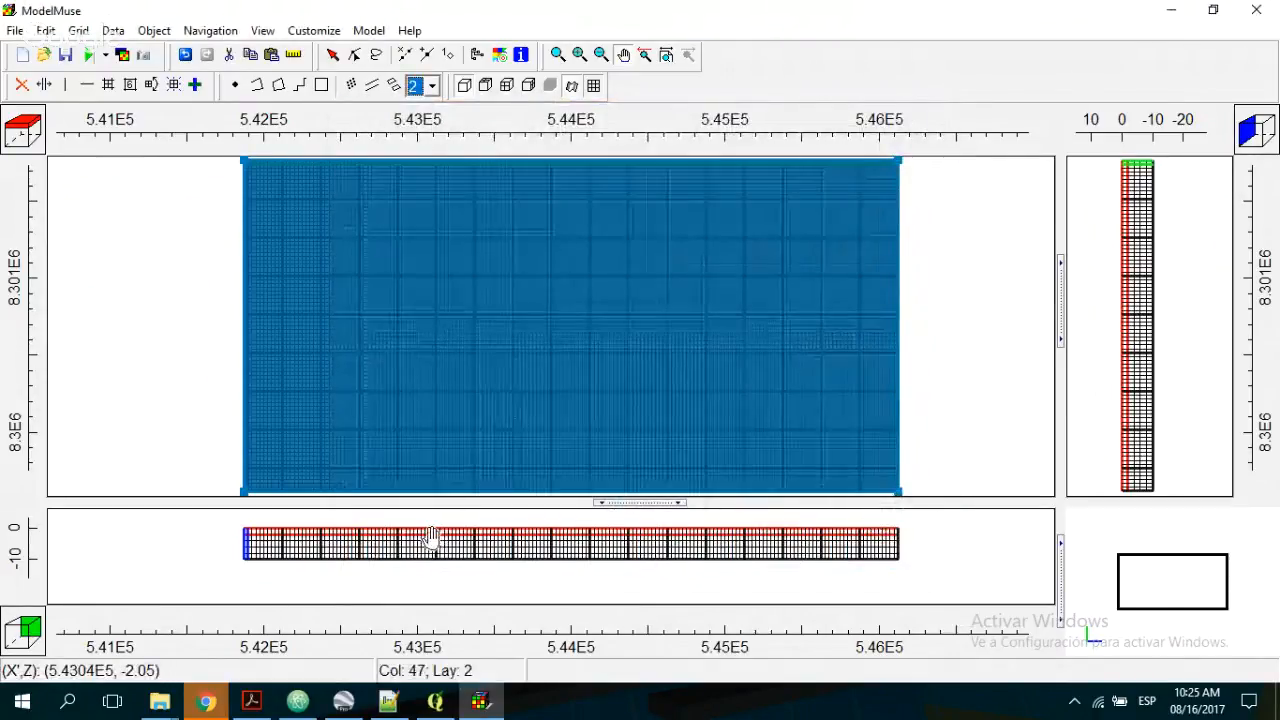
- Activate the RCH recharge, EVT evapotranspiration and RIV river boundary condition packages for the MODFLOW model
{"action": "left_click", "coordinate": [367, 31]}
{"action": "left_click", "coordinate": [485, 264]}
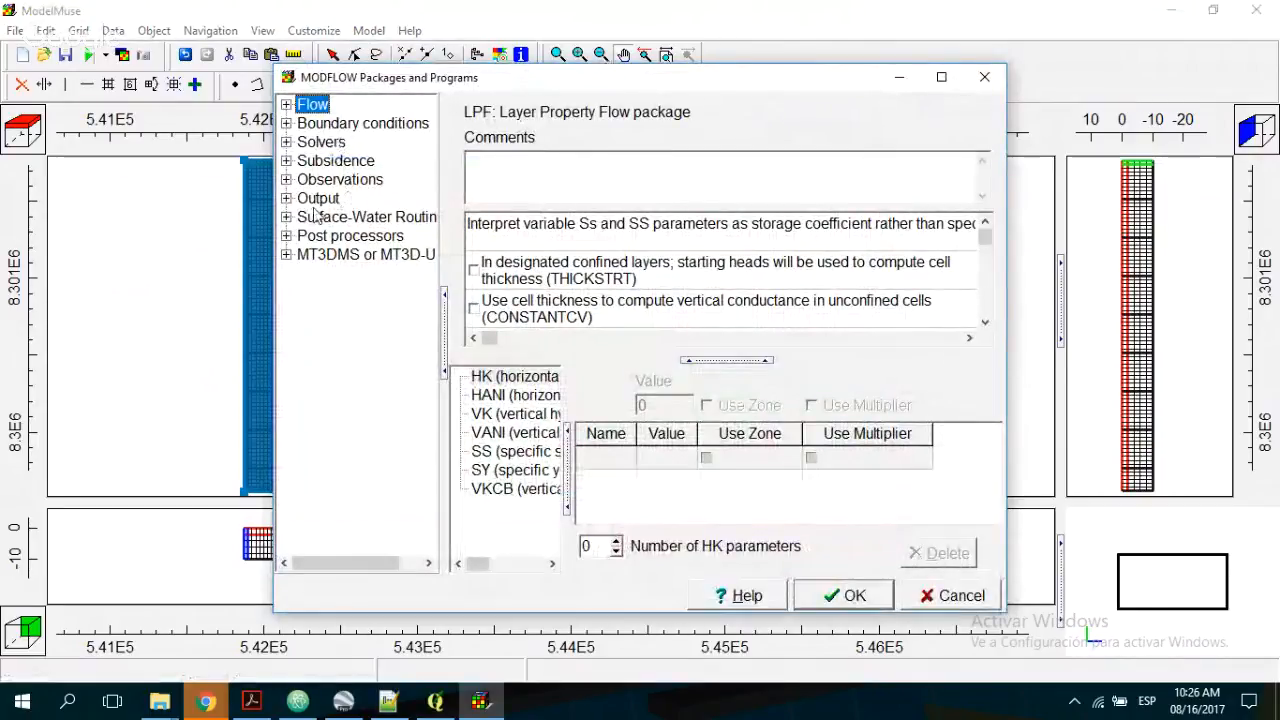
{"action": "left_click", "coordinate": [286, 123]}
{"action": "left_click", "coordinate": [305, 142]}
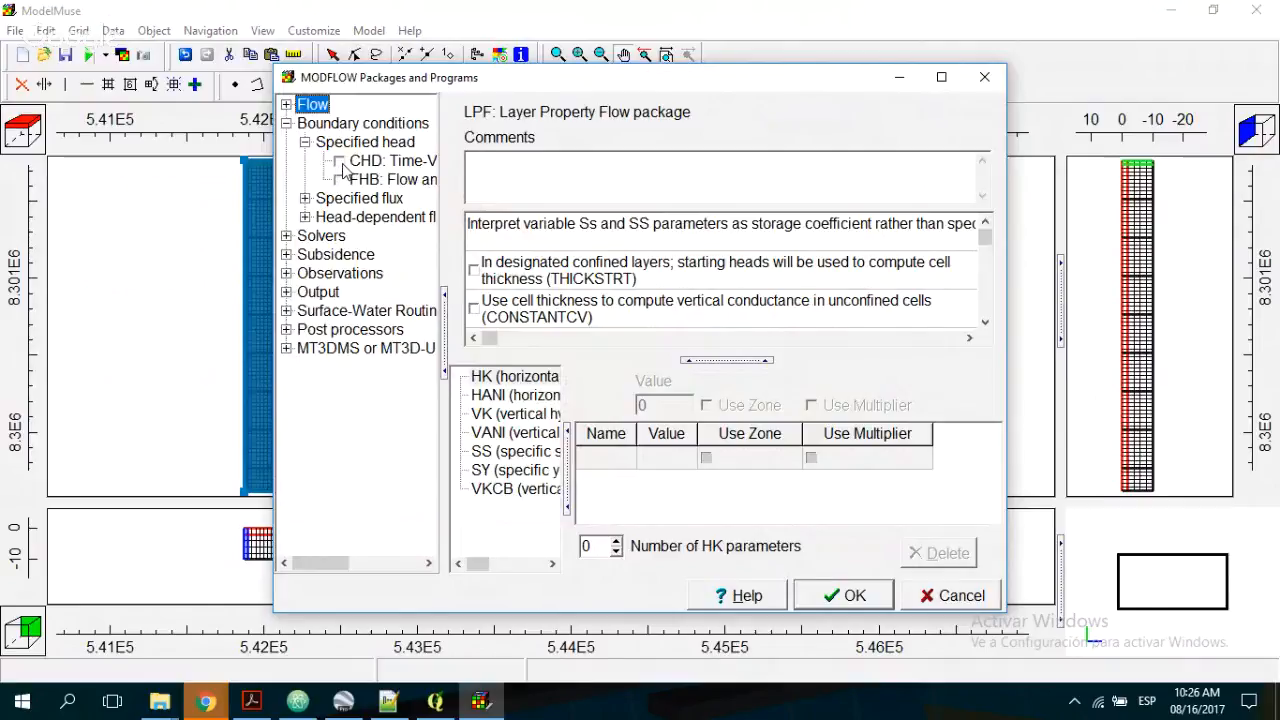
{"action": "left_click", "coordinate": [305, 198]}
{"action": "left_click", "coordinate": [339, 217]}
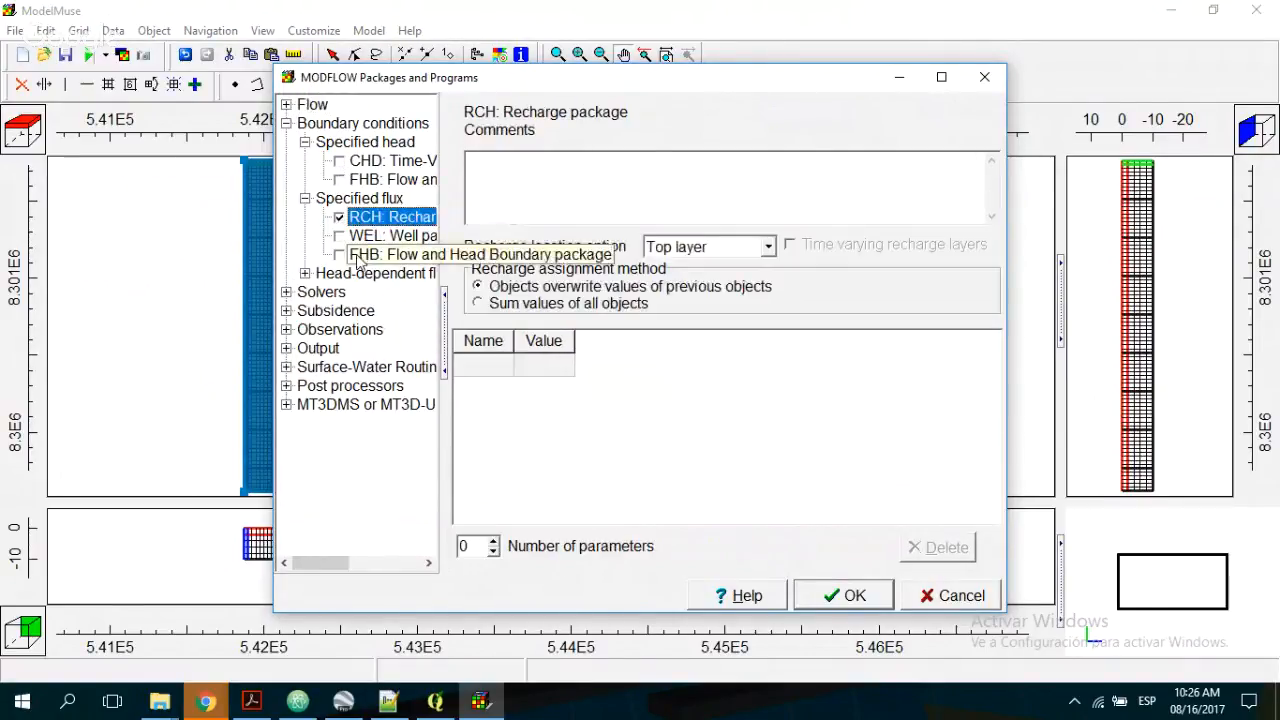
{"action": "left_click", "coordinate": [305, 273]}
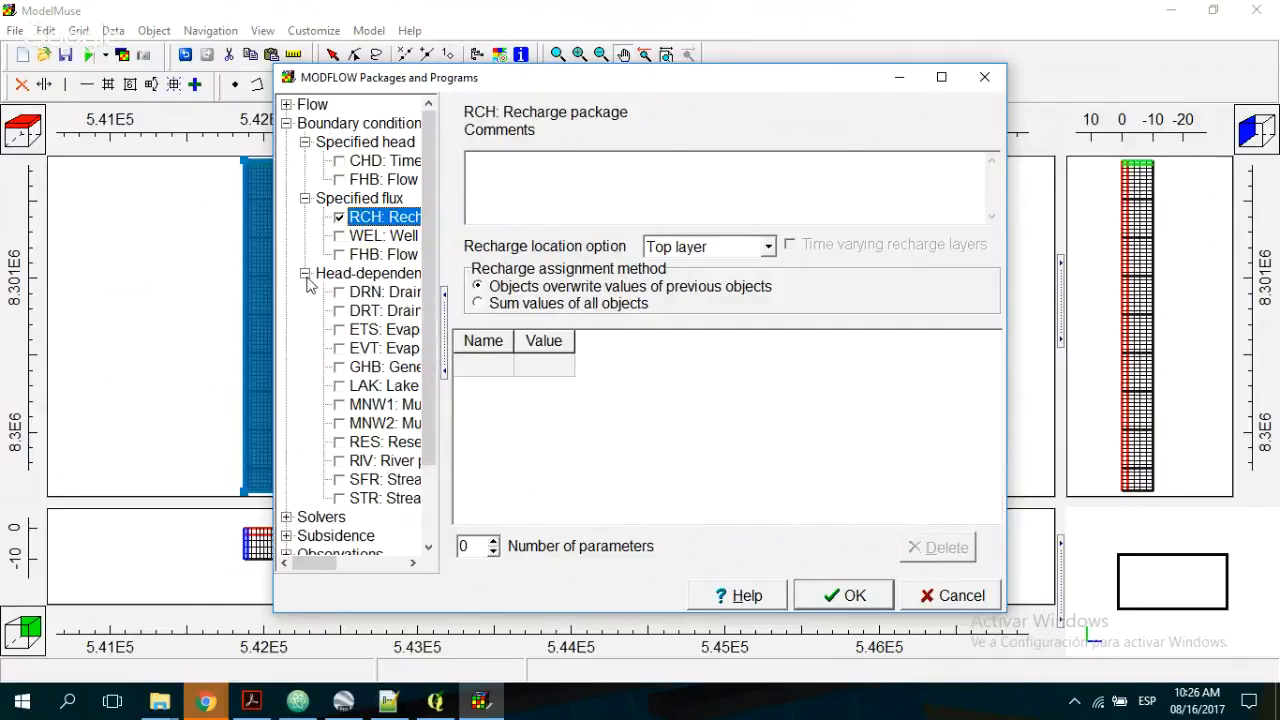
{"action": "left_click", "coordinate": [339, 349]}
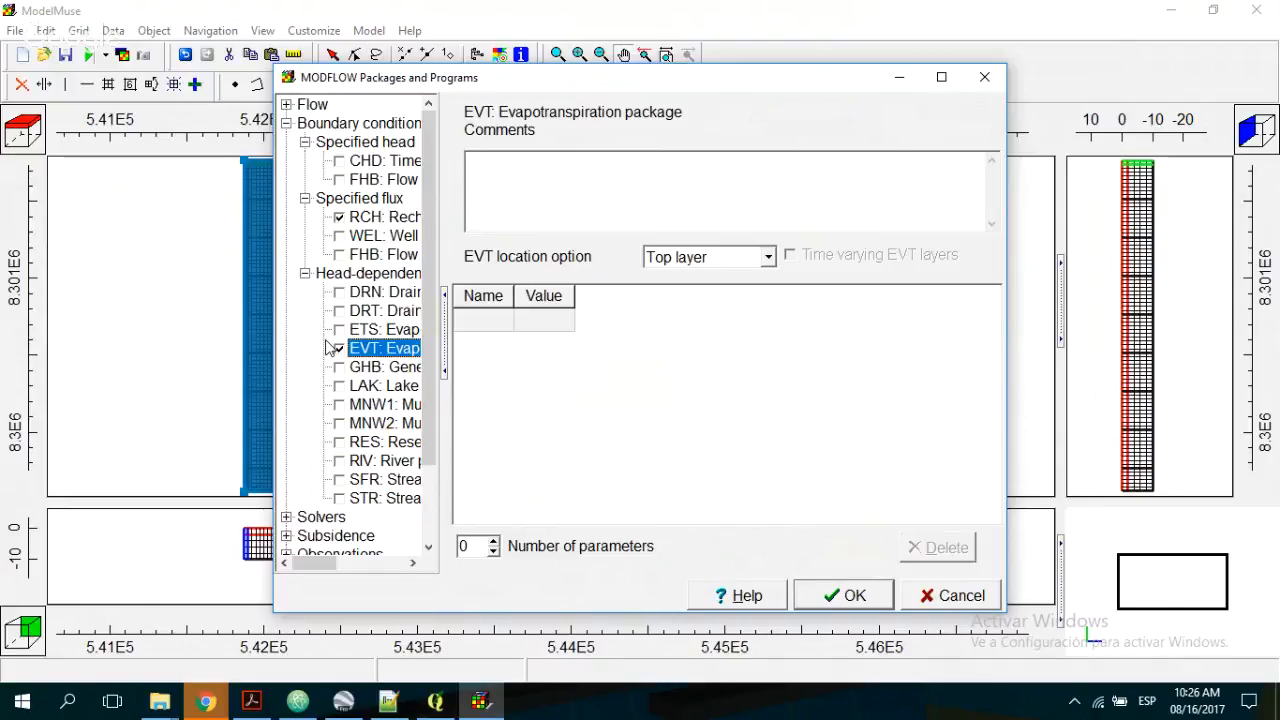
{"action": "left_click", "coordinate": [339, 461]}
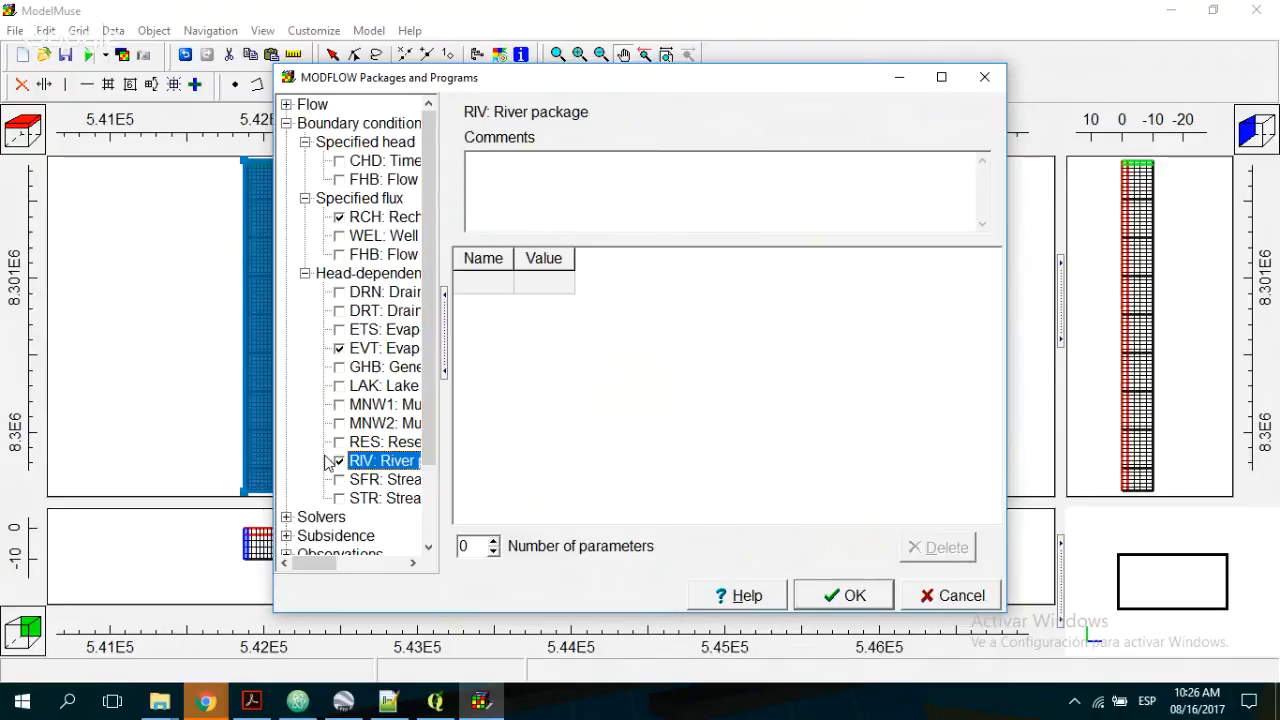
{"action": "left_click", "coordinate": [848, 595]}
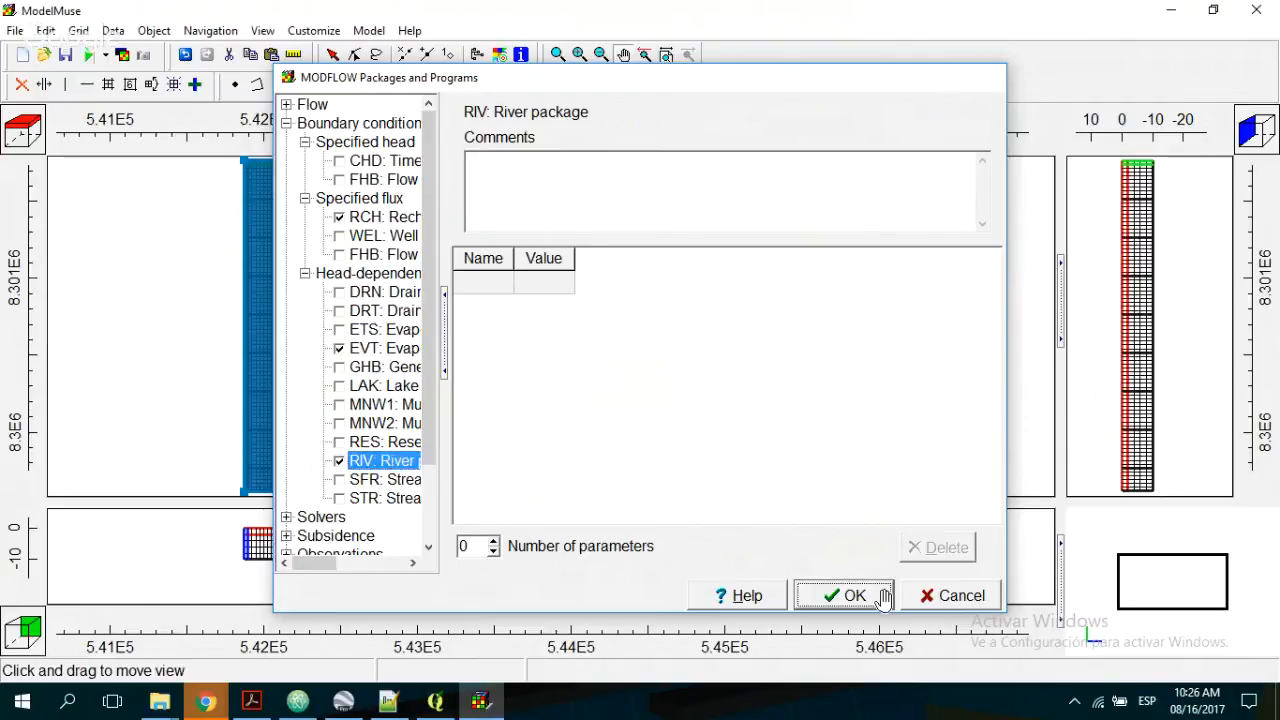
- Change the model type to MODFLOW-NWT and dismiss the information message
{"action": "left_click", "coordinate": [370, 31]}
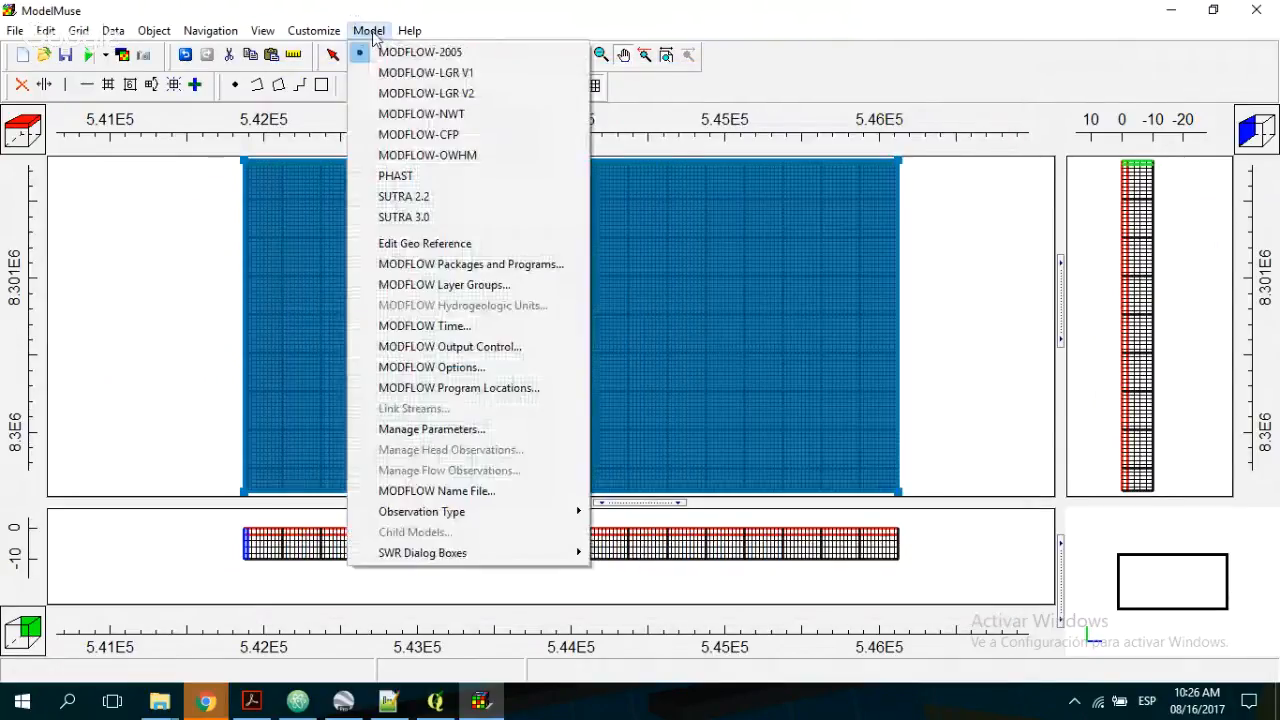
{"action": "left_click", "coordinate": [414, 114]}
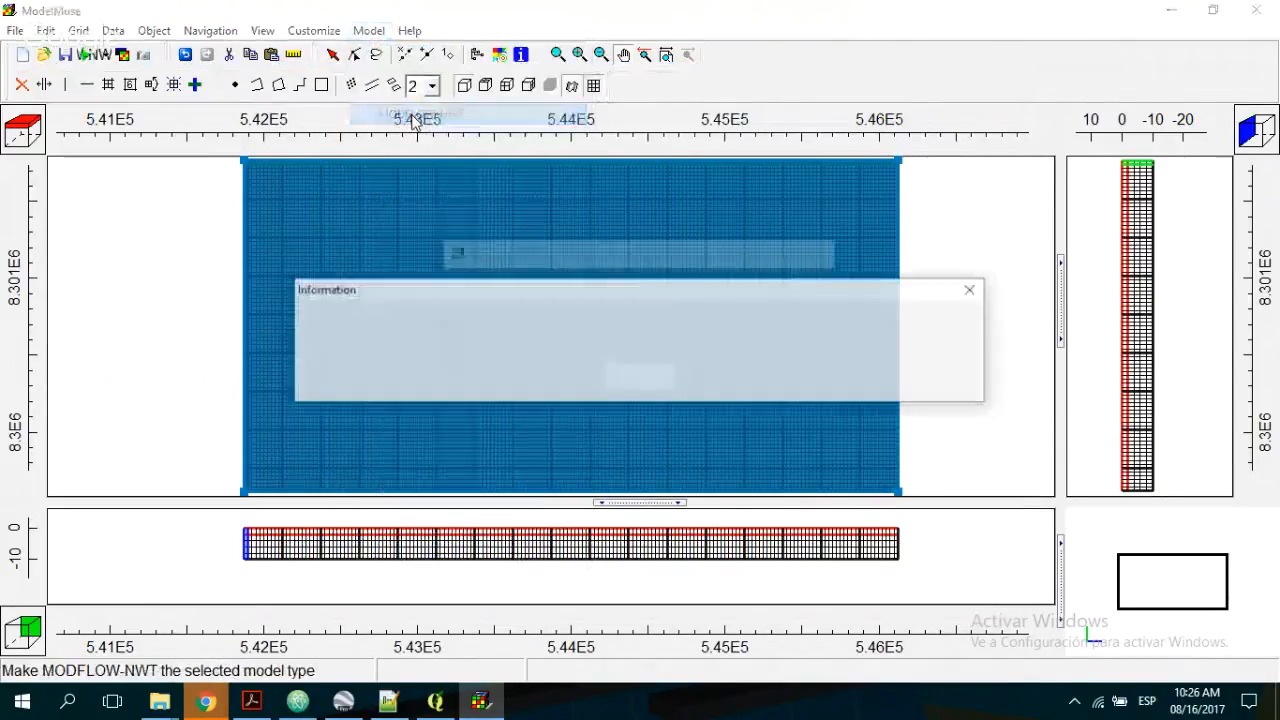
{"action": "left_click", "coordinate": [639, 380]}
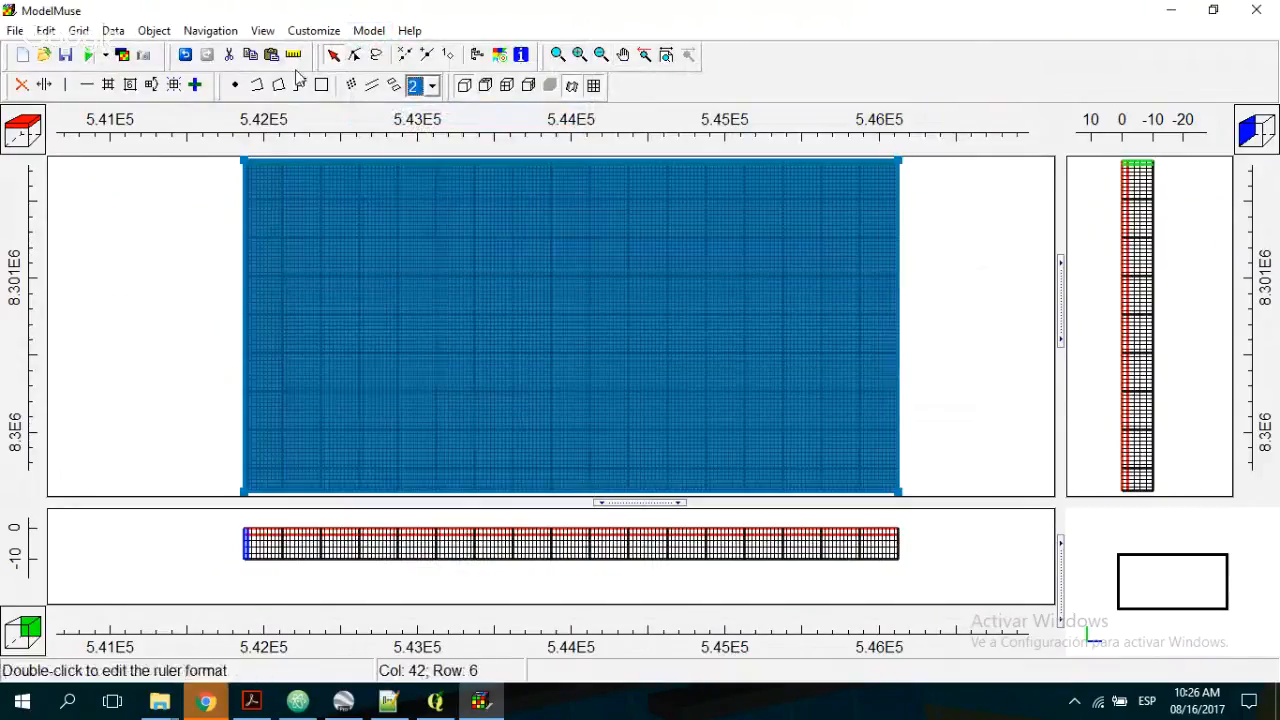
- Select the UPW Upstream Weighting package as the flow package and accept the package settings
{"action": "left_click", "coordinate": [370, 31]}
{"action": "left_click", "coordinate": [509, 263]}
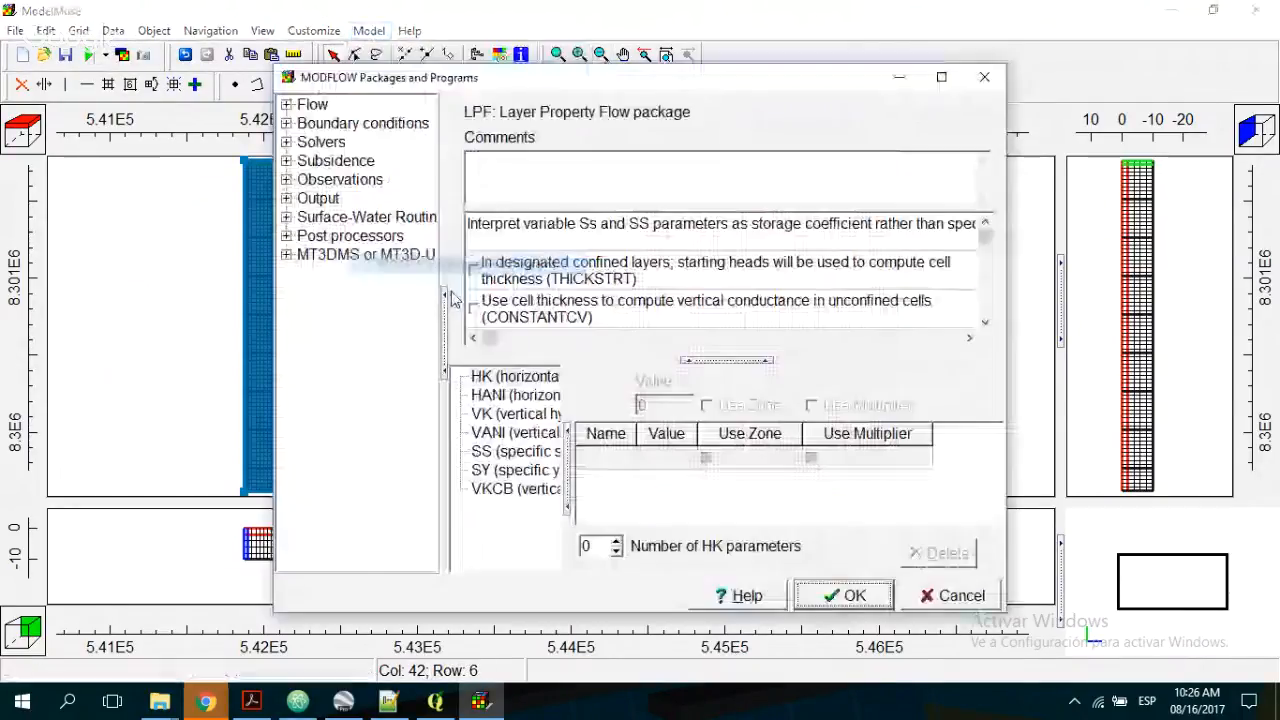
{"action": "double_click", "coordinate": [310, 105]}
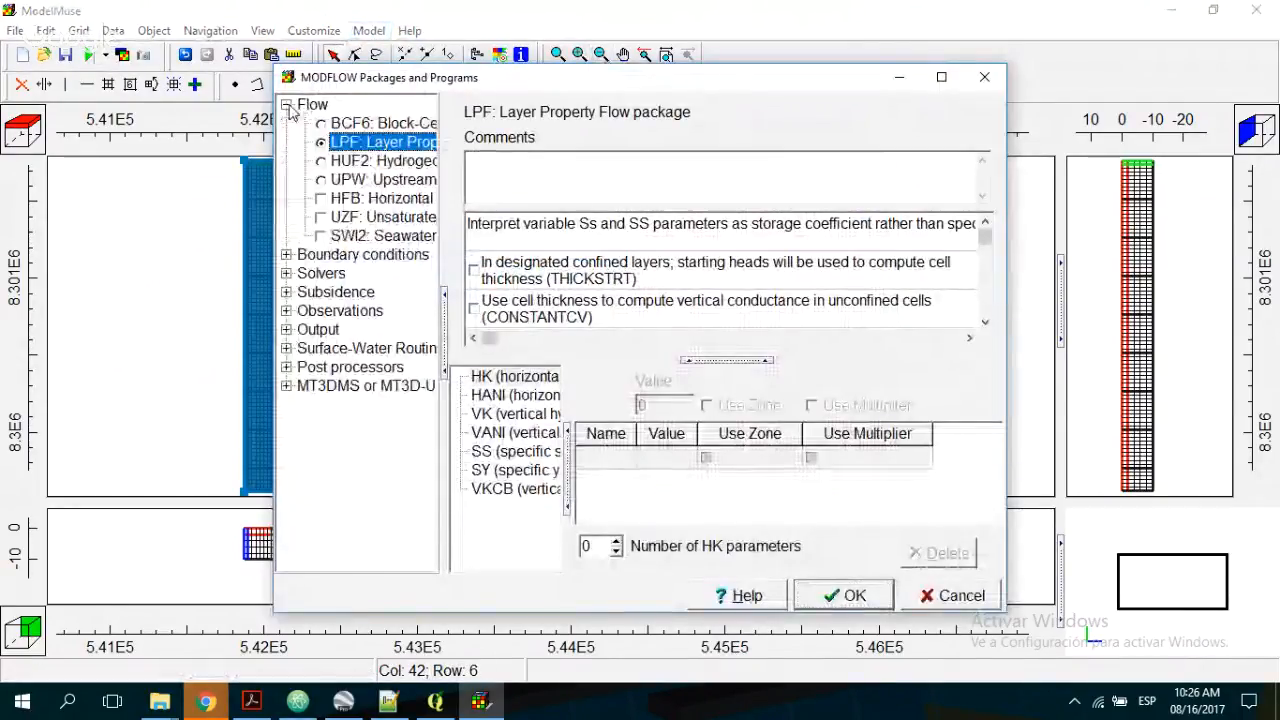
{"action": "left_click", "coordinate": [321, 180]}
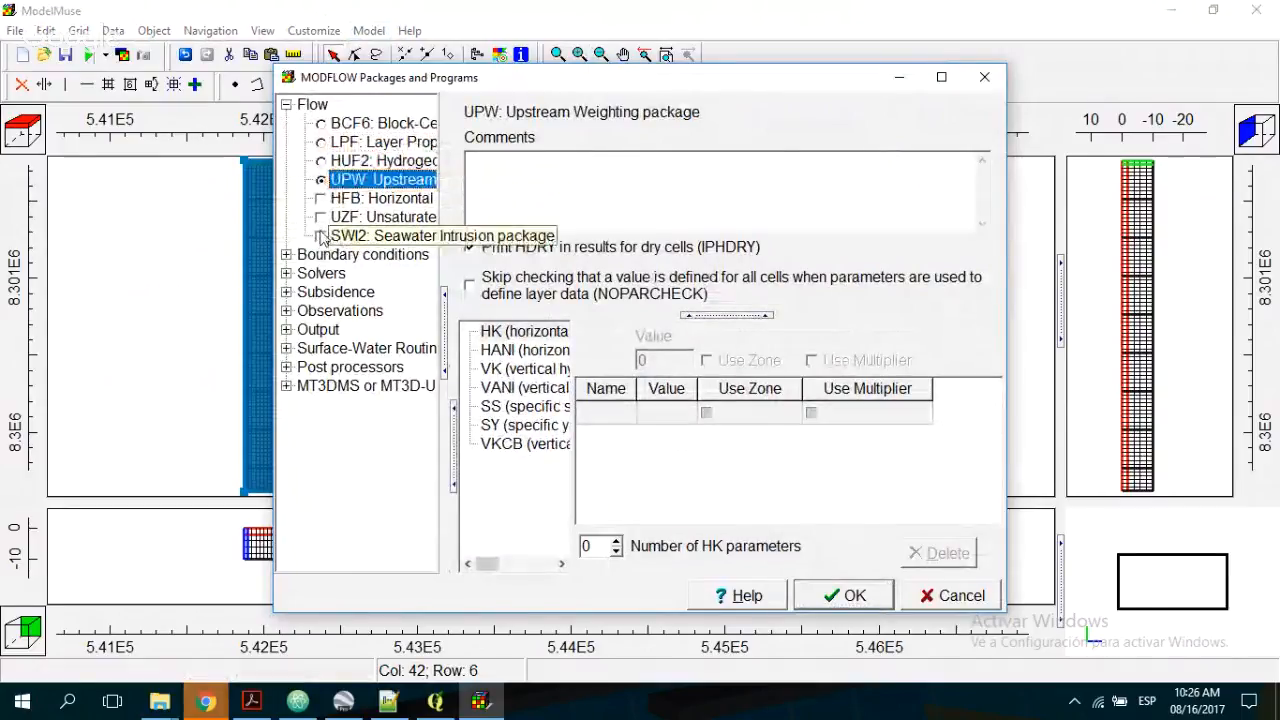
{"action": "double_click", "coordinate": [298, 256]}
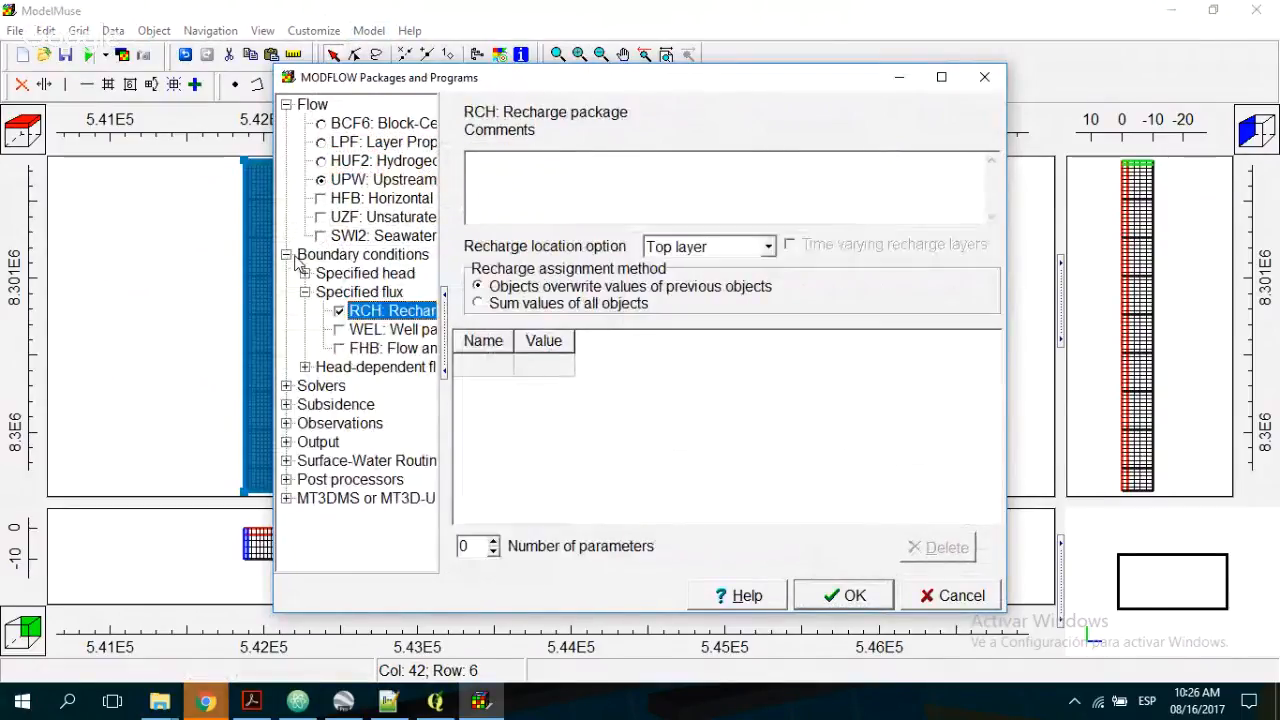
{"action": "left_click", "coordinate": [304, 274]}
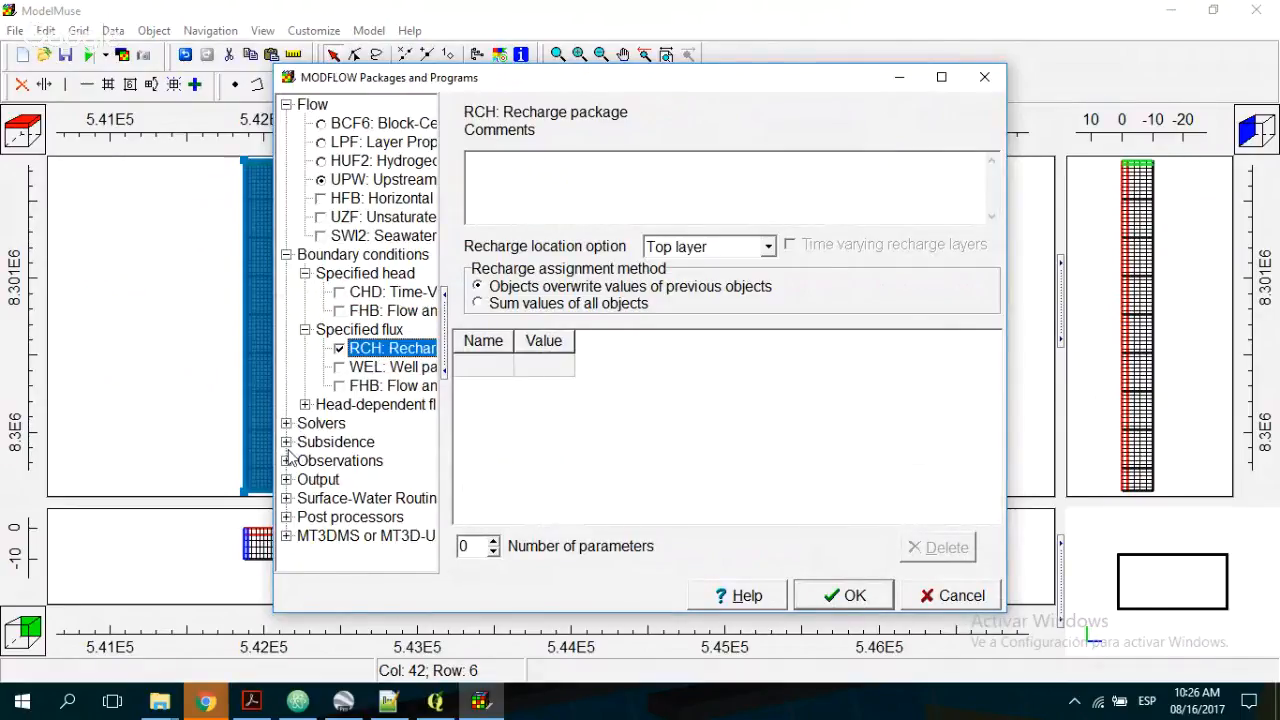
{"action": "left_click", "coordinate": [396, 545]}
{"action": "left_click", "coordinate": [287, 536]}
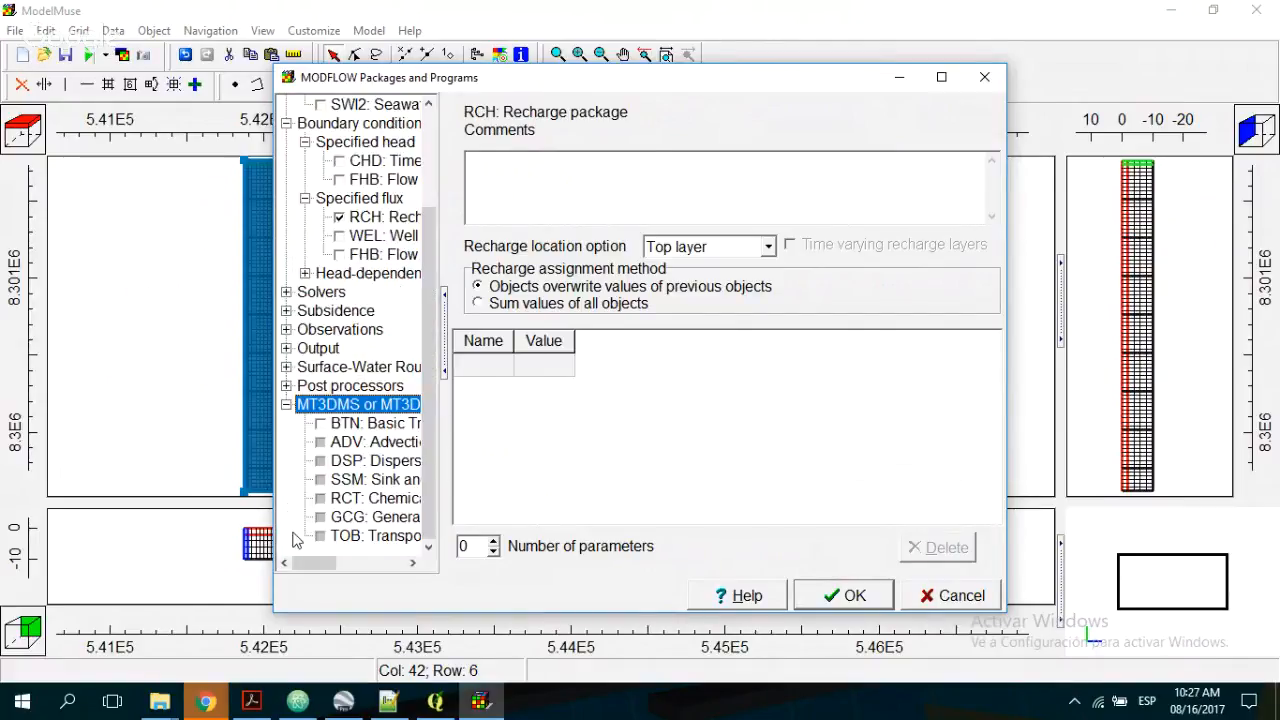
{"action": "left_click", "coordinate": [849, 603]}
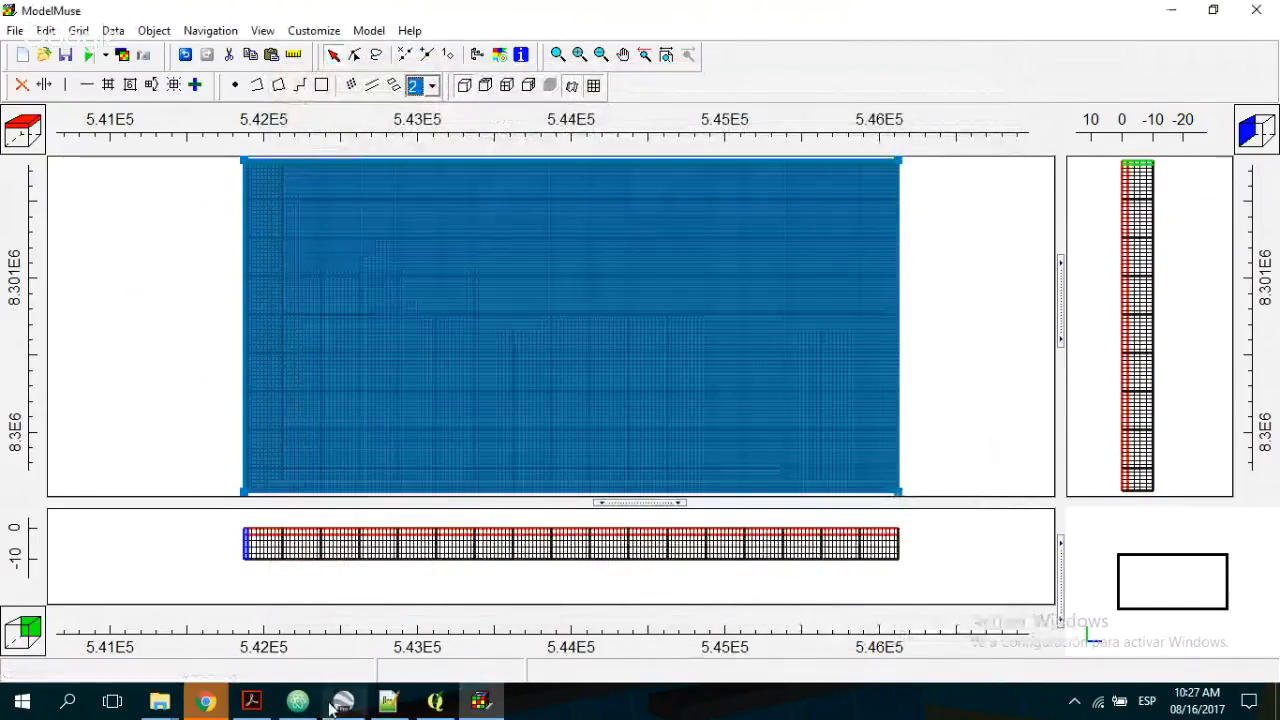
- Switch to QGIS to check the Dissolve algorithm's progress on the river polygons, and return to ModelMuse
{"action": "mouse_move", "coordinate": [222, 703]}
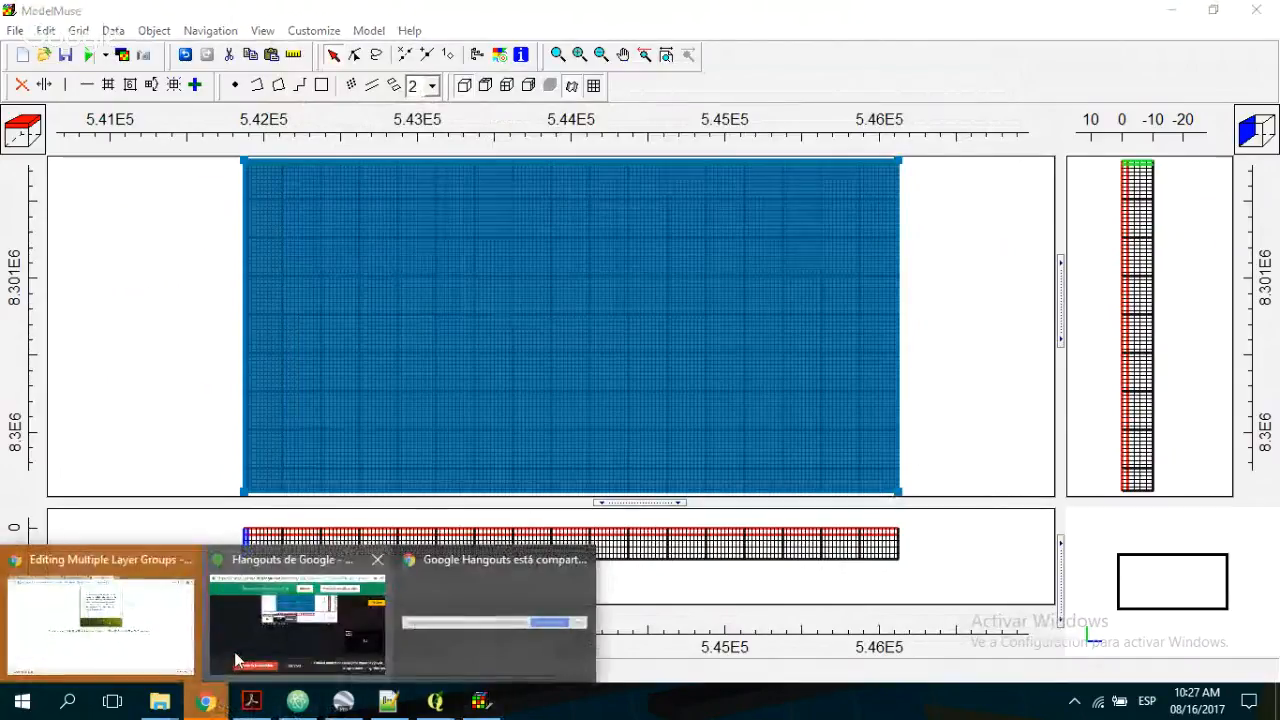
{"action": "mouse_move", "coordinate": [237, 660]}
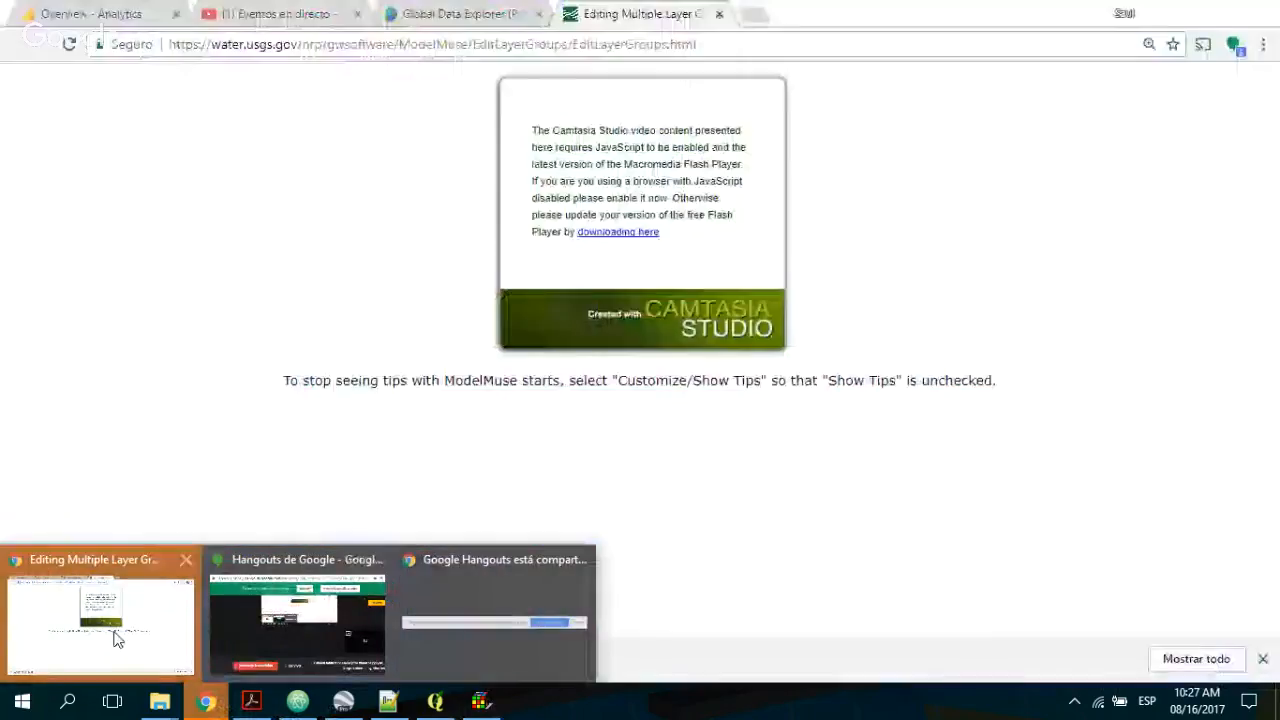
{"action": "left_click", "coordinate": [110, 632]}
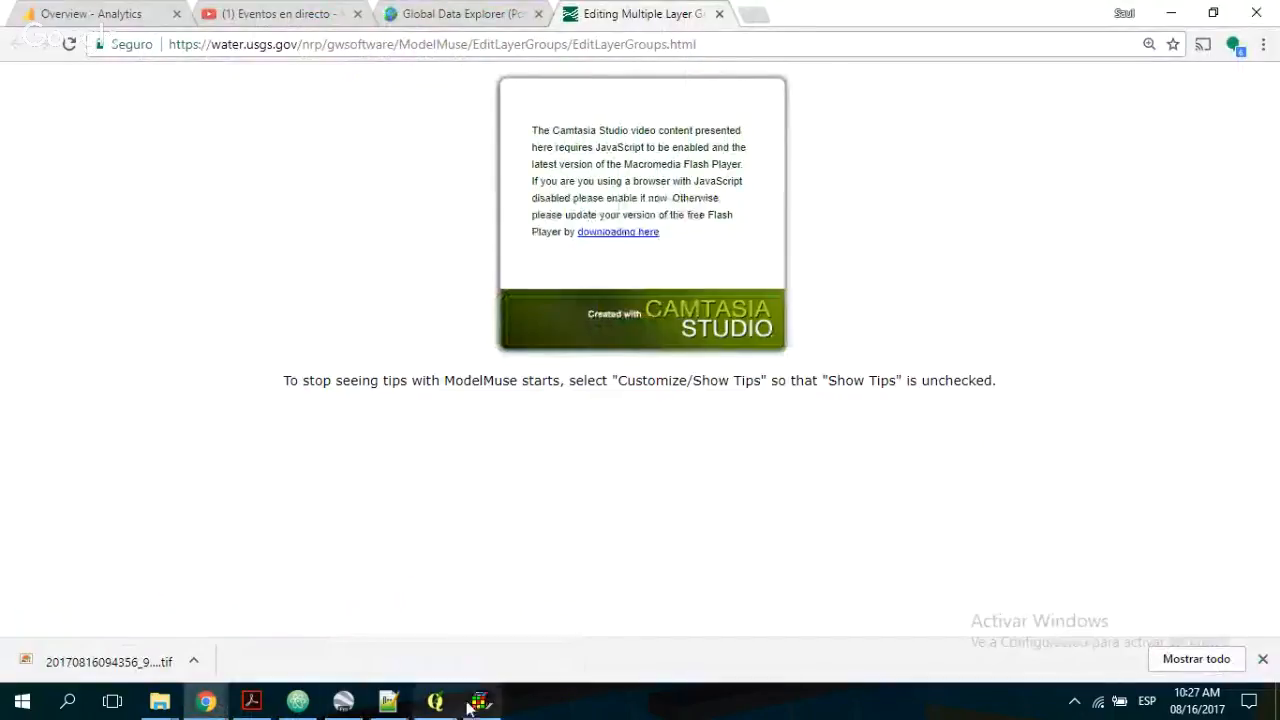
{"action": "left_click", "coordinate": [436, 703]}
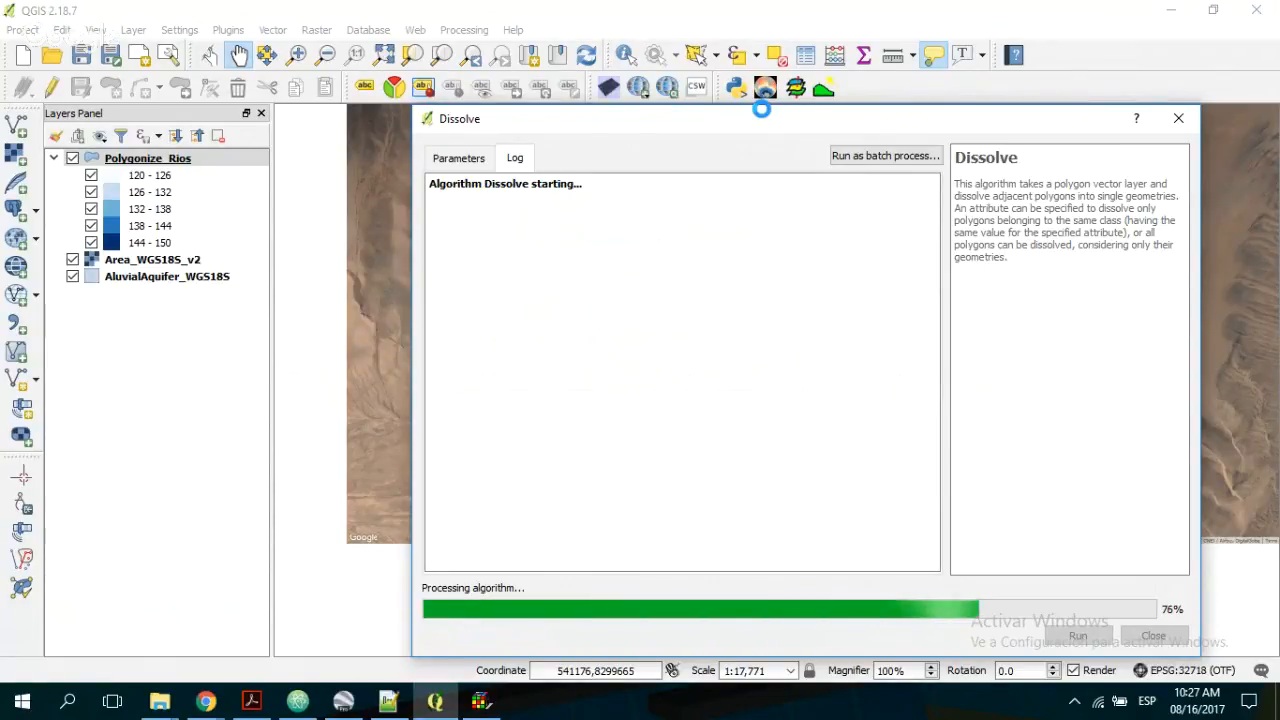
{"action": "left_click", "coordinate": [486, 706]}
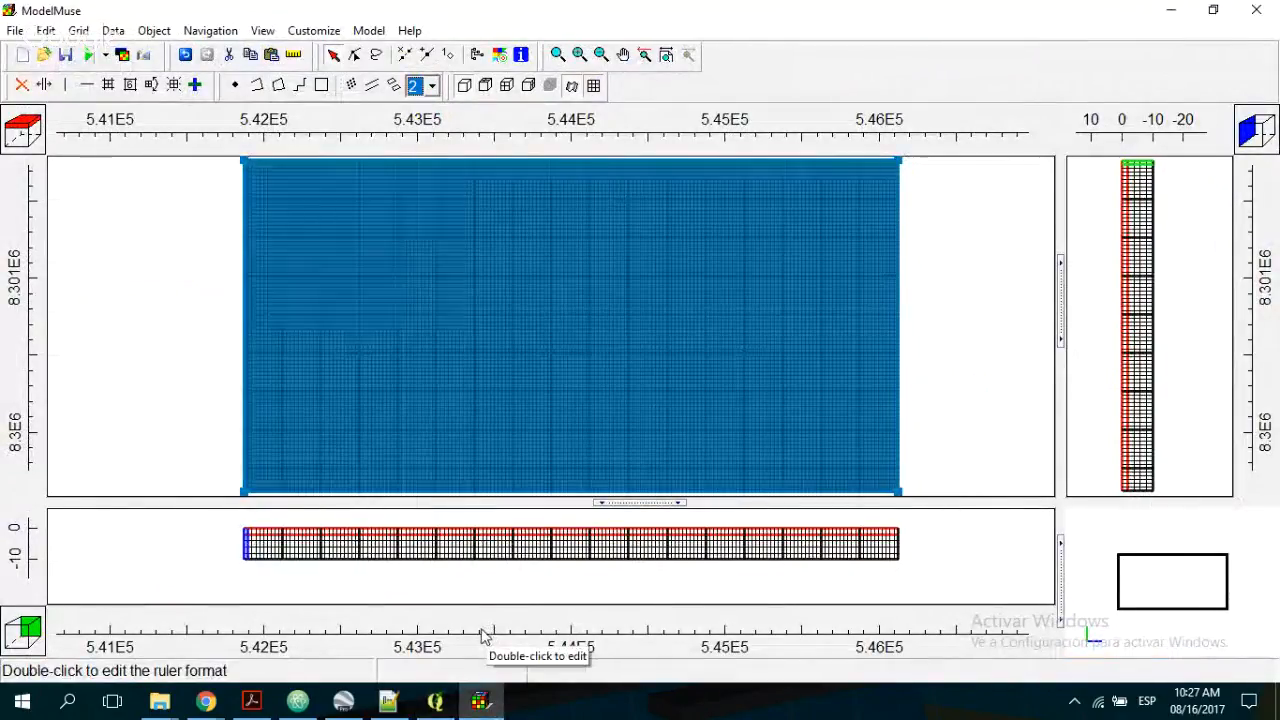
{"action": "left_click", "coordinate": [436, 703]}
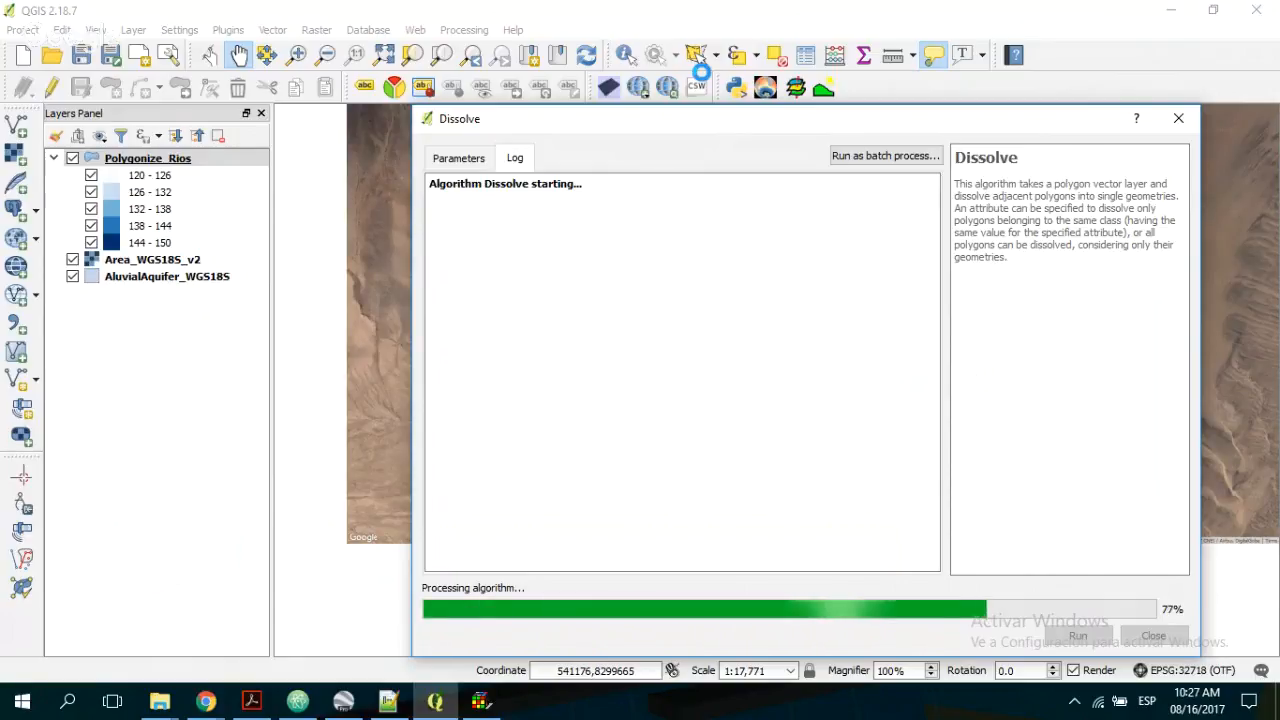
{"action": "left_click", "coordinate": [481, 700]}
- Activate the DRN Drain package among the head-dependent flux boundary conditions and accept the package settings
{"action": "left_click", "coordinate": [368, 30]}
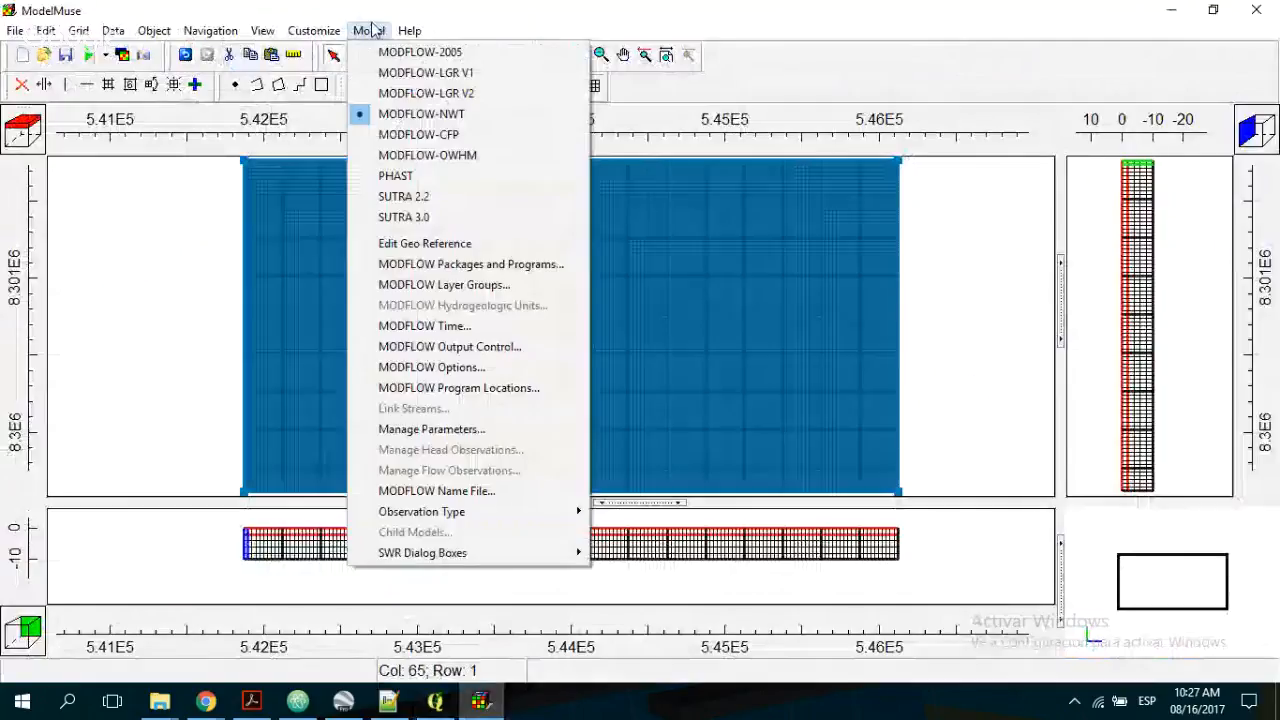
{"action": "left_click", "coordinate": [440, 264]}
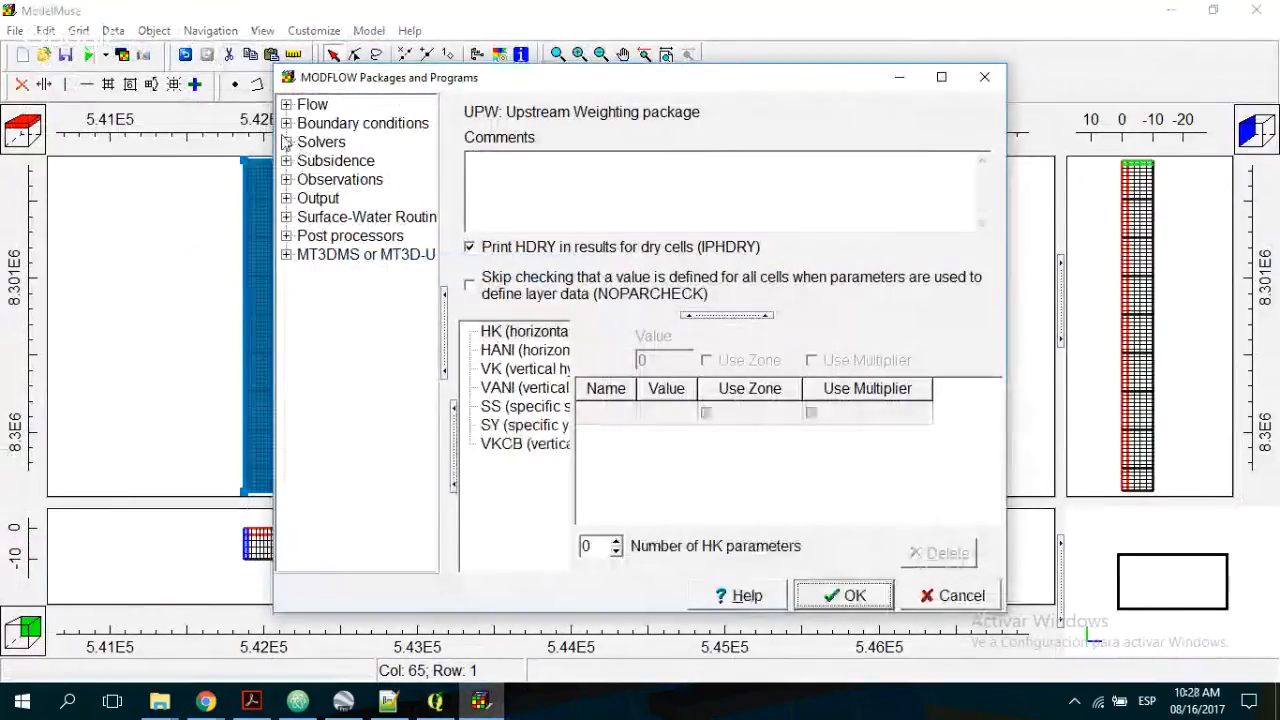
{"action": "left_click", "coordinate": [286, 123]}
{"action": "left_click", "coordinate": [305, 142]}
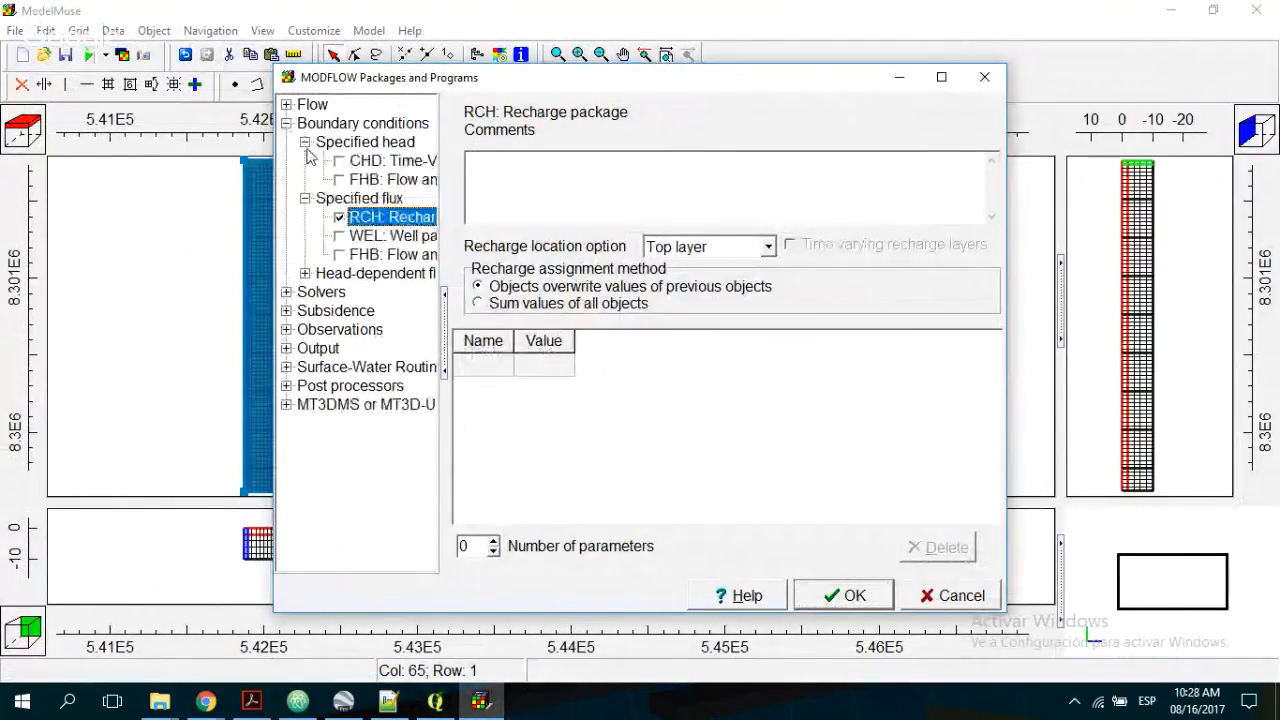
{"action": "left_click", "coordinate": [305, 273]}
{"action": "left_click", "coordinate": [339, 292]}
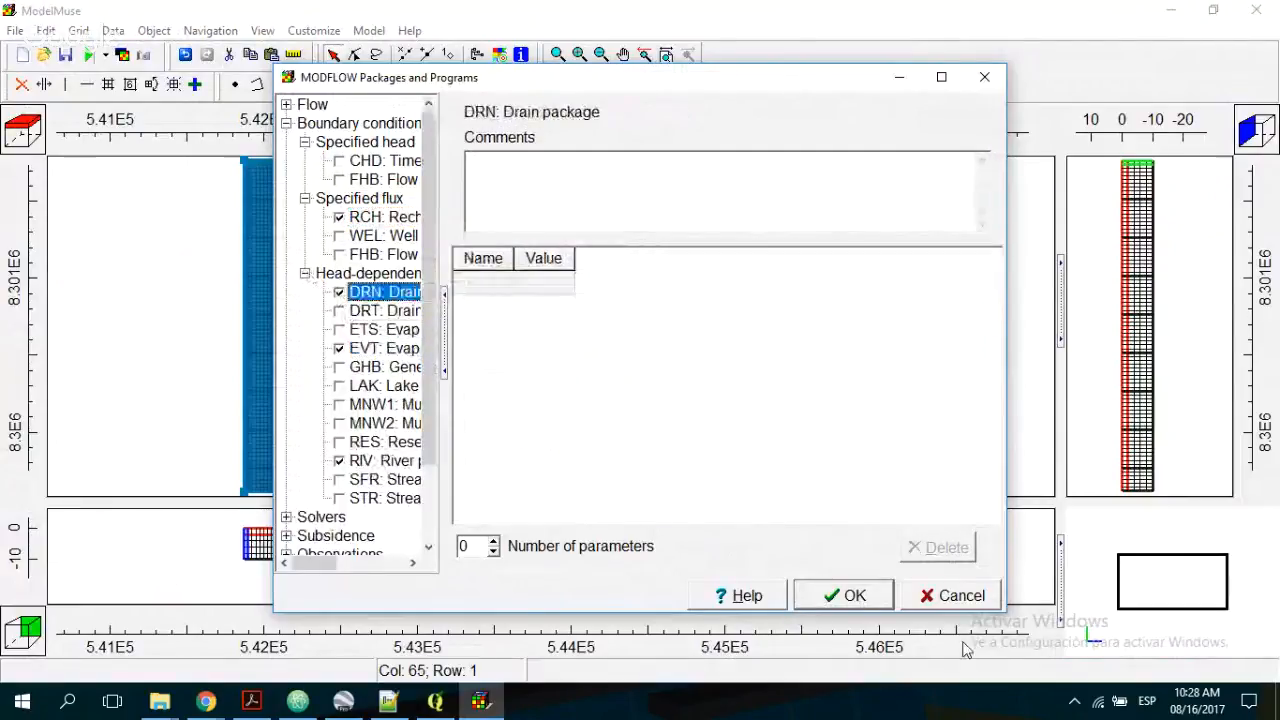
{"action": "left_click", "coordinate": [870, 600]}
- Save the model as Model1 in a new folder named Model inside the infiltration gallery tutorial folder
{"action": "left_click", "coordinate": [15, 30]}
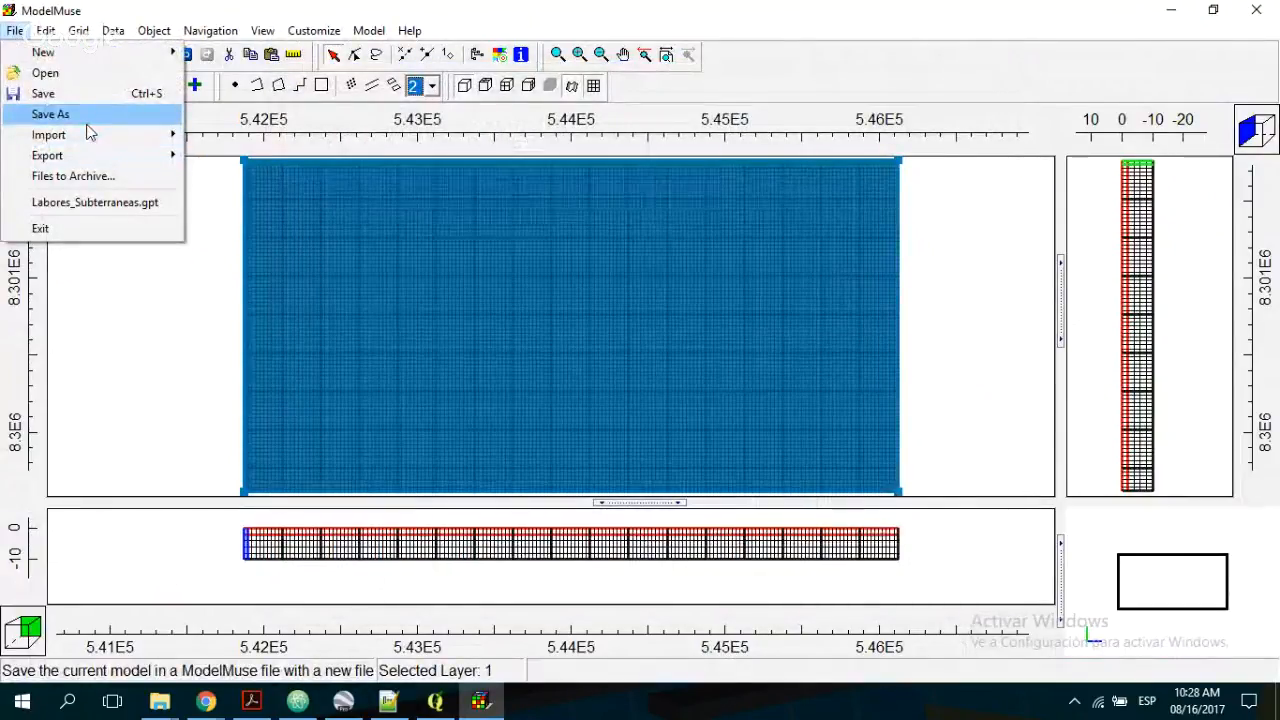
{"action": "mouse_move", "coordinate": [88, 137]}
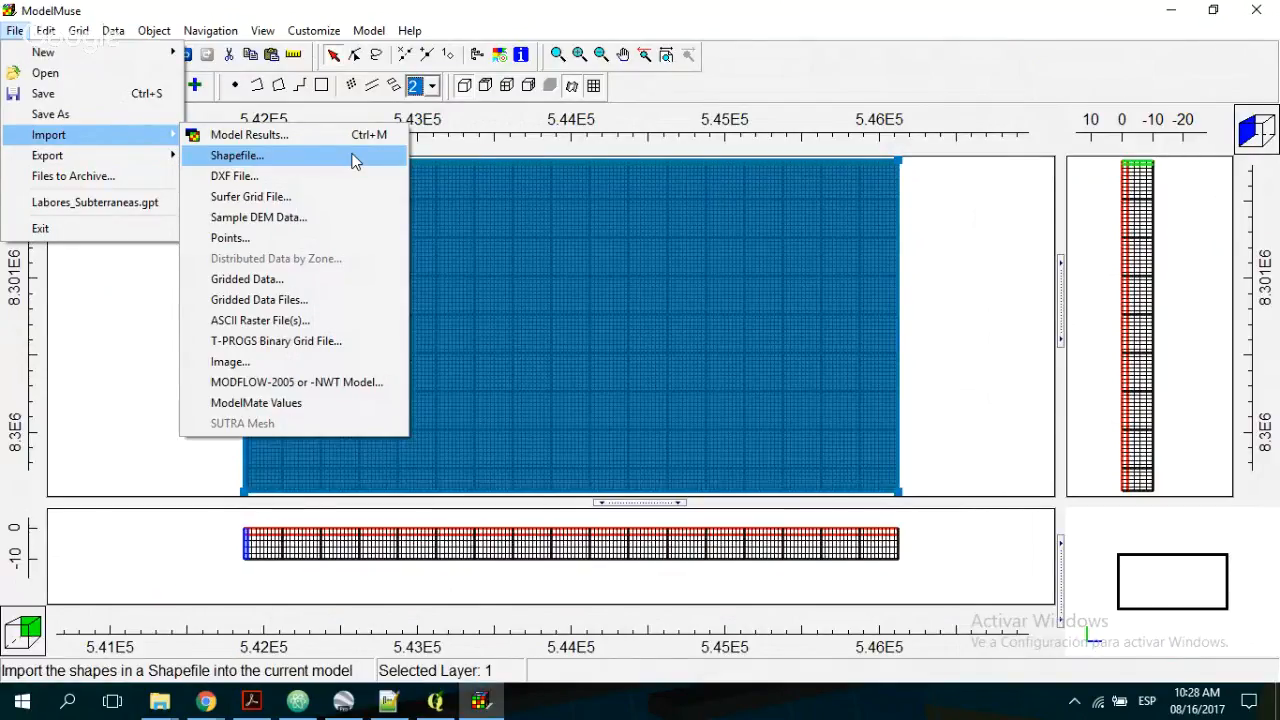
{"action": "left_click", "coordinate": [42, 94]}
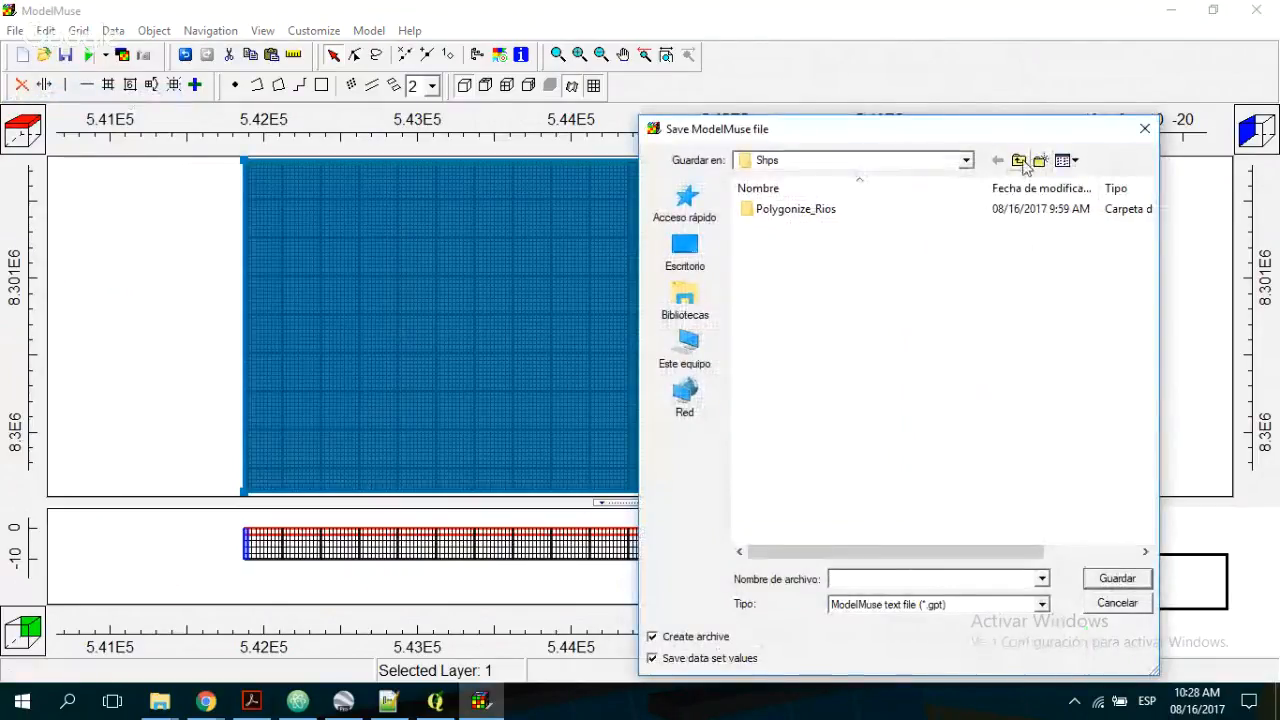
{"action": "left_click", "coordinate": [1020, 160]}
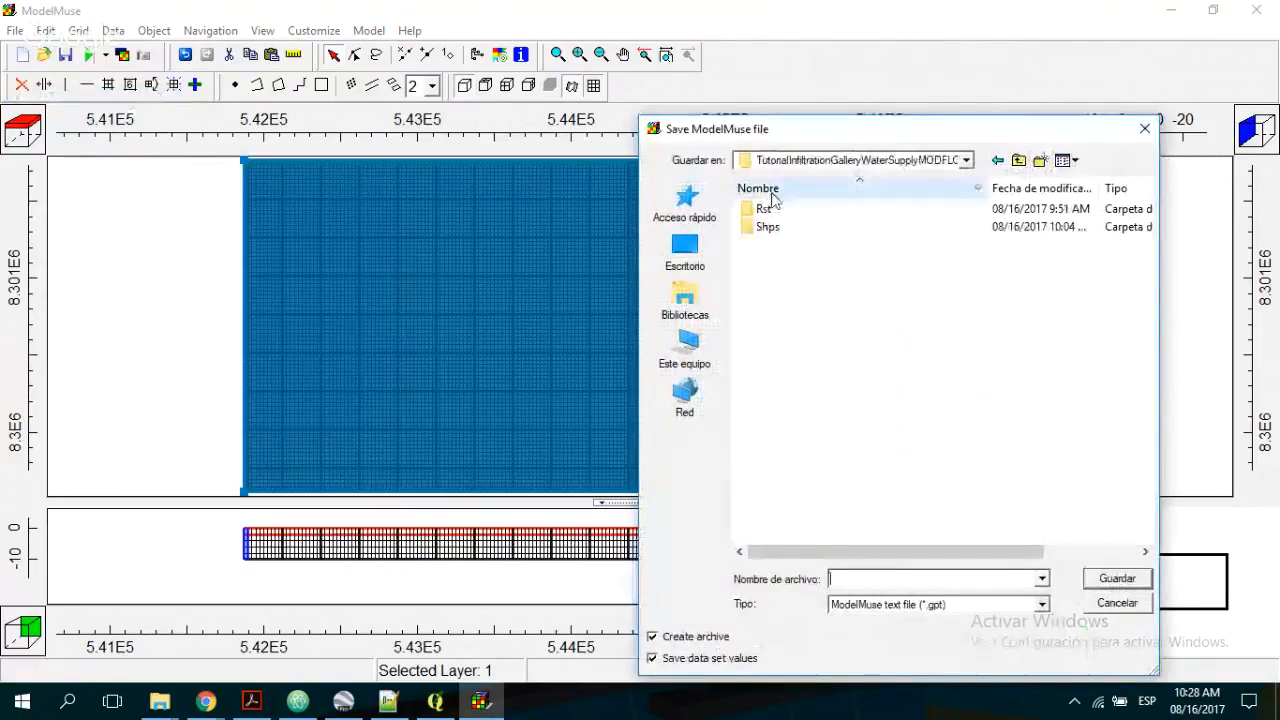
{"action": "left_click", "coordinate": [1040, 160]}
{"action": "type", "text": "Model"}
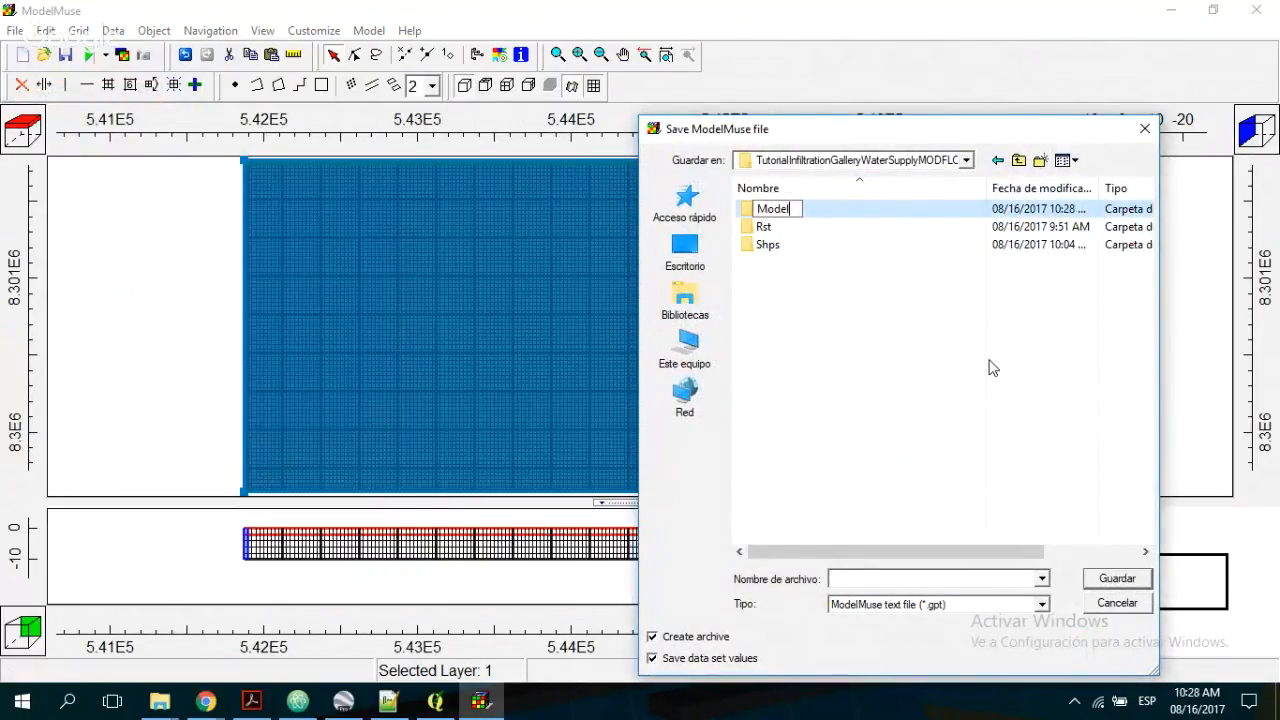
{"action": "key", "text": "Return"}
{"action": "key", "text": "Return"}
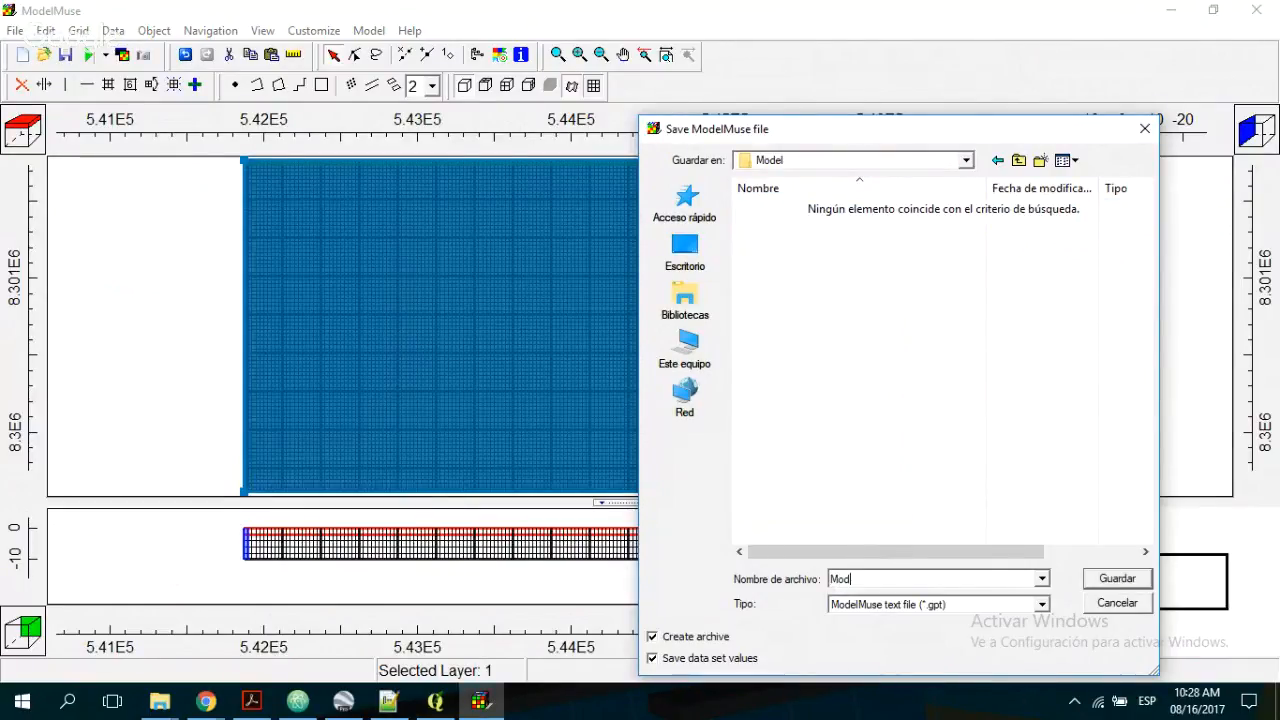
{"action": "key", "text": "Return"}
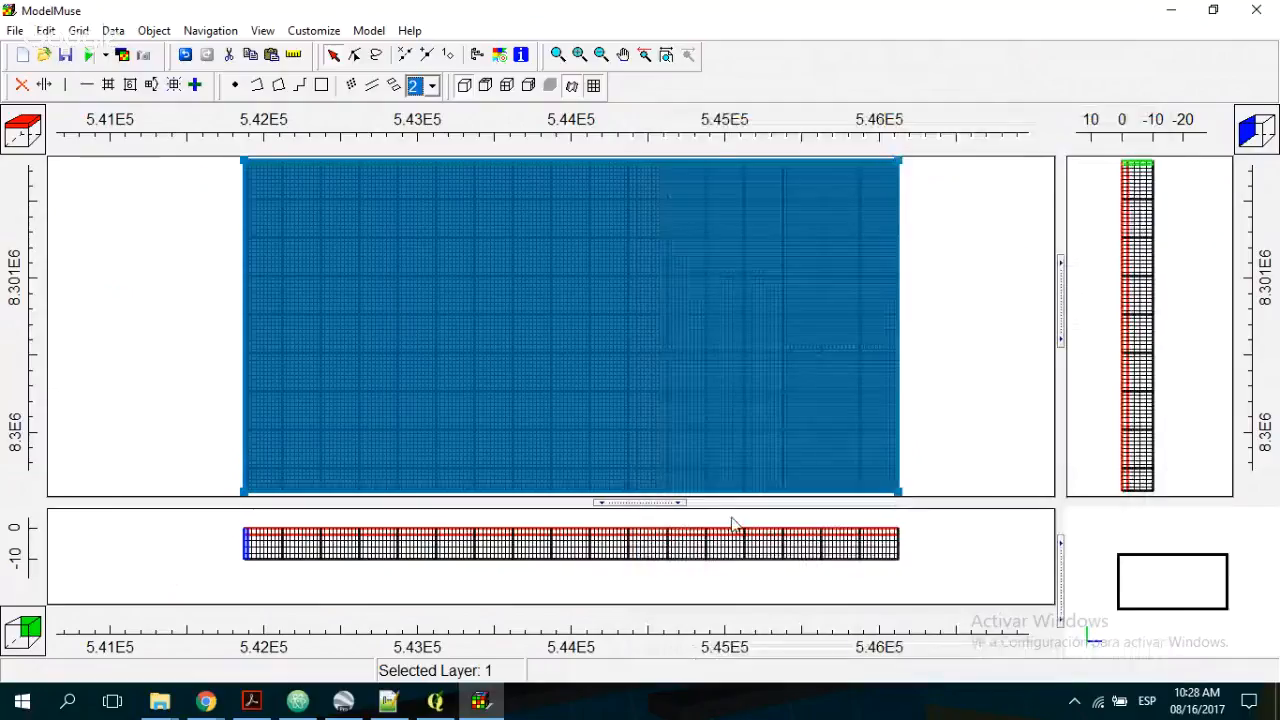
- Switch to QGIS, dismiss the CCleaner notifications and wait for the Dissolve algorithm to finish on the river polygons
{"action": "mouse_move", "coordinate": [206, 701]}
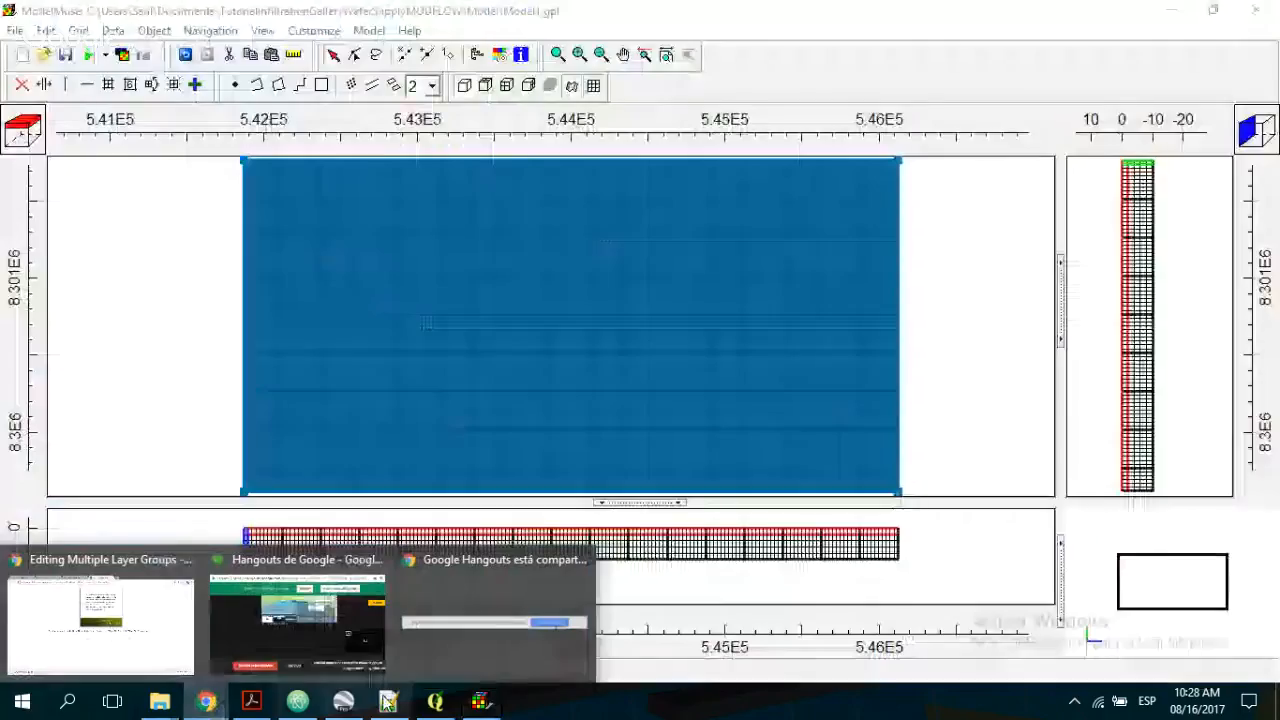
{"action": "left_click", "coordinate": [438, 703]}
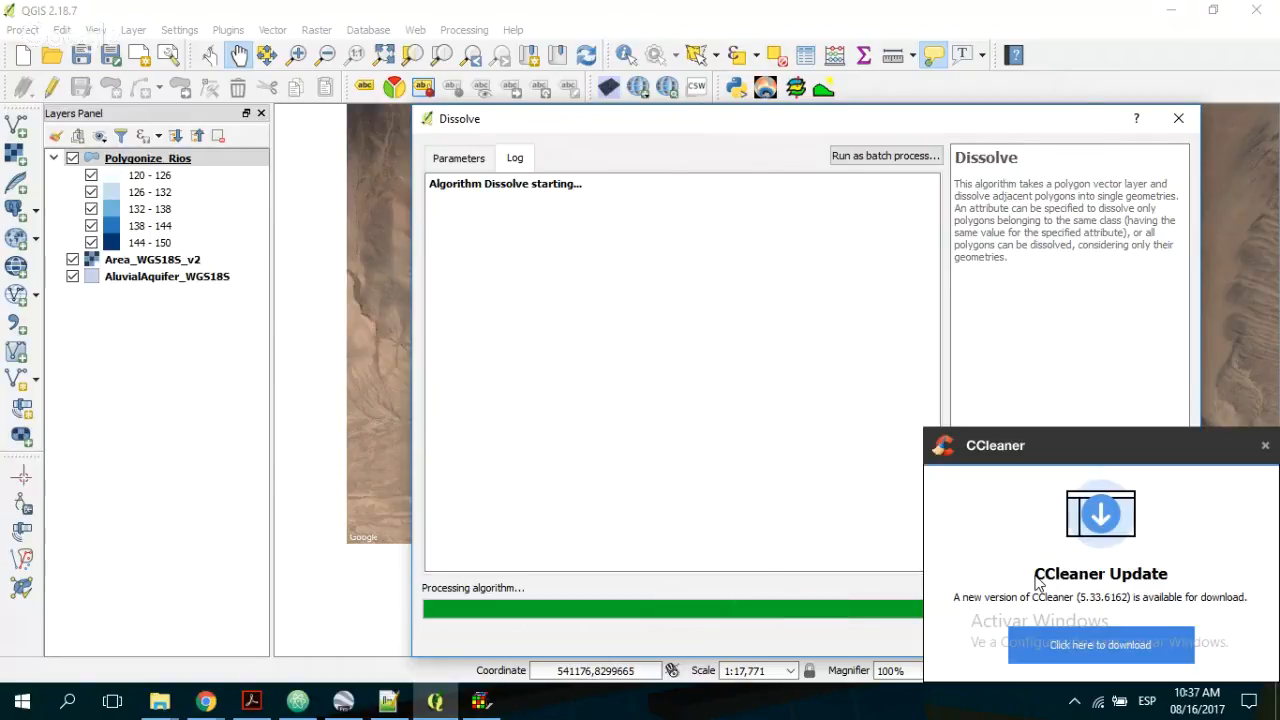
{"action": "left_click", "coordinate": [1266, 447]}
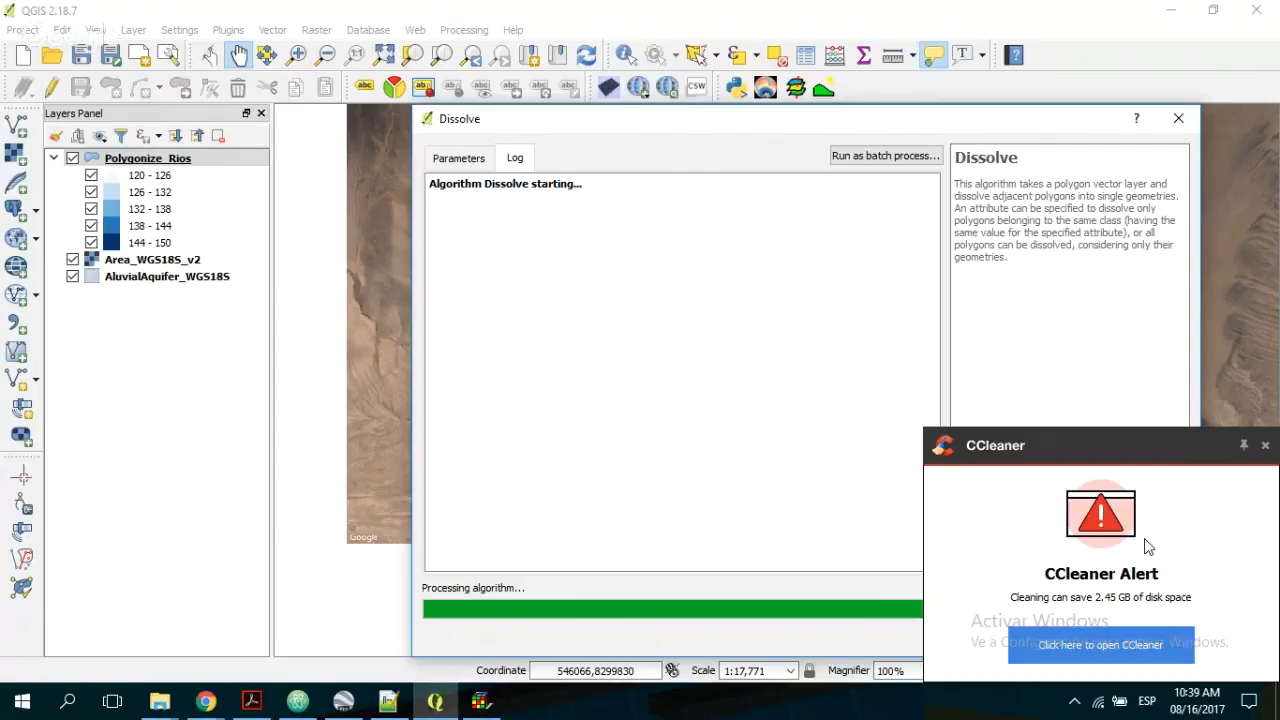
{"action": "left_click", "coordinate": [1265, 446]}
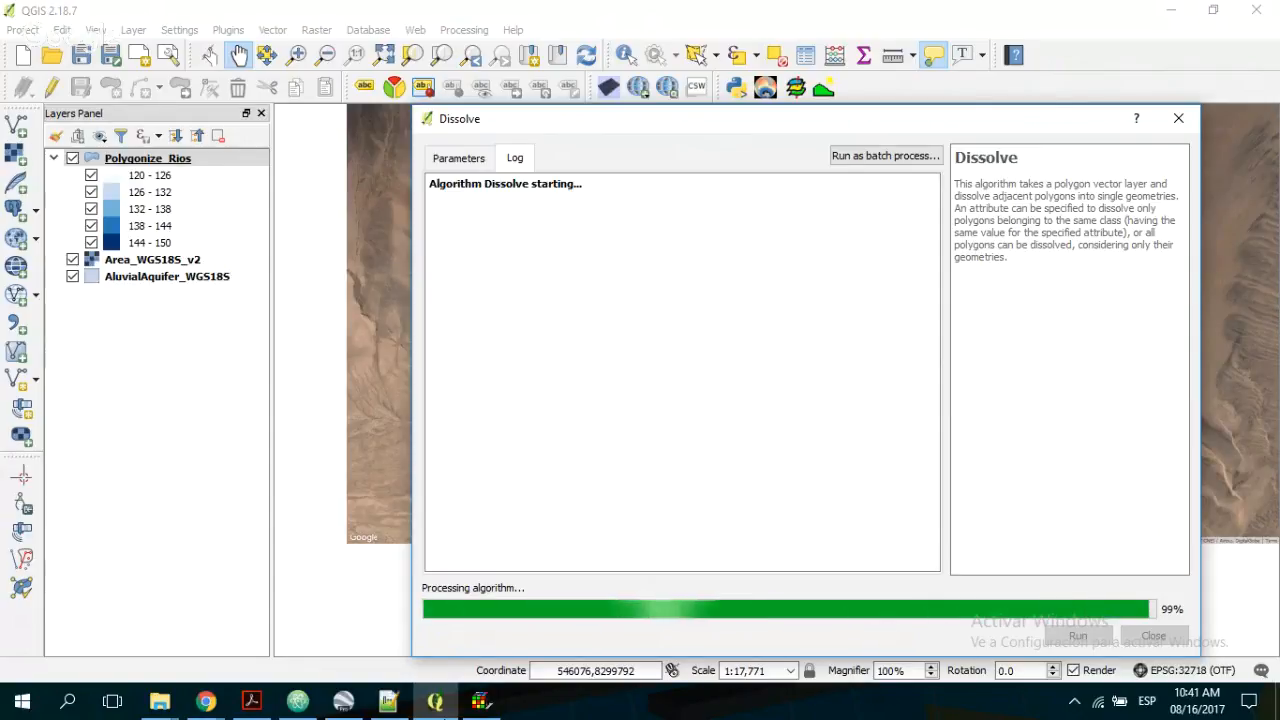
{"action": "mouse_move", "coordinate": [194, 706]}
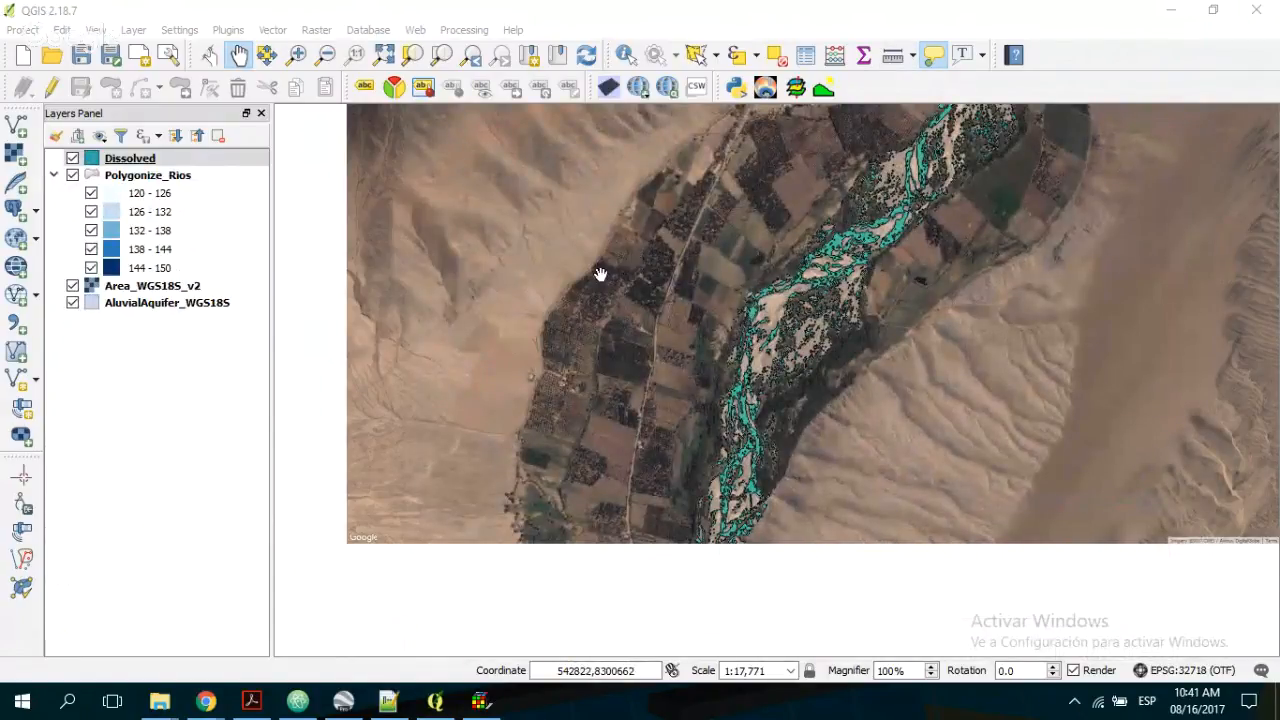
- Isolate the Dissolved river layer over the alluvial aquifer by hiding the Area_WGS18S_v2 and Polygonize_Rios layers
{"action": "right_click", "coordinate": [114, 163]}
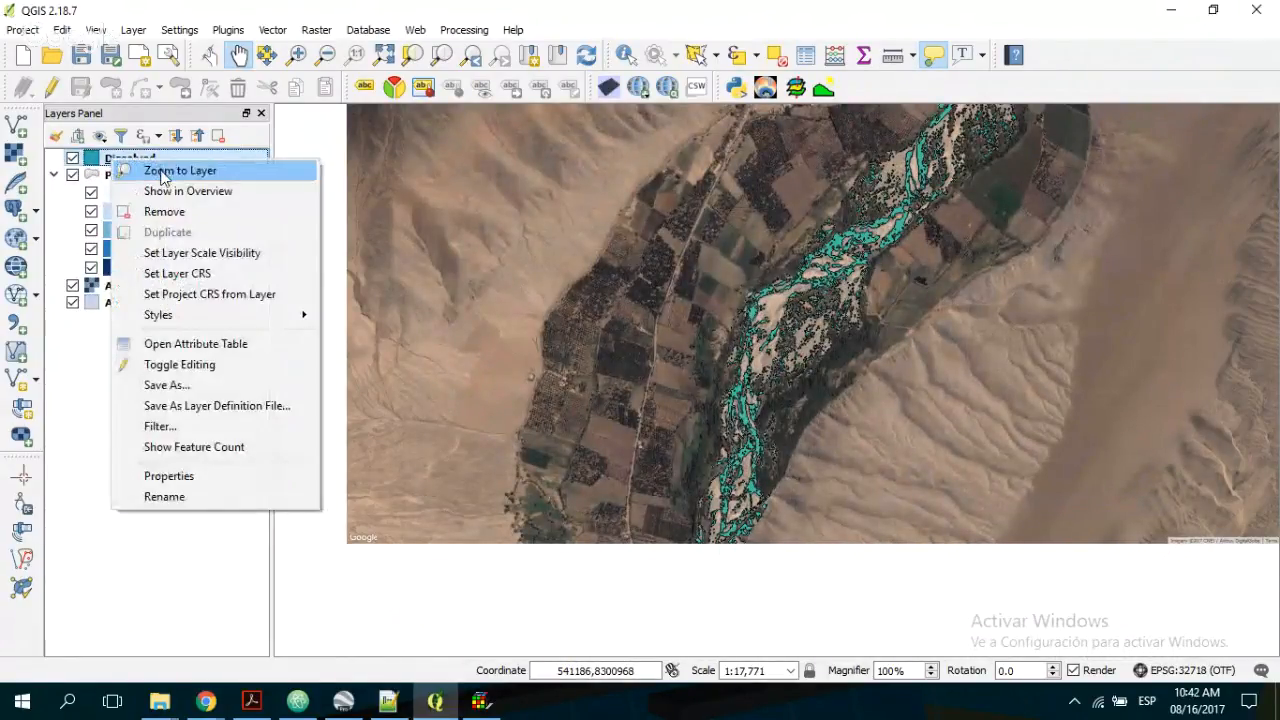
{"action": "left_click", "coordinate": [165, 171]}
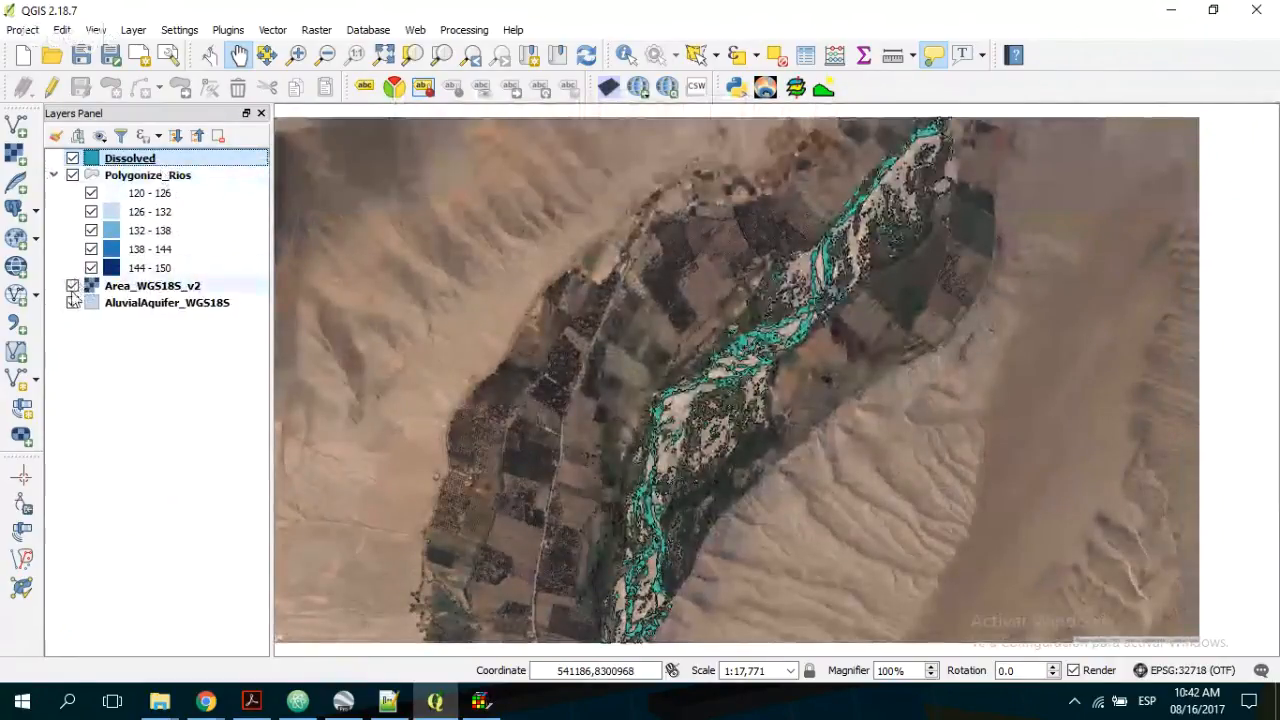
{"action": "left_click", "coordinate": [73, 286]}
{"action": "left_click", "coordinate": [74, 176]}
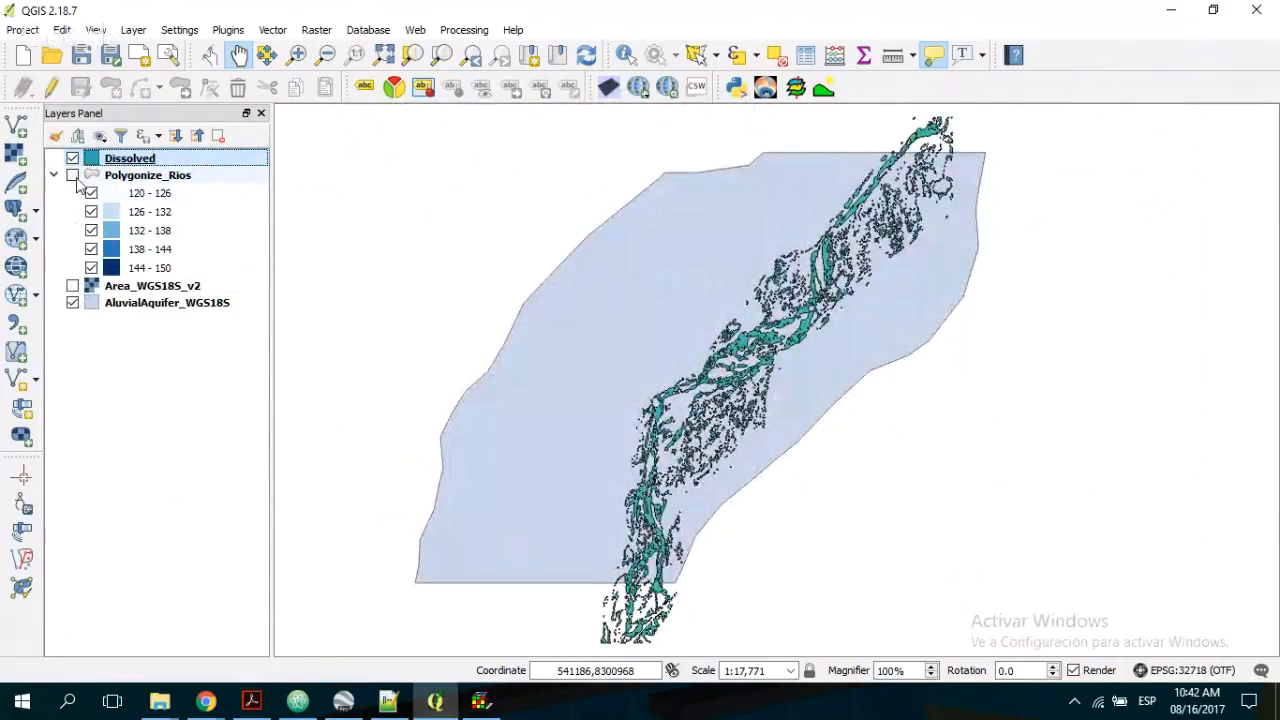
- Add a Google Maps base layer to the project with the OpenLayers plugin
{"action": "left_click", "coordinate": [415, 30]}
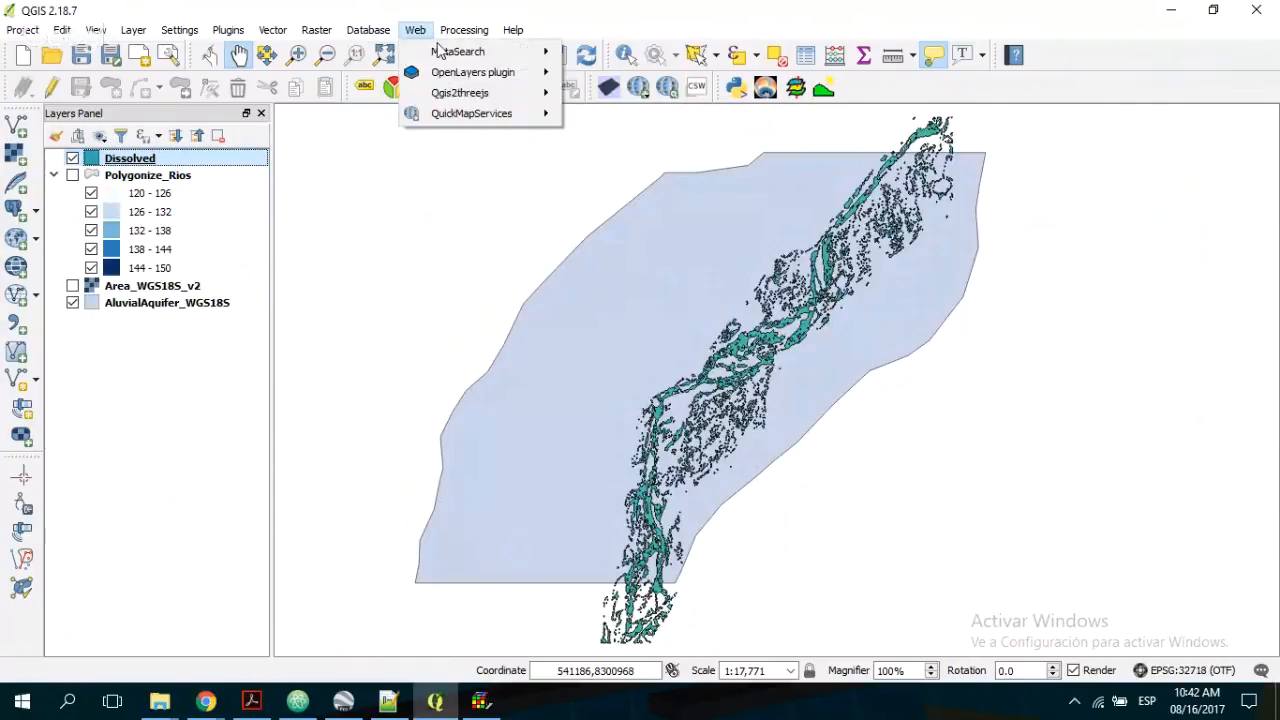
{"action": "mouse_move", "coordinate": [483, 100]}
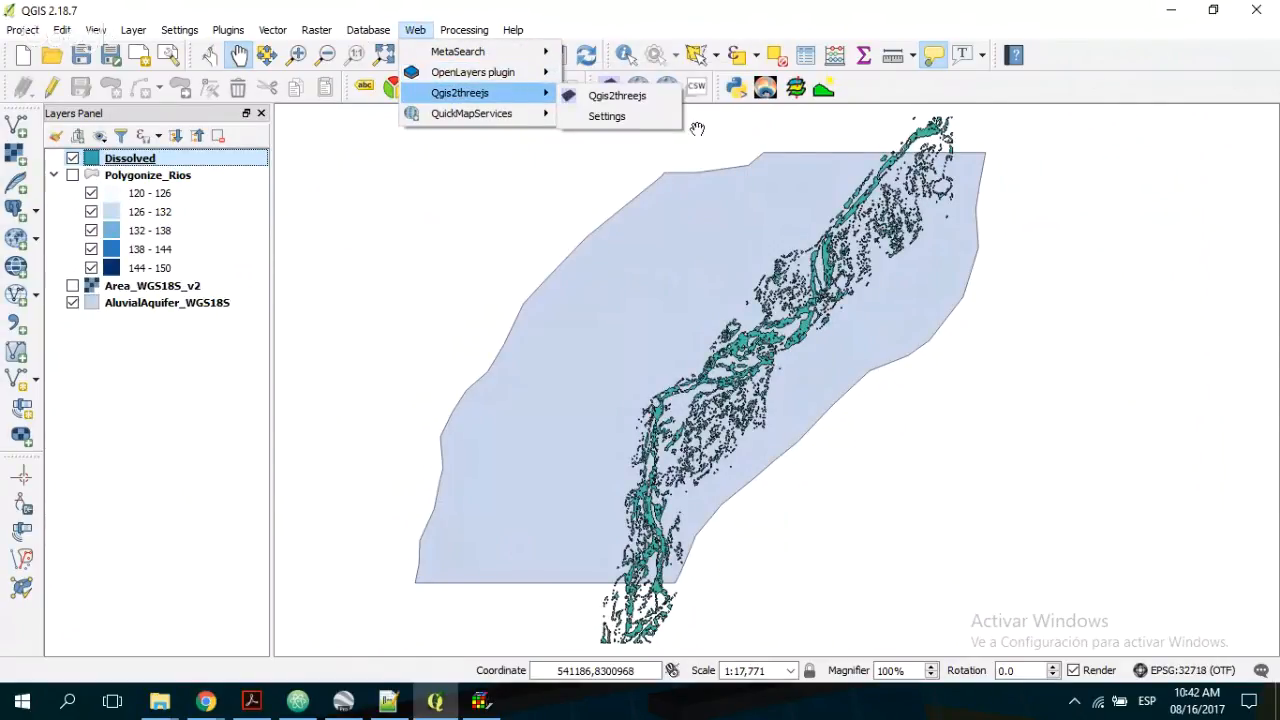
{"action": "mouse_move", "coordinate": [645, 142]}
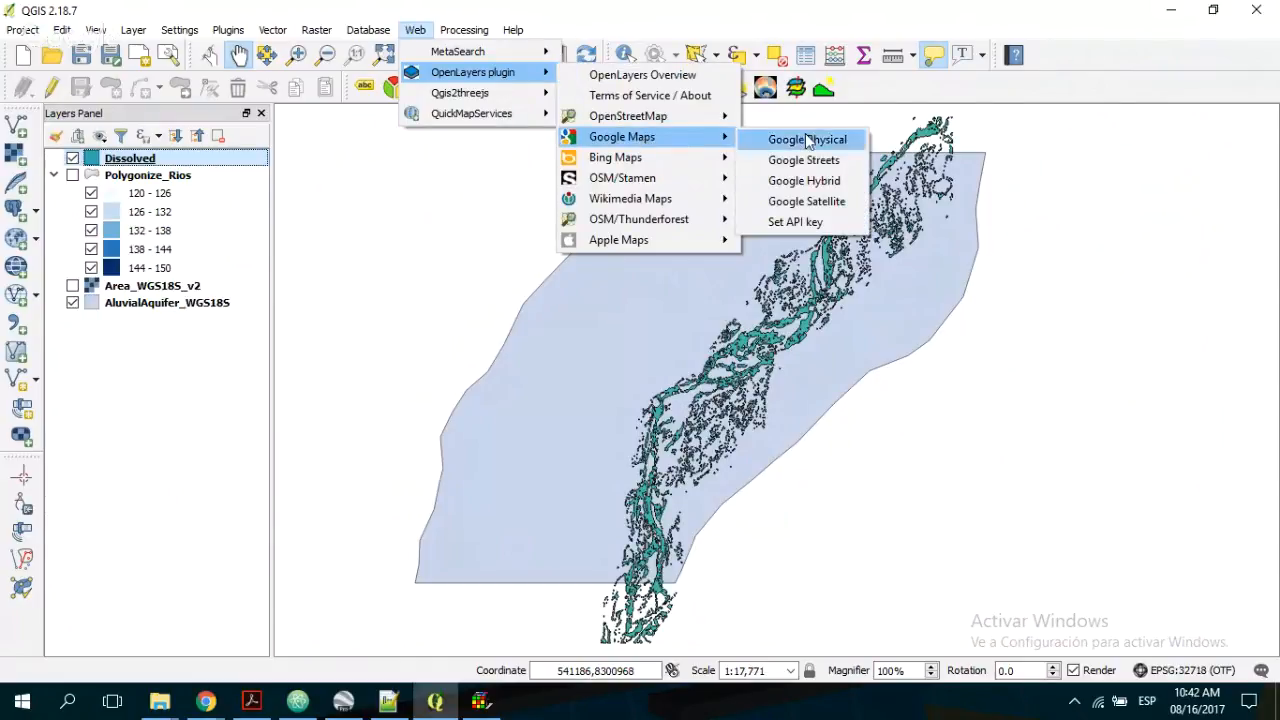
- Add the Google Satellite basemap and set the project coordinate system to WGS 84 / UTM zone 18S
{"action": "left_click", "coordinate": [817, 203]}
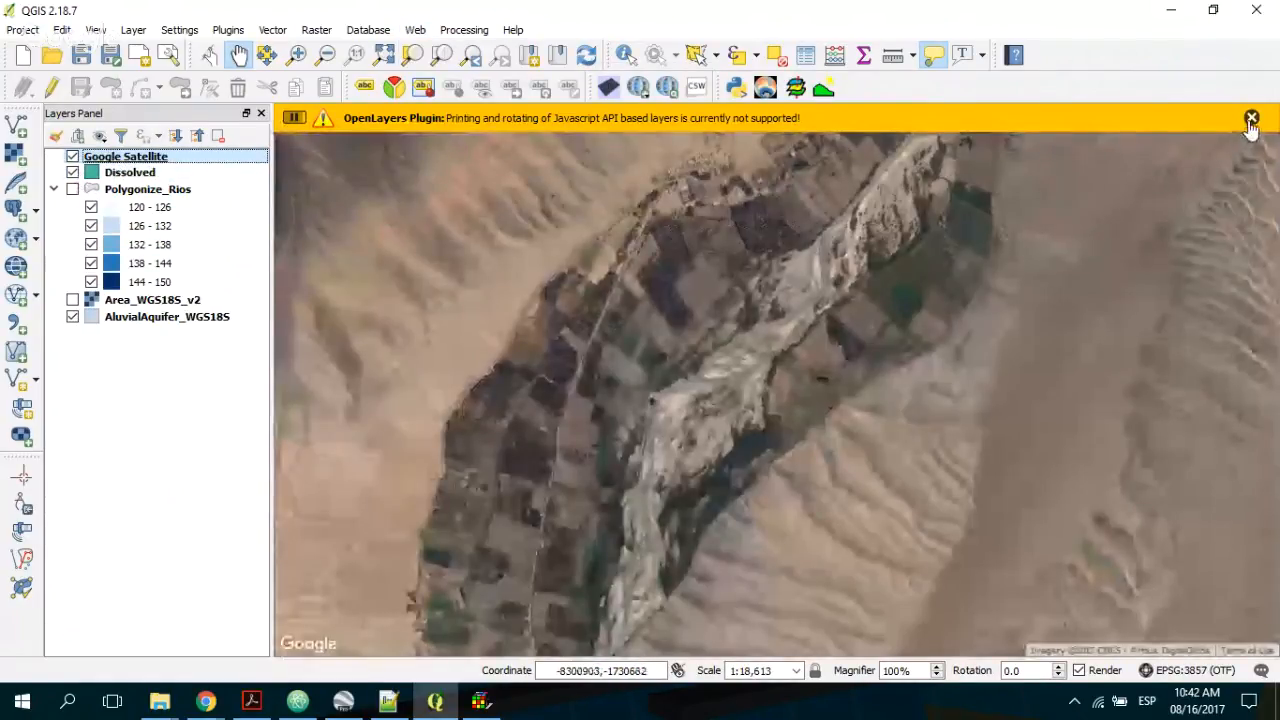
{"action": "left_click", "coordinate": [1251, 119]}
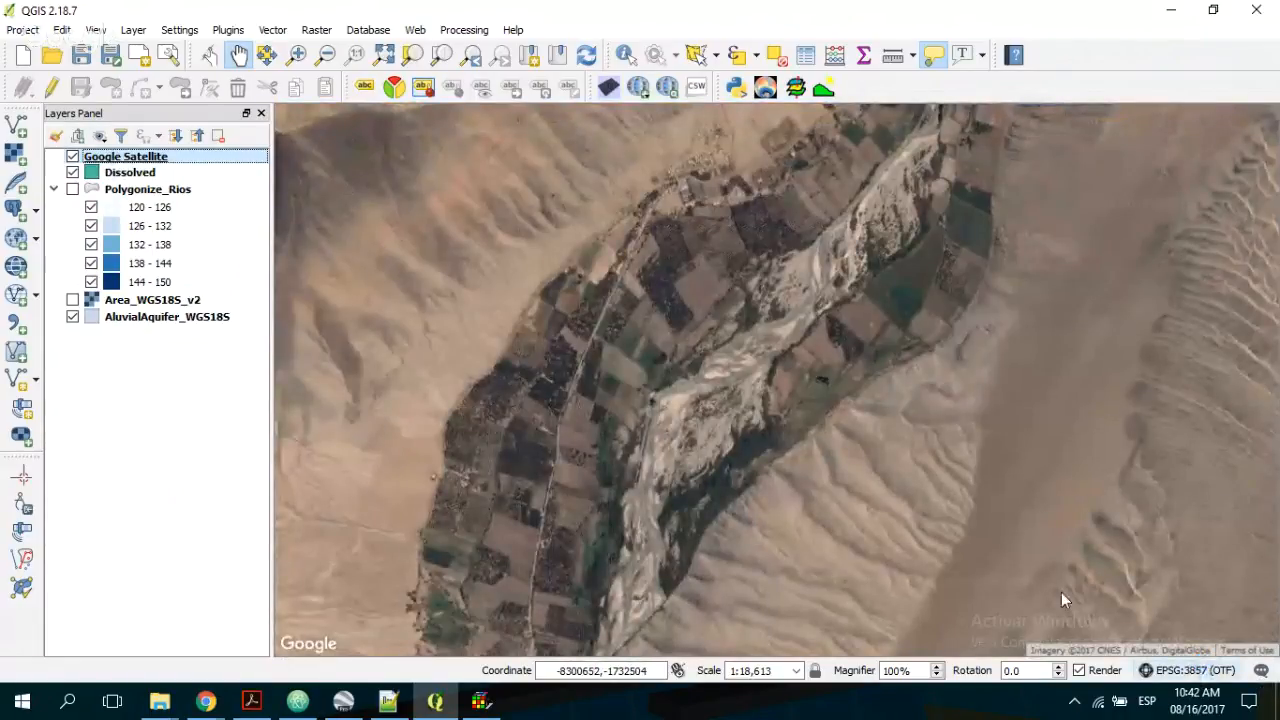
{"action": "left_click", "coordinate": [1189, 670]}
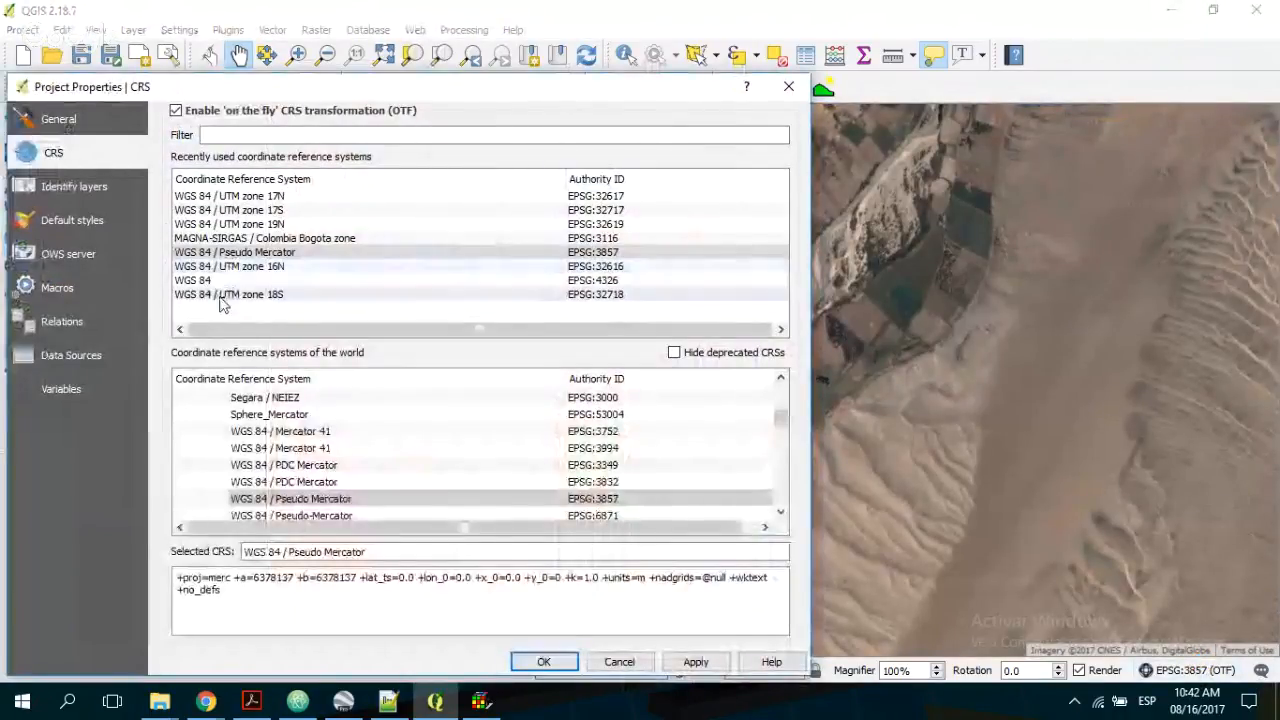
{"action": "left_click", "coordinate": [222, 295]}
{"action": "left_click", "coordinate": [550, 663]}
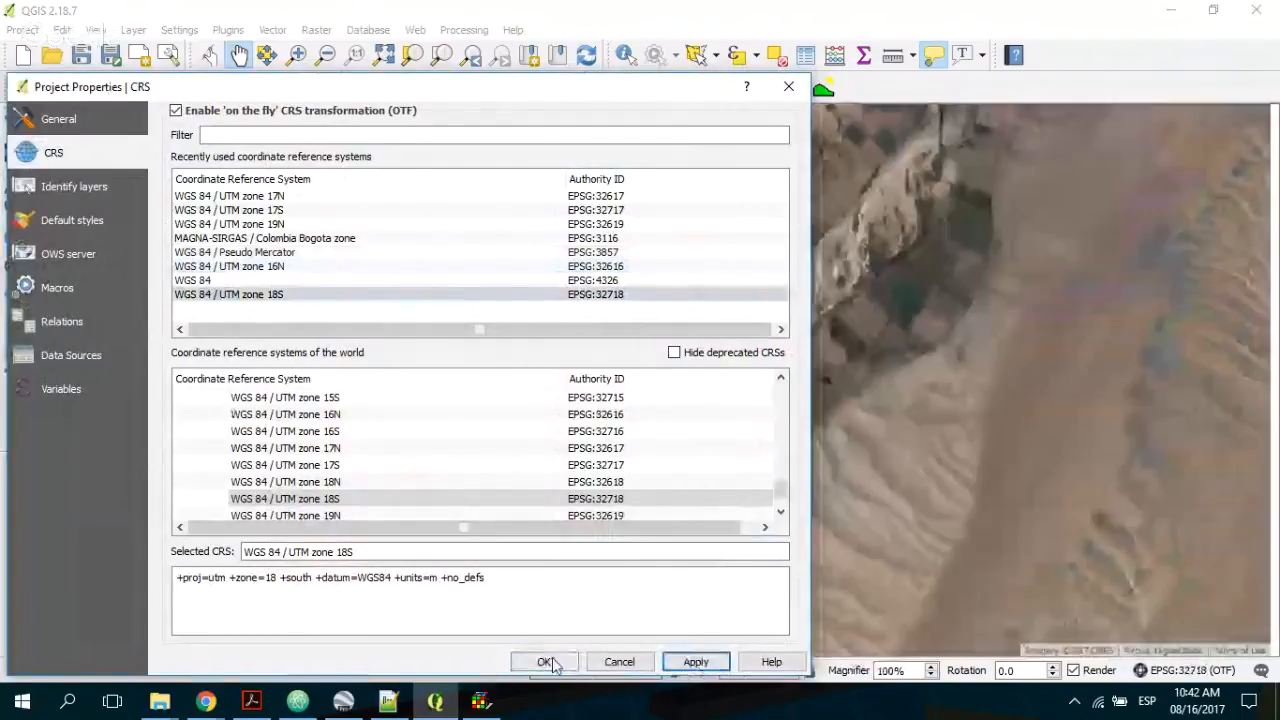
{"action": "left_click", "coordinate": [553, 663]}
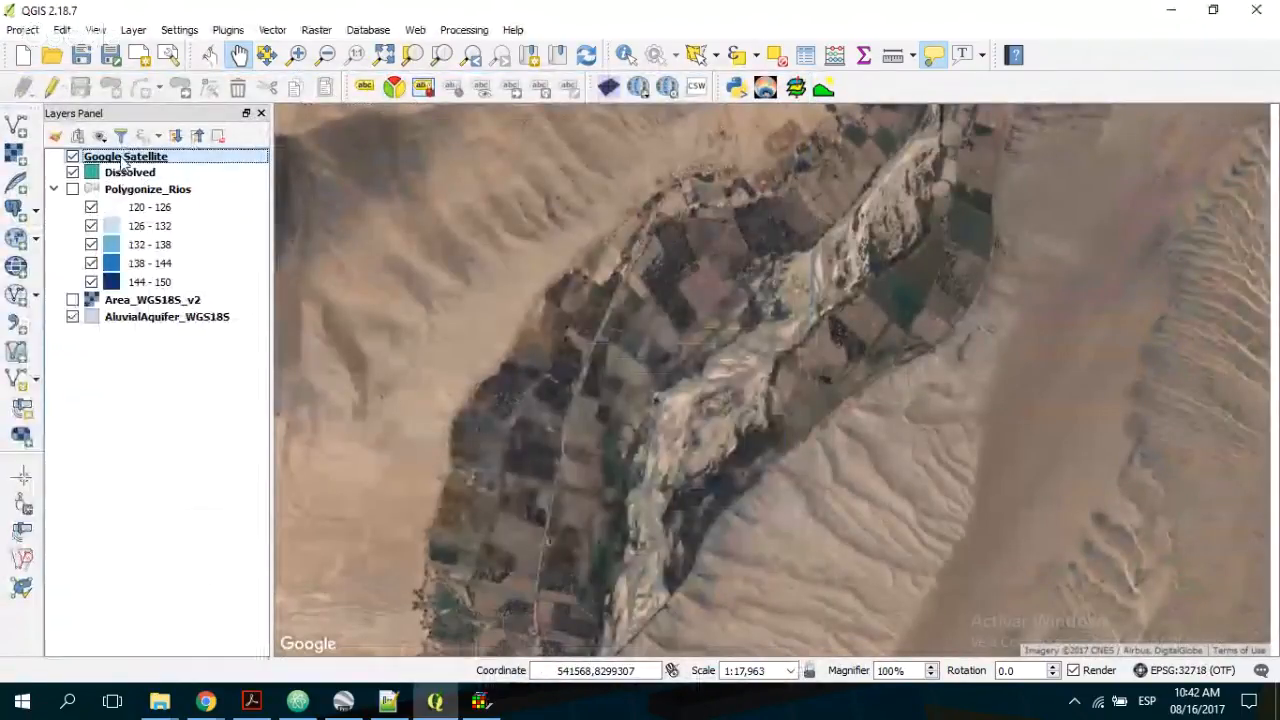
- Start exporting the map view as an image in the Rst folder, basing the name on Area_WGS84_v2 and choosing PNG format
{"action": "left_click", "coordinate": [22, 29]}
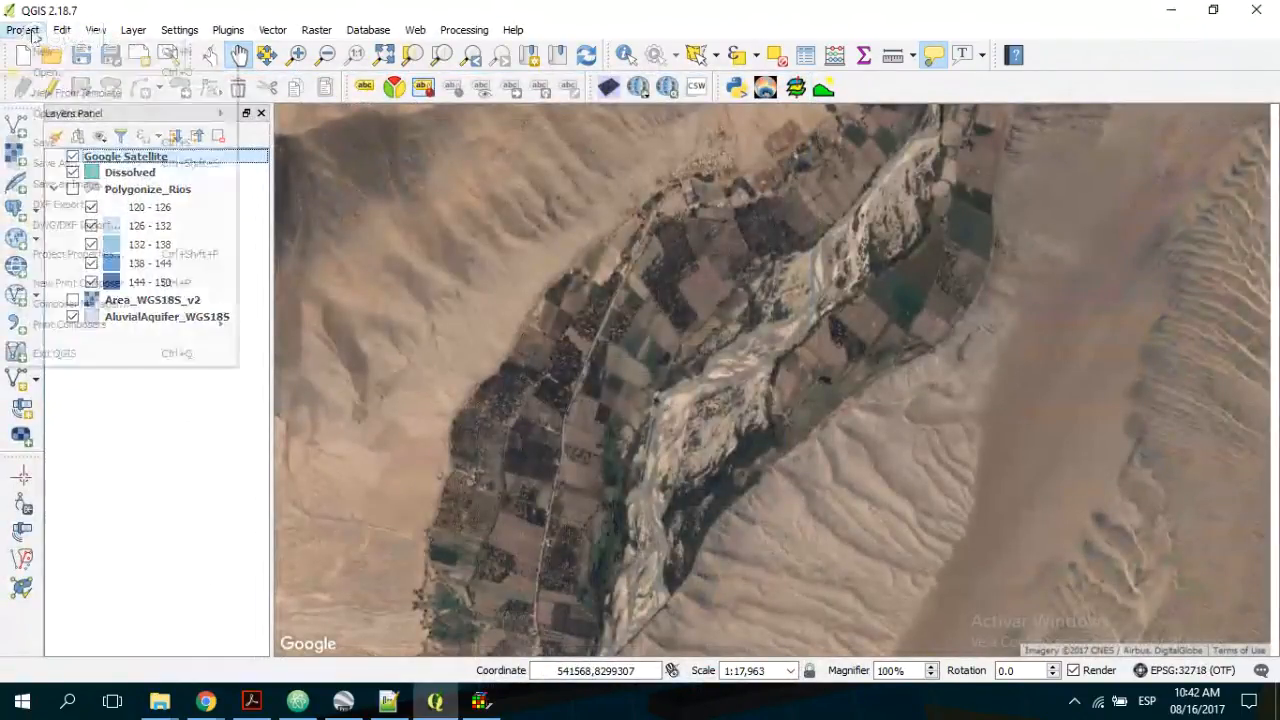
{"action": "left_click", "coordinate": [70, 183]}
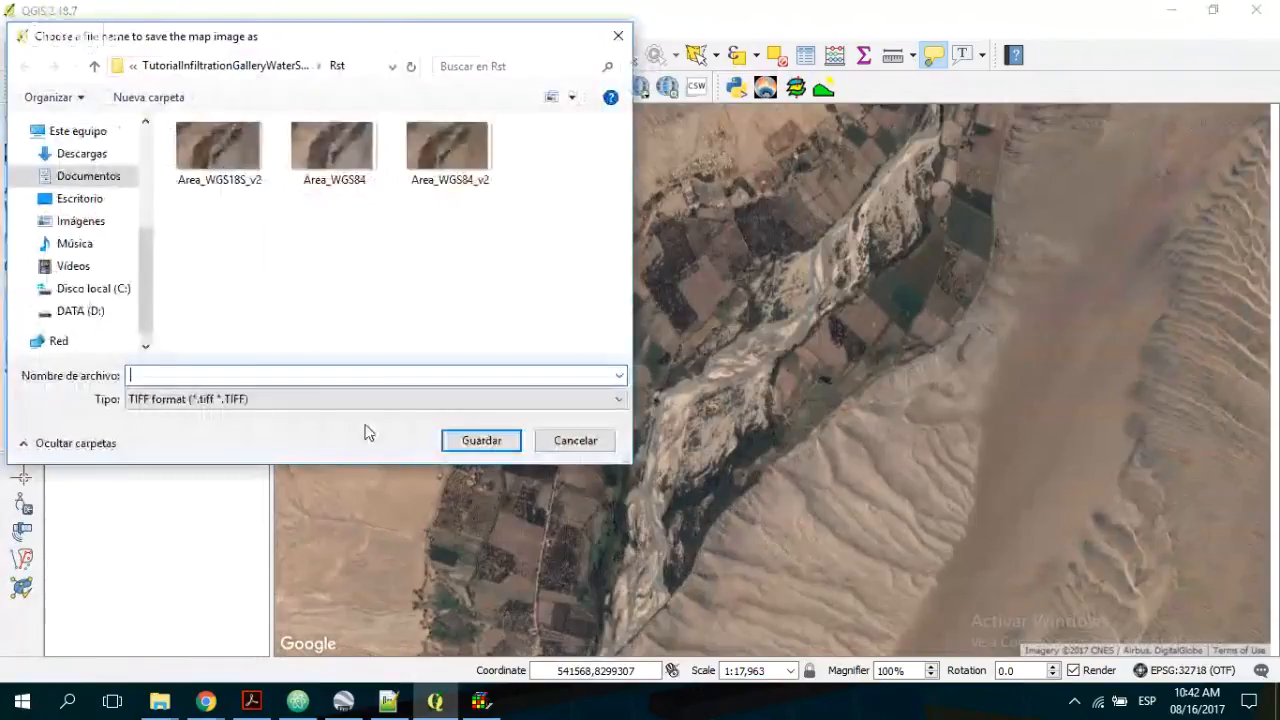
{"action": "left_click", "coordinate": [366, 400]}
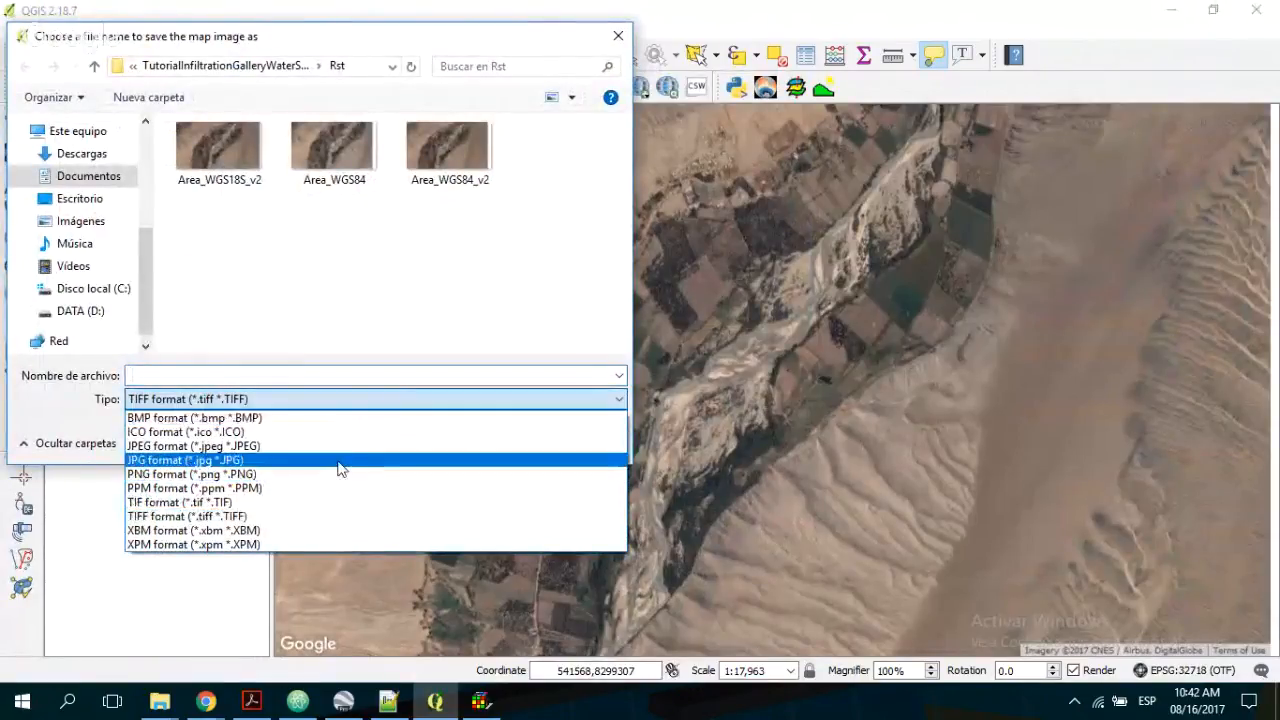
{"action": "left_click", "coordinate": [340, 462]}
{"action": "left_click", "coordinate": [268, 399]}
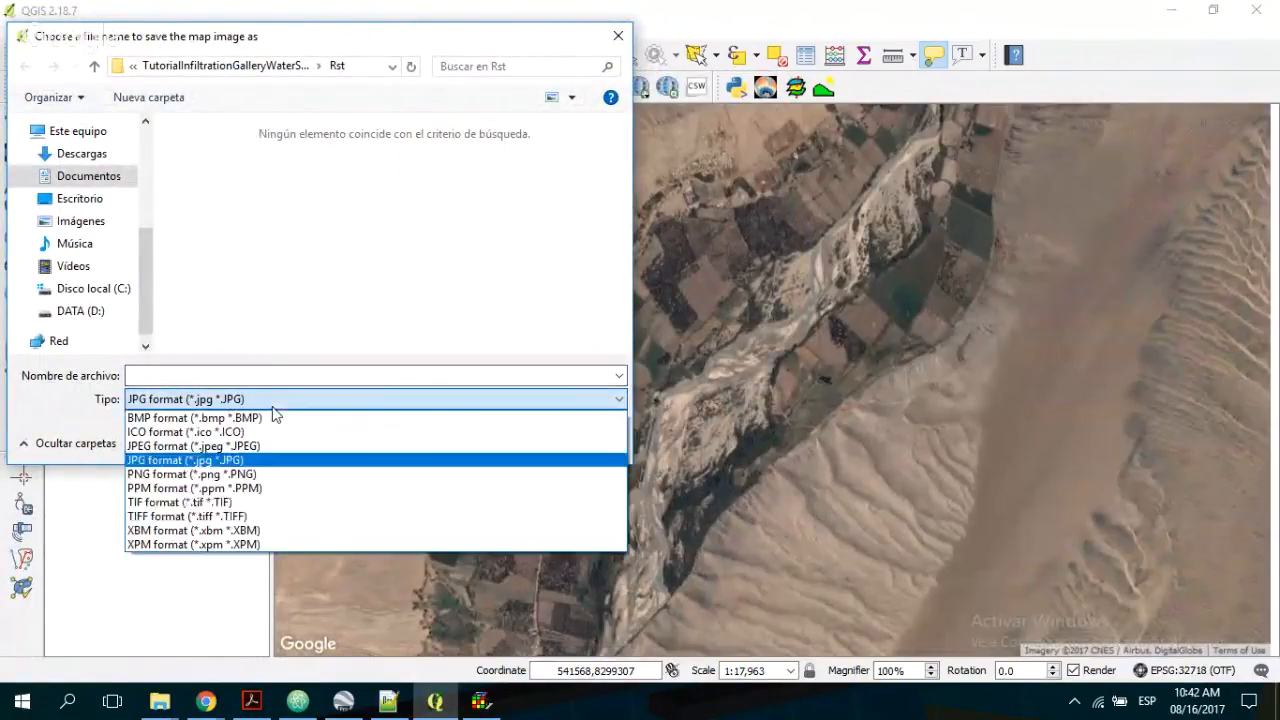
{"action": "left_click", "coordinate": [248, 516]}
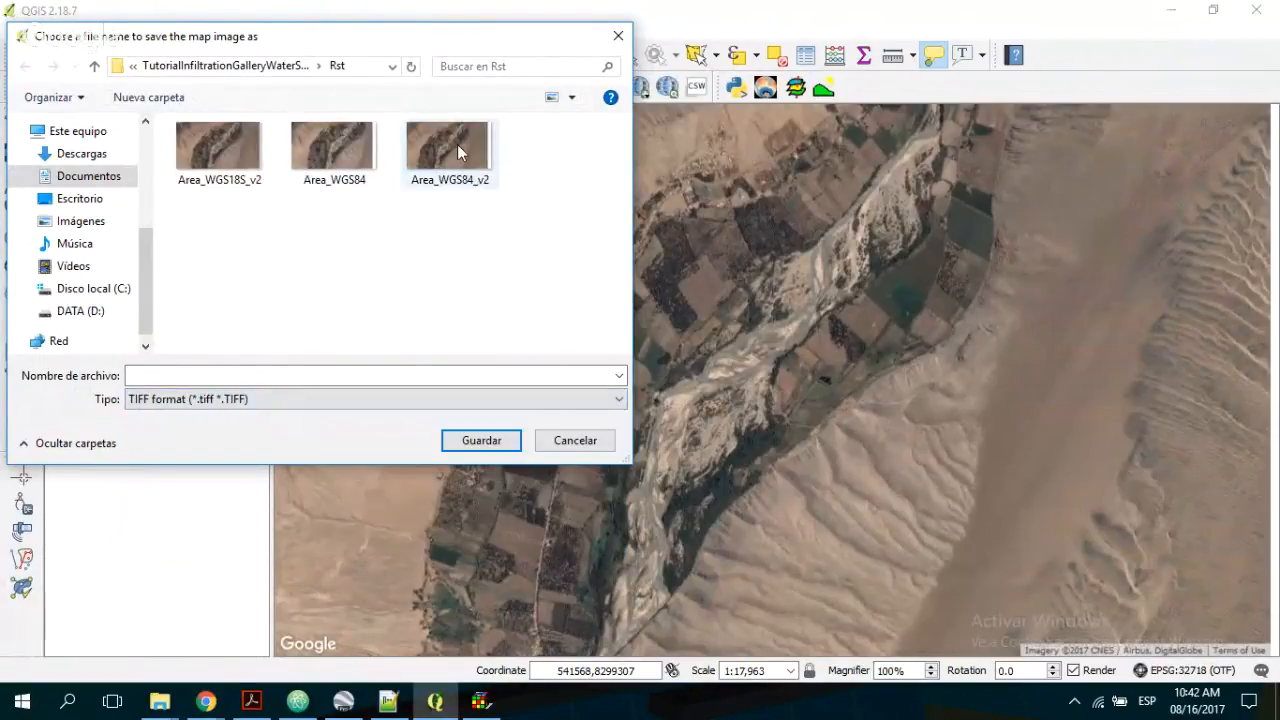
{"action": "left_click", "coordinate": [457, 144]}
{"action": "left_click", "coordinate": [270, 400]}
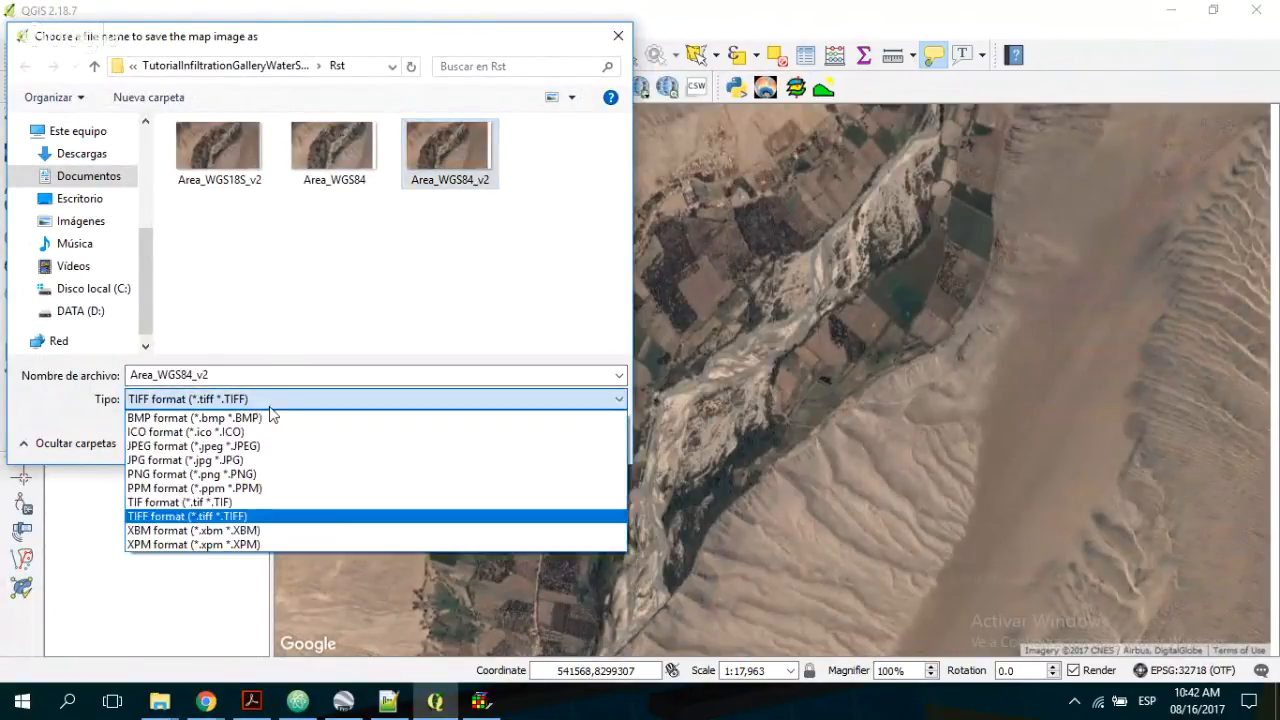
{"action": "left_click", "coordinate": [264, 474]}
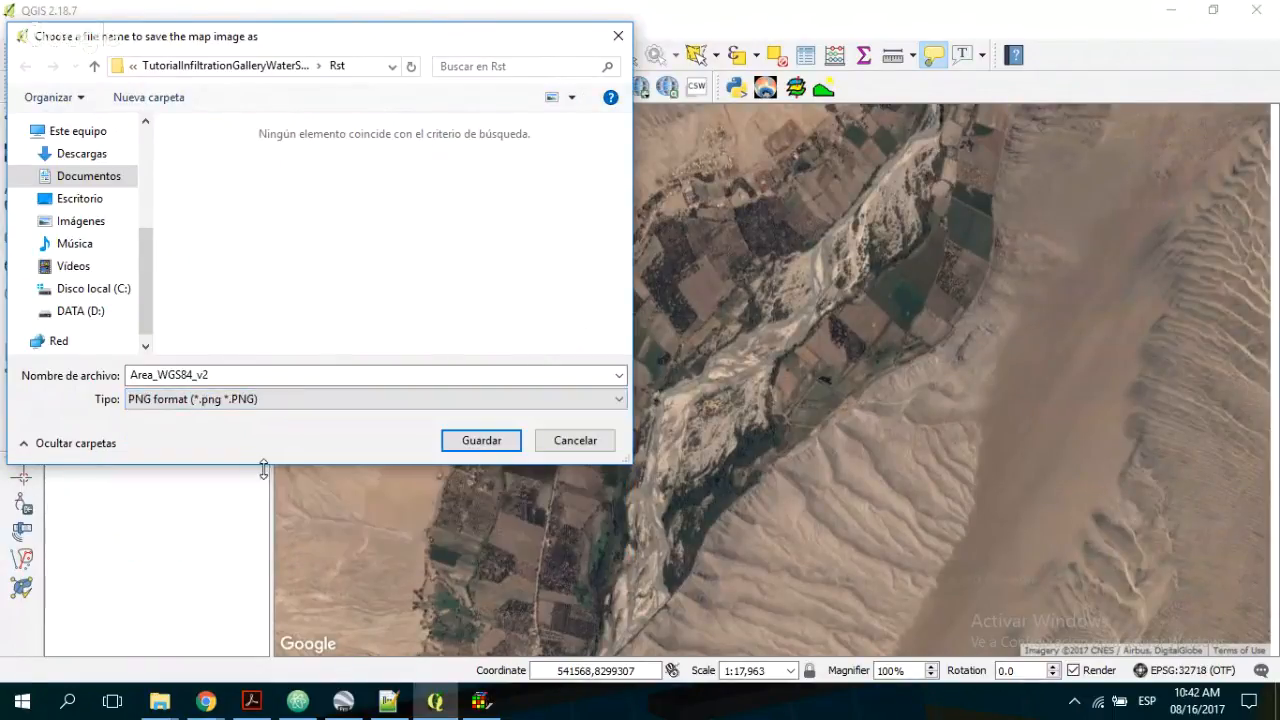
{"action": "left_click", "coordinate": [490, 443]}
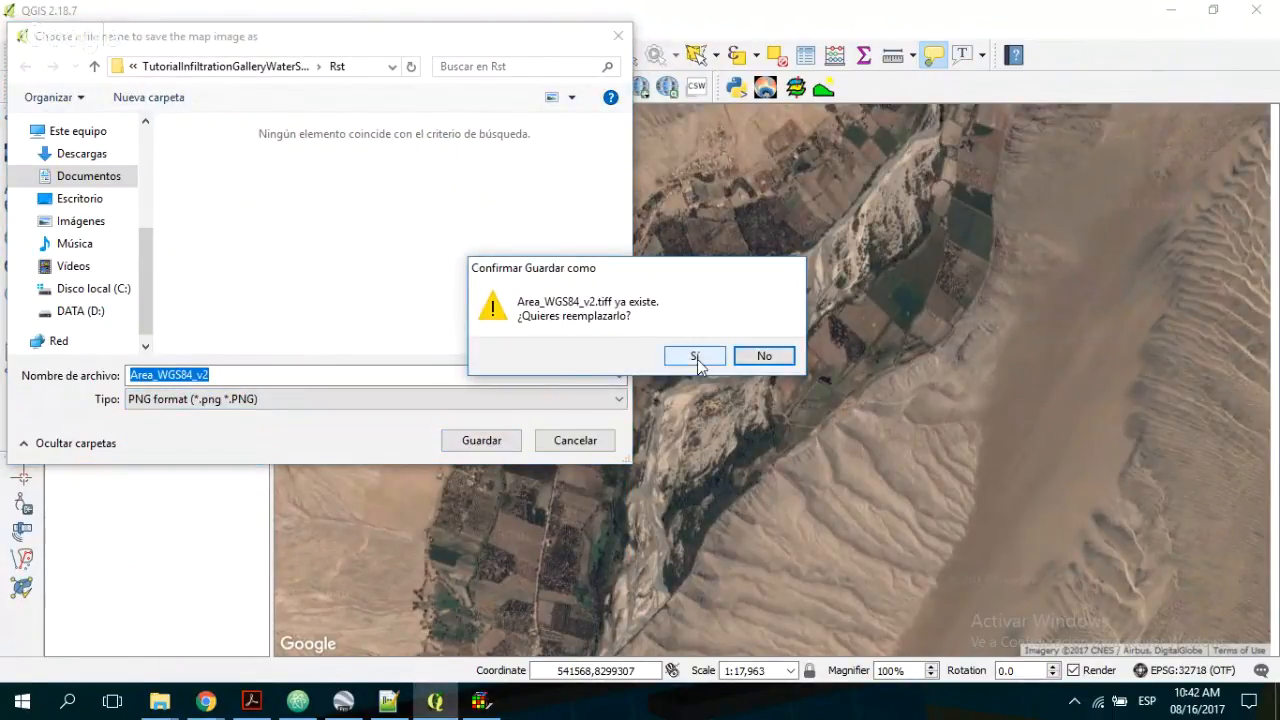
{"action": "left_click", "coordinate": [764, 356]}
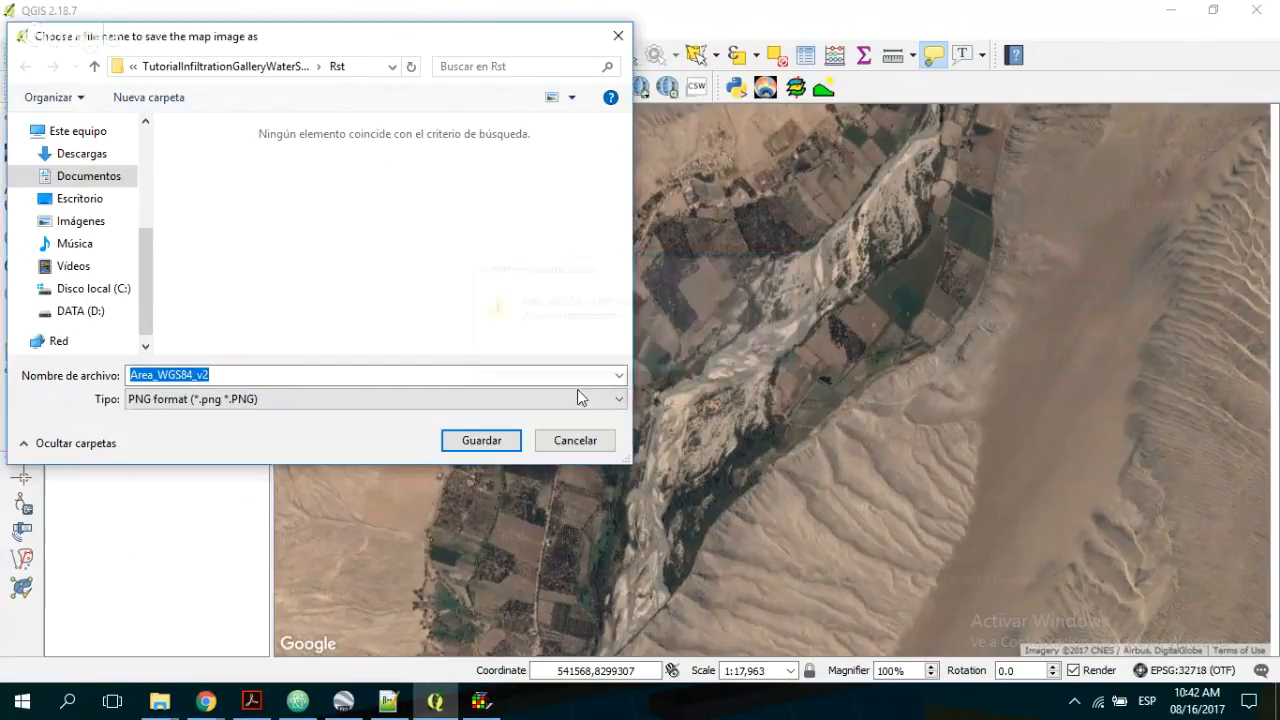
{"action": "left_click", "coordinate": [224, 375]}
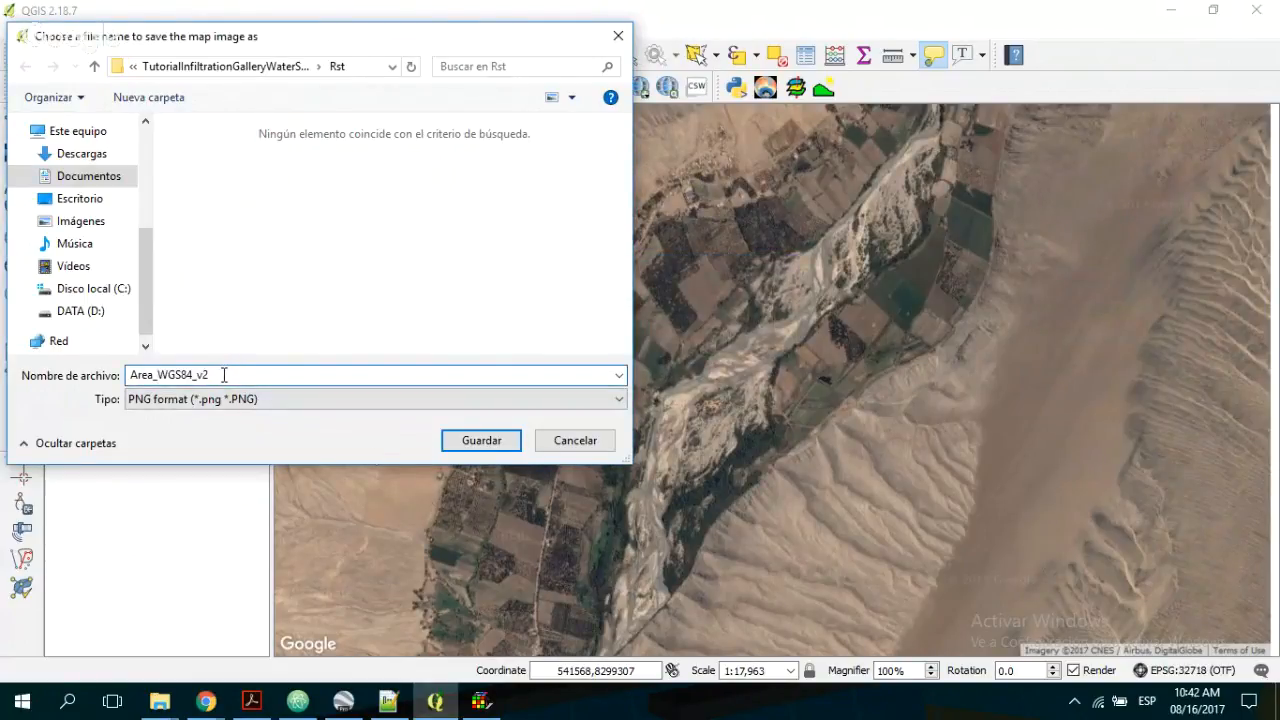
{"action": "left_click", "coordinate": [457, 451]}
{"action": "left_click", "coordinate": [764, 355]}
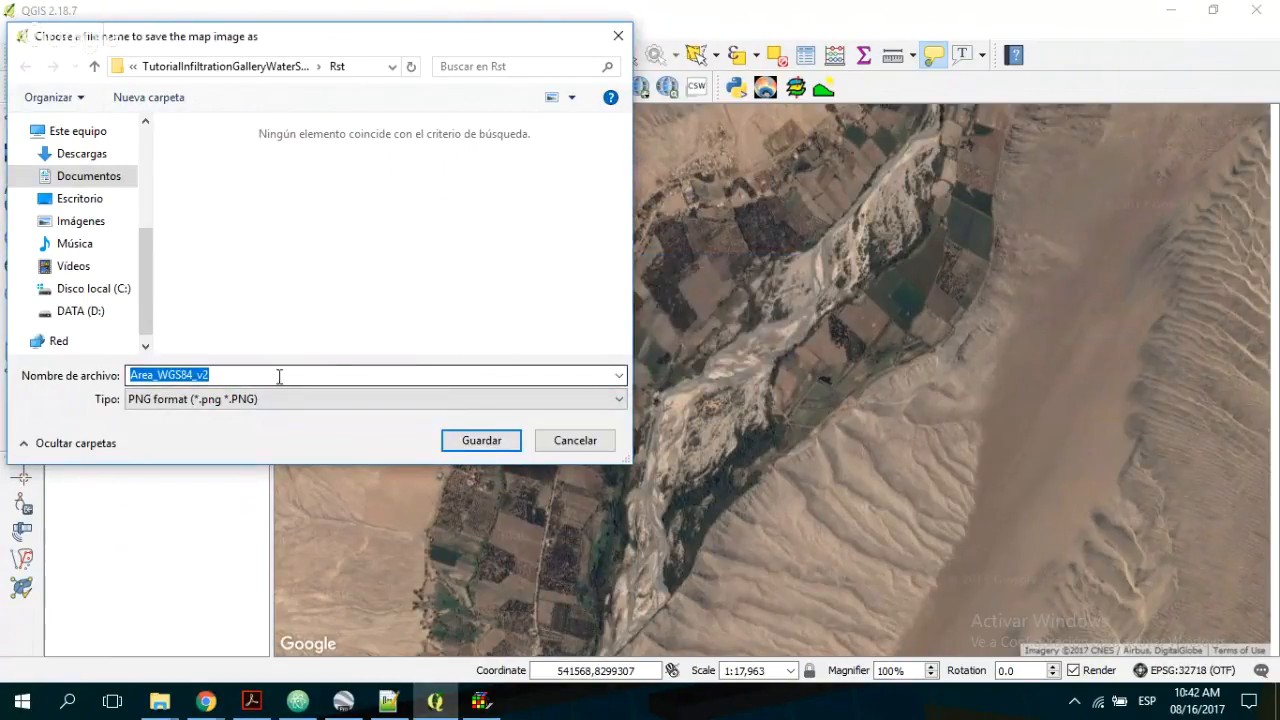
- Change the file name to Area_WGS84_v2b and save the PNG map image
{"action": "left_click", "coordinate": [249, 375]}
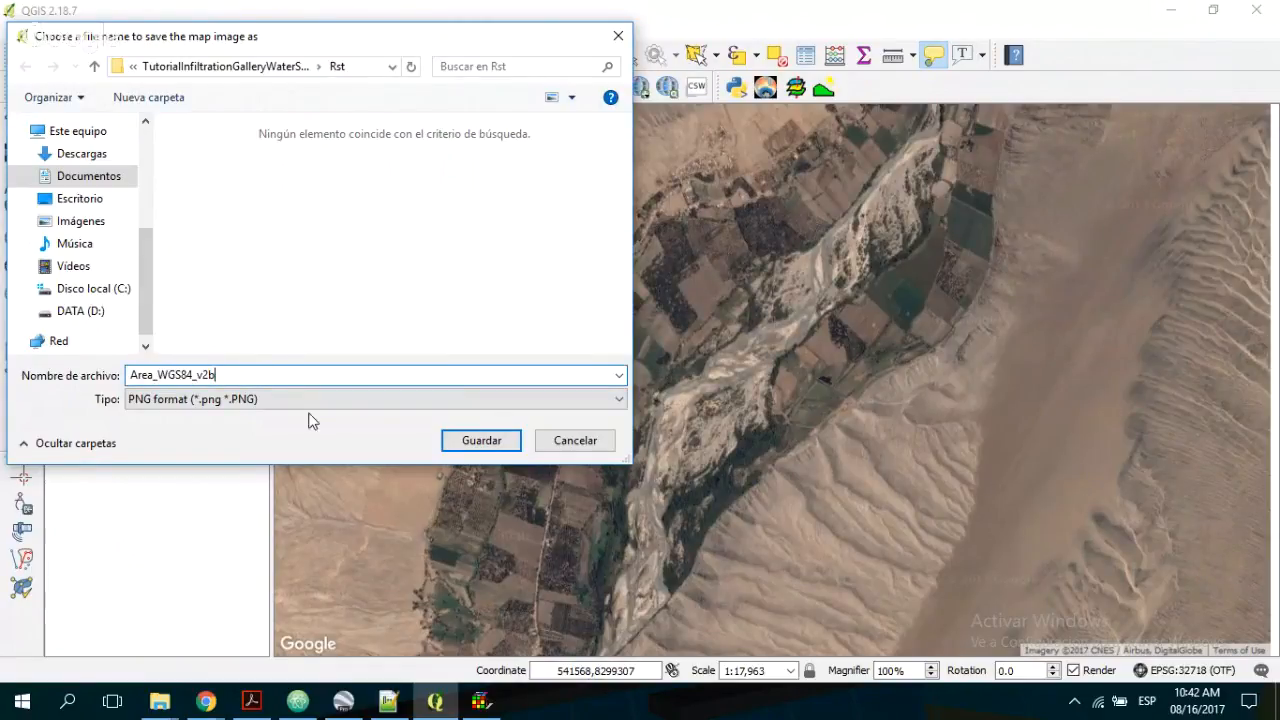
{"action": "type", "text": "b"}
{"action": "left_click", "coordinate": [482, 441]}
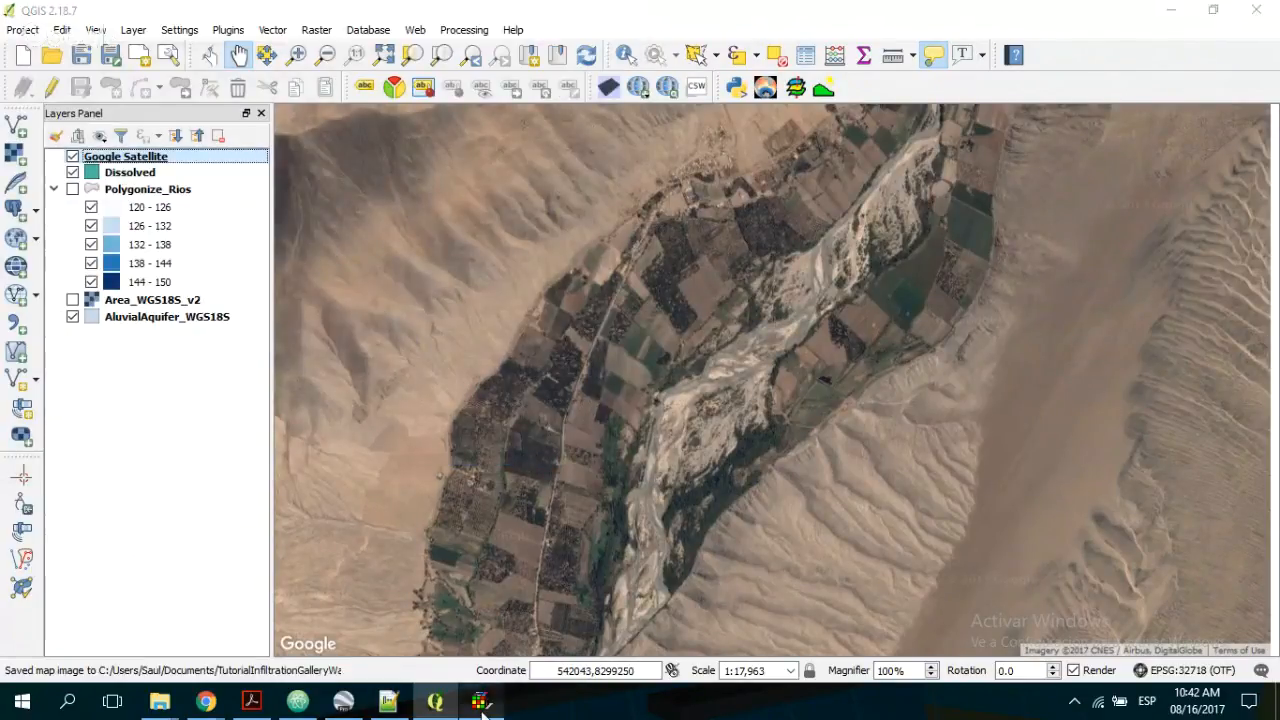
- Switch to ModelMuse and import Area_WGS84_v2b.png from the Rst folder as a top-view background image with its existing georeferencing
{"action": "left_click", "coordinate": [481, 701]}
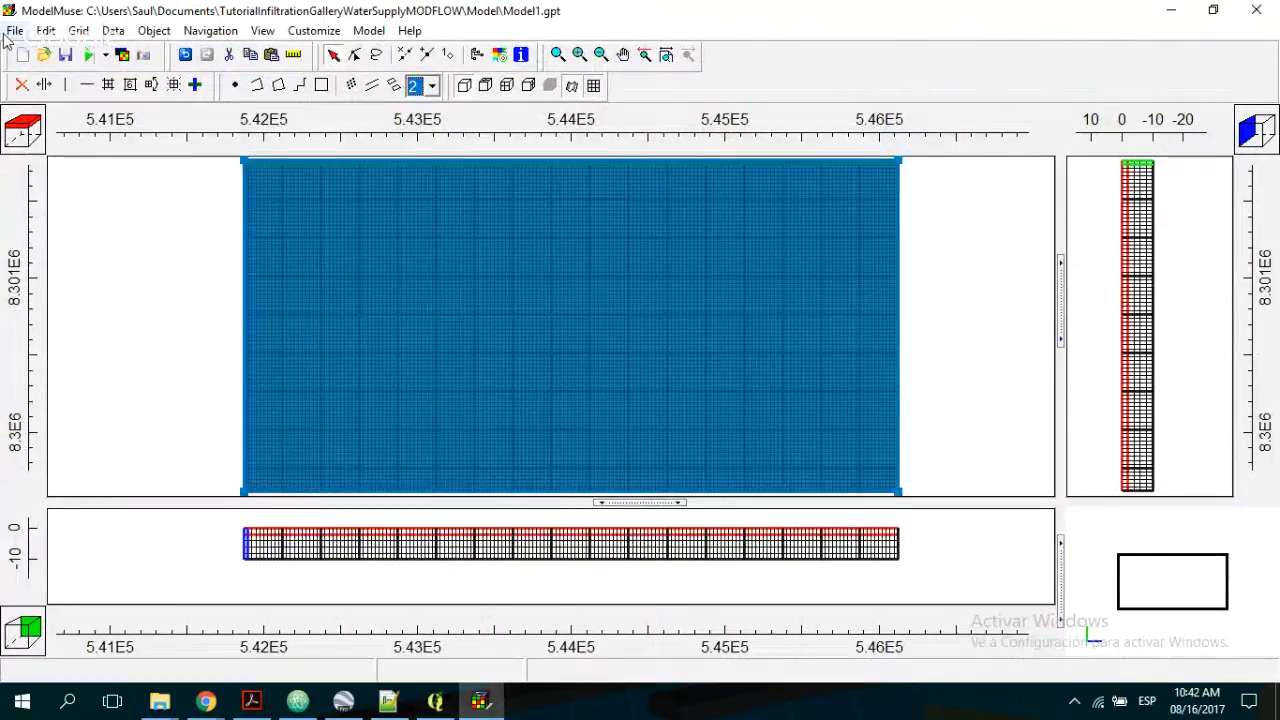
{"action": "left_click", "coordinate": [15, 30]}
{"action": "mouse_move", "coordinate": [36, 140]}
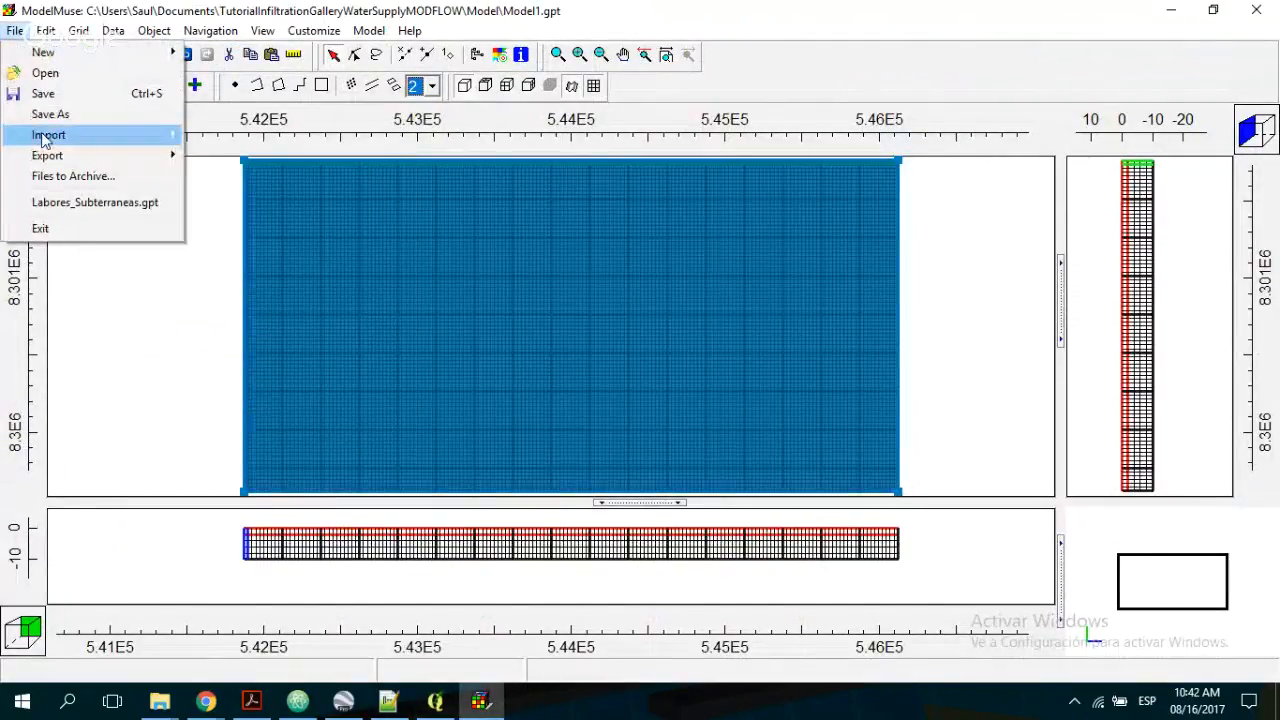
{"action": "left_click", "coordinate": [283, 359]}
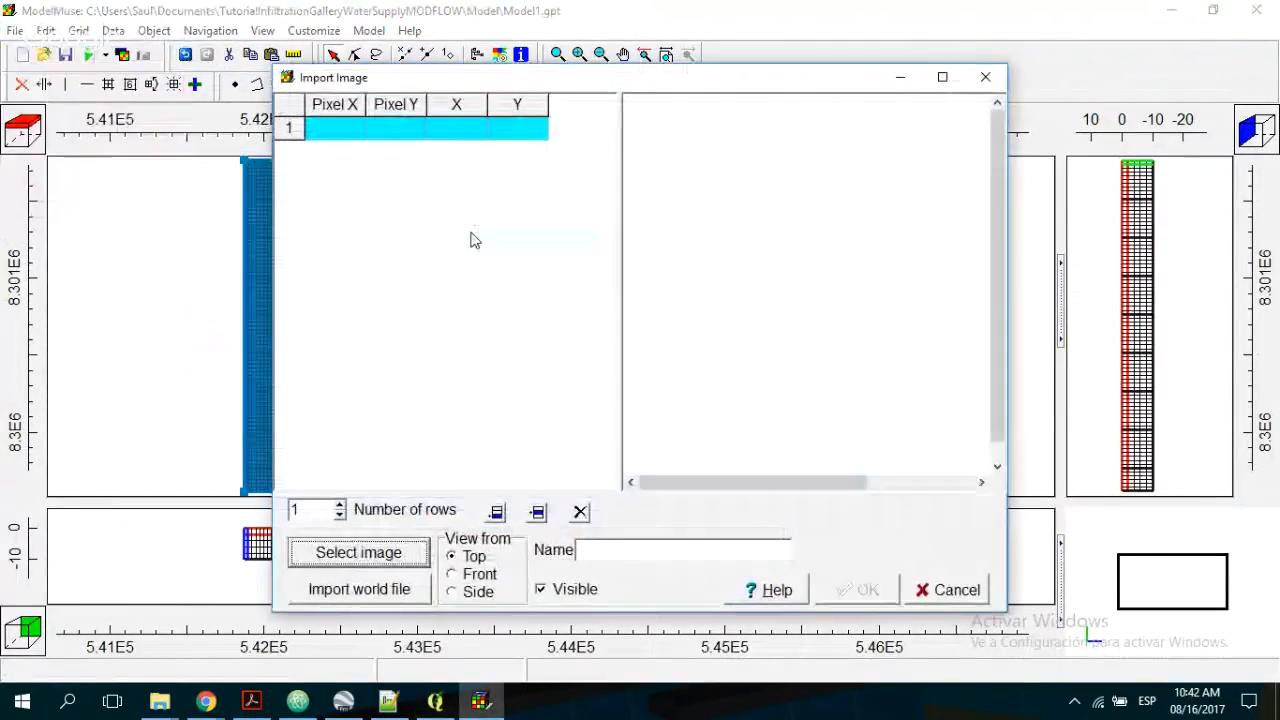
{"action": "left_click", "coordinate": [386, 562]}
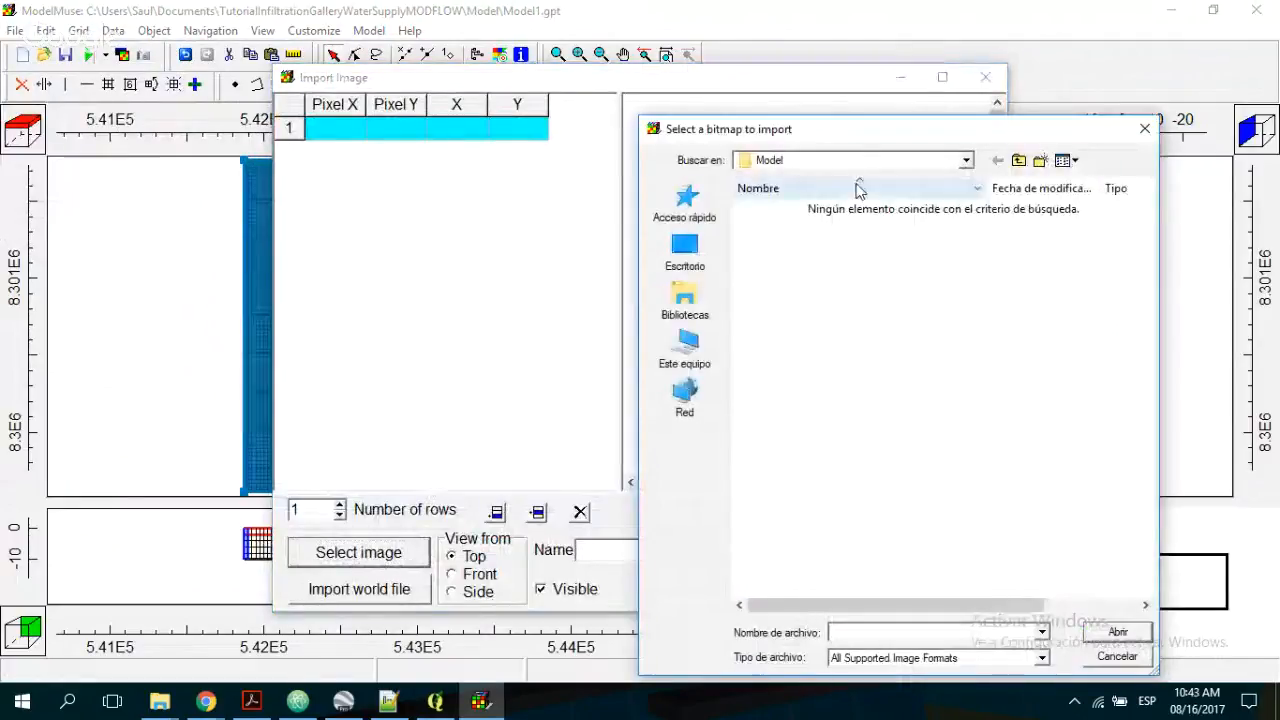
{"action": "left_click", "coordinate": [1019, 160]}
{"action": "double_click", "coordinate": [794, 229]}
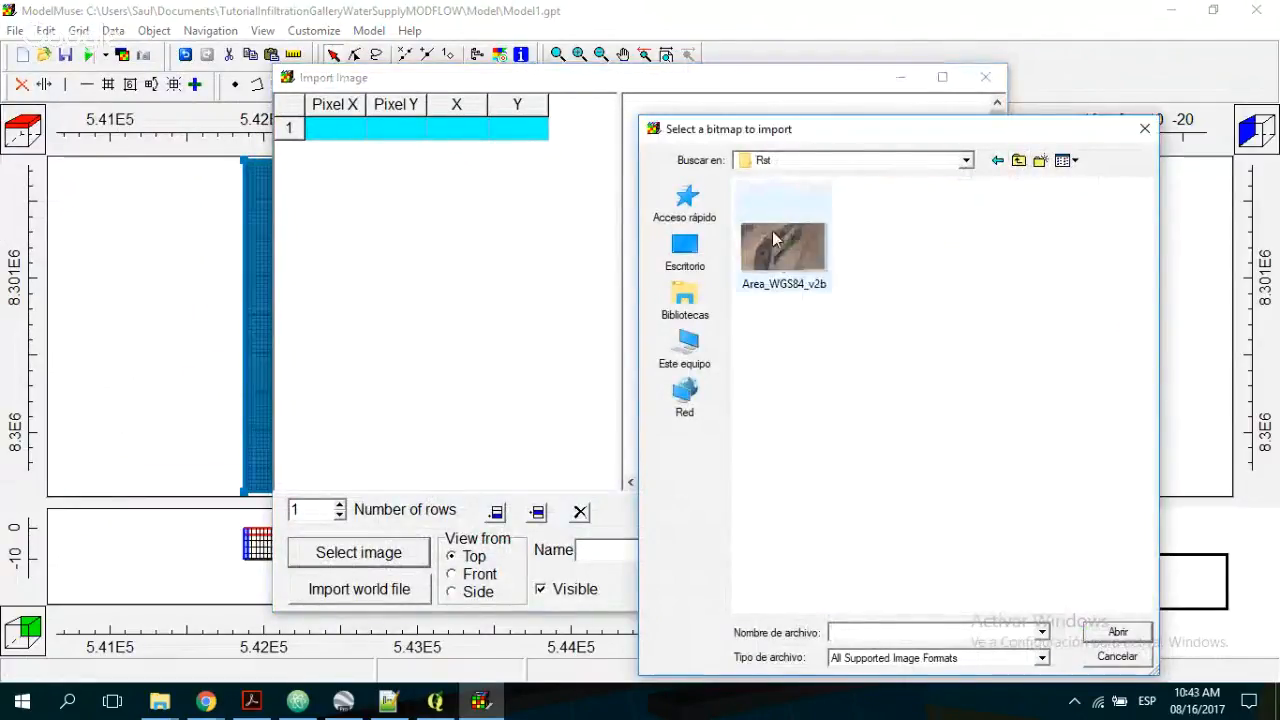
{"action": "double_click", "coordinate": [775, 237]}
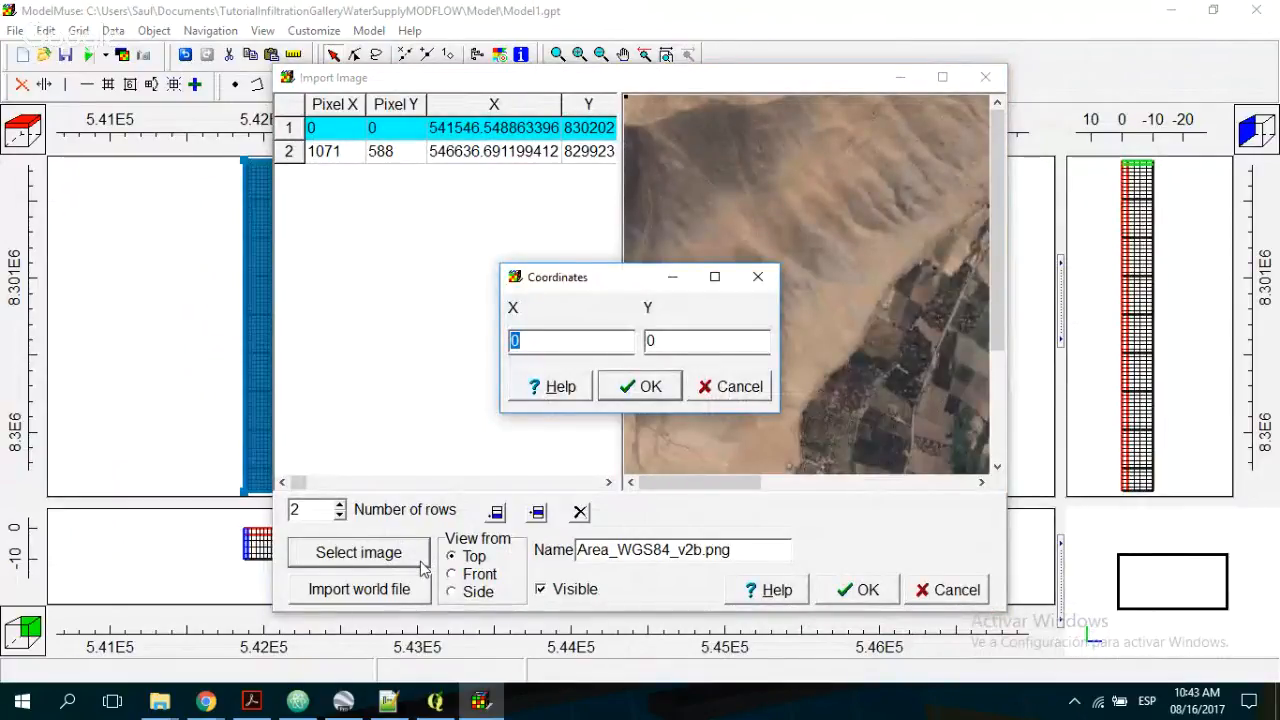
{"action": "left_click", "coordinate": [731, 386]}
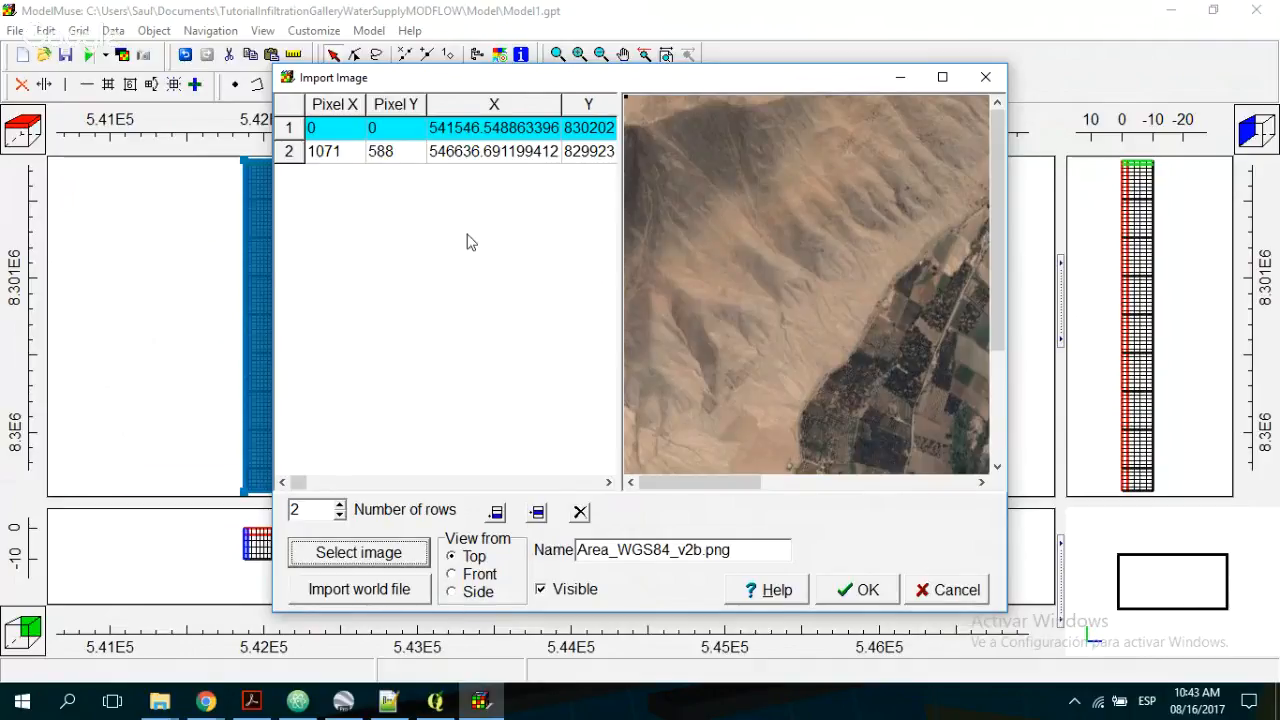
{"action": "left_click", "coordinate": [850, 590]}
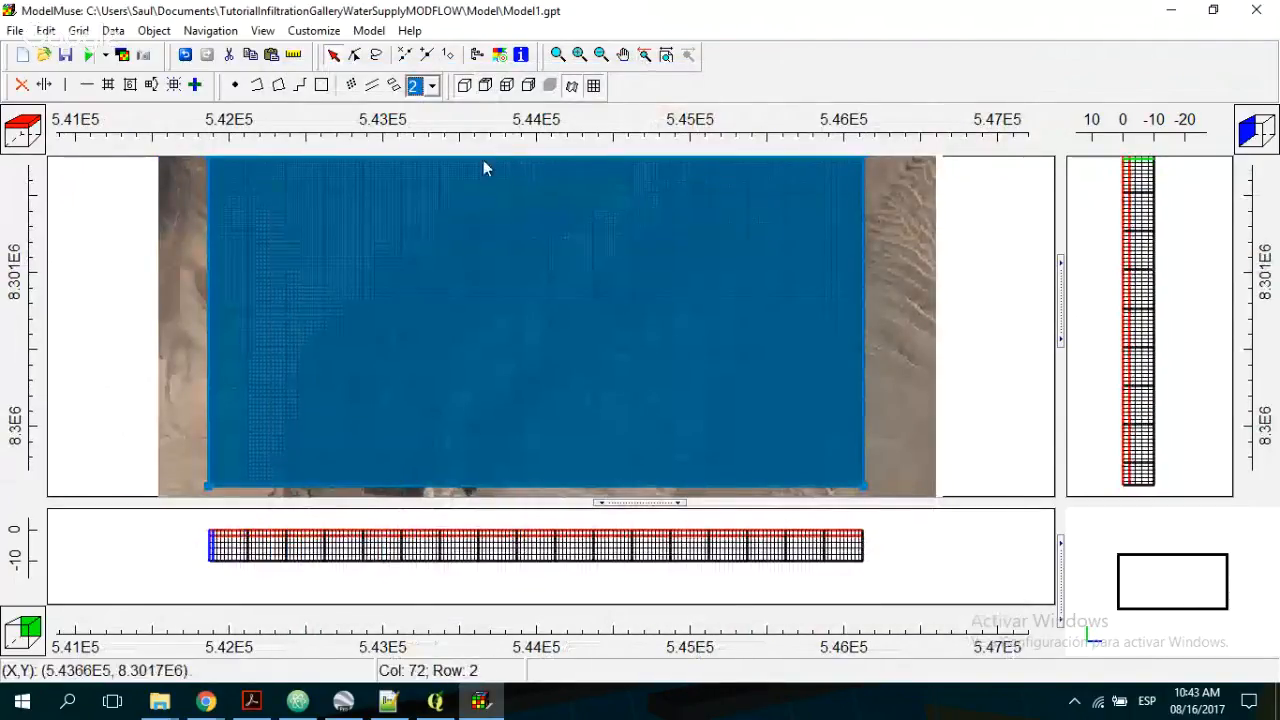
{"action": "left_click", "coordinate": [624, 55]}
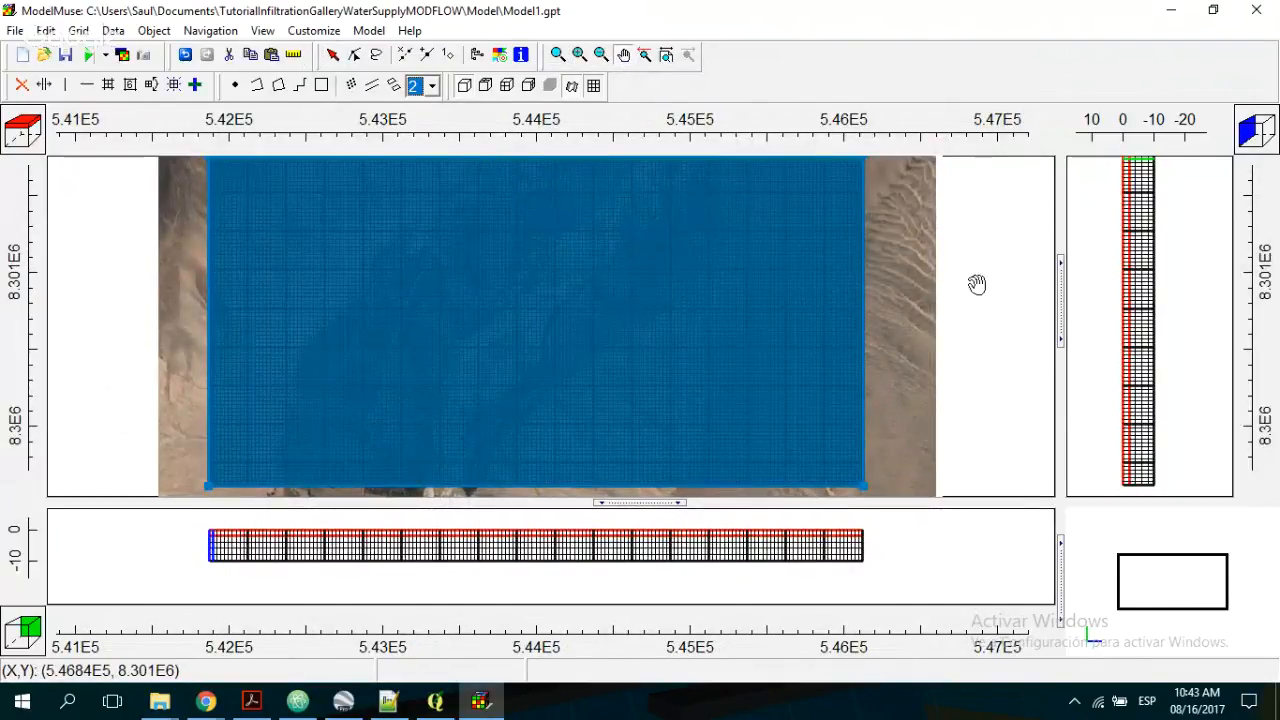
{"action": "mouse_move", "coordinate": [977, 284]}
{"action": "left_mouse_down"}
{"action": "mouse_move", "coordinate": [984, 345]}
{"action": "mouse_move", "coordinate": [980, 277]}
{"action": "left_mouse_up"}
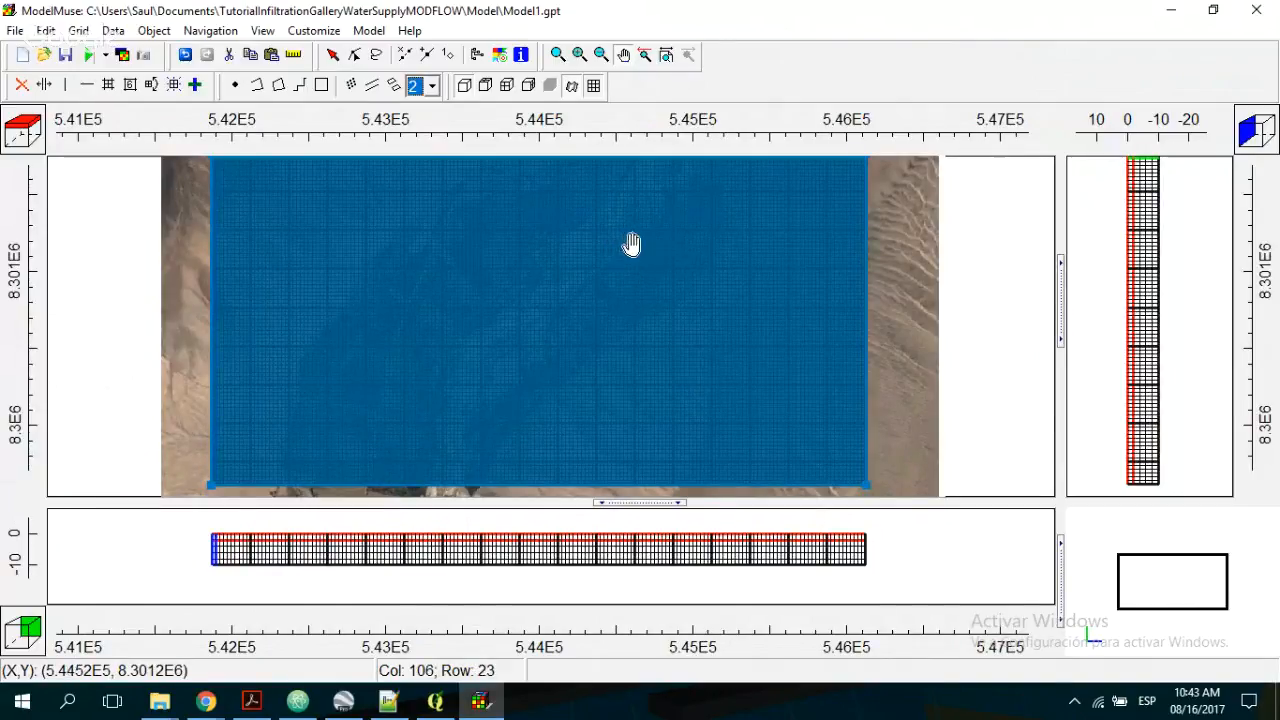
- Switch back to QGIS and hide the Google Satellite, Dissolved and AluvialAquifer_WGS18S layers
{"action": "left_click", "coordinate": [487, 707]}
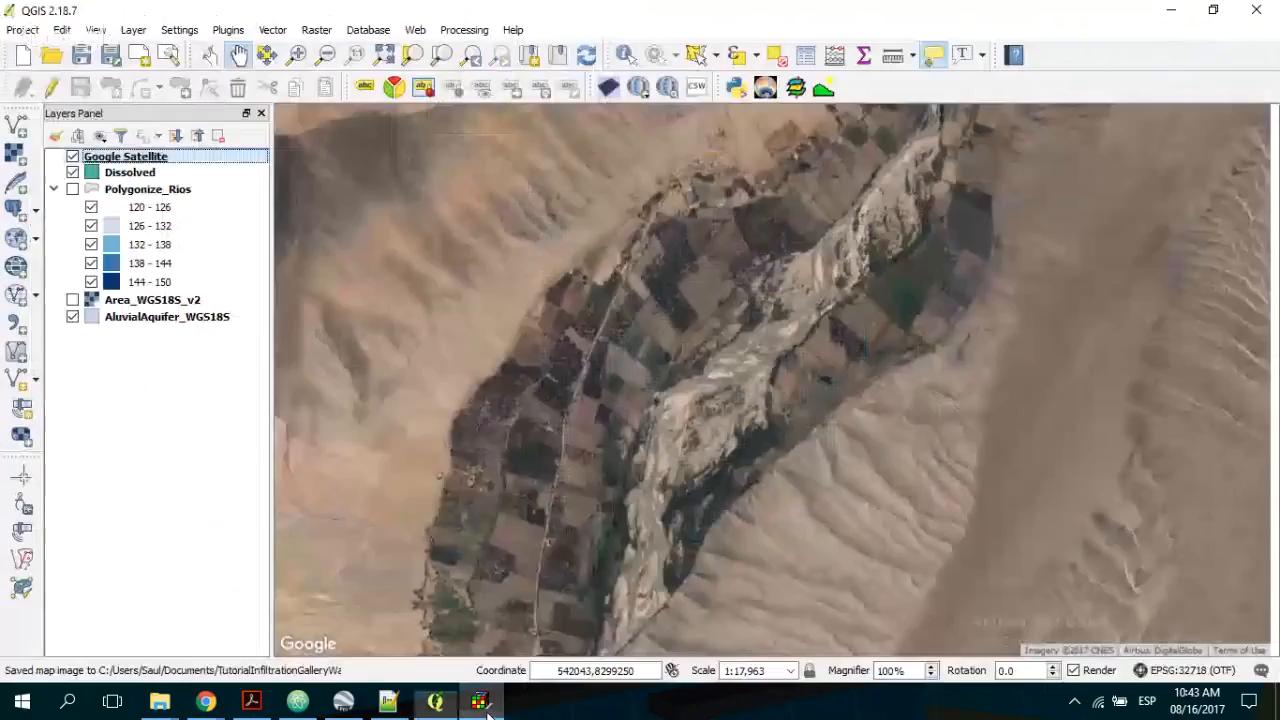
{"action": "left_click", "coordinate": [72, 156]}
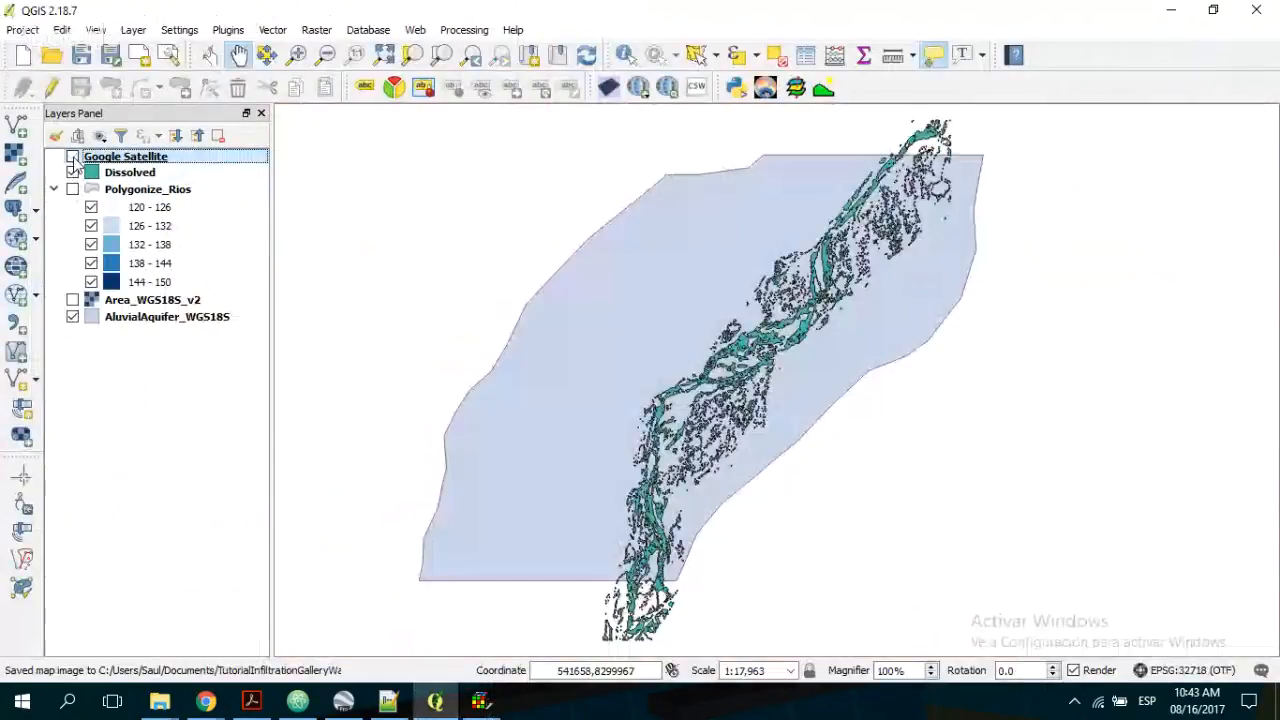
{"action": "left_click", "coordinate": [72, 173]}
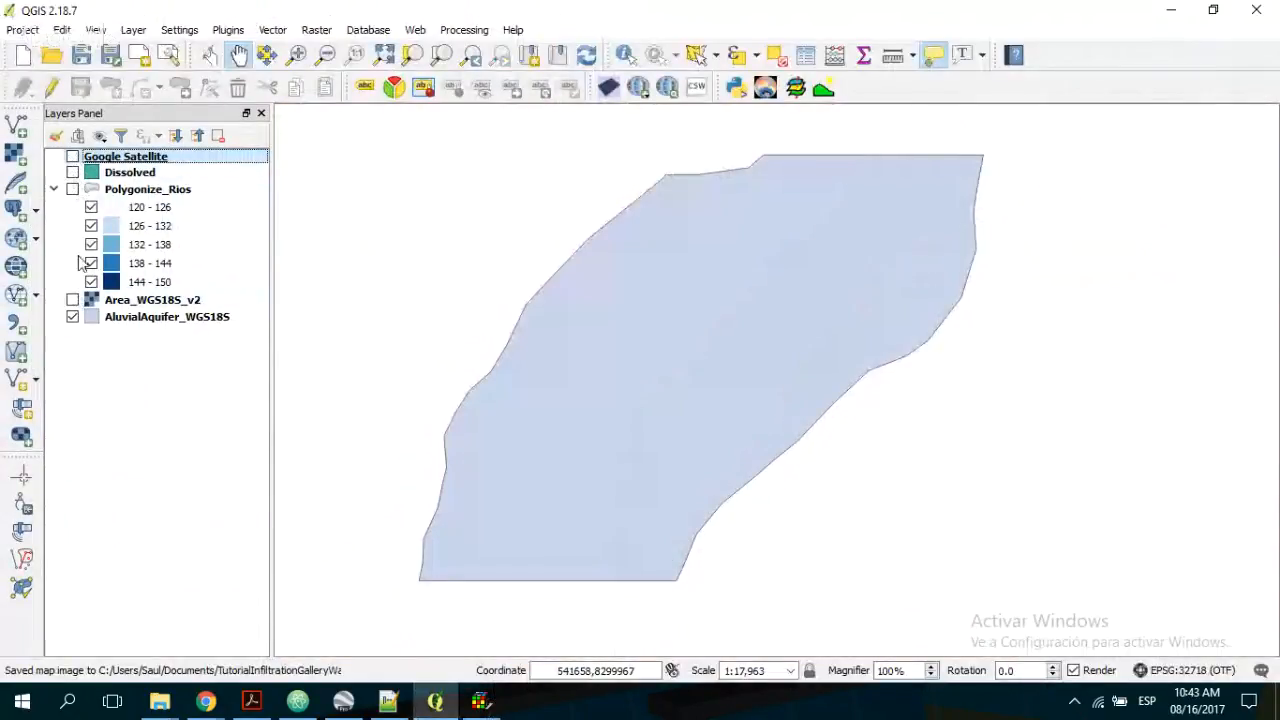
{"action": "left_click", "coordinate": [72, 316]}
{"action": "left_click", "coordinate": [72, 284]}
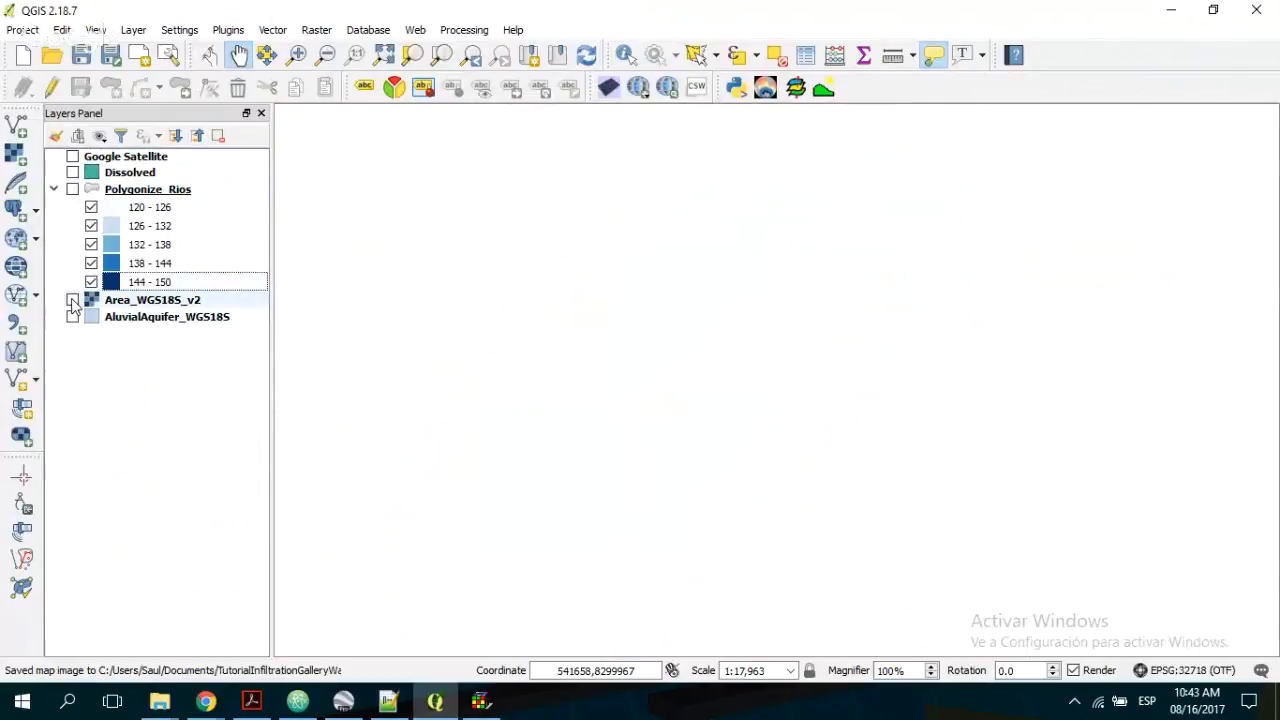
{"action": "left_click", "coordinate": [72, 301]}
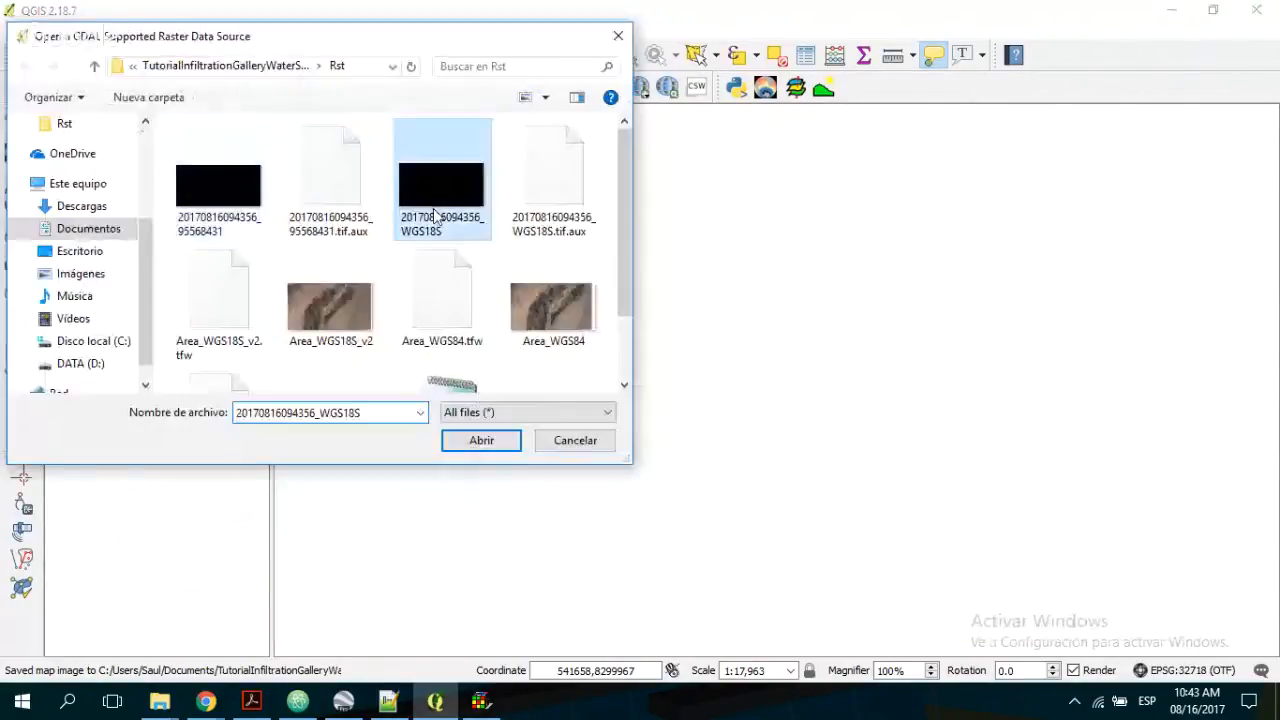
{"action": "double_click", "coordinate": [433, 208]}
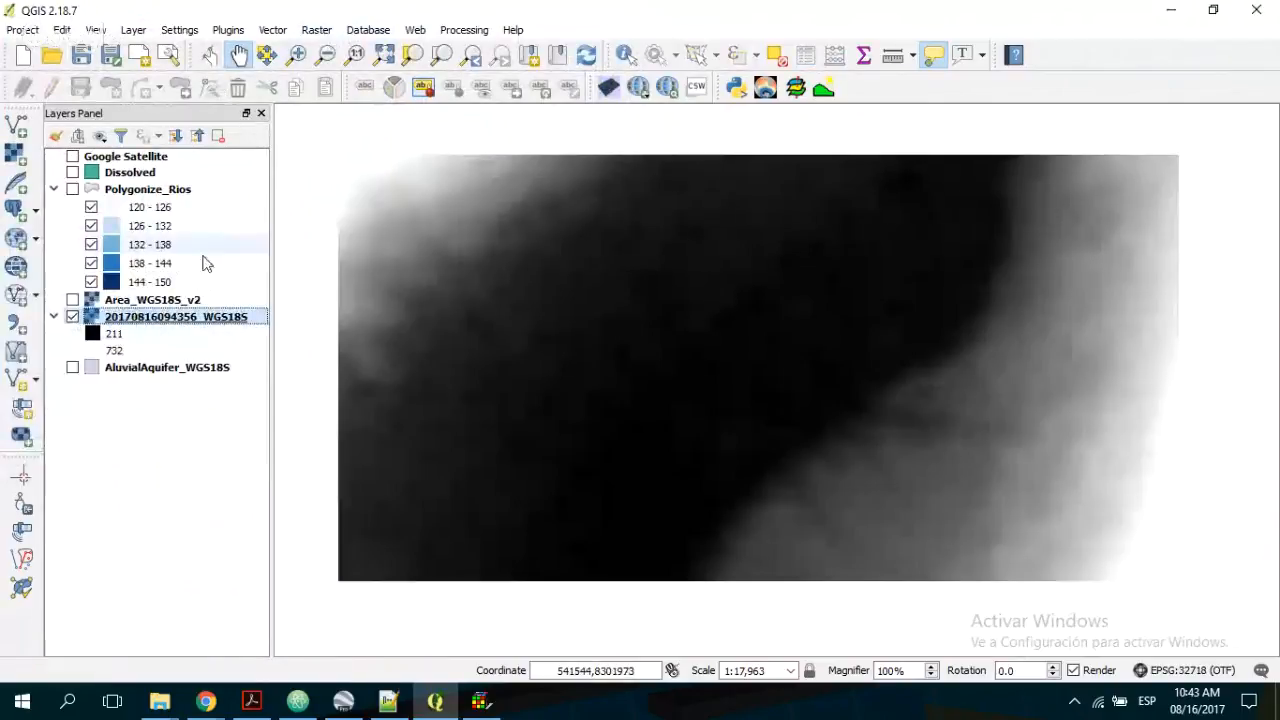
{"action": "left_click", "coordinate": [318, 31]}
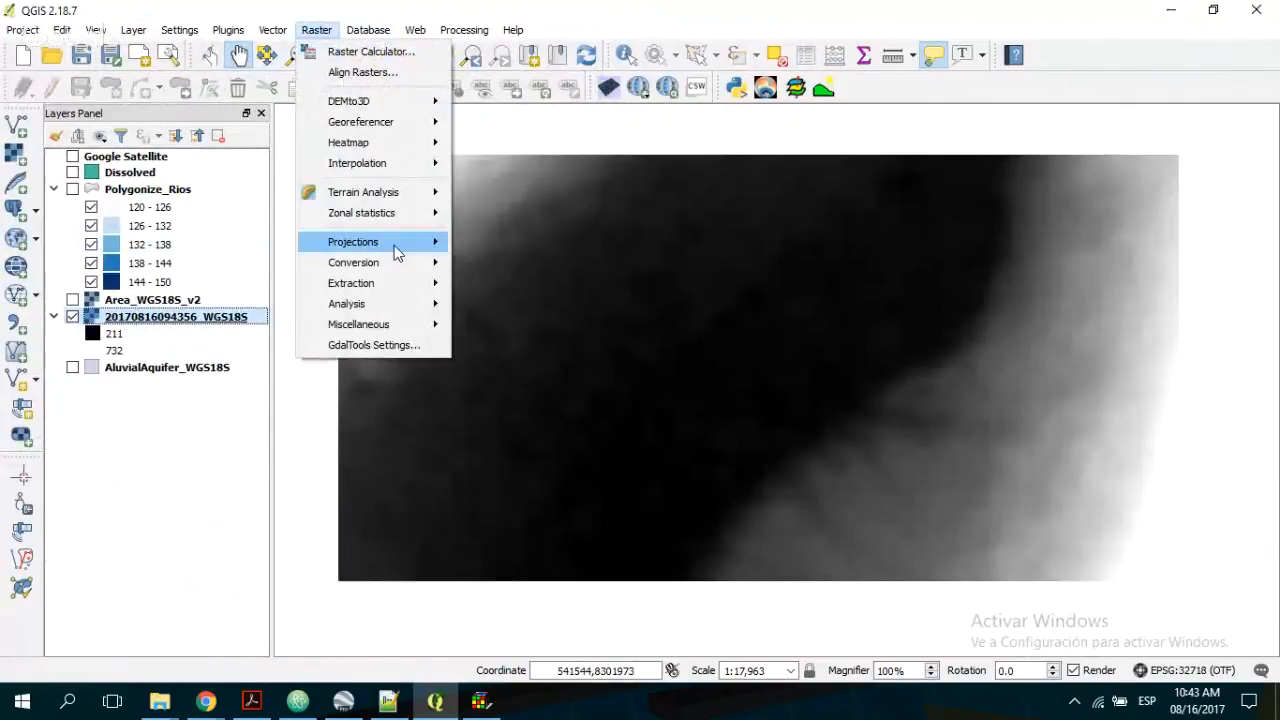
{"action": "mouse_move", "coordinate": [396, 250]}
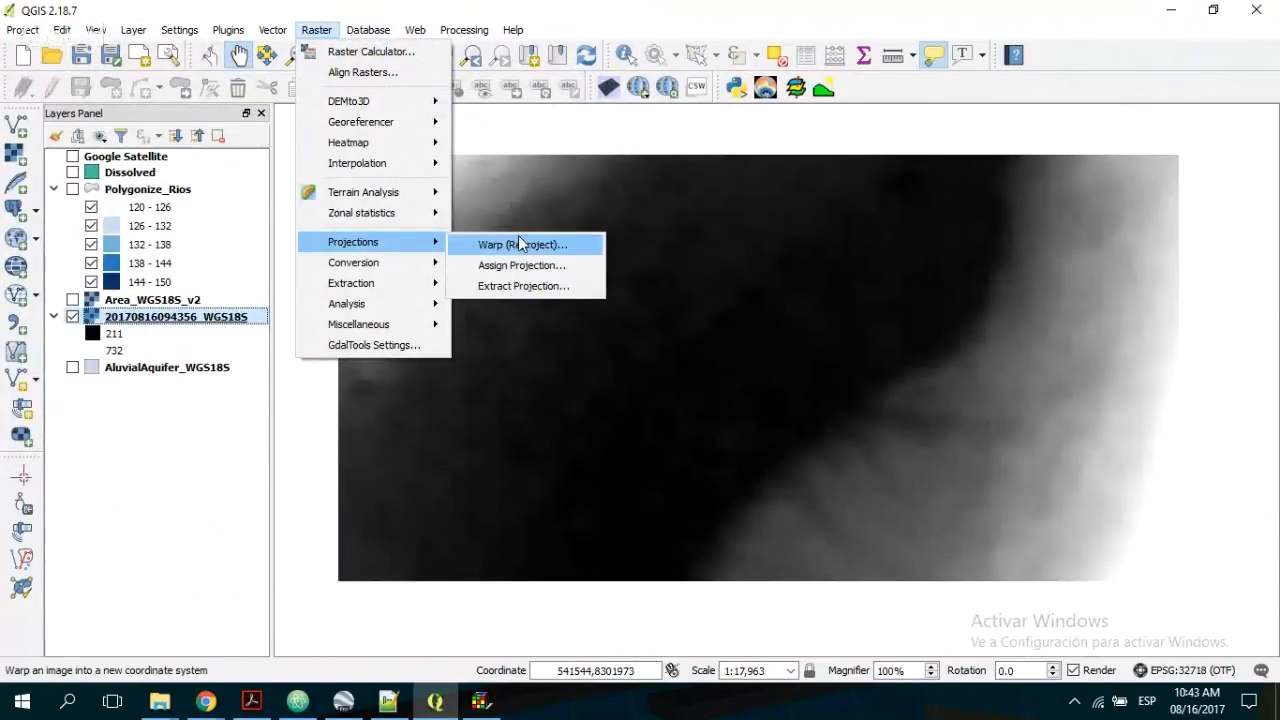
{"action": "mouse_move", "coordinate": [360, 262]}
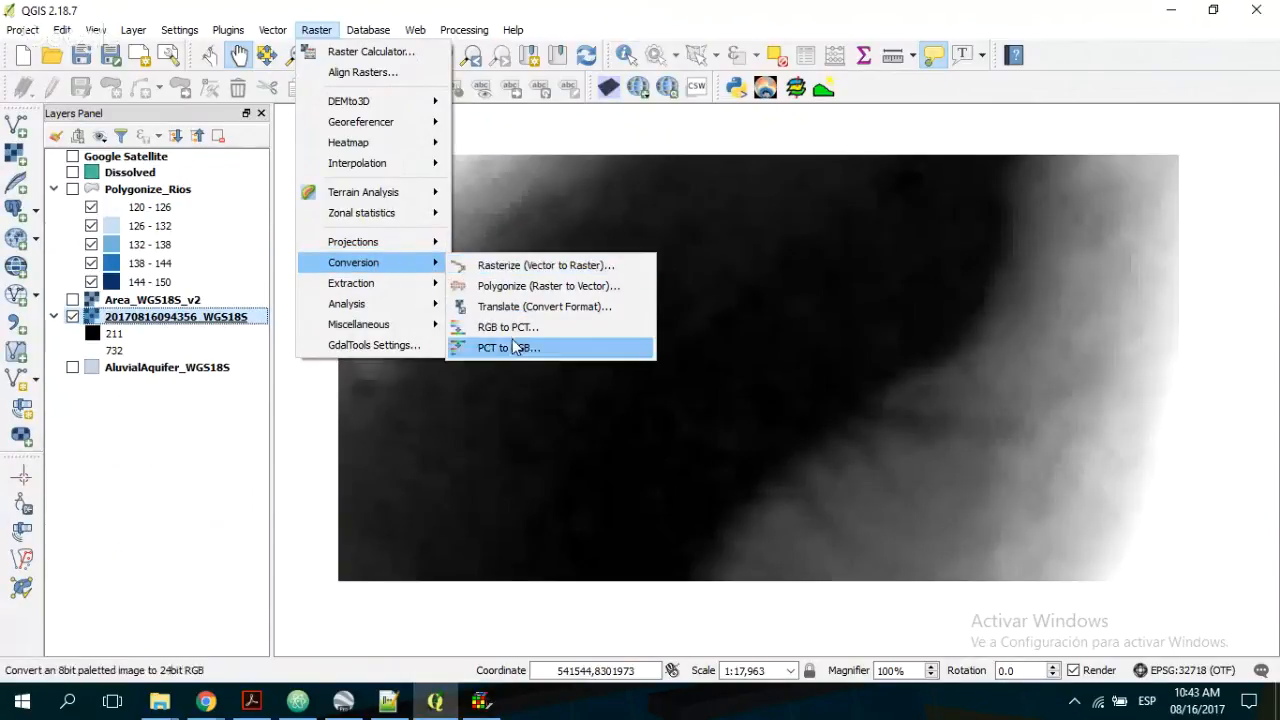
{"action": "left_click", "coordinate": [512, 308]}
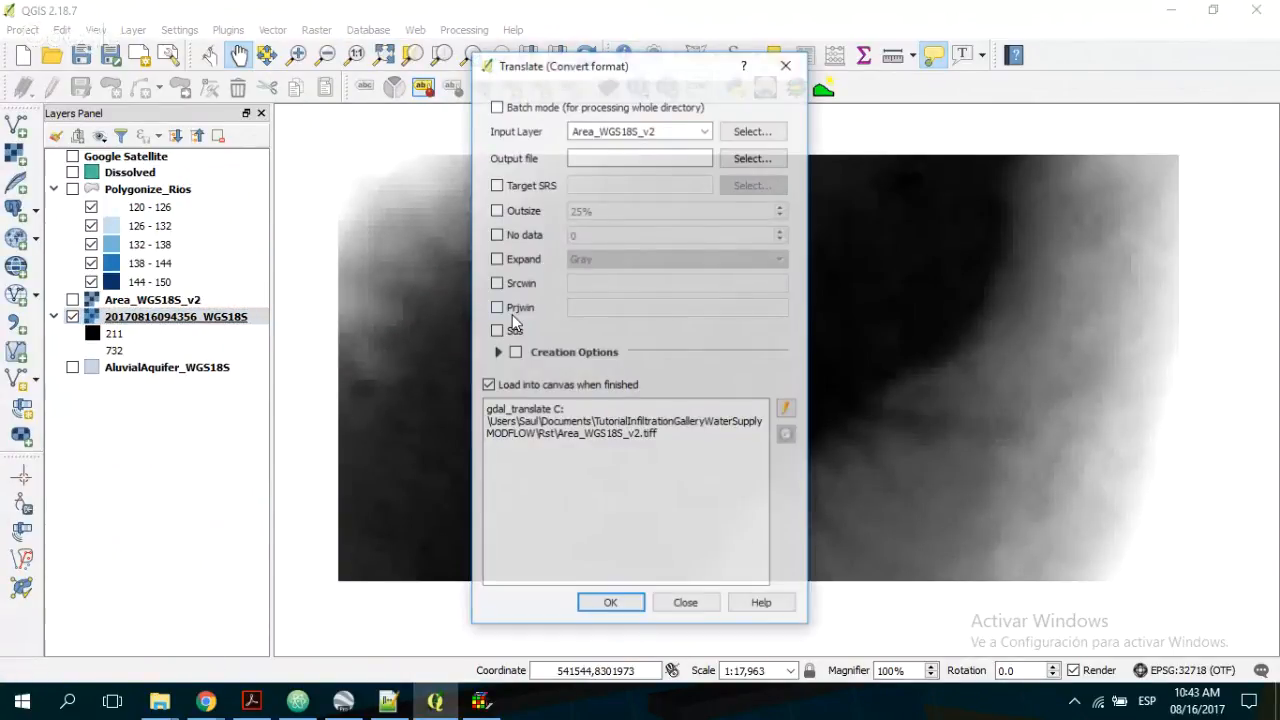
{"action": "left_click", "coordinate": [640, 130]}
{"action": "left_click", "coordinate": [630, 157]}
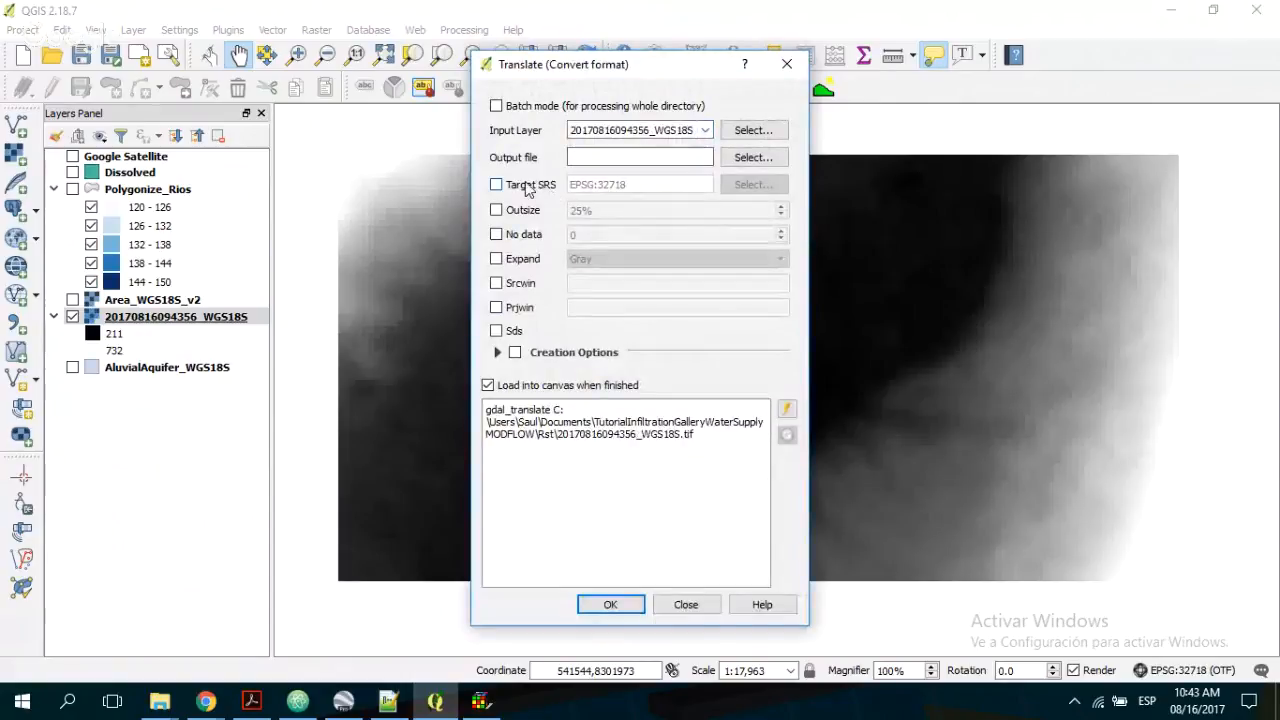
{"action": "left_click", "coordinate": [740, 164]}
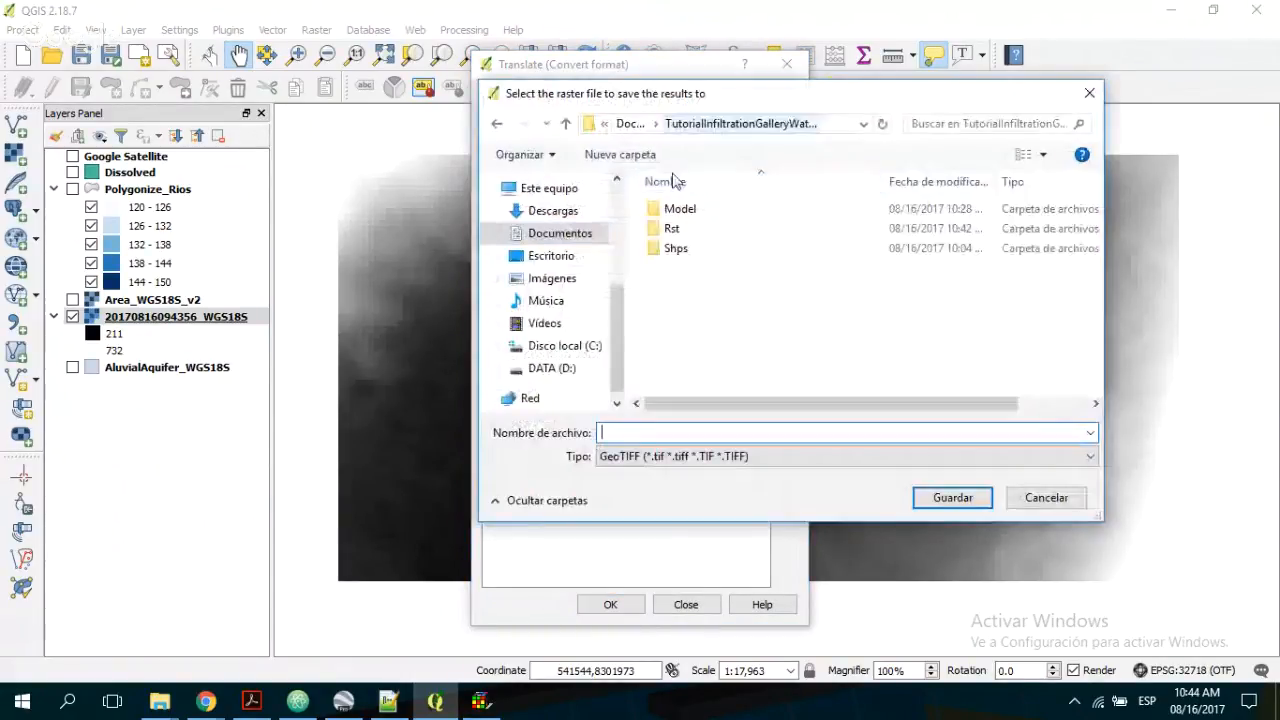
{"action": "double_click", "coordinate": [672, 228]}
{"action": "left_click", "coordinate": [787, 222]}
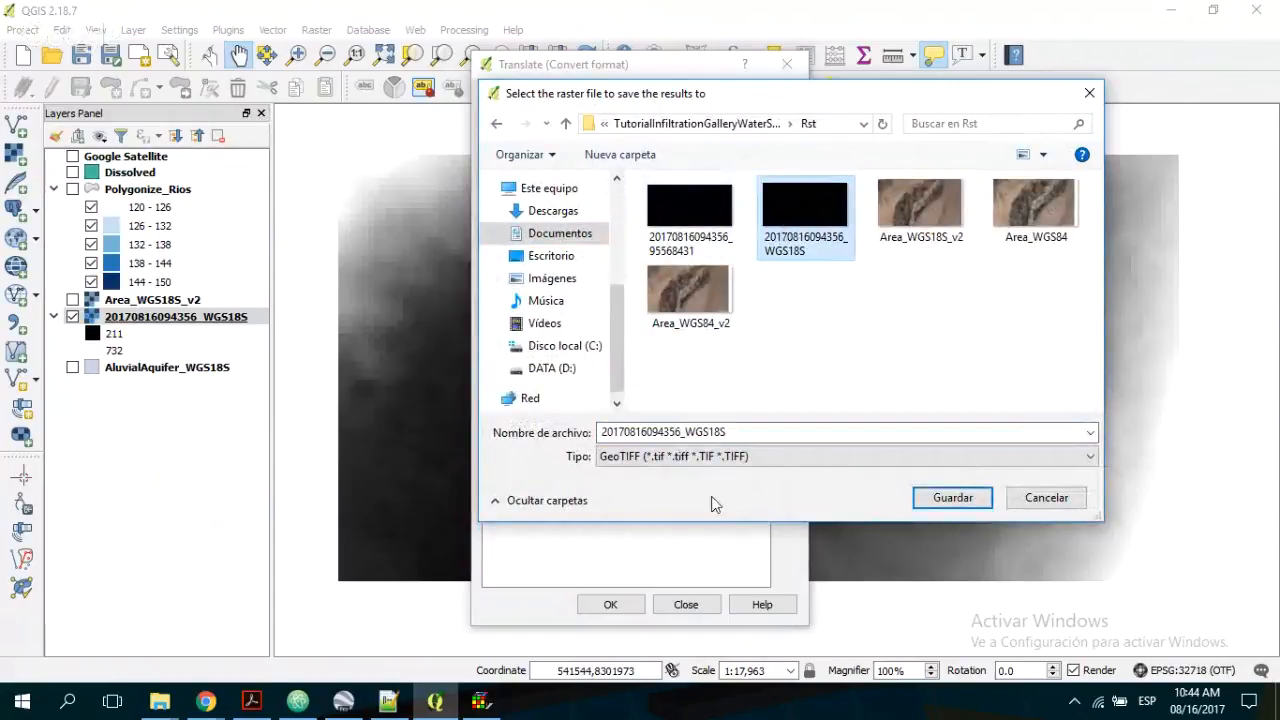
{"action": "left_click", "coordinate": [742, 457]}
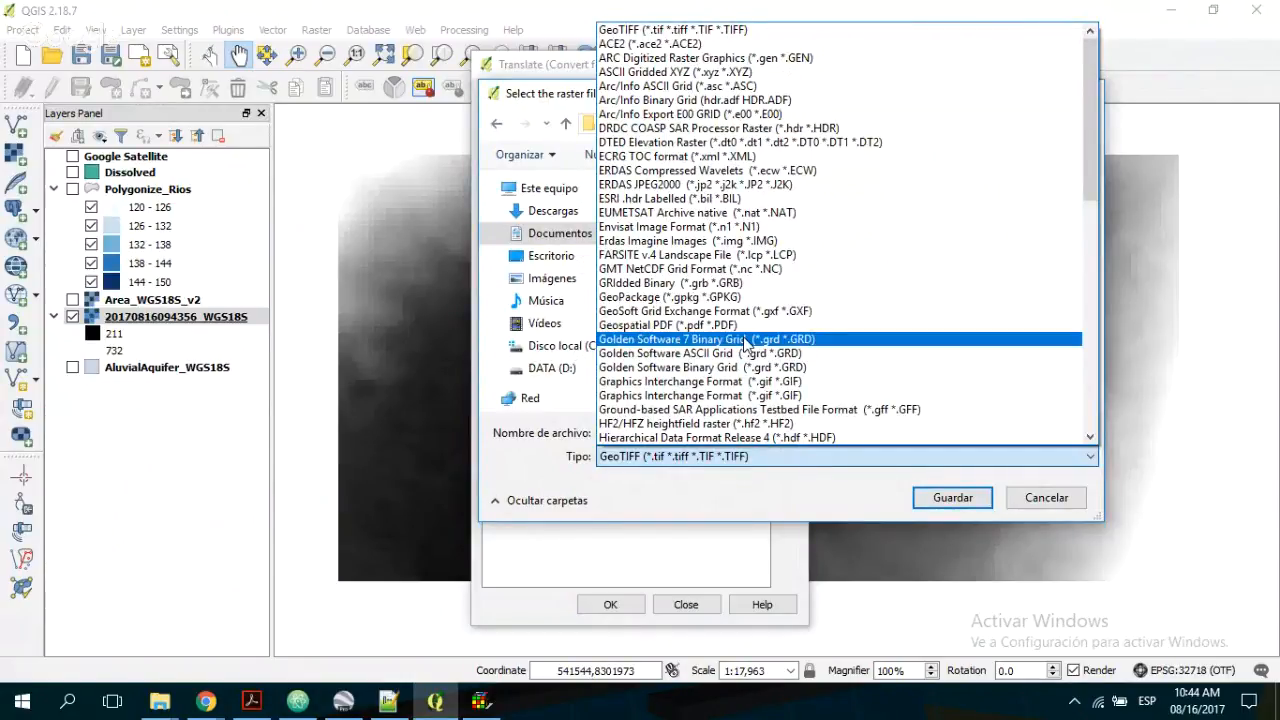
{"action": "left_click", "coordinate": [745, 340]}
{"action": "left_click", "coordinate": [955, 503]}
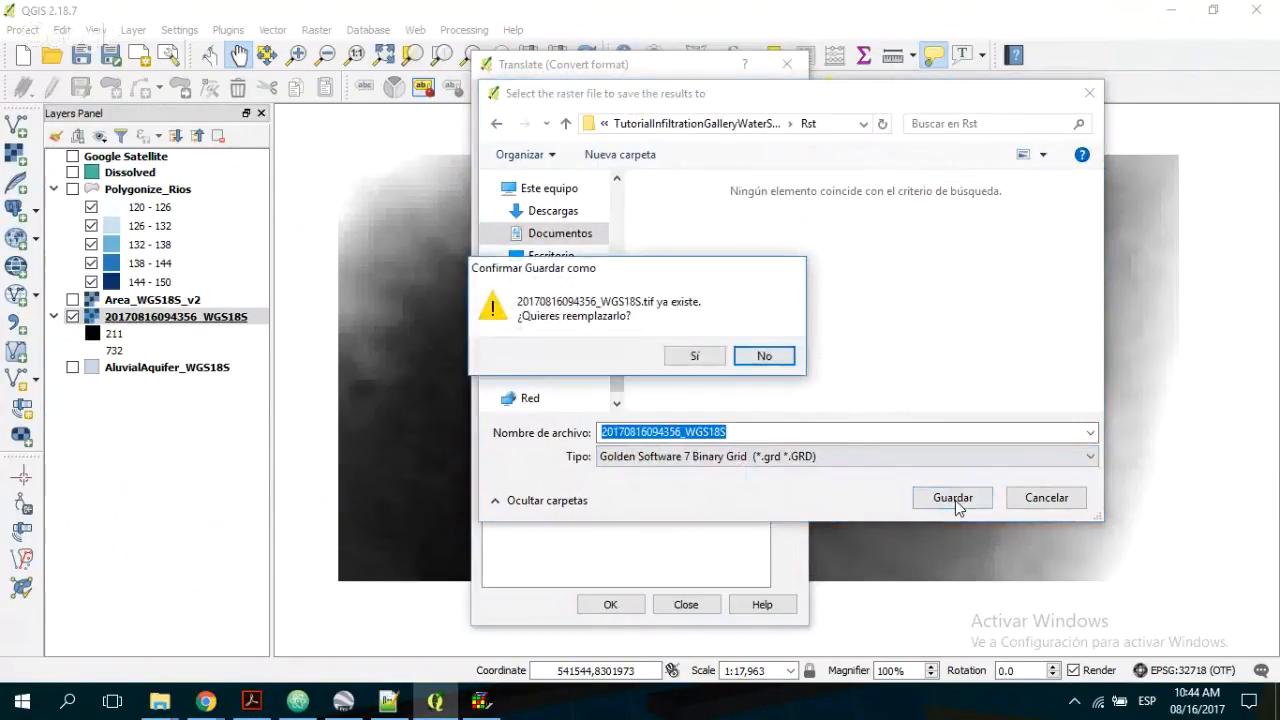
{"action": "left_click", "coordinate": [788, 357]}
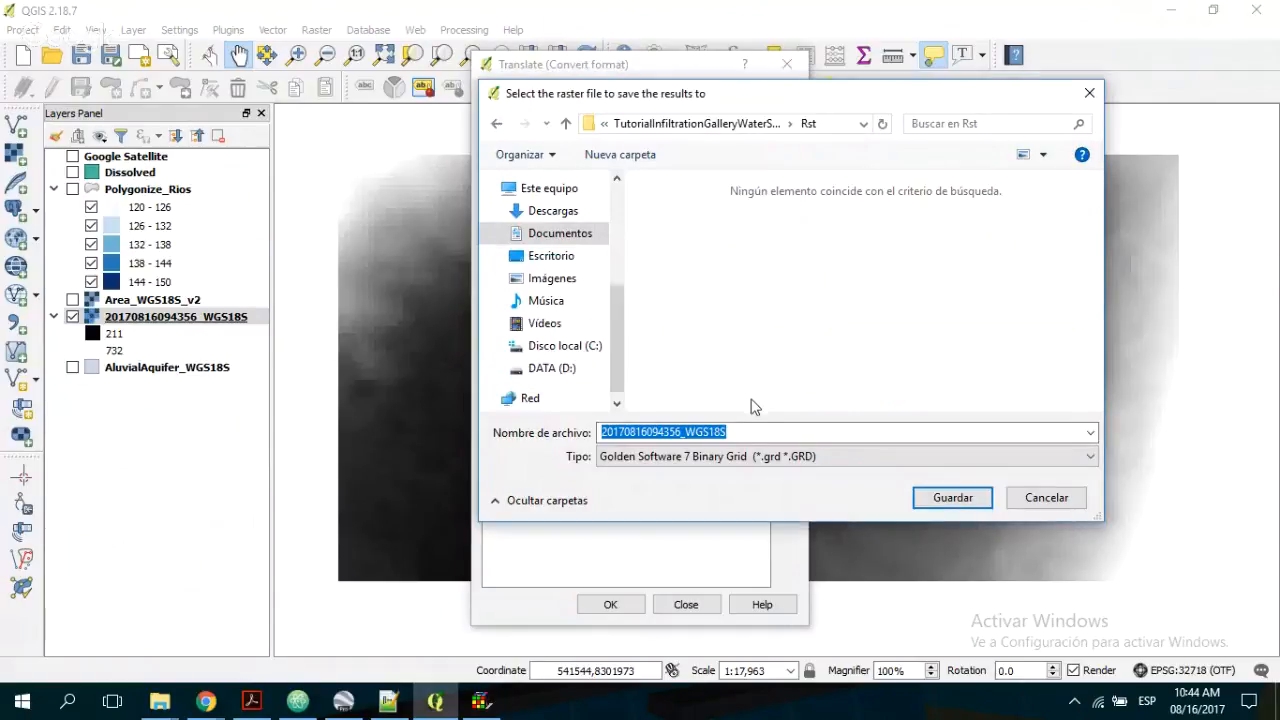
{"action": "left_click", "coordinate": [745, 432]}
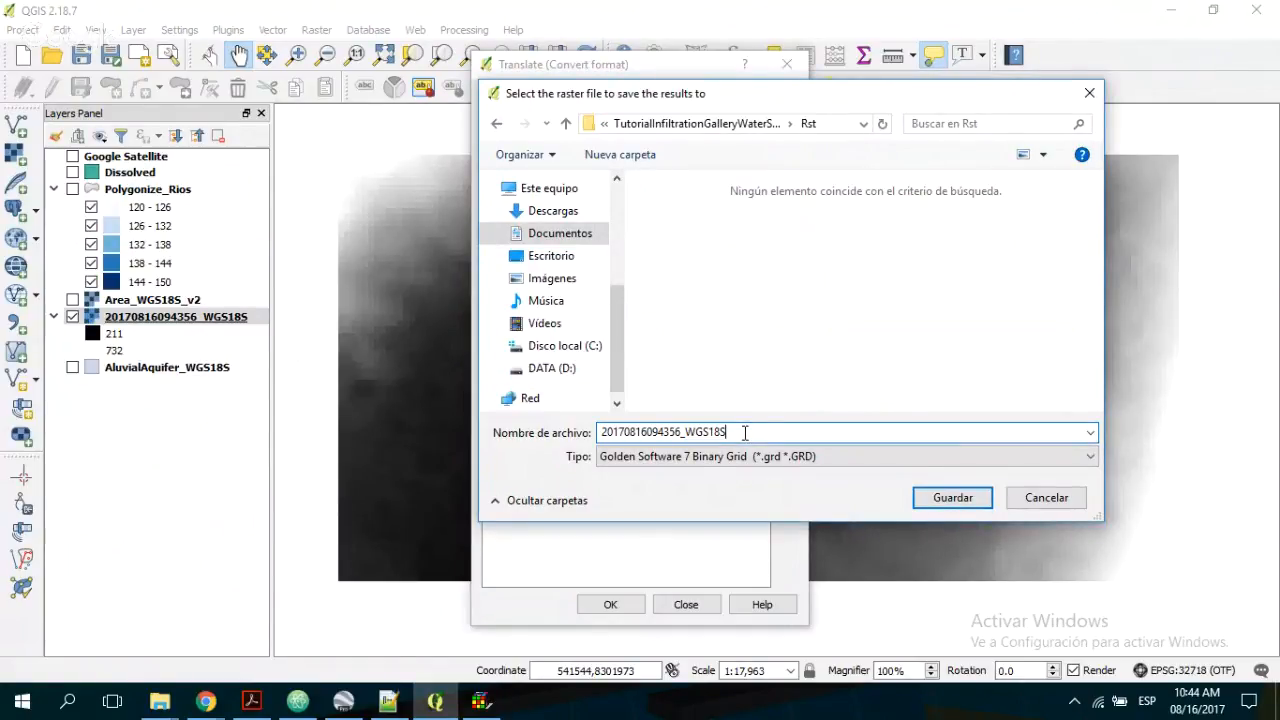
{"action": "key", "text": "Return"}
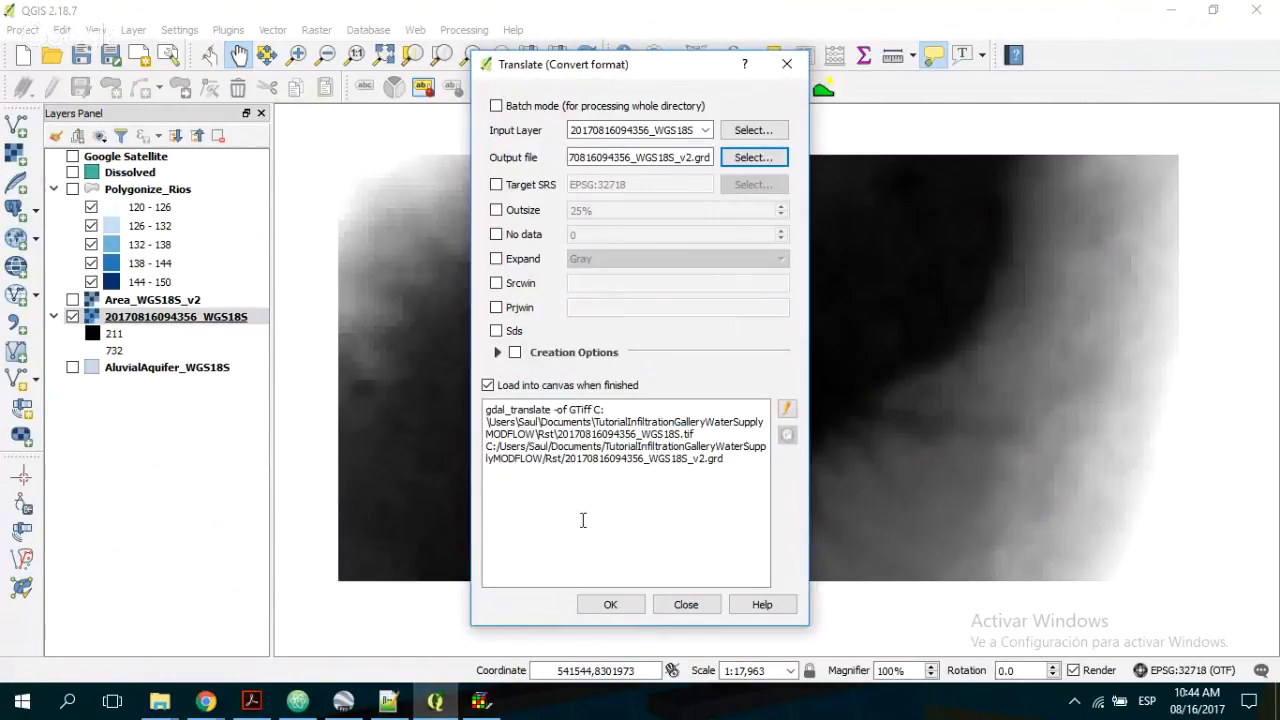
- Run the raster conversion, acknowledge its completion and close the Translate dialog
{"action": "left_click", "coordinate": [612, 604]}
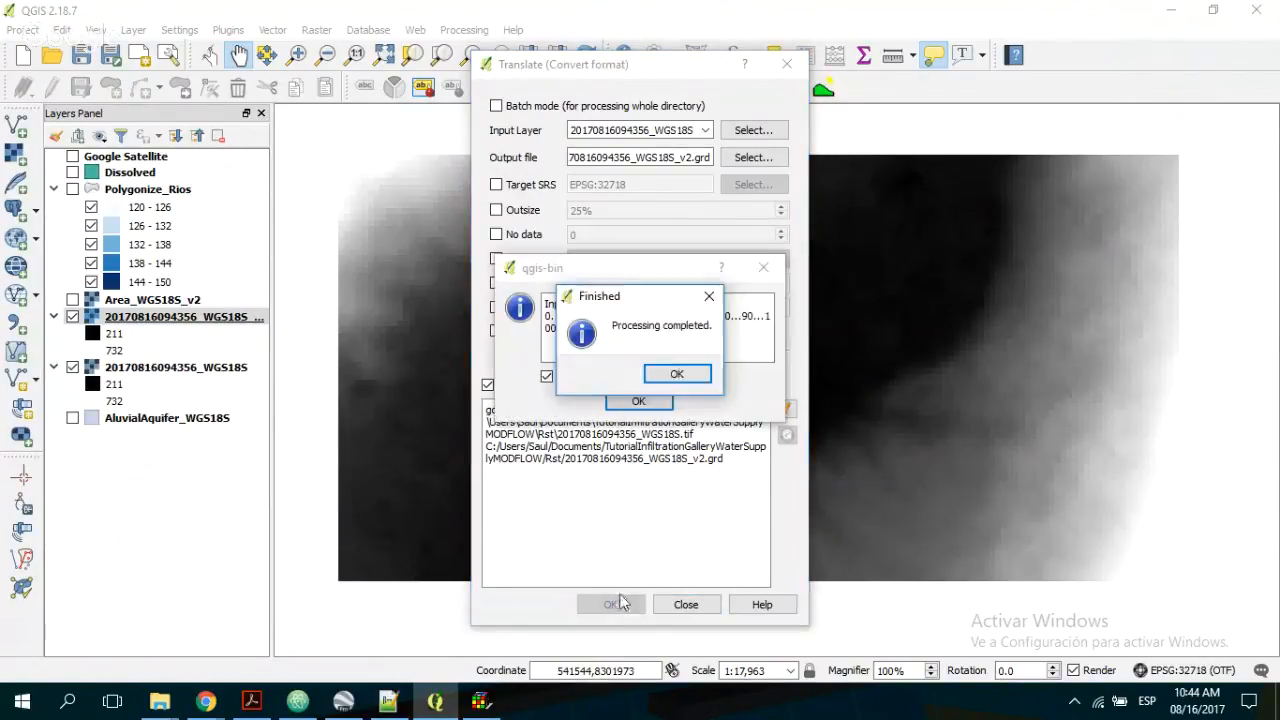
{"action": "left_click", "coordinate": [665, 376]}
{"action": "left_click", "coordinate": [651, 399]}
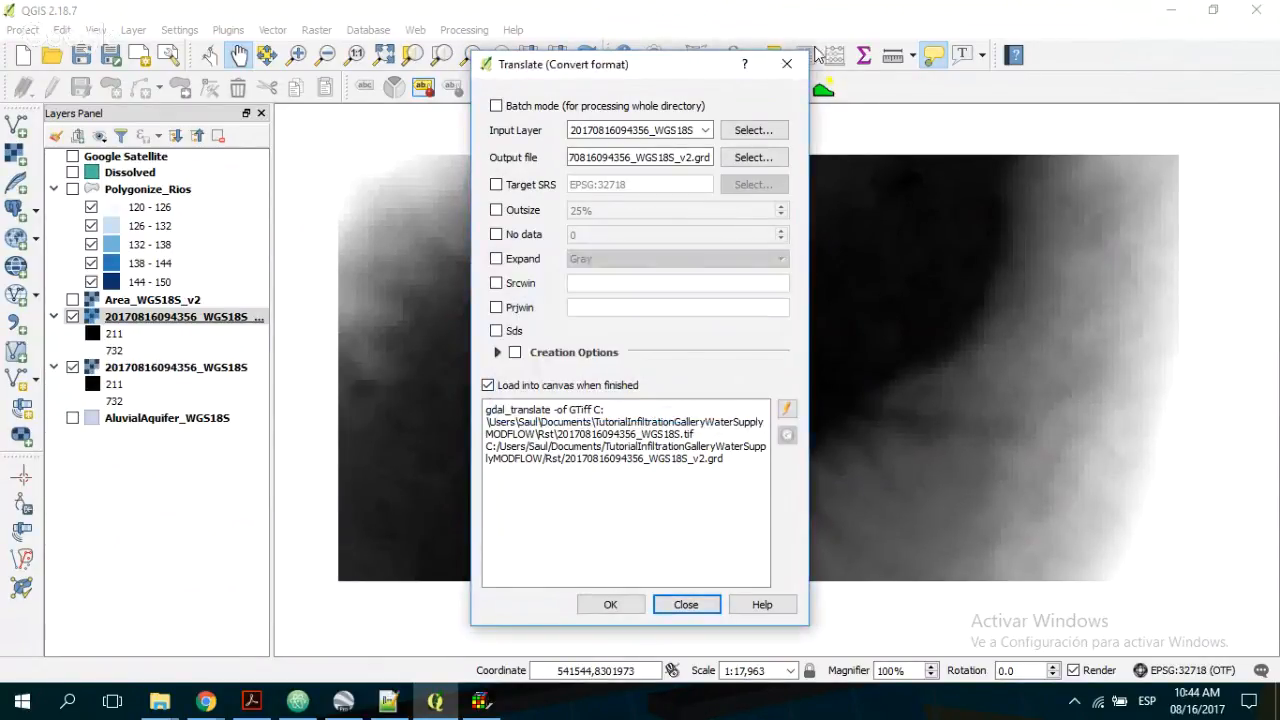
{"action": "left_click", "coordinate": [787, 64]}
- Show the full name of the converted raster layer and check its coordinate reference system without changing it
{"action": "left_click", "coordinate": [54, 367]}
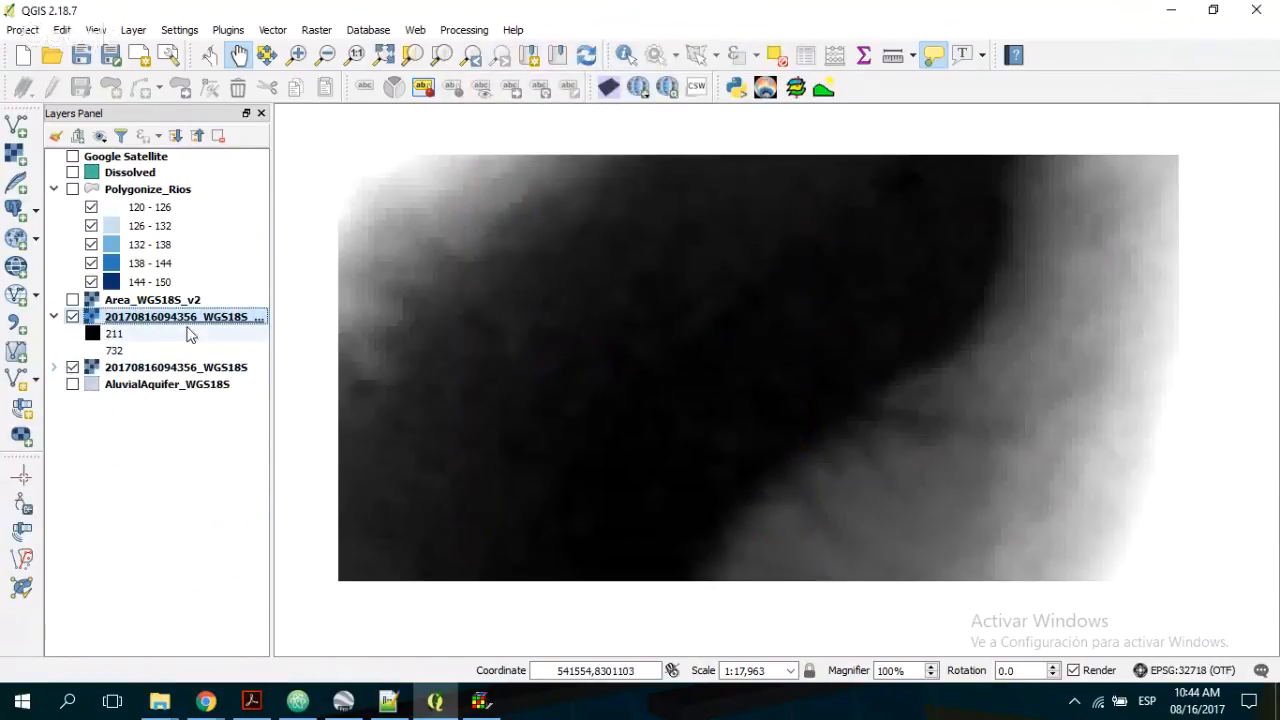
{"action": "left_click_drag", "start_coordinate": [268, 316], "coordinate": [389, 316]}
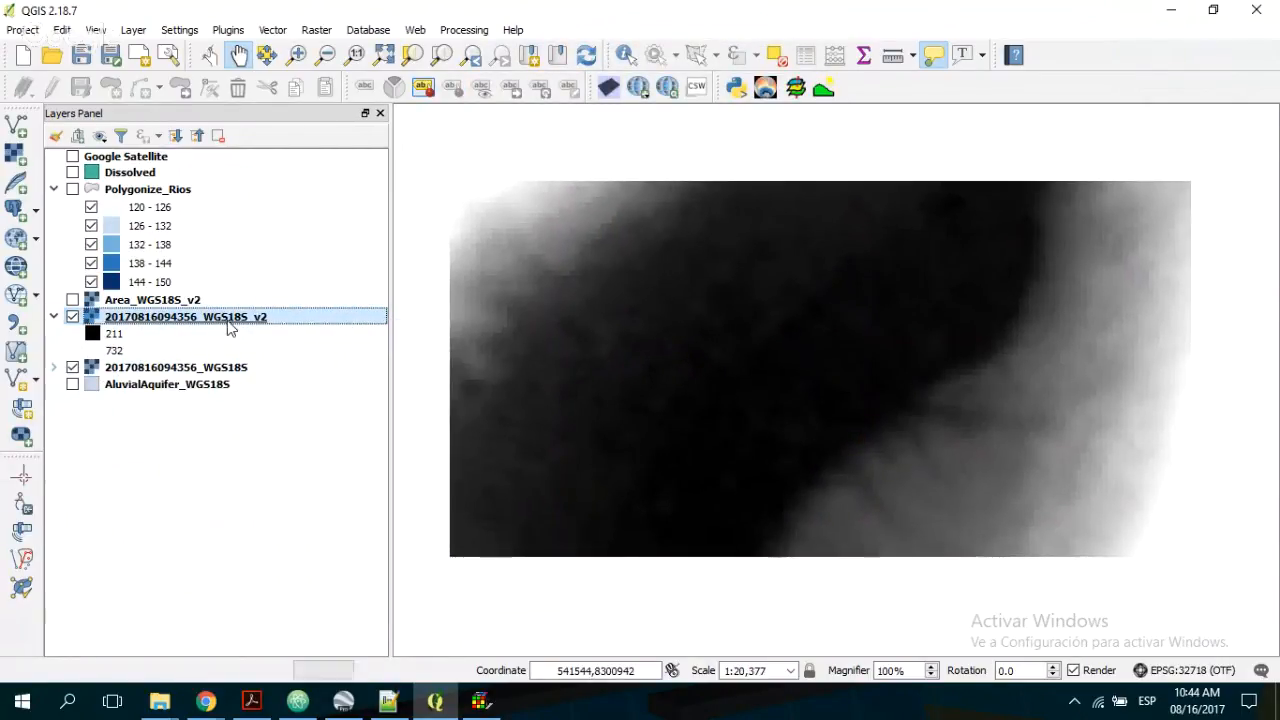
{"action": "right_click", "coordinate": [229, 320]}
{"action": "left_click", "coordinate": [337, 474]}
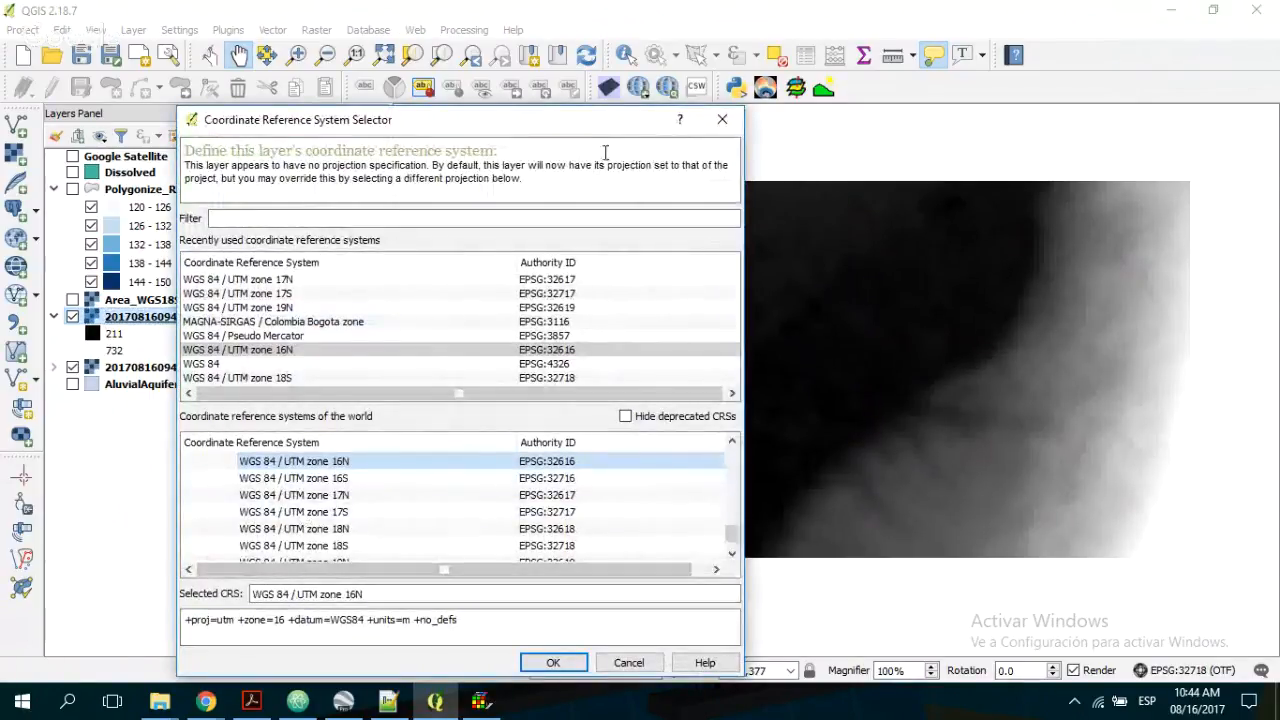
{"action": "left_click", "coordinate": [722, 120]}
{"action": "right_click", "coordinate": [250, 321]}
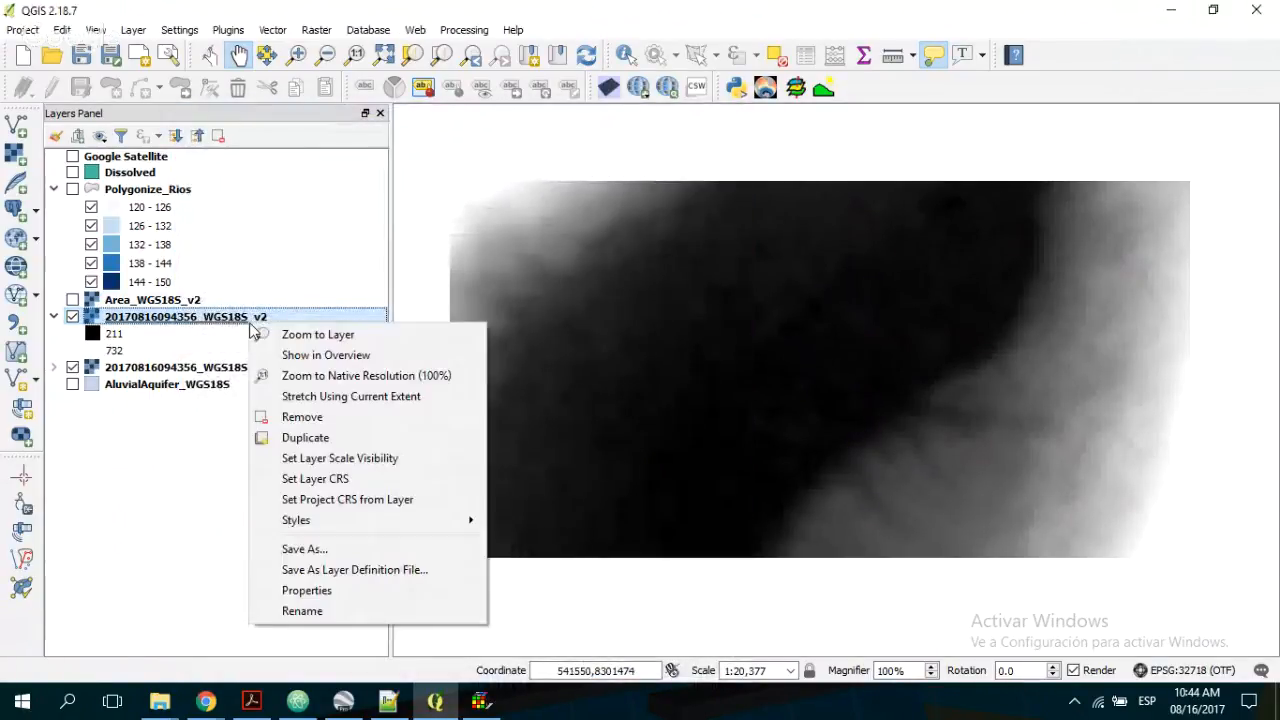
{"action": "left_click", "coordinate": [313, 479]}
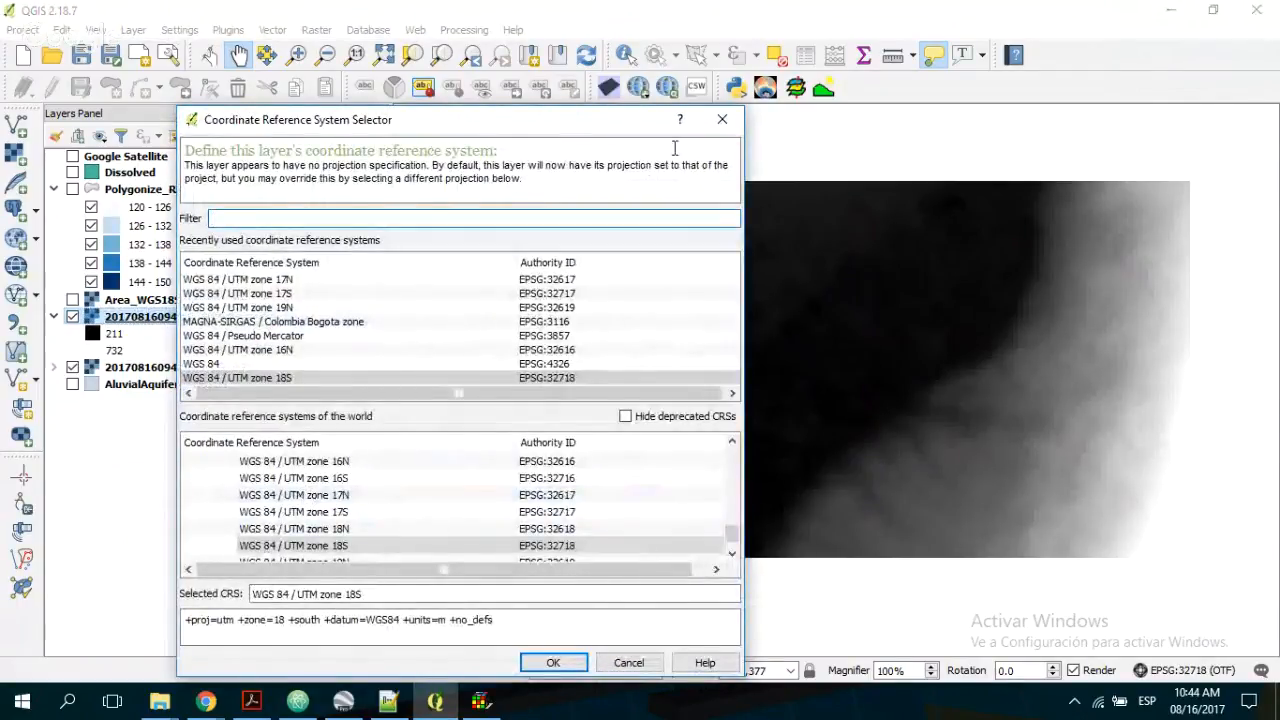
{"action": "left_click", "coordinate": [722, 120]}
{"action": "right_click", "coordinate": [167, 317]}
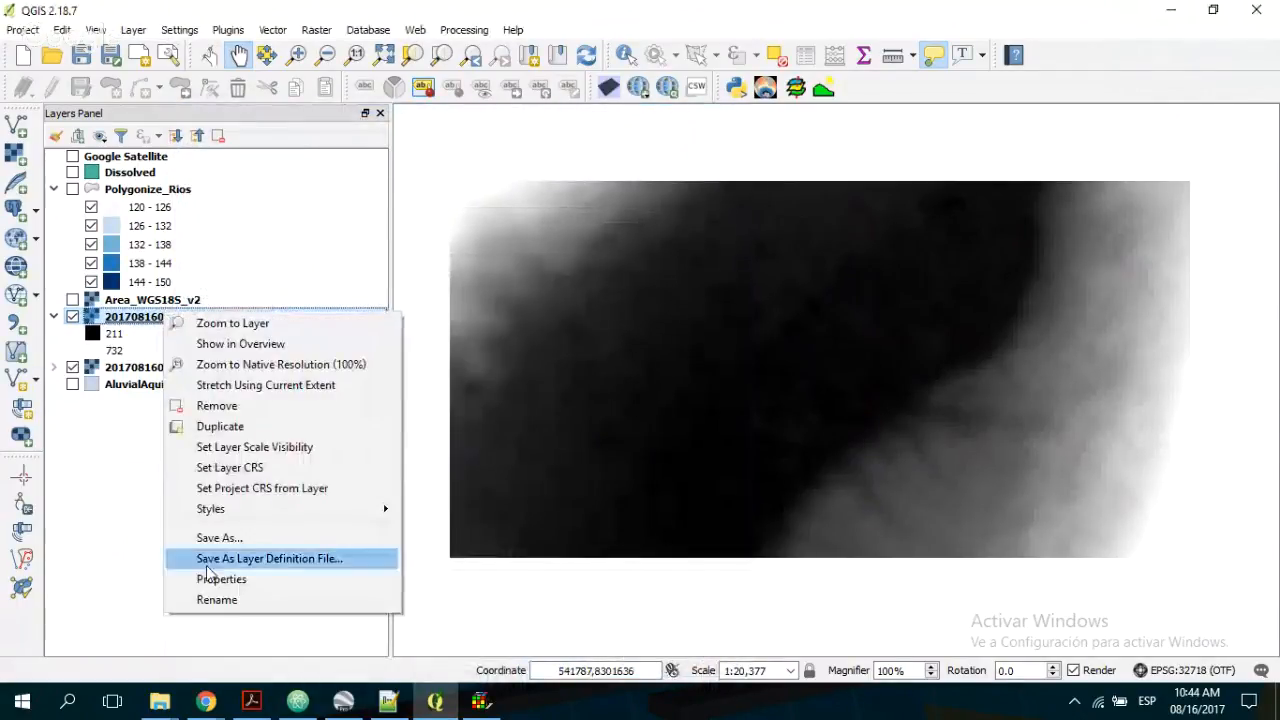
{"action": "left_click", "coordinate": [210, 576]}
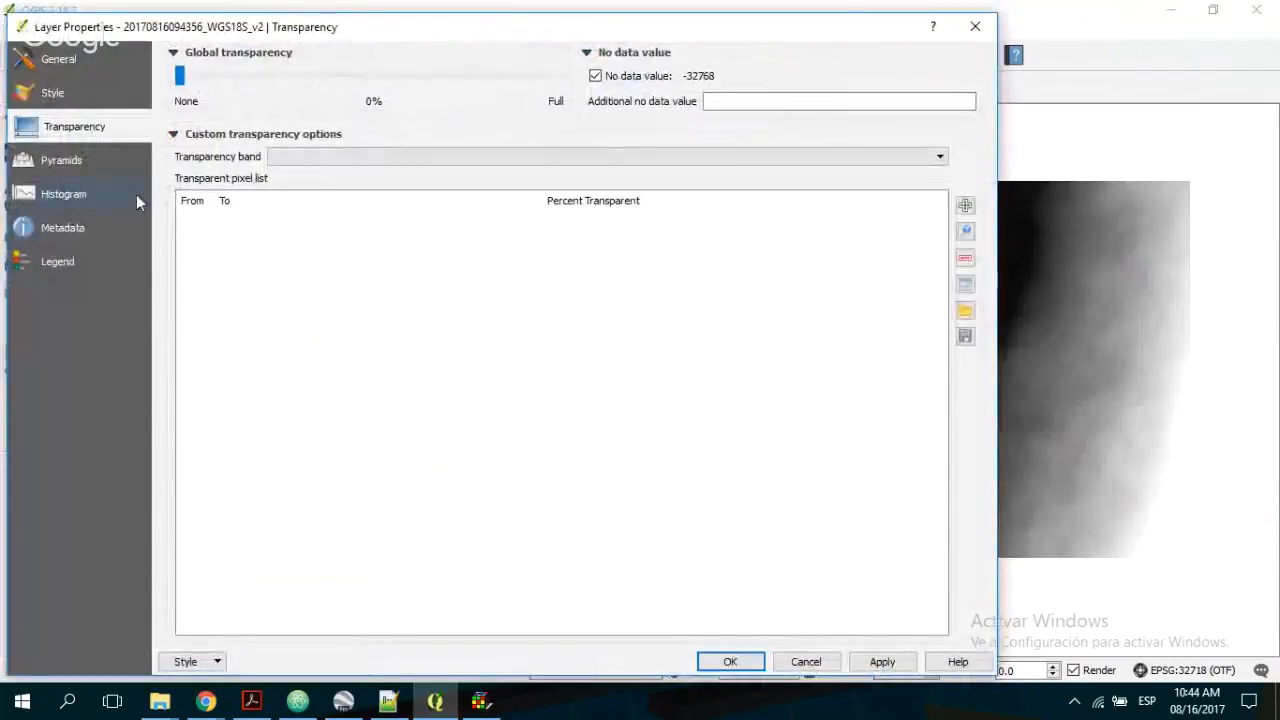
{"action": "left_click", "coordinate": [76, 227]}
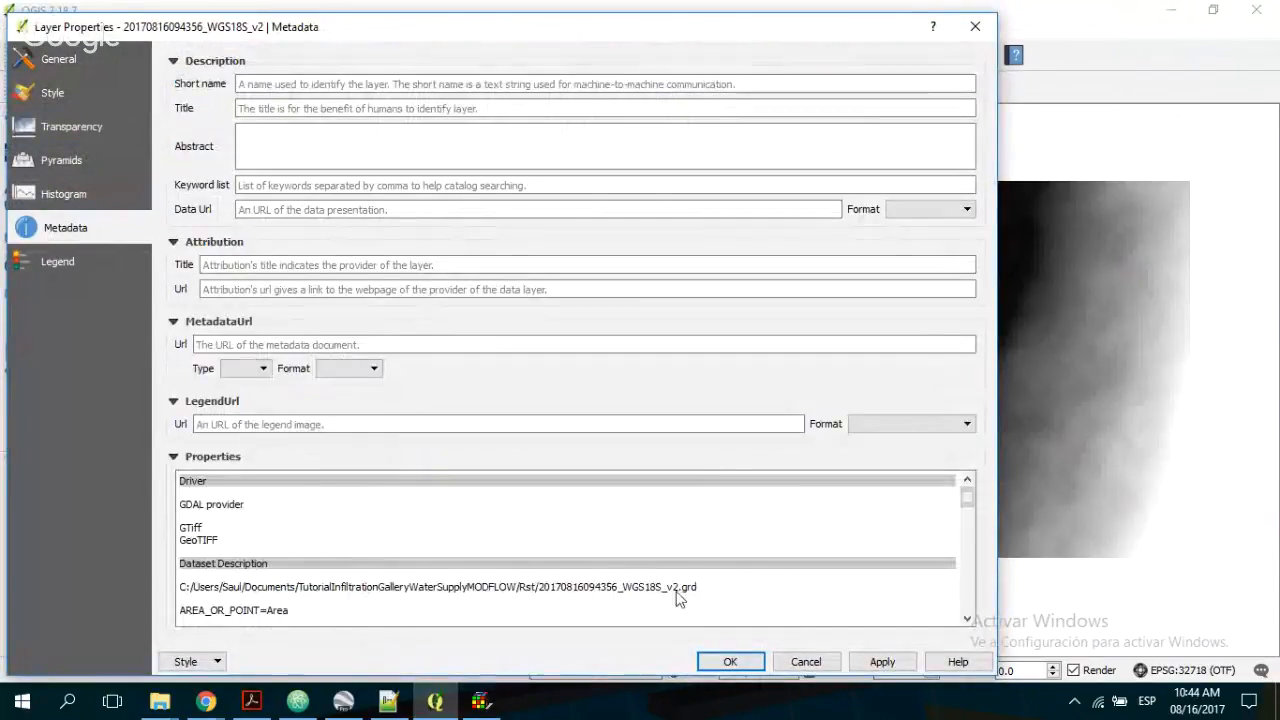
{"action": "left_click", "coordinate": [975, 27]}
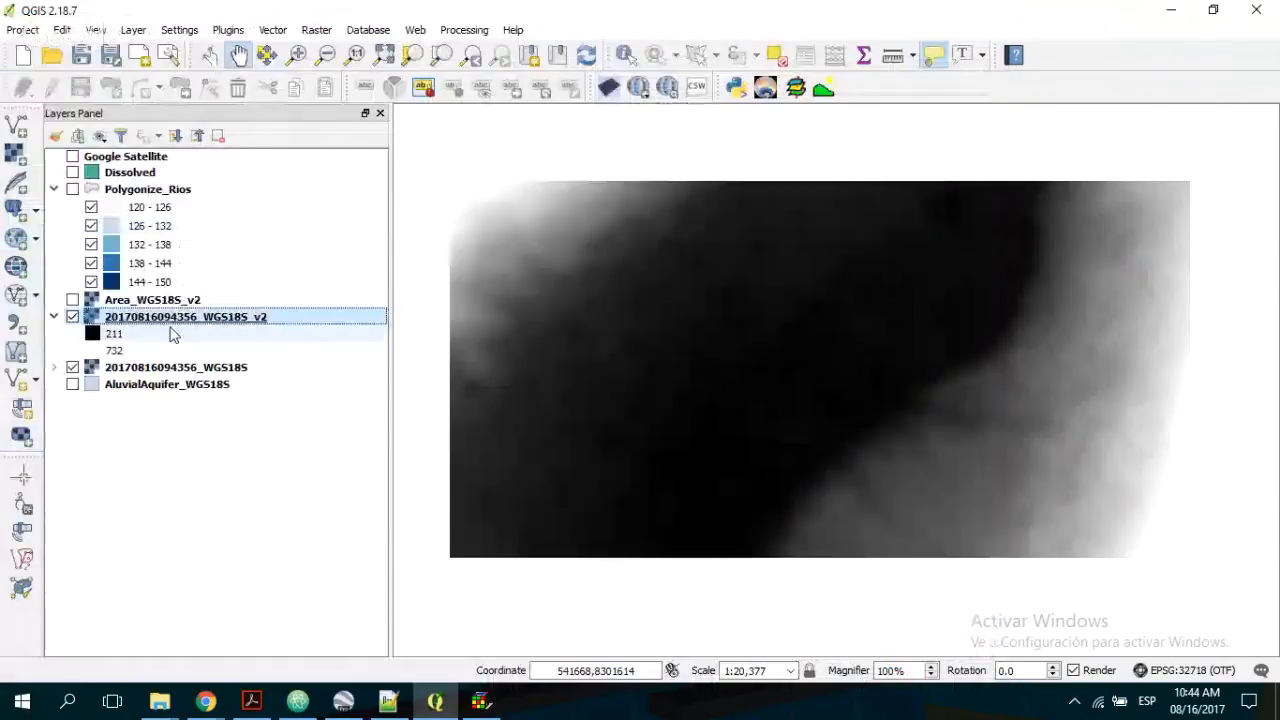
{"action": "right_click", "coordinate": [166, 312]}
{"action": "left_click", "coordinate": [148, 320]}
{"action": "right_click", "coordinate": [152, 318]}
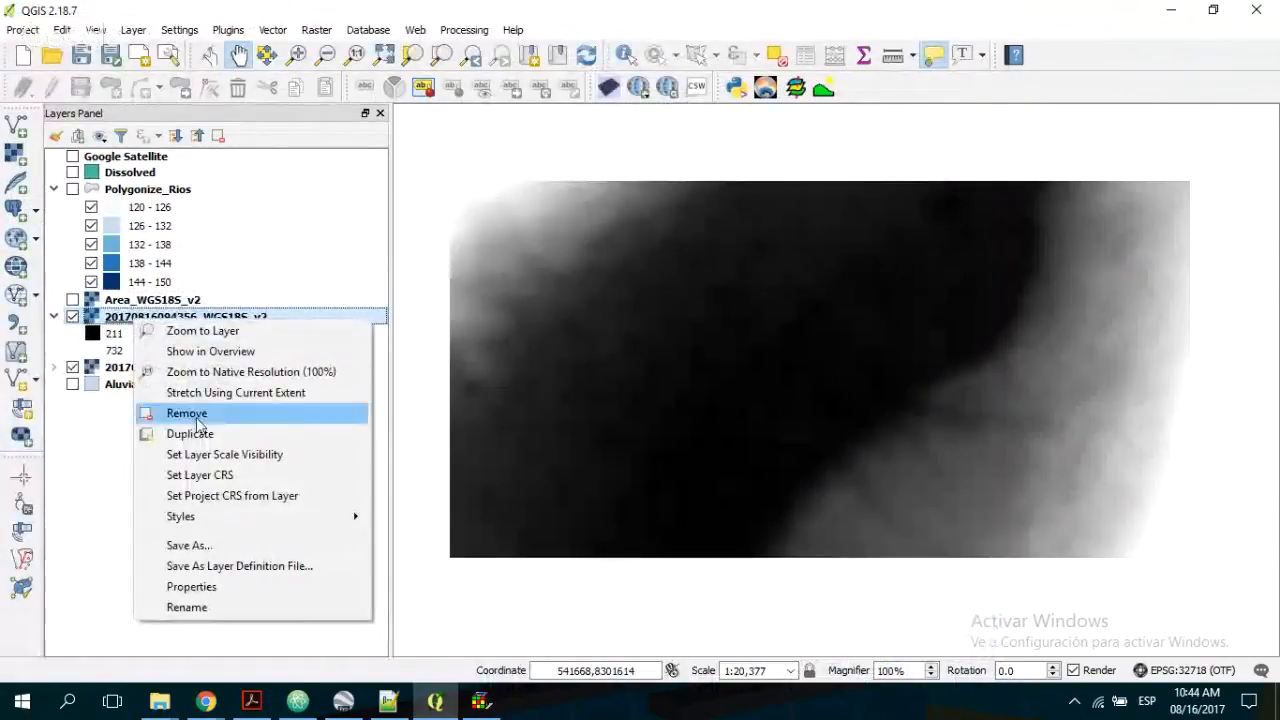
{"action": "left_click", "coordinate": [229, 420]}
{"action": "left_click", "coordinate": [588, 369]}
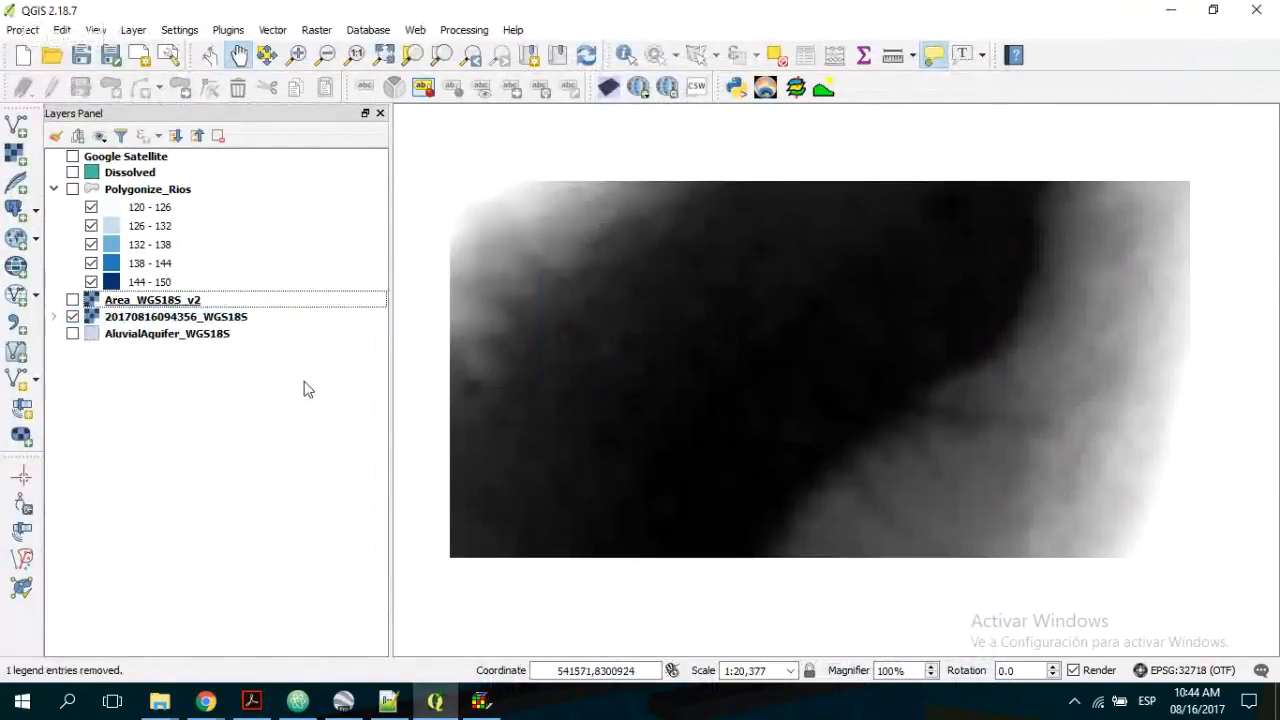
{"action": "left_click", "coordinate": [196, 322]}
{"action": "right_click", "coordinate": [196, 319]}
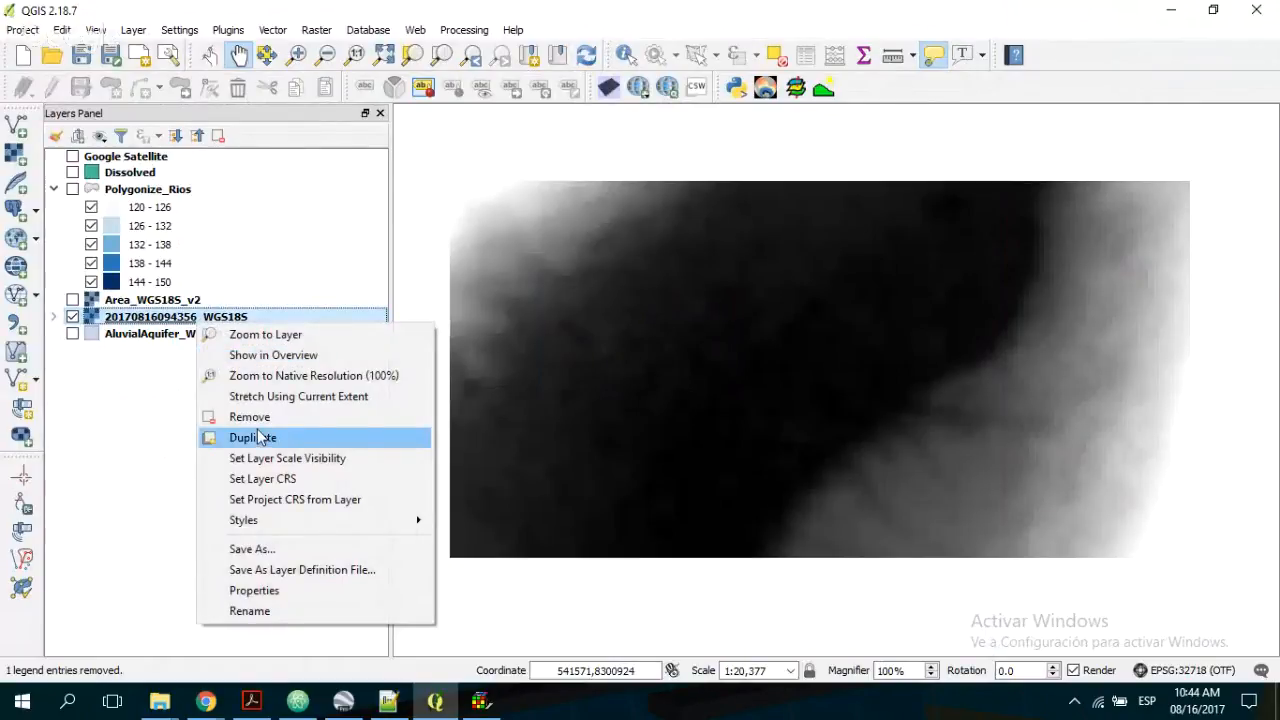
{"action": "left_click", "coordinate": [229, 416]}
{"action": "left_click", "coordinate": [628, 369]}
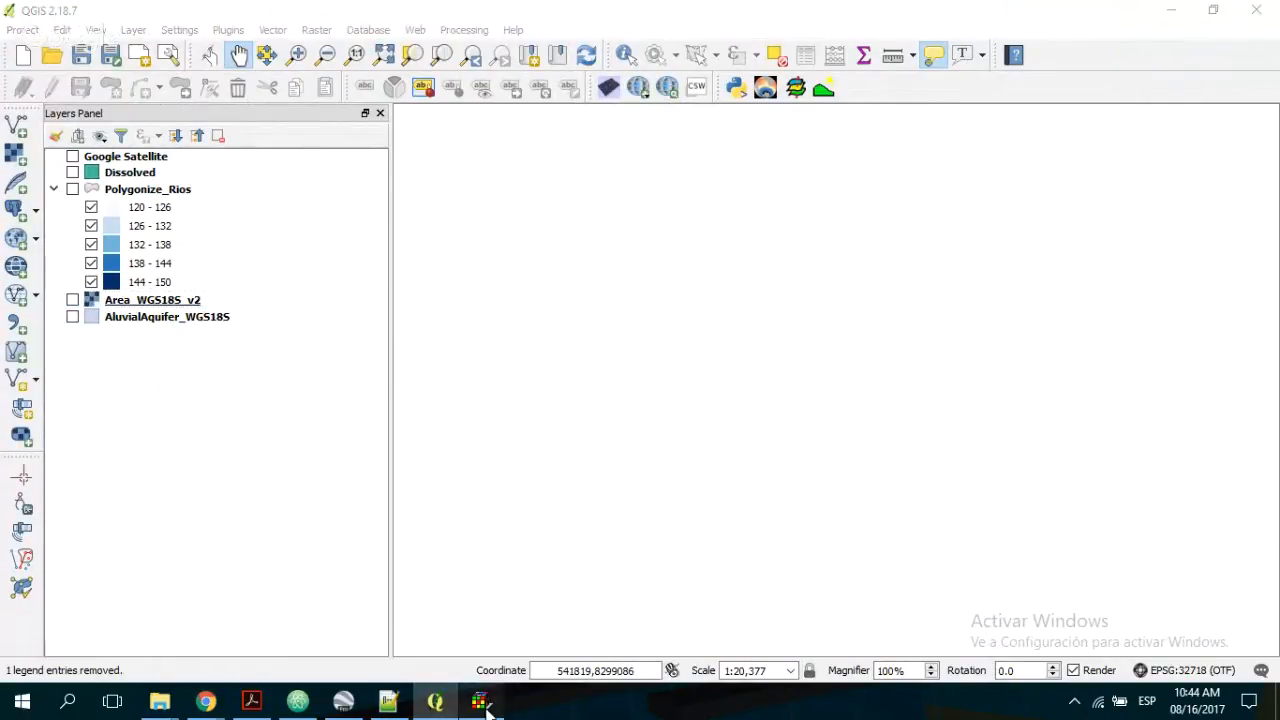
{"action": "left_click", "coordinate": [483, 700]}
{"action": "left_click", "coordinate": [15, 30]}
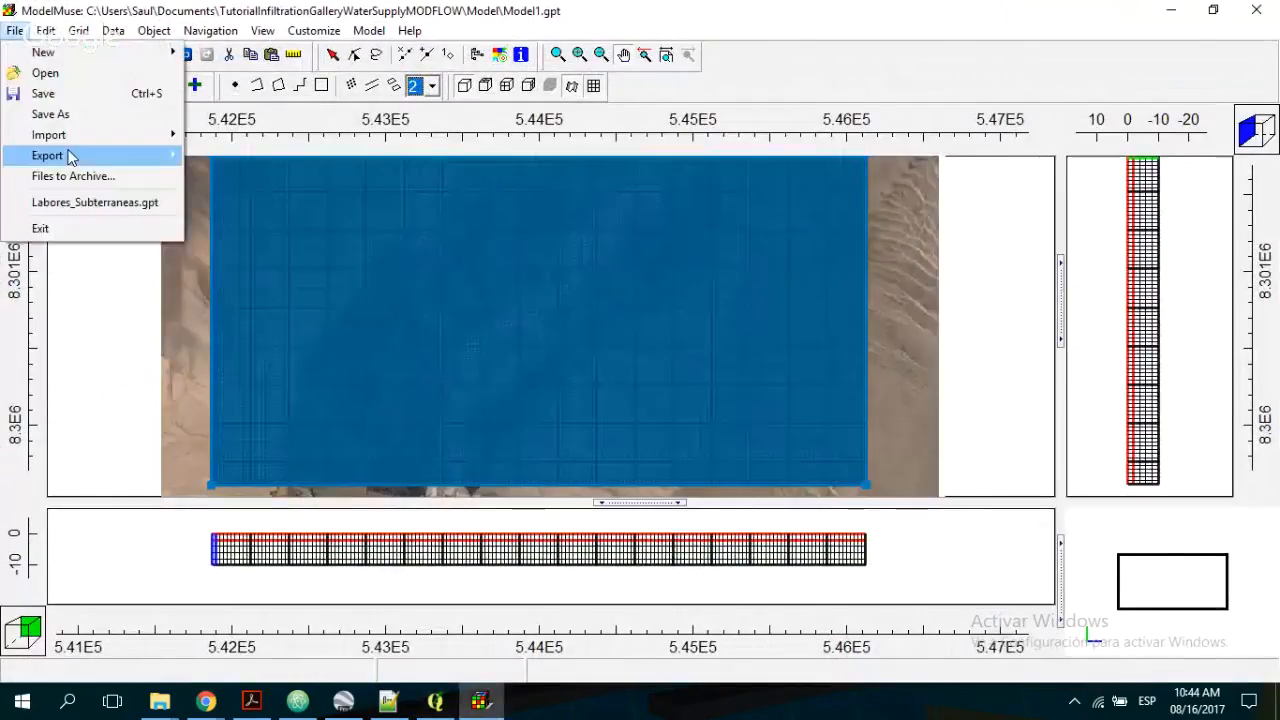
{"action": "mouse_move", "coordinate": [49, 134]}
{"action": "left_click", "coordinate": [257, 117]}
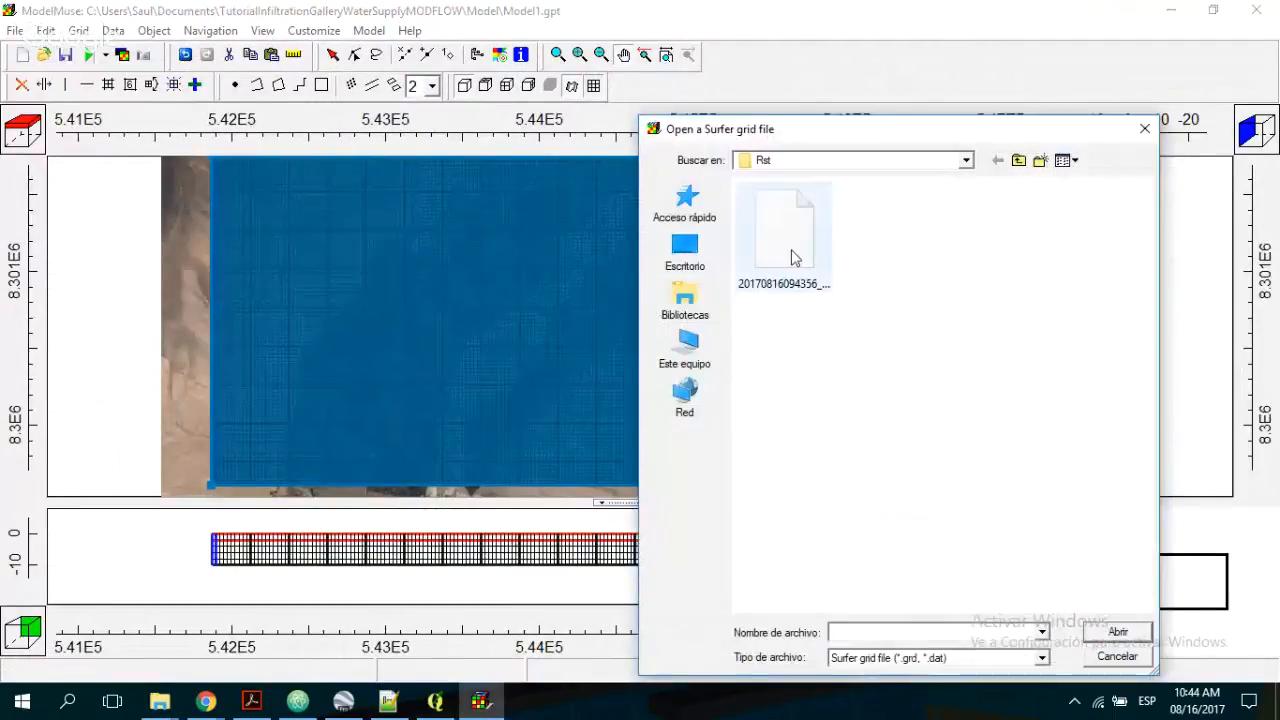
{"action": "left_click", "coordinate": [791, 257]}
{"action": "double_click", "coordinate": [791, 257]}
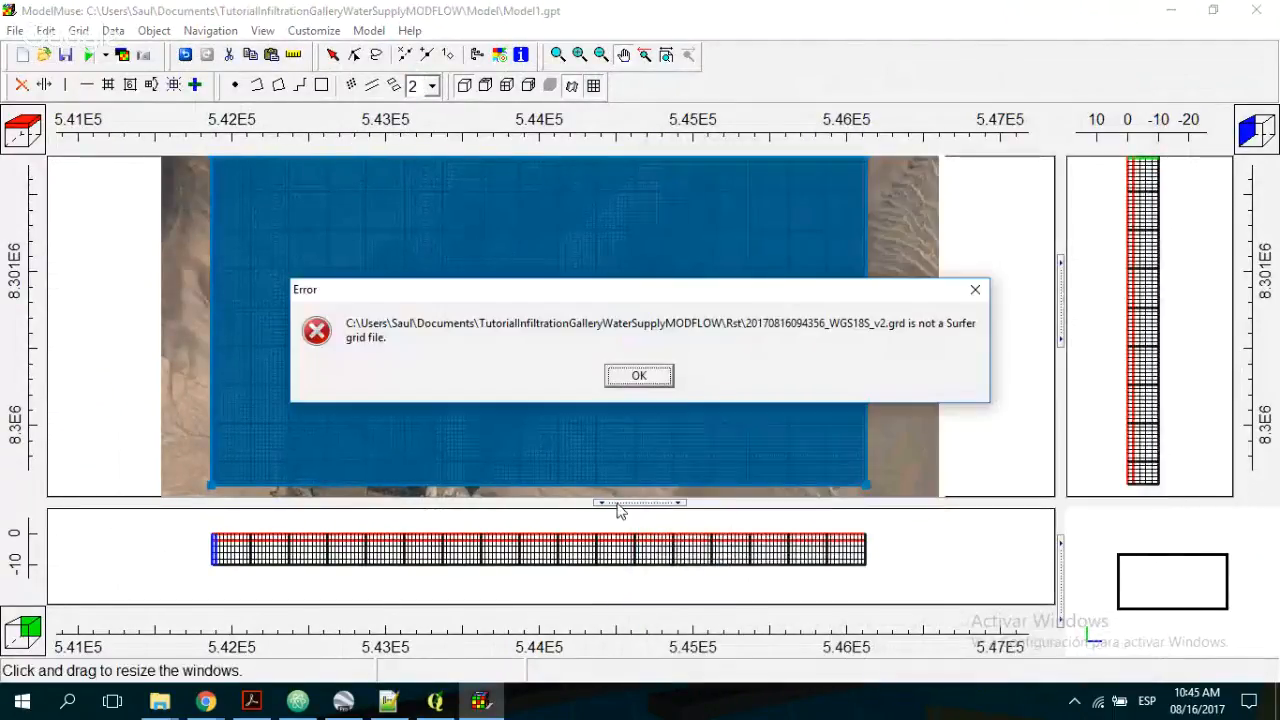
{"action": "left_click", "coordinate": [639, 377]}
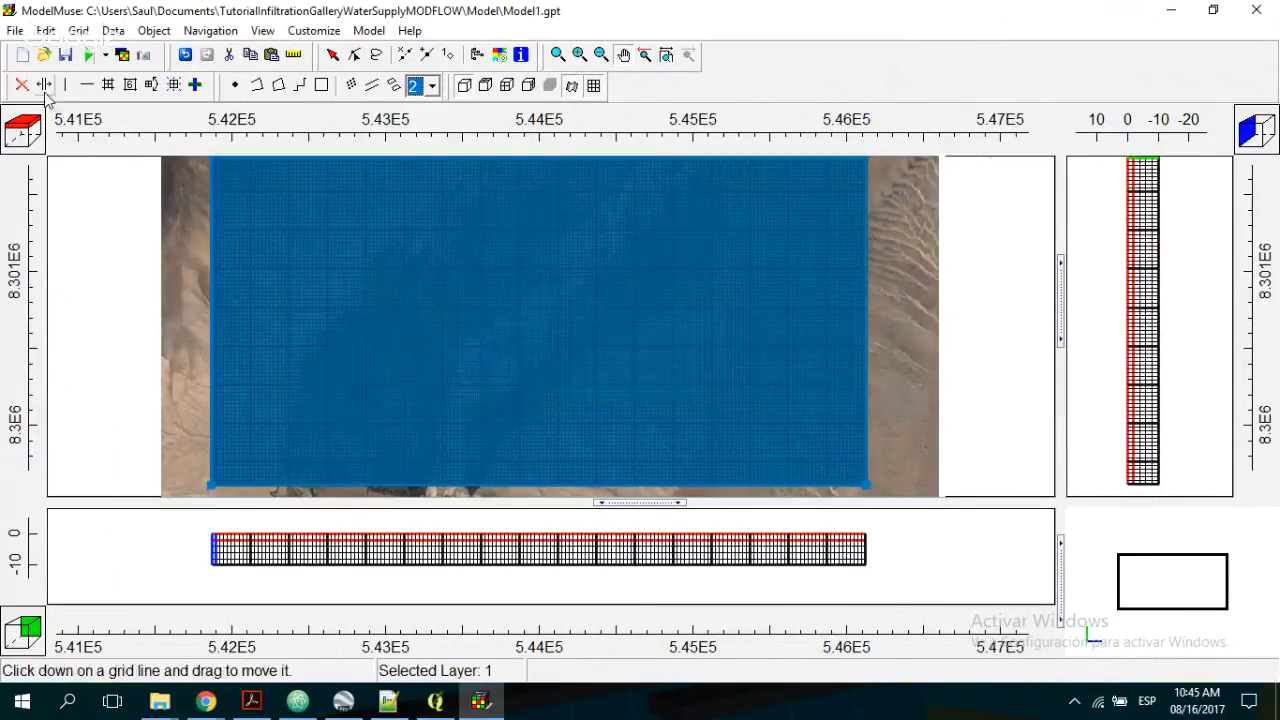
{"action": "left_click", "coordinate": [15, 30]}
{"action": "mouse_move", "coordinate": [72, 146]}
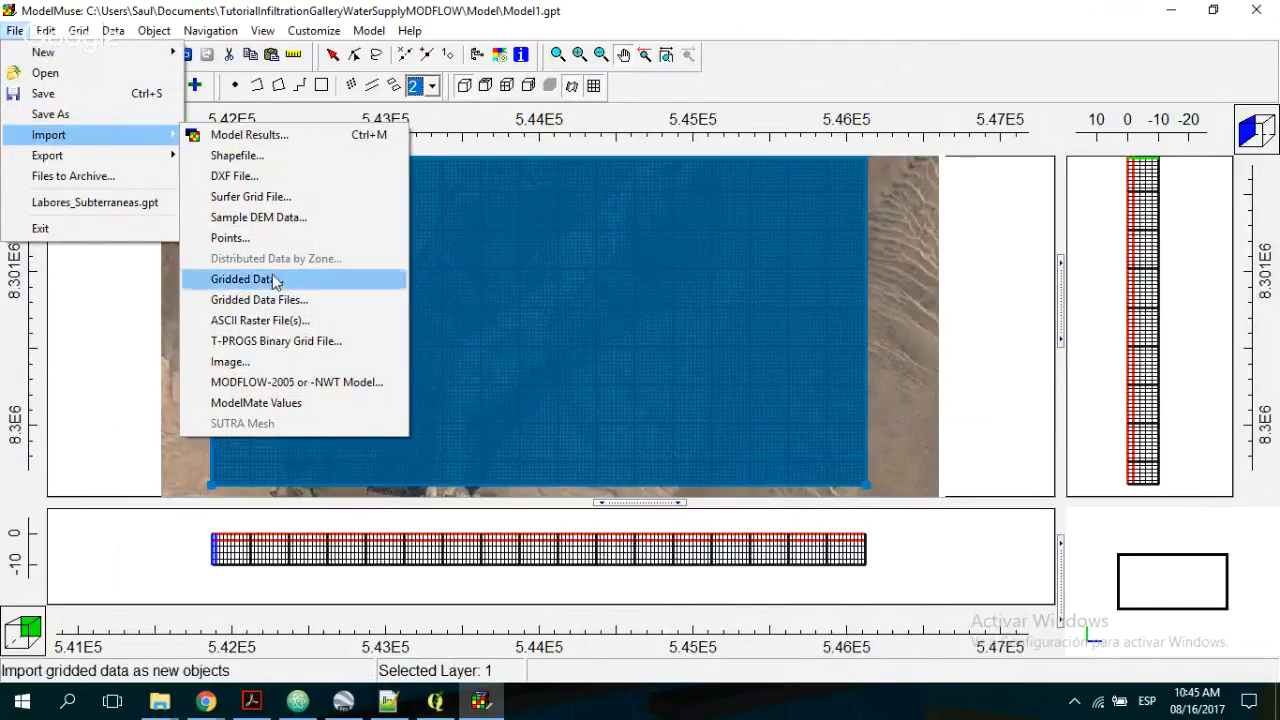
{"action": "left_click", "coordinate": [255, 199]}
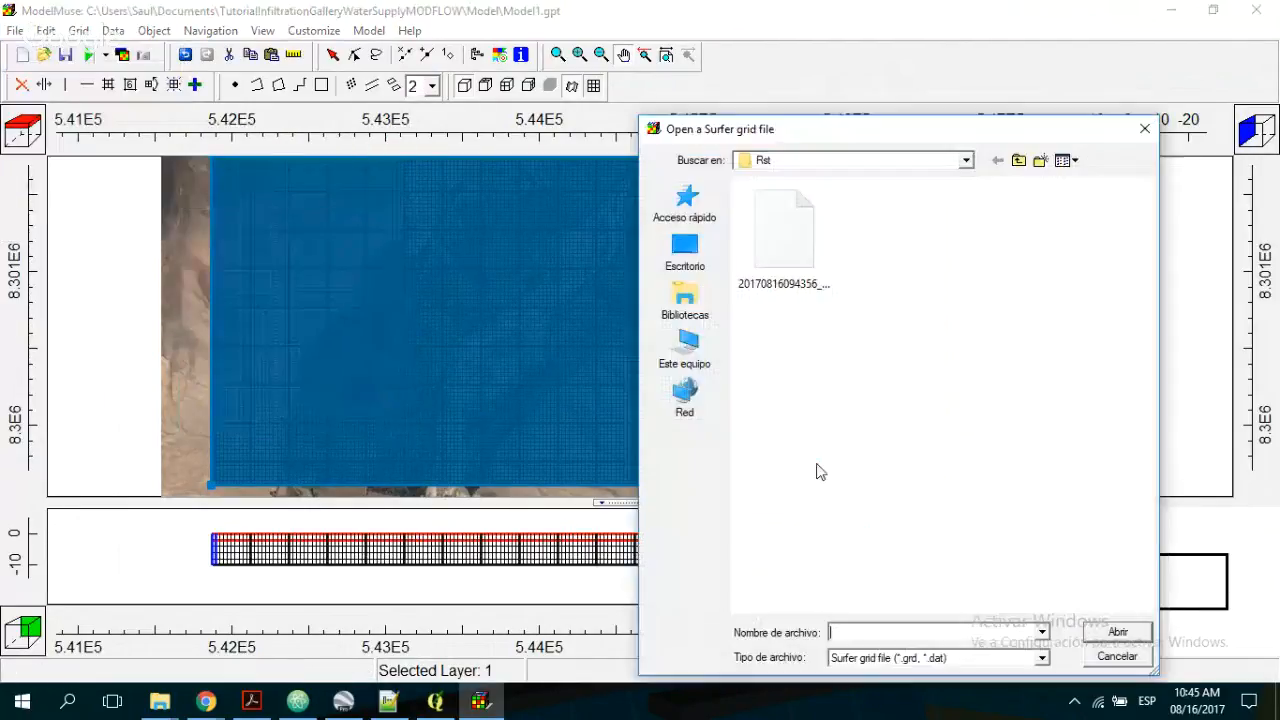
{"action": "double_click", "coordinate": [766, 243]}
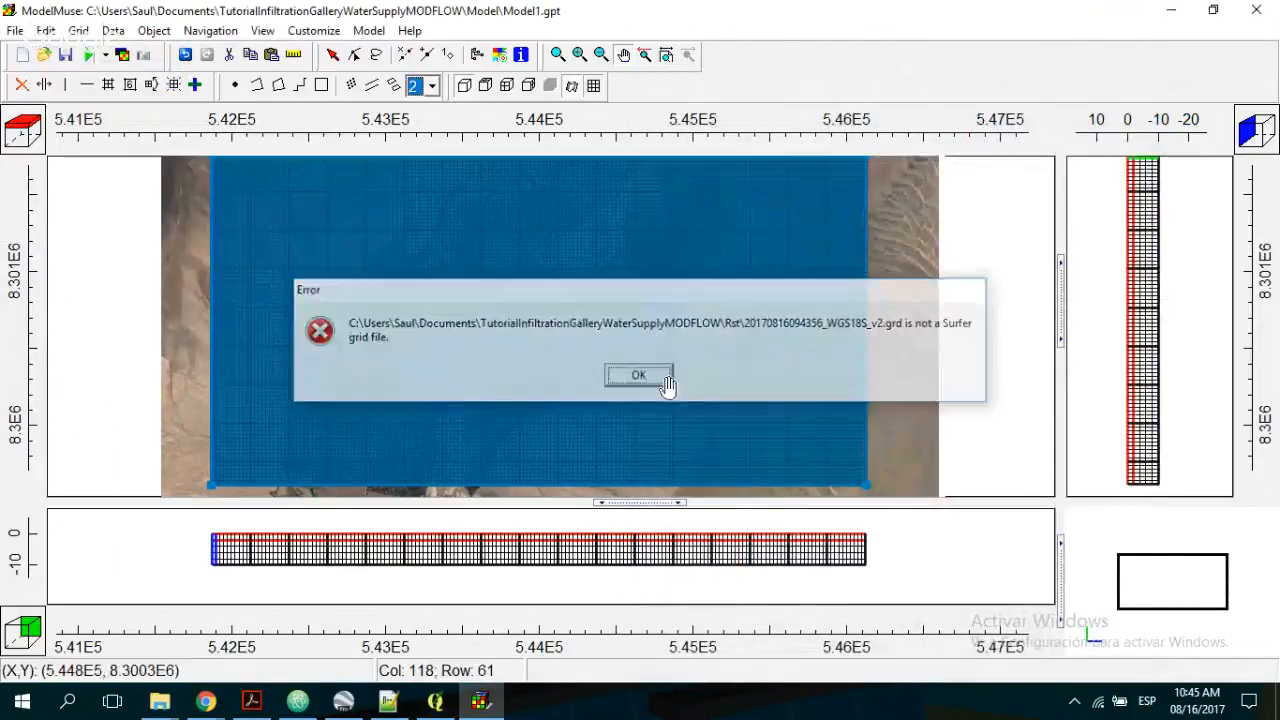
{"action": "left_click", "coordinate": [660, 379]}
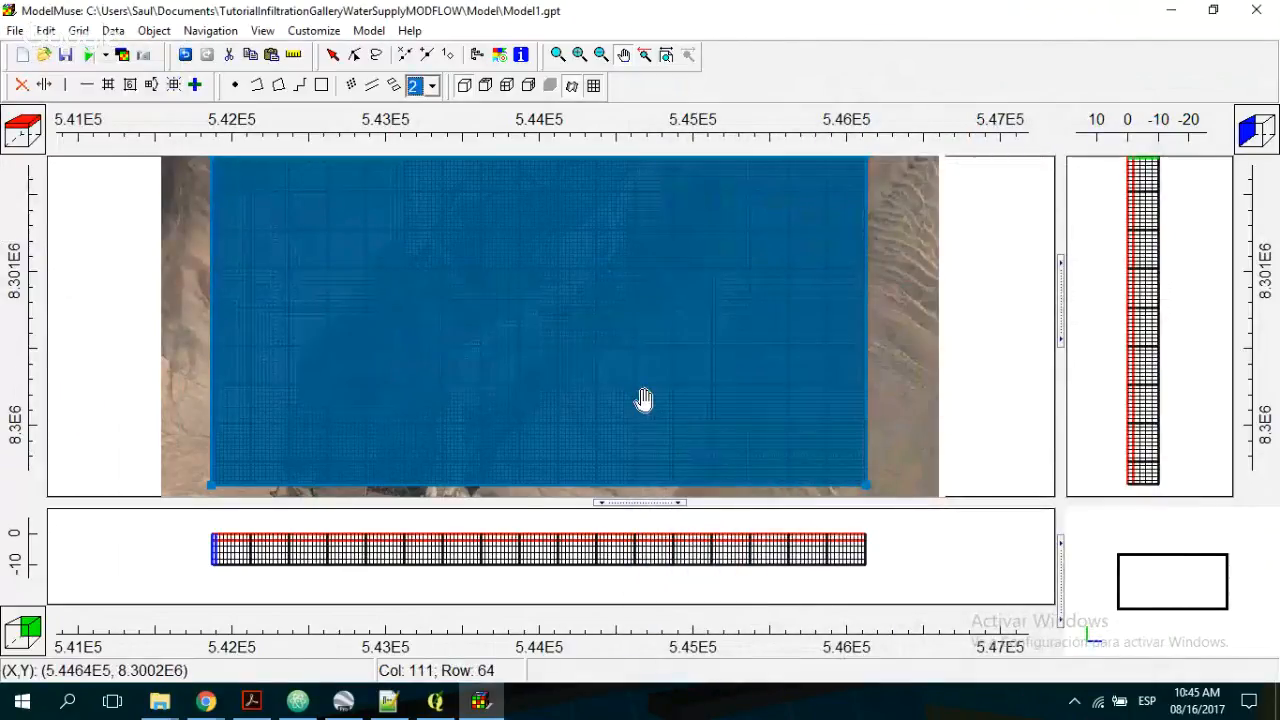
{"action": "left_click", "coordinate": [435, 701]}
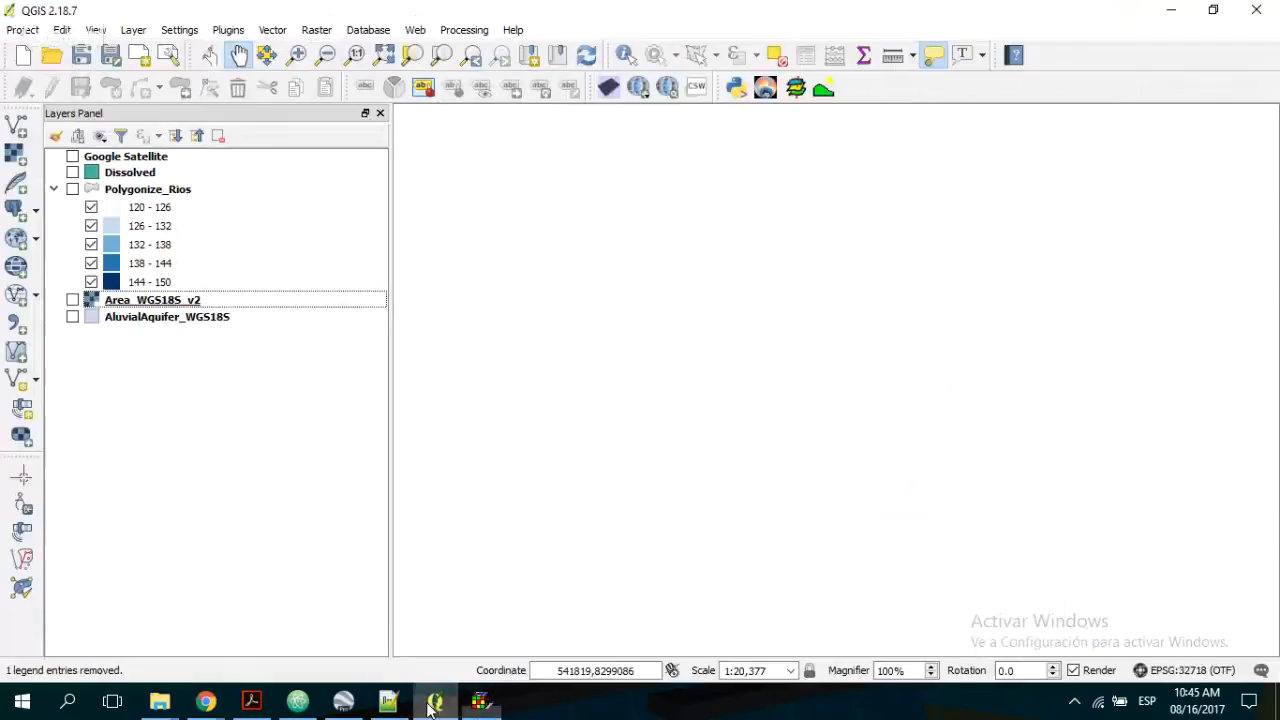
{"action": "left_click", "coordinate": [15, 153]}
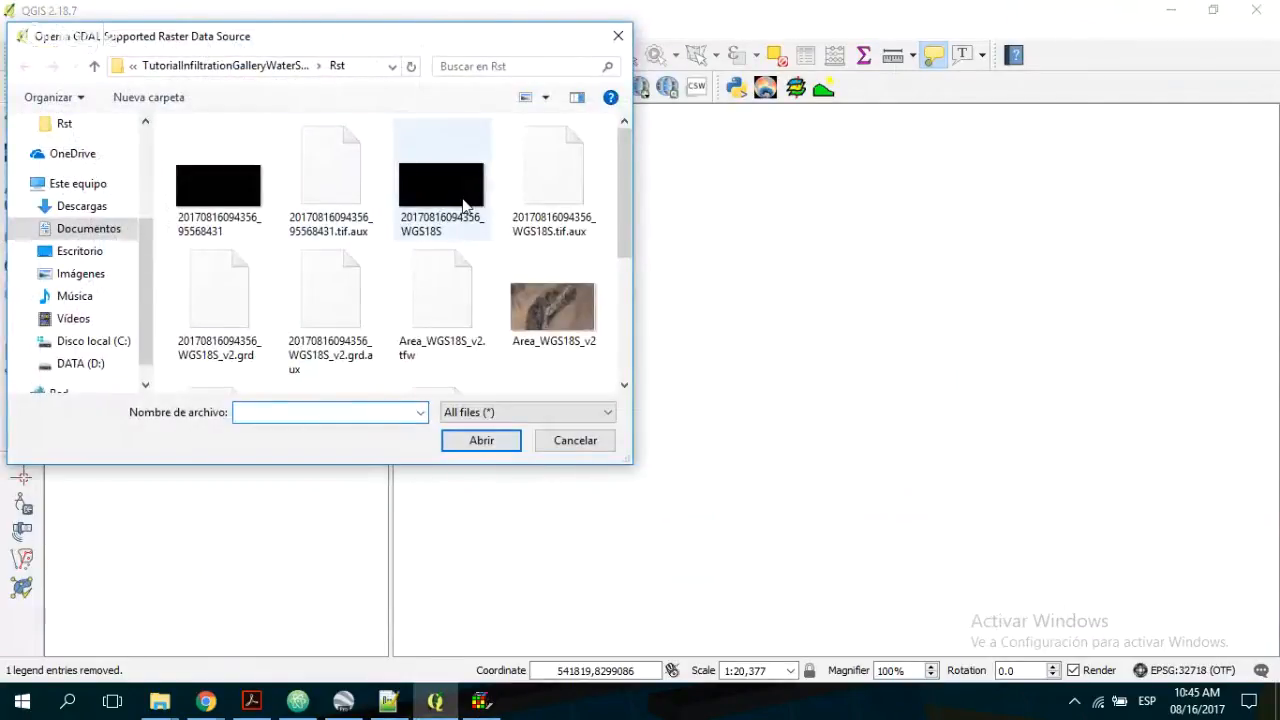
{"action": "double_click", "coordinate": [455, 190]}
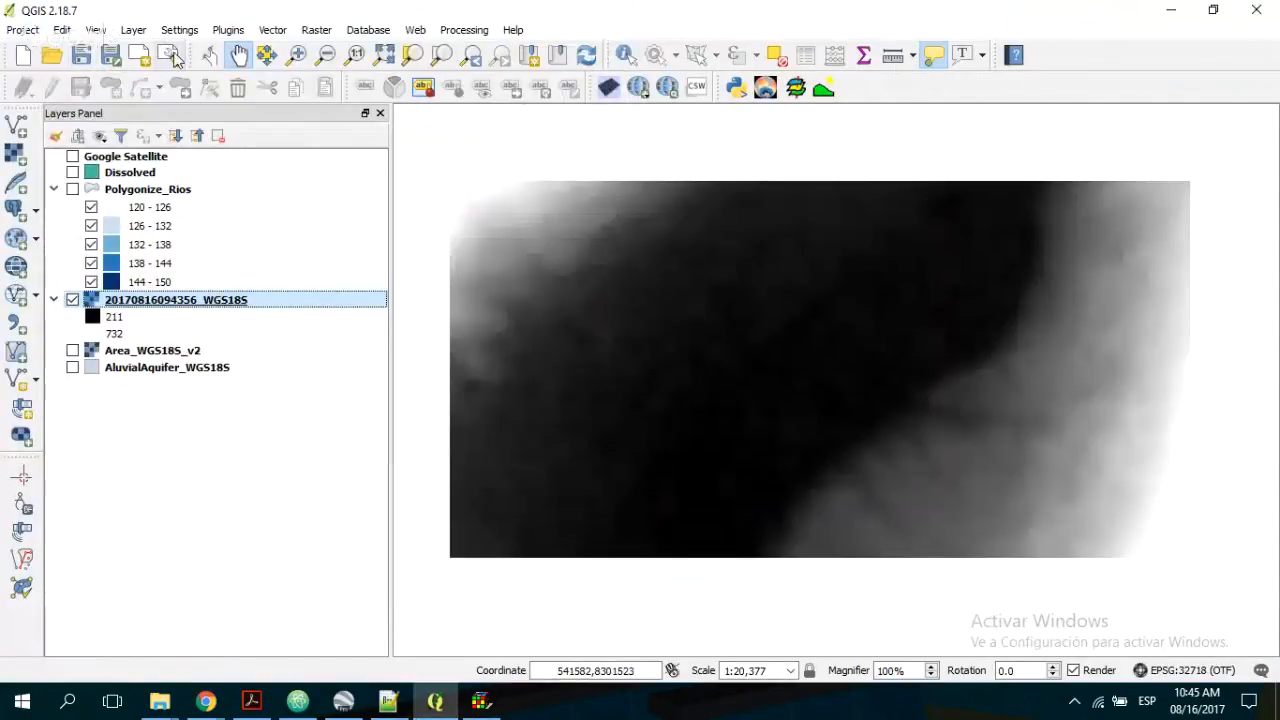
{"action": "left_click", "coordinate": [316, 29]}
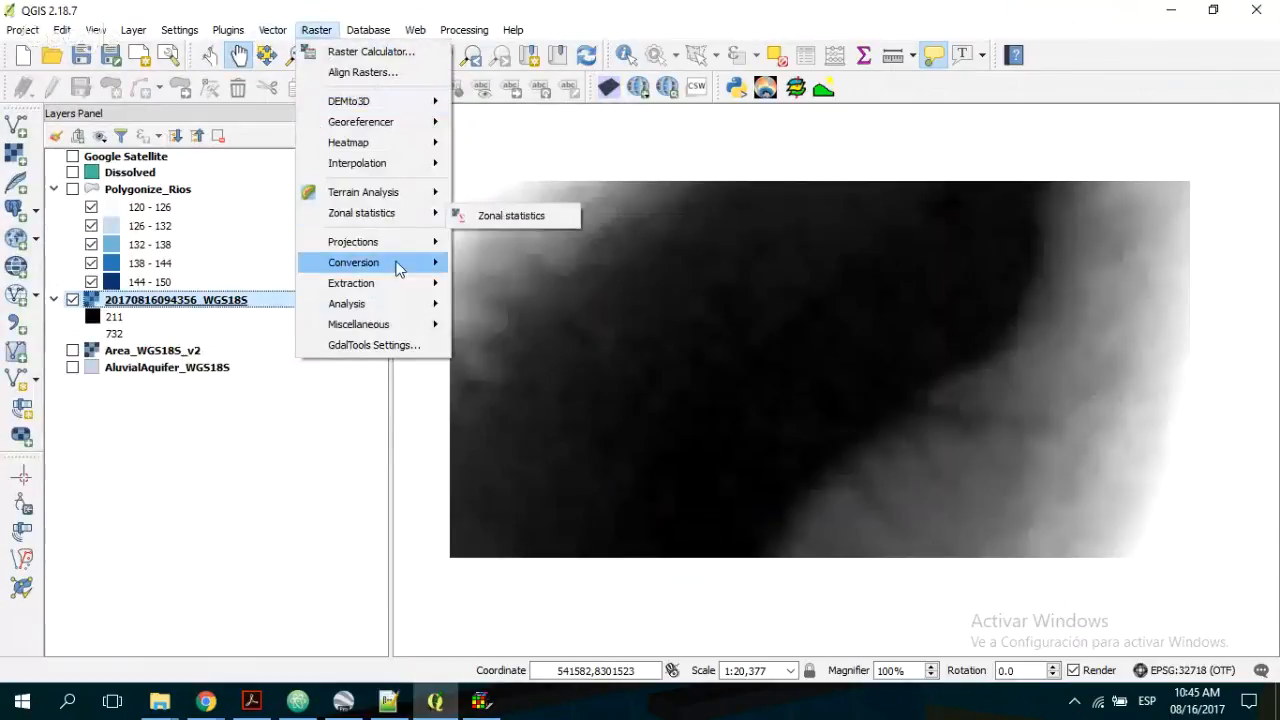
{"action": "mouse_move", "coordinate": [380, 262]}
{"action": "left_click", "coordinate": [507, 310]}
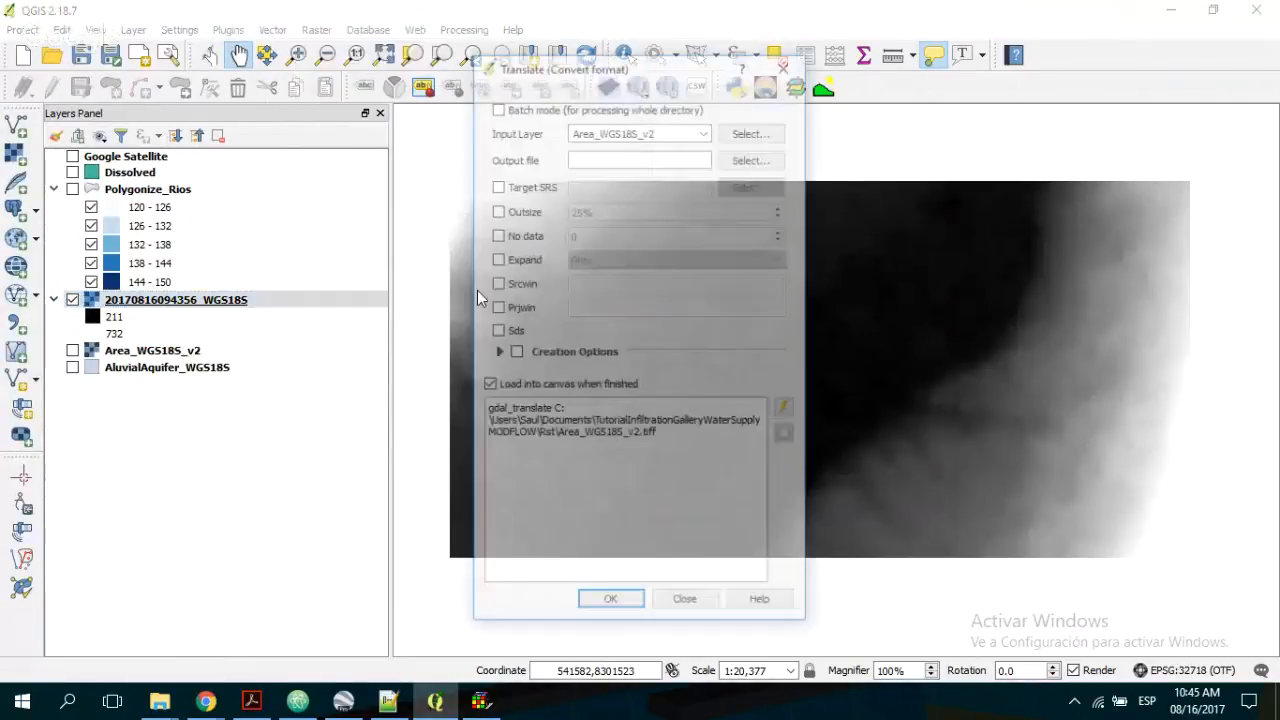
{"action": "left_click", "coordinate": [704, 130]}
{"action": "left_click", "coordinate": [681, 156]}
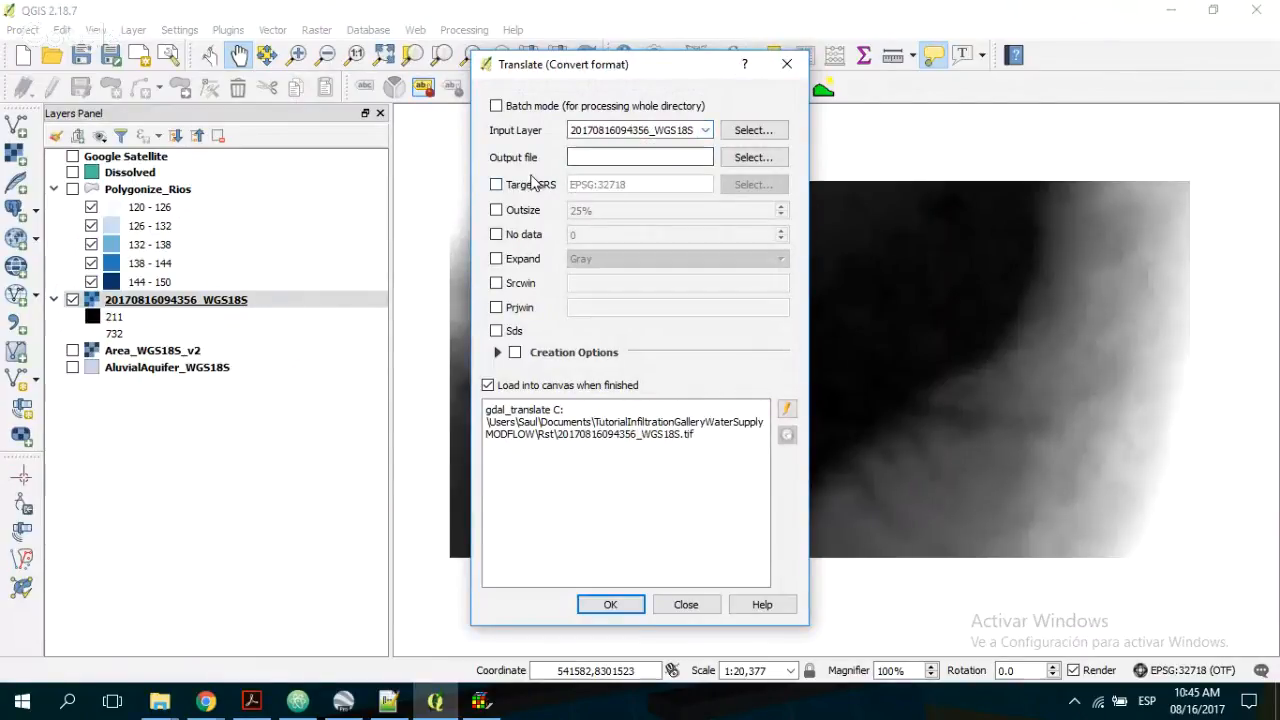
{"action": "left_click", "coordinate": [731, 163]}
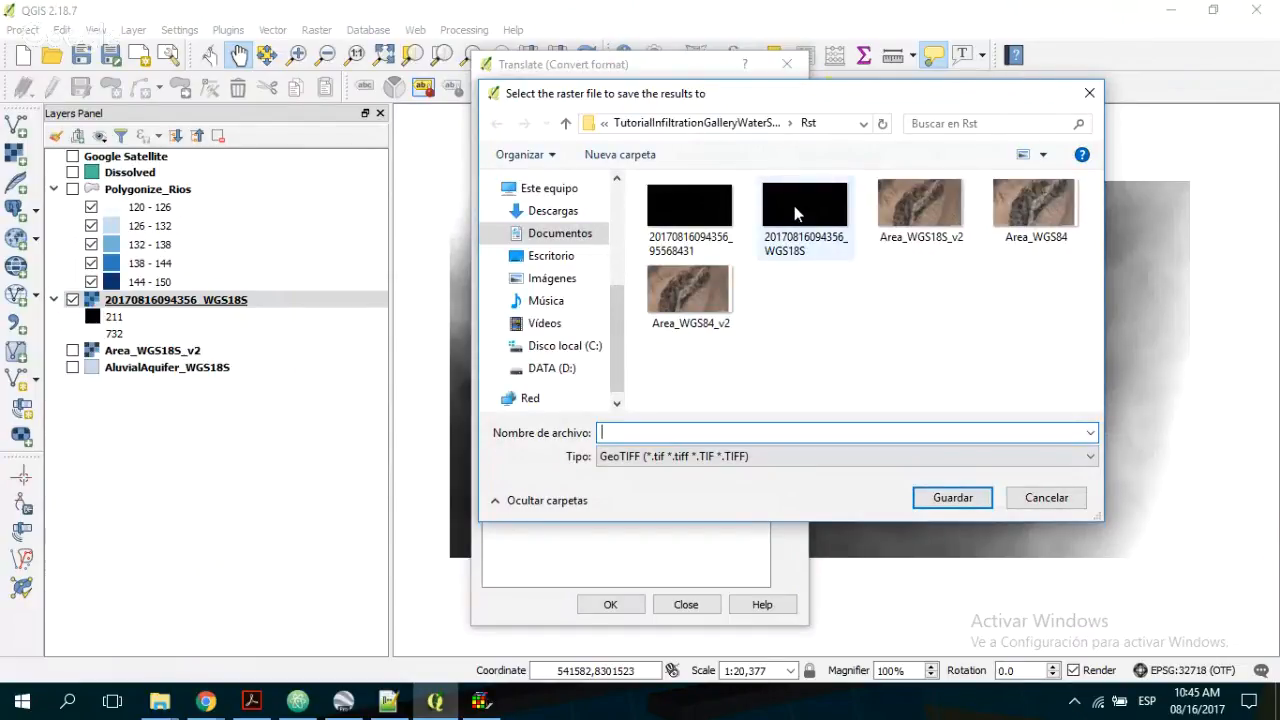
{"action": "left_click", "coordinate": [760, 458]}
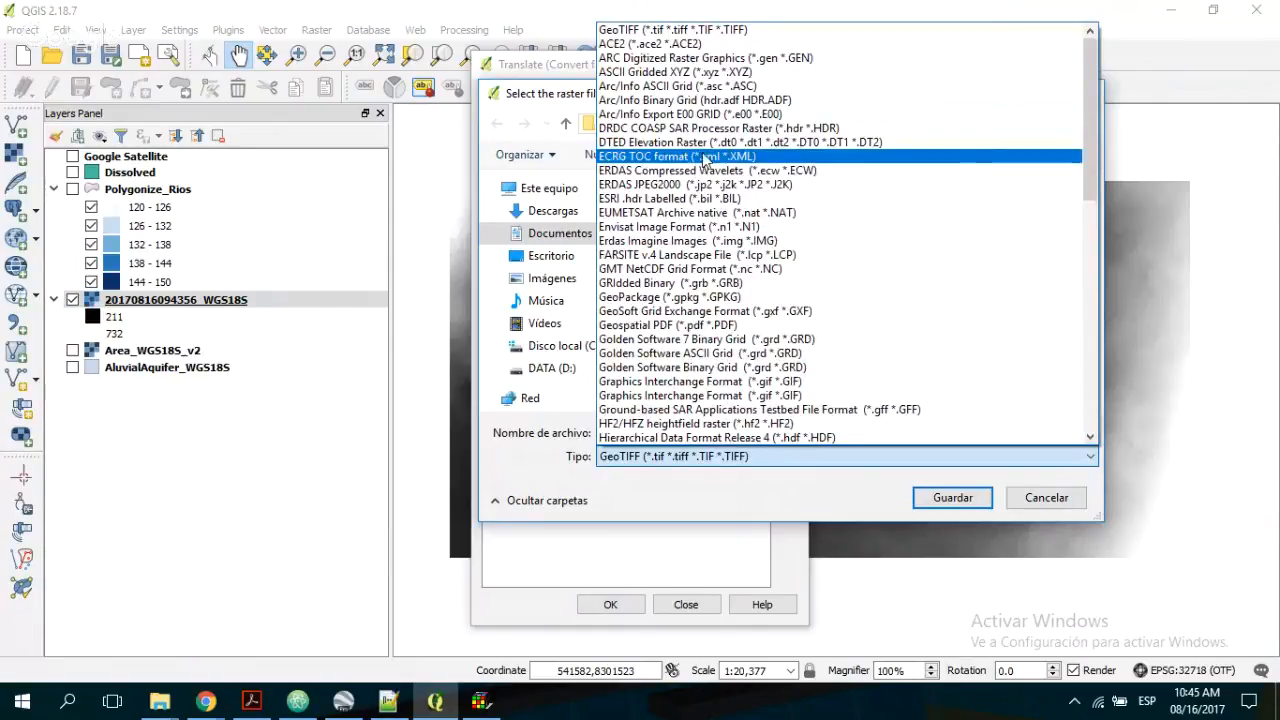
{"action": "scroll", "coordinate": [720, 150], "scroll_direction": "down", "scroll_amount": 5}
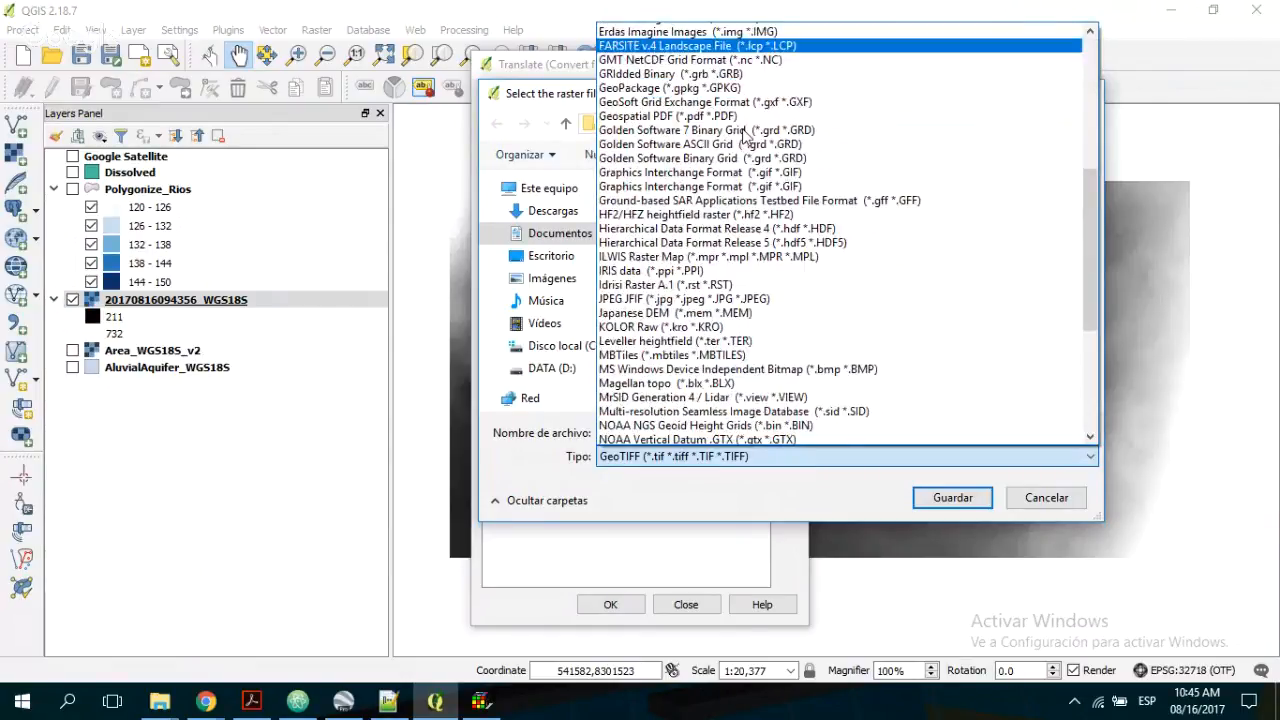
{"action": "scroll", "coordinate": [735, 300], "scroll_direction": "down", "scroll_amount": 10}
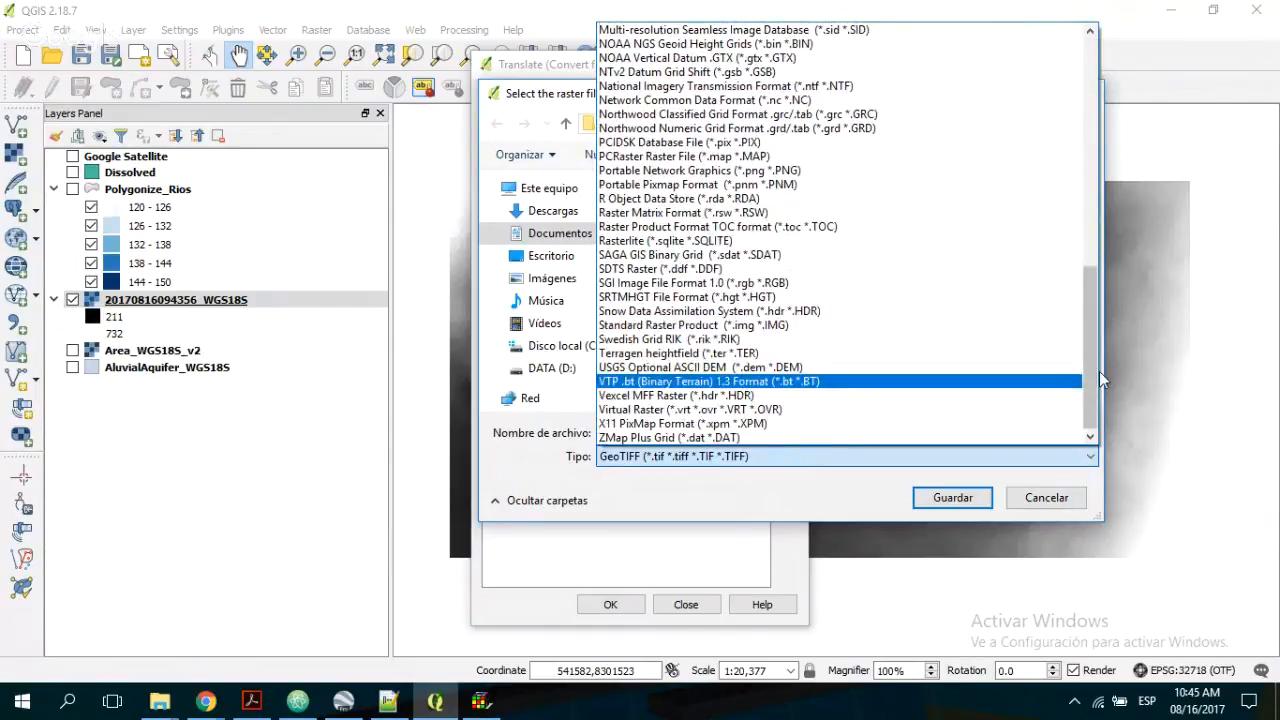
{"action": "left_click_drag", "start_coordinate": [1099, 371], "coordinate": [828, 120]}
{"action": "left_click", "coordinate": [1031, 506]}
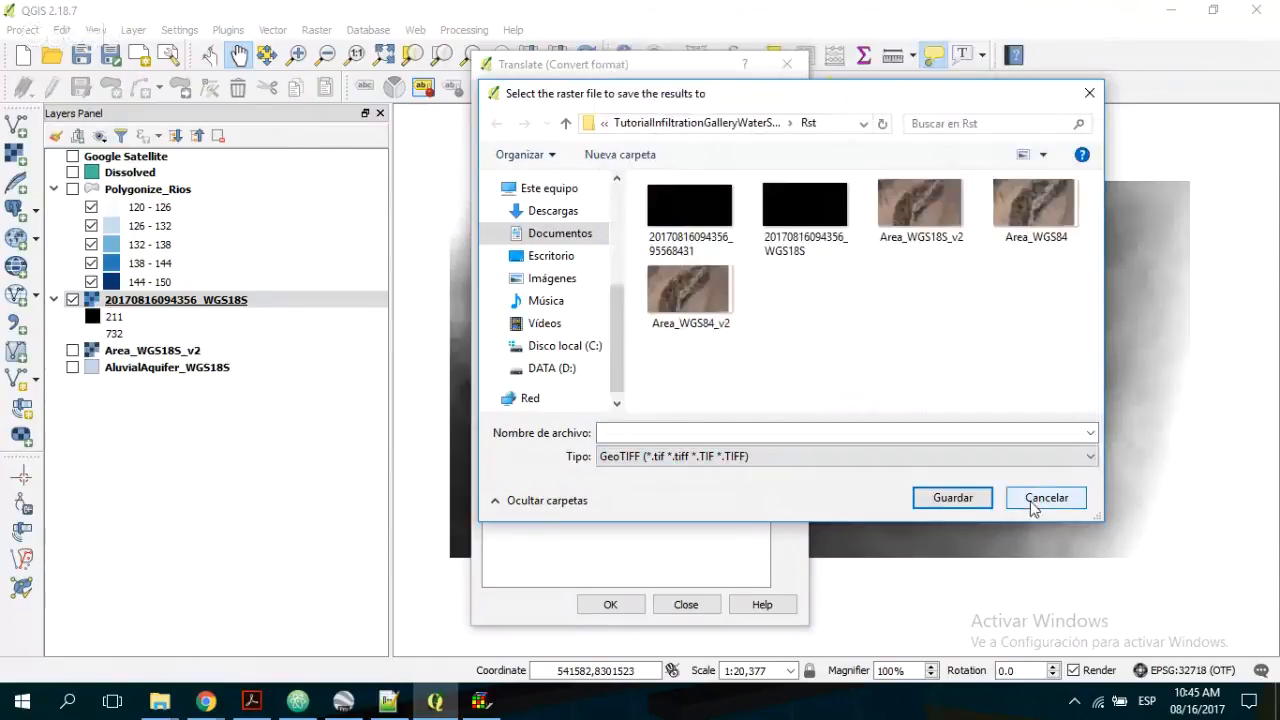
{"action": "left_click", "coordinate": [824, 456]}
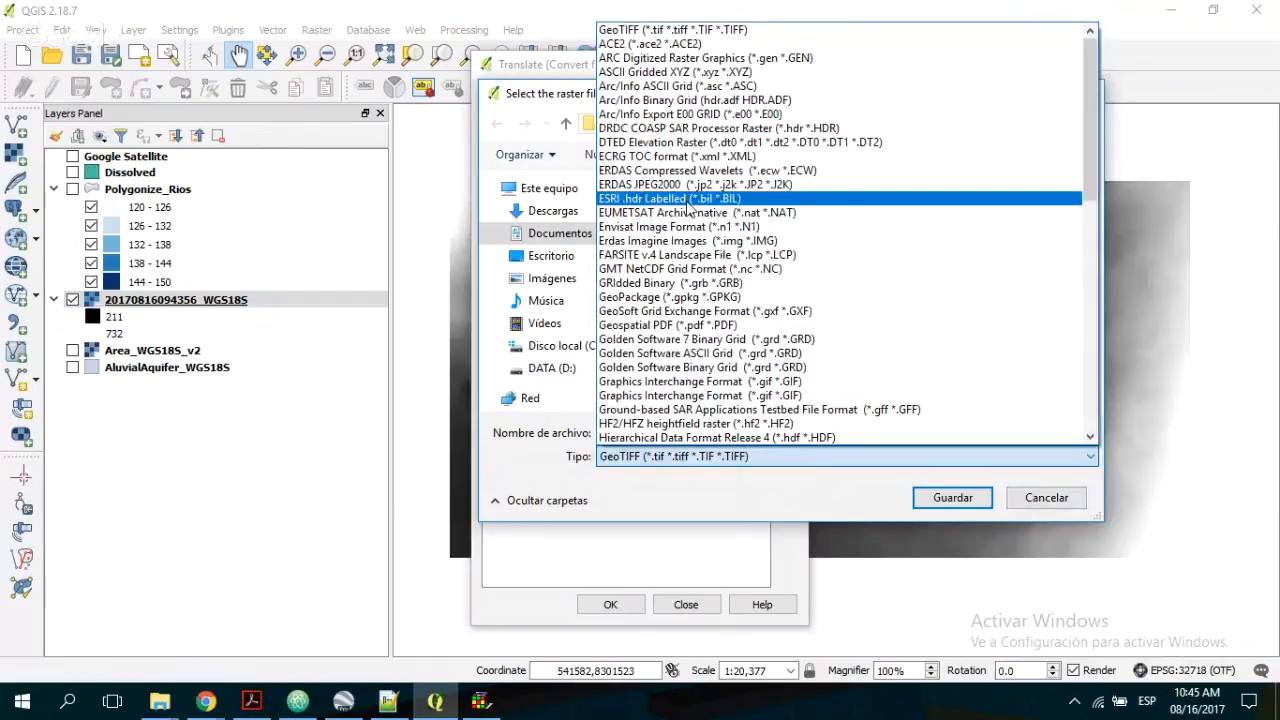
{"action": "left_click", "coordinate": [729, 371]}
{"action": "left_click", "coordinate": [700, 241]}
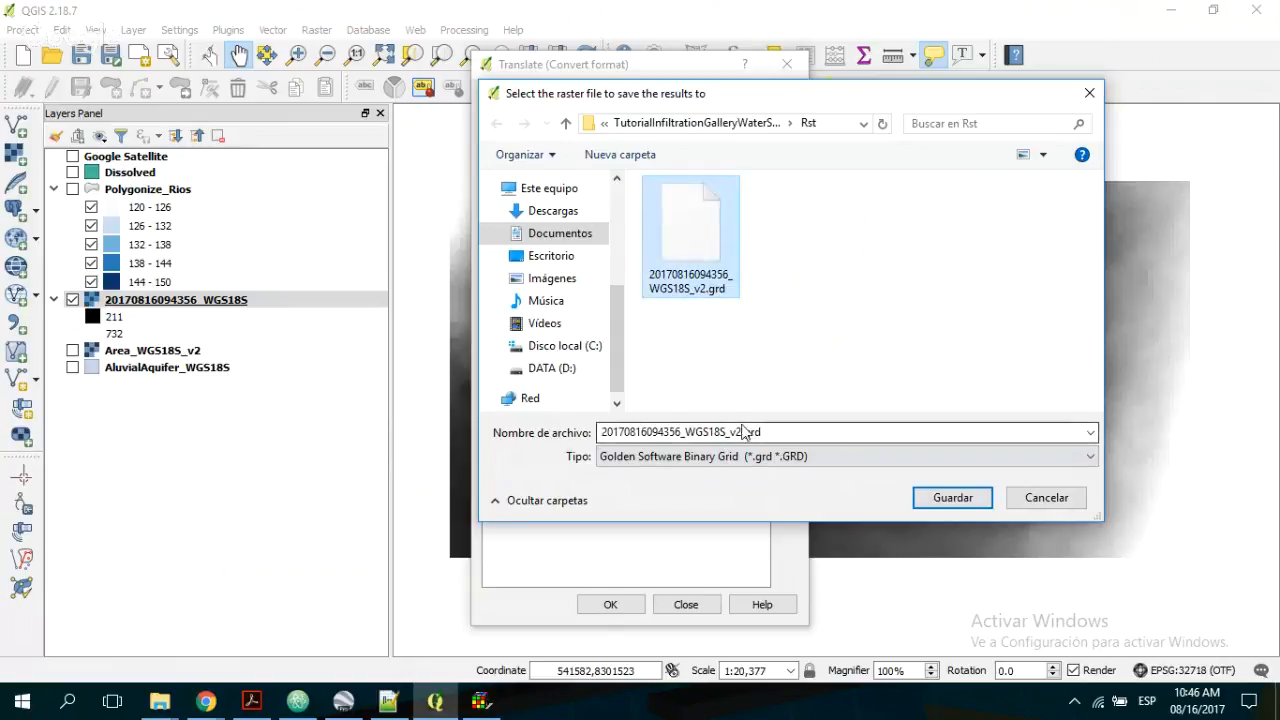
{"action": "left_click", "coordinate": [736, 432]}
{"action": "left_click", "coordinate": [739, 432]}
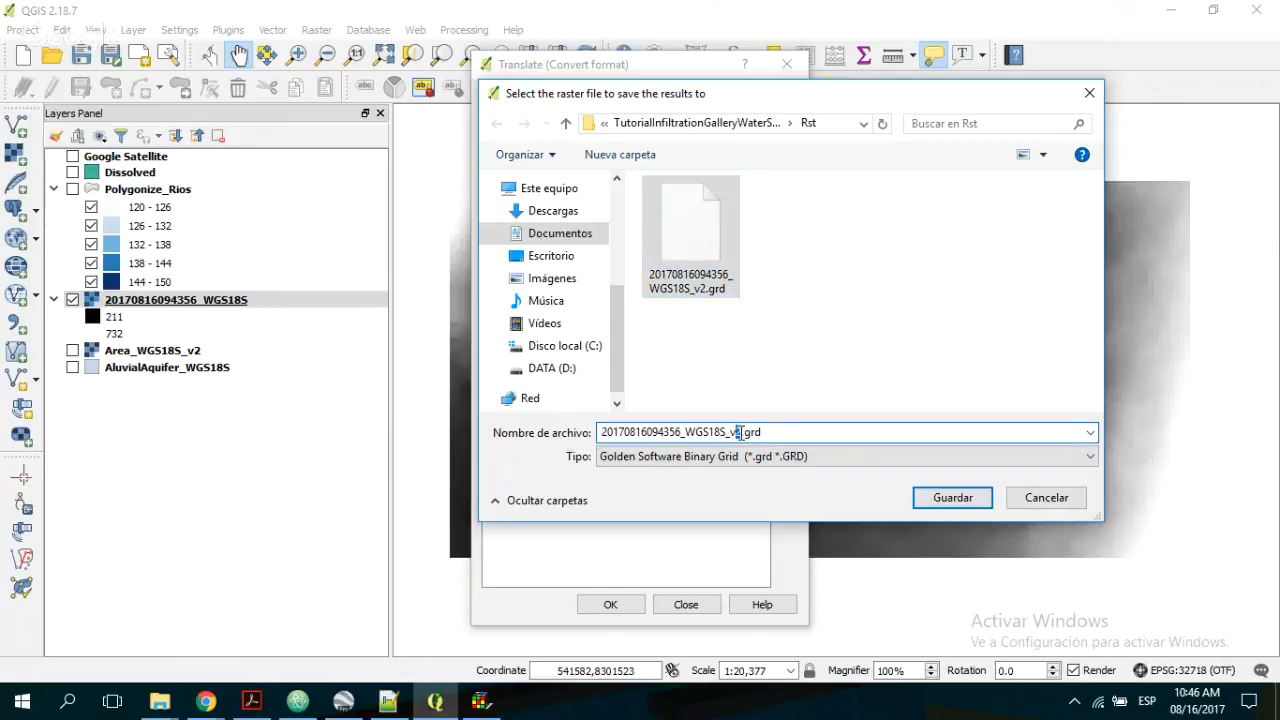
{"action": "type", "text": "3"}
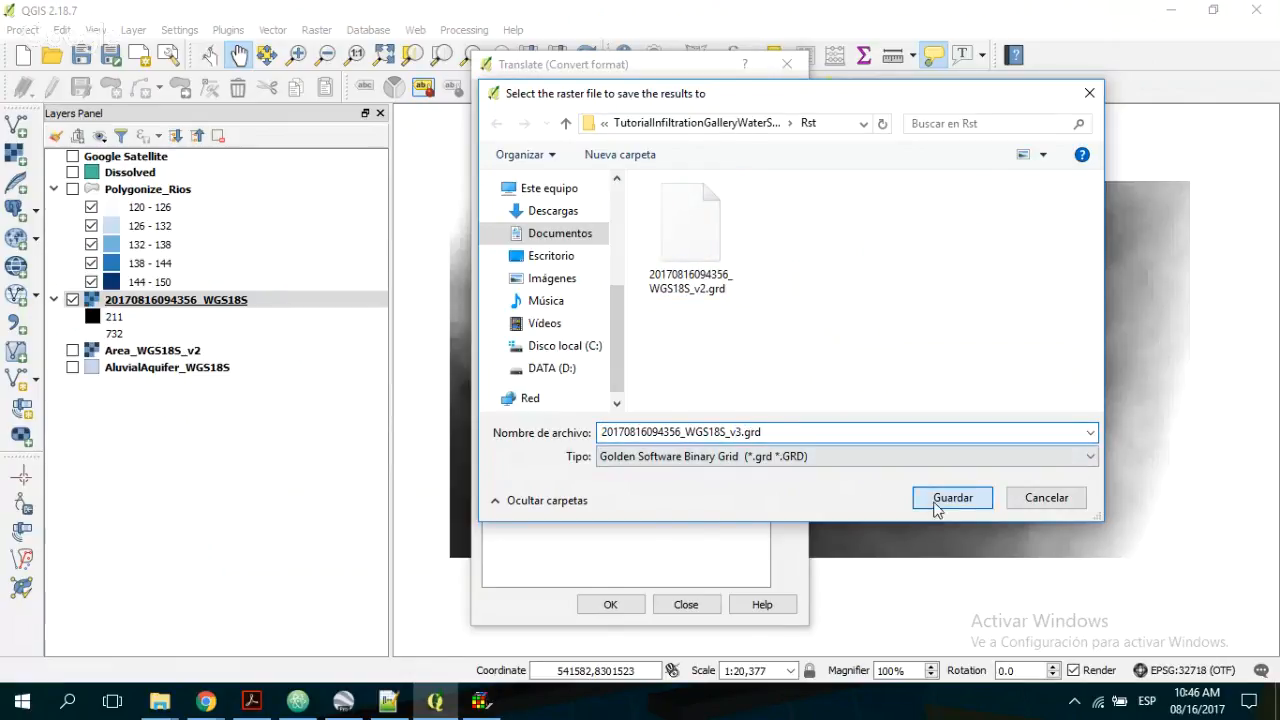
{"action": "left_click", "coordinate": [934, 500]}
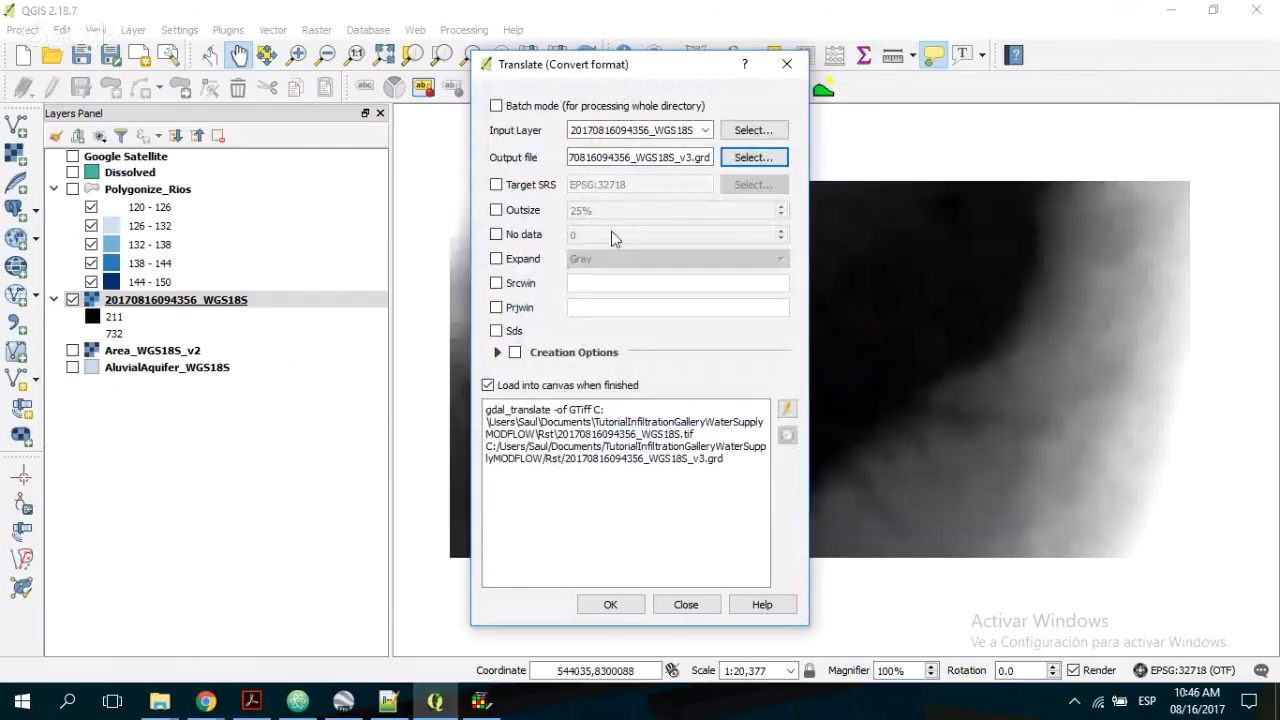
- Assign EPSG:32718 as the target SRS, run the conversion and close the Translate dialog
{"action": "left_click", "coordinate": [535, 188]}
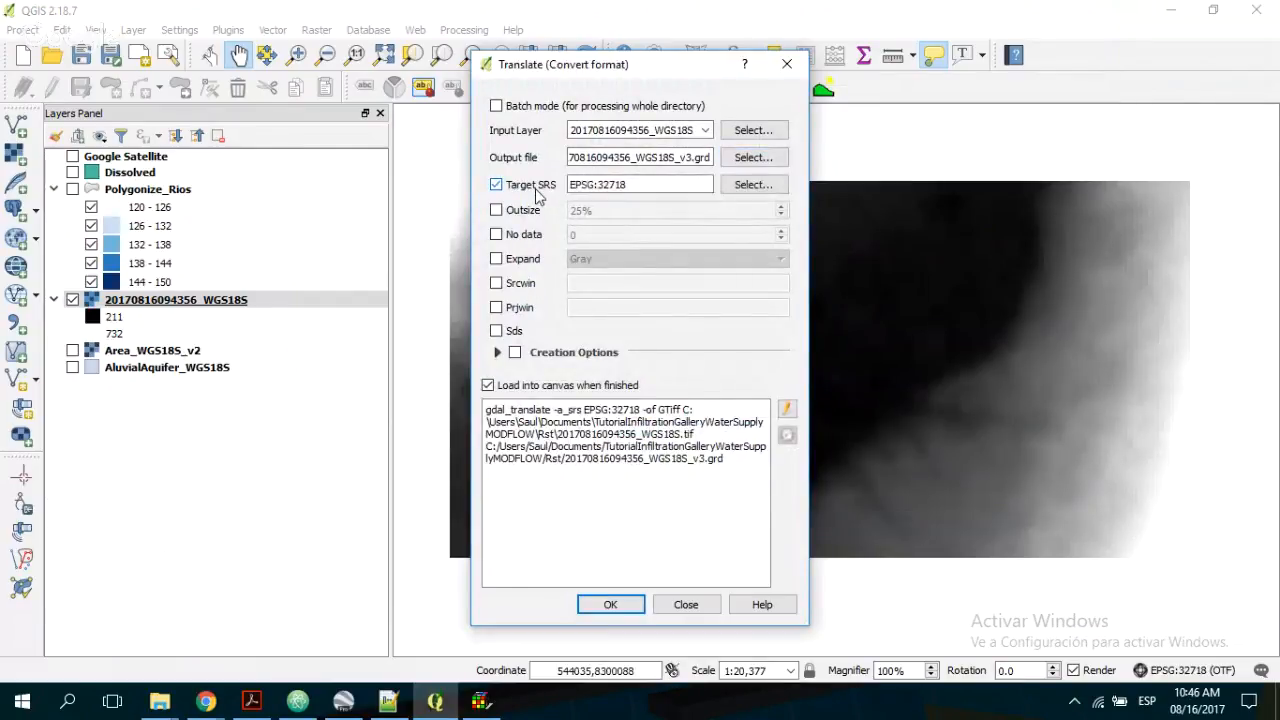
{"action": "left_click", "coordinate": [609, 605]}
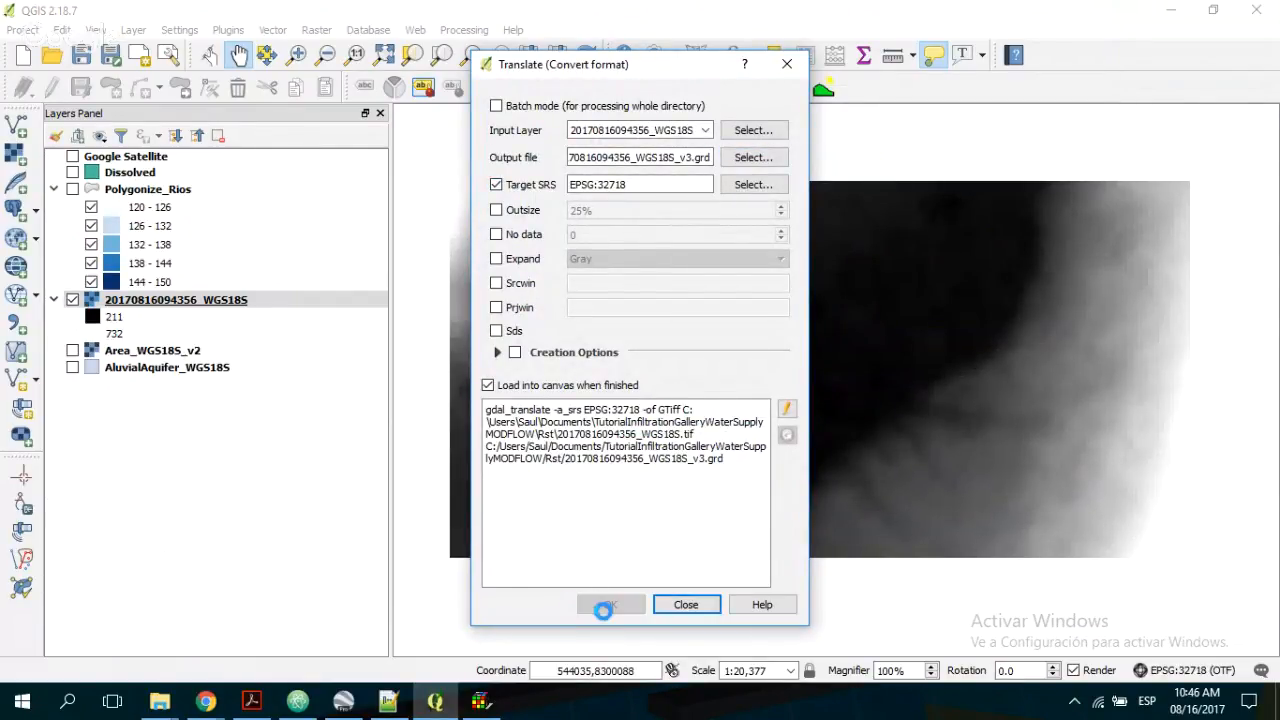
{"action": "left_click", "coordinate": [675, 376]}
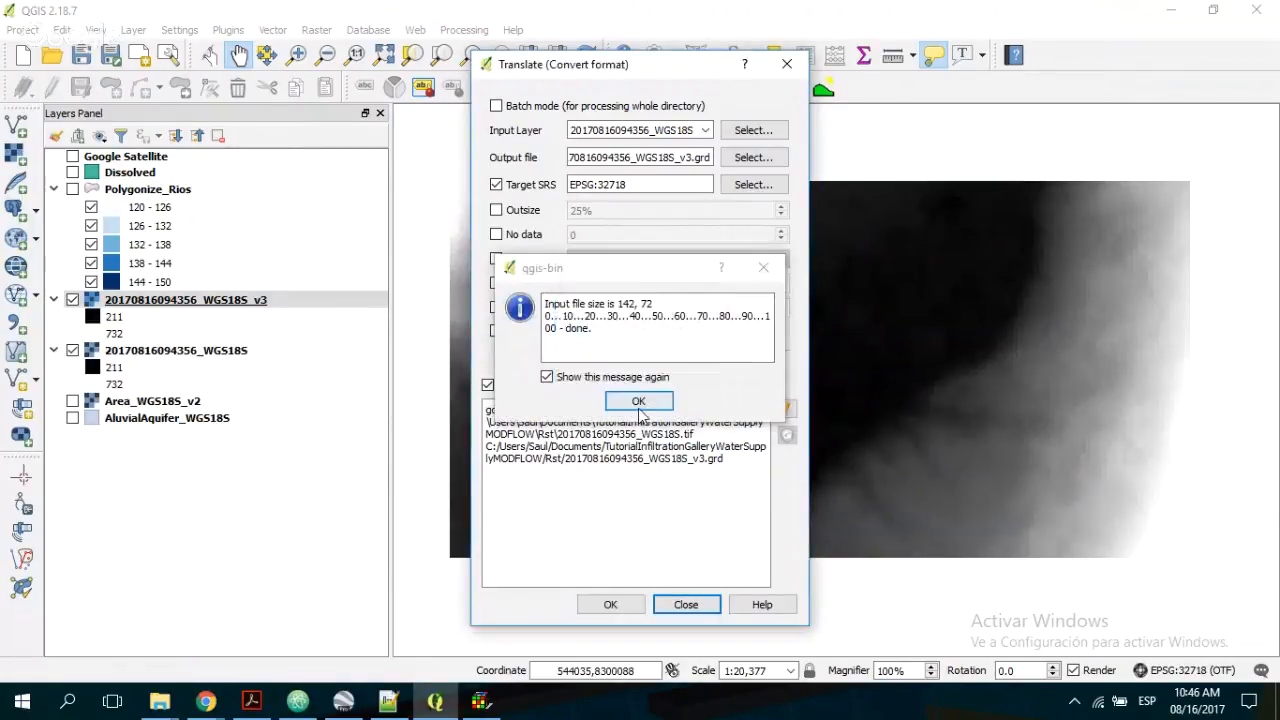
{"action": "left_click", "coordinate": [638, 401]}
{"action": "left_click", "coordinate": [788, 65]}
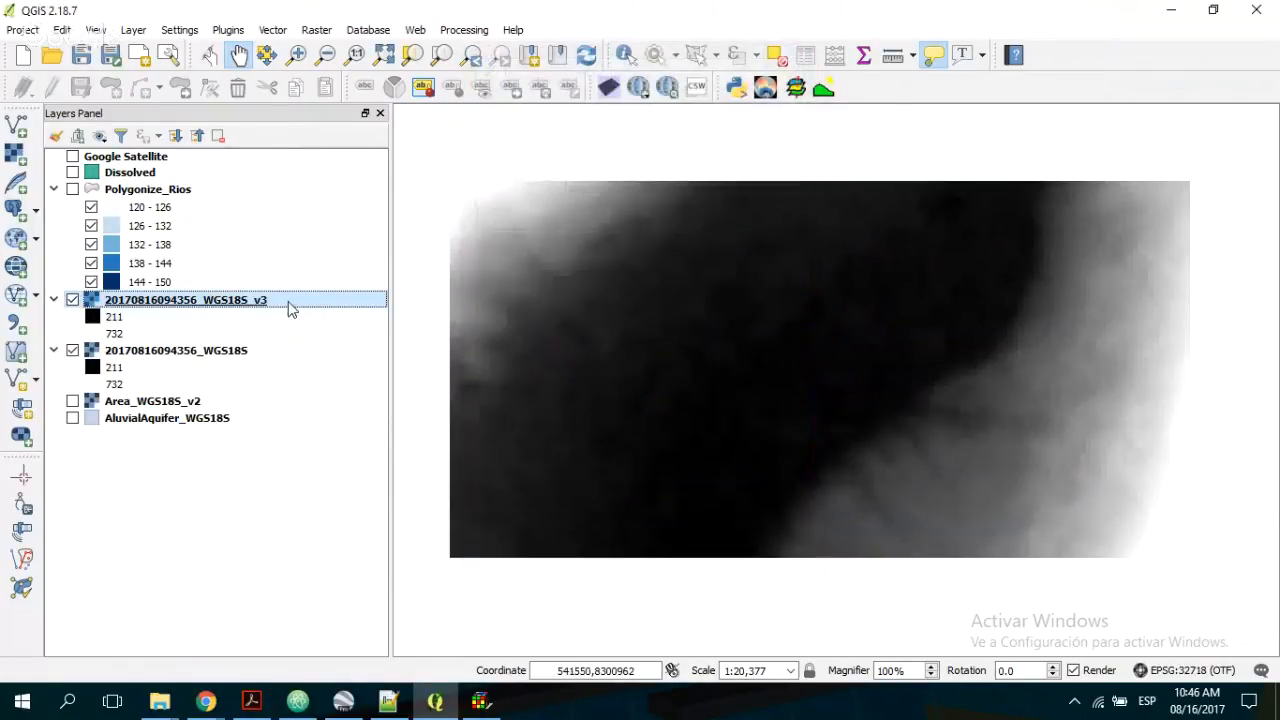
{"action": "right_click", "coordinate": [288, 306]}
{"action": "left_click", "coordinate": [333, 392]}
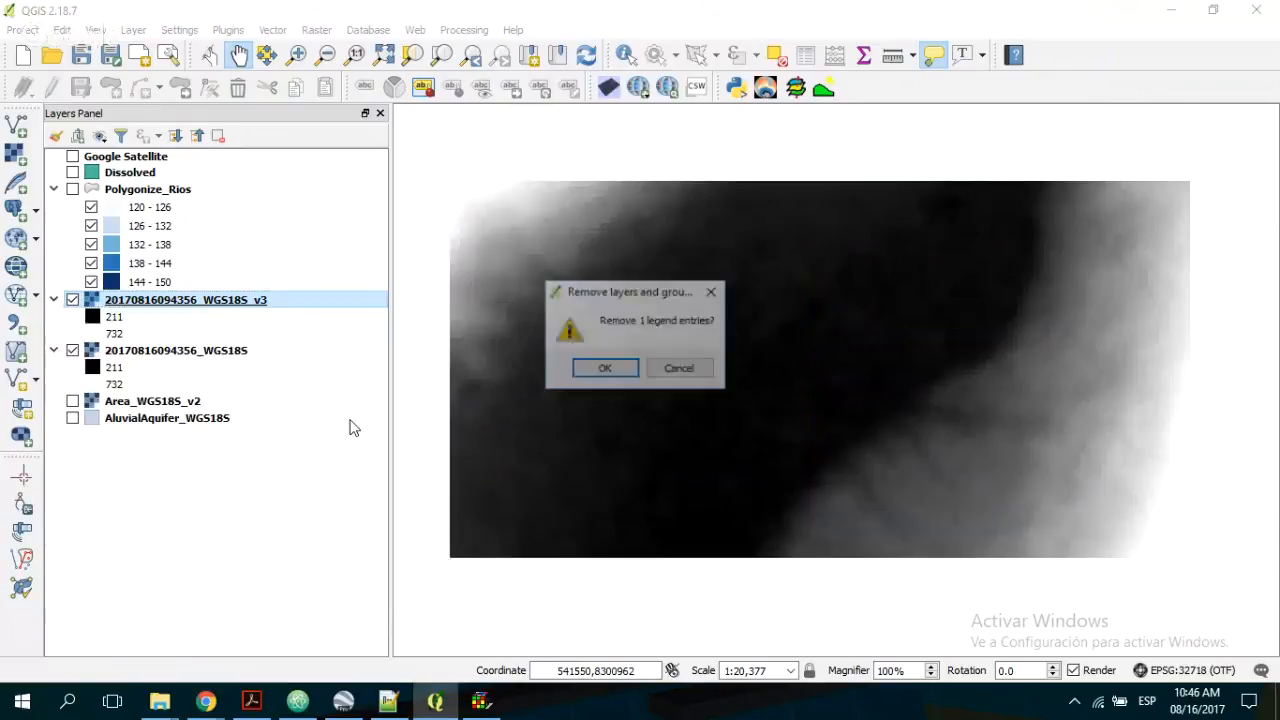
{"action": "left_click", "coordinate": [604, 369]}
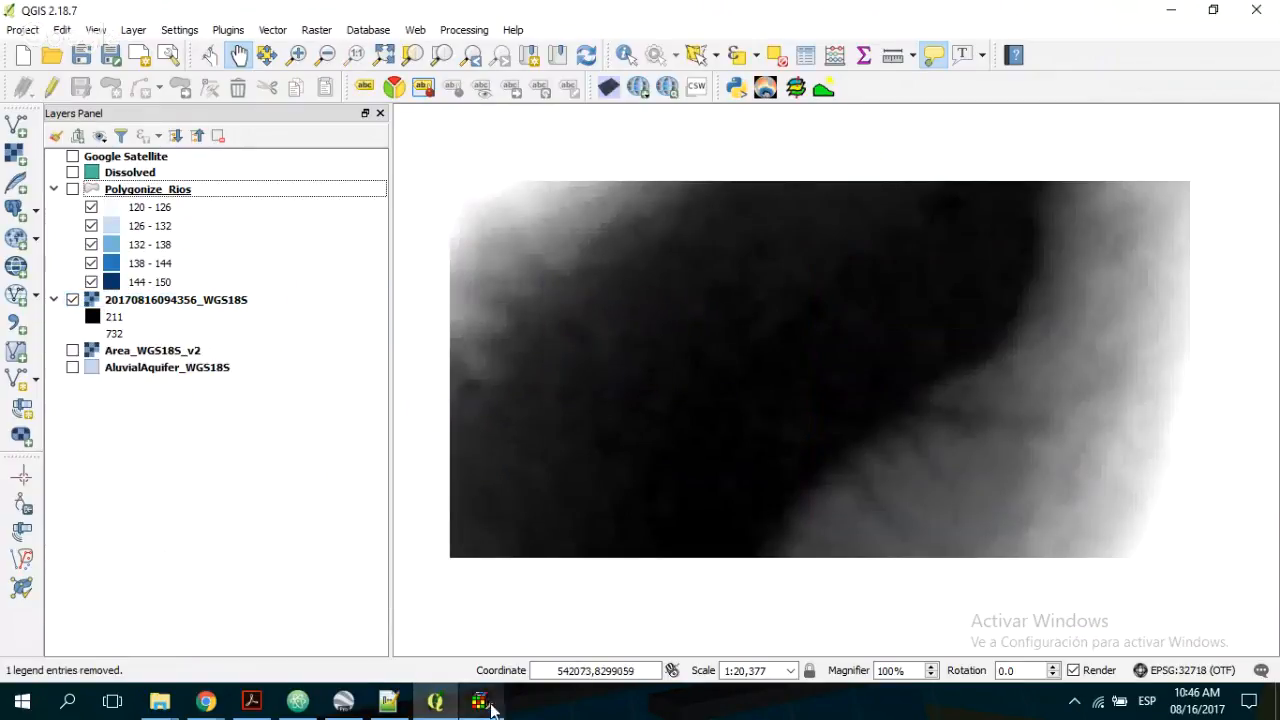
{"action": "left_click", "coordinate": [481, 702]}
{"action": "left_click", "coordinate": [15, 30]}
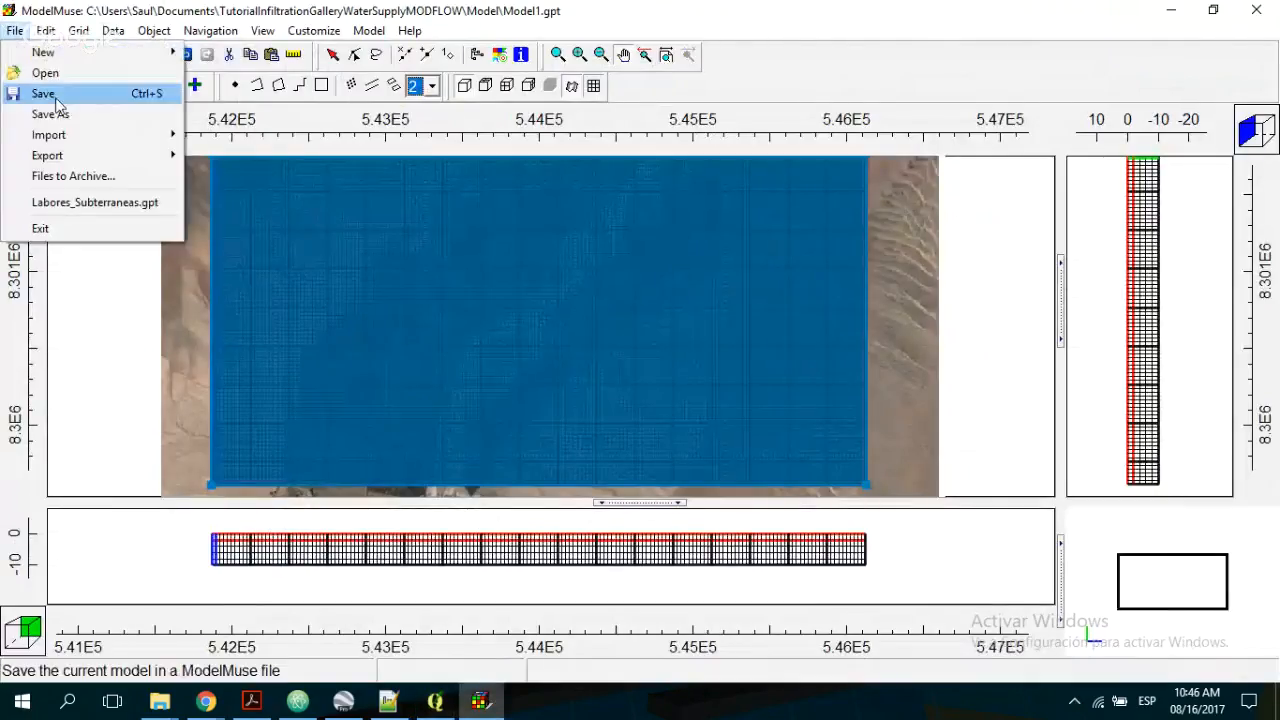
{"action": "mouse_move", "coordinate": [150, 130]}
{"action": "left_click", "coordinate": [250, 196]}
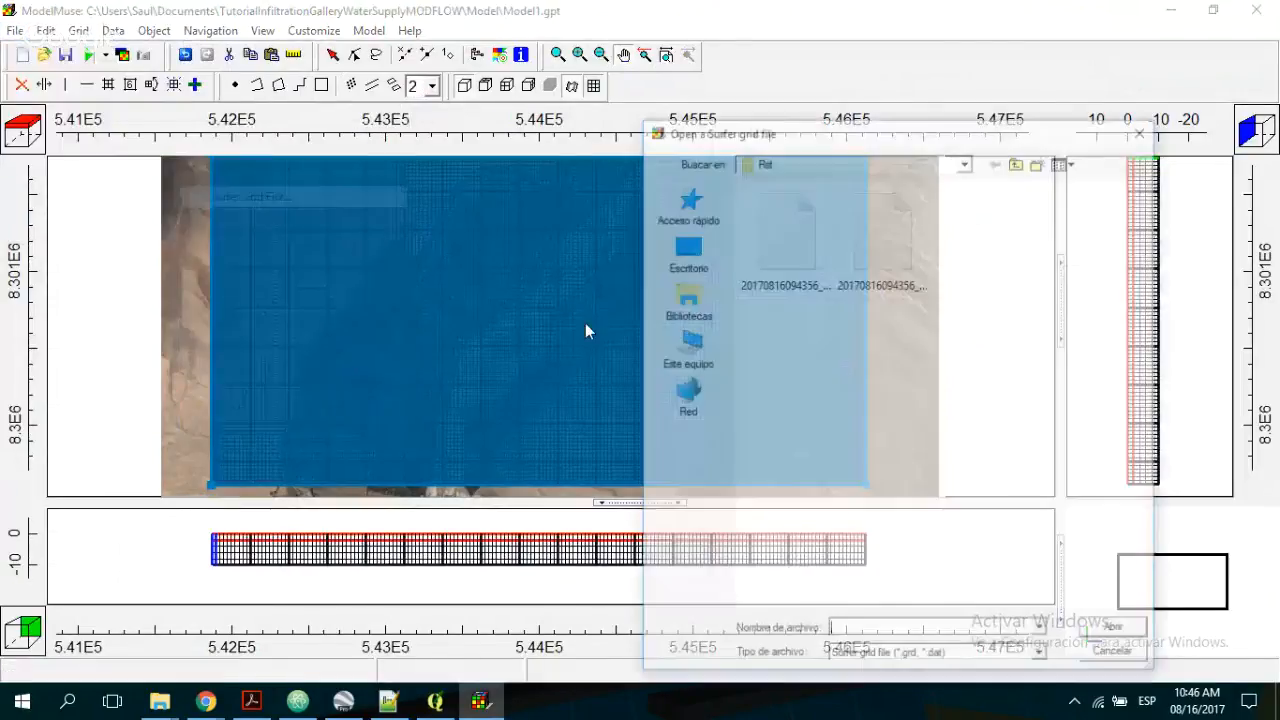
{"action": "left_click", "coordinate": [889, 256]}
{"action": "double_click", "coordinate": [892, 252]}
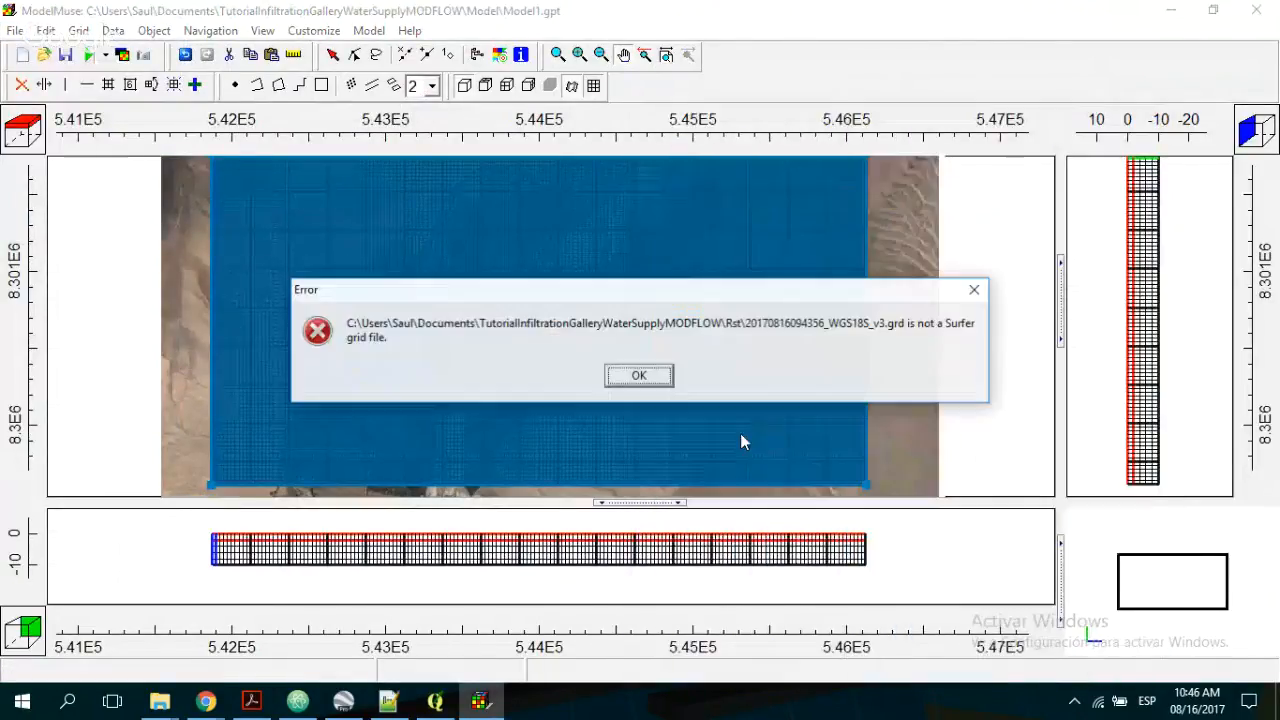
{"action": "left_click", "coordinate": [639, 378]}
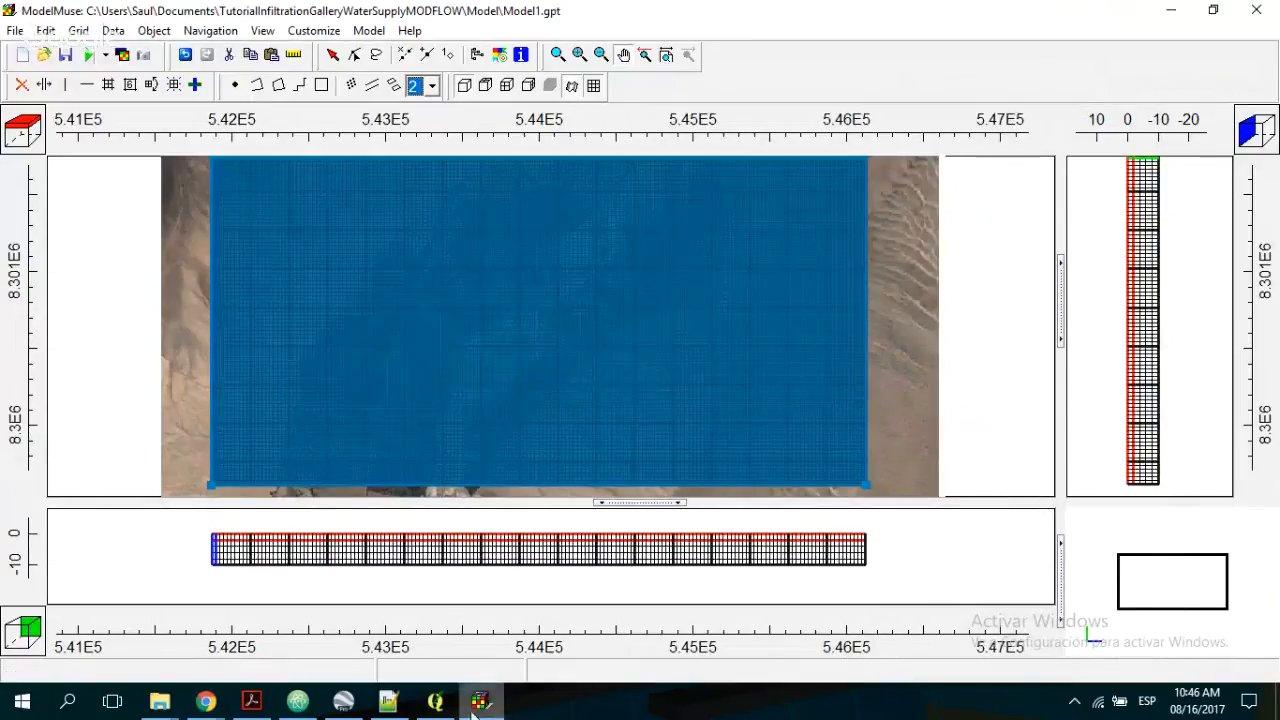
{"action": "left_click", "coordinate": [434, 702]}
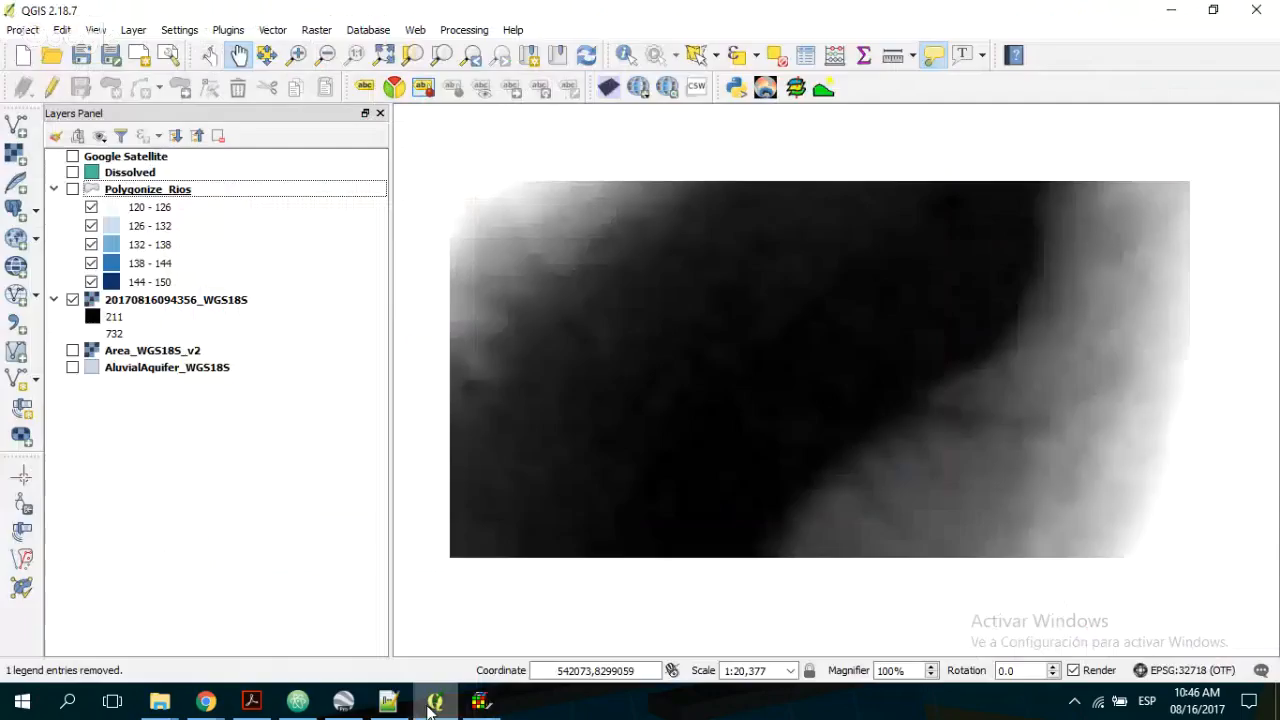
{"action": "left_click", "coordinate": [176, 304]}
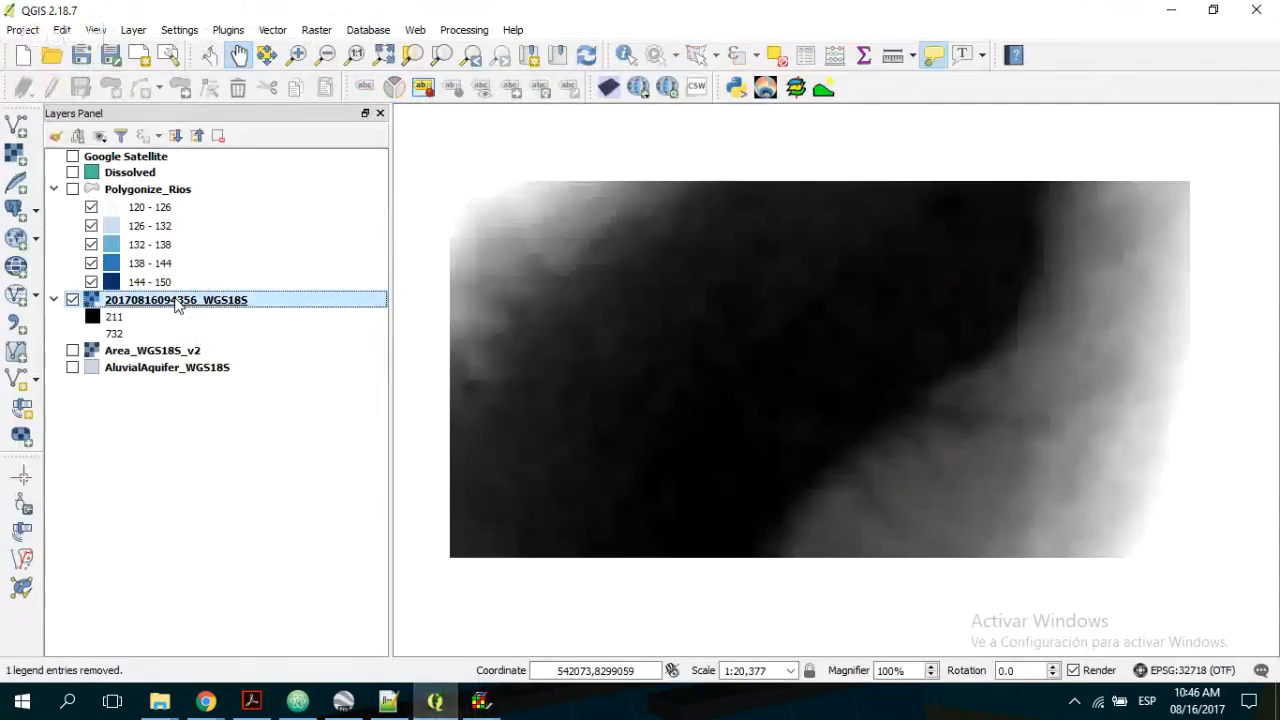
{"action": "left_click", "coordinate": [316, 30]}
{"action": "mouse_move", "coordinate": [422, 265]}
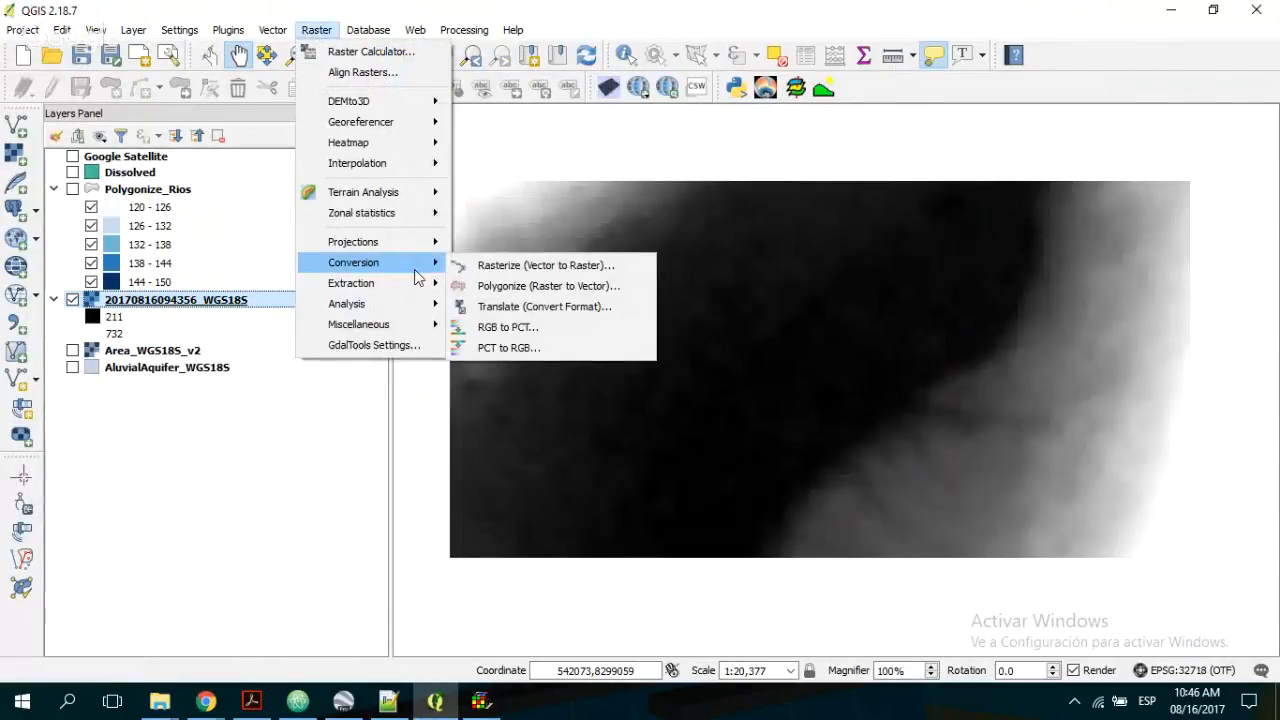
{"action": "left_click", "coordinate": [540, 307]}
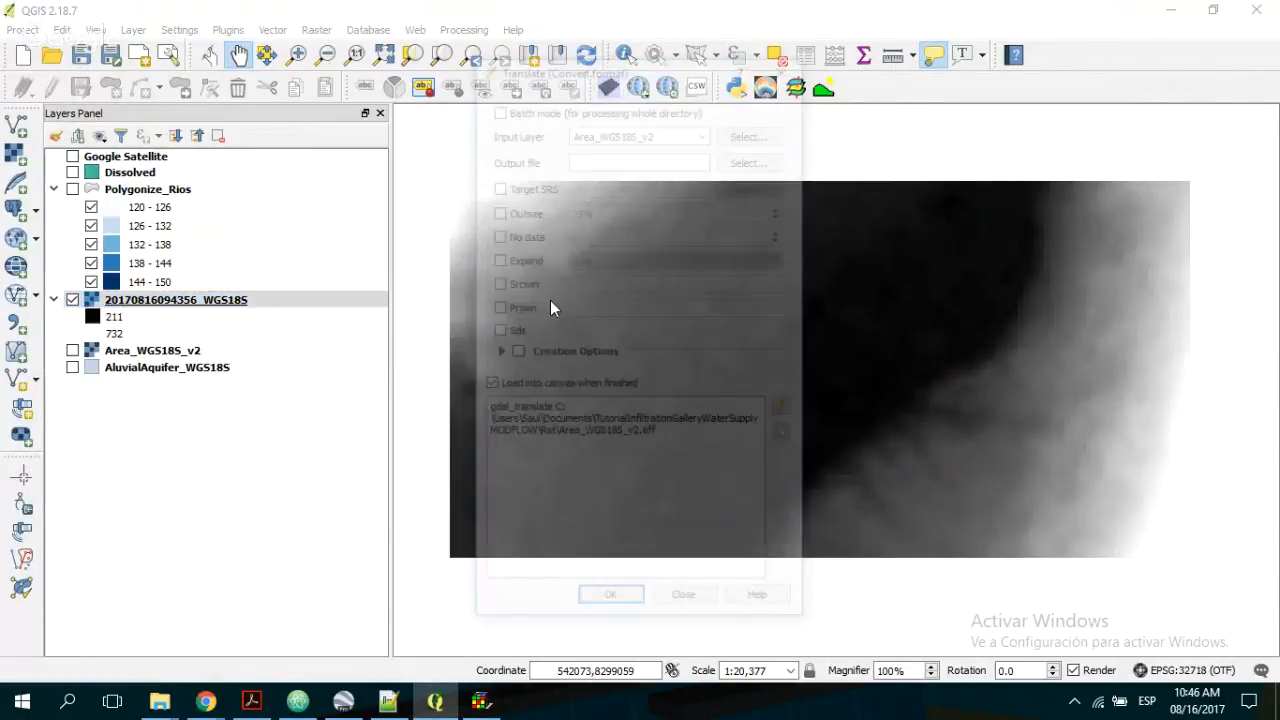
{"action": "left_click", "coordinate": [704, 131]}
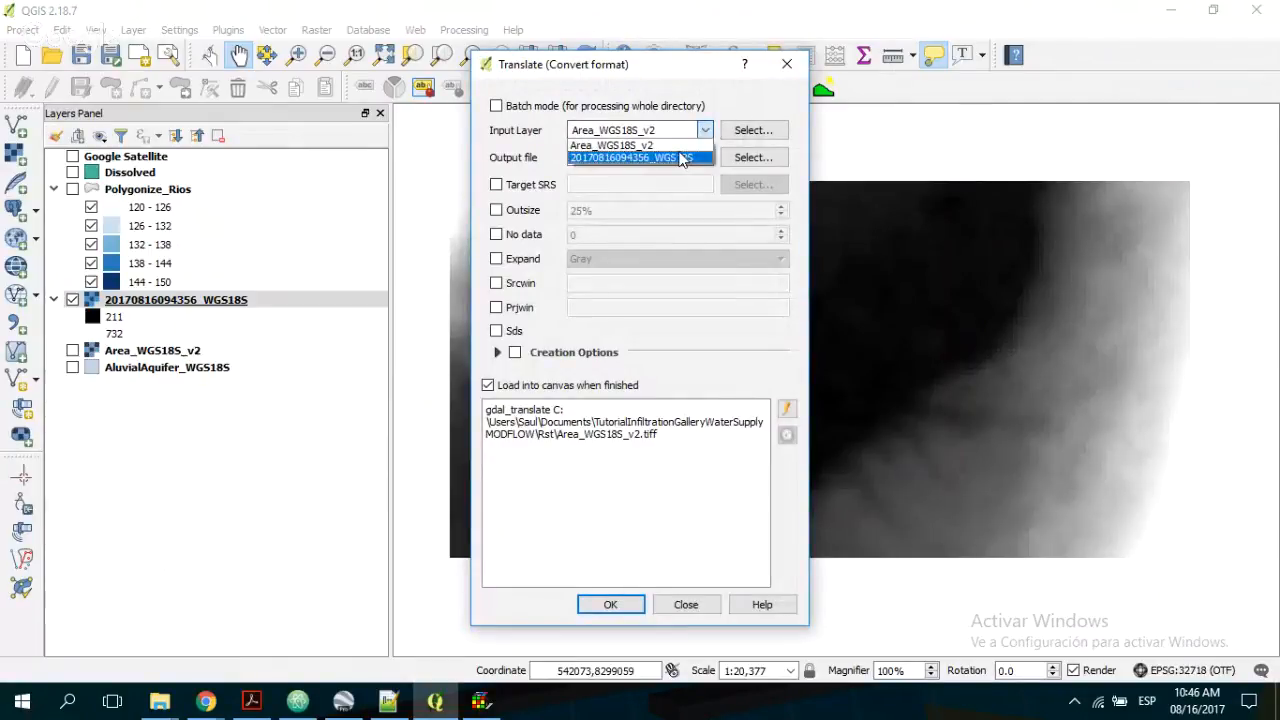
{"action": "left_click", "coordinate": [686, 157]}
{"action": "left_click", "coordinate": [760, 157]}
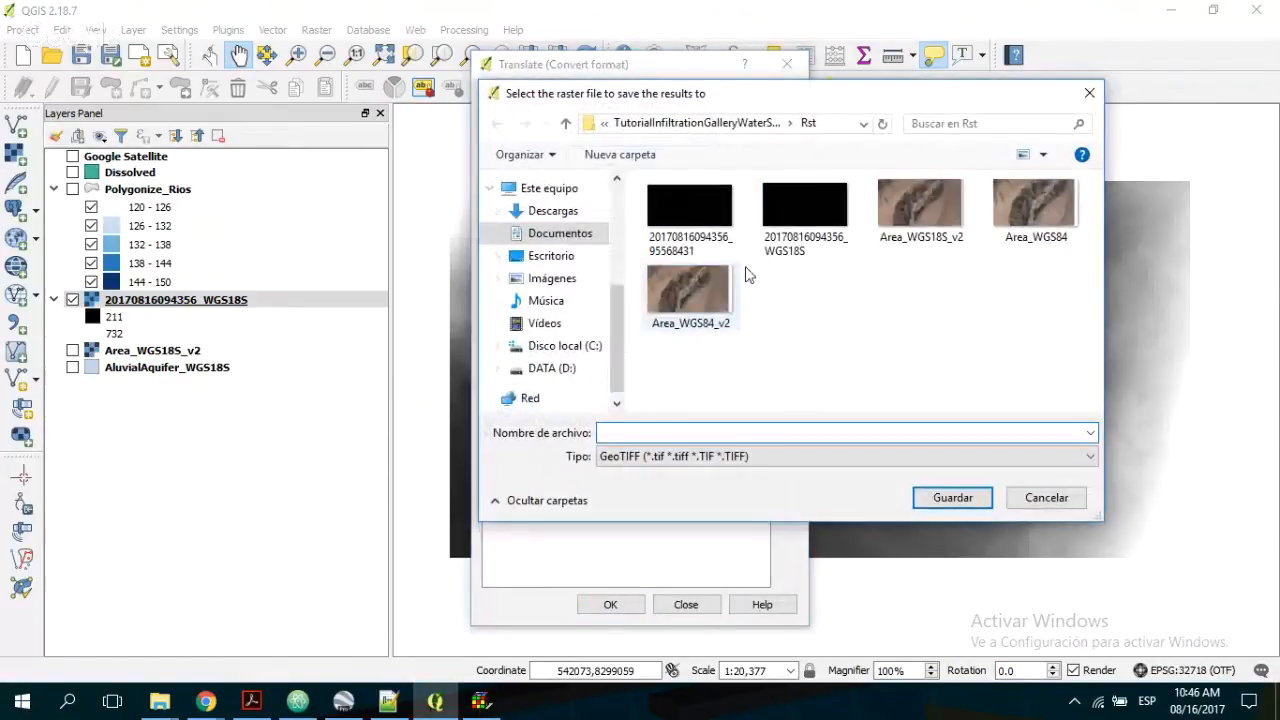
{"action": "left_click", "coordinate": [735, 459]}
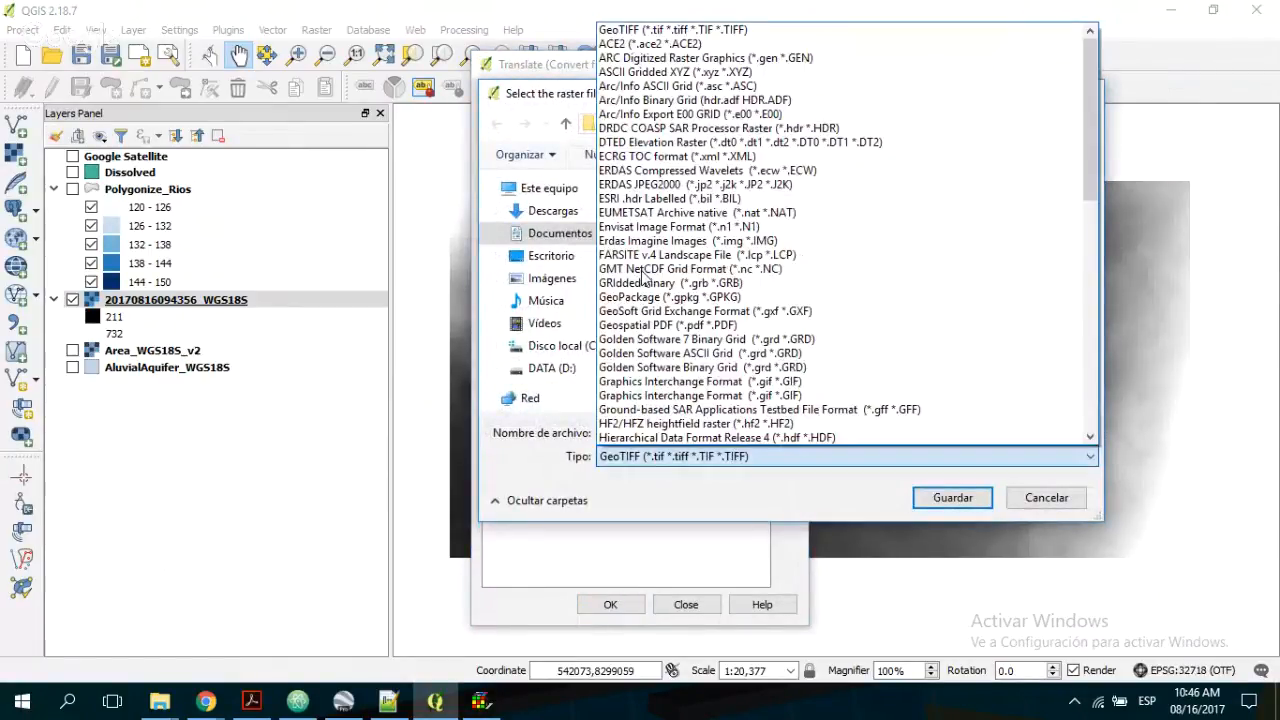
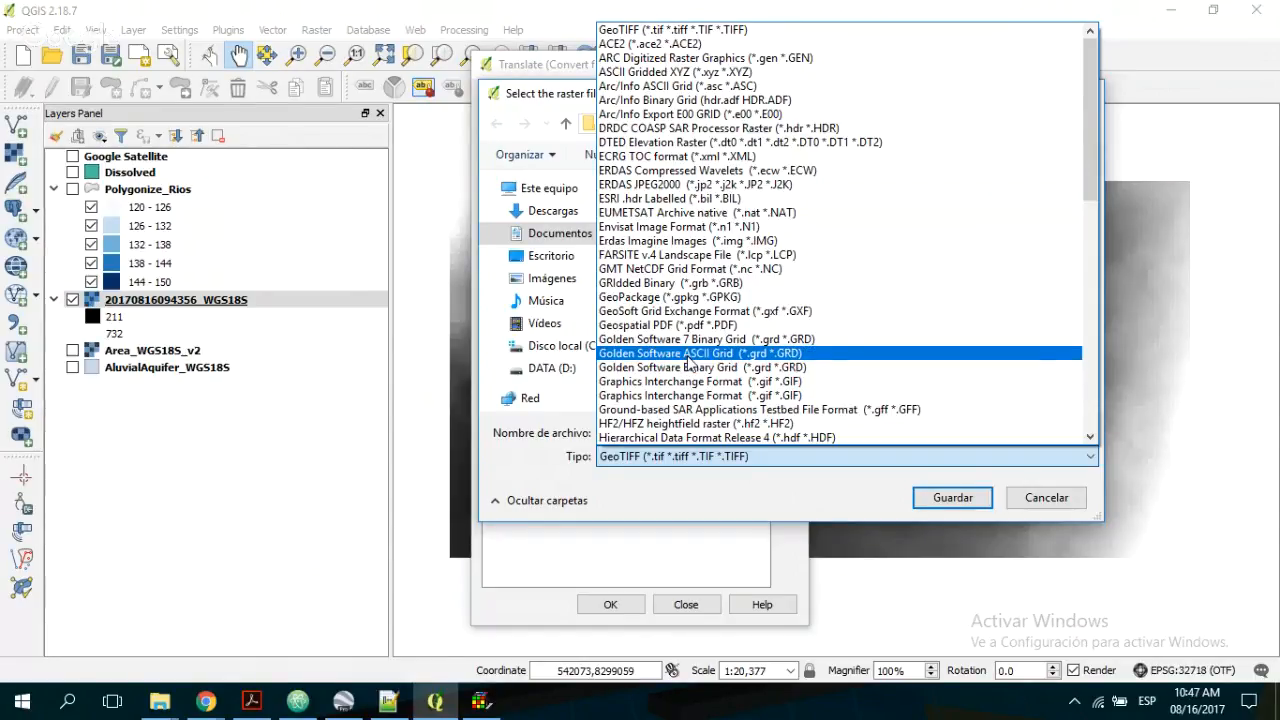
{"action": "left_click", "coordinate": [689, 355]}
{"action": "left_click", "coordinate": [806, 230]}
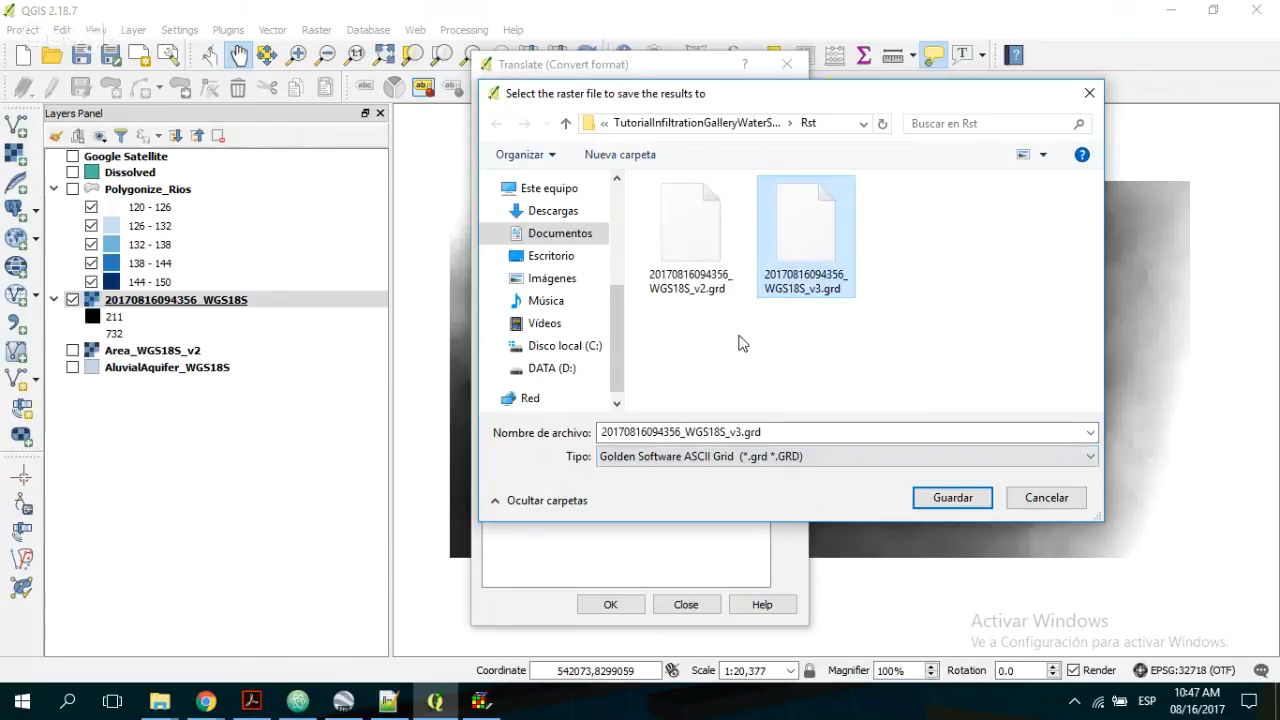
{"action": "left_click", "coordinate": [737, 432]}
{"action": "double_click", "coordinate": [737, 432]}
{"action": "left_click", "coordinate": [737, 432]}
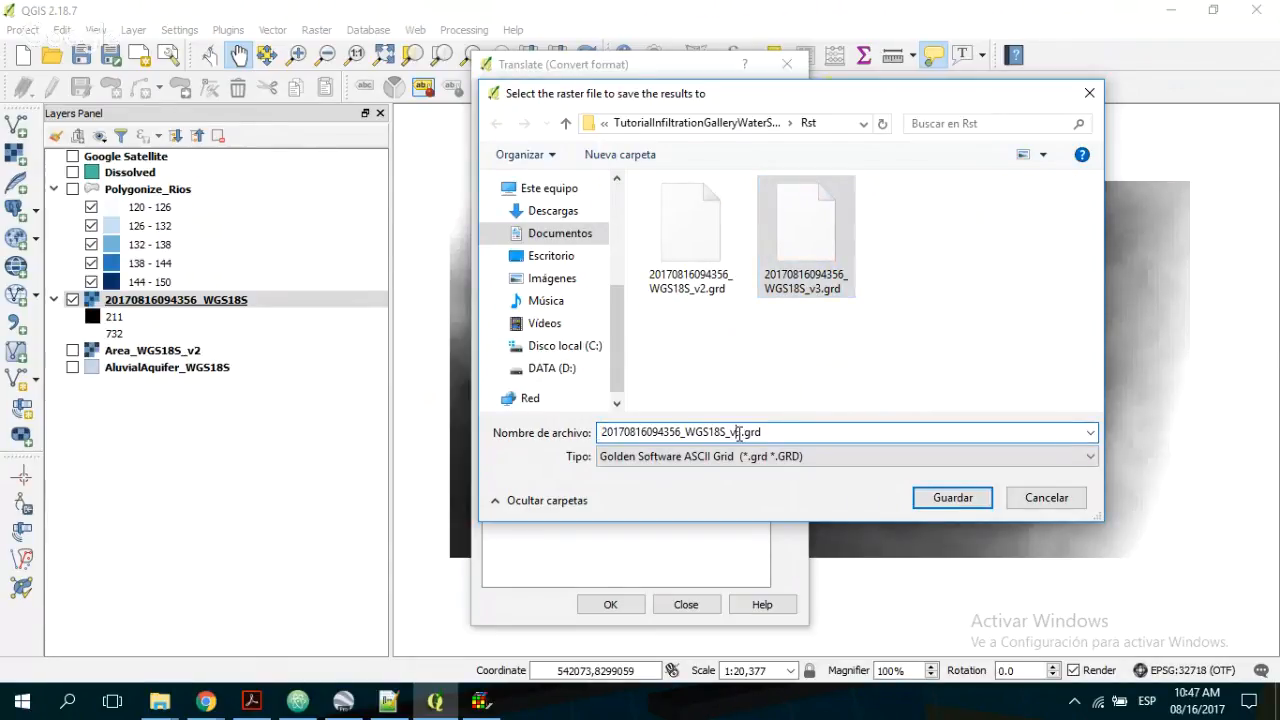
{"action": "key", "text": "BackSpace"}
{"action": "type", "text": "4"}
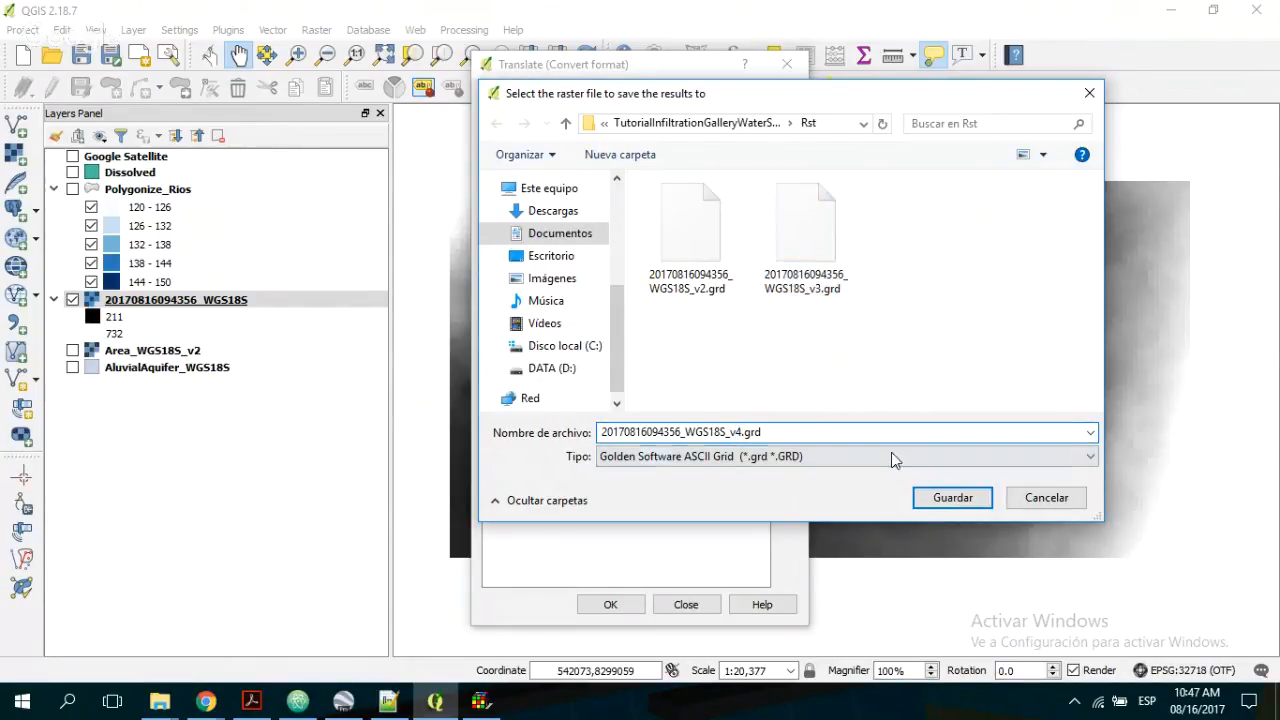
{"action": "left_click", "coordinate": [952, 497]}
- Assign EPSG:32718 as the target SRS and run the conversion
{"action": "left_click", "coordinate": [530, 186]}
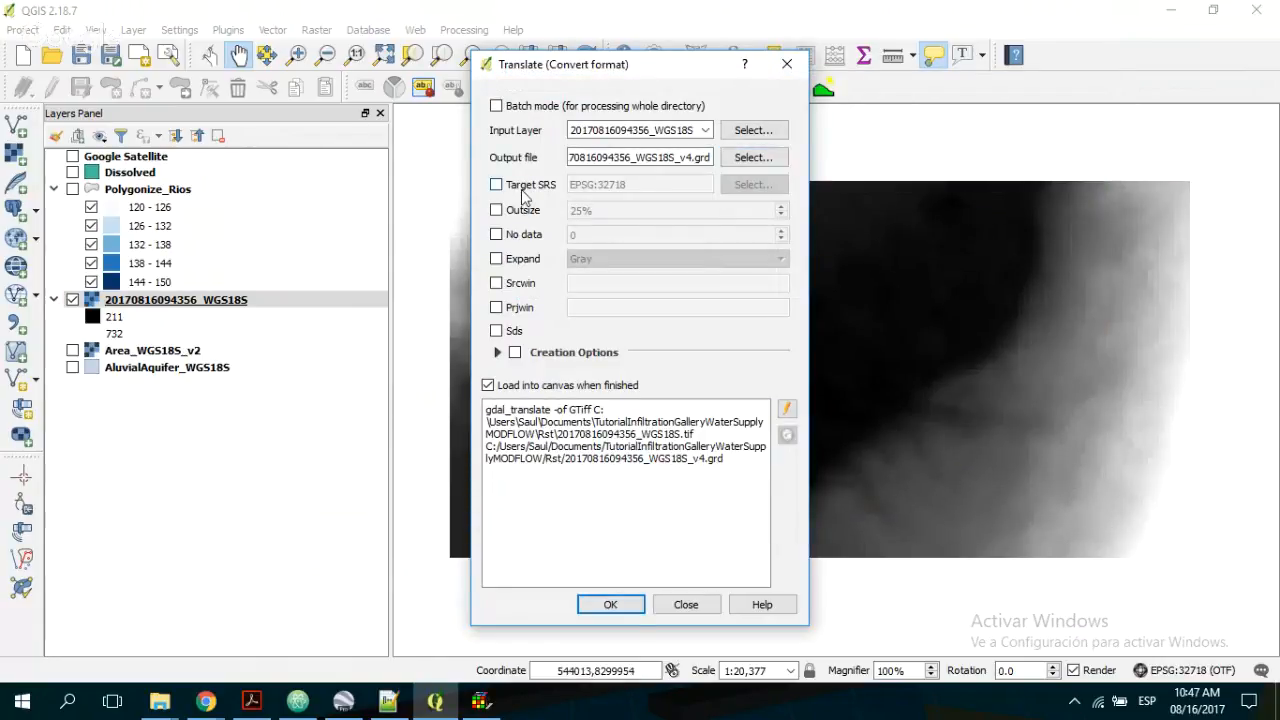
{"action": "left_click", "coordinate": [610, 604]}
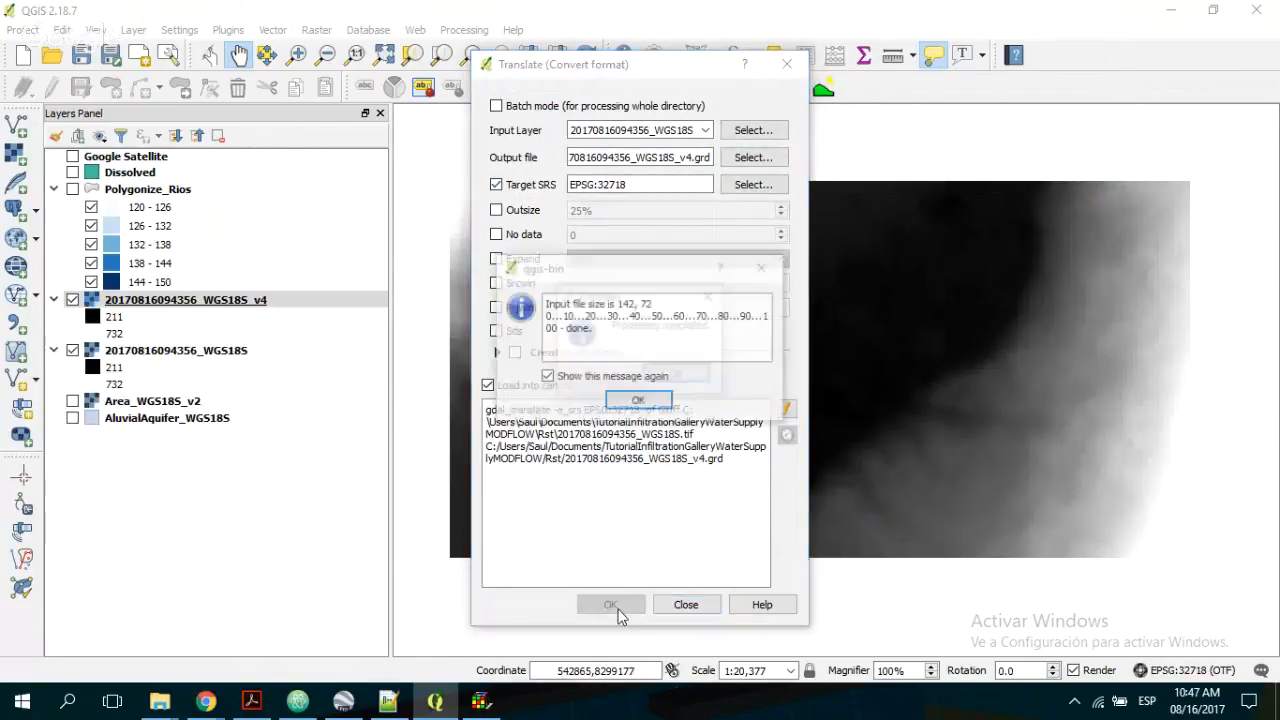
{"action": "left_click", "coordinate": [677, 374]}
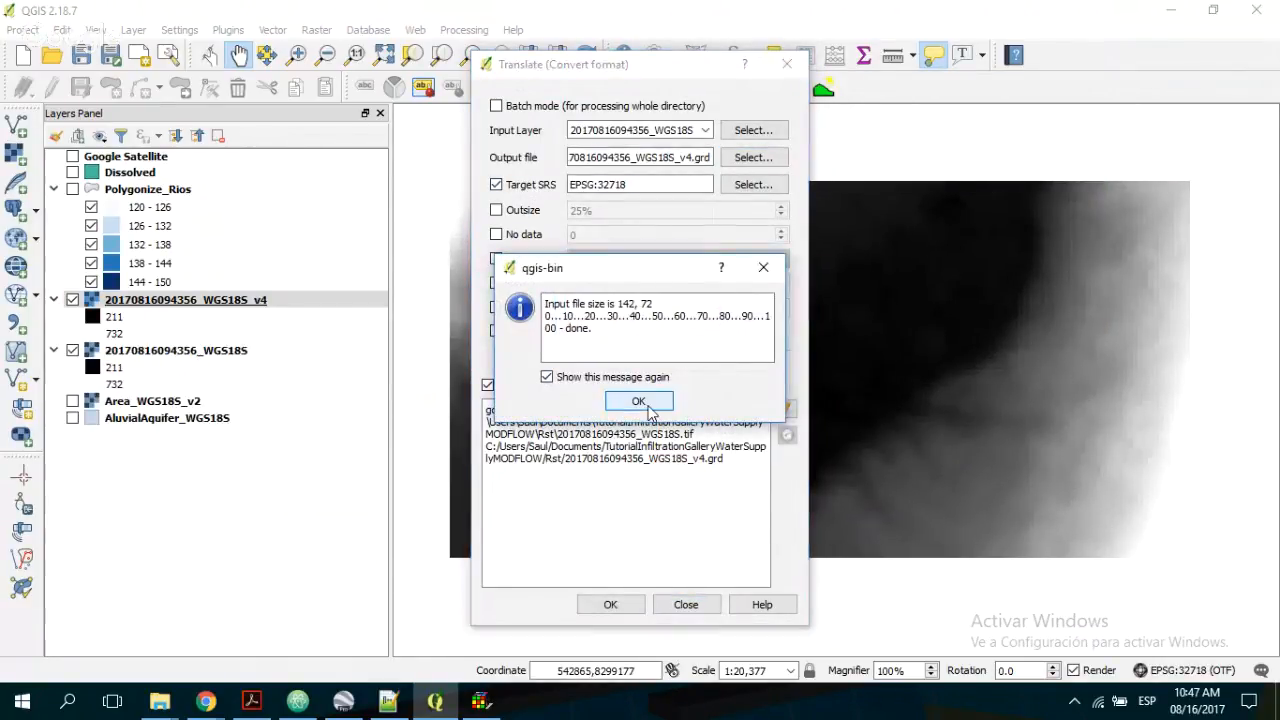
{"action": "left_click", "coordinate": [646, 400]}
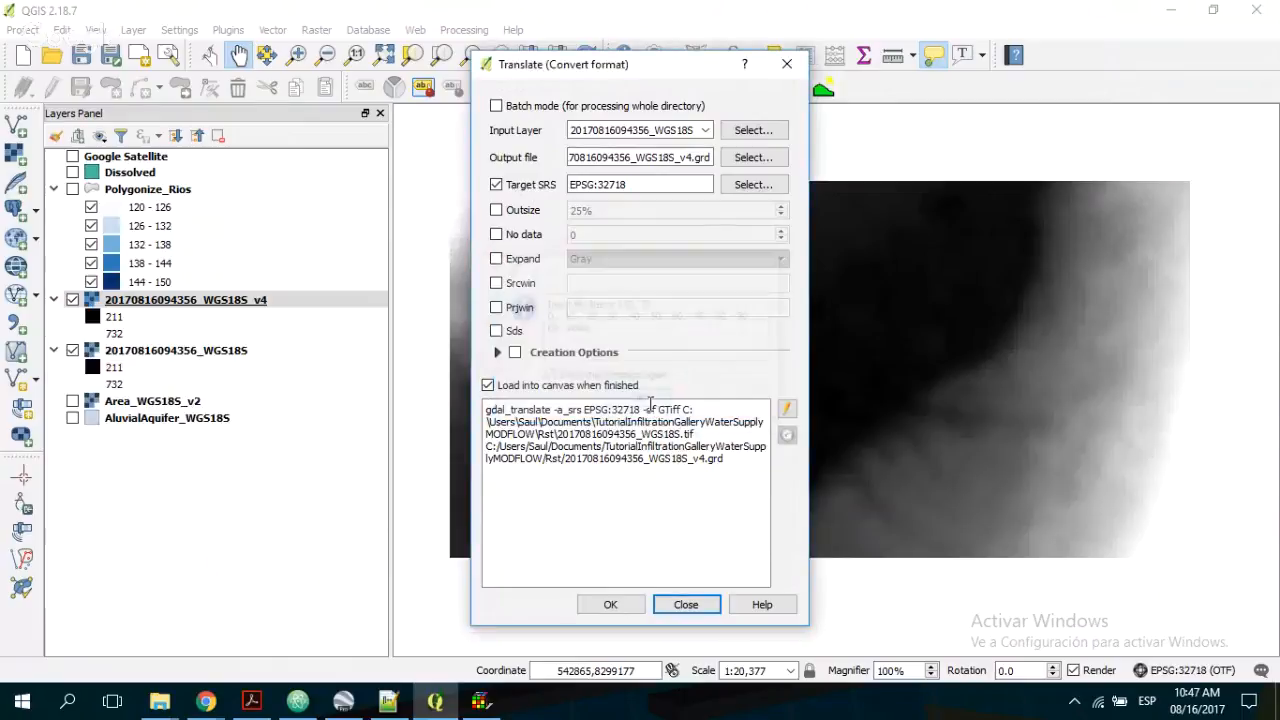
{"action": "right_click", "coordinate": [158, 301]}
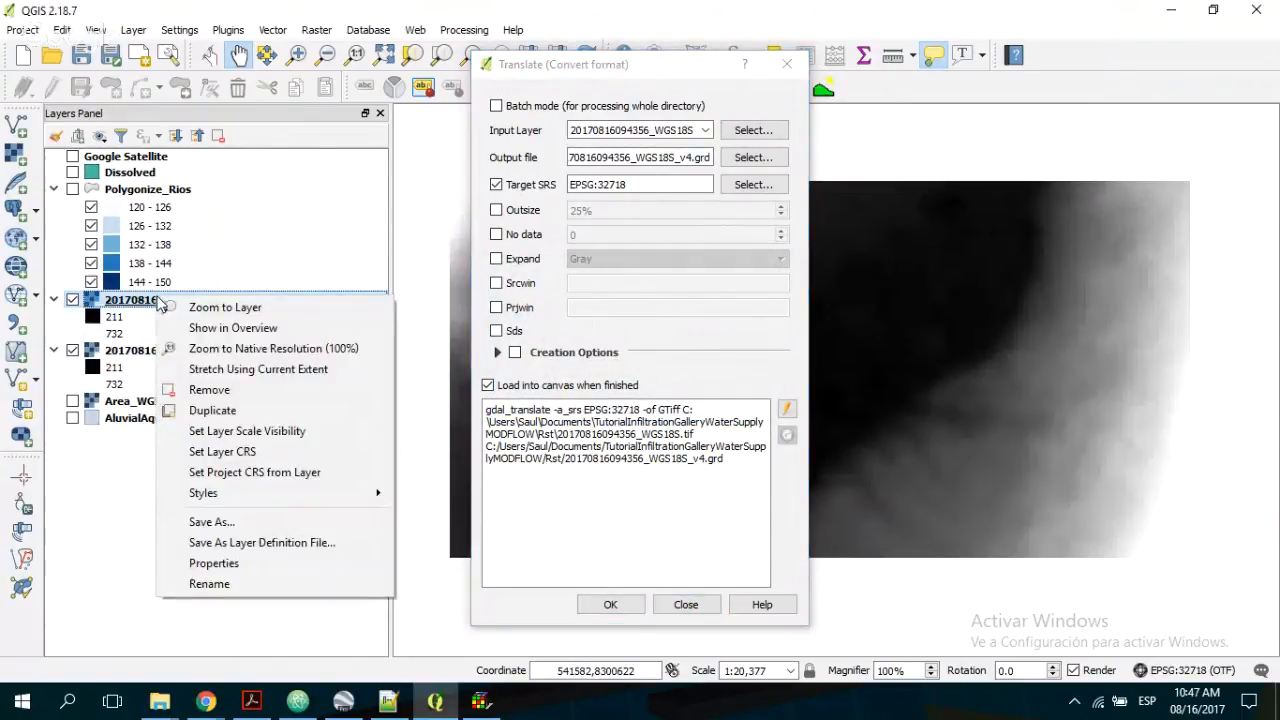
{"action": "left_click", "coordinate": [212, 390]}
{"action": "left_click", "coordinate": [605, 369]}
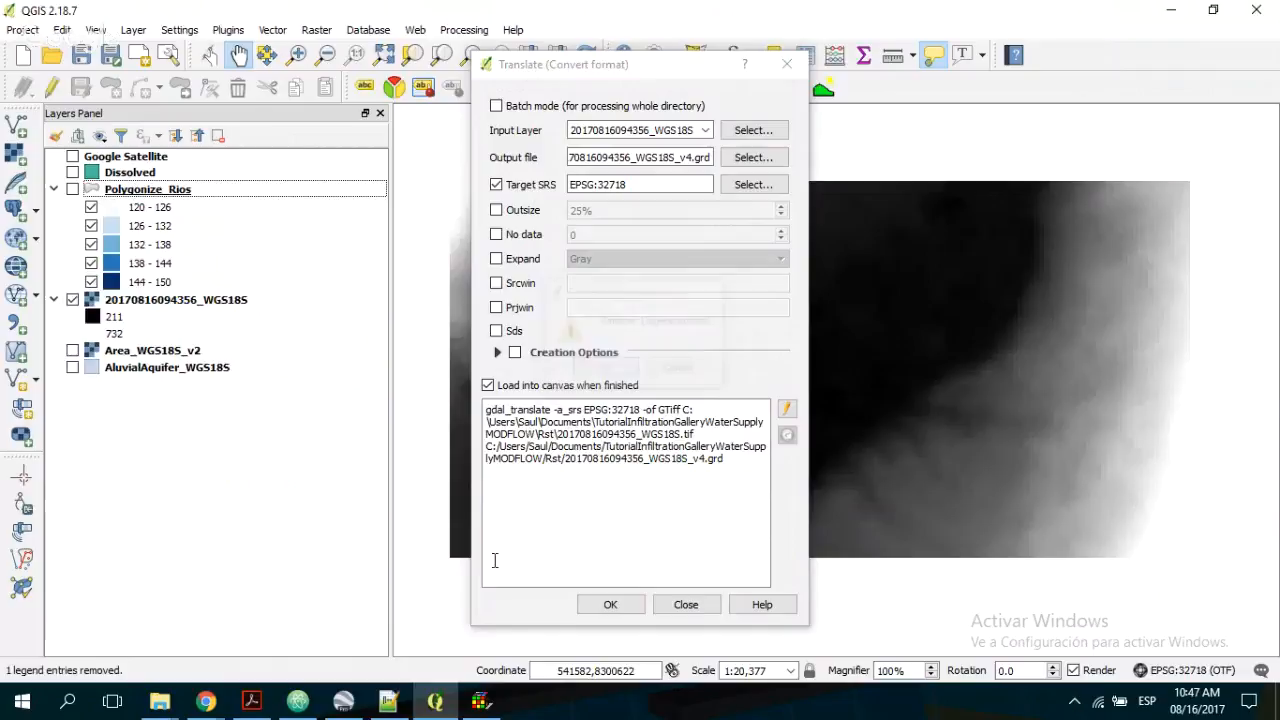
{"action": "left_click", "coordinate": [483, 703]}
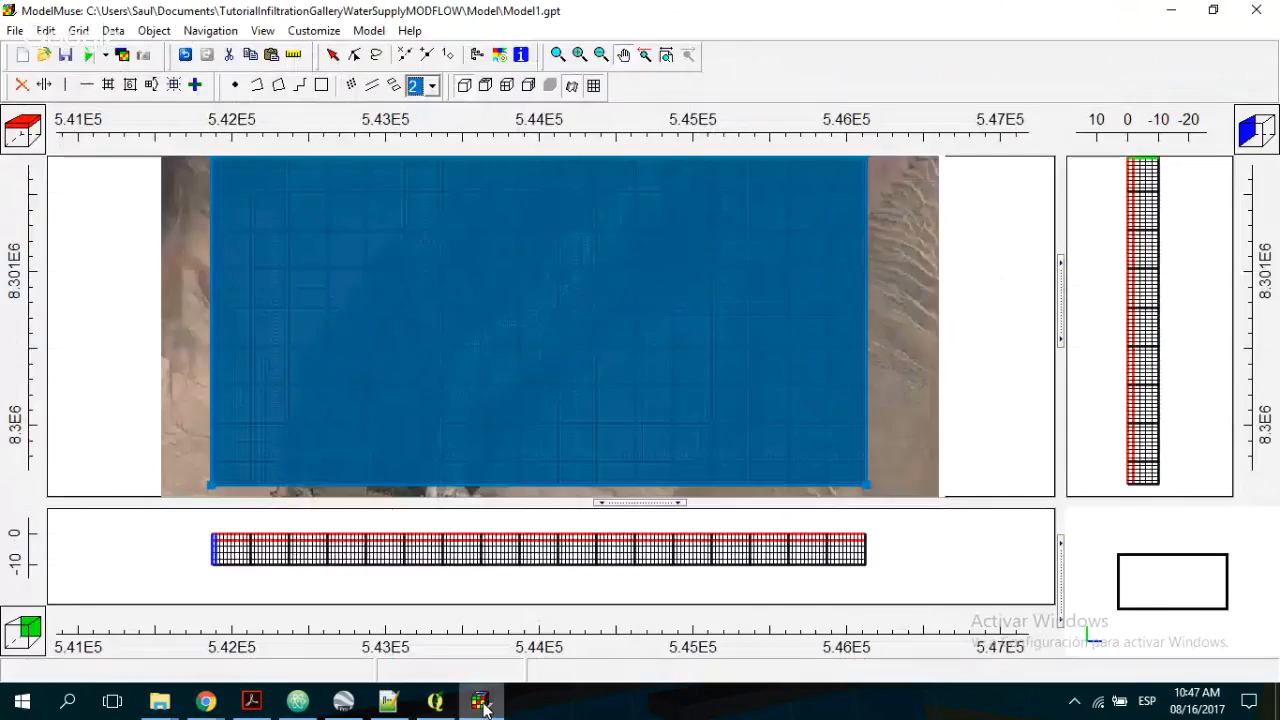
{"action": "left_click", "coordinate": [15, 30]}
{"action": "mouse_move", "coordinate": [100, 137]}
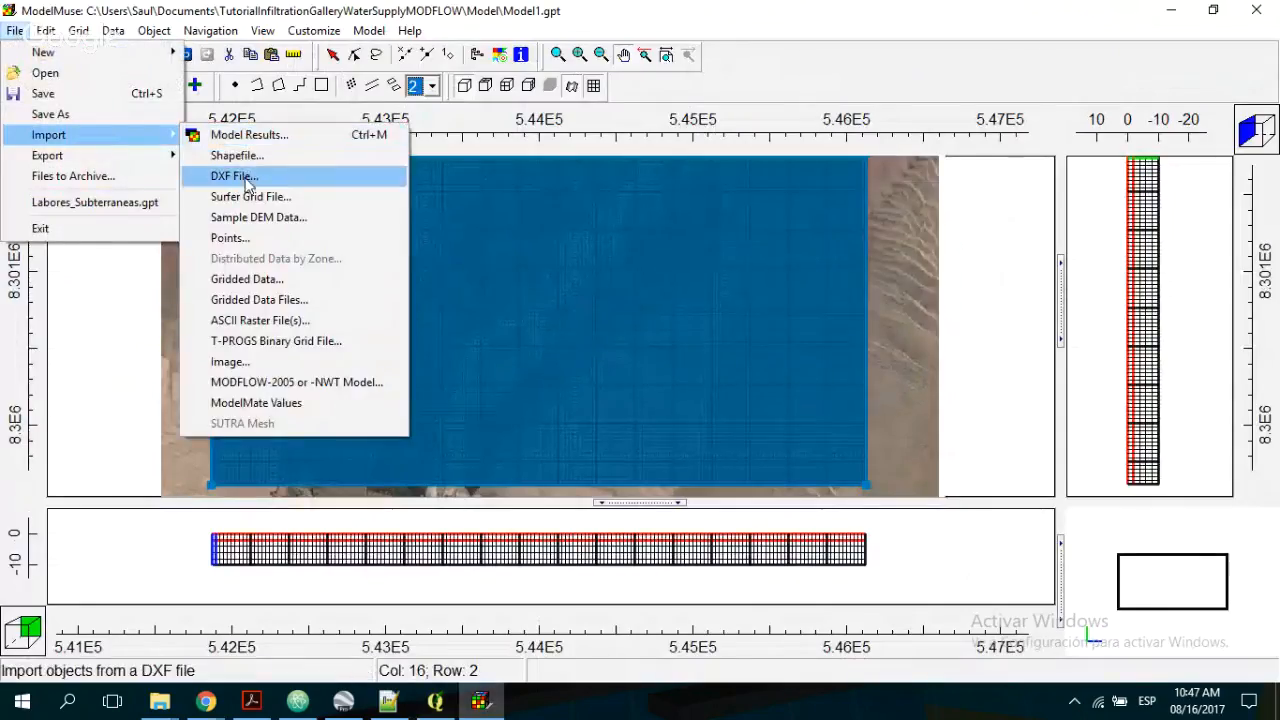
{"action": "left_click", "coordinate": [260, 195]}
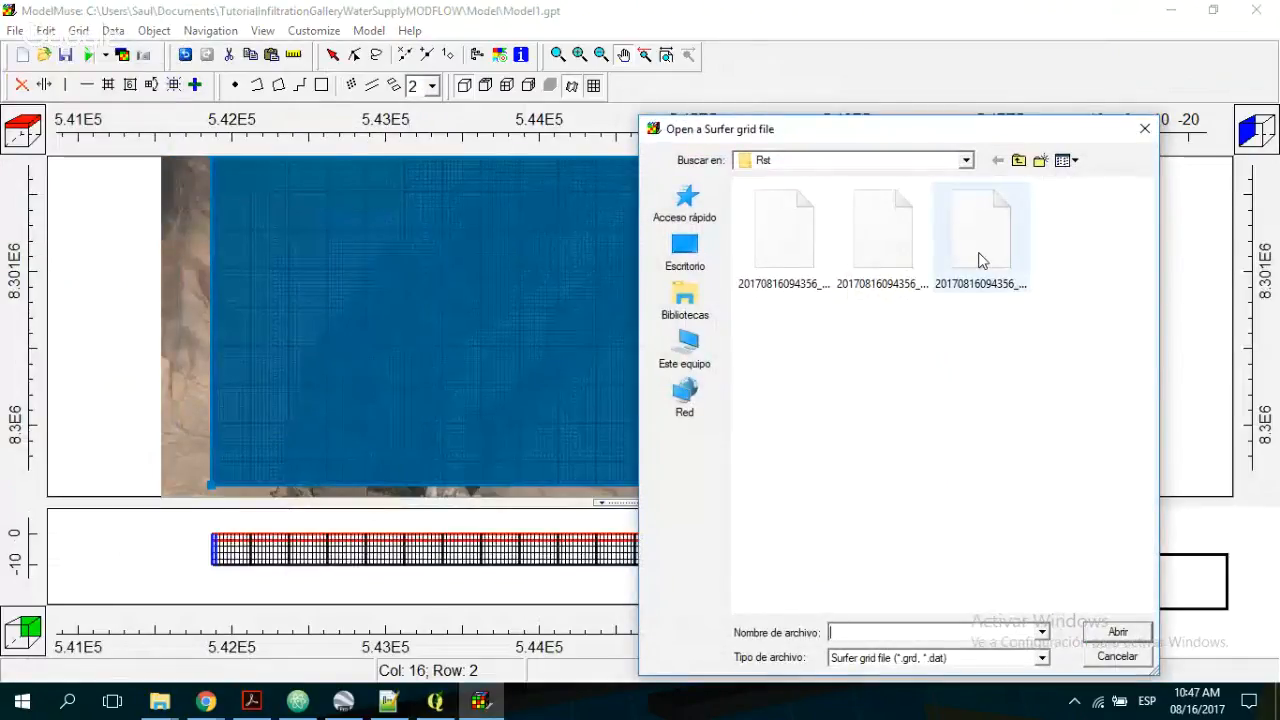
{"action": "double_click", "coordinate": [980, 262]}
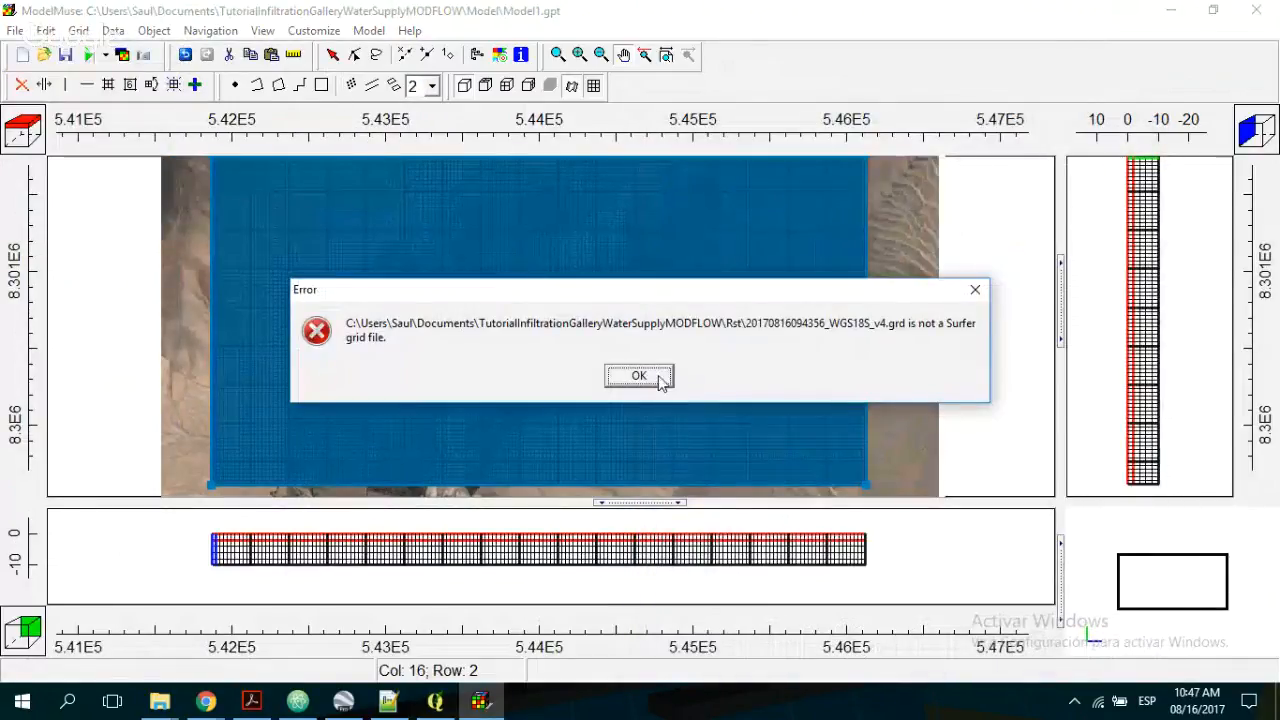
{"action": "left_click", "coordinate": [648, 373]}
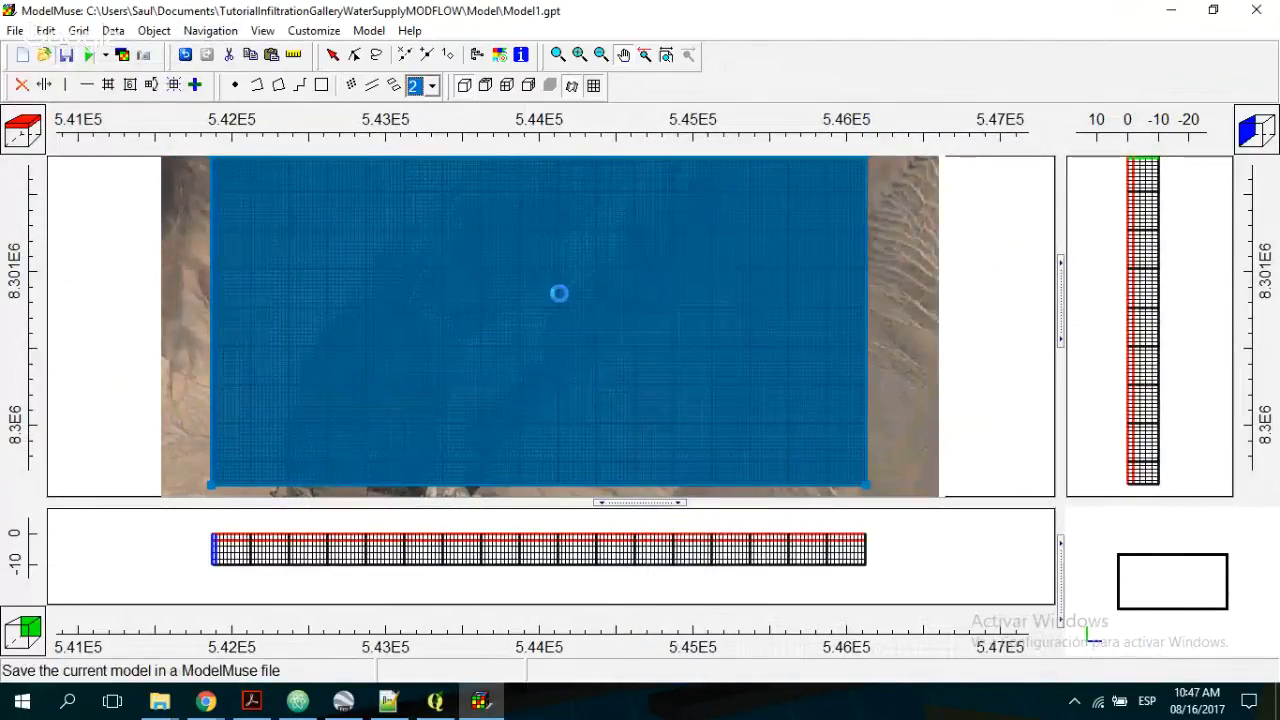
{"action": "scroll", "coordinate": [1019, 343], "scroll_direction": "down", "scroll_amount": 1}
{"action": "scroll", "coordinate": [888, 290], "scroll_direction": "up", "scroll_amount": 1}
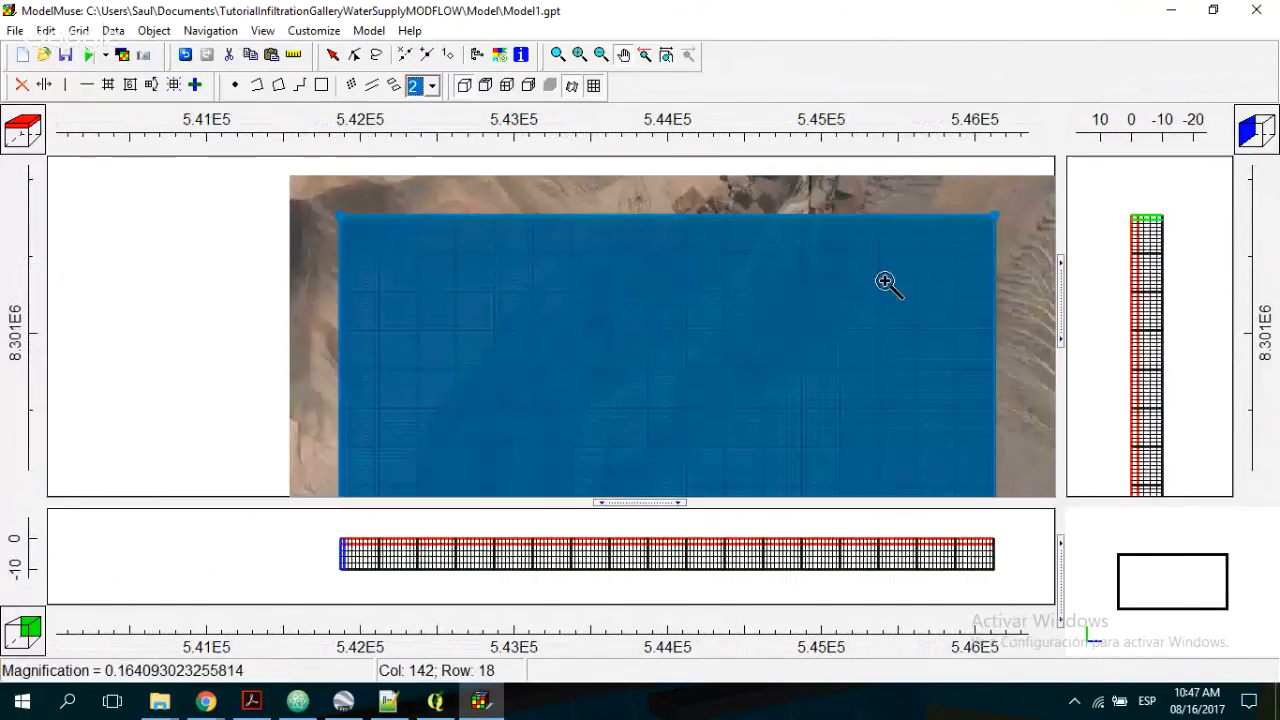
{"action": "left_click", "coordinate": [434, 703]}
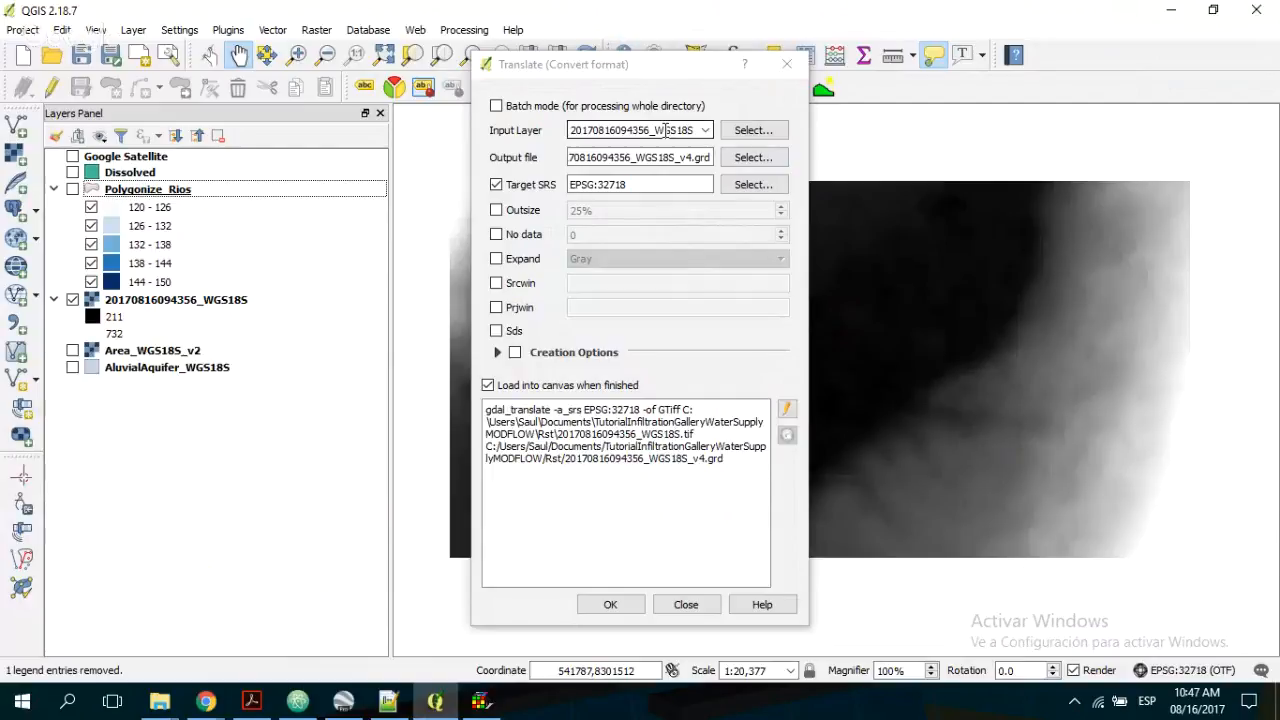
{"action": "left_click", "coordinate": [787, 64]}
{"action": "key", "text": "ctrl+shift+r"}
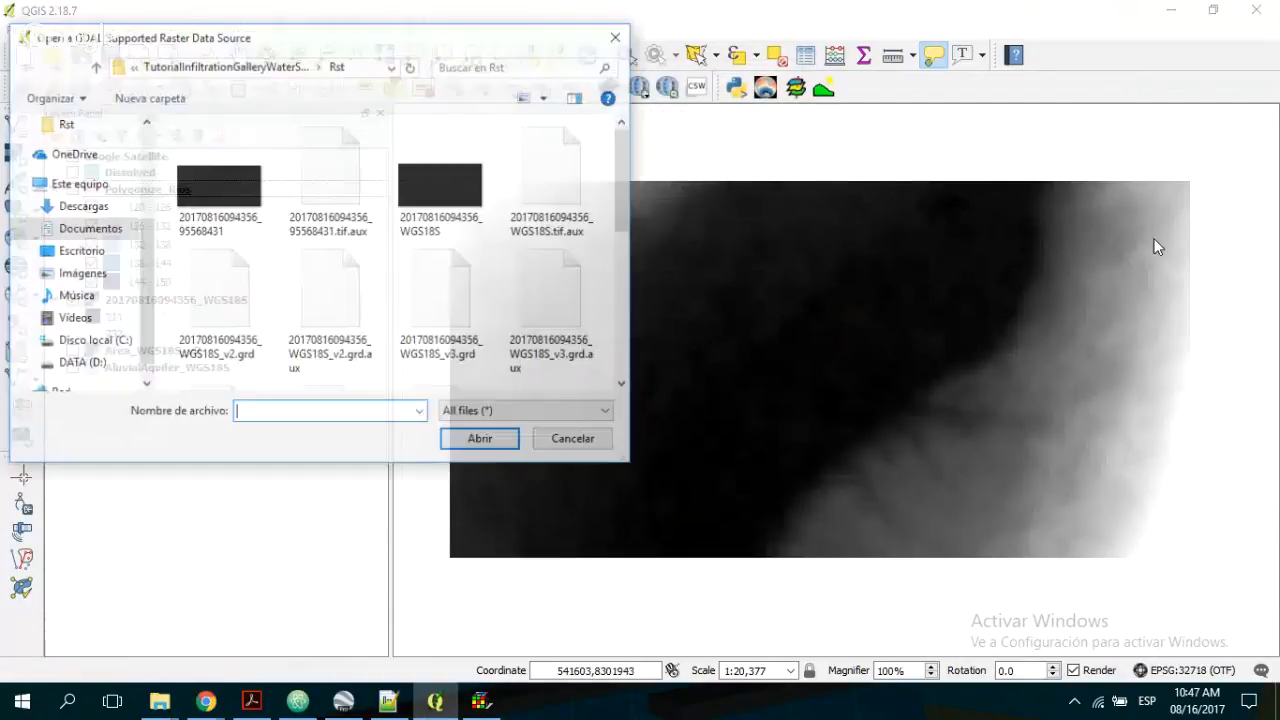
{"action": "left_click", "coordinate": [547, 316]}
{"action": "double_click", "coordinate": [547, 316]}
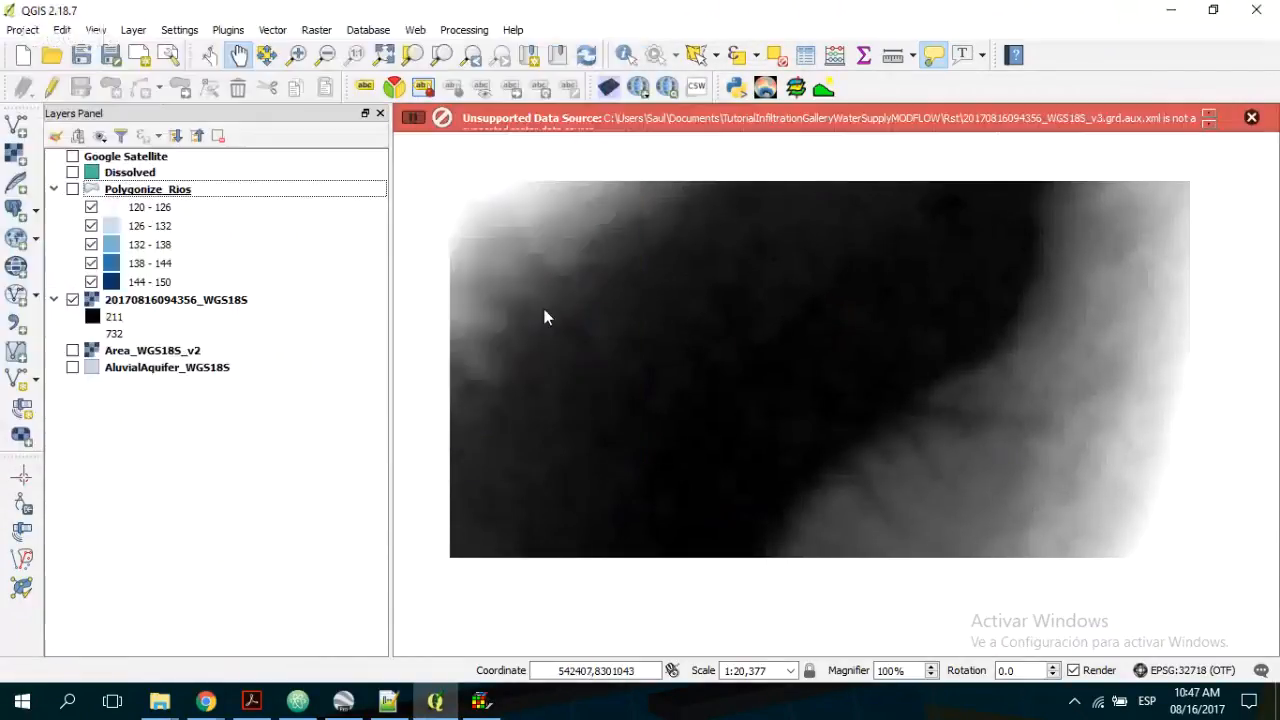
{"action": "key", "text": "ctrl+shift+r"}
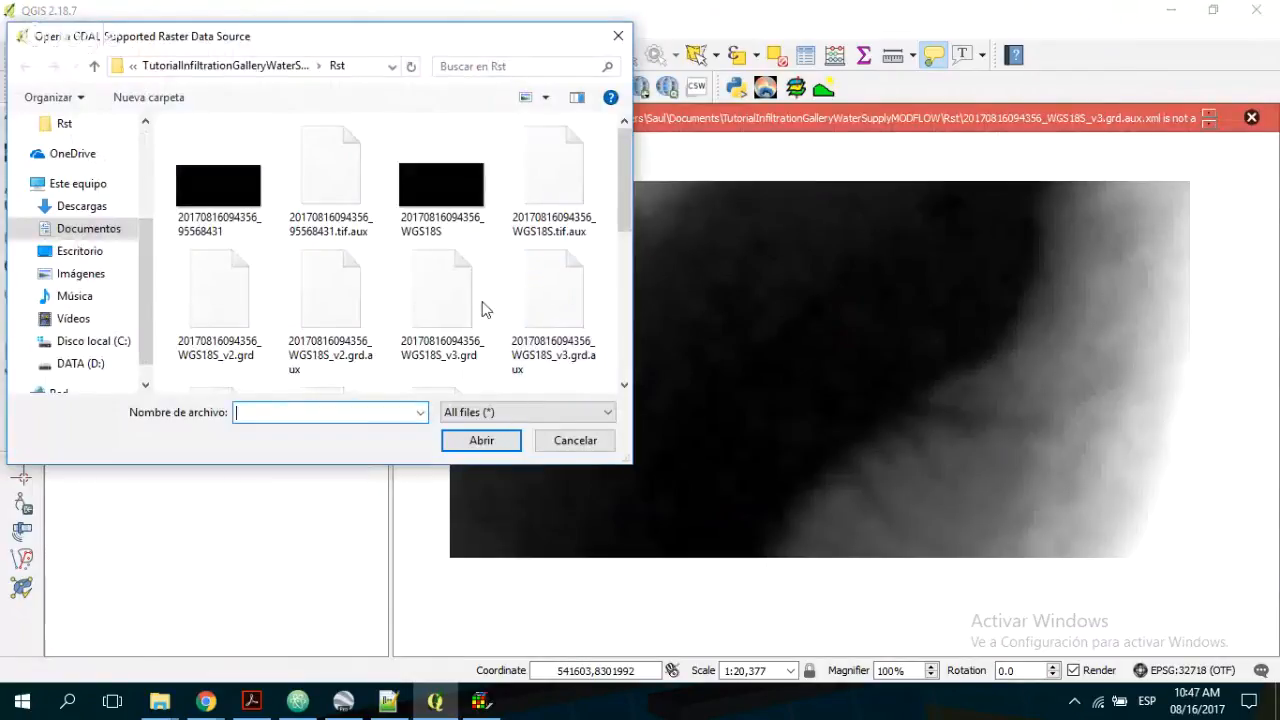
{"action": "left_click", "coordinate": [482, 310]}
{"action": "scroll", "coordinate": [400, 300], "scroll_direction": "down", "scroll_amount": 5}
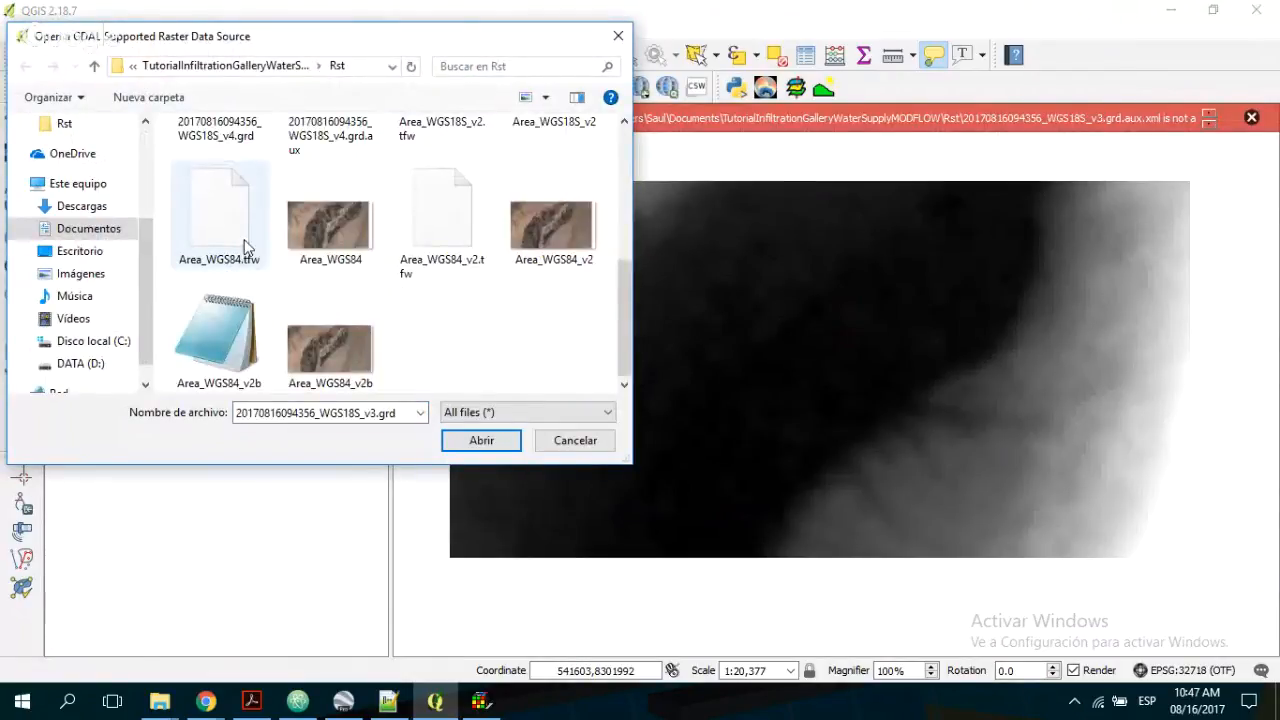
{"action": "scroll", "coordinate": [244, 239], "scroll_direction": "up", "scroll_amount": 3}
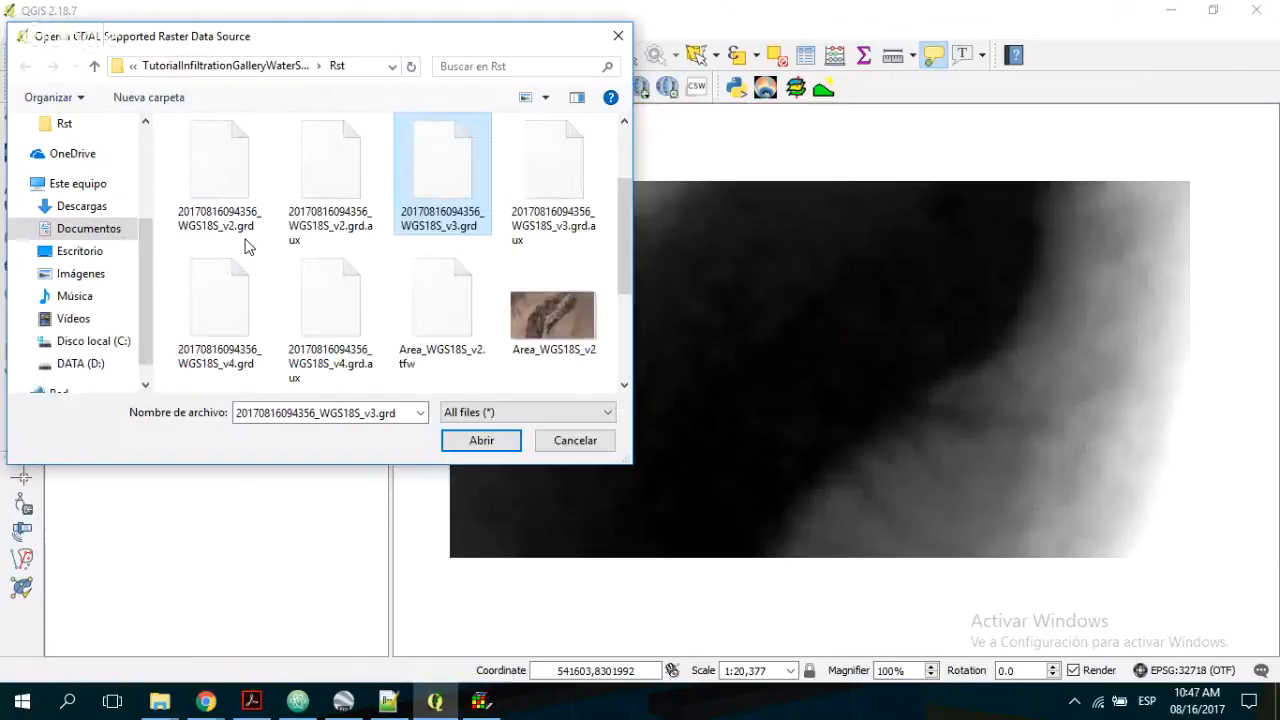
{"action": "double_click", "coordinate": [220, 308]}
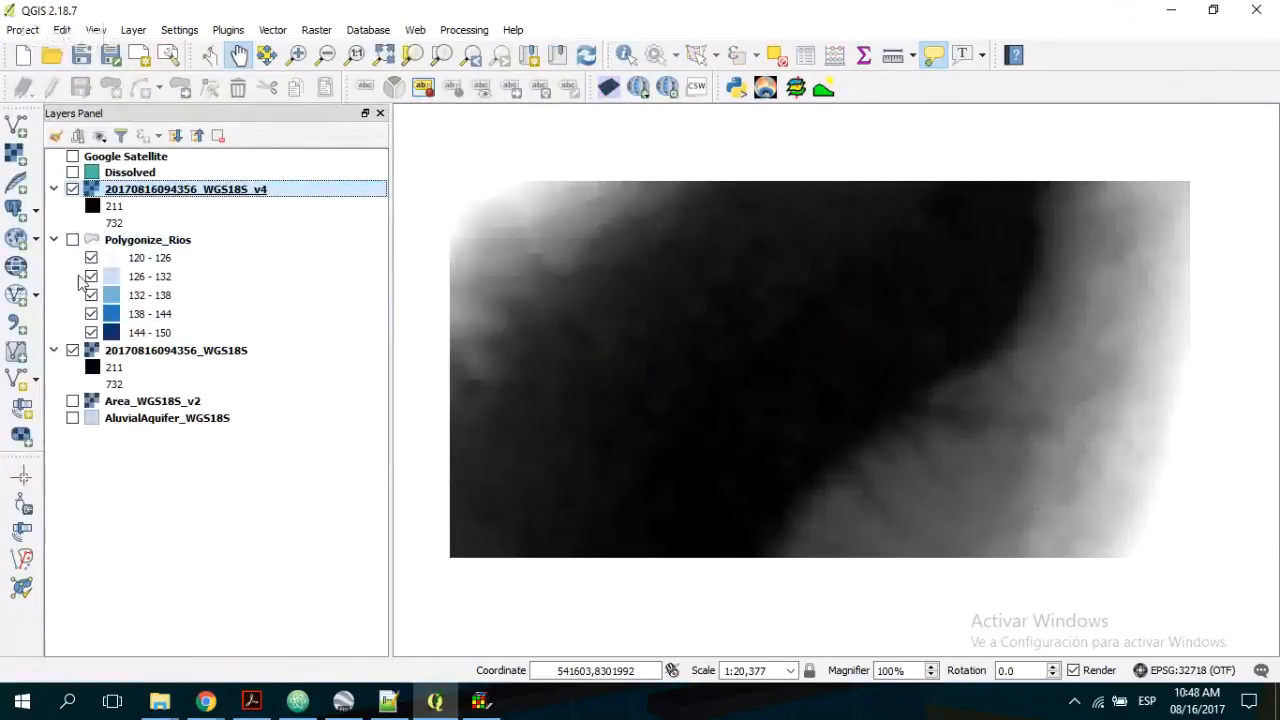
{"action": "right_click", "coordinate": [148, 190]}
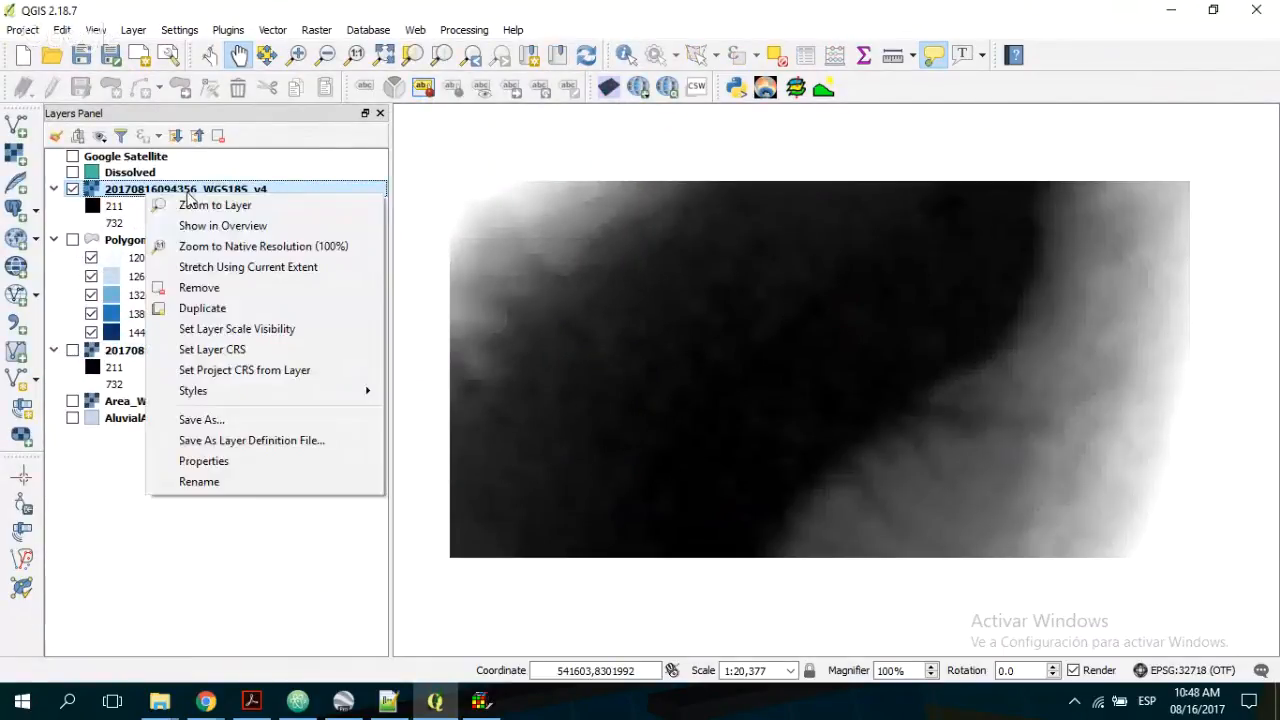
{"action": "left_click", "coordinate": [200, 205]}
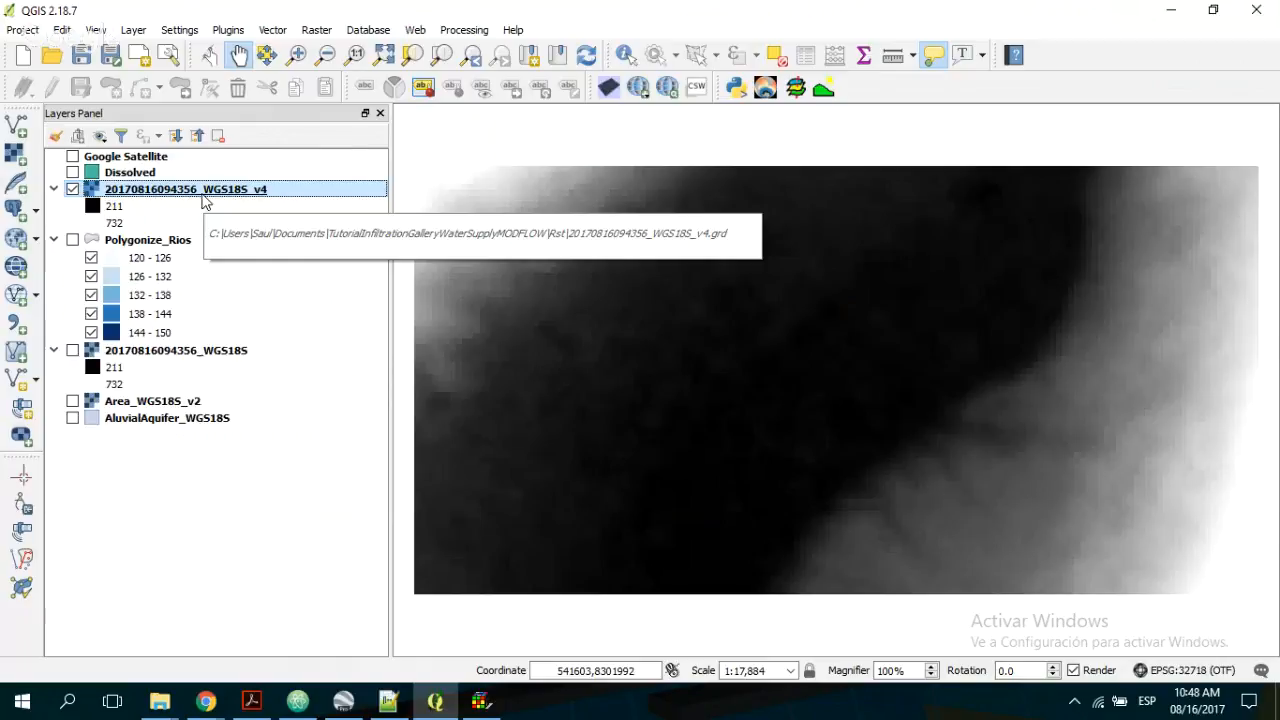
{"action": "left_click", "coordinate": [318, 29]}
{"action": "mouse_move", "coordinate": [400, 290]}
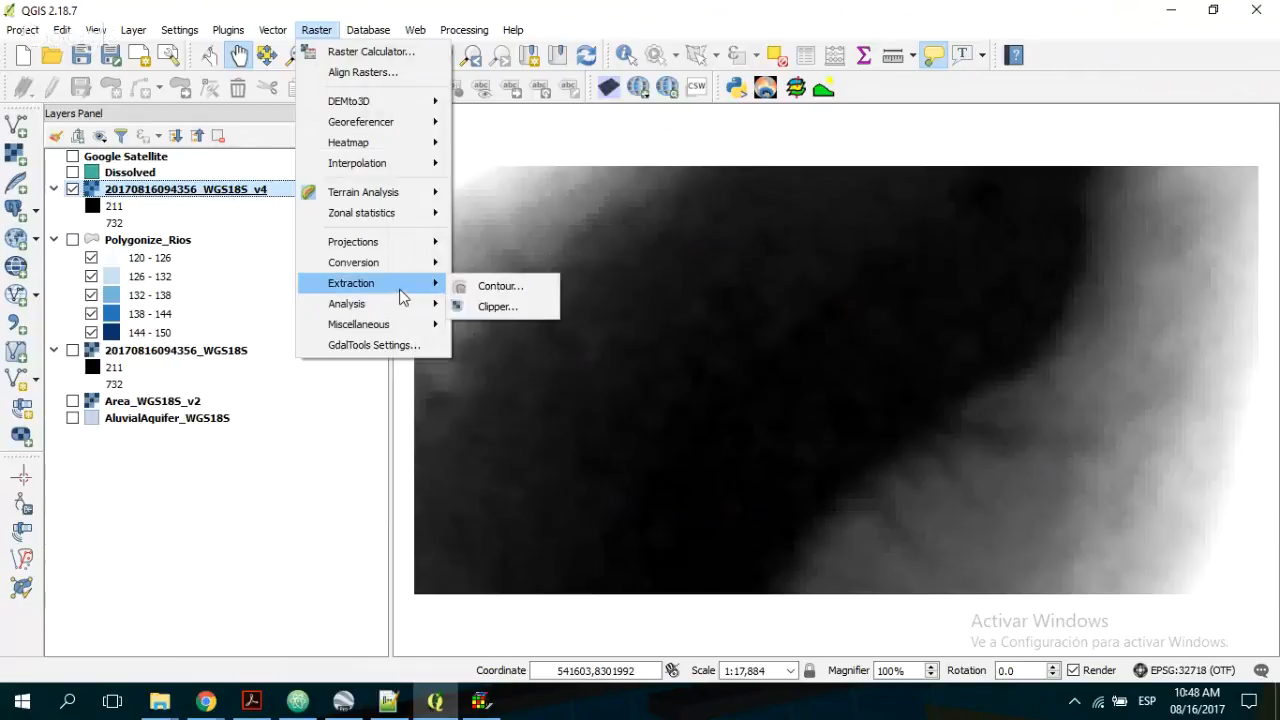
{"action": "left_click", "coordinate": [500, 287]}
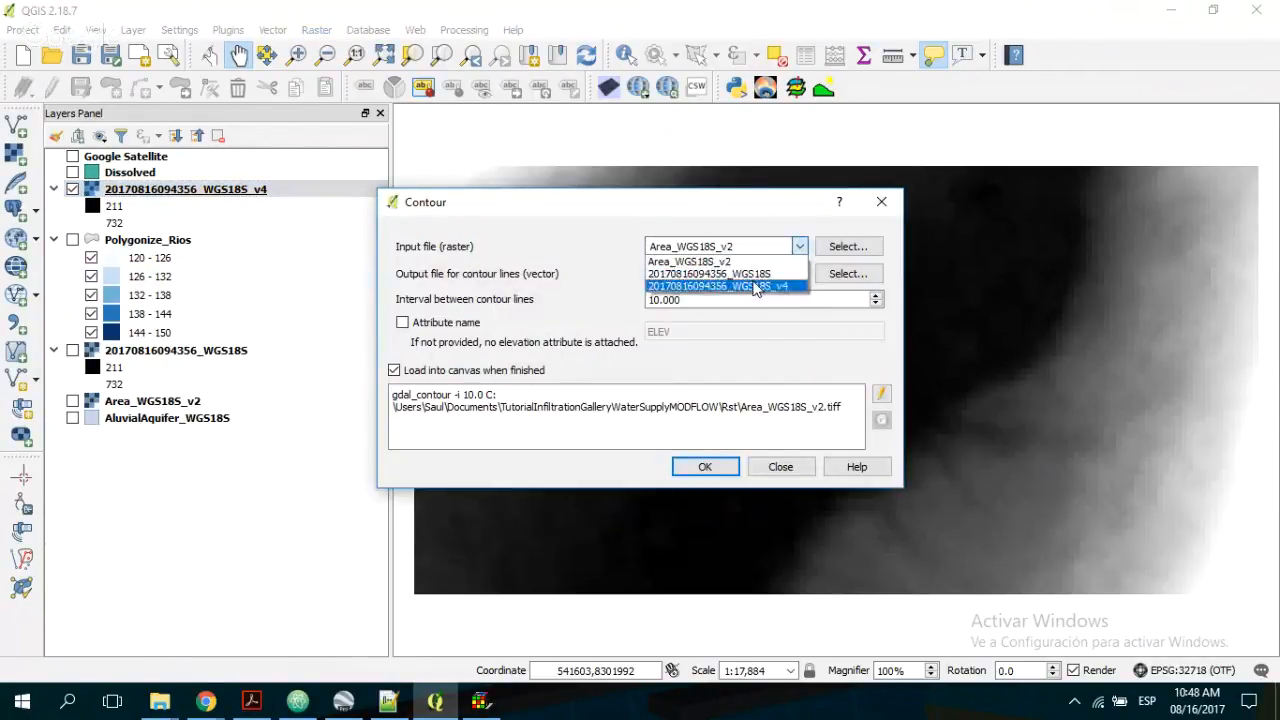
{"action": "left_click", "coordinate": [715, 272]}
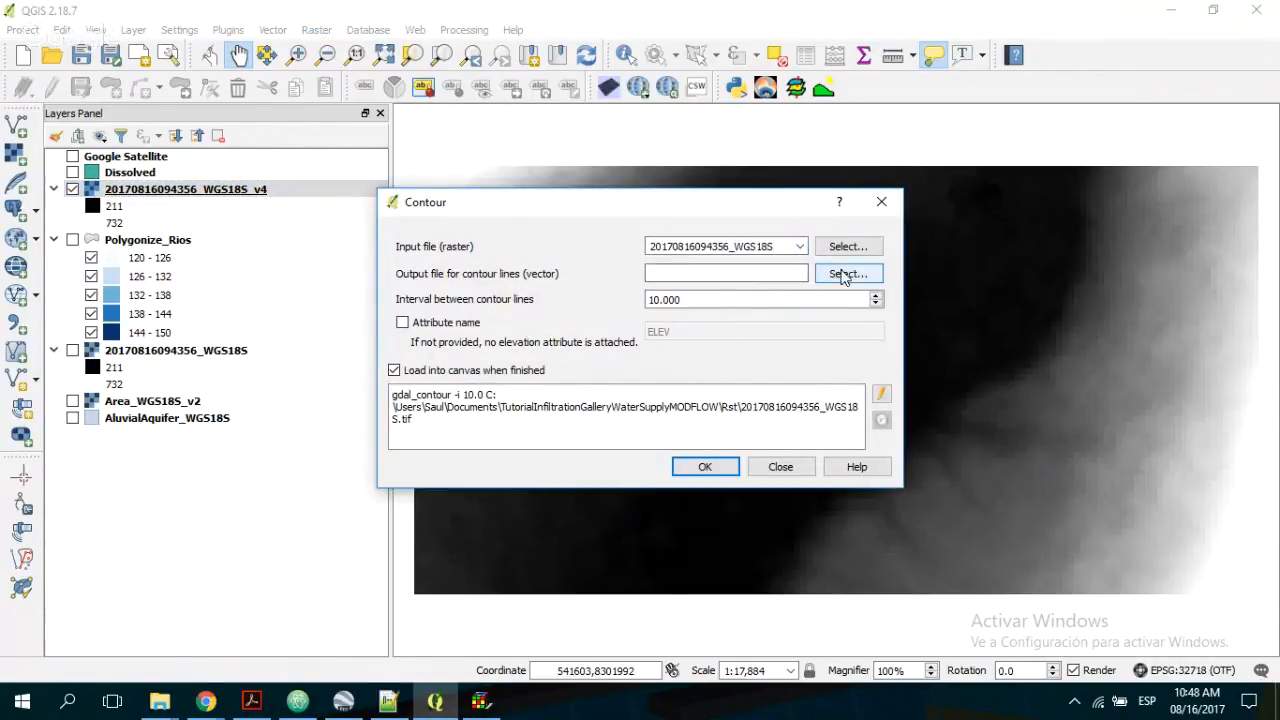
- Set the contour output file to Contours_2m in the Shps folder
{"action": "left_click", "coordinate": [846, 275]}
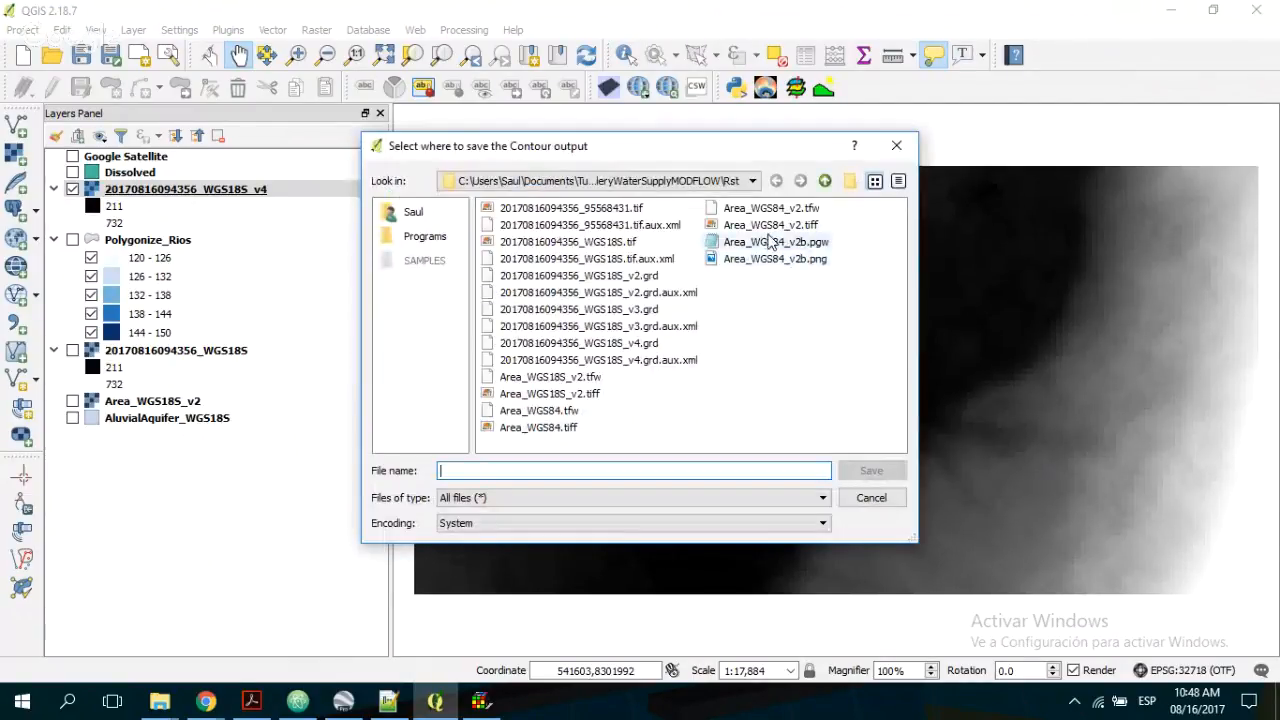
{"action": "left_click", "coordinate": [824, 180]}
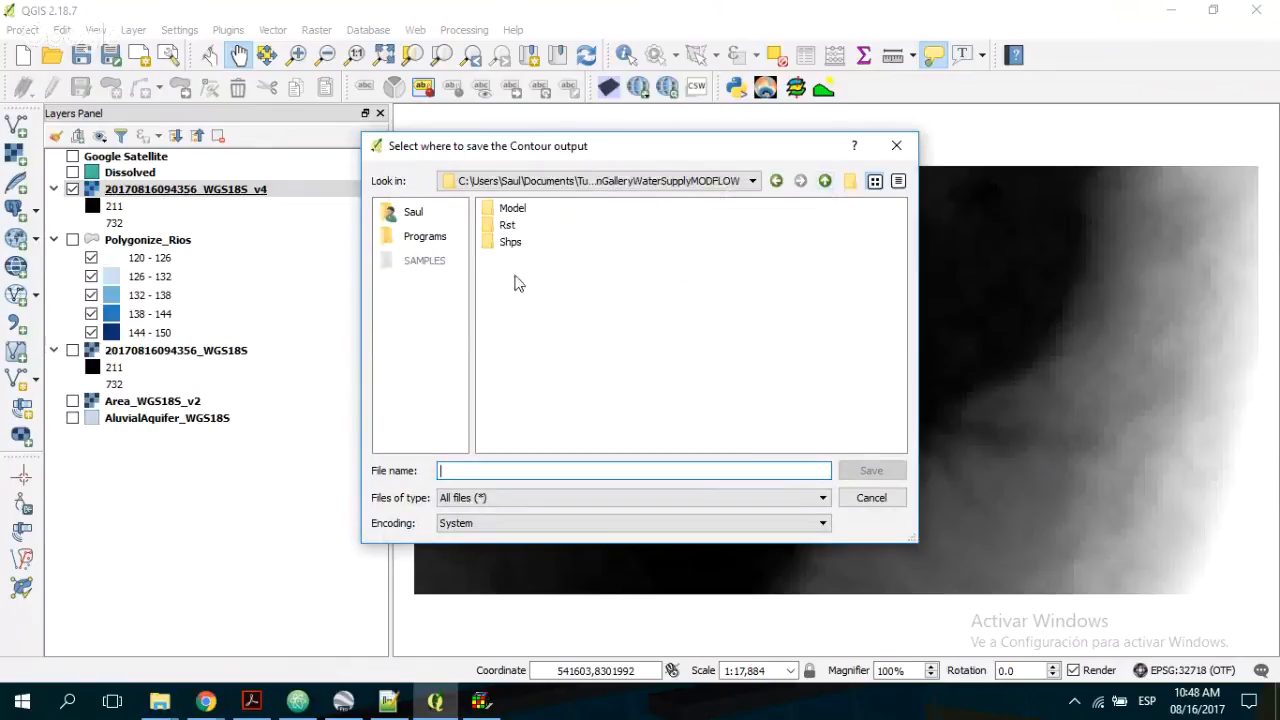
{"action": "left_click", "coordinate": [512, 244]}
{"action": "key", "text": "Return"}
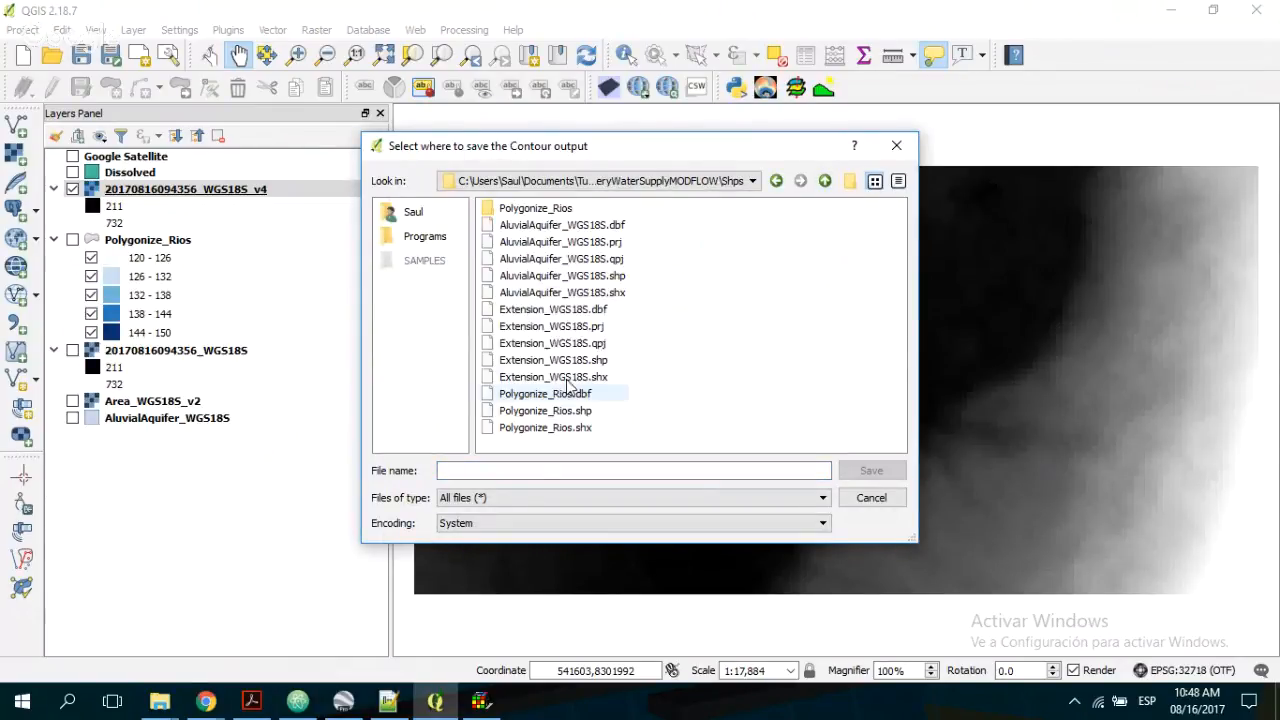
{"action": "left_click", "coordinate": [502, 472]}
{"action": "type", "text": "Co"}
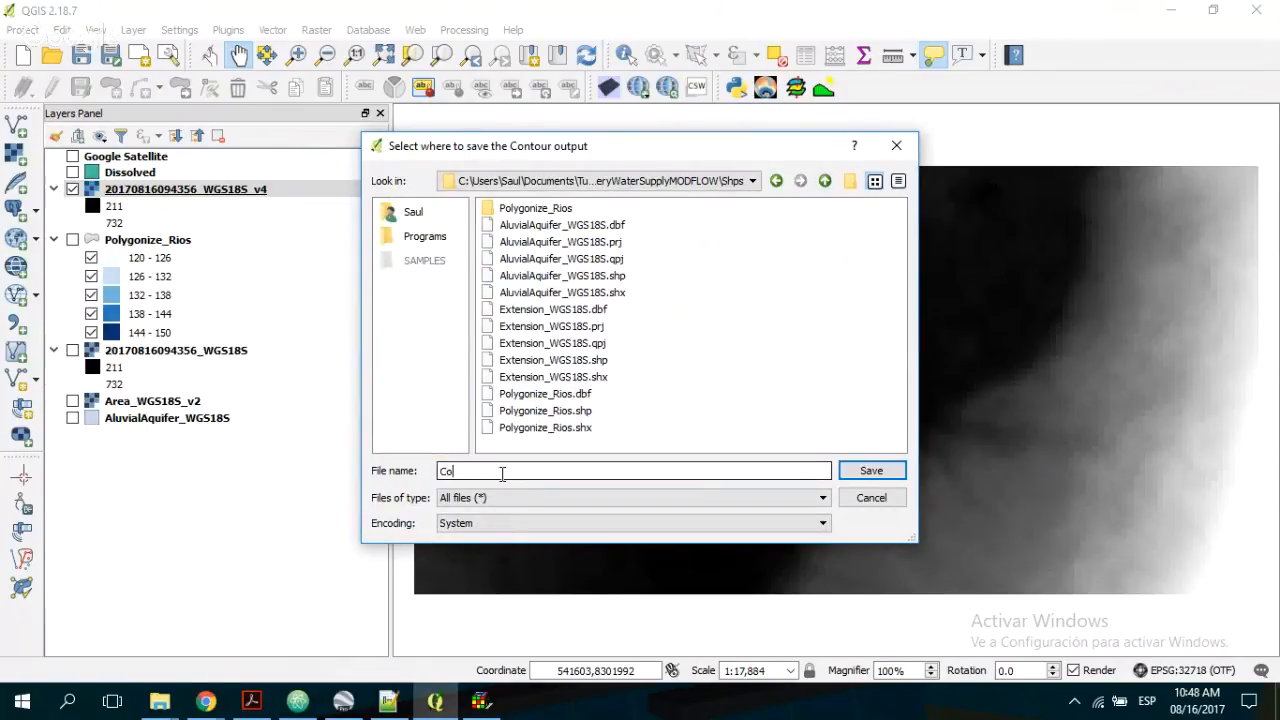
{"action": "type", "text": "ntours_2m"}
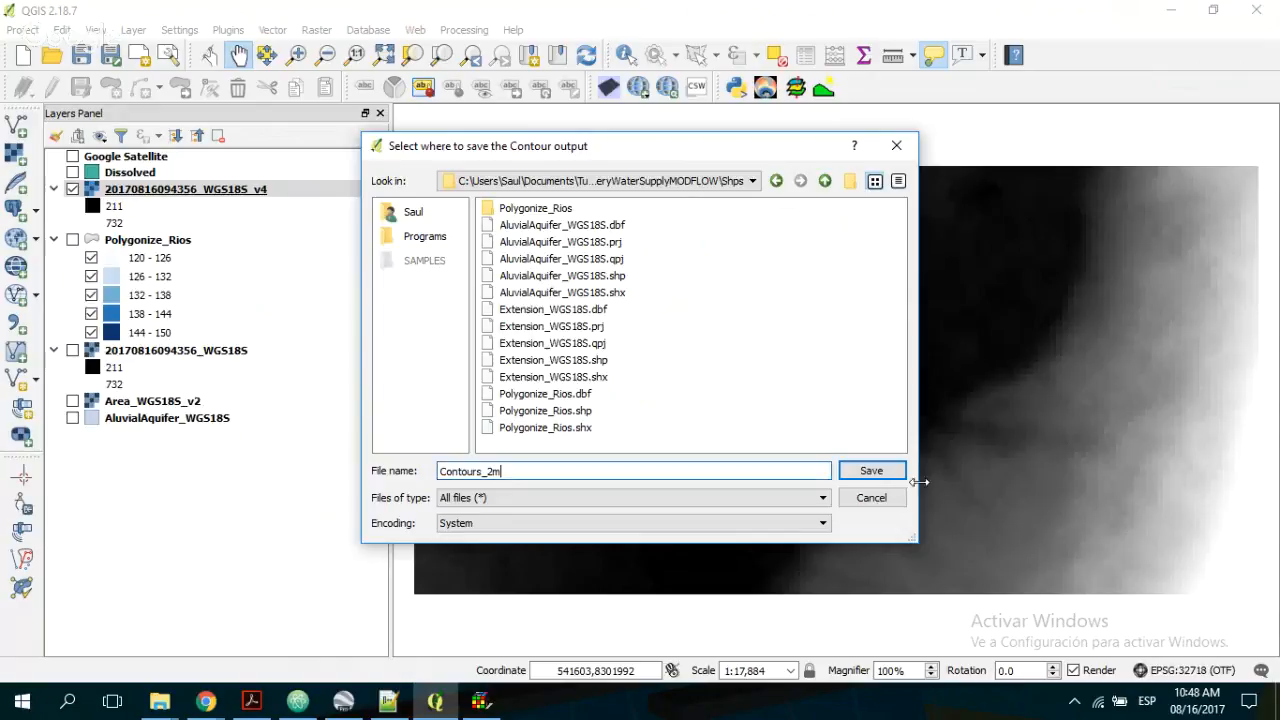
{"action": "left_click", "coordinate": [872, 472]}
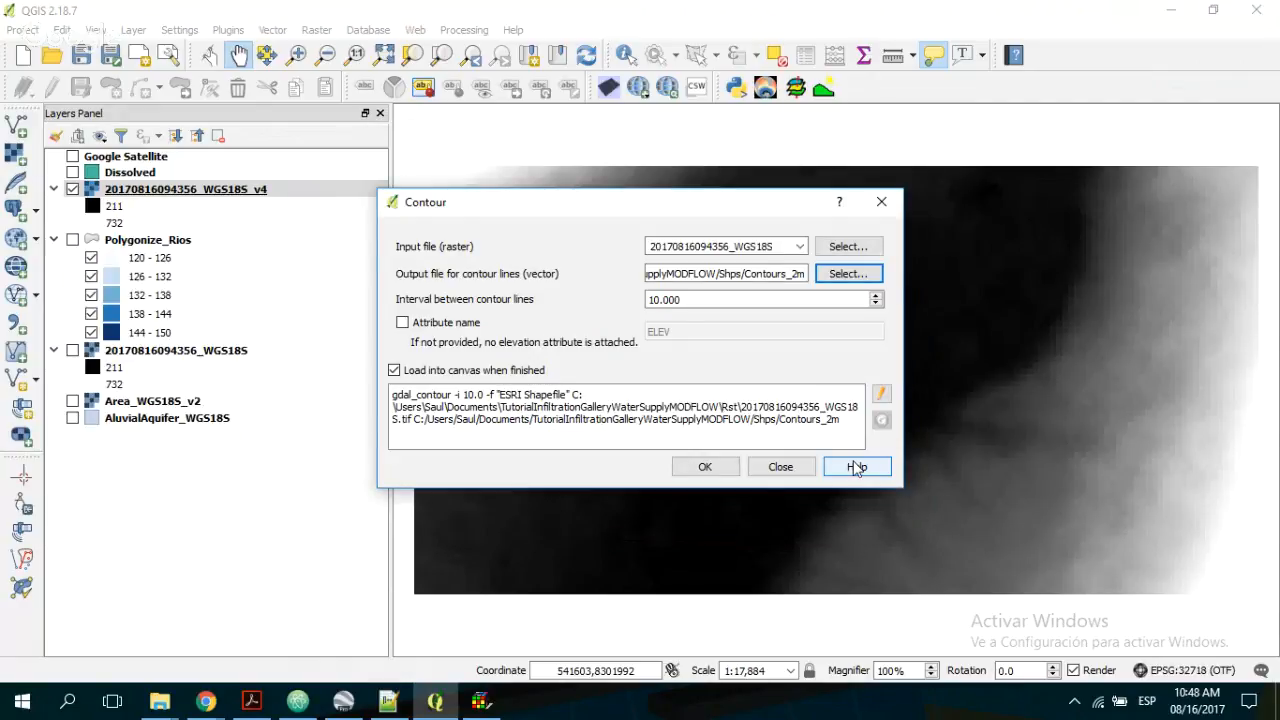
- Enable the ELEV elevation attribute and generate the contour lines at a 10 interval
{"action": "left_click", "coordinate": [402, 322]}
{"action": "left_click", "coordinate": [705, 466]}
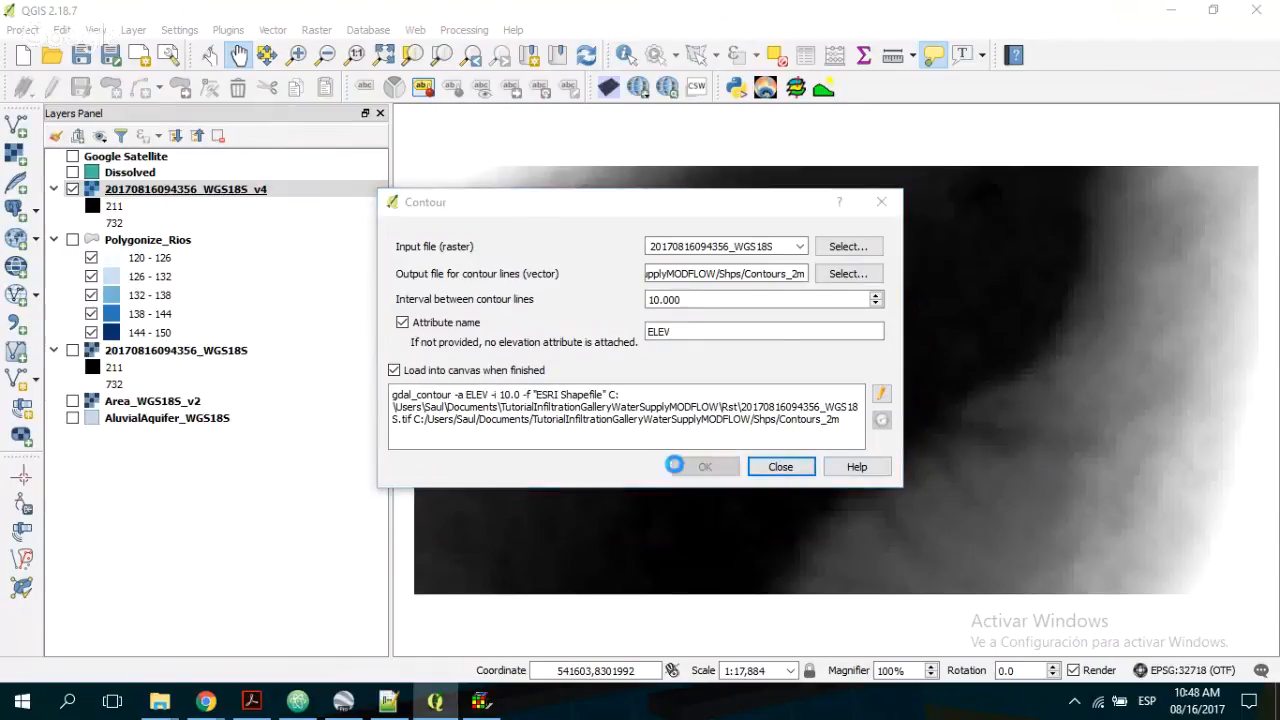
{"action": "left_click", "coordinate": [668, 370]}
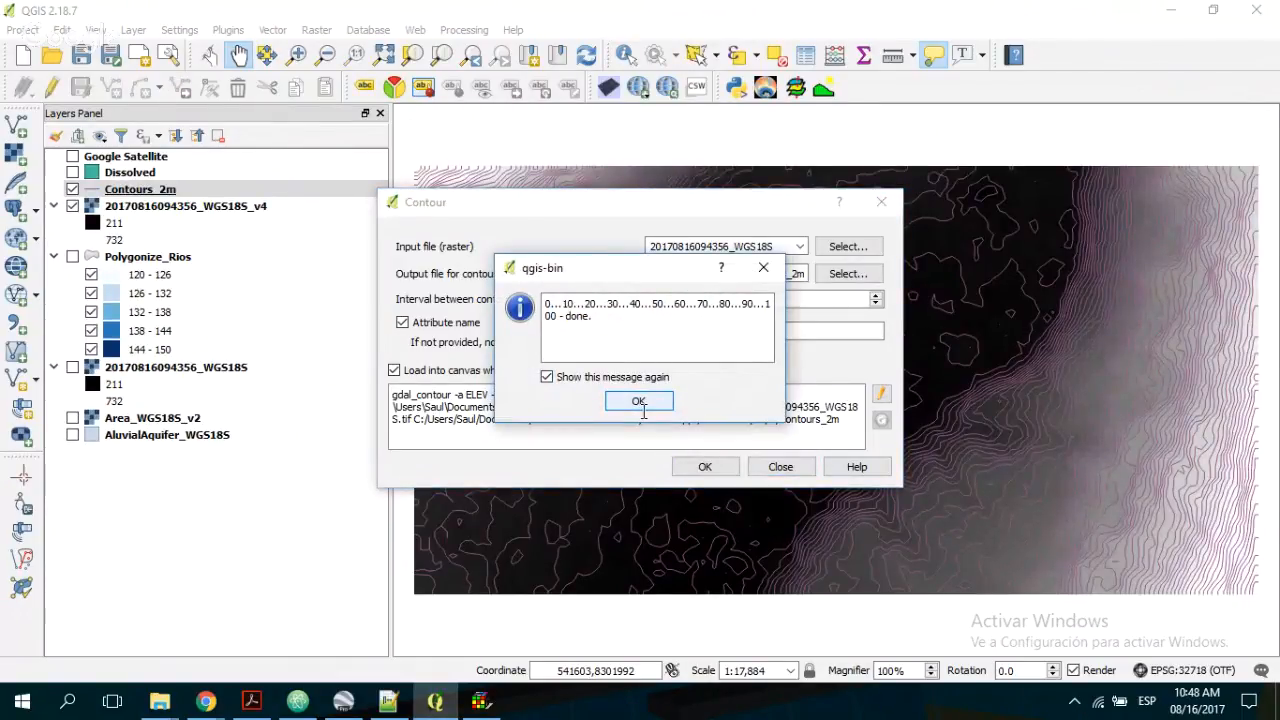
{"action": "left_click", "coordinate": [639, 403]}
- Set the contour interval to 2 and try to run the extraction again to the same output file
{"action": "double_click", "coordinate": [660, 302]}
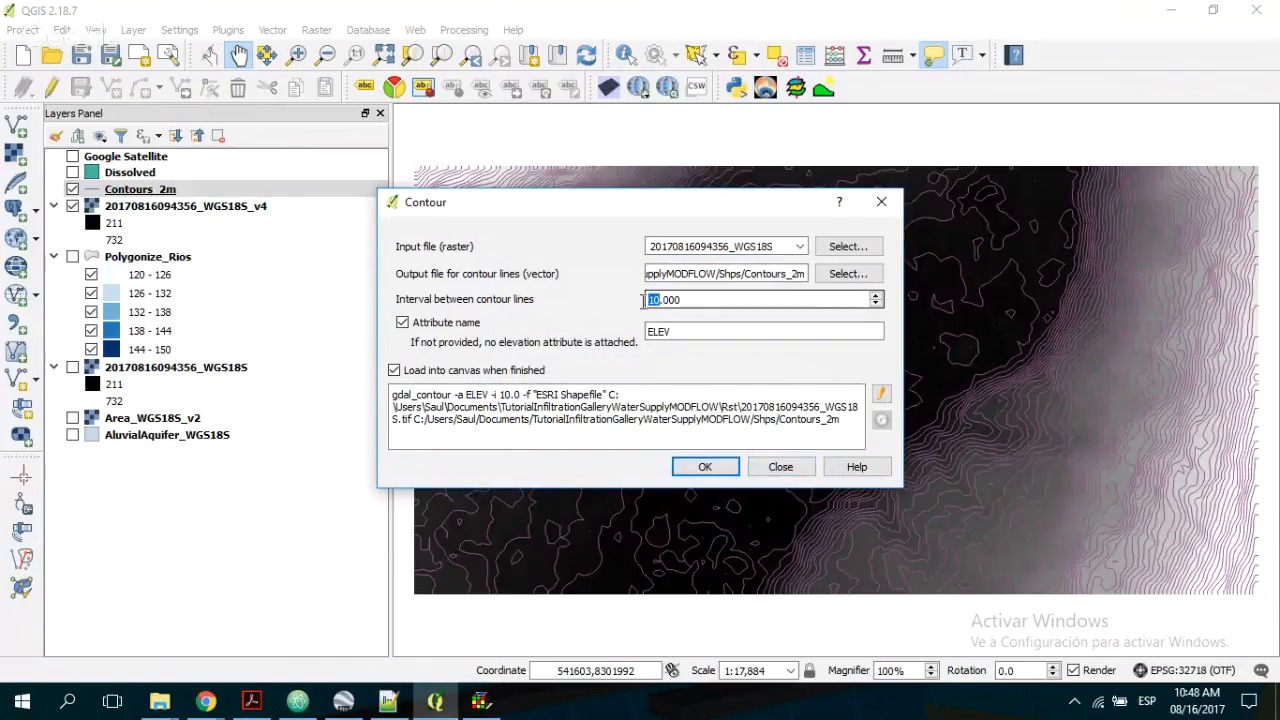
{"action": "type", "text": "2"}
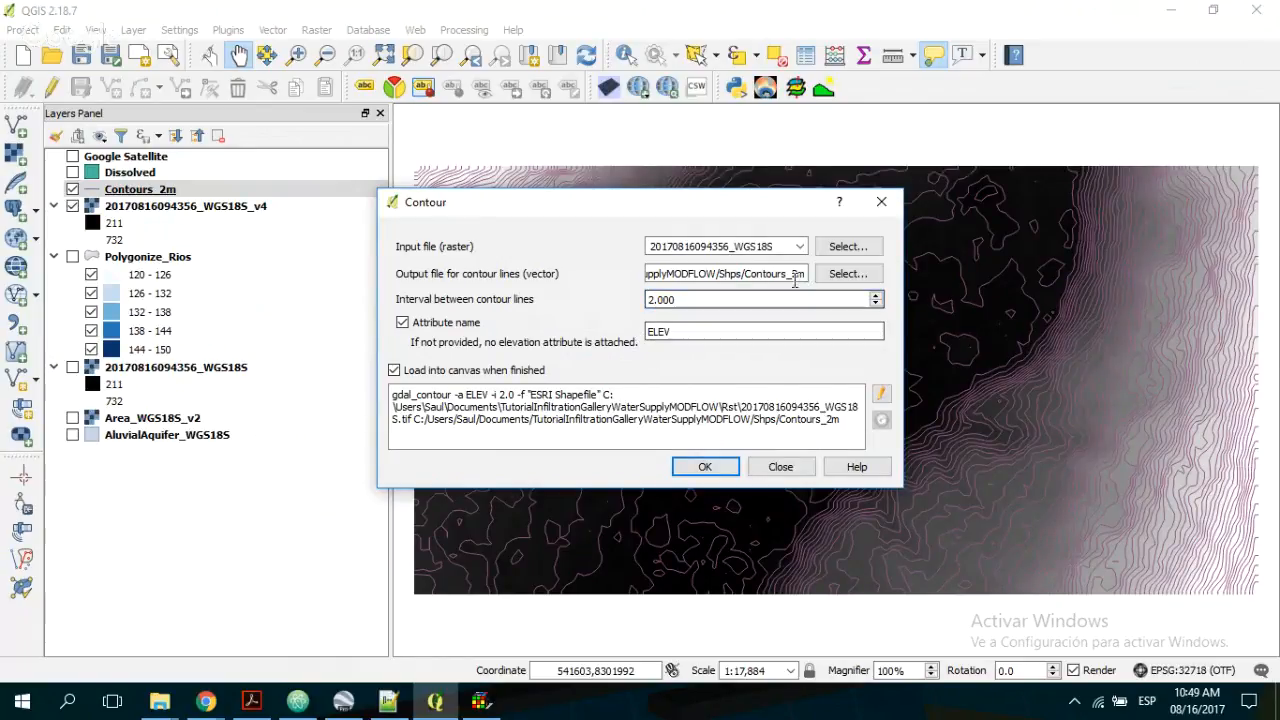
{"action": "left_click", "coordinate": [719, 470]}
{"action": "left_click", "coordinate": [638, 400]}
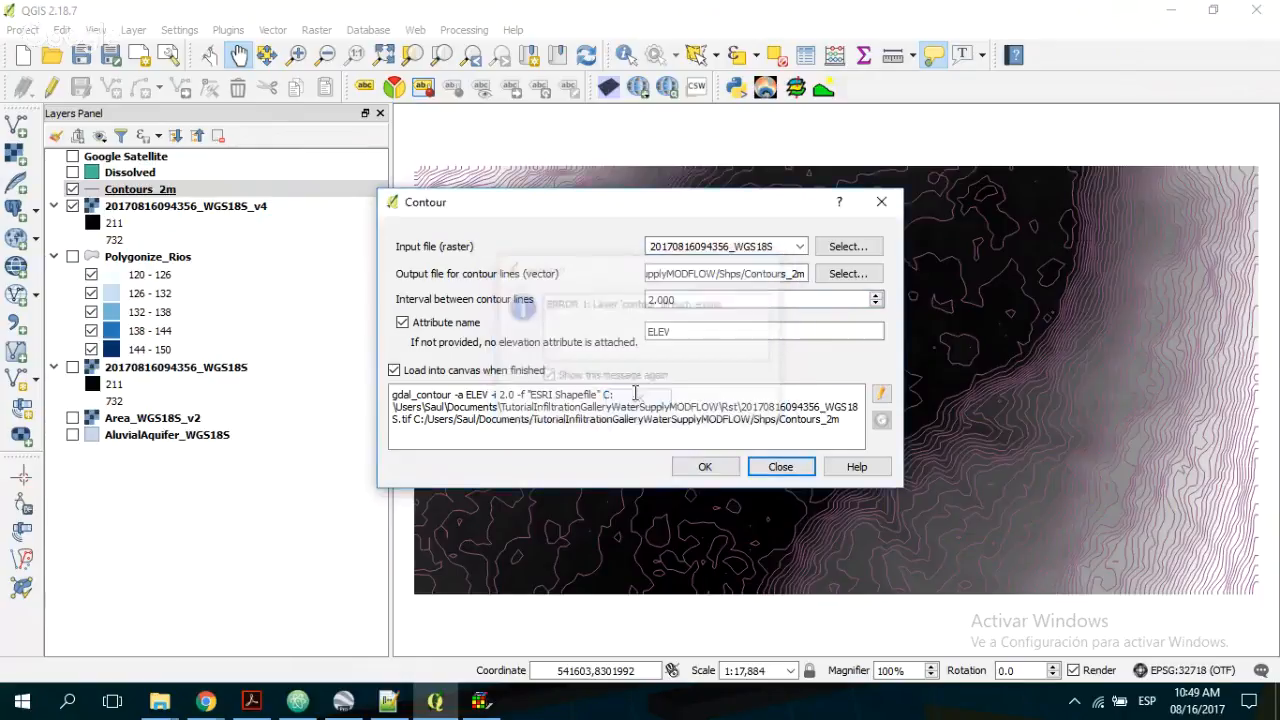
- Rename the contour output to Contours_2m_v2, generate the contour lines and close the Contour dialog
{"action": "left_click", "coordinate": [803, 273]}
{"action": "type", "text": "_"}
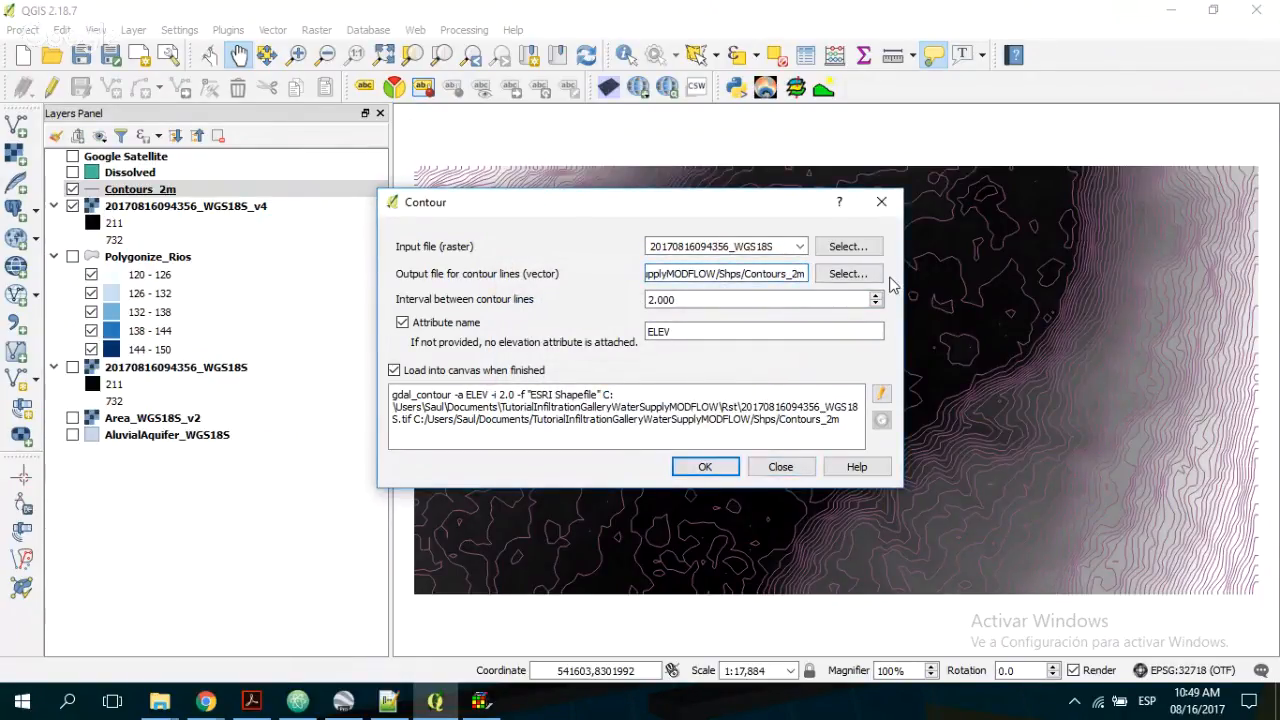
{"action": "type", "text": "v2"}
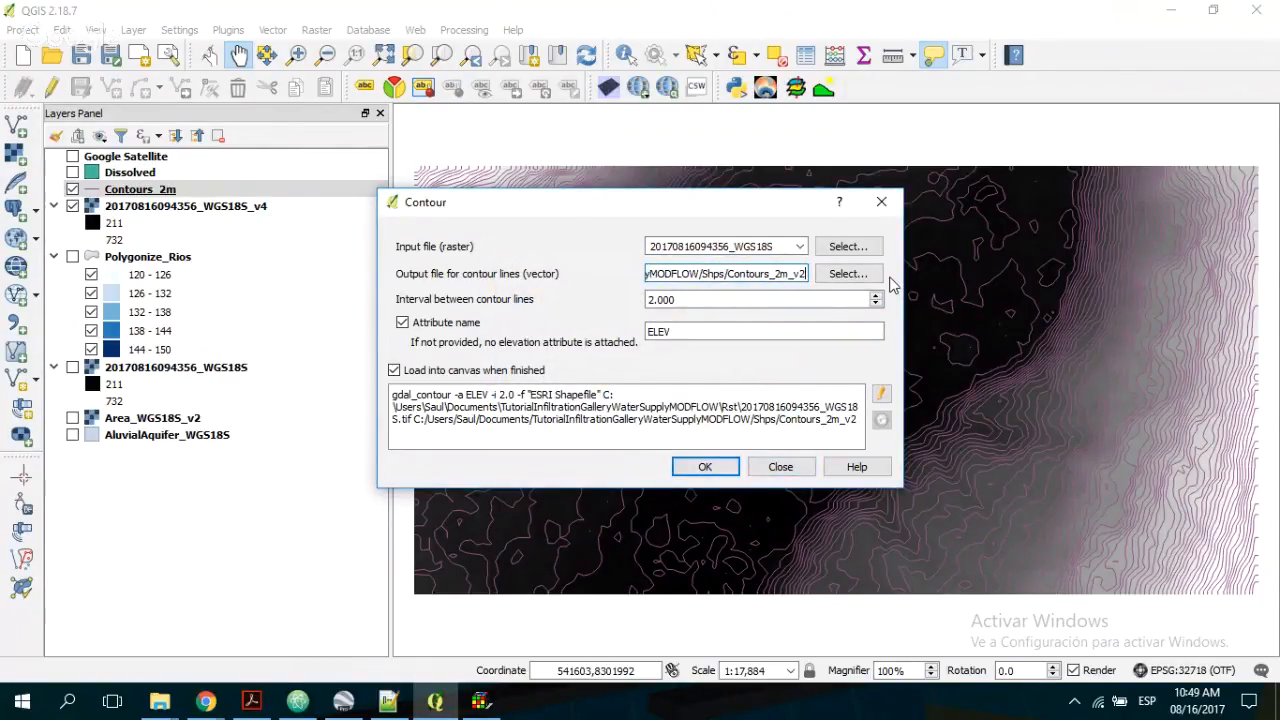
{"action": "left_click", "coordinate": [703, 466]}
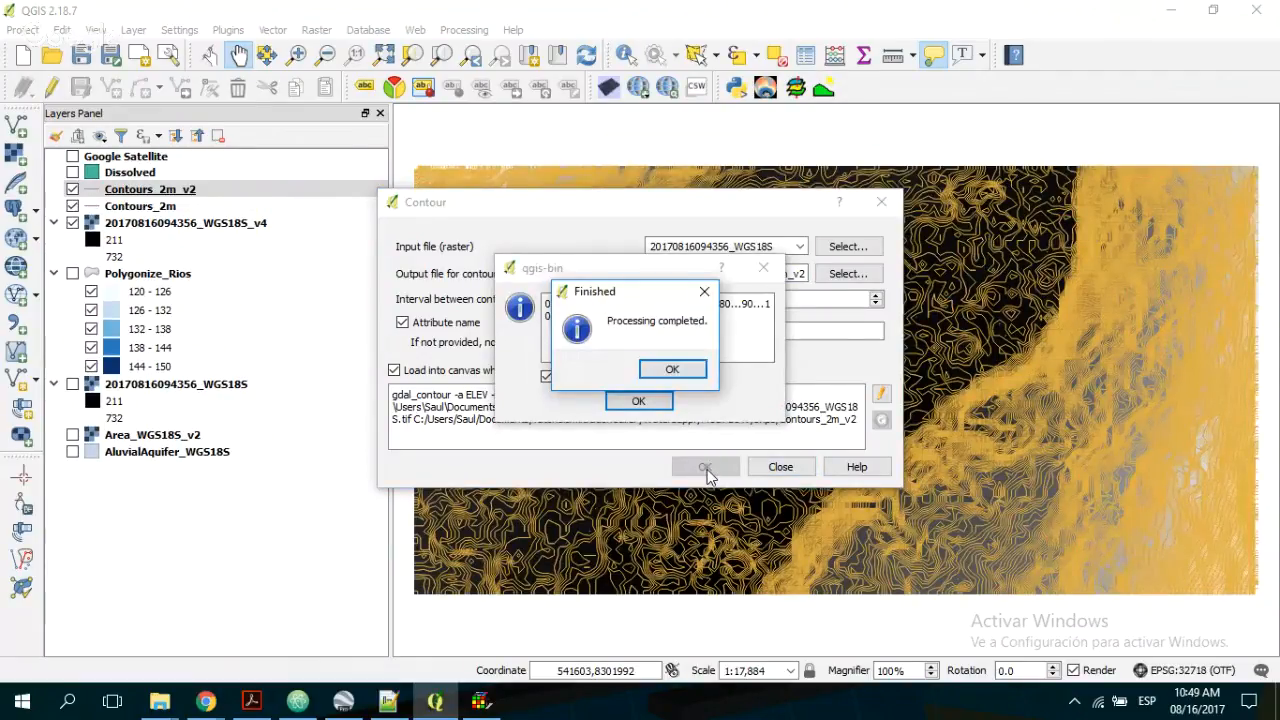
{"action": "key", "text": "Return"}
{"action": "key", "text": "Return"}
{"action": "left_click", "coordinate": [881, 201]}
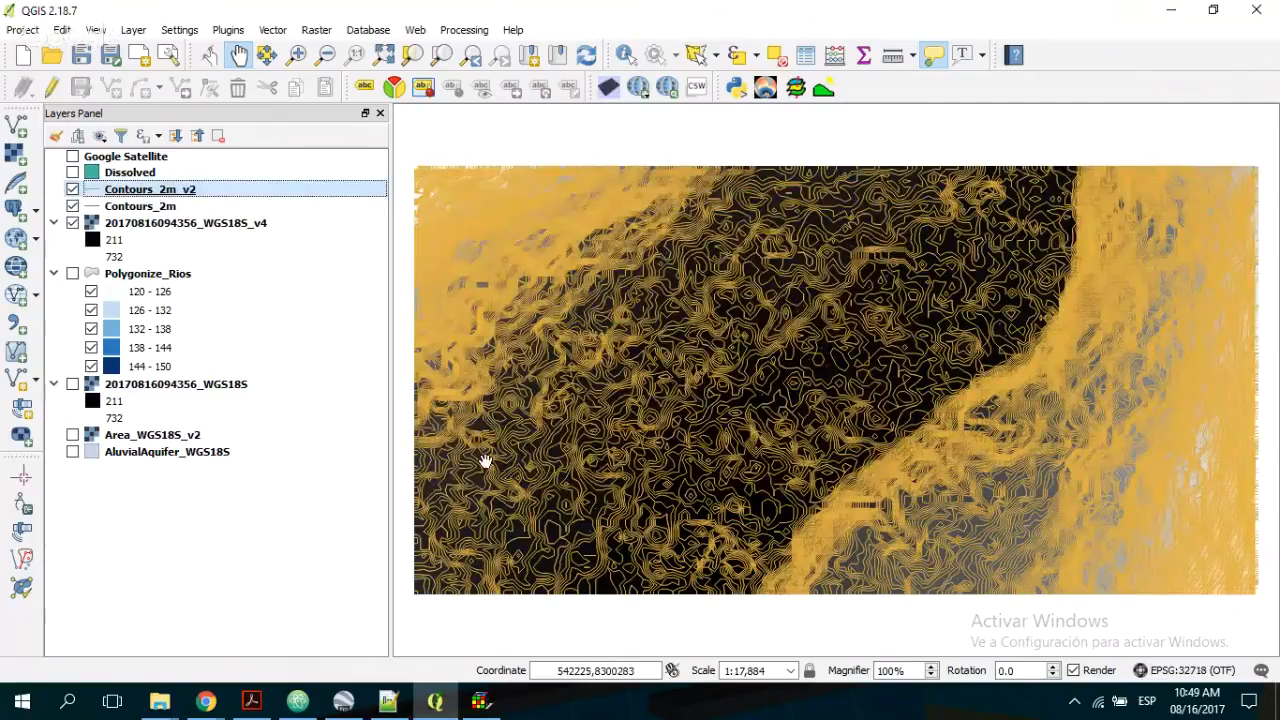
- Show the AluvialAquifer_WGS18S layer and move it above the contour layers
{"action": "mouse_move", "coordinate": [487, 463]}
{"action": "left_click", "coordinate": [73, 452]}
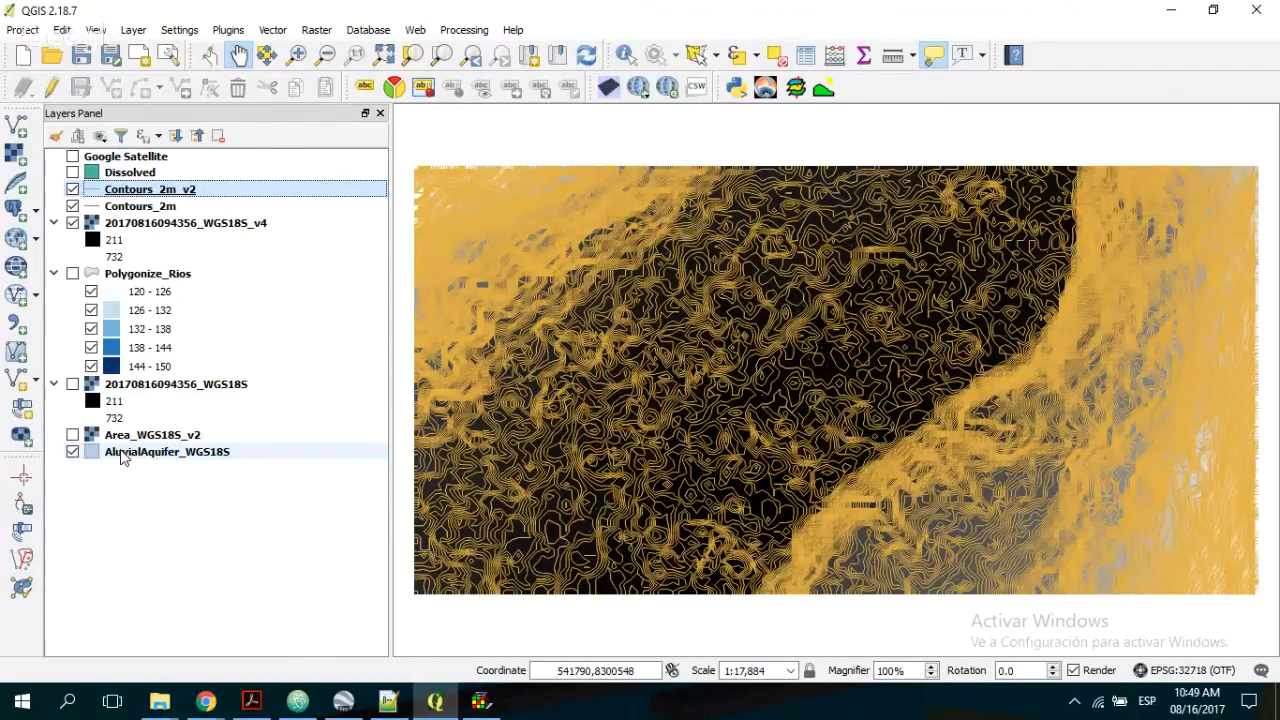
{"action": "left_click_drag", "start_coordinate": [122, 456], "coordinate": [116, 185]}
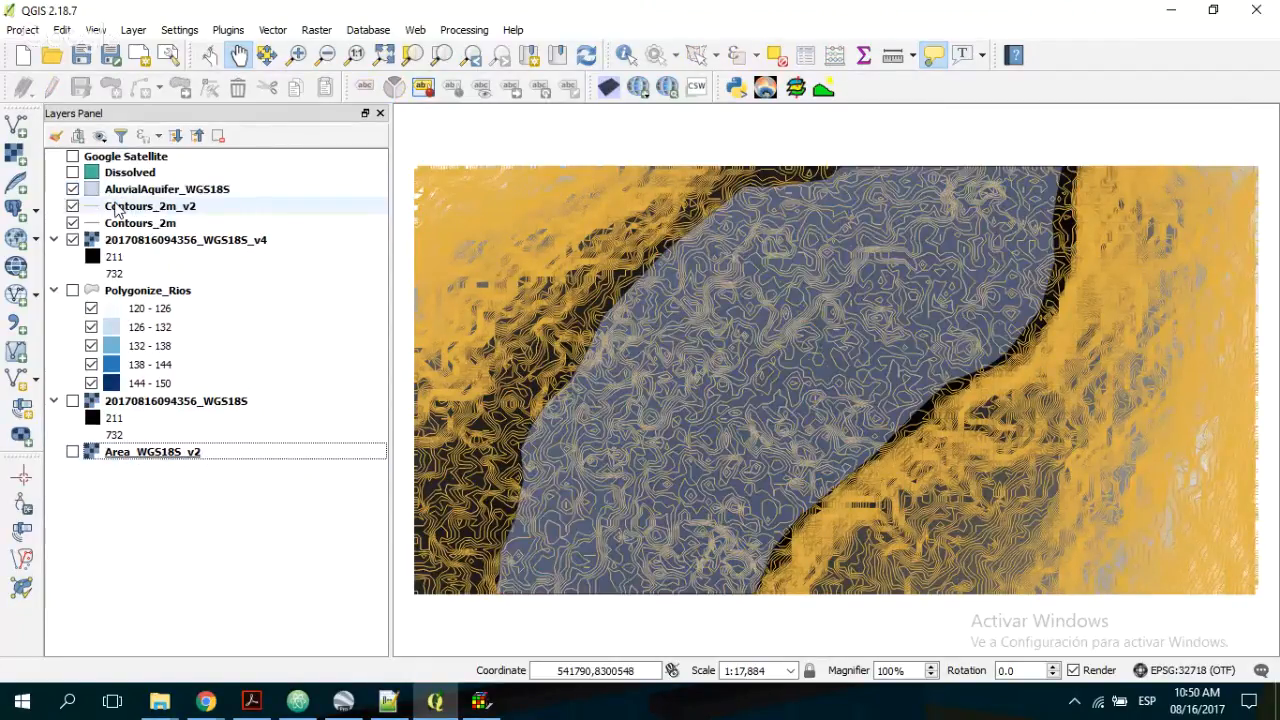
- Start a Select by location on Contours_2m_v2 with AluvialAquifer_WGS18S as the intersection layer
{"action": "left_click", "coordinate": [273, 29]}
{"action": "mouse_move", "coordinate": [370, 258]}
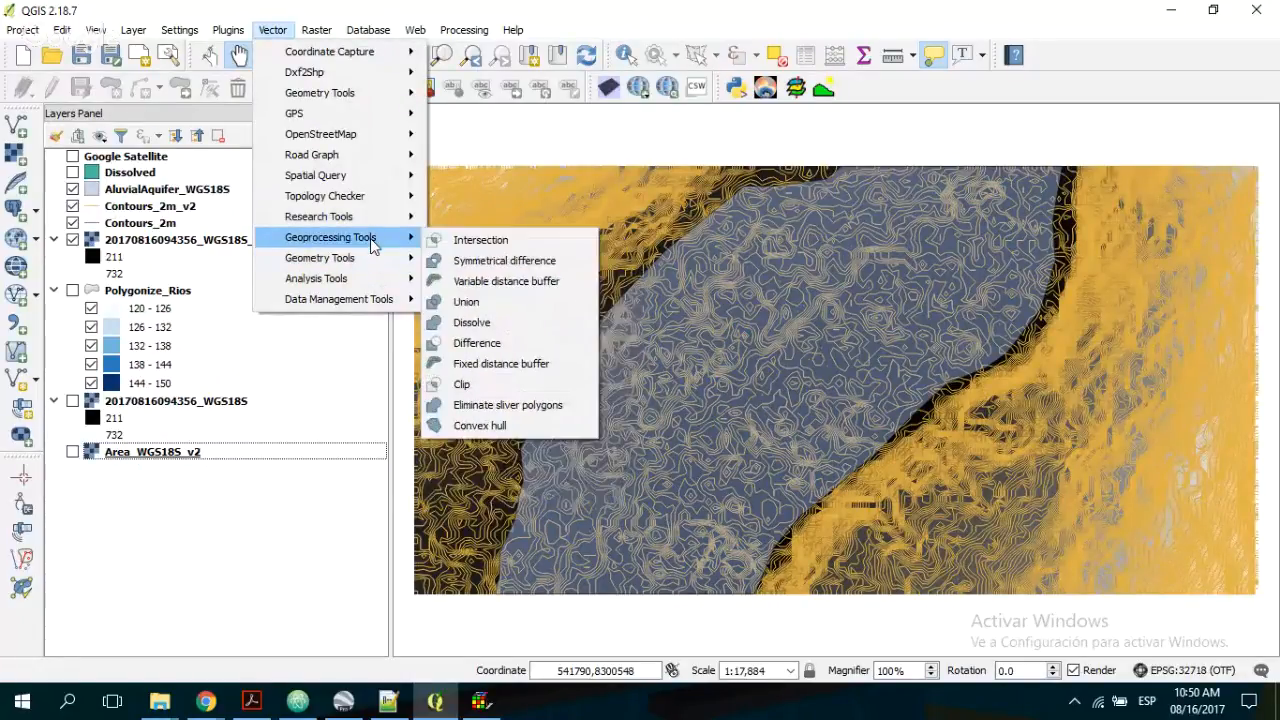
{"action": "mouse_move", "coordinate": [370, 222]}
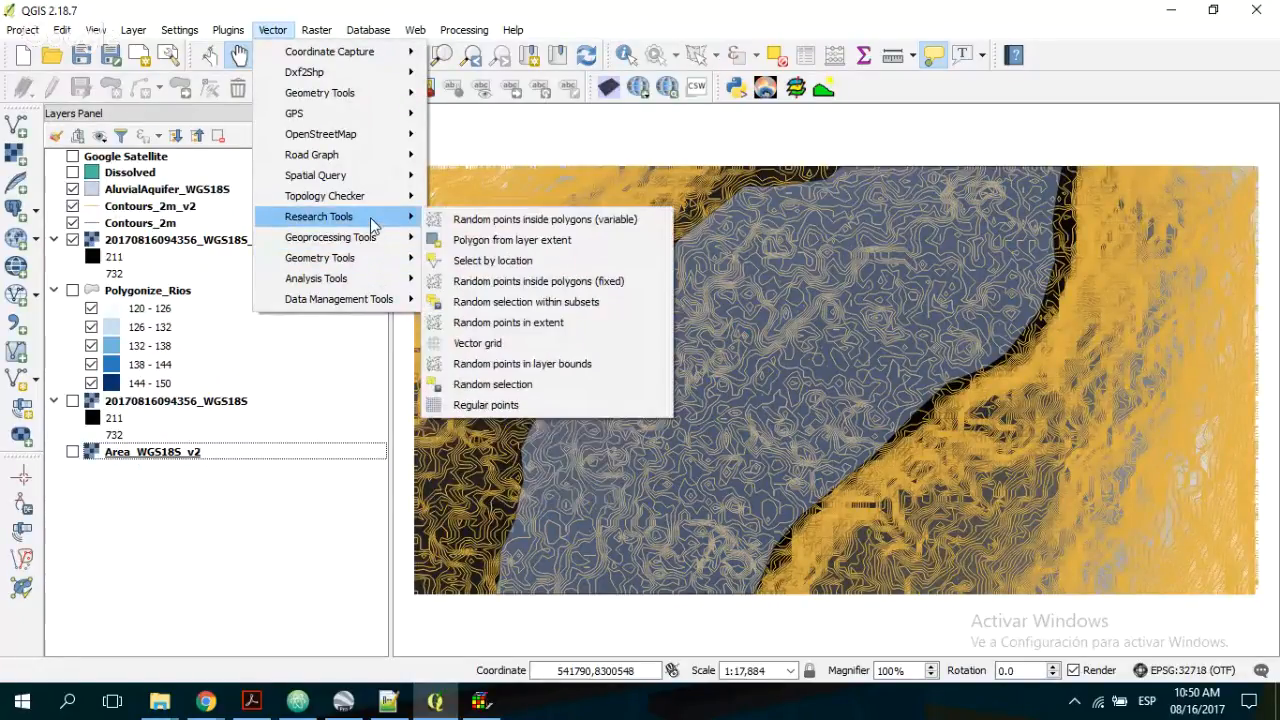
{"action": "left_click", "coordinate": [520, 260]}
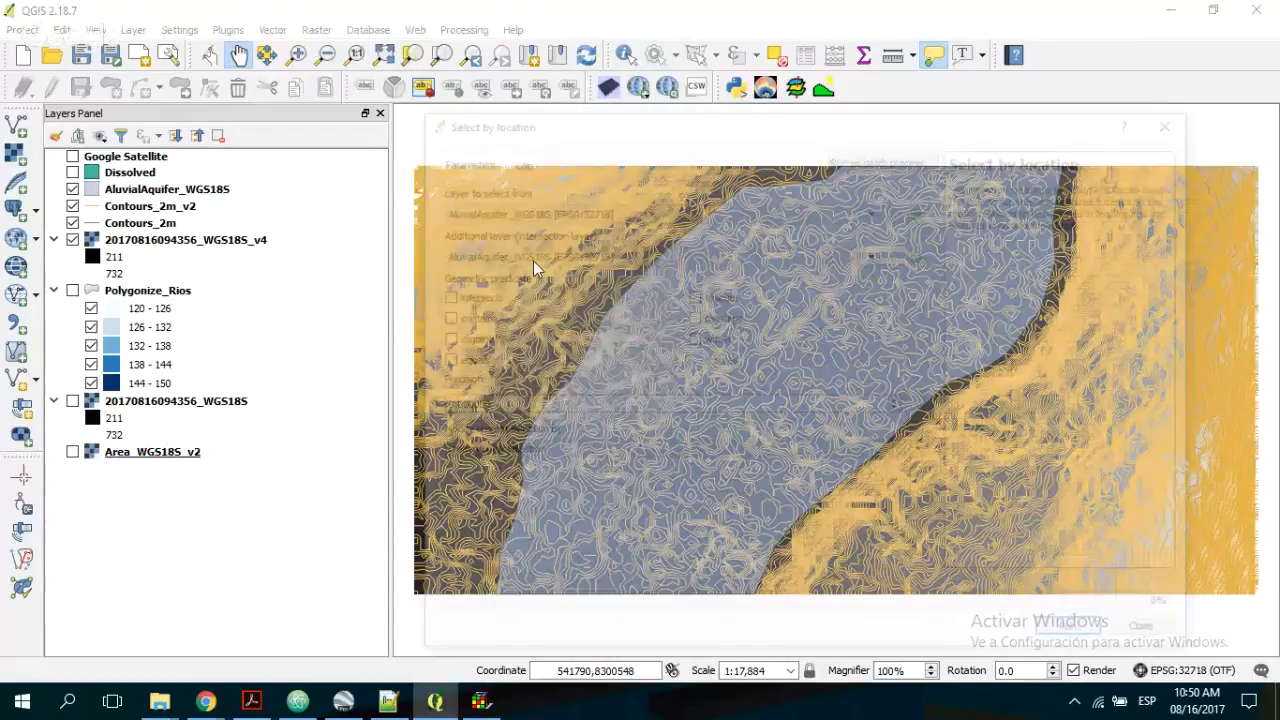
{"action": "left_click", "coordinate": [614, 210]}
{"action": "left_click", "coordinate": [600, 248]}
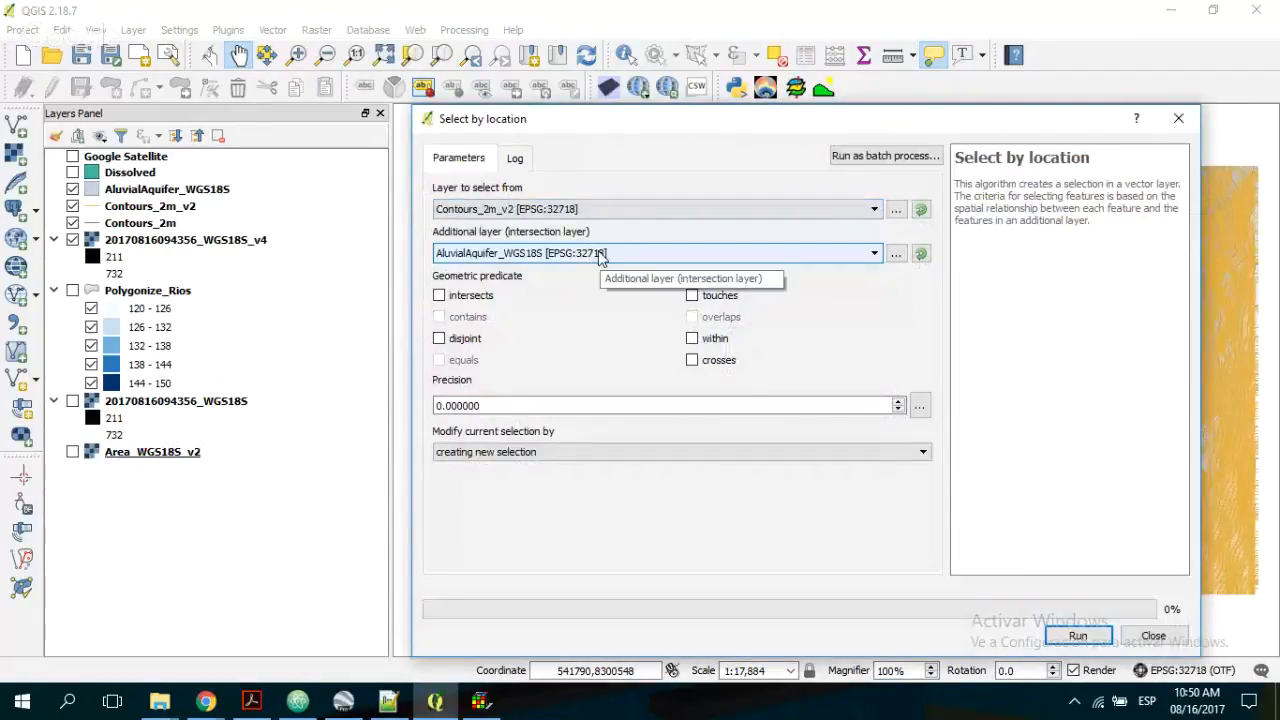
{"action": "left_click", "coordinate": [600, 254]}
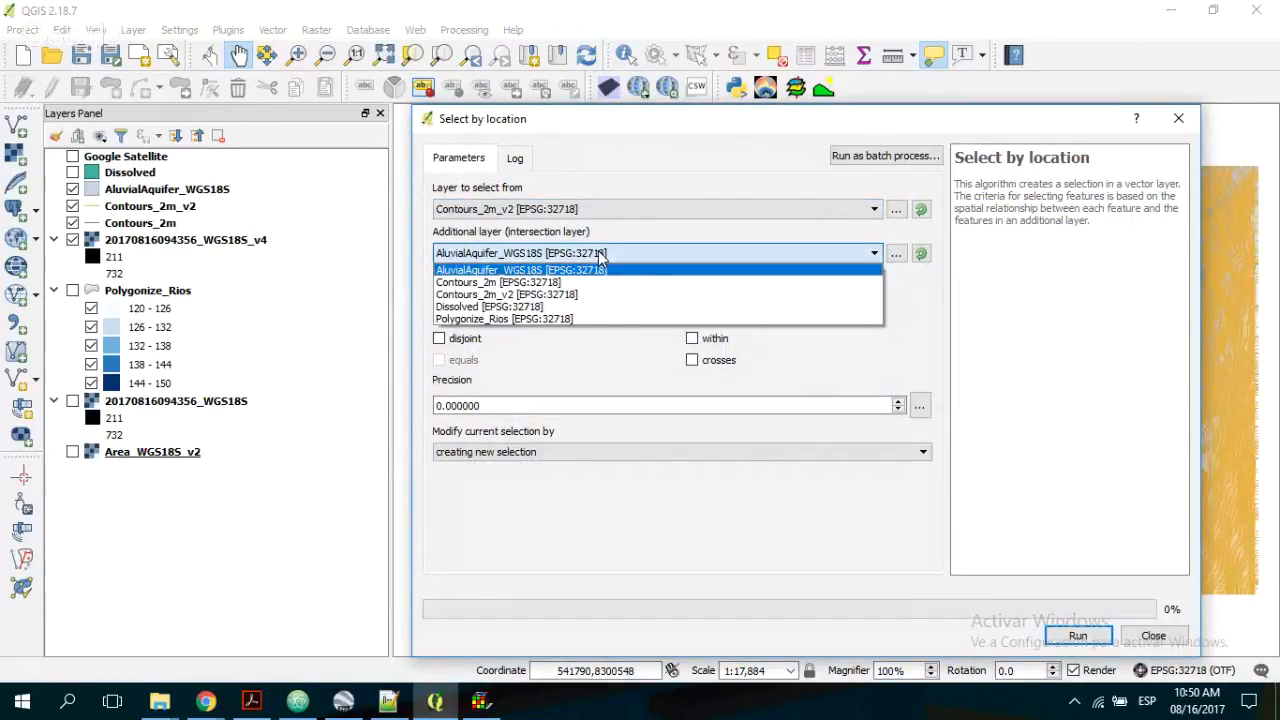
{"action": "left_click", "coordinate": [600, 255]}
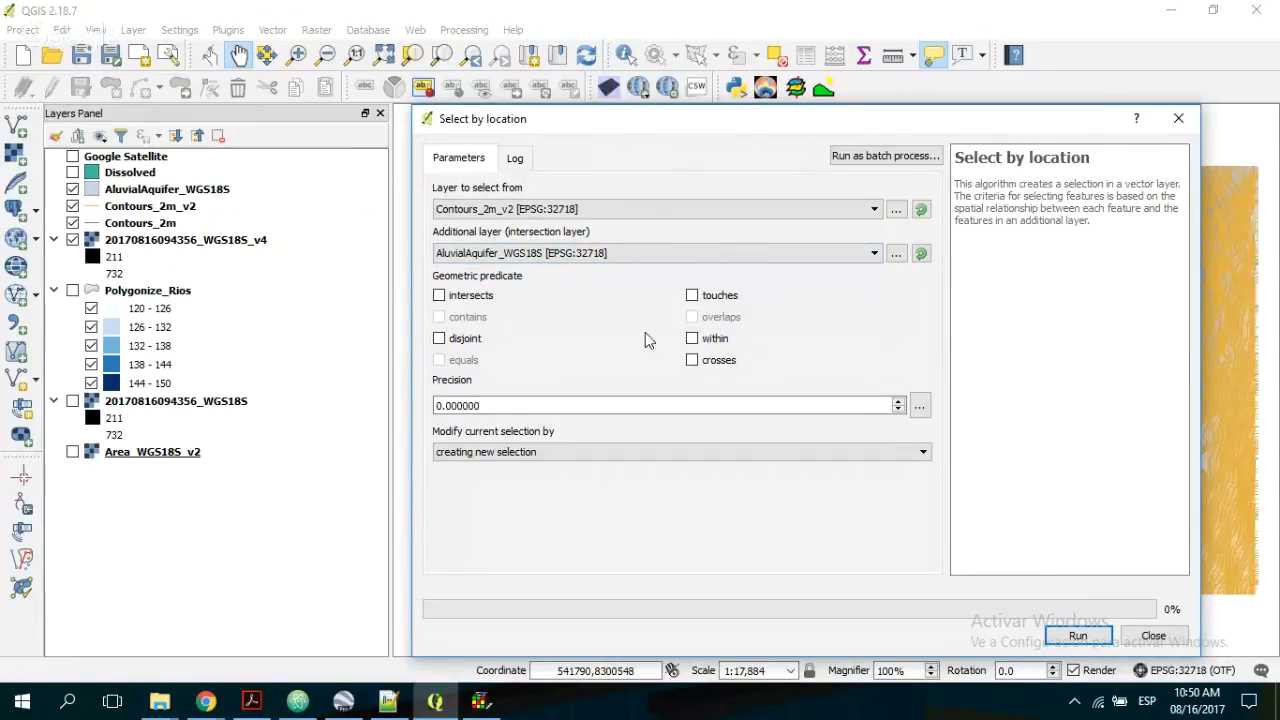
- Select the contours using the intersects and within predicates
{"action": "left_click", "coordinate": [438, 295]}
{"action": "left_click", "coordinate": [692, 338]}
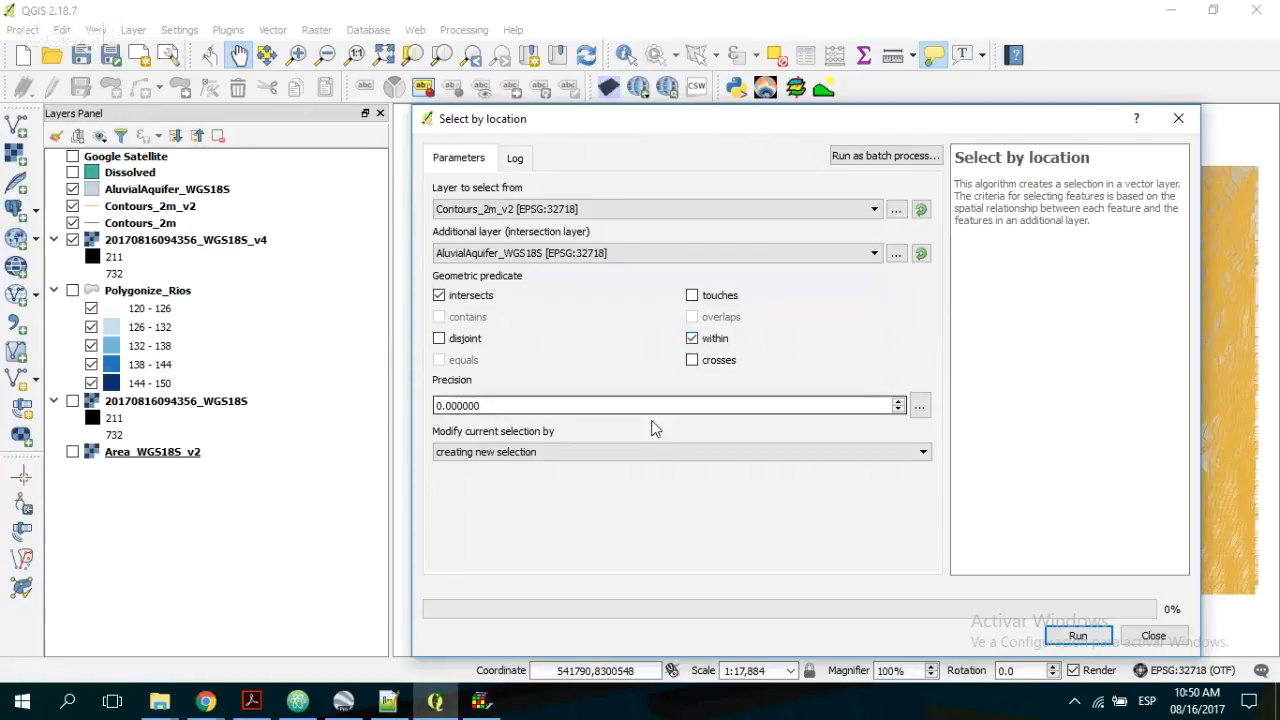
{"action": "left_click", "coordinate": [1077, 640]}
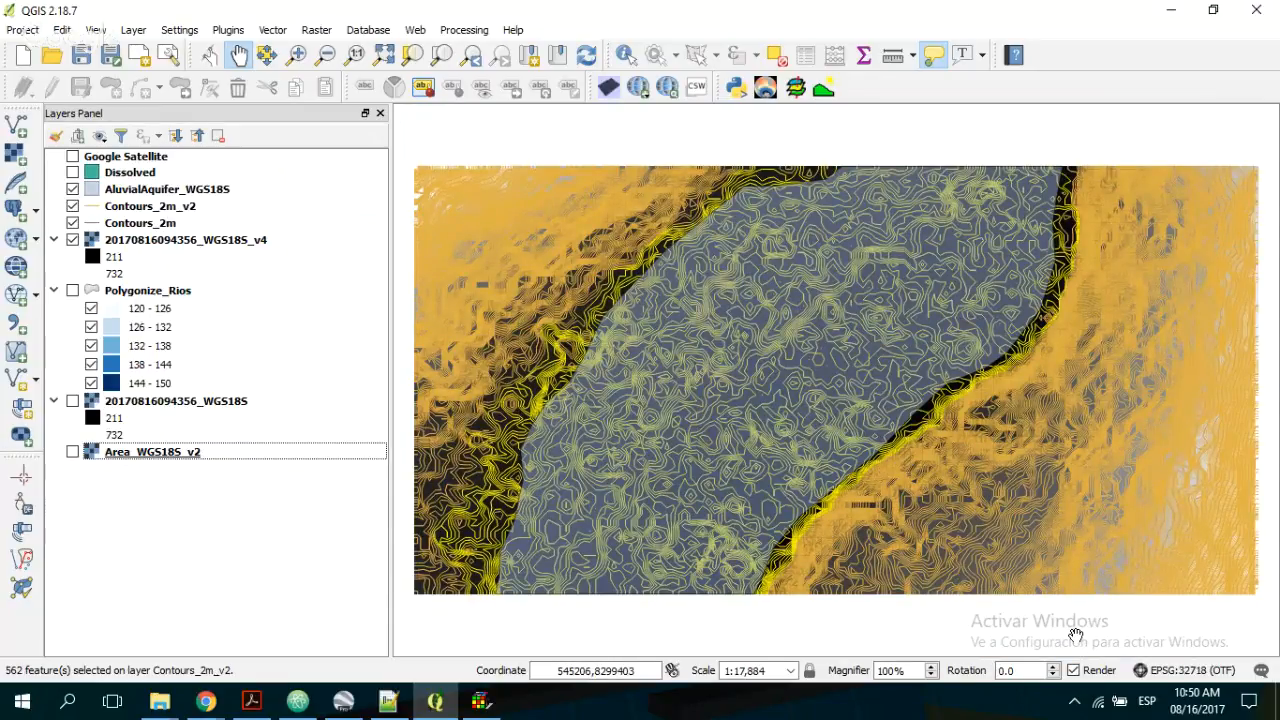
- Start exporting the Contours_2m_v2 layer as an ESRI Shapefile with only the selected features
{"action": "left_click", "coordinate": [137, 194]}
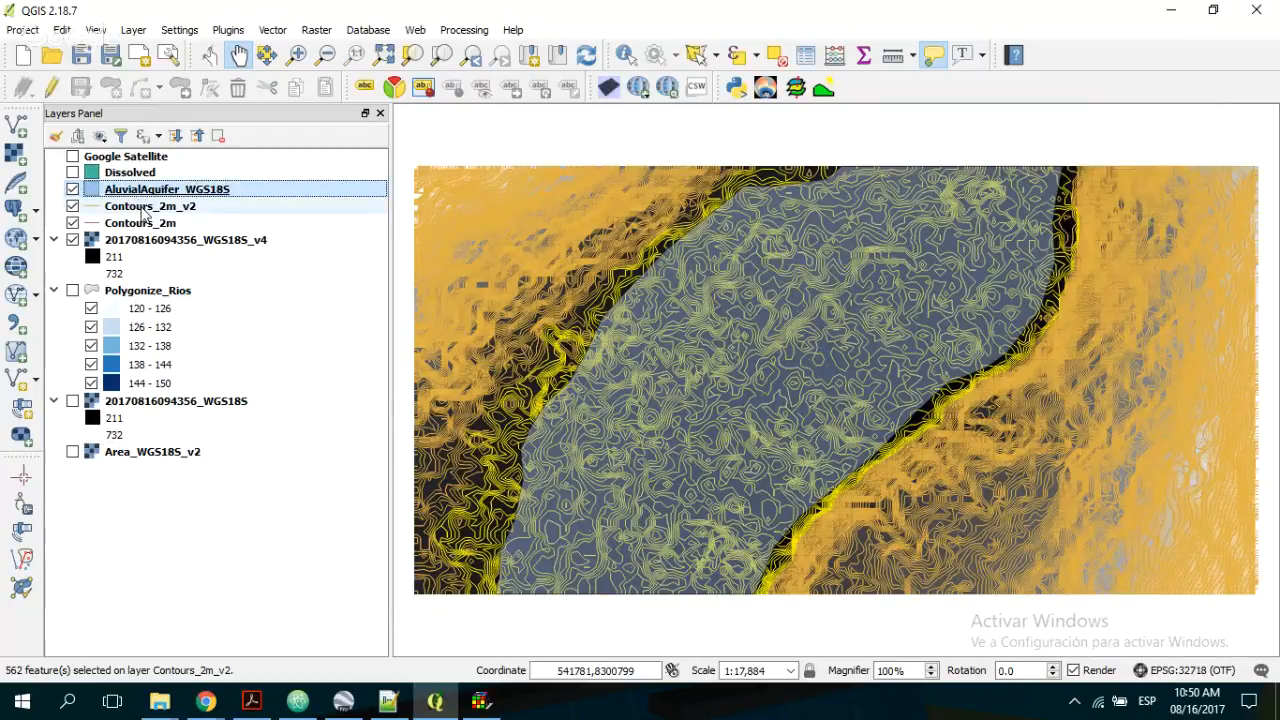
{"action": "left_click", "coordinate": [140, 206]}
{"action": "right_click", "coordinate": [141, 208]}
{"action": "left_click", "coordinate": [195, 433]}
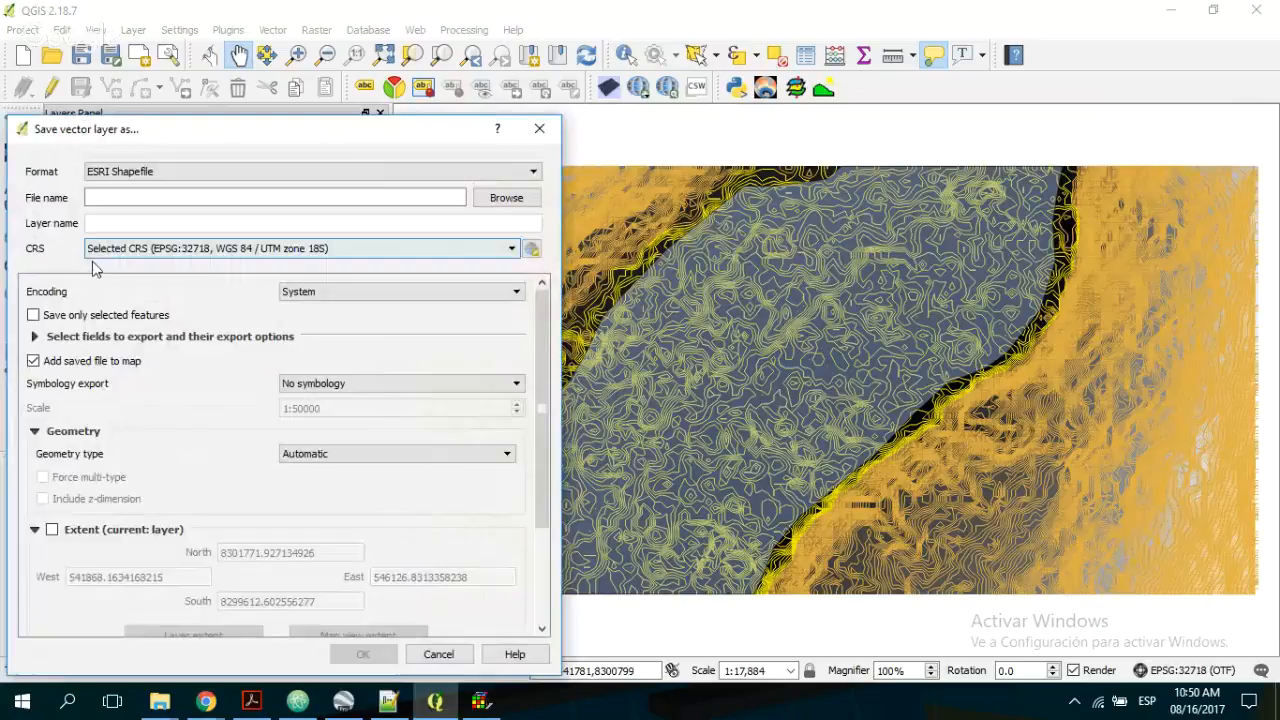
{"action": "left_click", "coordinate": [33, 314]}
- Name the export contour_2m_v3.shp in the Shps folder and save it
{"action": "left_click", "coordinate": [506, 197]}
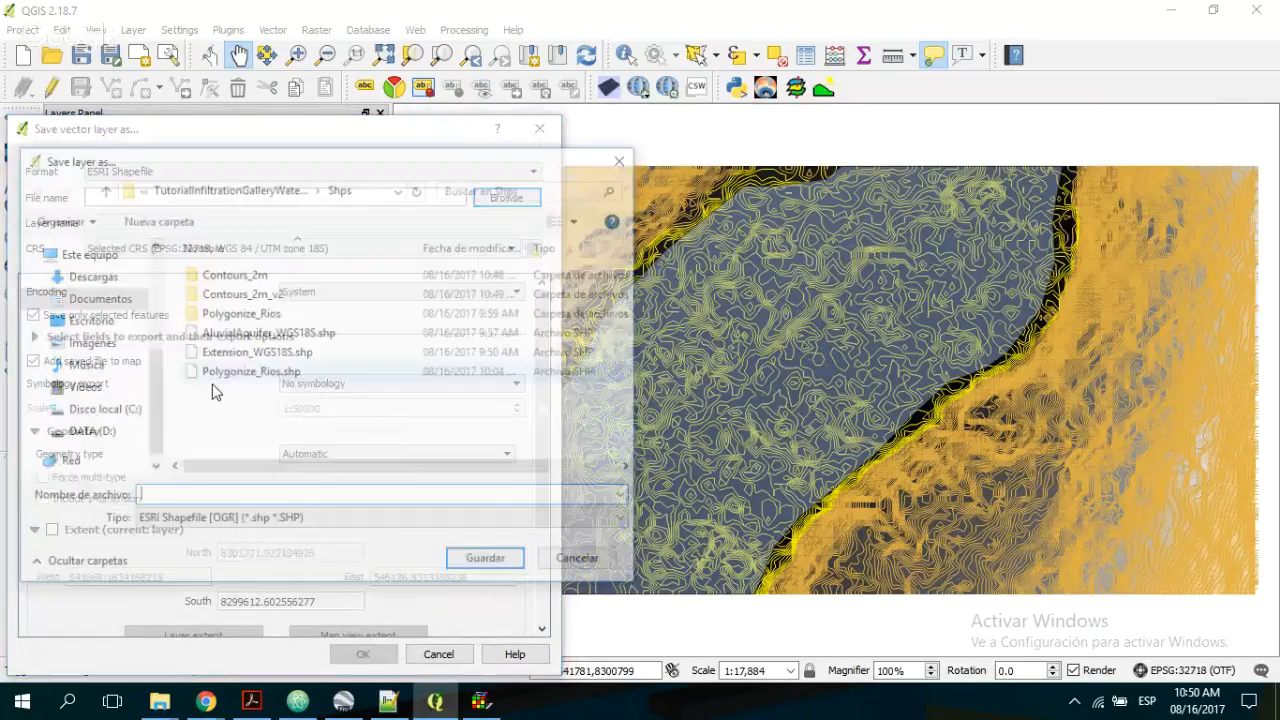
{"action": "double_click", "coordinate": [245, 293]}
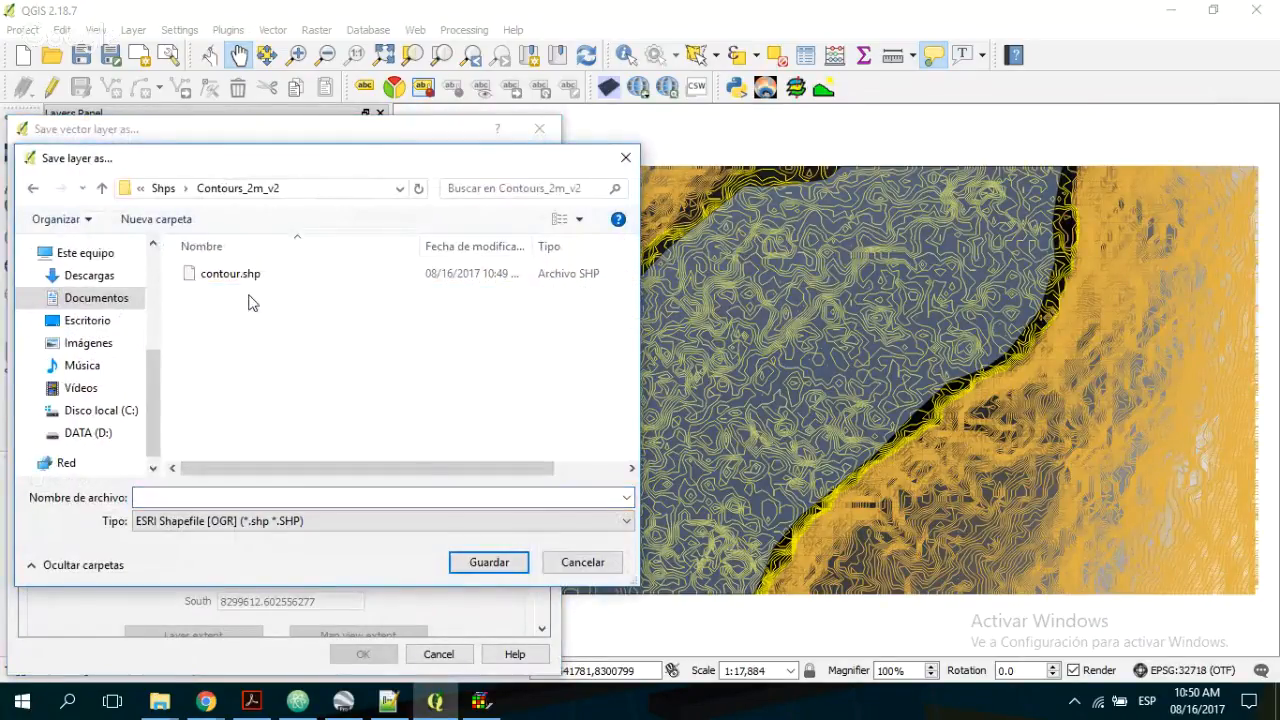
{"action": "left_click", "coordinate": [248, 280]}
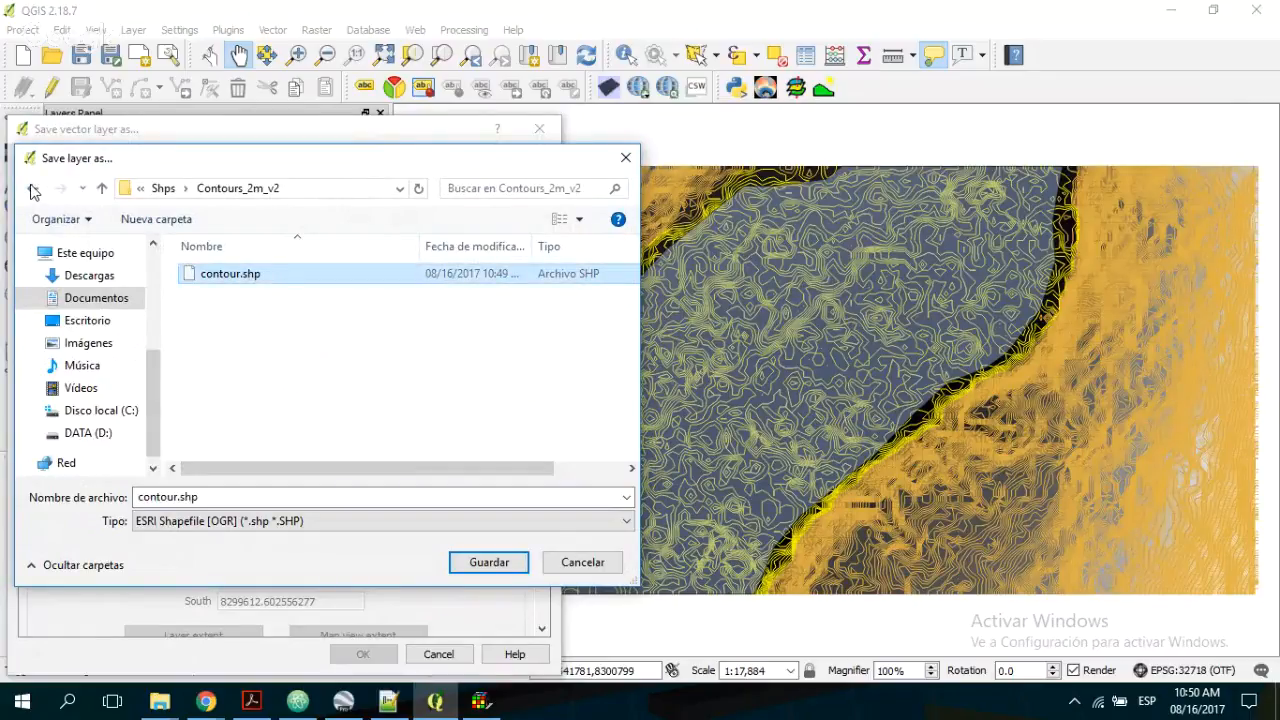
{"action": "left_click", "coordinate": [33, 189]}
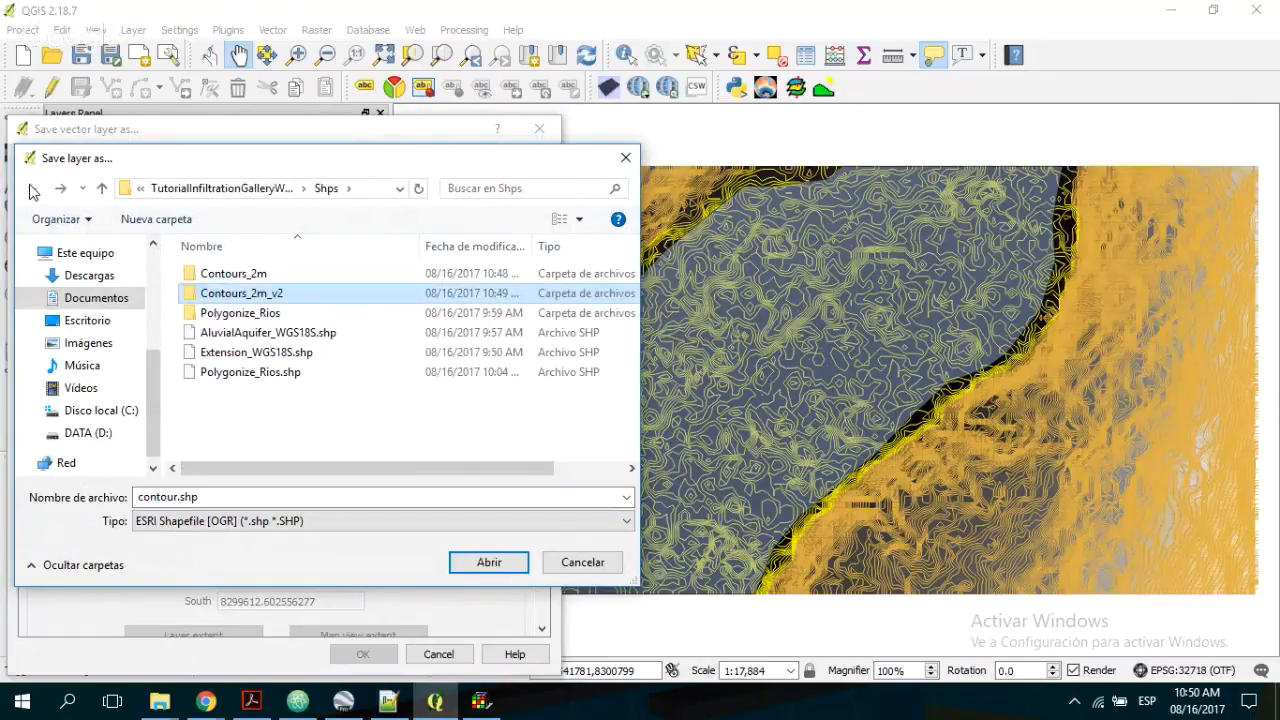
{"action": "left_click", "coordinate": [180, 497]}
{"action": "left_click", "coordinate": [180, 497]}
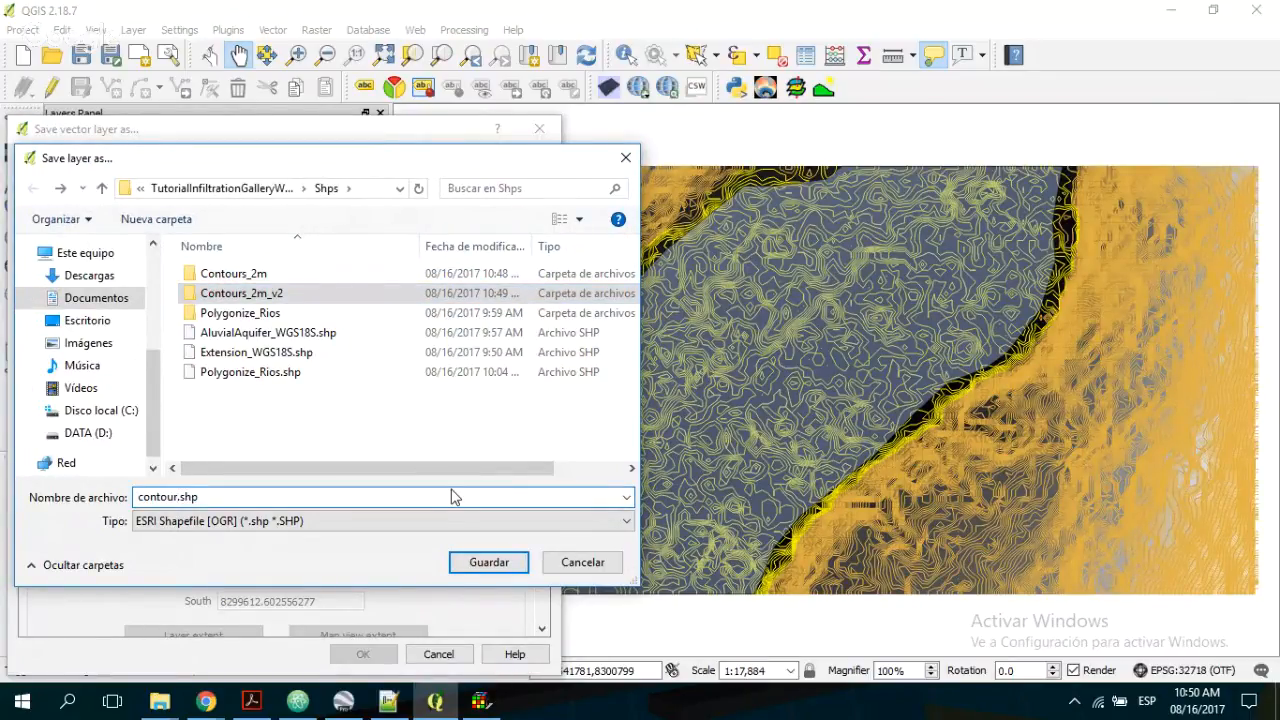
{"action": "type", "text": "_2"}
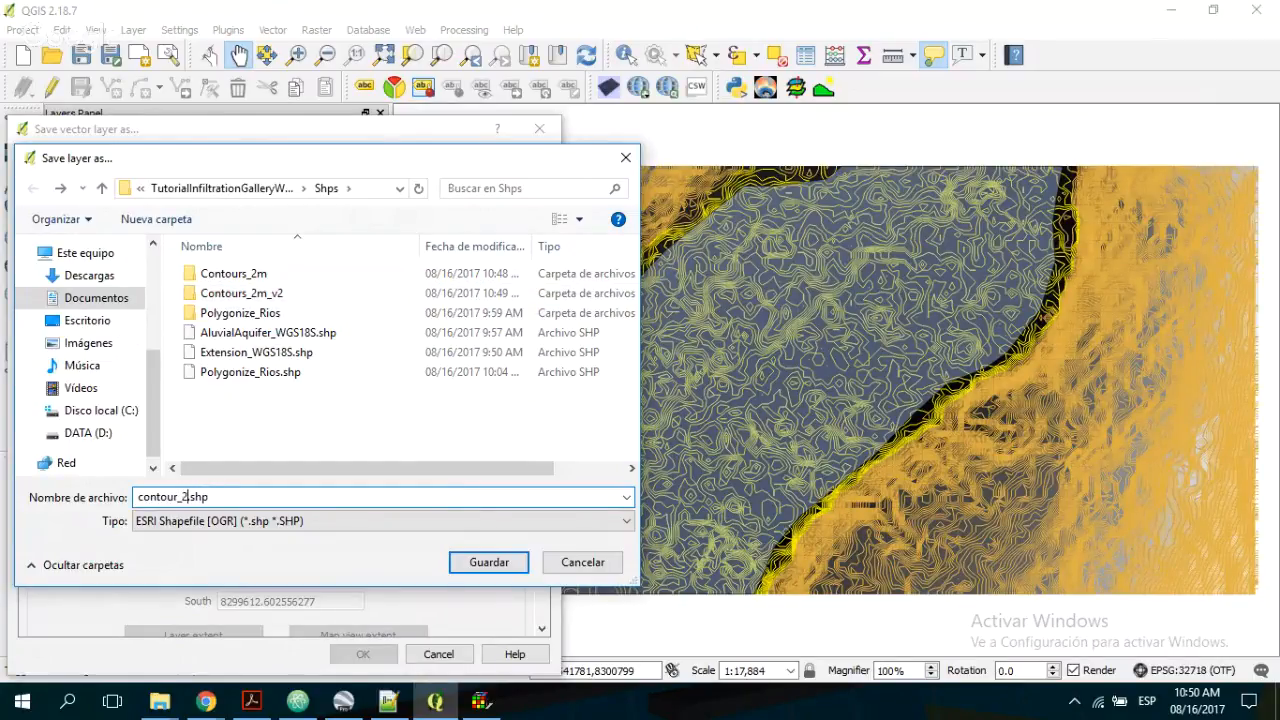
{"action": "type", "text": "m_v3"}
{"action": "left_click", "coordinate": [489, 563]}
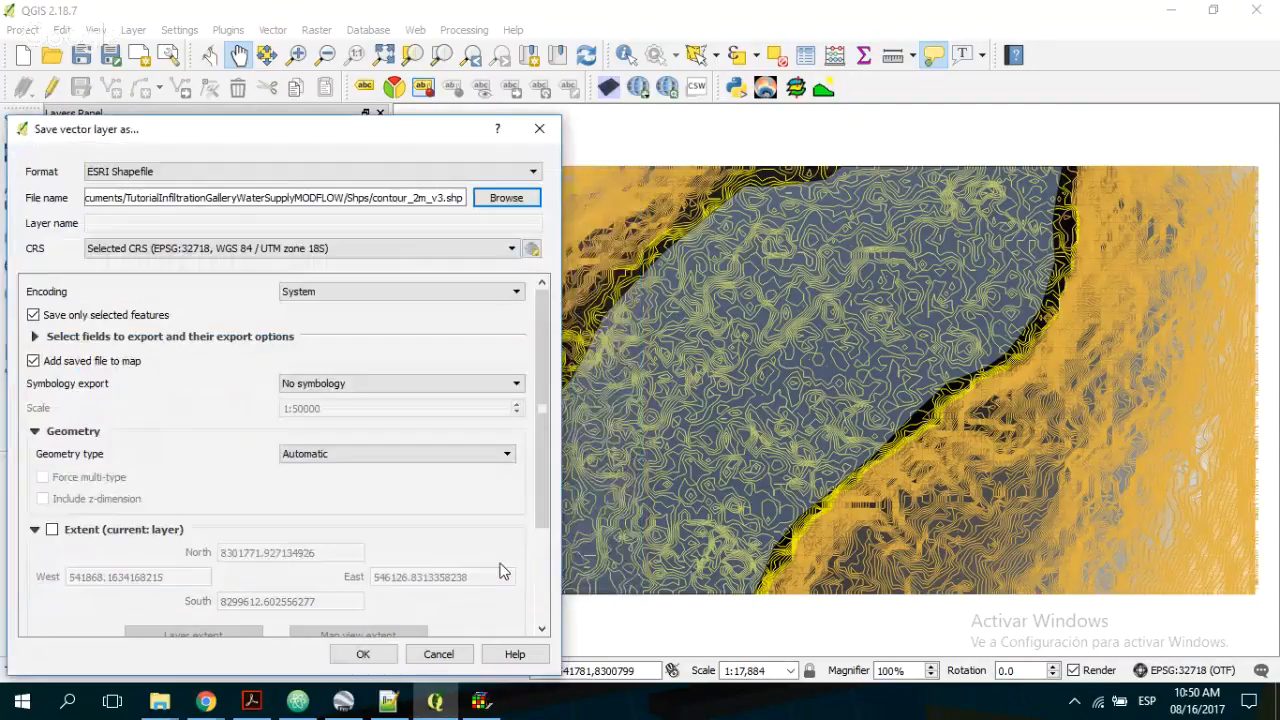
{"action": "left_click", "coordinate": [363, 654]}
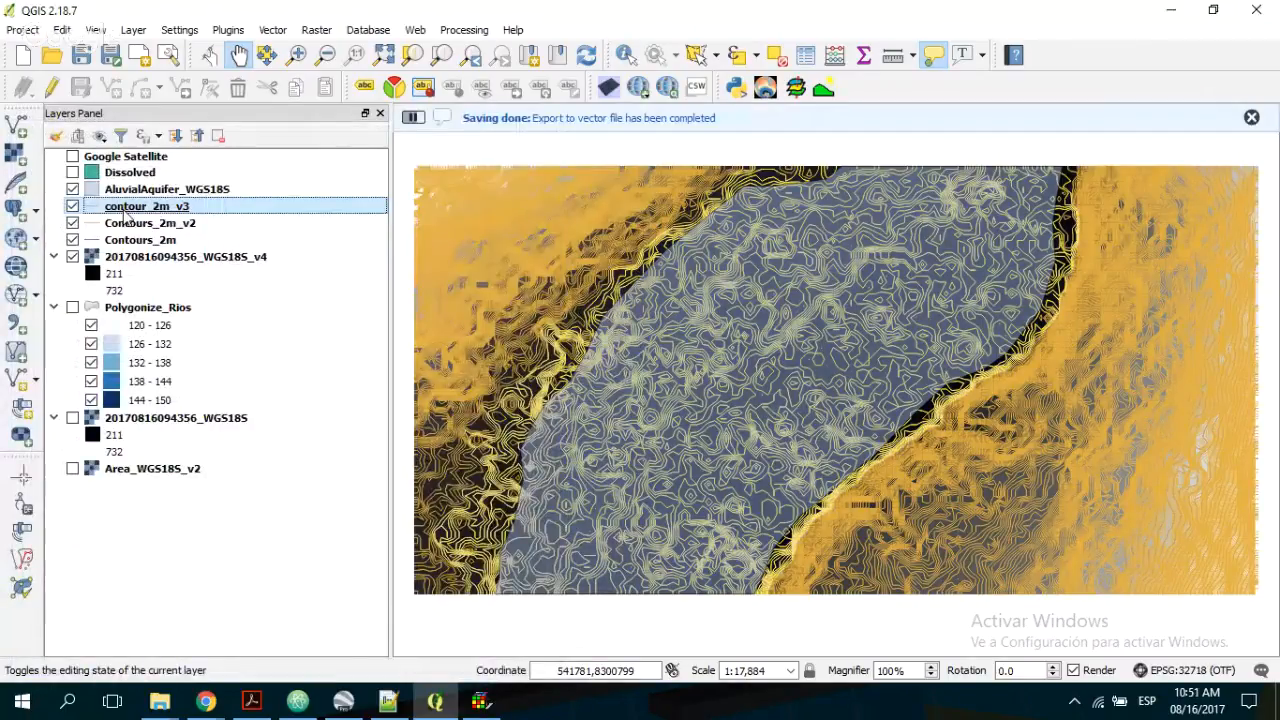
- Remove the contour_2m_v3 layer, then switch to ModelMuse and open contour_2m_v3.shp from the Shps folder for import
{"action": "key", "text": "ctrl+d"}
{"action": "left_click", "coordinate": [488, 703]}
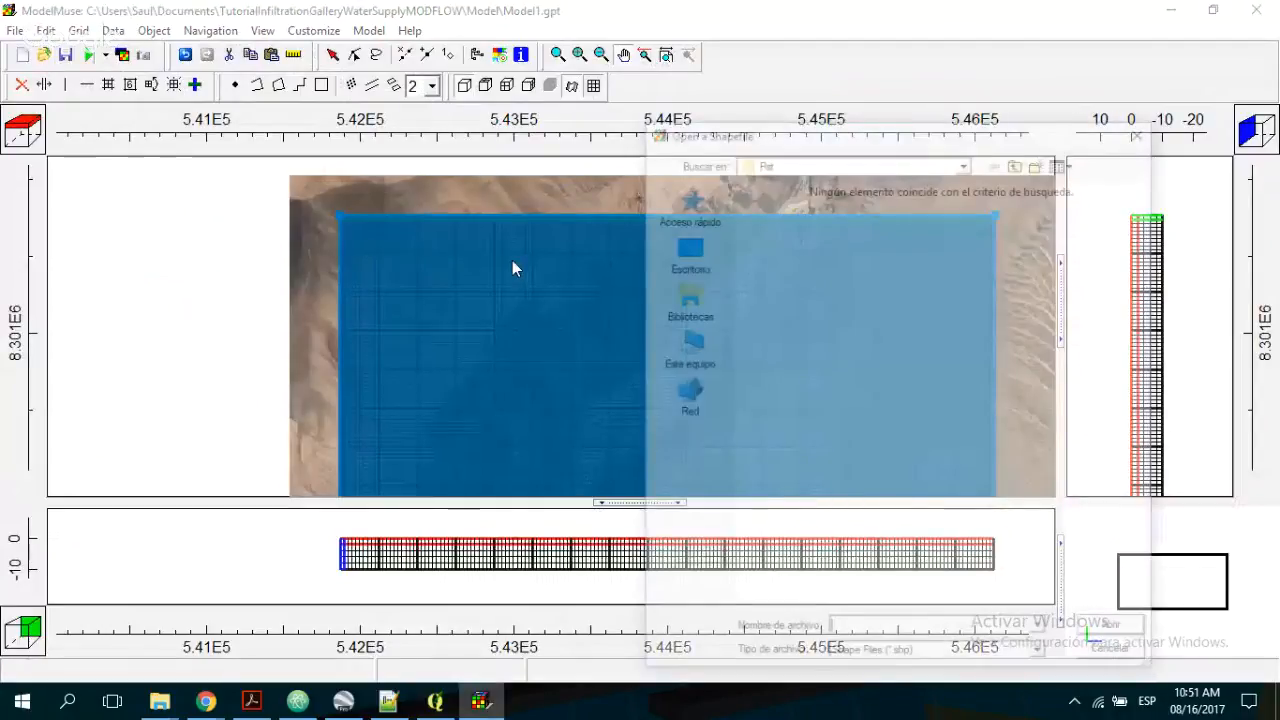
{"action": "left_click", "coordinate": [1018, 160]}
{"action": "left_click", "coordinate": [793, 246]}
{"action": "double_click", "coordinate": [793, 246]}
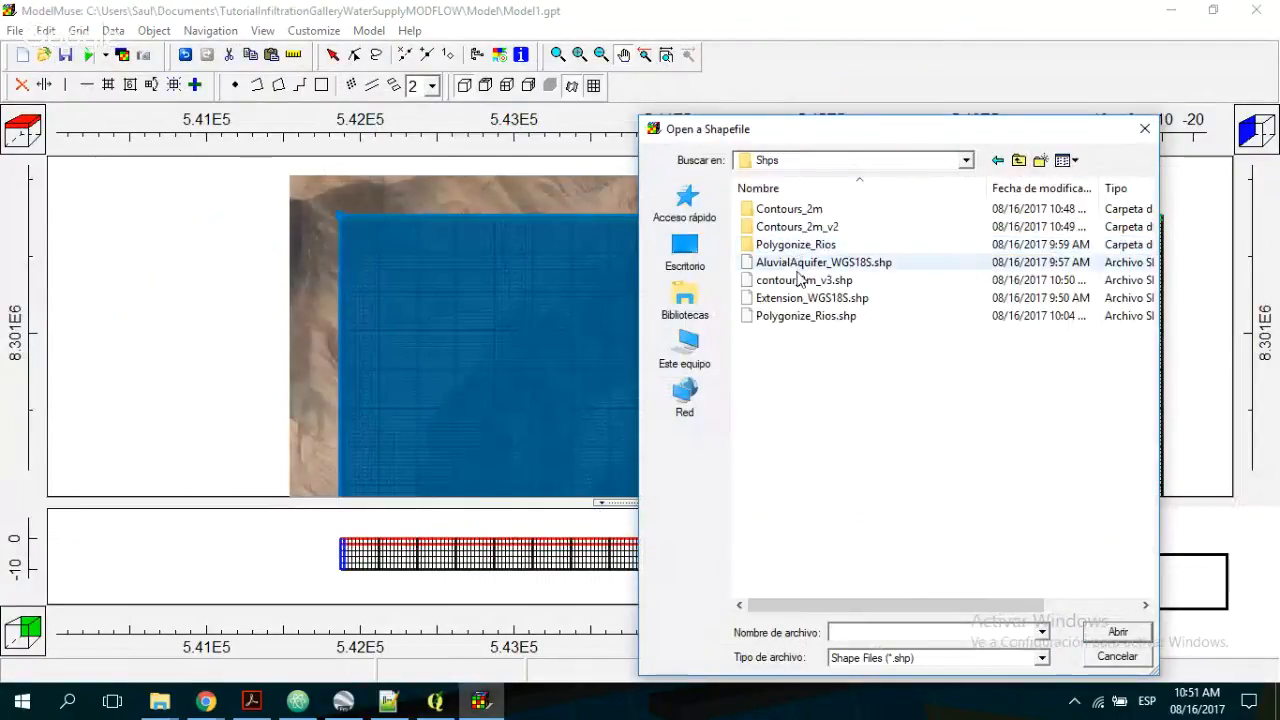
{"action": "double_click", "coordinate": [801, 283]}
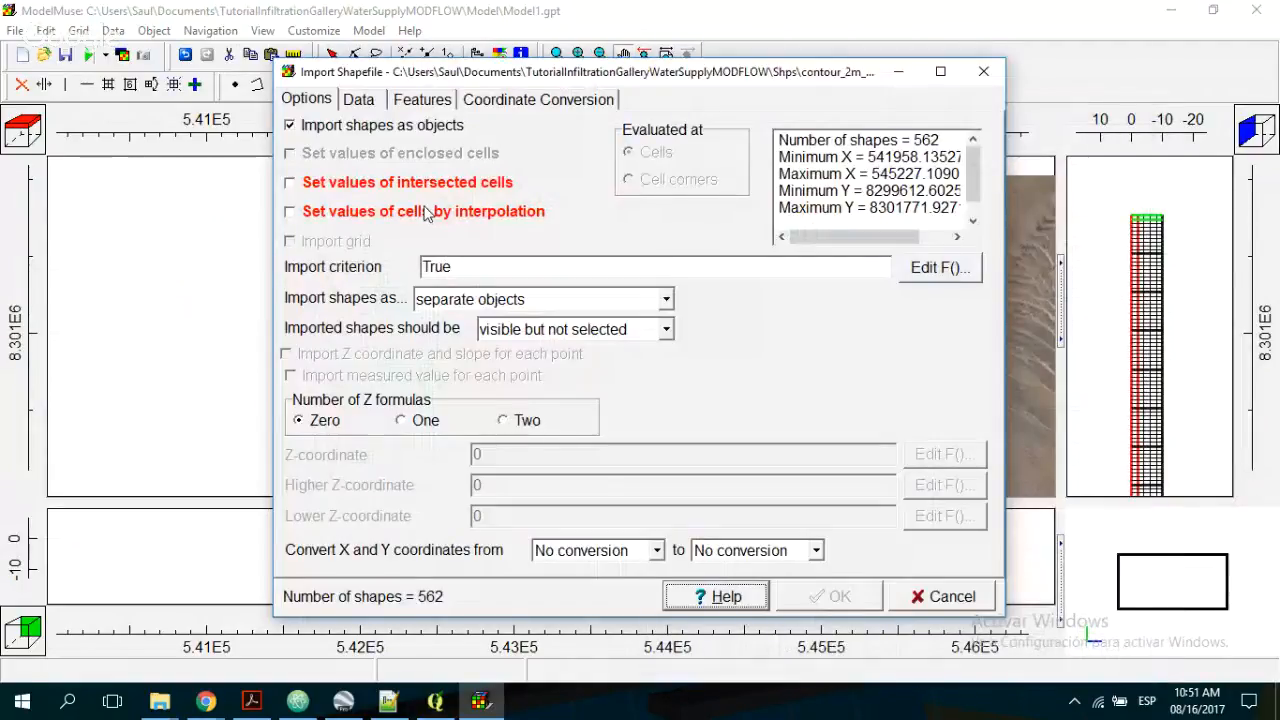
- Set the contour import to assign cell values by interpolation and bring in the shapes as a single, multipart object
{"action": "left_click", "coordinate": [410, 212]}
{"action": "left_click", "coordinate": [665, 303]}
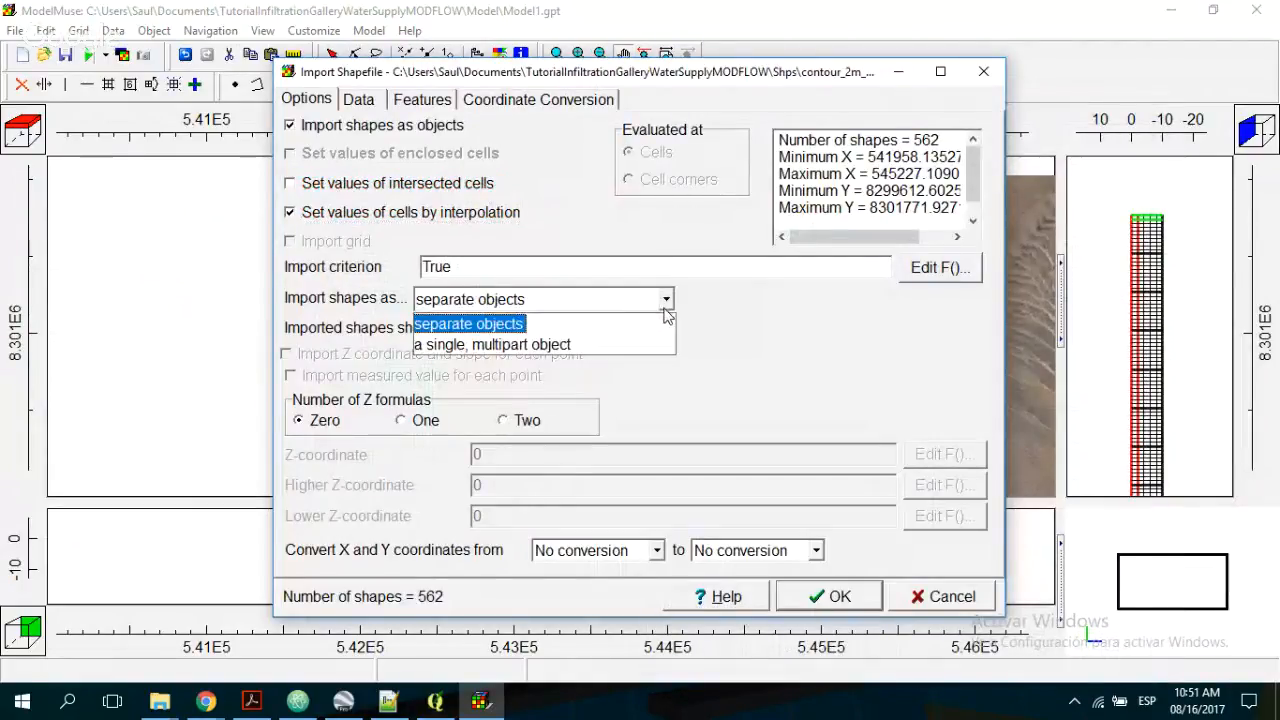
{"action": "left_click", "coordinate": [583, 345]}
- Import the ELEV attribute of the contours as a new data set with Fitted Surface interpolation
{"action": "left_click", "coordinate": [359, 99]}
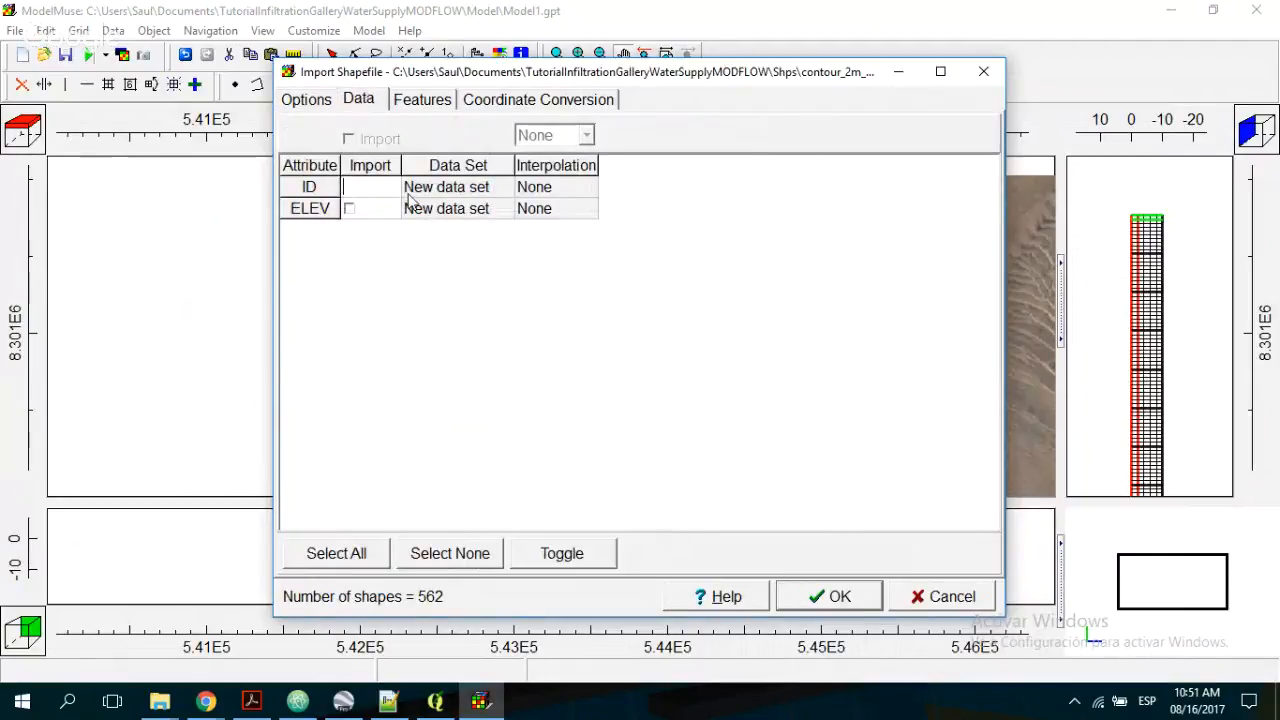
{"action": "left_click", "coordinate": [350, 209]}
{"action": "left_click", "coordinate": [501, 211]}
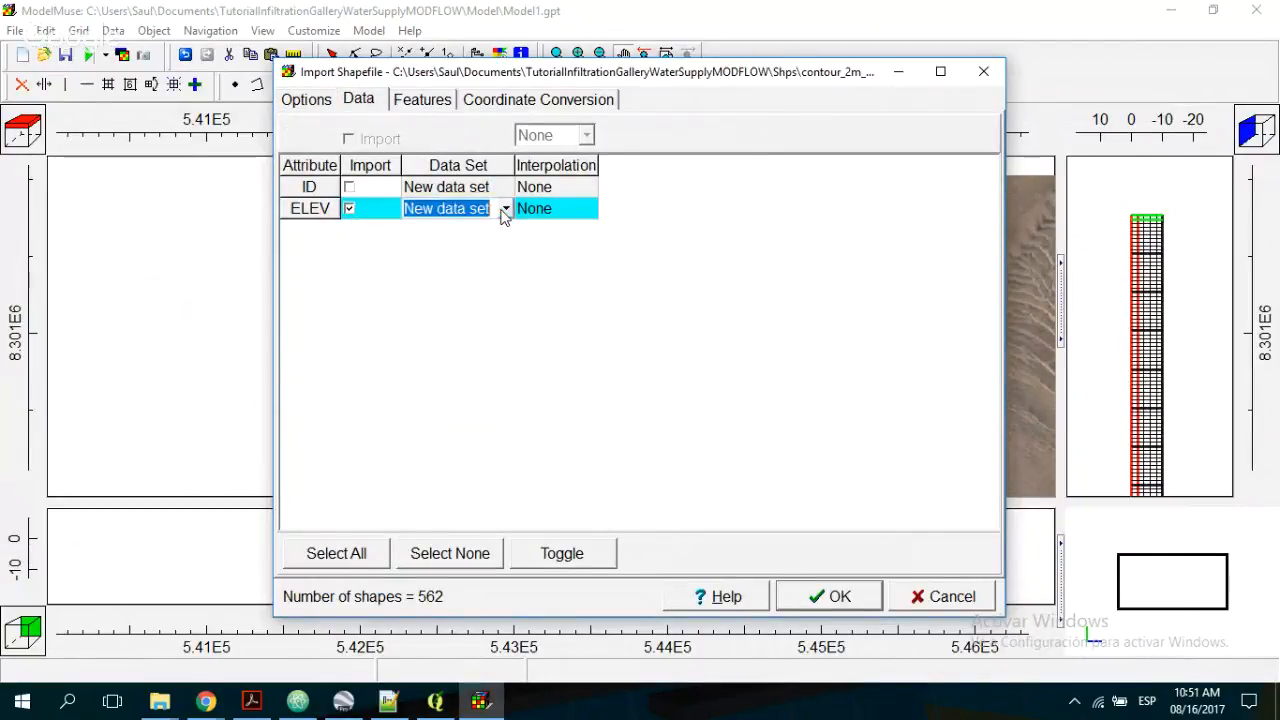
{"action": "left_click", "coordinate": [505, 209]}
{"action": "left_click", "coordinate": [502, 212]}
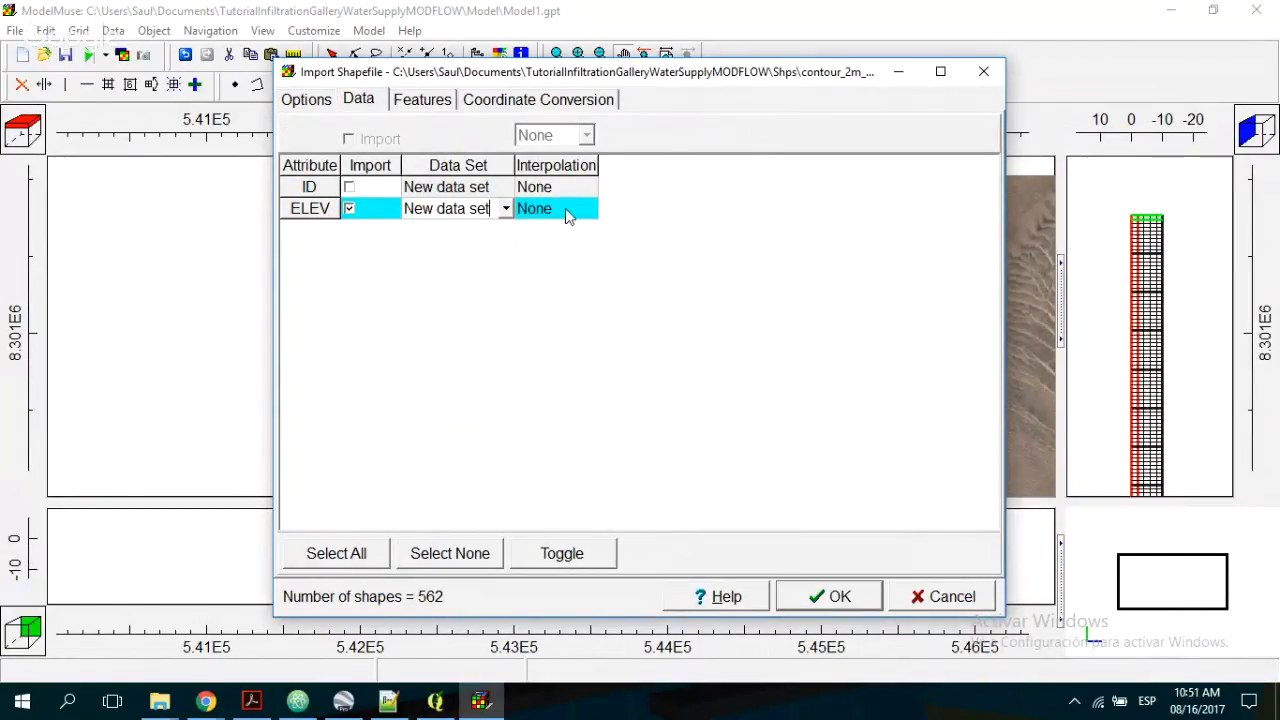
{"action": "left_click", "coordinate": [633, 217]}
{"action": "left_click", "coordinate": [652, 209]}
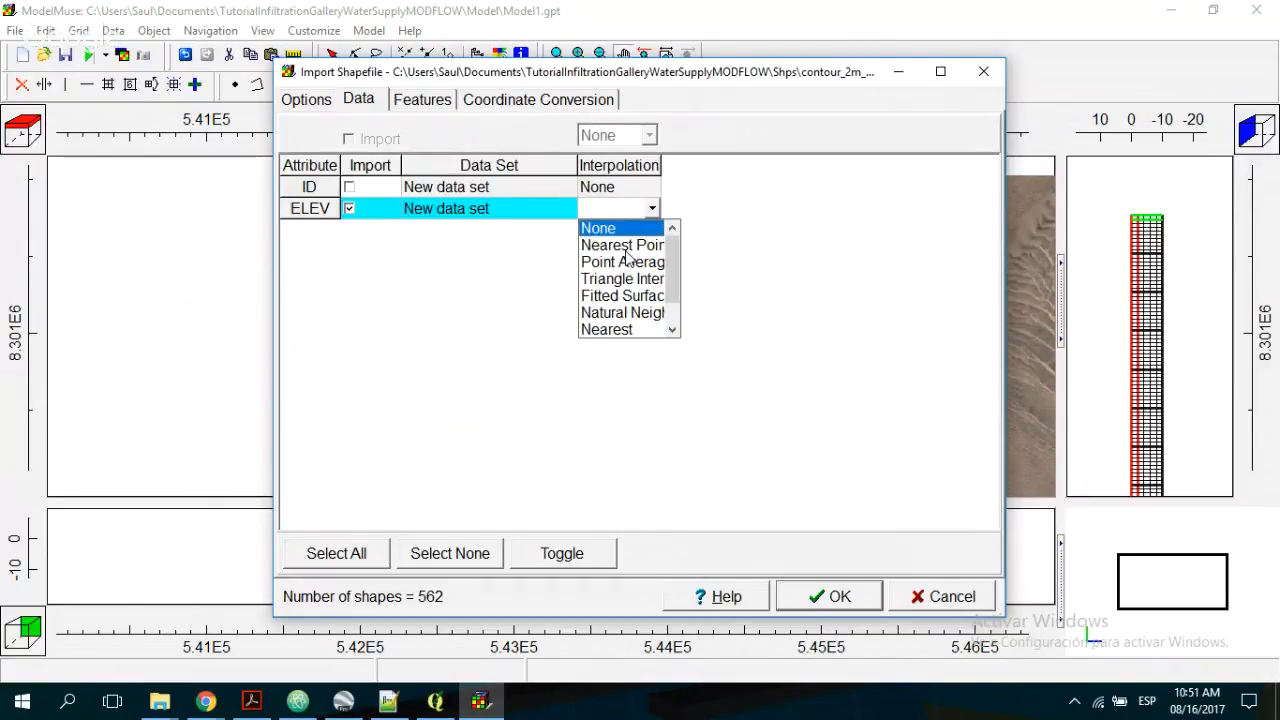
{"action": "left_click", "coordinate": [622, 245]}
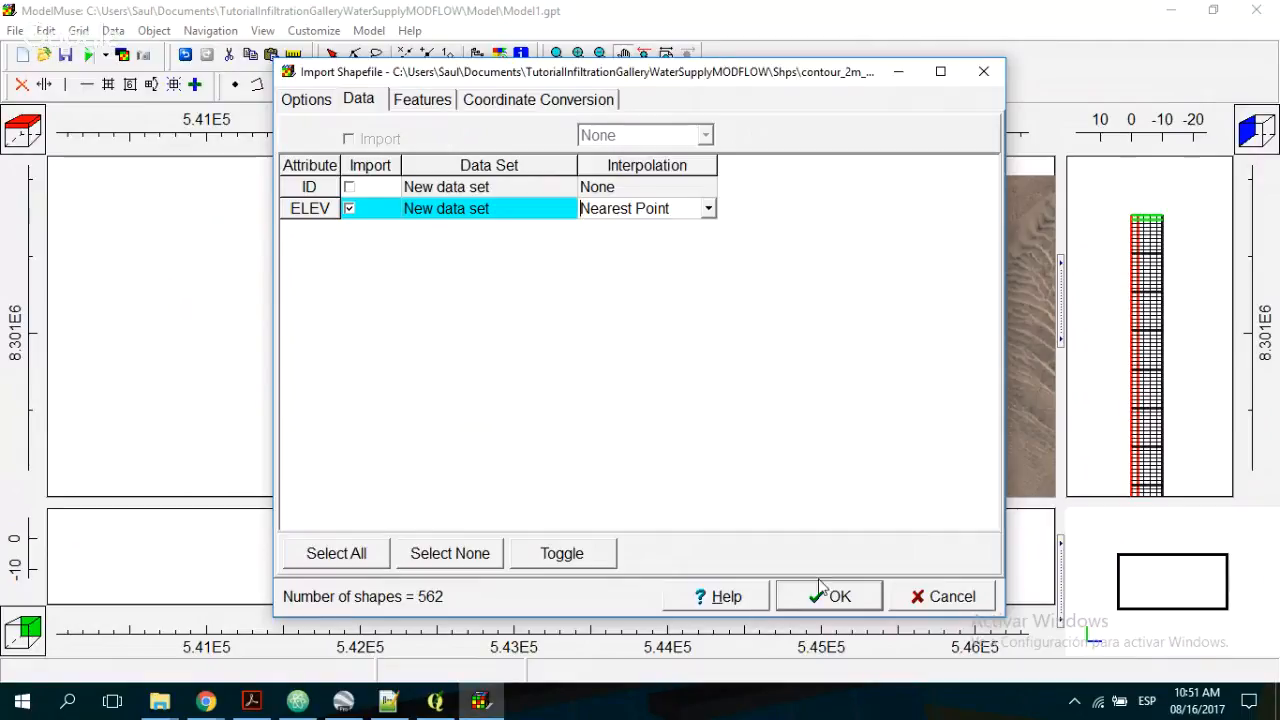
{"action": "left_click", "coordinate": [709, 209]}
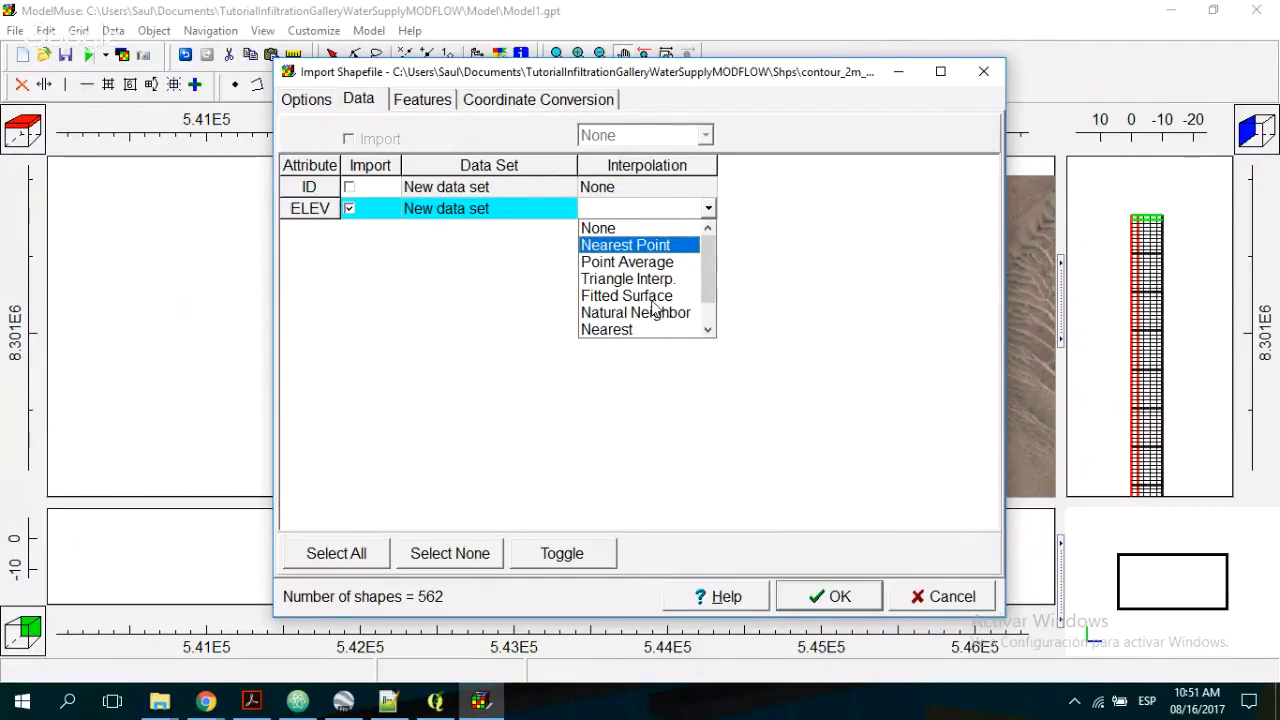
{"action": "left_click", "coordinate": [655, 296]}
{"action": "left_click", "coordinate": [838, 597]}
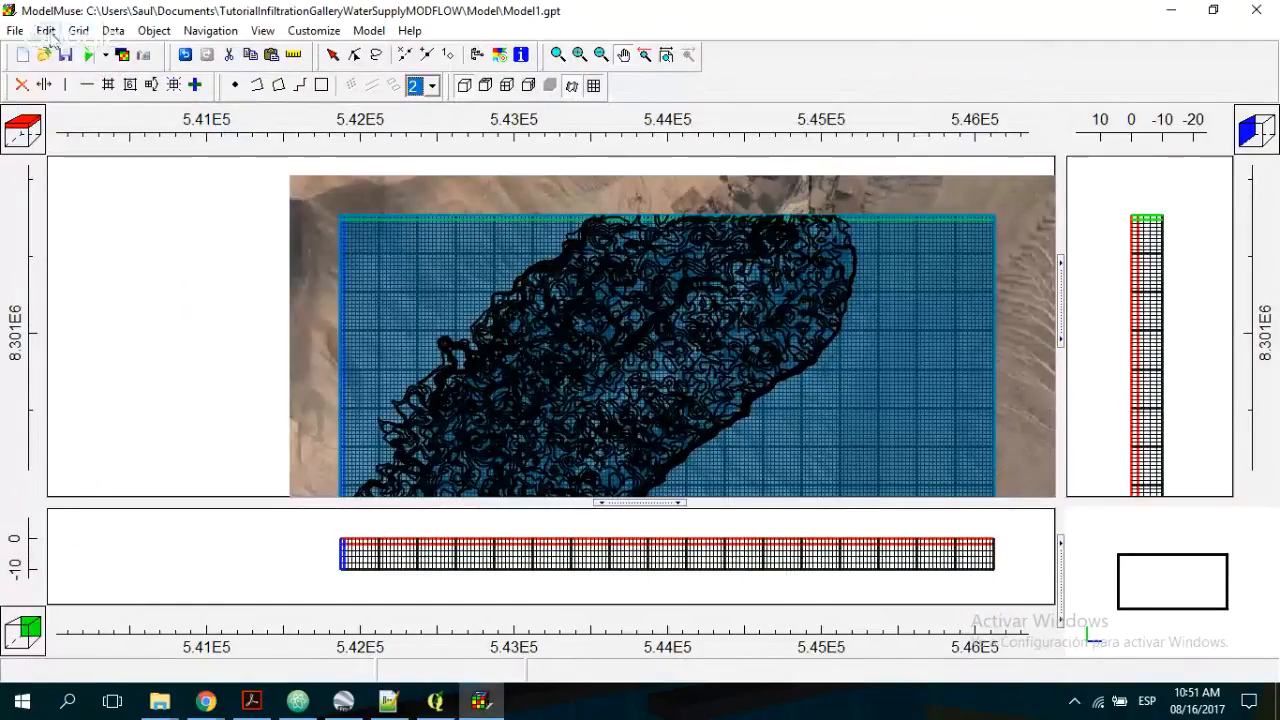
- Color the grid by the user-defined ELEV data set and hide all objects
{"action": "left_click", "coordinate": [500, 57]}
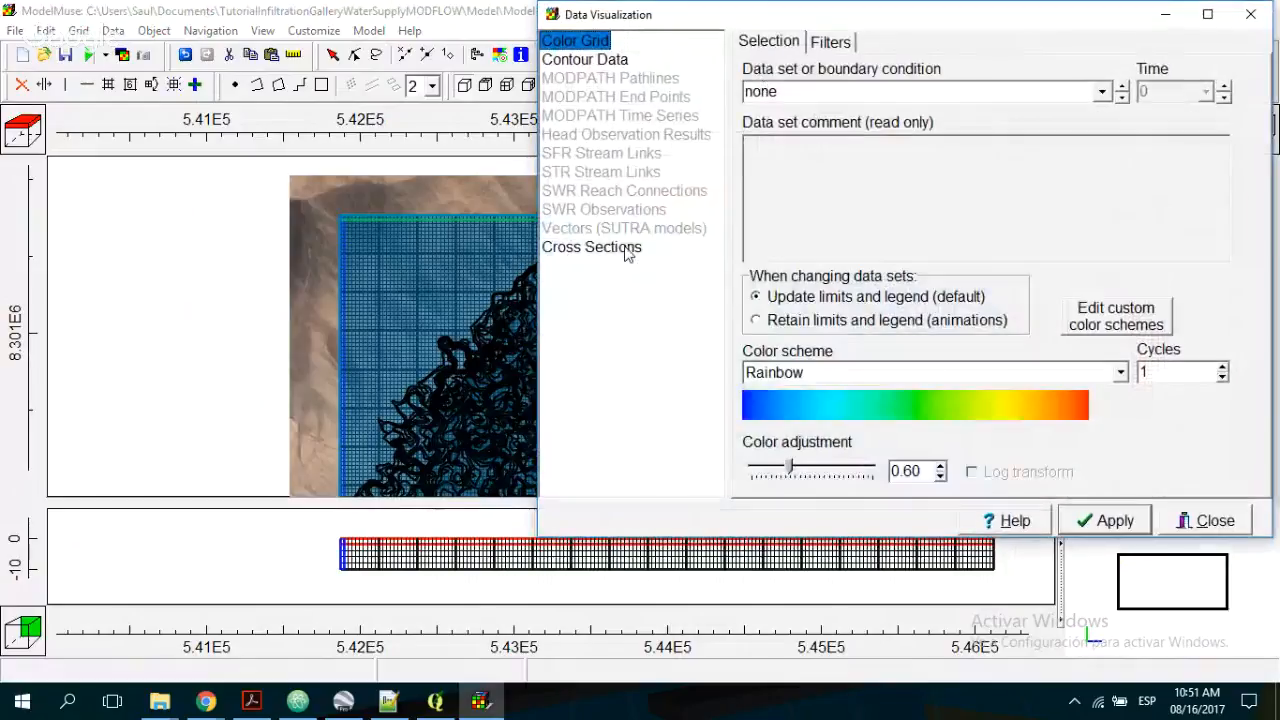
{"action": "left_click", "coordinate": [1100, 97]}
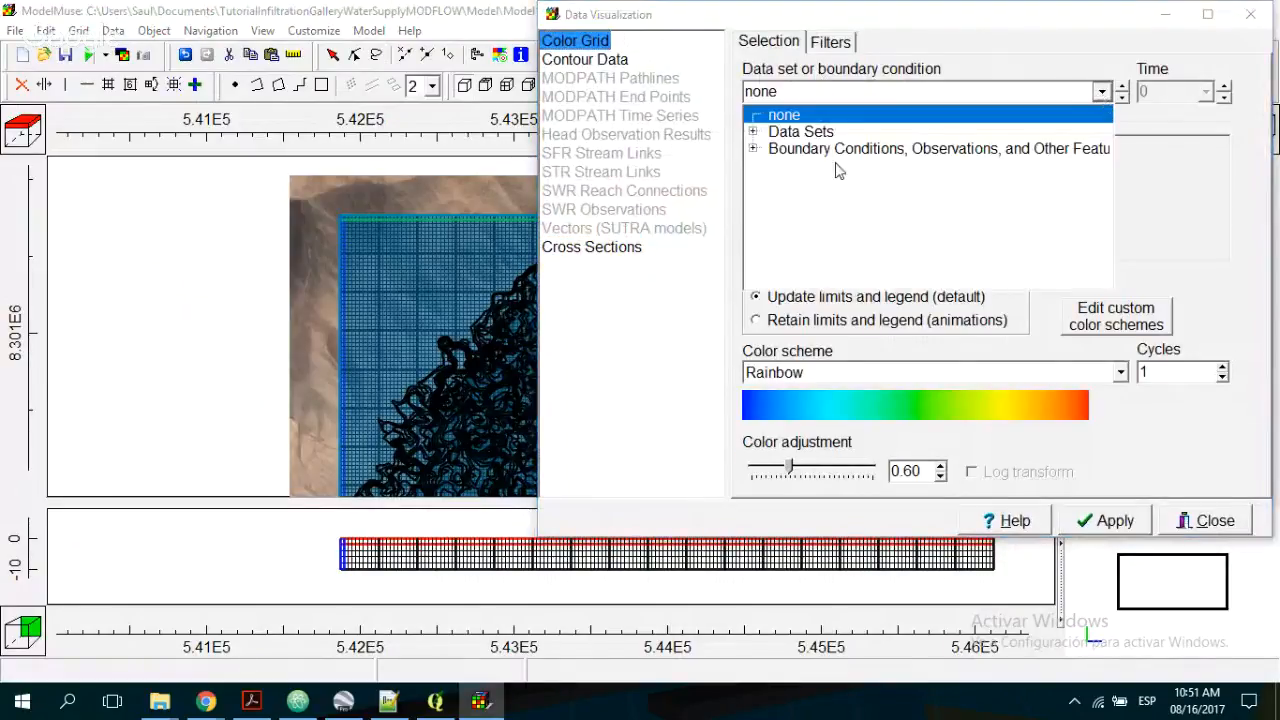
{"action": "left_click", "coordinate": [753, 149]}
{"action": "left_click", "coordinate": [753, 131]}
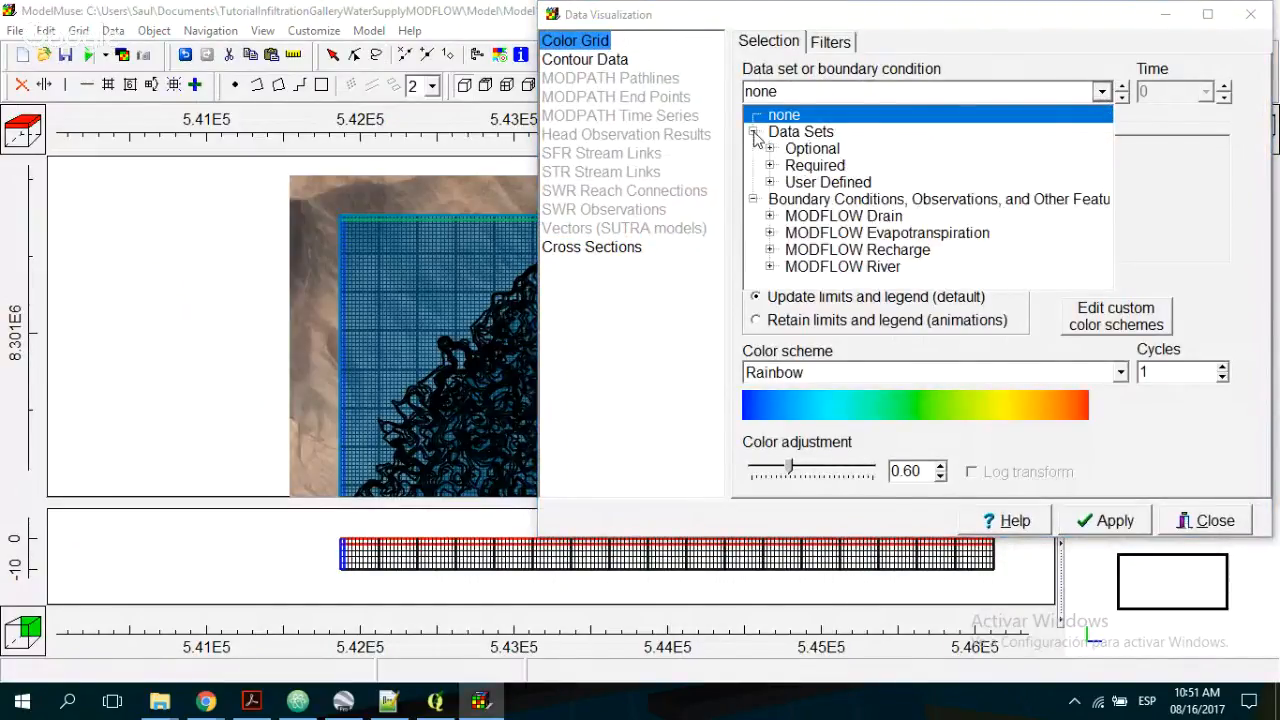
{"action": "left_click", "coordinate": [769, 165]}
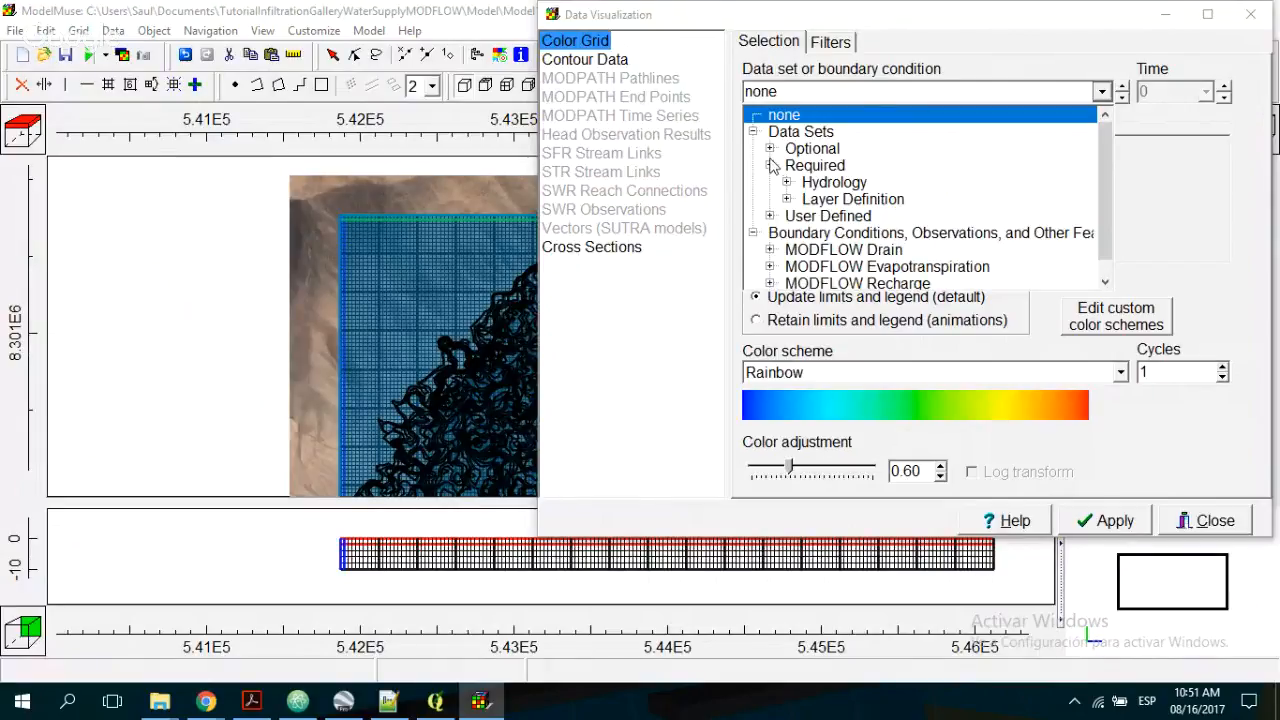
{"action": "left_click", "coordinate": [769, 216]}
{"action": "left_click", "coordinate": [786, 232]}
{"action": "left_click", "coordinate": [839, 249]}
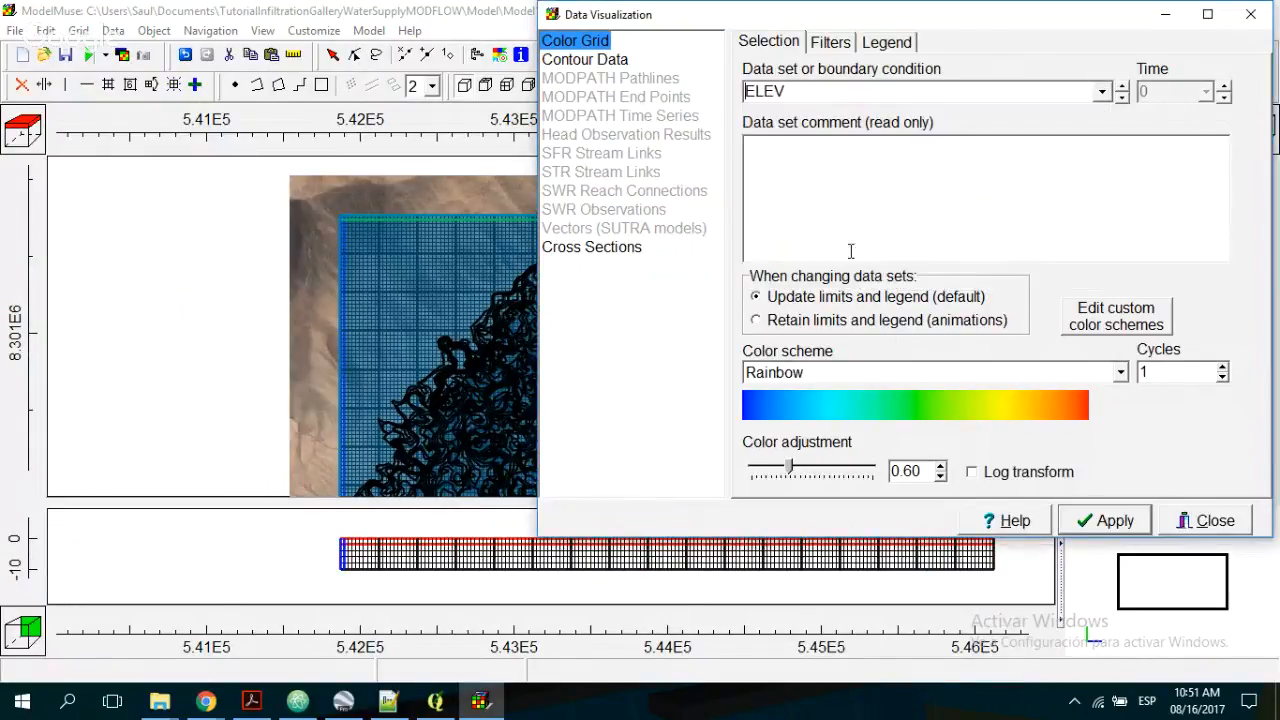
{"action": "left_click", "coordinate": [1110, 520]}
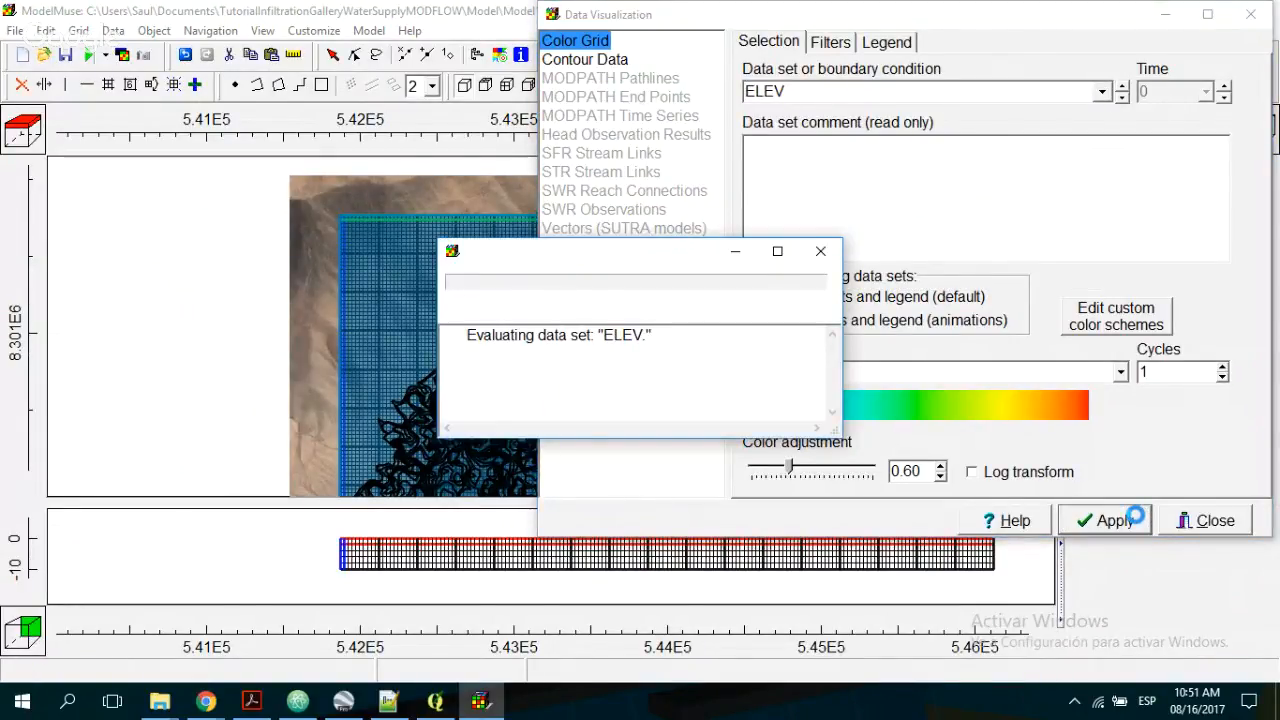
{"action": "left_click", "coordinate": [1205, 521]}
{"action": "left_click", "coordinate": [154, 30]}
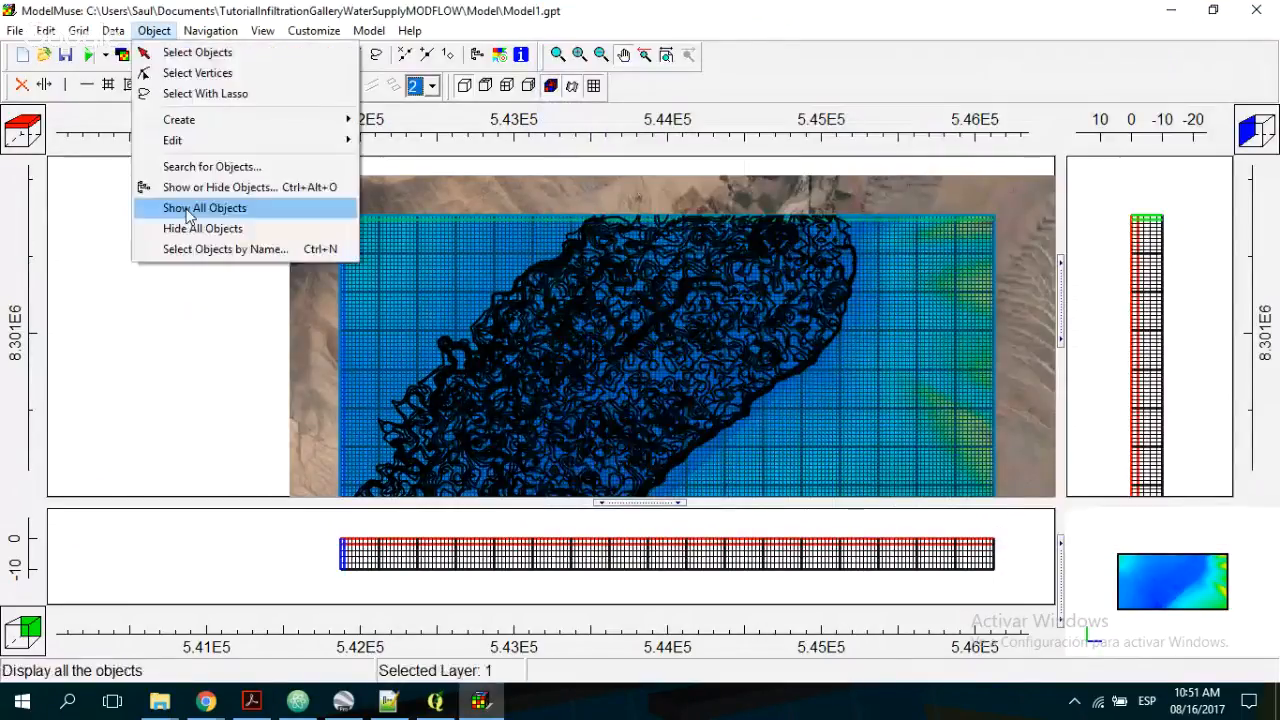
{"action": "left_click", "coordinate": [200, 228]}
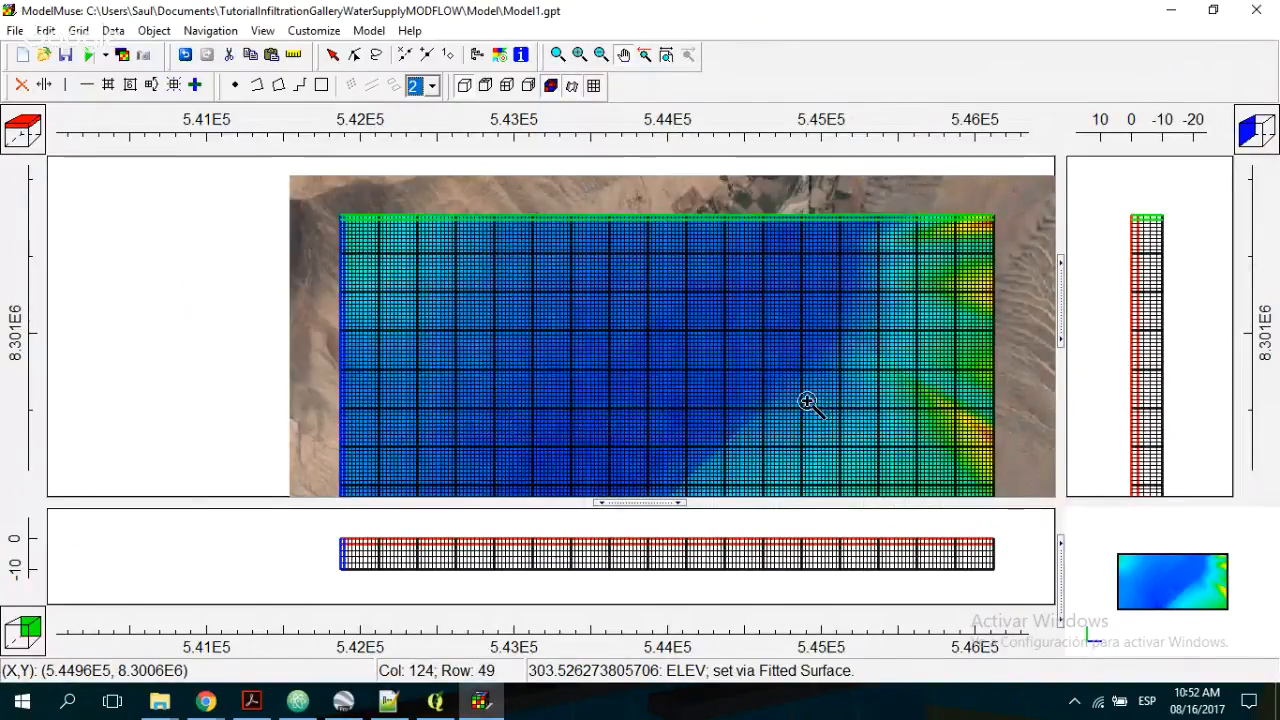
- Switch to QGIS and start saving the project, creating a folder named QGIS beside the Model, Rst and Shps folders
{"action": "left_click", "coordinate": [436, 703]}
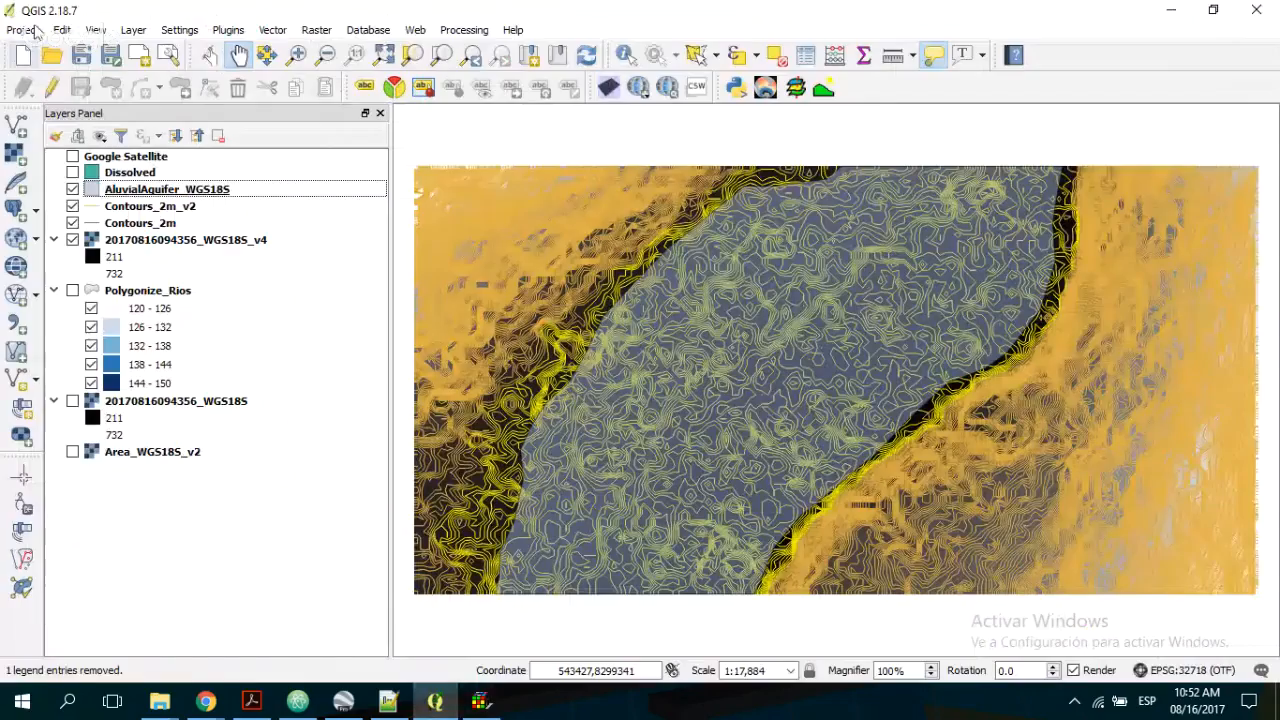
{"action": "left_click", "coordinate": [81, 55]}
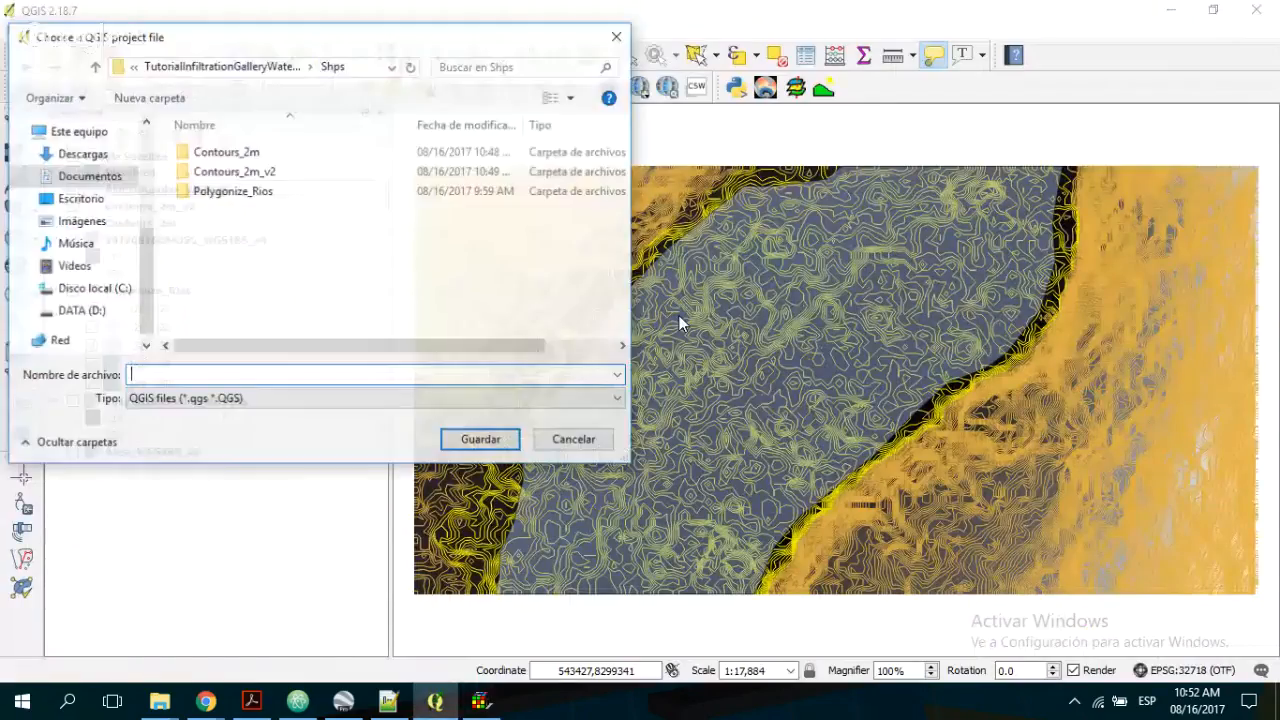
{"action": "left_click", "coordinate": [234, 67]}
{"action": "right_click", "coordinate": [222, 243]}
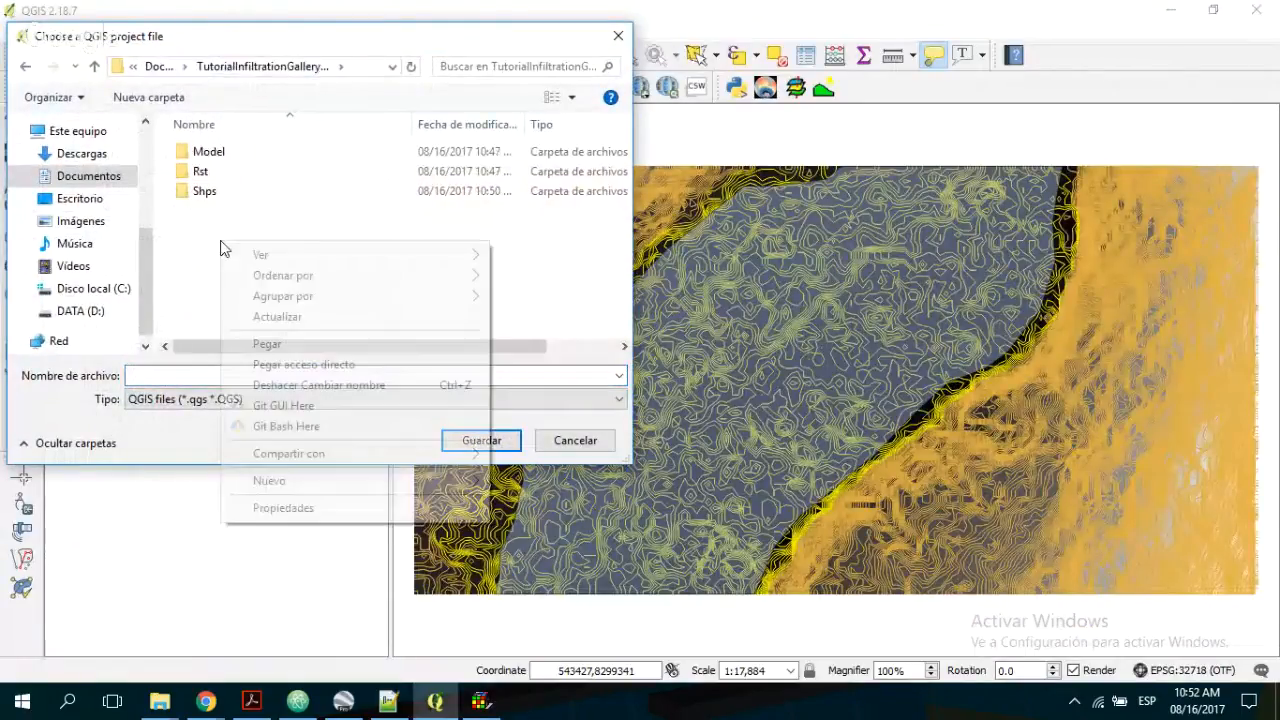
{"action": "mouse_move", "coordinate": [386, 481]}
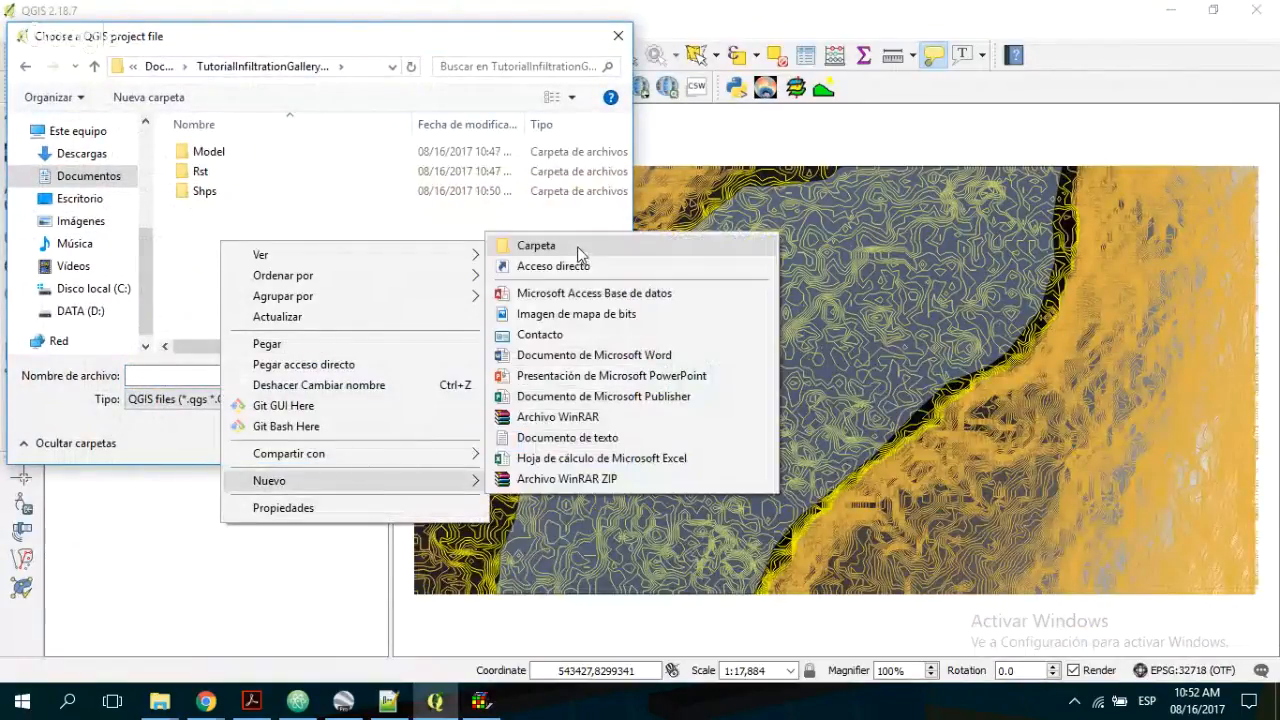
{"action": "left_click", "coordinate": [577, 246]}
{"action": "type", "text": "QGO"}
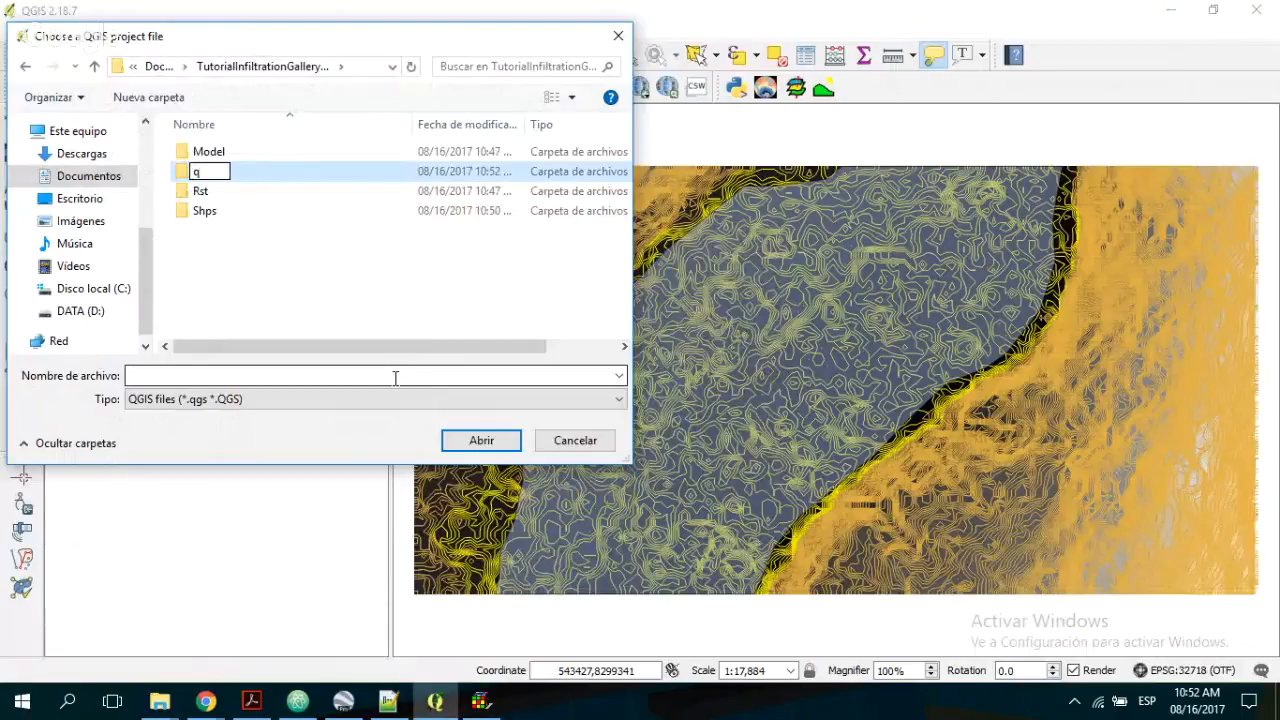
{"action": "key", "text": "BackSpace"}
{"action": "type", "text": "IS"}
{"action": "key", "text": "Return"}
- Save the project as Project1 in the QGIS folder and close QGIS, dismissing the dialogs
{"action": "key", "text": "Return"}
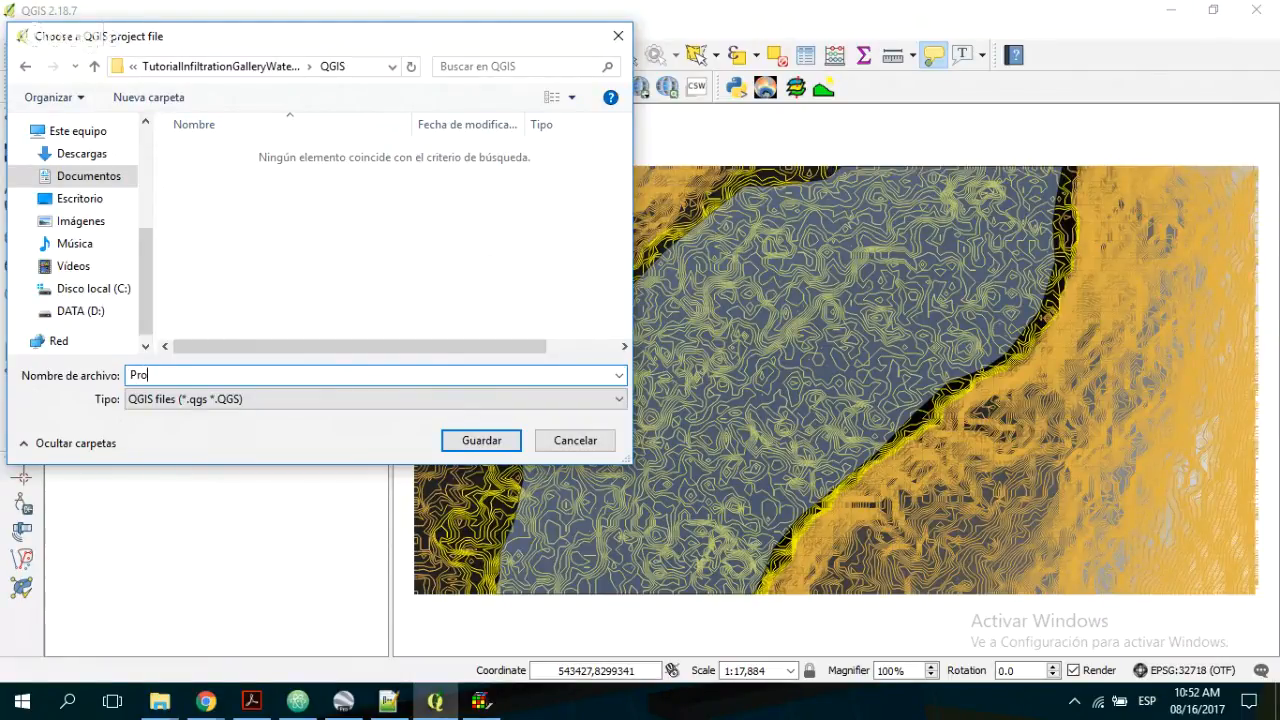
{"action": "key", "text": "Return"}
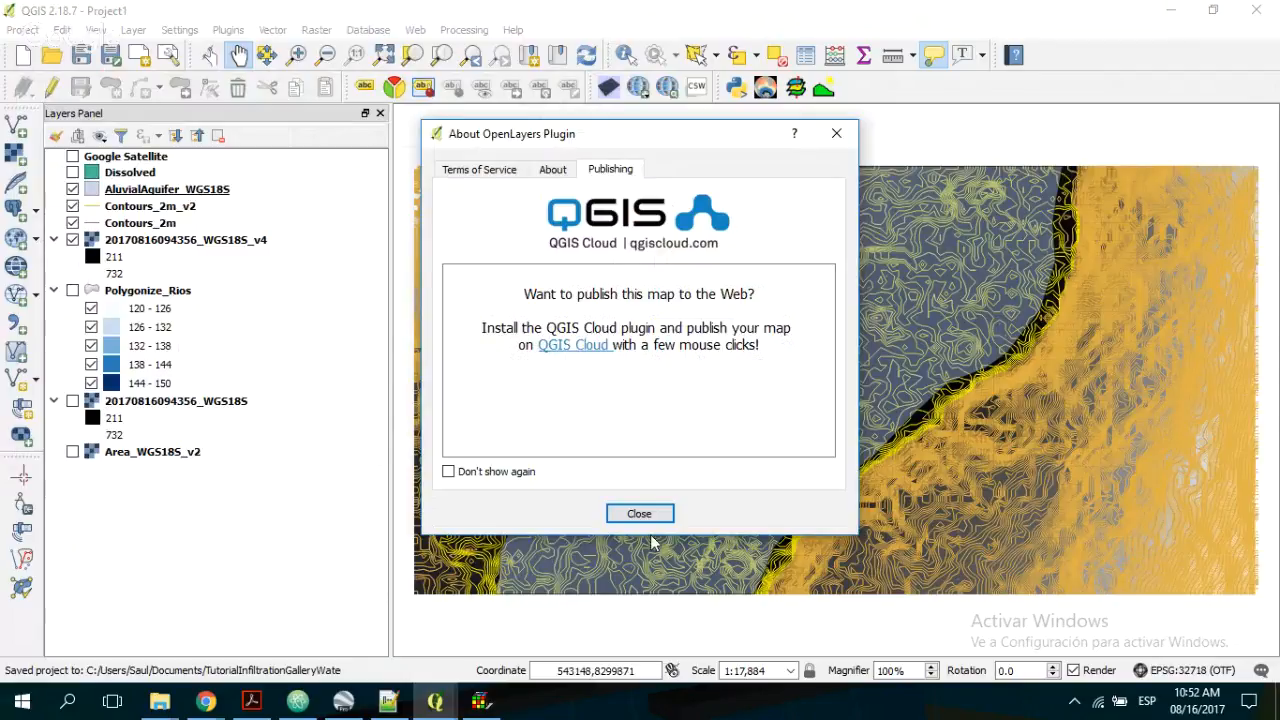
{"action": "left_click", "coordinate": [645, 514]}
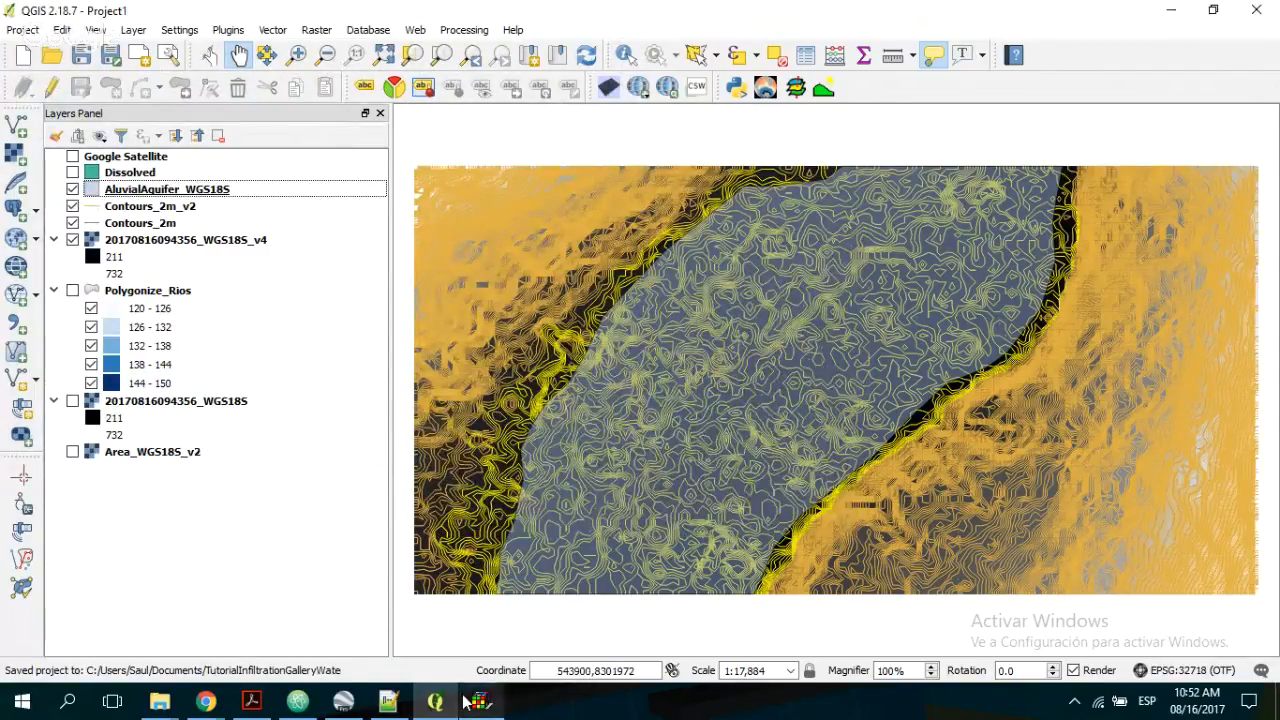
{"action": "mouse_move", "coordinate": [466, 703]}
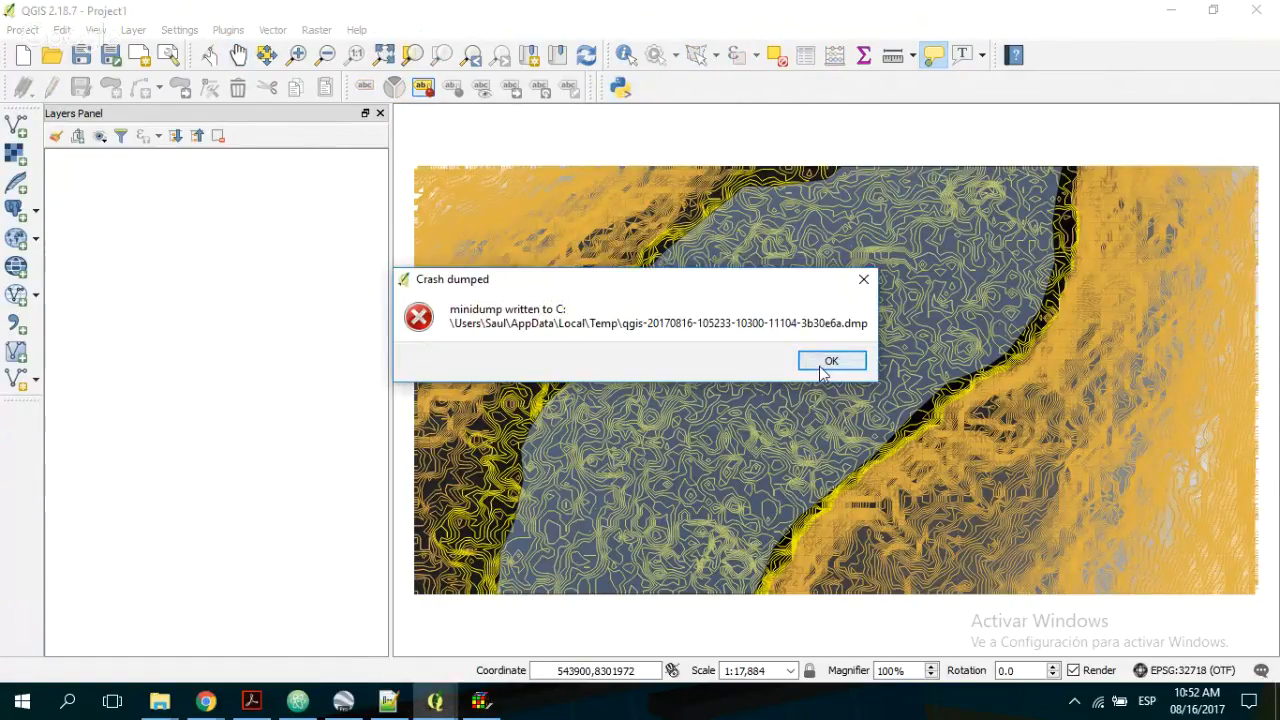
{"action": "left_click", "coordinate": [819, 366]}
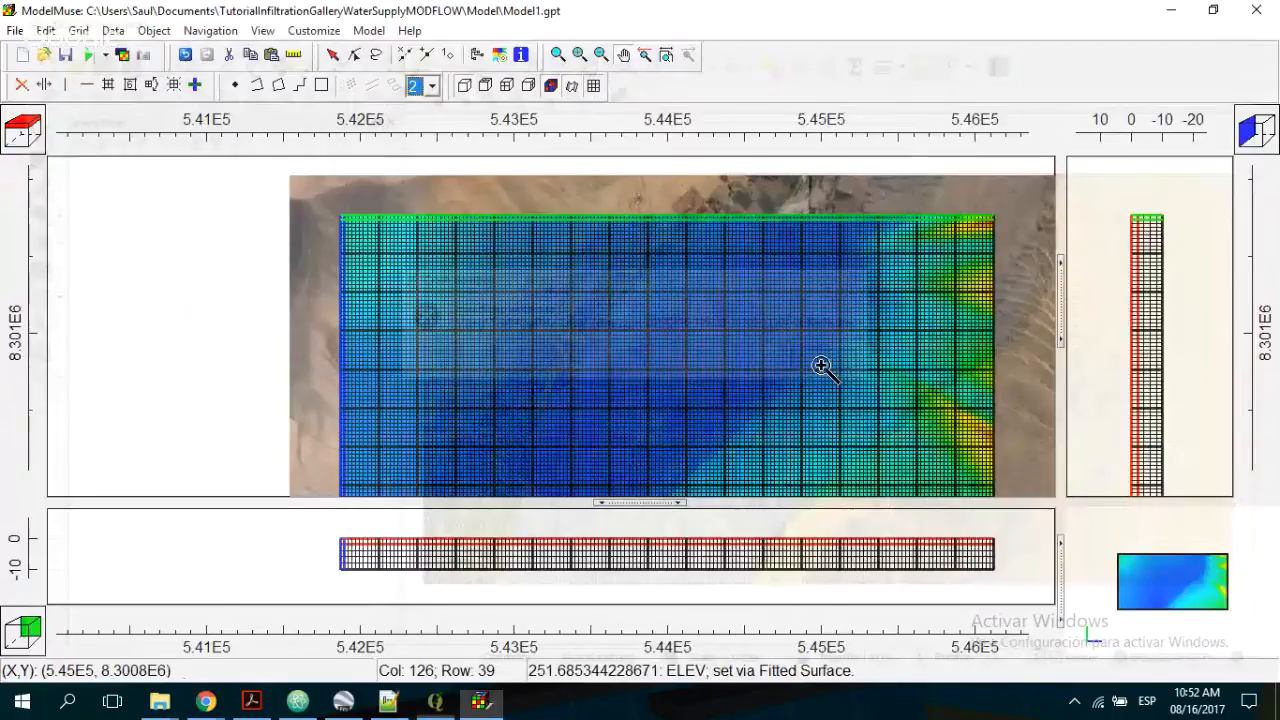
- Open AluvialAquifer_WGS18S.shp from the Shps folder for shapefile import in ModelMuse
{"action": "left_click", "coordinate": [15, 30]}
{"action": "mouse_move", "coordinate": [100, 134]}
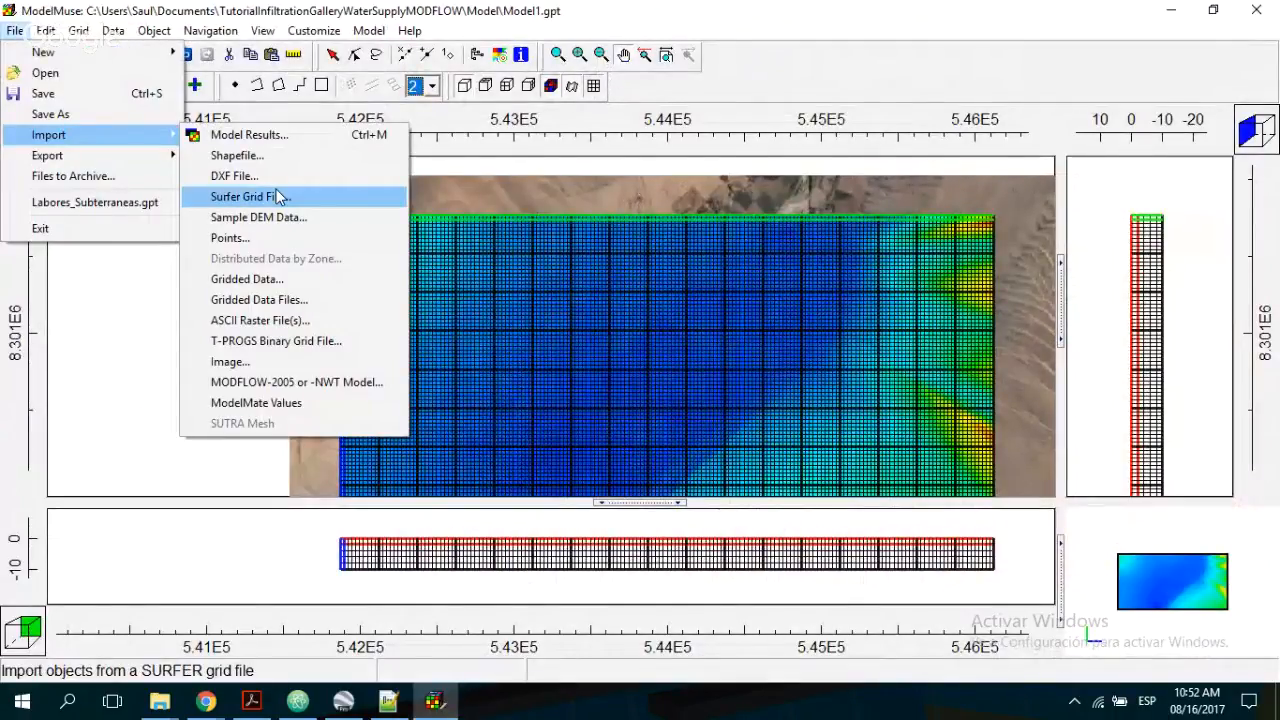
{"action": "left_click", "coordinate": [237, 155]}
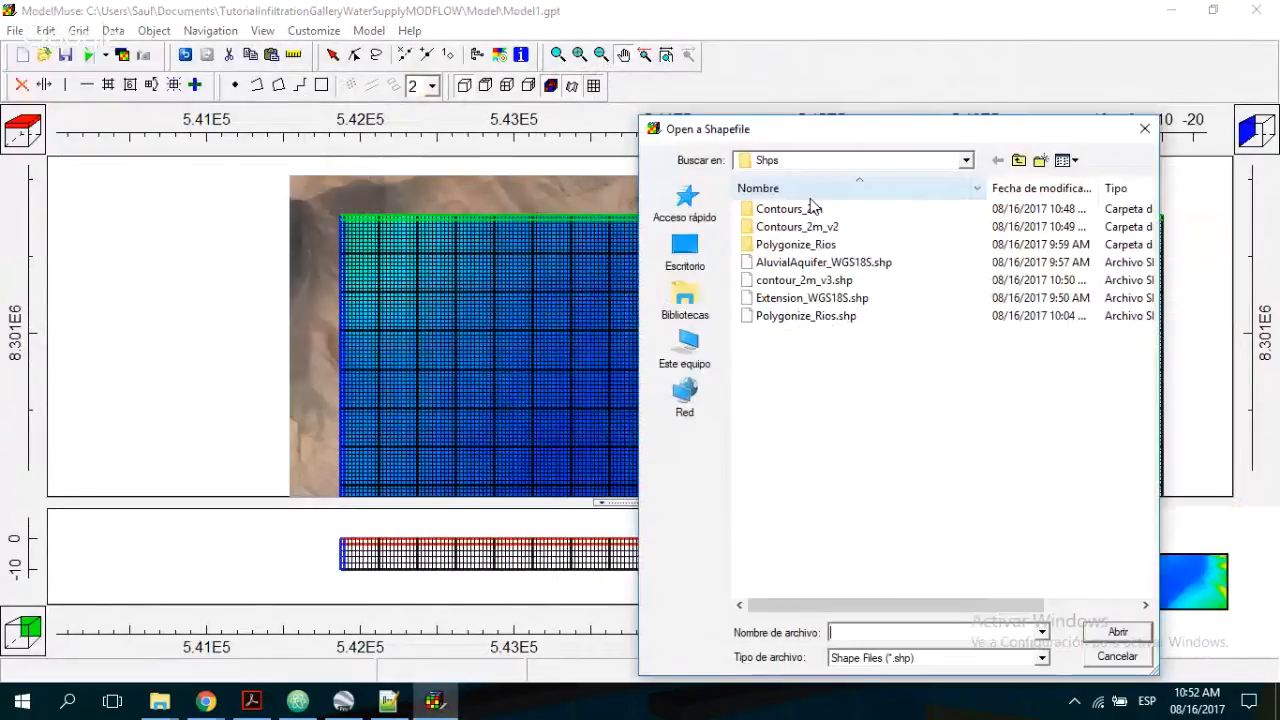
{"action": "left_click", "coordinate": [857, 264]}
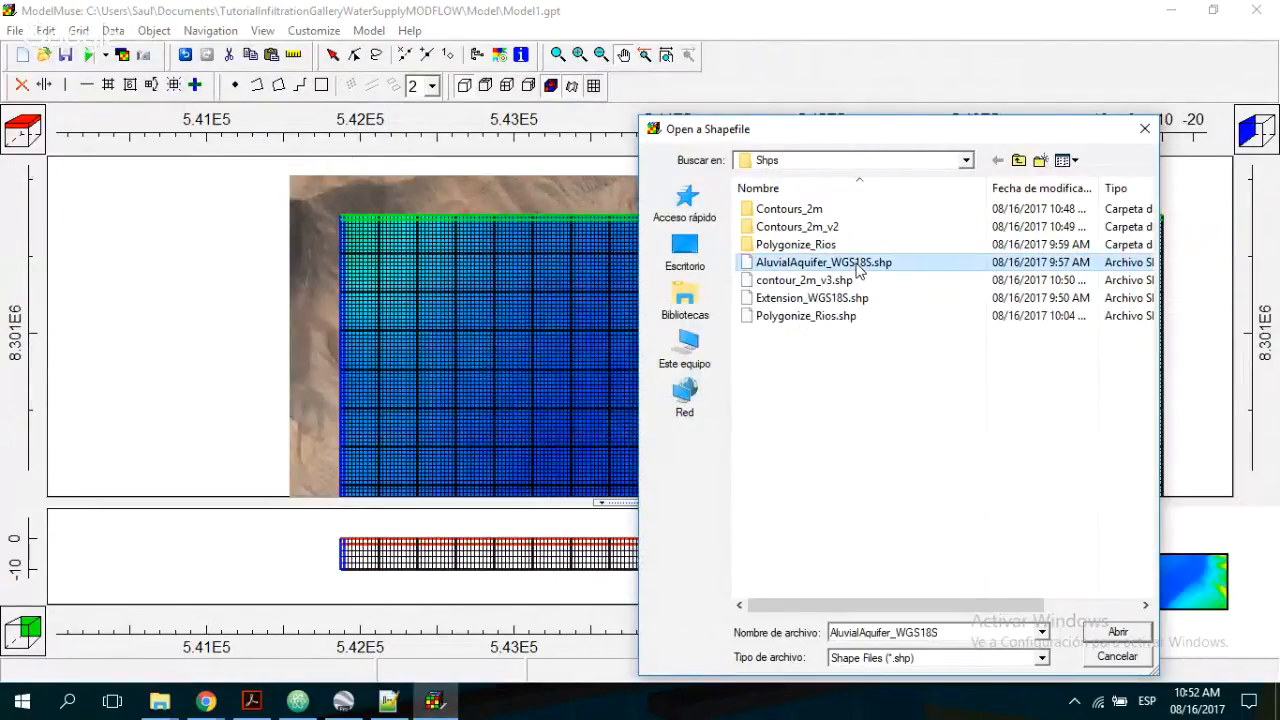
{"action": "double_click", "coordinate": [856, 263]}
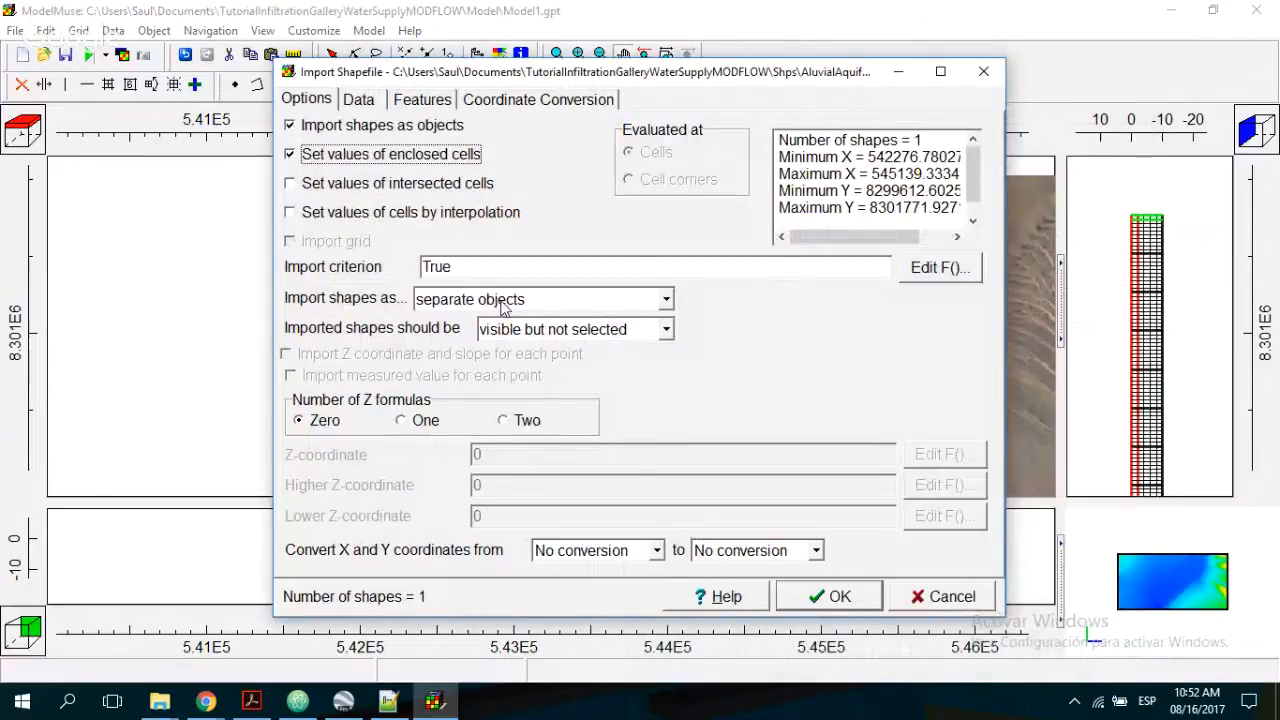
- Set the aquifer shapefile to import as a single, multipart object with two Z formulas
{"action": "left_click", "coordinate": [503, 299]}
{"action": "left_click", "coordinate": [503, 299]}
{"action": "left_click", "coordinate": [503, 299]}
{"action": "left_click", "coordinate": [505, 345]}
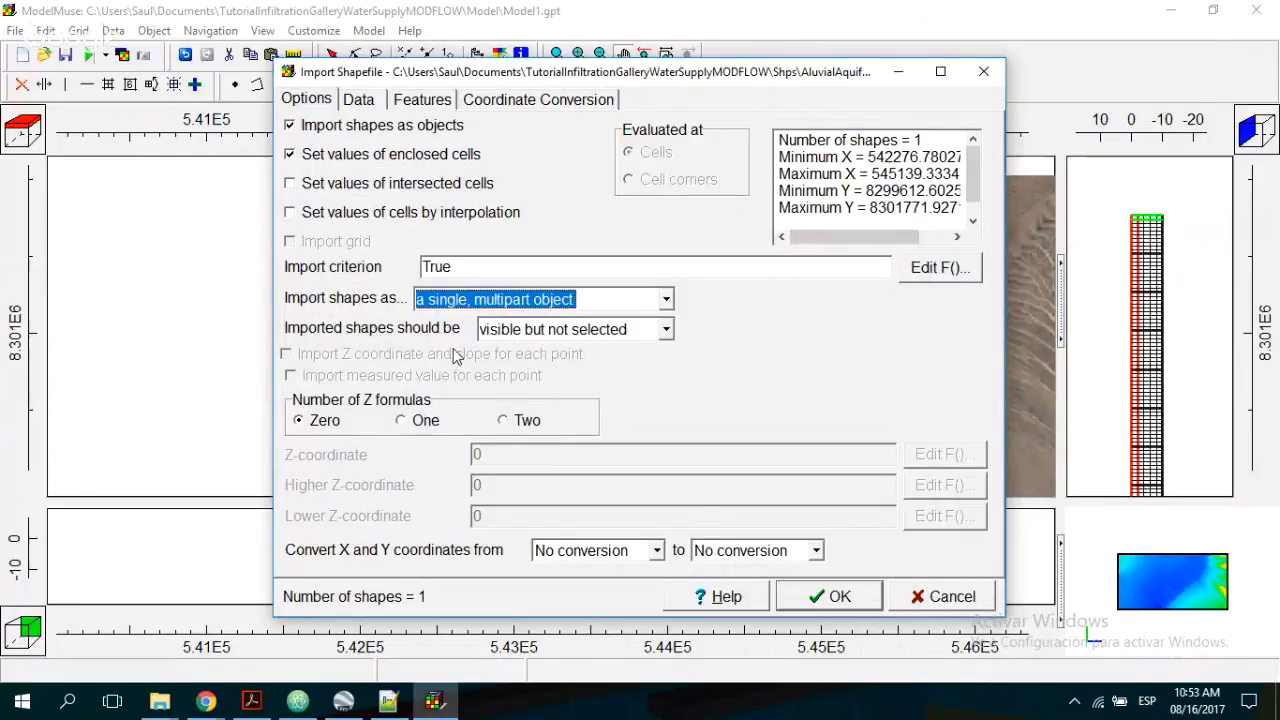
{"action": "left_click", "coordinate": [416, 424]}
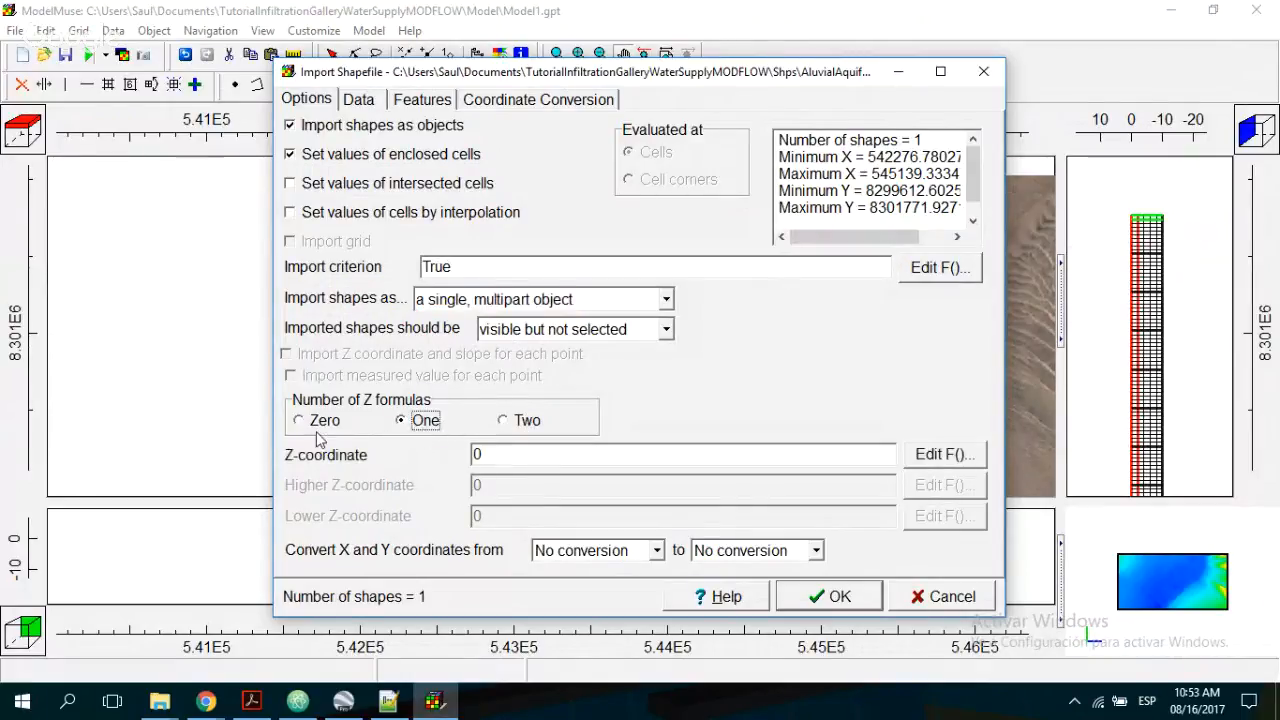
{"action": "left_click", "coordinate": [320, 422]}
{"action": "left_click", "coordinate": [522, 420]}
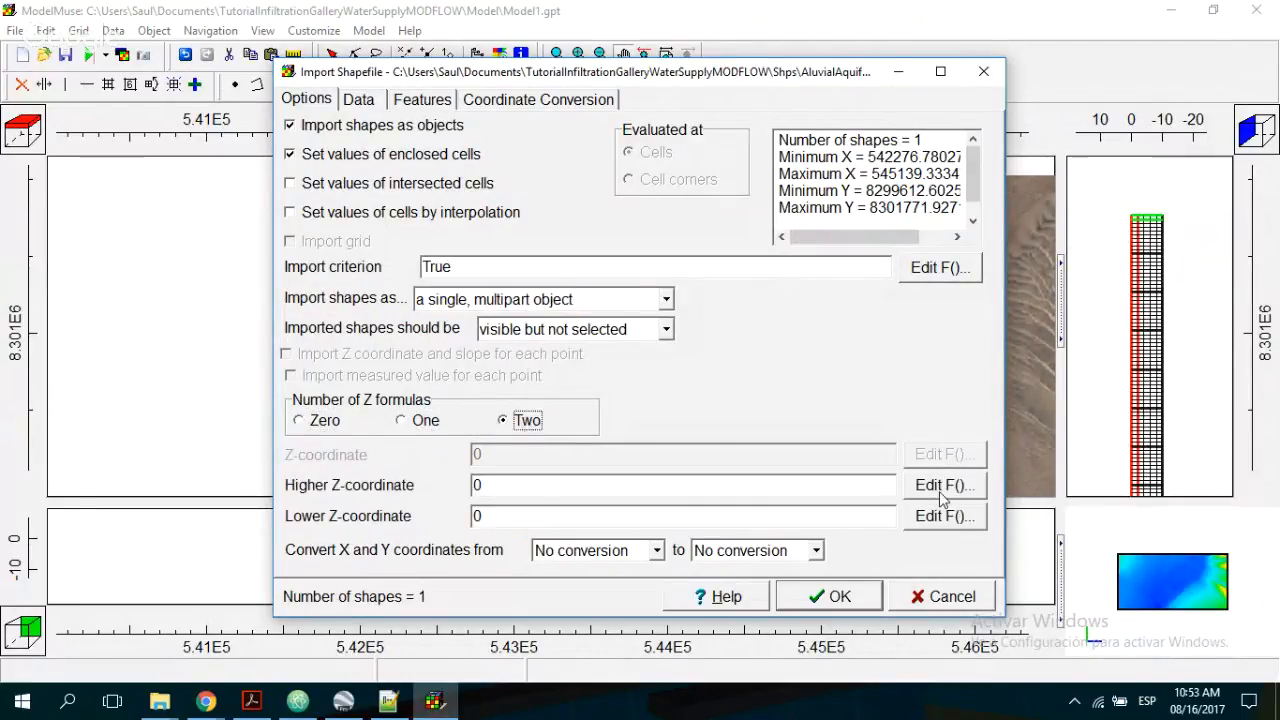
- Set the import's Higher Z-coordinate formula to the Model_Top data set
{"action": "left_click", "coordinate": [940, 490]}
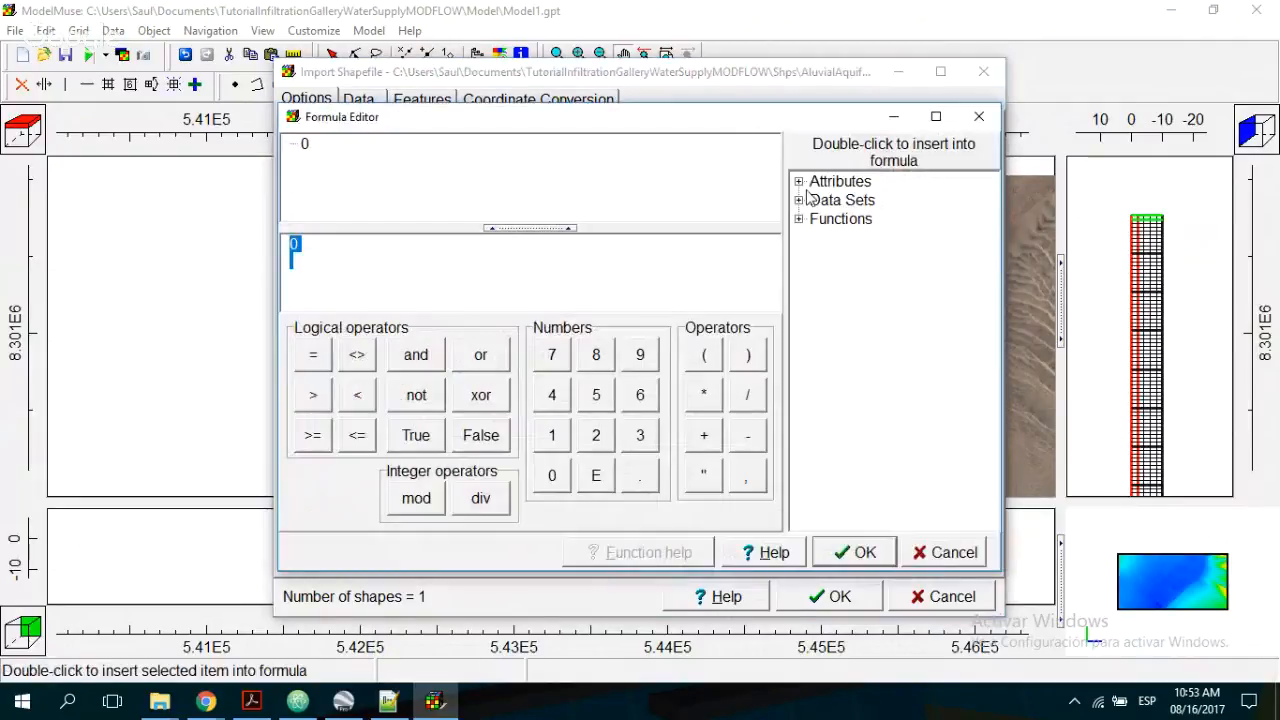
{"action": "left_click", "coordinate": [799, 200]}
{"action": "left_click", "coordinate": [817, 256]}
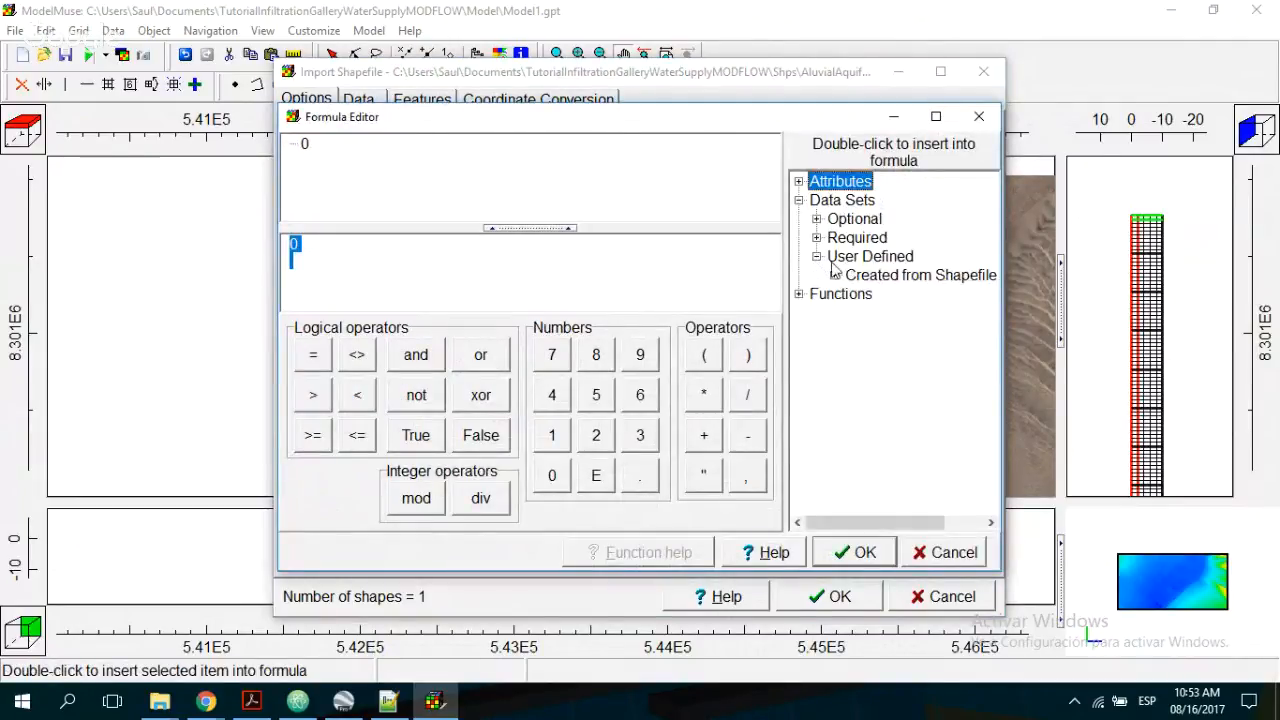
{"action": "left_click", "coordinate": [817, 237]}
{"action": "double_click", "coordinate": [899, 275]}
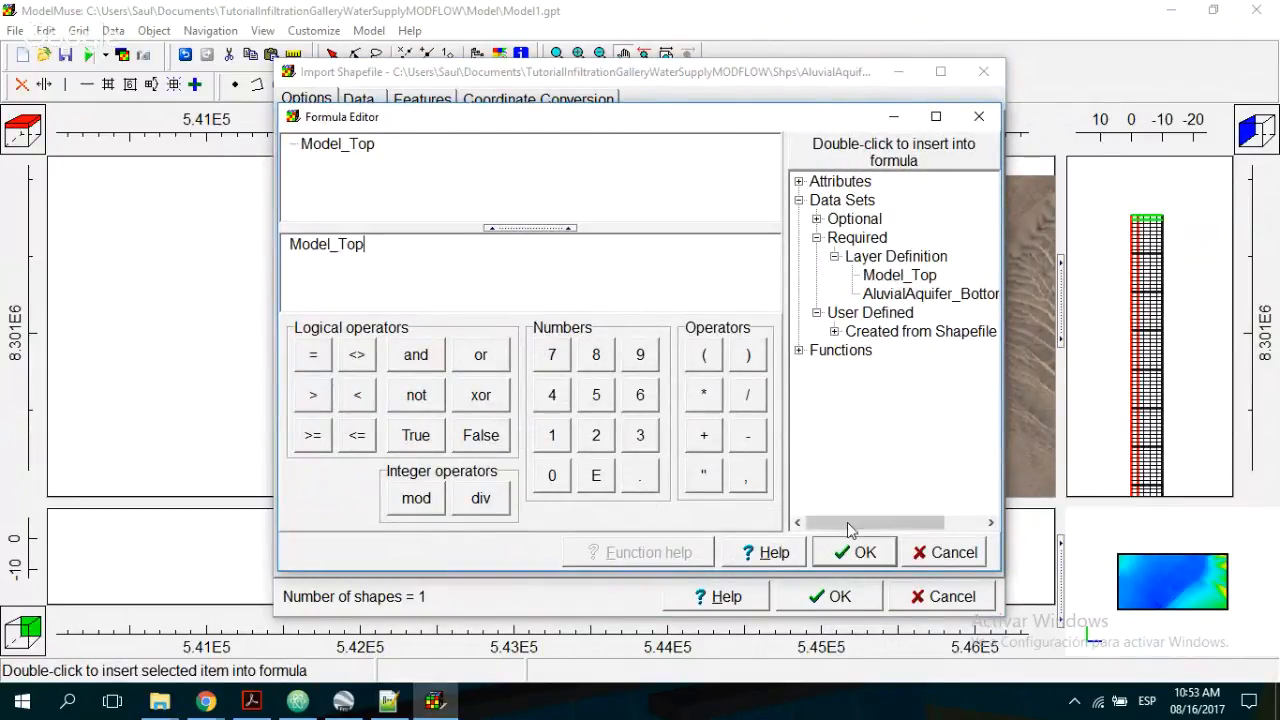
{"action": "left_click", "coordinate": [845, 555]}
- Set the Lower Z-coordinate formula to AluvialAquifer_Bottom and import the aquifer shape into the model
{"action": "left_click", "coordinate": [922, 517]}
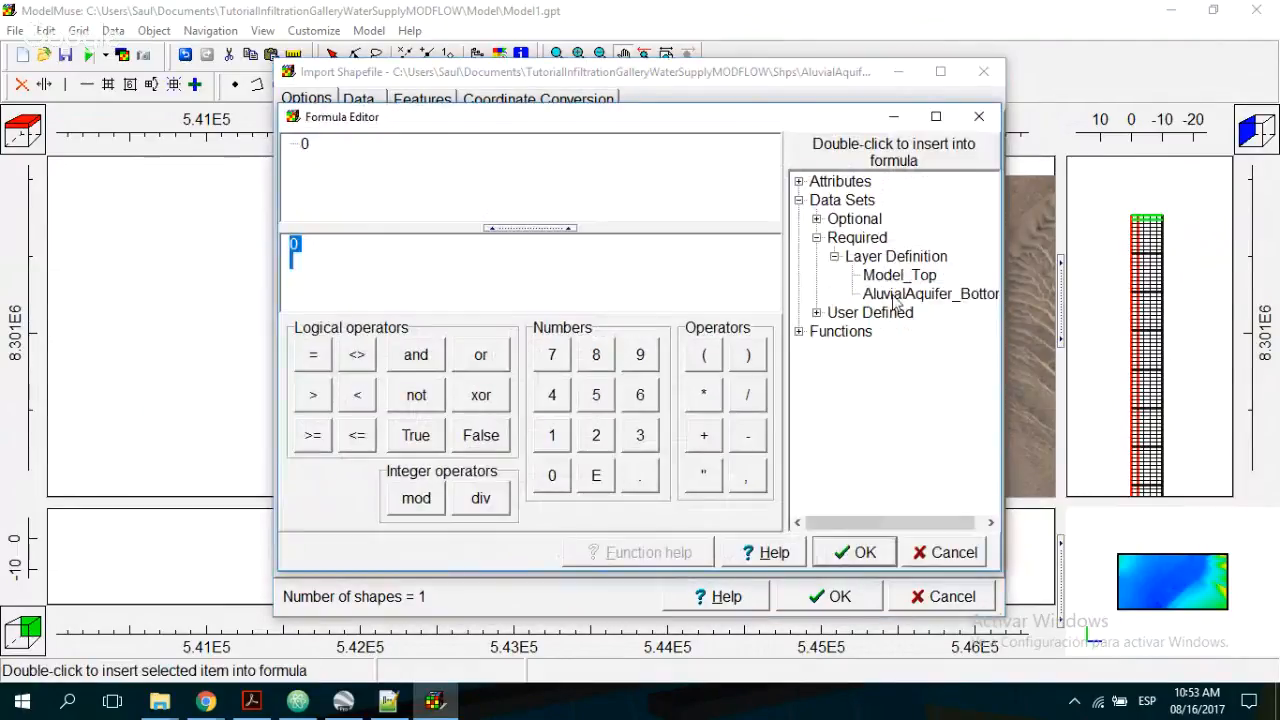
{"action": "double_click", "coordinate": [895, 295]}
{"action": "left_click", "coordinate": [852, 553]}
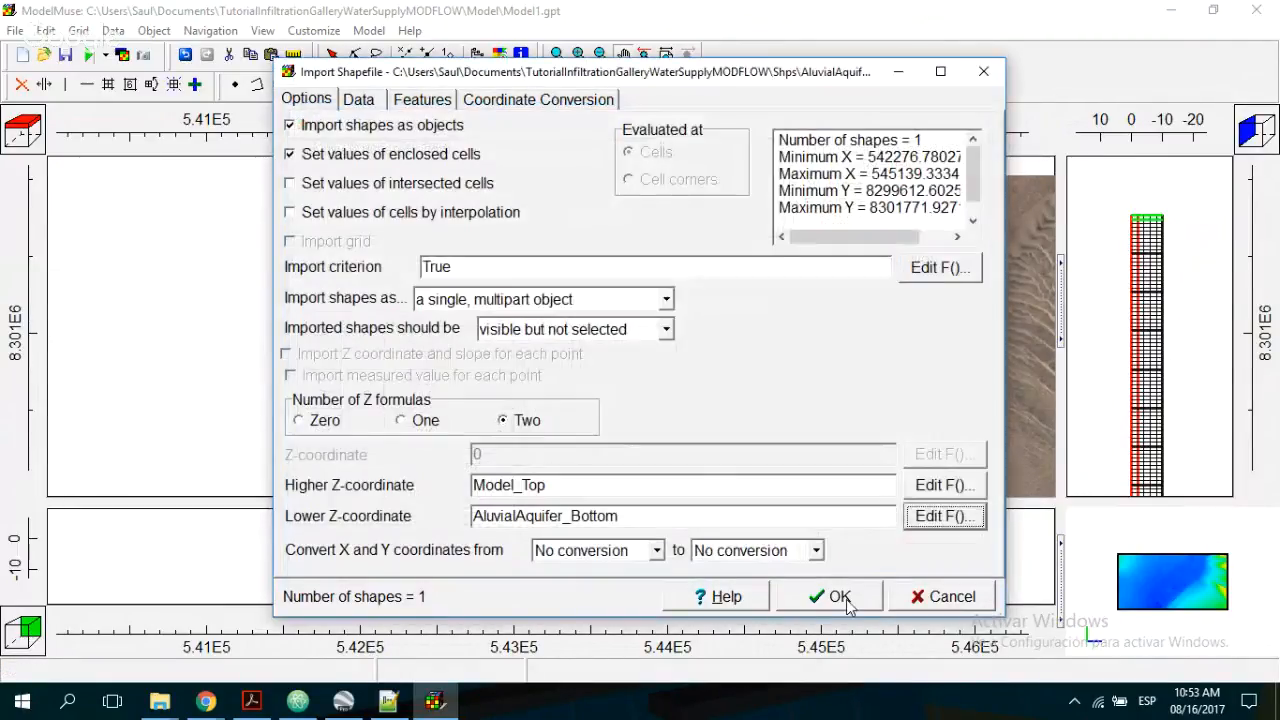
{"action": "left_click", "coordinate": [838, 597]}
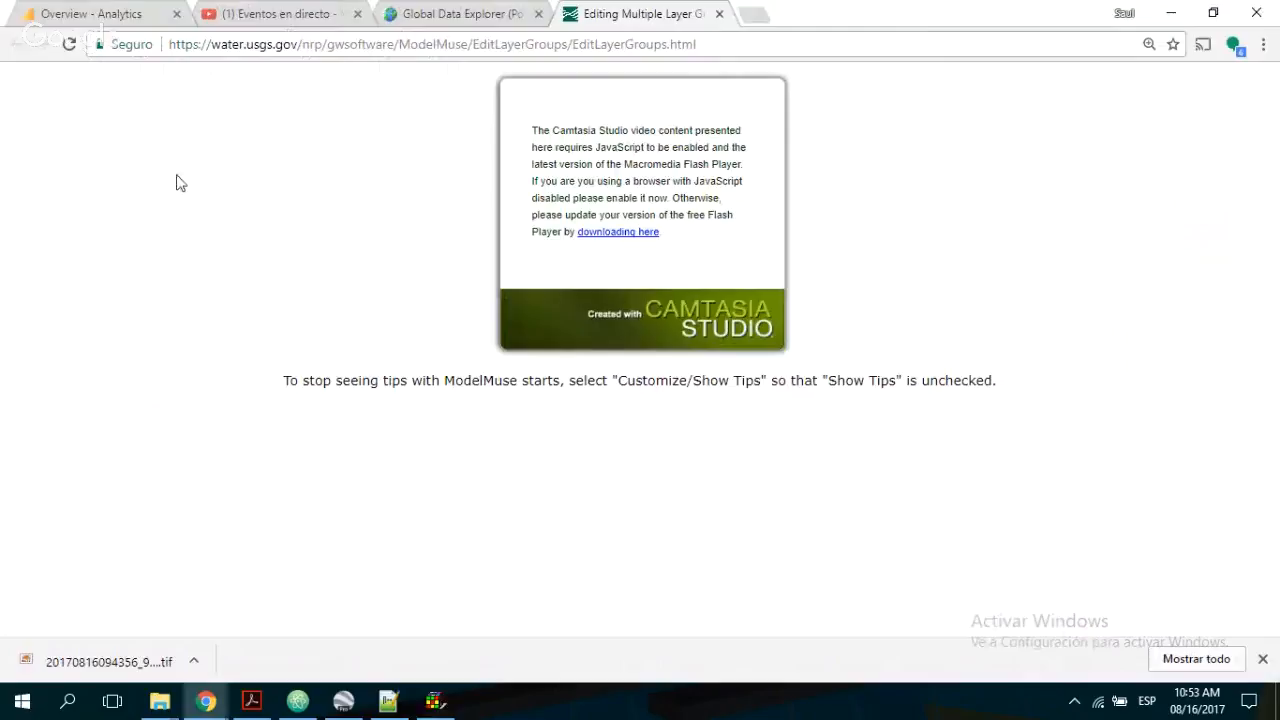
{"action": "left_click", "coordinate": [450, 712]}
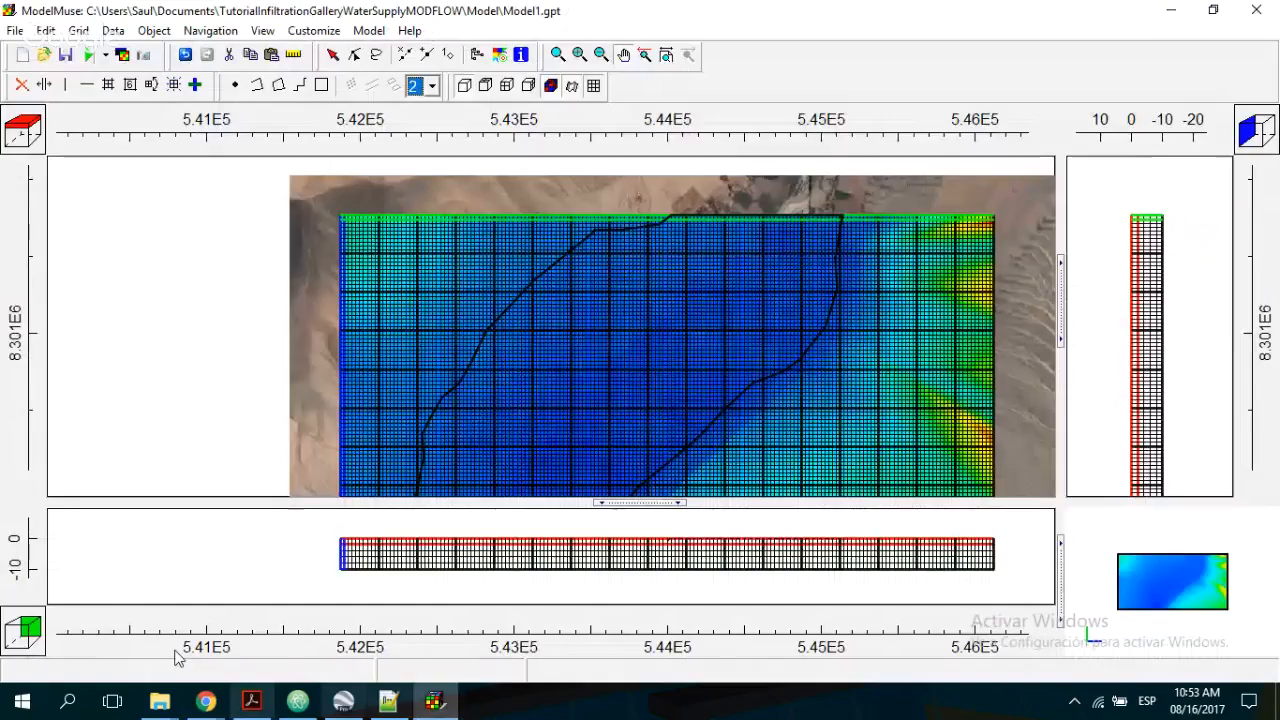
- Set the default formula of the required Hydrology data set Active to False and apply it
{"action": "left_click", "coordinate": [113, 30]}
{"action": "left_click", "coordinate": [143, 72]}
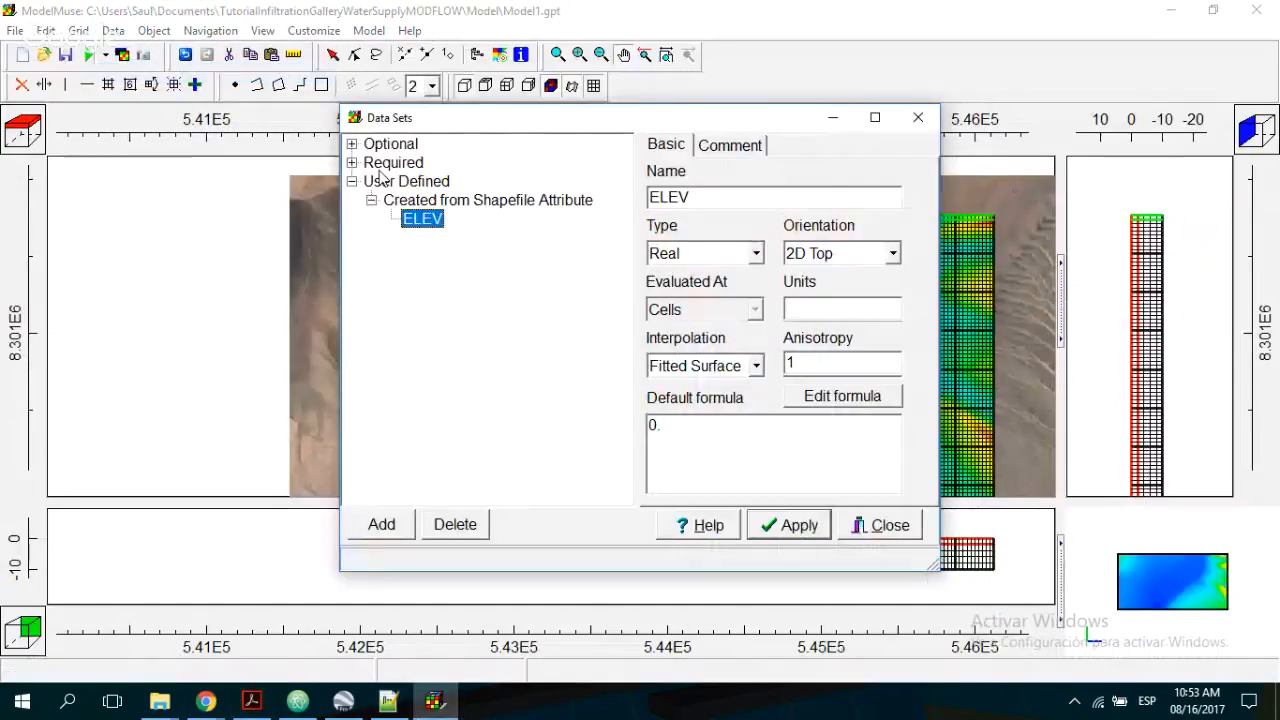
{"action": "left_click", "coordinate": [352, 144]}
{"action": "left_click", "coordinate": [371, 162]}
{"action": "left_click", "coordinate": [352, 219]}
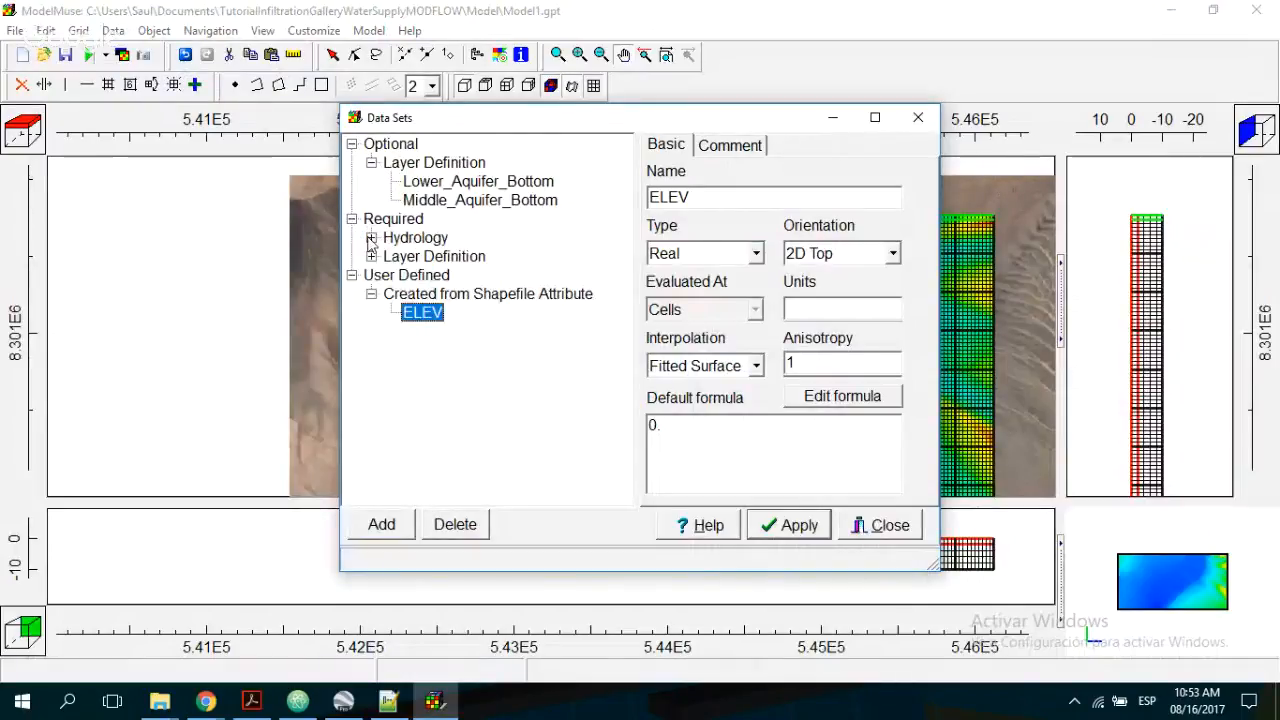
{"action": "left_click", "coordinate": [371, 239]}
{"action": "left_click", "coordinate": [425, 258]}
{"action": "left_click_drag", "start_coordinate": [708, 443], "coordinate": [246, 390]}
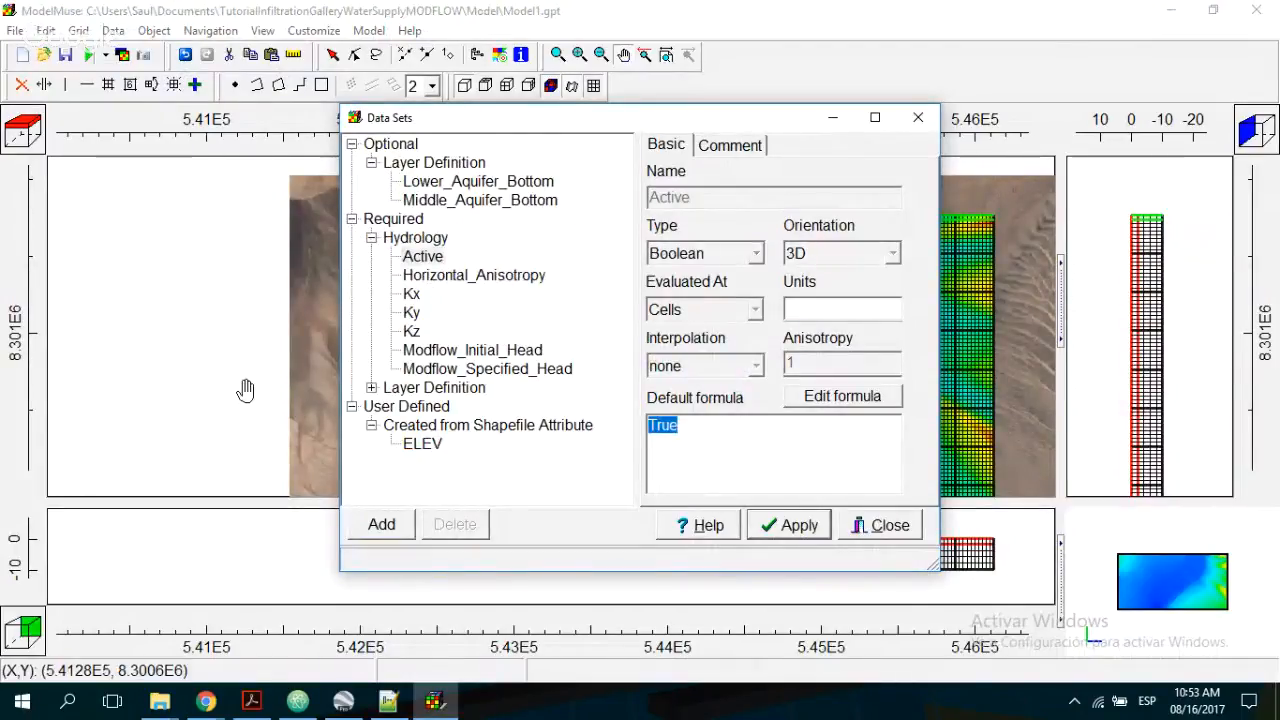
{"action": "type", "text": "False"}
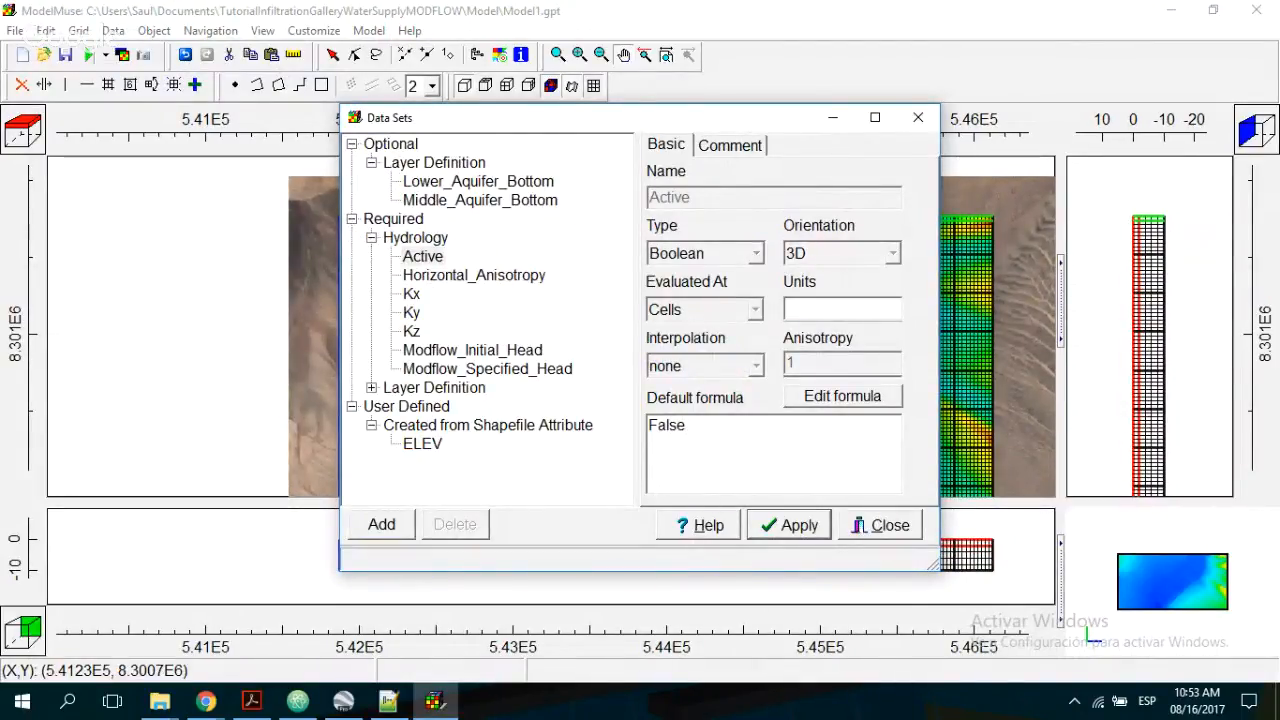
{"action": "left_click", "coordinate": [800, 527]}
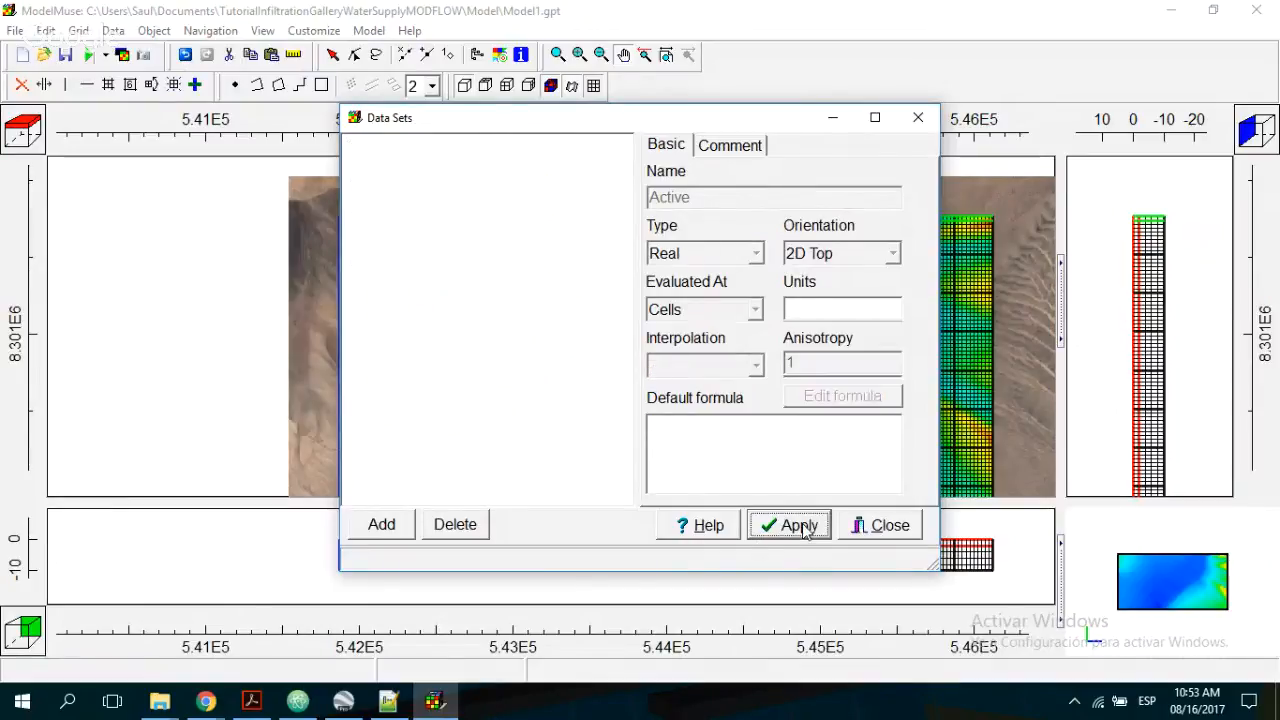
{"action": "left_click", "coordinate": [889, 527]}
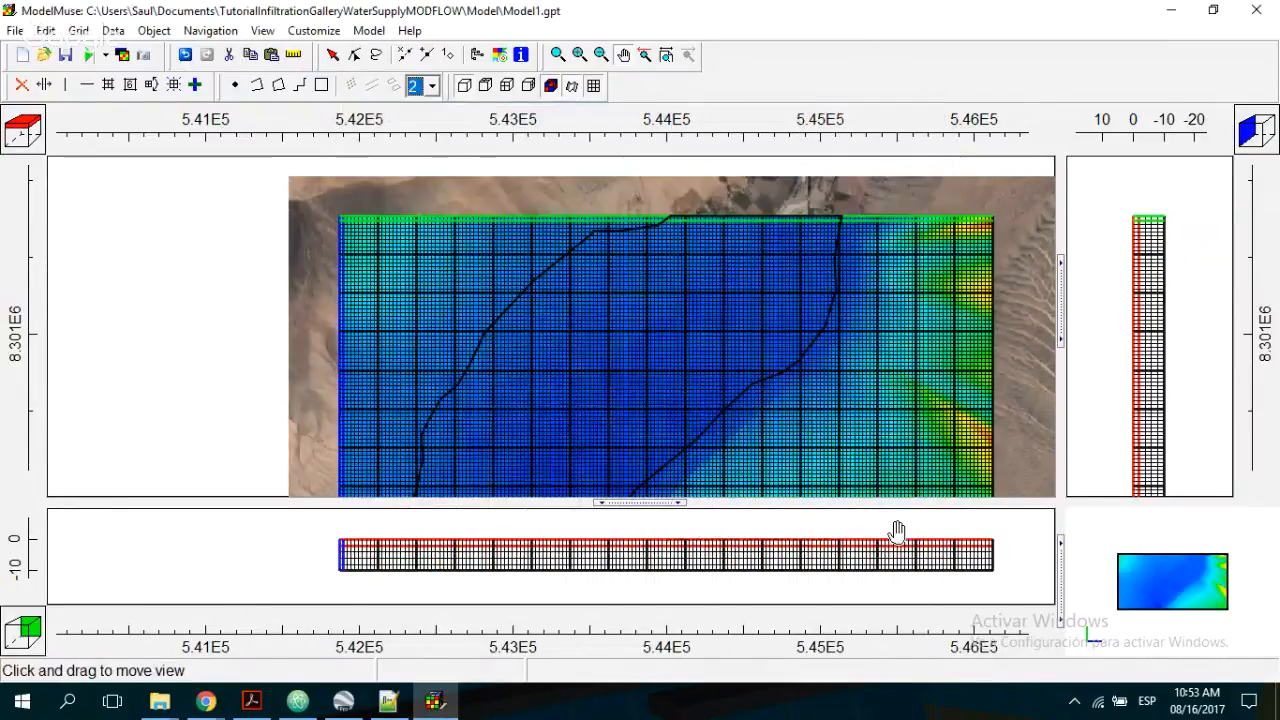
- Hide the interior grid lines and color the alluvial aquifer object's line orange
{"action": "left_click", "coordinate": [593, 85]}
{"action": "left_click", "coordinate": [630, 174]}
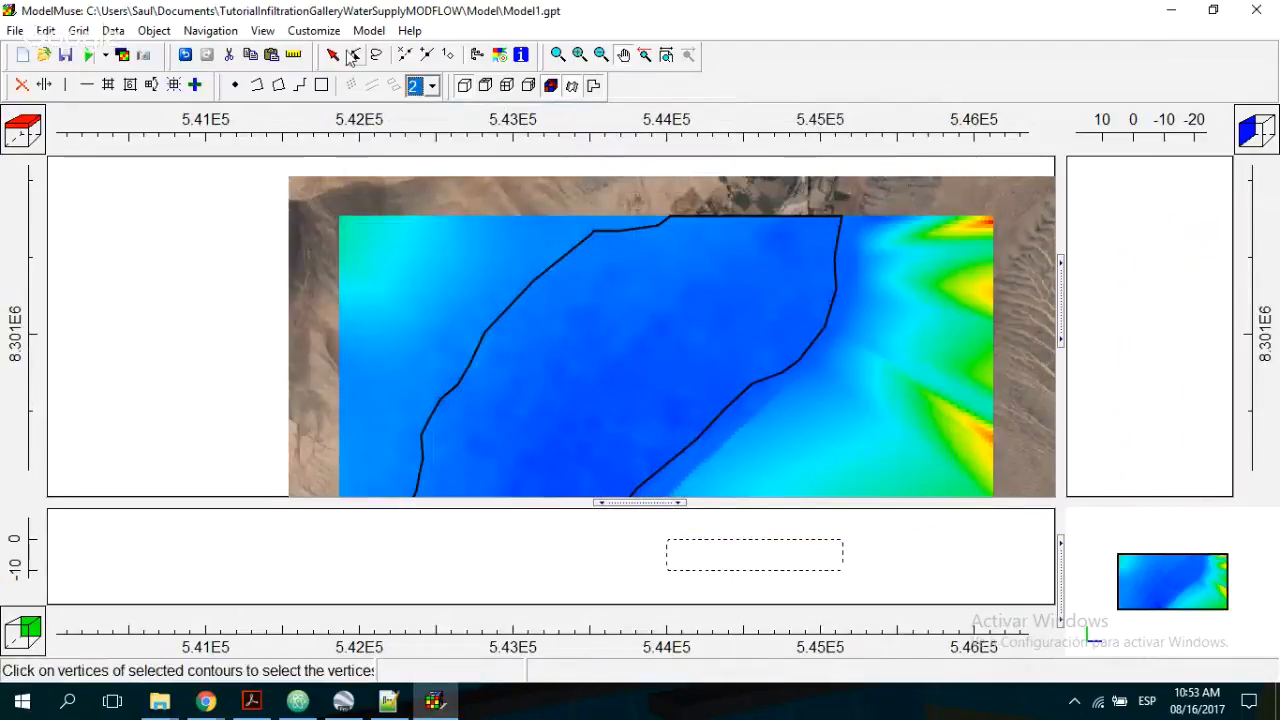
{"action": "double_click", "coordinate": [554, 268]}
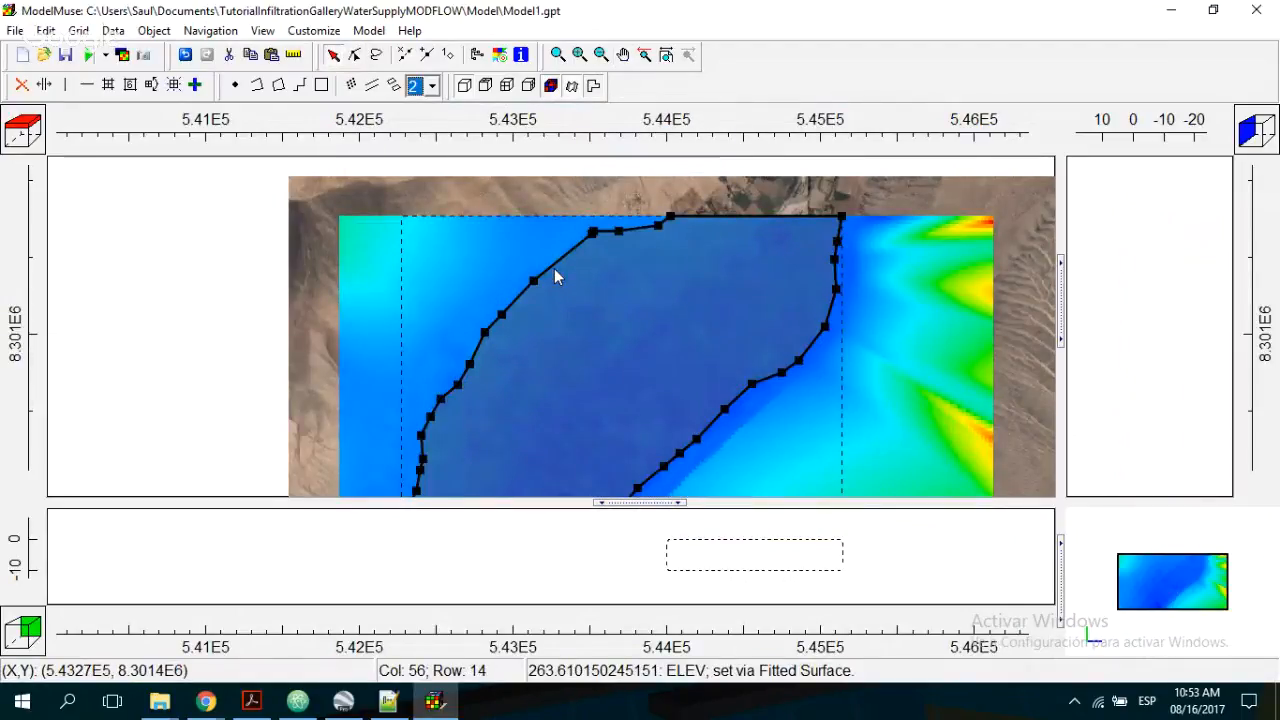
{"action": "left_click", "coordinate": [292, 299]}
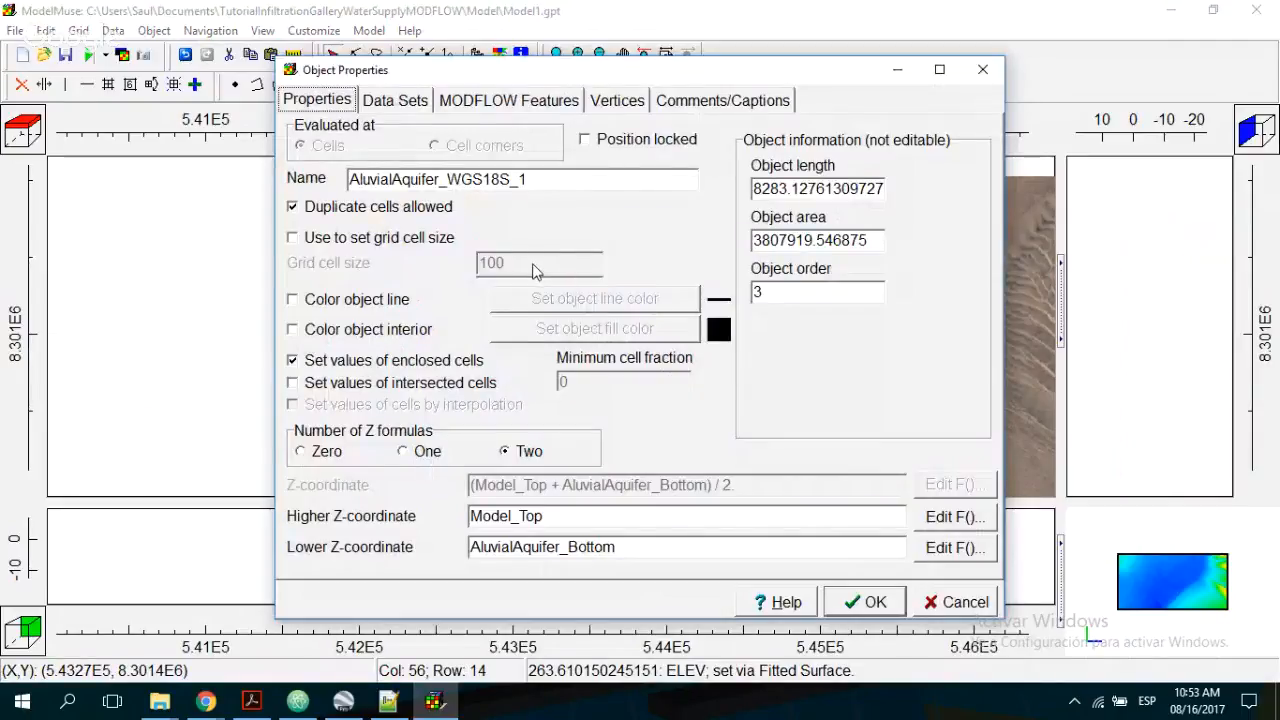
{"action": "left_click", "coordinate": [595, 298]}
{"action": "left_click", "coordinate": [577, 234]}
{"action": "left_click", "coordinate": [572, 424]}
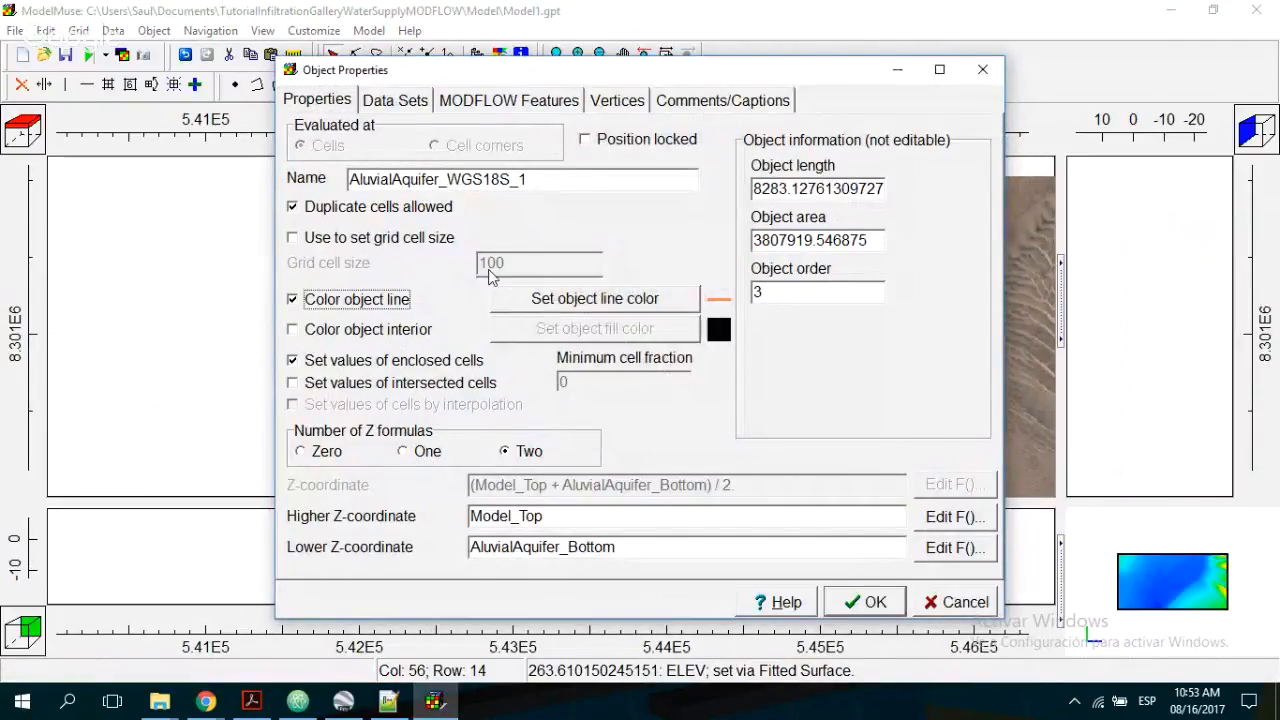
- Assign the Active data set to the aquifer object with the formula True and accept the object properties
{"action": "left_click", "coordinate": [395, 100]}
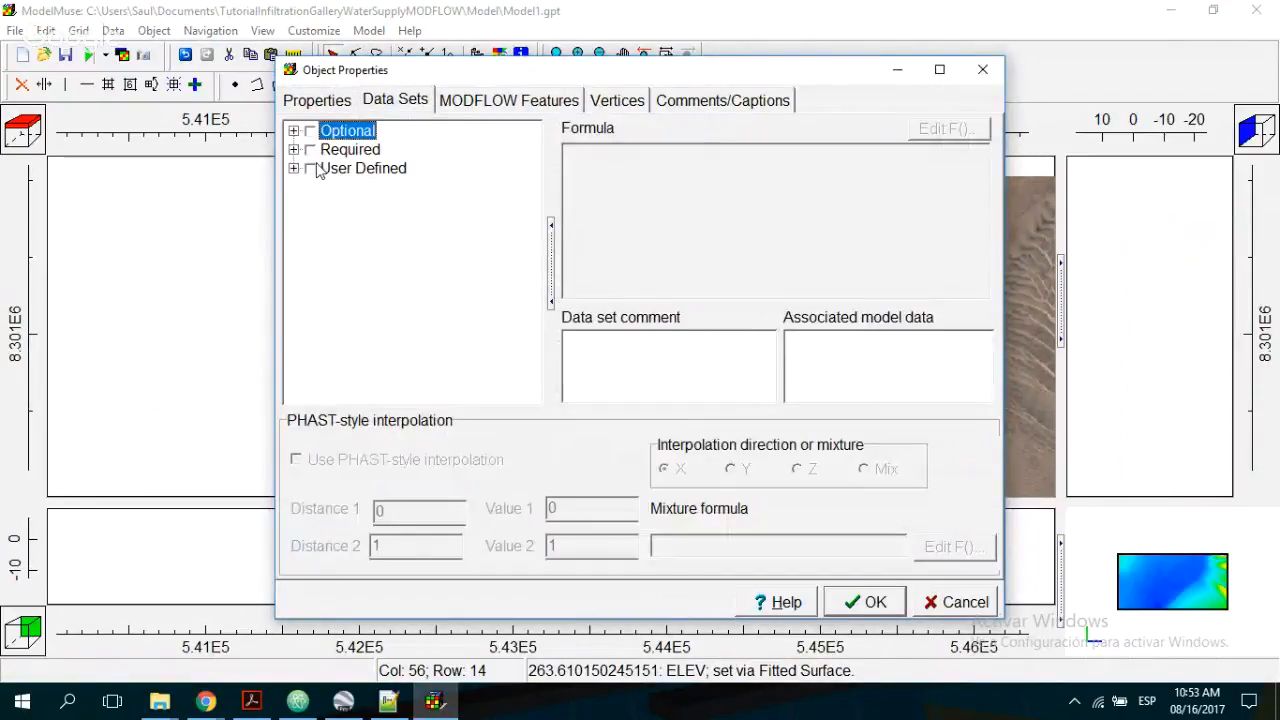
{"action": "left_click", "coordinate": [293, 149]}
{"action": "left_click", "coordinate": [313, 168]}
{"action": "left_click", "coordinate": [349, 187]}
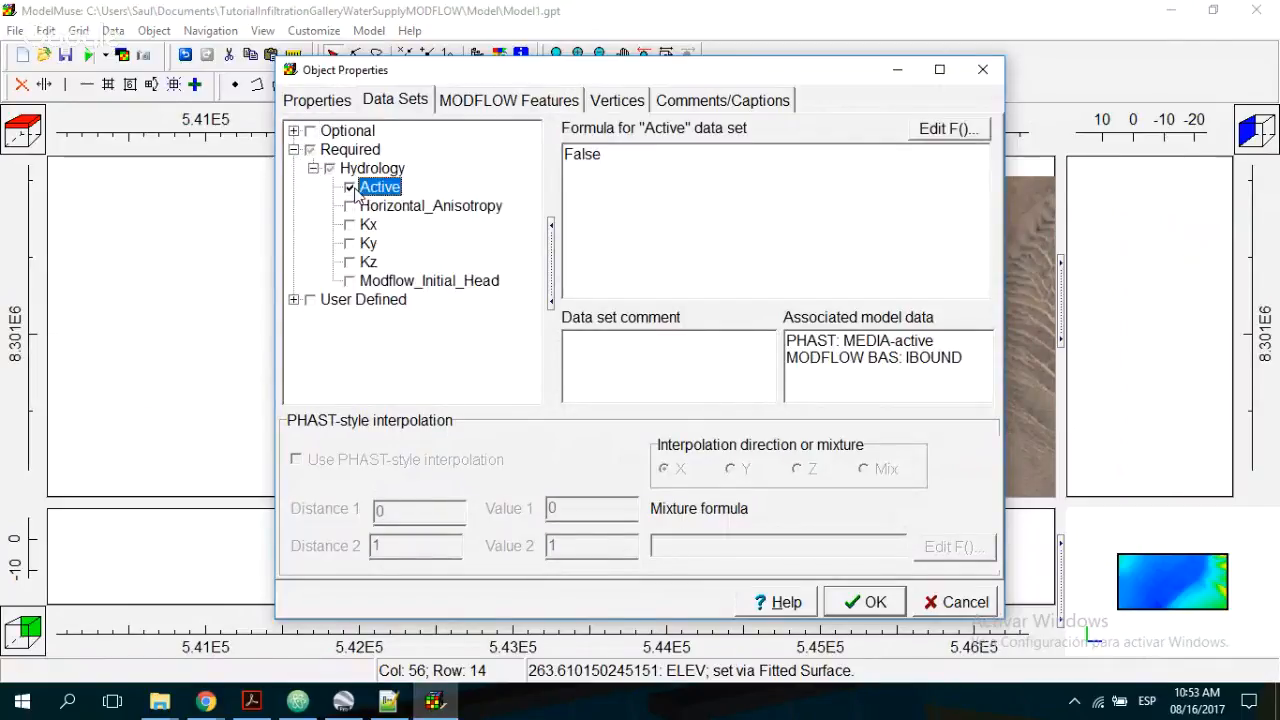
{"action": "left_click", "coordinate": [617, 171]}
{"action": "type", "text": "True"}
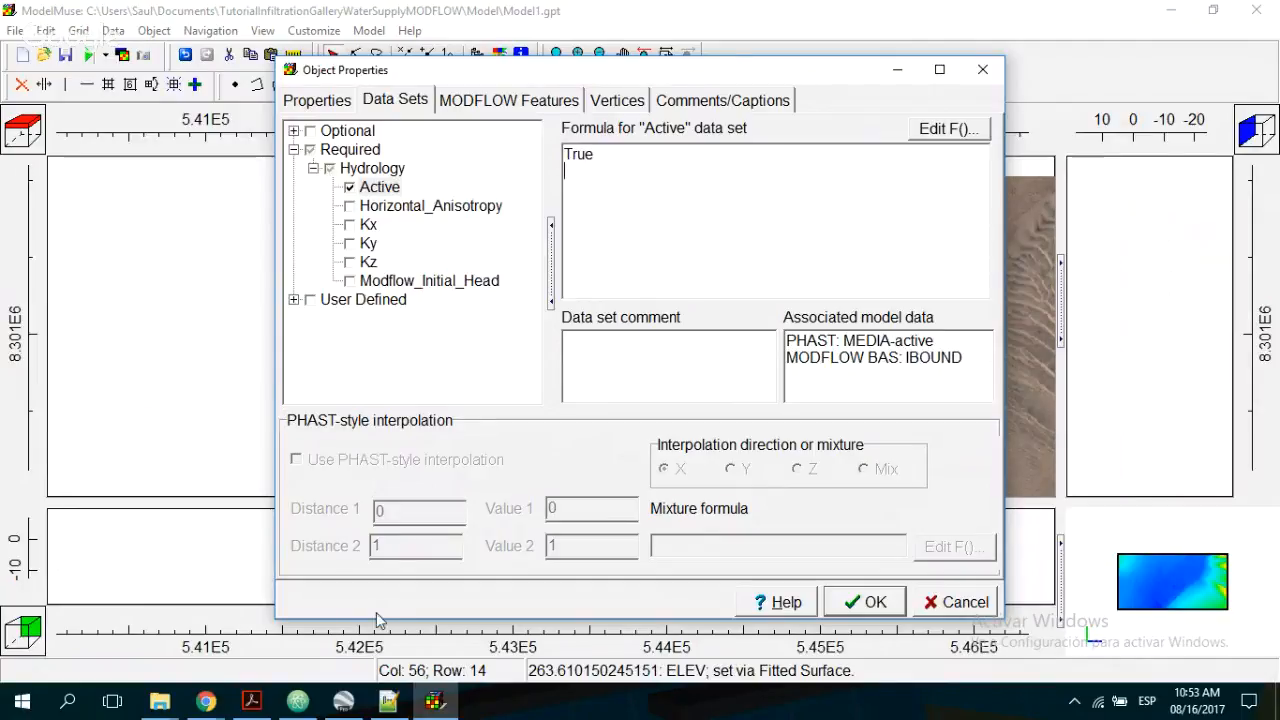
{"action": "left_click", "coordinate": [866, 602]}
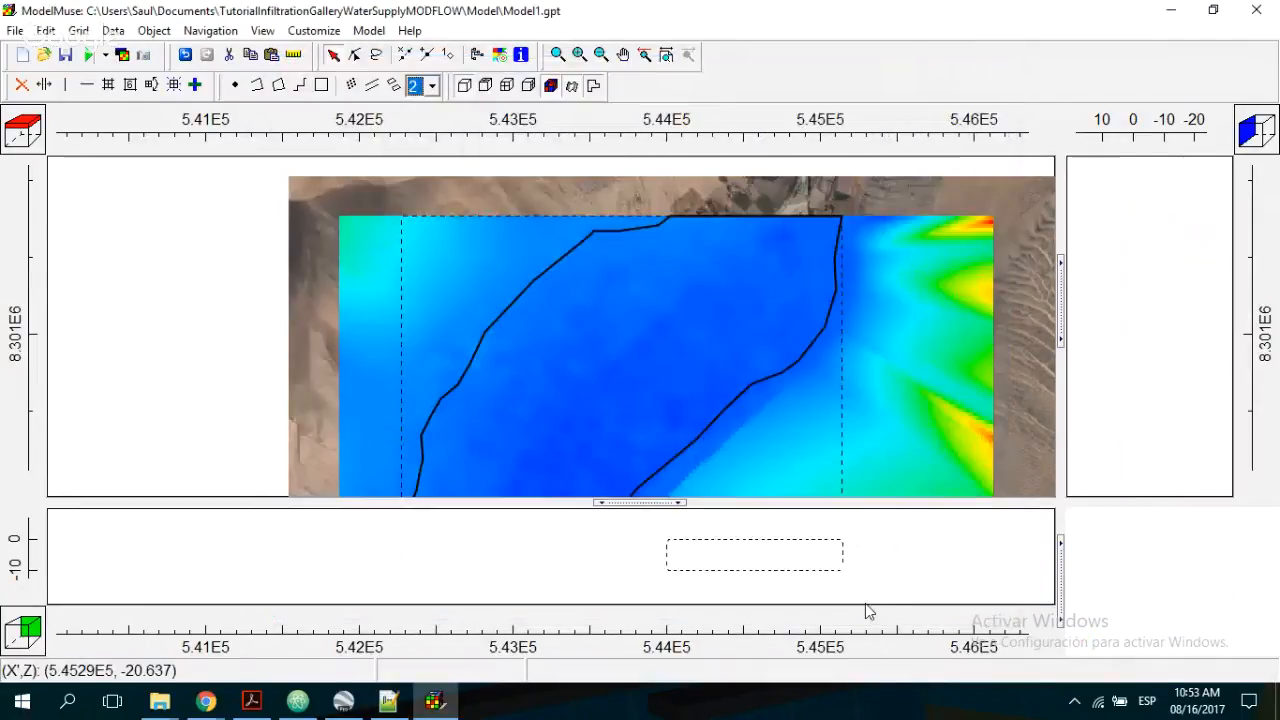
- Examine the aquifer object's outline over the grid and review its enclosed-cell and Z-coordinate properties
{"action": "double_click", "coordinate": [627, 278]}
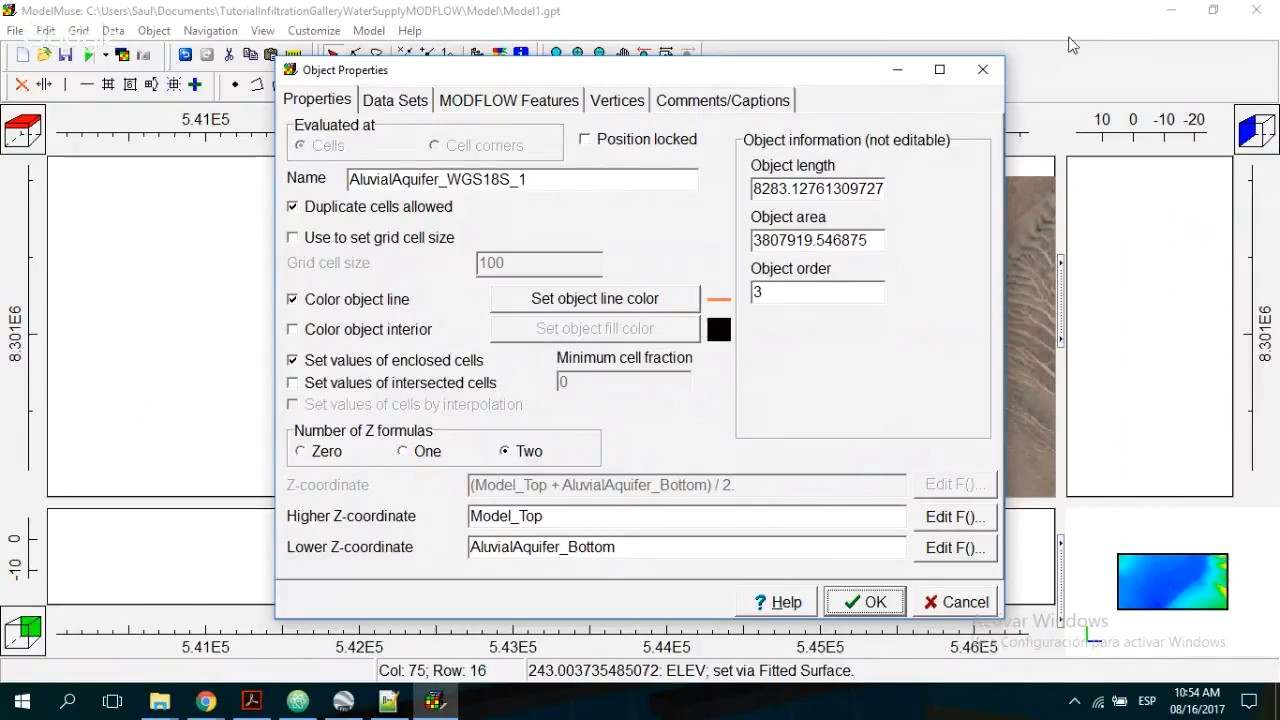
{"action": "left_click", "coordinate": [990, 70]}
{"action": "scroll", "coordinate": [868, 321], "scroll_direction": "down", "scroll_amount": 2}
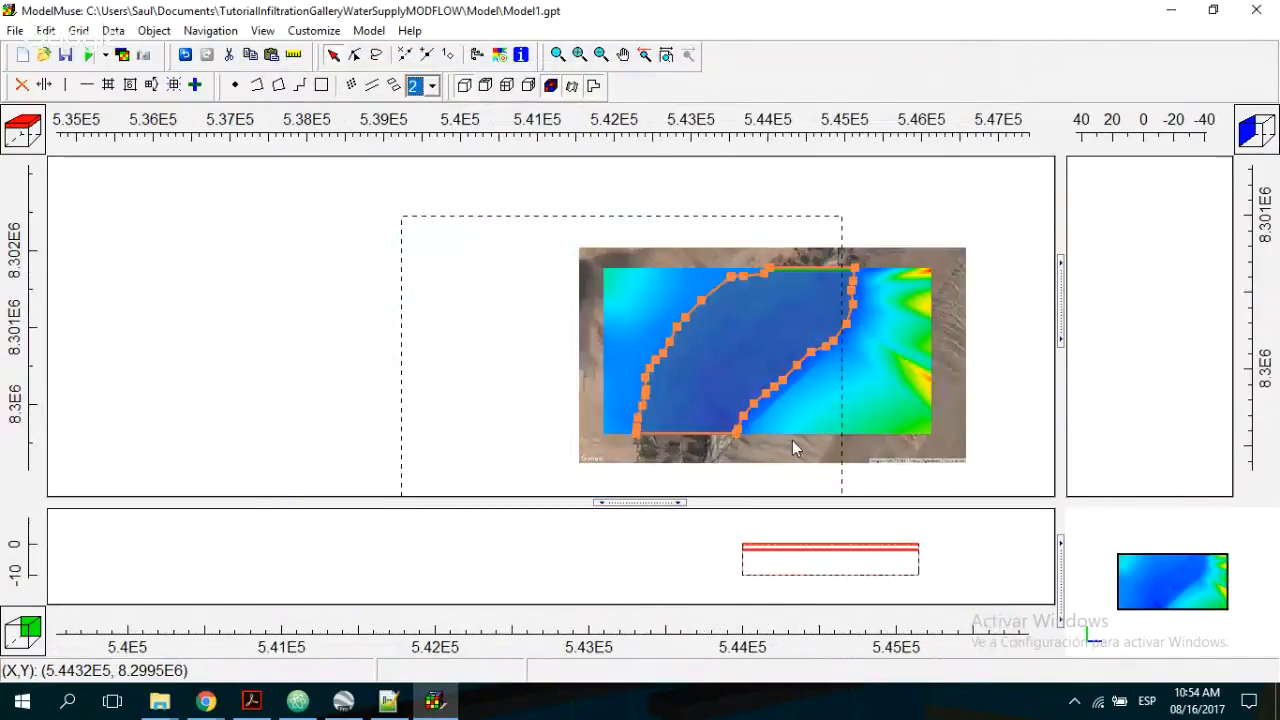
{"action": "scroll", "coordinate": [792, 448], "scroll_direction": "up", "scroll_amount": 2}
{"action": "left_click", "coordinate": [262, 325]}
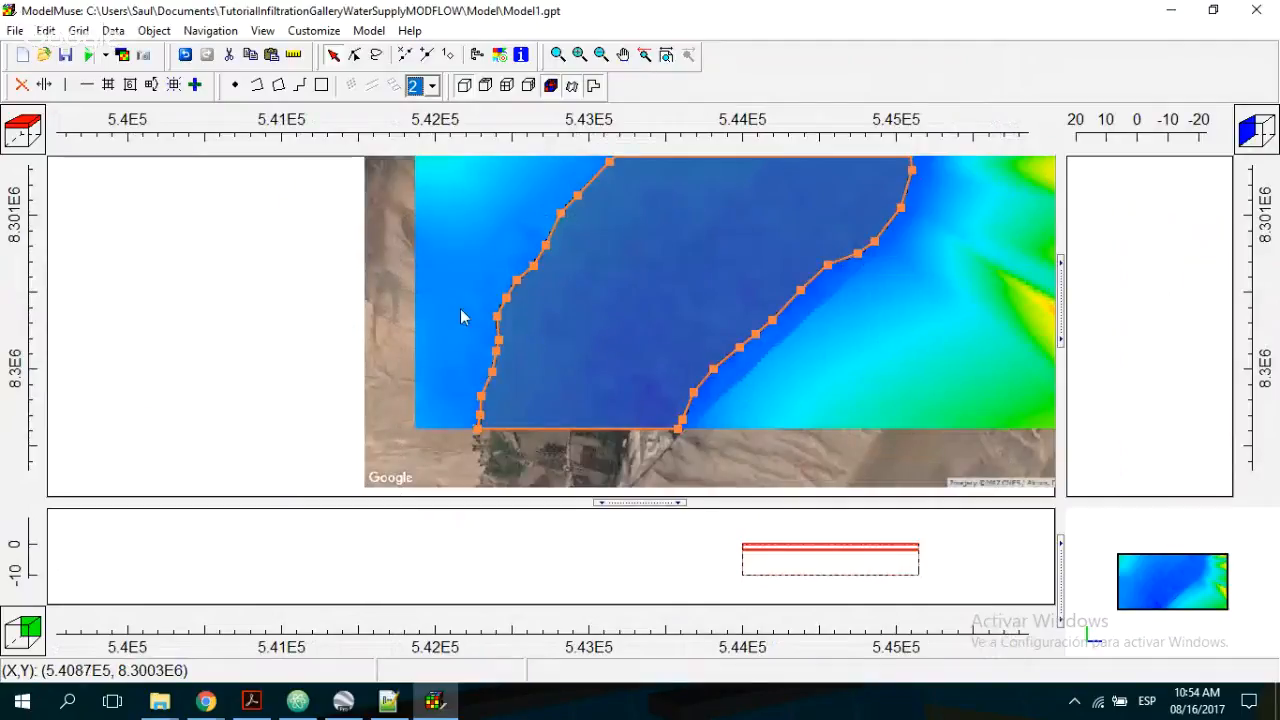
{"action": "left_click", "coordinate": [548, 292]}
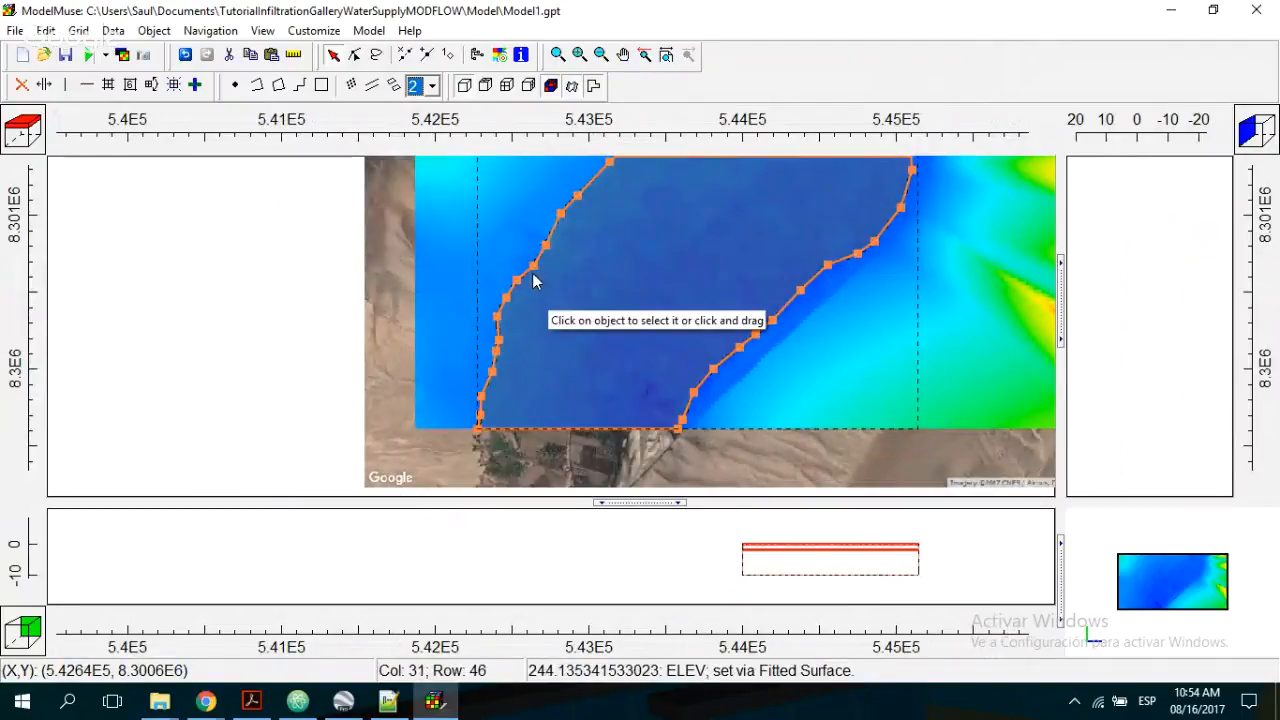
{"action": "scroll", "coordinate": [724, 271], "scroll_direction": "down", "scroll_amount": 2}
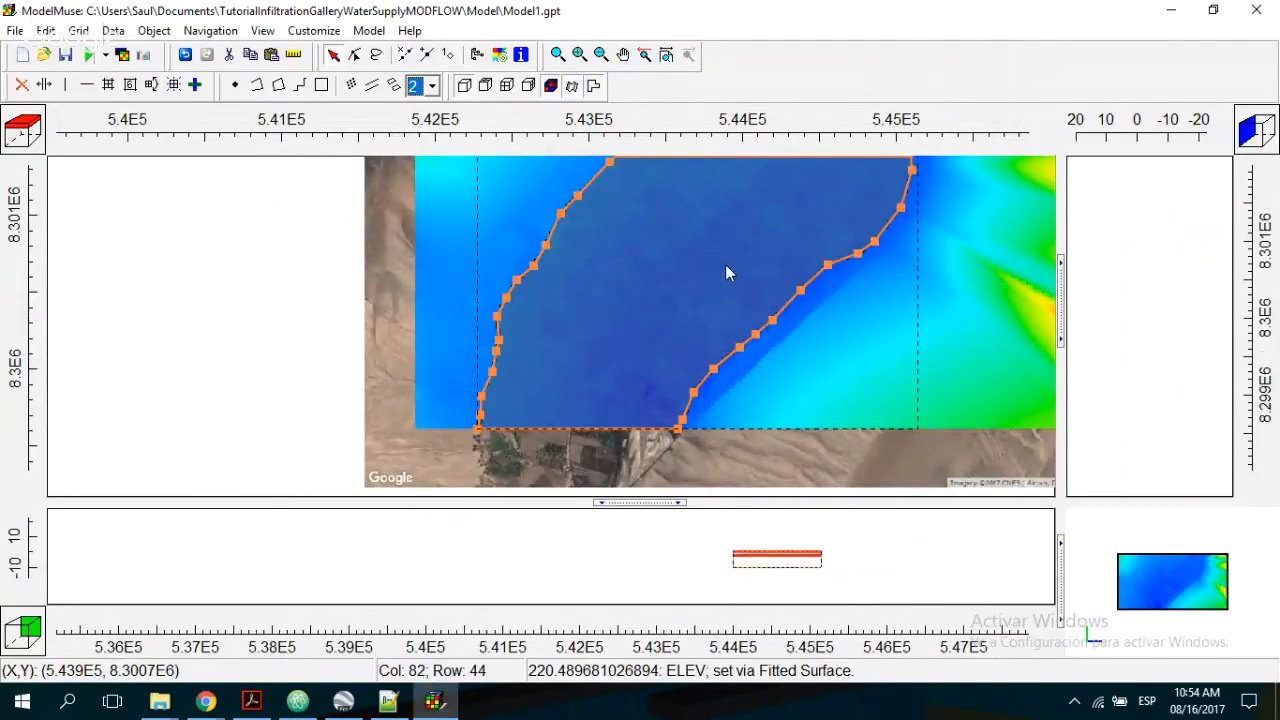
{"action": "scroll", "coordinate": [777, 211], "scroll_direction": "up", "scroll_amount": 2}
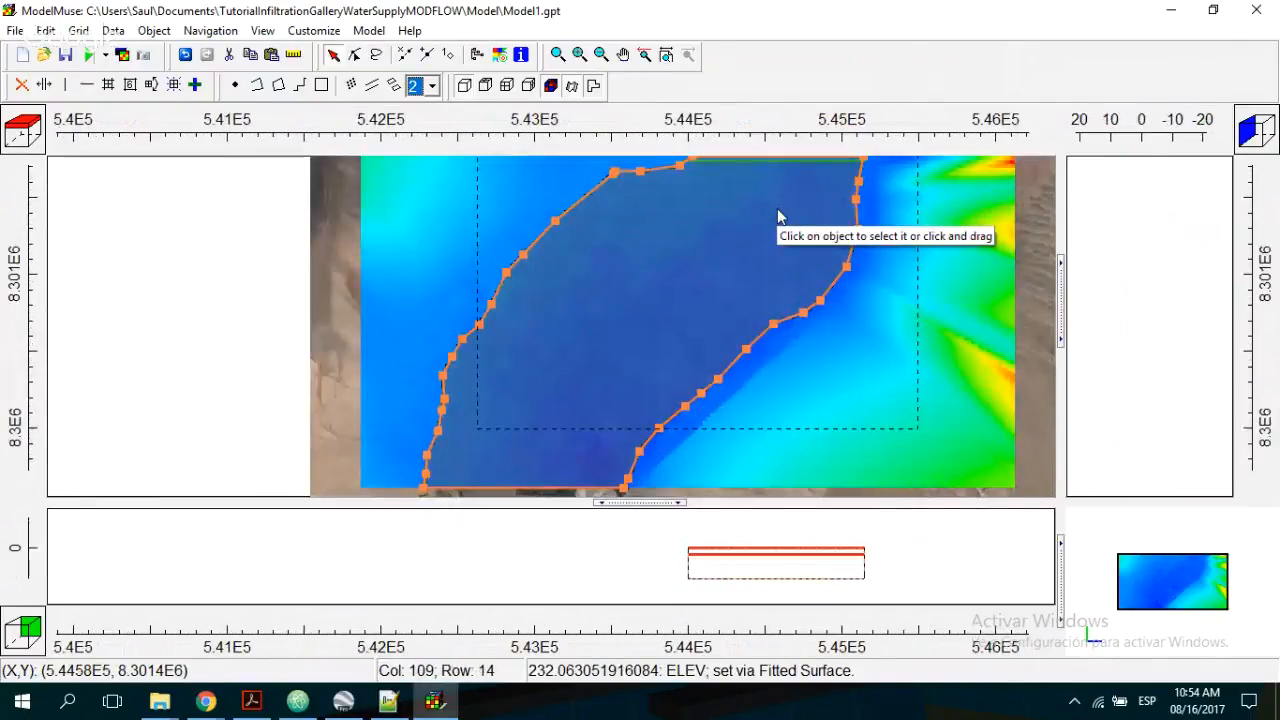
{"action": "double_click", "coordinate": [777, 210]}
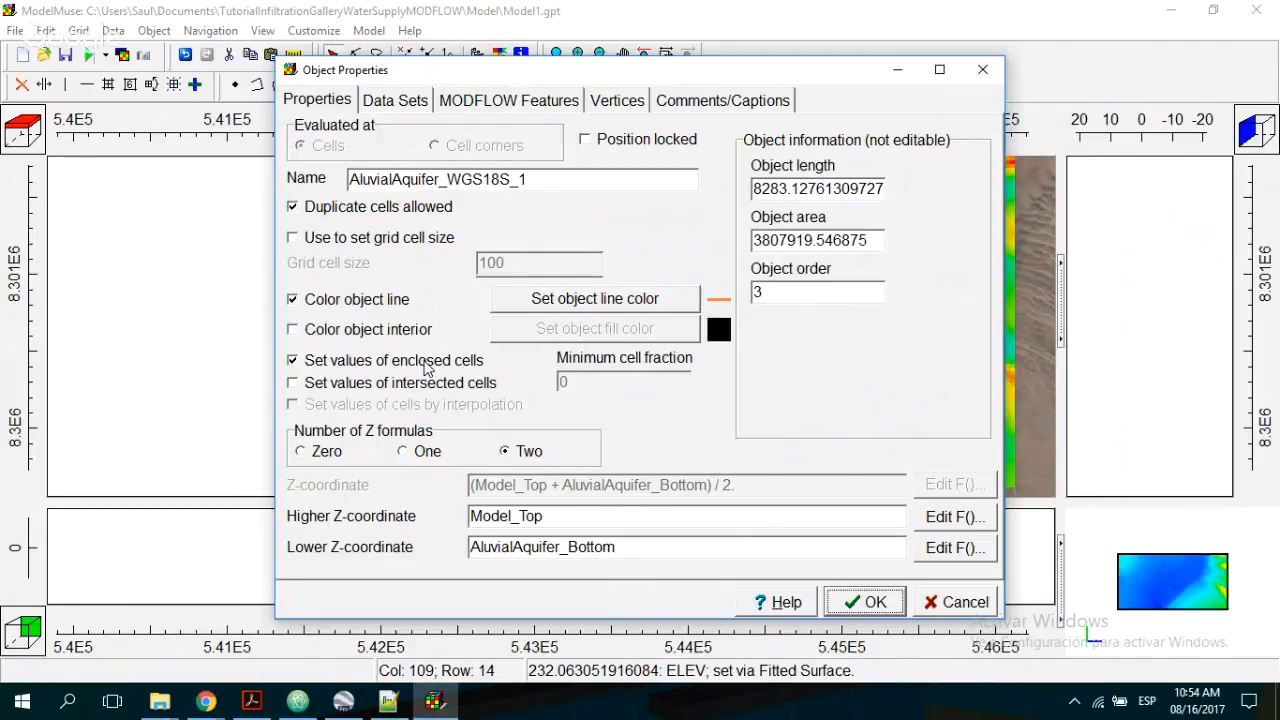
{"action": "left_click", "coordinate": [868, 602]}
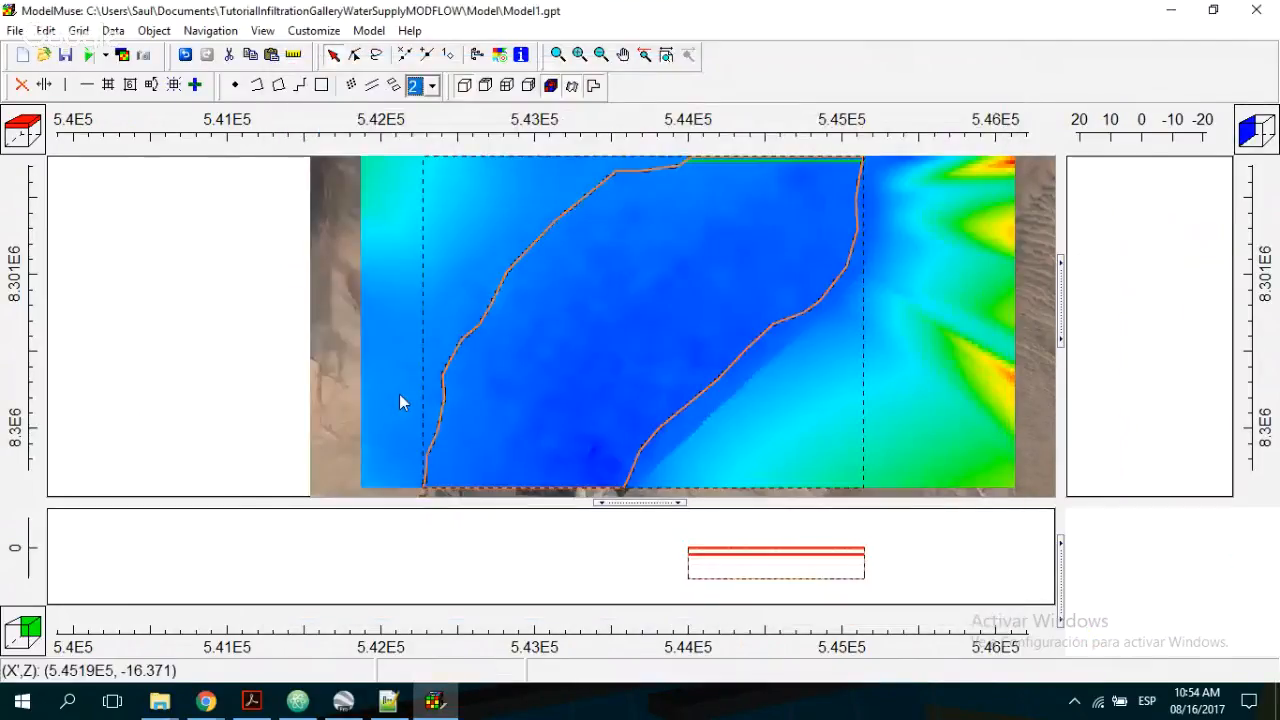
- Step through the model layers to inspect the aquifer in each, returning to layer 1
{"action": "left_click", "coordinate": [31, 150]}
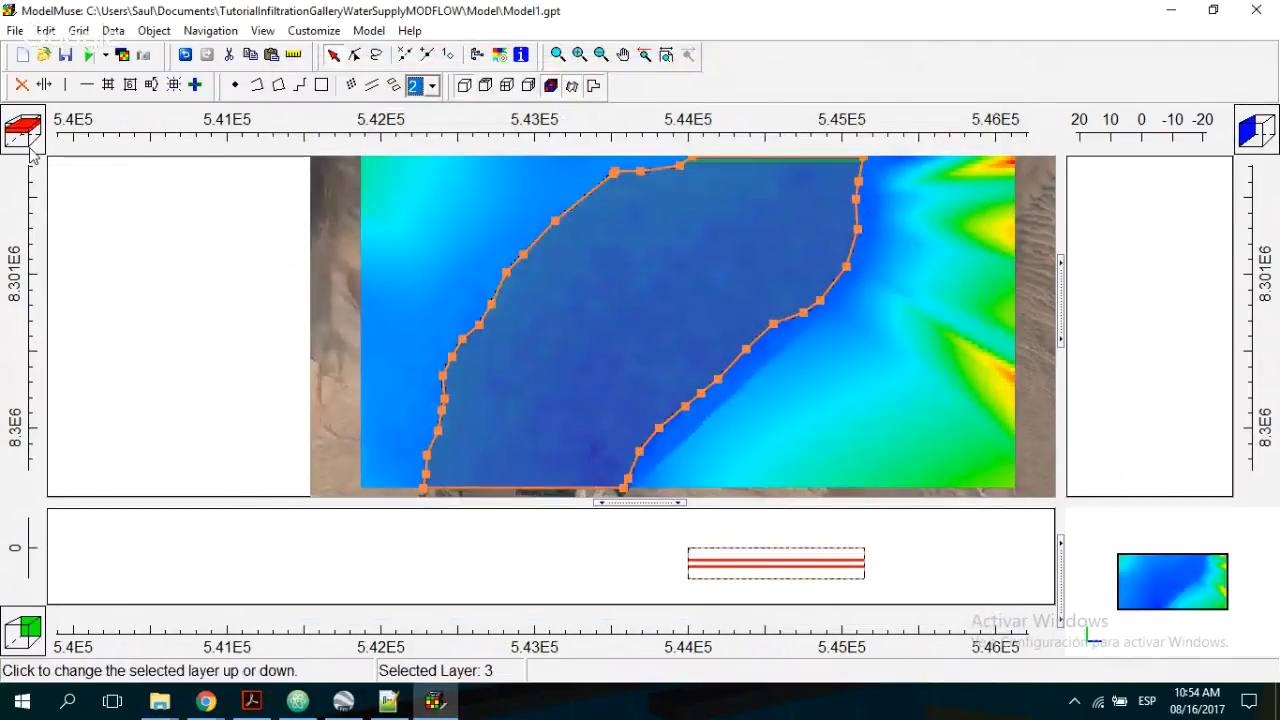
{"action": "left_click", "coordinate": [32, 143]}
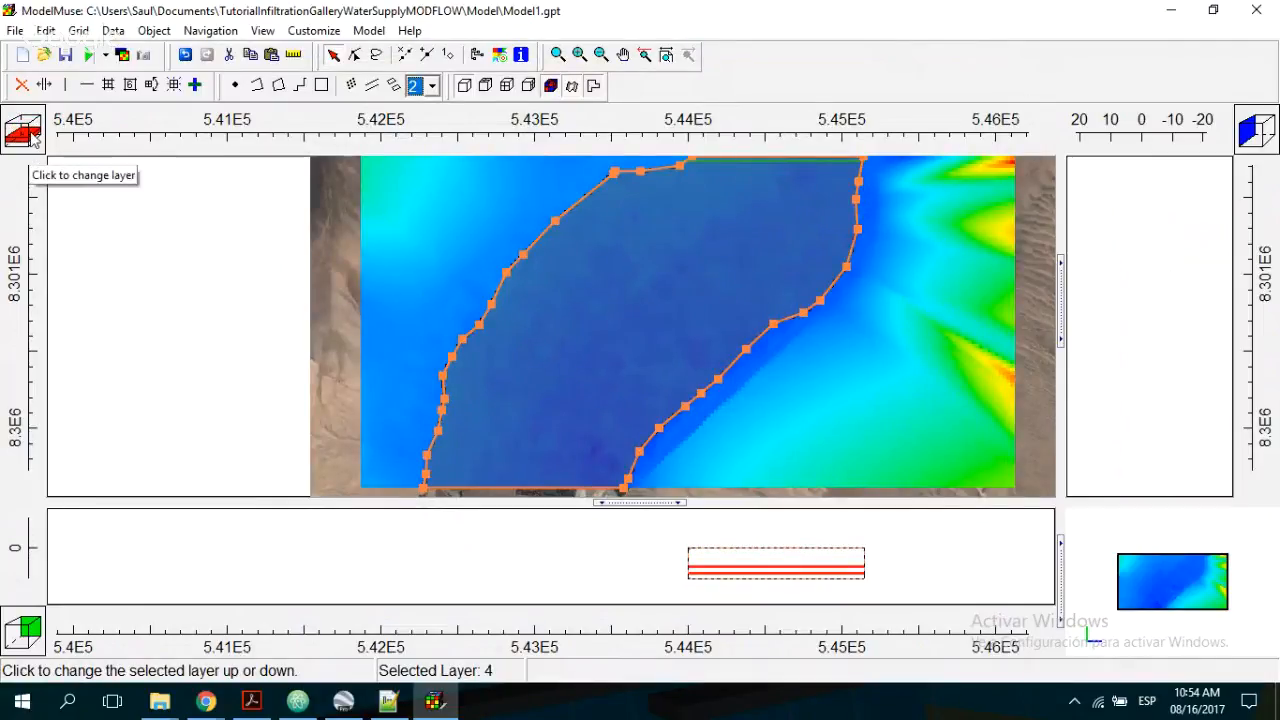
{"action": "left_click", "coordinate": [33, 130]}
{"action": "left_click", "coordinate": [35, 124]}
{"action": "left_click", "coordinate": [35, 124]}
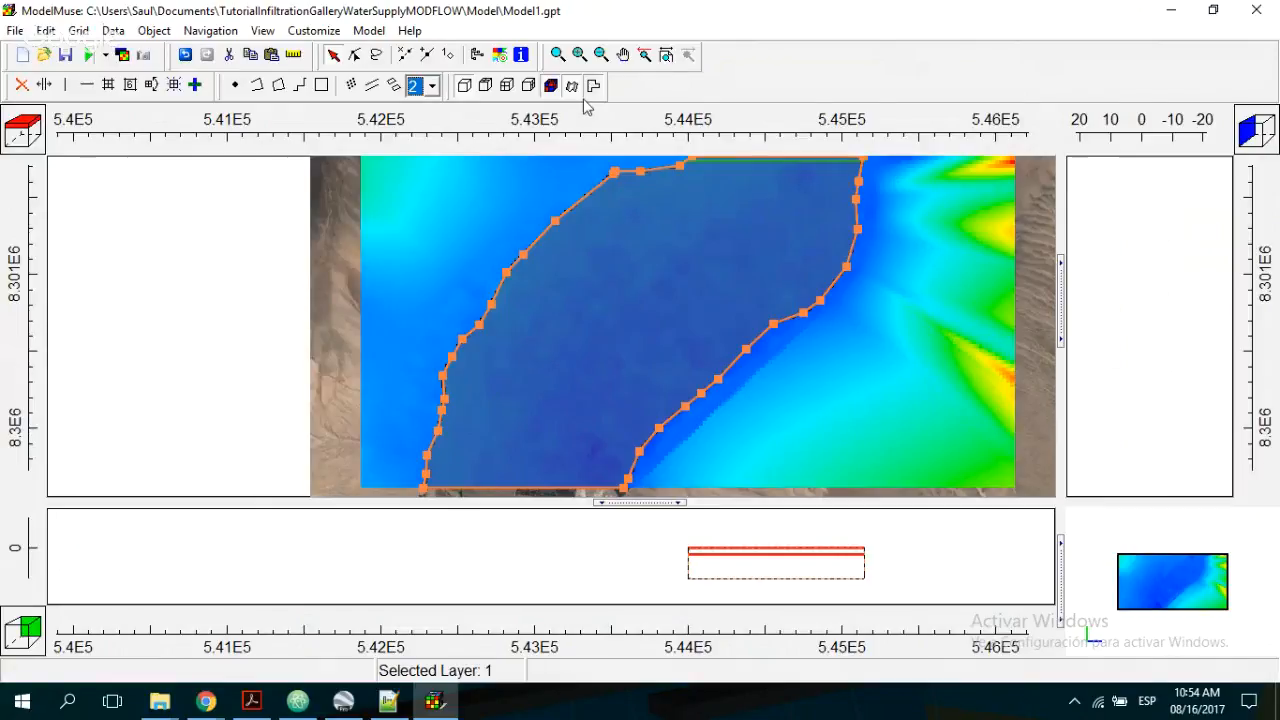
- Display the grid lines of the active cells inside the aquifer outline
{"action": "left_click", "coordinate": [593, 85]}
{"action": "left_click", "coordinate": [640, 151]}
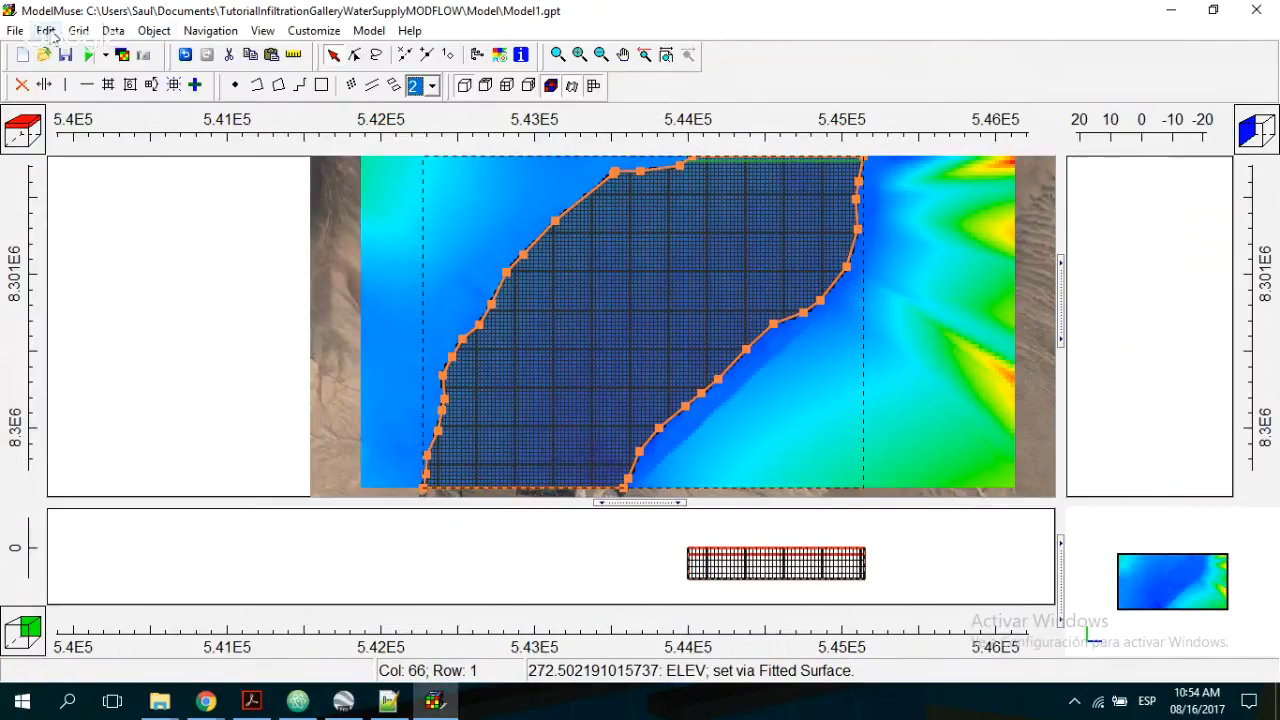
- Set the default formula of the Model_Top data set to ELEV and apply the change
{"action": "left_click", "coordinate": [125, 34]}
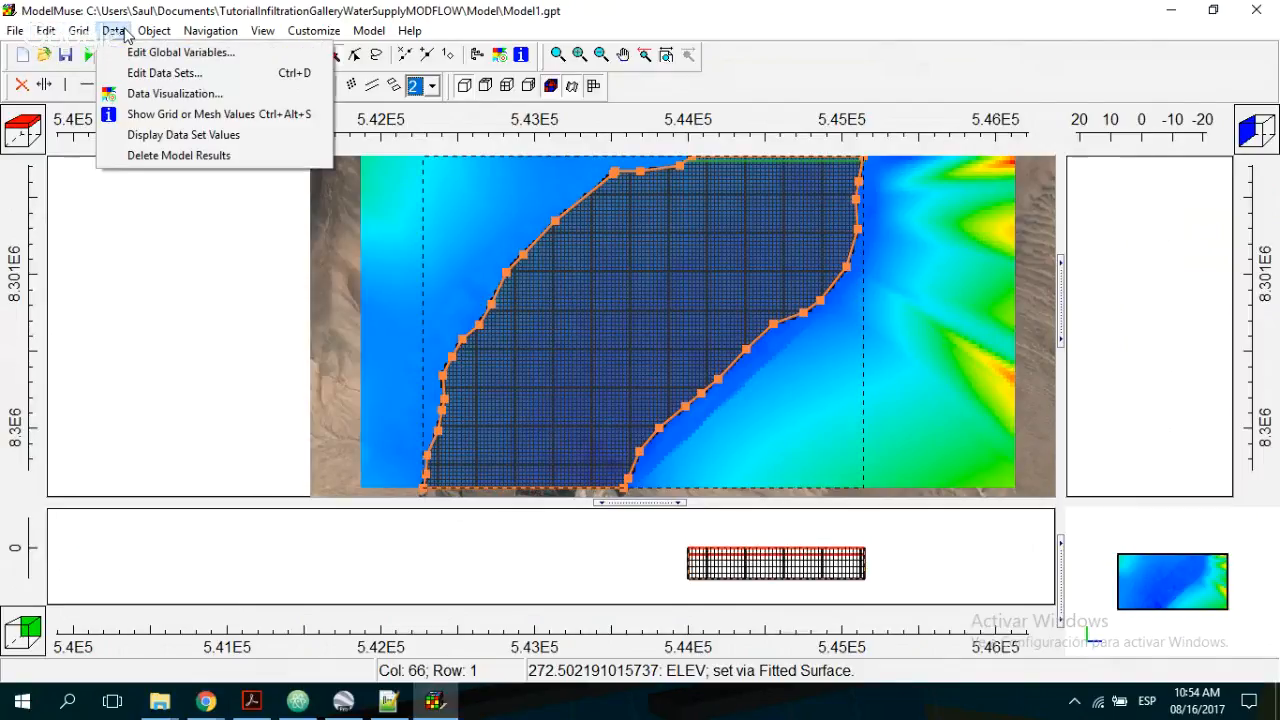
{"action": "left_click", "coordinate": [165, 73]}
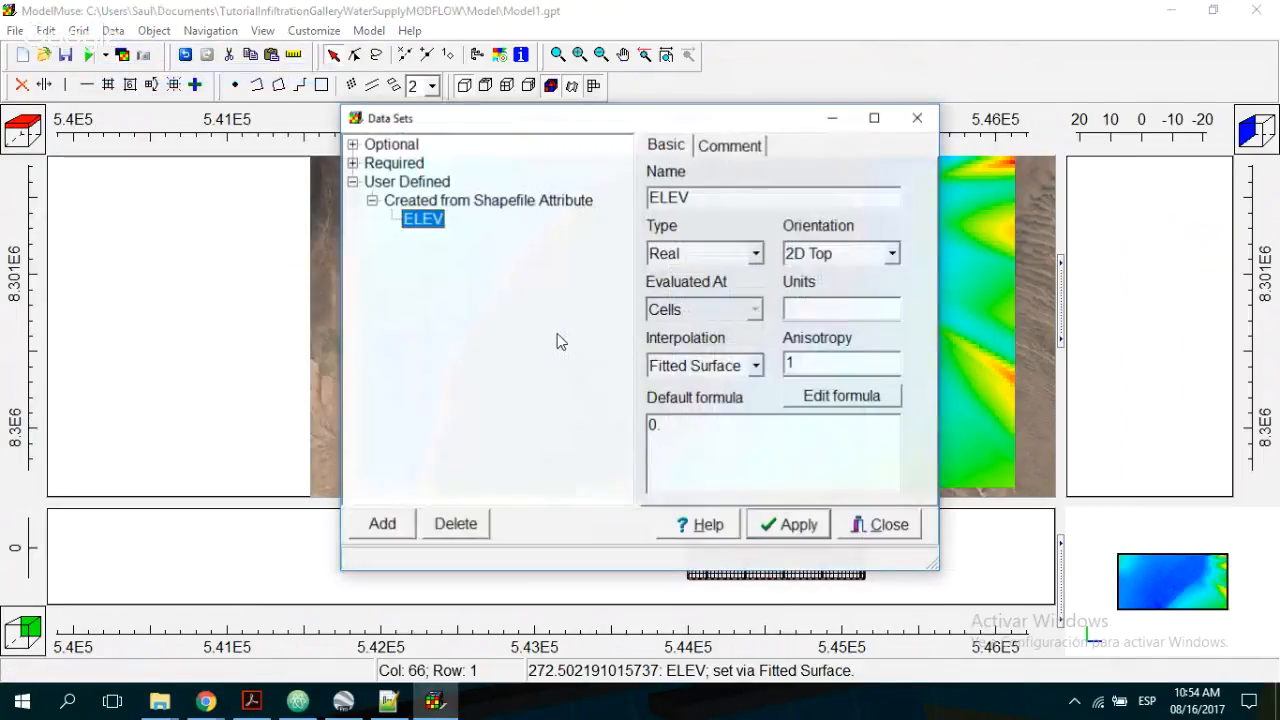
{"action": "left_click", "coordinate": [352, 162]}
{"action": "left_click", "coordinate": [371, 181]}
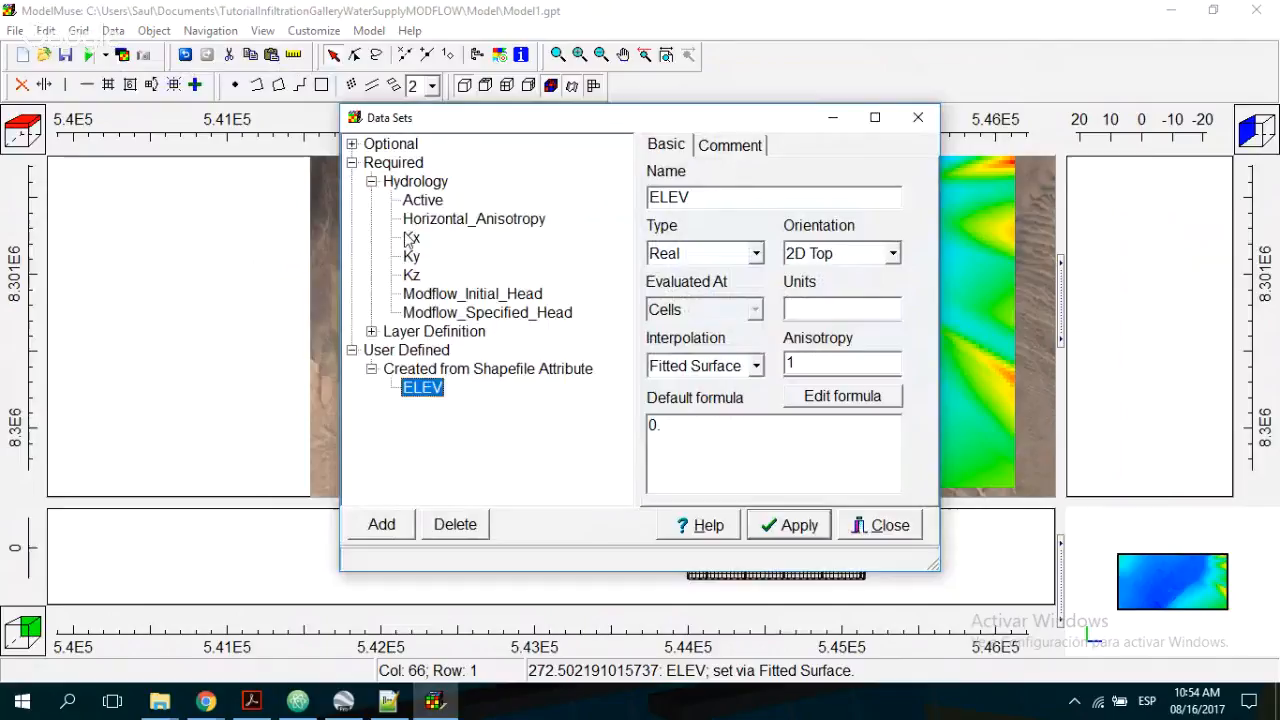
{"action": "left_click", "coordinate": [371, 331]}
{"action": "left_click", "coordinate": [440, 350]}
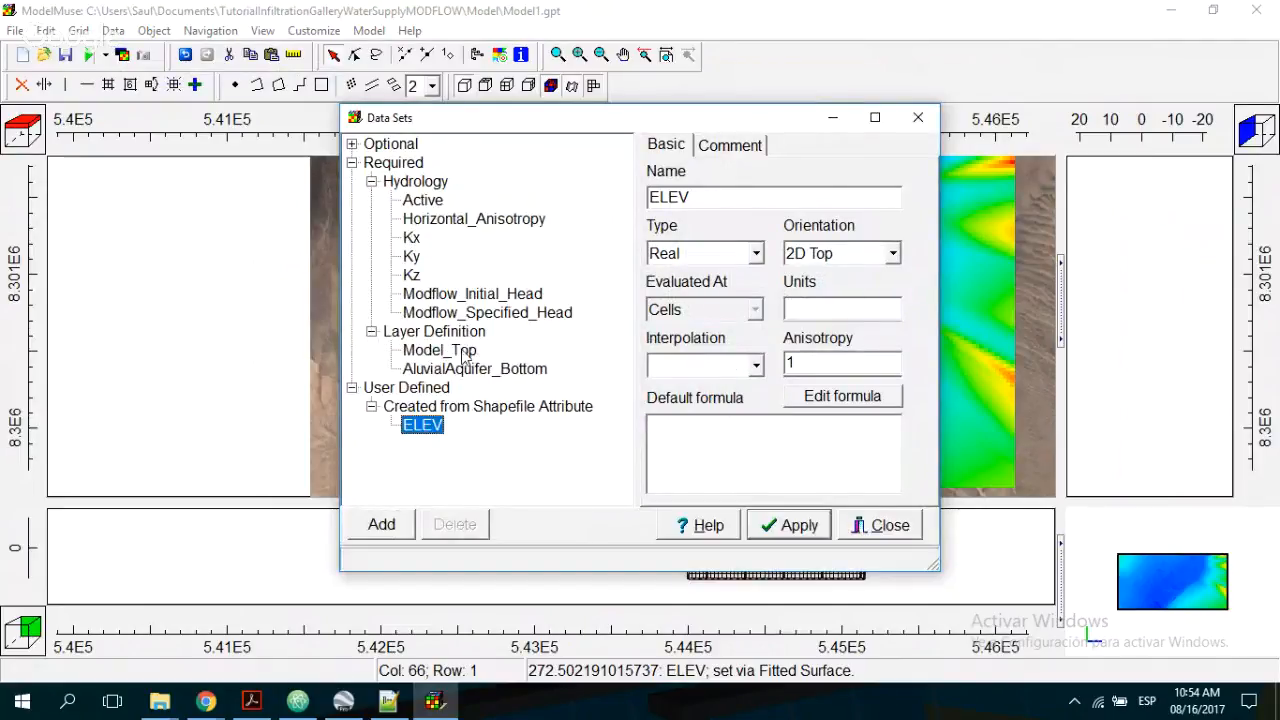
{"action": "left_click", "coordinate": [876, 398]}
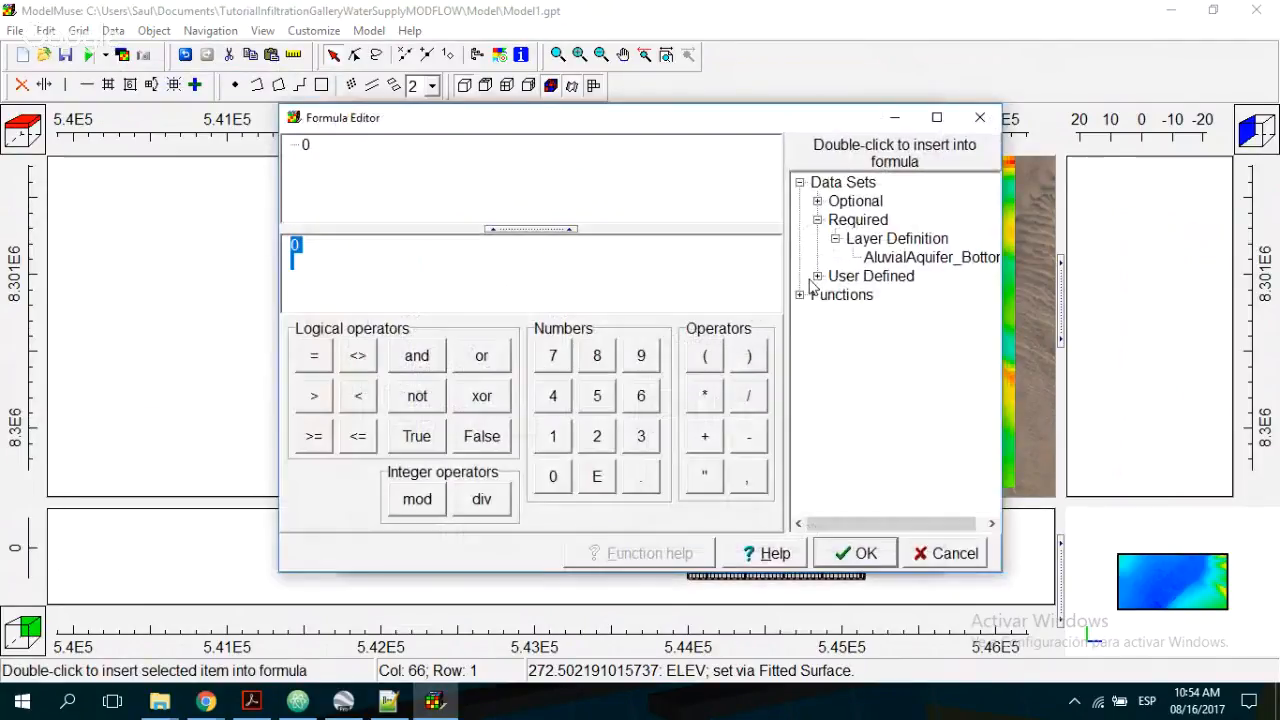
{"action": "left_click", "coordinate": [817, 276]}
{"action": "left_click", "coordinate": [835, 295]}
{"action": "double_click", "coordinate": [885, 314]}
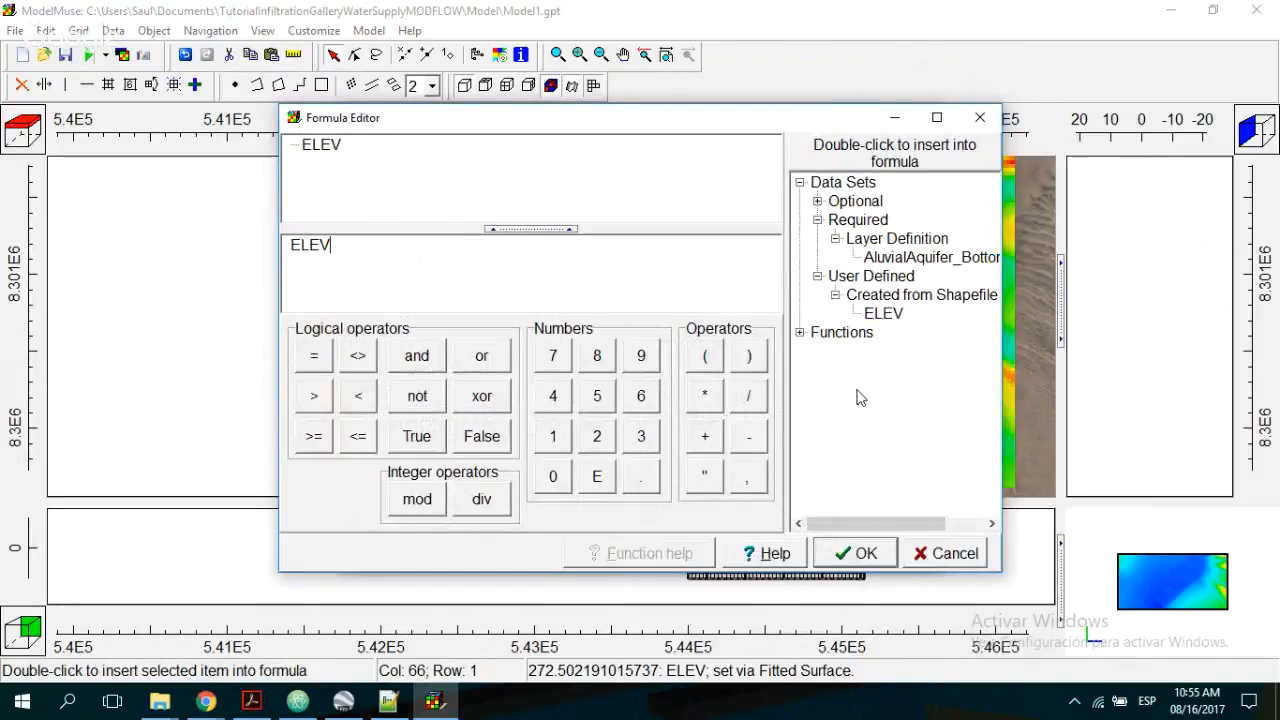
{"action": "left_click", "coordinate": [873, 559]}
{"action": "left_click", "coordinate": [789, 525]}
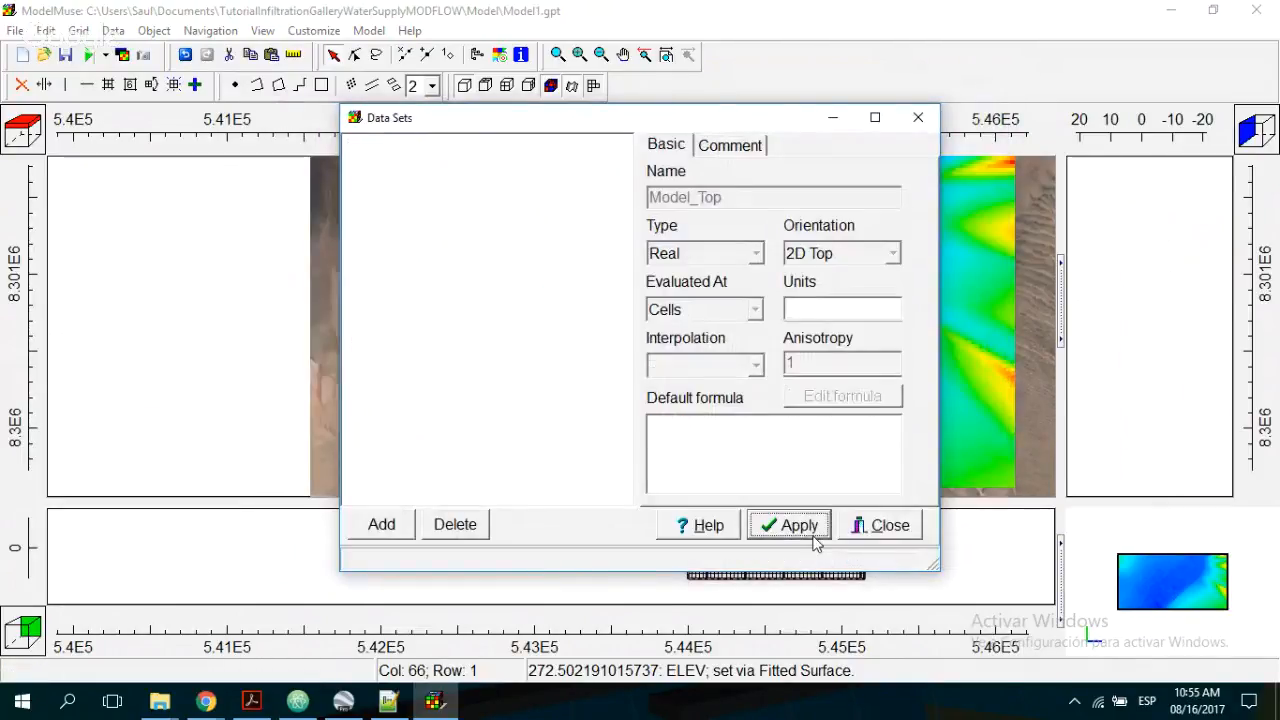
{"action": "left_click", "coordinate": [880, 525]}
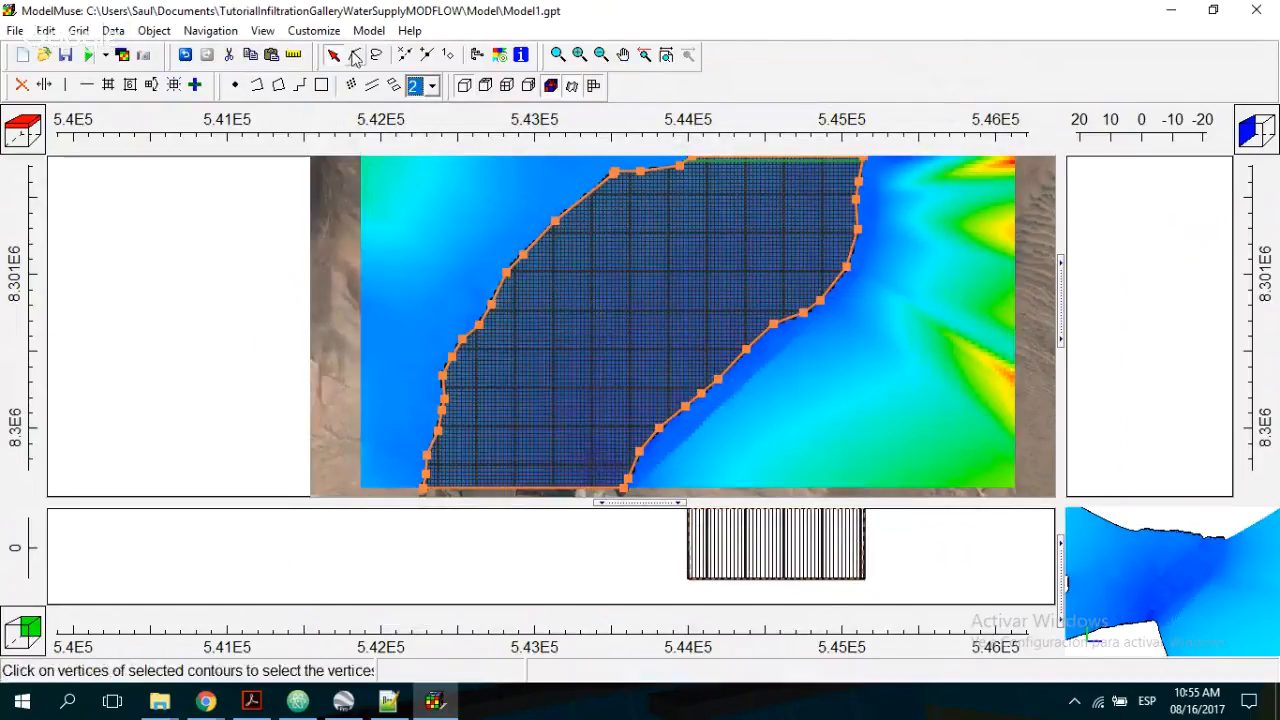
- Set the vertical exaggeration to 3 and enlarge the front view to show the full model section
{"action": "left_click", "coordinate": [262, 30]}
{"action": "left_click", "coordinate": [310, 49]}
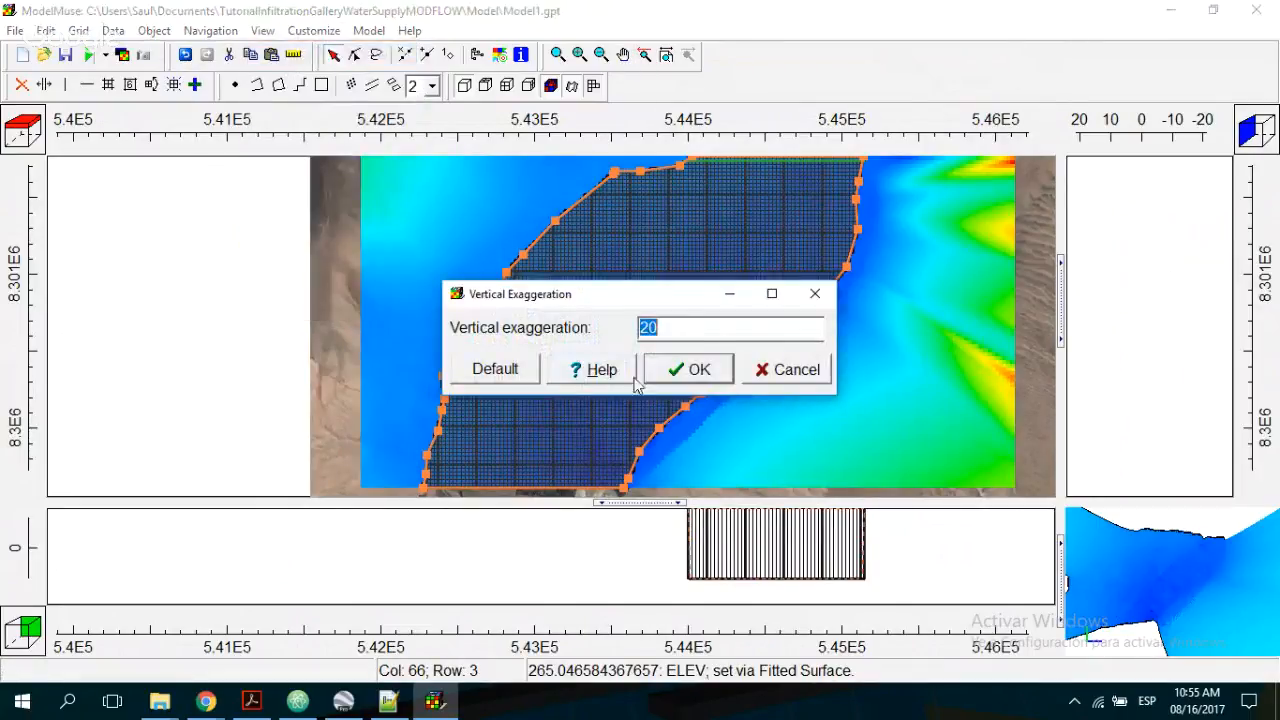
{"action": "type", "text": "3"}
{"action": "left_click", "coordinate": [689, 369]}
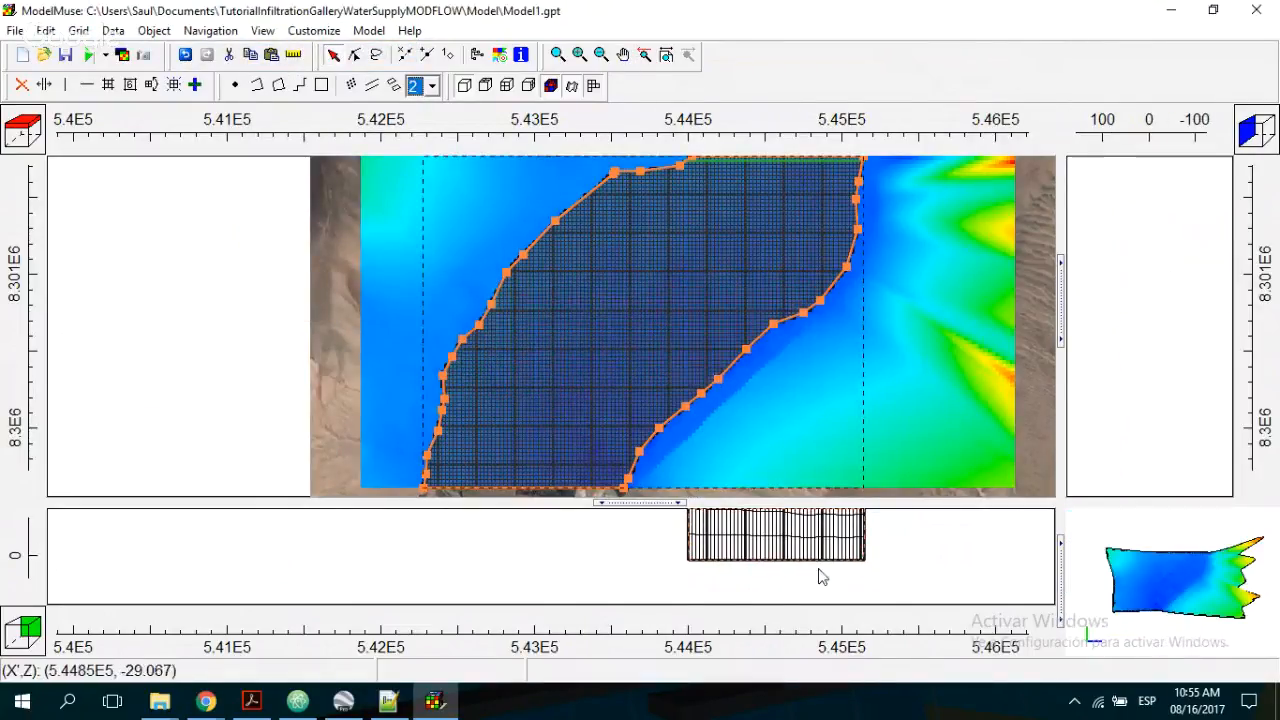
{"action": "left_click_drag", "start_coordinate": [640, 502], "coordinate": [631, 336]}
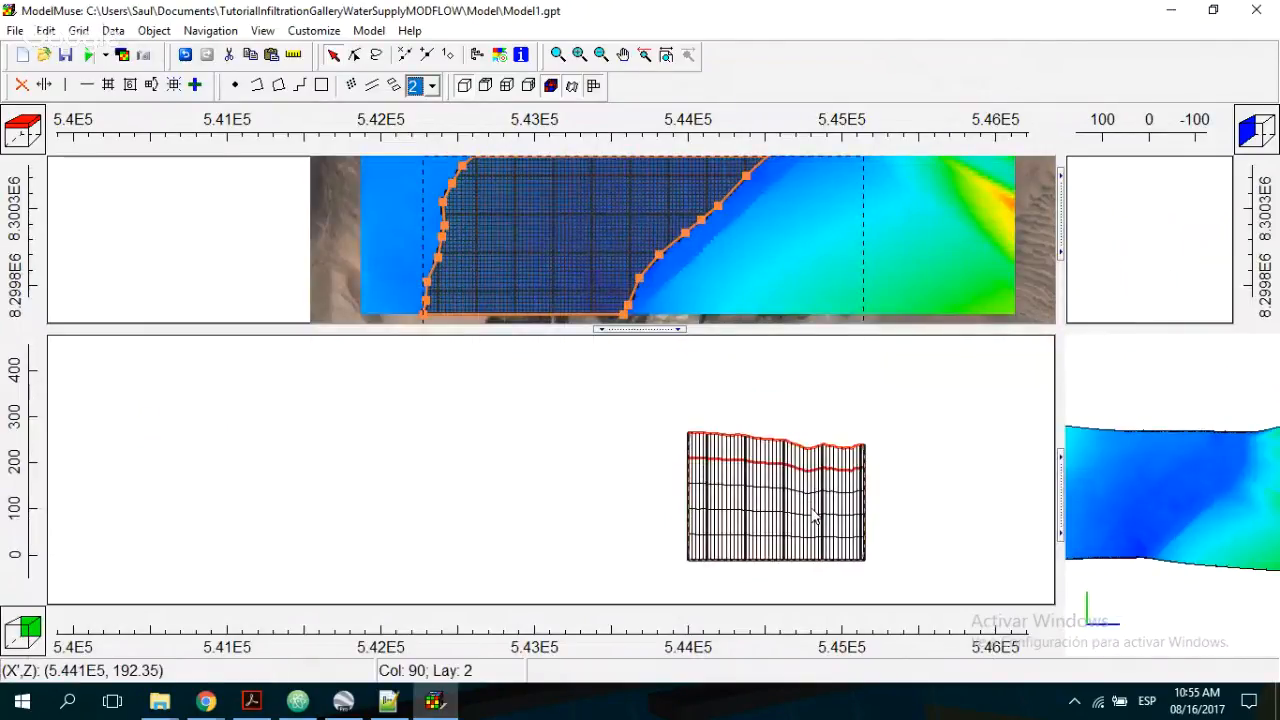
- Measure the model's vertical thickness in the front cross-section
{"action": "left_click", "coordinate": [293, 54]}
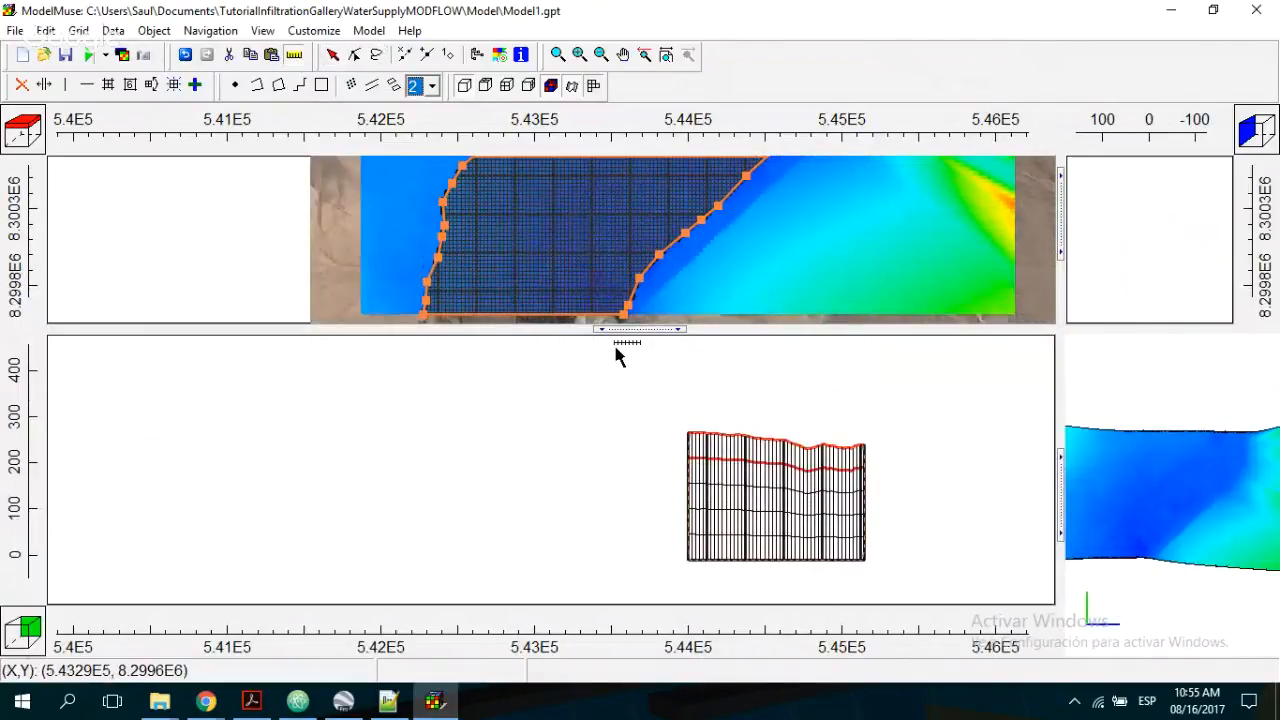
{"action": "left_click", "coordinate": [798, 474]}
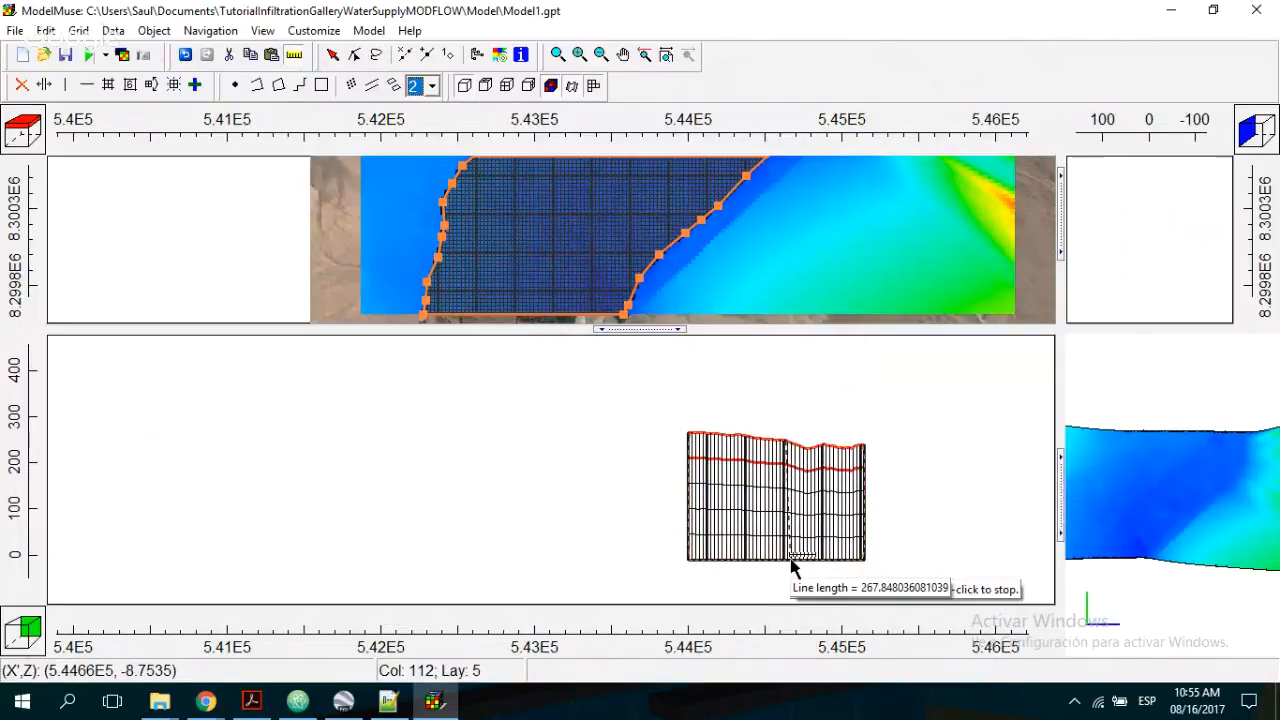
{"action": "left_click", "coordinate": [792, 566]}
- Set the default formula of the AluvialAquifer_Bottom data set to ELEV - 60 and apply it
{"action": "left_click", "coordinate": [116, 32]}
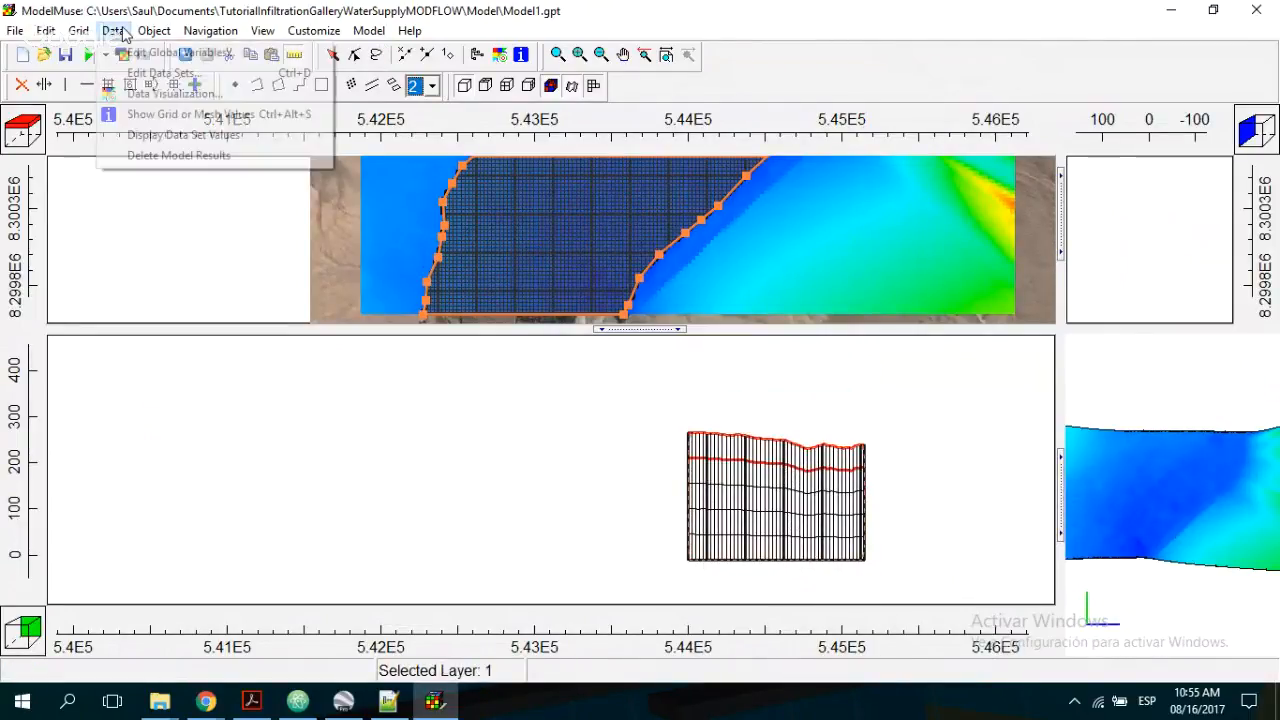
{"action": "left_click", "coordinate": [160, 73]}
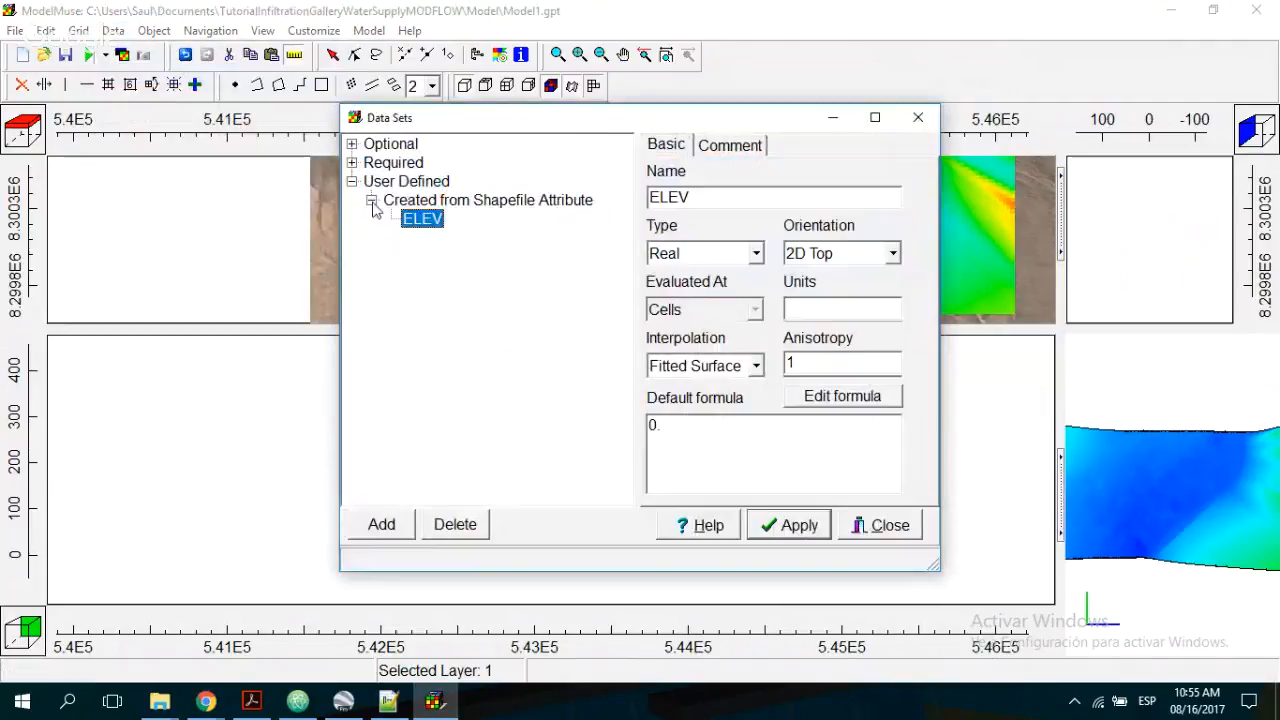
{"action": "left_click", "coordinate": [352, 162]}
{"action": "left_click", "coordinate": [371, 200]}
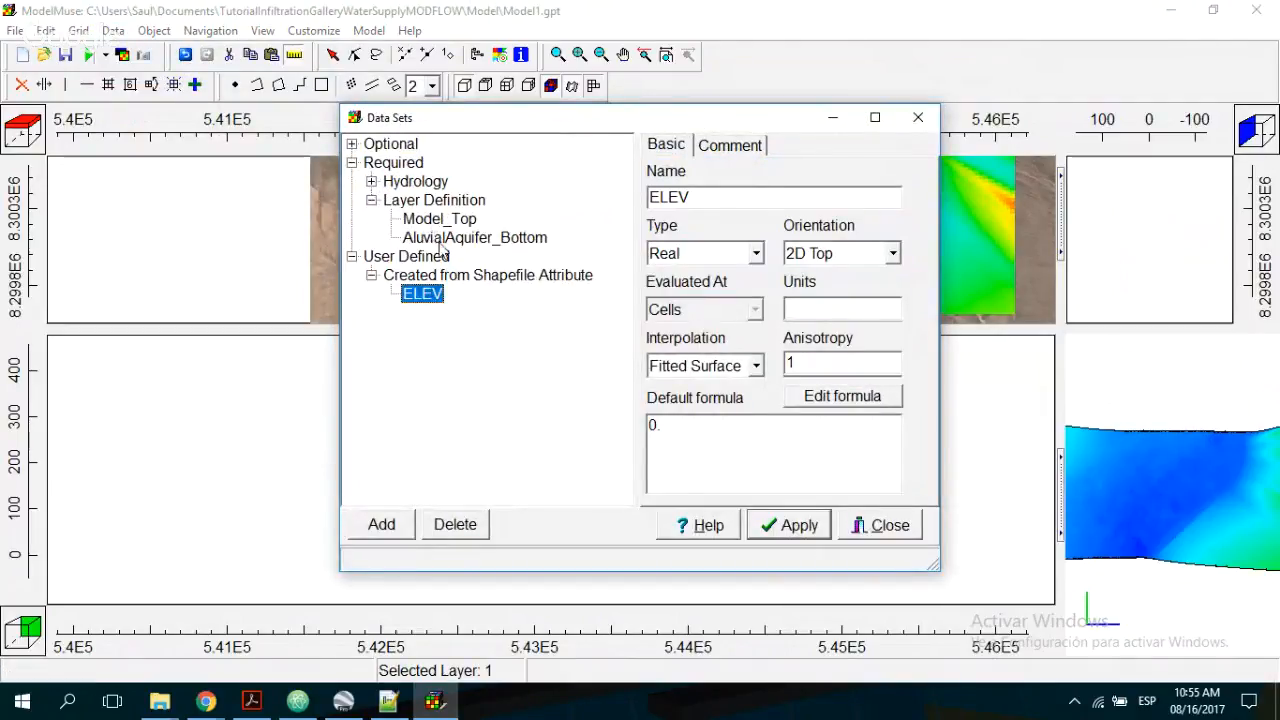
{"action": "left_click", "coordinate": [443, 240]}
{"action": "left_click", "coordinate": [842, 397]}
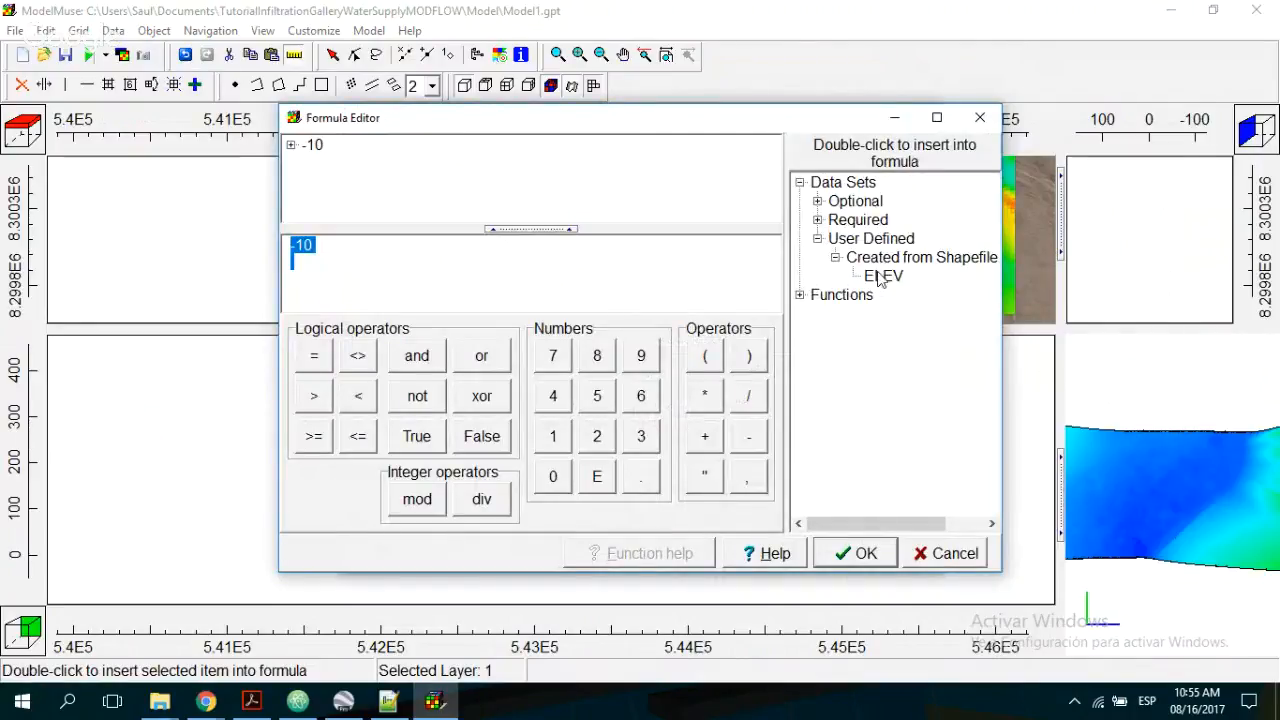
{"action": "double_click", "coordinate": [880, 278]}
{"action": "left_click", "coordinate": [748, 436]}
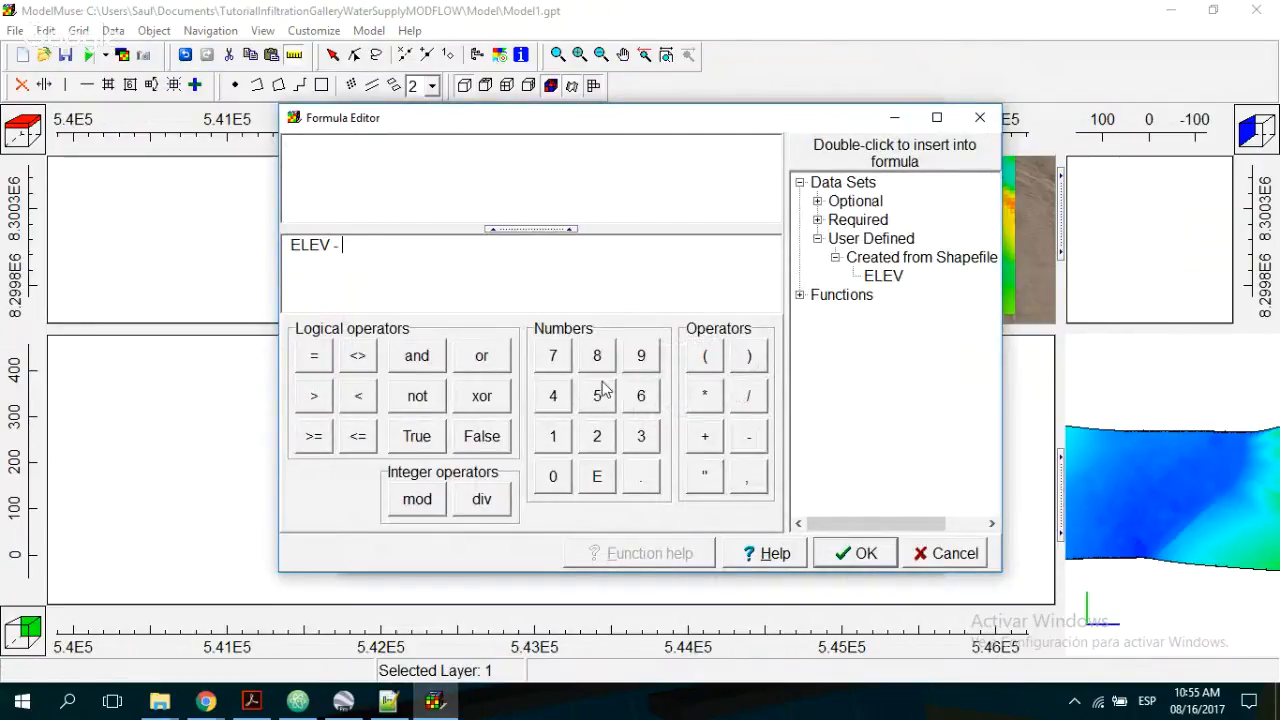
{"action": "left_click", "coordinate": [655, 405]}
{"action": "left_click", "coordinate": [552, 476]}
{"action": "left_click", "coordinate": [860, 555]}
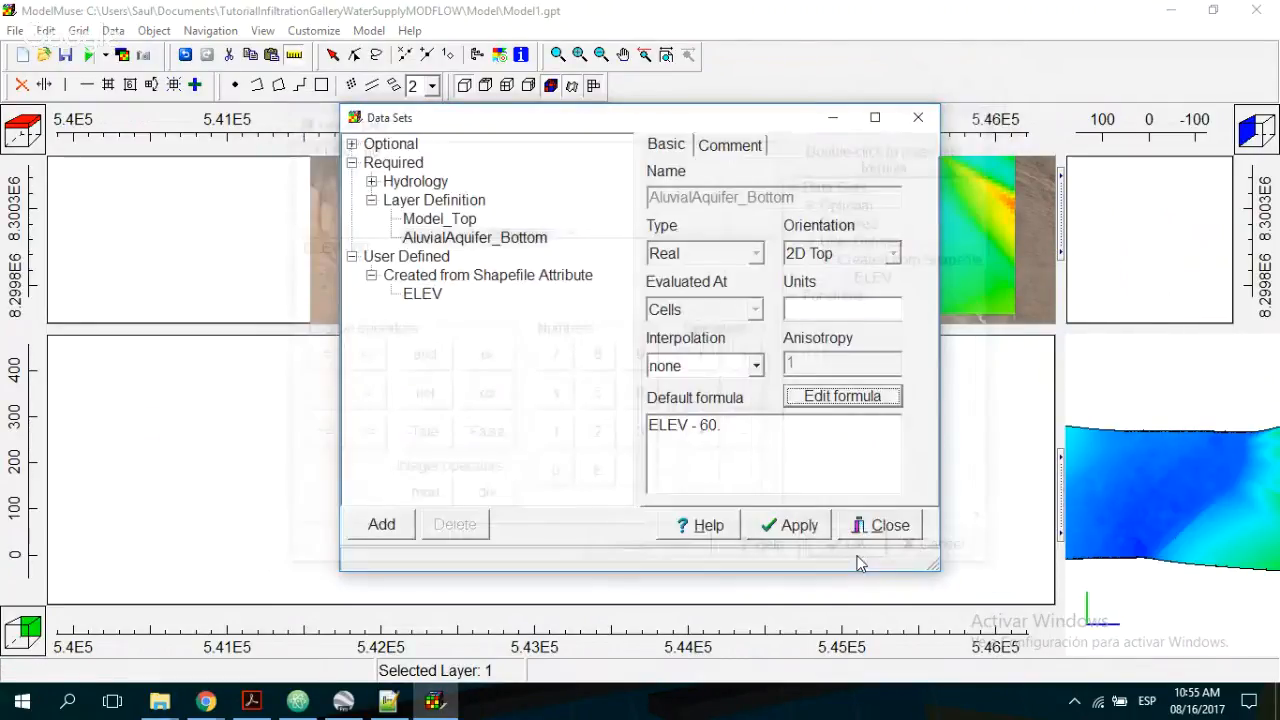
{"action": "left_click", "coordinate": [886, 530]}
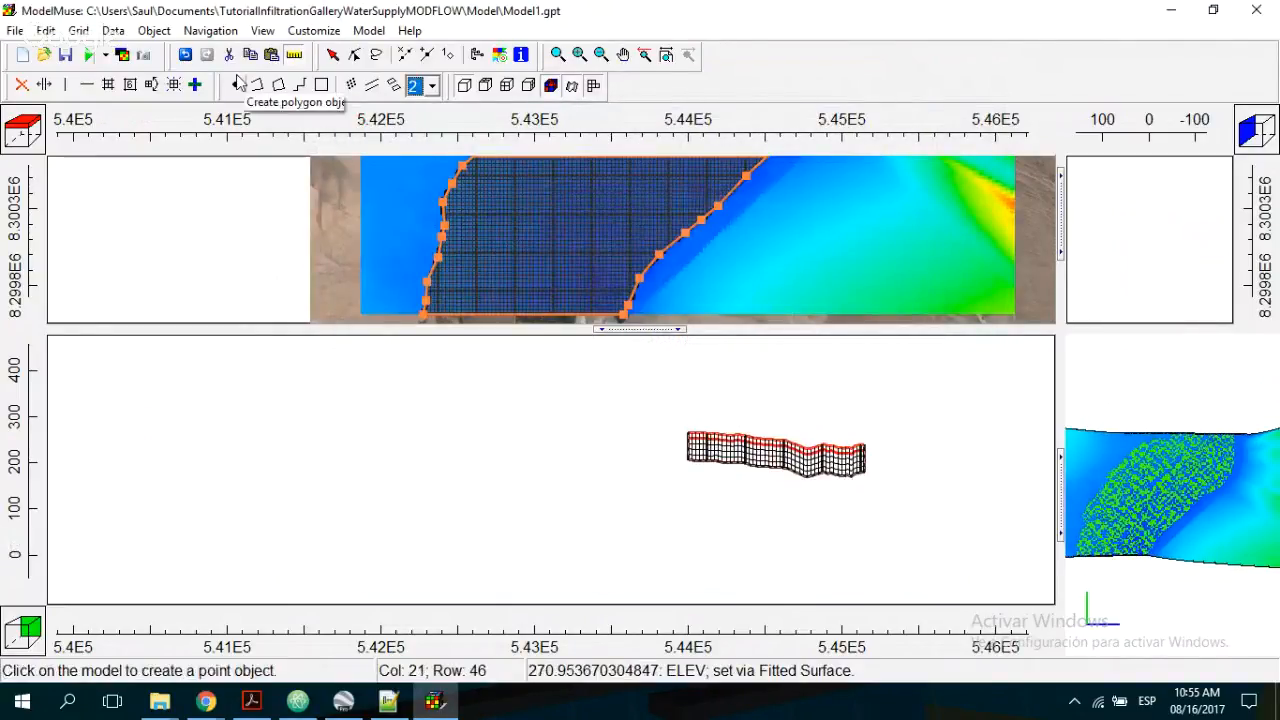
- Remove the ELEV coloring from the grid by choosing none as its data set, and enlarge the top view
{"action": "left_click", "coordinate": [370, 30]}
{"action": "left_click", "coordinate": [375, 30]}
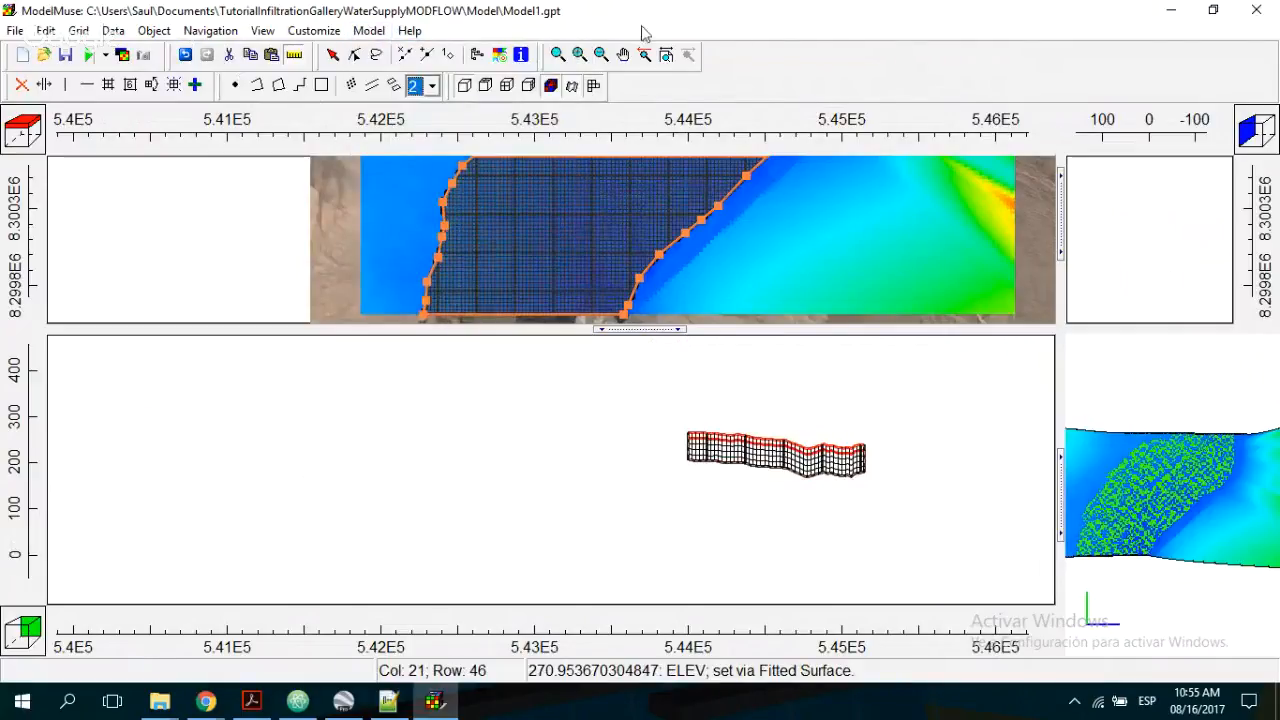
{"action": "left_click", "coordinate": [499, 54]}
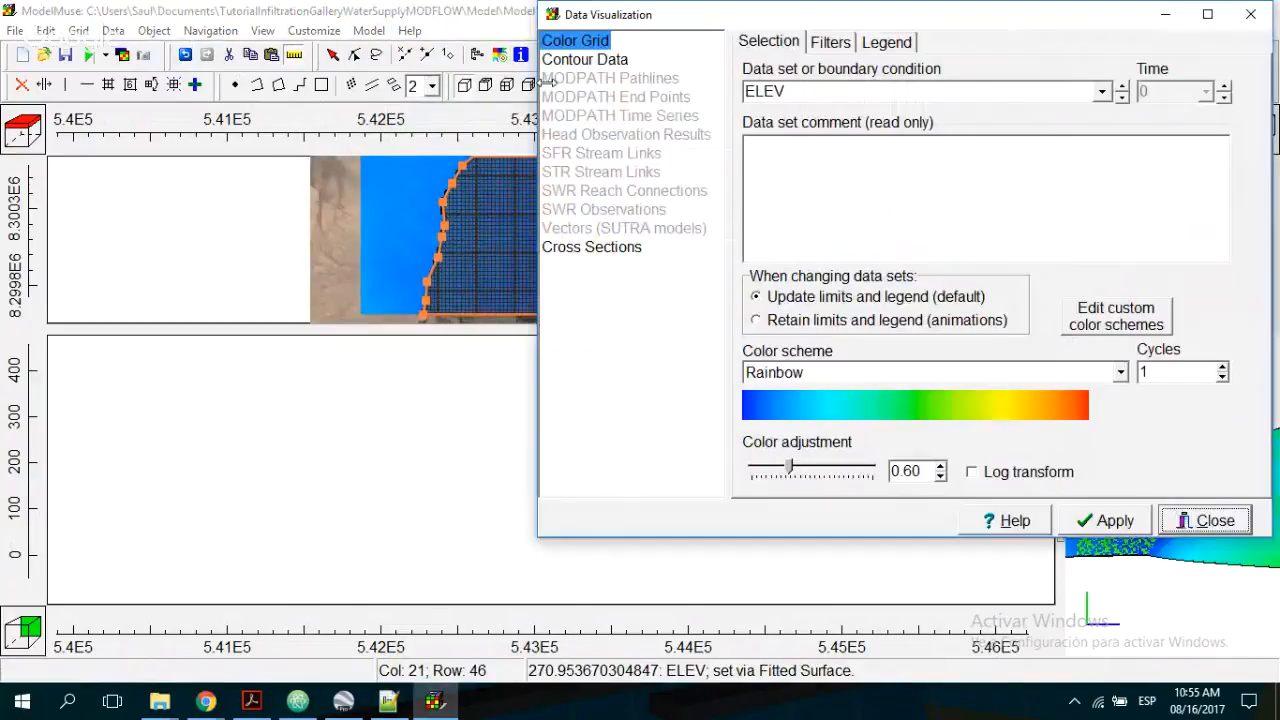
{"action": "left_click", "coordinate": [1102, 92]}
{"action": "left_click", "coordinate": [784, 115]}
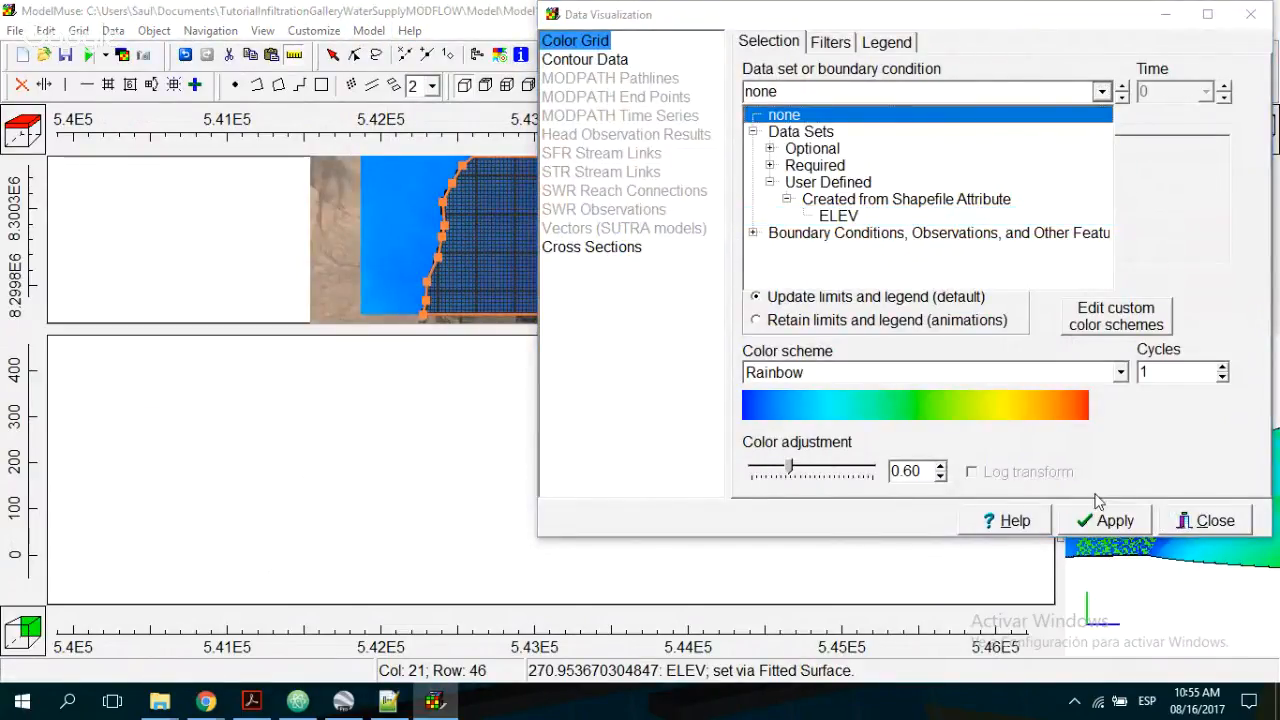
{"action": "left_click", "coordinate": [1108, 520]}
{"action": "left_click", "coordinate": [1195, 530]}
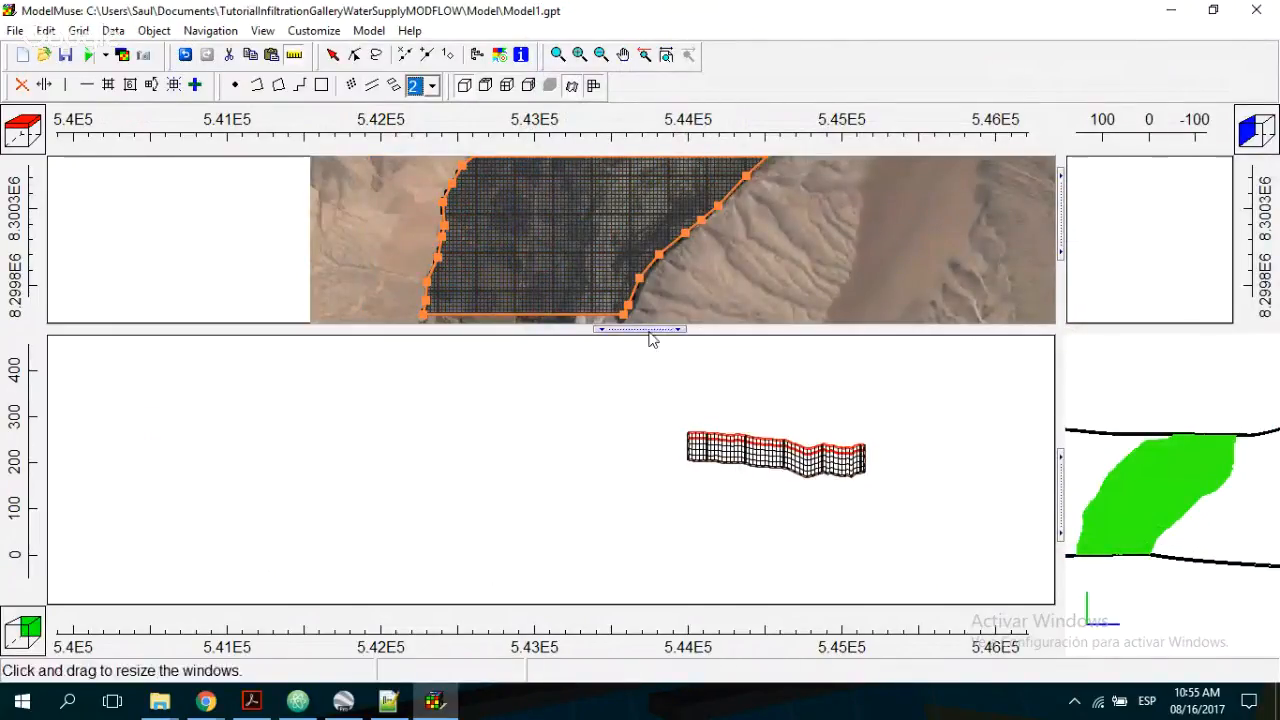
{"action": "left_click_drag", "start_coordinate": [652, 643], "coordinate": [603, 624]}
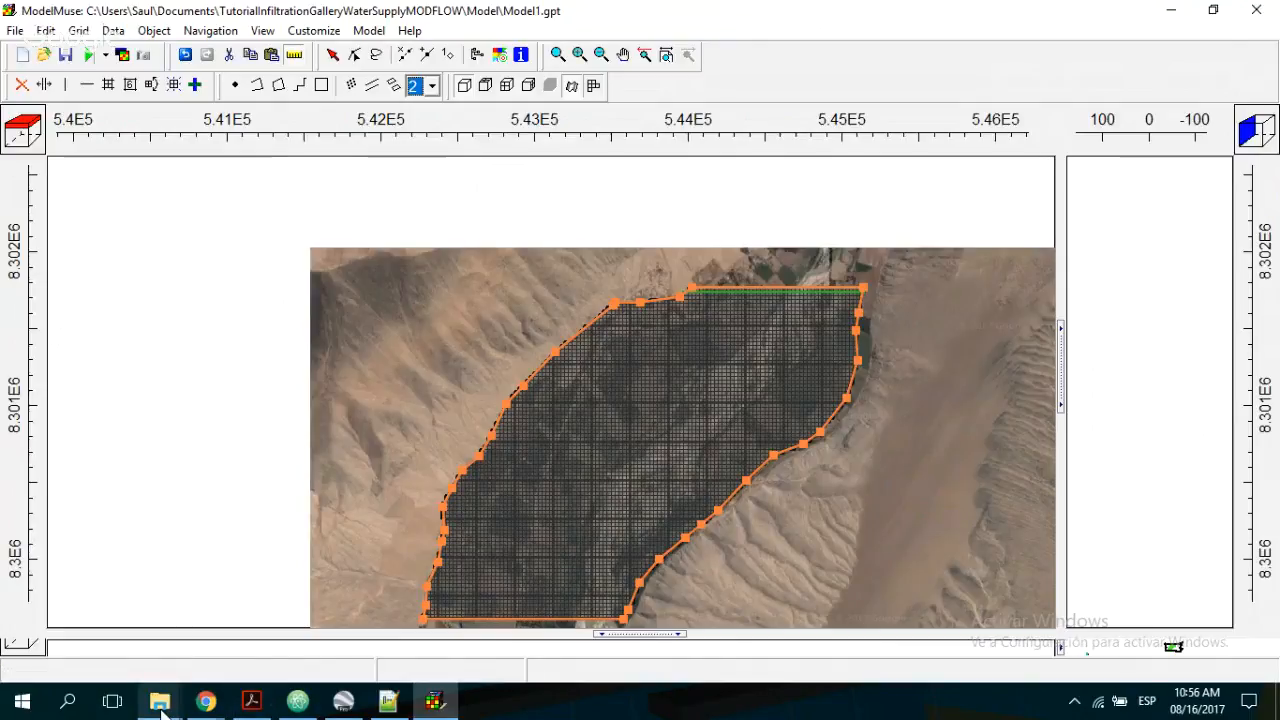
- Switch to File Explorer and try to open Project1 from the tutorial's QGIS folder
{"action": "mouse_move", "coordinate": [161, 712]}
{"action": "mouse_move", "coordinate": [177, 583]}
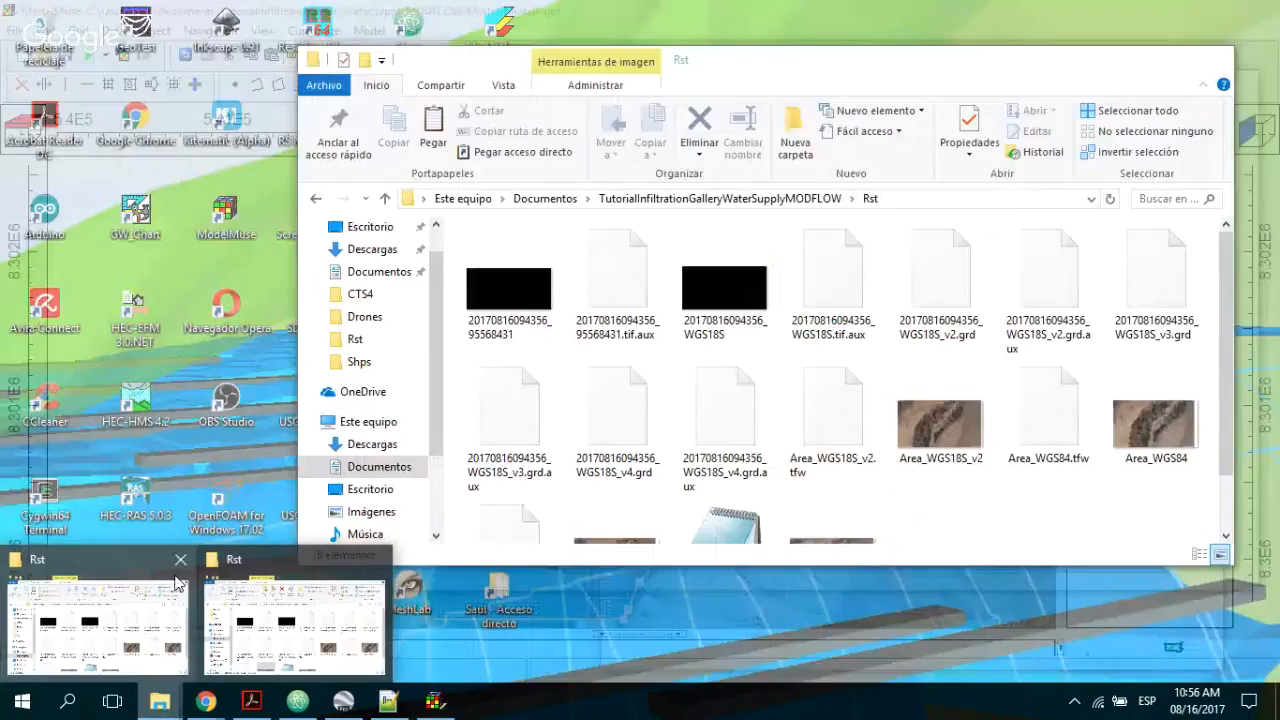
{"action": "left_click", "coordinate": [294, 625]}
{"action": "left_click", "coordinate": [720, 223]}
{"action": "double_click", "coordinate": [698, 296]}
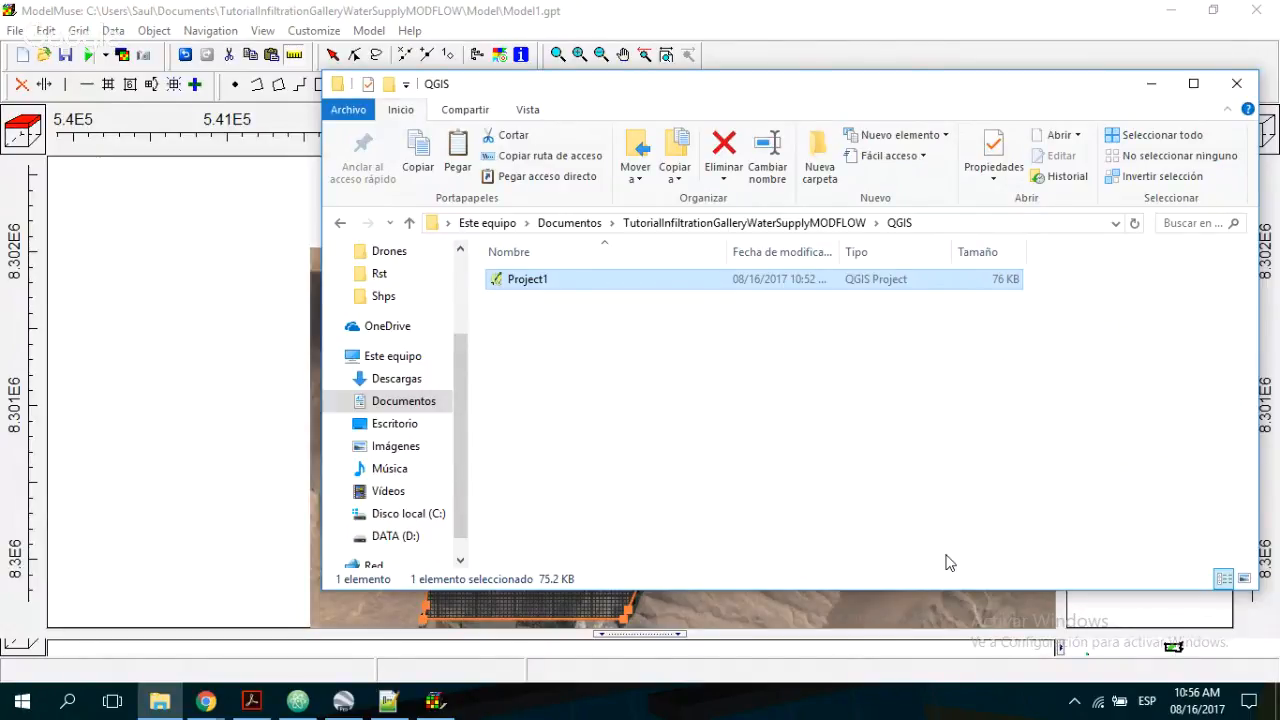
{"action": "left_click", "coordinate": [207, 703]}
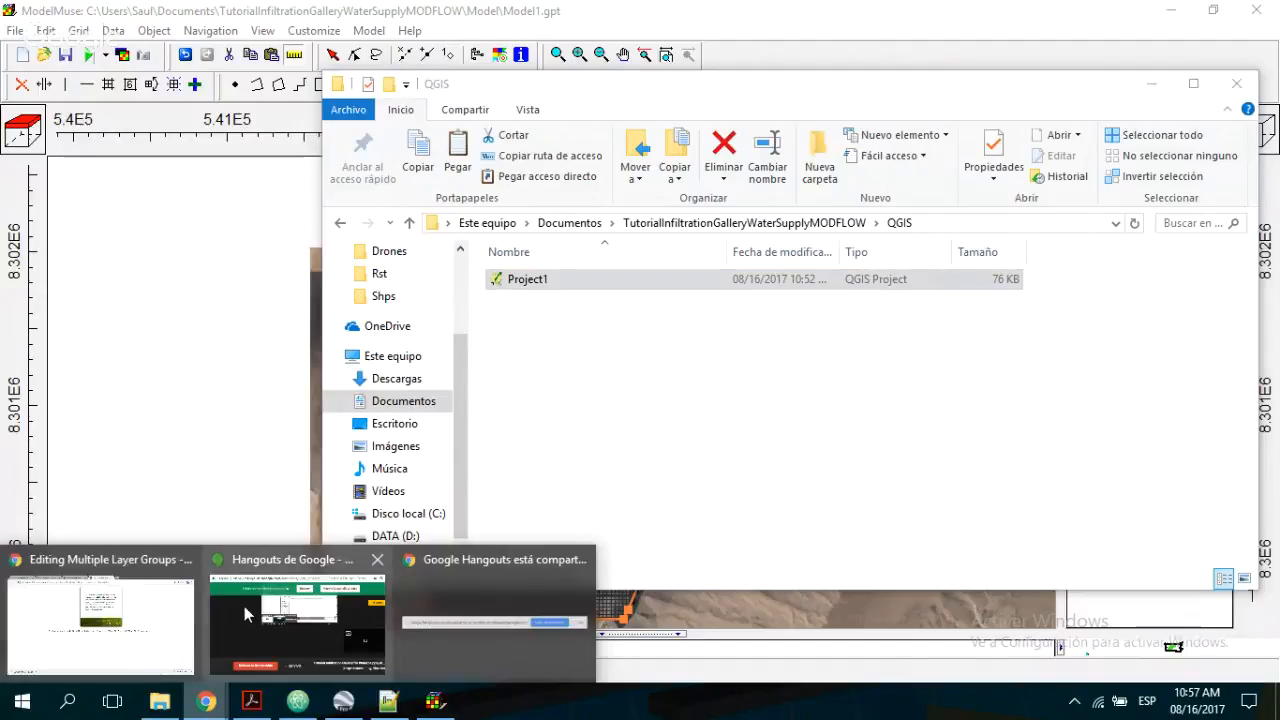
{"action": "mouse_move", "coordinate": [244, 606]}
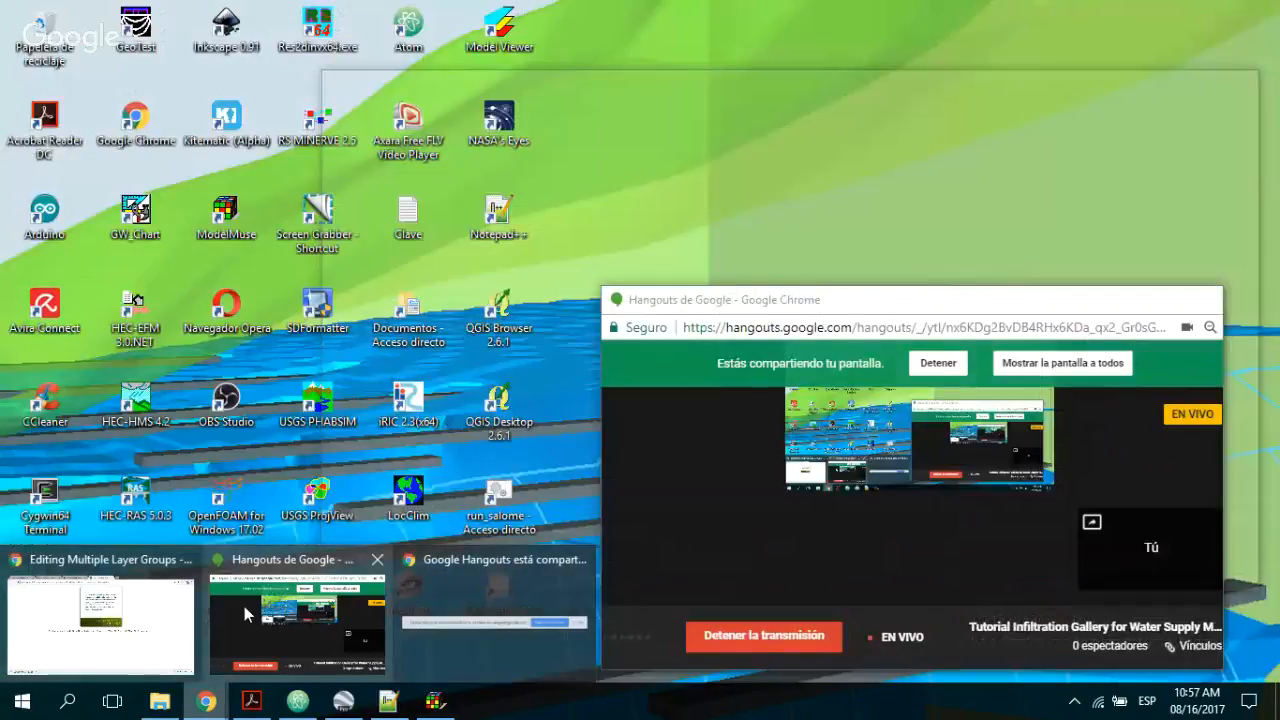
{"action": "mouse_move", "coordinate": [150, 626]}
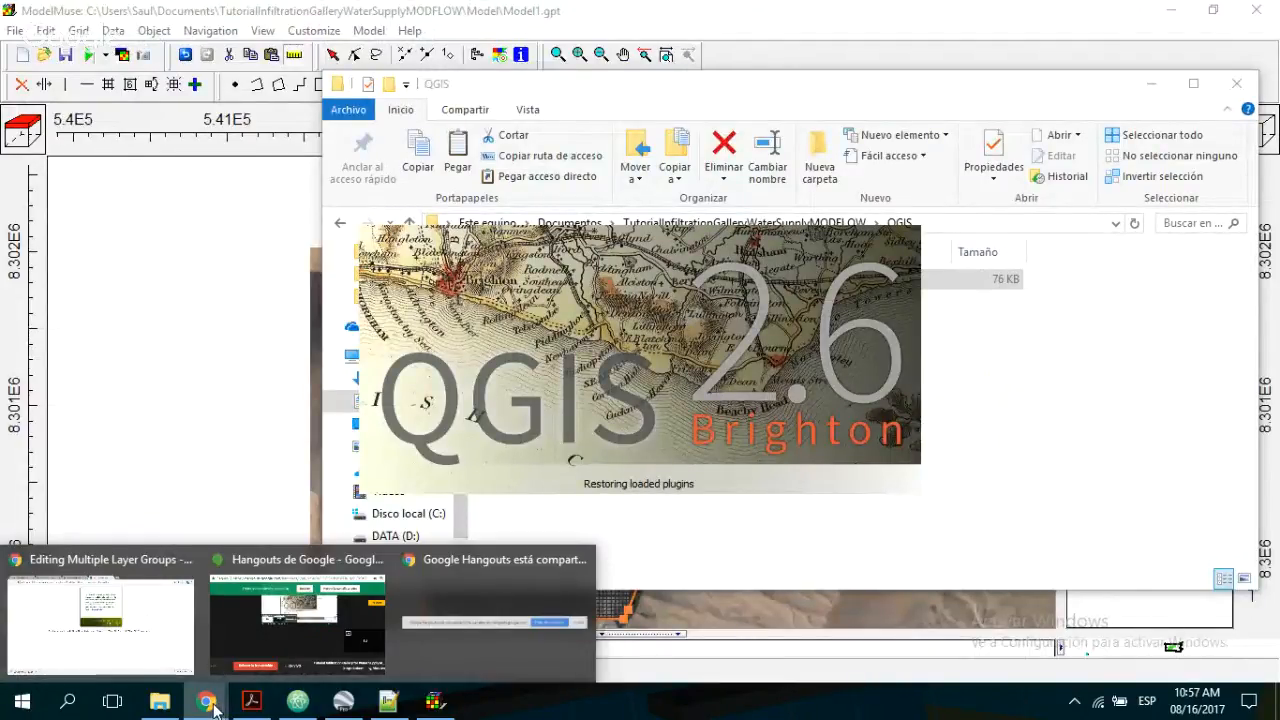
- Search Windows for qgis and launch QGIS Desktop 2.18.7
{"action": "left_click", "coordinate": [68, 703]}
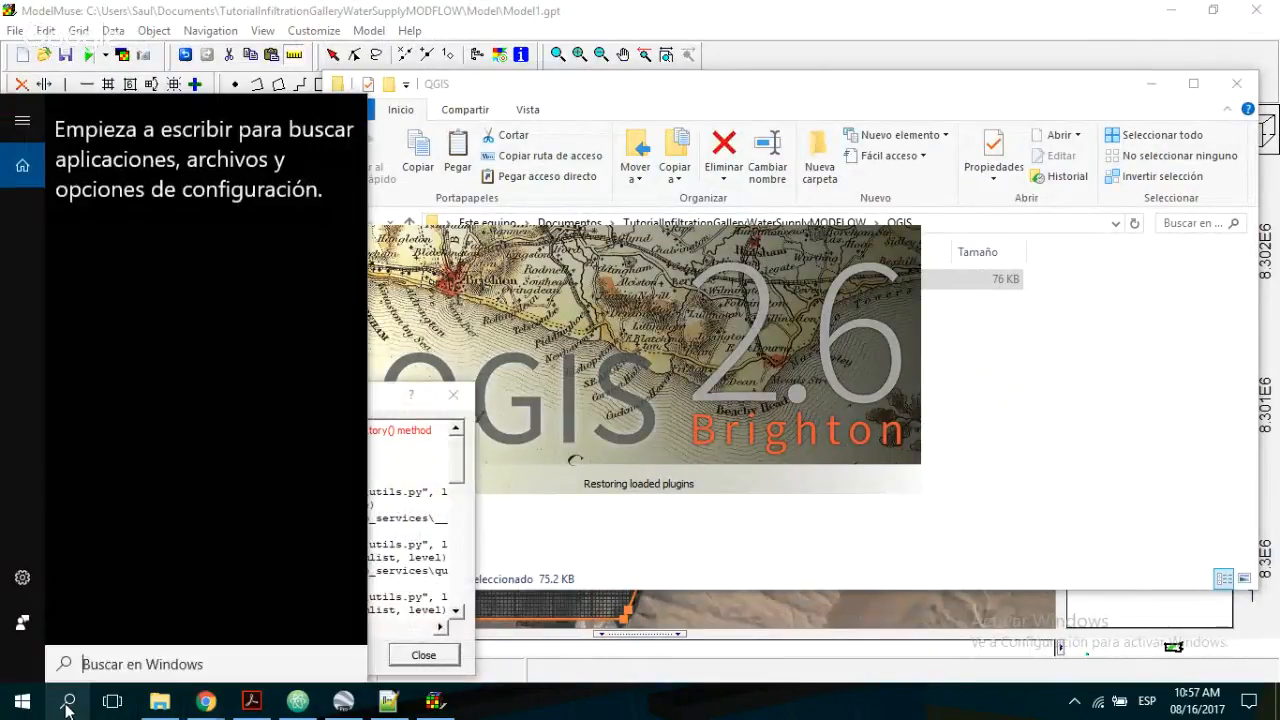
{"action": "left_click", "coordinate": [68, 703]}
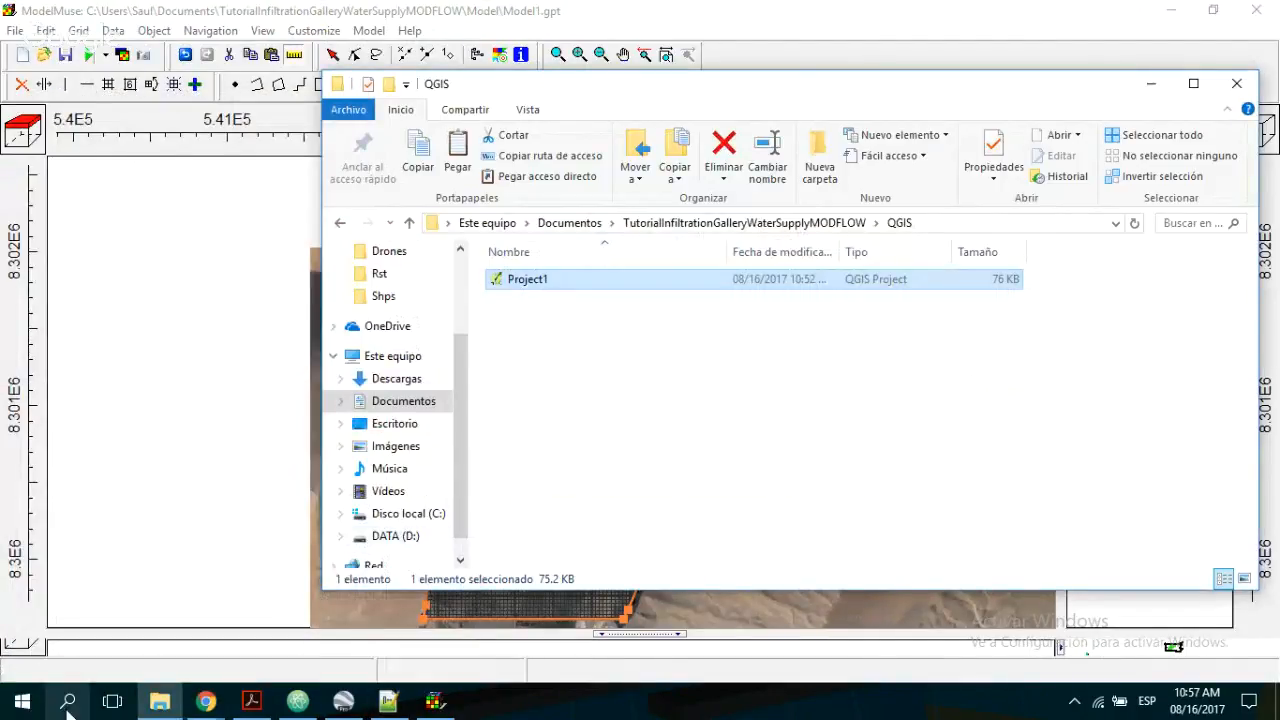
{"action": "left_click", "coordinate": [68, 703]}
{"action": "type", "text": "qgis"}
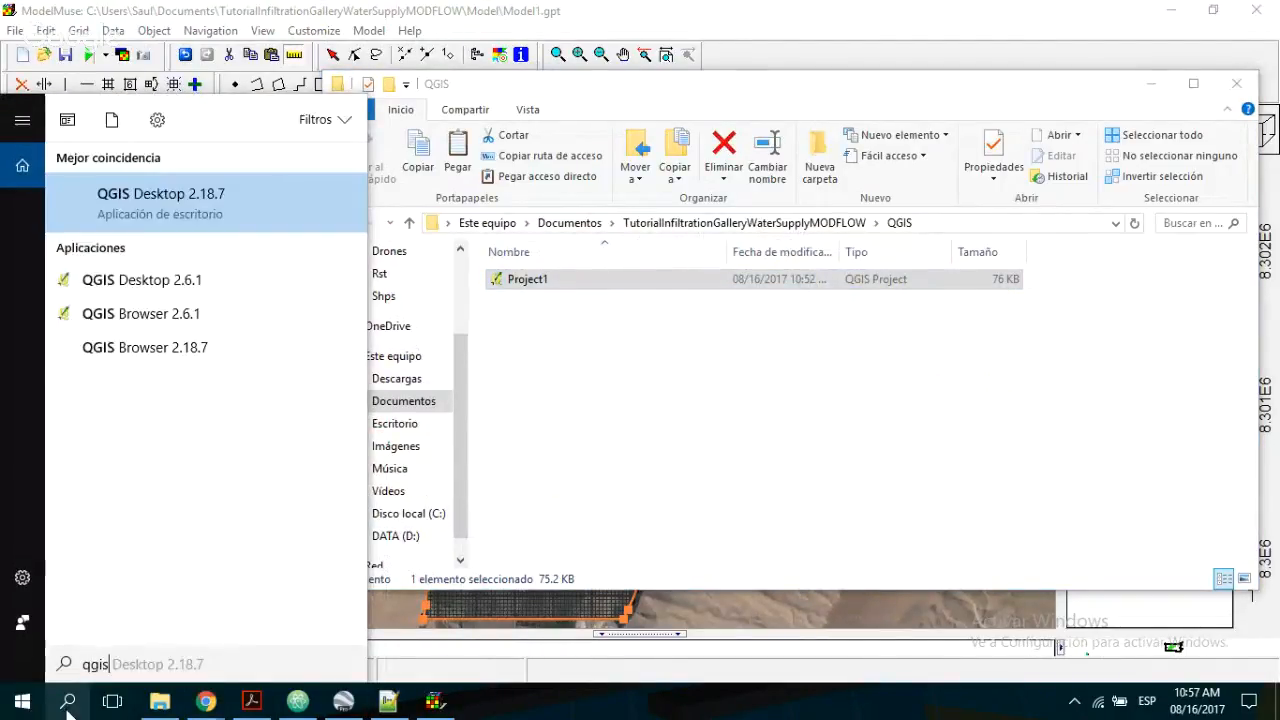
{"action": "left_click", "coordinate": [140, 217]}
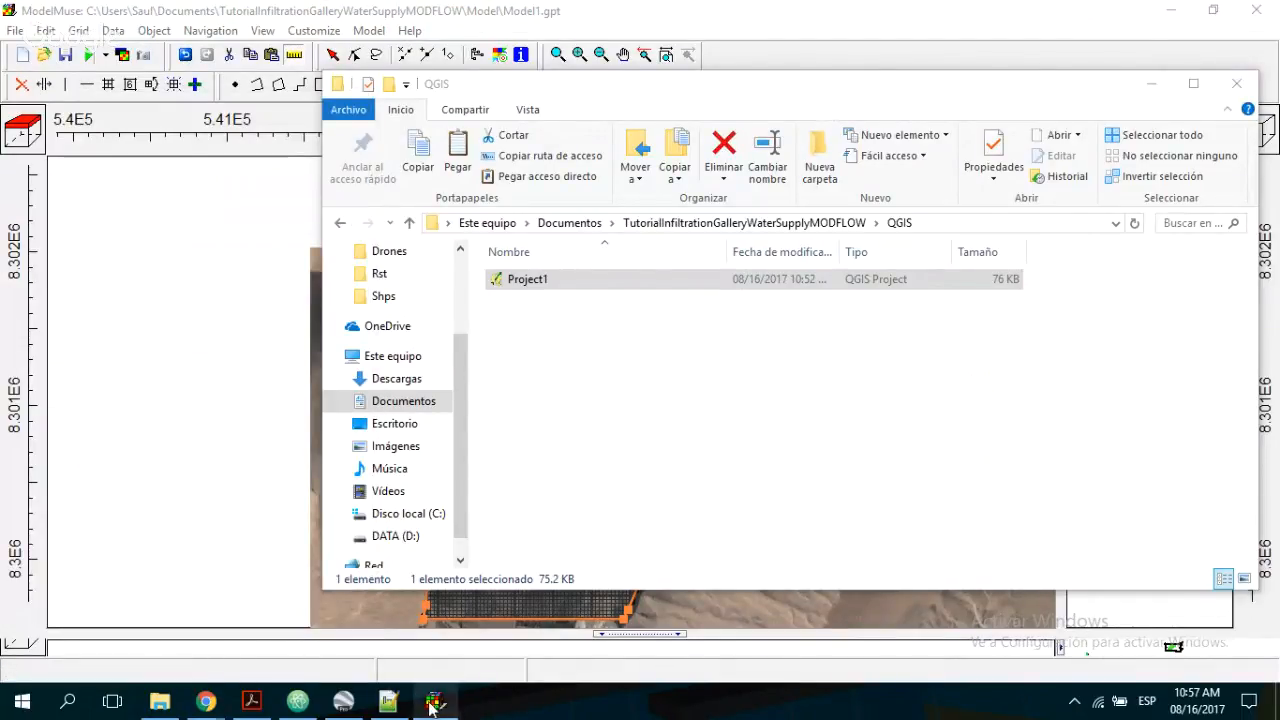
- Close the QGIS folder window in File Explorer and save the ModelMuse model
{"action": "left_click", "coordinate": [1237, 90]}
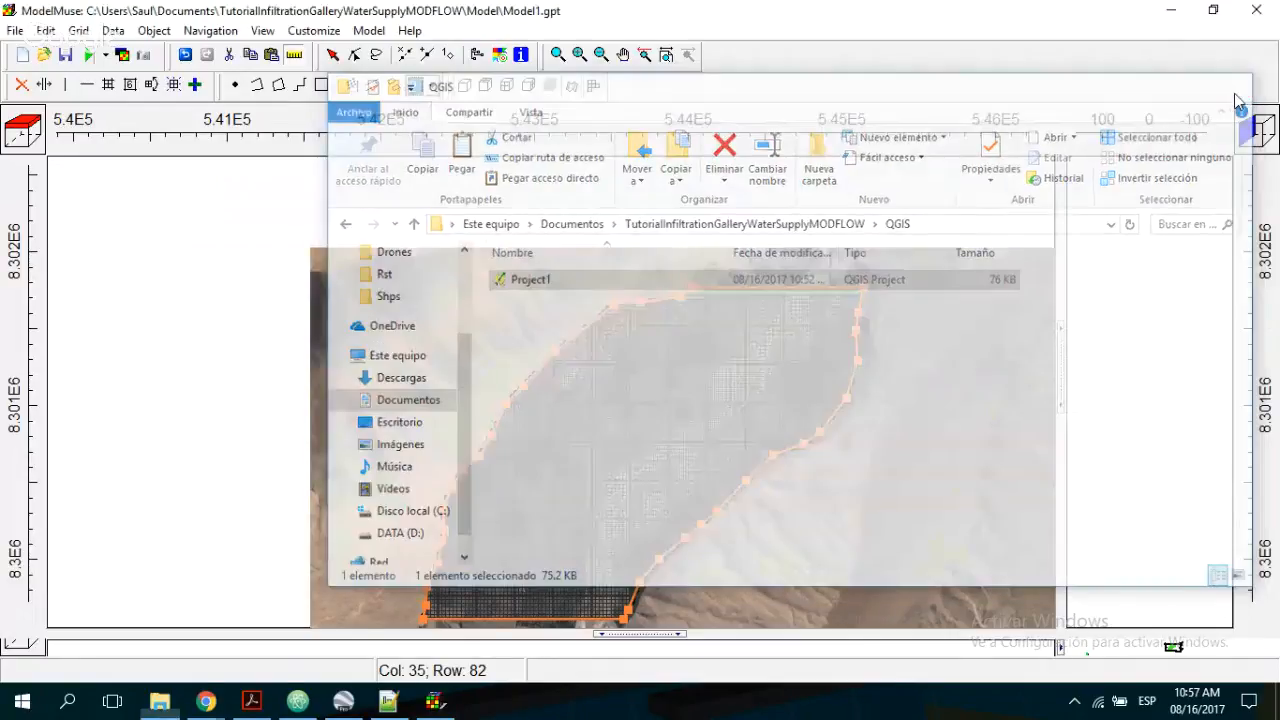
{"action": "key", "text": "ctrl+s"}
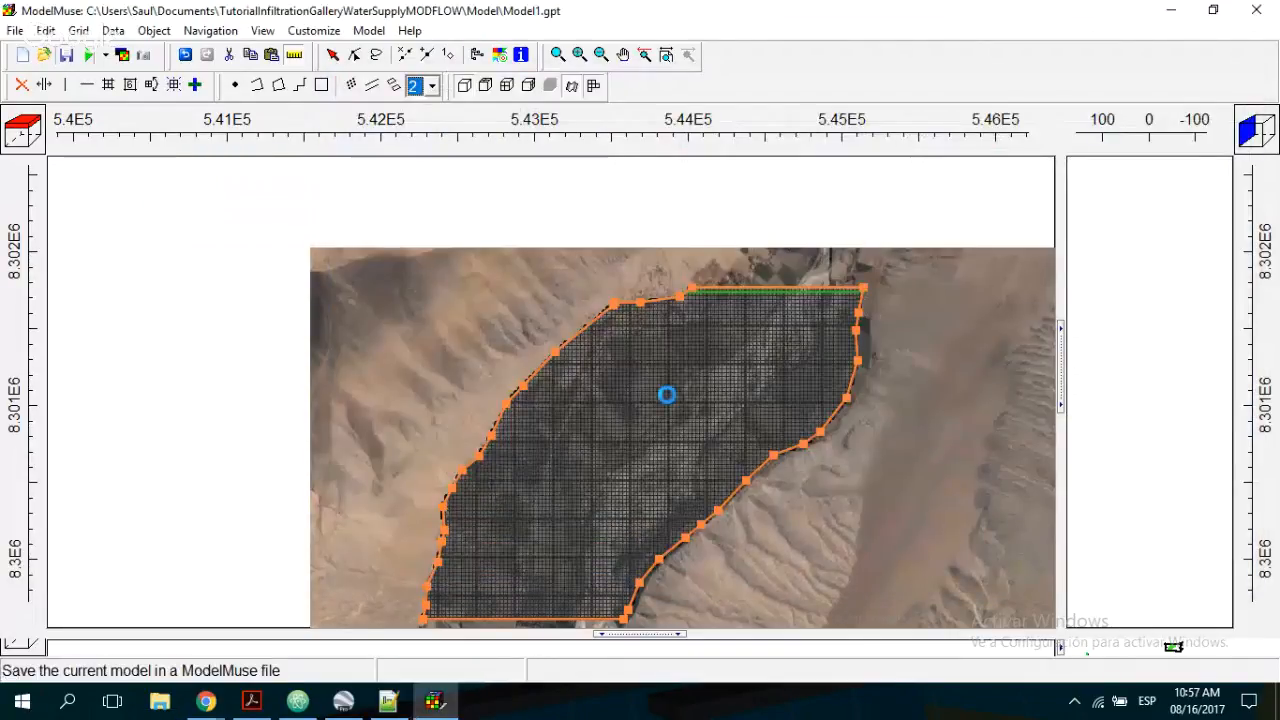
{"action": "left_click", "coordinate": [657, 373]}
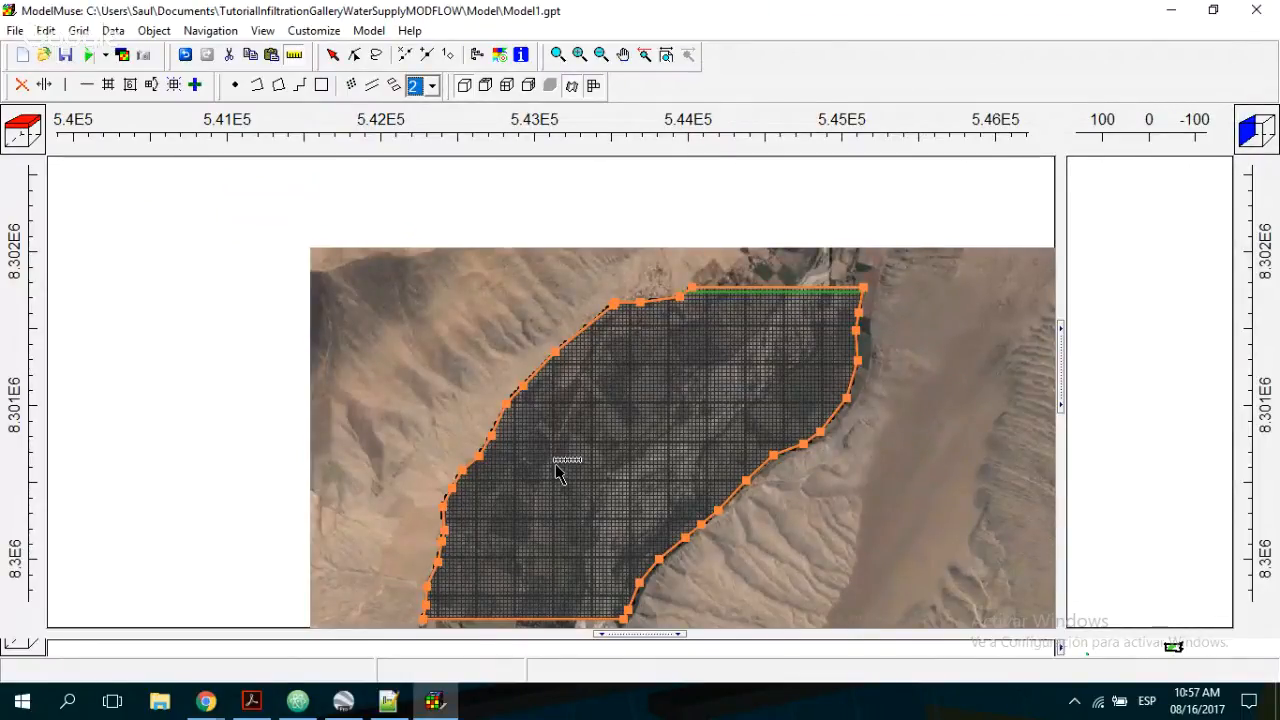
{"action": "left_click", "coordinate": [98, 240]}
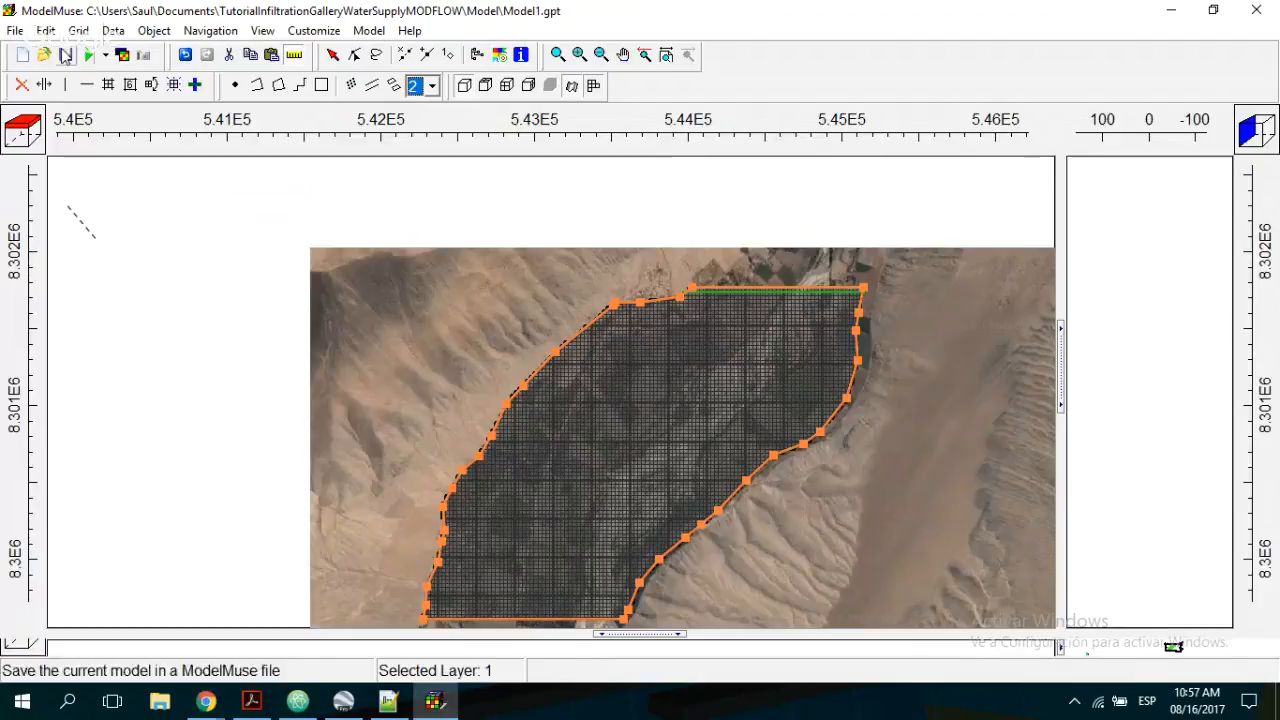
- Select the aquifer outline polygon, open the properties of Object0 from the list of objects, and rename it RechargeandEvapotranspiration
{"action": "left_click", "coordinate": [333, 54]}
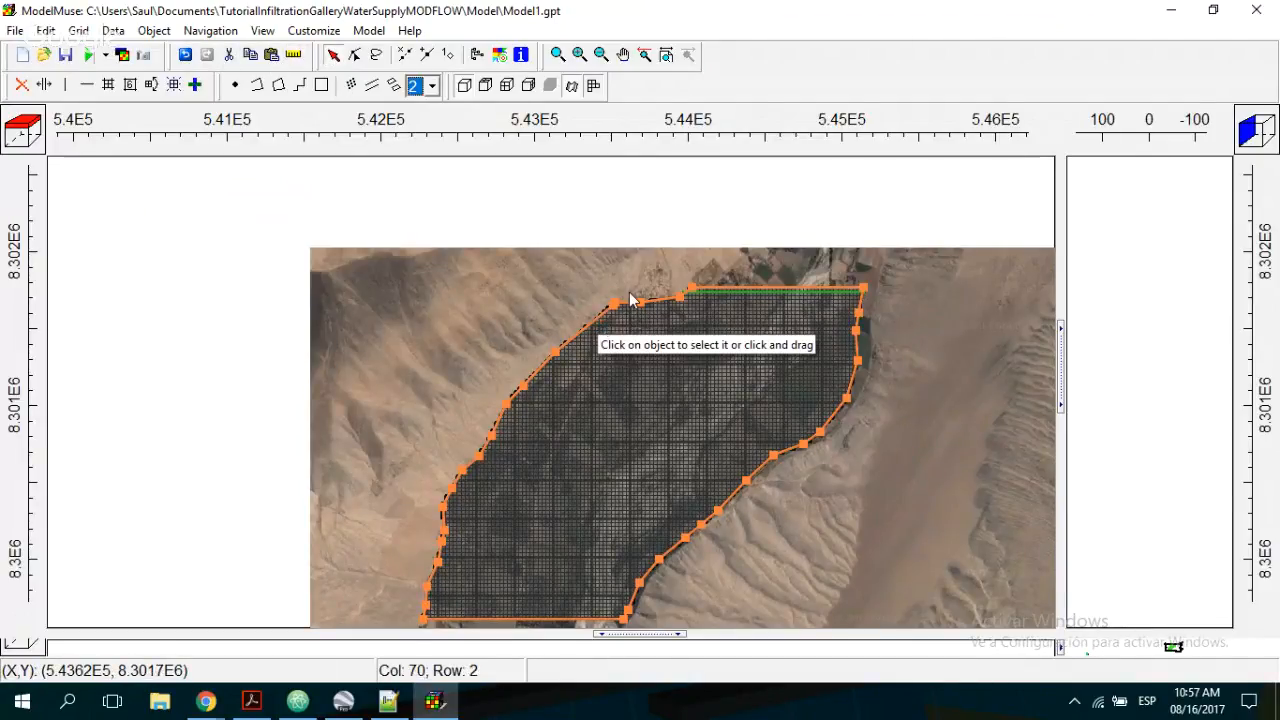
{"action": "left_click", "coordinate": [597, 212]}
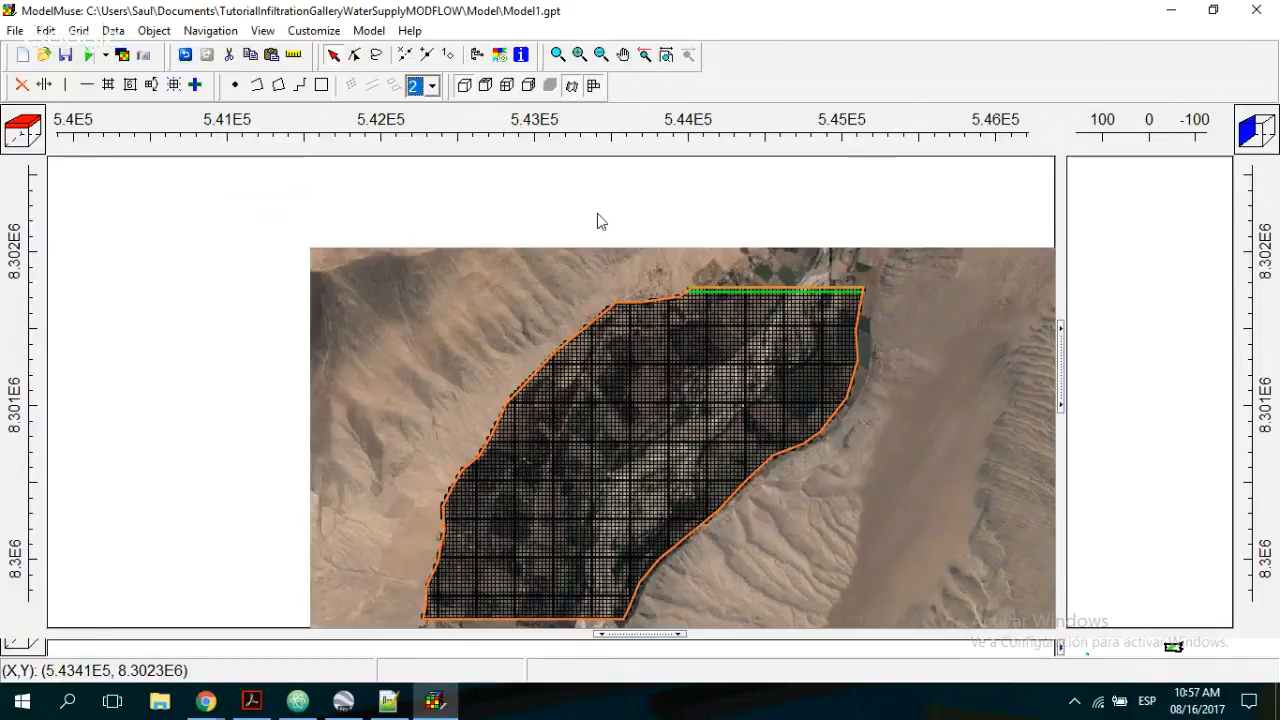
{"action": "left_click", "coordinate": [648, 311]}
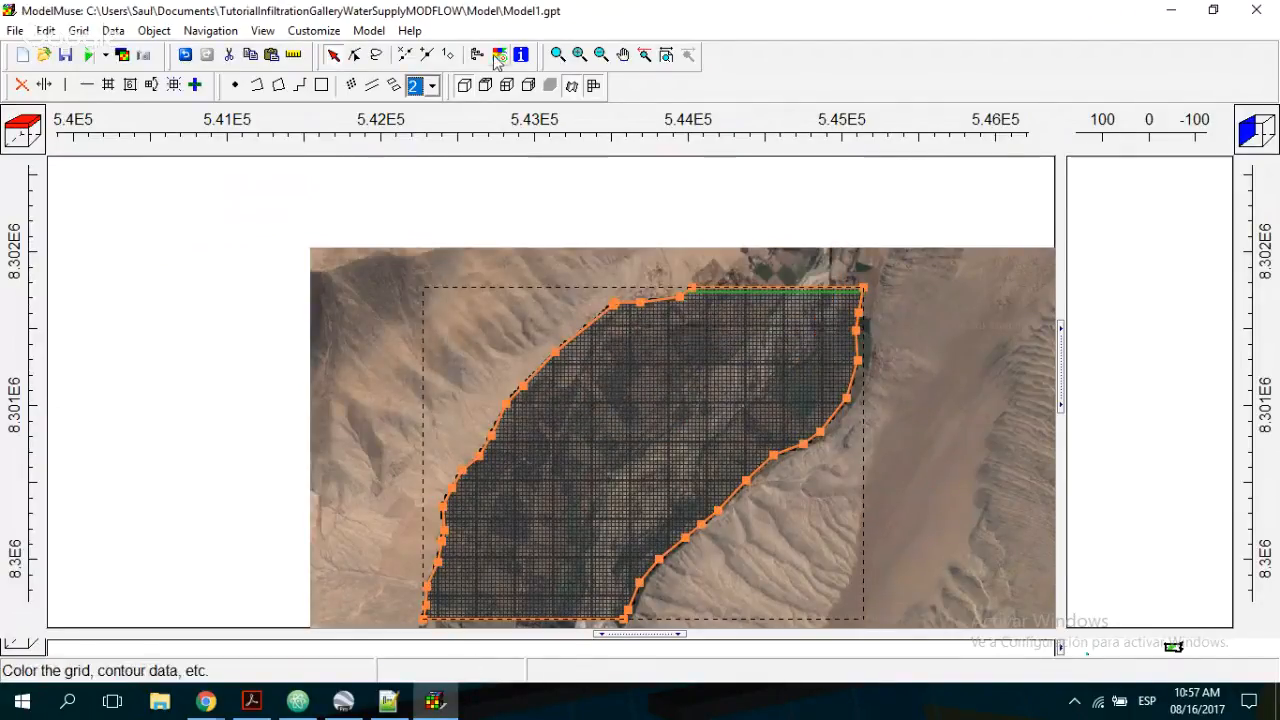
{"action": "left_click", "coordinate": [477, 56]}
{"action": "left_click", "coordinate": [888, 73]}
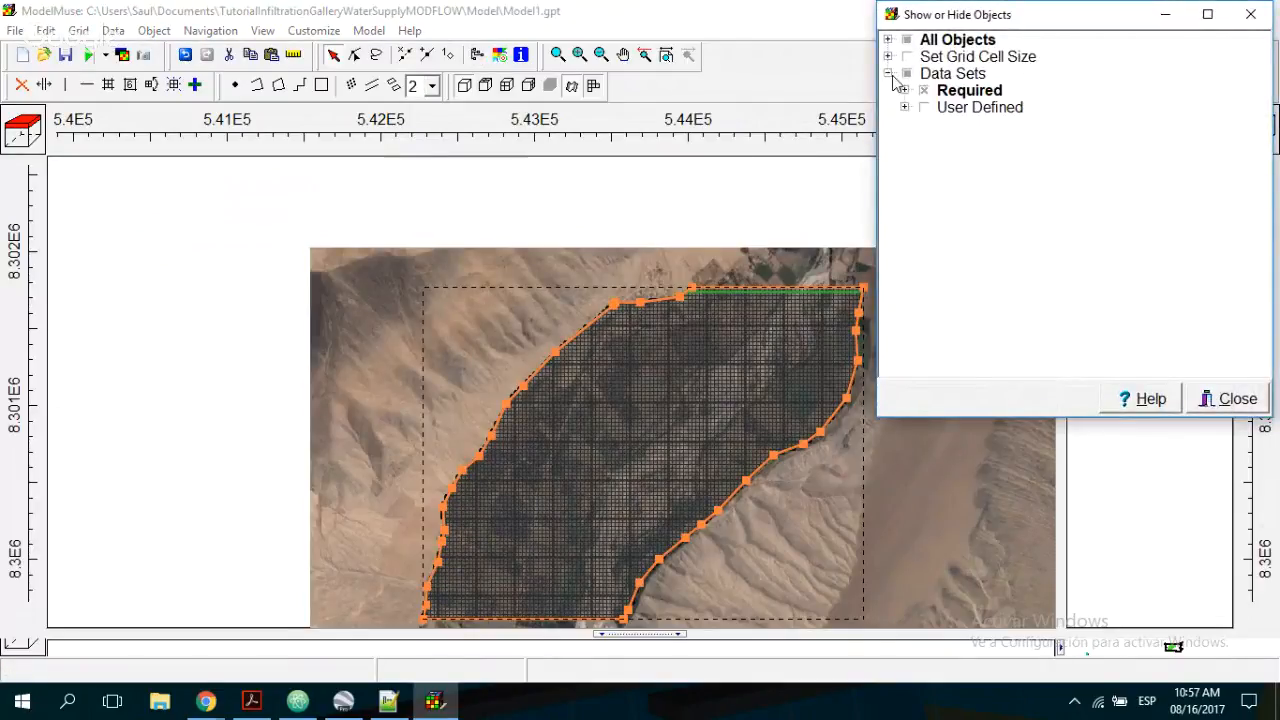
{"action": "left_click", "coordinate": [886, 39]}
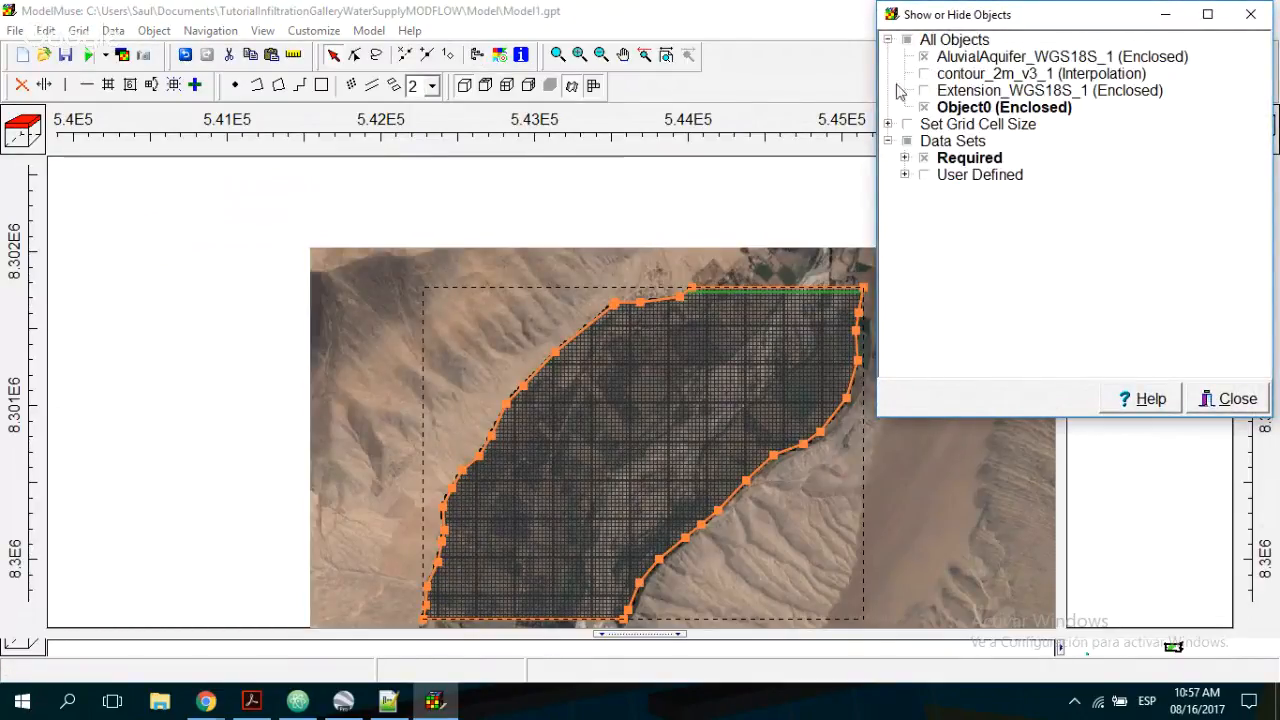
{"action": "double_click", "coordinate": [970, 106]}
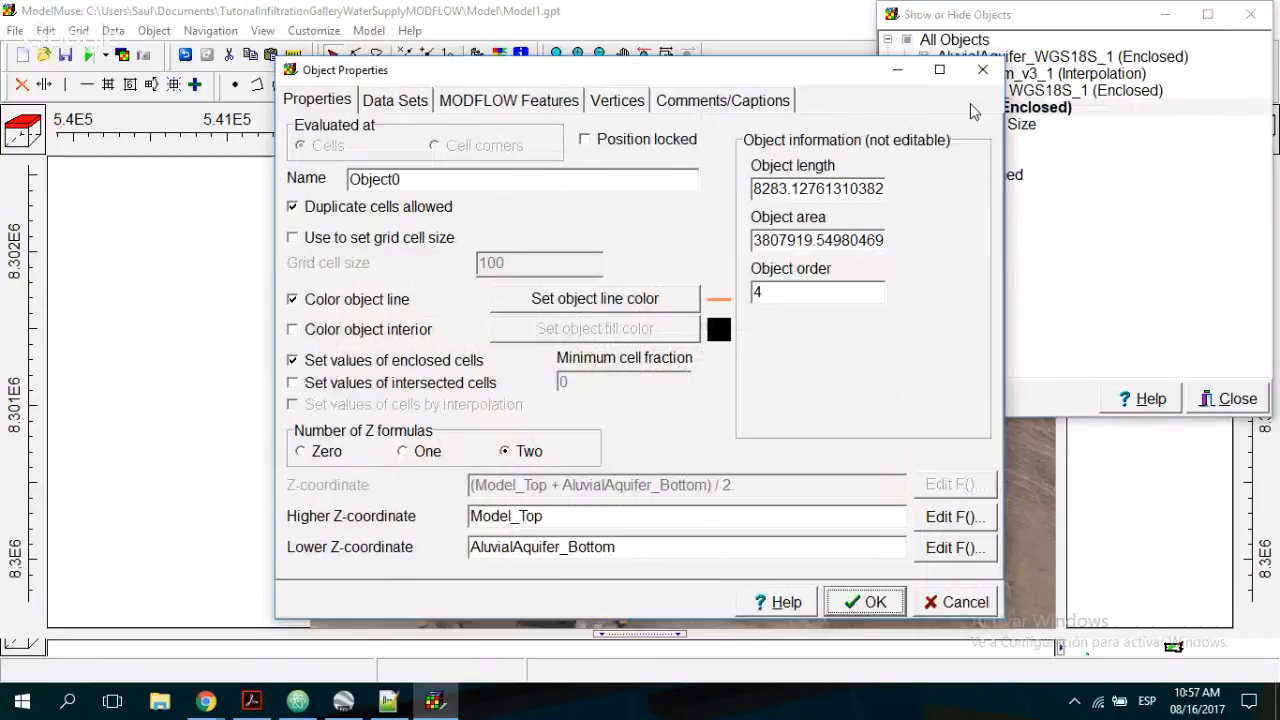
{"action": "type", "text": "Recharge"}
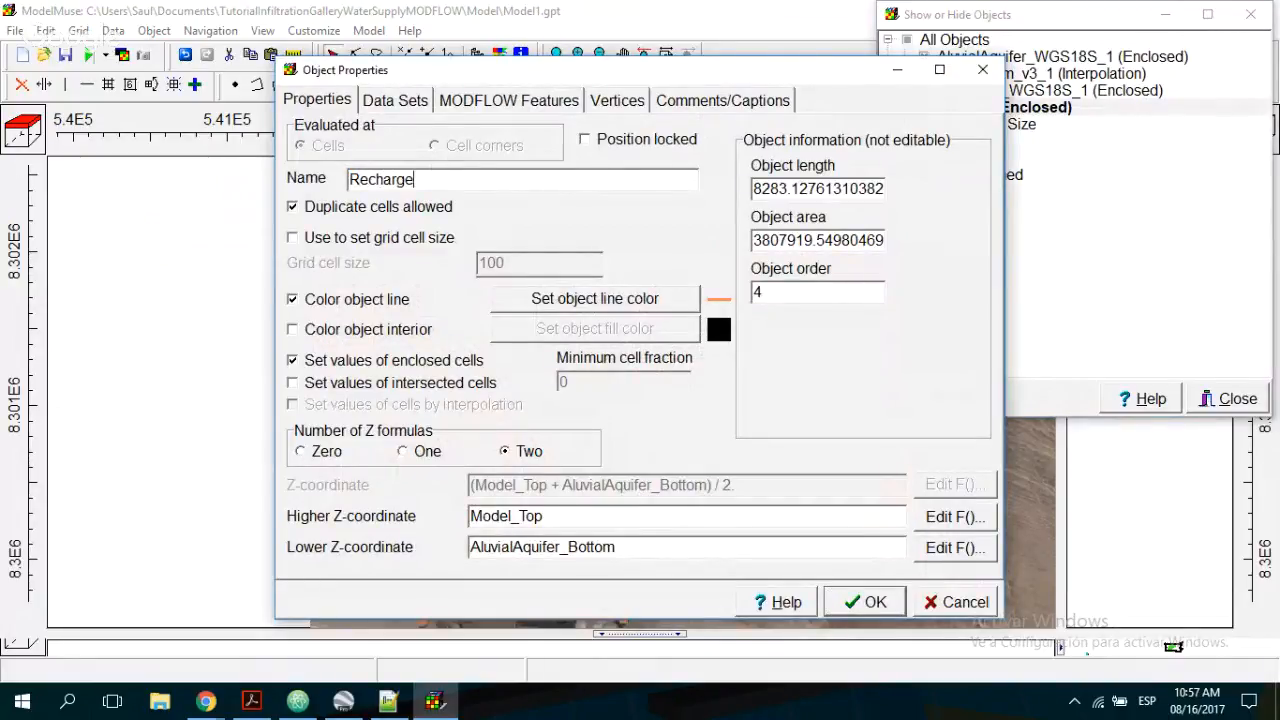
{"action": "type", "text": "andEvapo"}
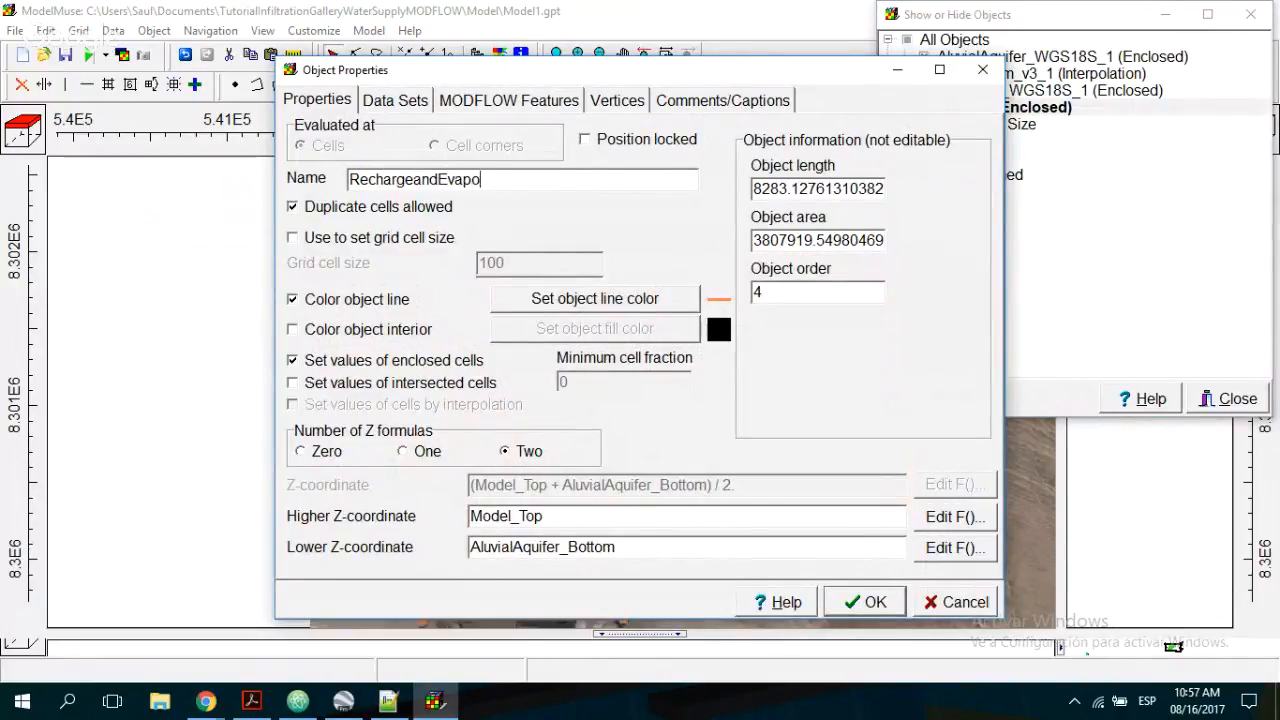
{"action": "type", "text": "transpirati"}
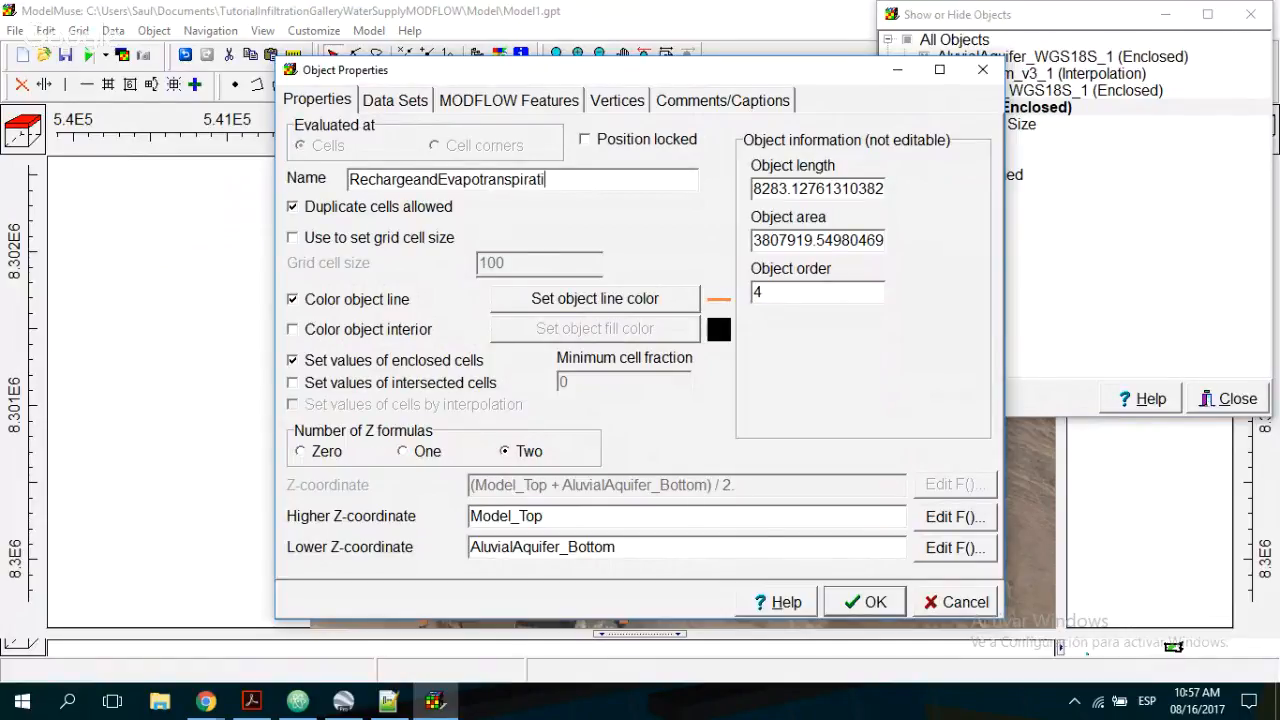
{"action": "type", "text": "on"}
- Set the object's number of Z formulas to Zero and its line color to teal
{"action": "left_click", "coordinate": [325, 455]}
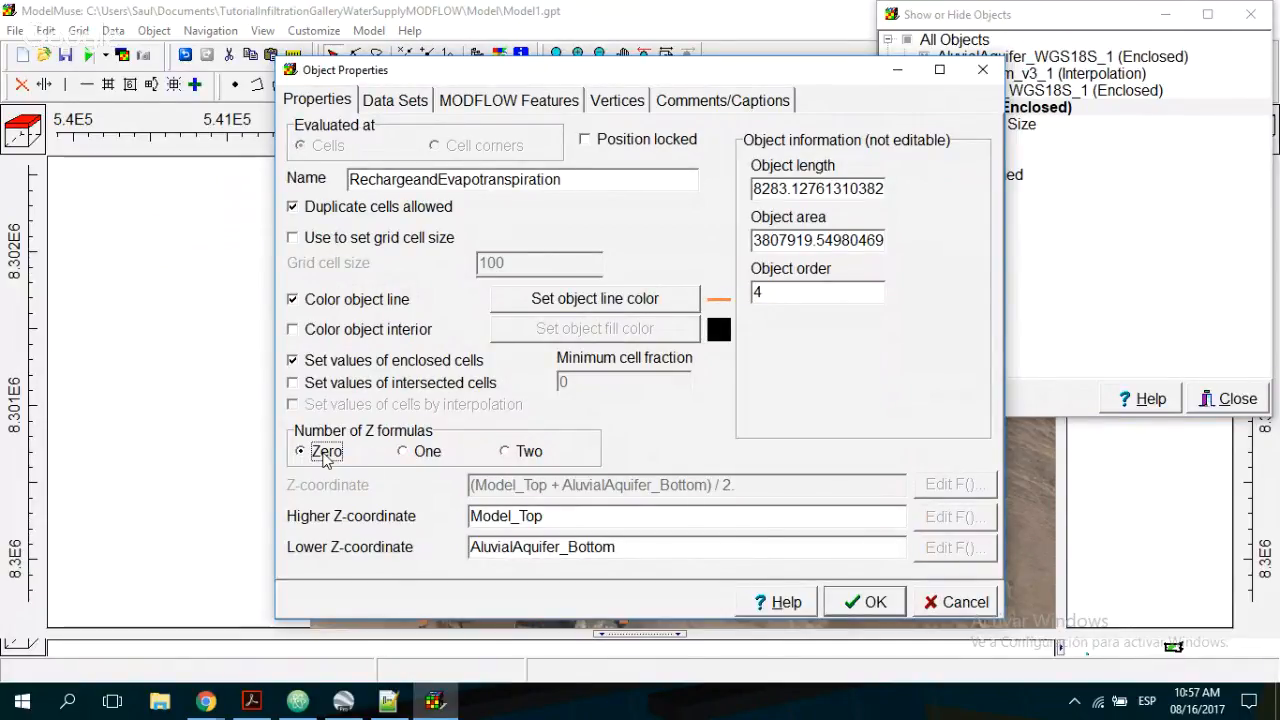
{"action": "left_click", "coordinate": [650, 300]}
{"action": "left_click", "coordinate": [626, 234]}
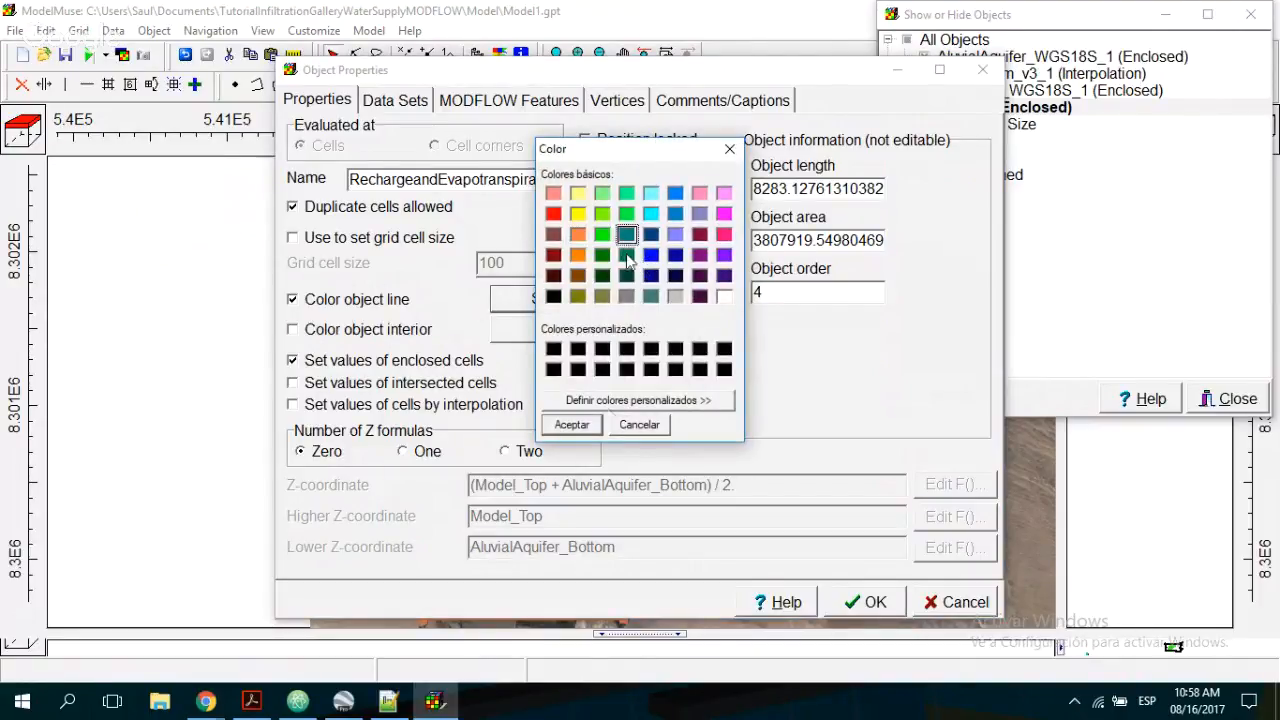
{"action": "left_click", "coordinate": [572, 424]}
- Activate the Recharge and Evapotranspiration packages for the object, and set the recharge period from -1 to 0
{"action": "left_click", "coordinate": [497, 102]}
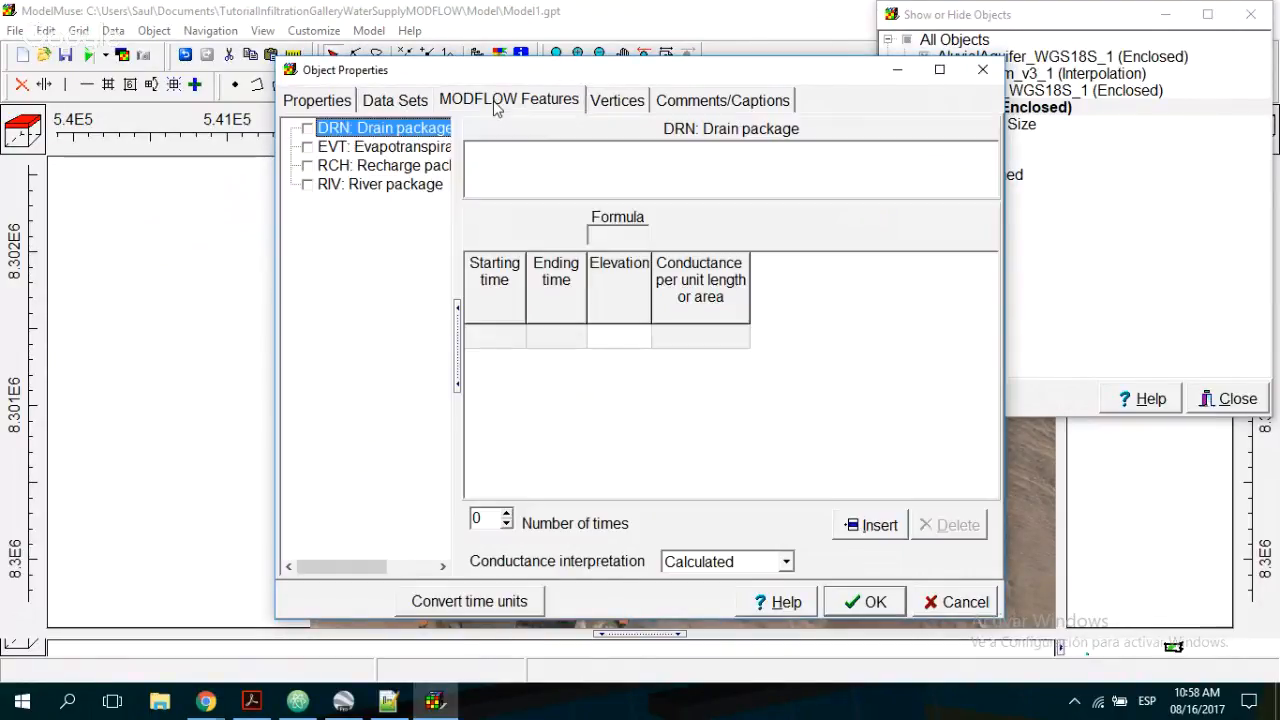
{"action": "left_click", "coordinate": [307, 166]}
{"action": "left_click", "coordinate": [307, 147]}
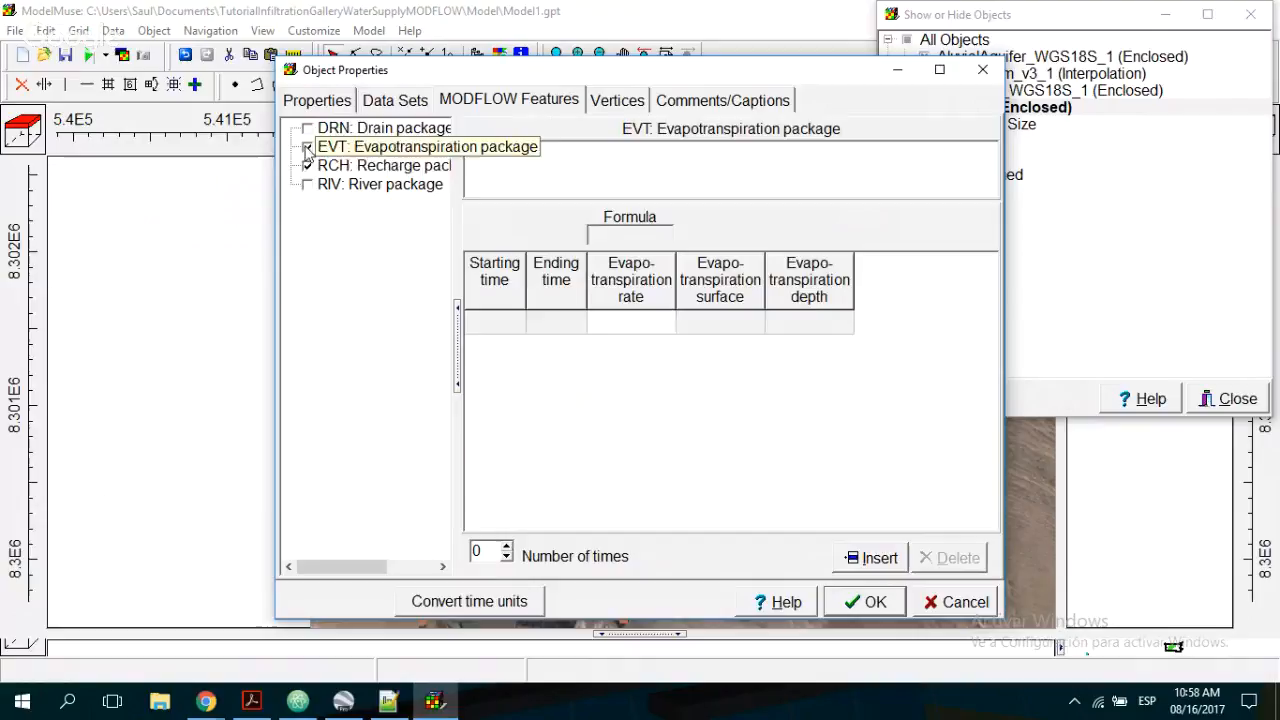
{"action": "left_click", "coordinate": [371, 166]}
{"action": "left_click", "coordinate": [494, 310]}
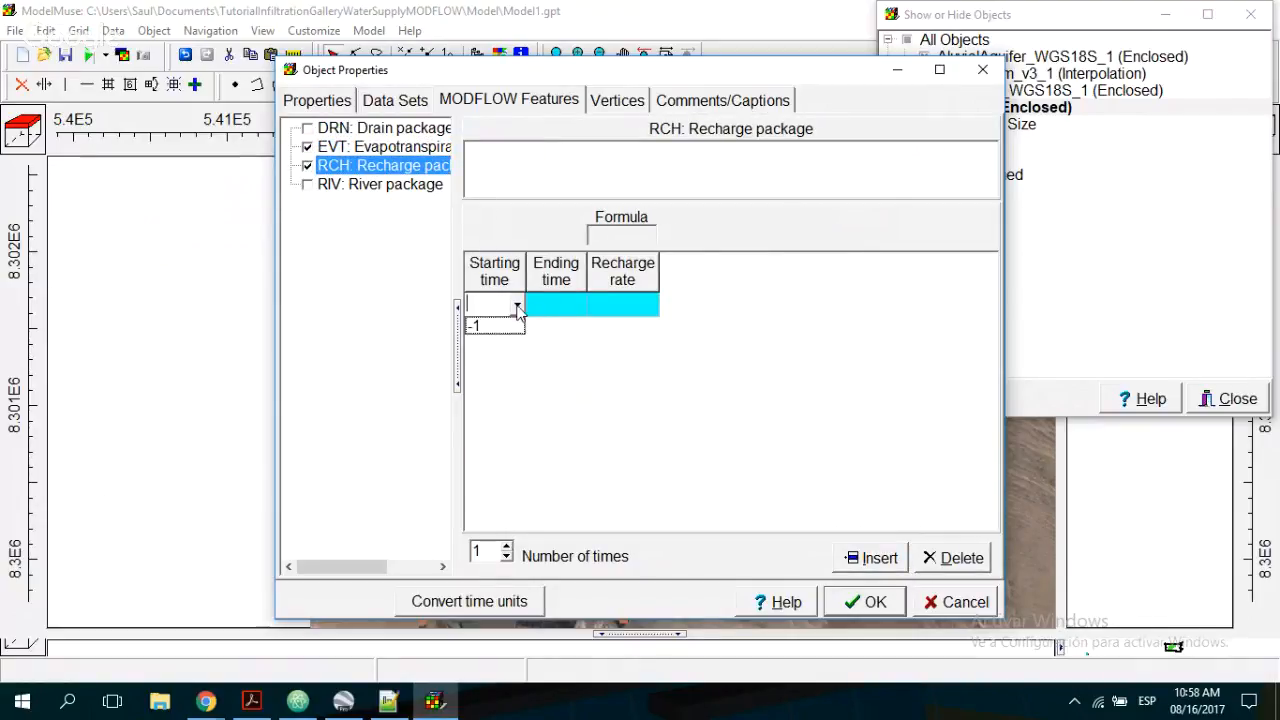
{"action": "left_click", "coordinate": [643, 313]}
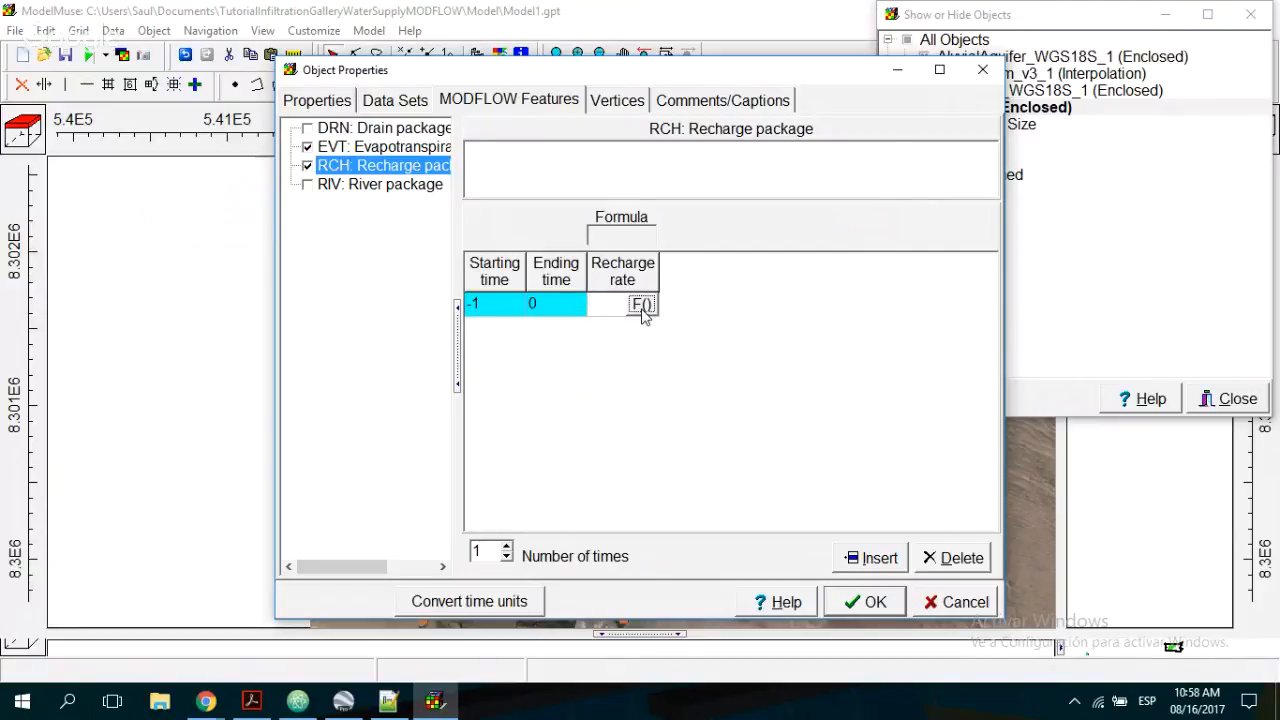
- Set the recharge rate formula to 0.4 / 86400 / 365, copying the expression for reuse
{"action": "left_click", "coordinate": [642, 308]}
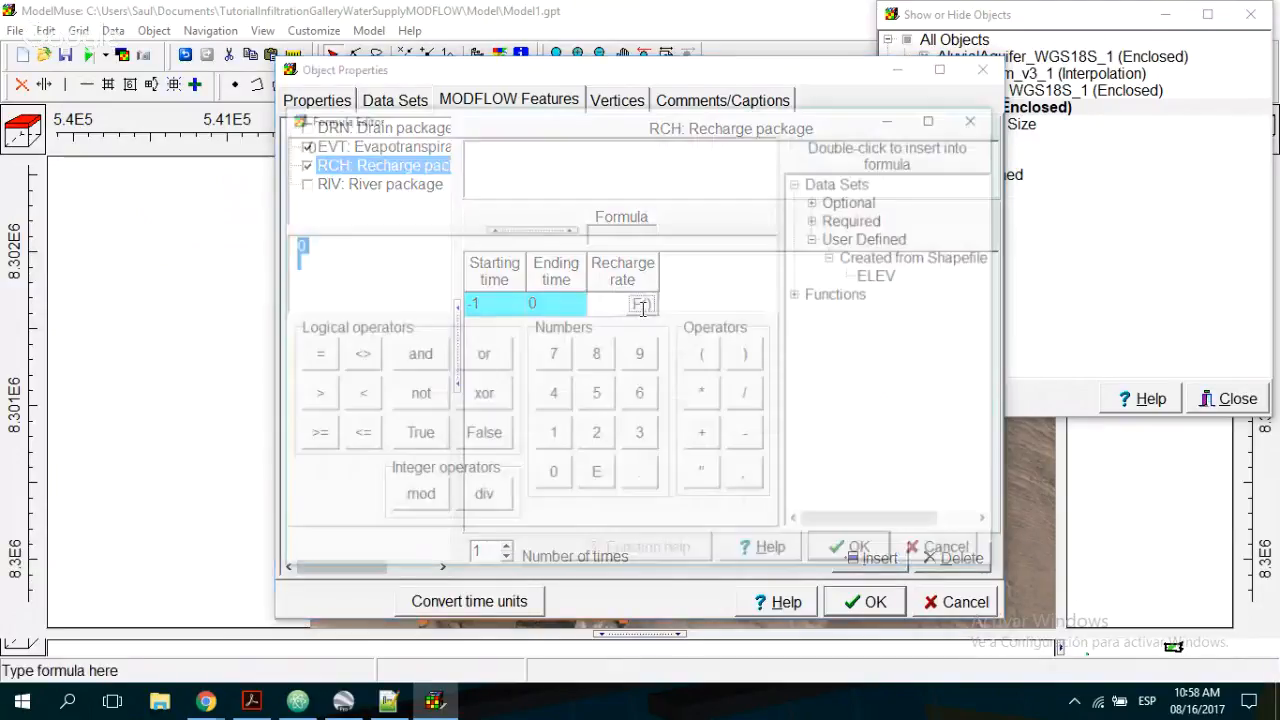
{"action": "left_click", "coordinate": [640, 475]}
{"action": "left_click", "coordinate": [553, 400]}
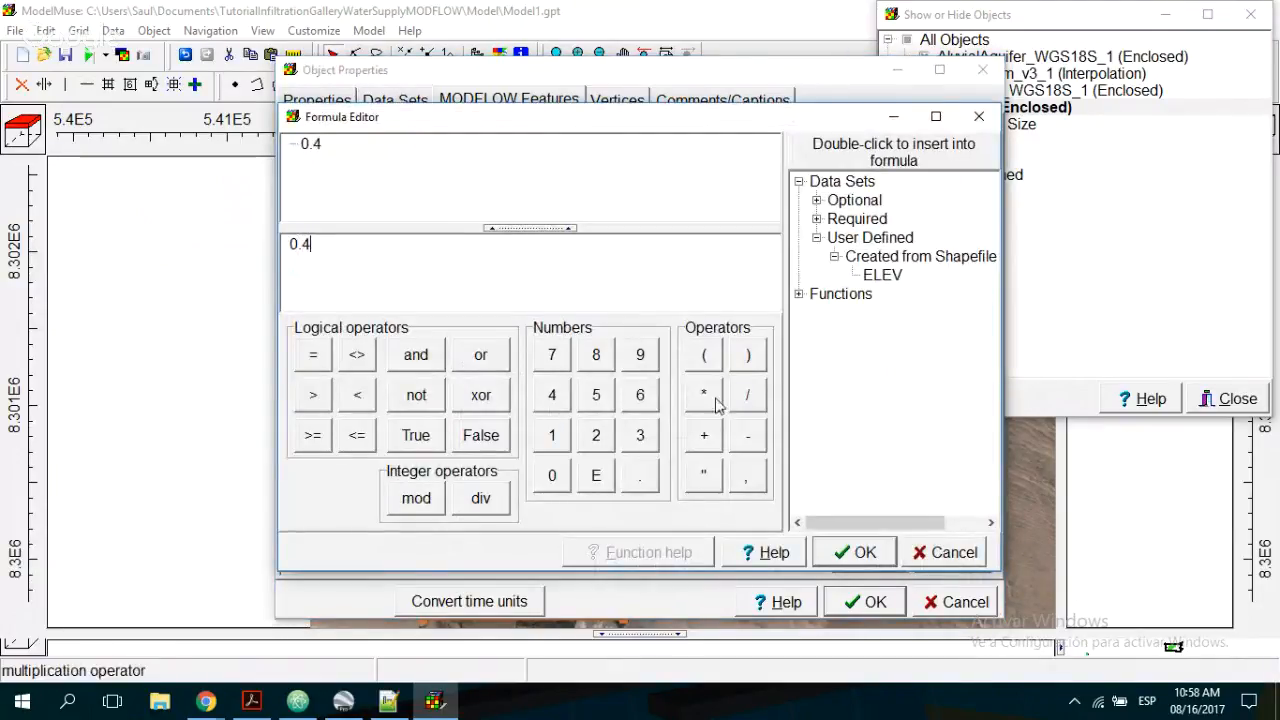
{"action": "left_click", "coordinate": [747, 394]}
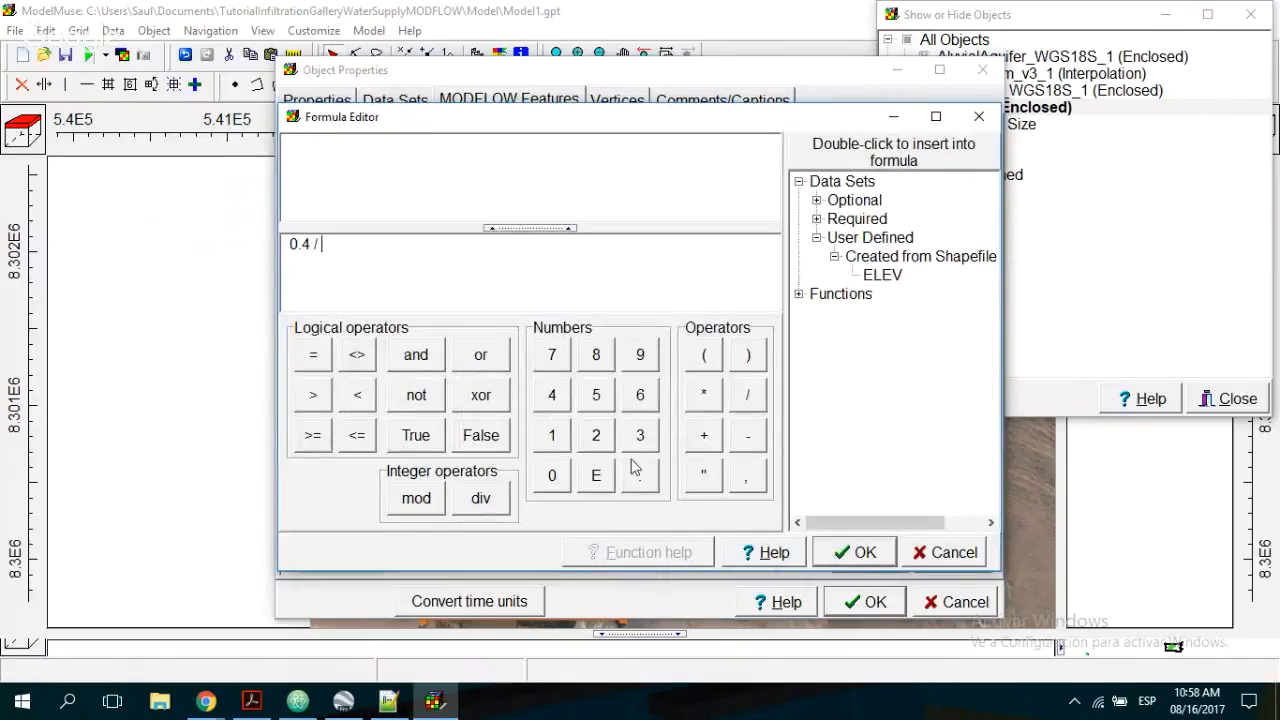
{"action": "left_click", "coordinate": [596, 355]}
{"action": "left_click", "coordinate": [640, 394]}
{"action": "left_click", "coordinate": [552, 394]}
{"action": "left_click", "coordinate": [551, 476]}
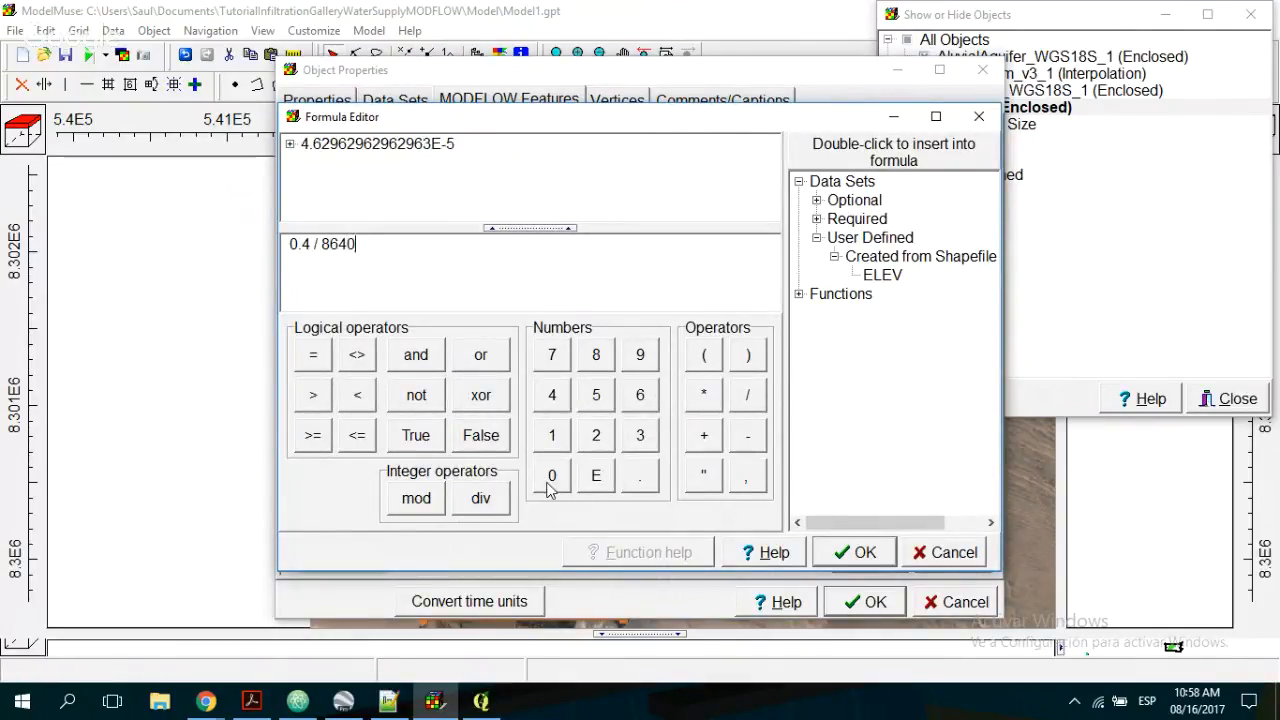
{"action": "left_click", "coordinate": [632, 444]}
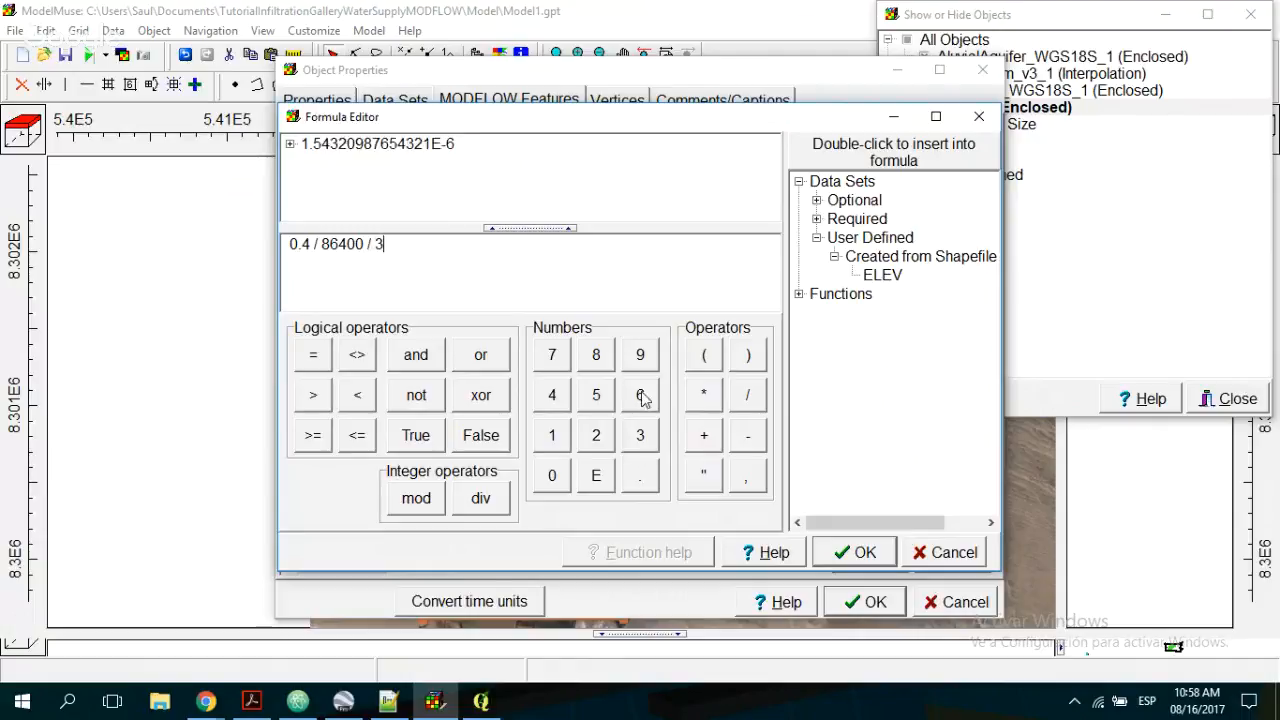
{"action": "left_click", "coordinate": [640, 398]}
{"action": "left_click", "coordinate": [596, 400]}
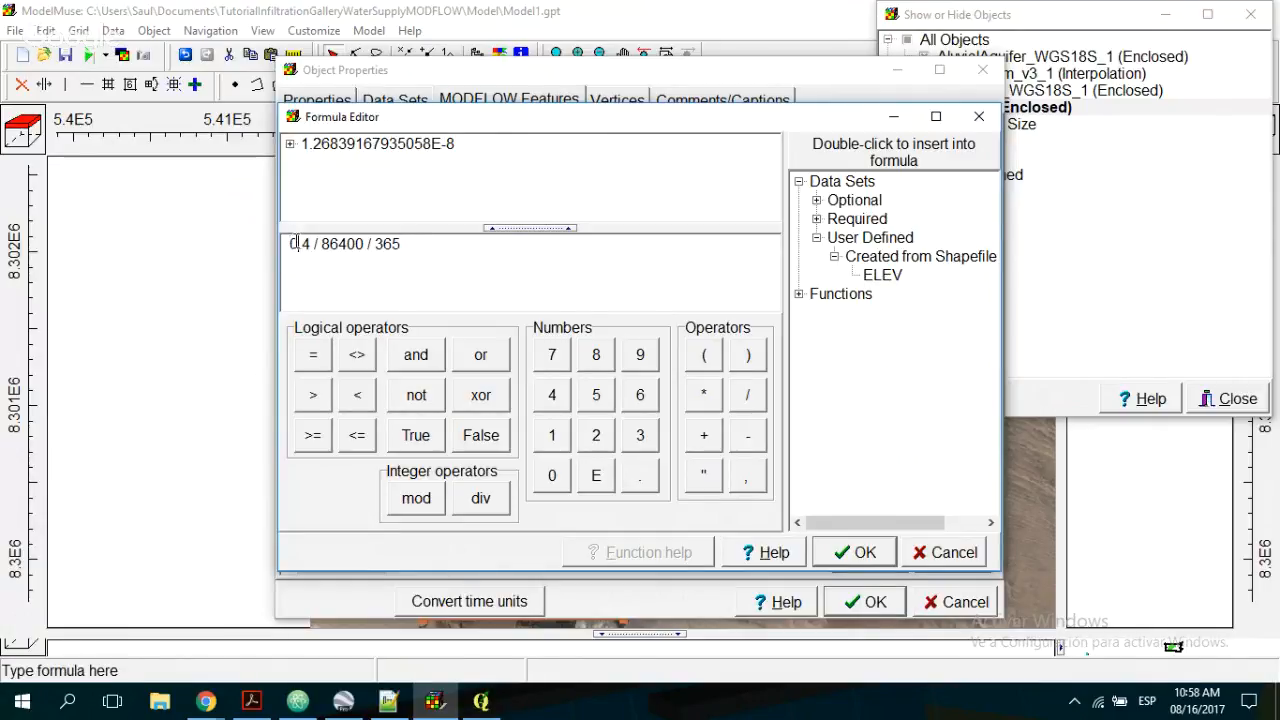
{"action": "left_click_drag", "start_coordinate": [291, 244], "coordinate": [413, 255]}
{"action": "key", "text": "ctrl+c"}
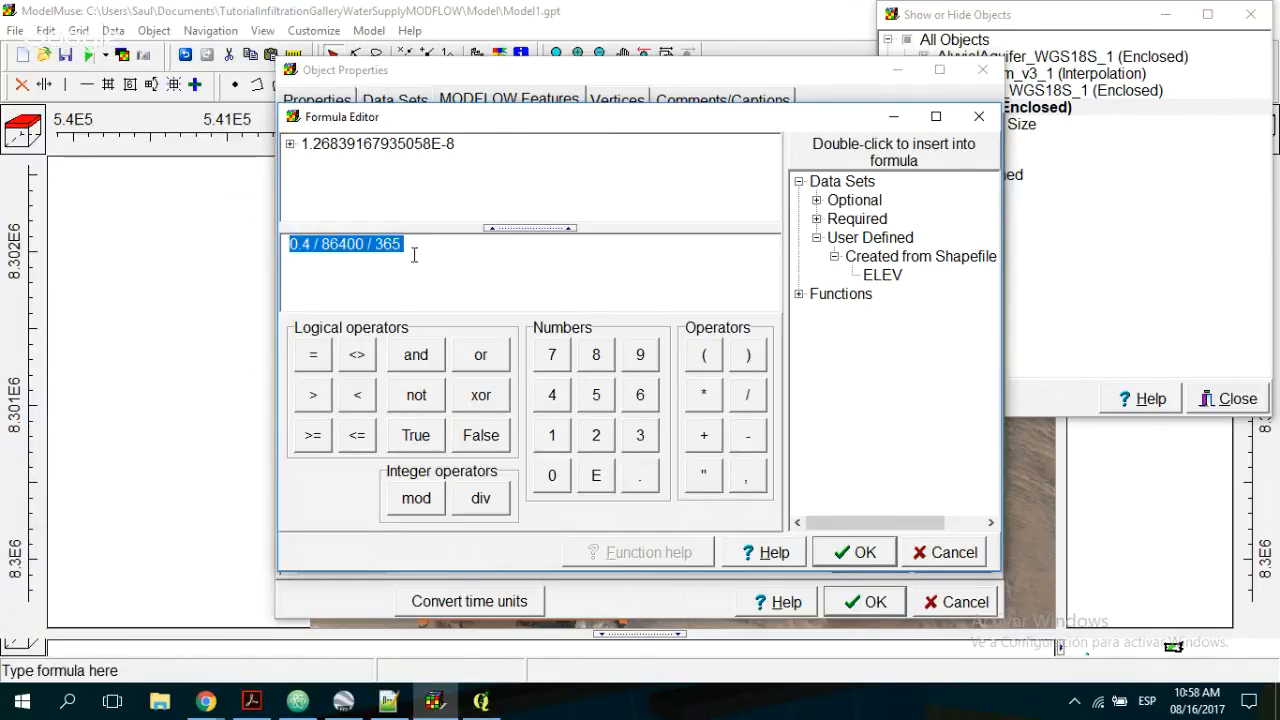
{"action": "left_click", "coordinate": [855, 552]}
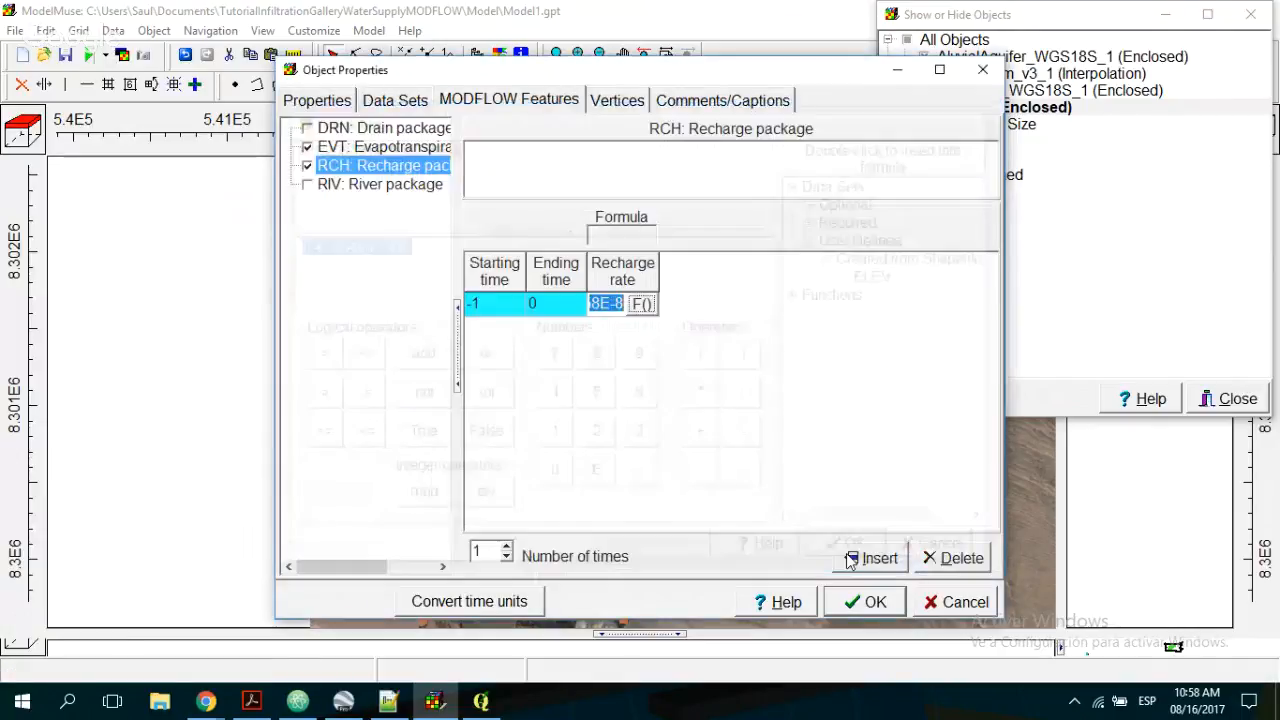
- Set the evapotranspiration period of the object from -1 to 0
{"action": "left_click", "coordinate": [345, 147]}
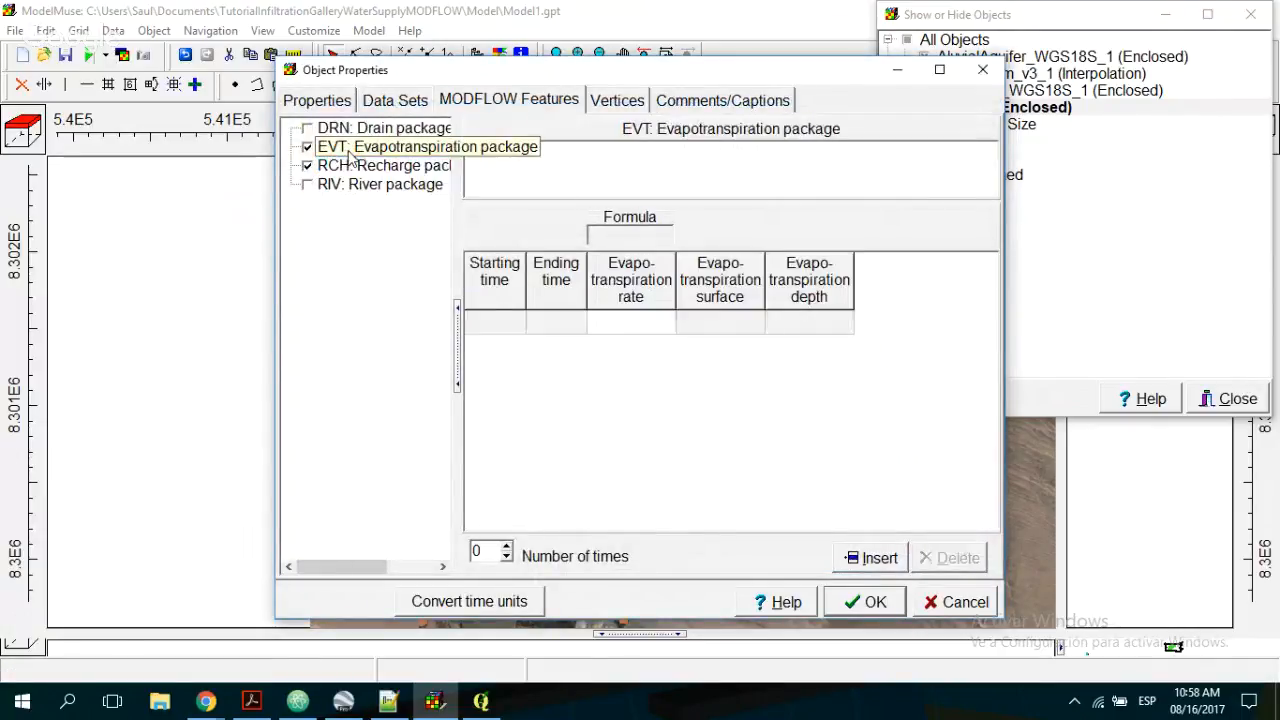
{"action": "left_click", "coordinate": [510, 324]}
{"action": "left_click", "coordinate": [517, 324]}
{"action": "left_click", "coordinate": [485, 340]}
{"action": "left_click", "coordinate": [655, 325]}
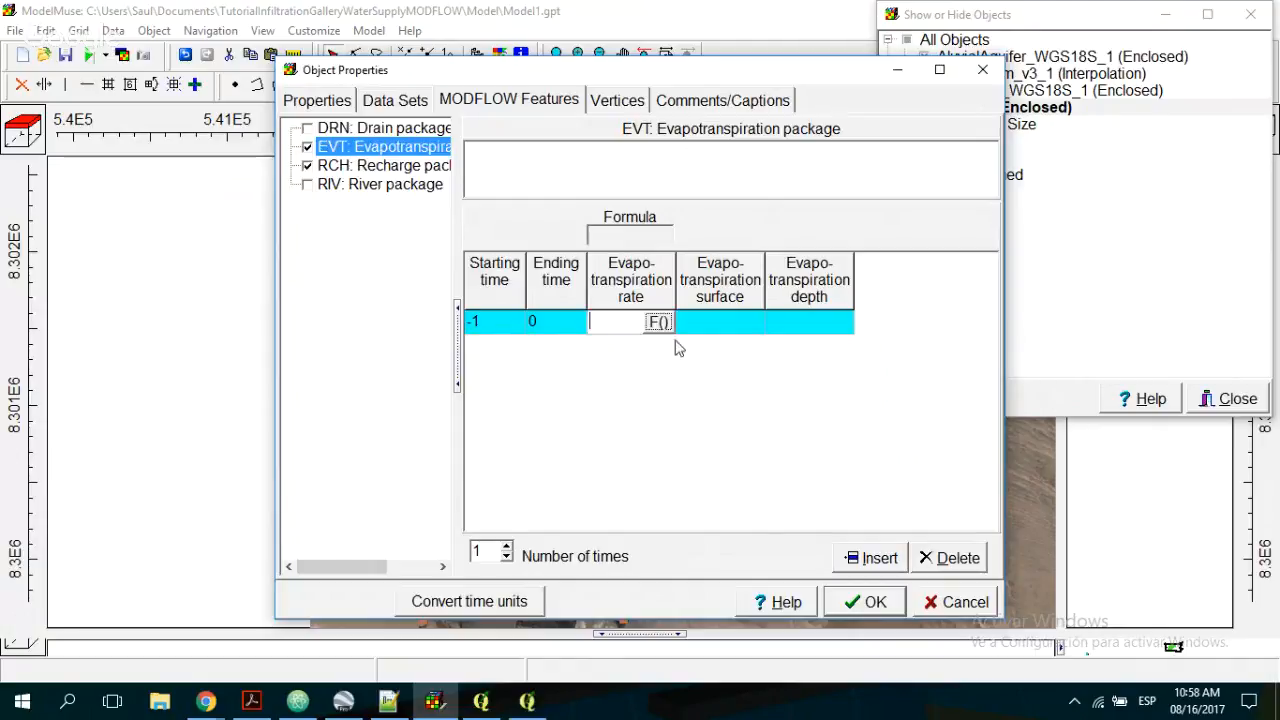
- Set the evapotranspiration rate formula to 1.4 / 86400 / 365 by adapting the copied recharge expression
{"action": "left_click", "coordinate": [660, 331]}
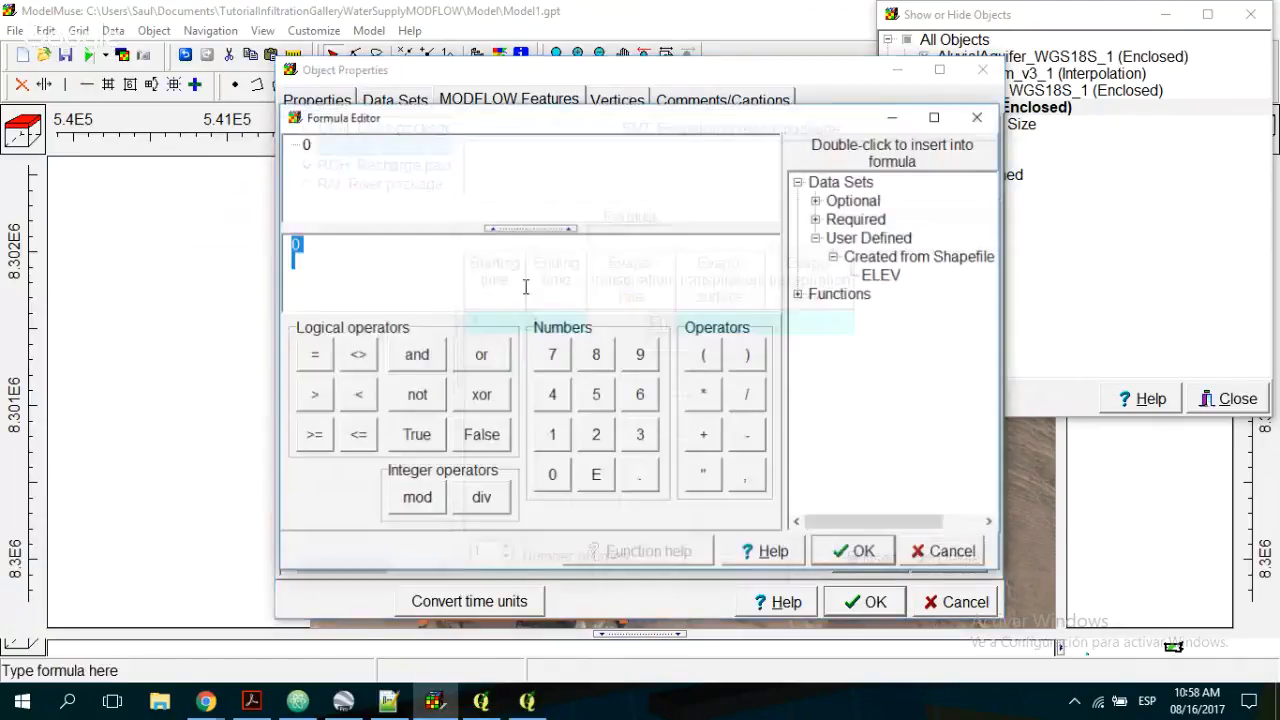
{"action": "key", "text": "ctrl+v"}
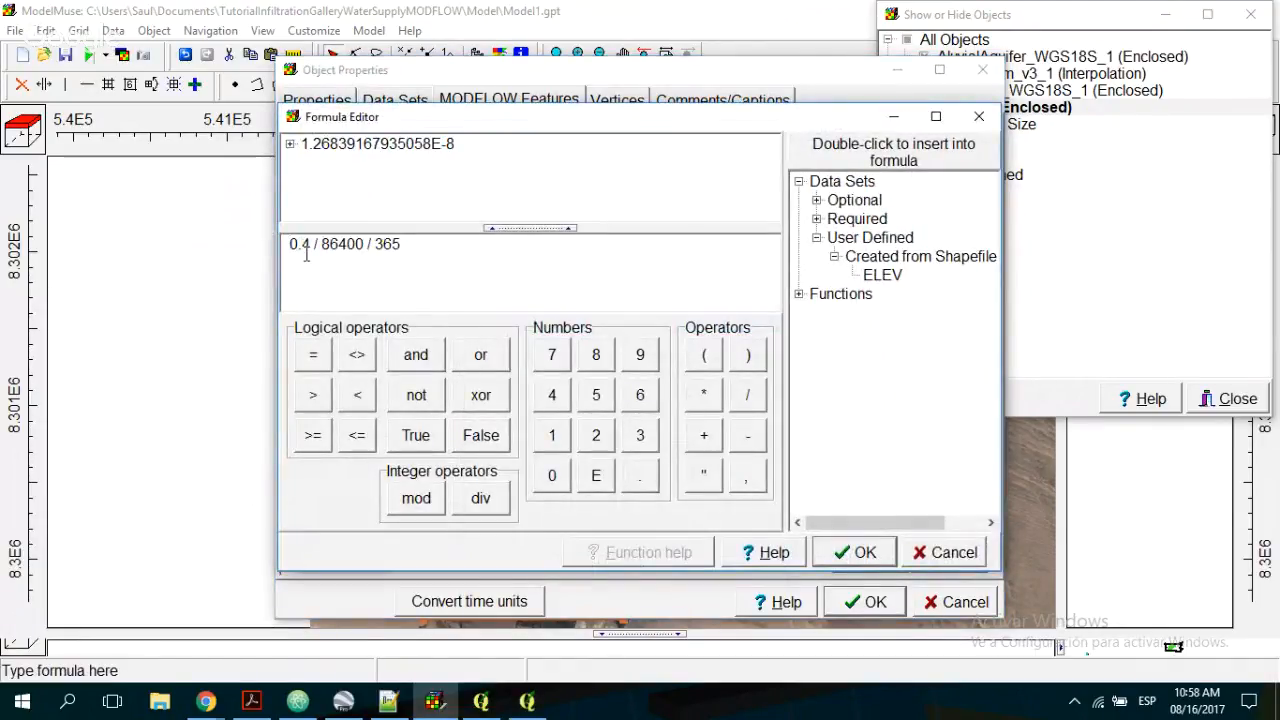
{"action": "left_click", "coordinate": [298, 244]}
{"action": "key", "text": "BackSpace"}
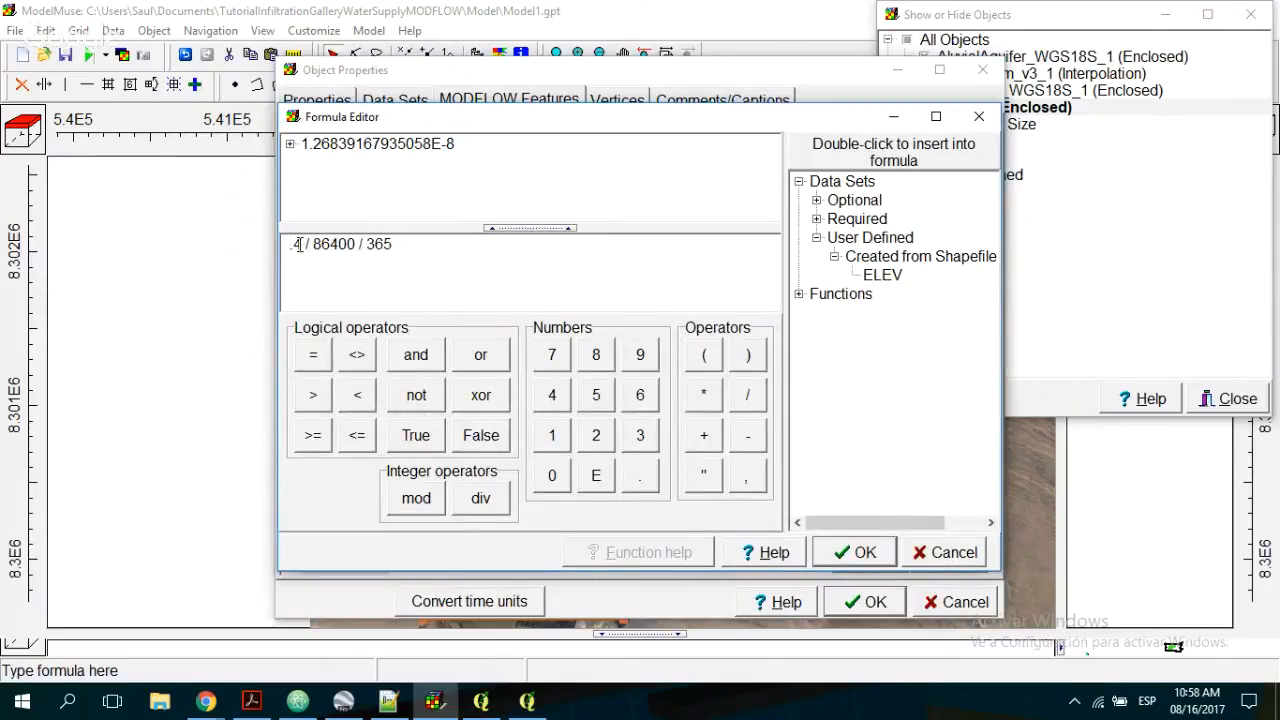
{"action": "type", "text": "1"}
{"action": "left_click", "coordinate": [853, 552]}
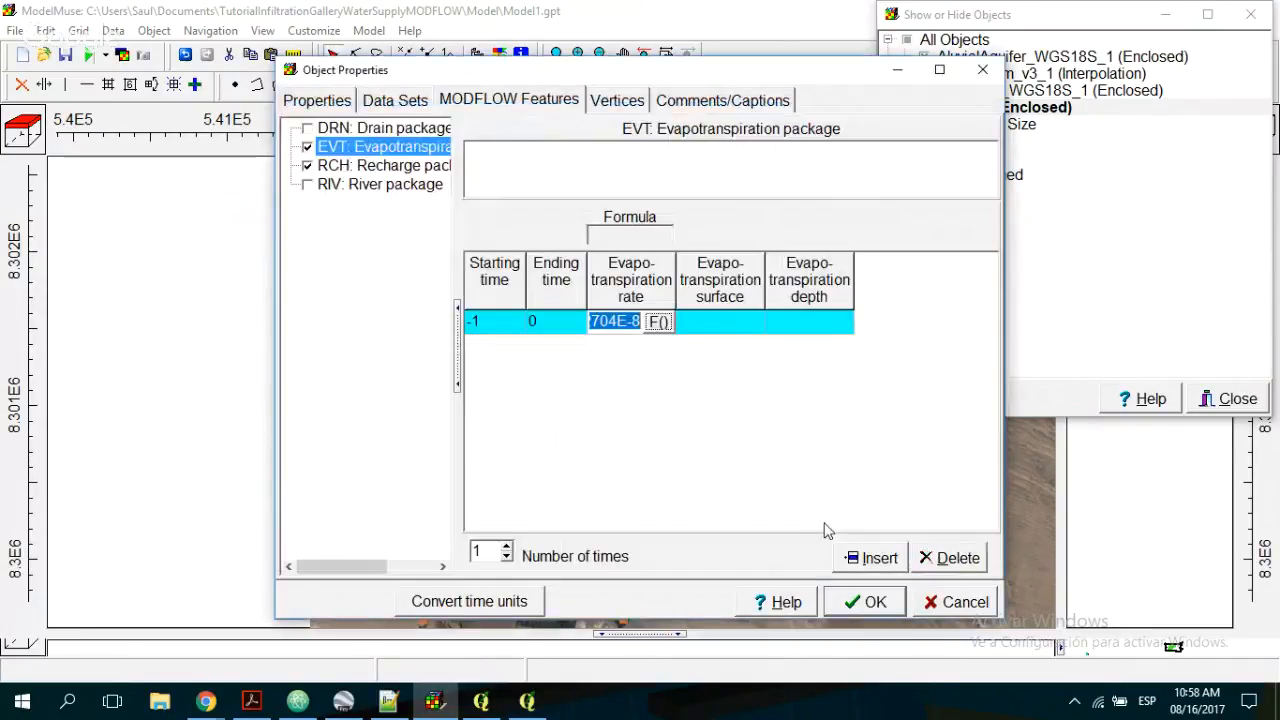
- Set the evapotranspiration surface formula to the Model_Top data set from the required layer definitions
{"action": "left_click", "coordinate": [742, 325]}
{"action": "left_click", "coordinate": [748, 322]}
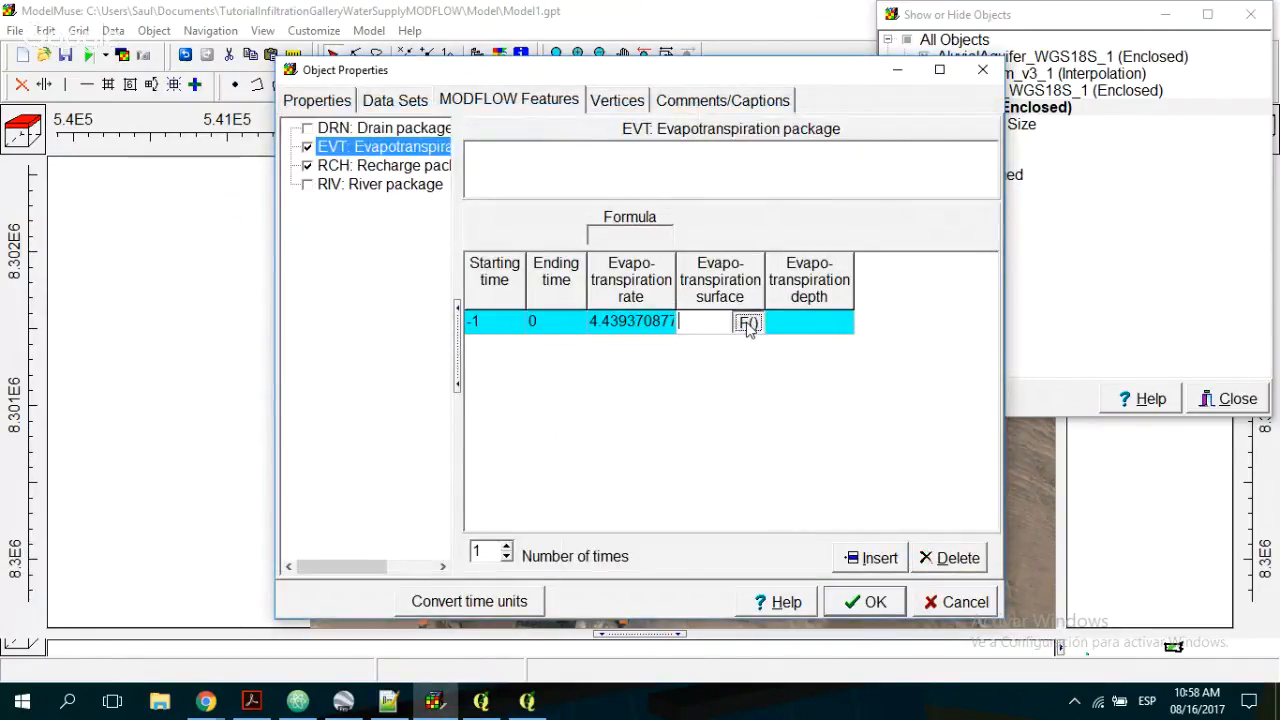
{"action": "left_click", "coordinate": [816, 200]}
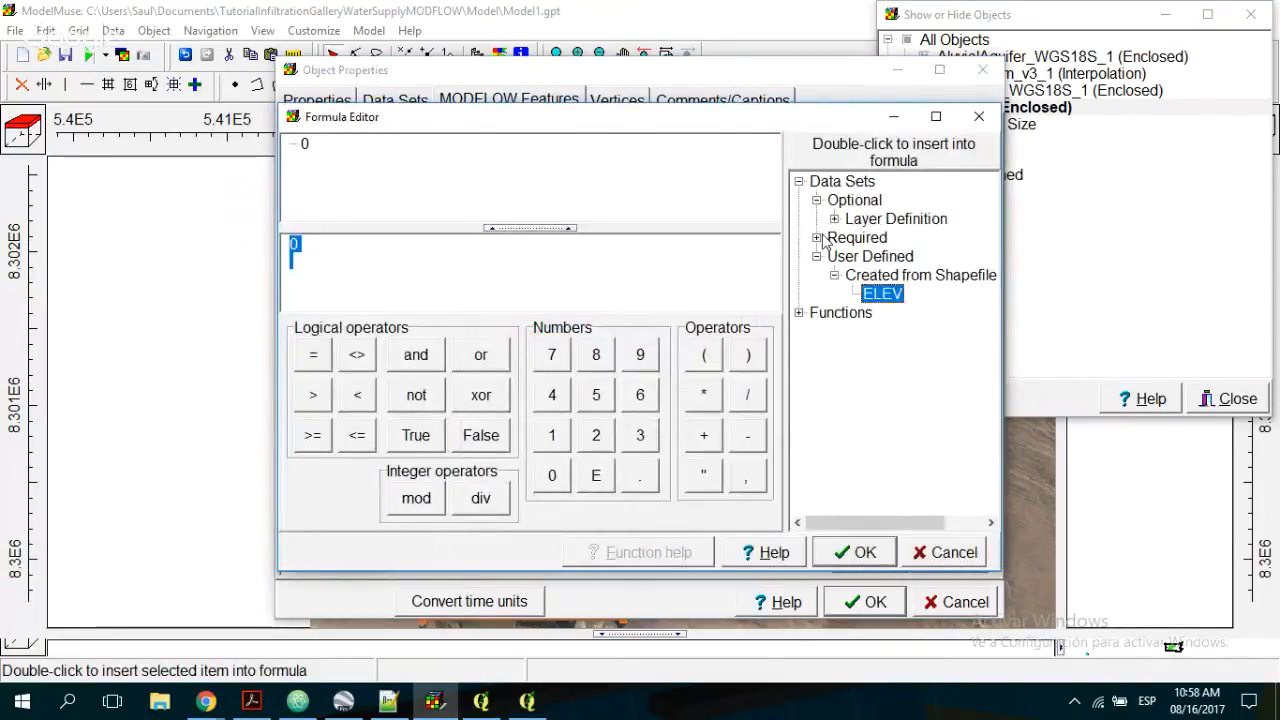
{"action": "left_click", "coordinate": [834, 218]}
{"action": "left_click", "coordinate": [816, 275]}
{"action": "left_click", "coordinate": [834, 293]}
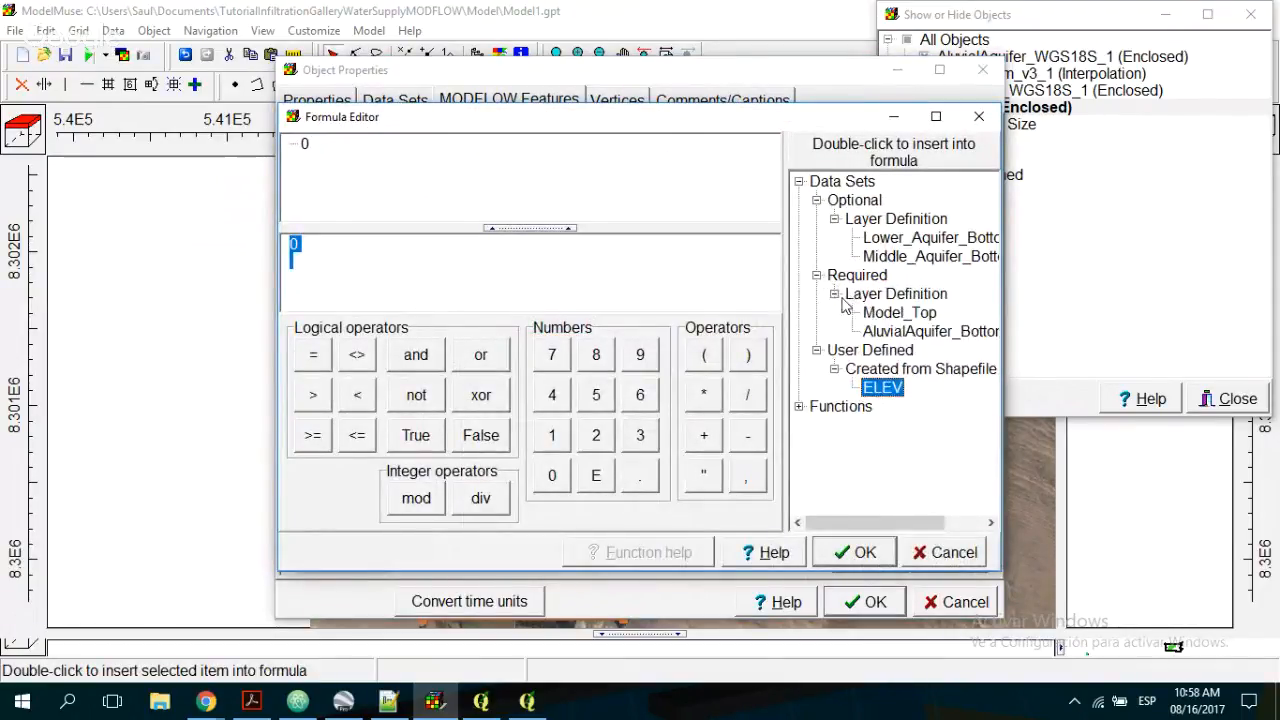
{"action": "double_click", "coordinate": [899, 312]}
{"action": "left_click", "coordinate": [857, 551]}
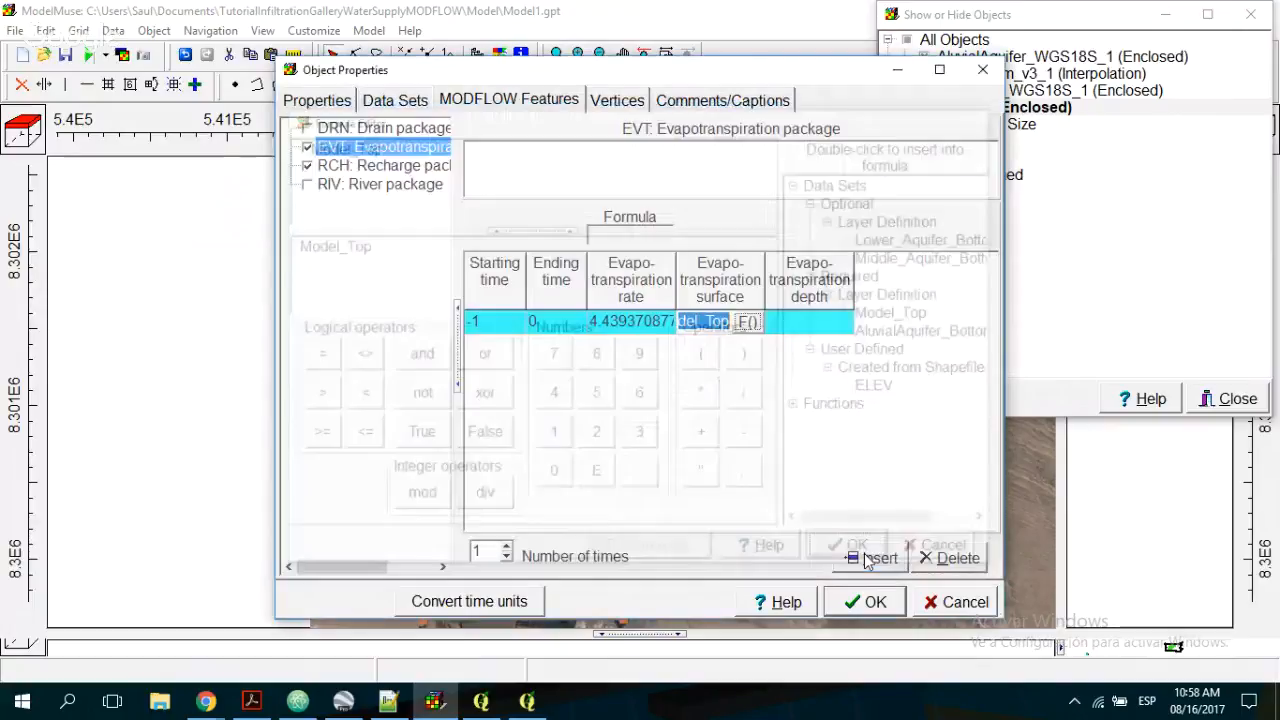
- Set the evapotranspiration depth to 1 and apply the object's properties
{"action": "left_click", "coordinate": [830, 322]}
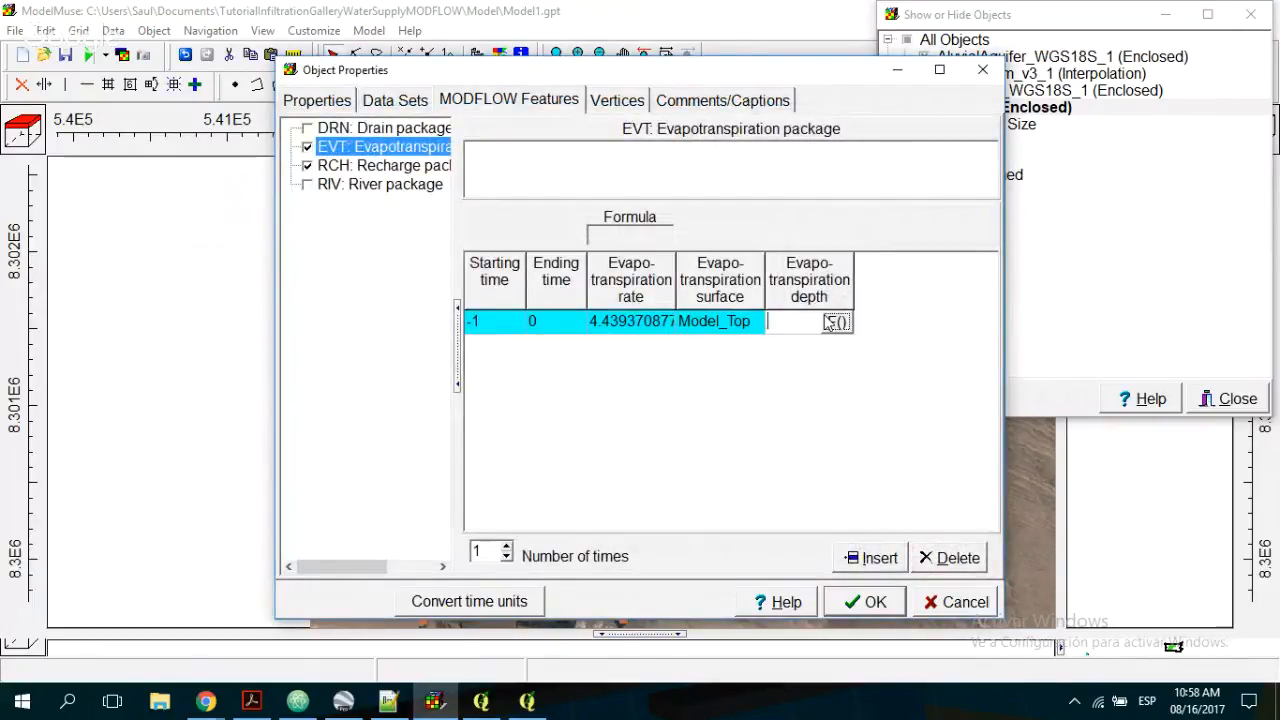
{"action": "type", "text": "0"}
{"action": "key", "text": "BackSpace"}
{"action": "type", "text": "1"}
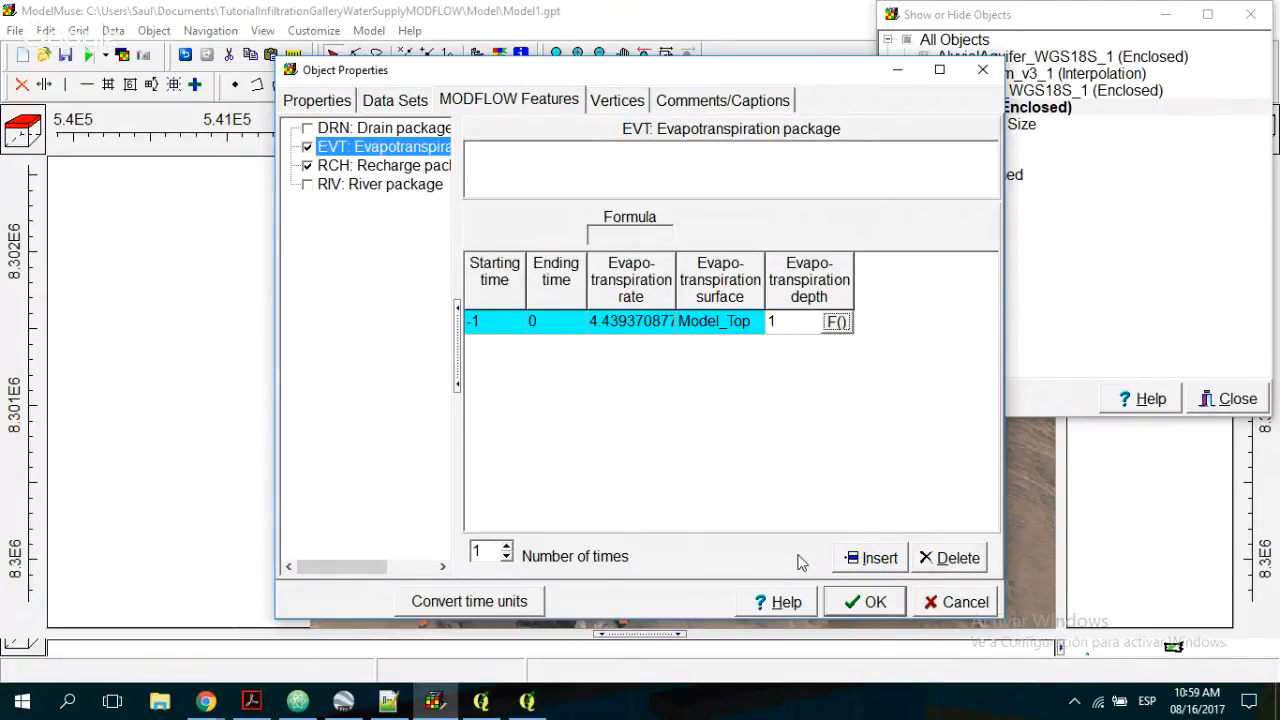
{"action": "left_click", "coordinate": [861, 612]}
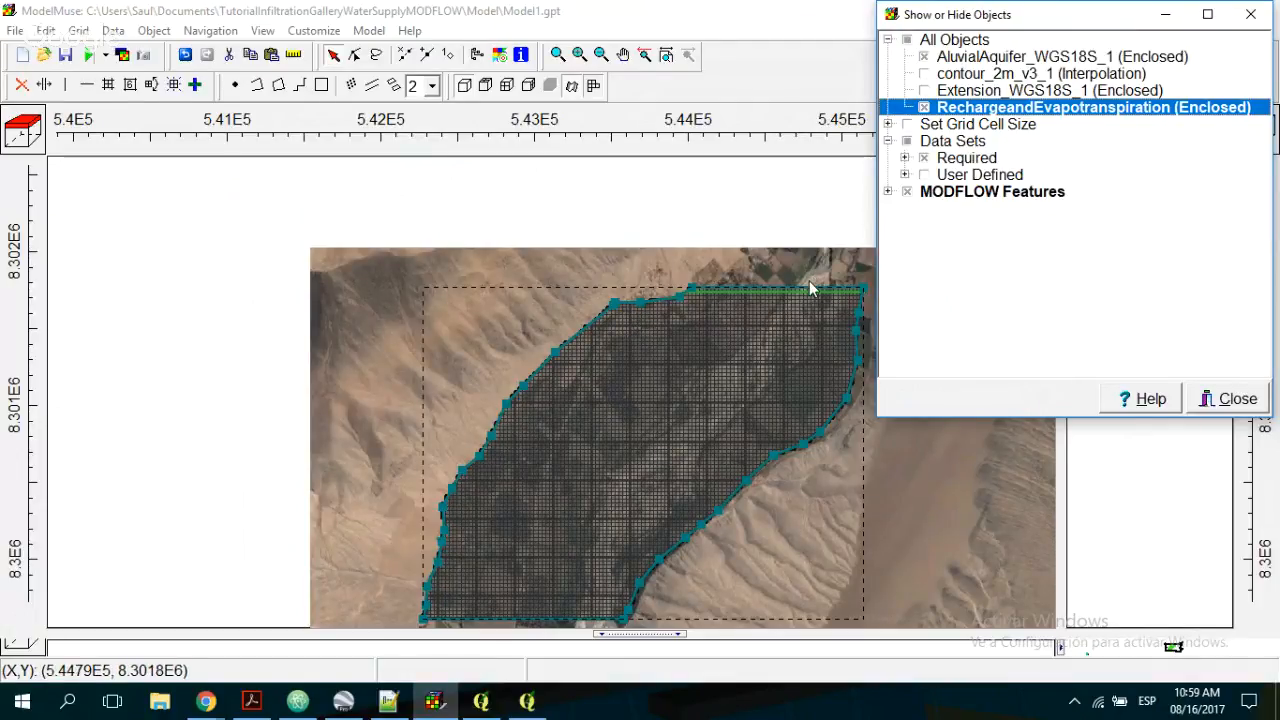
- Switch to the QGIS project and hide the Contours_2m_v2 layer
{"action": "left_click", "coordinate": [466, 704]}
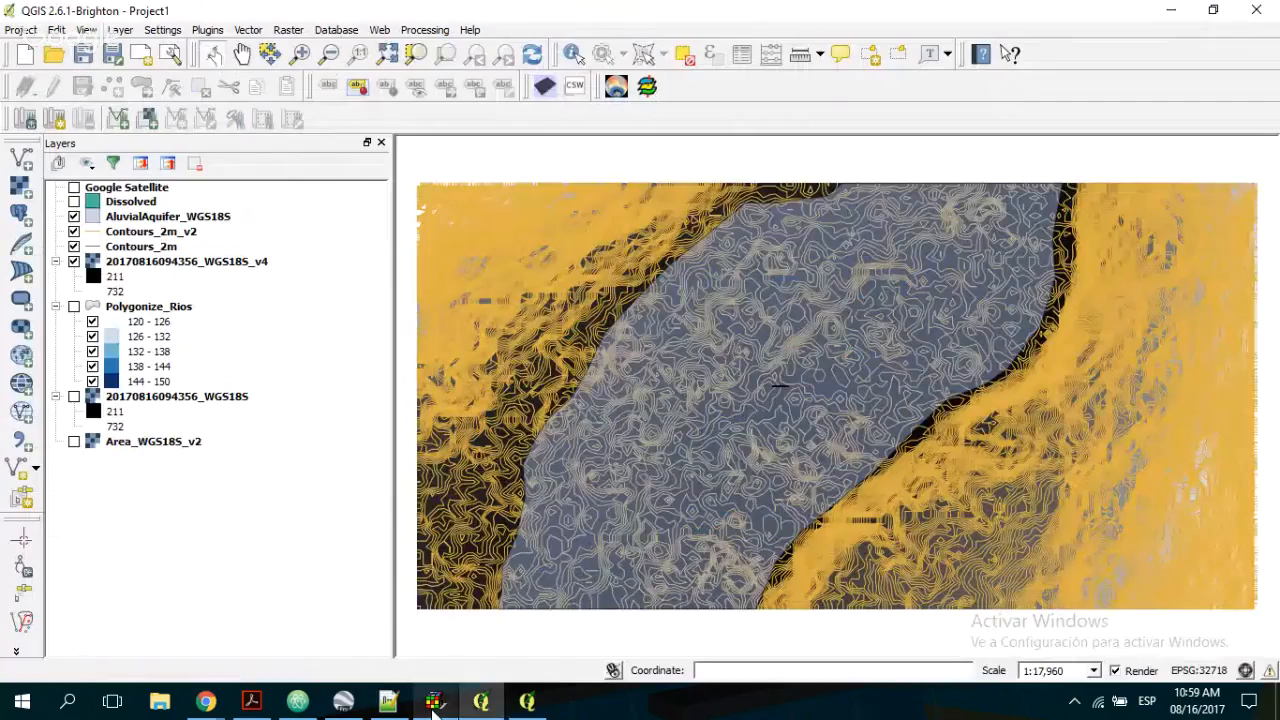
{"action": "left_click", "coordinate": [73, 232]}
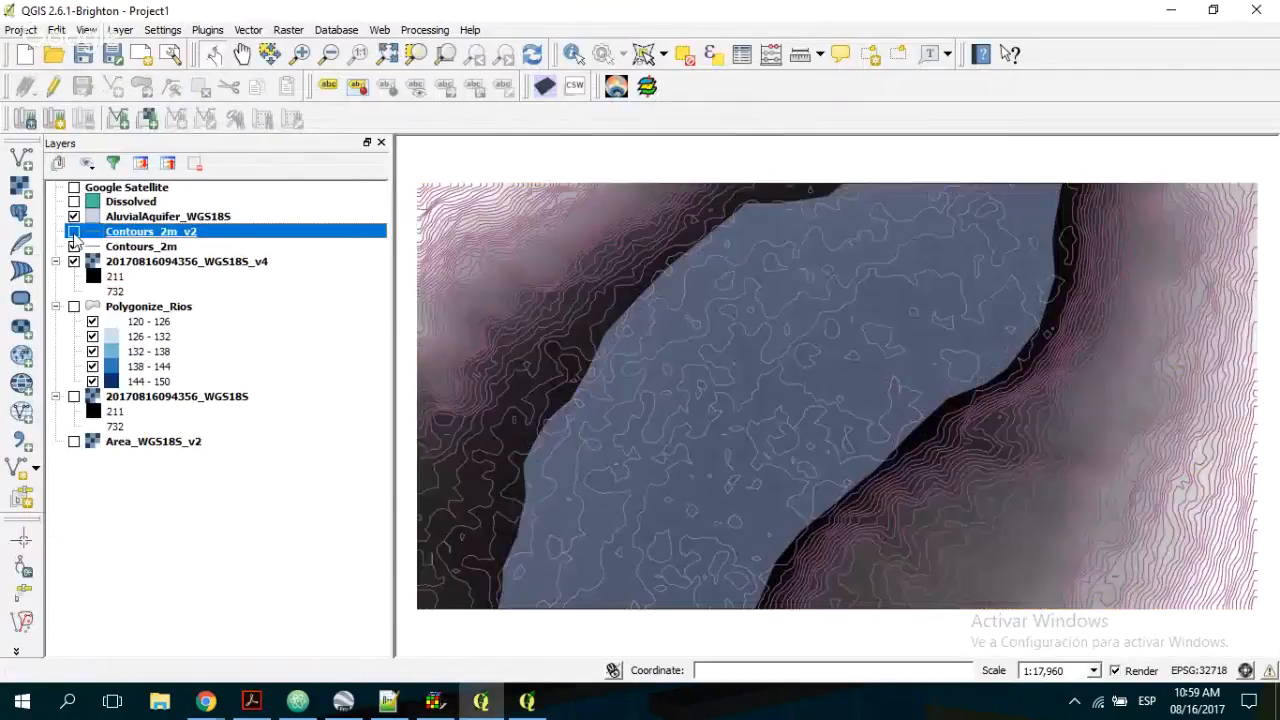
{"action": "left_click", "coordinate": [73, 246]}
{"action": "left_click", "coordinate": [73, 261]}
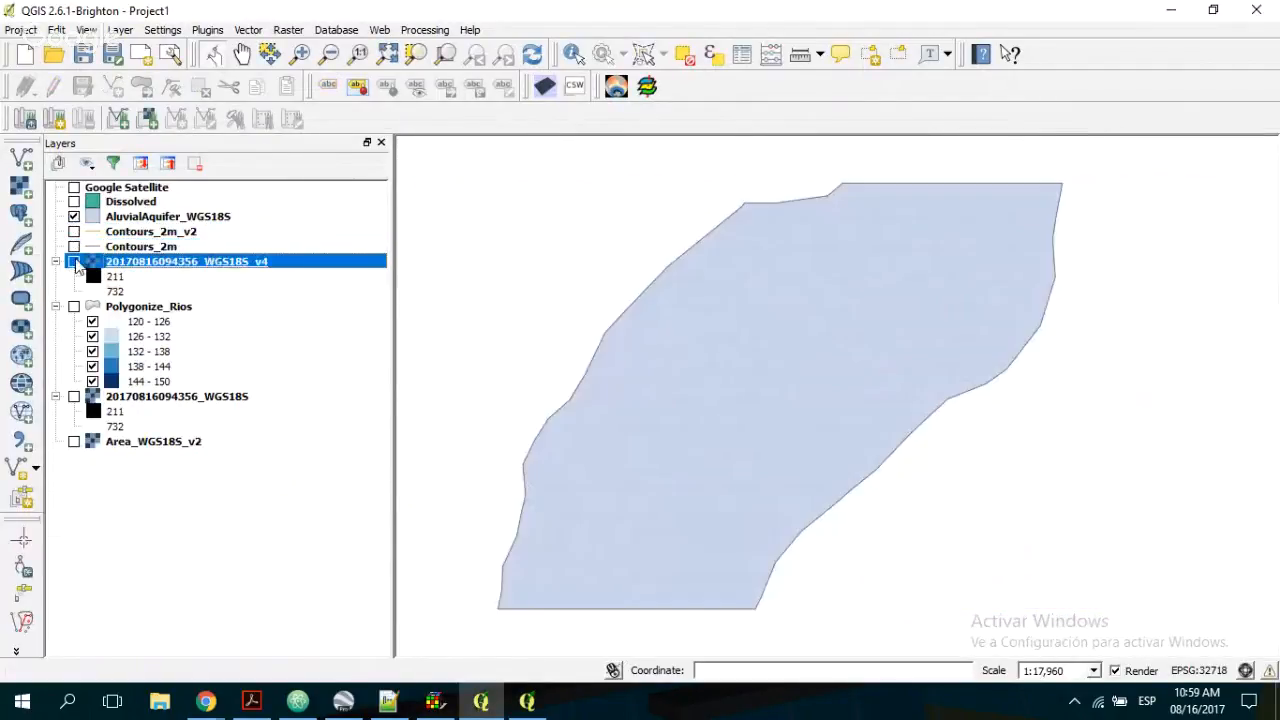
{"action": "left_click", "coordinate": [73, 216]}
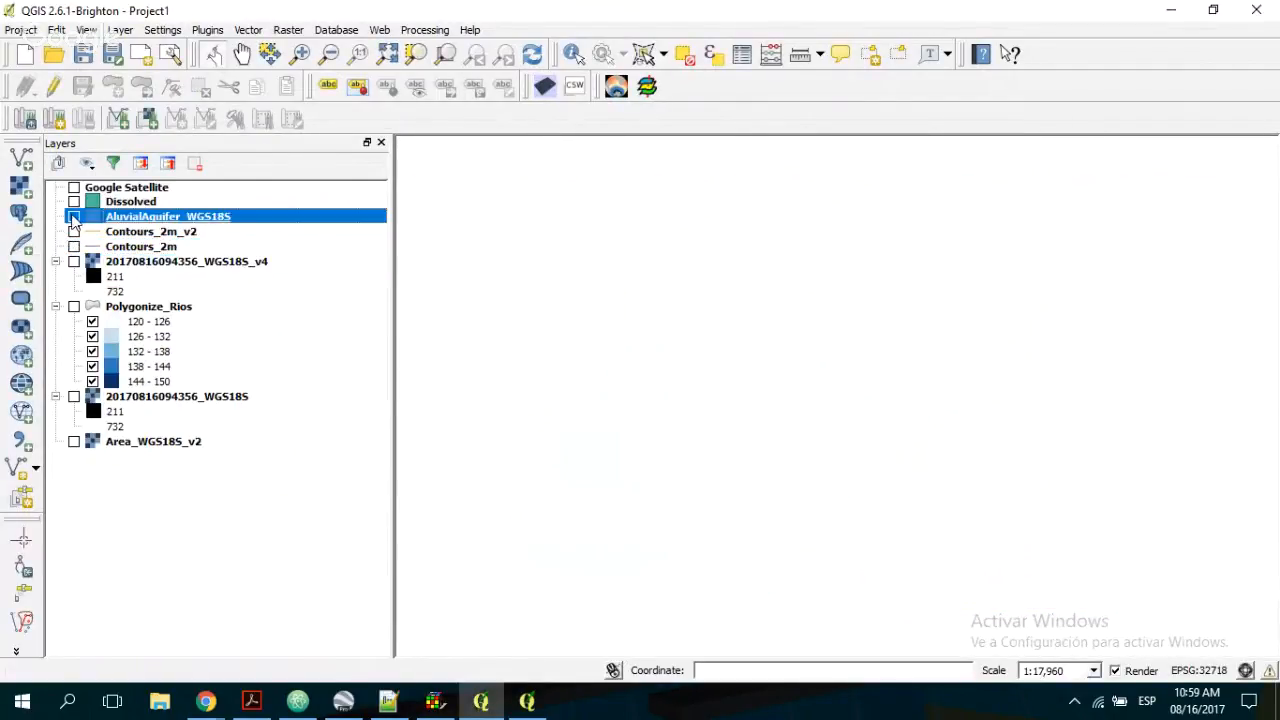
- Show the Dissolved layer, zoom to its extent to check its contents, and hide it again
{"action": "left_click", "coordinate": [73, 201]}
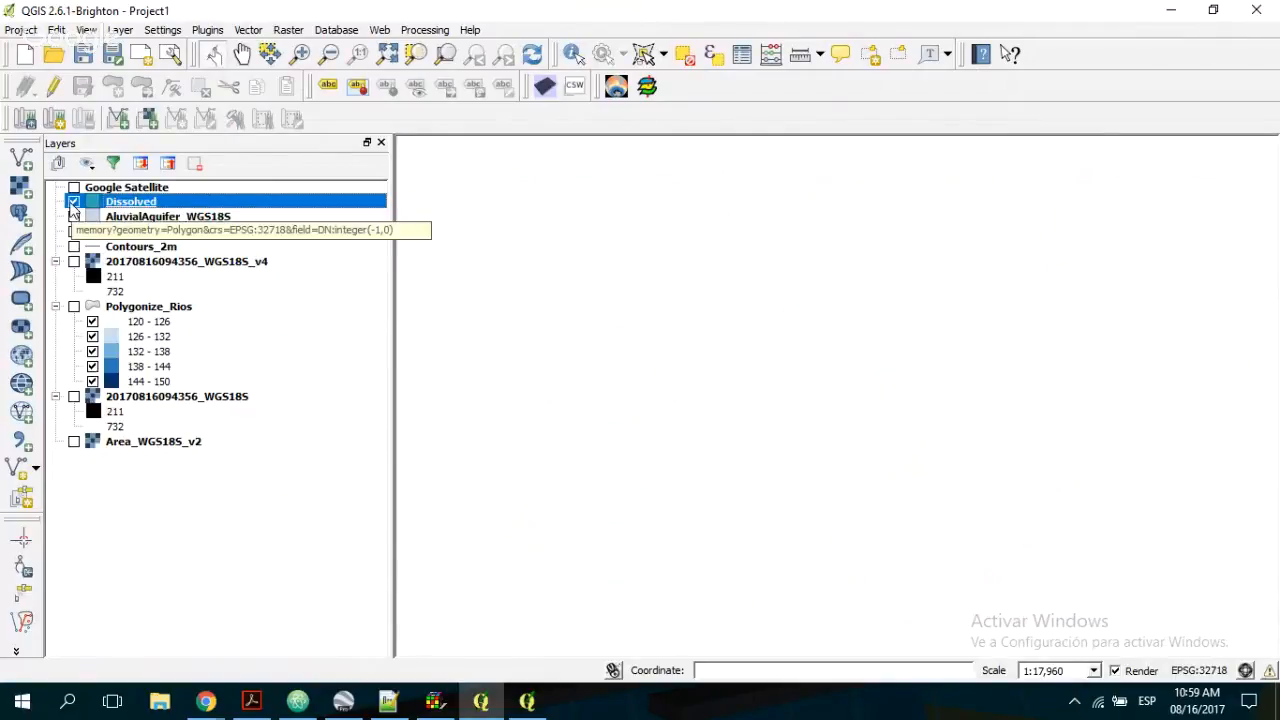
{"action": "right_click", "coordinate": [146, 204]}
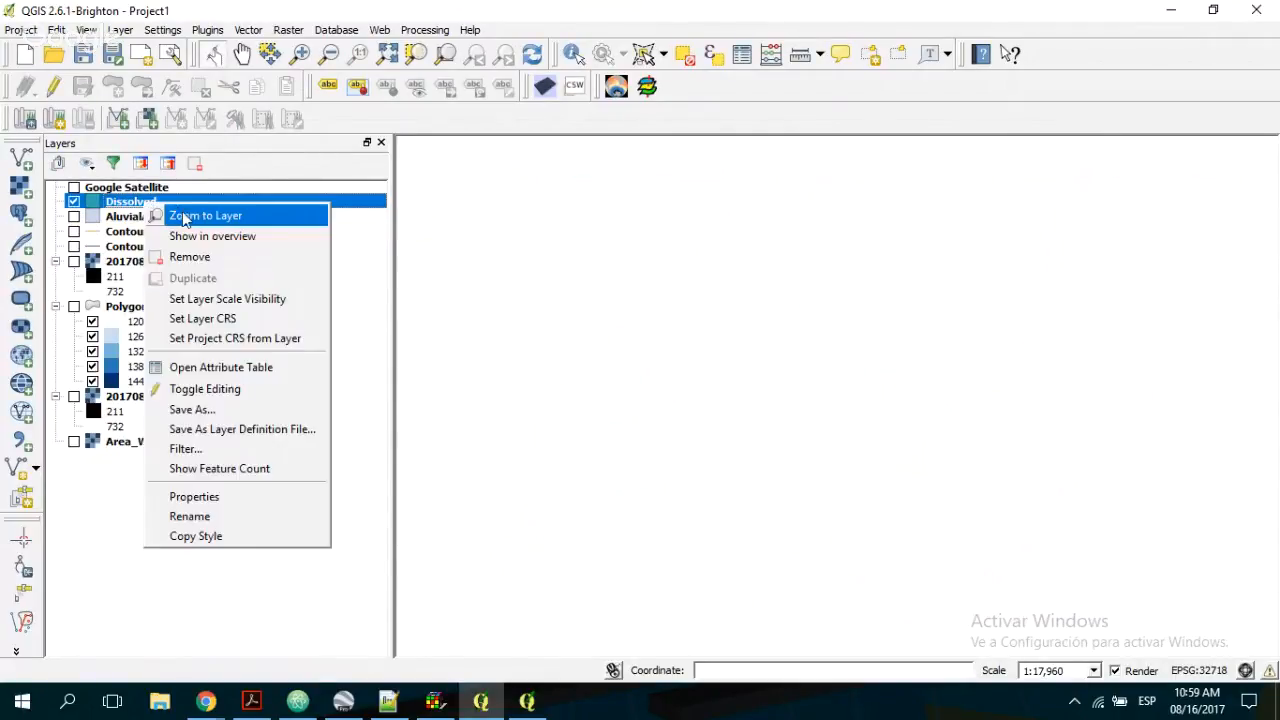
{"action": "left_click", "coordinate": [184, 216]}
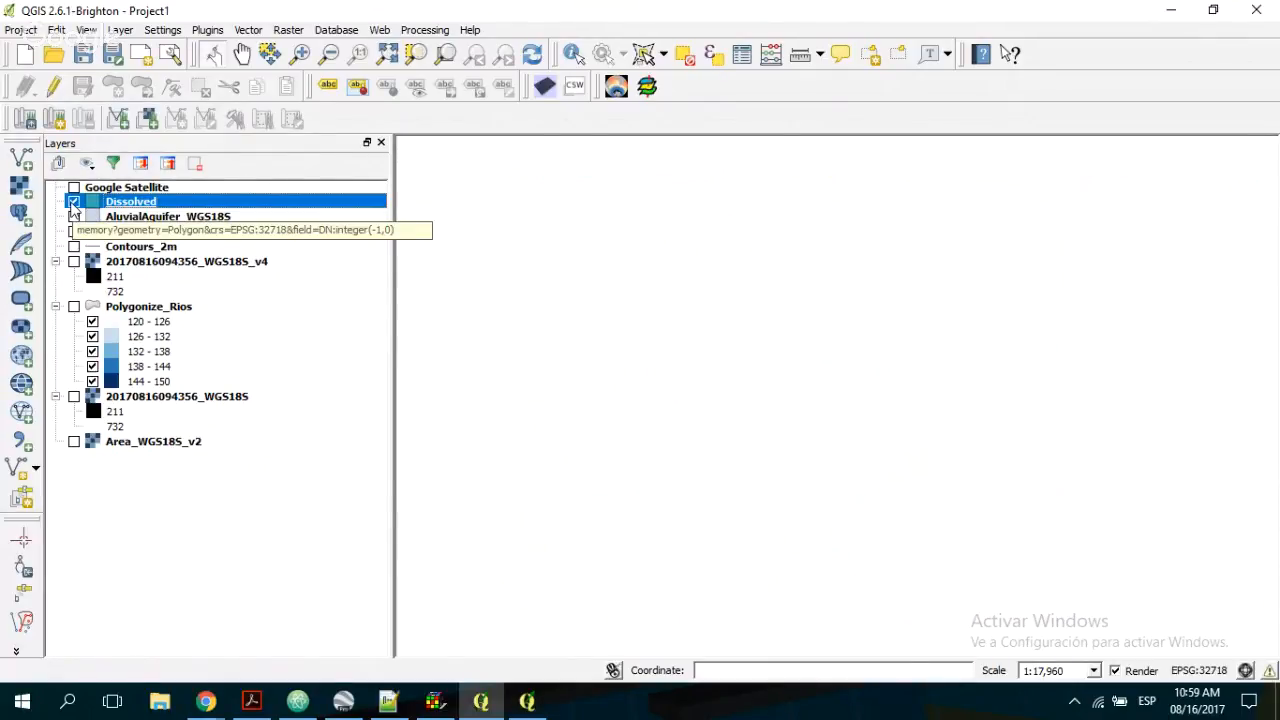
{"action": "left_click", "coordinate": [74, 202]}
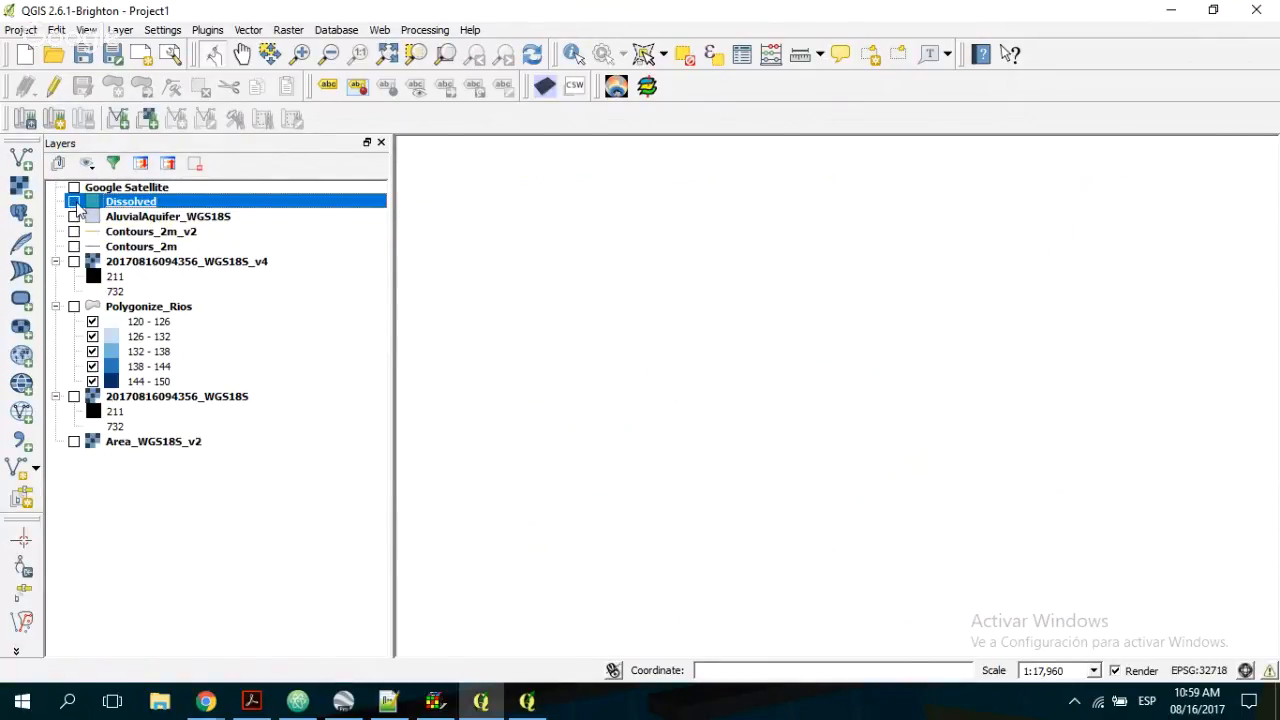
{"action": "left_click", "coordinate": [74, 202]}
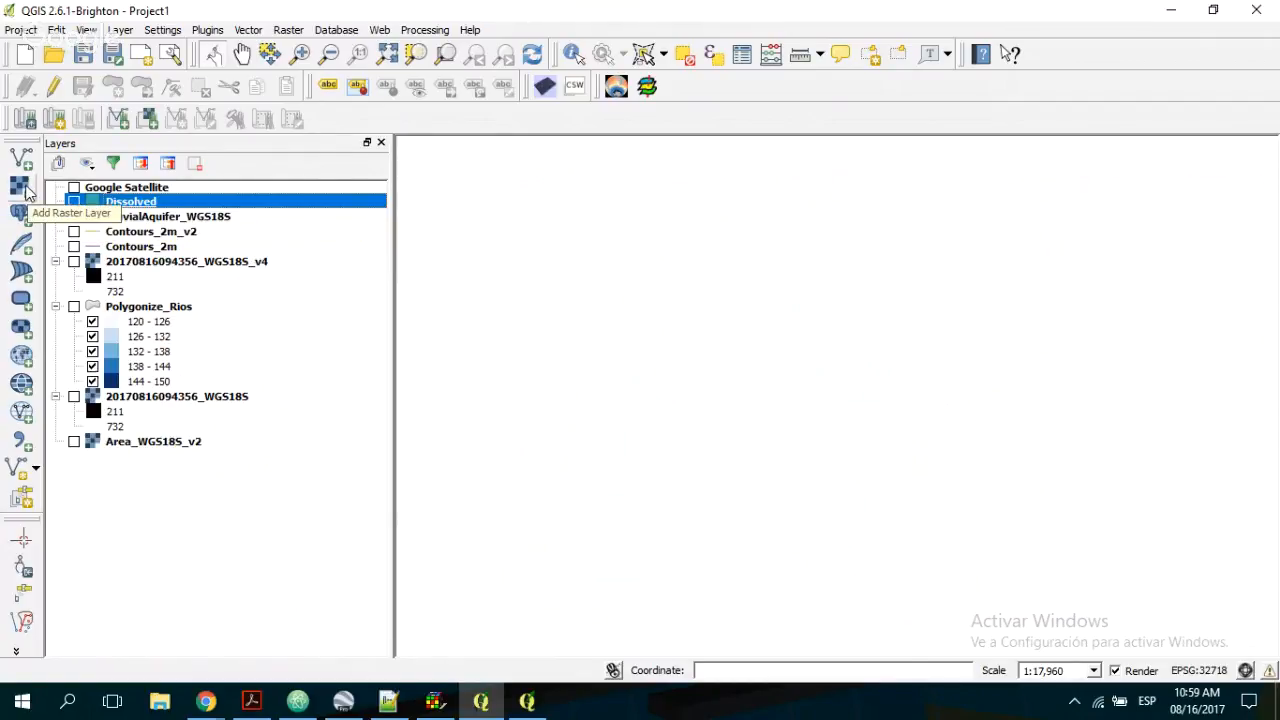
- Display Polygonize_Rios over the Area_WGS18S_v2 imagery, with Google Satellite moved below all other layers and hidden
{"action": "left_click", "coordinate": [73, 307]}
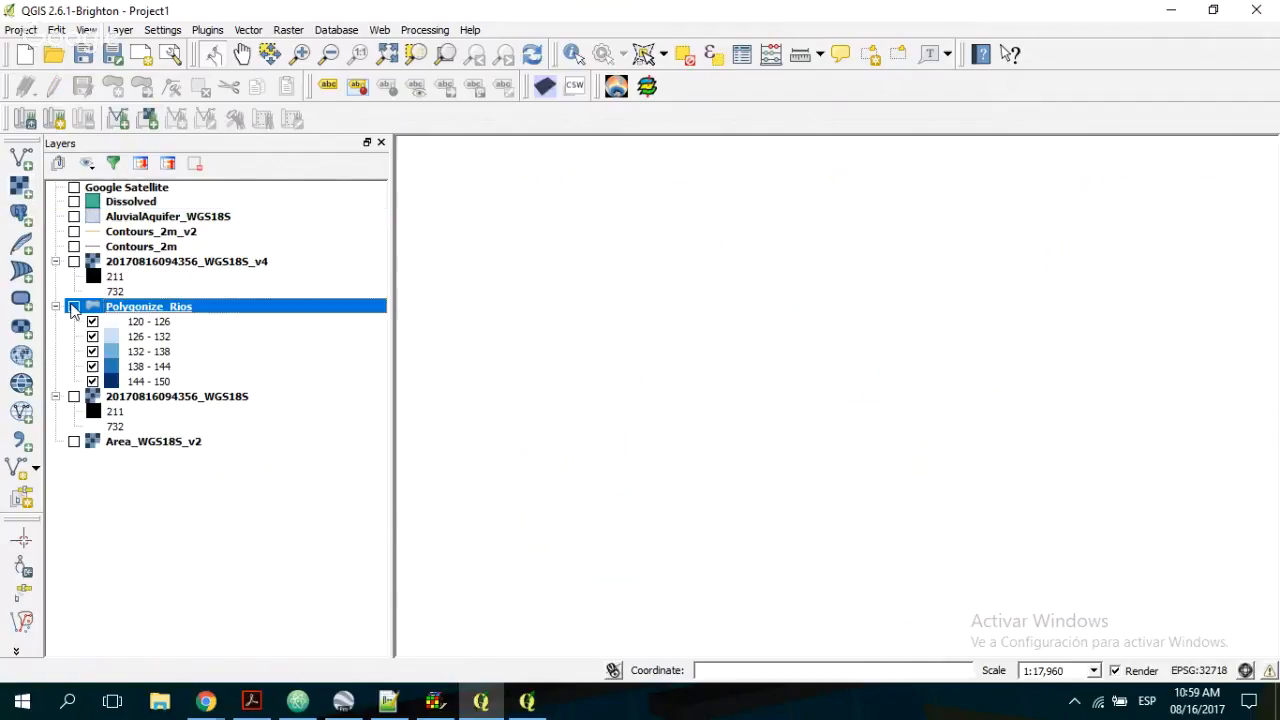
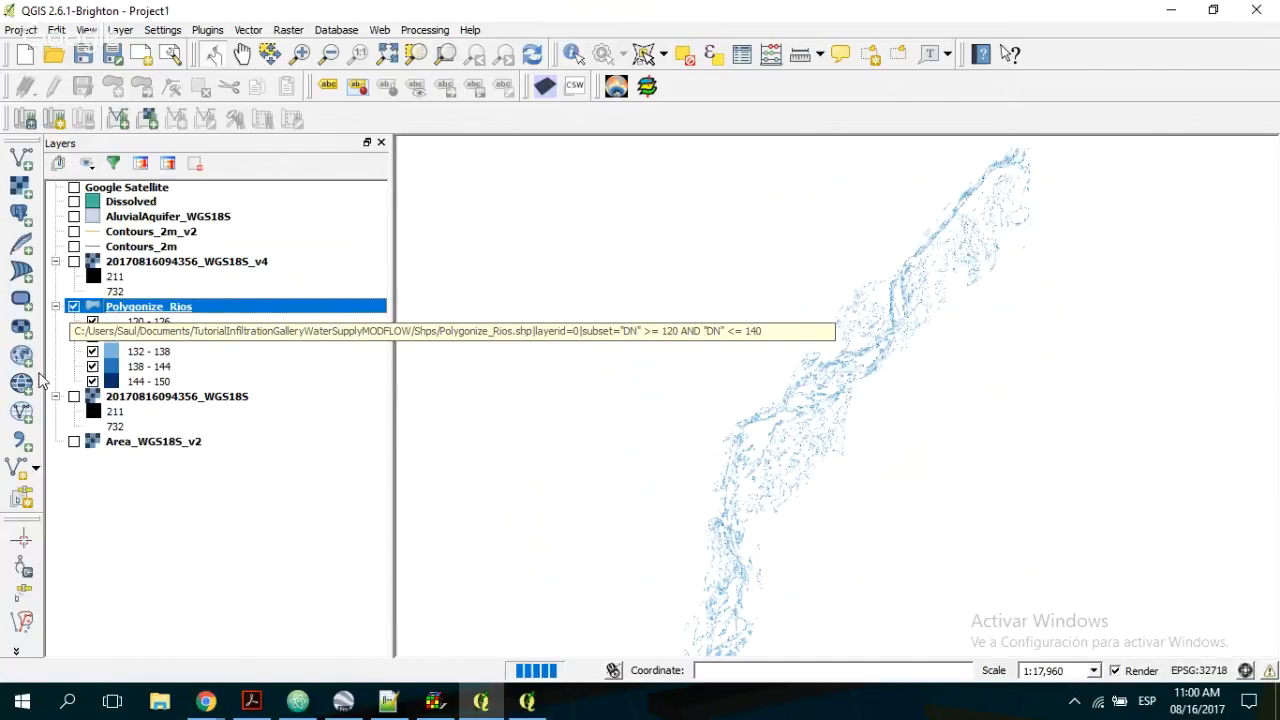
{"action": "left_click", "coordinate": [73, 188]}
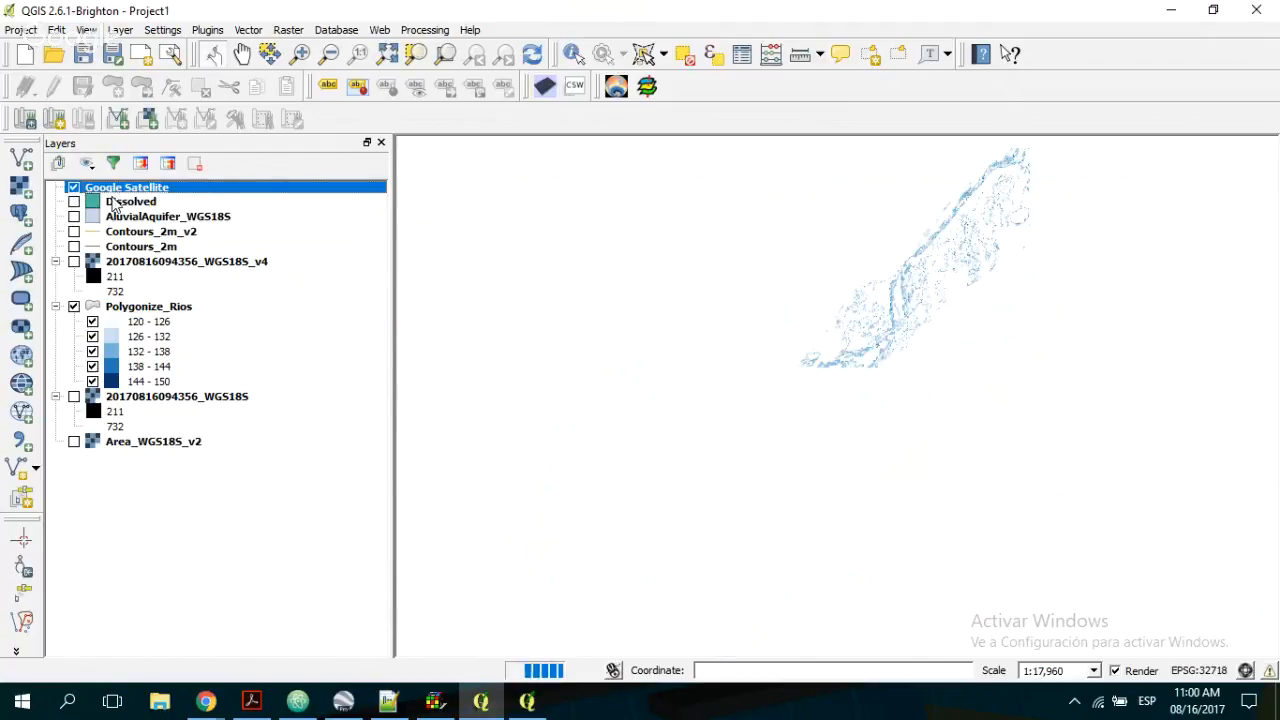
{"action": "left_click_drag", "start_coordinate": [113, 204], "coordinate": [114, 480]}
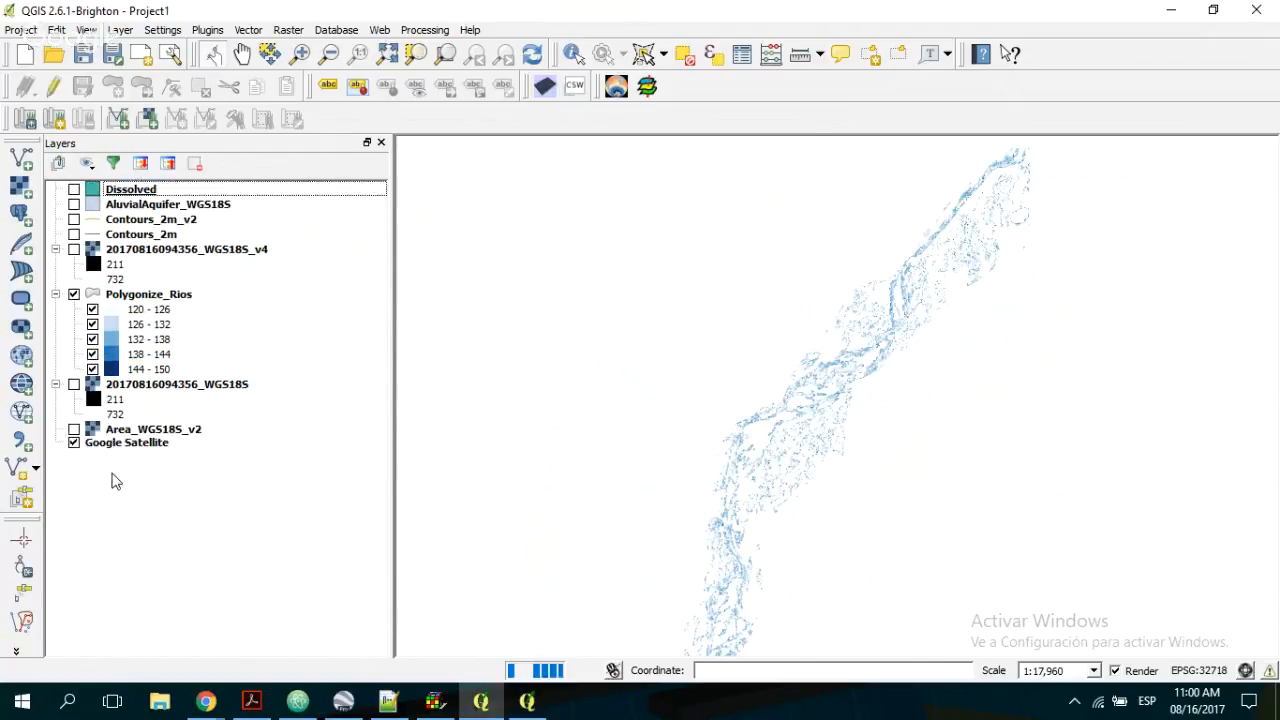
{"action": "left_click", "coordinate": [74, 432]}
{"action": "left_click", "coordinate": [73, 442]}
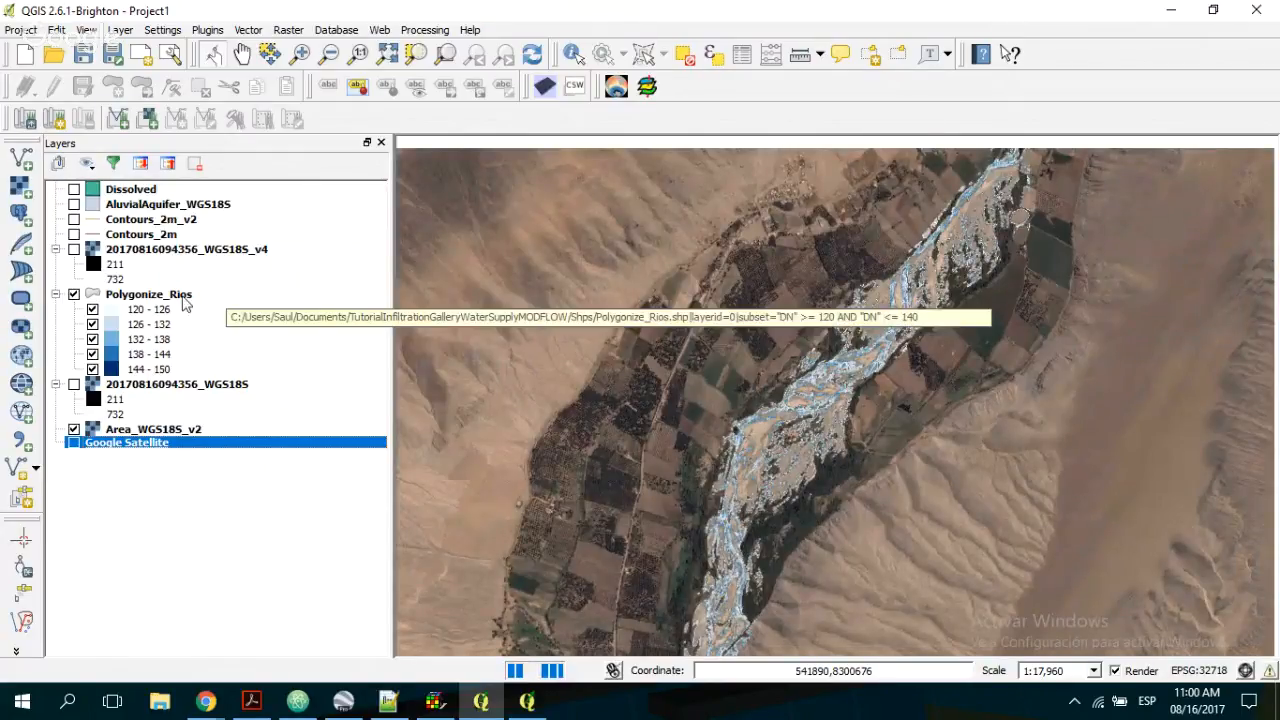
{"action": "right_click", "coordinate": [183, 299]}
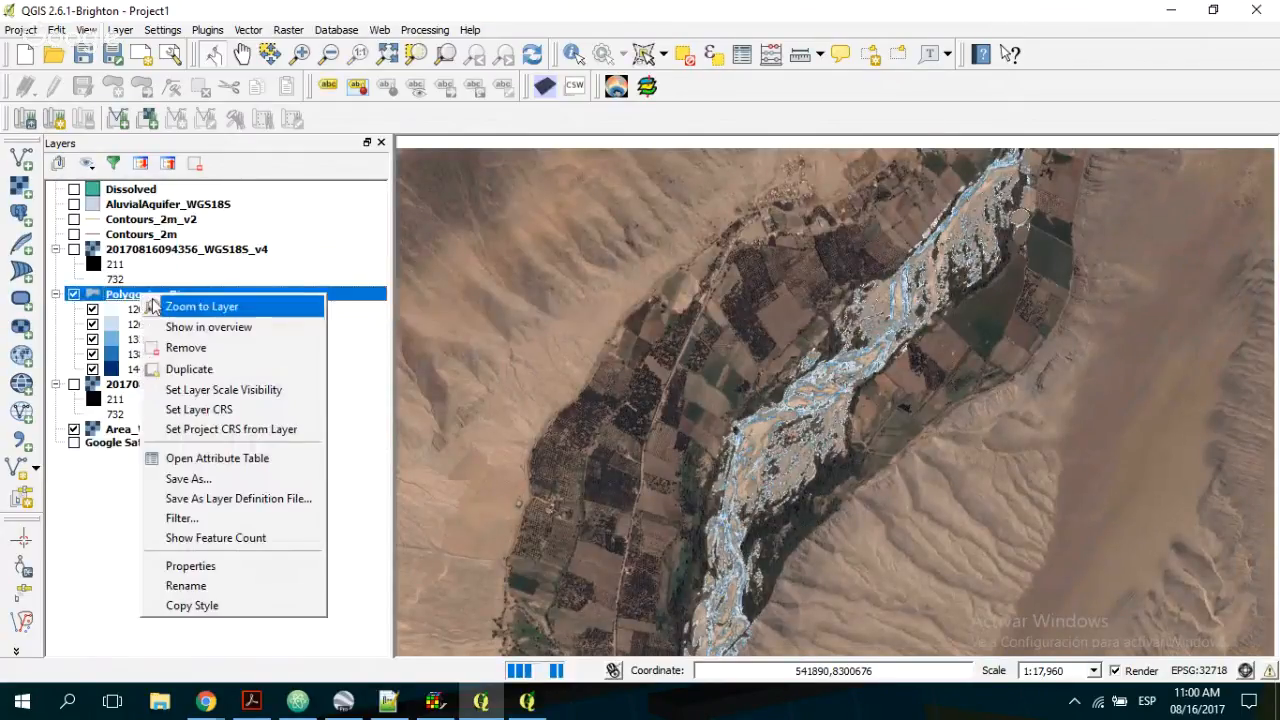
{"action": "left_click", "coordinate": [250, 487]}
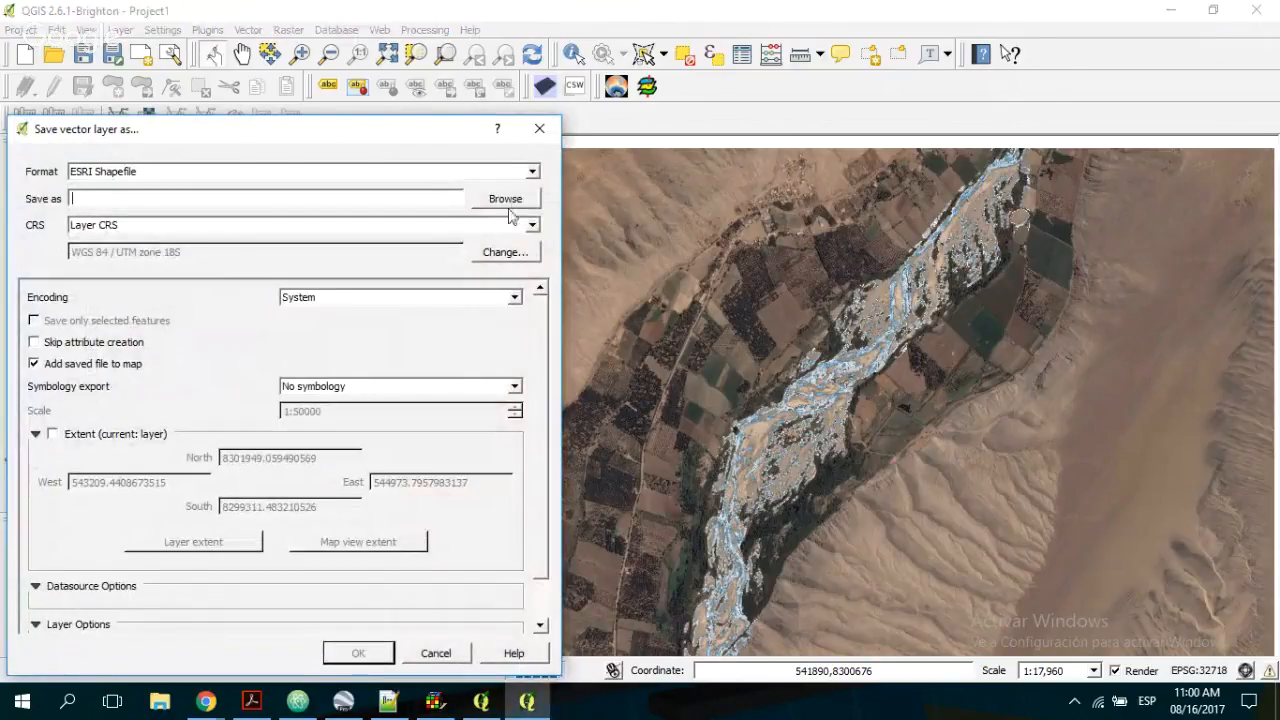
{"action": "left_click", "coordinate": [539, 128]}
- Close QGIS 2.6.1 without saving the project and open the recent project Project1 in QGIS 2.18.7
{"action": "left_click", "coordinate": [1270, 10]}
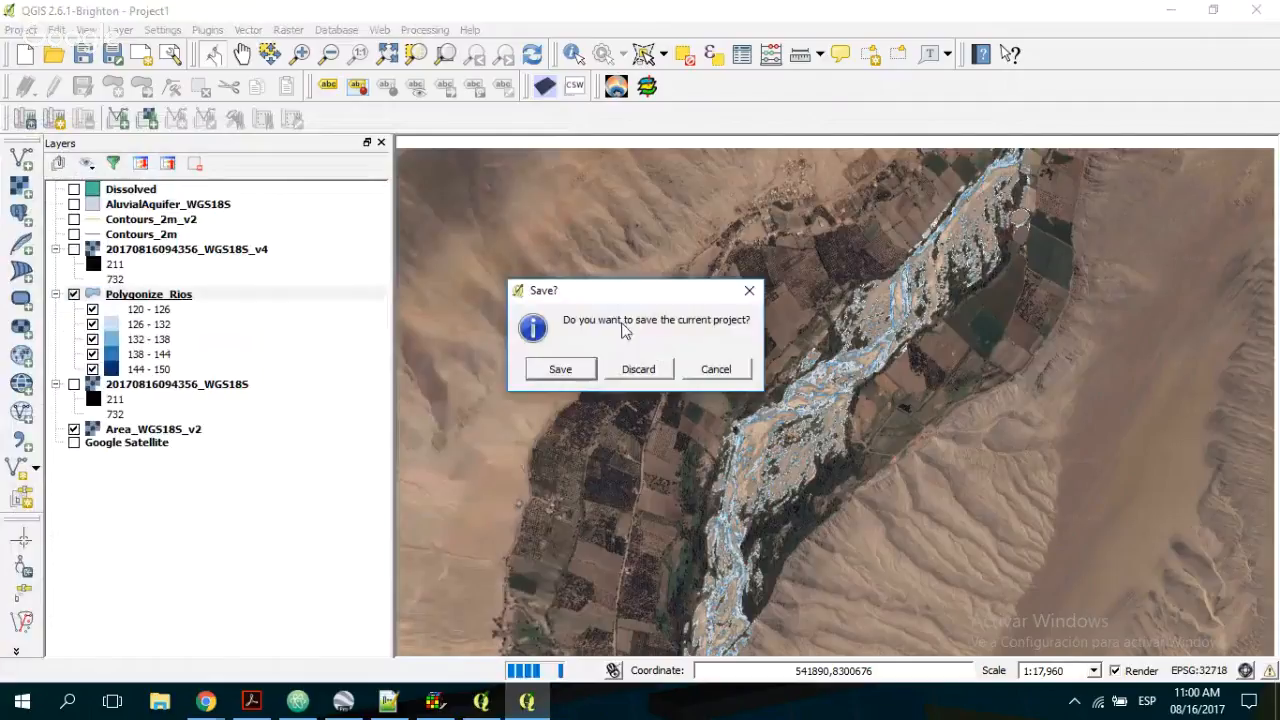
{"action": "left_click", "coordinate": [636, 374]}
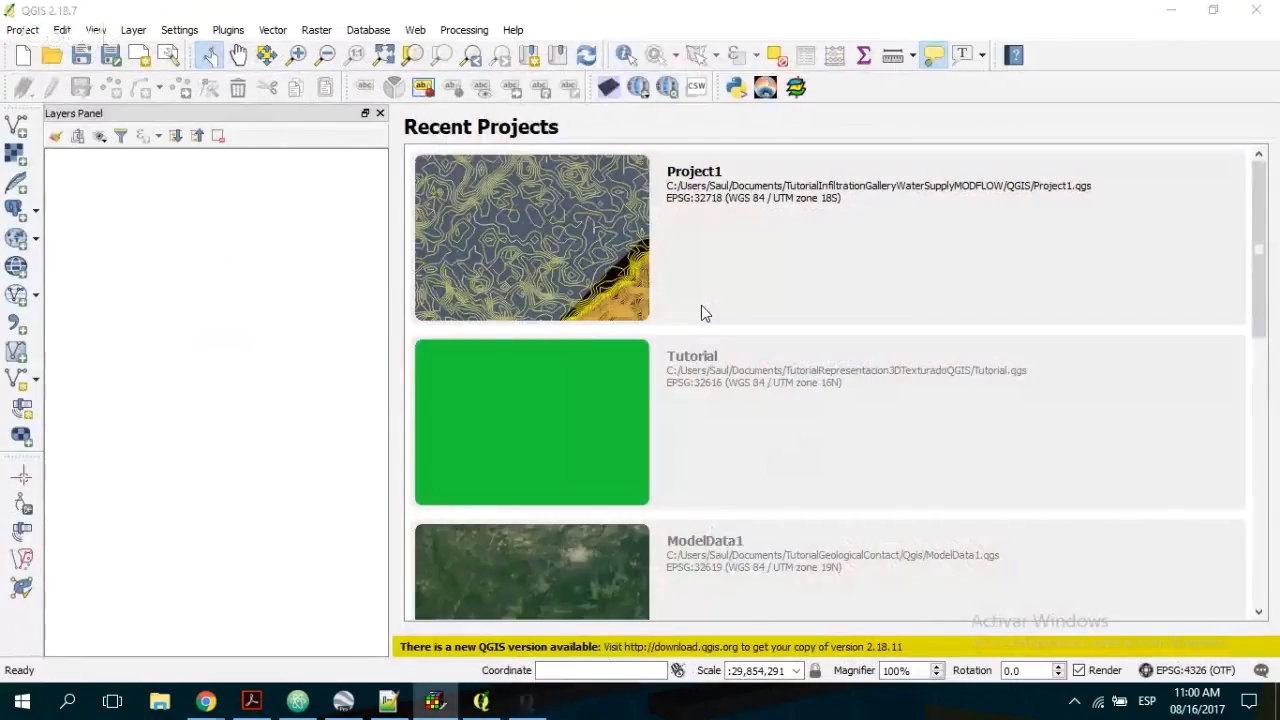
{"action": "double_click", "coordinate": [702, 311]}
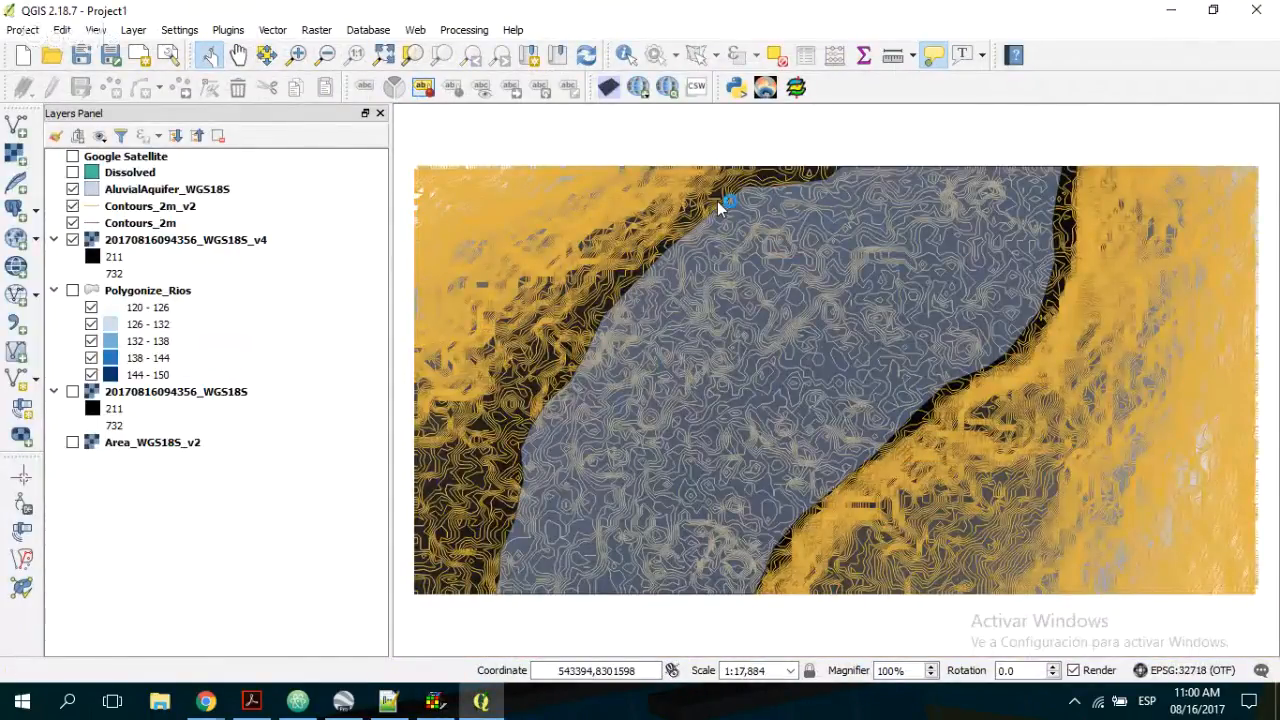
{"action": "left_click", "coordinate": [72, 206]}
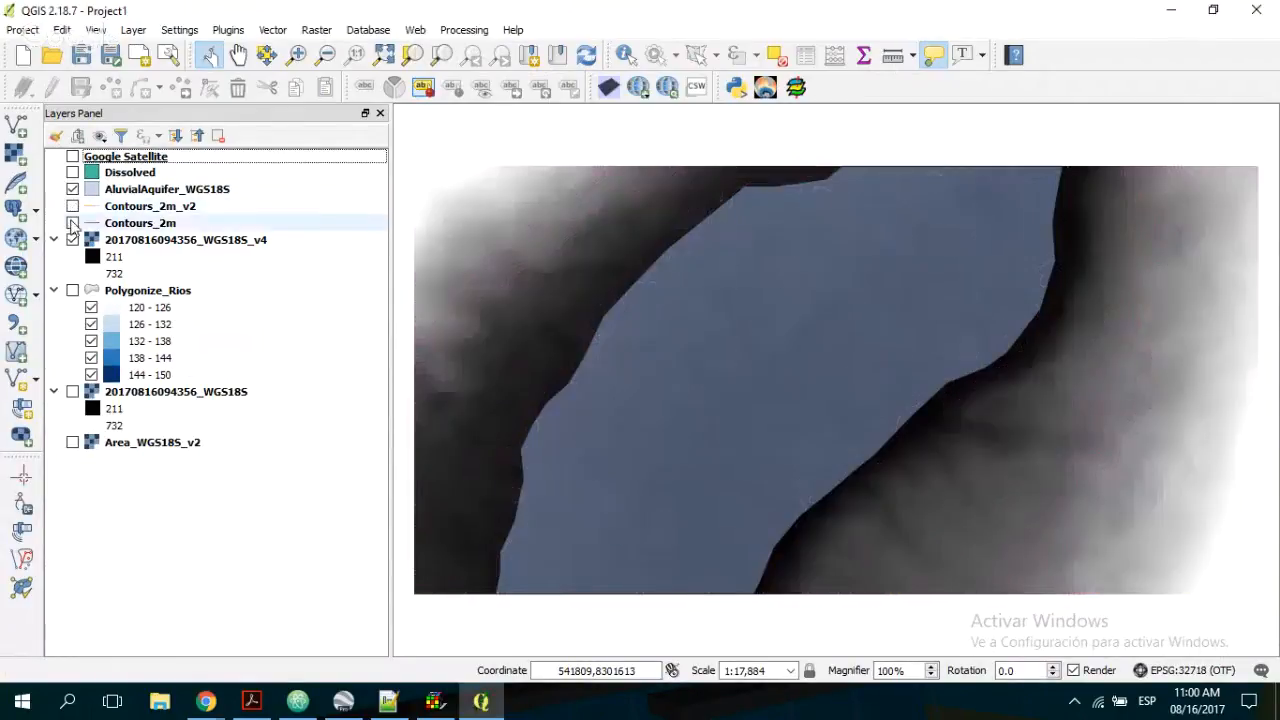
{"action": "left_click", "coordinate": [72, 240]}
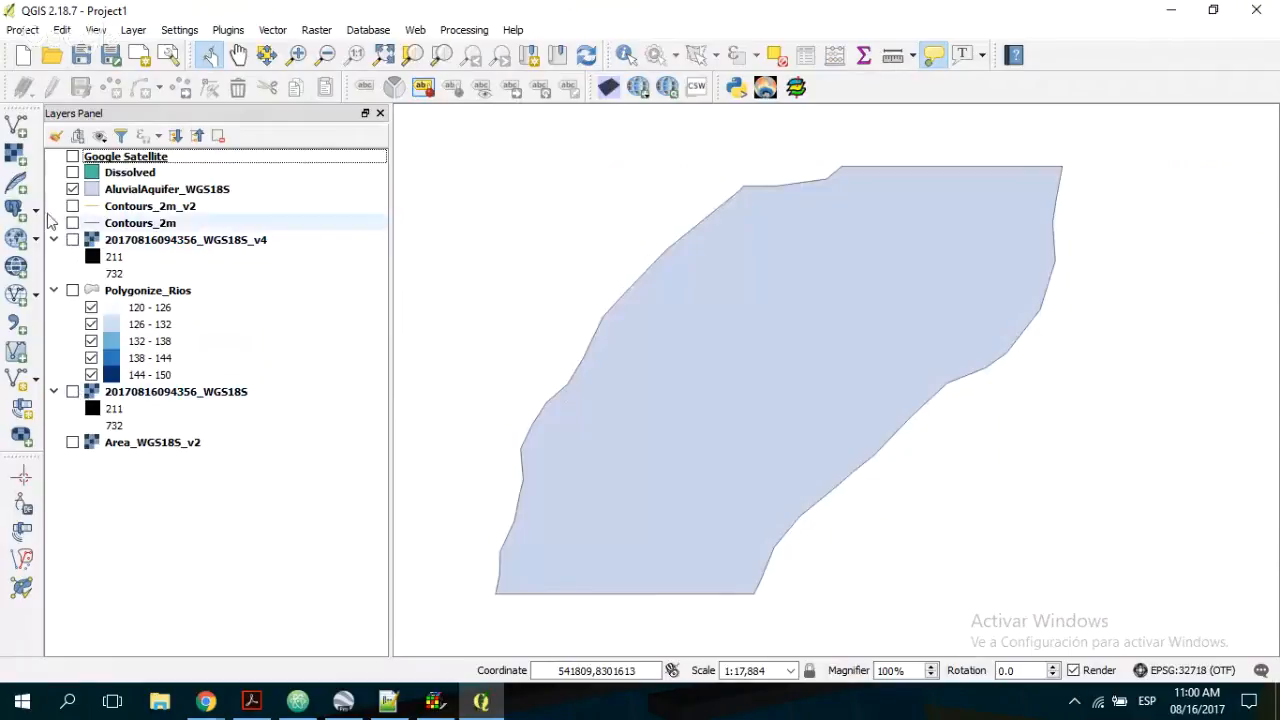
{"action": "left_click", "coordinate": [72, 189]}
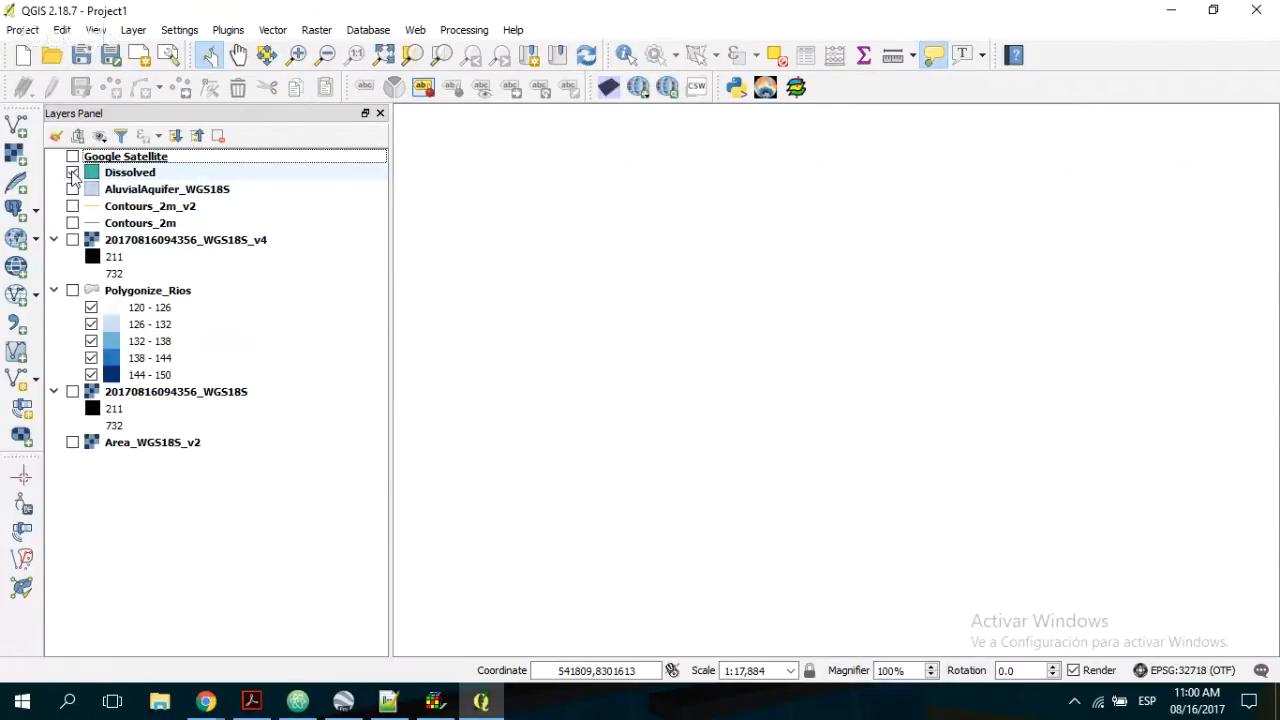
- Turn on the Dissolved layer, zoom to it to inspect its geometry, and turn it off again
{"action": "left_click", "coordinate": [72, 173]}
{"action": "left_click", "coordinate": [140, 176]}
{"action": "right_click", "coordinate": [149, 180]}
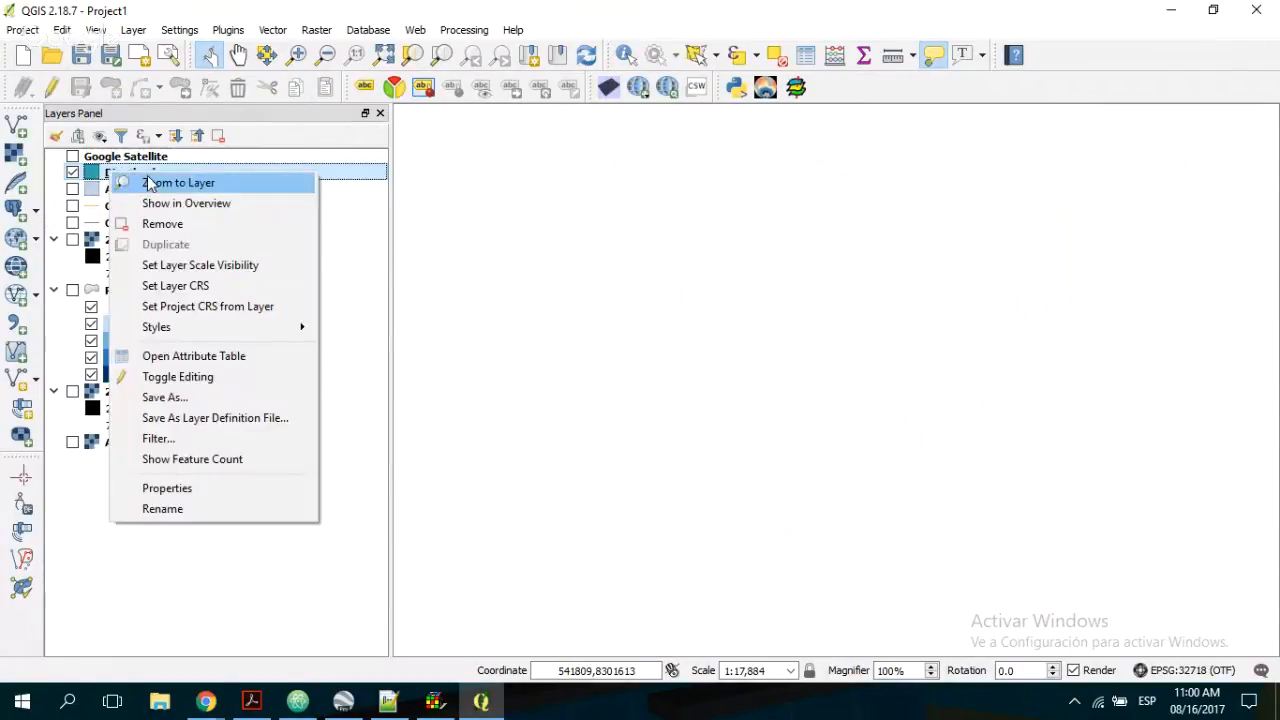
{"action": "left_click", "coordinate": [150, 182]}
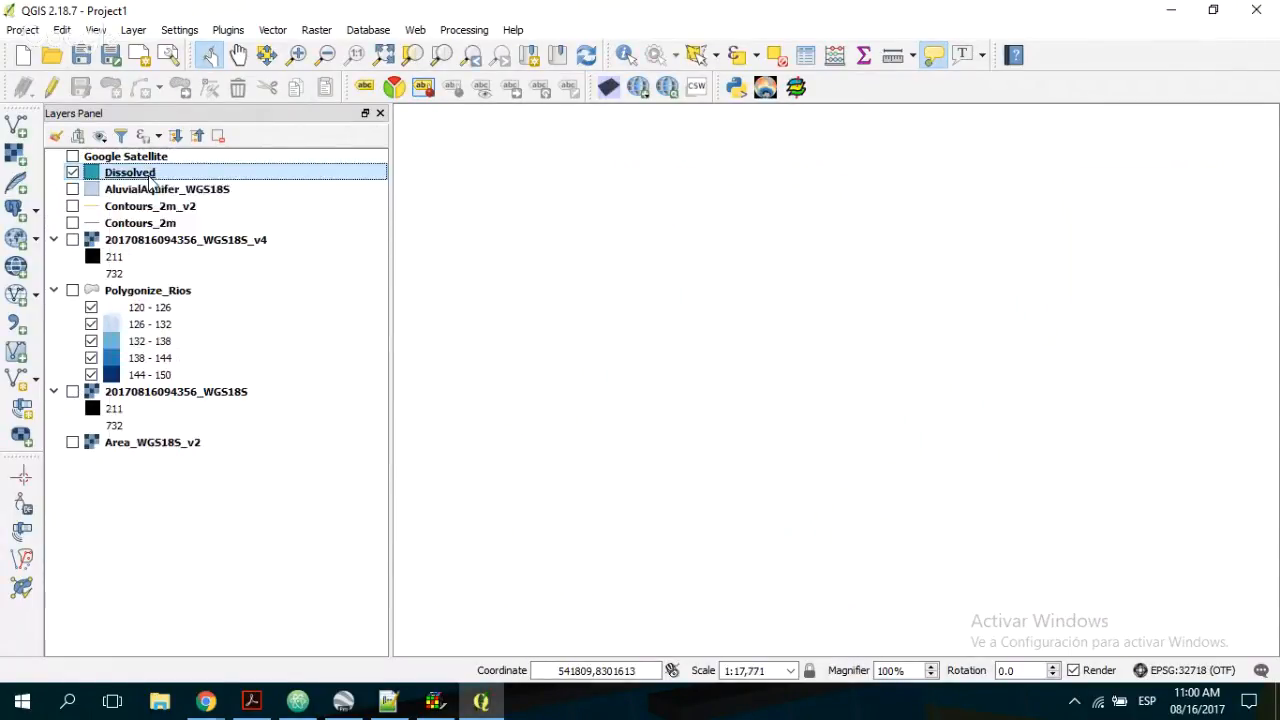
{"action": "scroll", "coordinate": [793, 347], "scroll_direction": "down", "scroll_amount": 1}
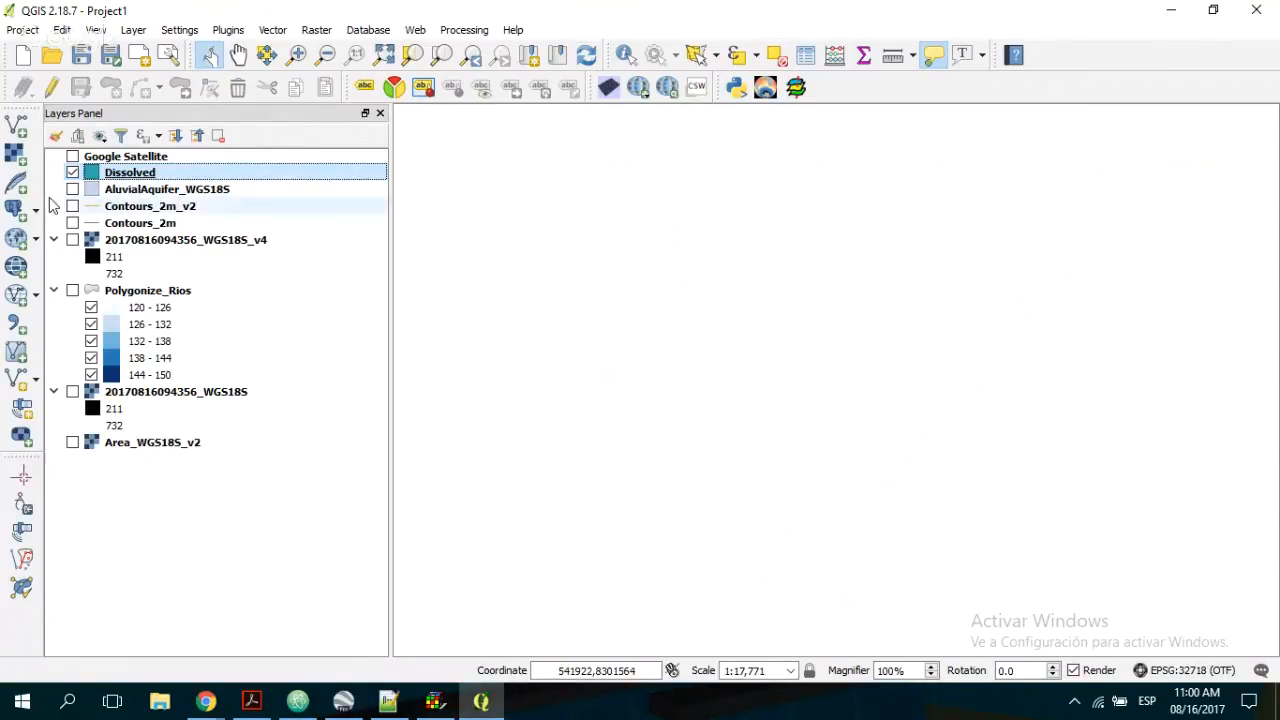
{"action": "left_click", "coordinate": [72, 172]}
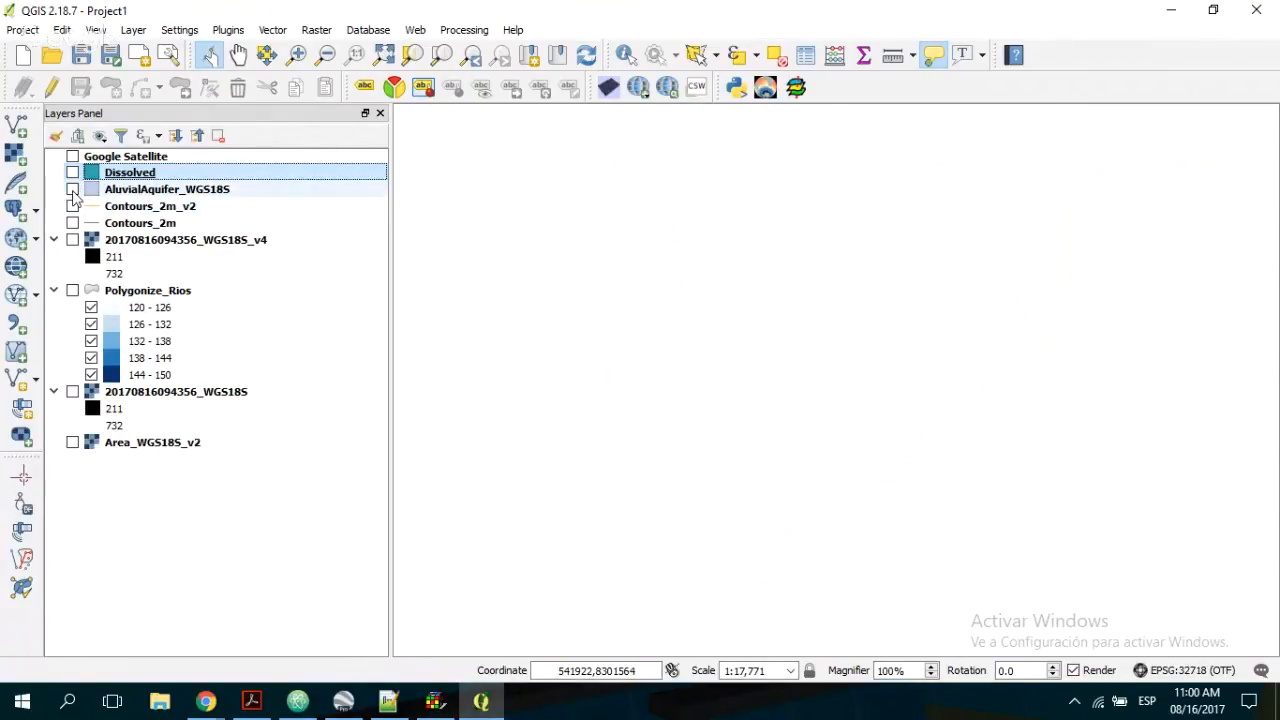
- Show Polygonize_Rios and add the Area_WGS84_v2 raster from the Rst folder, using the CRS WGS 84 / UTM zone 18S
{"action": "left_click", "coordinate": [72, 290]}
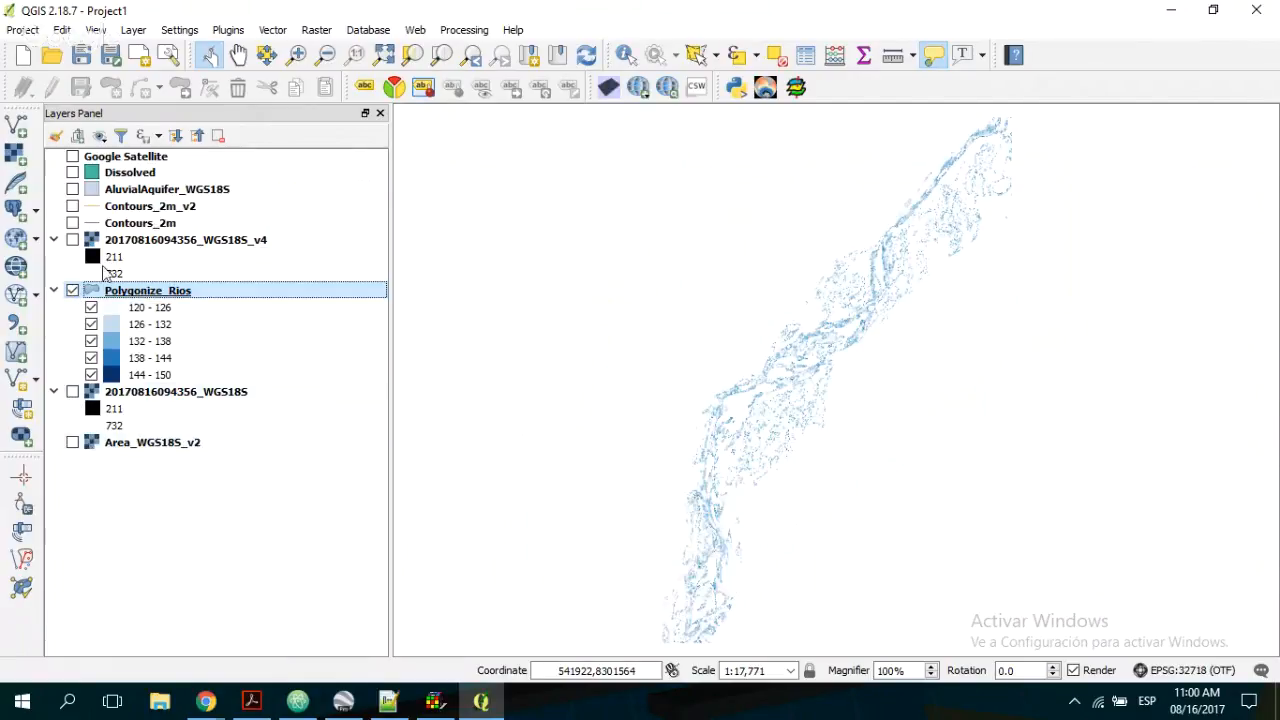
{"action": "left_click", "coordinate": [15, 152]}
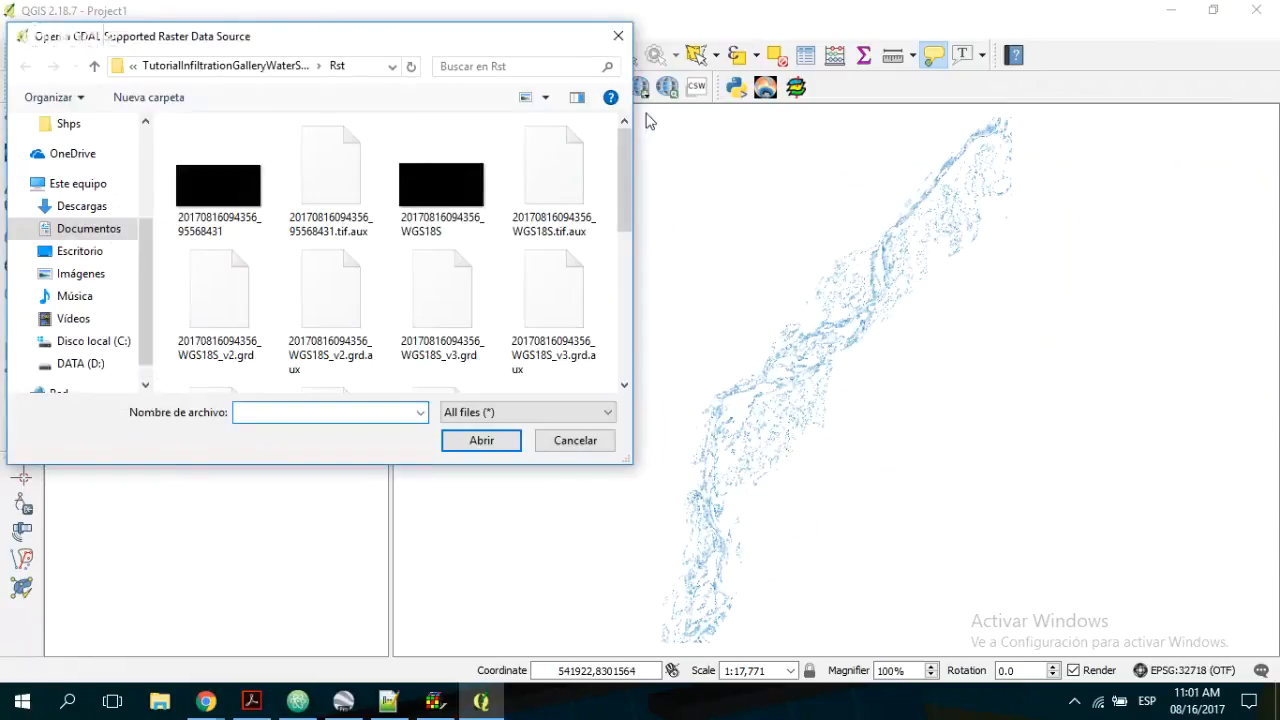
{"action": "left_click_drag", "start_coordinate": [623, 150], "coordinate": [623, 271]}
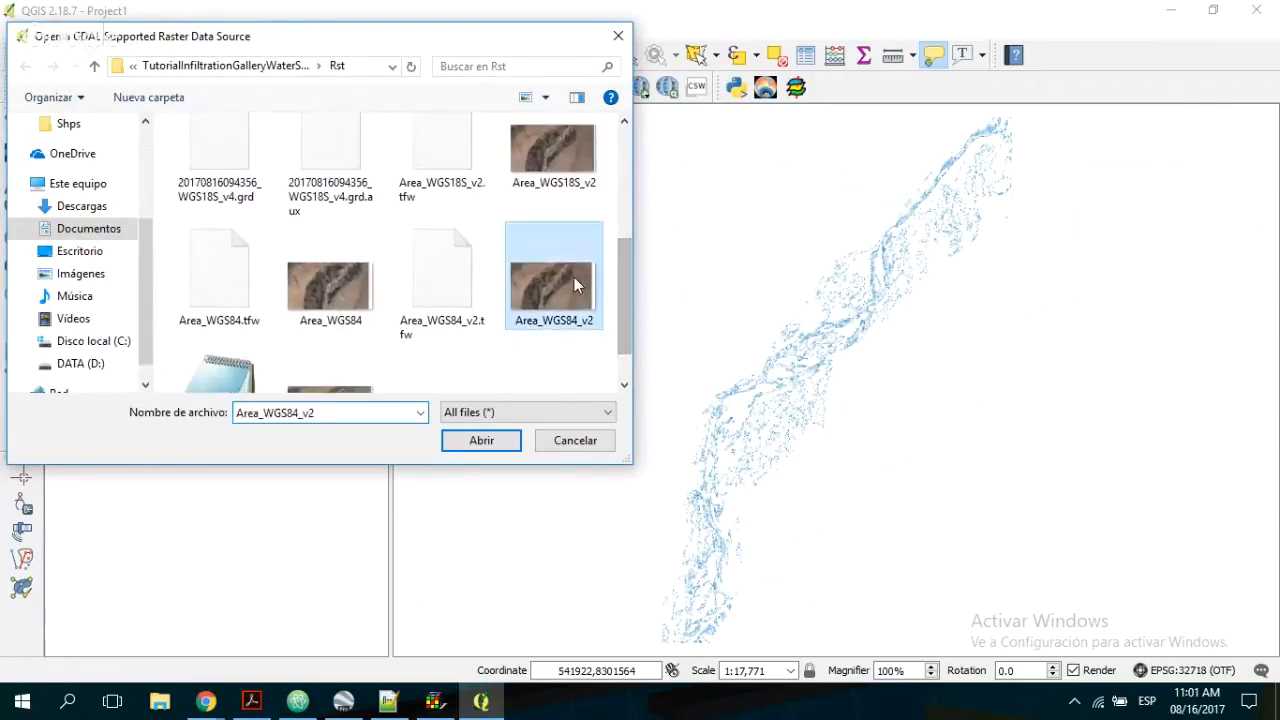
{"action": "double_click", "coordinate": [572, 283]}
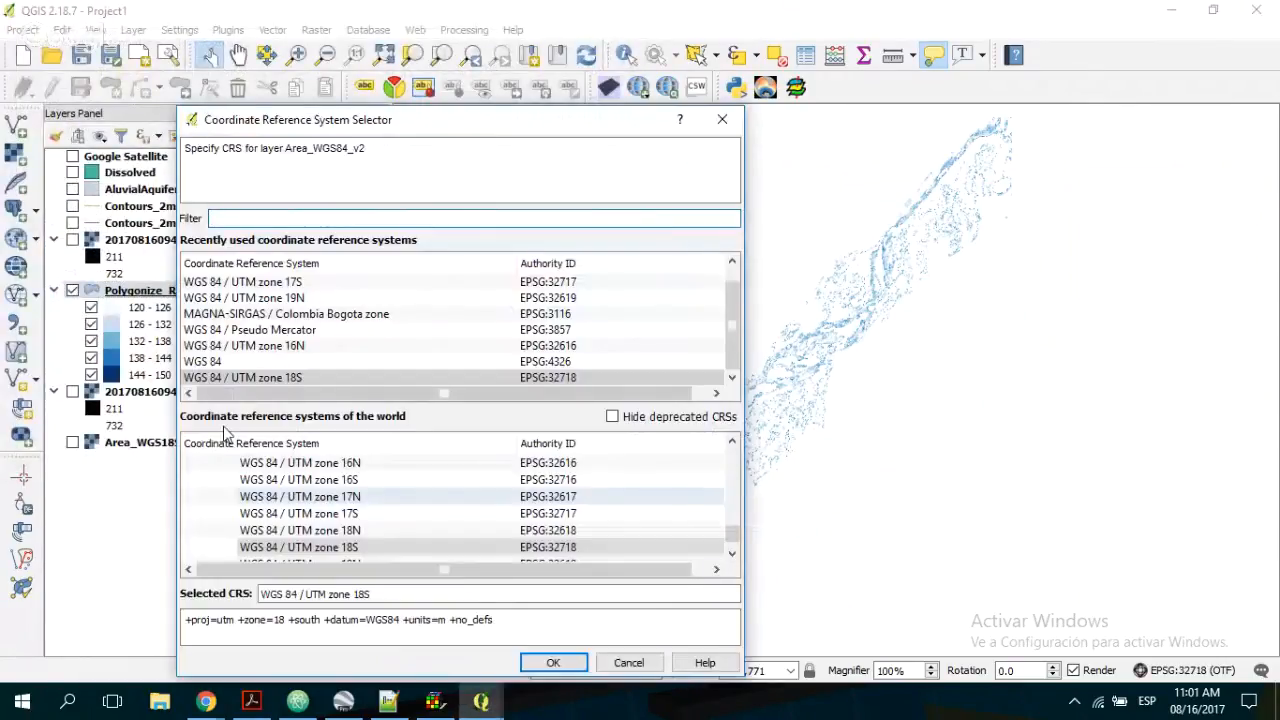
{"action": "left_click", "coordinate": [560, 664]}
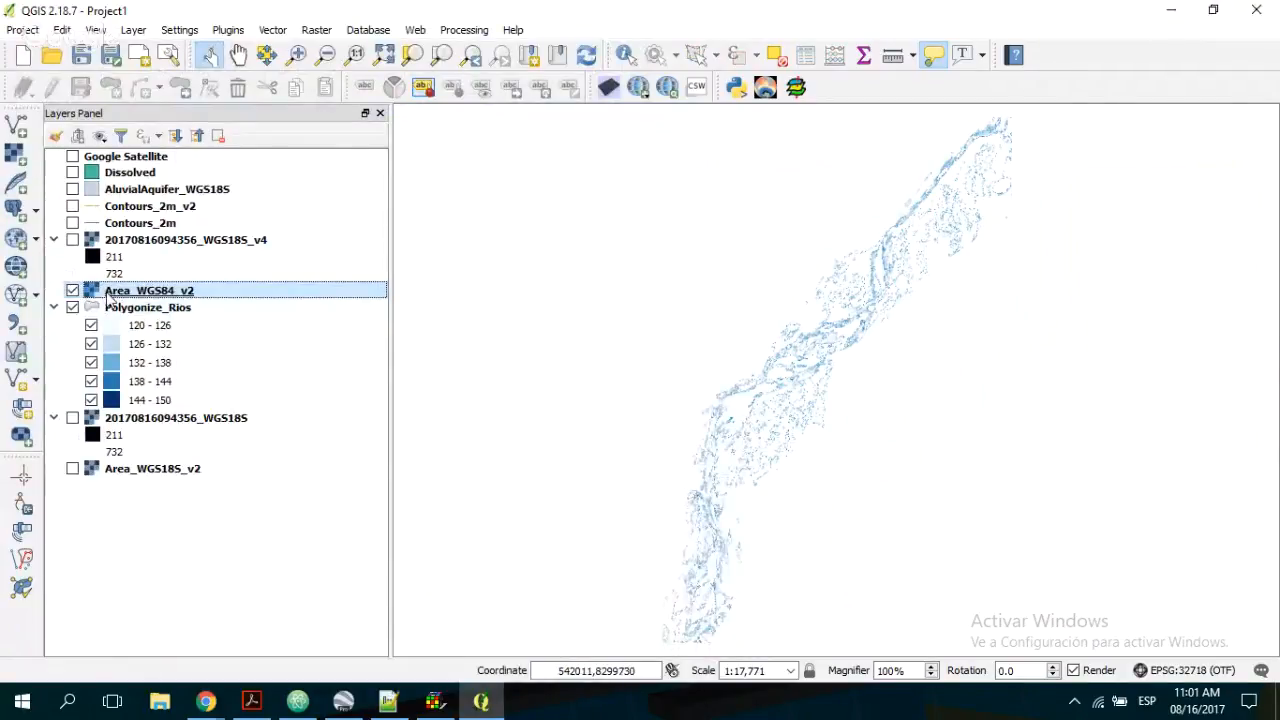
- Place the Area_WGS84_v2 raster directly below Polygonize_Rios in the layer order and zoom to the raster
{"action": "left_click_drag", "start_coordinate": [110, 300], "coordinate": [115, 408]}
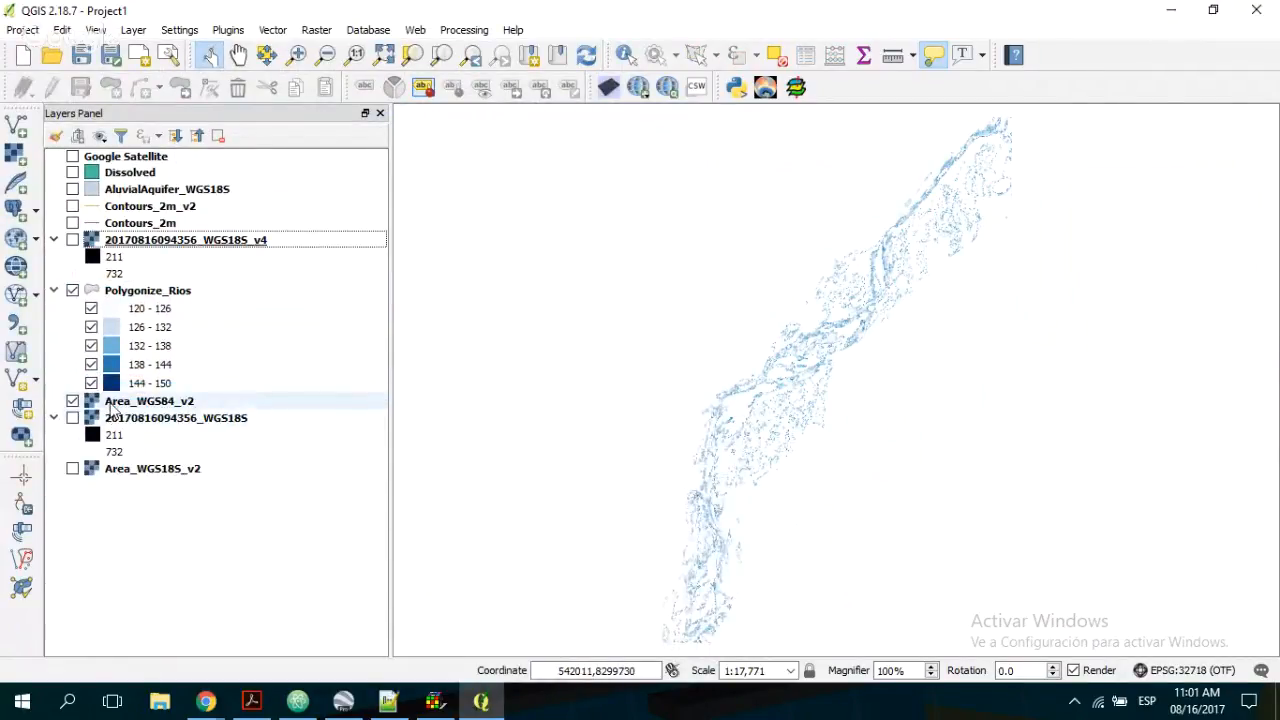
{"action": "right_click", "coordinate": [112, 406]}
{"action": "left_click", "coordinate": [158, 412]}
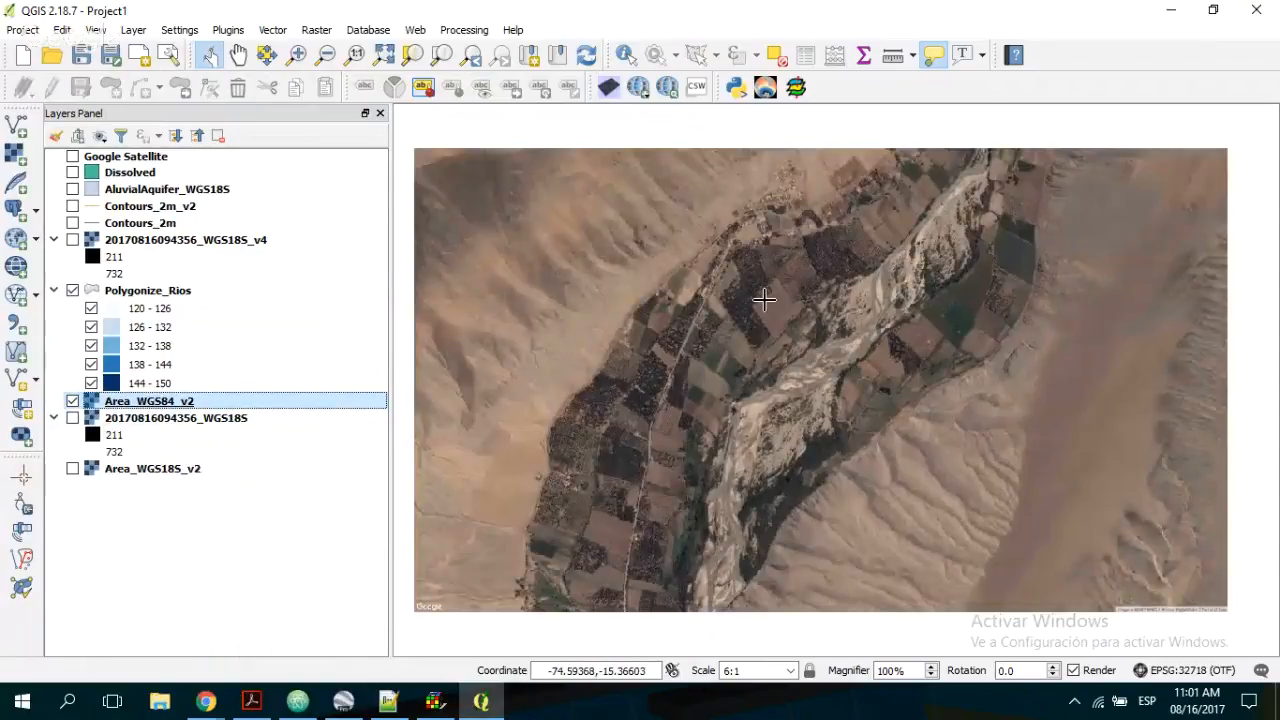
- Set the Area_WGS84_v2 layer's CRS to WGS 84 (EPSG:4326) and zoom to the Polygonize_Rios layer
{"action": "right_click", "coordinate": [176, 397]}
{"action": "key", "text": "Escape"}
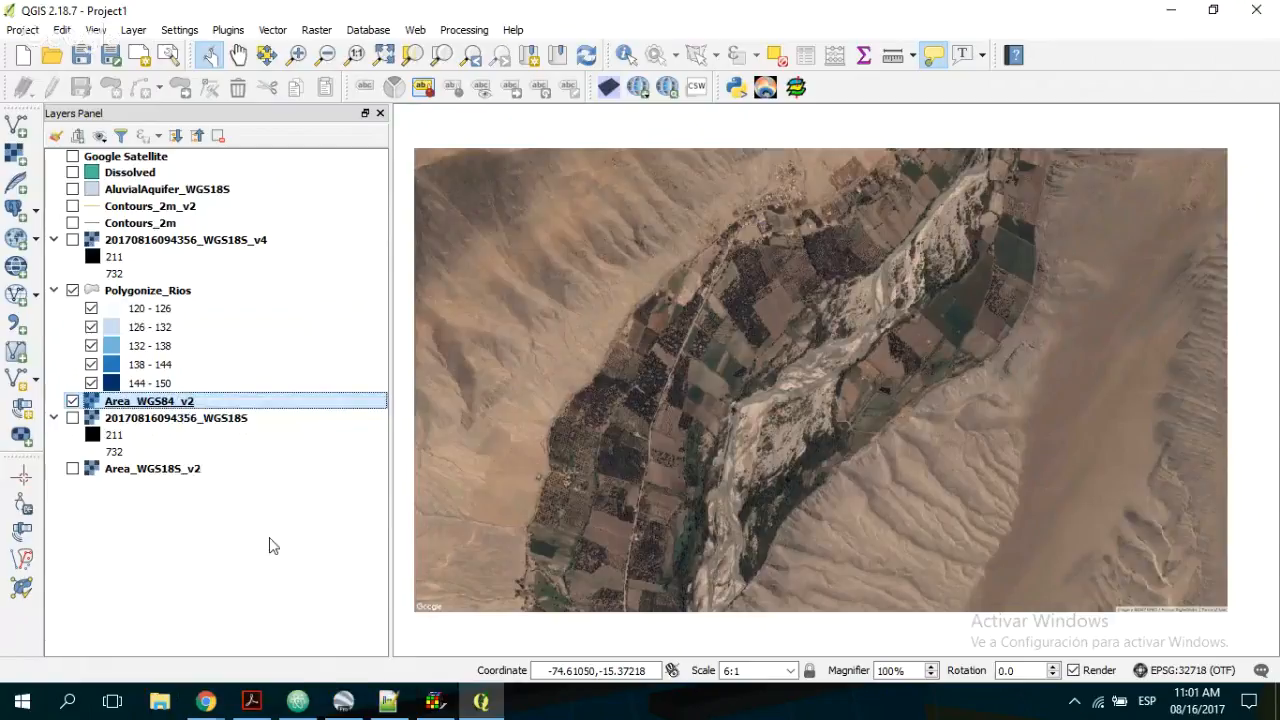
{"action": "left_click", "coordinate": [300, 363]}
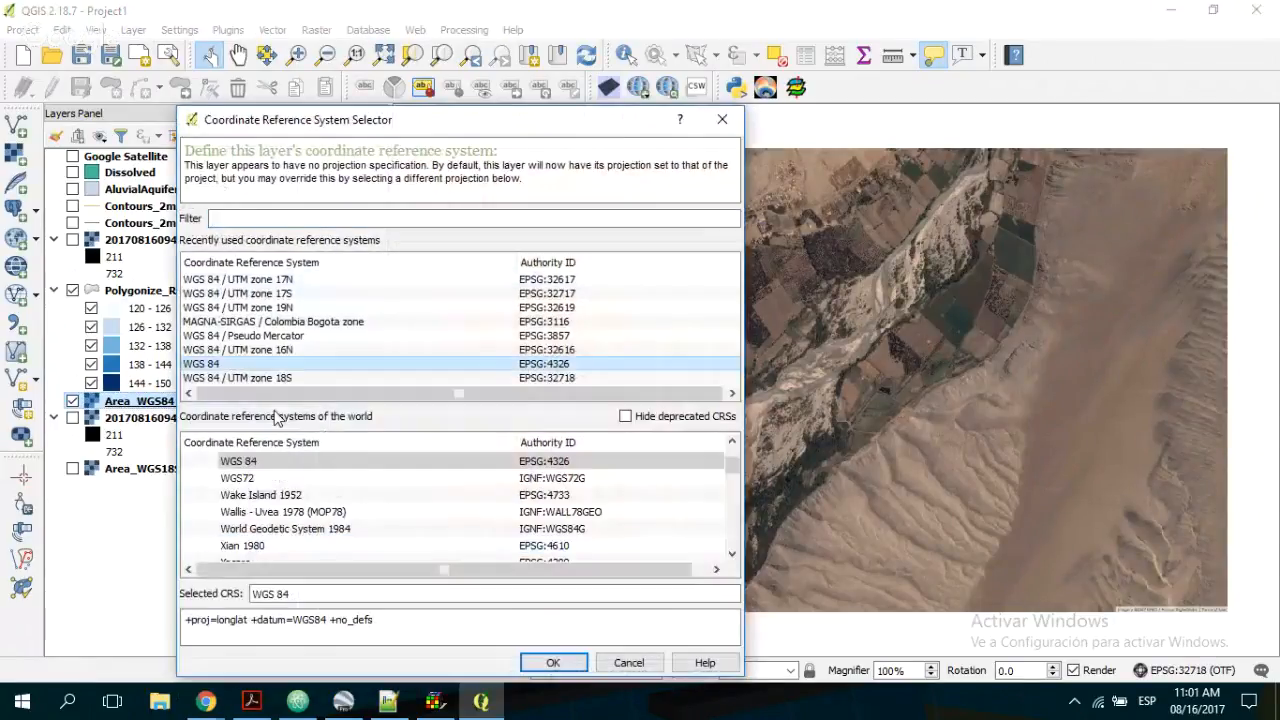
{"action": "key", "text": "Return"}
{"action": "right_click", "coordinate": [130, 289]}
{"action": "left_click", "coordinate": [184, 303]}
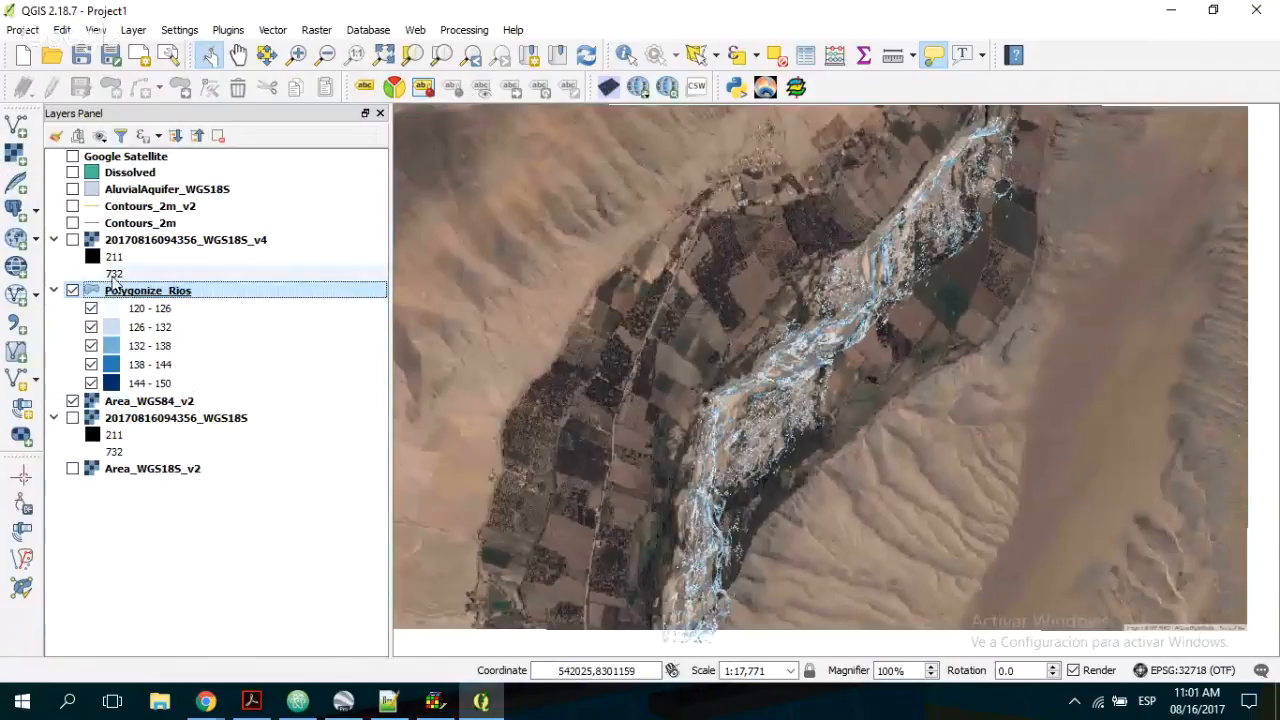
- Export Polygonize_Rios to the Shps folder as ESRI Shapefile Polygonize_Rios_v2.shp, using CRS WGS 84 / UTM zone 18S and adding it to the map
{"action": "right_click", "coordinate": [125, 293]}
{"action": "left_click", "coordinate": [207, 497]}
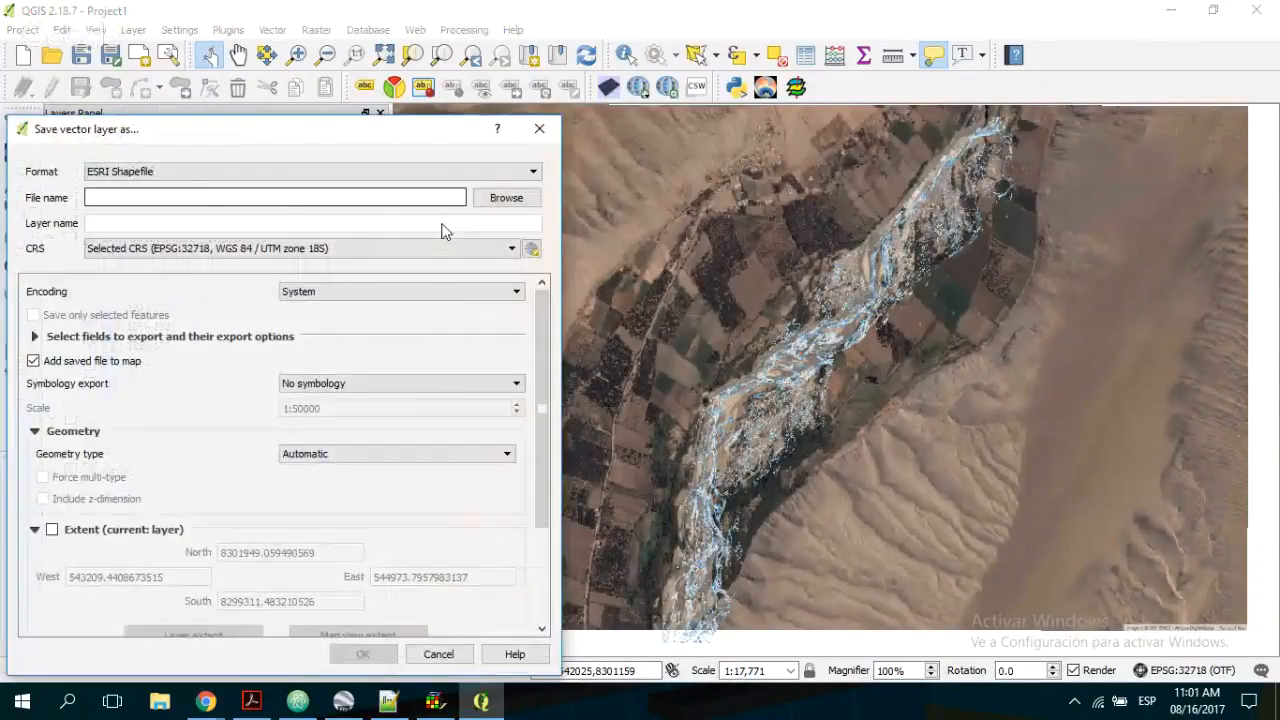
{"action": "left_click", "coordinate": [505, 198]}
{"action": "left_click", "coordinate": [245, 314]}
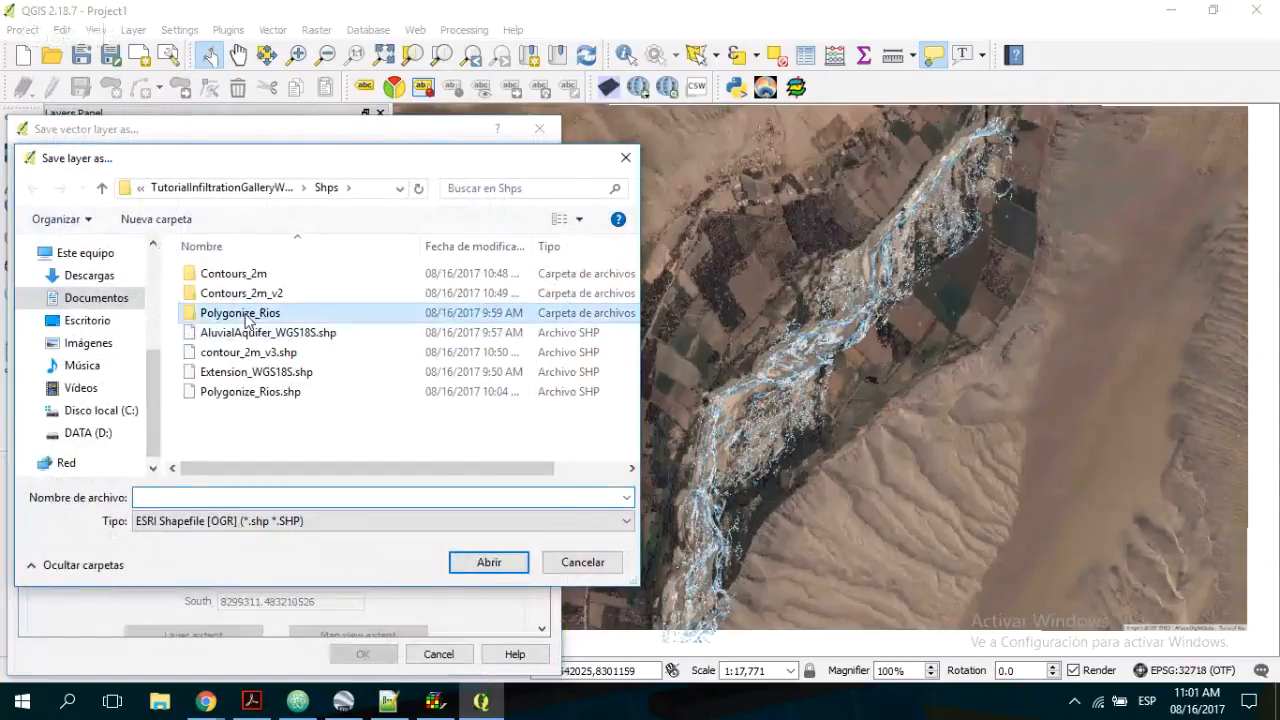
{"action": "double_click", "coordinate": [245, 314]}
{"action": "left_click", "coordinate": [248, 274]}
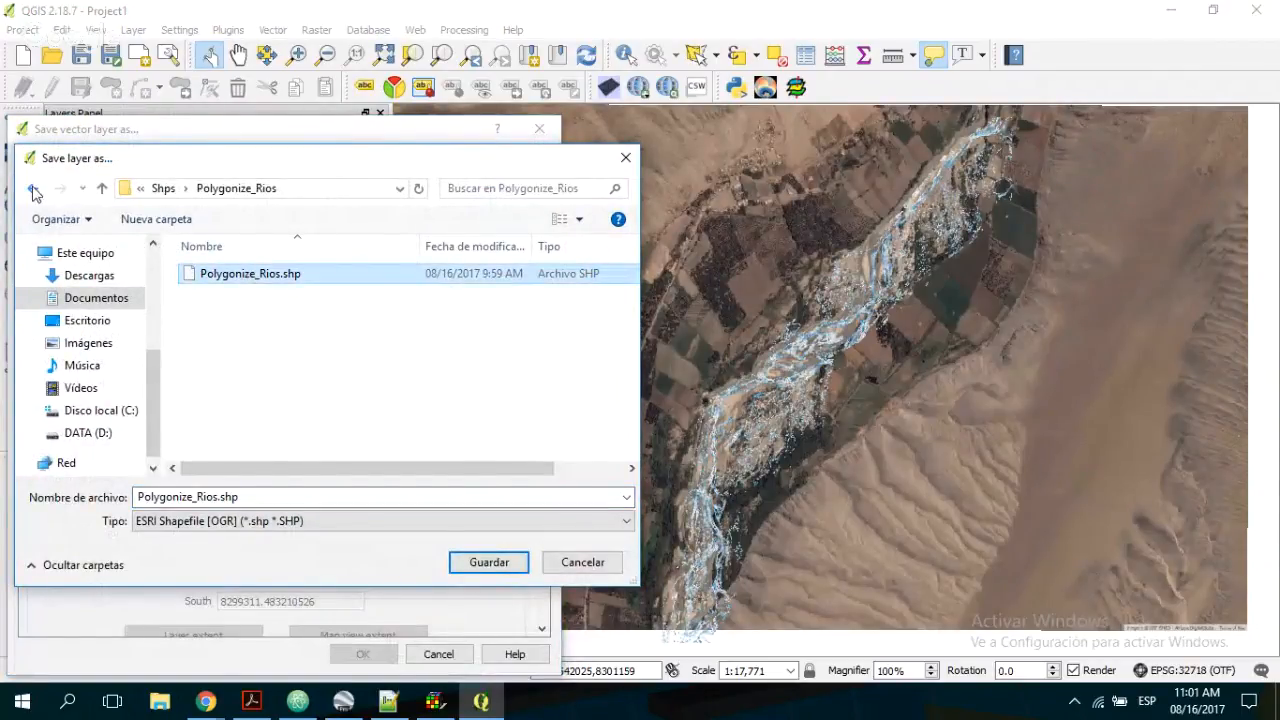
{"action": "left_click", "coordinate": [33, 190]}
{"action": "left_click", "coordinate": [216, 497]}
{"action": "left_click", "coordinate": [218, 497]}
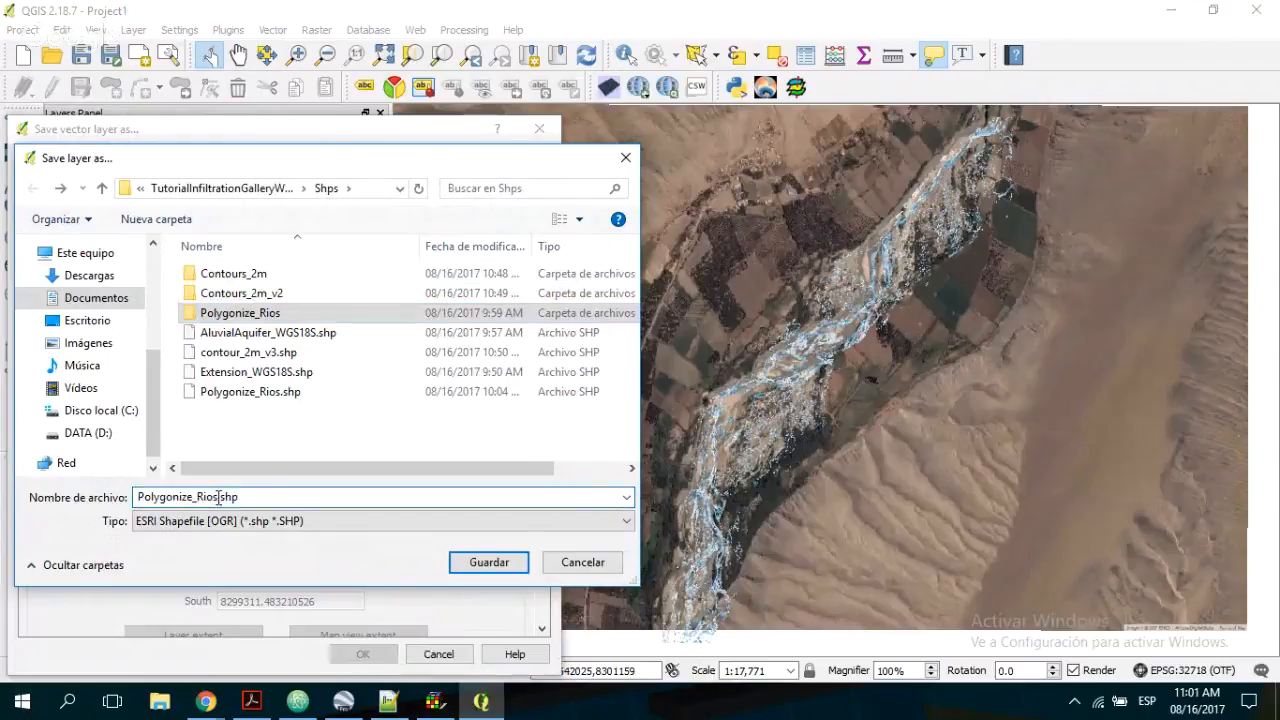
{"action": "type", "text": "_v2"}
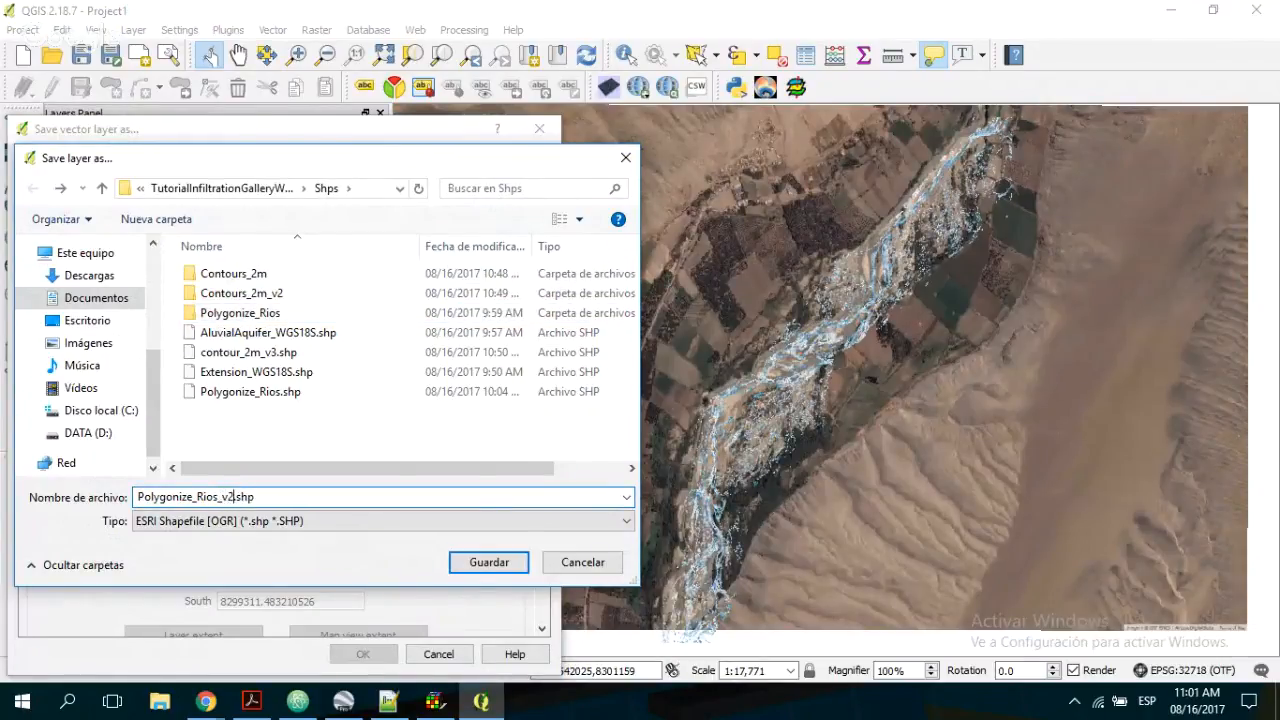
{"action": "key", "text": "Return"}
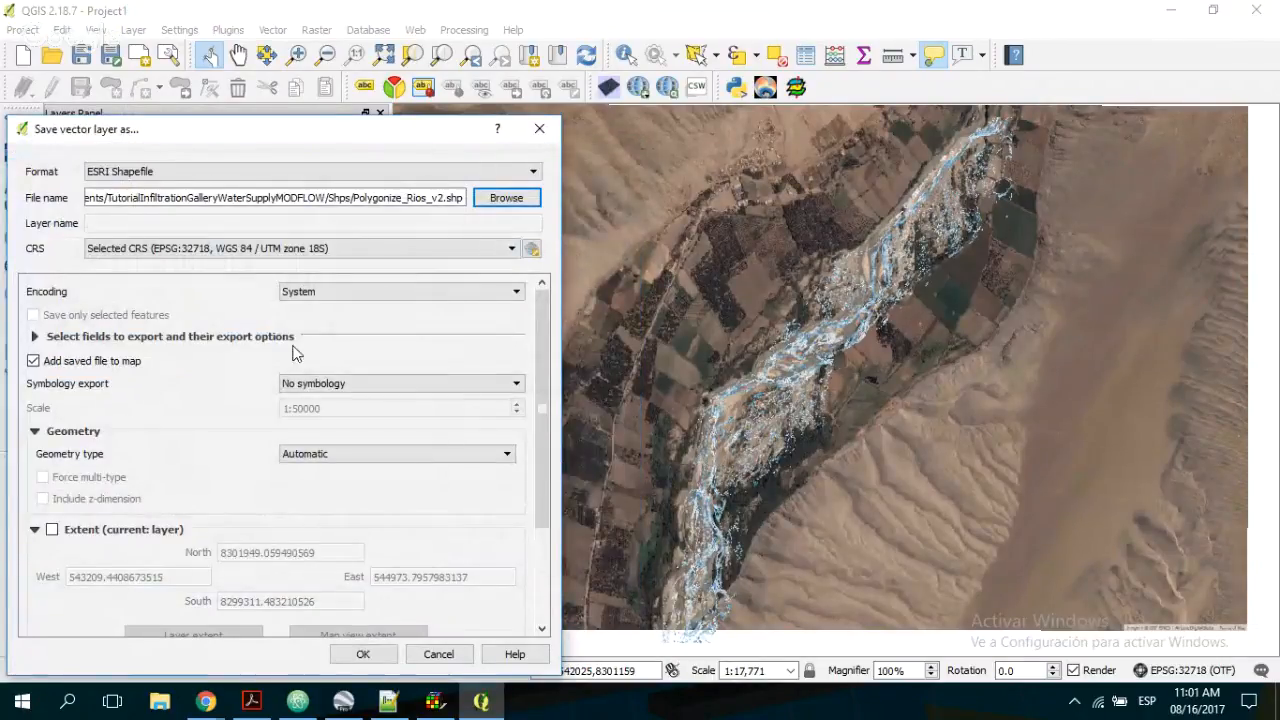
{"action": "left_click", "coordinate": [363, 656]}
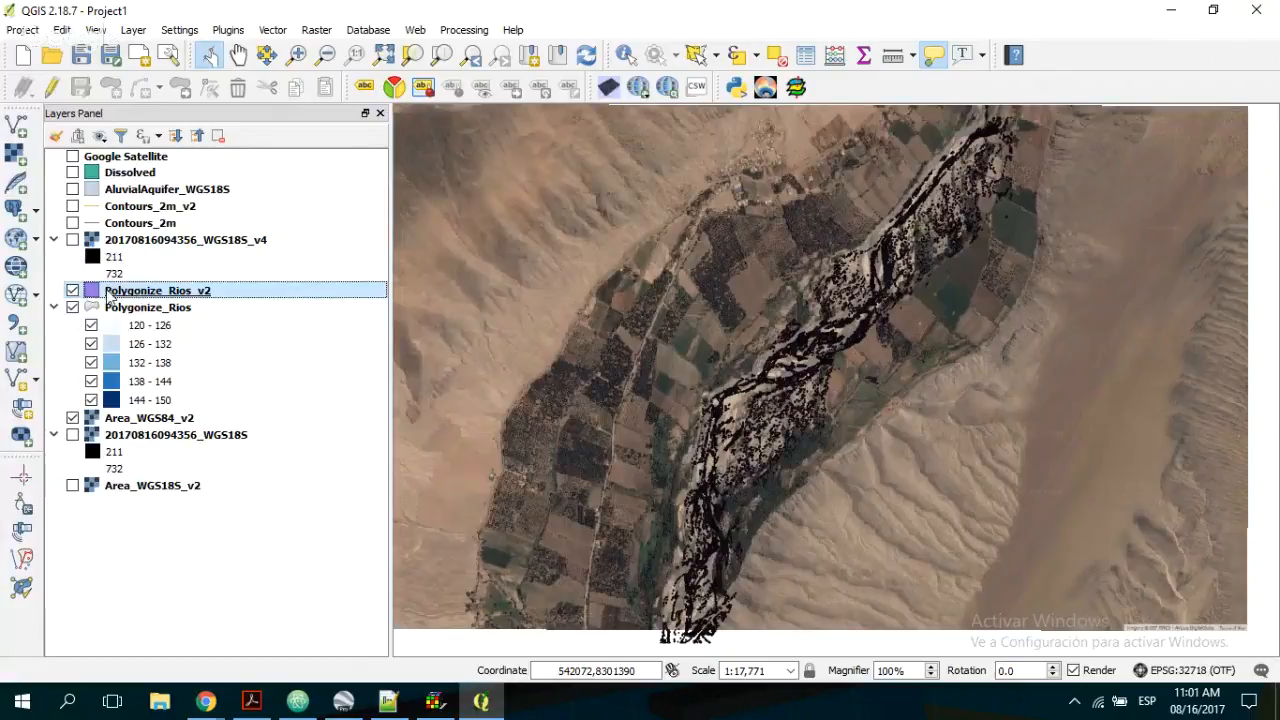
- Set the fill symbol transparency of the Polygonize_Rios_v2 layer to 60%
{"action": "double_click", "coordinate": [96, 292]}
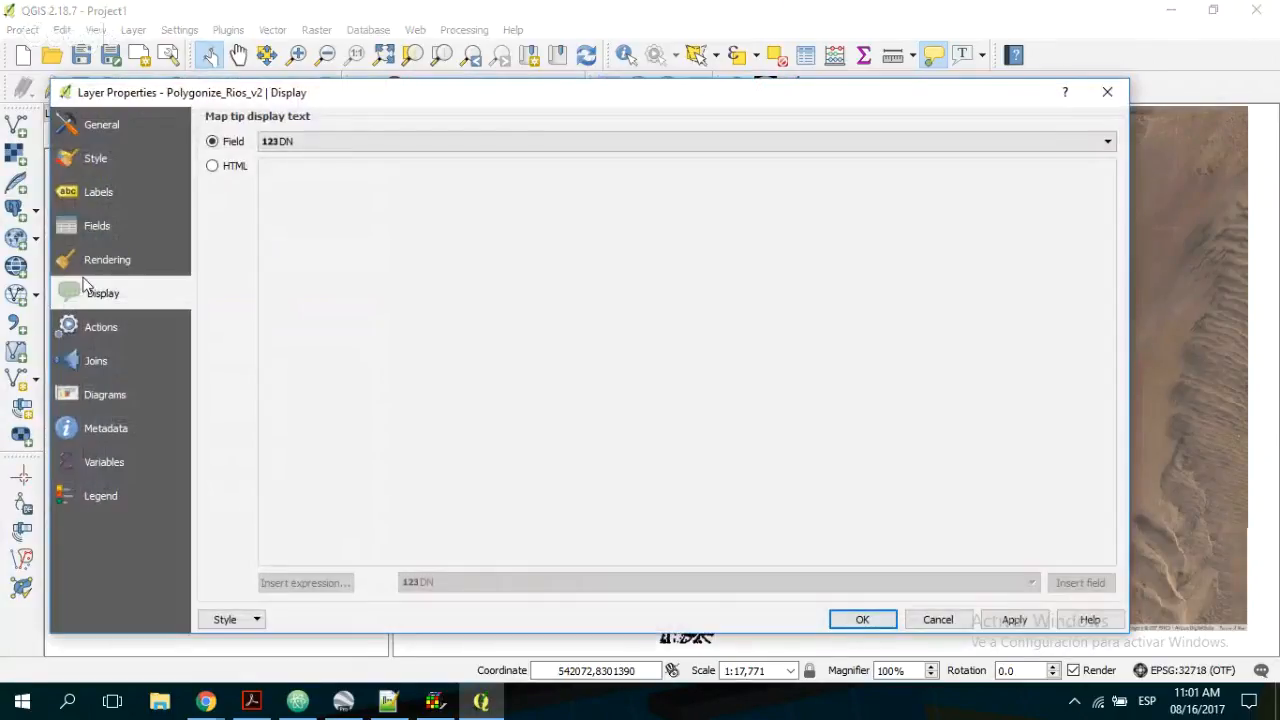
{"action": "left_click", "coordinate": [96, 162]}
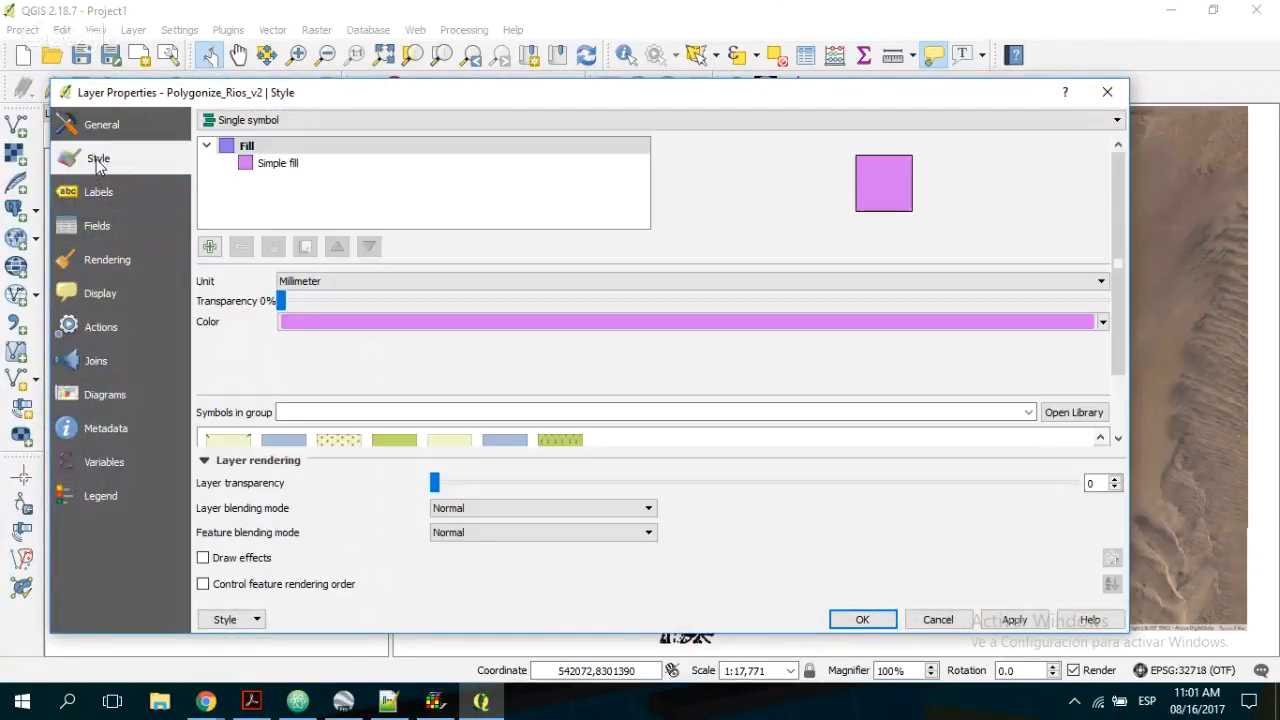
{"action": "left_click_drag", "start_coordinate": [280, 302], "coordinate": [784, 300]}
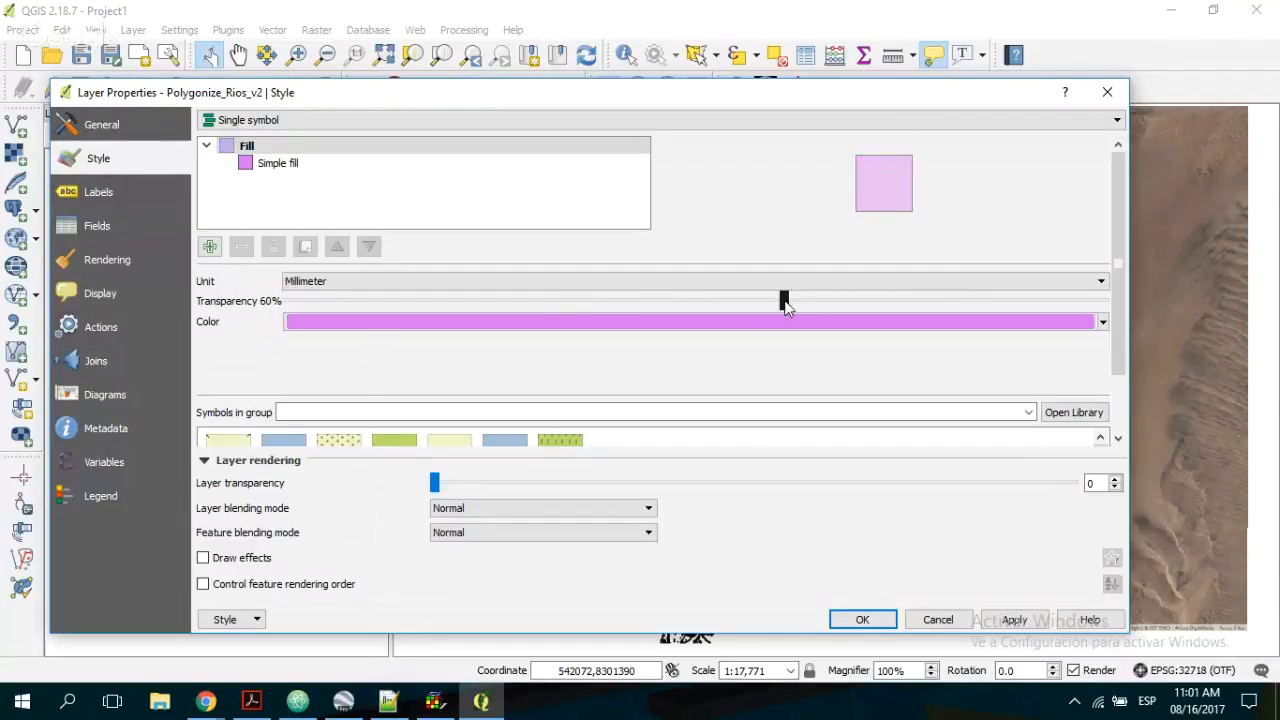
{"action": "left_click", "coordinate": [1014, 619]}
{"action": "left_click", "coordinate": [866, 621]}
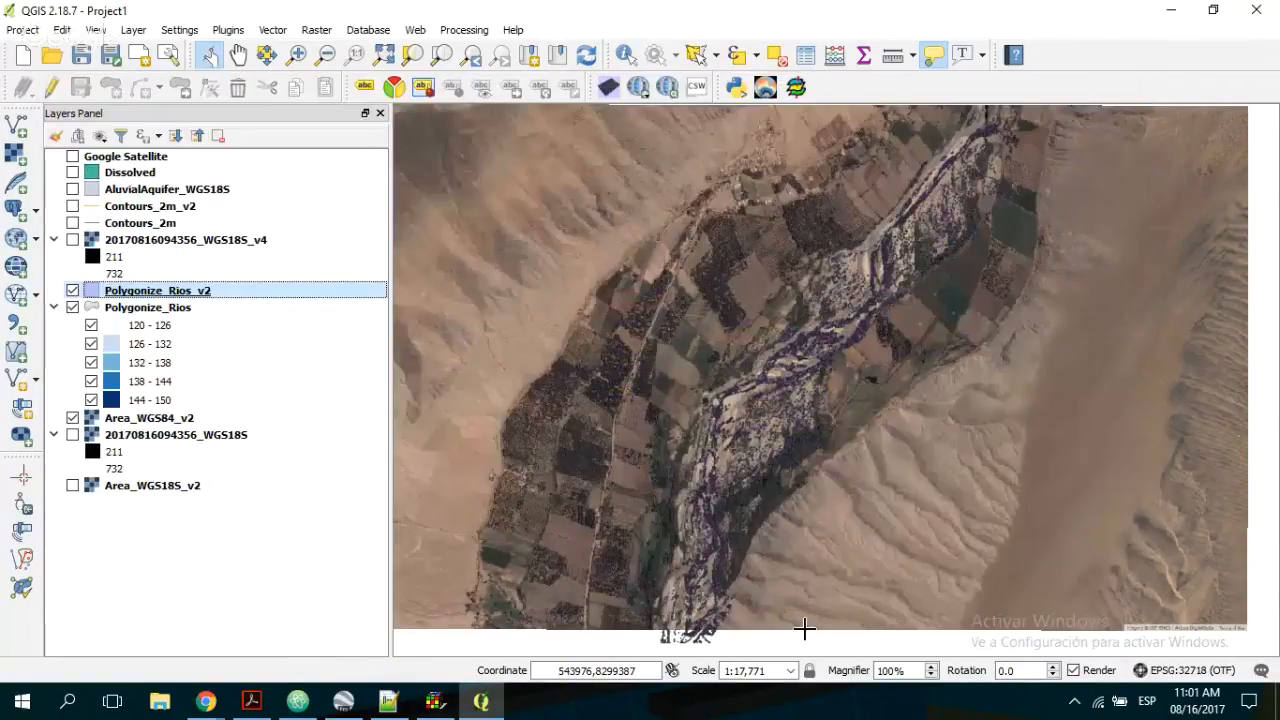
- Compare the river polygons with the Area_WGS84_v2 imagery along the river's northern stretch, and leave that raster hidden
{"action": "left_click", "coordinate": [73, 418]}
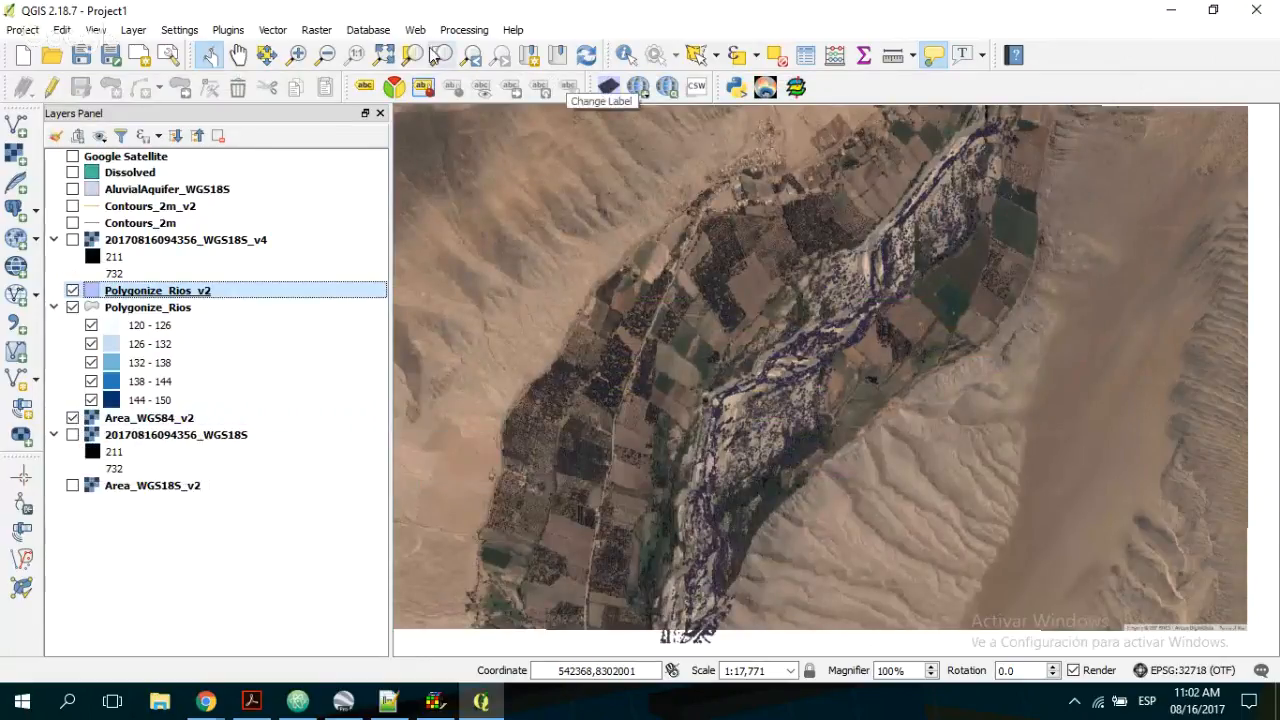
{"action": "left_click", "coordinate": [297, 55]}
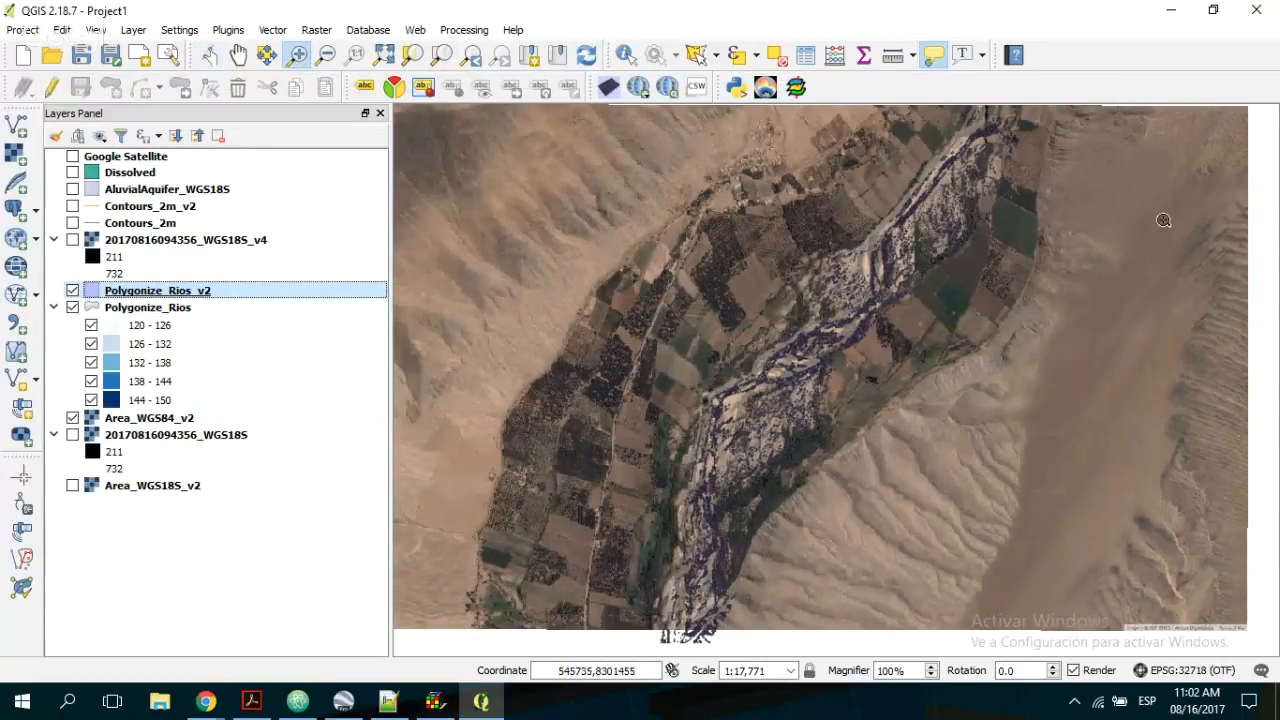
{"action": "left_click_drag", "start_coordinate": [1130, 283], "coordinate": [801, 120]}
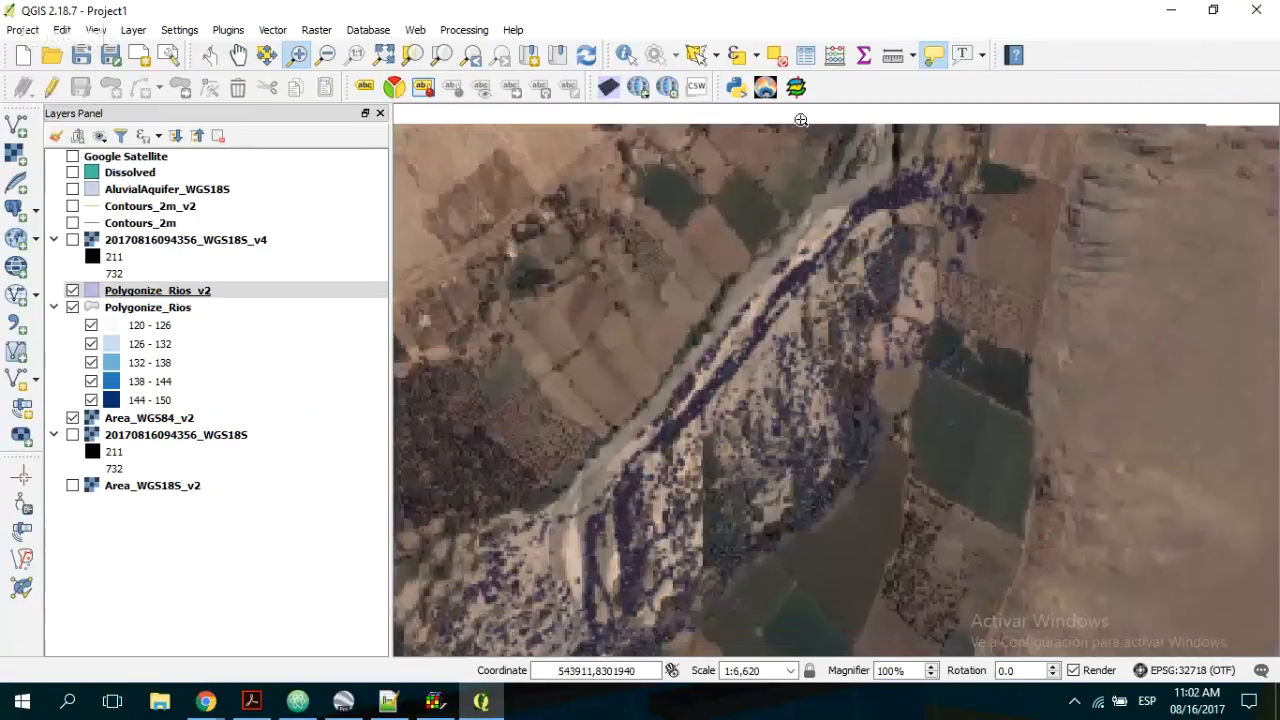
{"action": "left_click", "coordinate": [72, 290]}
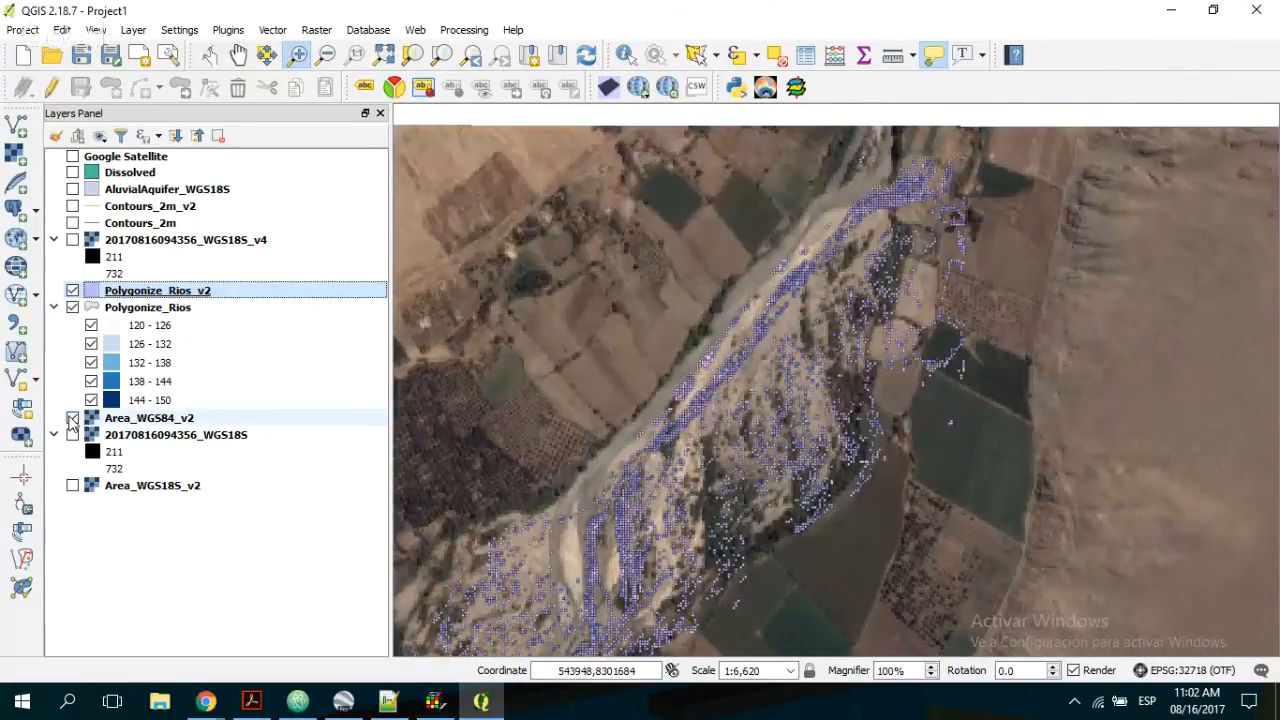
{"action": "left_click", "coordinate": [72, 418]}
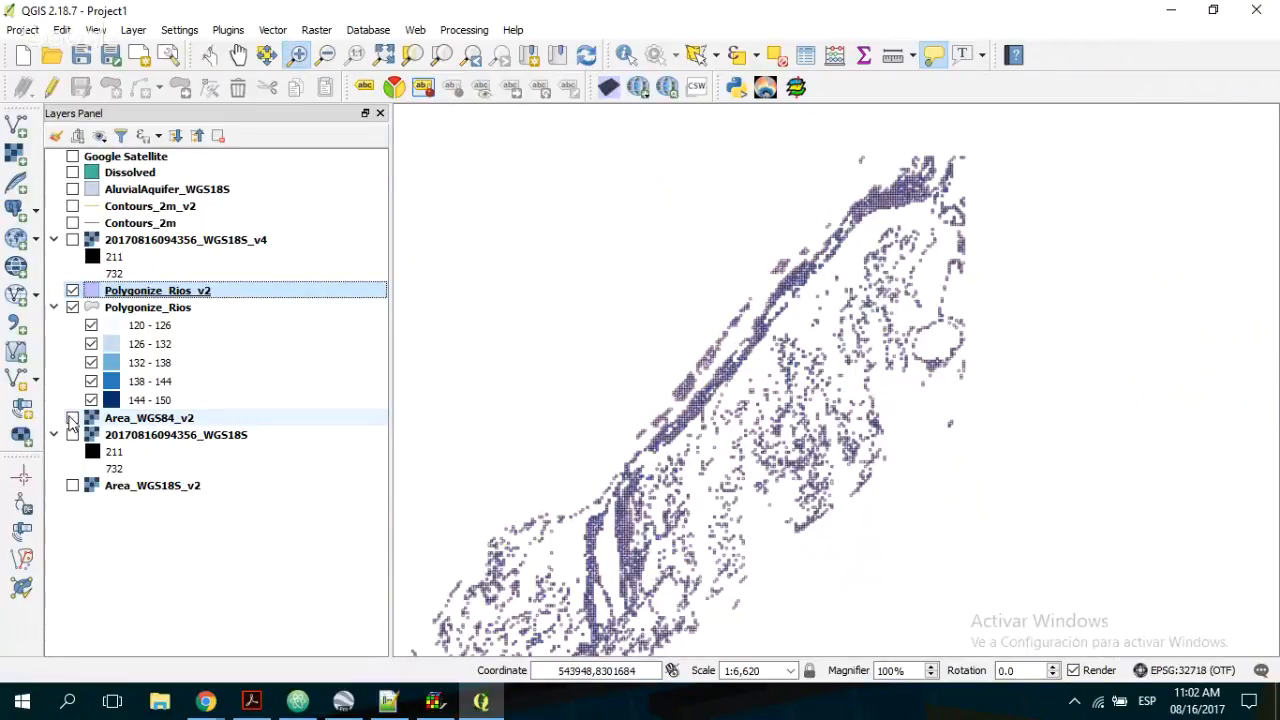
{"action": "left_click", "coordinate": [72, 418]}
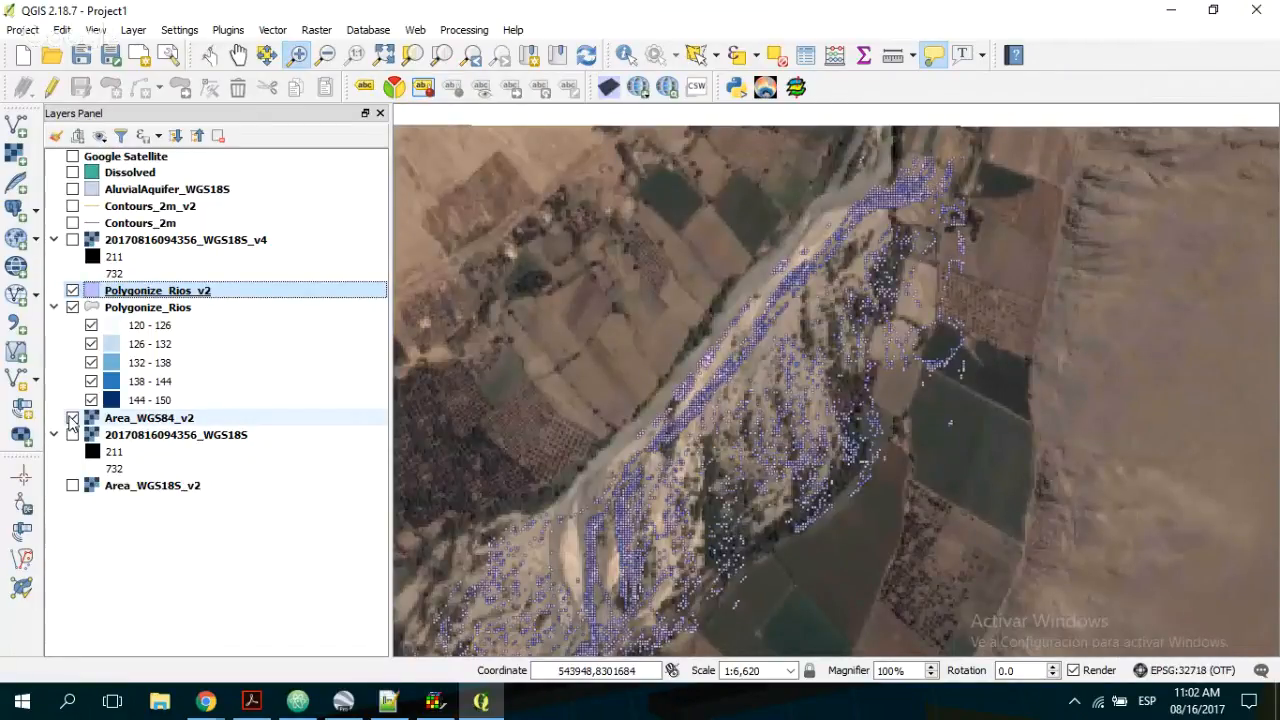
{"action": "left_click", "coordinate": [72, 418]}
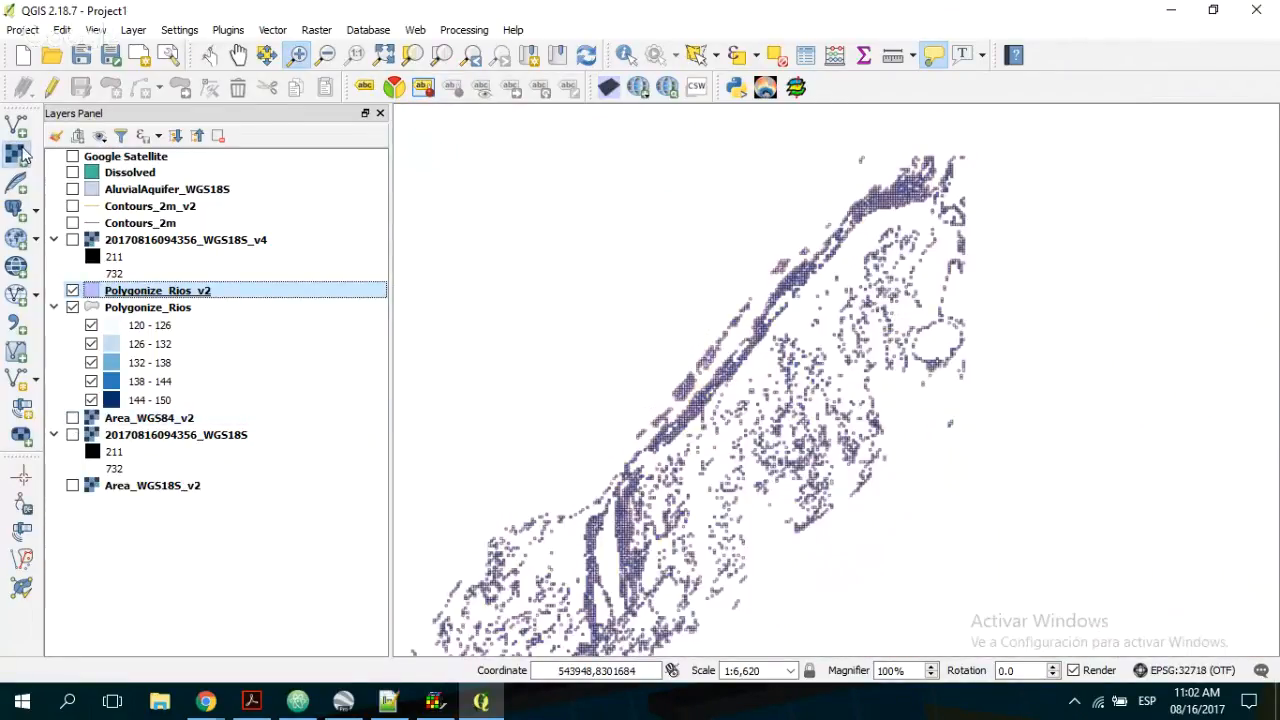
- Add the Area_WGS18S_v2 raster from the Rst folder with CRS WGS 84 / UTM zone 18S and place it directly below Polygonize_Rios
{"action": "left_click", "coordinate": [15, 152]}
{"action": "scroll", "coordinate": [562, 316], "scroll_direction": "down", "scroll_amount": 3}
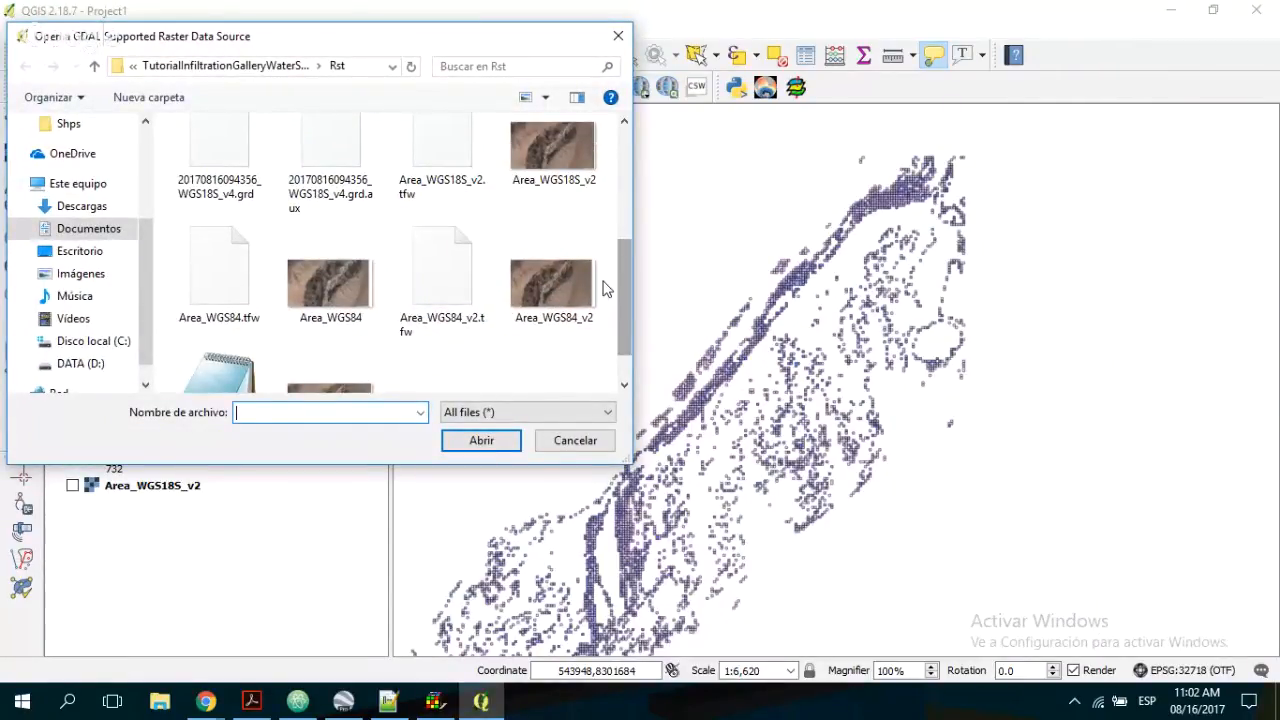
{"action": "double_click", "coordinate": [567, 154]}
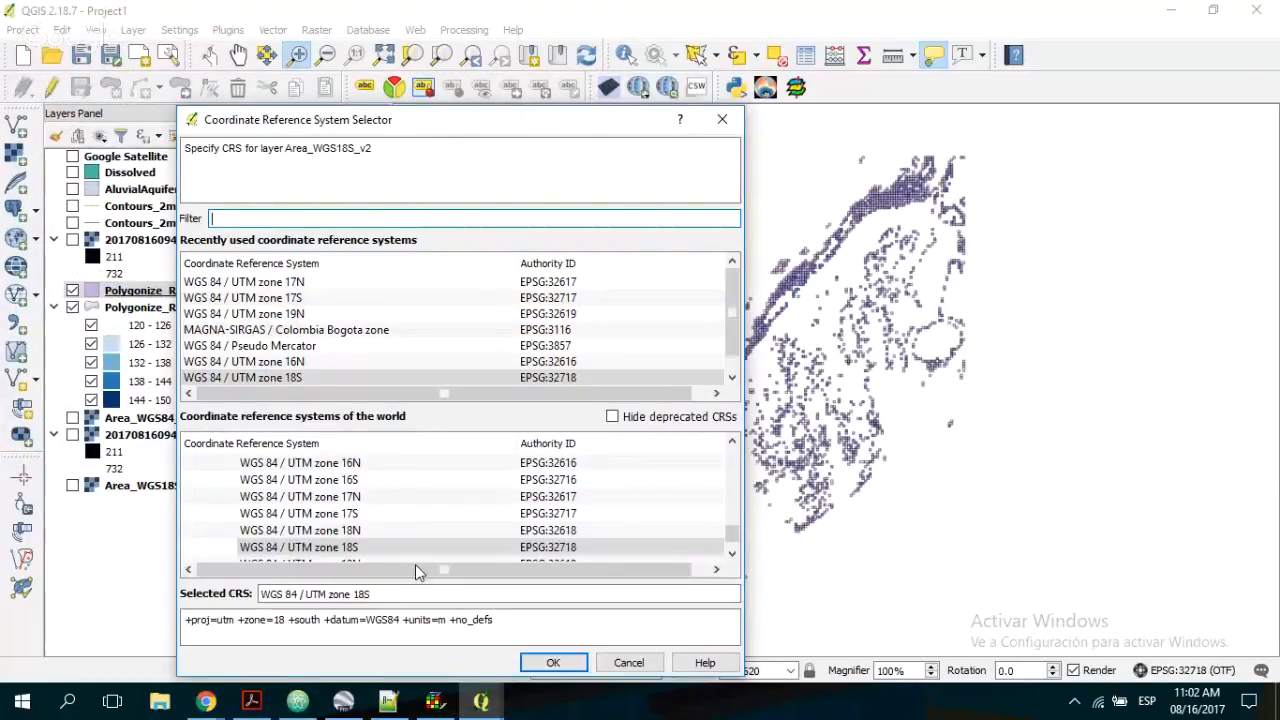
{"action": "key", "text": "Return"}
{"action": "left_click_drag", "start_coordinate": [125, 290], "coordinate": [113, 437]}
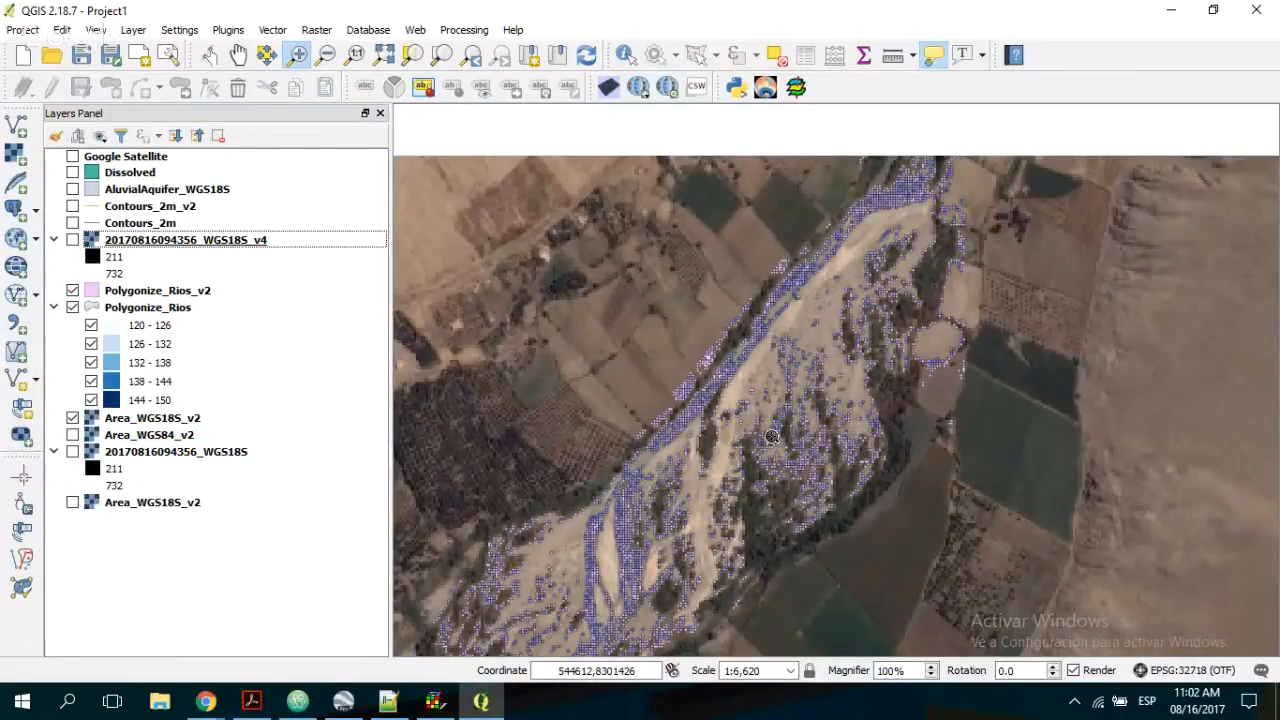
- Hide both river polygon layers to inspect the bare imagery, and show only Polygonize_Rios_v2 again
{"action": "left_click", "coordinate": [72, 290]}
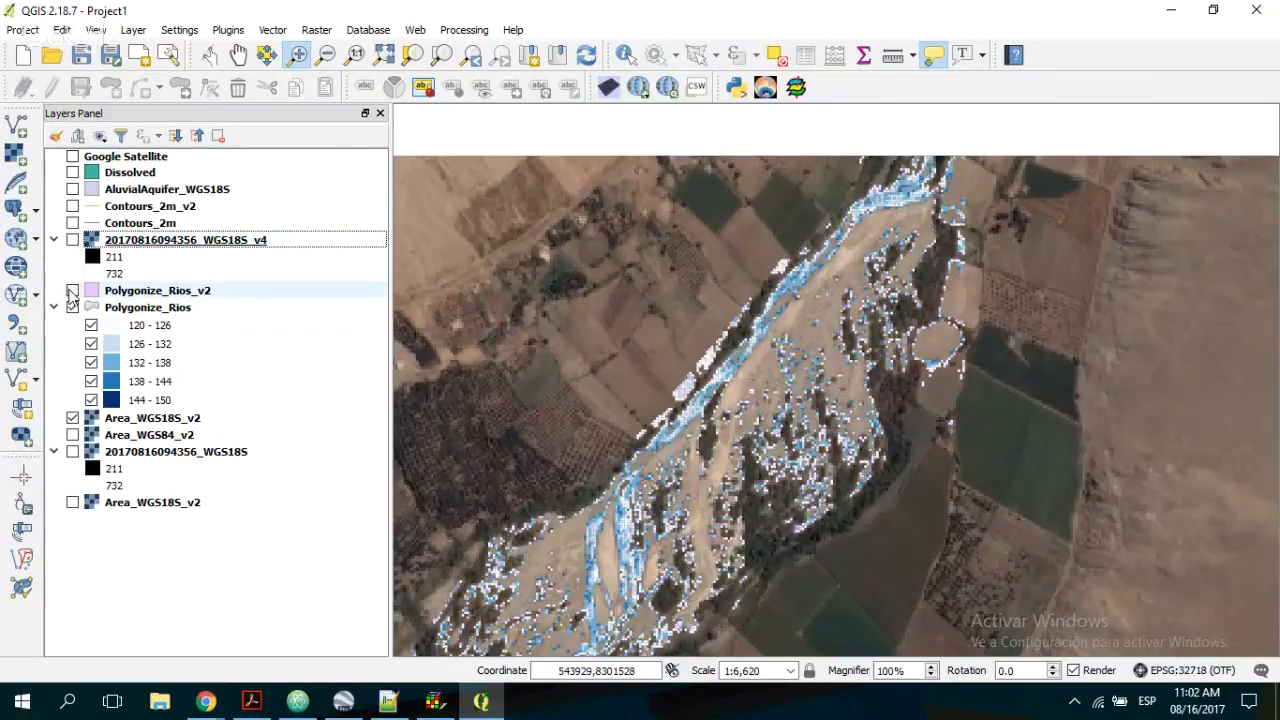
{"action": "left_click", "coordinate": [72, 306]}
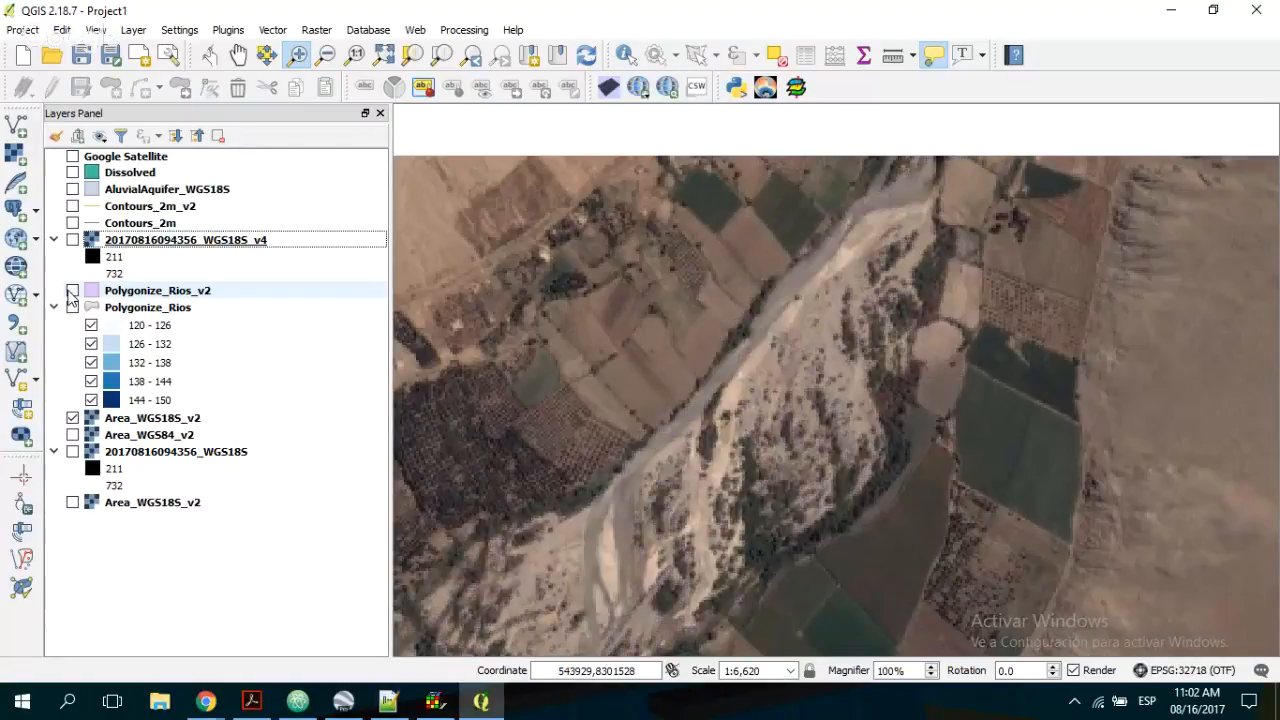
{"action": "left_click", "coordinate": [72, 291]}
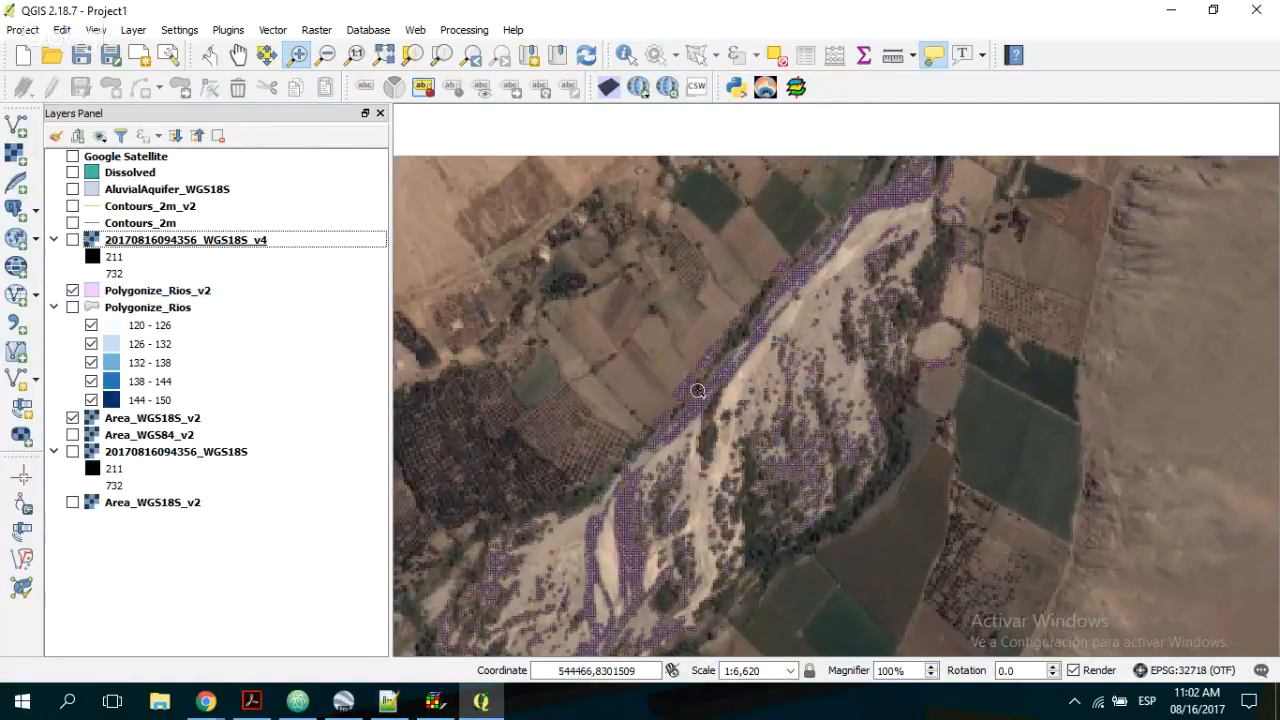
- In Polygonize_Rios_v2, delete the polygons east of the main channel in the northern stretch by enclosing them in a freehand polygon selection
{"action": "left_click", "coordinate": [157, 291]}
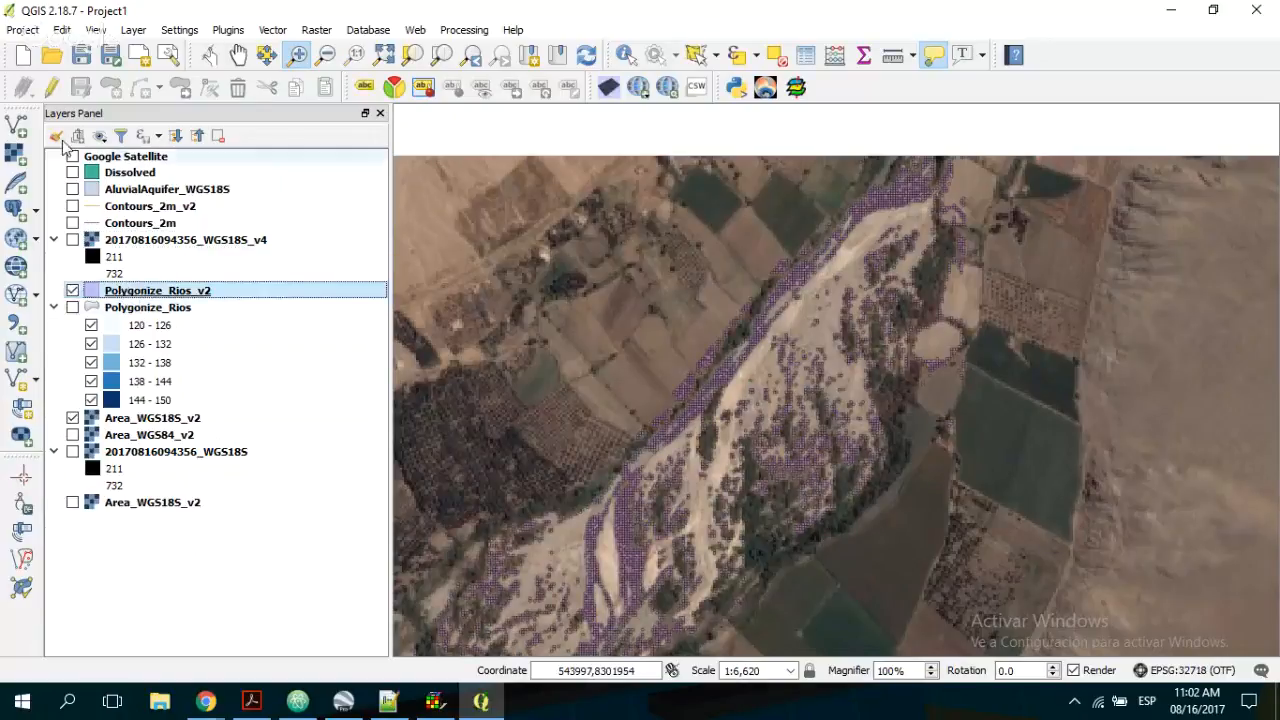
{"action": "left_click", "coordinate": [52, 87]}
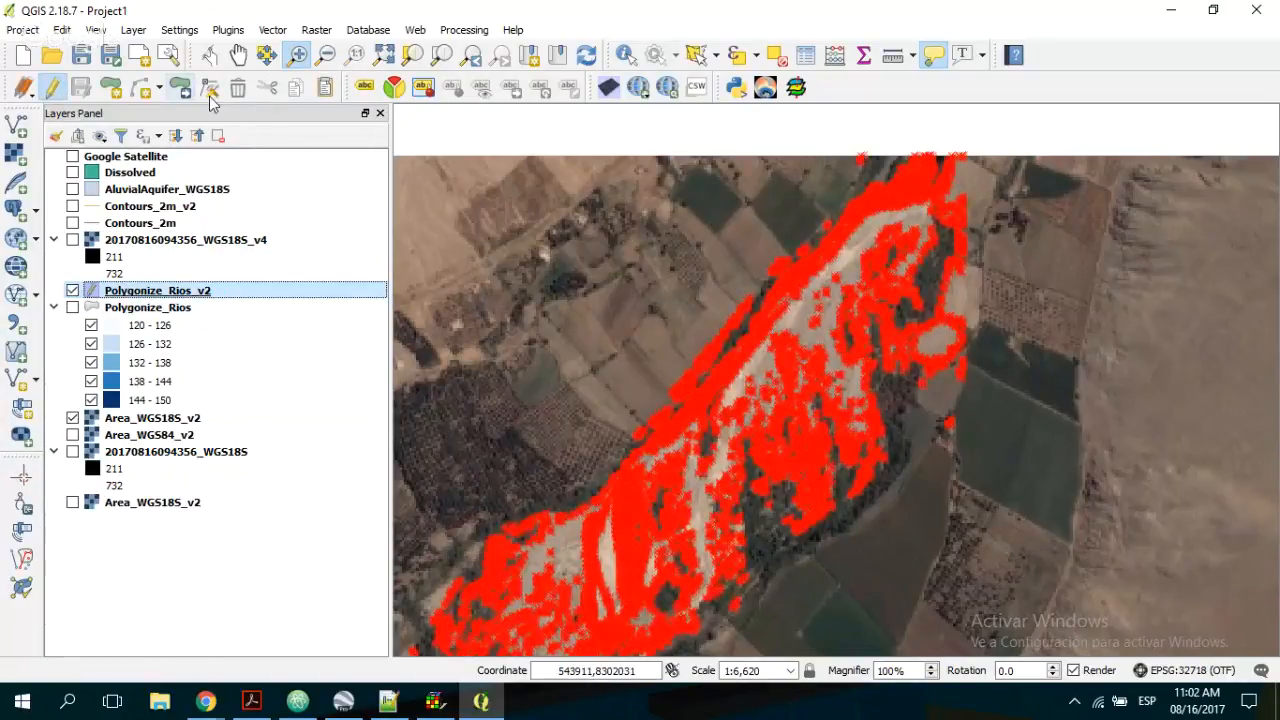
{"action": "left_click", "coordinate": [697, 54]}
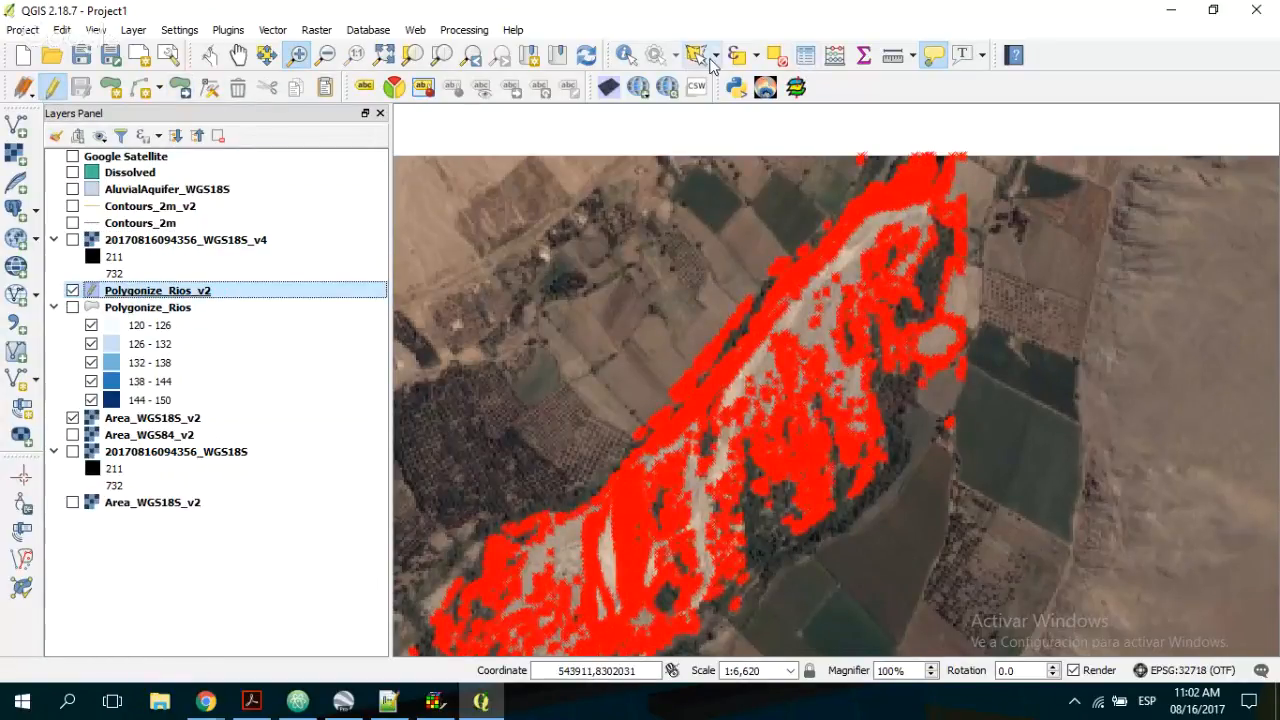
{"action": "left_click", "coordinate": [990, 196]}
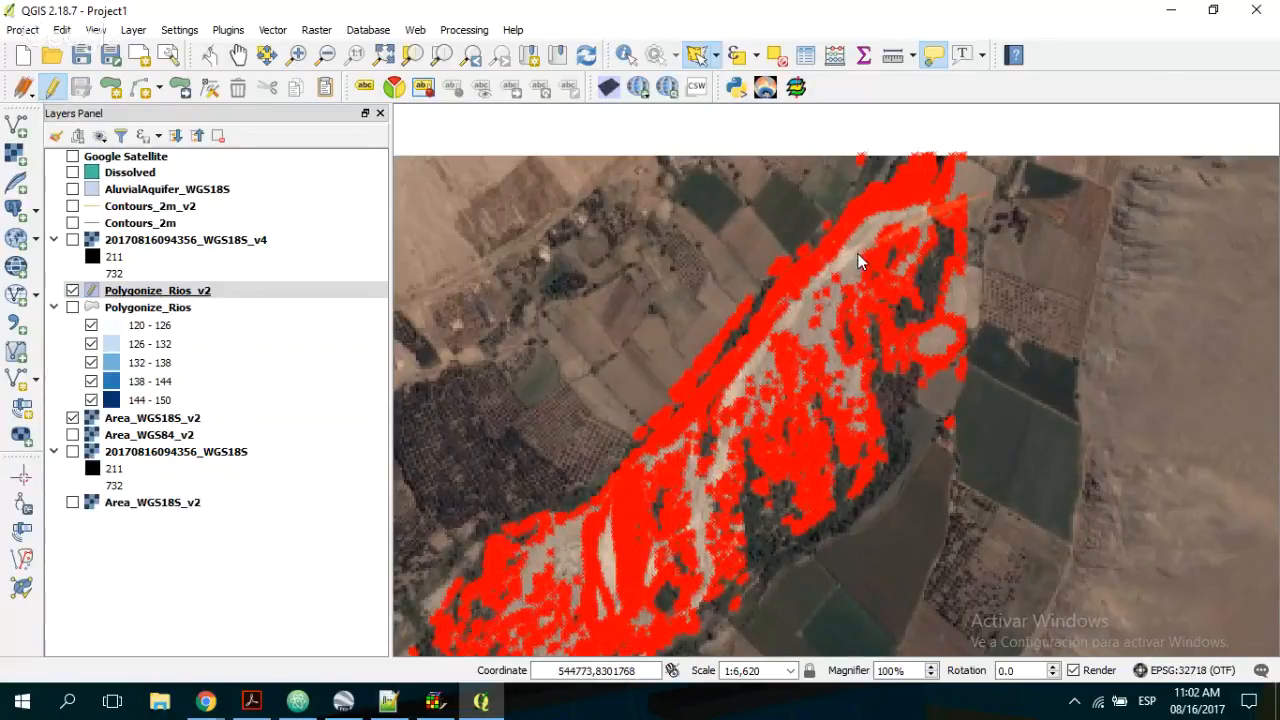
{"action": "left_click", "coordinate": [872, 224]}
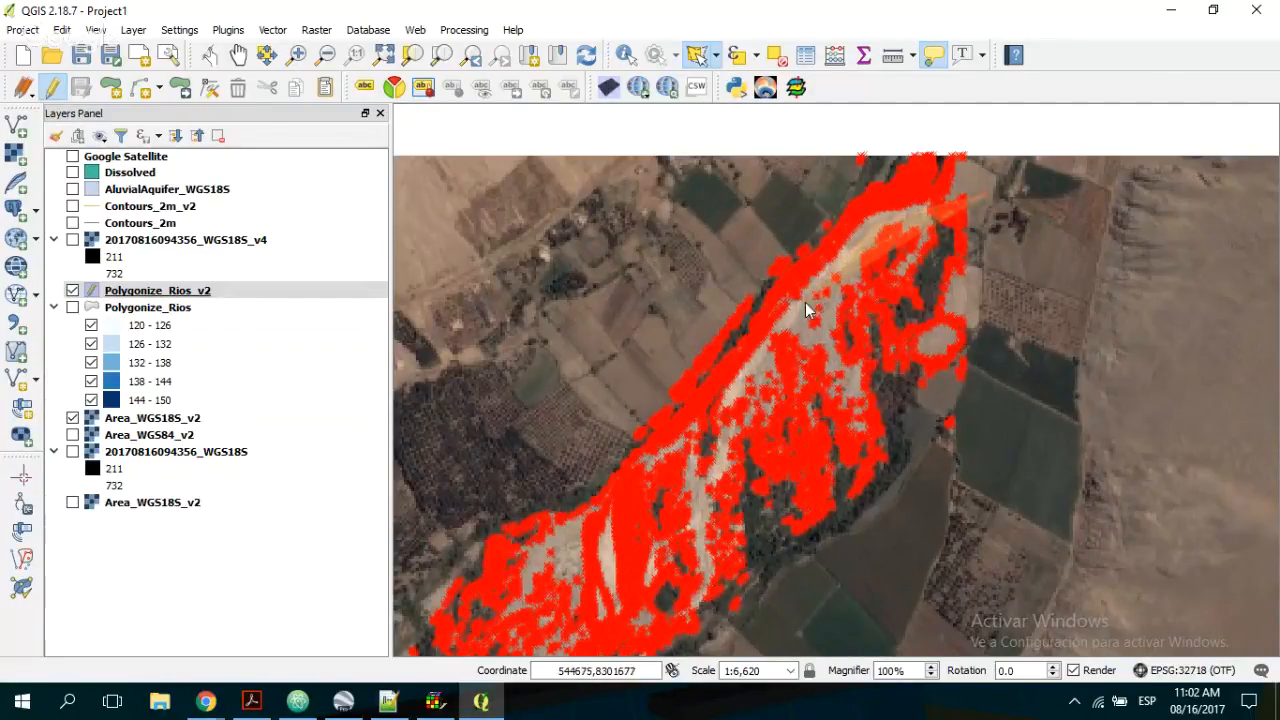
{"action": "left_click", "coordinate": [742, 370]}
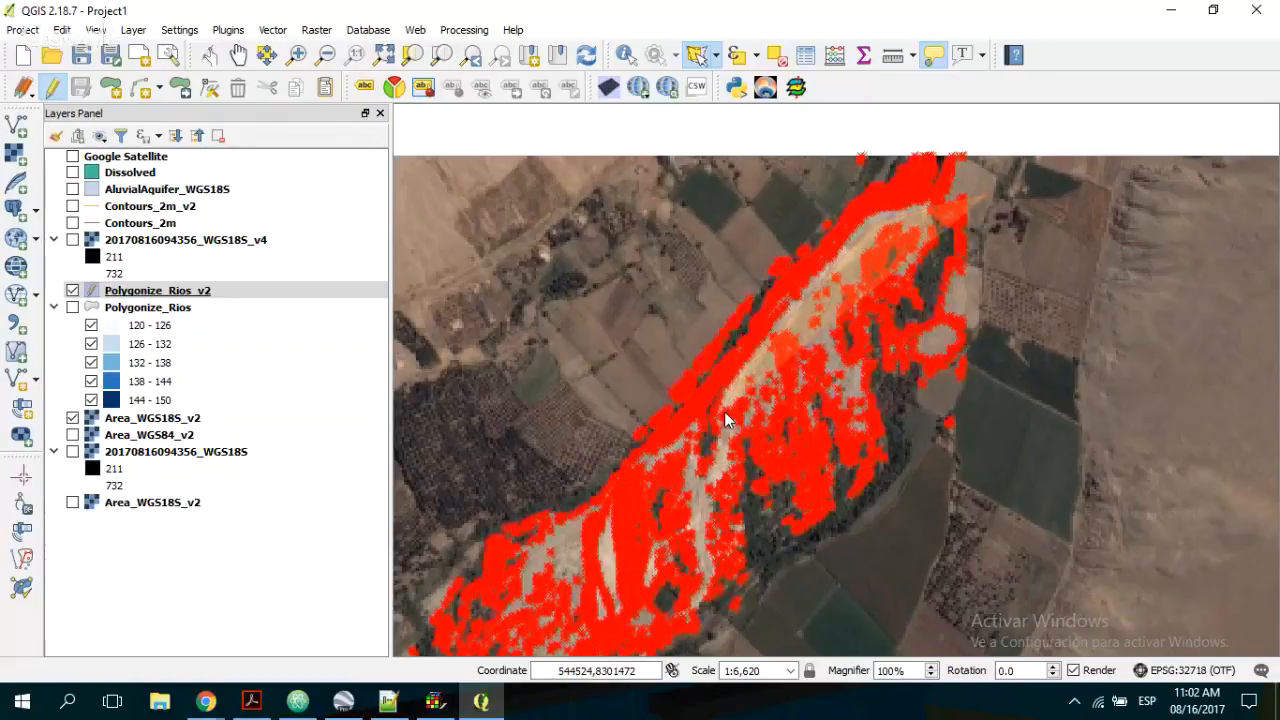
{"action": "left_click", "coordinate": [729, 630]}
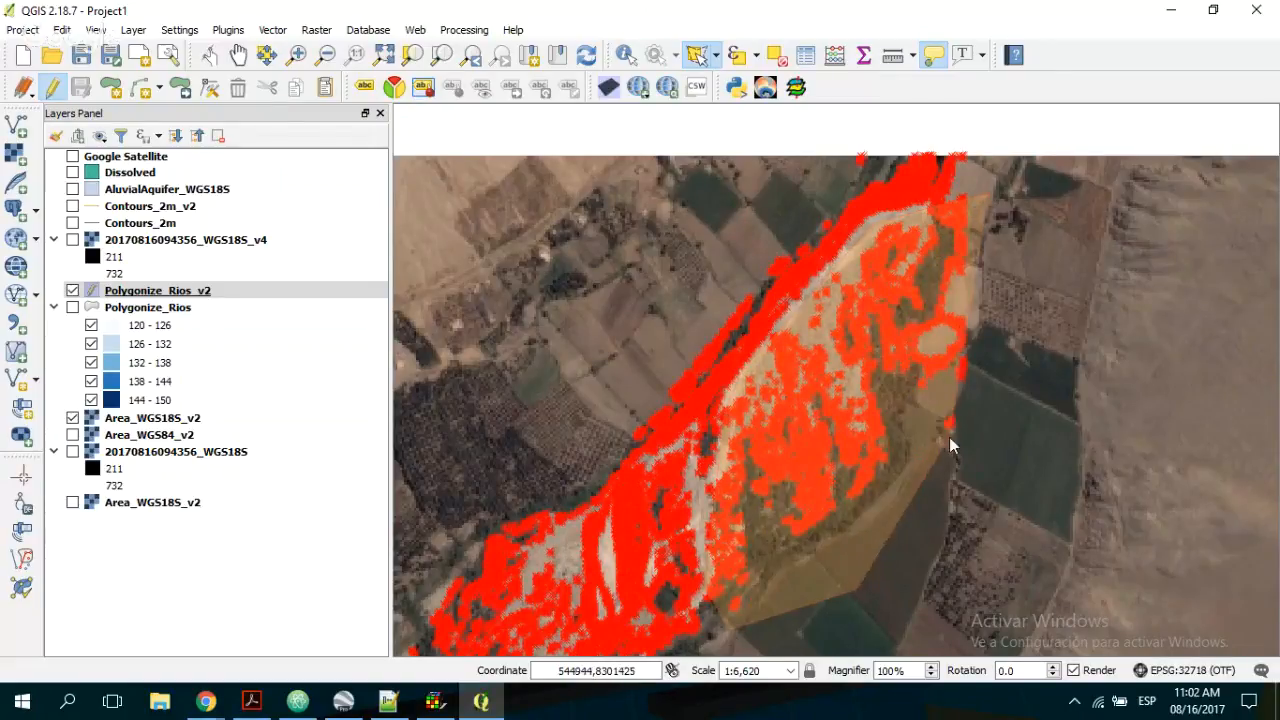
{"action": "right_click", "coordinate": [1000, 325]}
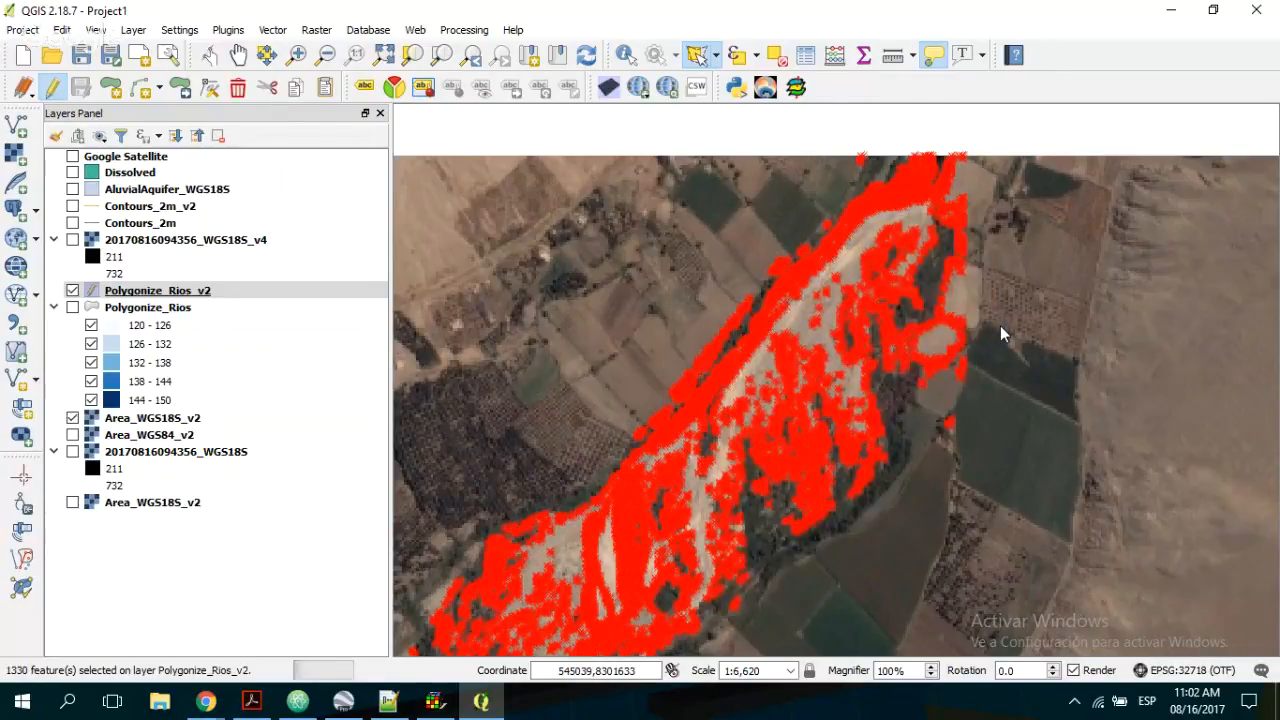
{"action": "left_click", "coordinate": [239, 89]}
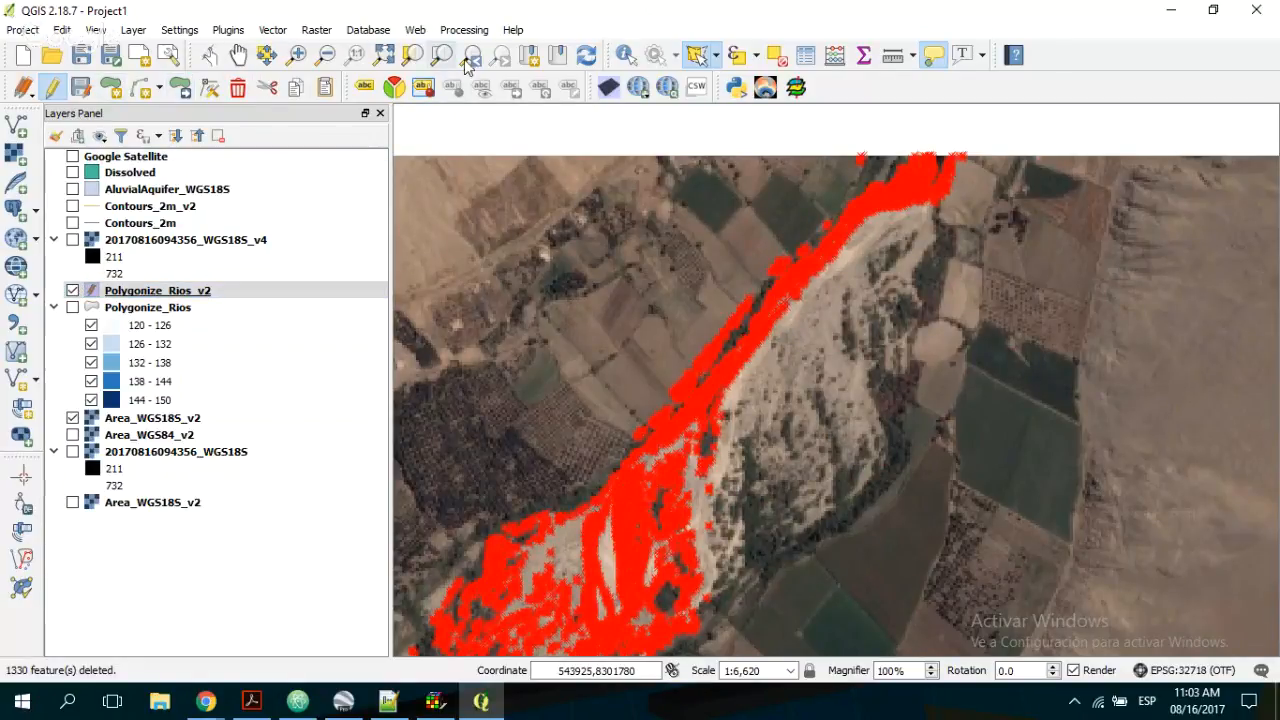
- Stop editing Polygonize_Rios_v2 and keep the deletions made in the northern stretch
{"action": "left_click", "coordinate": [238, 55]}
{"action": "left_click_drag", "start_coordinate": [635, 400], "coordinate": [724, 207]}
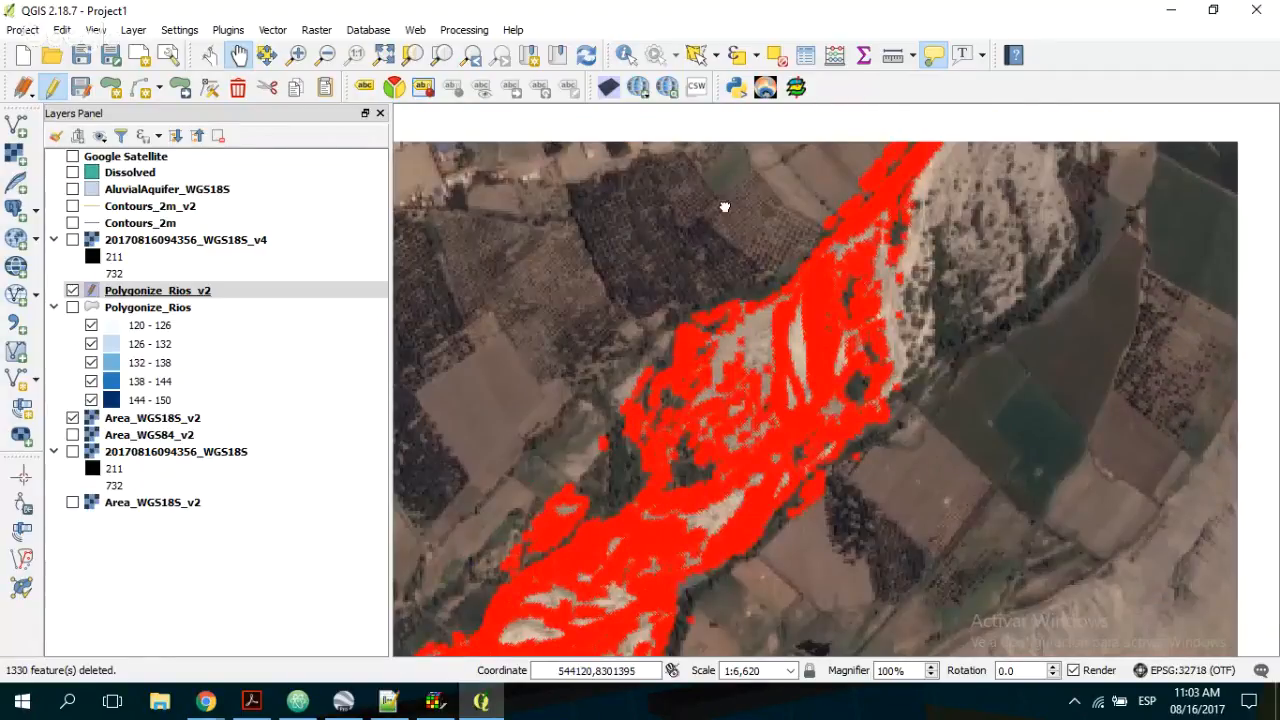
{"action": "left_click", "coordinate": [74, 290]}
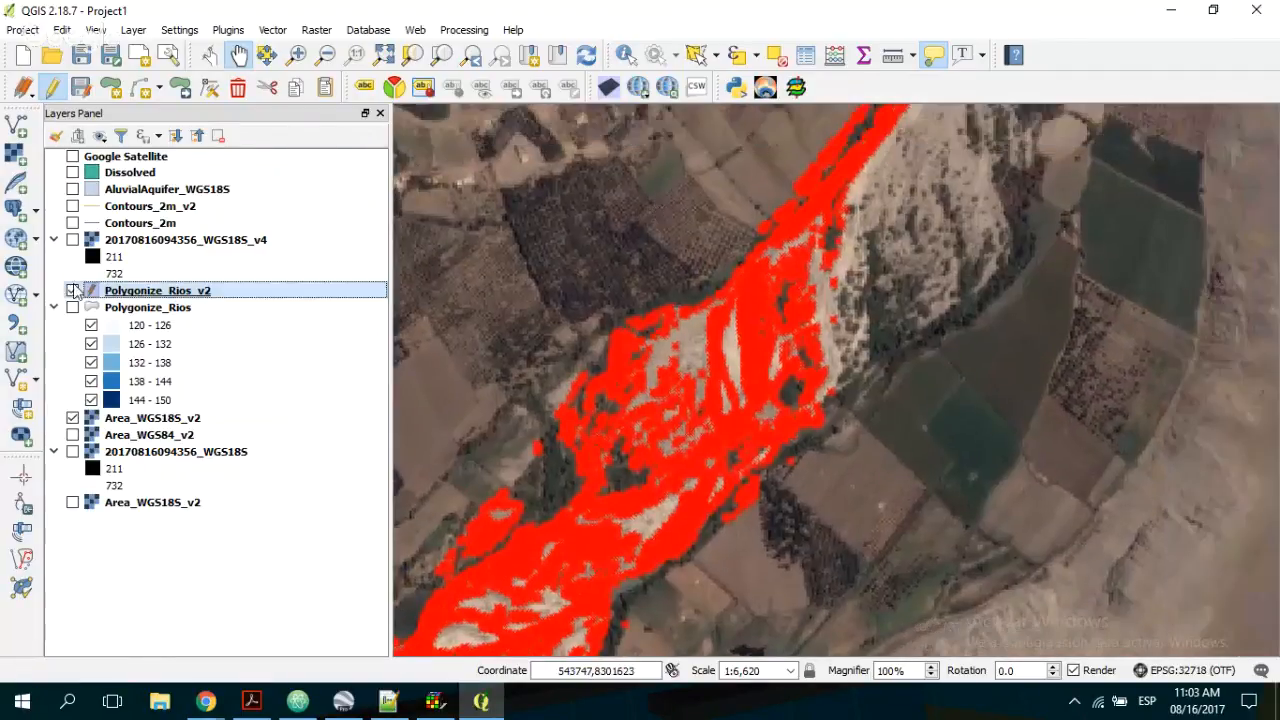
{"action": "left_click", "coordinate": [59, 90]}
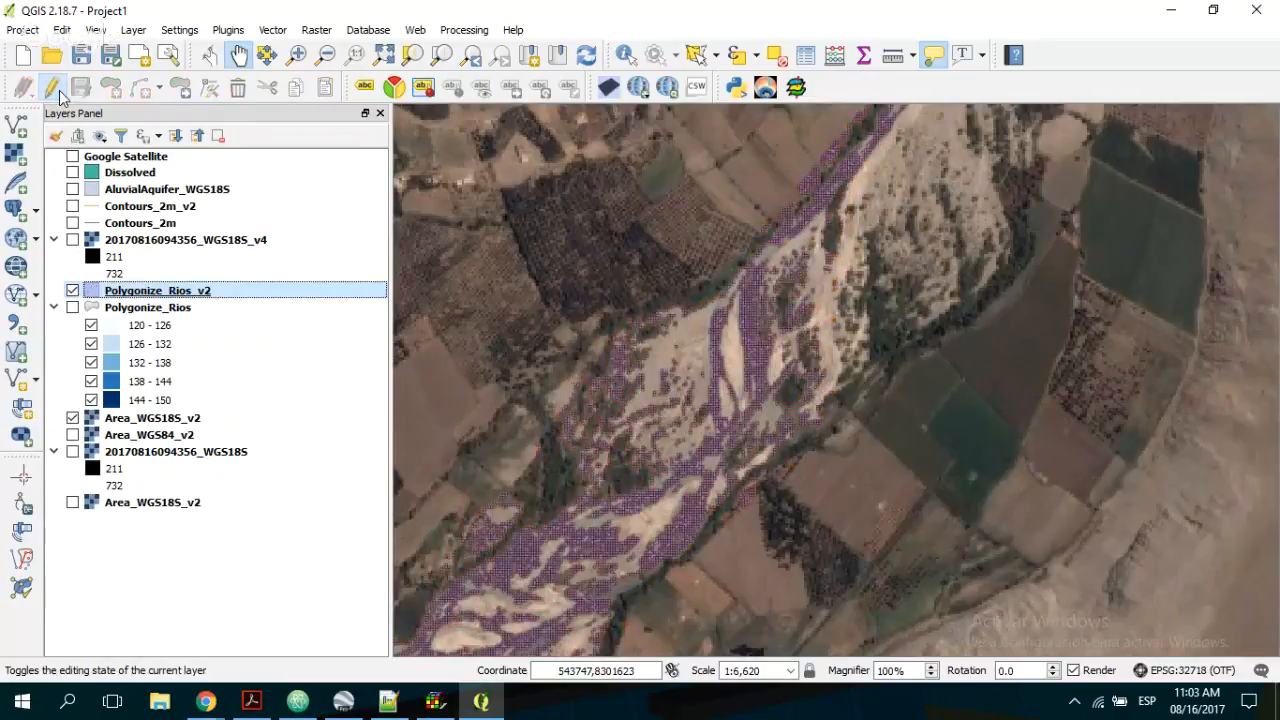
- Hide and show Polygonize_Rios_v2 repeatedly to compare its polygons with the imagery along the river's middle stretch
{"action": "left_click", "coordinate": [72, 291]}
{"action": "left_click", "coordinate": [72, 292]}
{"action": "left_click", "coordinate": [72, 292]}
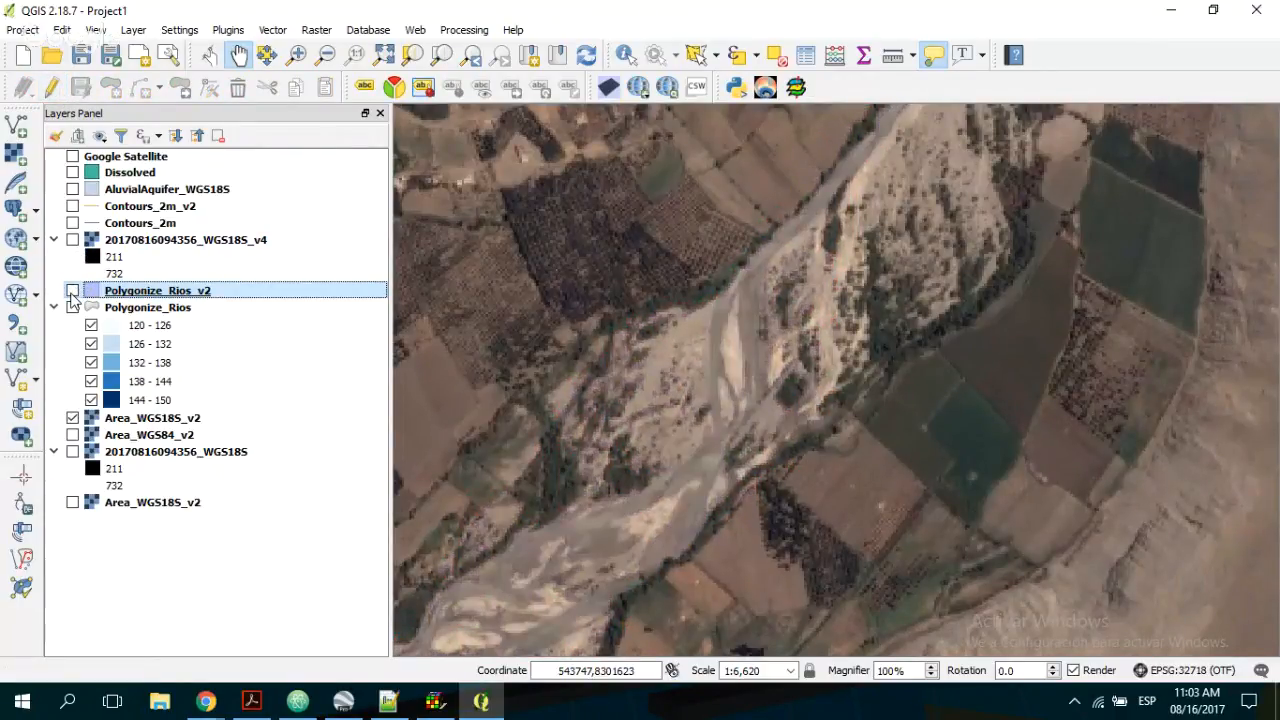
{"action": "left_click", "coordinate": [72, 292]}
{"action": "left_click", "coordinate": [72, 292]}
{"action": "left_click", "coordinate": [72, 291]}
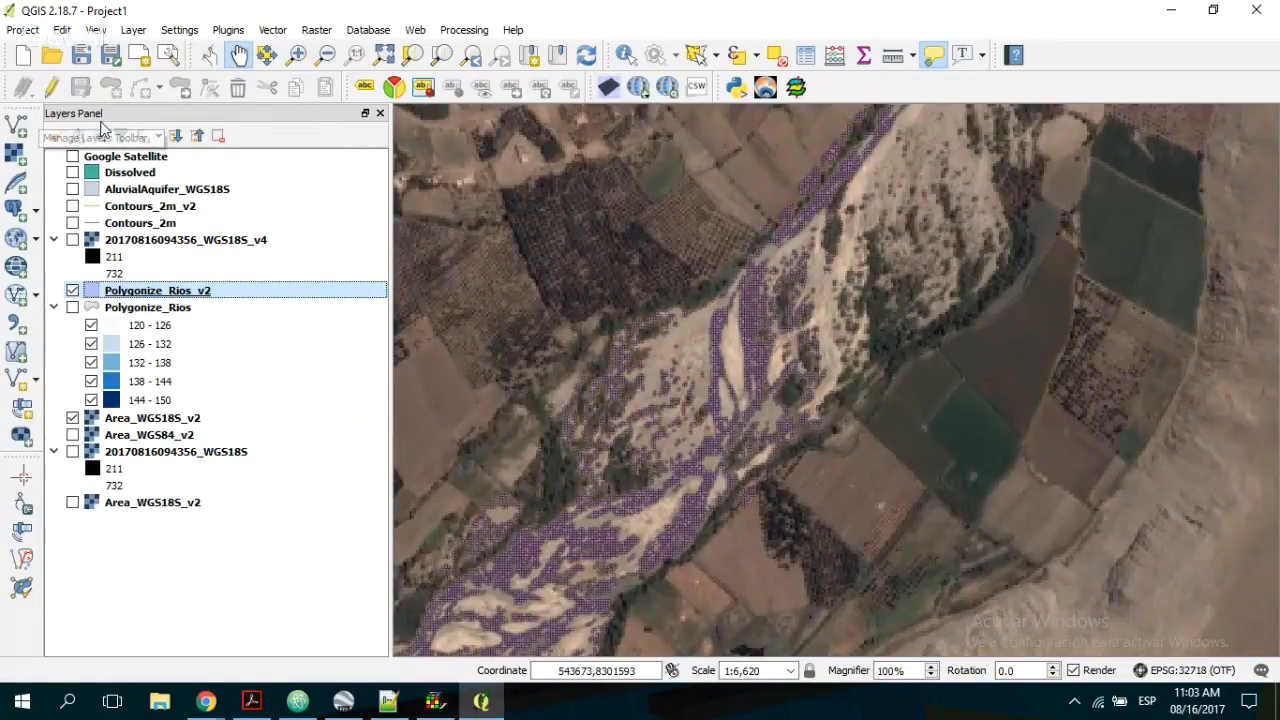
- In Polygonize_Rios_v2, delete the polygons on the wide sandy area west of the main channel by enclosing them in a polygon selection
{"action": "left_click", "coordinate": [52, 87]}
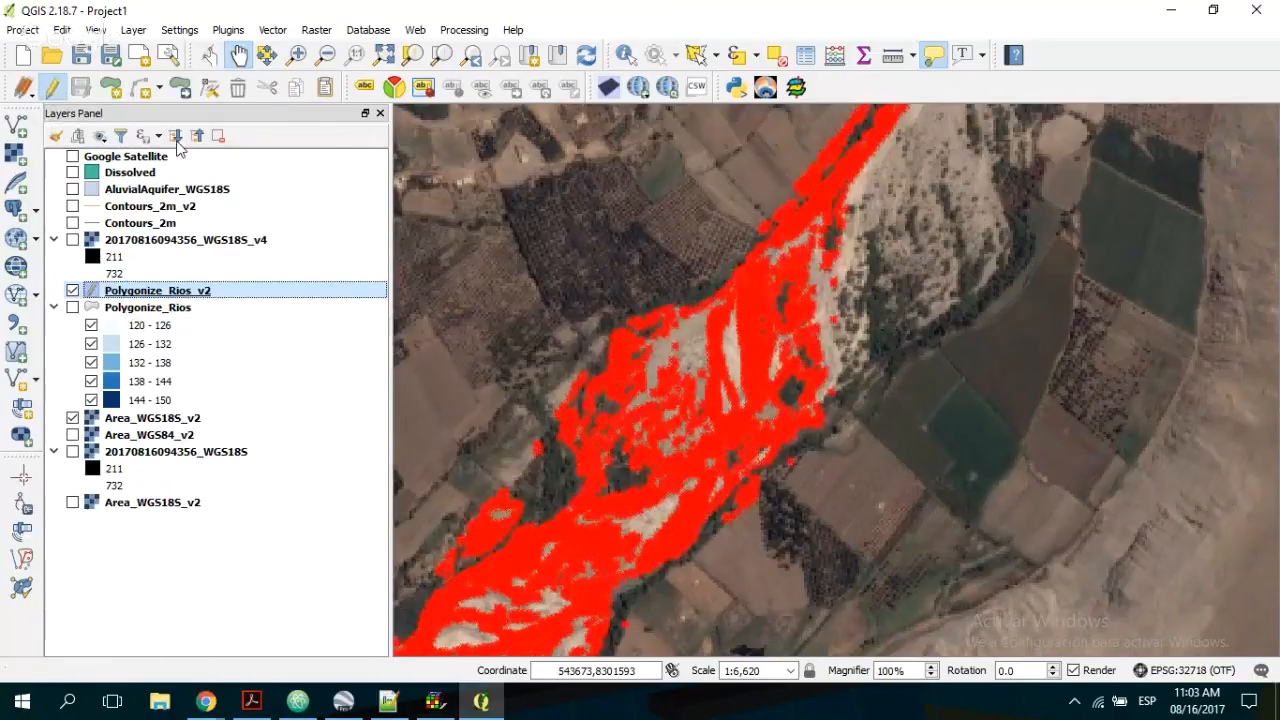
{"action": "left_click", "coordinate": [698, 54]}
{"action": "left_click", "coordinate": [544, 485]}
{"action": "left_click", "coordinate": [634, 477]}
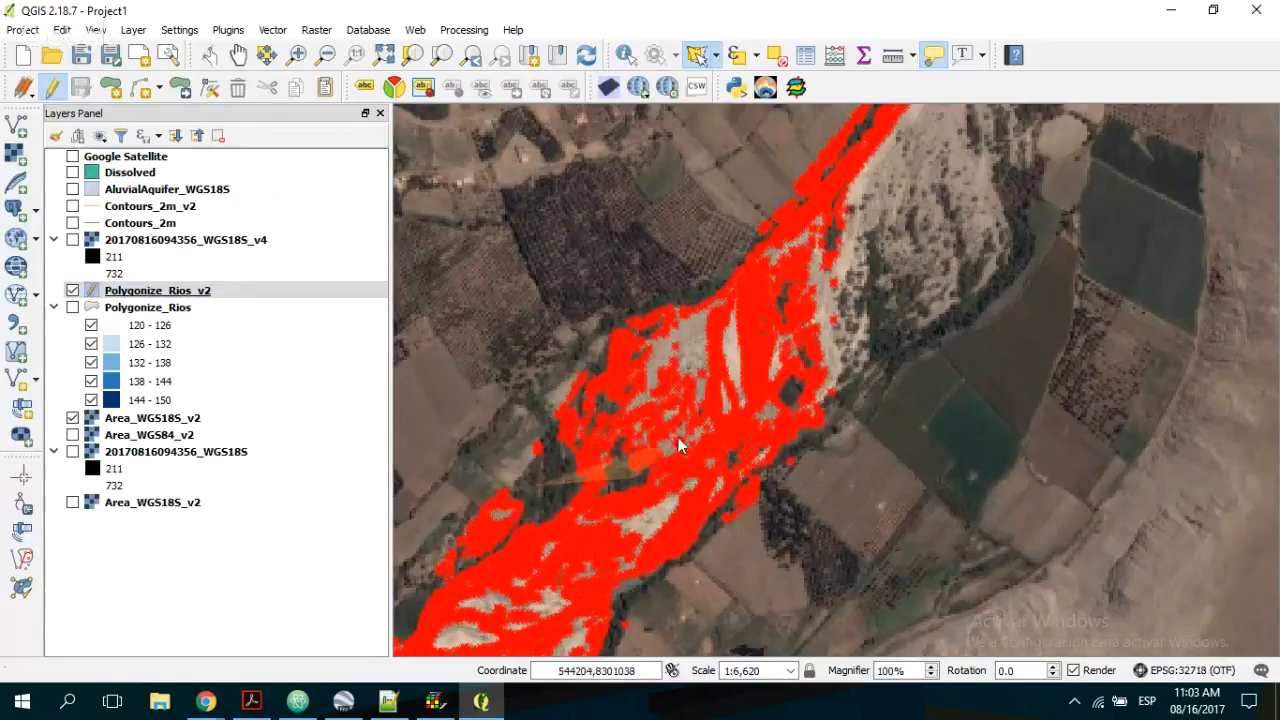
{"action": "left_click", "coordinate": [694, 282]}
{"action": "left_click", "coordinate": [609, 293]}
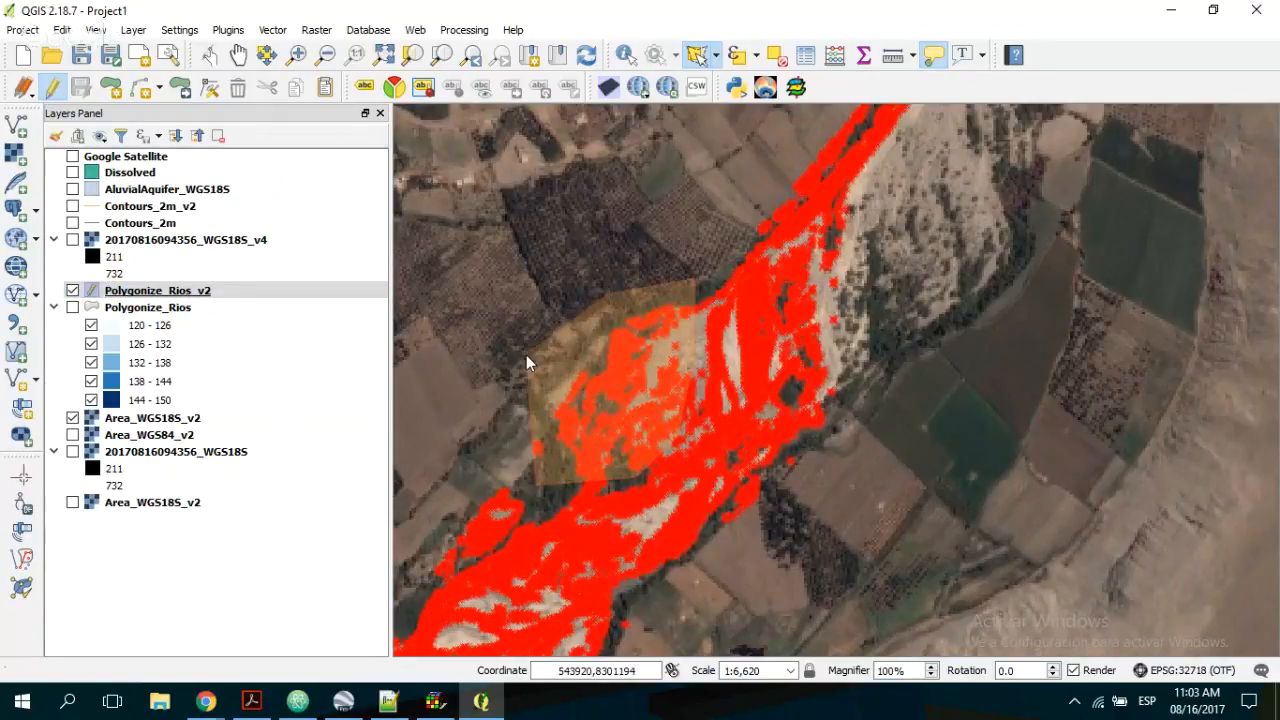
{"action": "right_click", "coordinate": [521, 356]}
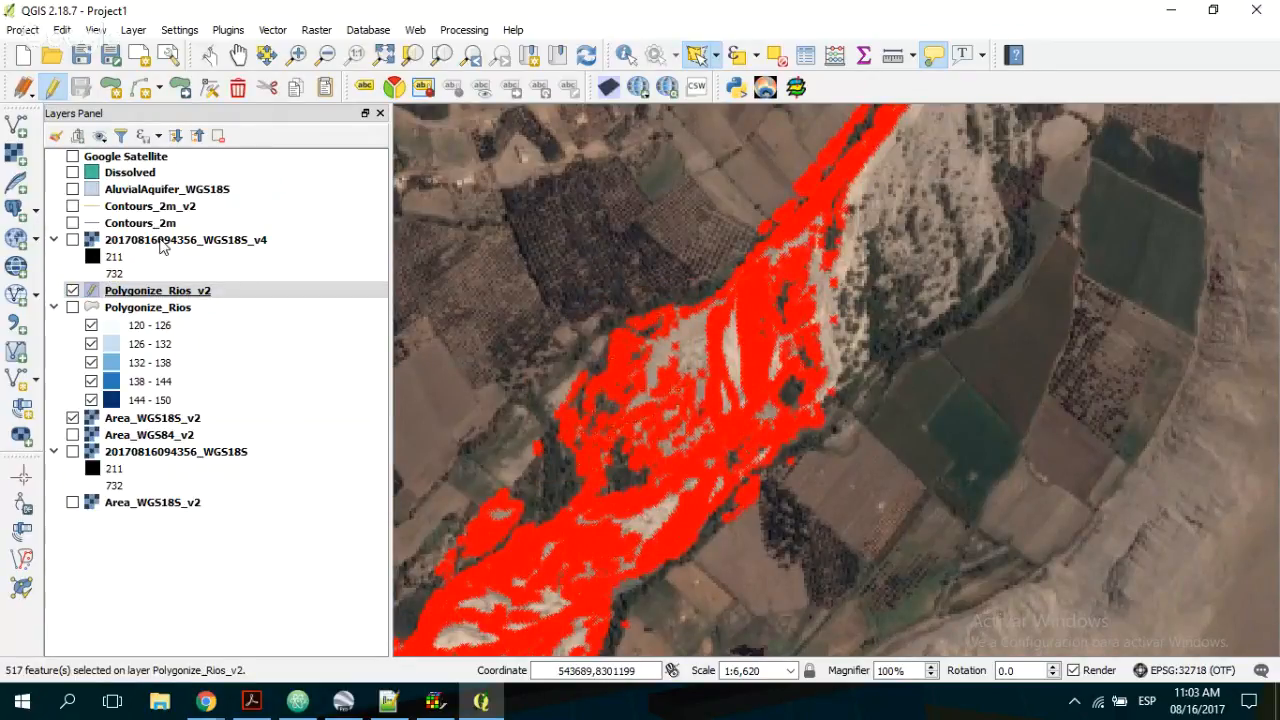
{"action": "left_click", "coordinate": [240, 88]}
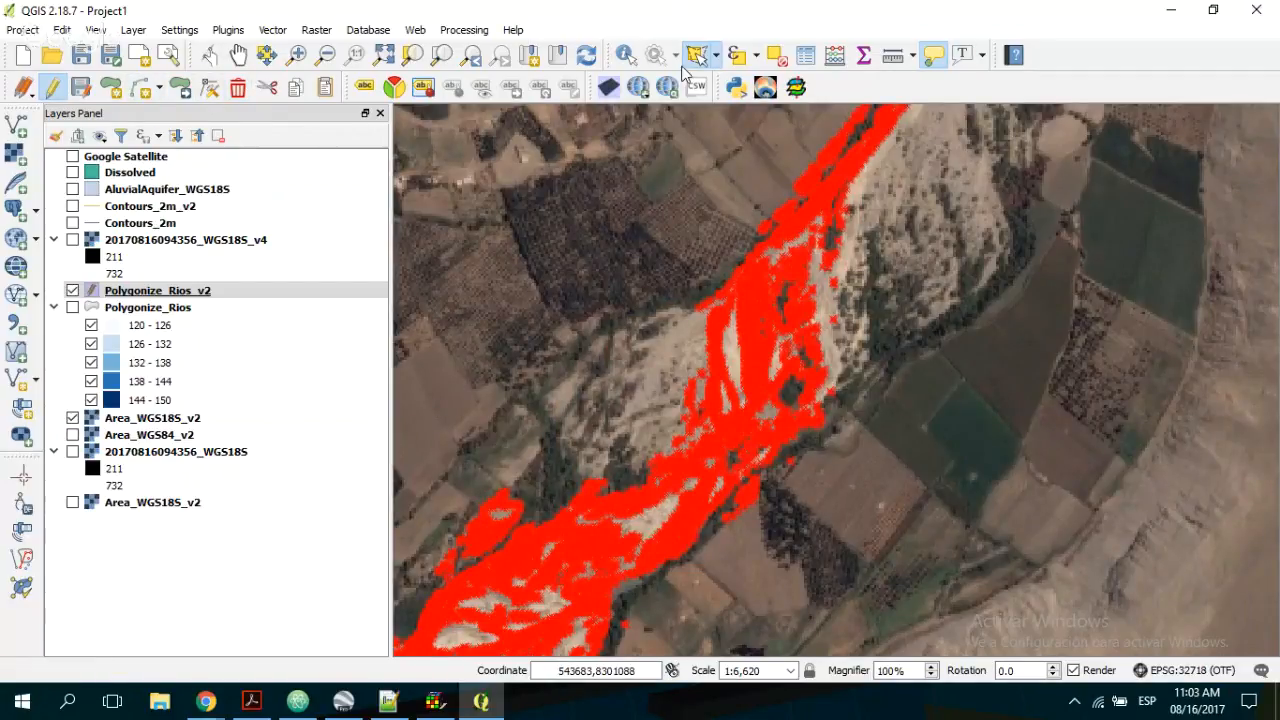
- Delete the small detached polygon cluster on the west bank, just southwest of the cleared sandy area
{"action": "left_click", "coordinate": [435, 531]}
{"action": "left_click", "coordinate": [425, 570]}
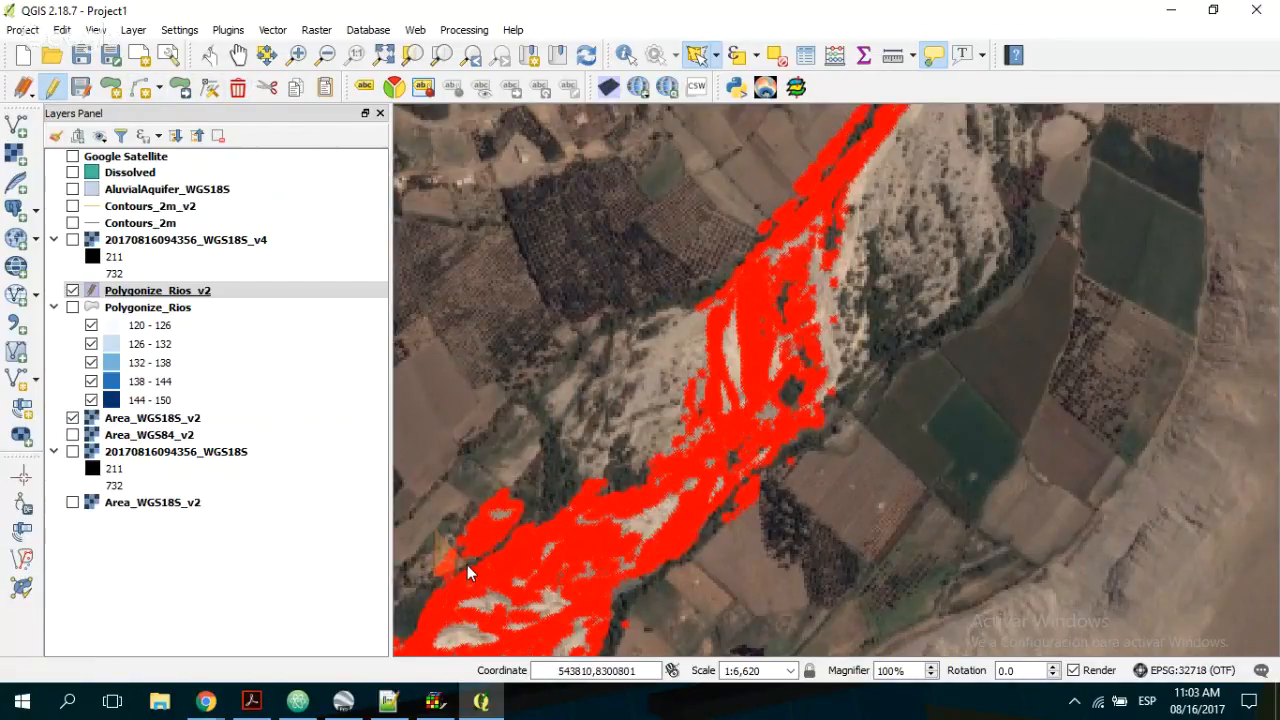
{"action": "left_click", "coordinate": [467, 565]}
{"action": "left_click", "coordinate": [502, 539]}
{"action": "left_click", "coordinate": [524, 510]}
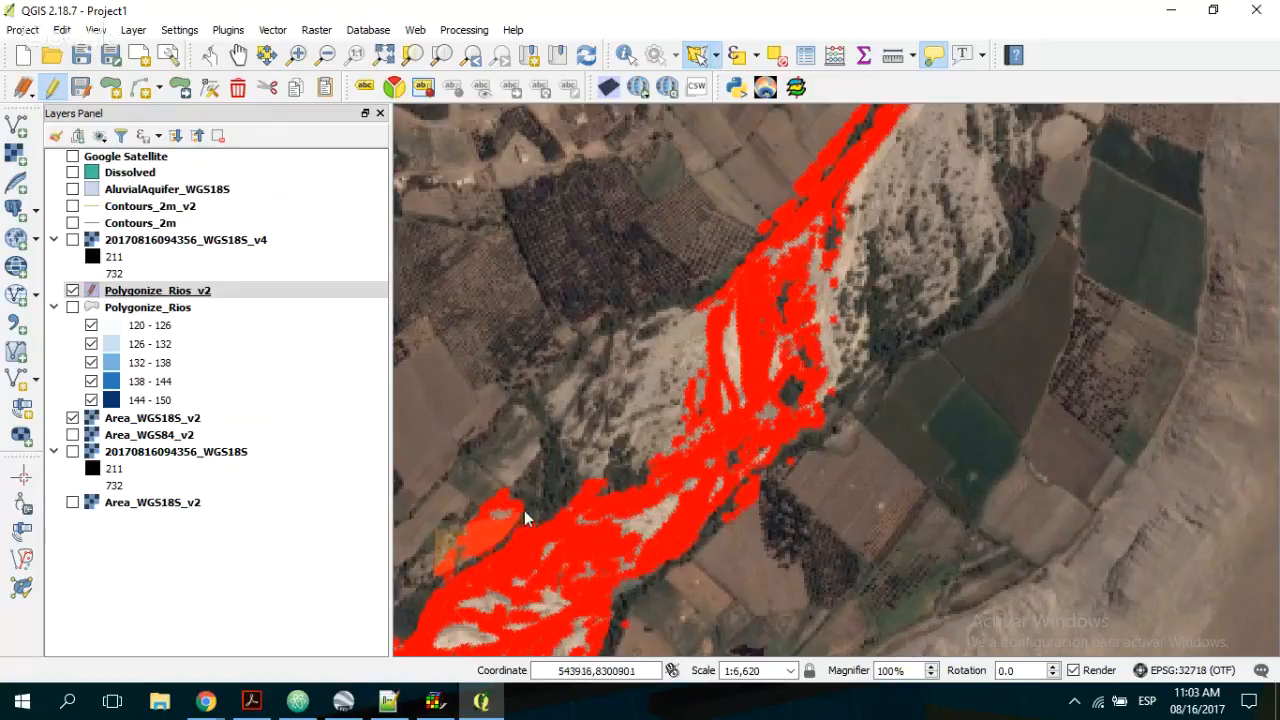
{"action": "right_click", "coordinate": [529, 412]}
{"action": "left_click", "coordinate": [237, 88]}
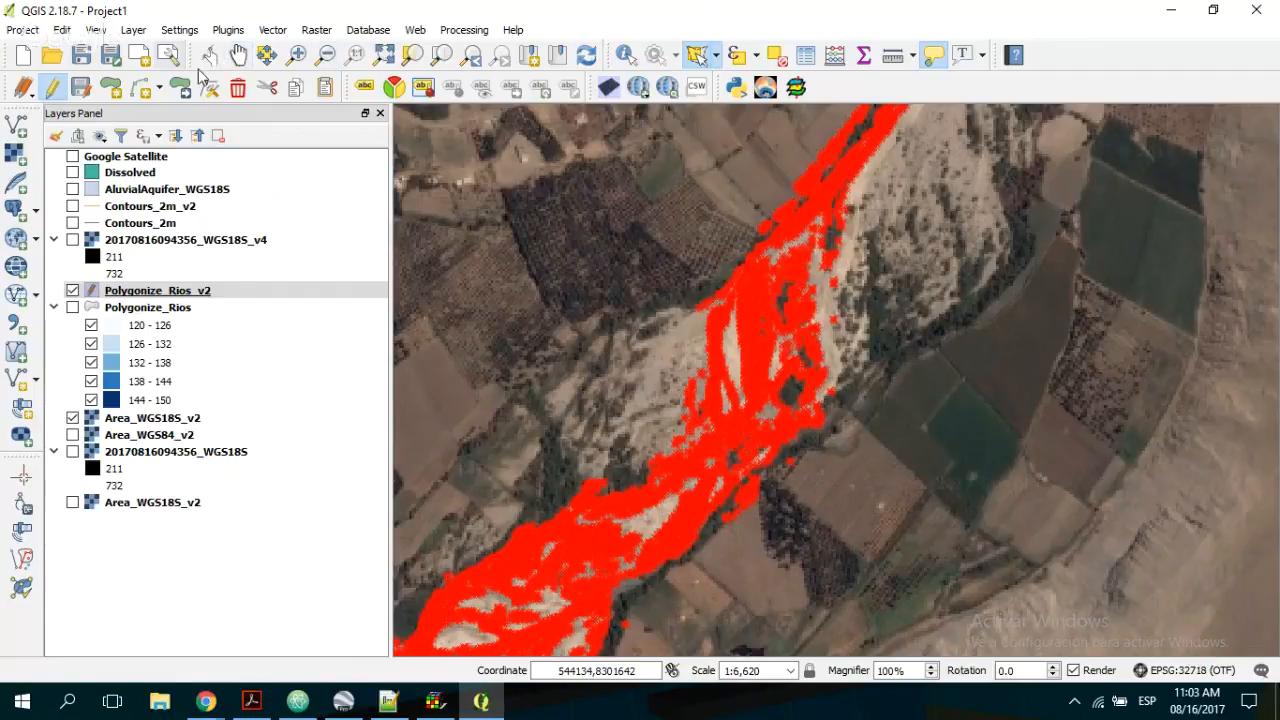
- Stop editing Polygonize_Rios_v2, keeping the west-bank deletions, and inspect the river bend farther south against the imagery
{"action": "left_click", "coordinate": [238, 55]}
{"action": "left_click_drag", "start_coordinate": [653, 411], "coordinate": [758, 223]}
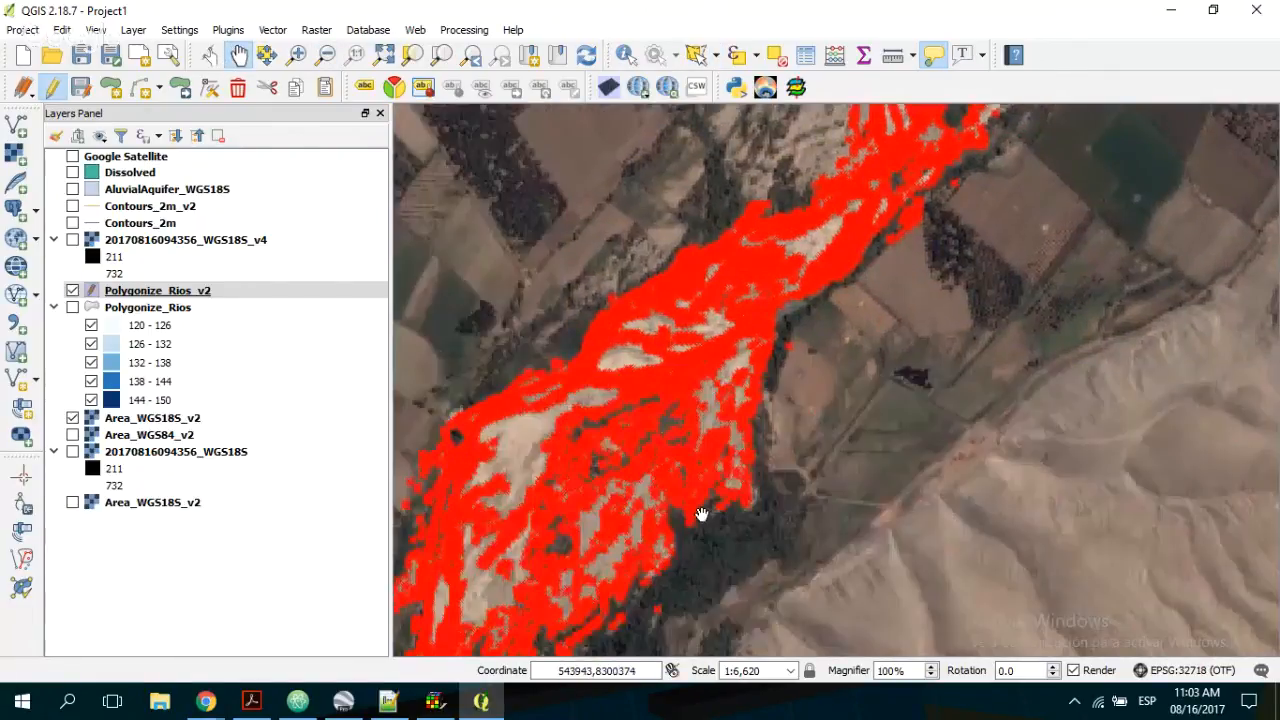
{"action": "left_click_drag", "start_coordinate": [702, 518], "coordinate": [908, 288]}
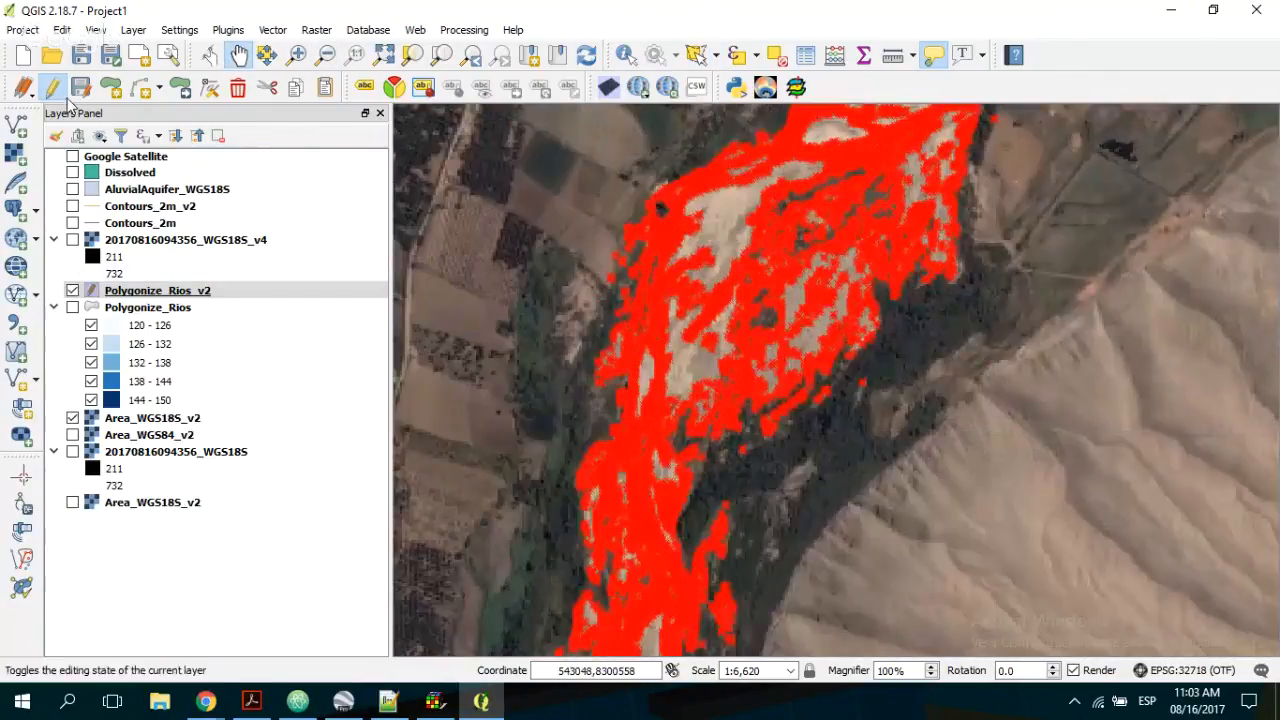
{"action": "left_click", "coordinate": [53, 88]}
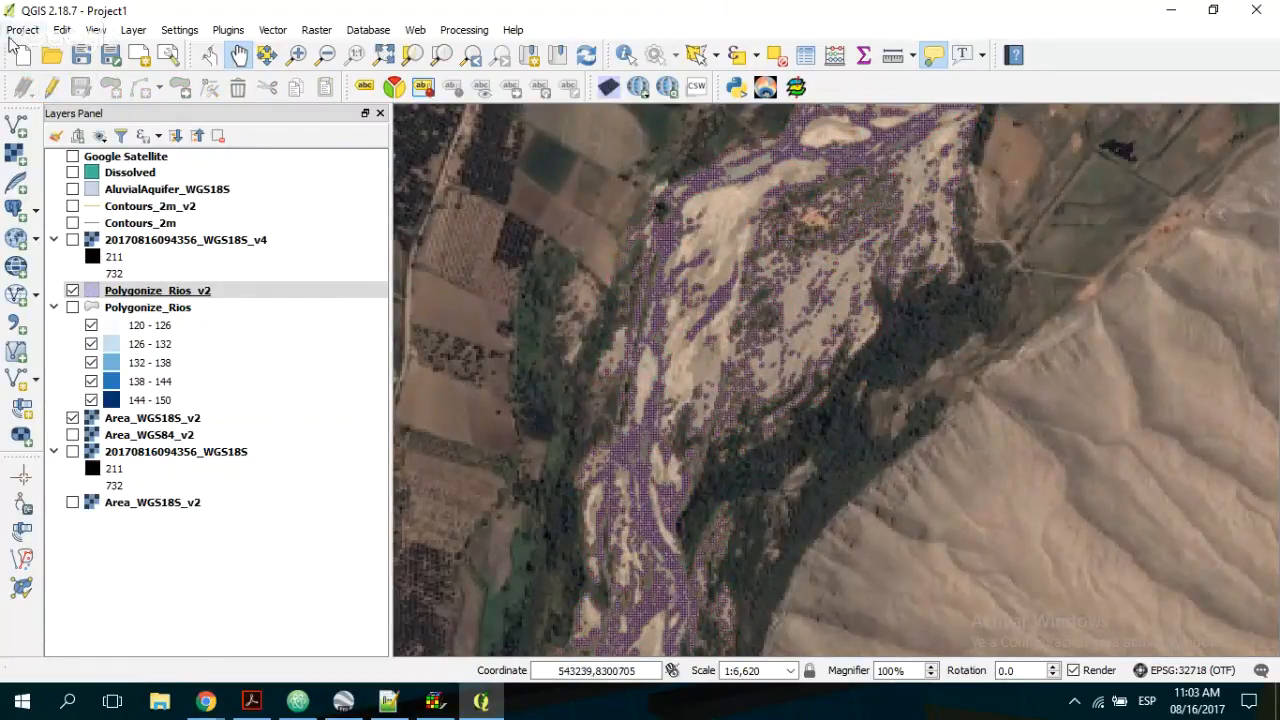
- Reopen Polygonize_Rios_v2 for editing and delete the polygons on the broad sandbar east of the main channel at the river bend
{"action": "left_click", "coordinate": [53, 88]}
{"action": "left_click", "coordinate": [697, 54]}
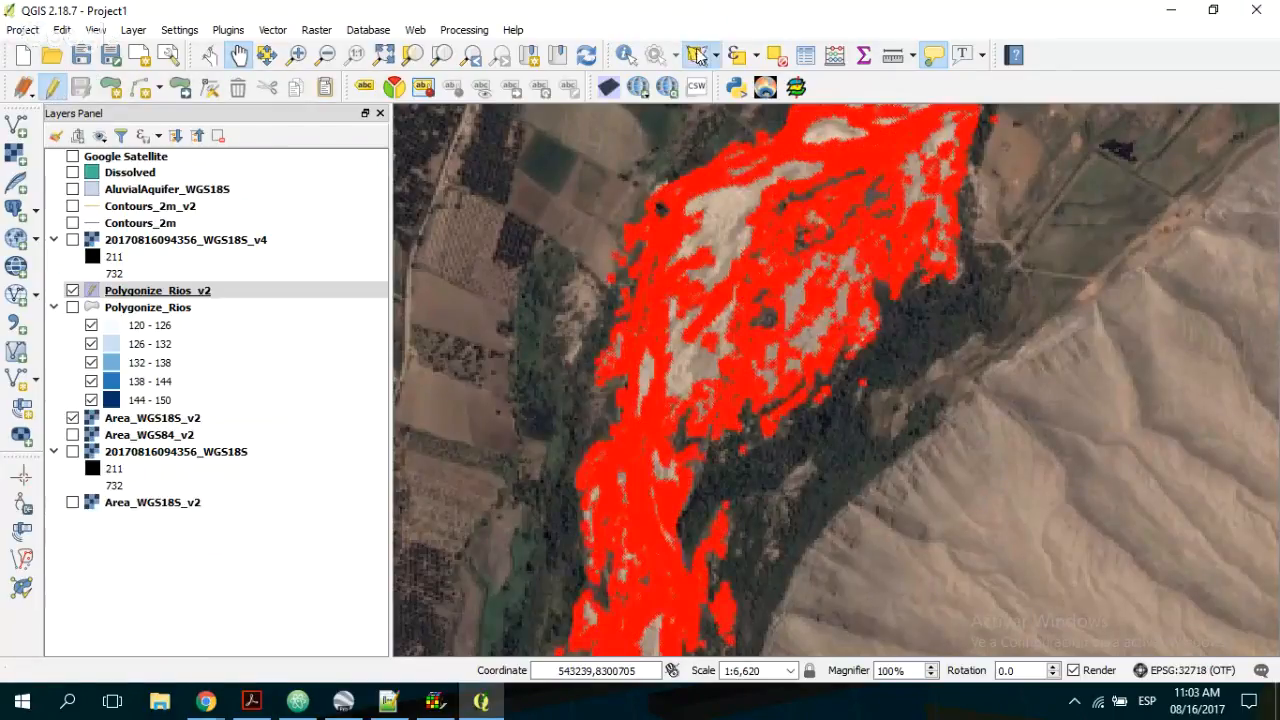
{"action": "mouse_move", "coordinate": [813, 170]}
{"action": "left_mouse_down"}
{"action": "mouse_move", "coordinate": [764, 180]}
{"action": "mouse_move", "coordinate": [704, 266]}
{"action": "mouse_move", "coordinate": [697, 373]}
{"action": "mouse_move", "coordinate": [720, 471]}
{"action": "mouse_move", "coordinate": [946, 390]}
{"action": "left_mouse_up"}
{"action": "left_click", "coordinate": [237, 87]}
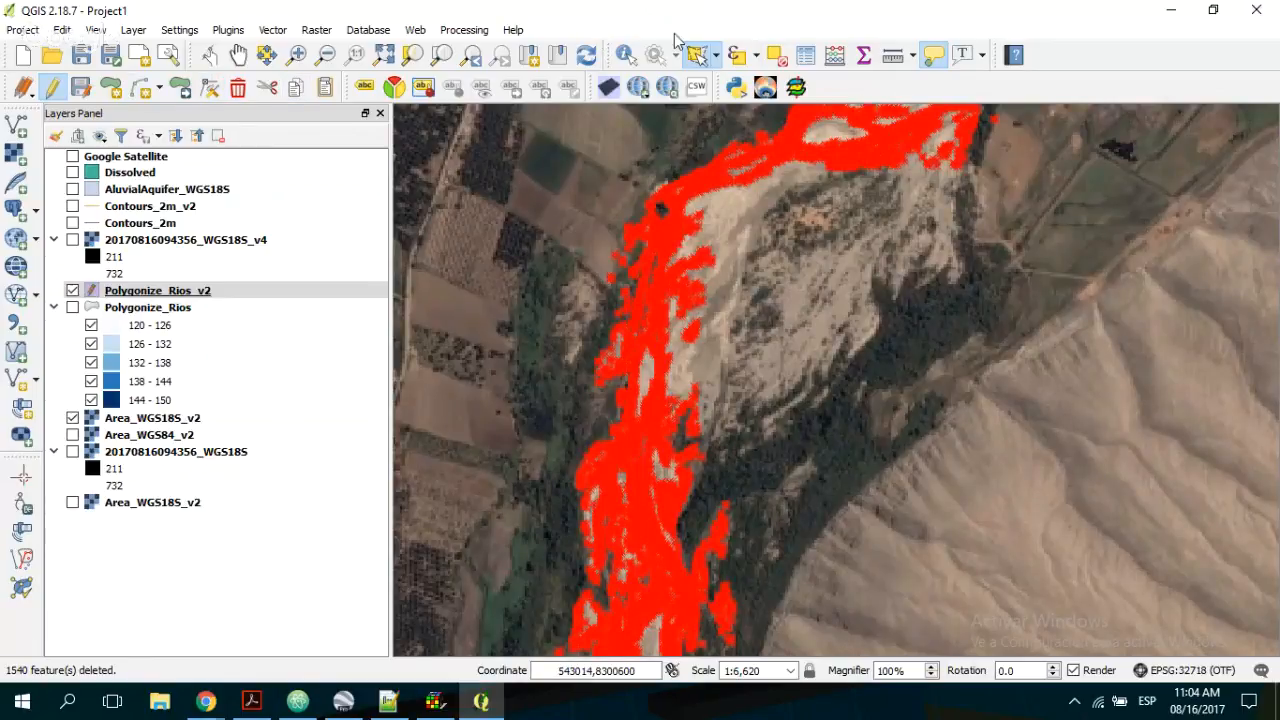
- Delete the polygons east of the main channel at the river's southern end and save the changes to Polygonize_Rios_v2
{"action": "left_click", "coordinate": [238, 55]}
{"action": "left_click_drag", "start_coordinate": [731, 415], "coordinate": [768, 210]}
{"action": "left_click_drag", "start_coordinate": [757, 462], "coordinate": [843, 274]}
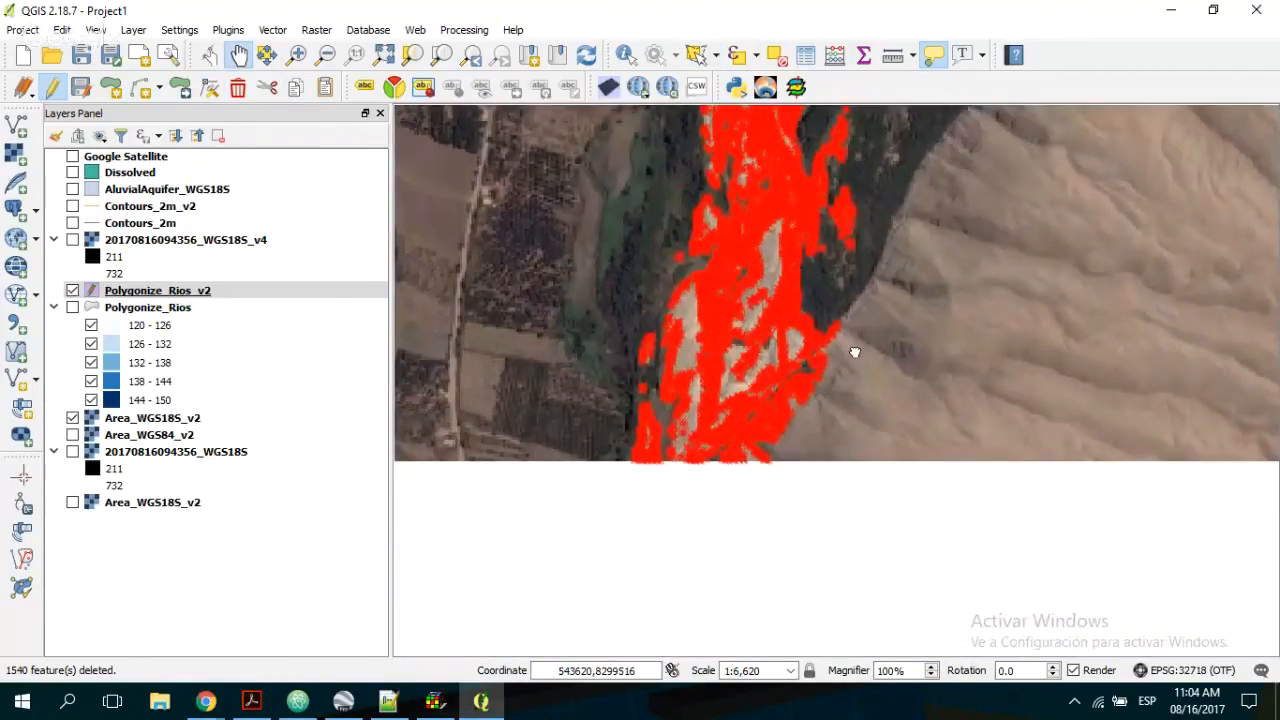
{"action": "left_click_drag", "start_coordinate": [855, 352], "coordinate": [767, 454]}
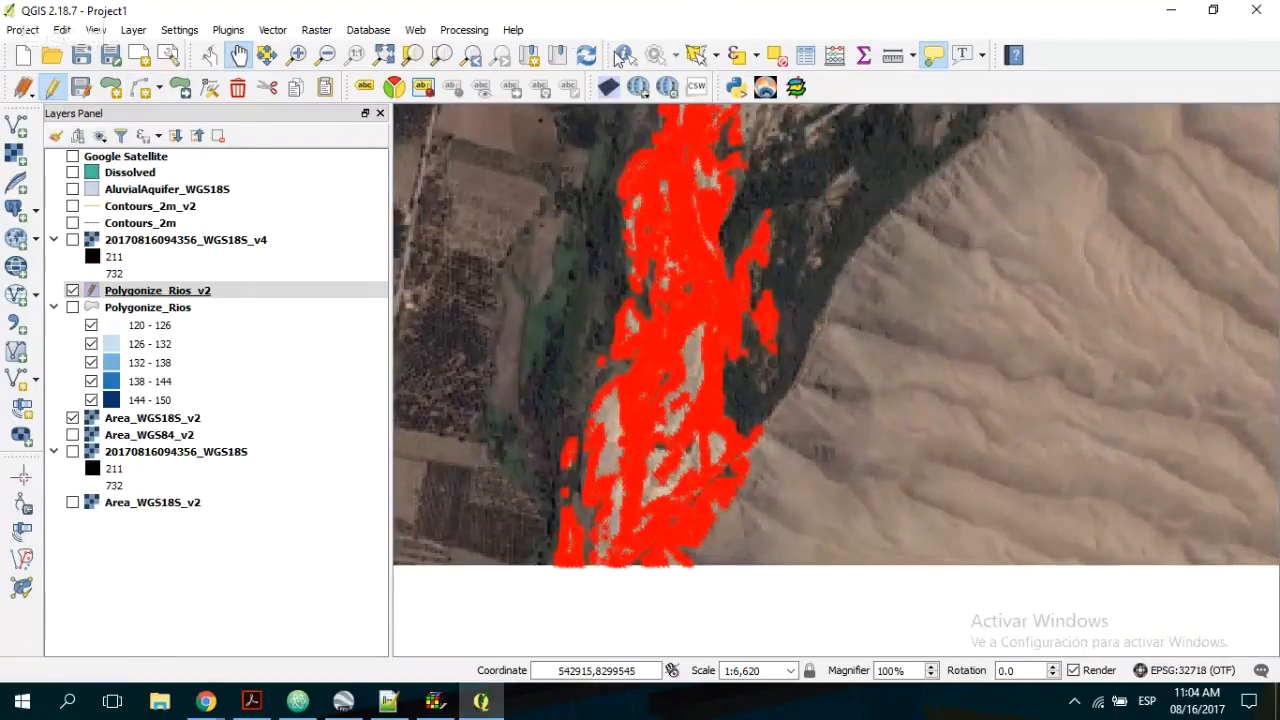
{"action": "left_click", "coordinate": [697, 55]}
{"action": "left_click", "coordinate": [793, 587]}
{"action": "left_click", "coordinate": [652, 593]}
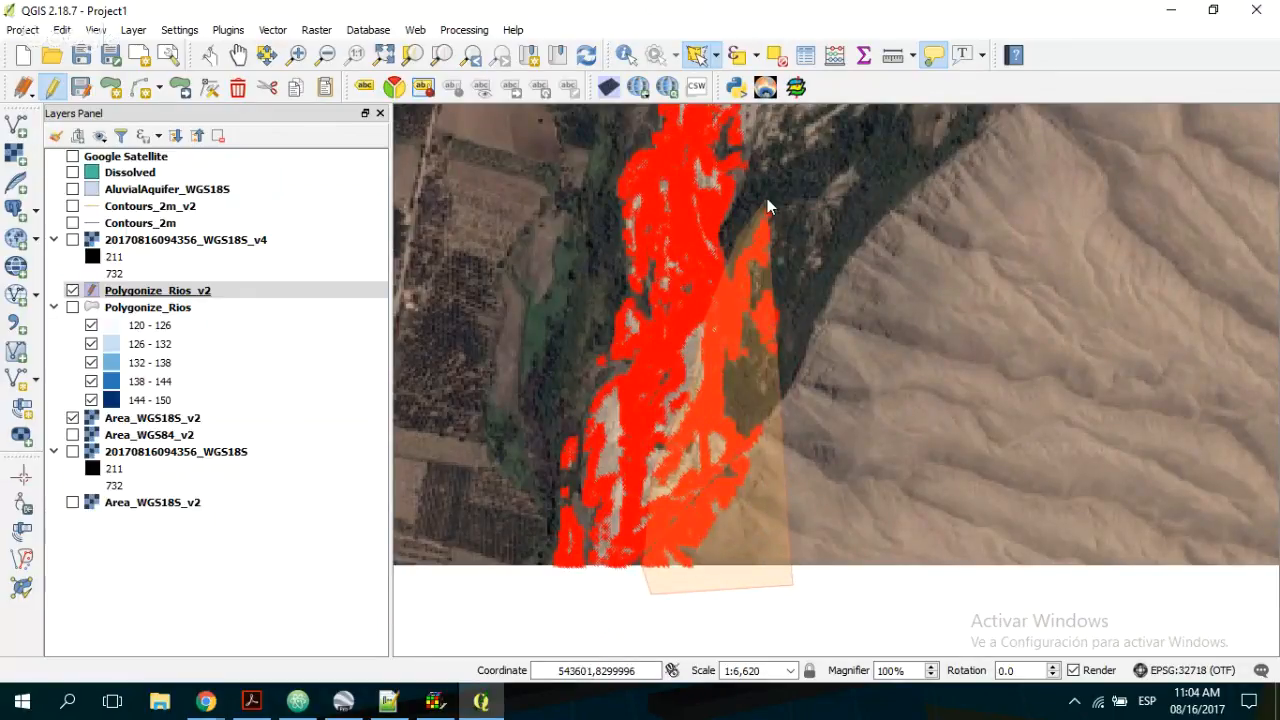
{"action": "right_click", "coordinate": [809, 187]}
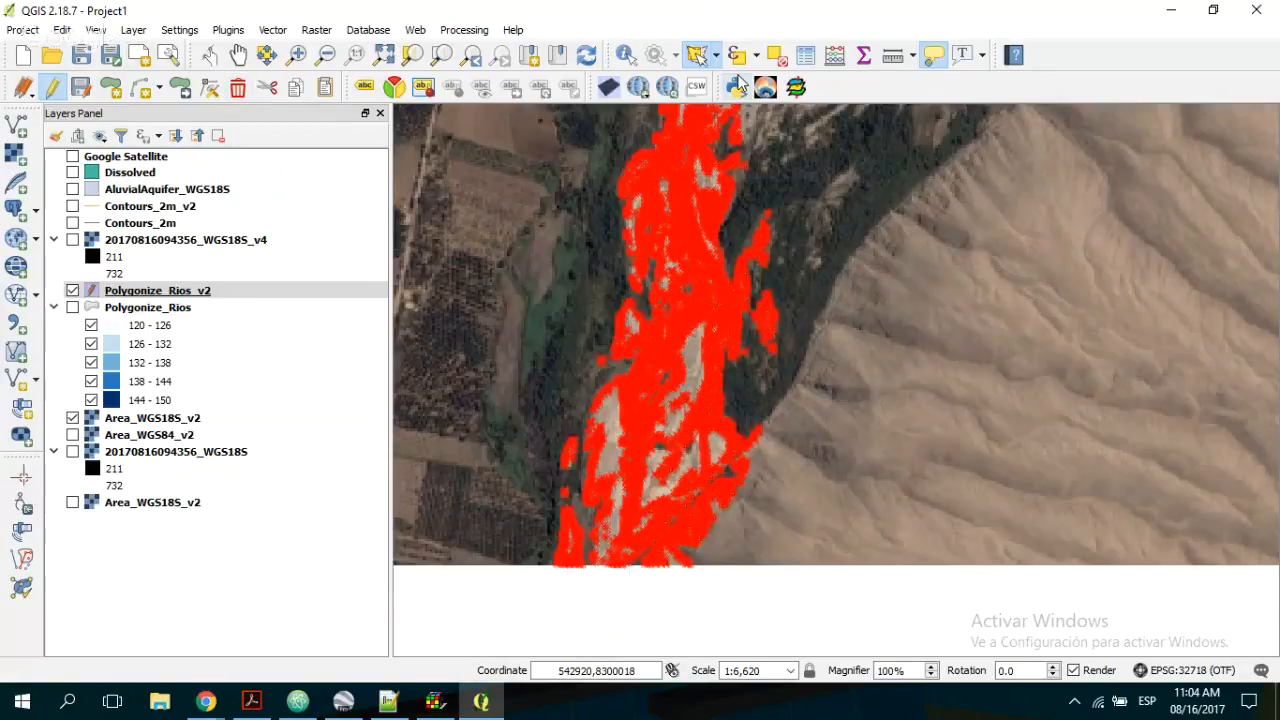
{"action": "left_click", "coordinate": [238, 89]}
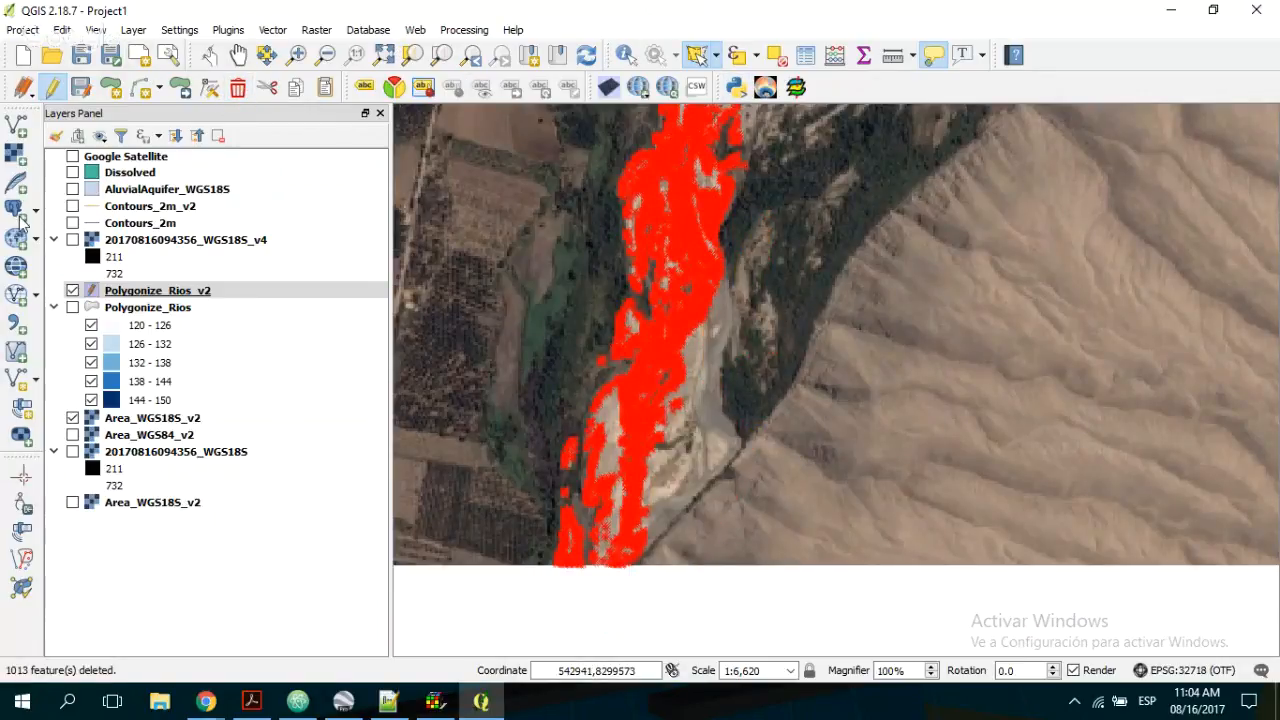
{"action": "left_click", "coordinate": [52, 88]}
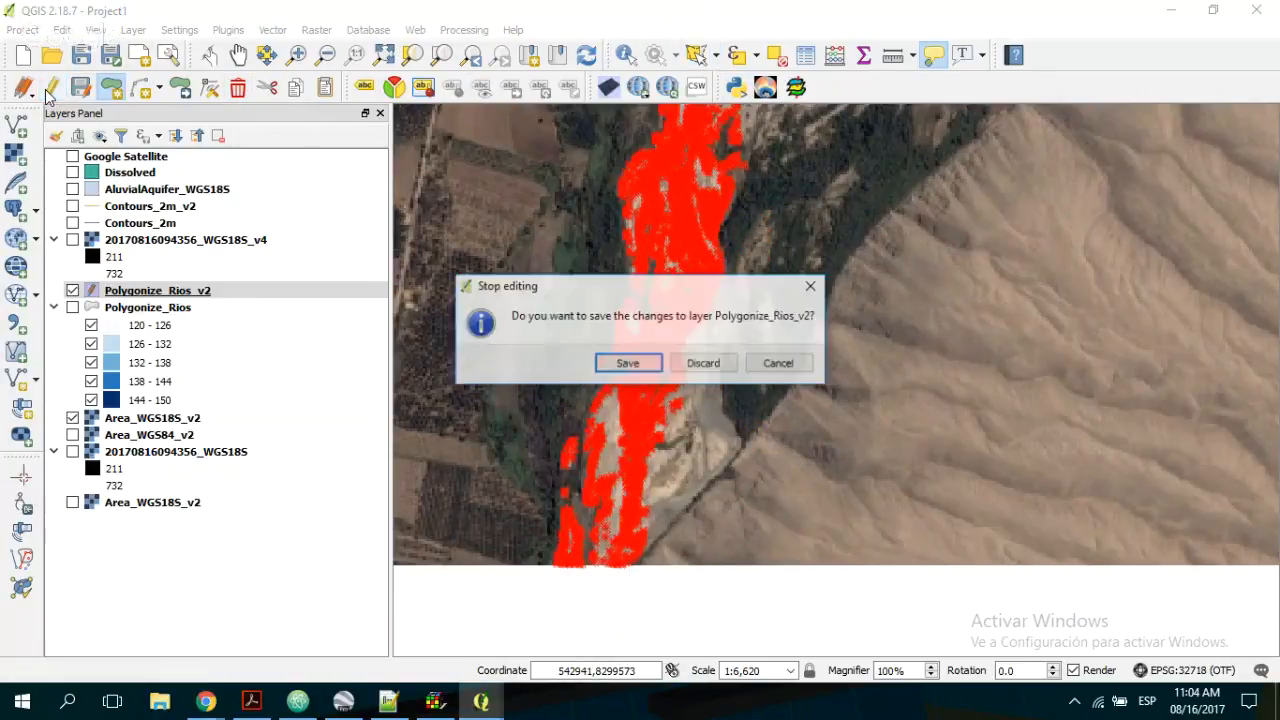
{"action": "left_click", "coordinate": [628, 364]}
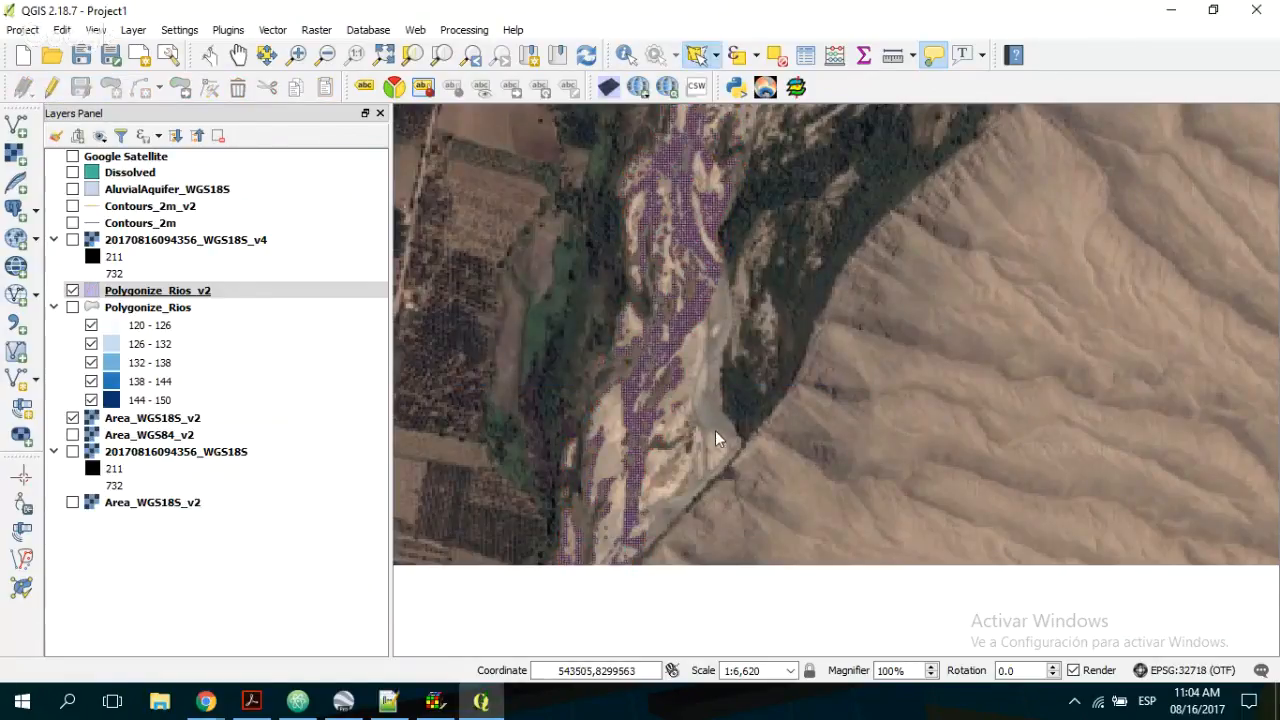
- Hide and show Polygonize_Rios_v2 to compare the remaining polygons with the imagery at the river's southern end
{"action": "left_click", "coordinate": [72, 290]}
{"action": "left_click", "coordinate": [72, 290]}
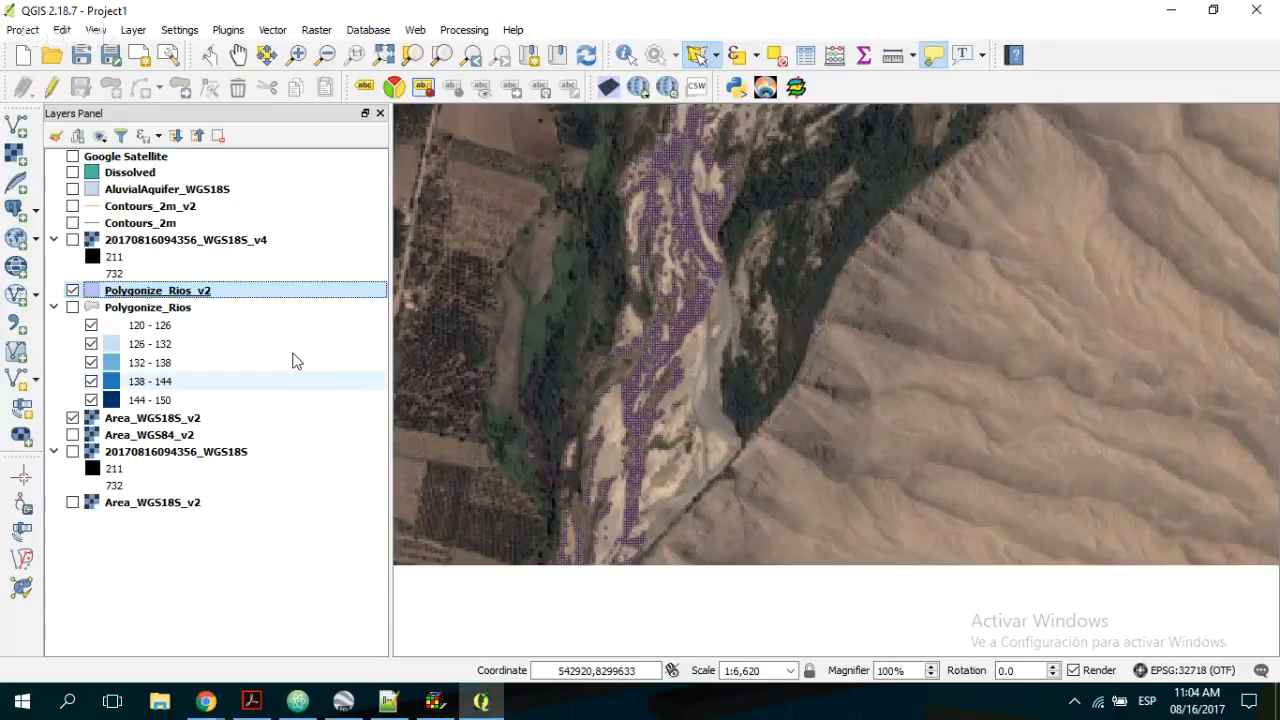
{"action": "left_click", "coordinate": [72, 290]}
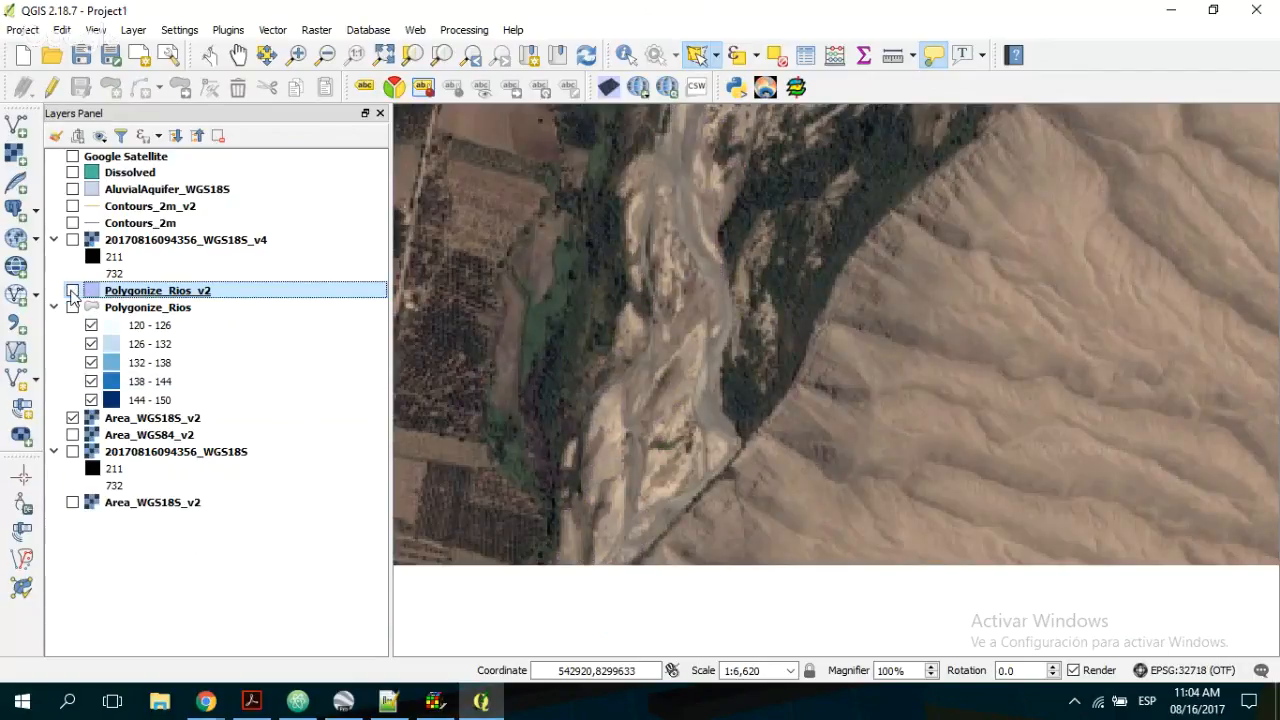
{"action": "left_click", "coordinate": [72, 290]}
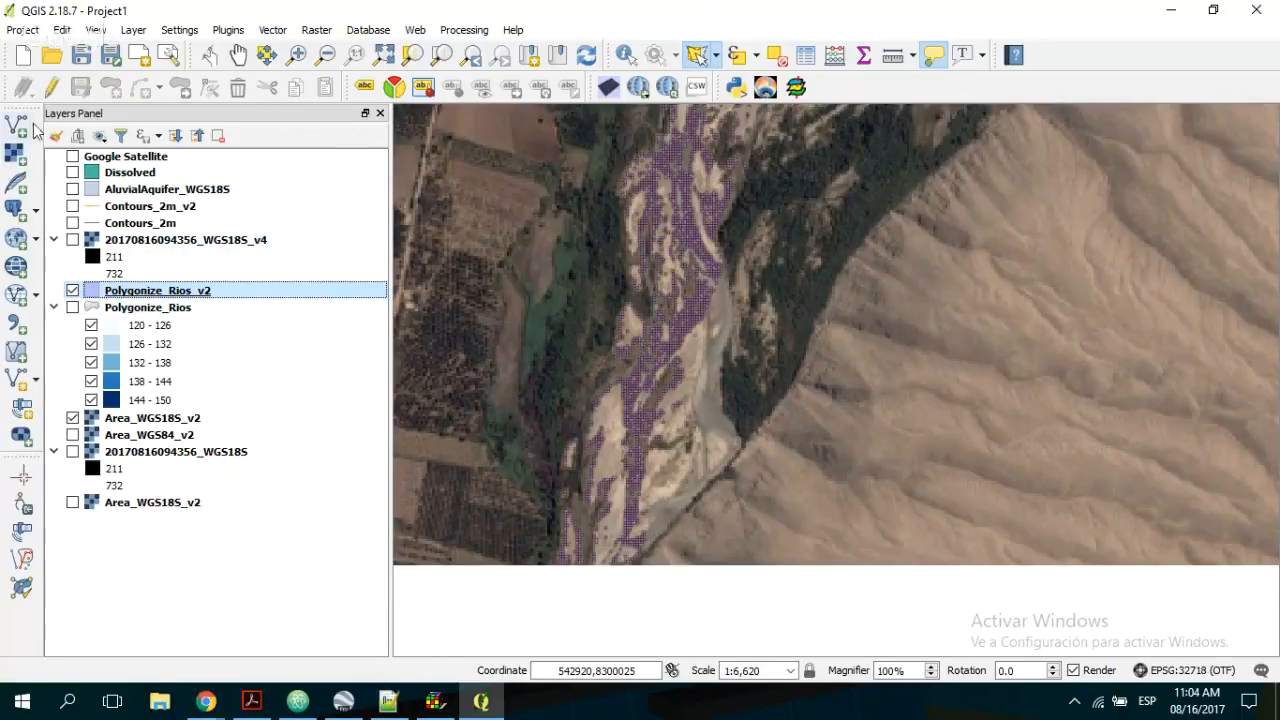
- Delete the polygons west of the main channel at the river's southern end and save the changes to Polygonize_Rios_v2
{"action": "left_click", "coordinate": [52, 88]}
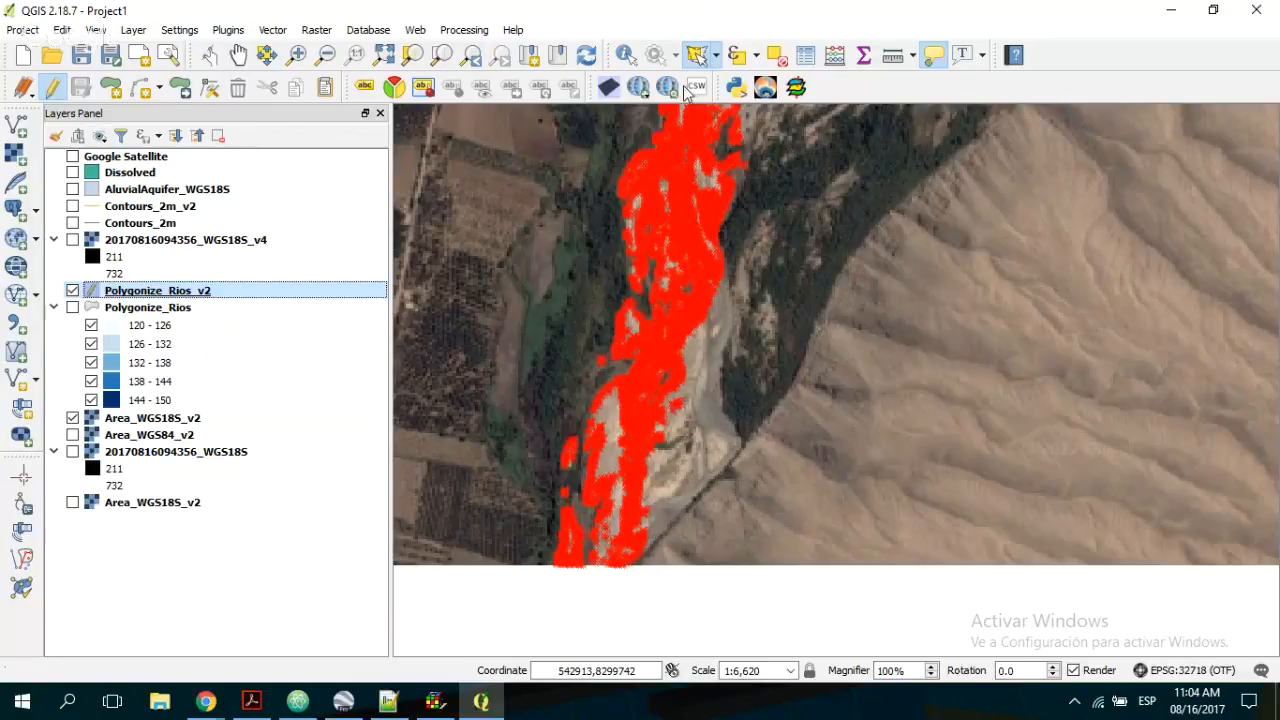
{"action": "left_click", "coordinate": [523, 377]}
{"action": "left_click", "coordinate": [524, 550]}
{"action": "left_click", "coordinate": [584, 585]}
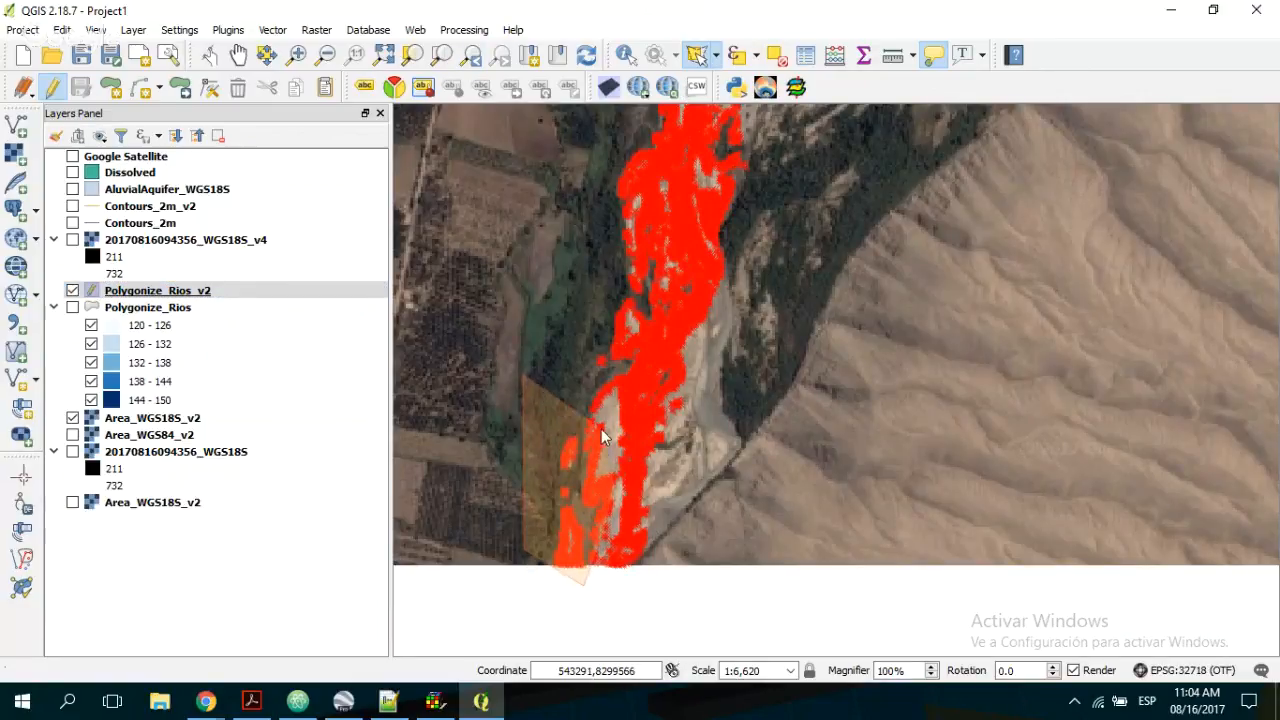
{"action": "right_click", "coordinate": [594, 334]}
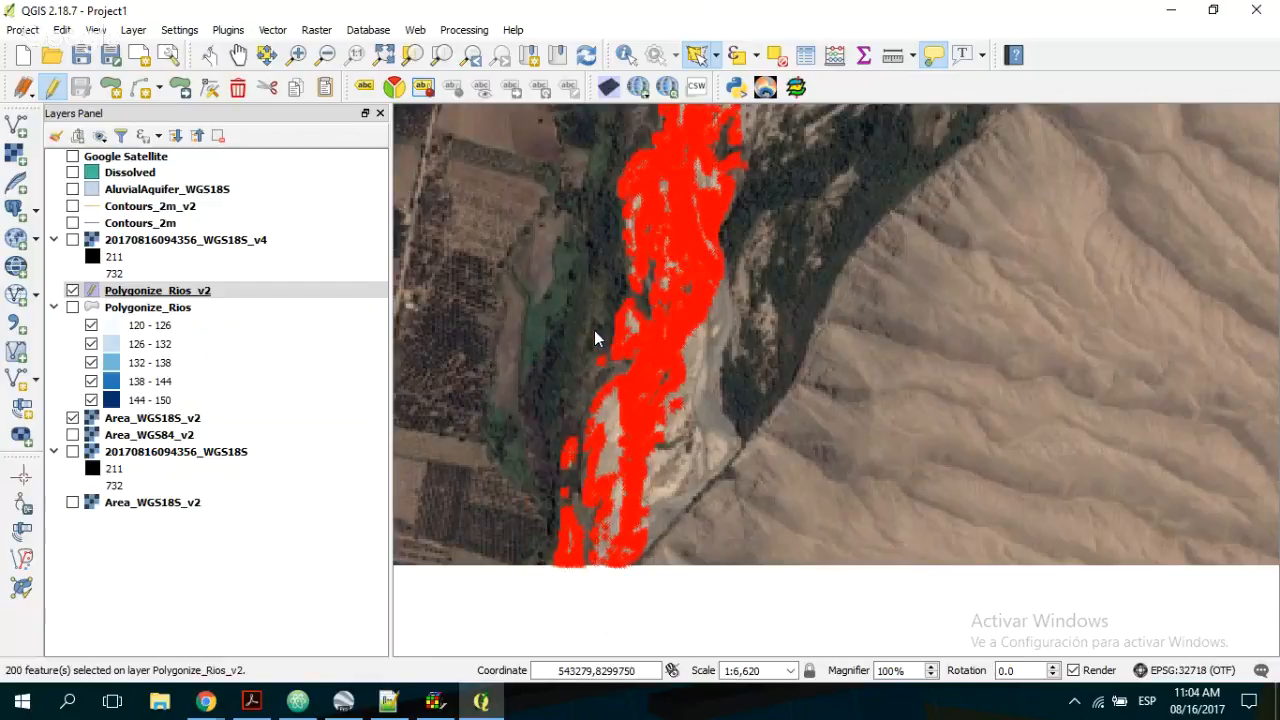
{"action": "left_click", "coordinate": [237, 87]}
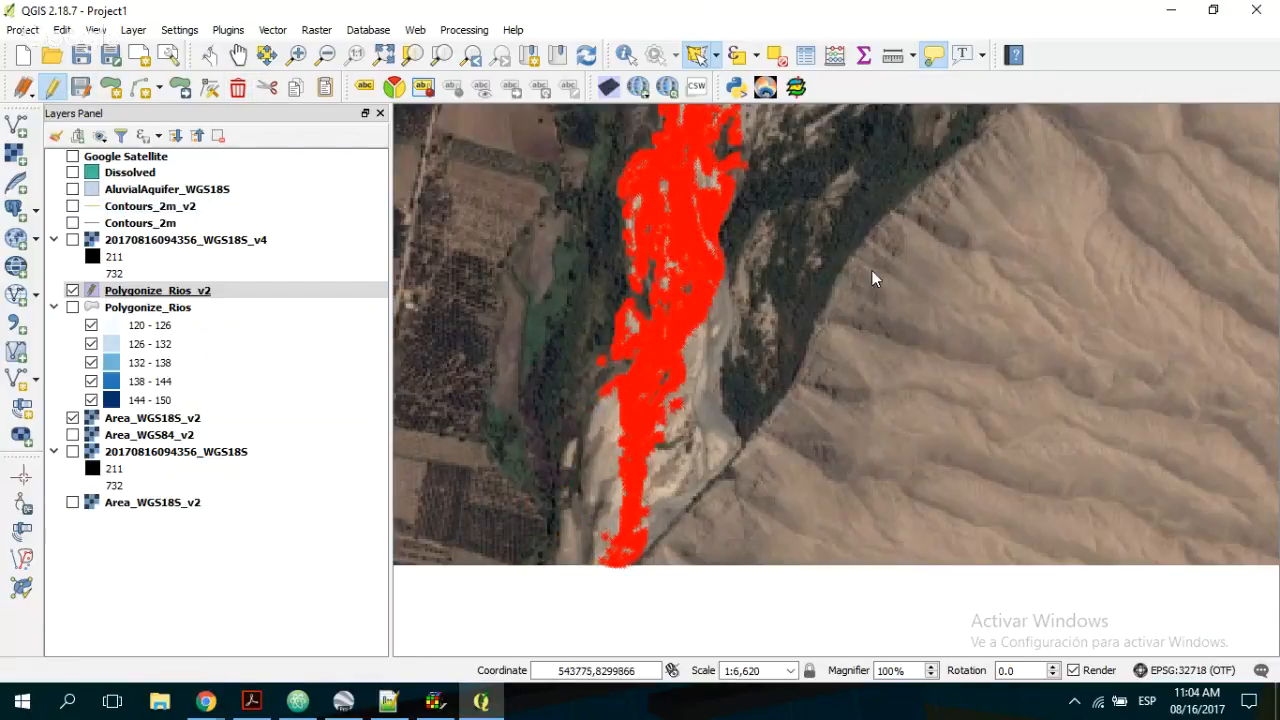
{"action": "left_click", "coordinate": [55, 88]}
{"action": "left_click", "coordinate": [624, 362]}
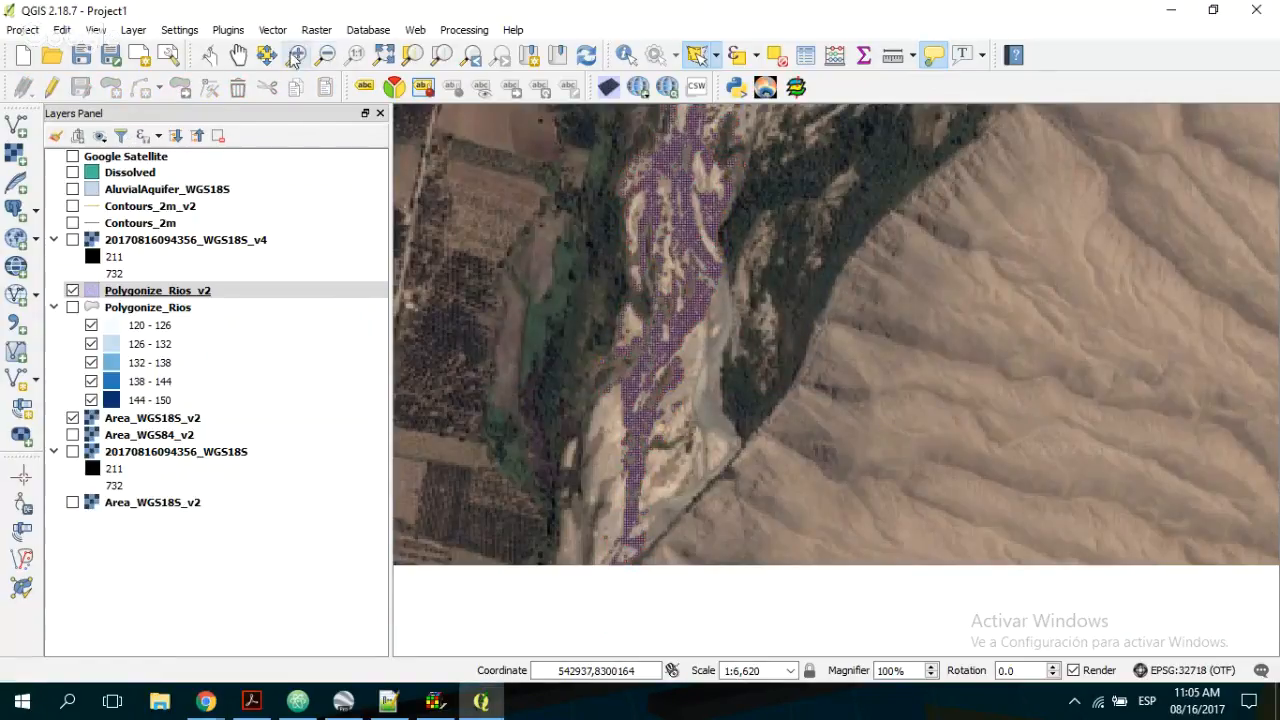
- Reopen Polygonize_Rios_v2 for editing and delete the polygons on the farmland northwest of the tree-lined channel near the river's northern end
{"action": "left_click", "coordinate": [240, 55]}
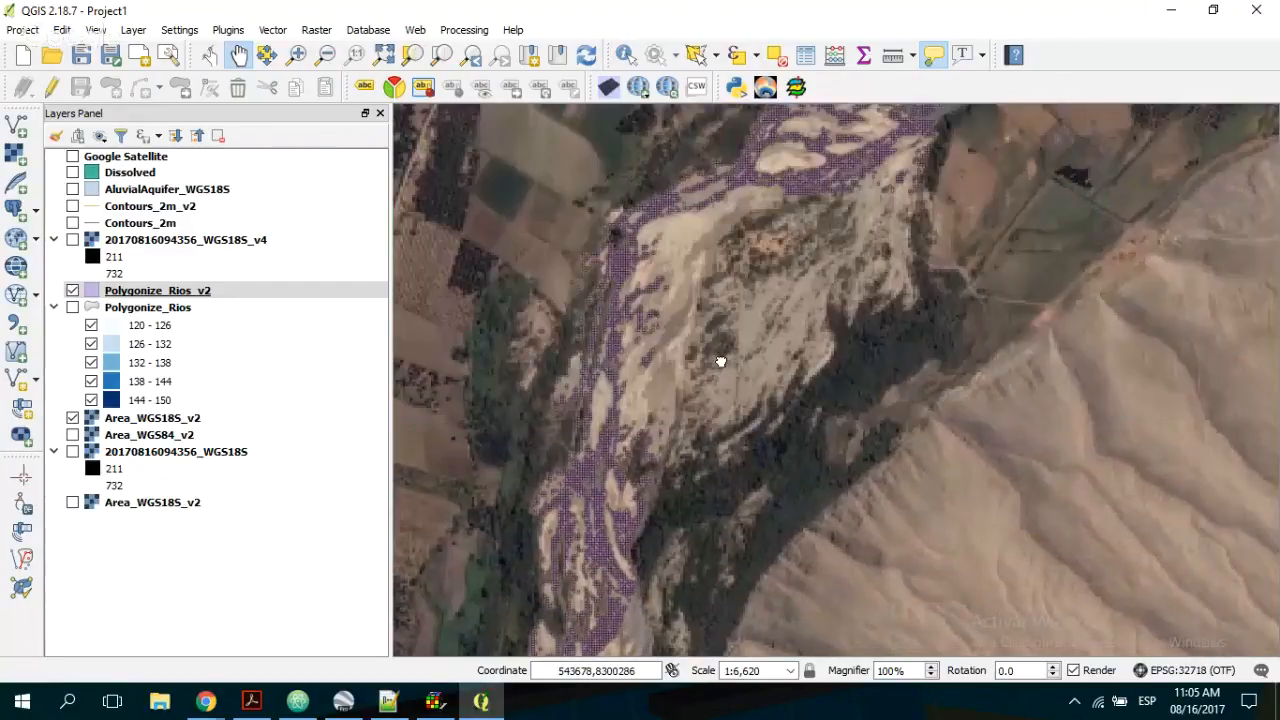
{"action": "left_click_drag", "start_coordinate": [720, 361], "coordinate": [672, 530]}
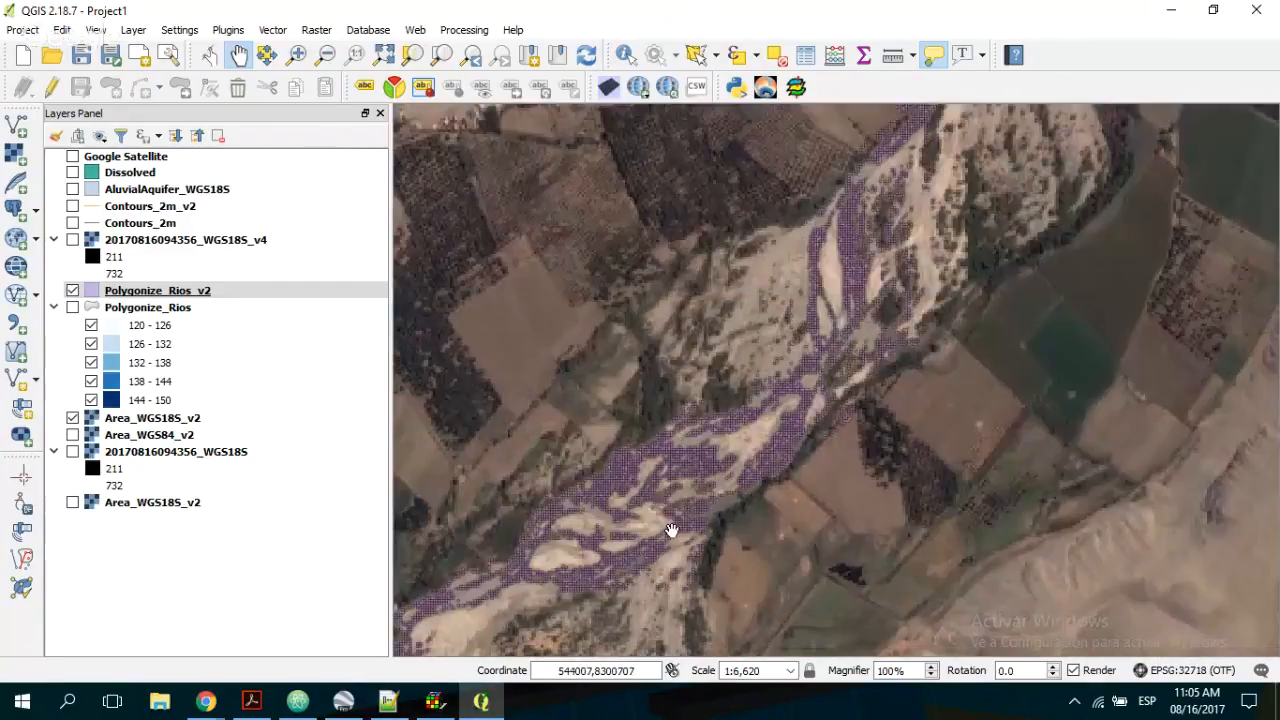
{"action": "left_click_drag", "start_coordinate": [895, 312], "coordinate": [801, 471]}
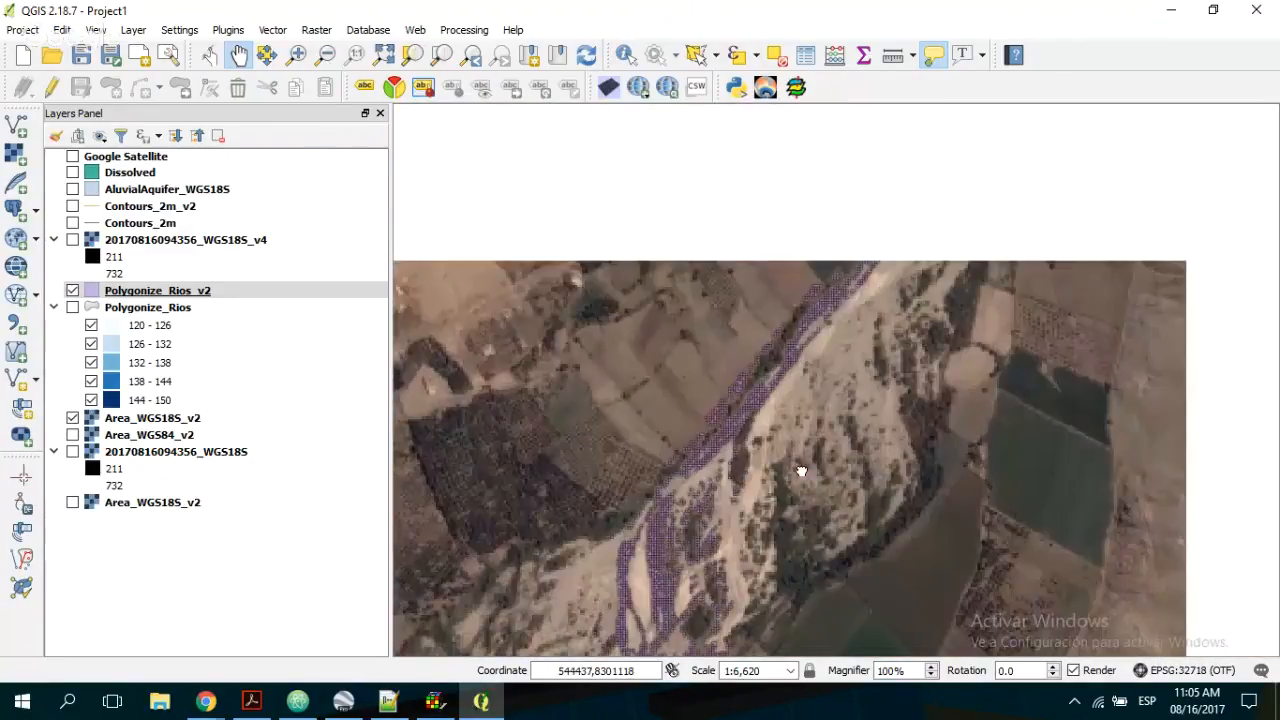
{"action": "left_click_drag", "start_coordinate": [861, 350], "coordinate": [939, 366]}
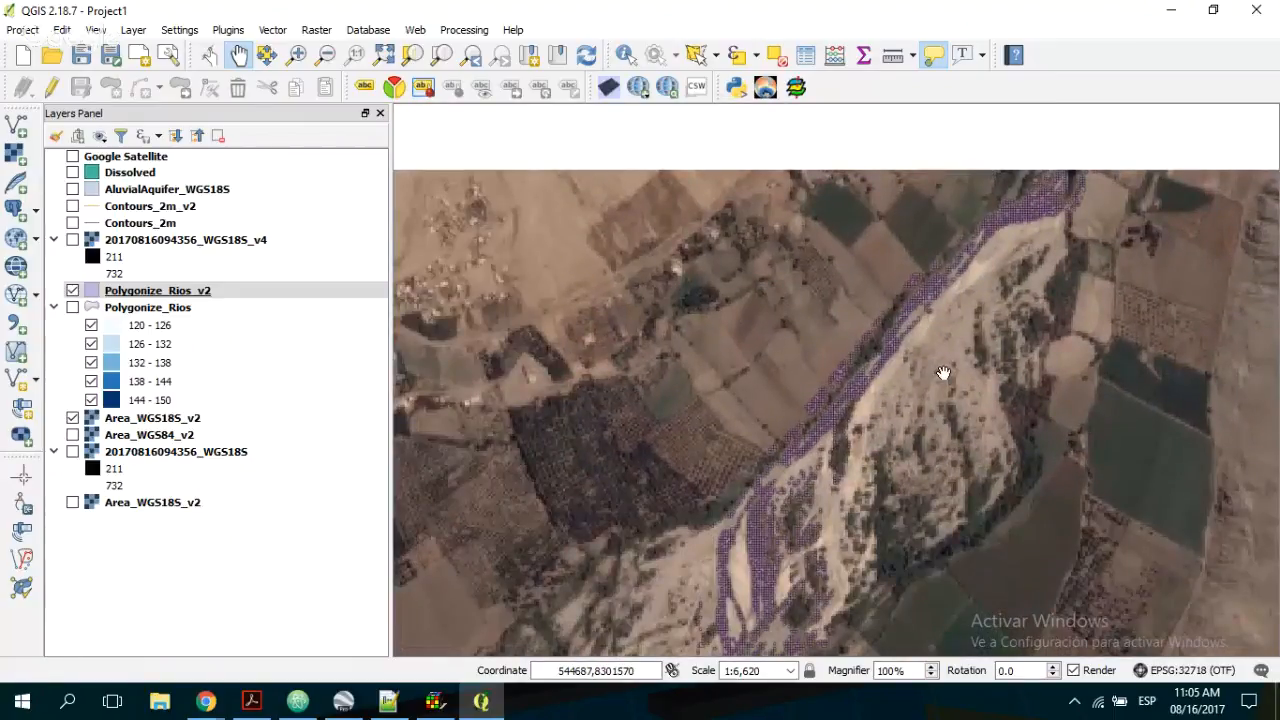
{"action": "scroll", "coordinate": [943, 373], "scroll_direction": "up", "scroll_amount": 1}
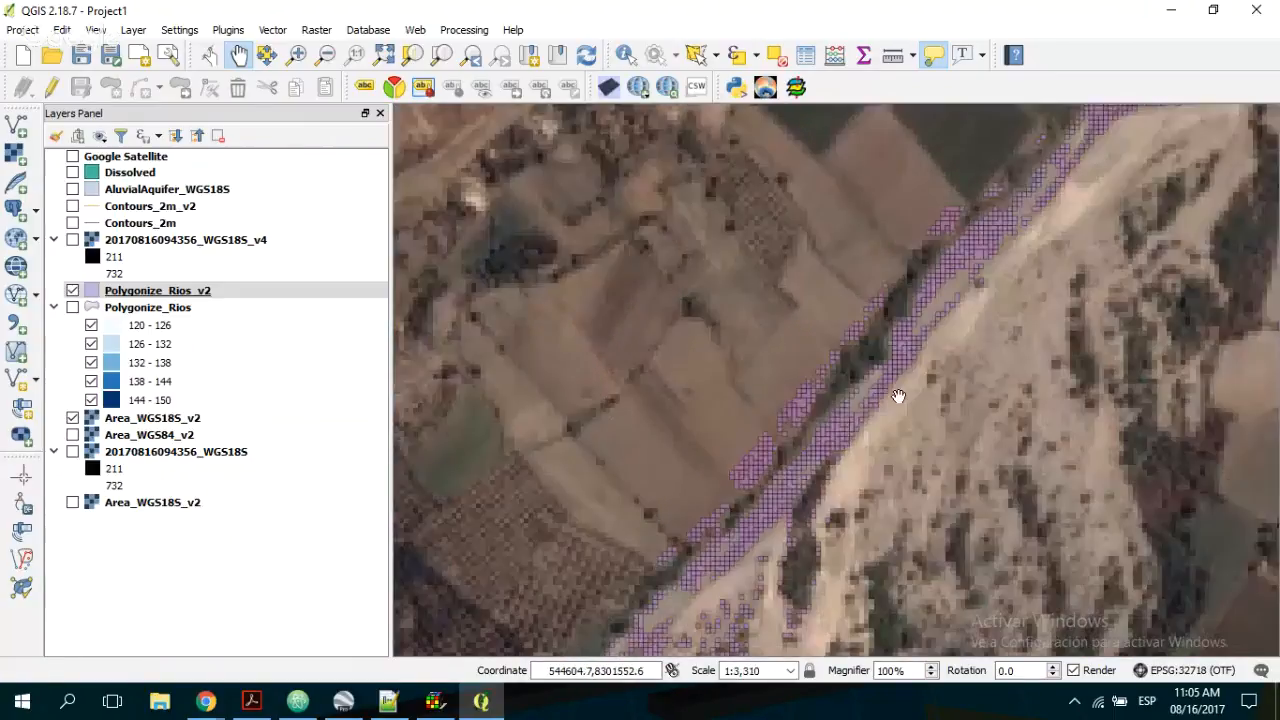
{"action": "left_click", "coordinate": [52, 88]}
{"action": "left_click", "coordinate": [695, 54]}
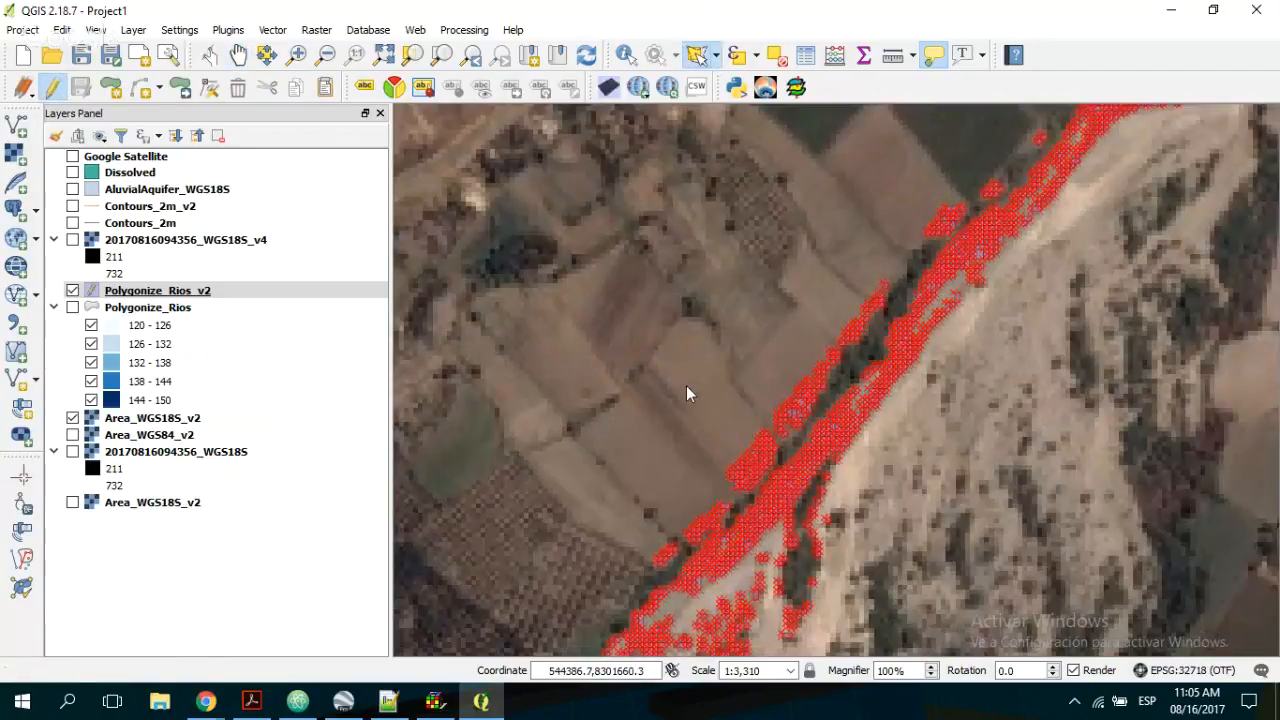
{"action": "mouse_move", "coordinate": [708, 540]}
{"action": "left_mouse_down"}
{"action": "mouse_move", "coordinate": [849, 357]}
{"action": "mouse_move", "coordinate": [852, 384]}
{"action": "mouse_move", "coordinate": [929, 250]}
{"action": "mouse_move", "coordinate": [1037, 145]}
{"action": "mouse_move", "coordinate": [1006, 111]}
{"action": "mouse_move", "coordinate": [773, 240]}
{"action": "left_mouse_up"}
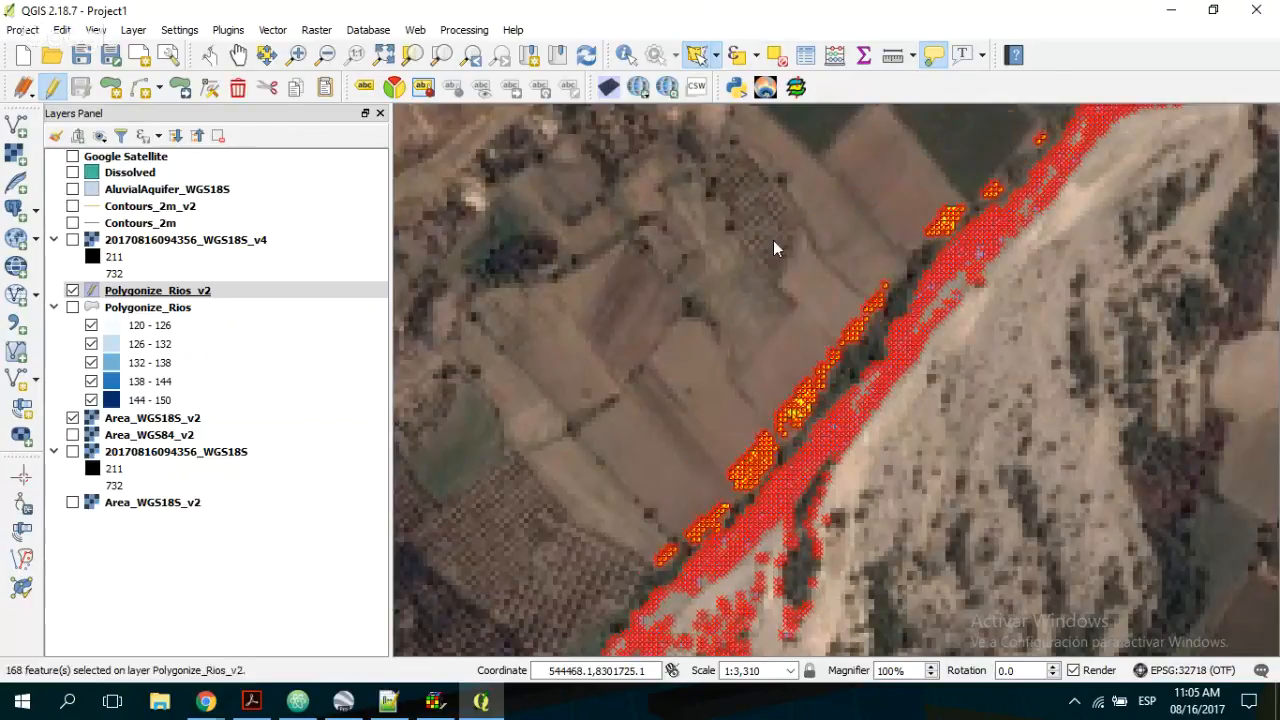
{"action": "left_click", "coordinate": [238, 86]}
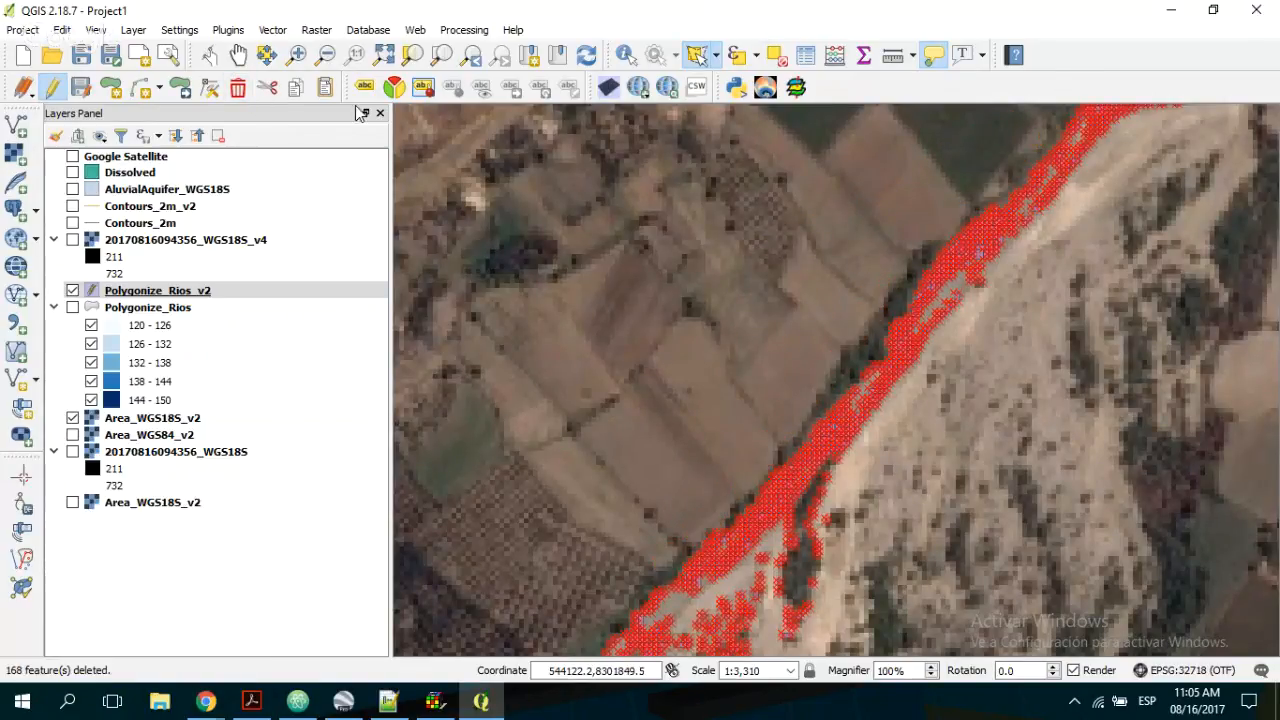
- Delete the polygons on the vegetated sandbar east of the twin channels in the northern reach
{"action": "left_click", "coordinate": [240, 56]}
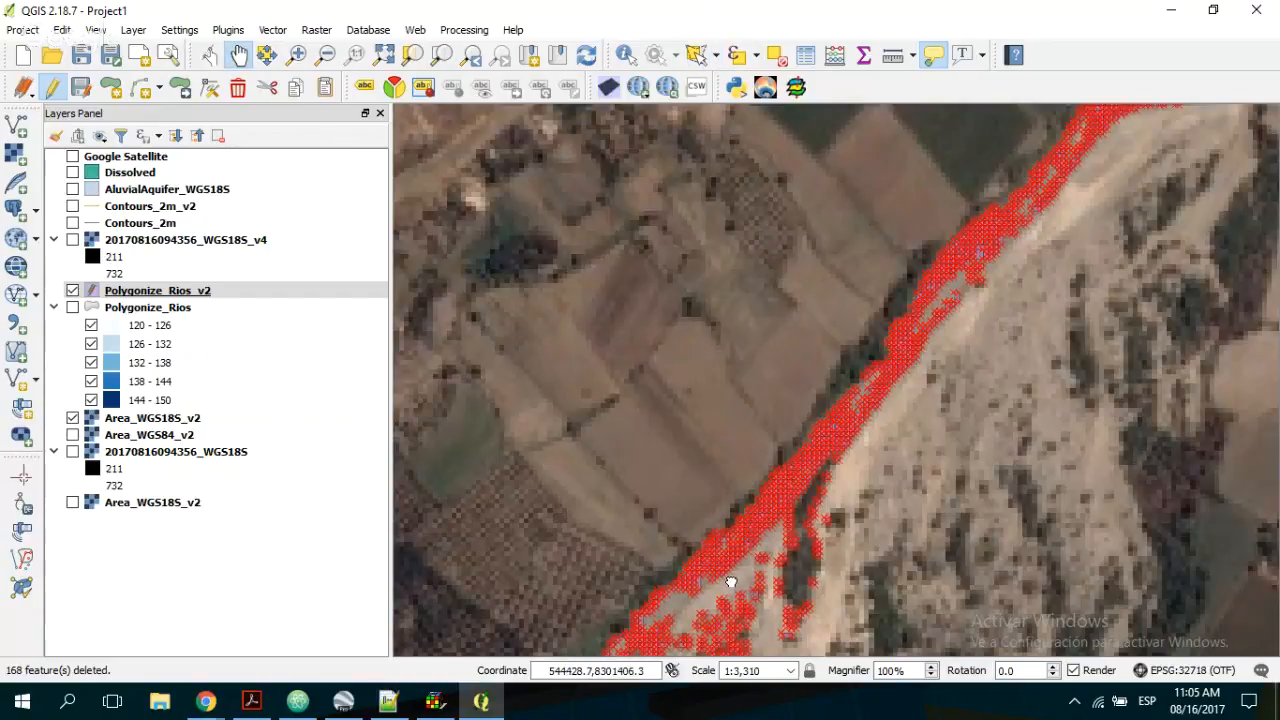
{"action": "left_click_drag", "start_coordinate": [731, 582], "coordinate": [793, 275]}
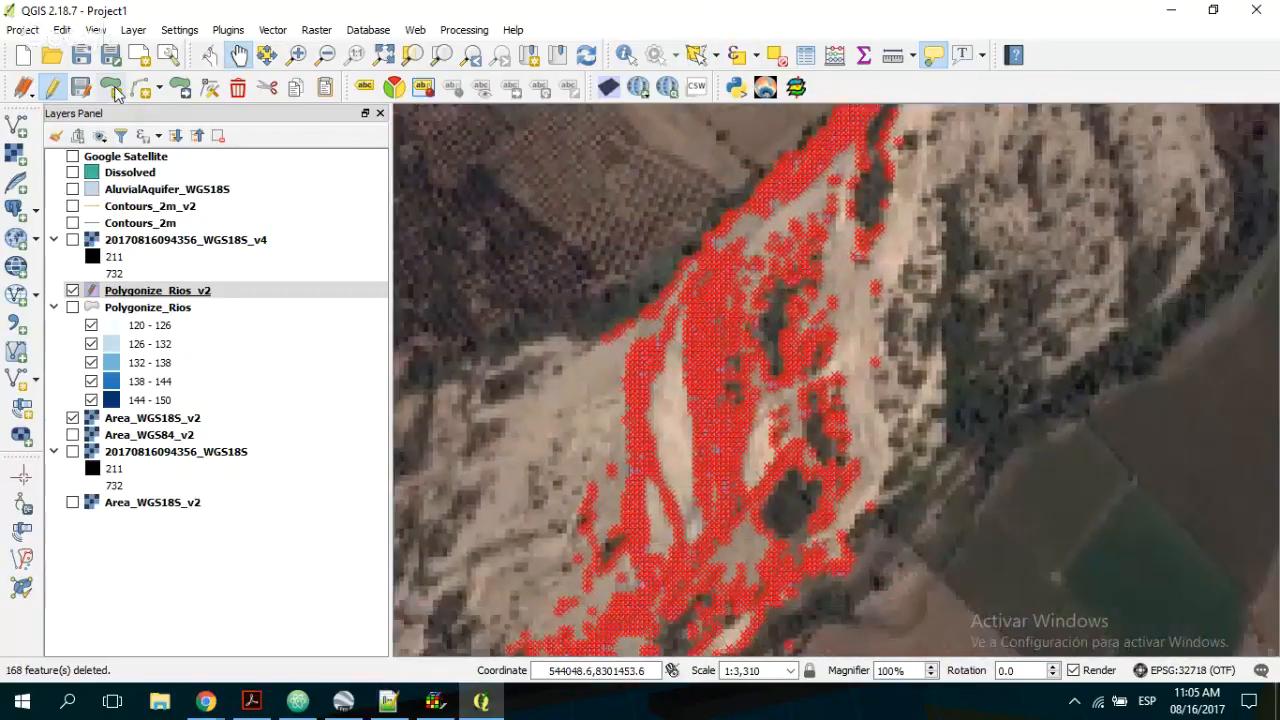
{"action": "left_click", "coordinate": [697, 55]}
{"action": "mouse_move", "coordinate": [905, 138]}
{"action": "left_mouse_down"}
{"action": "mouse_move", "coordinate": [880, 129]}
{"action": "mouse_move", "coordinate": [799, 208]}
{"action": "mouse_move", "coordinate": [749, 297]}
{"action": "mouse_move", "coordinate": [777, 385]}
{"action": "mouse_move", "coordinate": [763, 497]}
{"action": "mouse_move", "coordinate": [758, 470]}
{"action": "mouse_move", "coordinate": [735, 565]}
{"action": "mouse_move", "coordinate": [708, 604]}
{"action": "mouse_move", "coordinate": [738, 645]}
{"action": "mouse_move", "coordinate": [942, 535]}
{"action": "left_mouse_up"}
{"action": "key", "text": "Delete"}
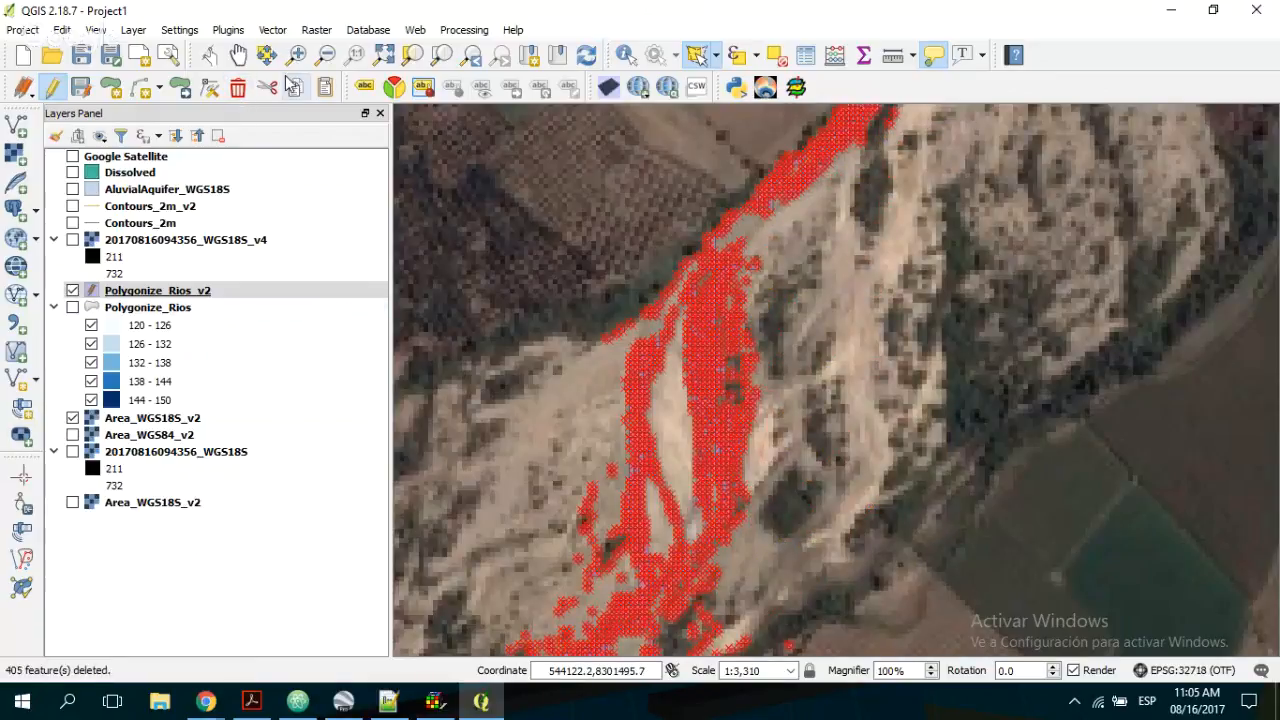
- Delete the polygons on the southeastern bank and adjoining field where the twin channels rejoin
{"action": "left_click", "coordinate": [238, 54]}
{"action": "left_click_drag", "start_coordinate": [591, 371], "coordinate": [1041, 398]}
{"action": "left_click", "coordinate": [698, 57]}
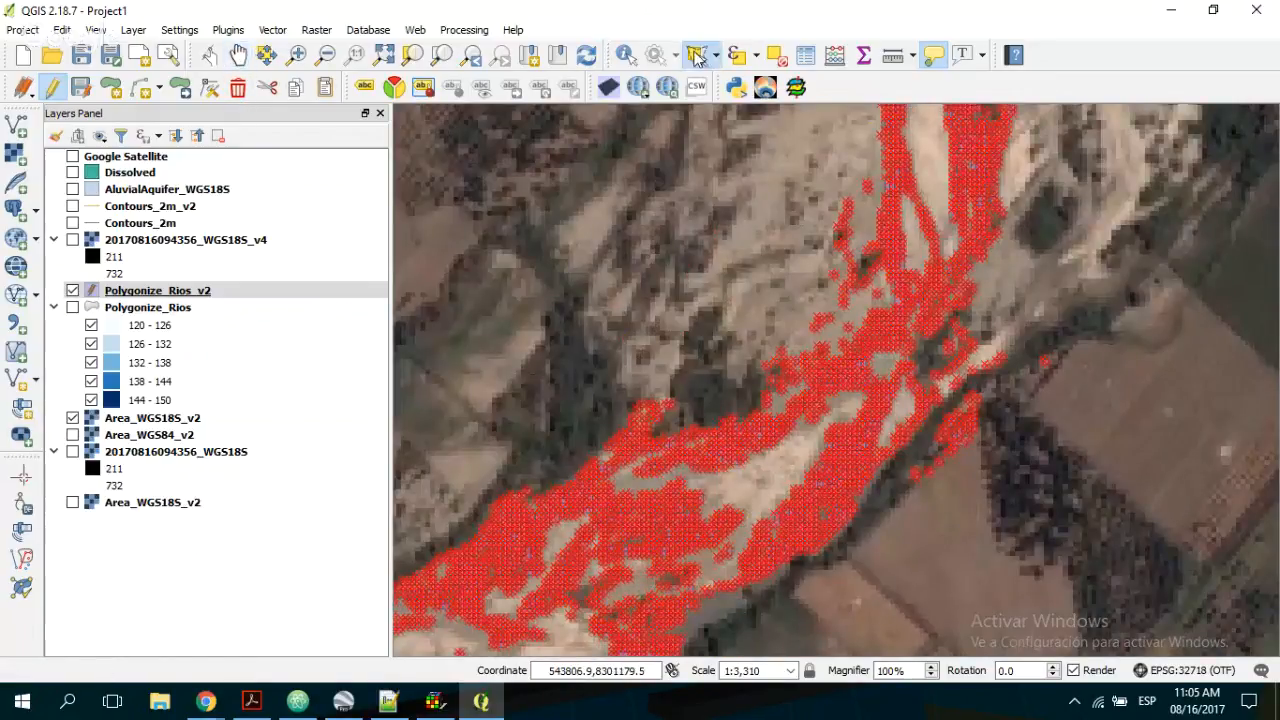
{"action": "left_click", "coordinate": [899, 388]}
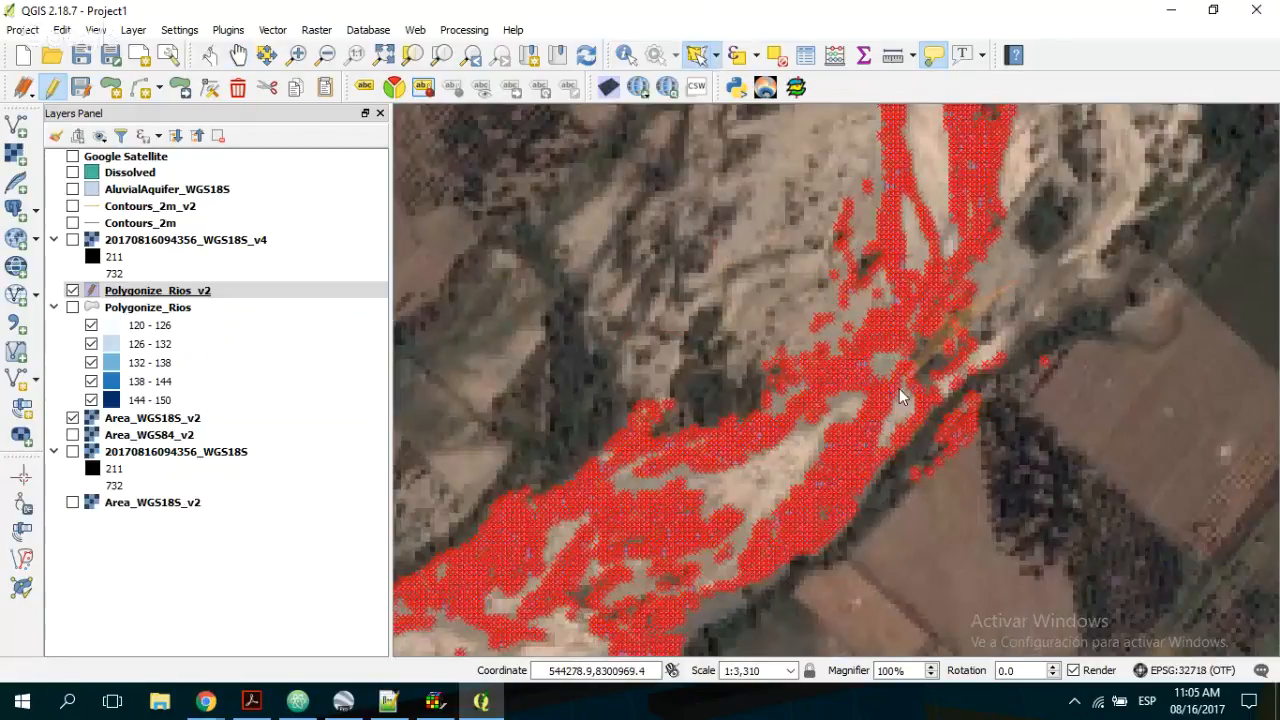
{"action": "left_click", "coordinate": [879, 467]}
{"action": "left_click", "coordinate": [883, 513]}
{"action": "left_click", "coordinate": [1042, 520]}
{"action": "right_click", "coordinate": [1101, 397]}
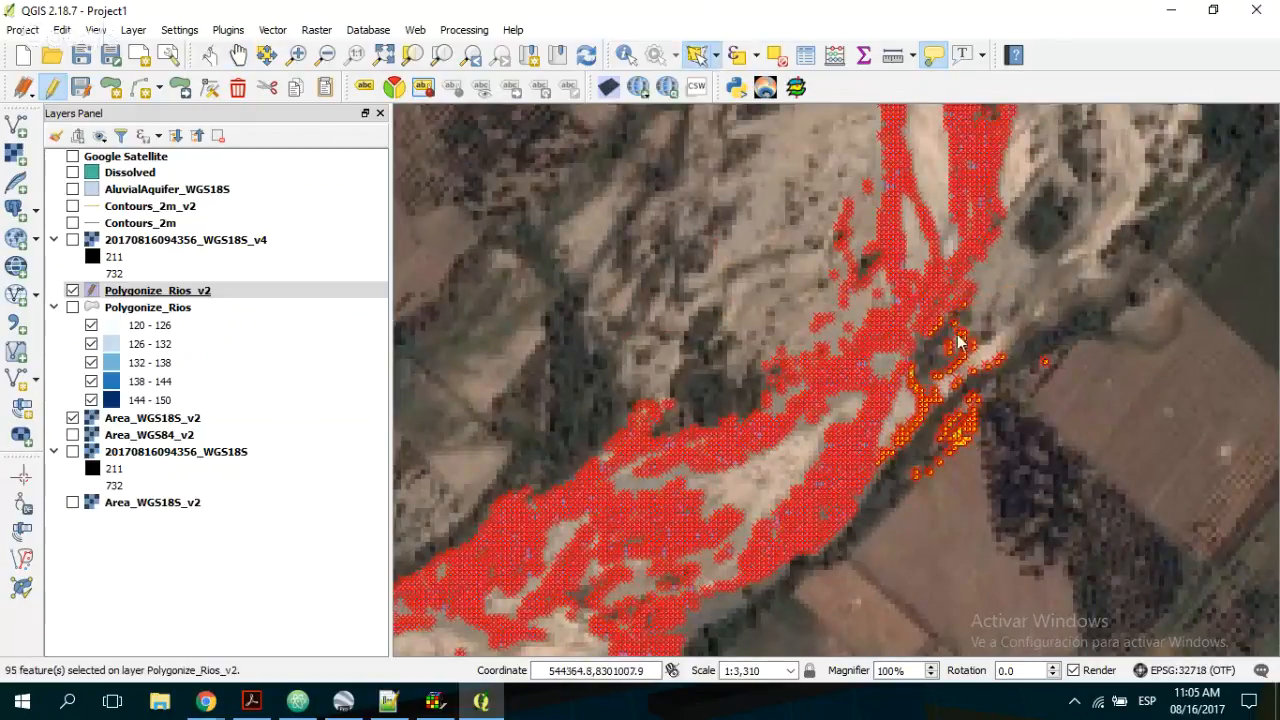
{"action": "left_click", "coordinate": [237, 87]}
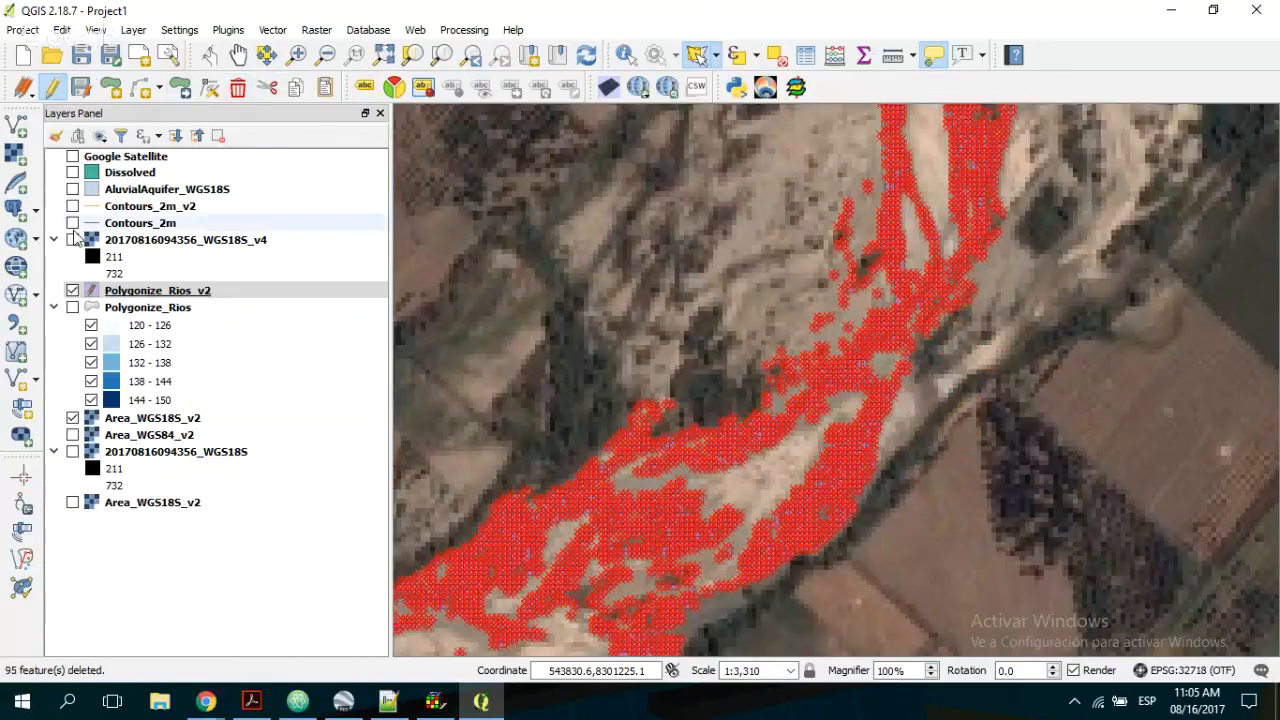
- Check the imagery beneath Polygonize_Rios_v2 and delete the scattered polygons west of the channel where the twin channels rejoin
{"action": "left_click", "coordinate": [72, 290]}
{"action": "left_click", "coordinate": [72, 291]}
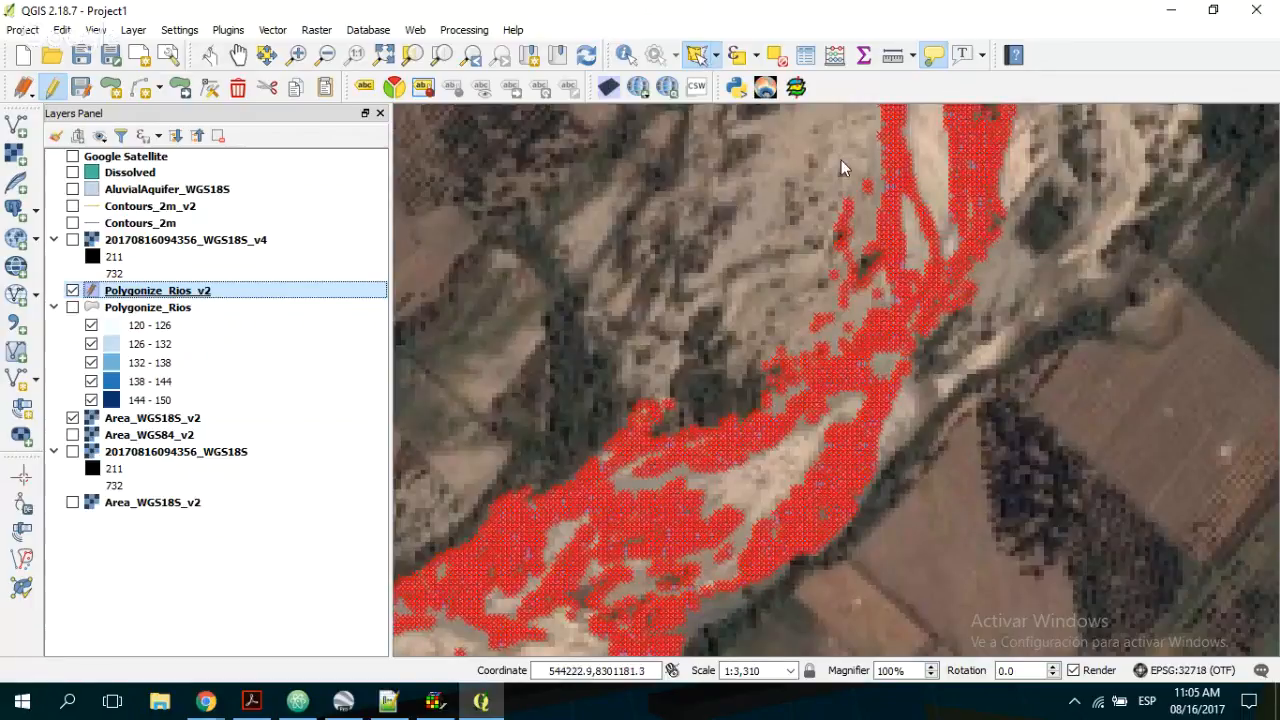
{"action": "mouse_move", "coordinate": [858, 153]}
{"action": "left_mouse_down"}
{"action": "mouse_move", "coordinate": [879, 209]}
{"action": "mouse_move", "coordinate": [879, 281]}
{"action": "mouse_move", "coordinate": [815, 350]}
{"action": "mouse_move", "coordinate": [666, 427]}
{"action": "mouse_move", "coordinate": [586, 432]}
{"action": "mouse_move", "coordinate": [580, 382]}
{"action": "left_mouse_up"}
{"action": "key", "text": "Delete"}
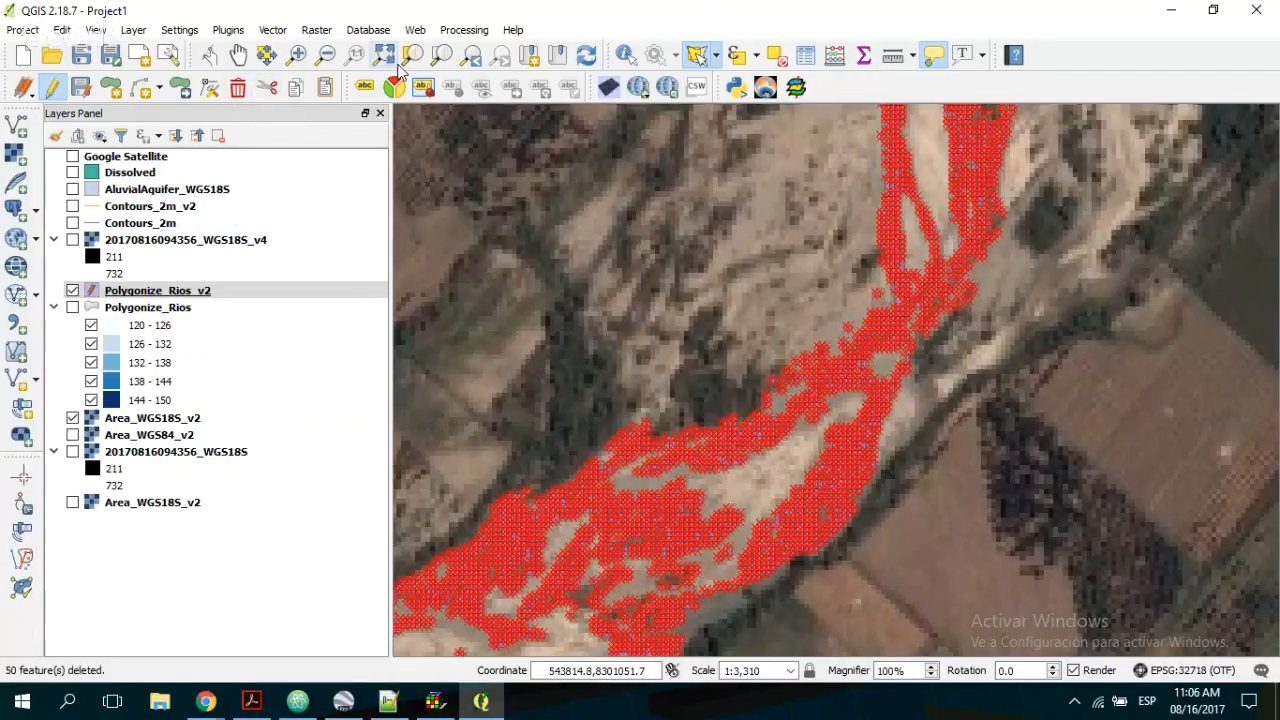
- Delete the polygons on the sandbar southeast of the wide braided section, beside the tree line
{"action": "left_click", "coordinate": [243, 59]}
{"action": "left_click_drag", "start_coordinate": [812, 478], "coordinate": [1124, 160]}
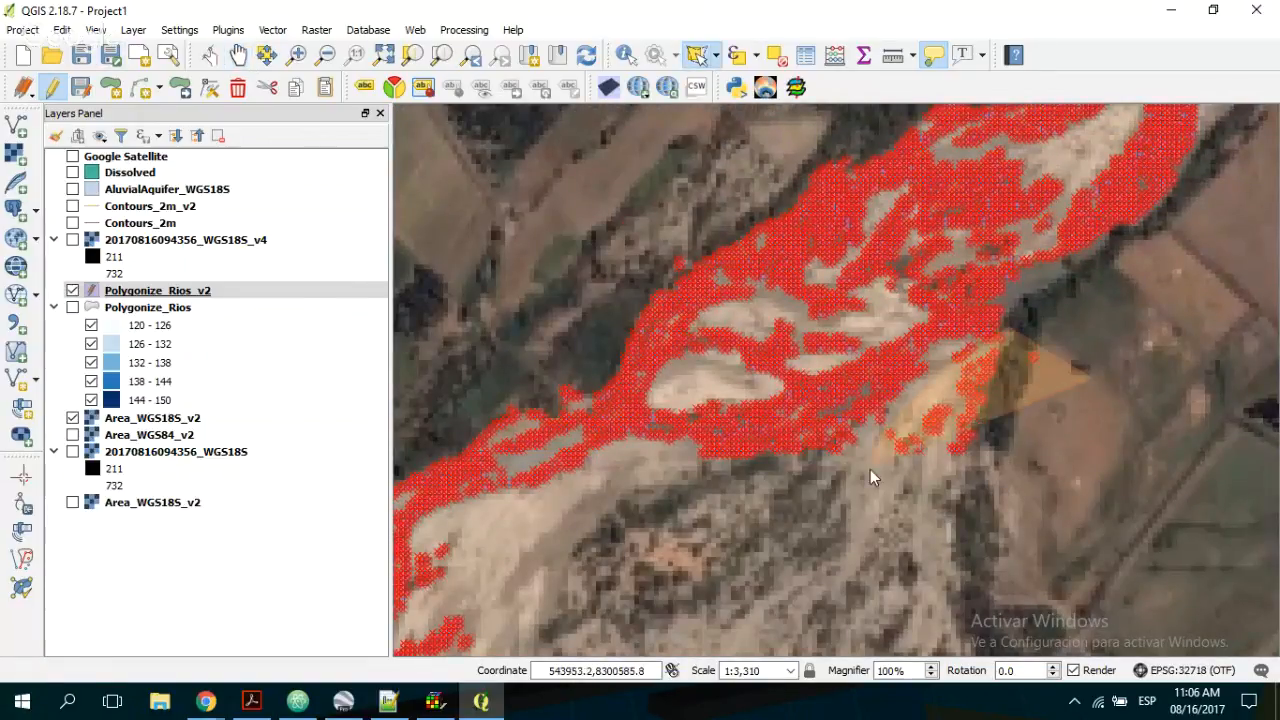
{"action": "mouse_move", "coordinate": [870, 469]}
{"action": "left_mouse_down"}
{"action": "mouse_move", "coordinate": [948, 508]}
{"action": "mouse_move", "coordinate": [743, 427]}
{"action": "left_mouse_up"}
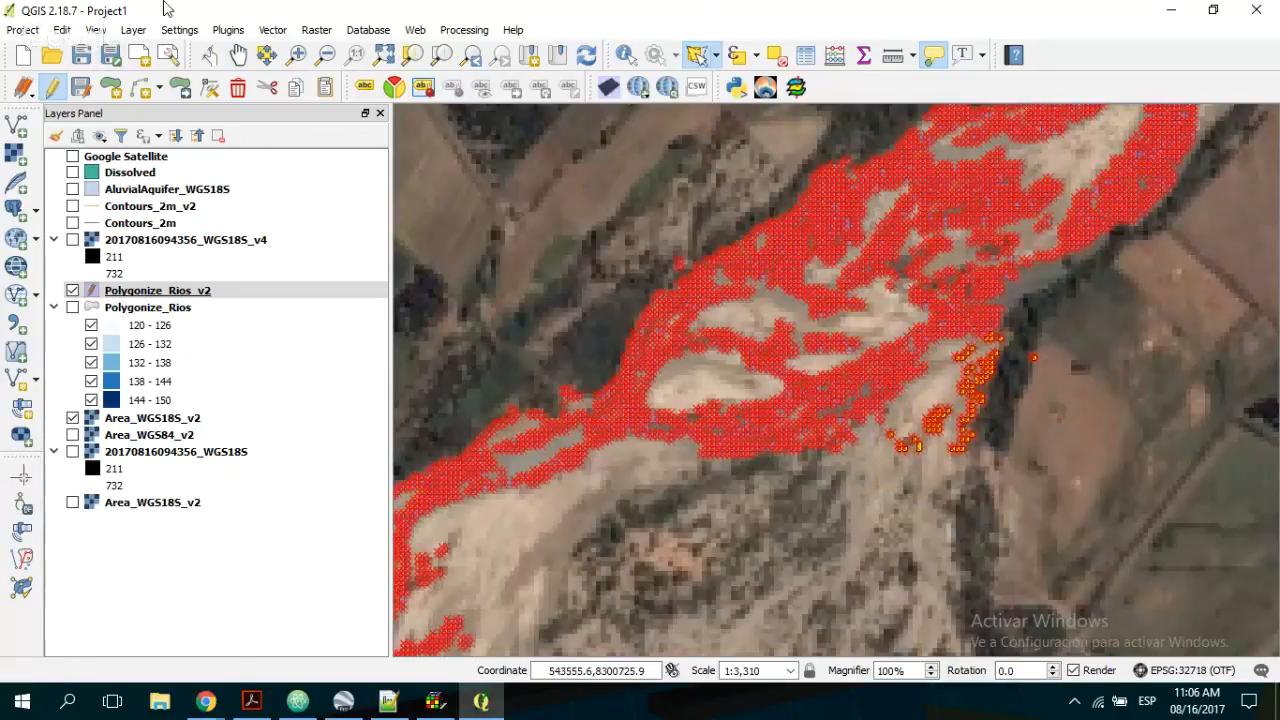
{"action": "left_click", "coordinate": [238, 88]}
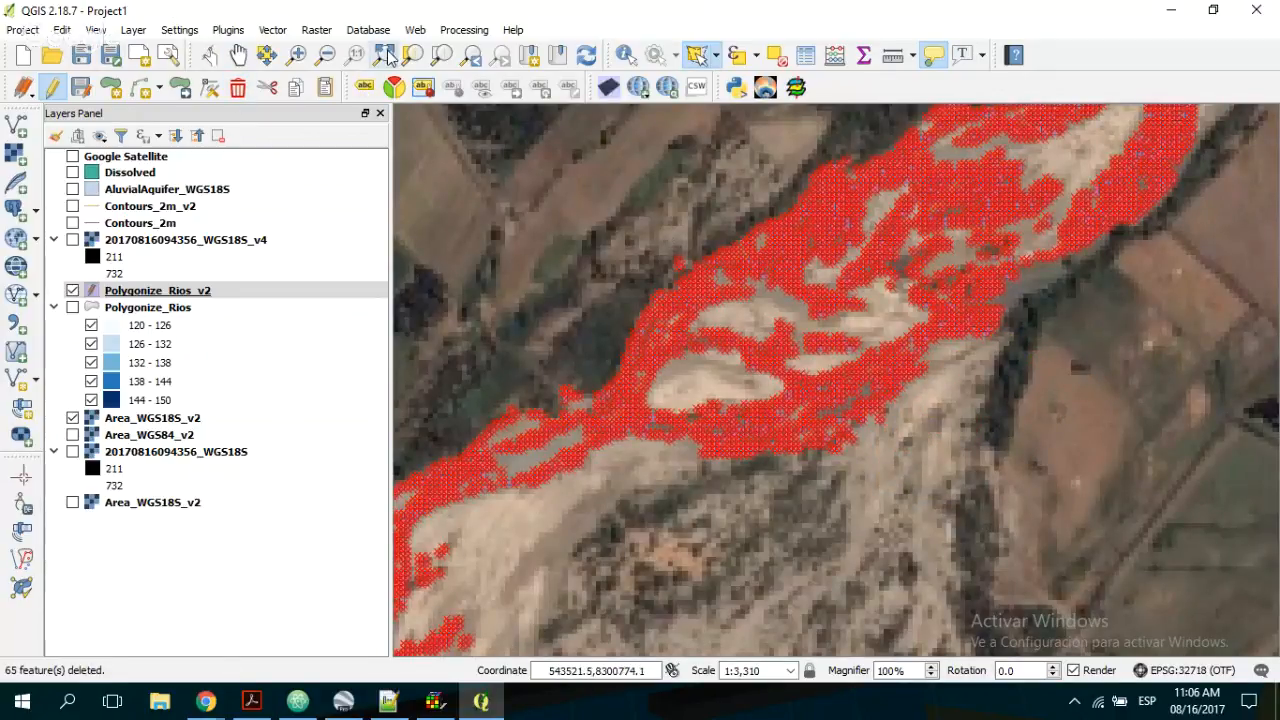
- Hide and show Polygonize_Rios_v2 to compare its polygons with the imagery in the braided reach south of the river bend
{"action": "left_click", "coordinate": [238, 54]}
{"action": "left_click_drag", "start_coordinate": [513, 361], "coordinate": [1128, 153]}
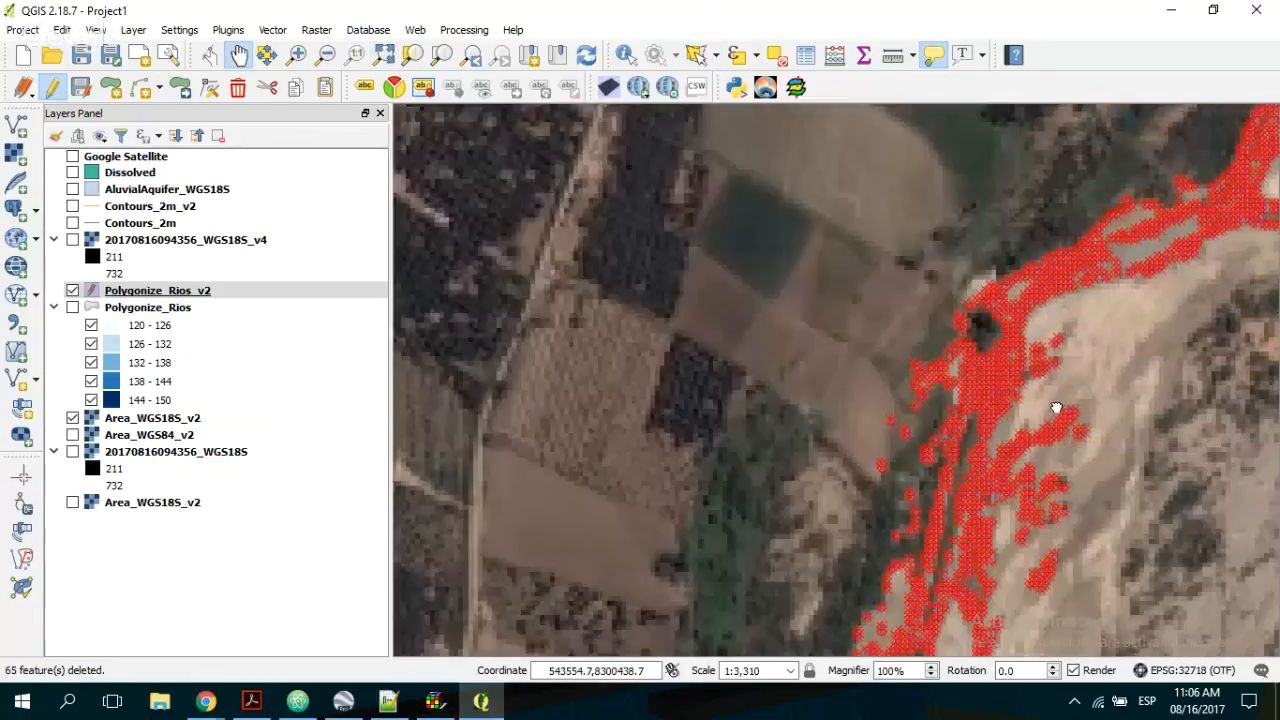
{"action": "left_click_drag", "start_coordinate": [1057, 409], "coordinate": [903, 190]}
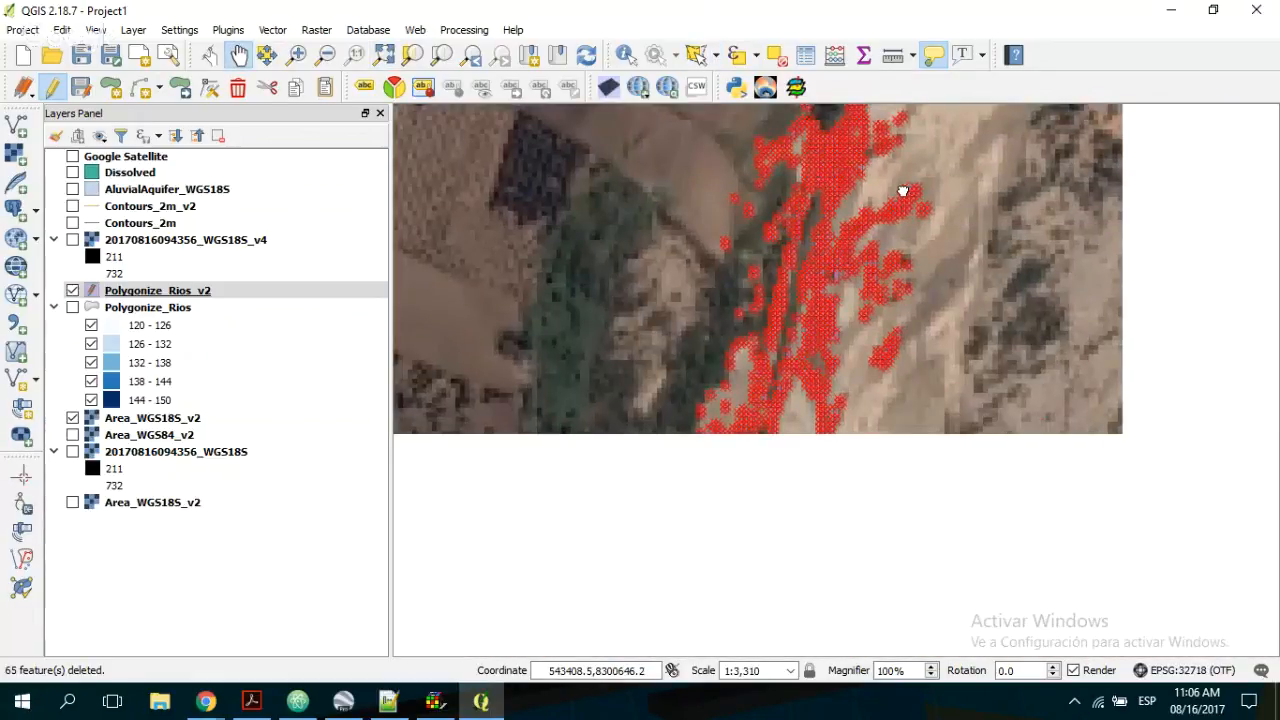
{"action": "scroll", "coordinate": [903, 325], "scroll_direction": "down", "scroll_amount": 2}
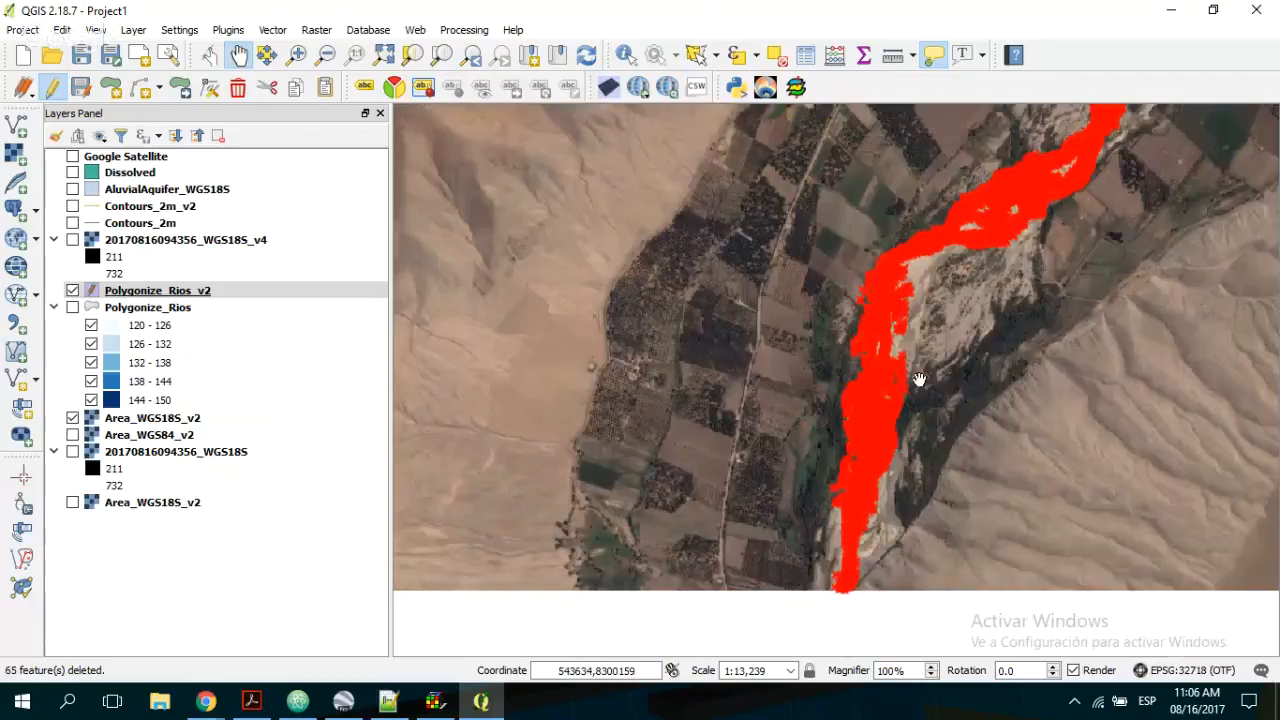
{"action": "scroll", "coordinate": [910, 420], "scroll_direction": "up", "scroll_amount": 2}
{"action": "left_click", "coordinate": [72, 291]}
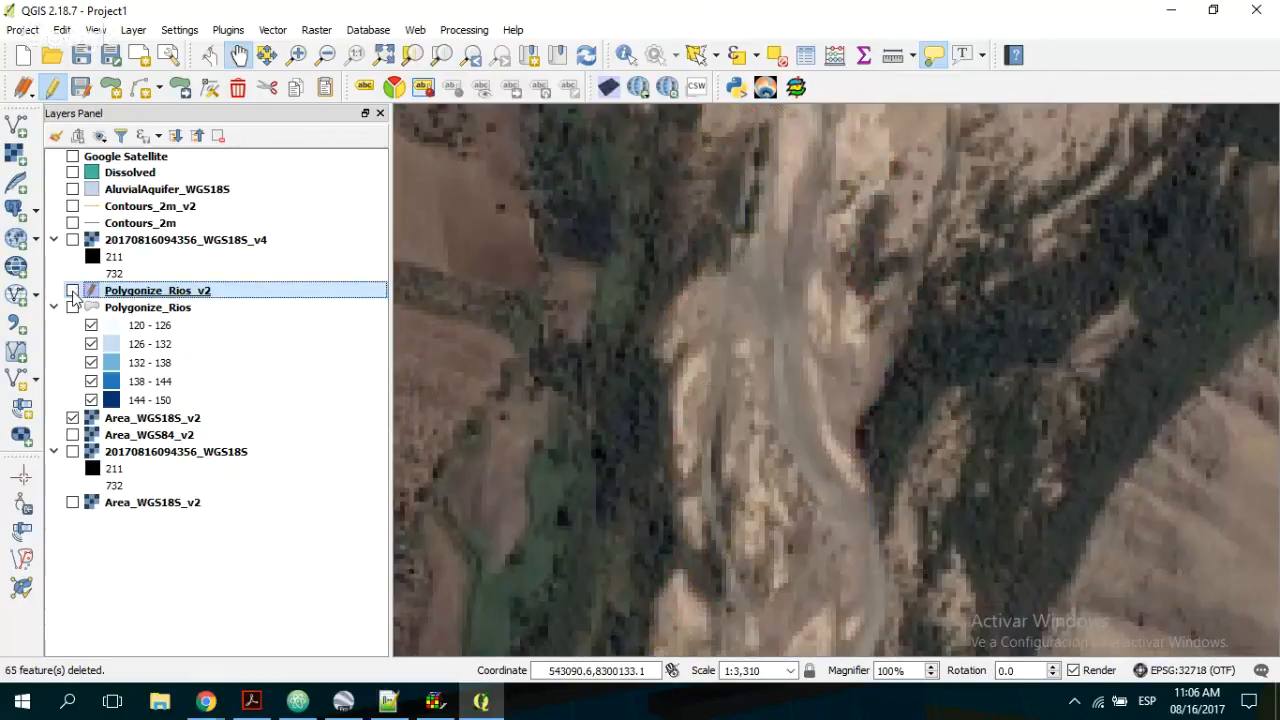
{"action": "left_click", "coordinate": [72, 291]}
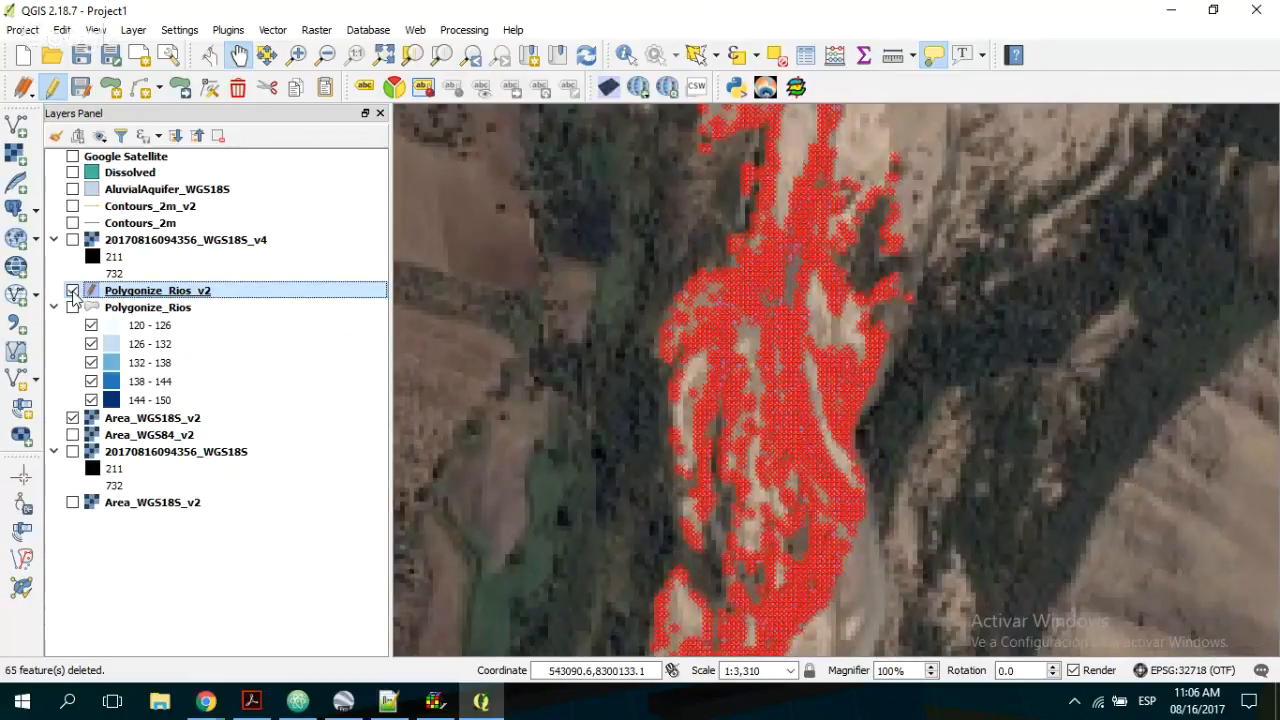
{"action": "left_click", "coordinate": [72, 291]}
{"action": "left_click", "coordinate": [72, 291]}
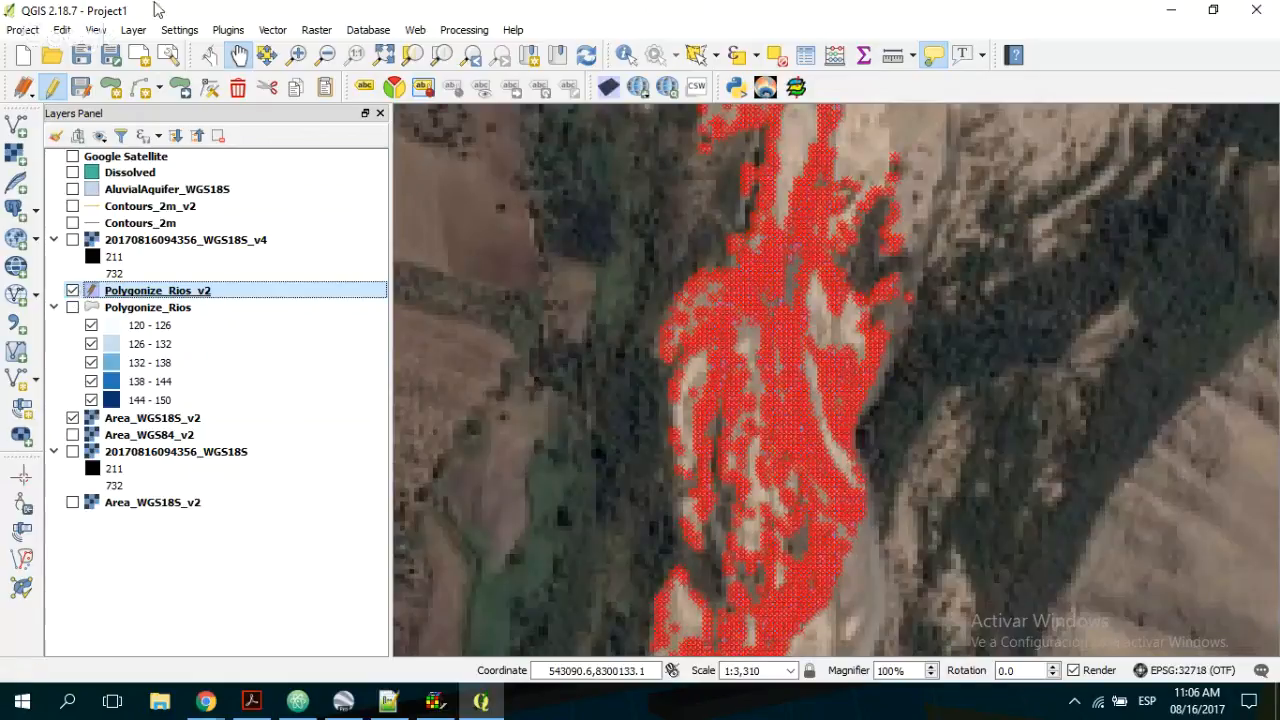
- Outline and delete the polygons on the sandbar east of the main channel in the braided reach south of the river bend
{"action": "left_click", "coordinate": [697, 54]}
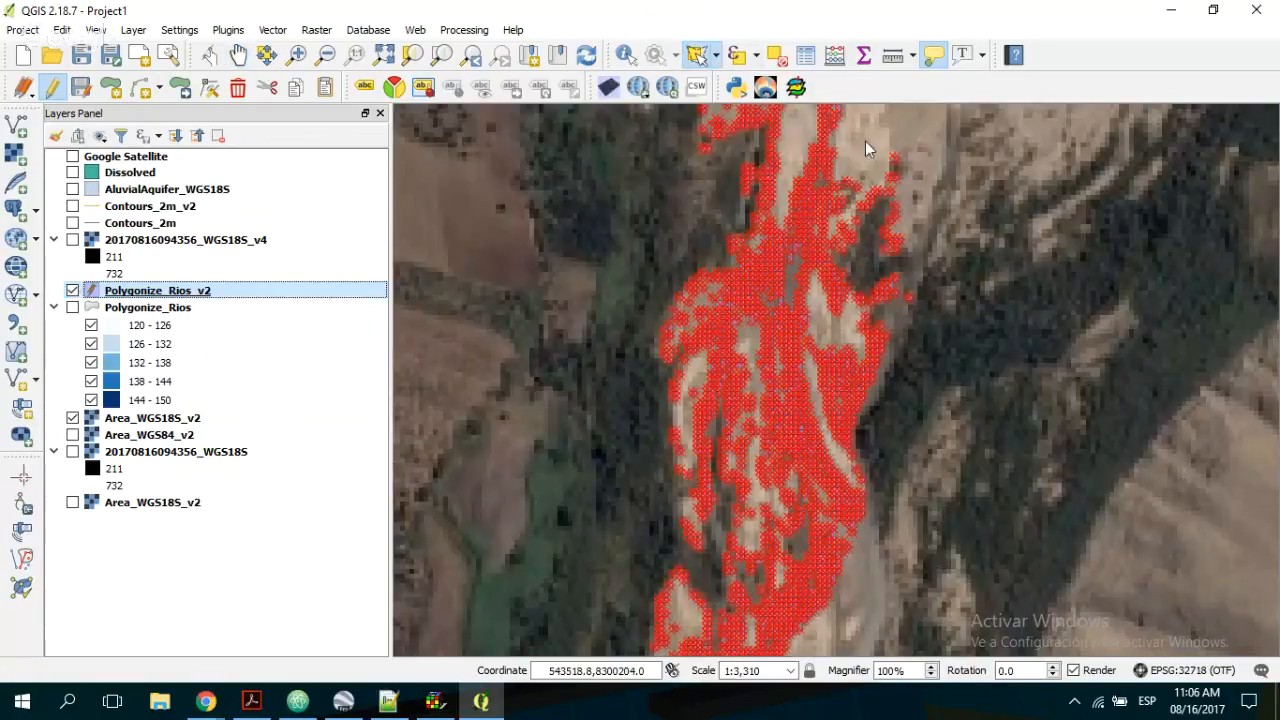
{"action": "left_click", "coordinate": [865, 141]}
{"action": "left_click", "coordinate": [843, 227]}
{"action": "left_click", "coordinate": [828, 291]}
{"action": "left_click", "coordinate": [817, 352]}
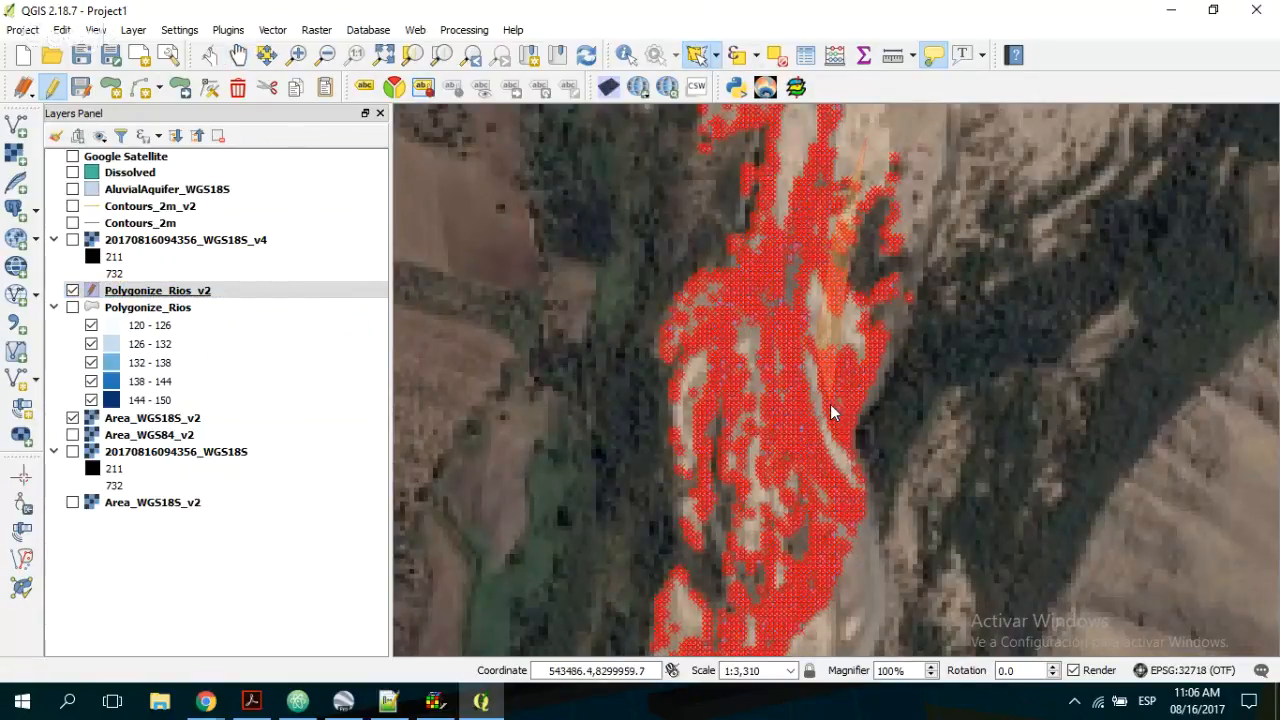
{"action": "left_click", "coordinate": [830, 404]}
{"action": "left_click", "coordinate": [867, 475]}
{"action": "left_click", "coordinate": [908, 462]}
{"action": "left_click", "coordinate": [940, 320]}
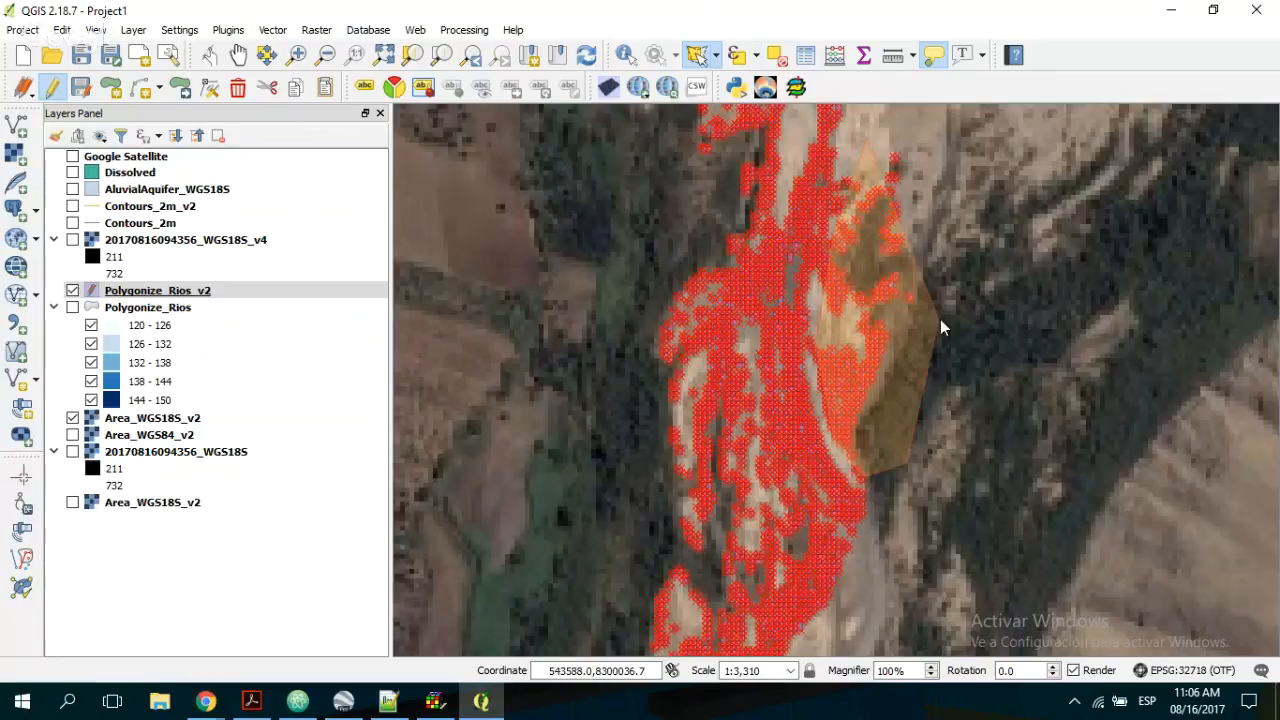
{"action": "left_click", "coordinate": [949, 182]}
{"action": "right_click", "coordinate": [937, 124]}
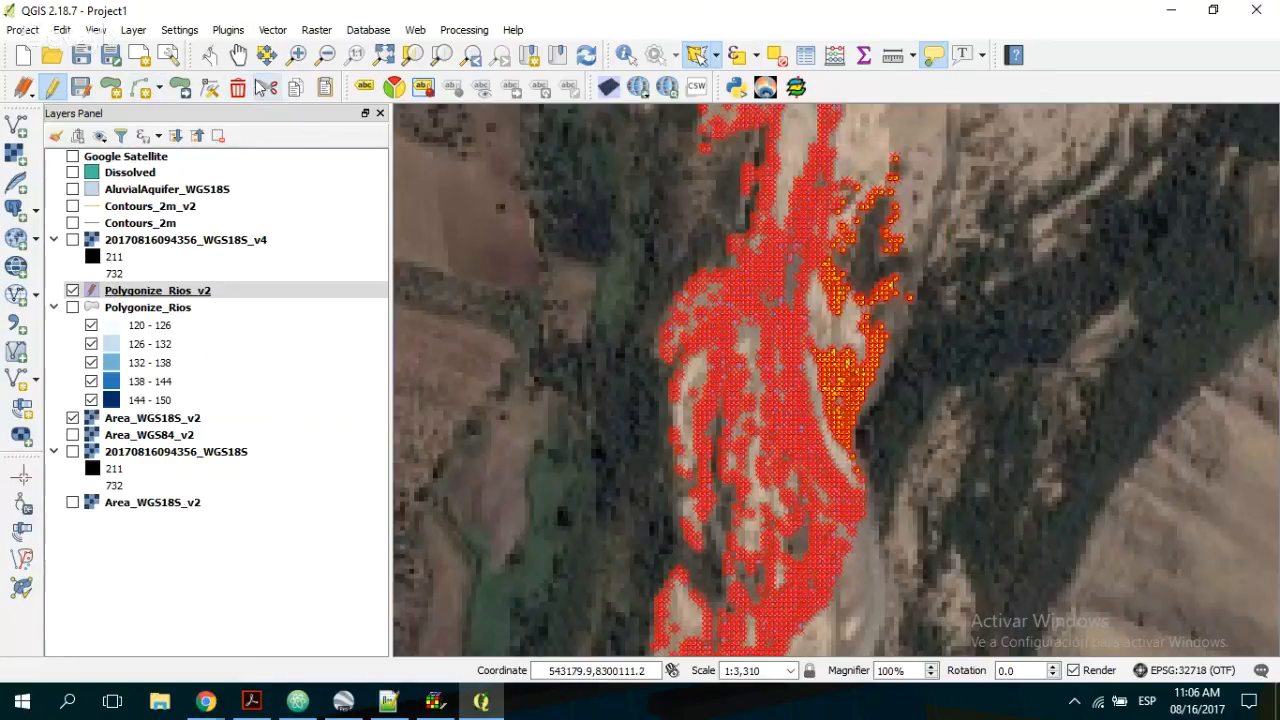
{"action": "left_click", "coordinate": [238, 89]}
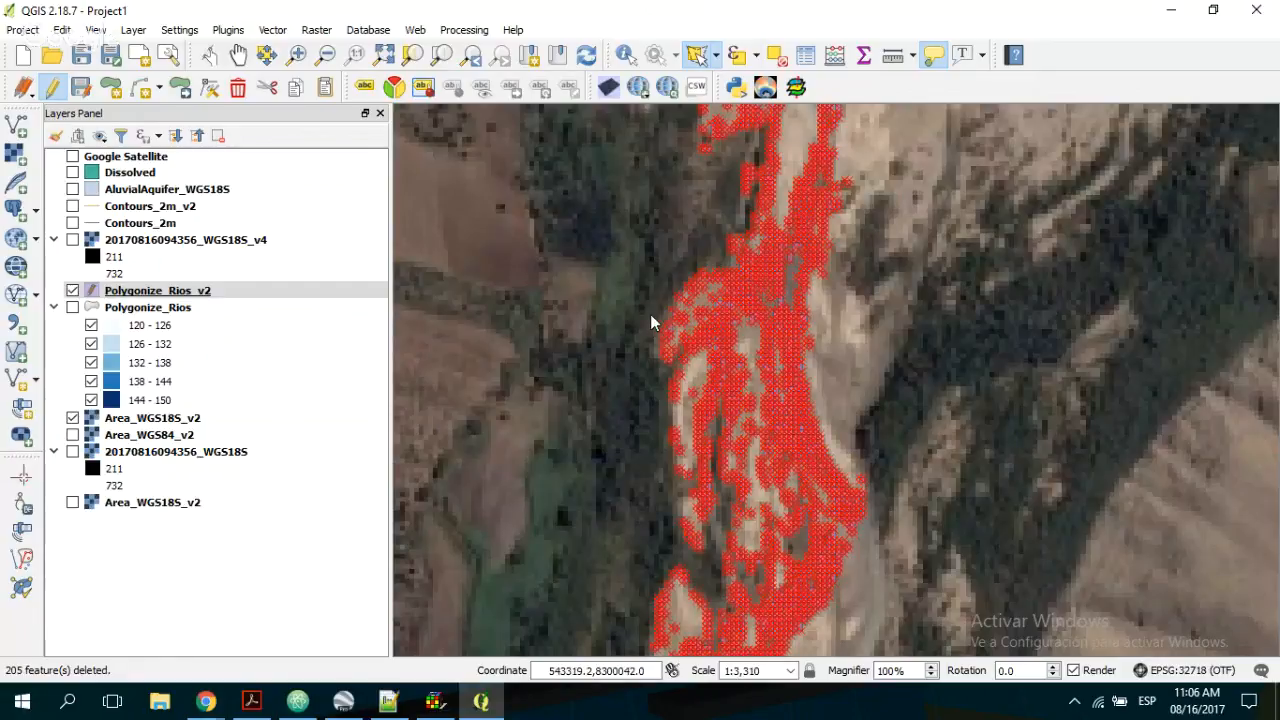
- Toggle Polygonize_Rios_v2 to check the remaining polygons against the side channels west of the main channel
{"action": "left_click", "coordinate": [73, 291]}
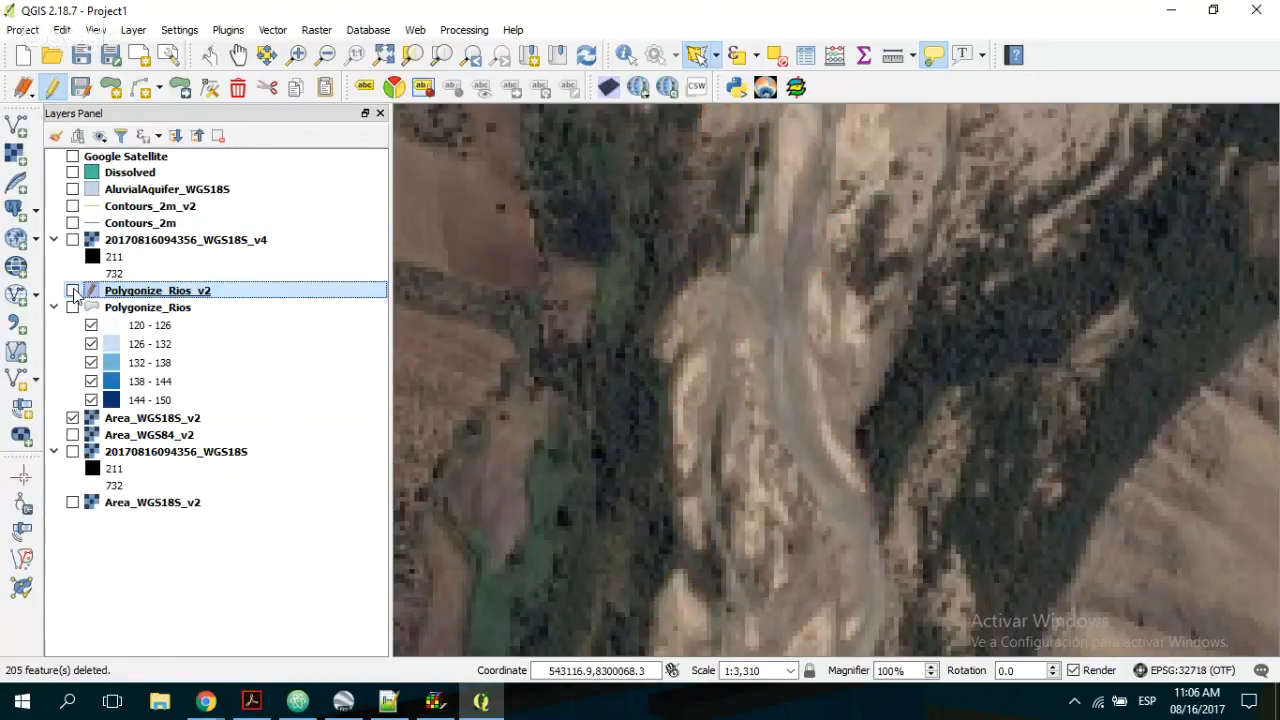
{"action": "left_click", "coordinate": [73, 291]}
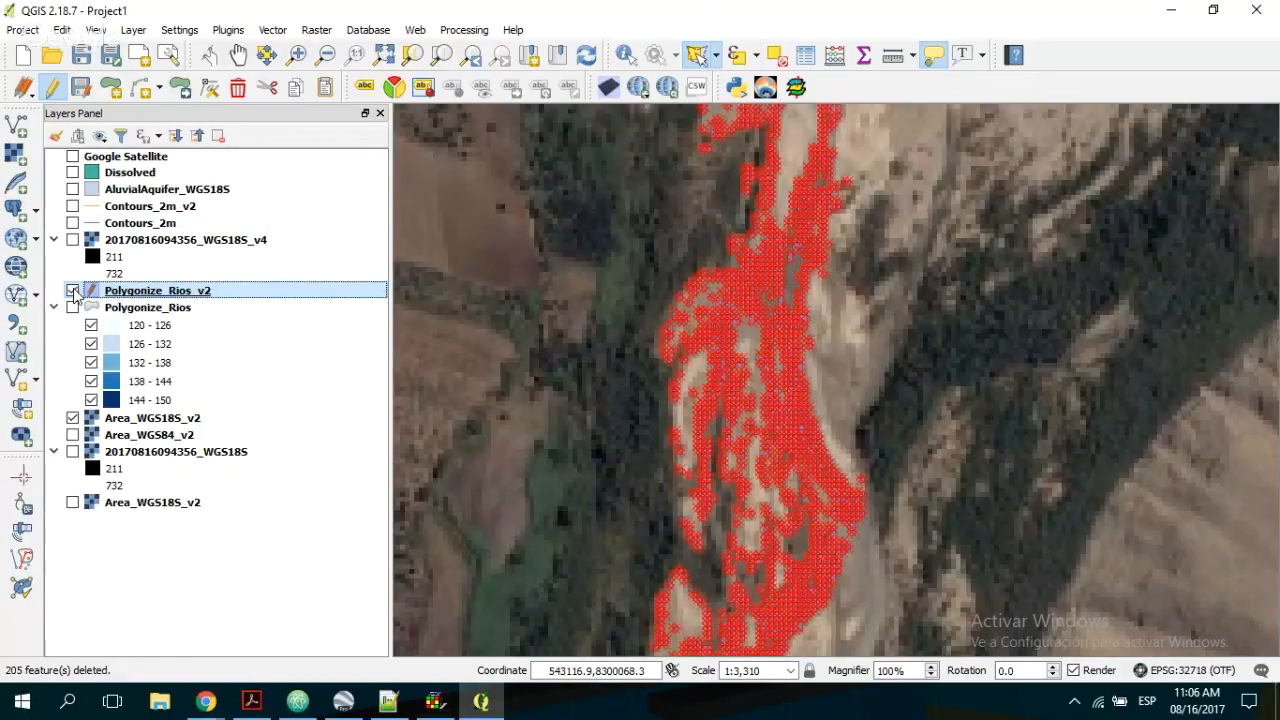
{"action": "left_click", "coordinate": [73, 291]}
{"action": "left_click", "coordinate": [73, 291]}
{"action": "left_click", "coordinate": [73, 291]}
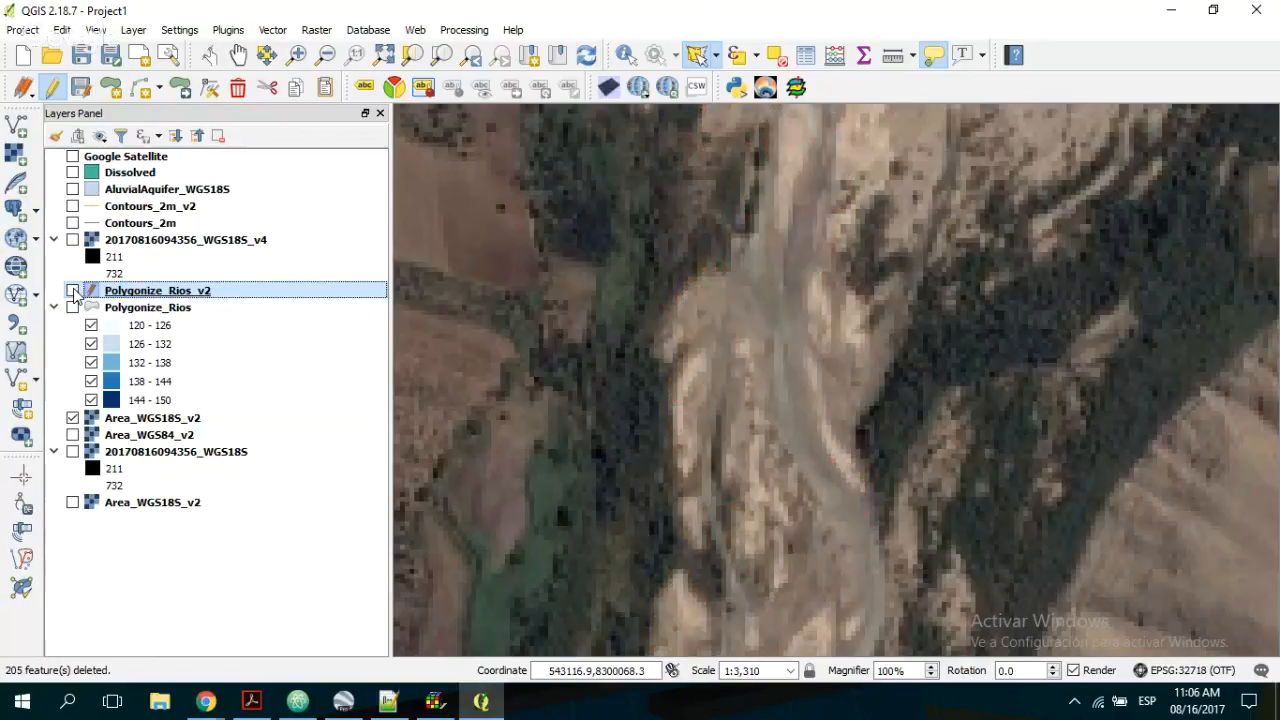
{"action": "left_click", "coordinate": [73, 291]}
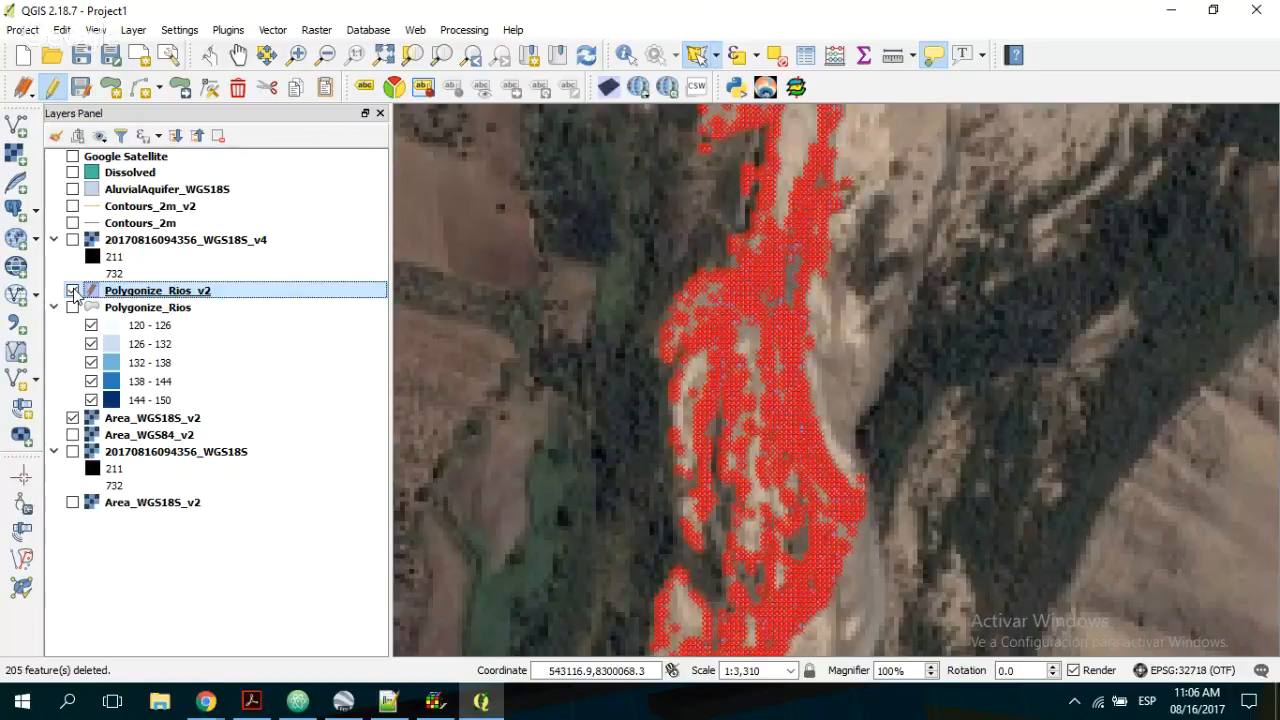
- Stop editing Polygonize_Rios_v2, saving its changes, and hide the visible Area_WGS18S_v2 imagery
{"action": "left_click", "coordinate": [50, 89]}
{"action": "left_click", "coordinate": [622, 366]}
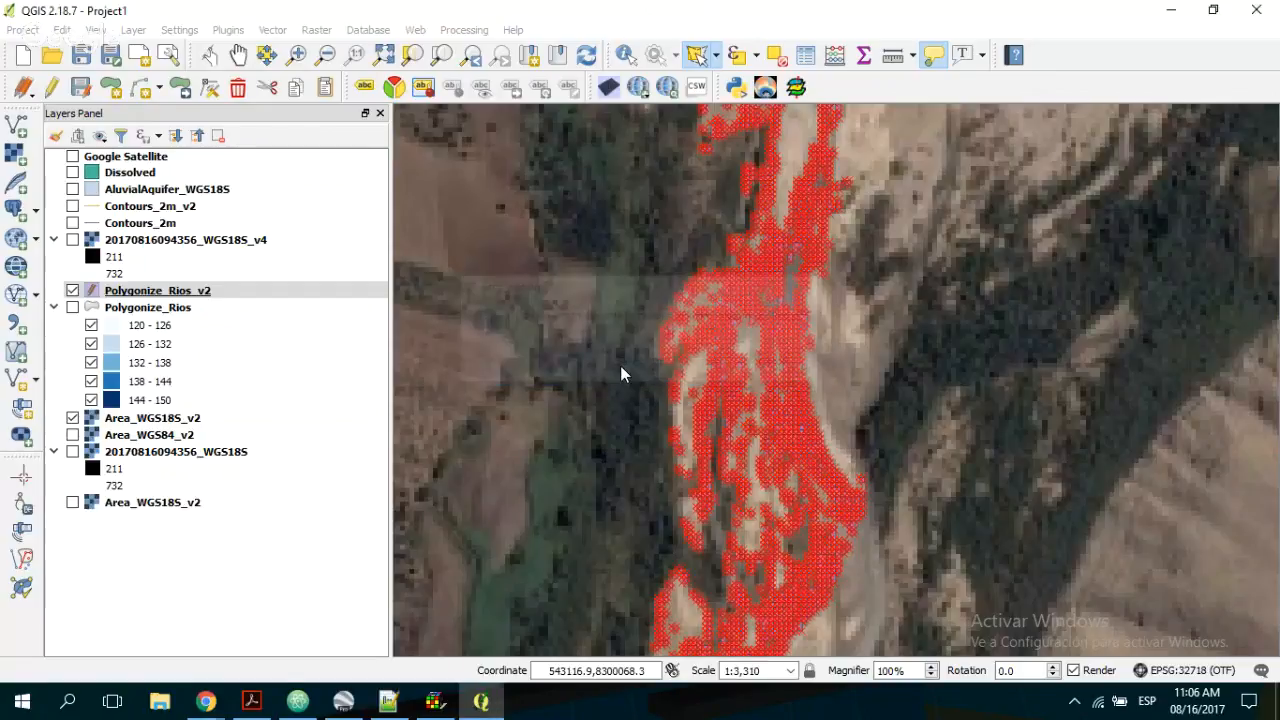
{"action": "scroll", "coordinate": [707, 398], "scroll_direction": "down", "scroll_amount": 3}
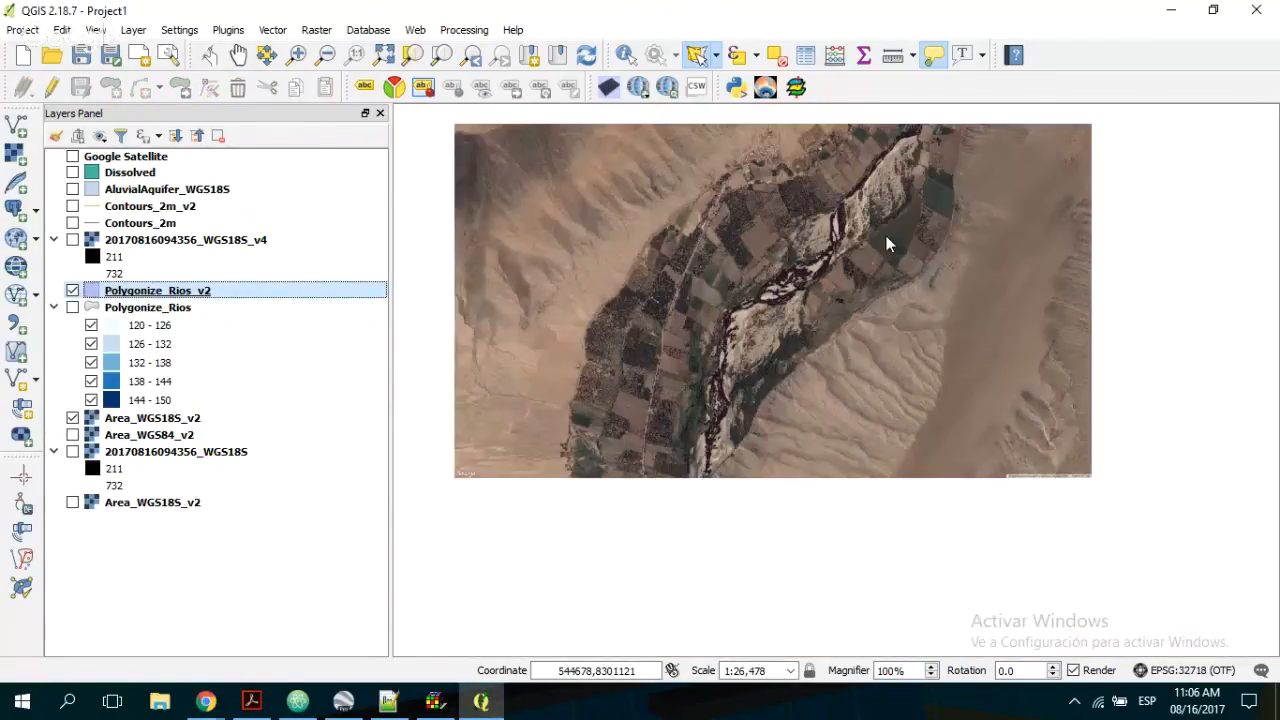
{"action": "scroll", "coordinate": [886, 244], "scroll_direction": "up", "scroll_amount": 1}
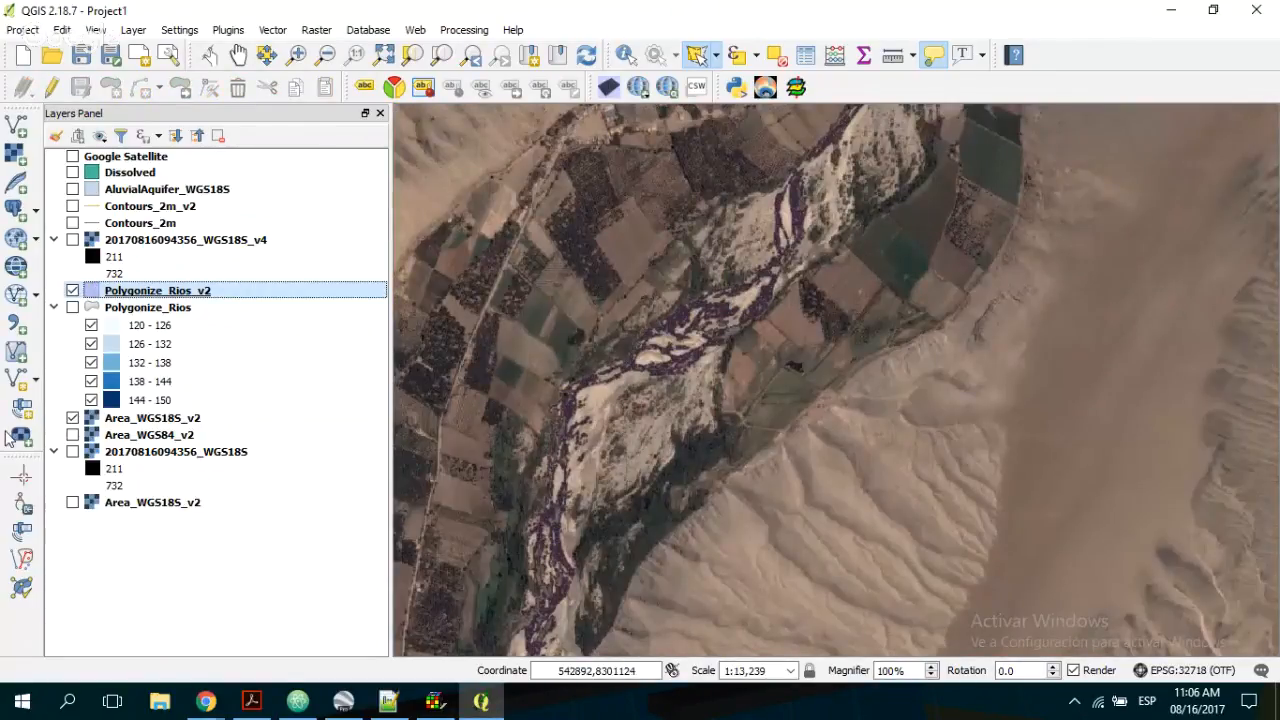
{"action": "left_click", "coordinate": [72, 418]}
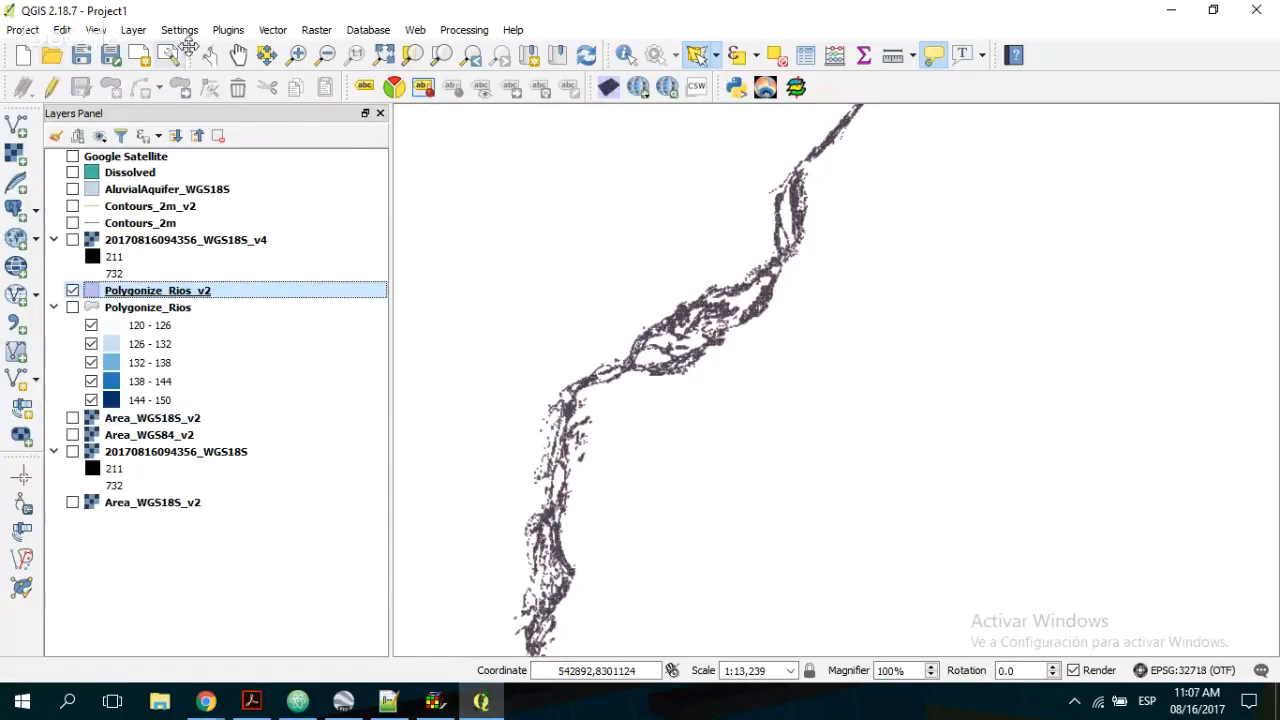
- Dissolve all Polygonize_Rios_v2 polygons into a temporary layer without using attribute fields
{"action": "left_click", "coordinate": [228, 30]}
{"action": "mouse_move", "coordinate": [185, 36]}
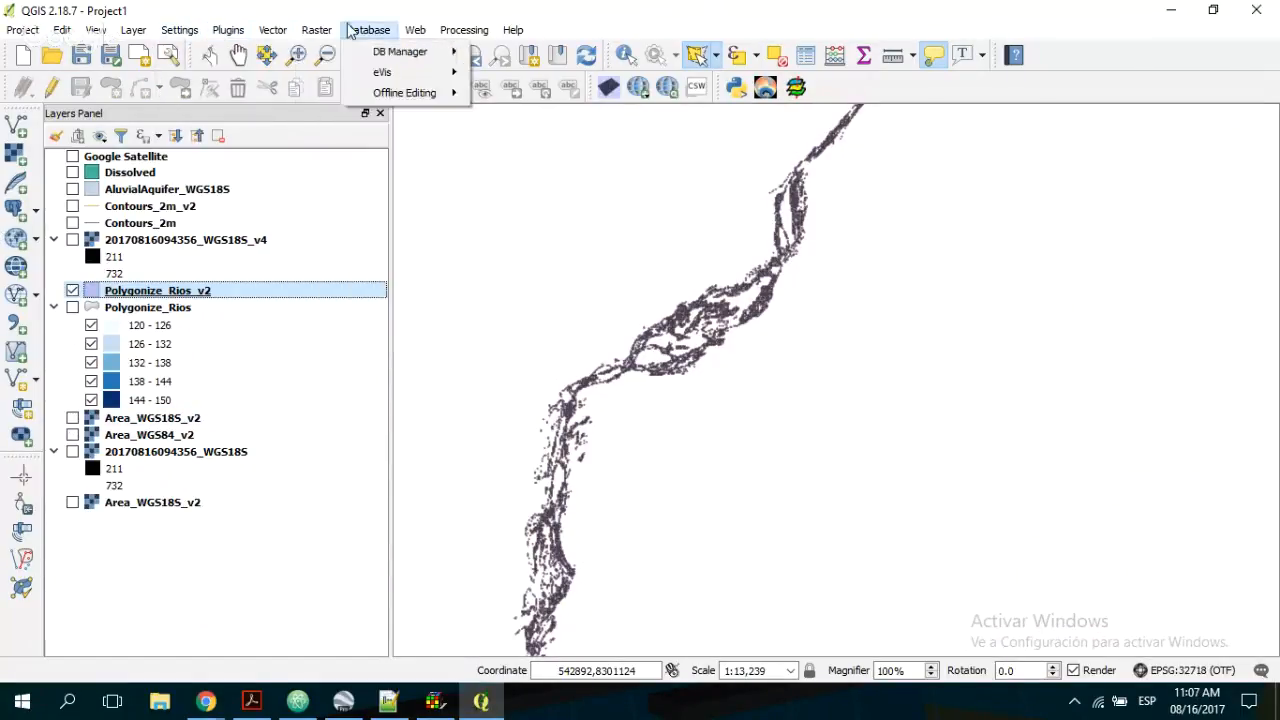
{"action": "mouse_move", "coordinate": [276, 32]}
{"action": "mouse_move", "coordinate": [360, 245]}
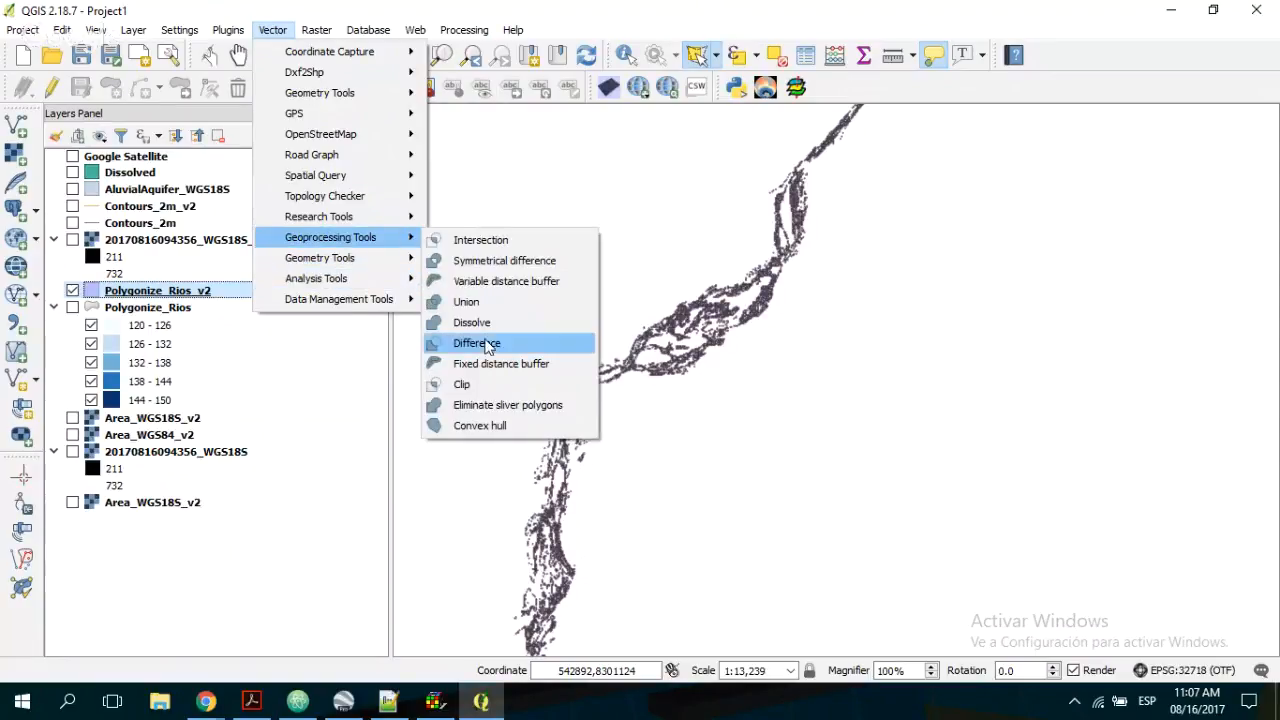
{"action": "left_click", "coordinate": [478, 323]}
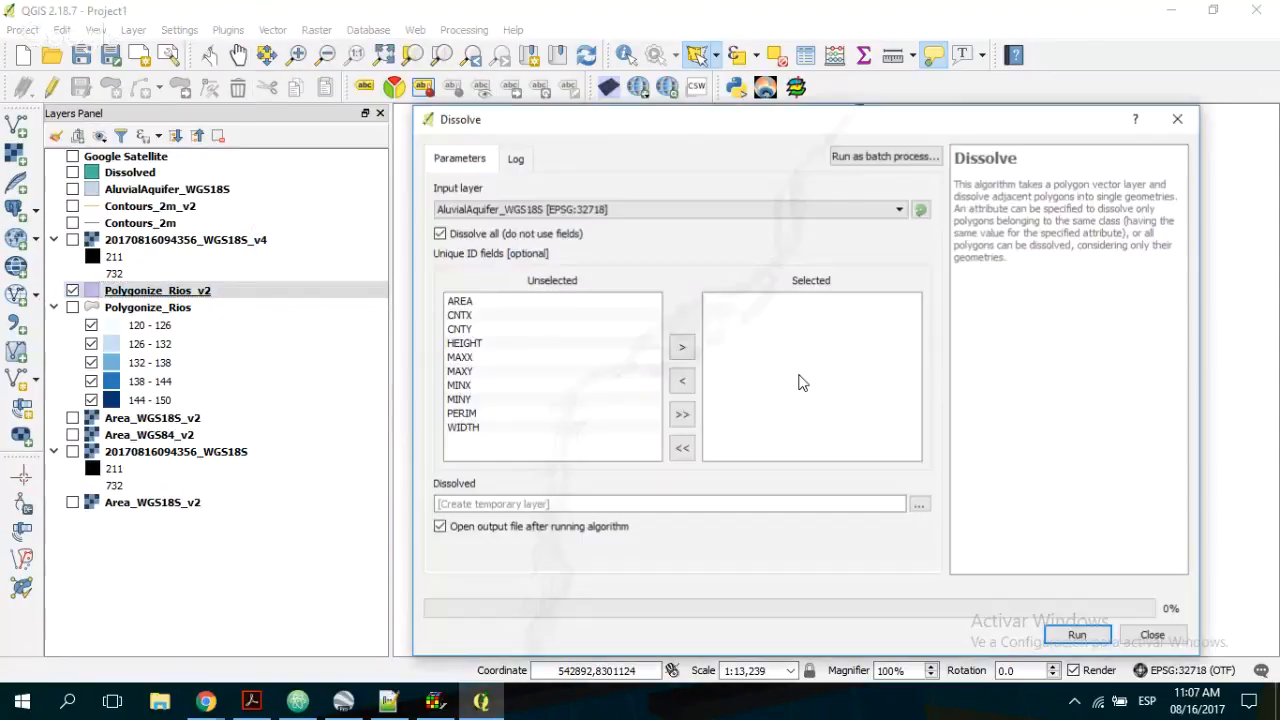
{"action": "left_click", "coordinate": [648, 210]}
{"action": "left_click", "coordinate": [603, 281]}
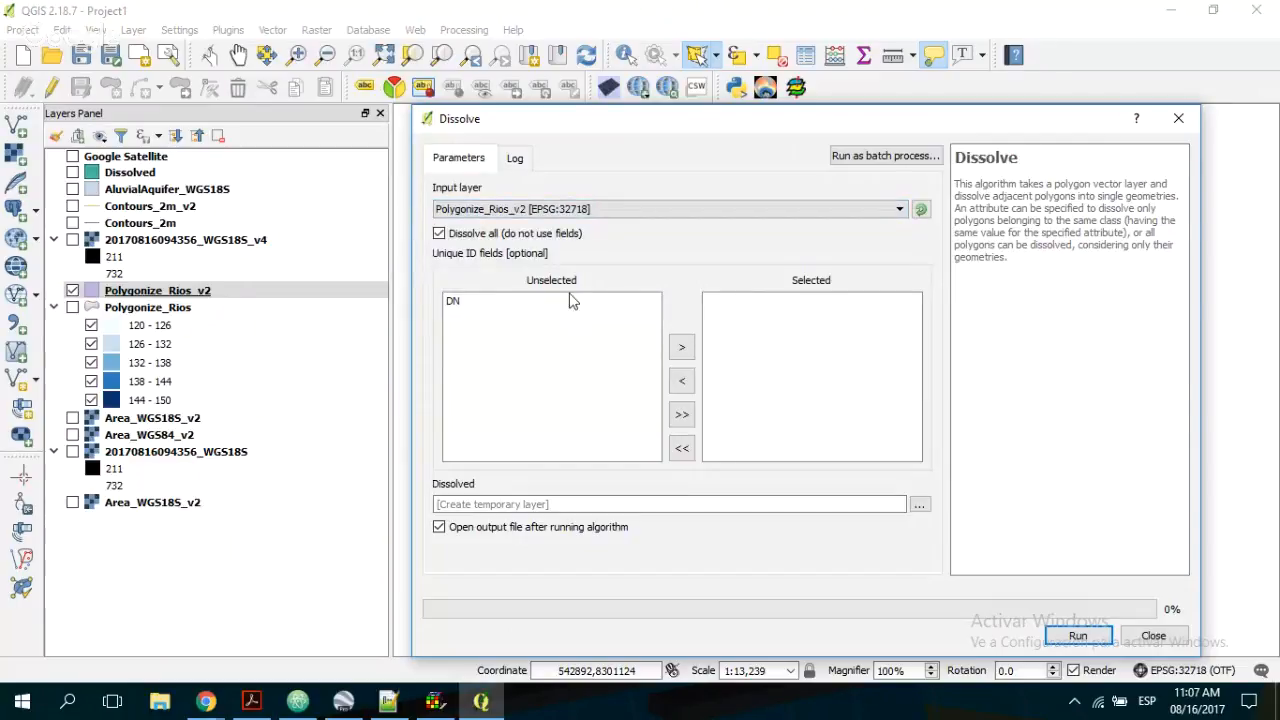
{"action": "left_click", "coordinate": [1078, 636]}
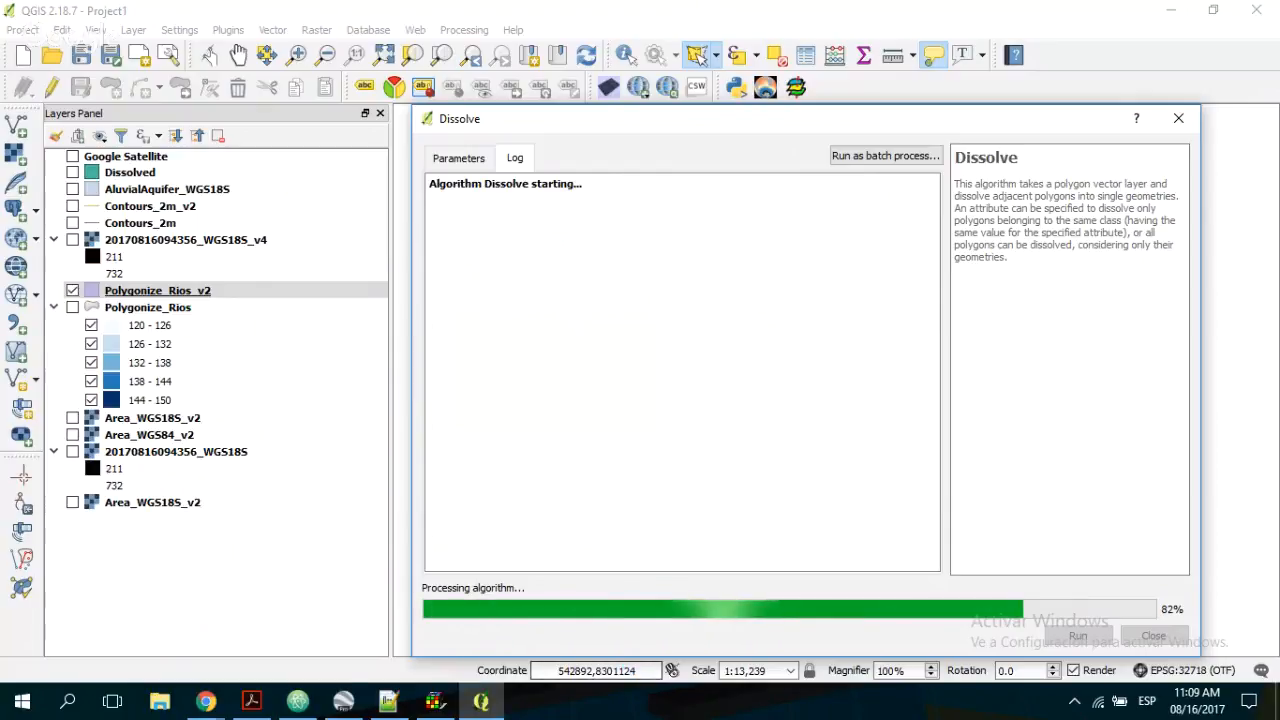
{"action": "mouse_move", "coordinate": [204, 705]}
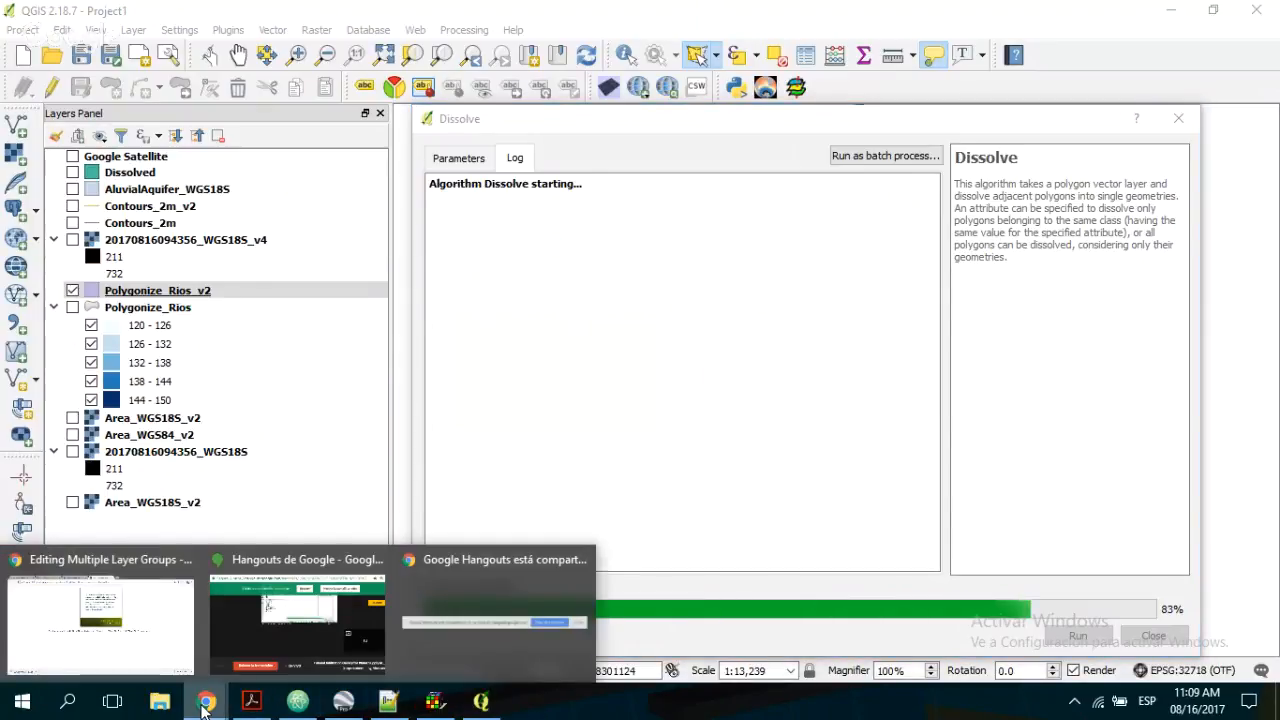
{"action": "mouse_move", "coordinate": [148, 641]}
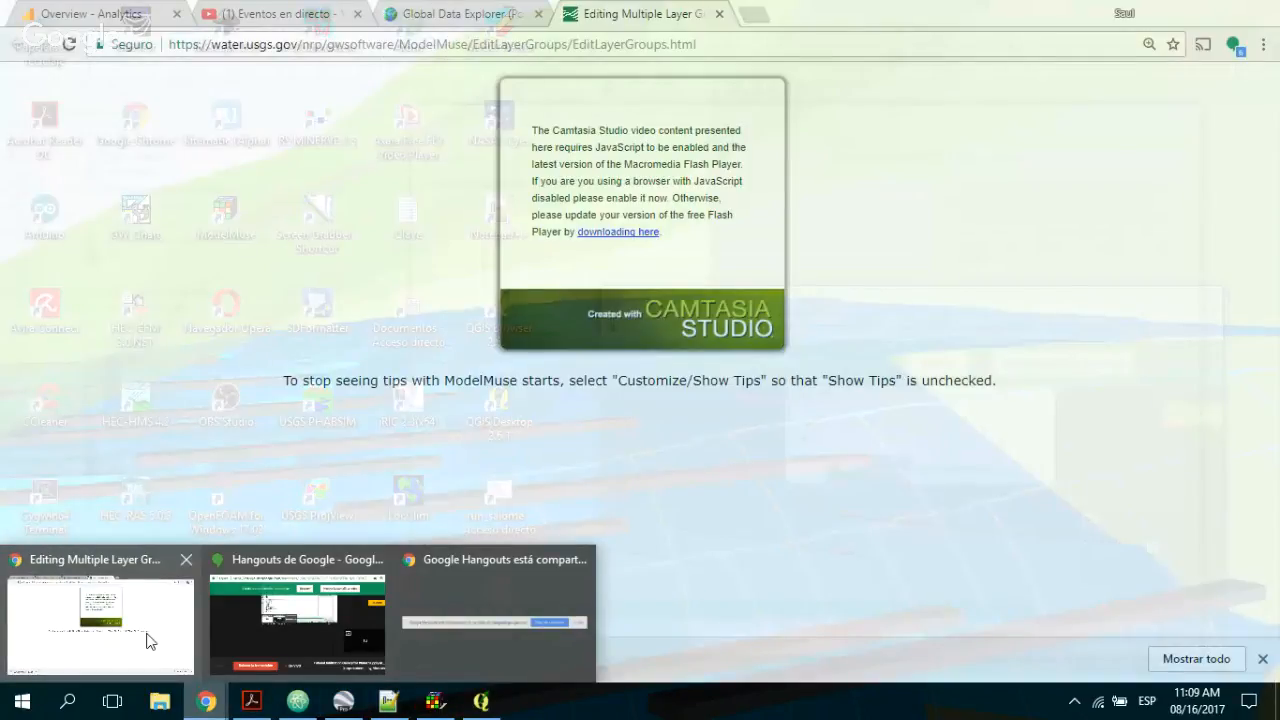
{"action": "left_click", "coordinate": [148, 641]}
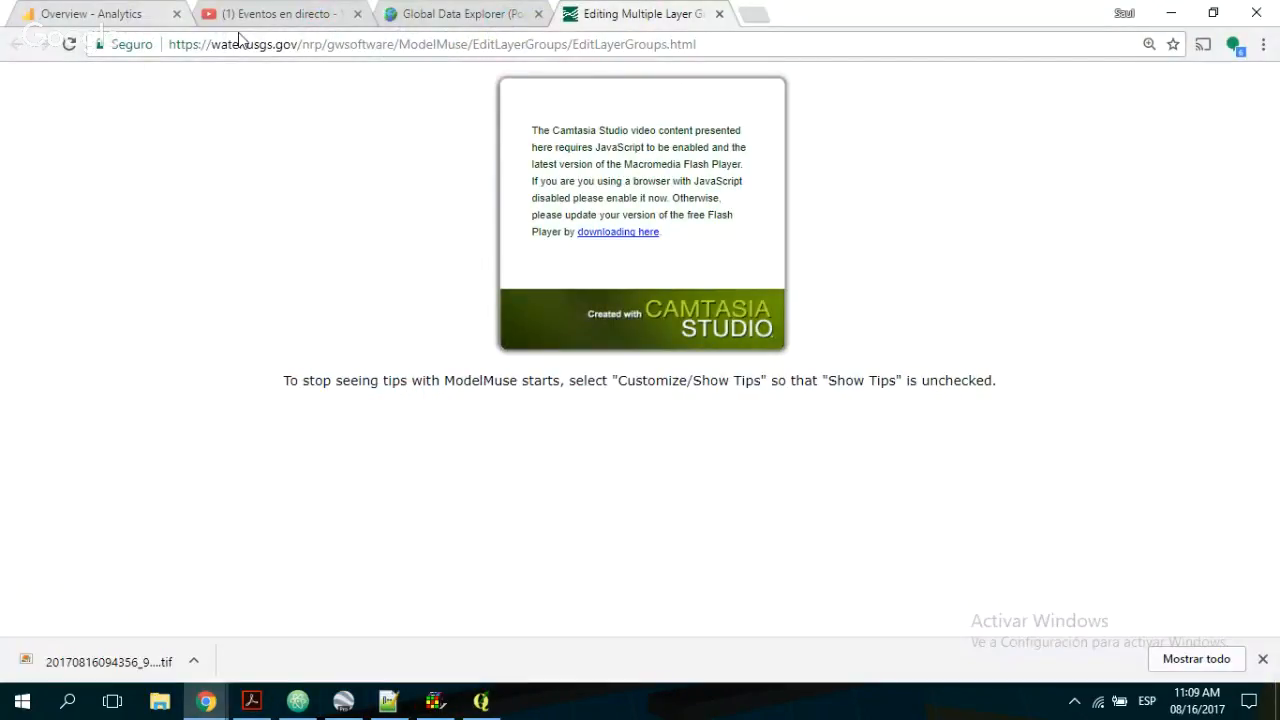
{"action": "left_click", "coordinate": [1173, 13]}
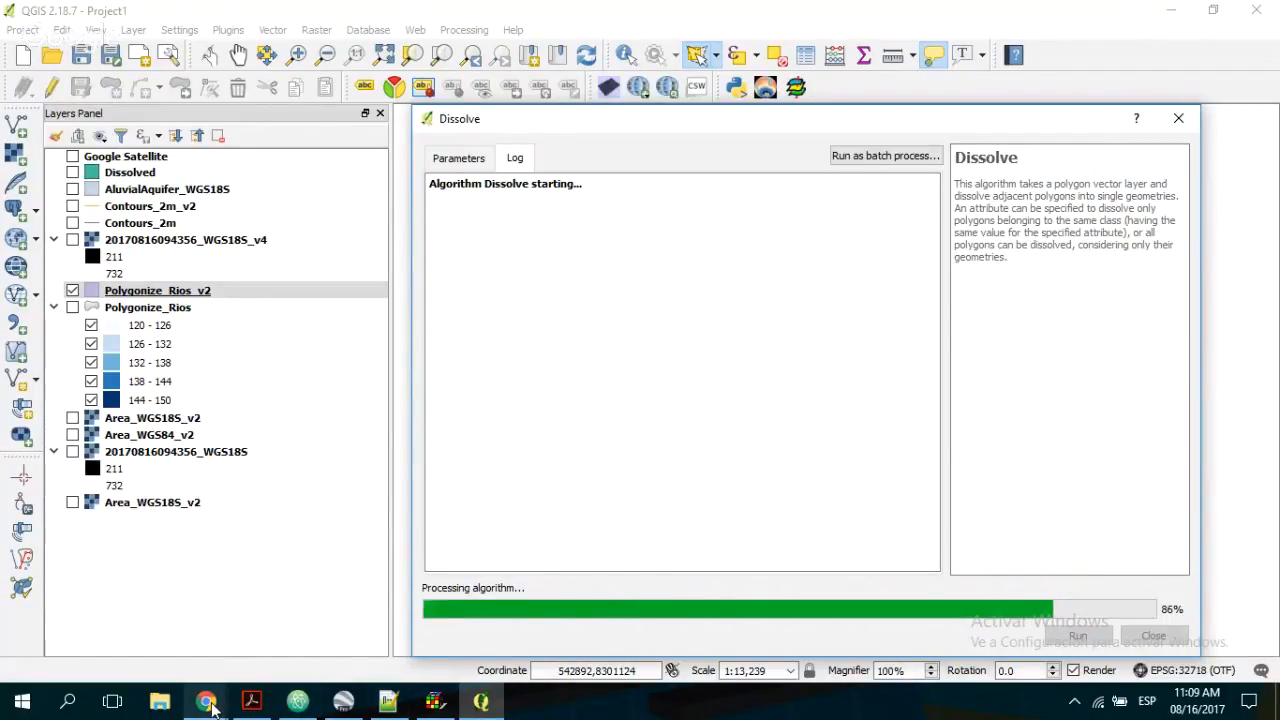
{"action": "mouse_move", "coordinate": [208, 705]}
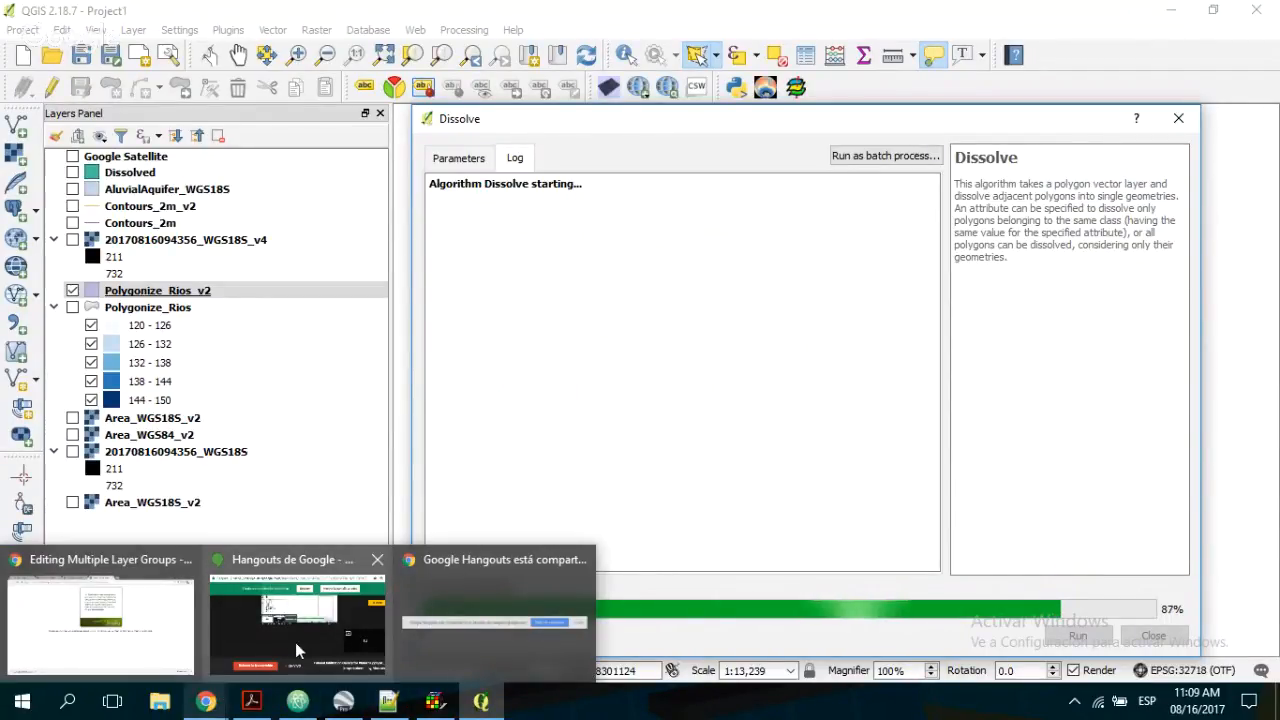
{"action": "mouse_move", "coordinate": [296, 645]}
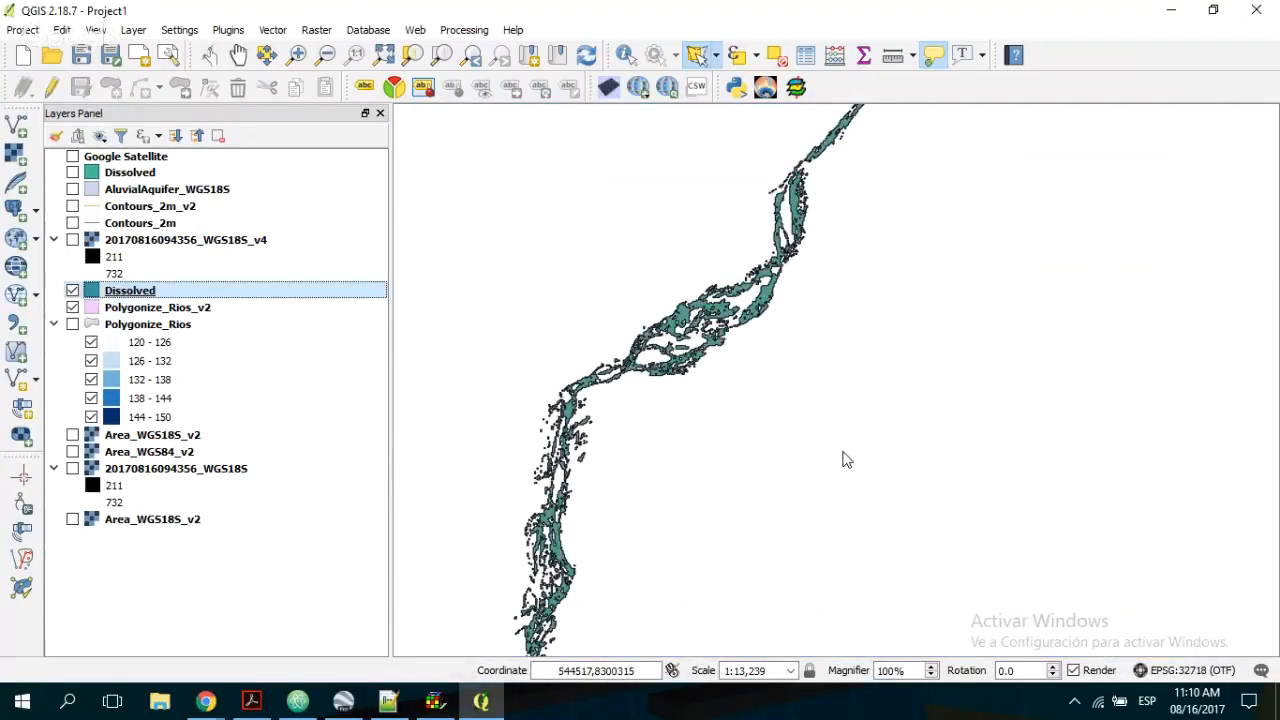
- Export the new river Dissolved layer as the ESRI Shapefile Polygonize_Rios_v2_dis.shp in the Shps folder and add it to the map
{"action": "right_click", "coordinate": [136, 291]}
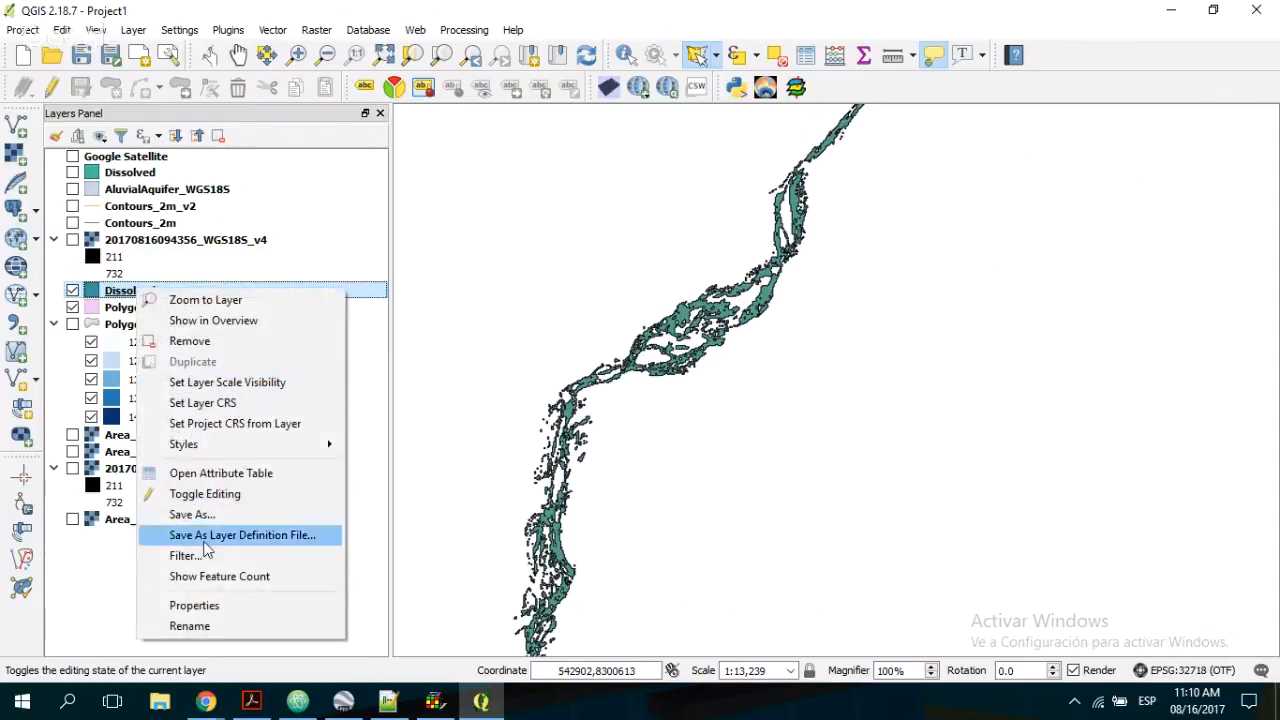
{"action": "left_click", "coordinate": [211, 515]}
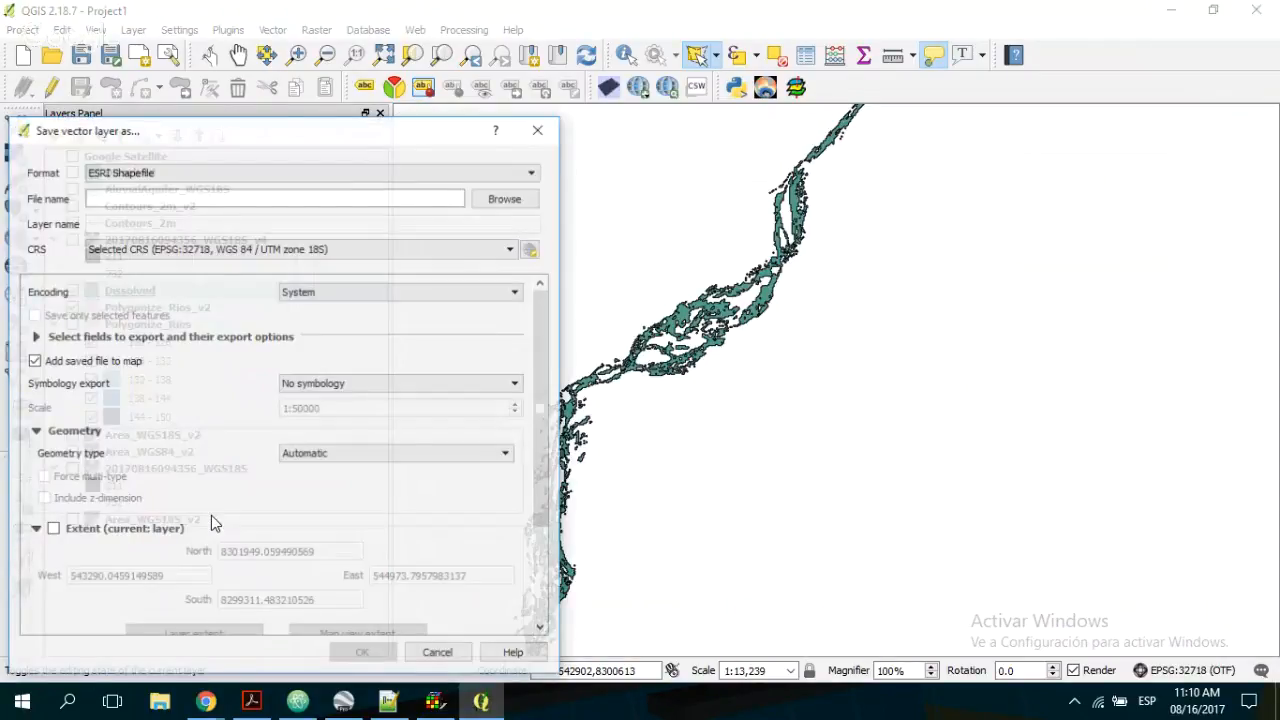
{"action": "left_click", "coordinate": [495, 203]}
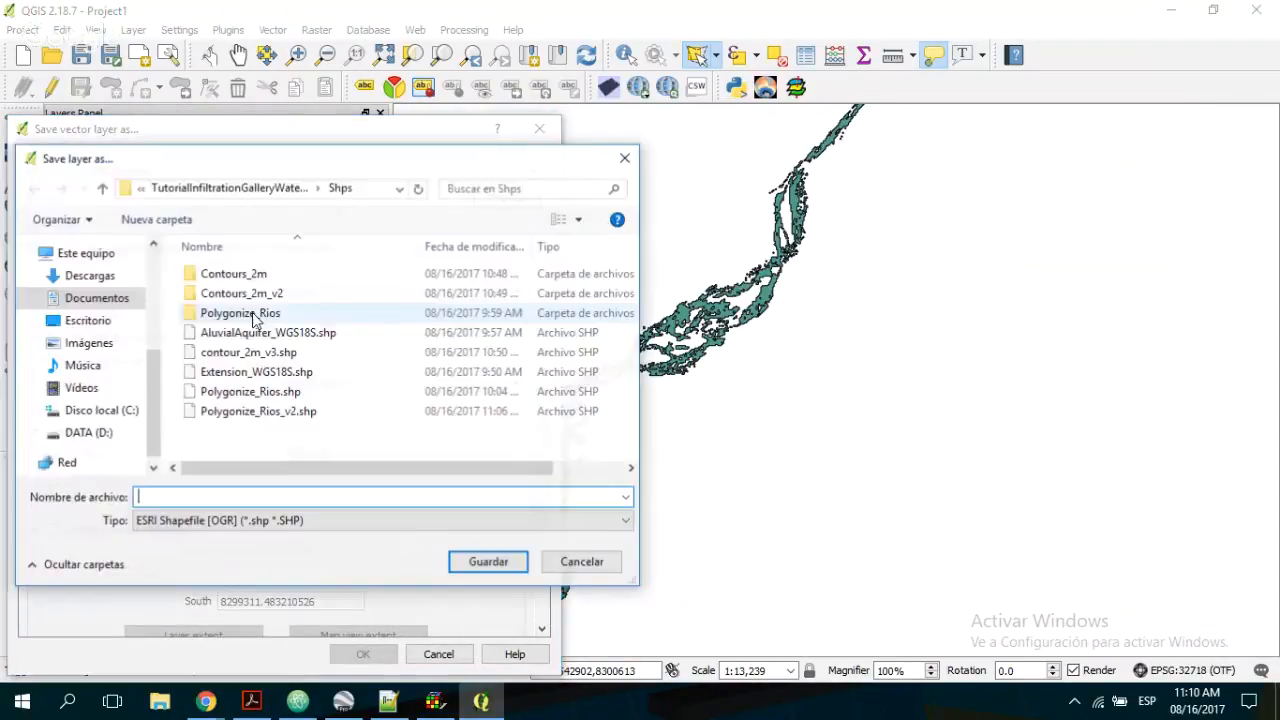
{"action": "left_click", "coordinate": [240, 412]}
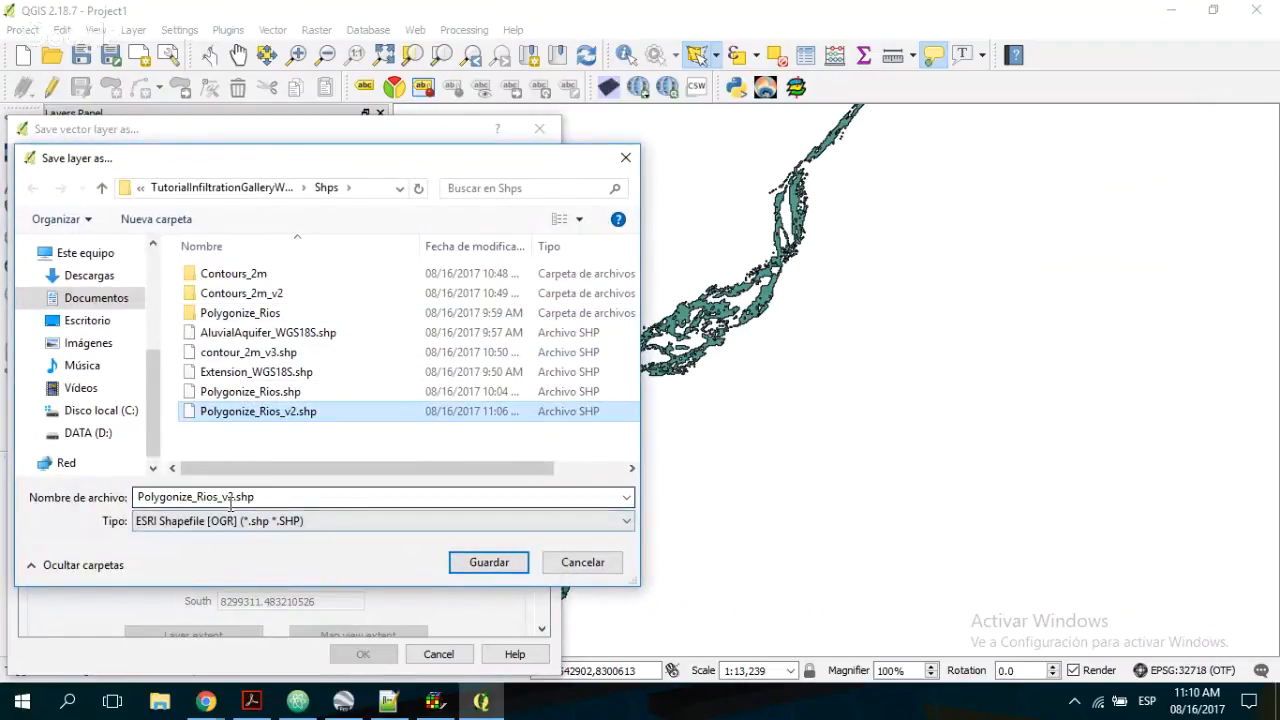
{"action": "left_click", "coordinate": [233, 497]}
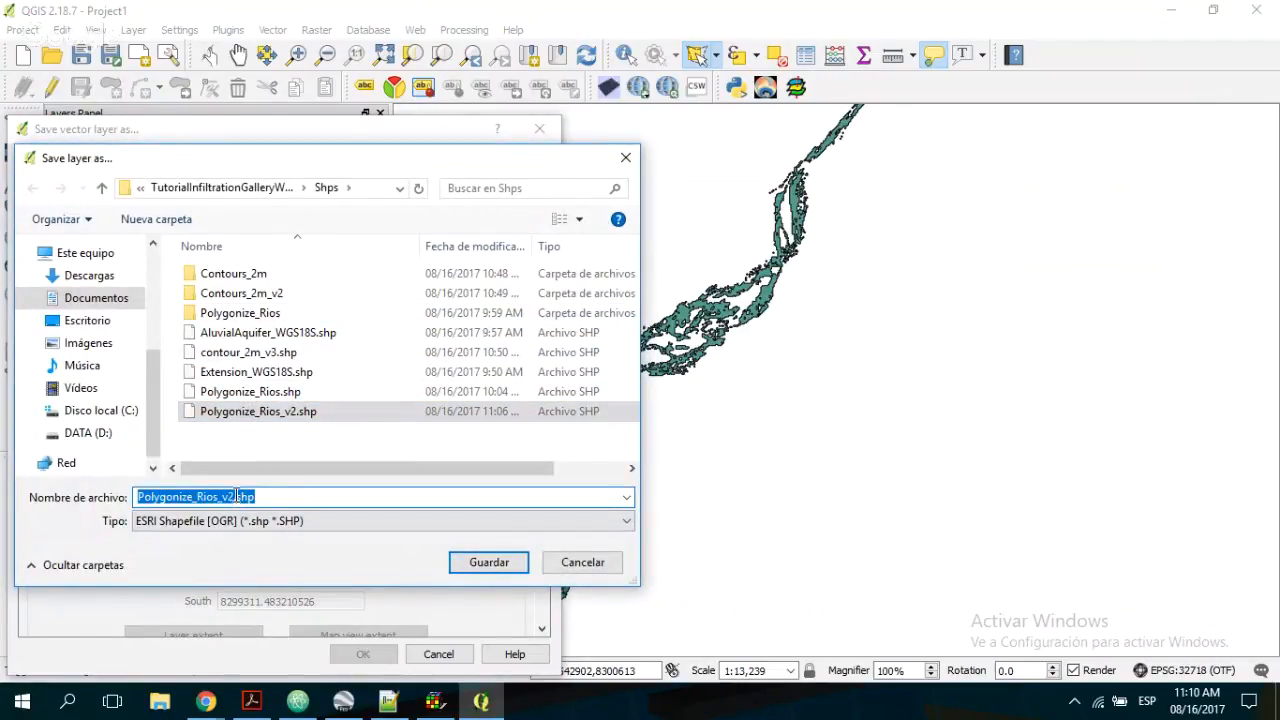
{"action": "left_click", "coordinate": [234, 497]}
{"action": "type", "text": "_dis"}
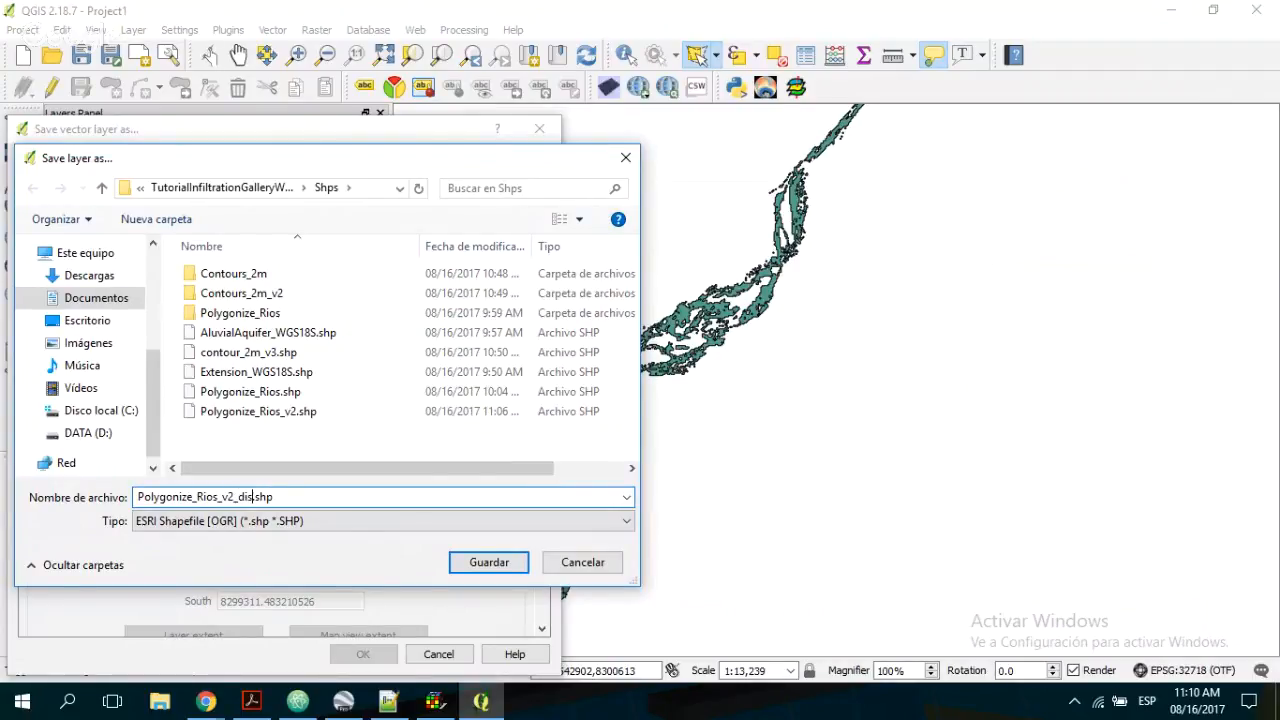
{"action": "key", "text": "Return"}
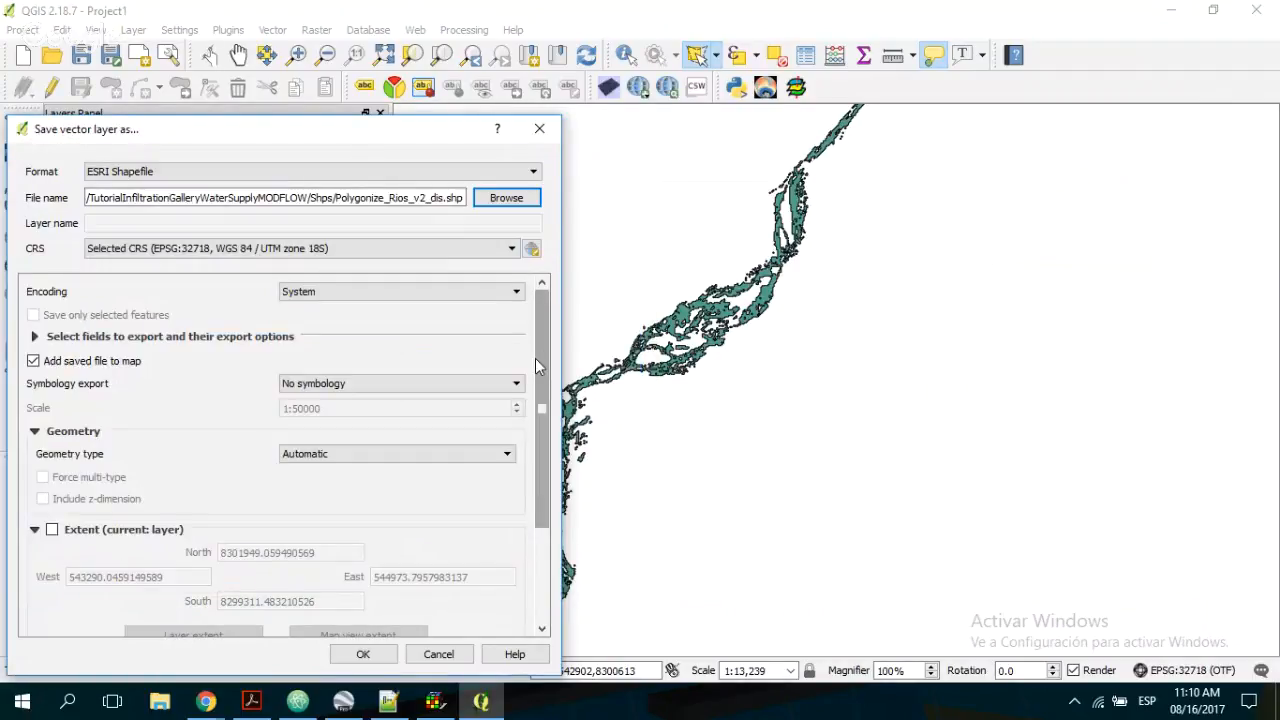
{"action": "left_click", "coordinate": [361, 652]}
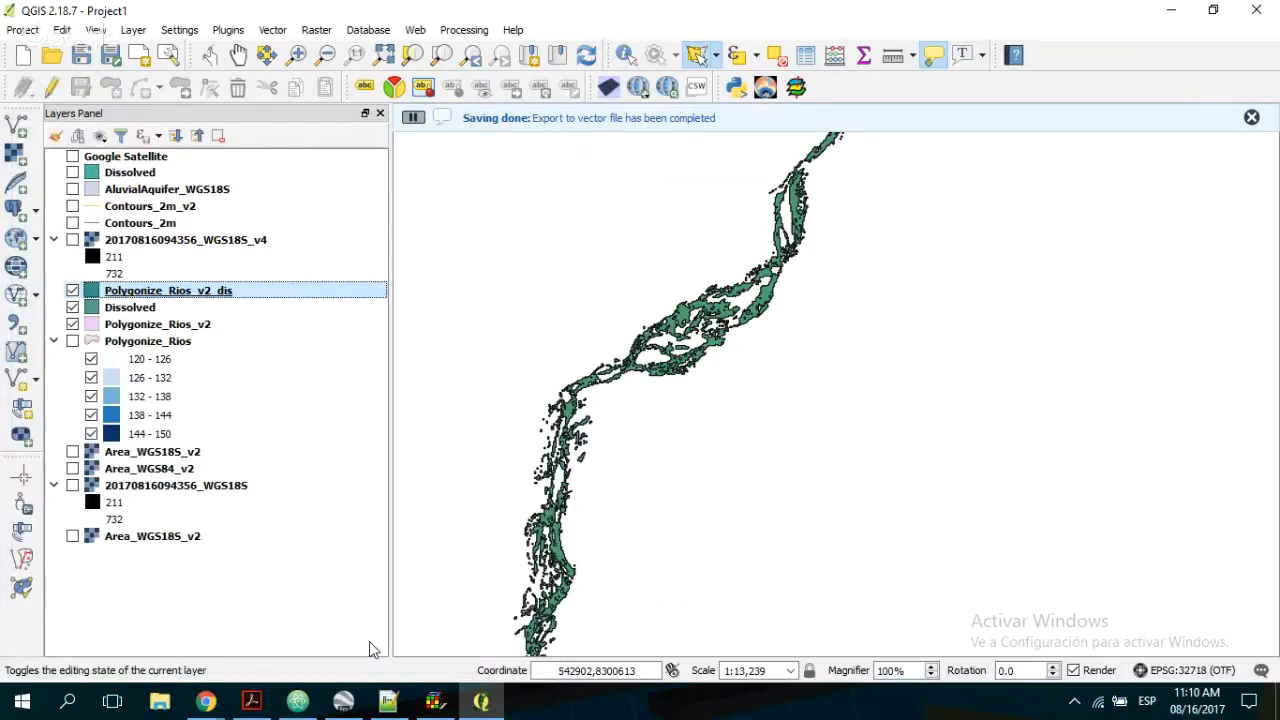
- Check the attribute table of Polygonize_Rios_v2_dis and examine its dissolved polygons along the river
{"action": "right_click", "coordinate": [181, 286]}
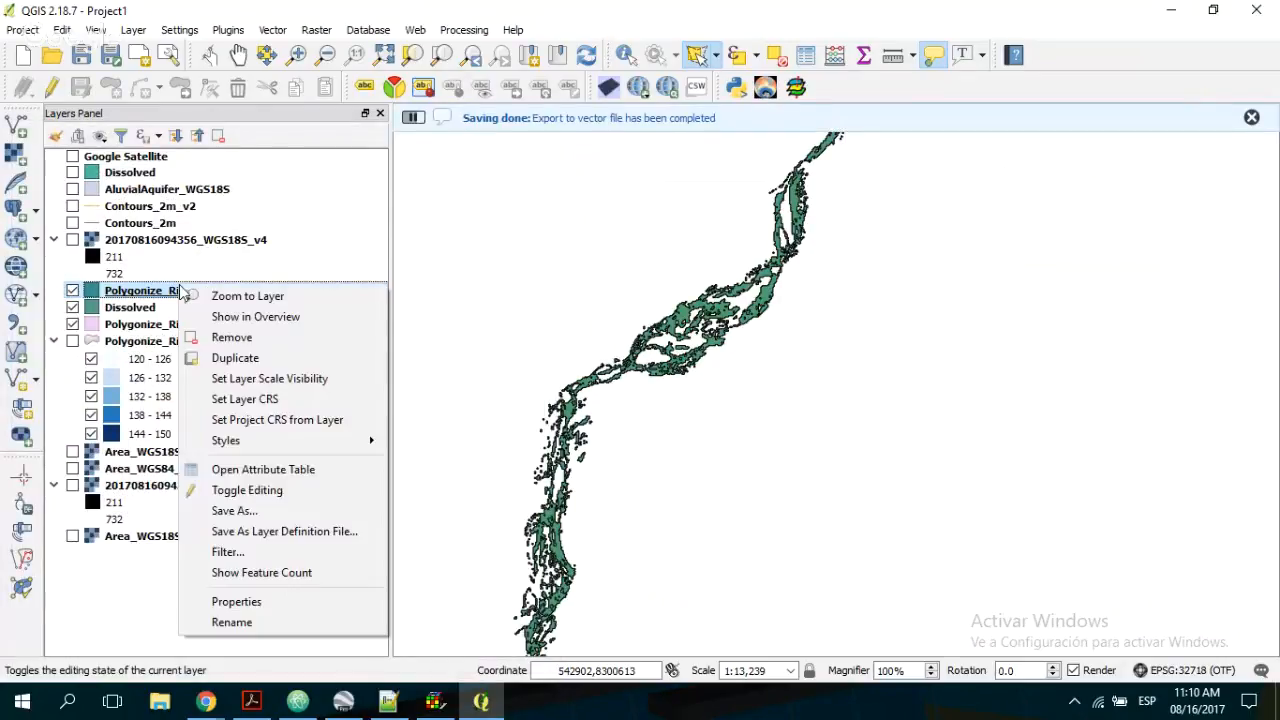
{"action": "left_click", "coordinate": [239, 475]}
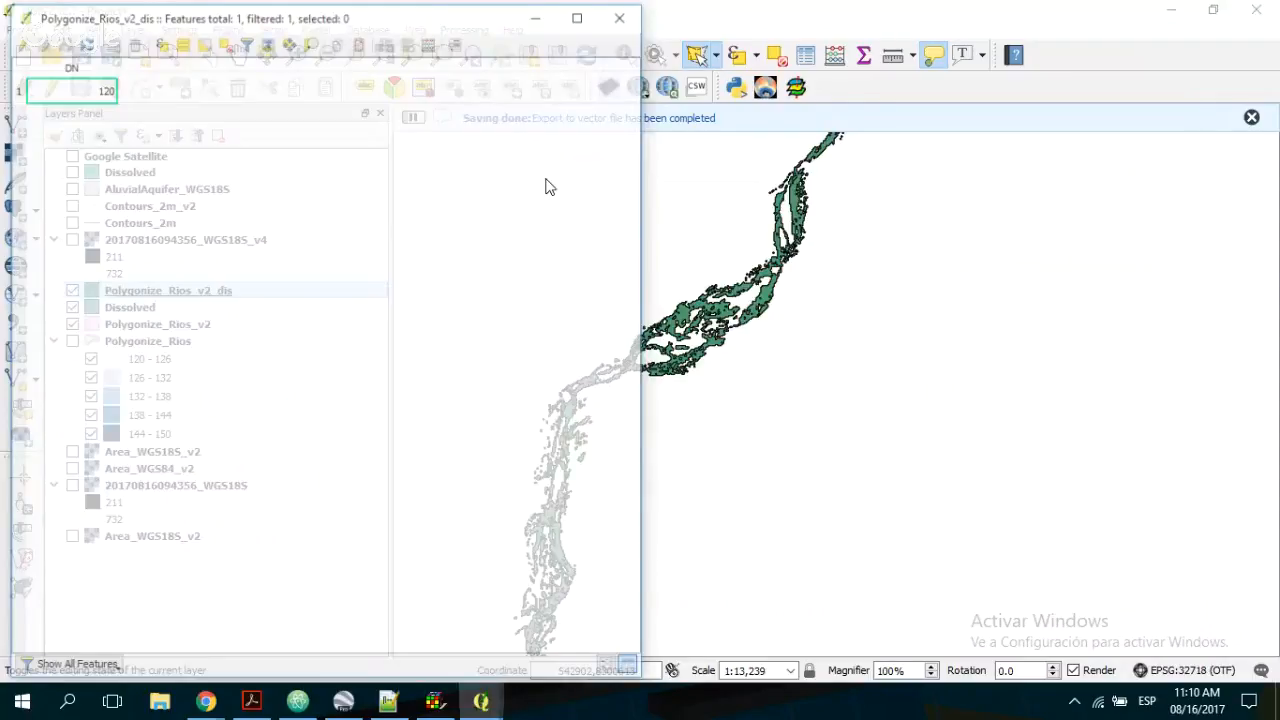
{"action": "left_click", "coordinate": [619, 18]}
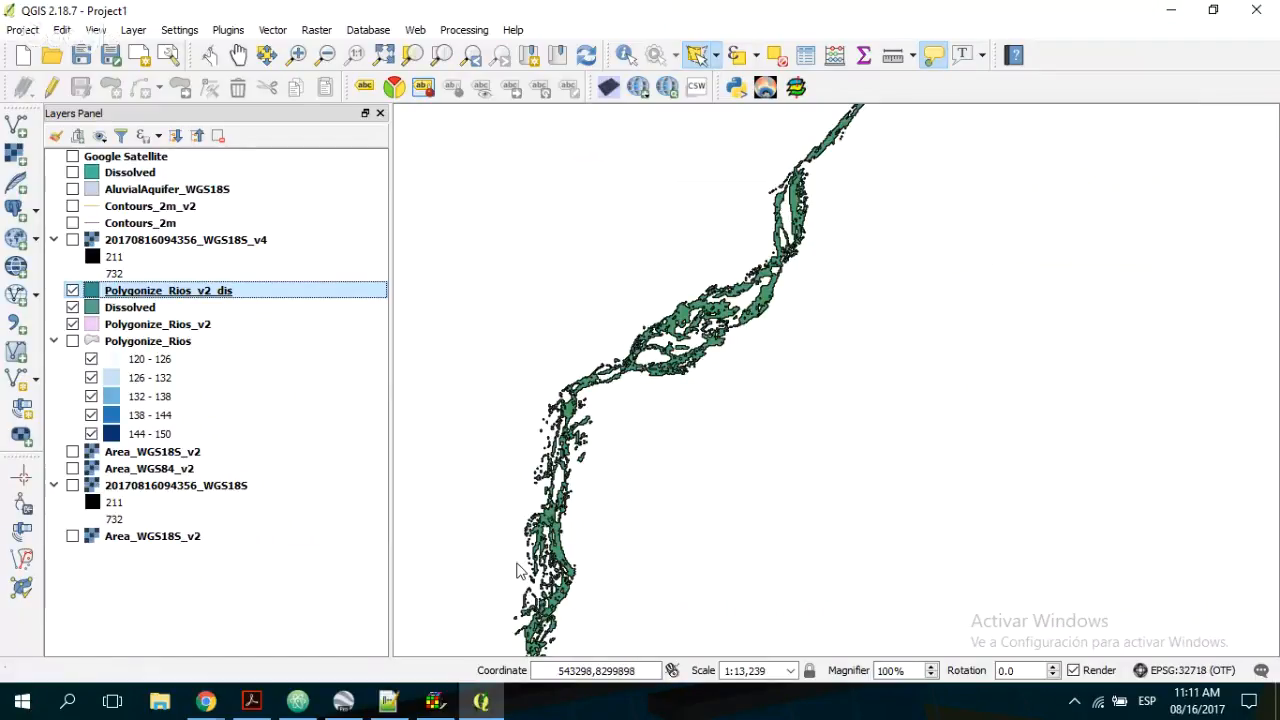
{"action": "scroll", "coordinate": [517, 569], "scroll_direction": "up", "scroll_amount": 1}
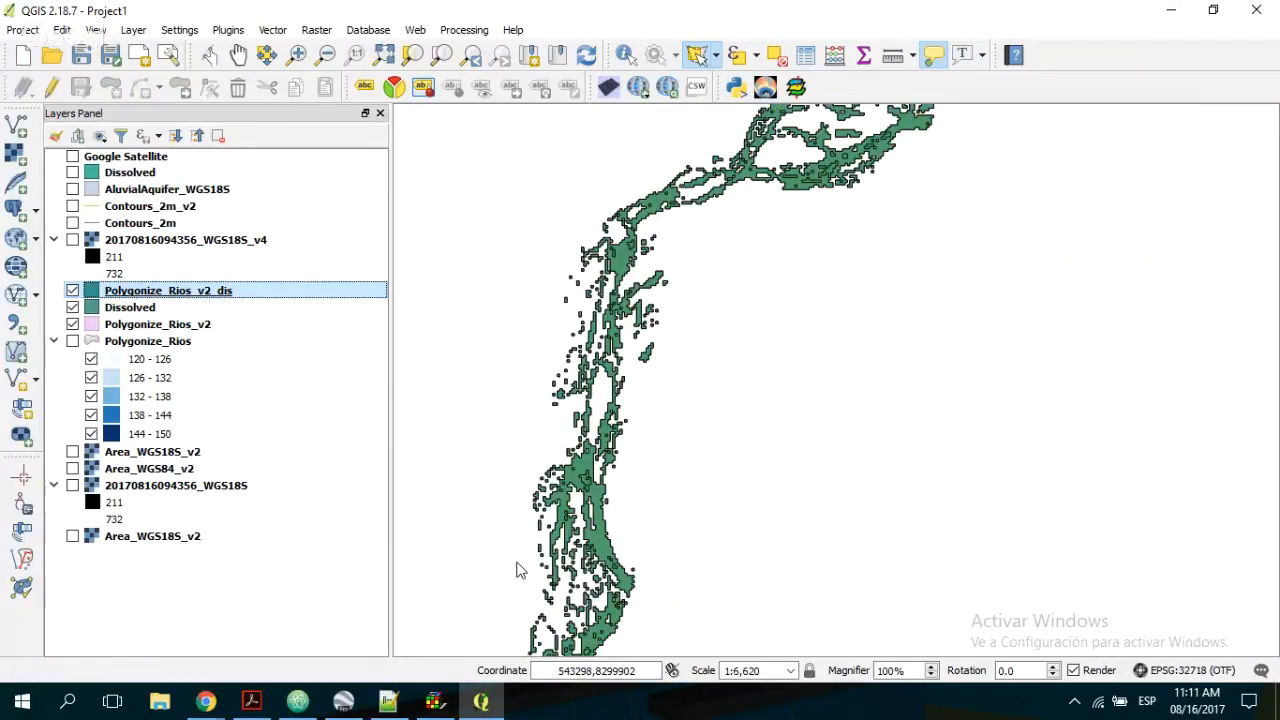
{"action": "scroll", "coordinate": [613, 450], "scroll_direction": "up", "scroll_amount": 2}
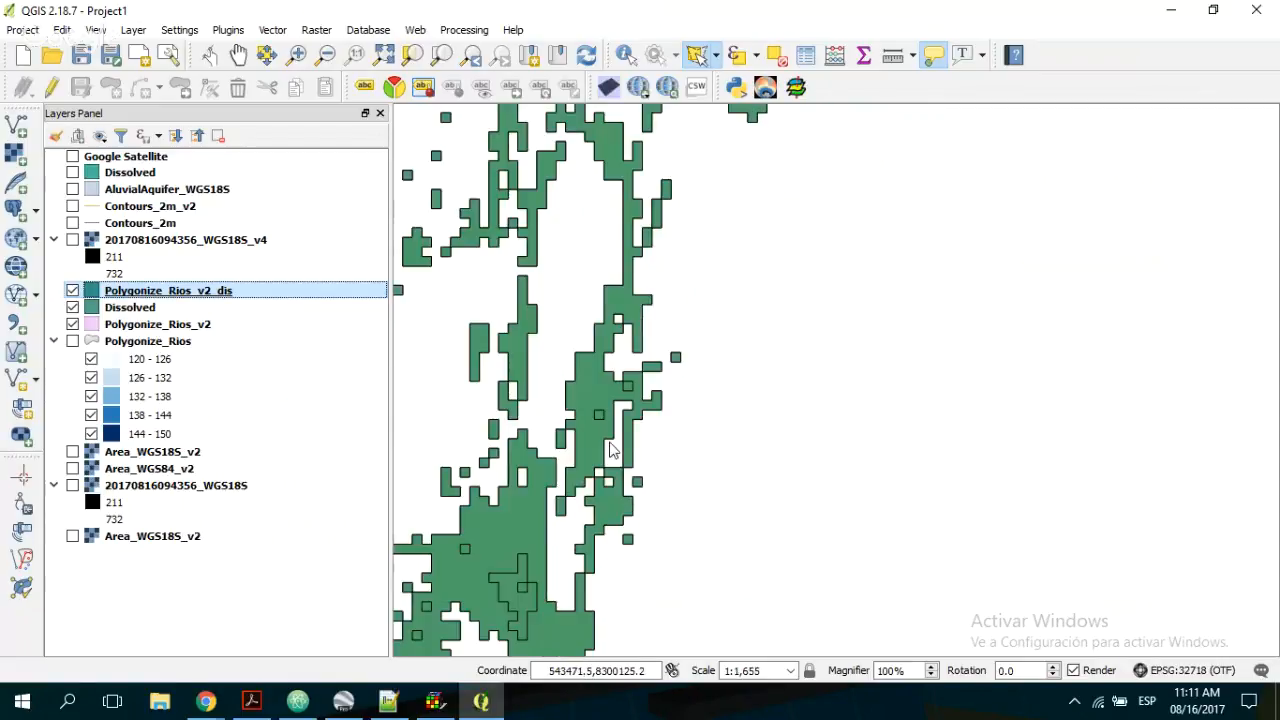
{"action": "scroll", "coordinate": [806, 329], "scroll_direction": "down", "scroll_amount": 3}
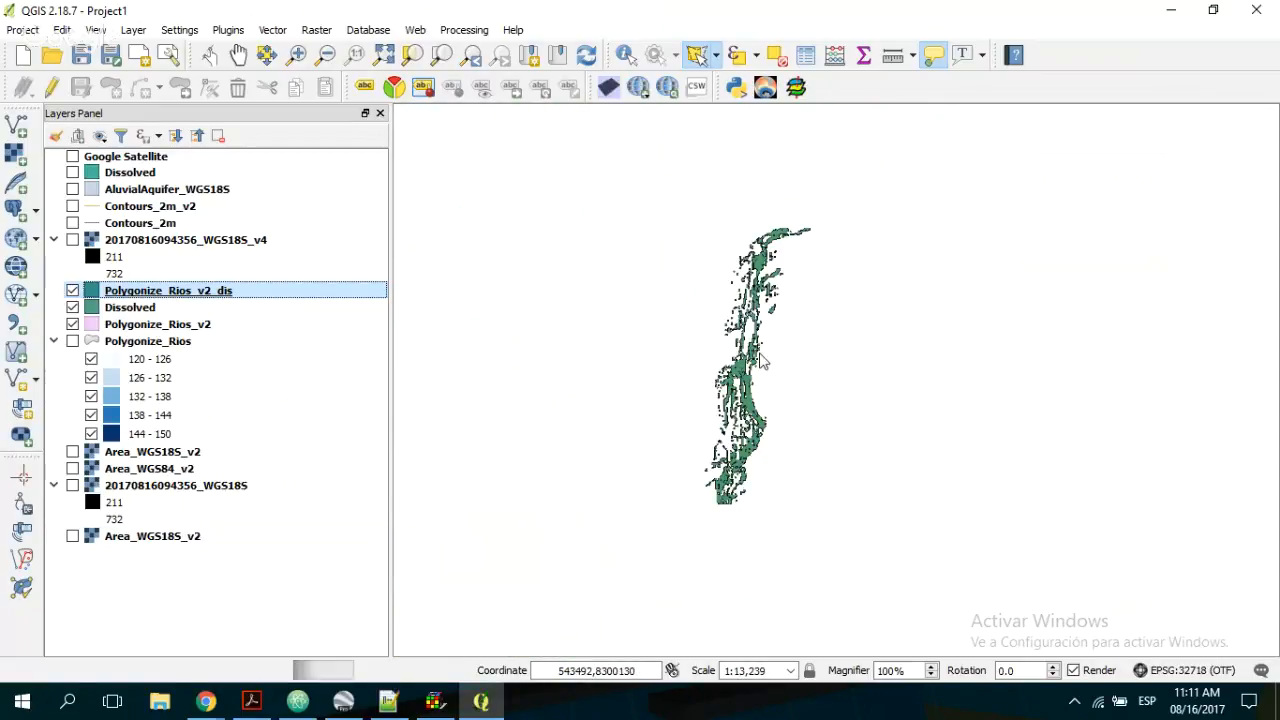
{"action": "scroll", "coordinate": [857, 296], "scroll_direction": "down", "scroll_amount": 1}
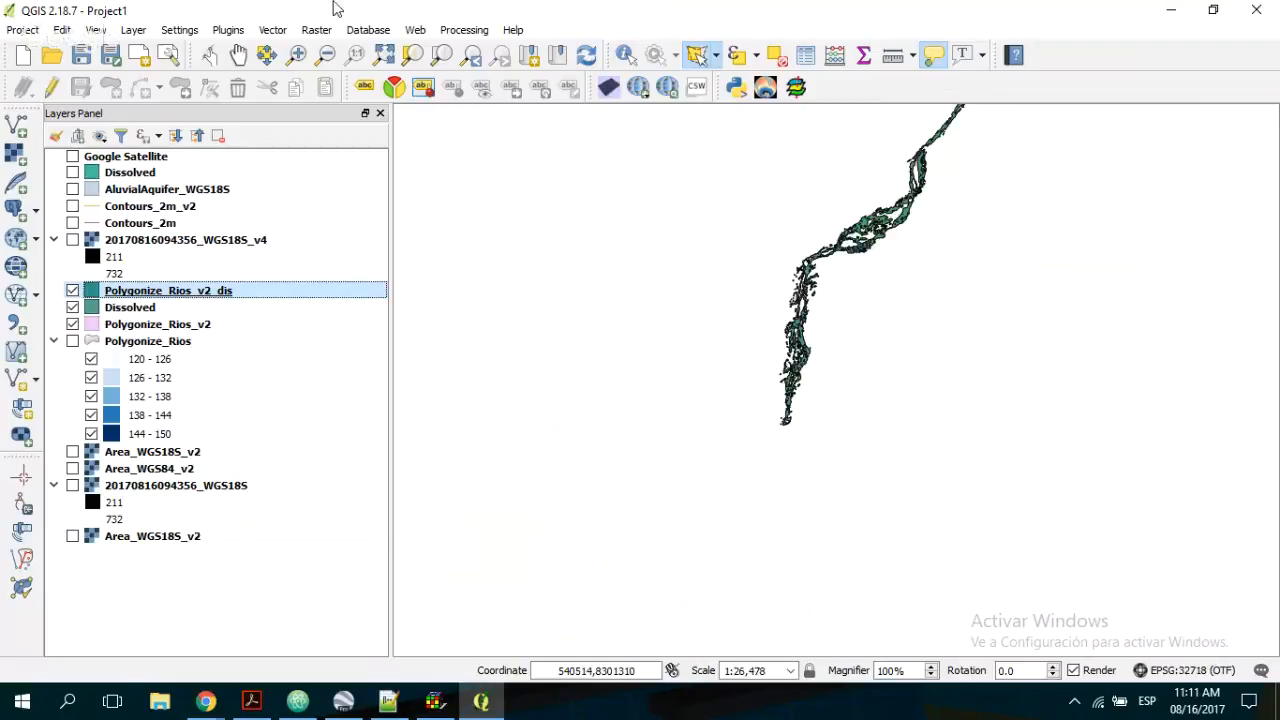
{"action": "left_click", "coordinate": [238, 54]}
{"action": "left_click_drag", "start_coordinate": [991, 360], "coordinate": [844, 462]}
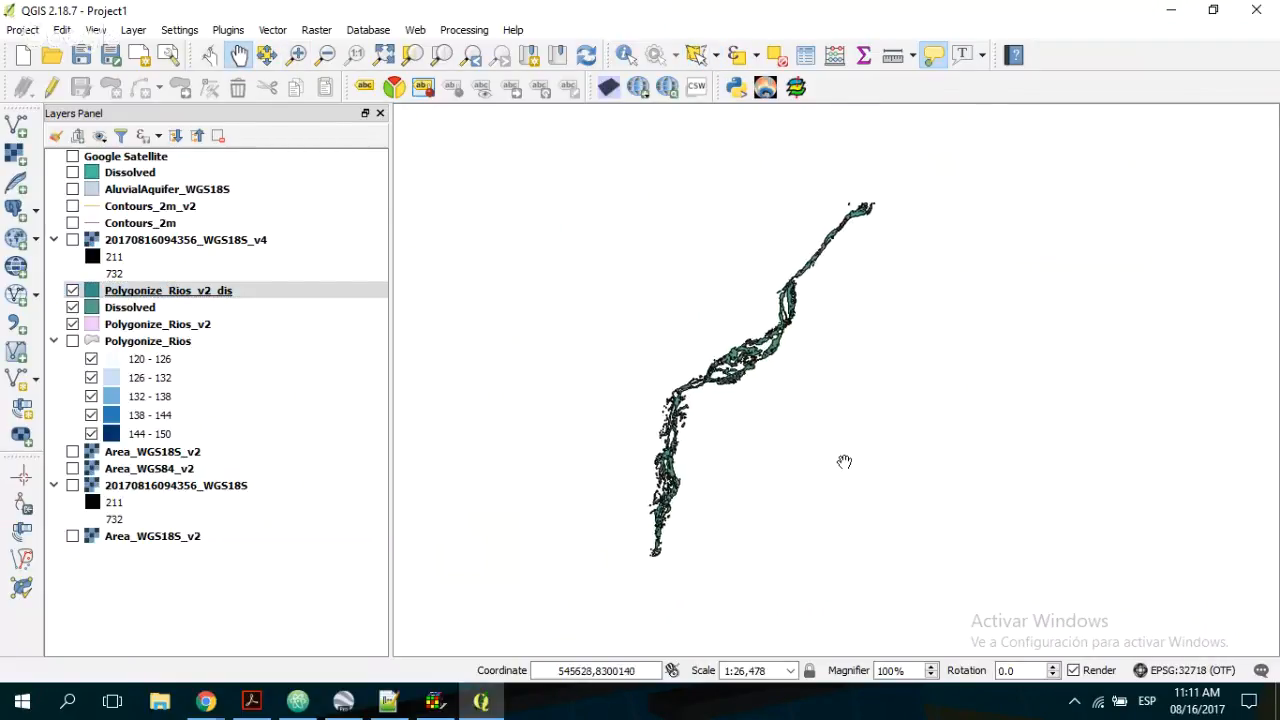
- Try to convert Polygonize_Rios_v2_dis from singleparts to multipart as a temporary layer, using DN as the unique ID field
{"action": "left_click", "coordinate": [272, 29]}
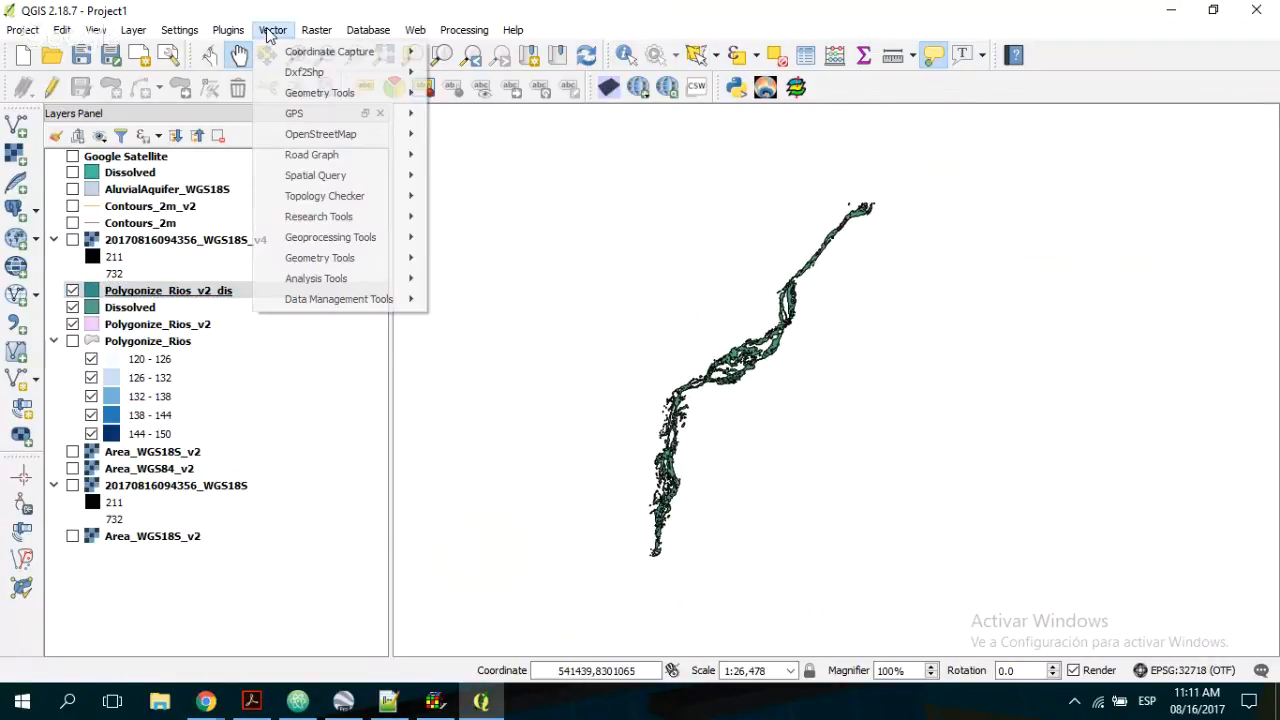
{"action": "mouse_move", "coordinate": [388, 272]}
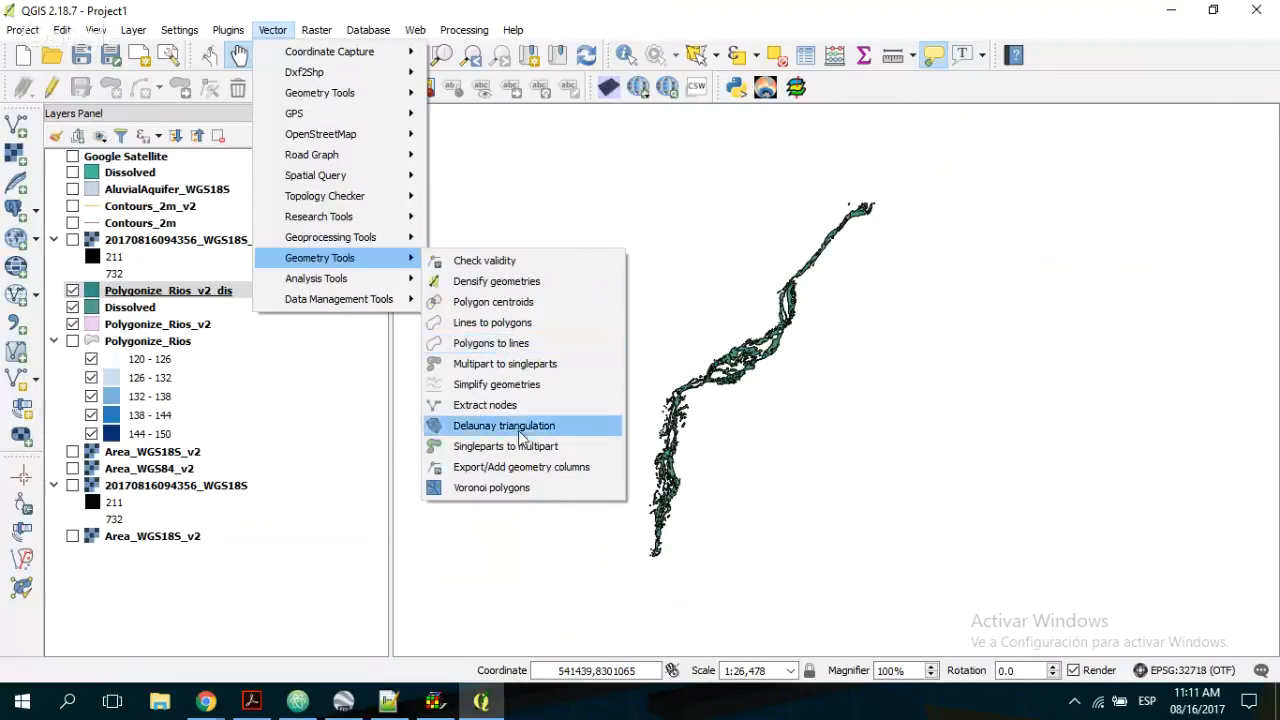
{"action": "left_click", "coordinate": [510, 446]}
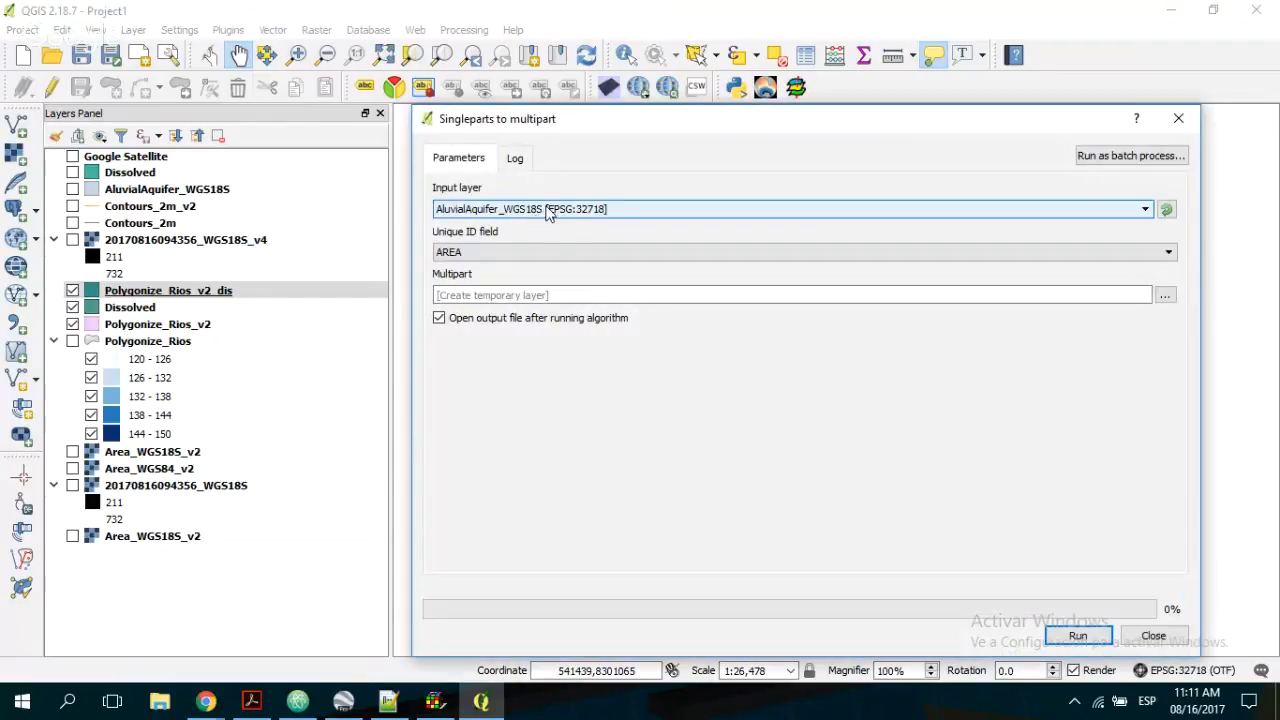
{"action": "left_click", "coordinate": [548, 212]}
{"action": "left_click", "coordinate": [558, 306]}
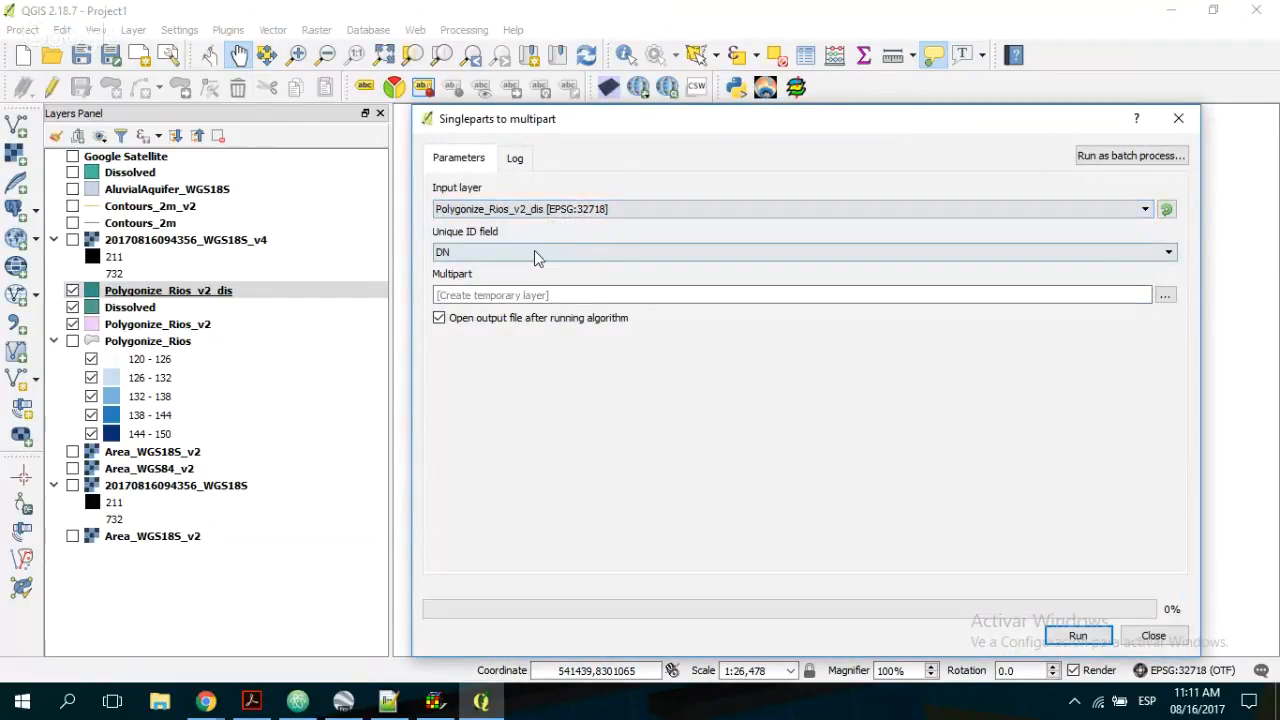
{"action": "left_click", "coordinate": [1078, 637]}
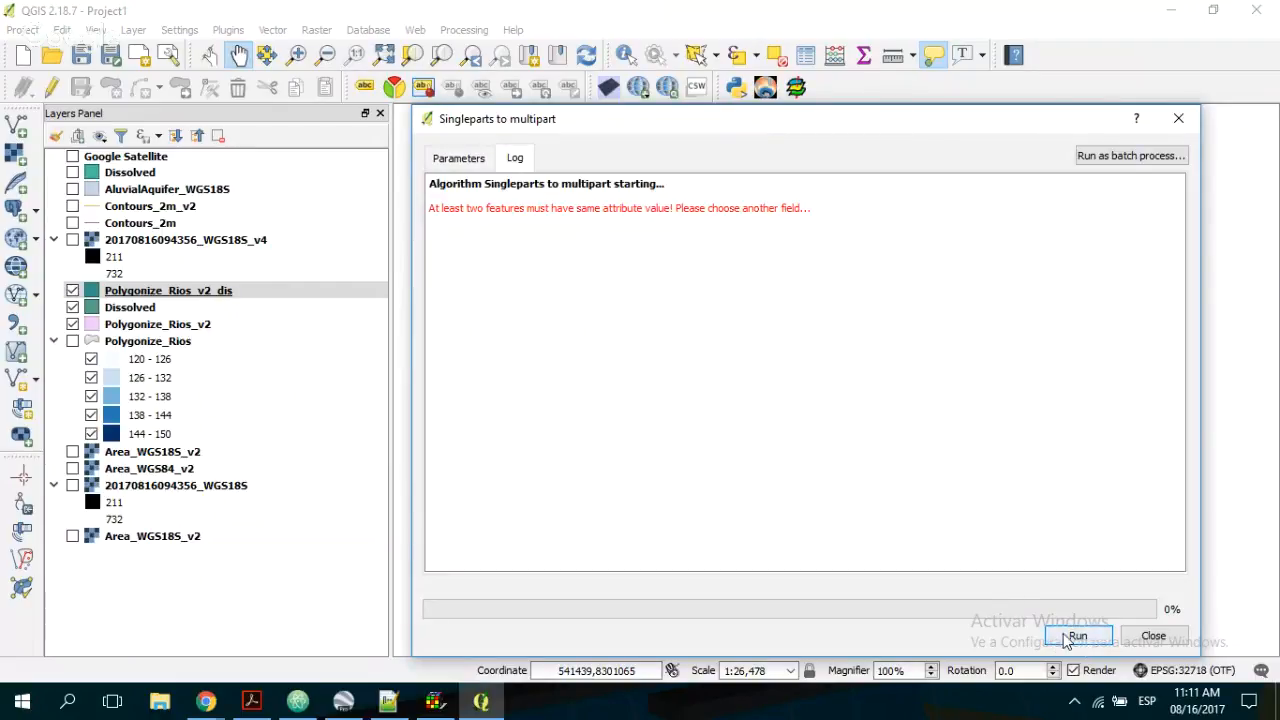
{"action": "left_click", "coordinate": [460, 158]}
{"action": "left_click", "coordinate": [548, 251]}
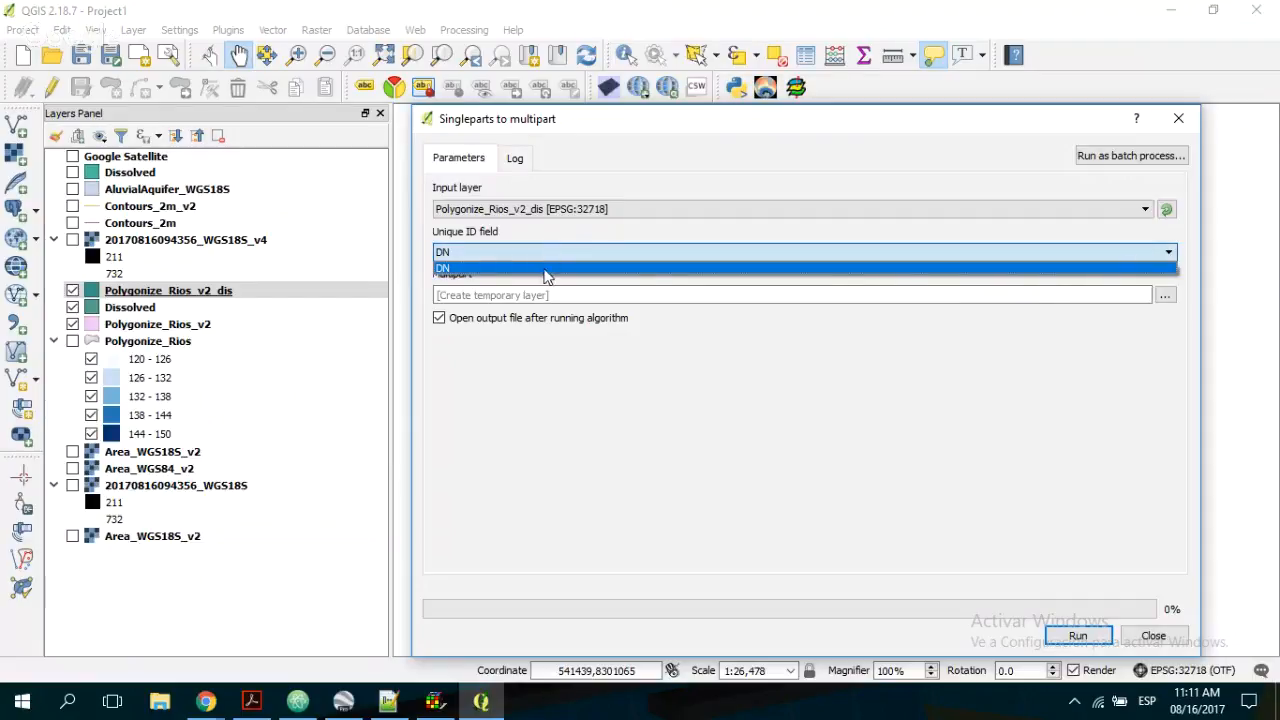
{"action": "left_click", "coordinate": [546, 270]}
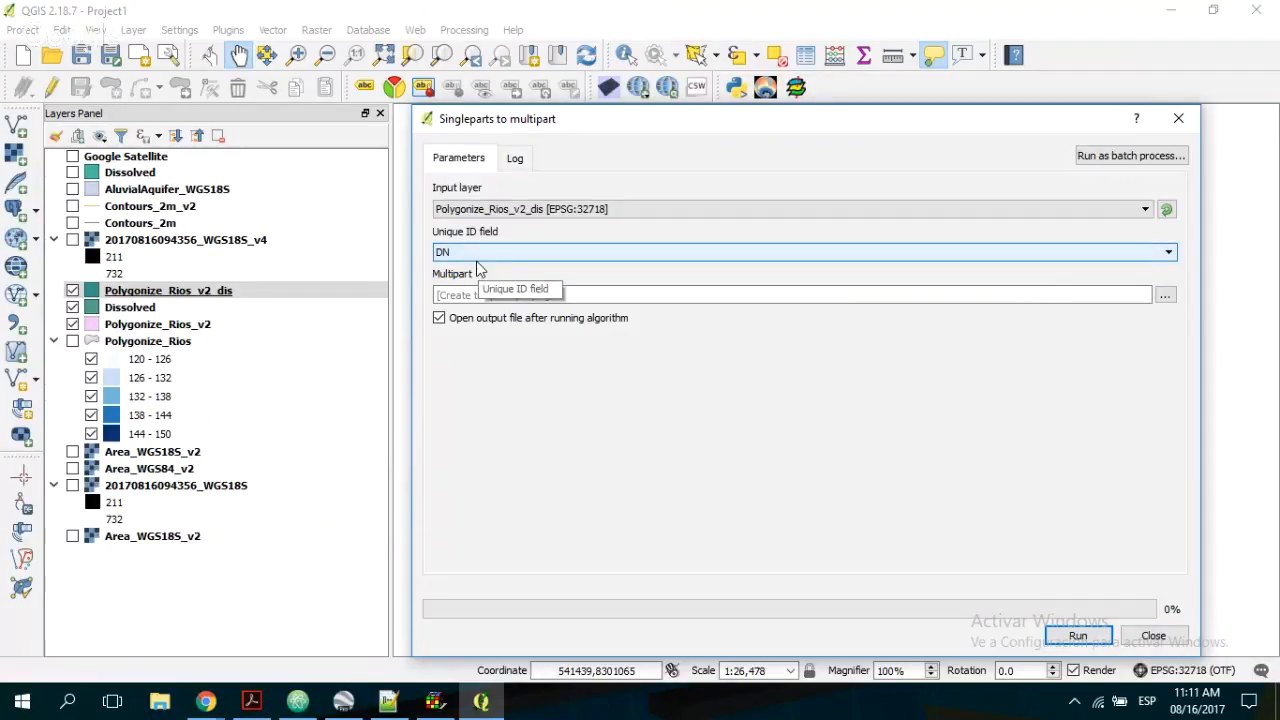
{"action": "left_click", "coordinate": [1080, 636]}
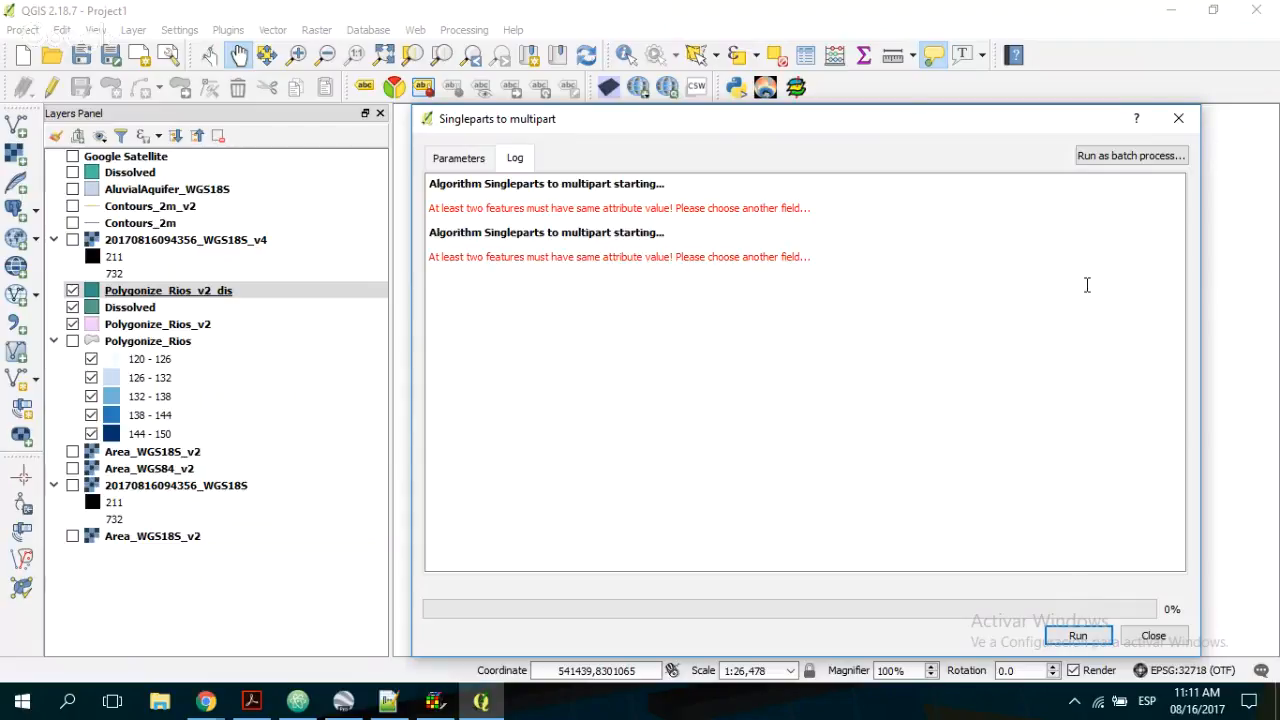
{"action": "left_click", "coordinate": [1178, 118]}
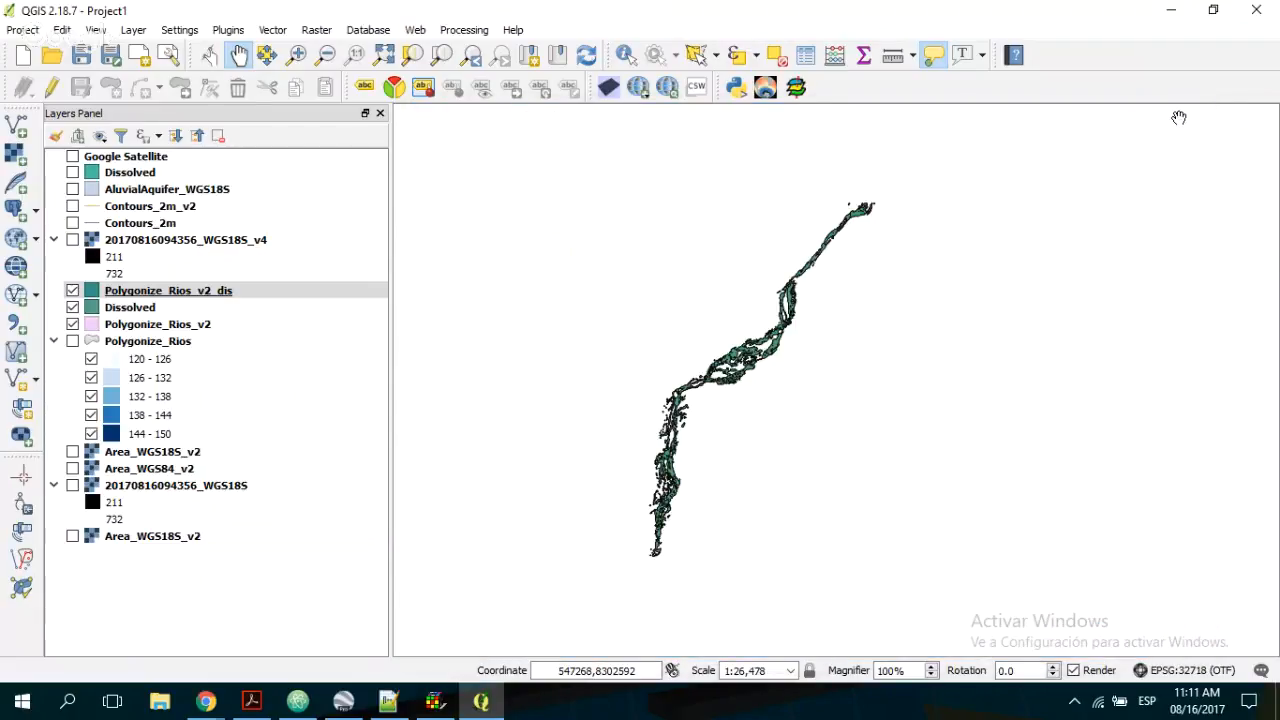
- Hide the river Dissolved layer below Polygonize_Rios_v2_dis and check the attribute table of Polygonize_Rios_v2_dis
{"action": "left_click", "coordinate": [72, 307]}
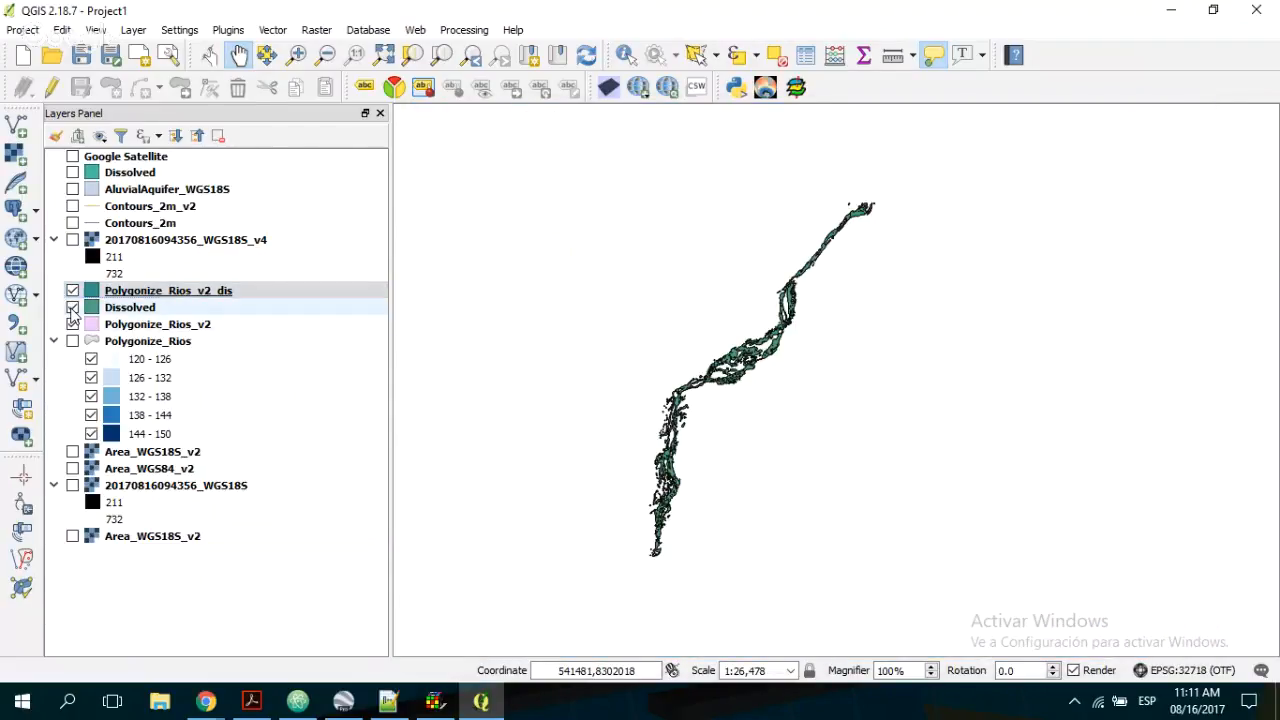
{"action": "left_click", "coordinate": [72, 307]}
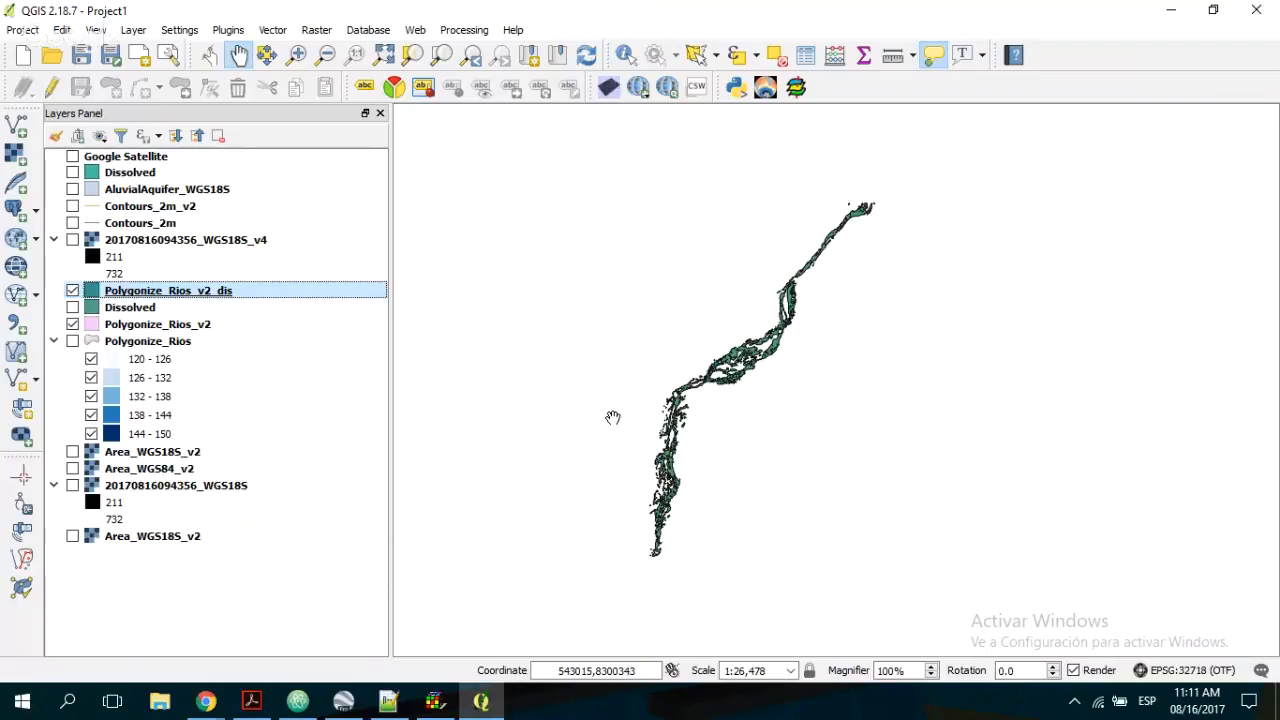
{"action": "scroll", "coordinate": [738, 436], "scroll_direction": "up", "scroll_amount": 1}
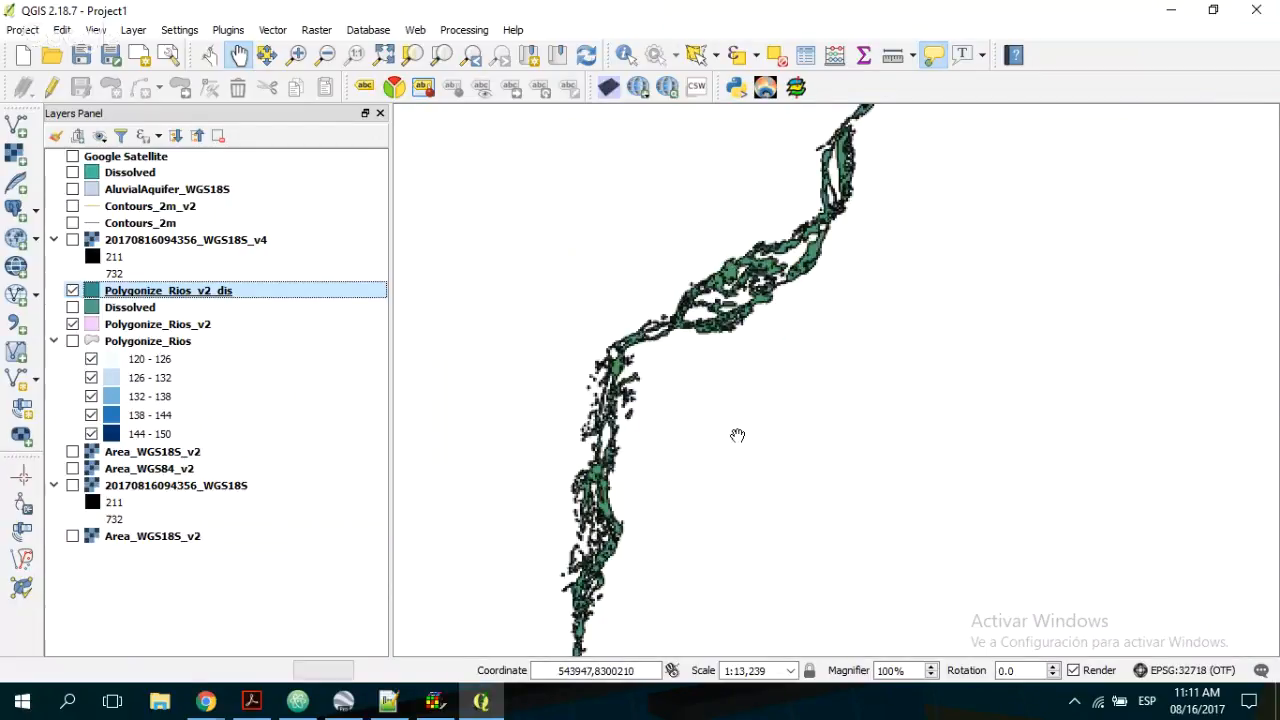
{"action": "scroll", "coordinate": [737, 435], "scroll_direction": "up", "scroll_amount": 1}
{"action": "right_click", "coordinate": [236, 292]}
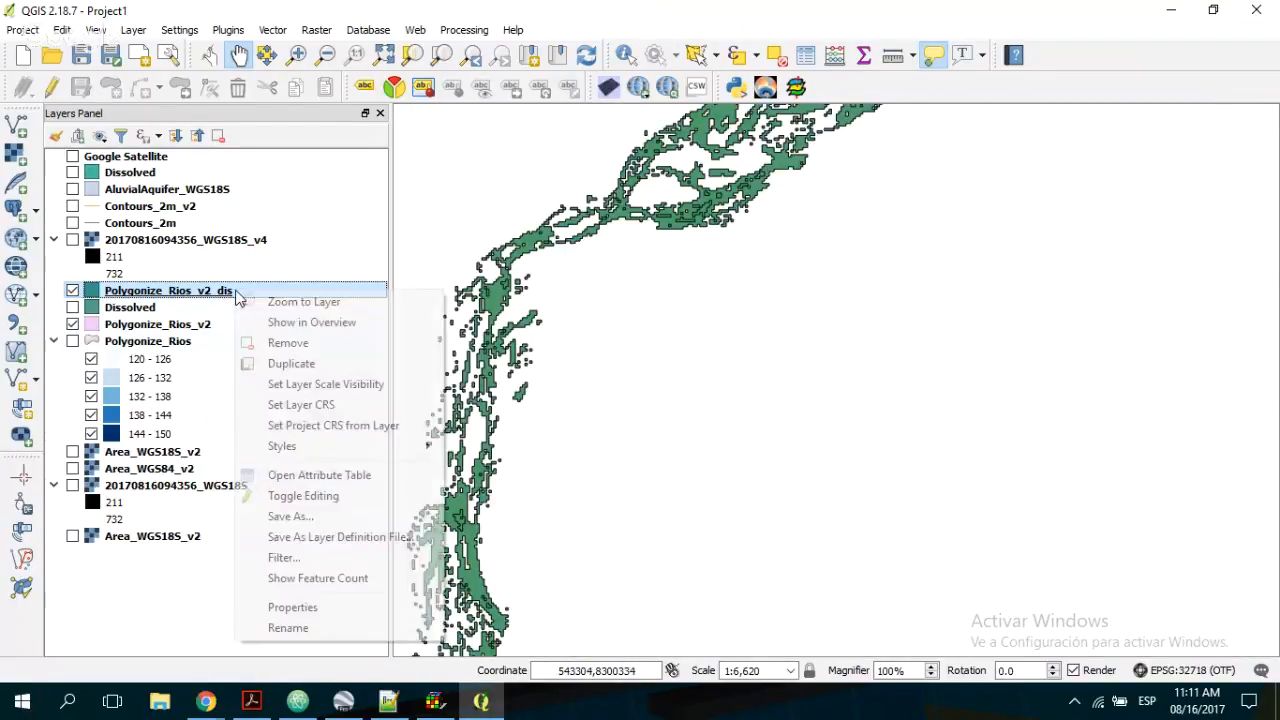
{"action": "left_click", "coordinate": [323, 477]}
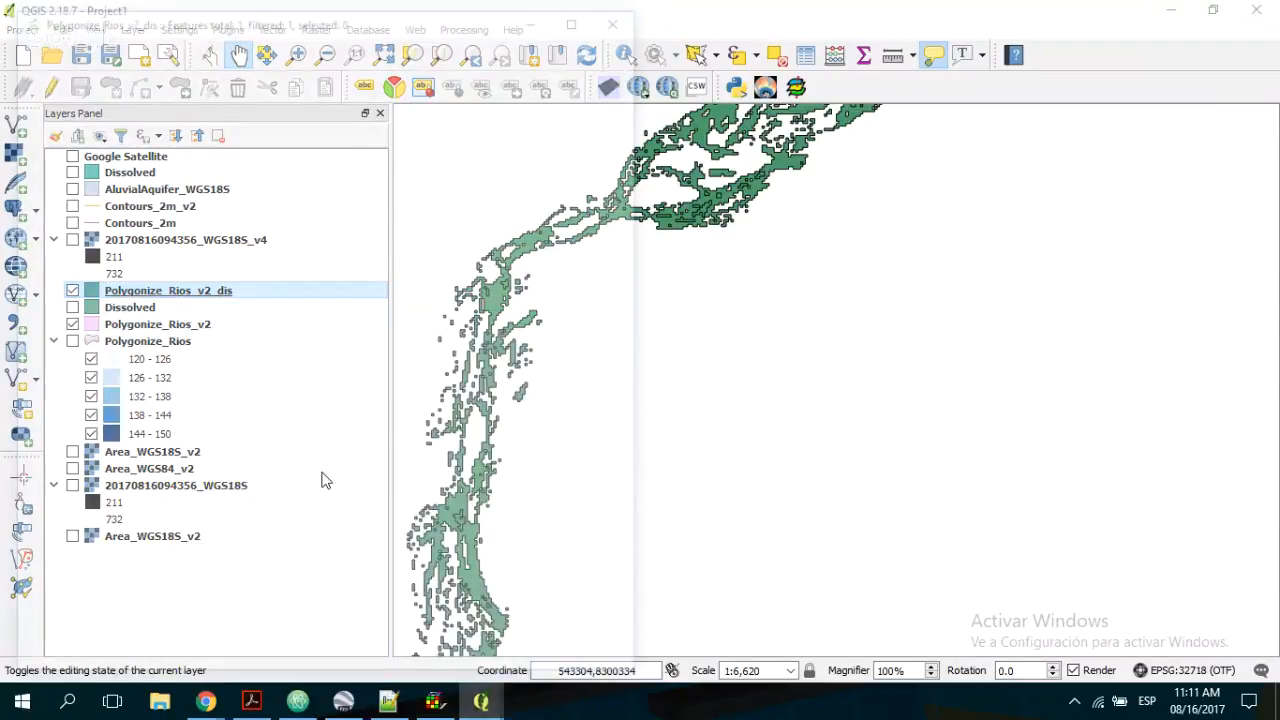
{"action": "left_click", "coordinate": [624, 15]}
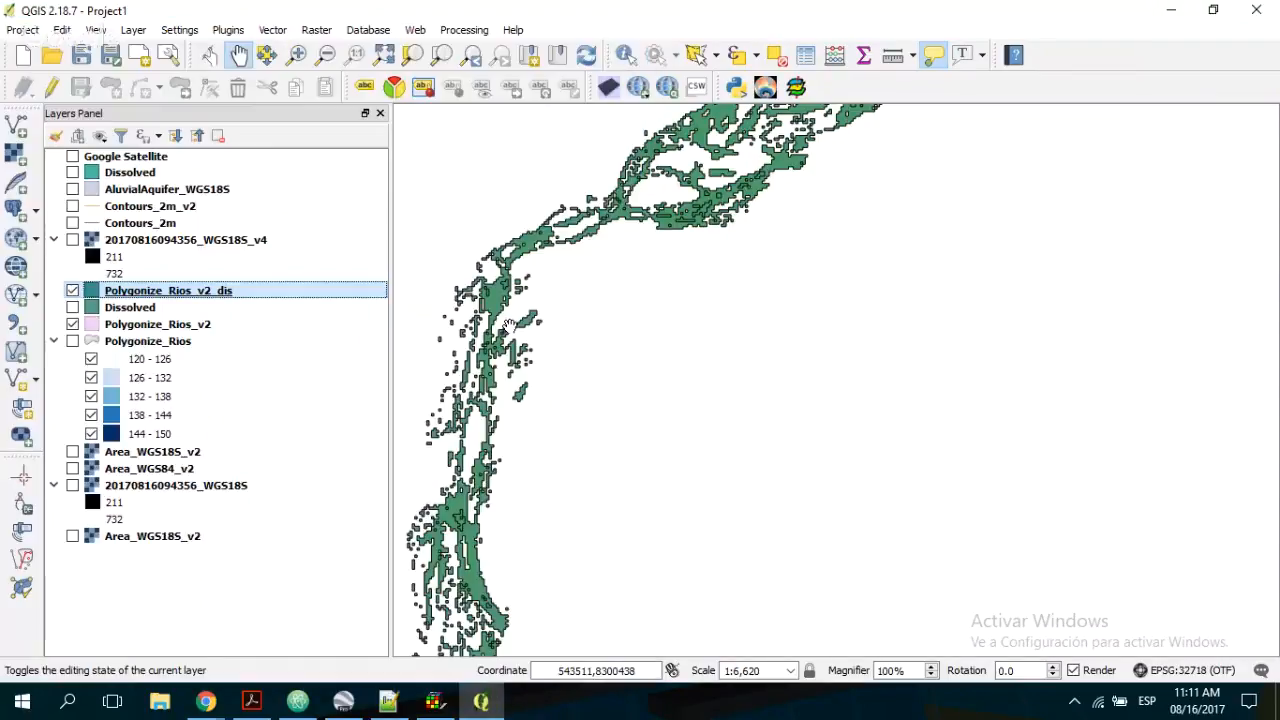
- Start editing Polygonize_Rios_v2_dis and try to select the small detached piece near the river's northern end by polygon
{"action": "scroll", "coordinate": [548, 368], "scroll_direction": "down", "scroll_amount": 1}
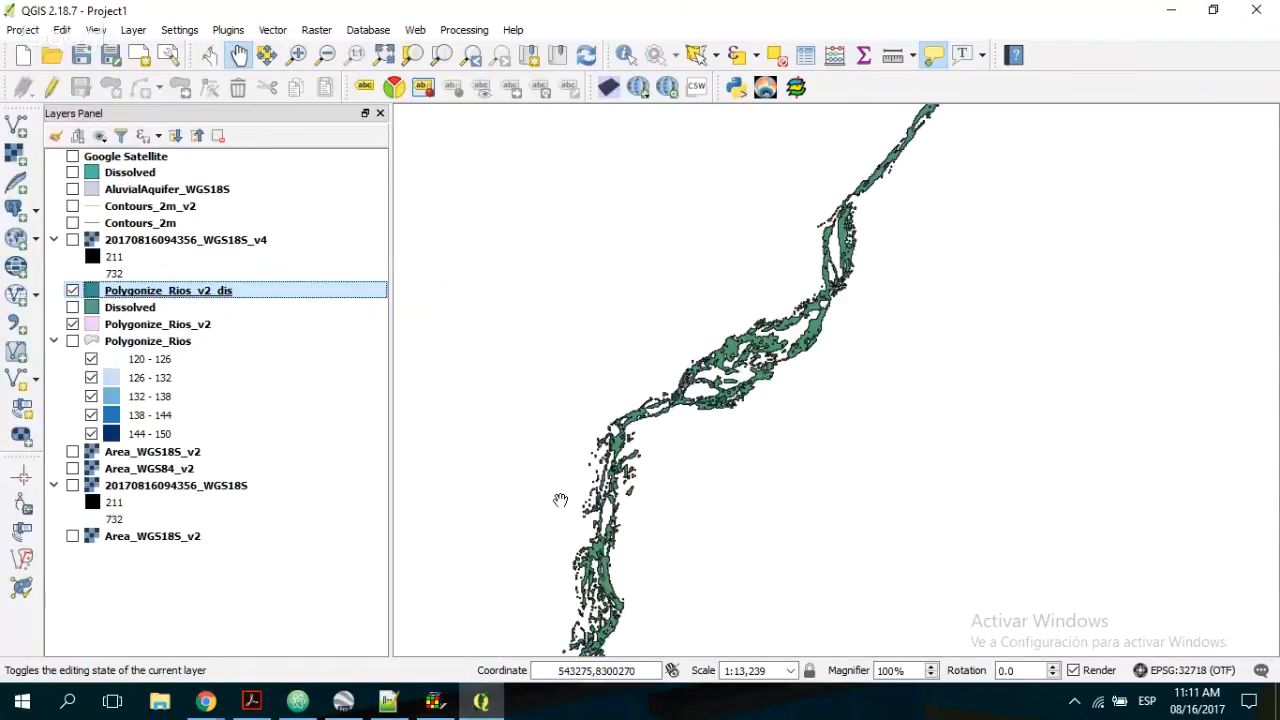
{"action": "scroll", "coordinate": [665, 412], "scroll_direction": "up", "scroll_amount": 1}
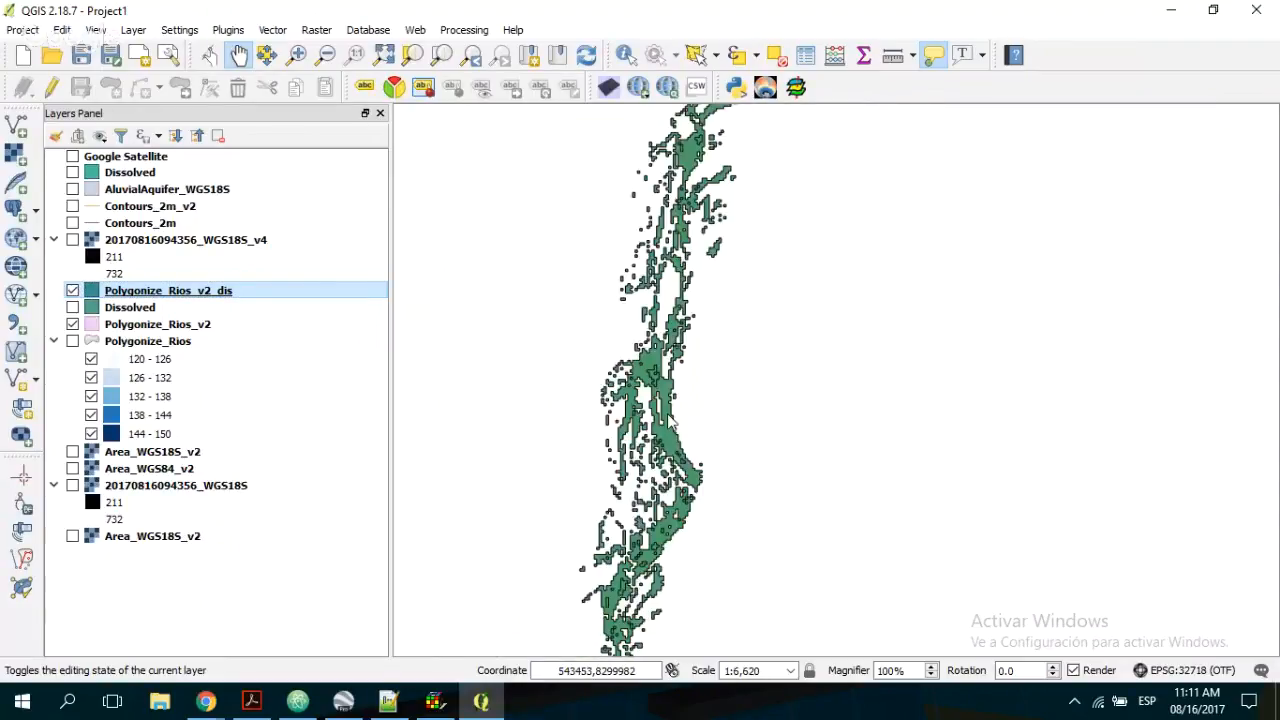
{"action": "scroll", "coordinate": [768, 275], "scroll_direction": "down", "scroll_amount": 3}
{"action": "scroll", "coordinate": [772, 272], "scroll_direction": "up", "scroll_amount": 1}
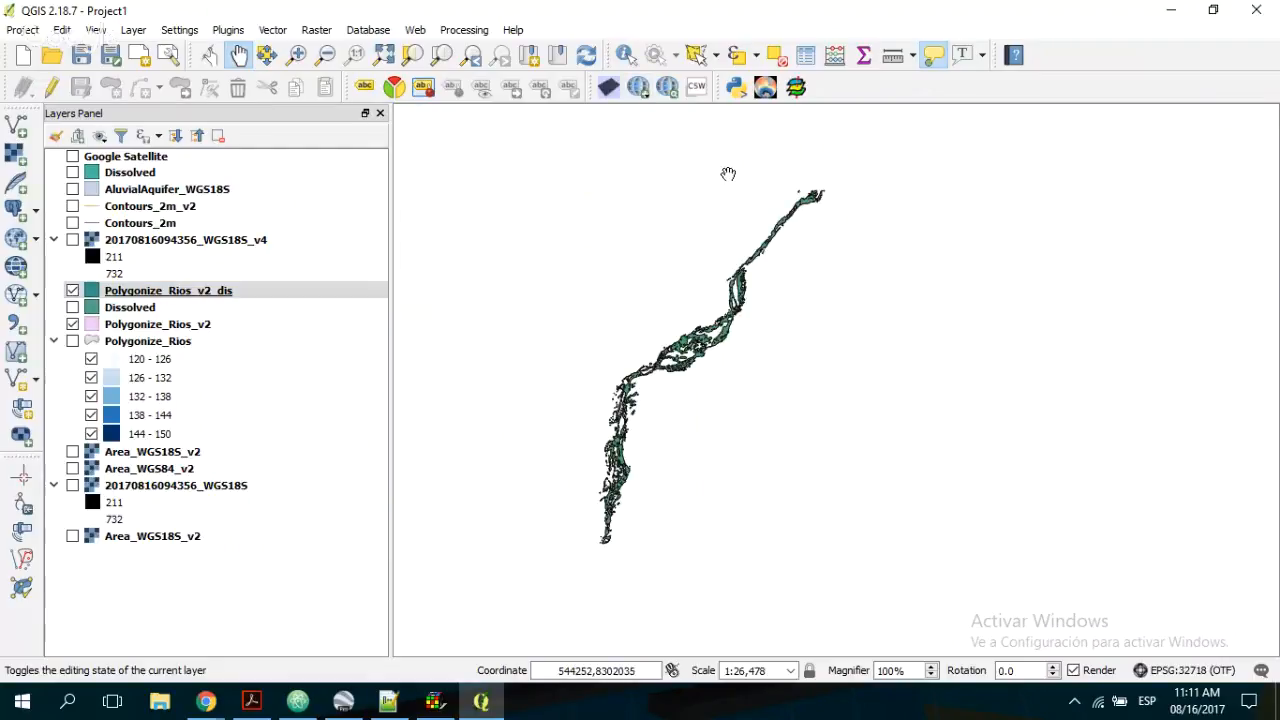
{"action": "scroll", "coordinate": [760, 185], "scroll_direction": "up", "scroll_amount": 1}
{"action": "scroll", "coordinate": [822, 298], "scroll_direction": "up", "scroll_amount": 1}
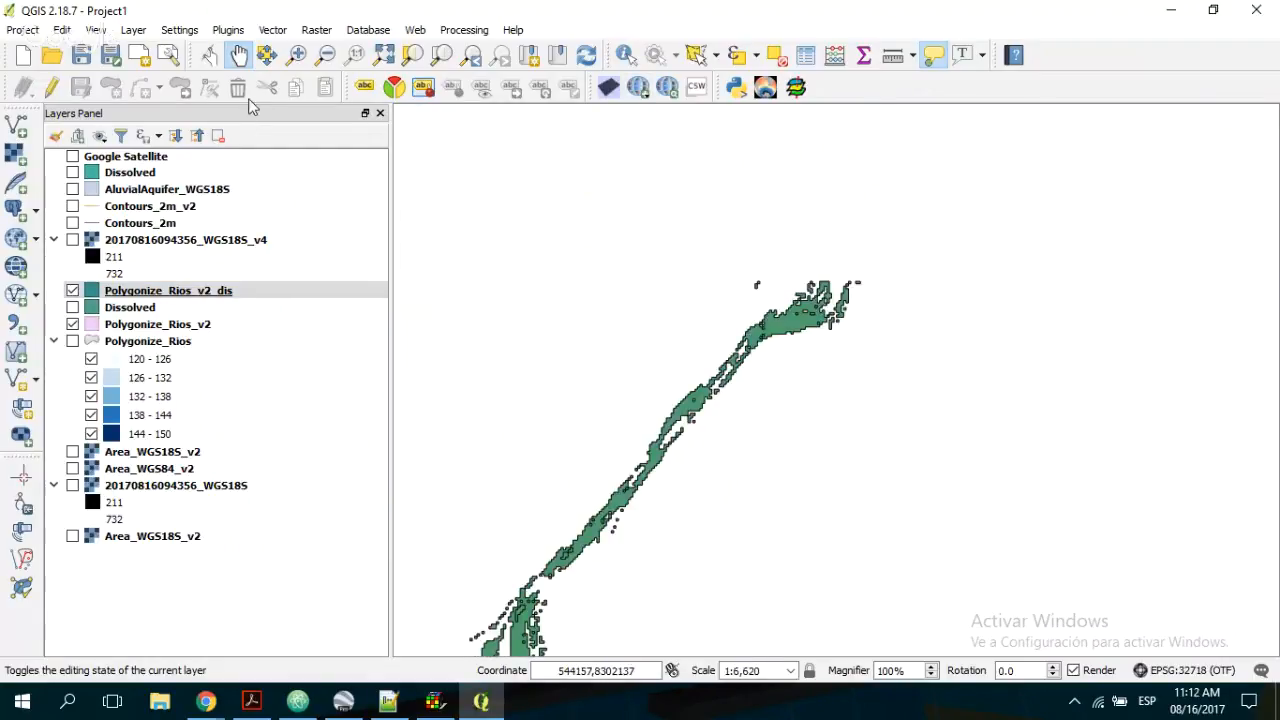
{"action": "left_click", "coordinate": [51, 87]}
{"action": "left_click", "coordinate": [702, 57]}
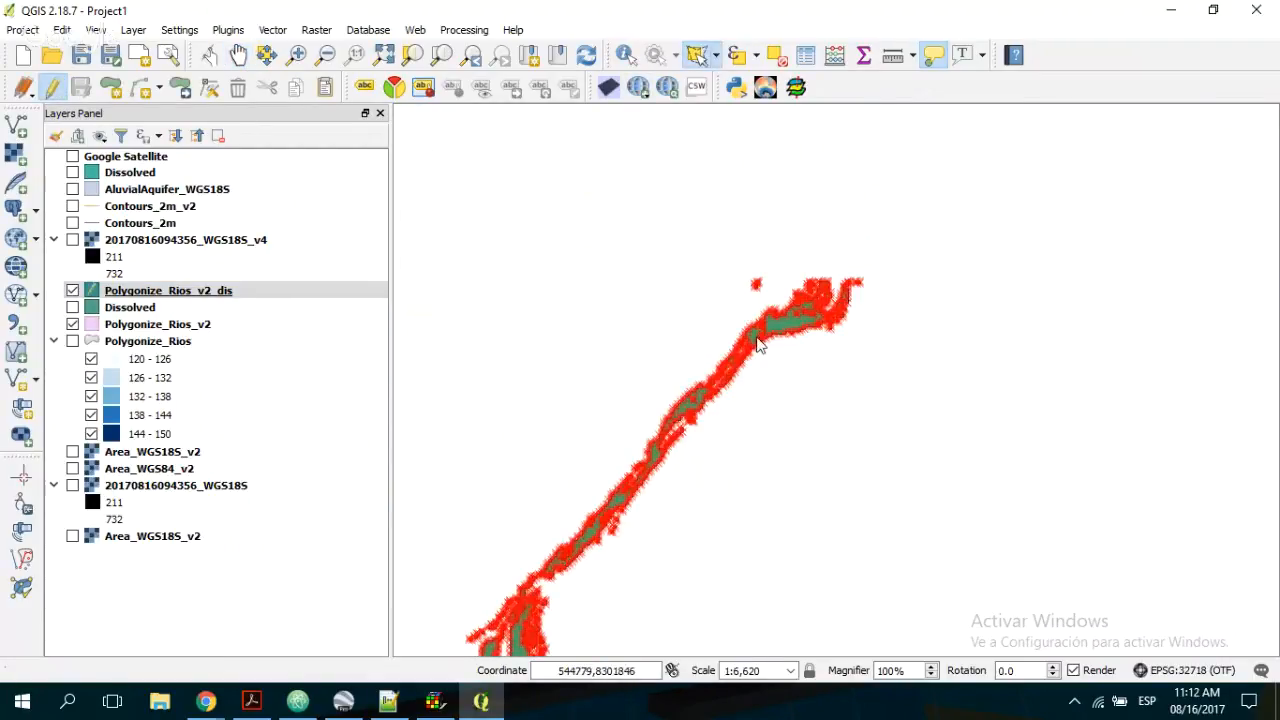
{"action": "left_click", "coordinate": [709, 255]}
{"action": "left_click", "coordinate": [752, 299]}
{"action": "left_click", "coordinate": [778, 281]}
{"action": "right_click", "coordinate": [778, 243]}
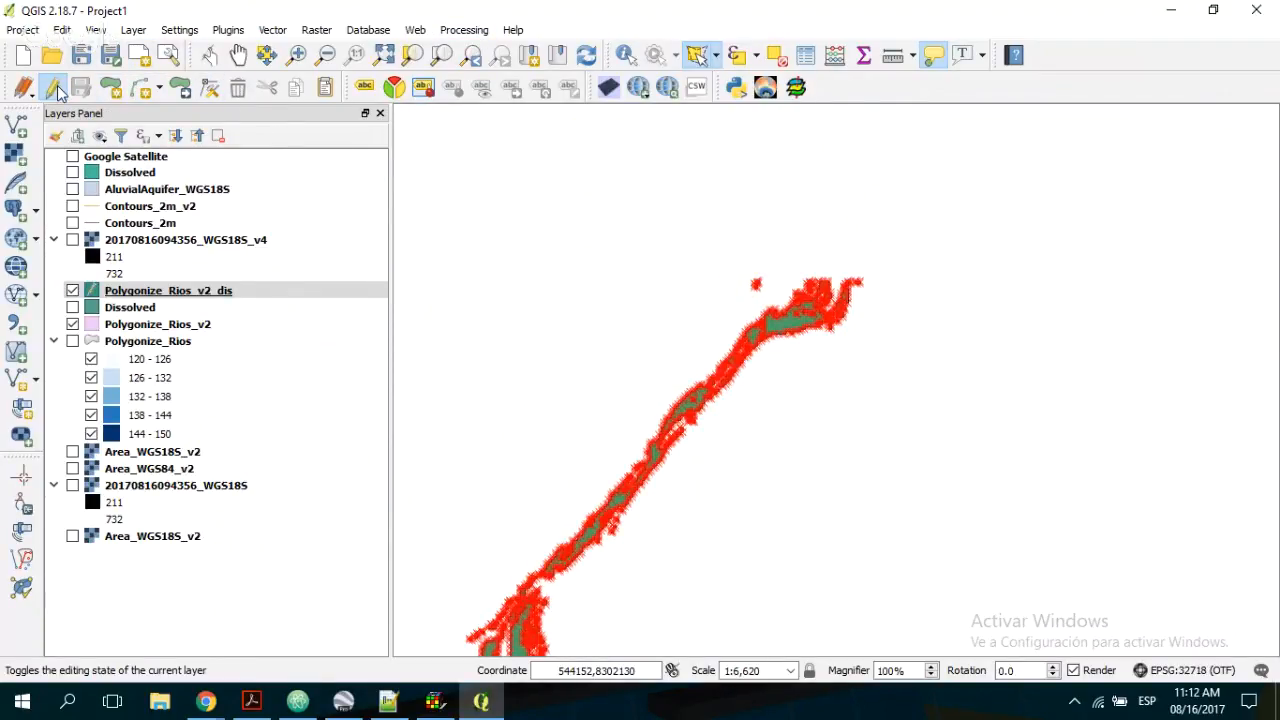
- Retry the polygon selection around the detached northern piece of Polygonize_Rios_v2_dis, and stop editing the layer
{"action": "left_click", "coordinate": [137, 288]}
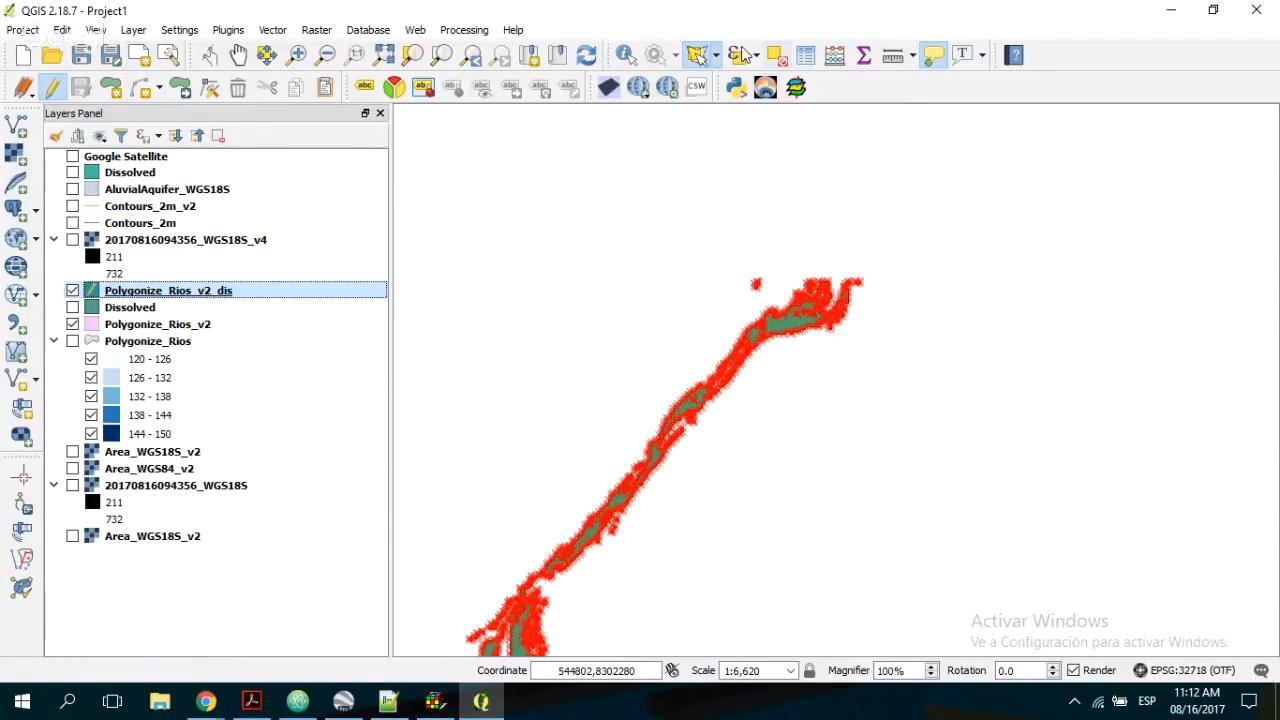
{"action": "left_click", "coordinate": [720, 256]}
{"action": "left_click", "coordinate": [752, 304]}
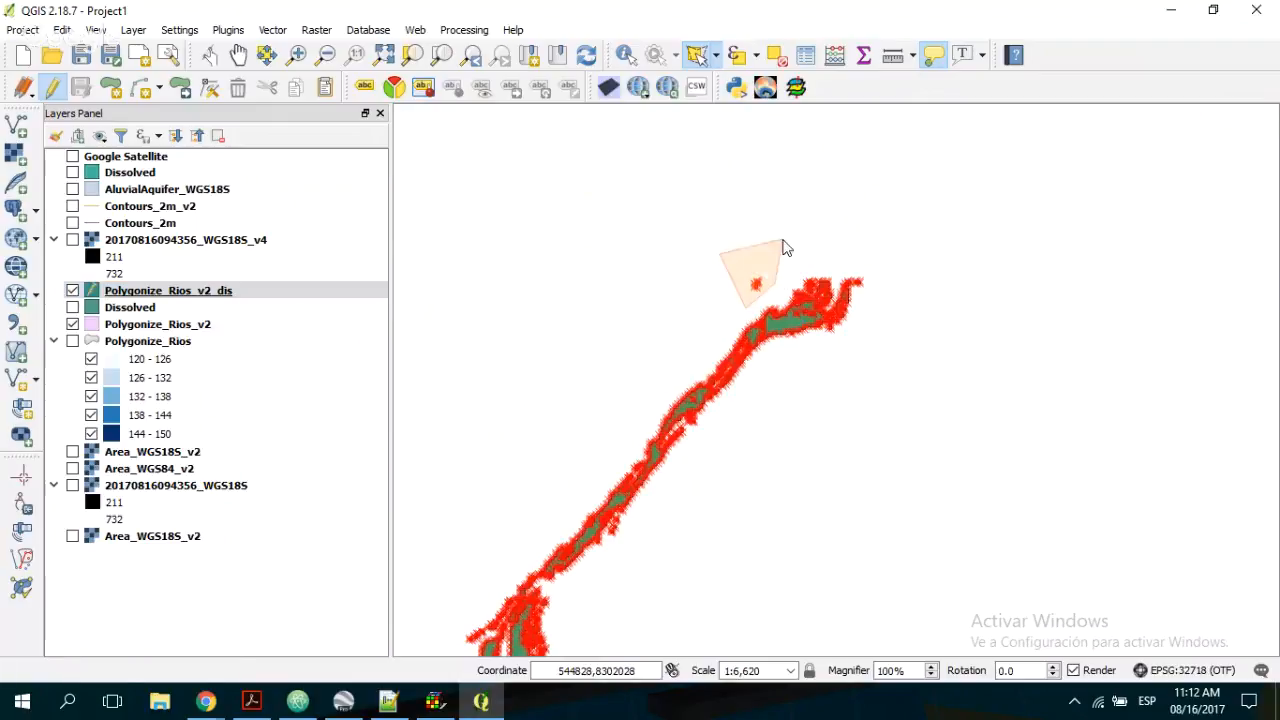
{"action": "right_click", "coordinate": [785, 248]}
{"action": "left_click", "coordinate": [742, 214]}
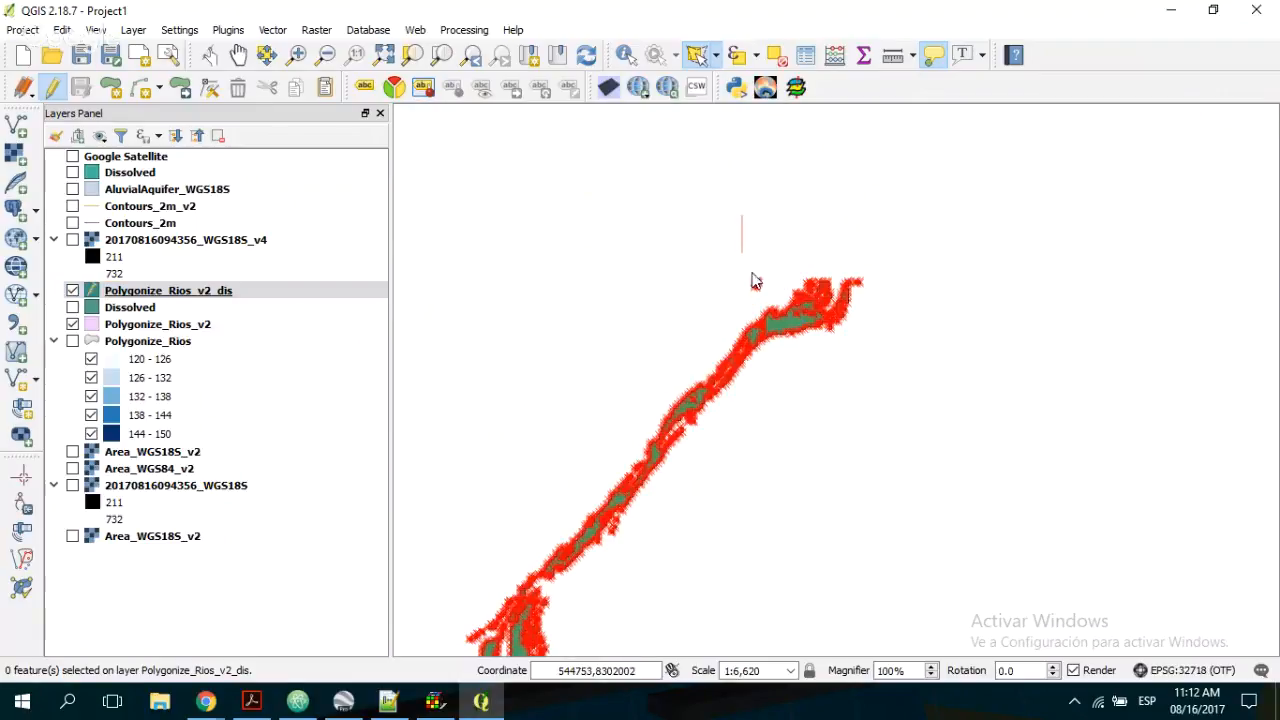
{"action": "left_click", "coordinate": [981, 300]}
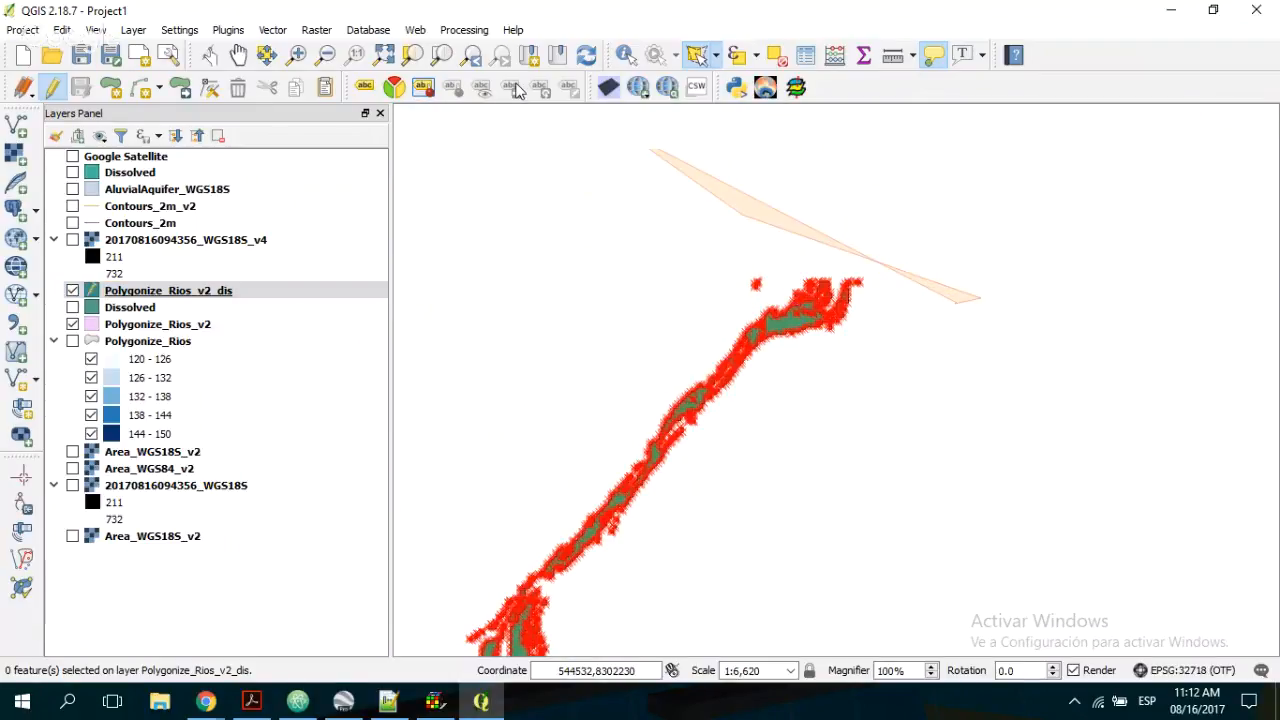
{"action": "left_click", "coordinate": [53, 90]}
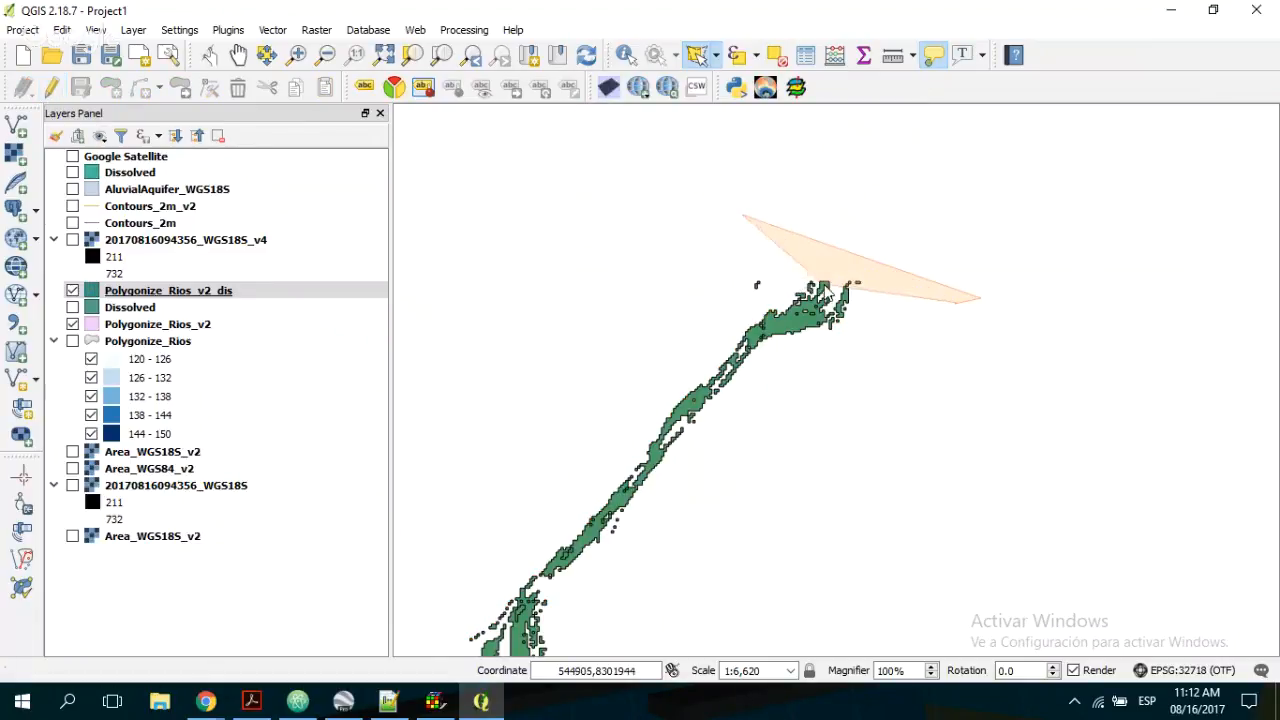
{"action": "right_click", "coordinate": [783, 300]}
{"action": "scroll", "coordinate": [697, 366], "scroll_direction": "down", "scroll_amount": 2}
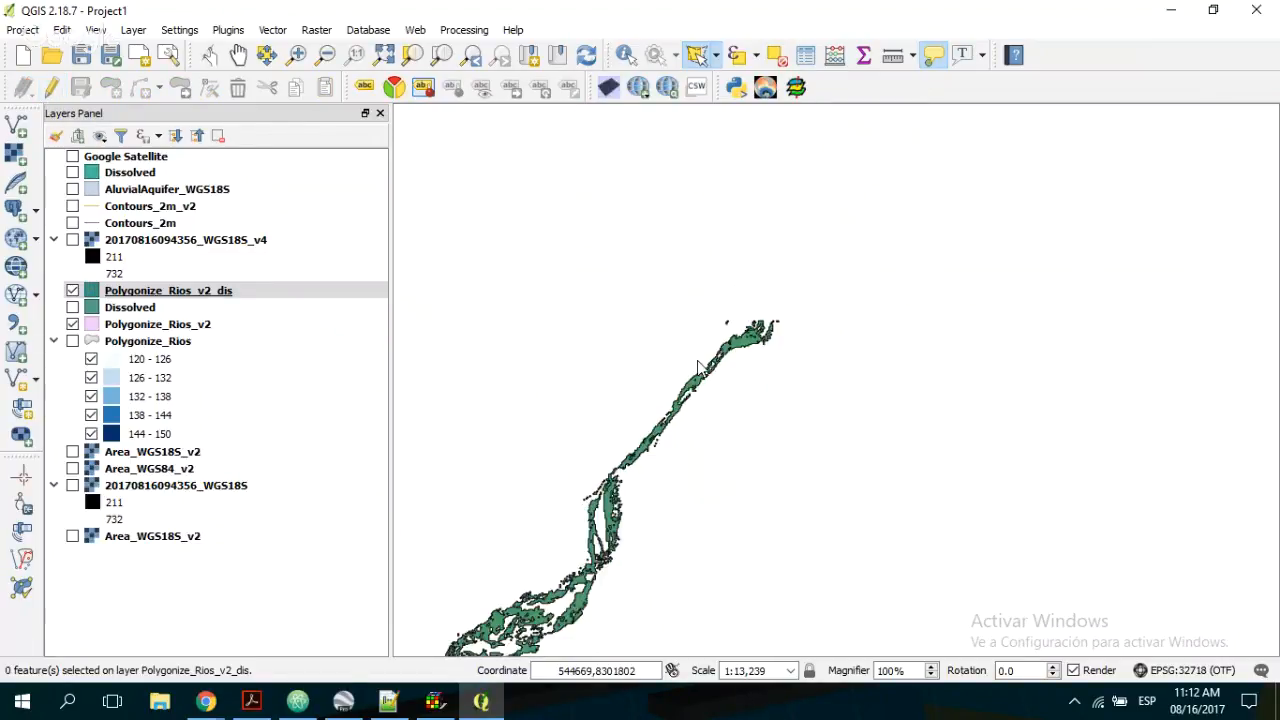
- Remove the Polygonize_Rios_v2_dis layer from the QGIS project
{"action": "left_click", "coordinate": [435, 702]}
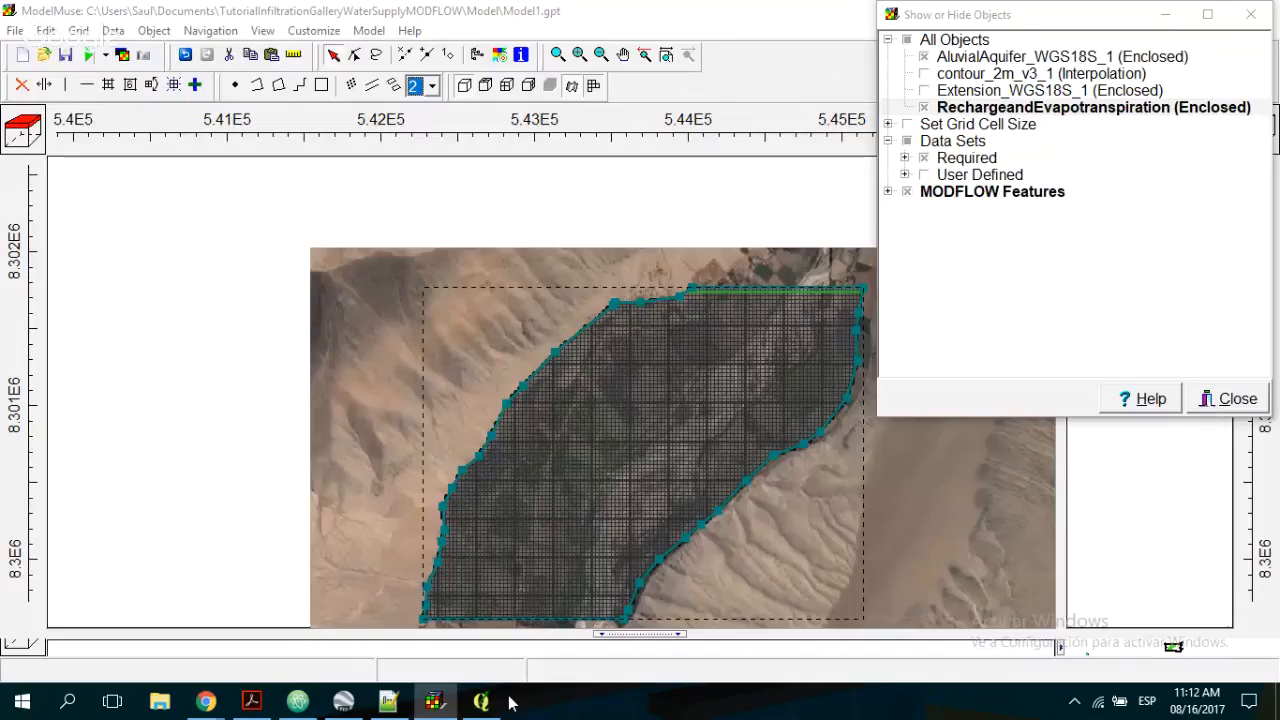
{"action": "left_click", "coordinate": [481, 702]}
{"action": "right_click", "coordinate": [177, 291]}
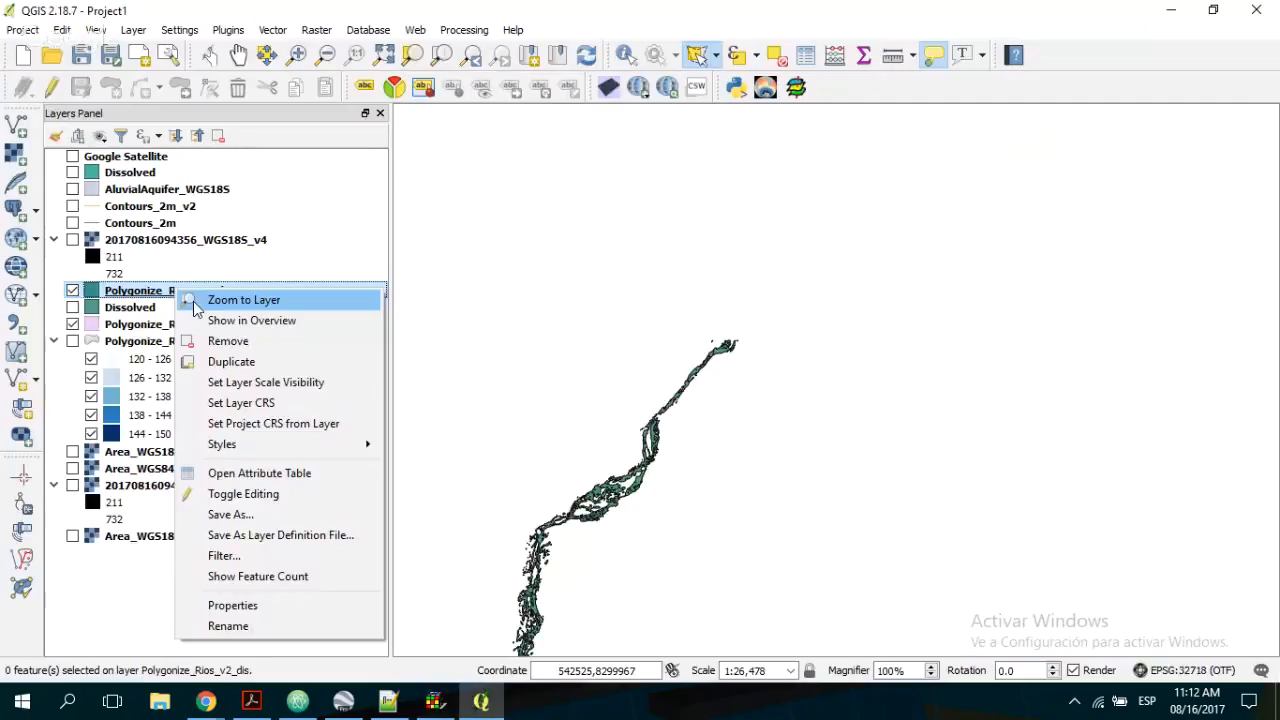
{"action": "left_click", "coordinate": [221, 343]}
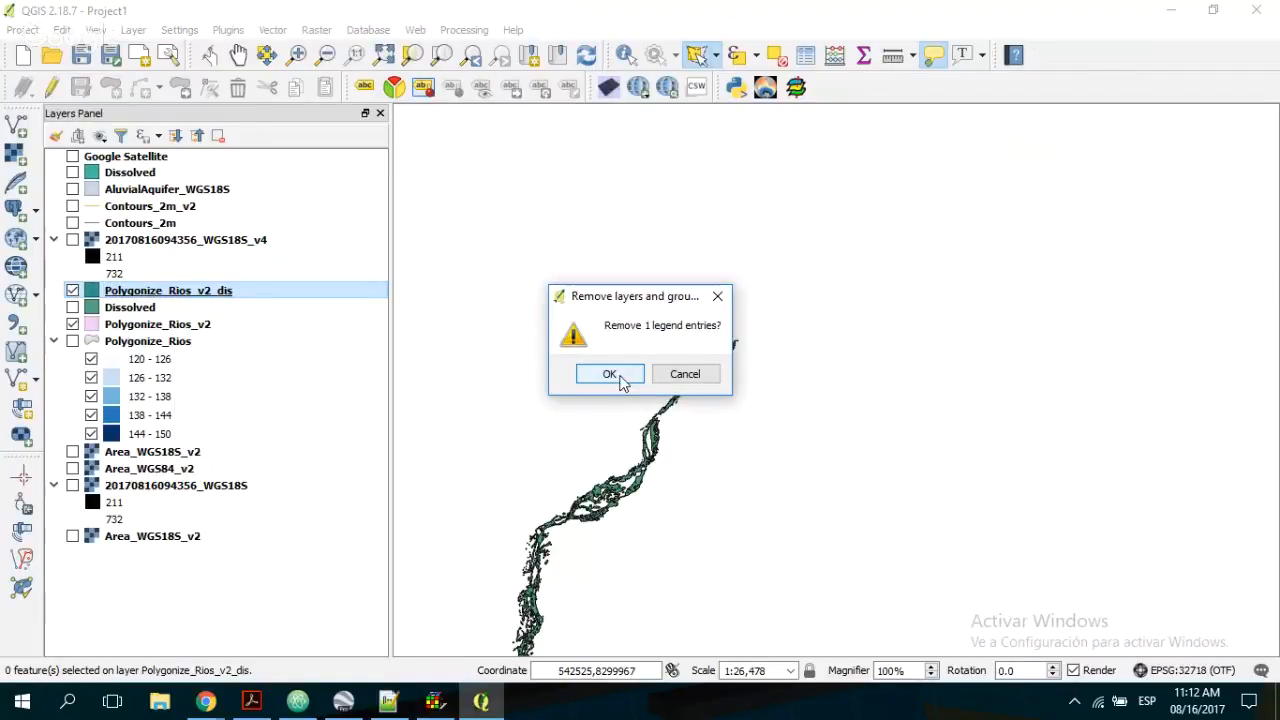
{"action": "left_click", "coordinate": [612, 375]}
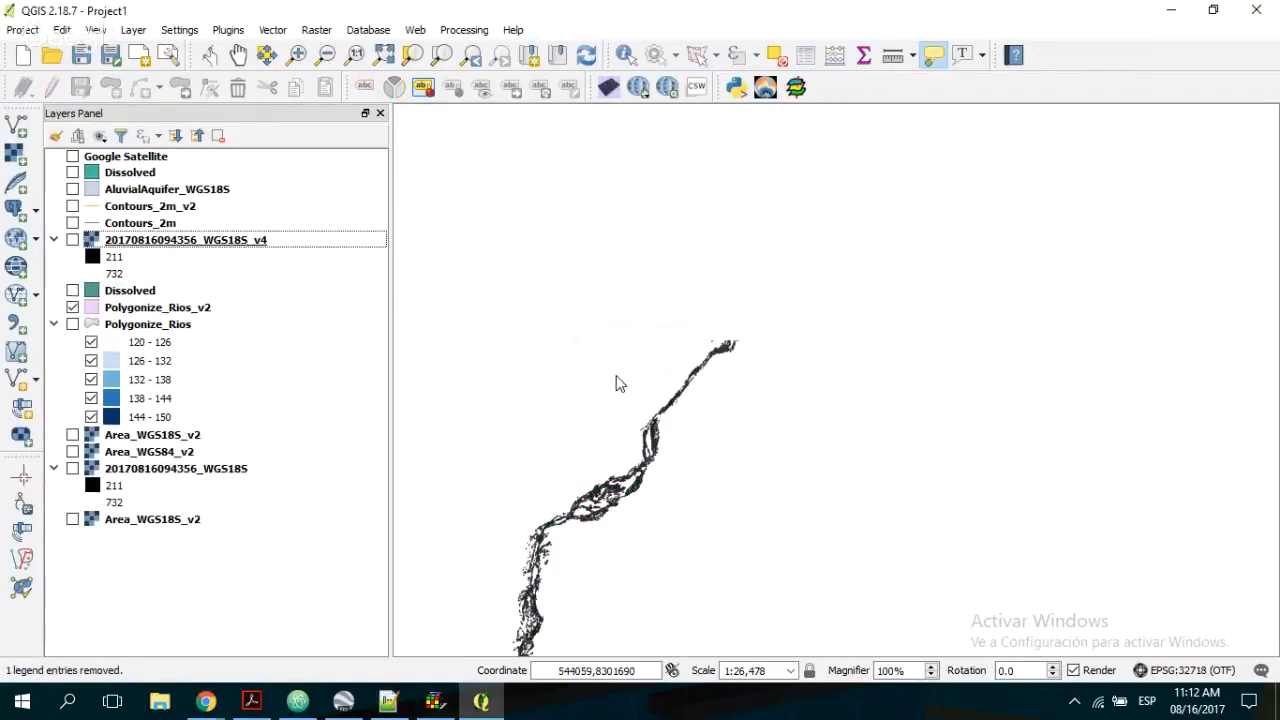
- Switch to ModelMuse and import Polygonize_Rios_v2_dis.shp as an object that sets values of intersected cells
{"action": "left_click", "coordinate": [435, 704]}
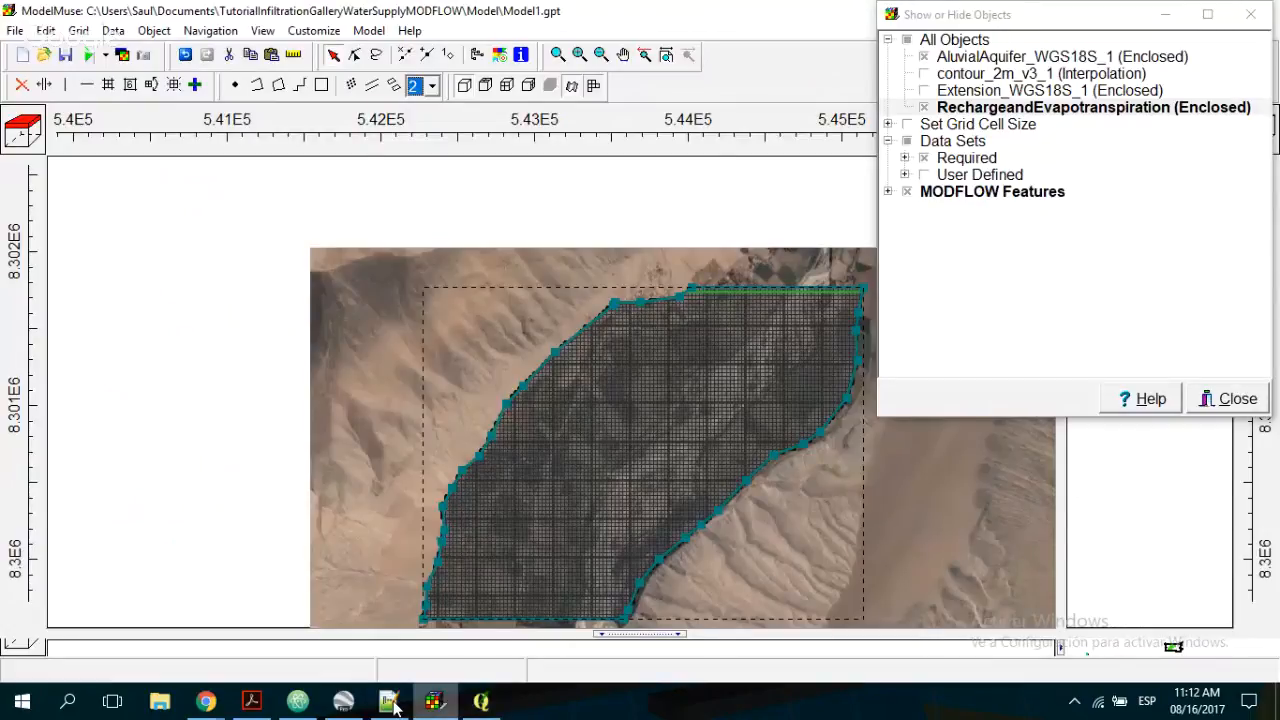
{"action": "left_click", "coordinate": [15, 30]}
{"action": "mouse_move", "coordinate": [106, 133]}
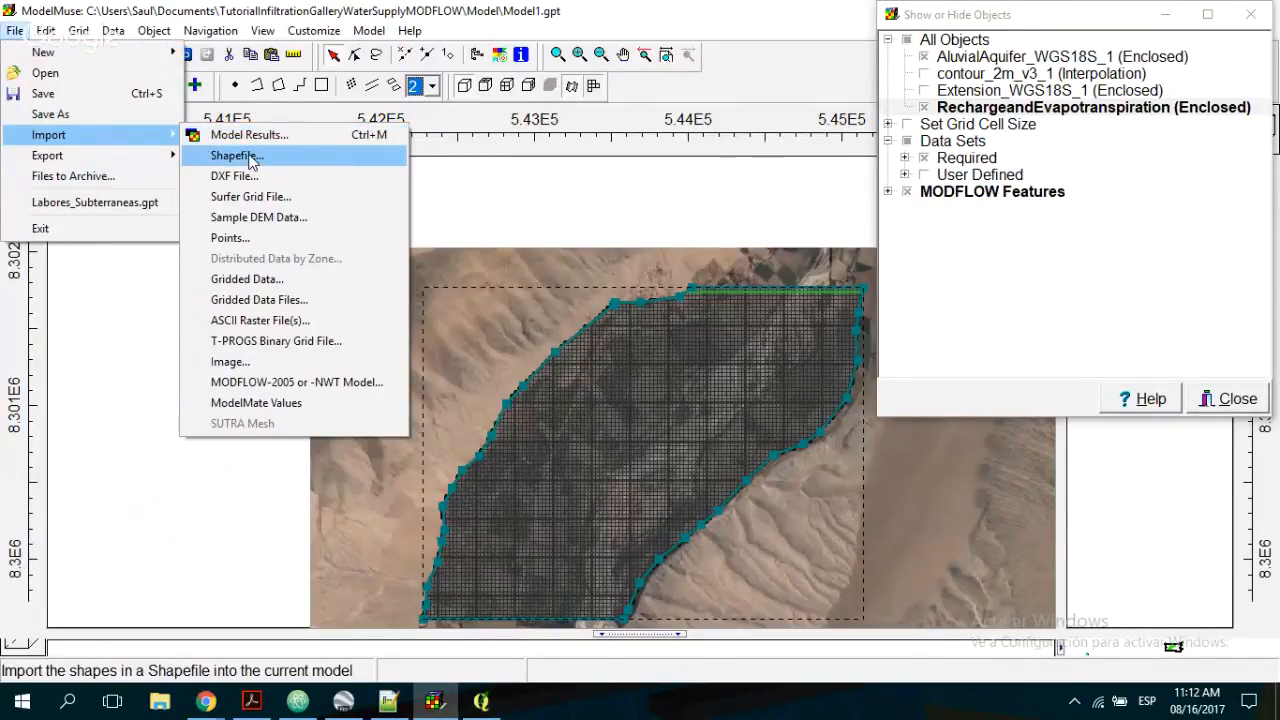
{"action": "left_click", "coordinate": [250, 160]}
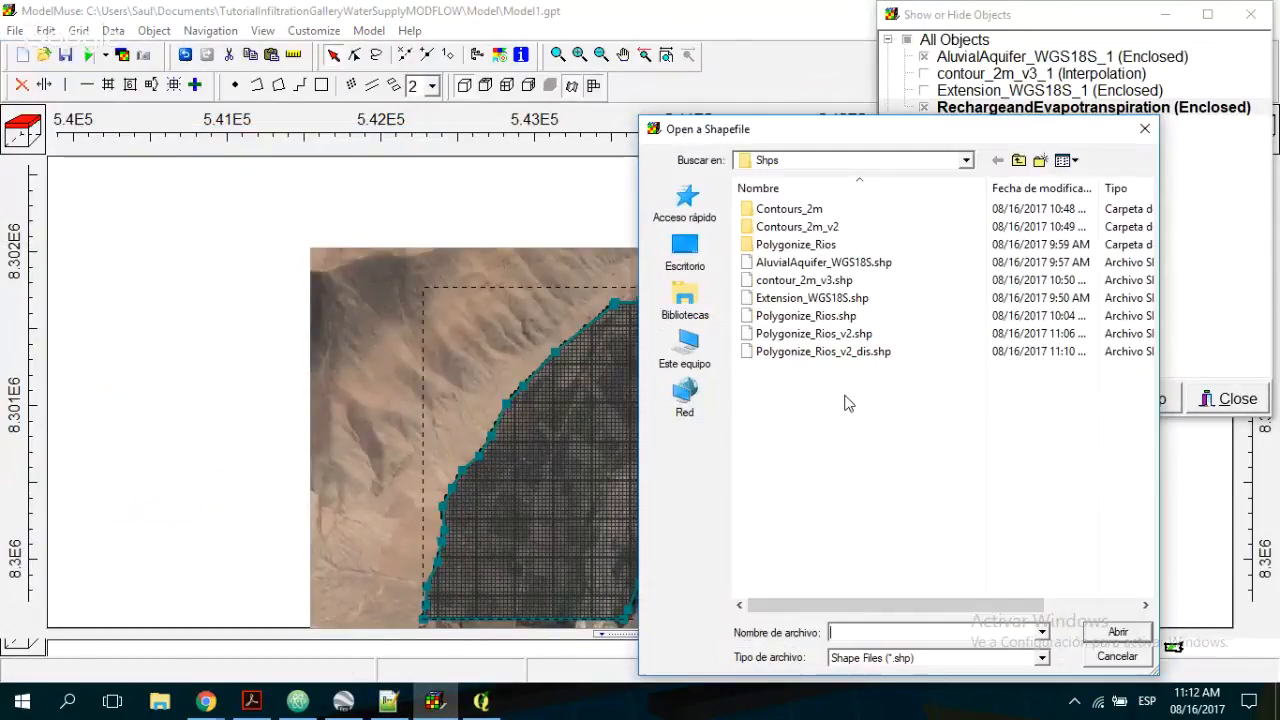
{"action": "double_click", "coordinate": [823, 351]}
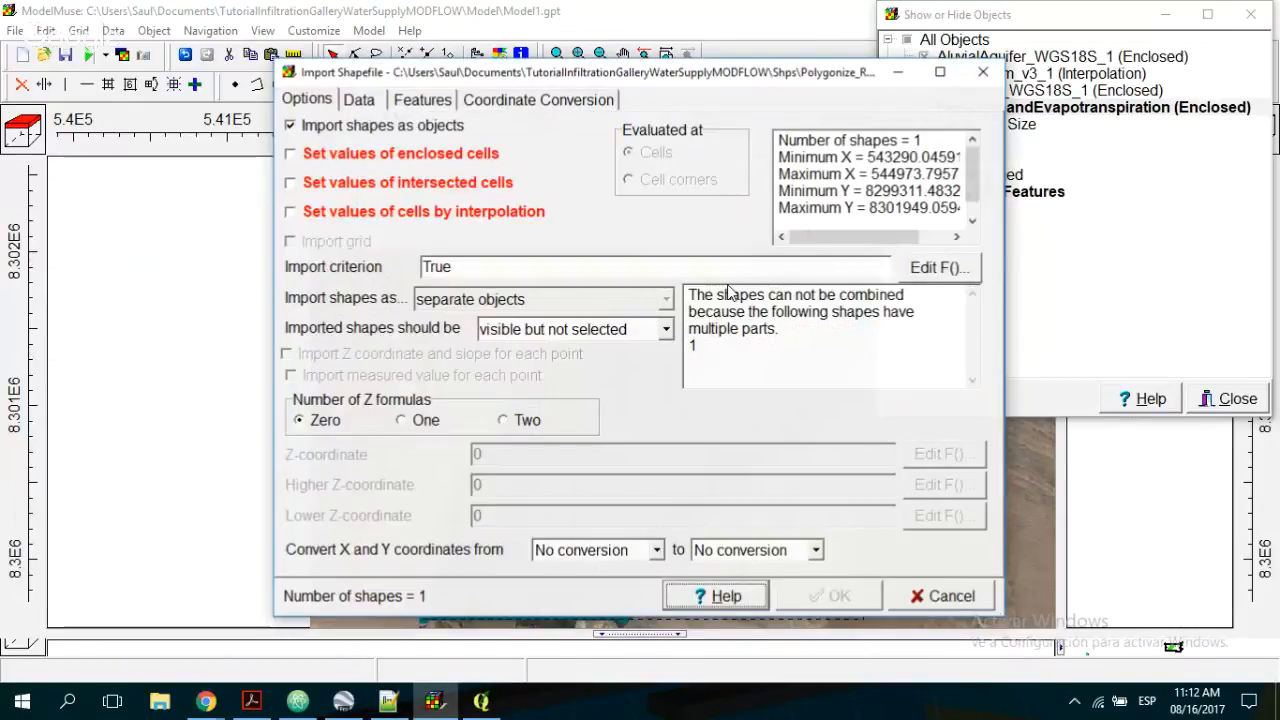
{"action": "left_click", "coordinate": [368, 181]}
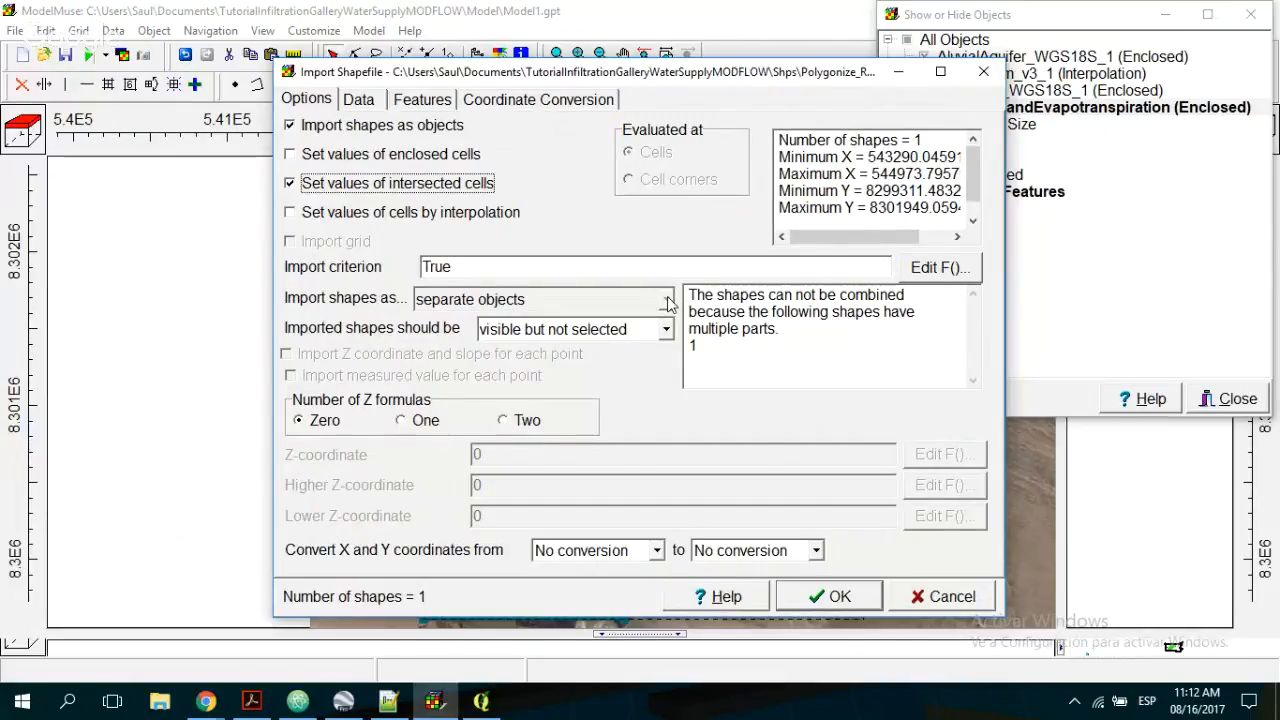
{"action": "left_click", "coordinate": [838, 596]}
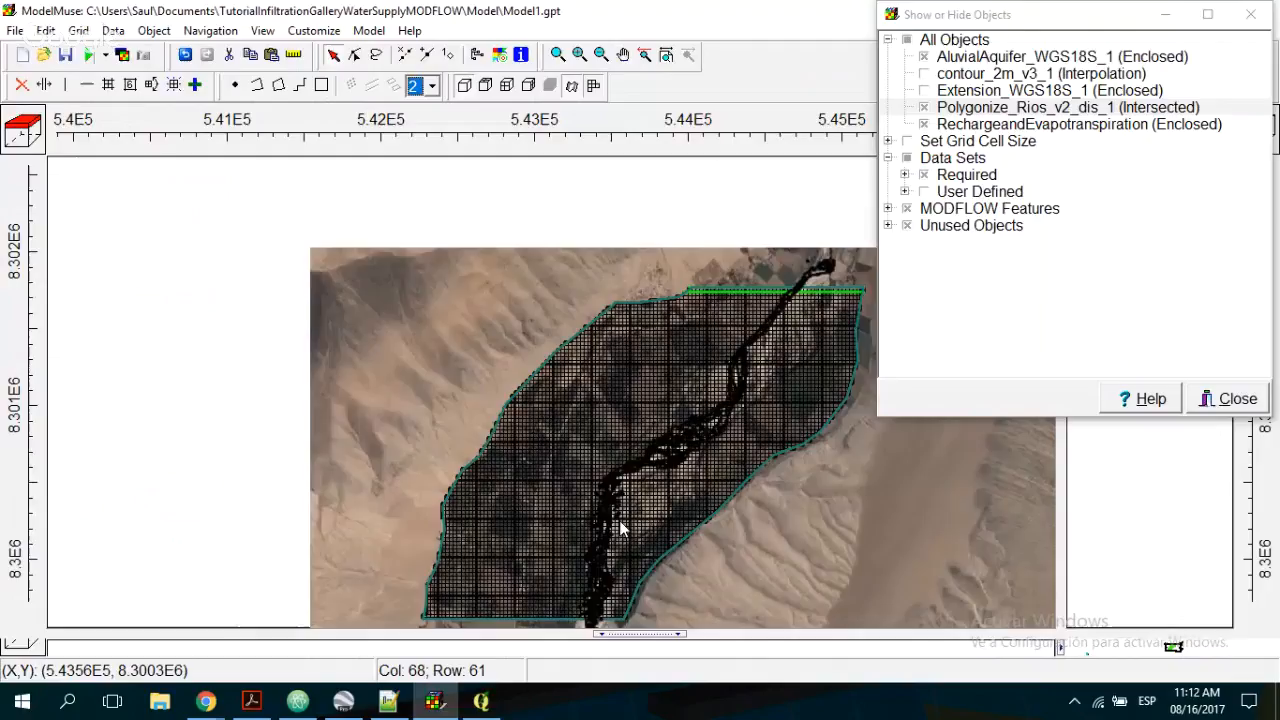
- Open the properties of the Polygonize_Rios_v2_dis_1 object and colour its object line blue
{"action": "left_click", "coordinate": [934, 109]}
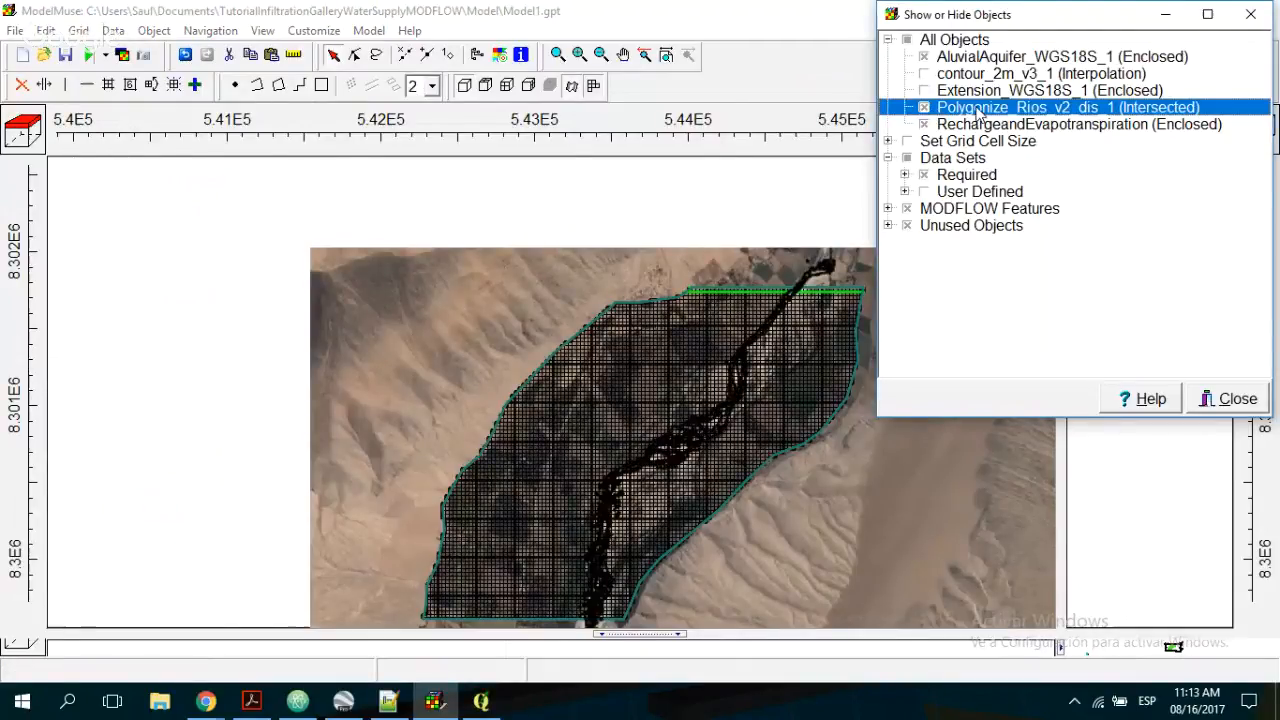
{"action": "double_click", "coordinate": [978, 109]}
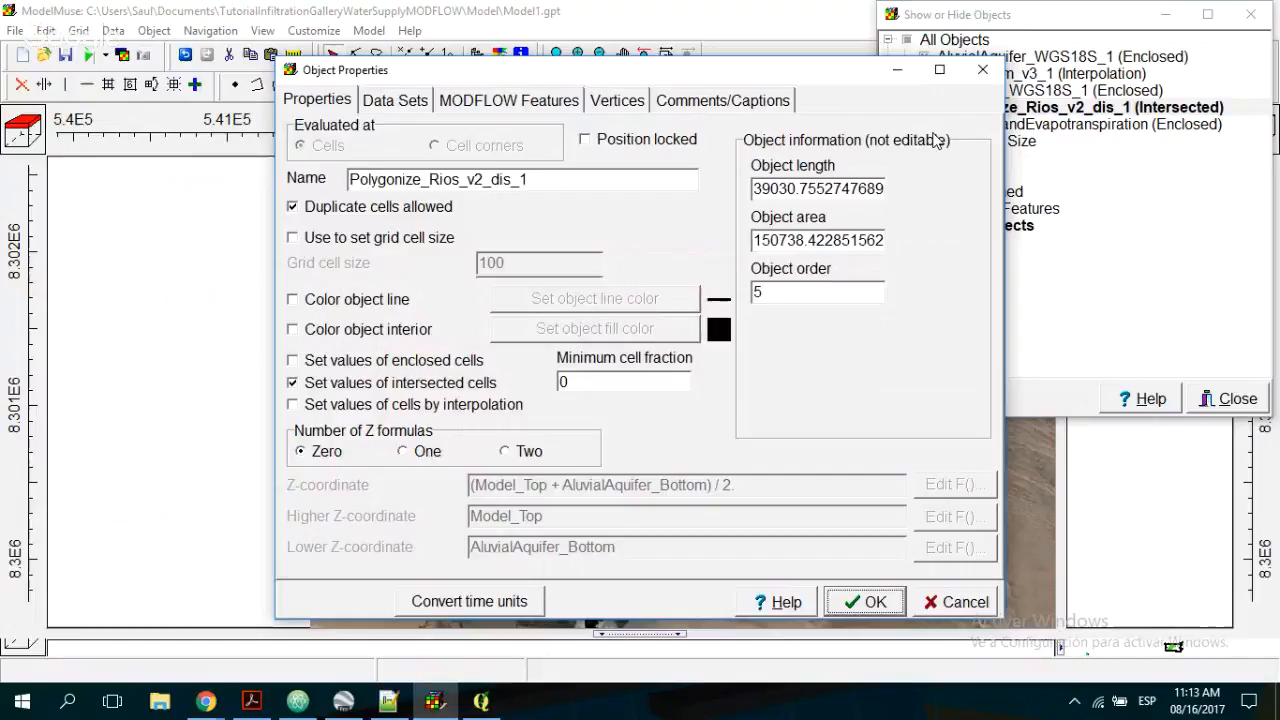
{"action": "left_click", "coordinate": [347, 302]}
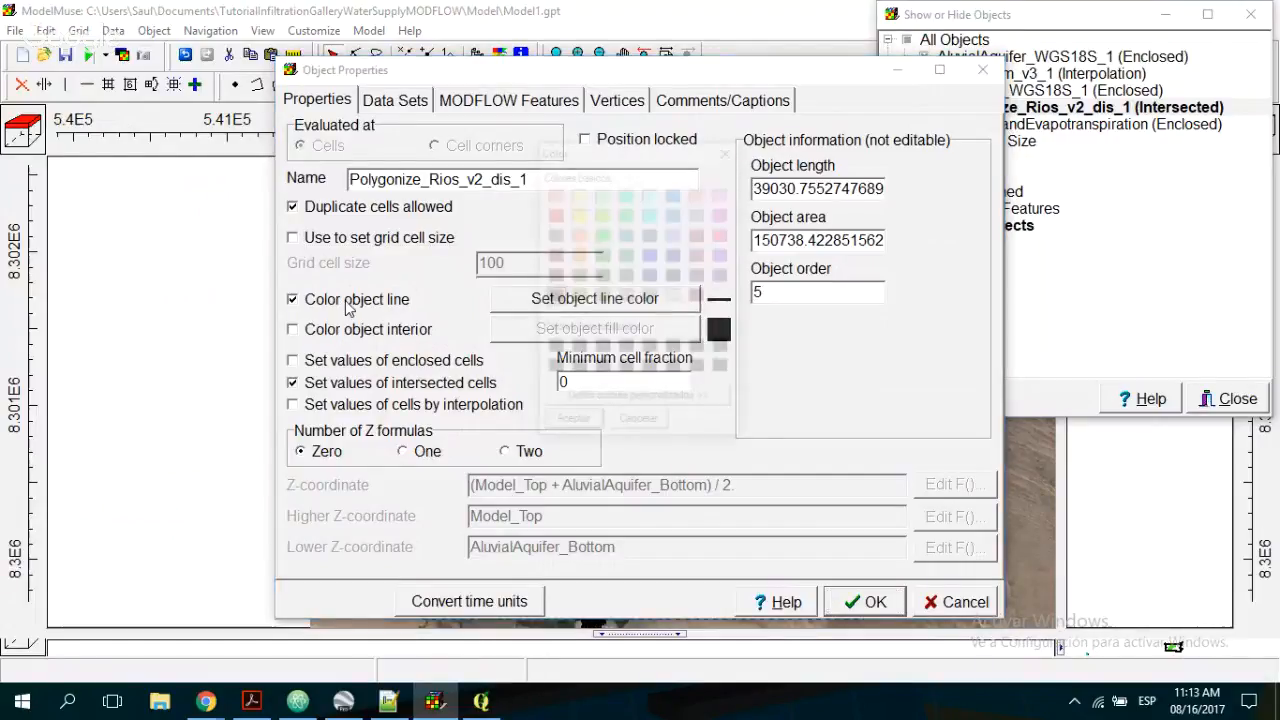
{"action": "left_click", "coordinate": [650, 254]}
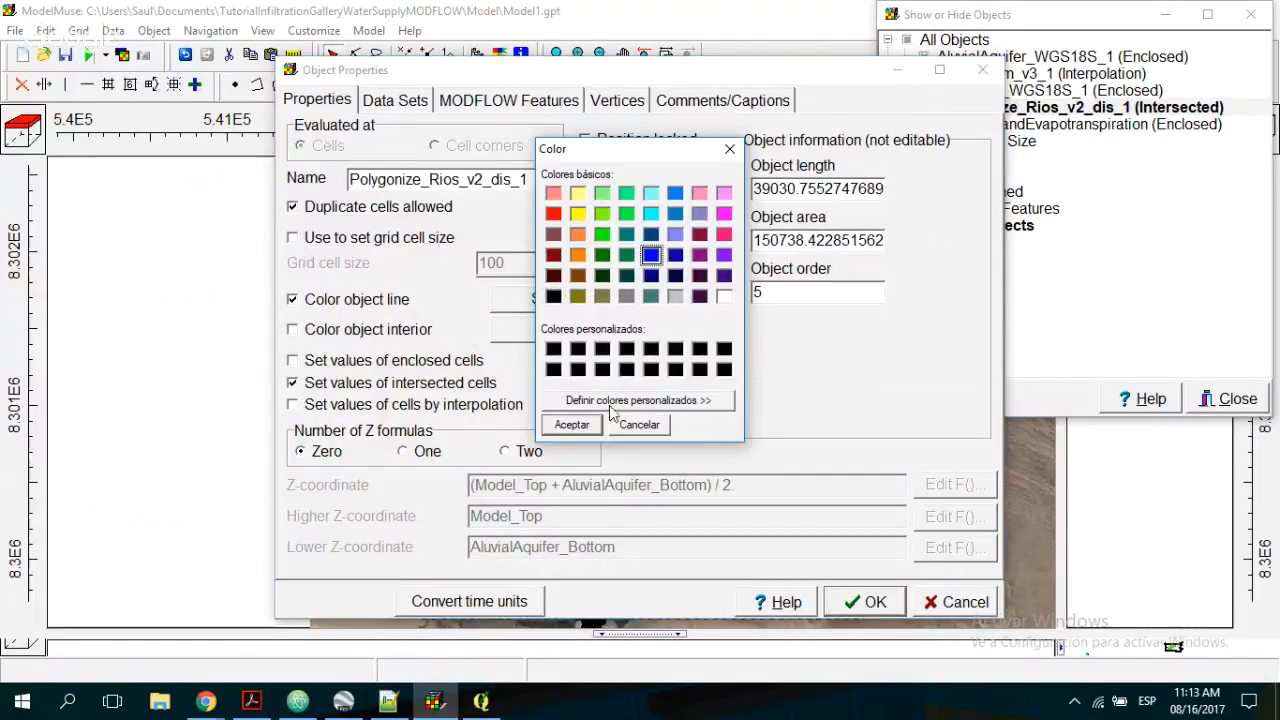
{"action": "left_click", "coordinate": [585, 422]}
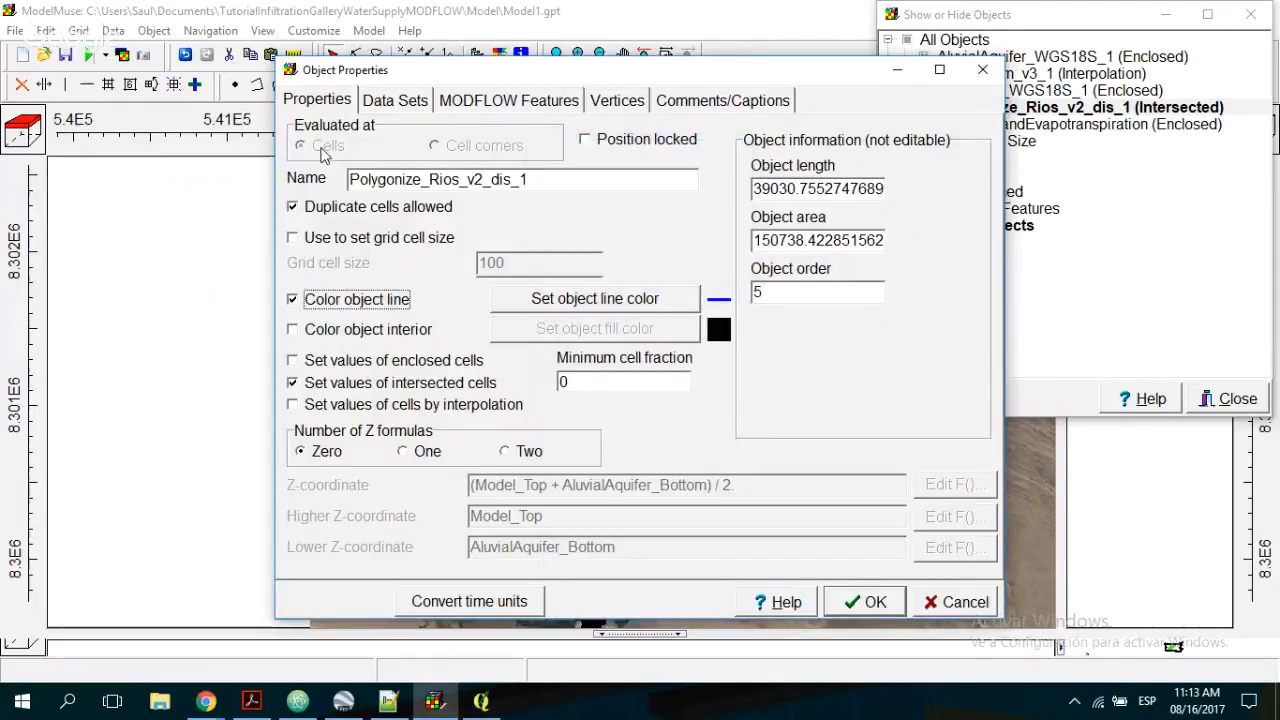
- Give the river object one Z formula and set its Z-coordinate to Model_Top
{"action": "left_click", "coordinate": [410, 454]}
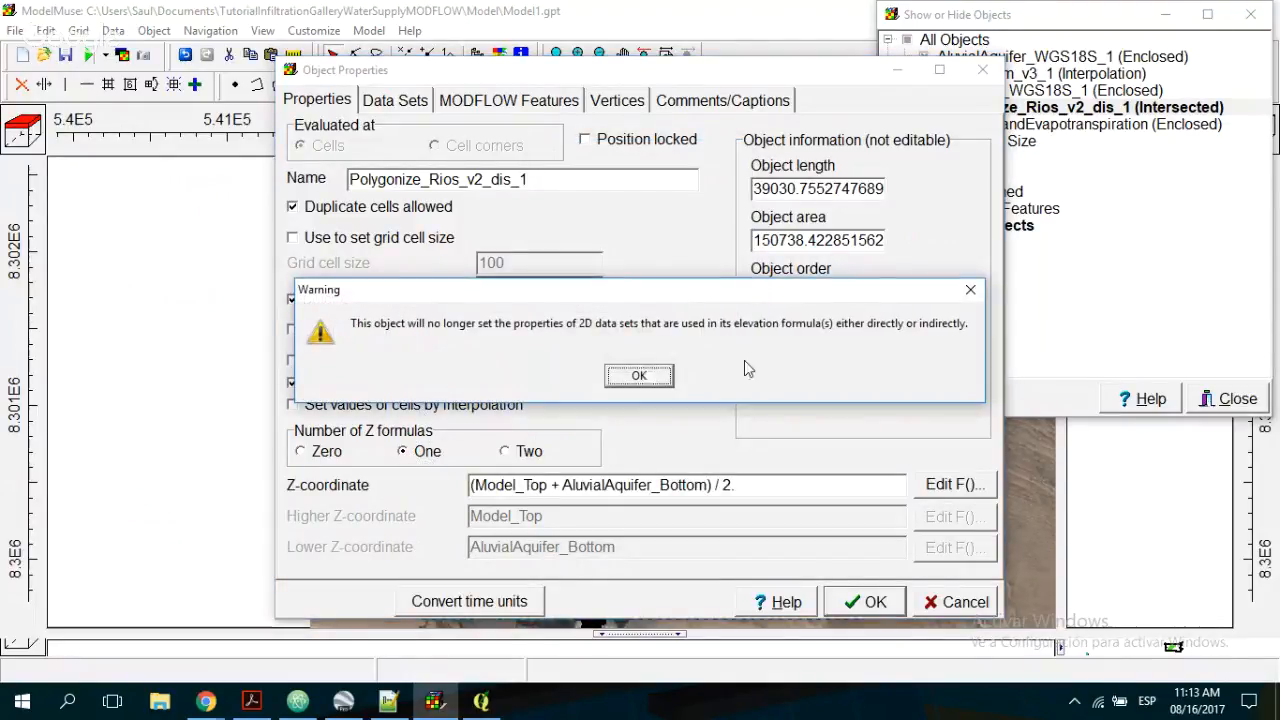
{"action": "left_click", "coordinate": [639, 377]}
{"action": "left_click", "coordinate": [948, 485]}
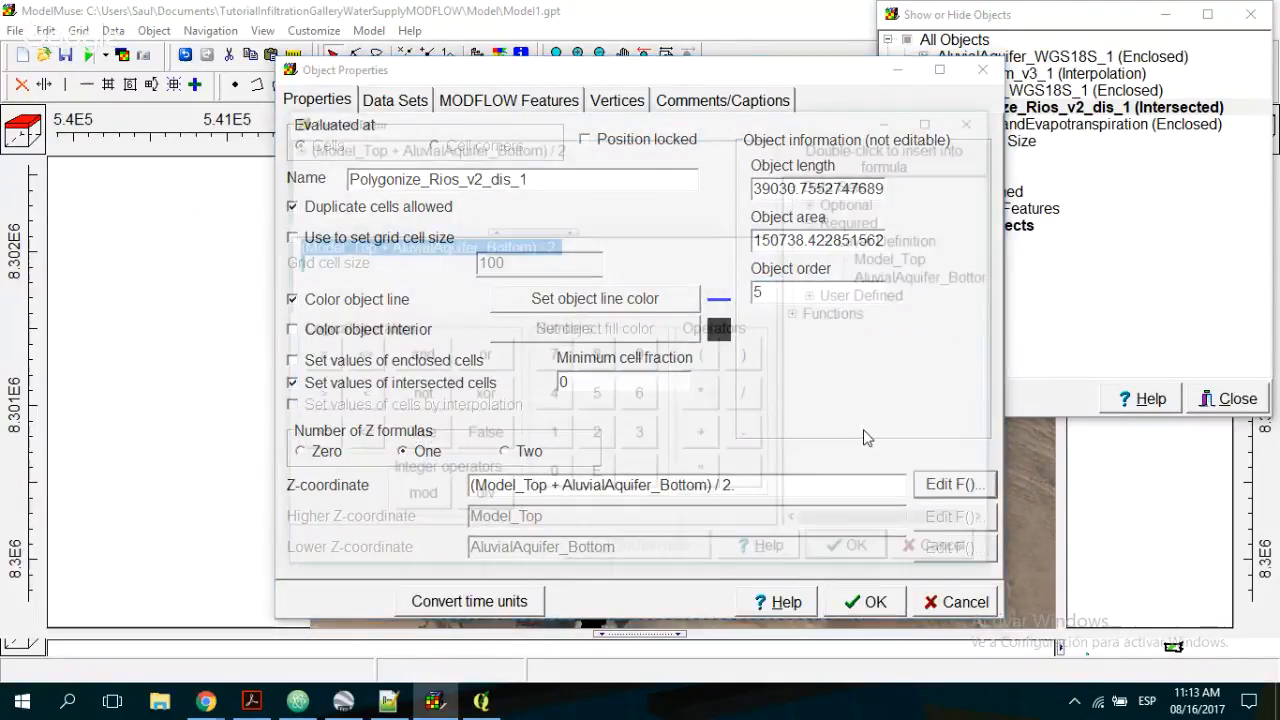
{"action": "double_click", "coordinate": [899, 257]}
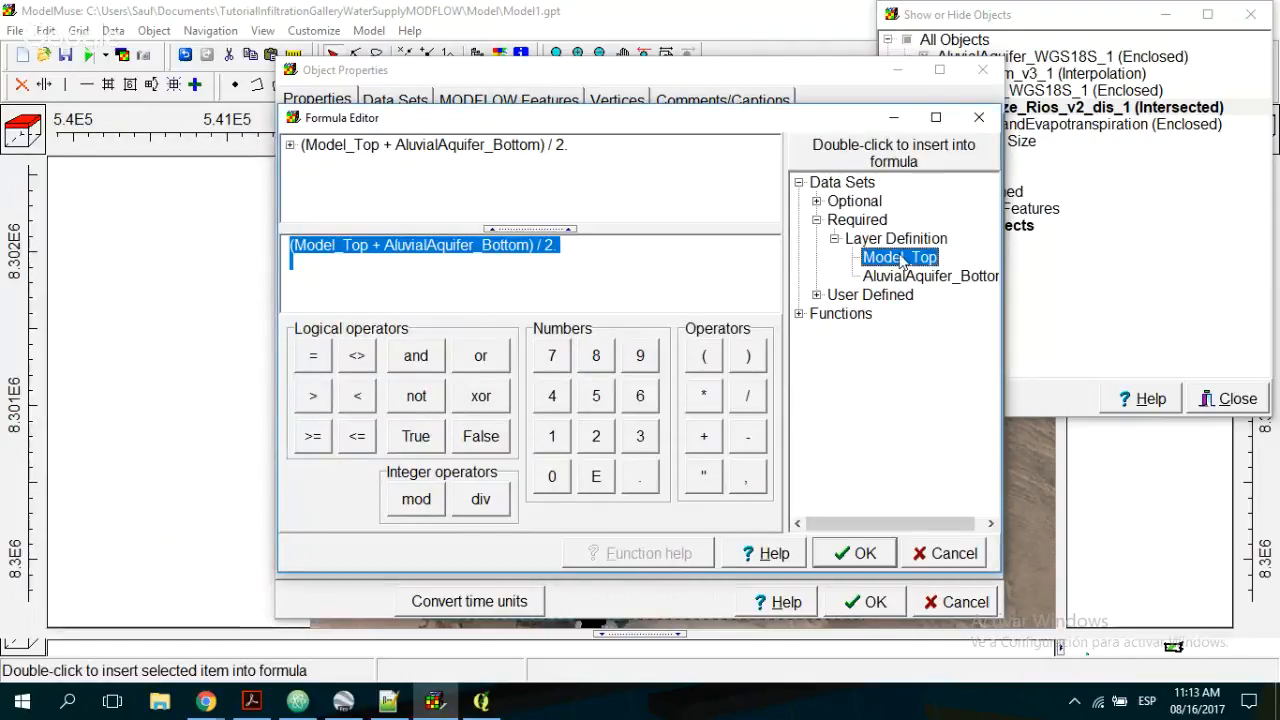
{"action": "left_click", "coordinate": [855, 553]}
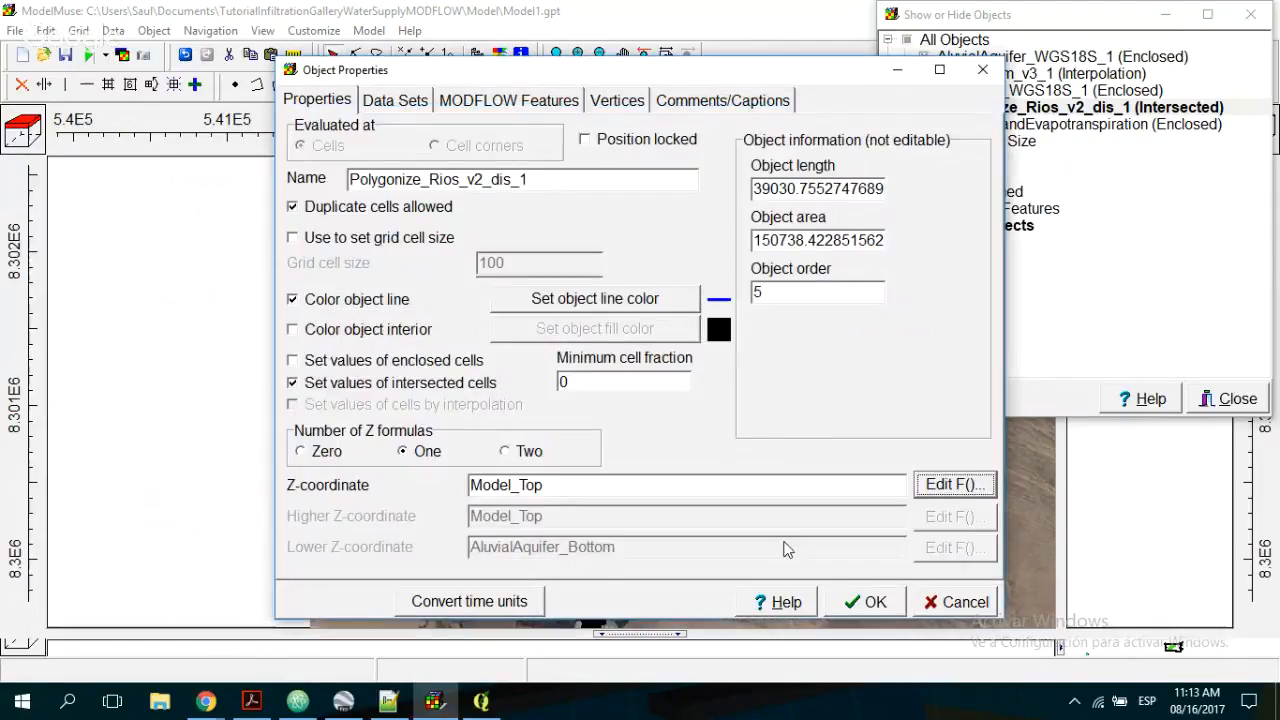
- Enable the RIV River package for the river object with starting time -1 and ending time 0
{"action": "left_click", "coordinate": [392, 100]}
{"action": "left_click", "coordinate": [462, 103]}
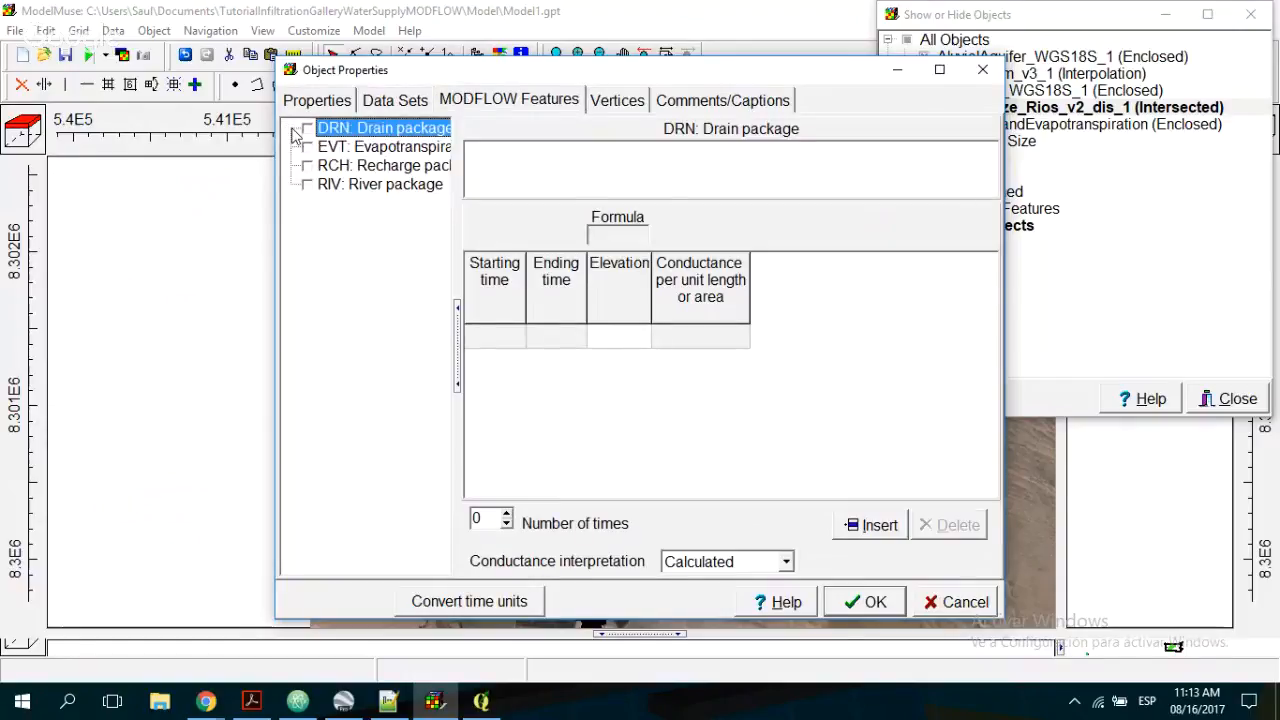
{"action": "left_click", "coordinate": [307, 184]}
{"action": "left_click", "coordinate": [517, 343]}
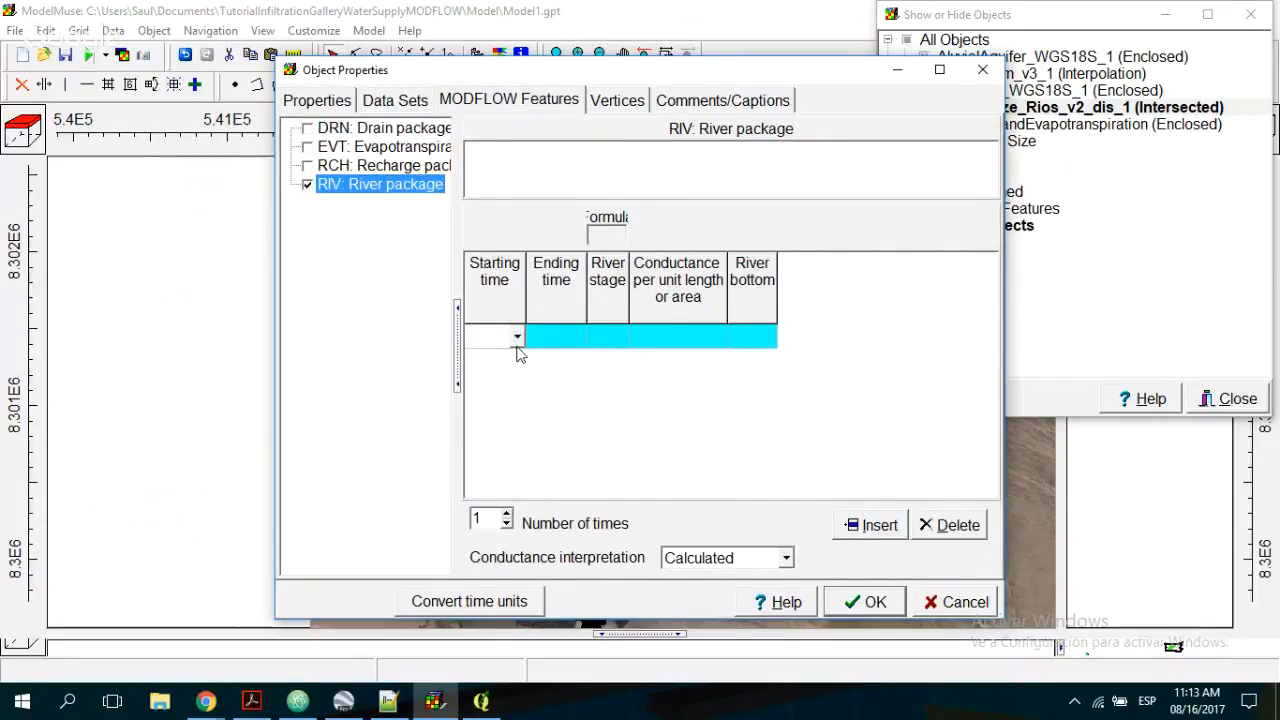
{"action": "left_click", "coordinate": [517, 343]}
{"action": "left_click", "coordinate": [497, 367]}
{"action": "left_click", "coordinate": [518, 341]}
{"action": "left_click", "coordinate": [517, 338]}
{"action": "left_click", "coordinate": [512, 365]}
- Set the river stage to Model_Top and the conductance per unit length or area to 1e-3
{"action": "left_click", "coordinate": [612, 337]}
{"action": "left_click", "coordinate": [612, 337]}
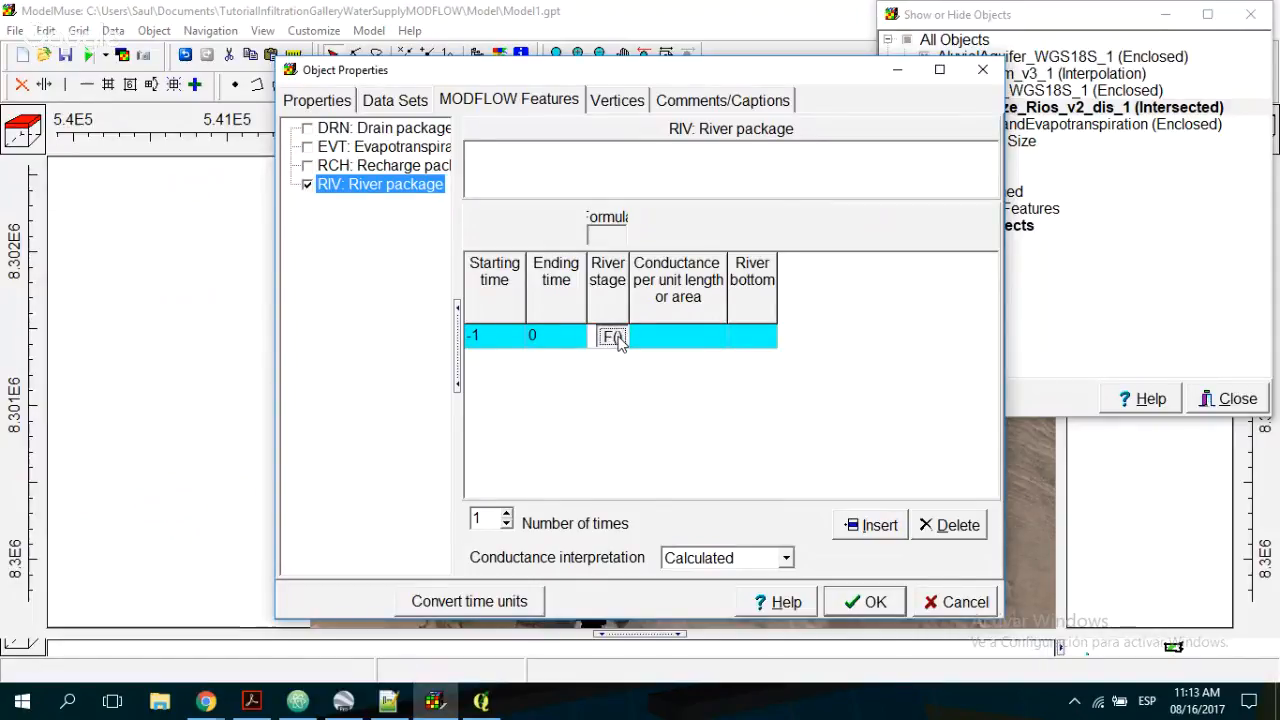
{"action": "left_click", "coordinate": [900, 276]}
{"action": "double_click", "coordinate": [900, 276]}
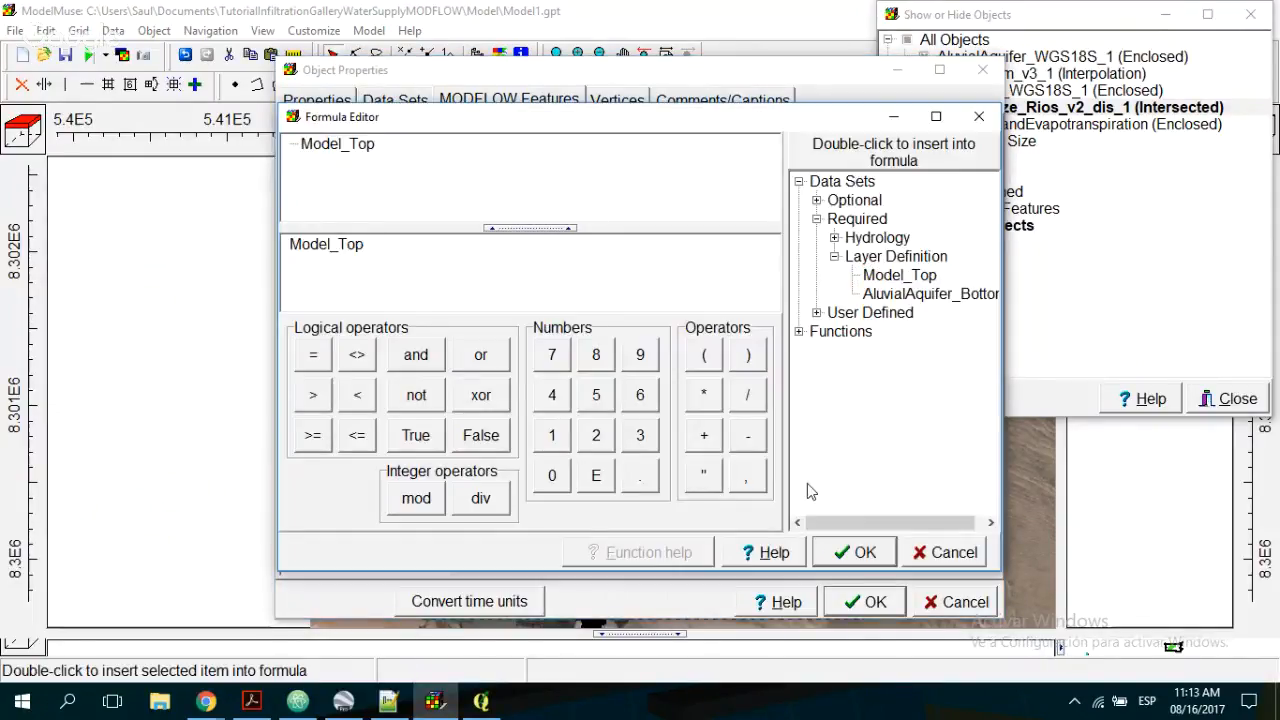
{"action": "left_click", "coordinate": [858, 552]}
{"action": "left_click", "coordinate": [705, 337]}
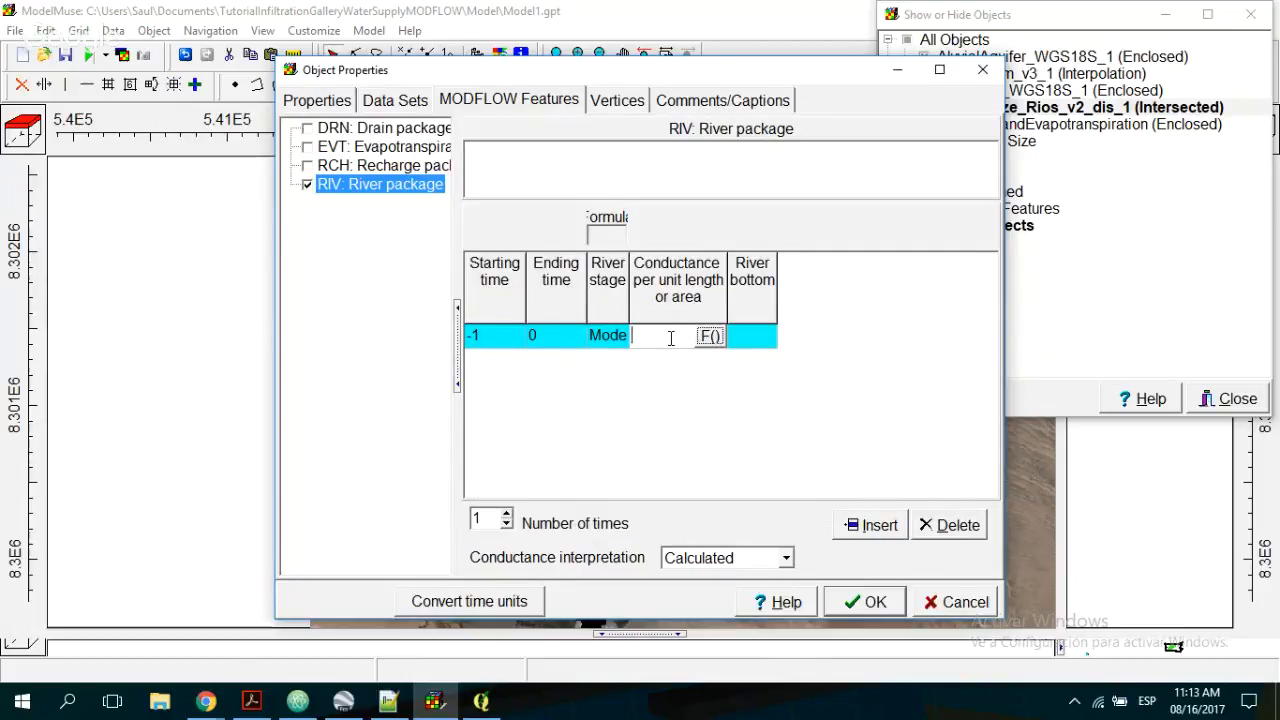
{"action": "type", "text": "1e-3"}
- Set the river bottom formula to Model_Top-2 and apply the river object's properties
{"action": "left_click", "coordinate": [775, 343]}
{"action": "left_click", "coordinate": [760, 336]}
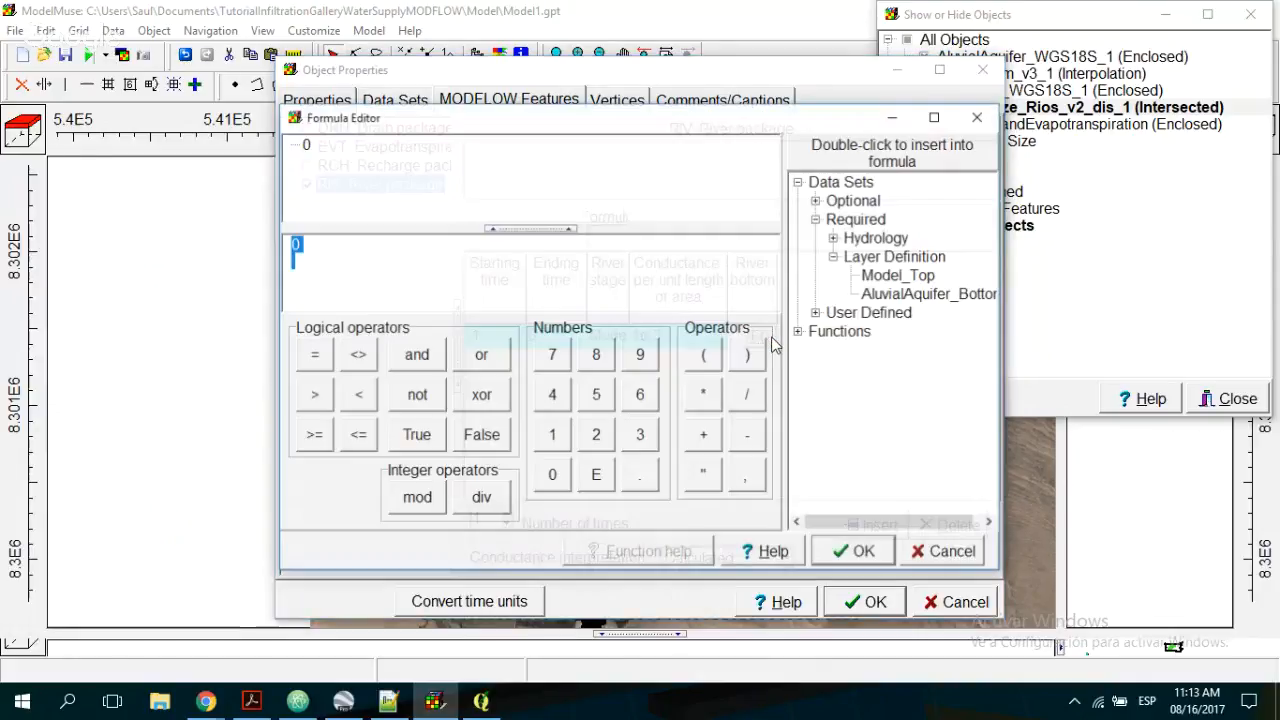
{"action": "double_click", "coordinate": [898, 276]}
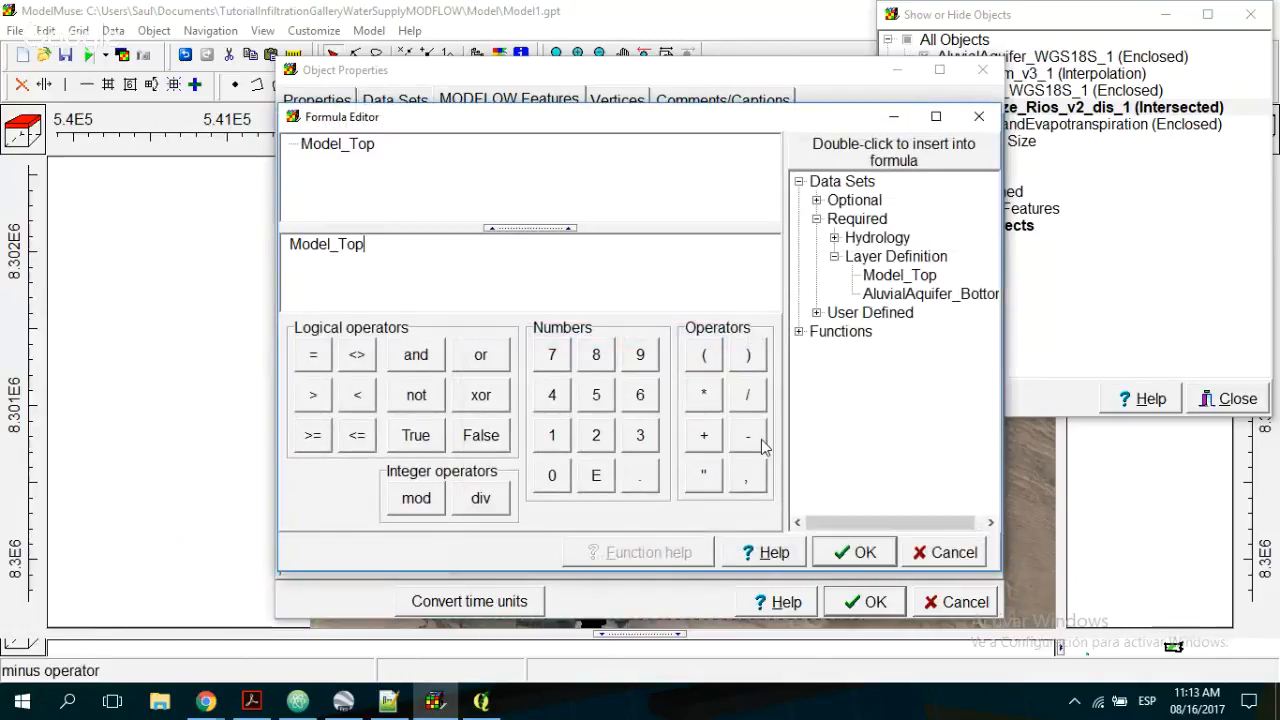
{"action": "left_click", "coordinate": [761, 439]}
{"action": "type", "text": "2"}
{"action": "left_click", "coordinate": [863, 554]}
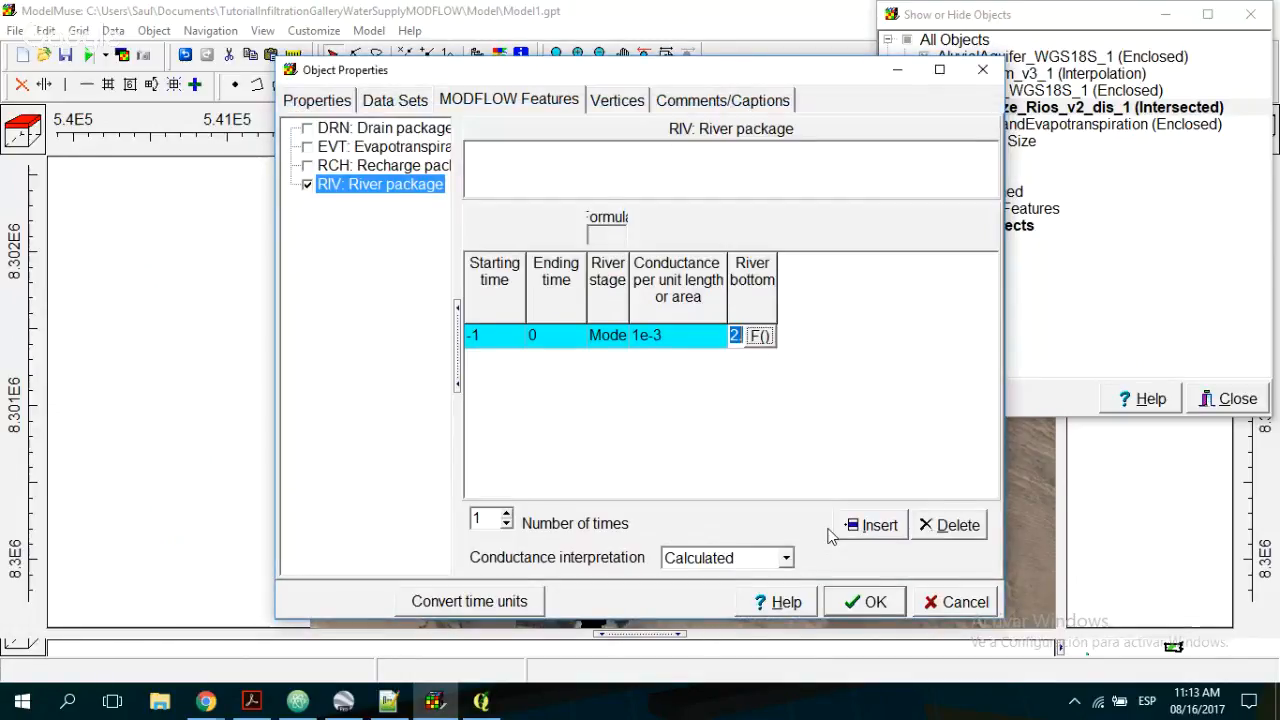
{"action": "left_click", "coordinate": [874, 602]}
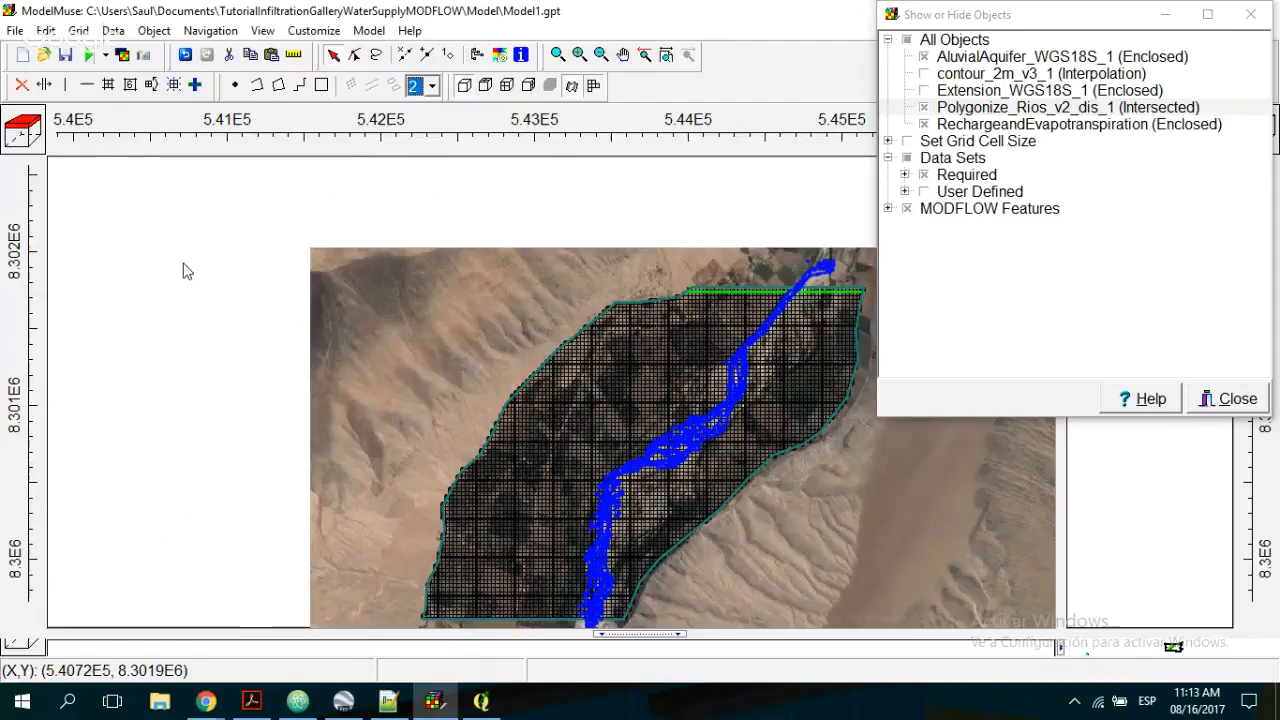
- Measure a diagonal line running southwest to northeast across the floodplain east of the river's lower reach
{"action": "left_click", "coordinate": [558, 54]}
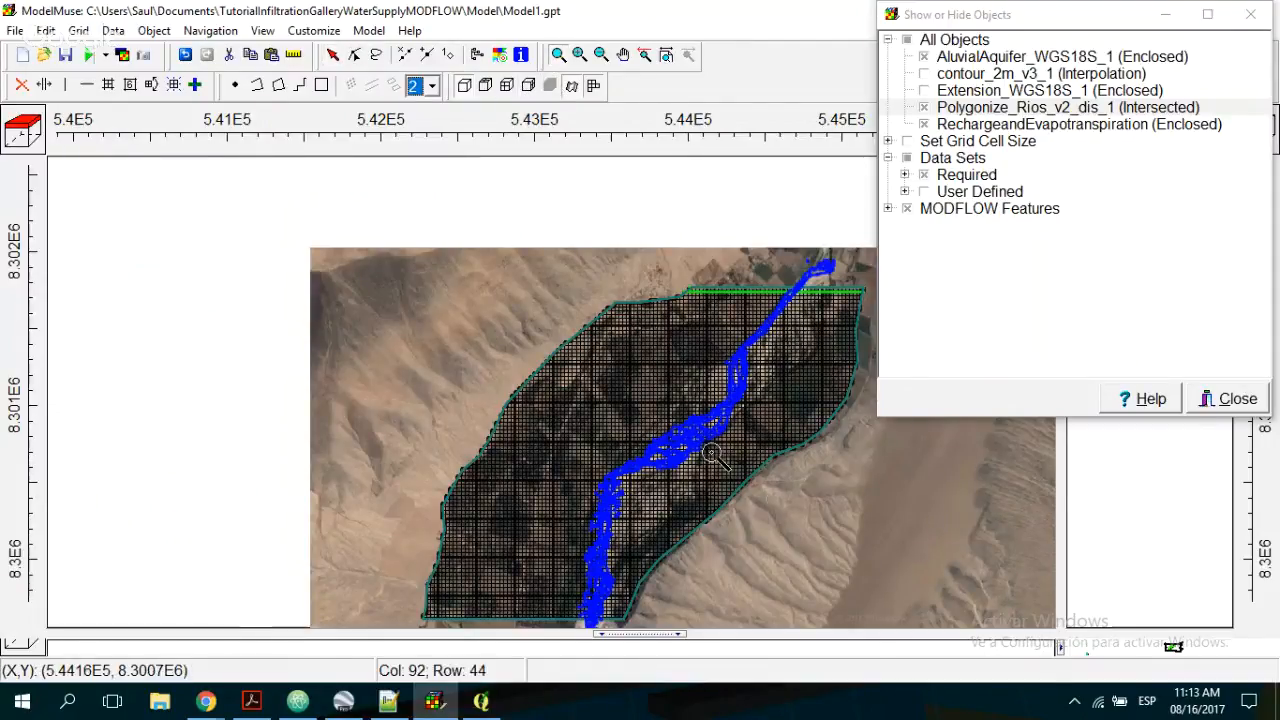
{"action": "mouse_move", "coordinate": [761, 569]}
{"action": "left_mouse_down"}
{"action": "mouse_move", "coordinate": [527, 454]}
{"action": "mouse_move", "coordinate": [533, 432]}
{"action": "left_mouse_up"}
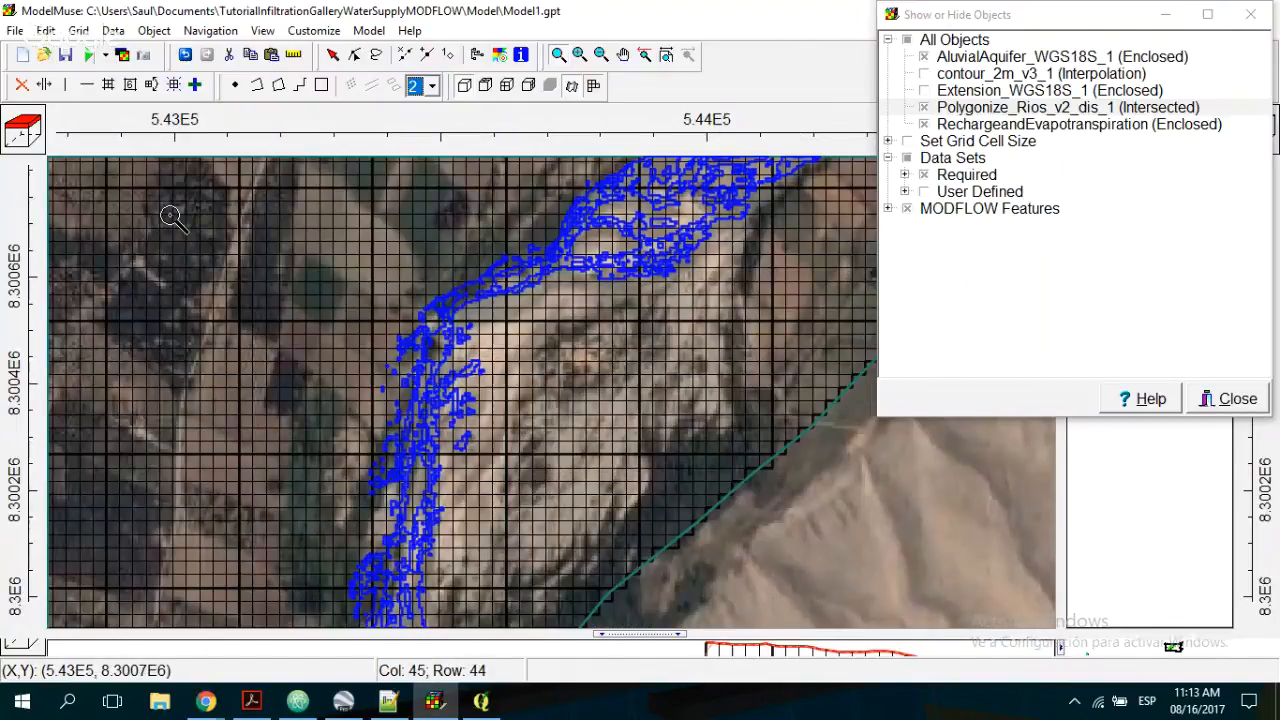
{"action": "left_click", "coordinate": [258, 88]}
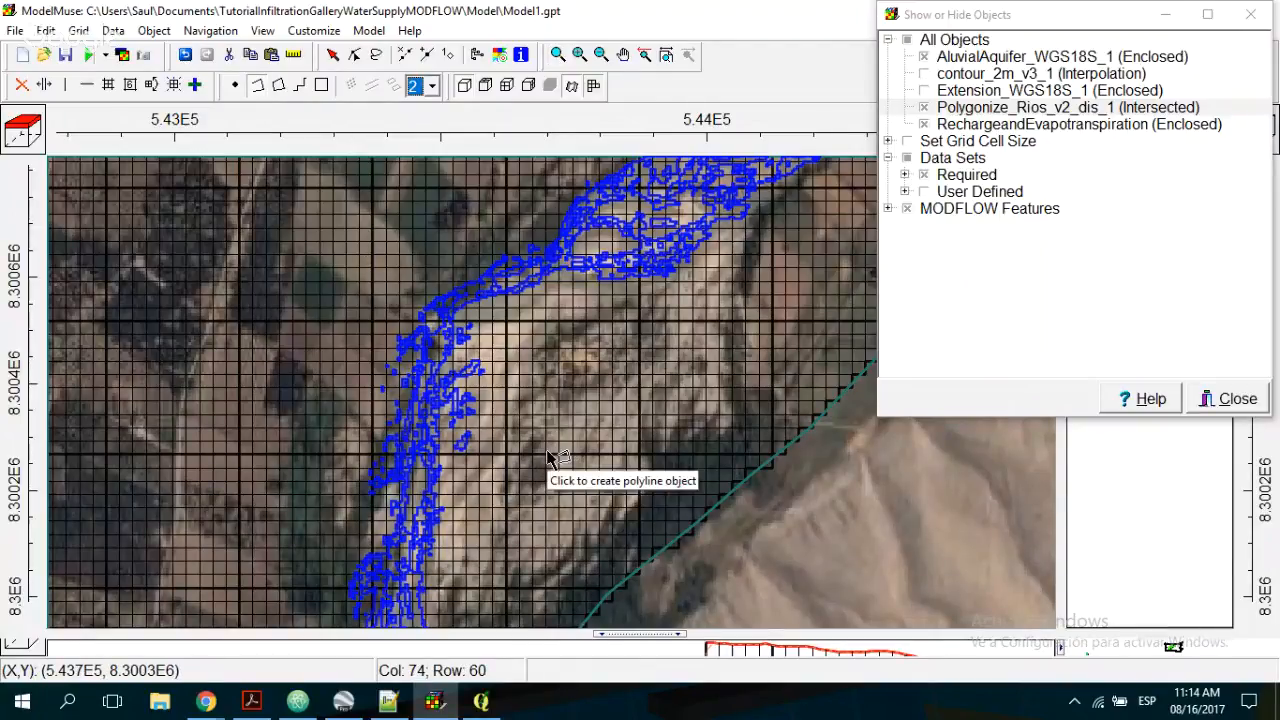
{"action": "left_click", "coordinate": [294, 56]}
{"action": "left_click", "coordinate": [537, 502]}
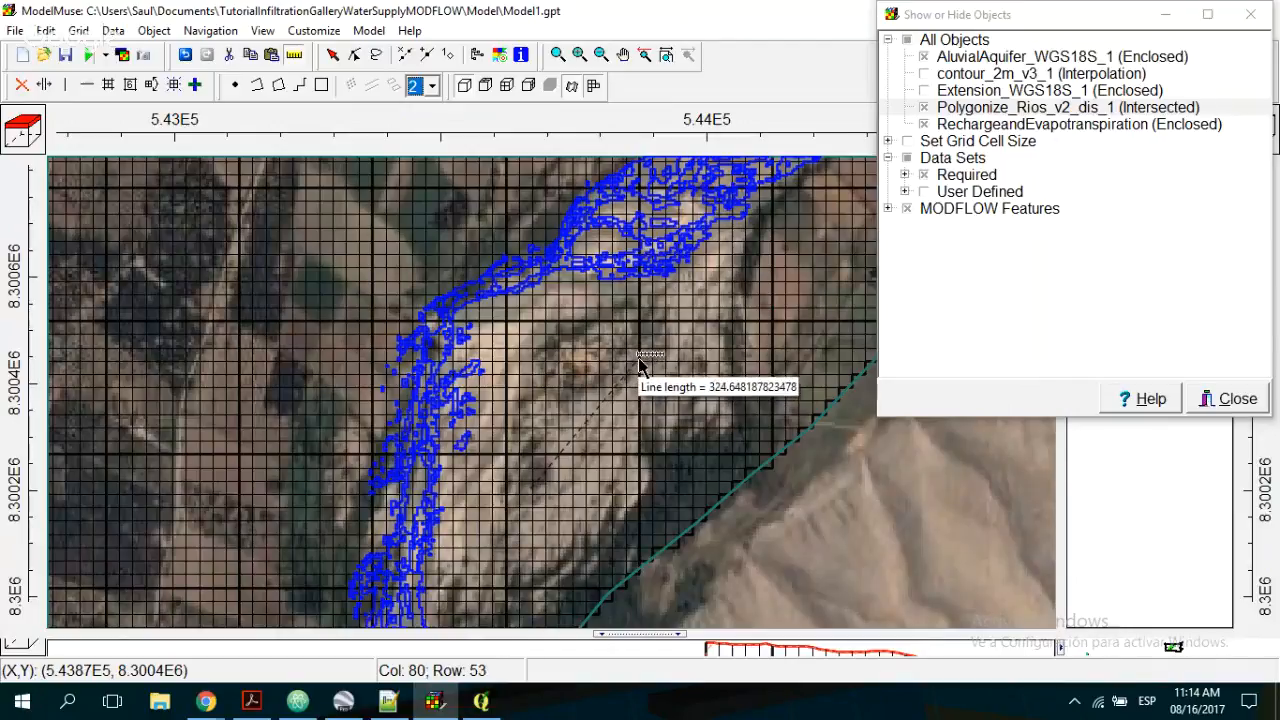
{"action": "double_click", "coordinate": [638, 360]}
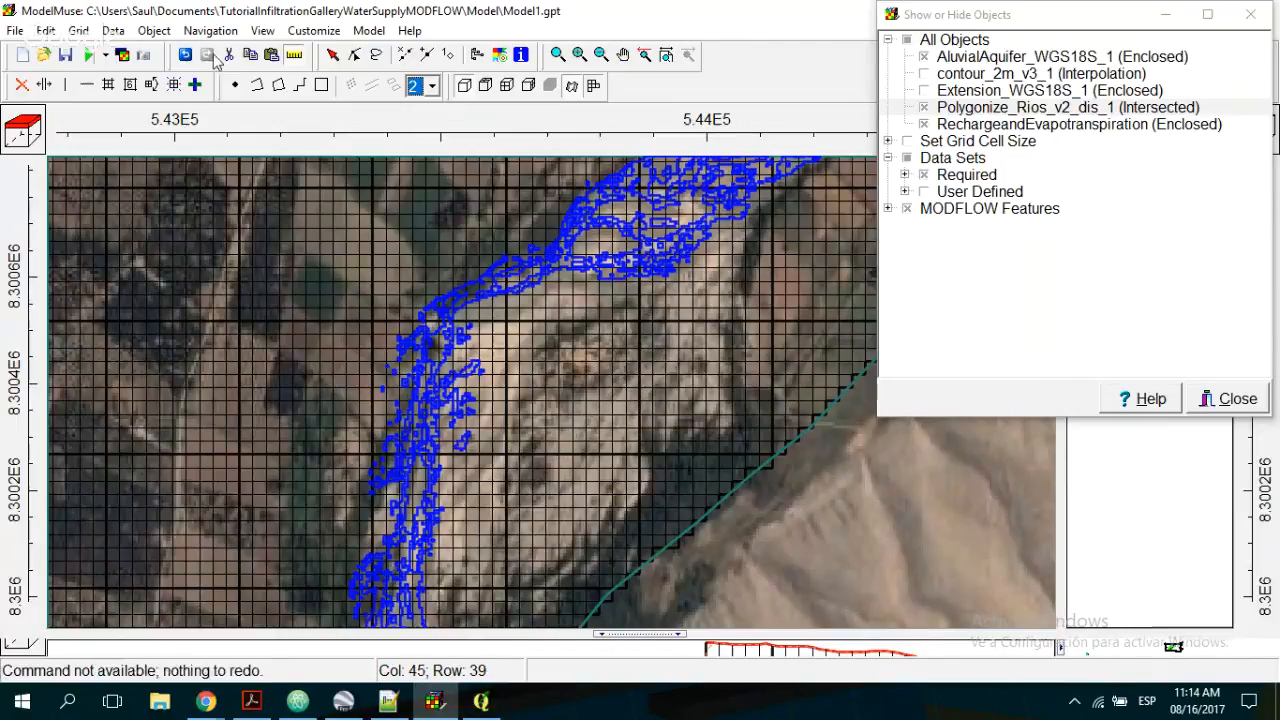
- Draw a straight diagonal polyline object about 320 m long in the floodplain east of the river
{"action": "left_click", "coordinate": [257, 85]}
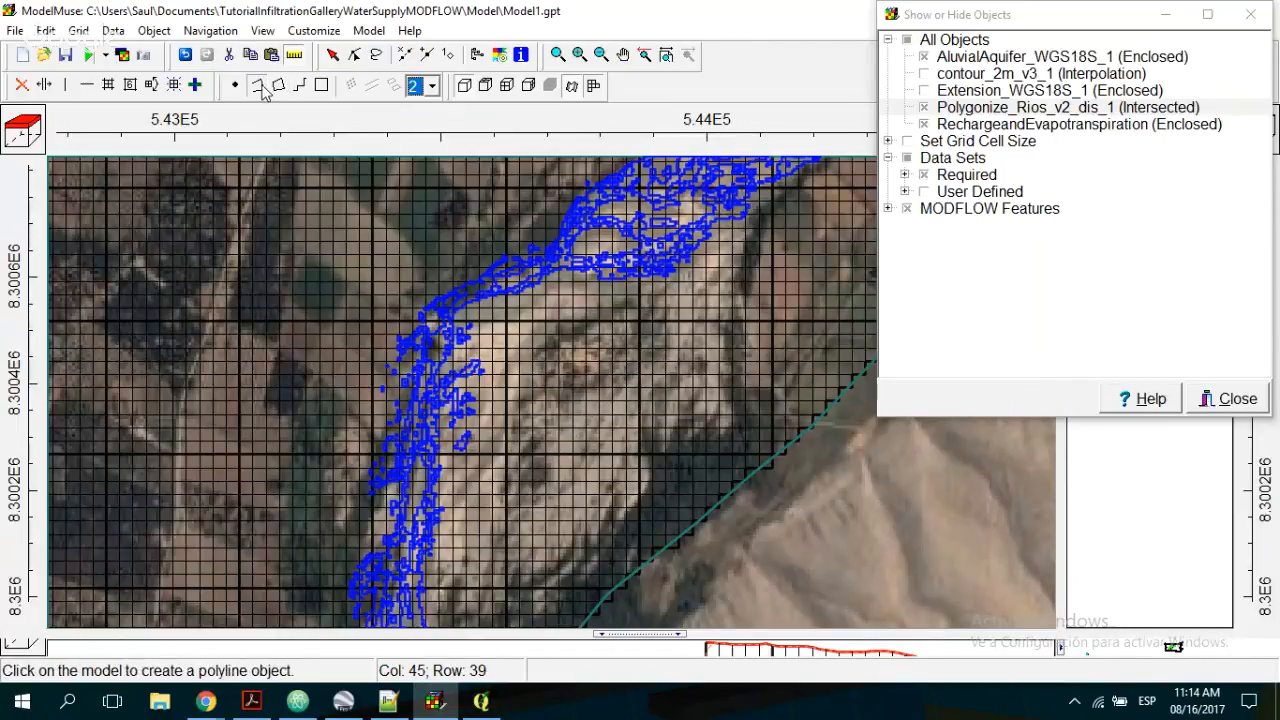
{"action": "left_click", "coordinate": [533, 483]}
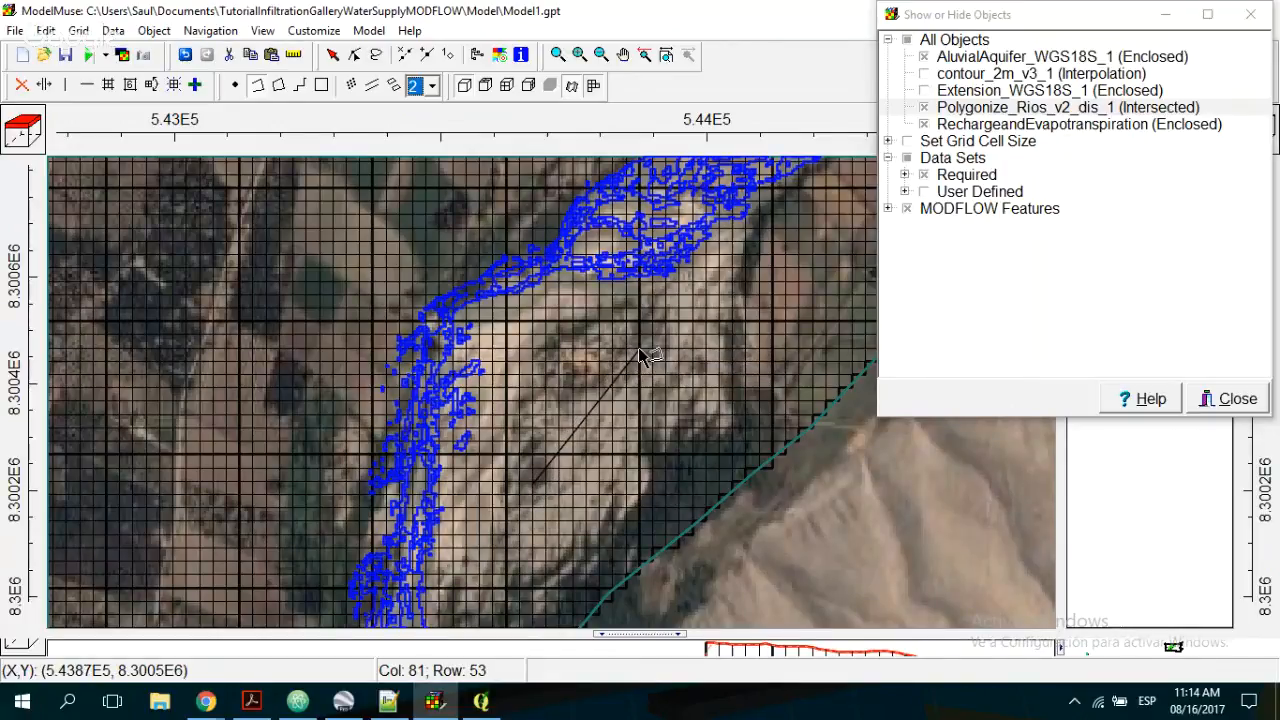
{"action": "double_click", "coordinate": [639, 350]}
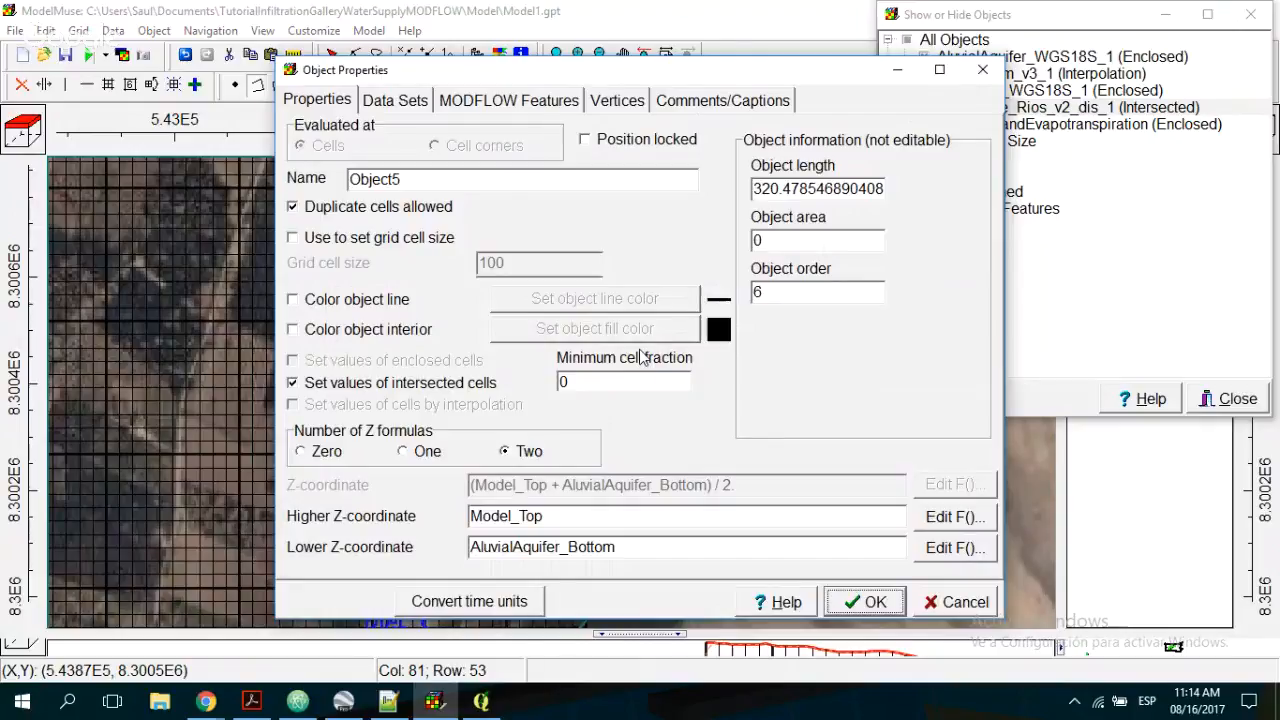
- Name the new polyline object Gallery1 and colour its object line pink
{"action": "type", "text": "Gallery1"}
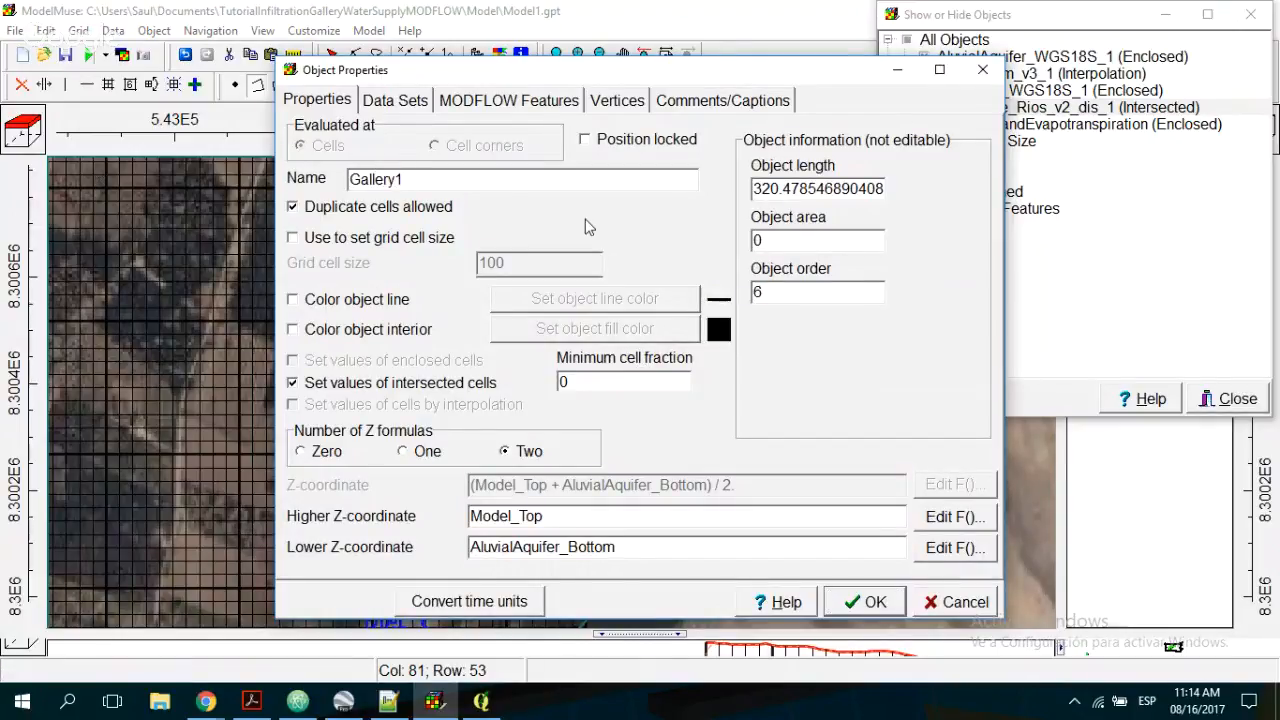
{"action": "left_click", "coordinate": [397, 299]}
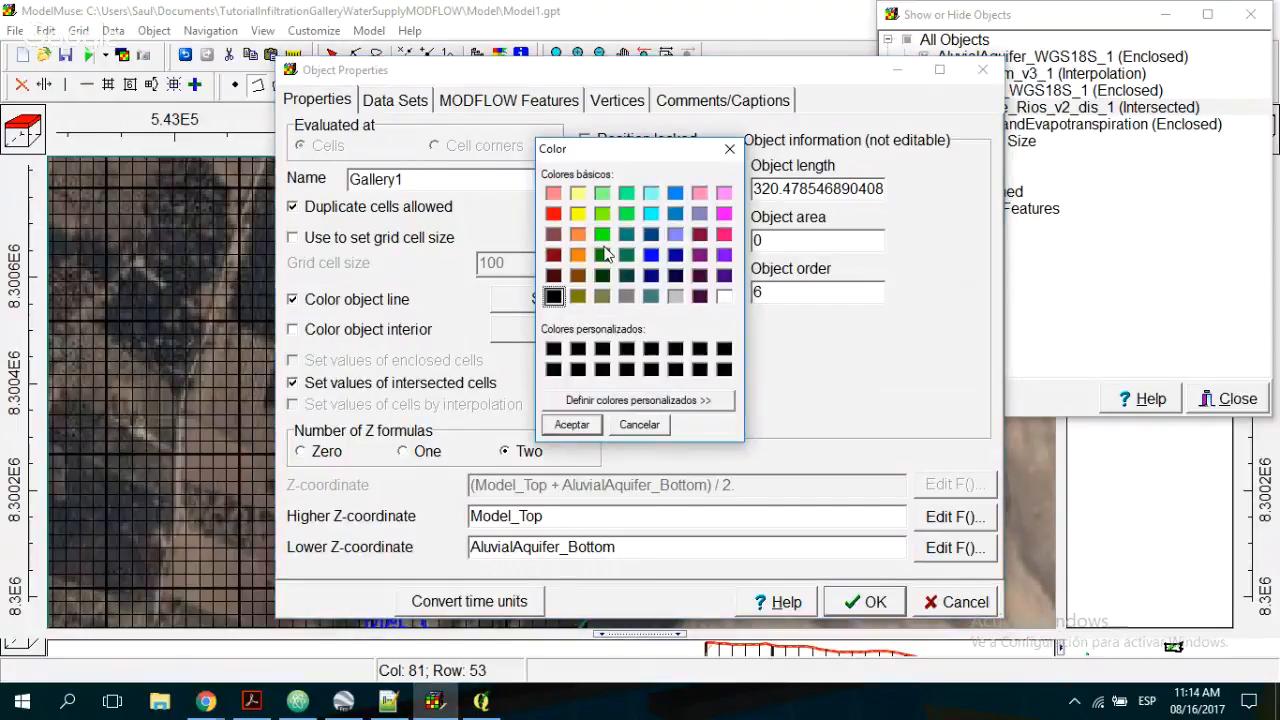
{"action": "left_click", "coordinate": [724, 234]}
{"action": "left_click", "coordinate": [593, 427]}
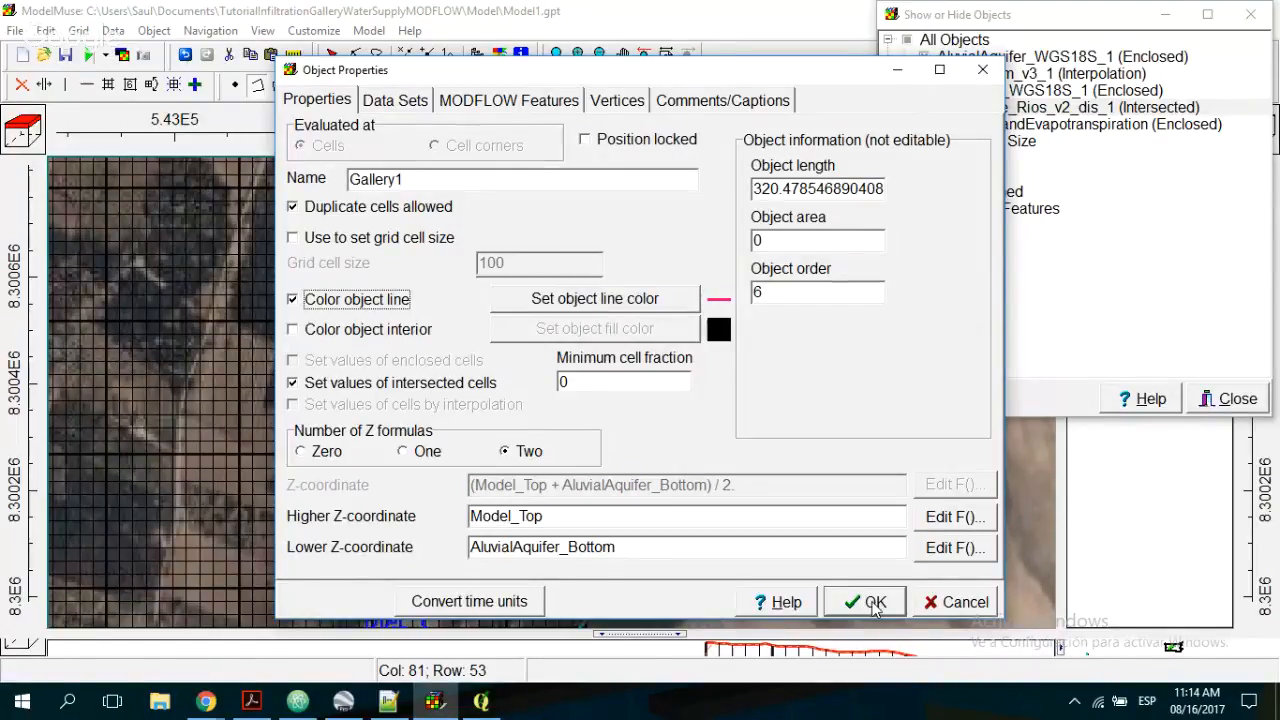
- Apply Gallery1's properties and draw a second straight polyline object about 322 m long, parallel to it on its southeast side
{"action": "left_click", "coordinate": [873, 603]}
{"action": "left_click", "coordinate": [554, 502]}
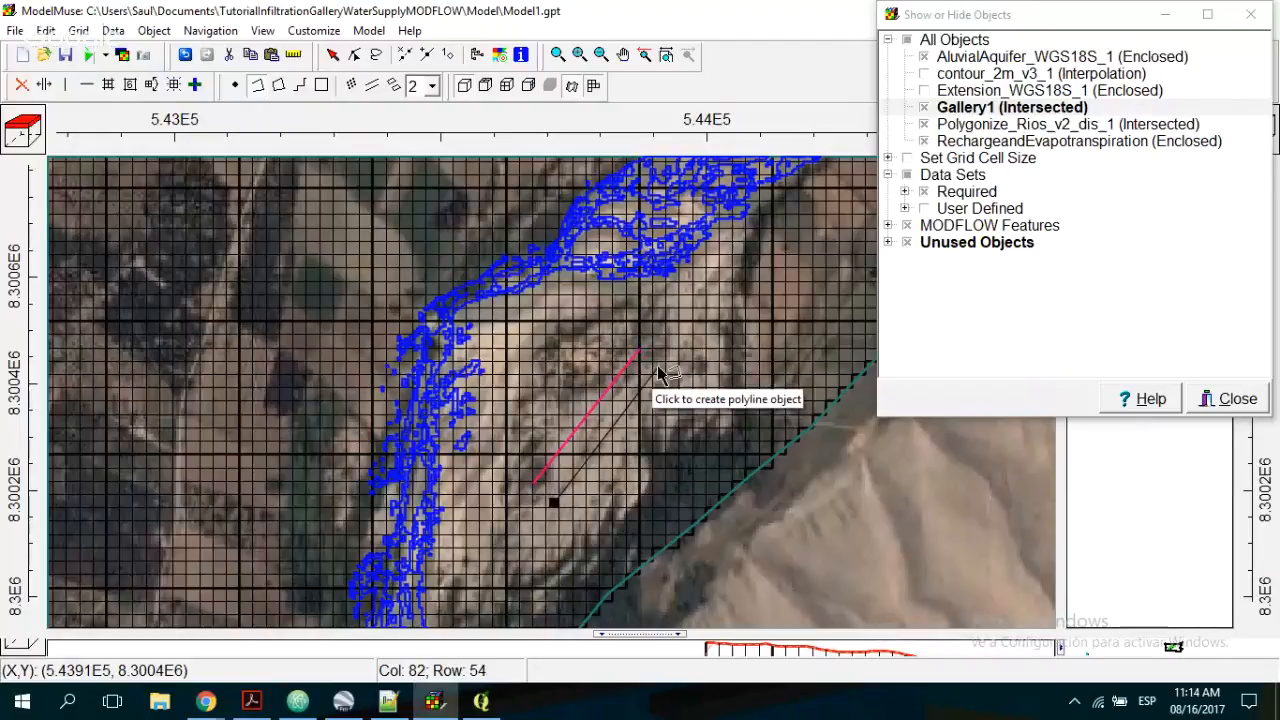
{"action": "double_click", "coordinate": [659, 373]}
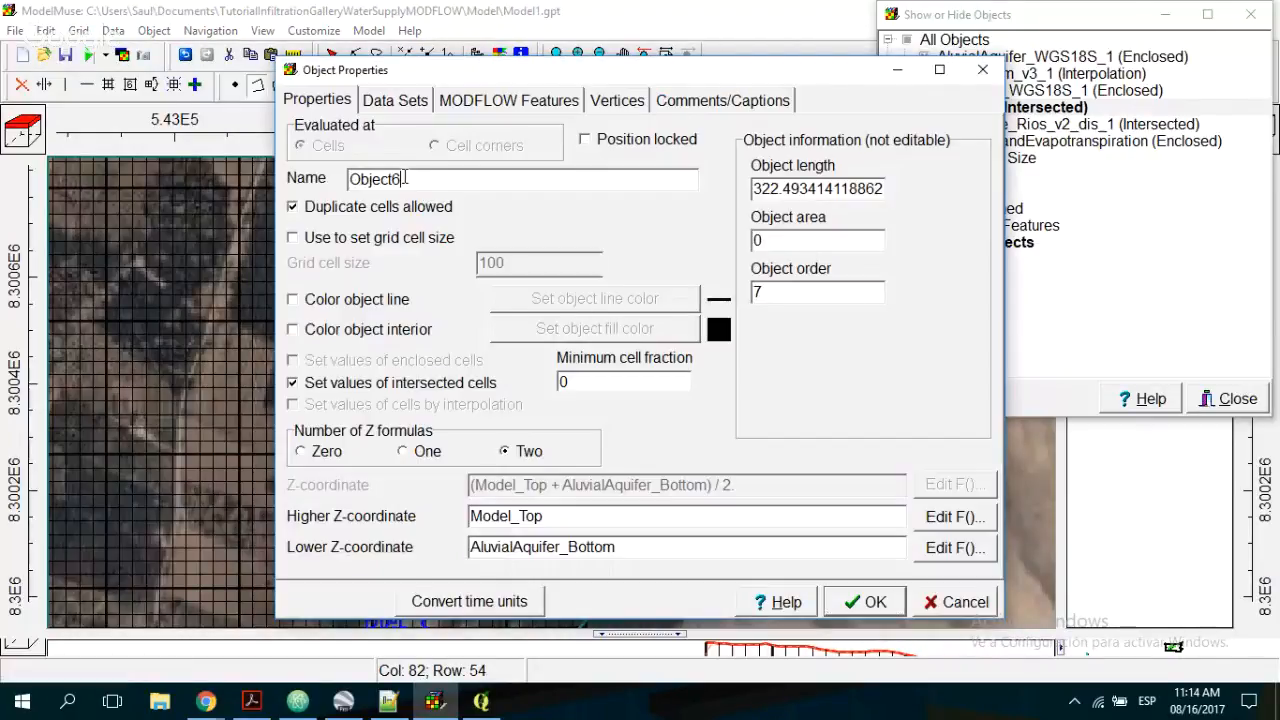
- Name the second polyline object Gallery2, colour its object line pink and apply its properties
{"action": "double_click", "coordinate": [404, 178]}
{"action": "type", "text": "Gallery2"}
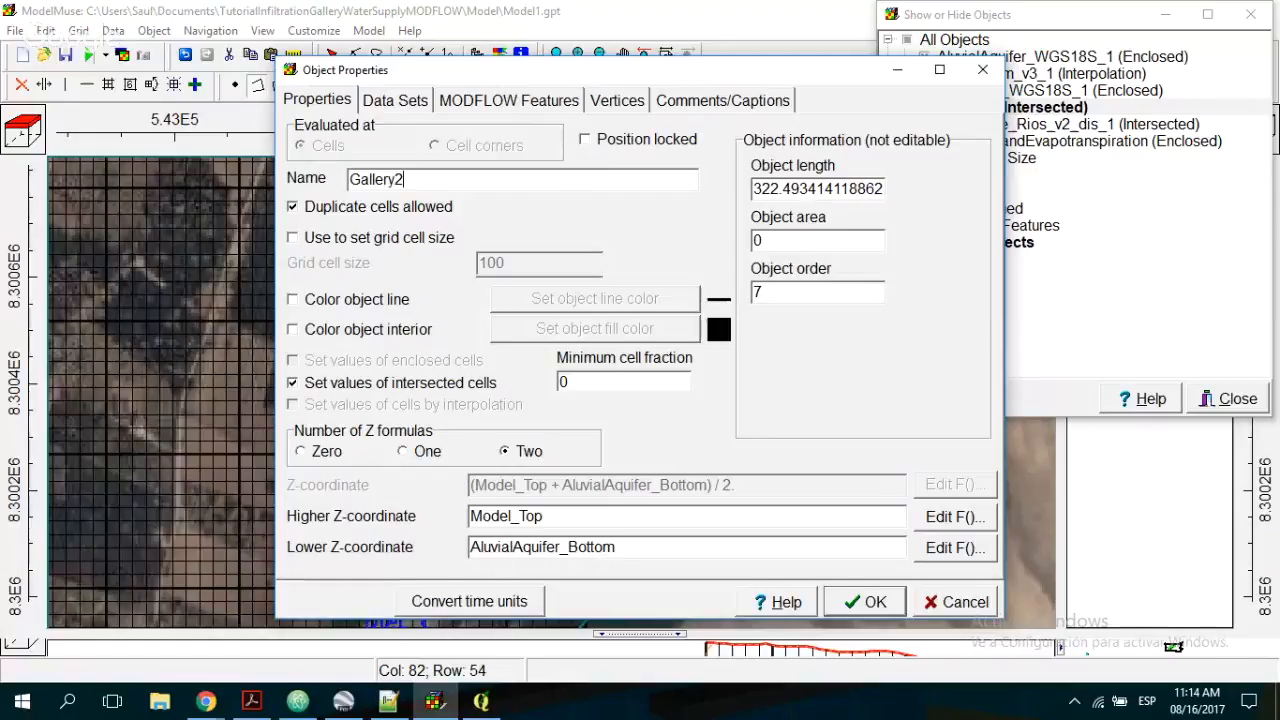
{"action": "left_click", "coordinate": [395, 301]}
{"action": "left_click", "coordinate": [723, 234]}
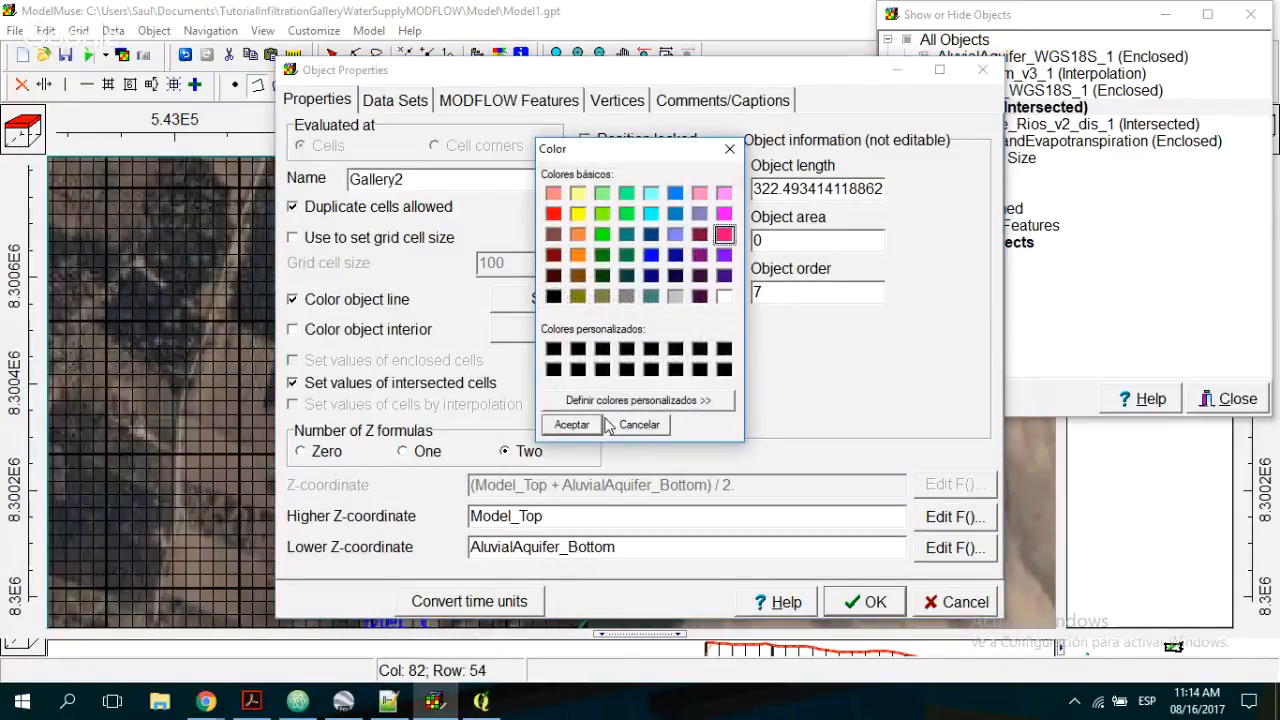
{"action": "left_click", "coordinate": [572, 423]}
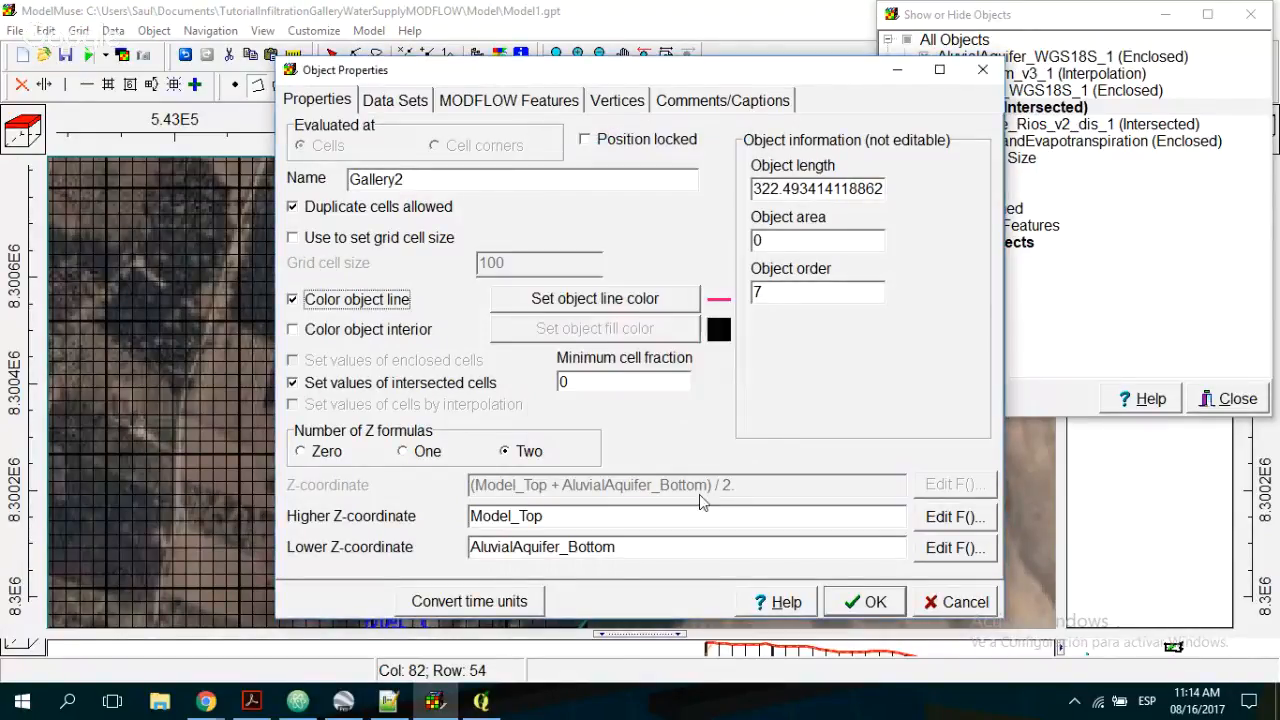
{"action": "left_click", "coordinate": [875, 603]}
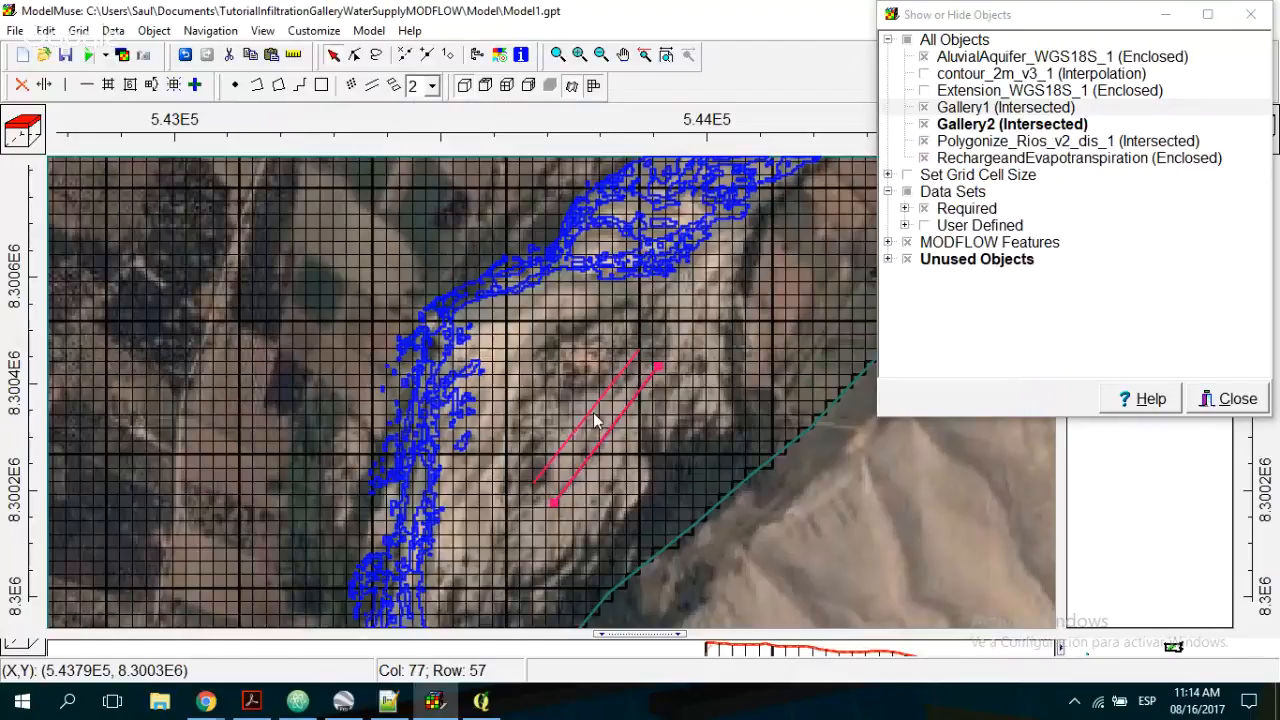
- Assign the Drain package to Gallery1 for times -1 to 0, with elevation Model_Top - 5 and conductance 1e-3
{"action": "left_click", "coordinate": [590, 415]}
{"action": "double_click", "coordinate": [590, 415]}
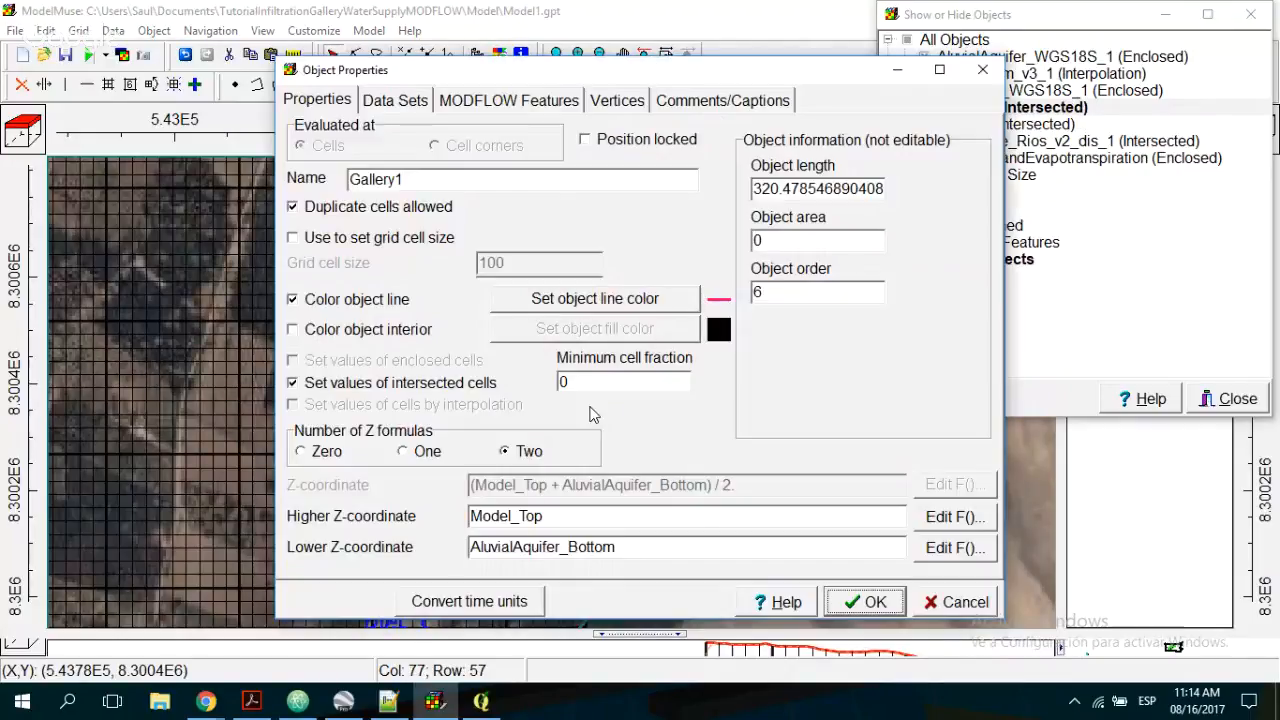
{"action": "left_click", "coordinate": [509, 100]}
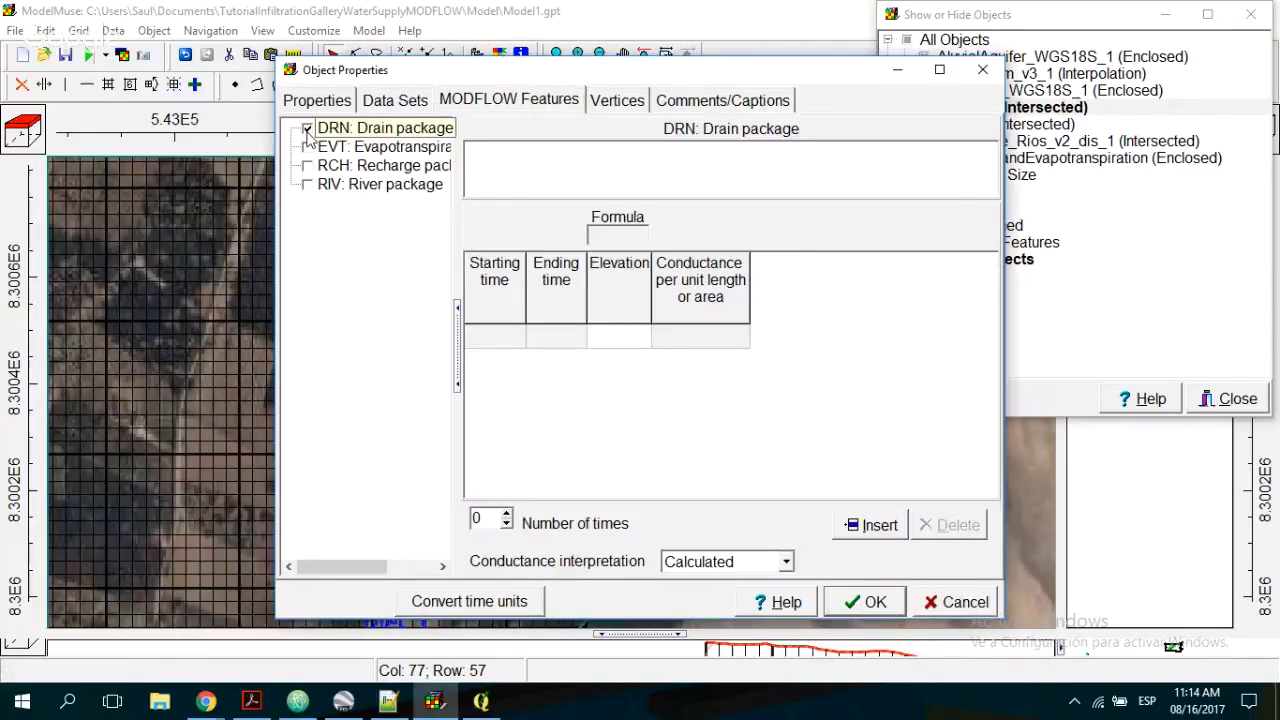
{"action": "left_click", "coordinate": [308, 130]}
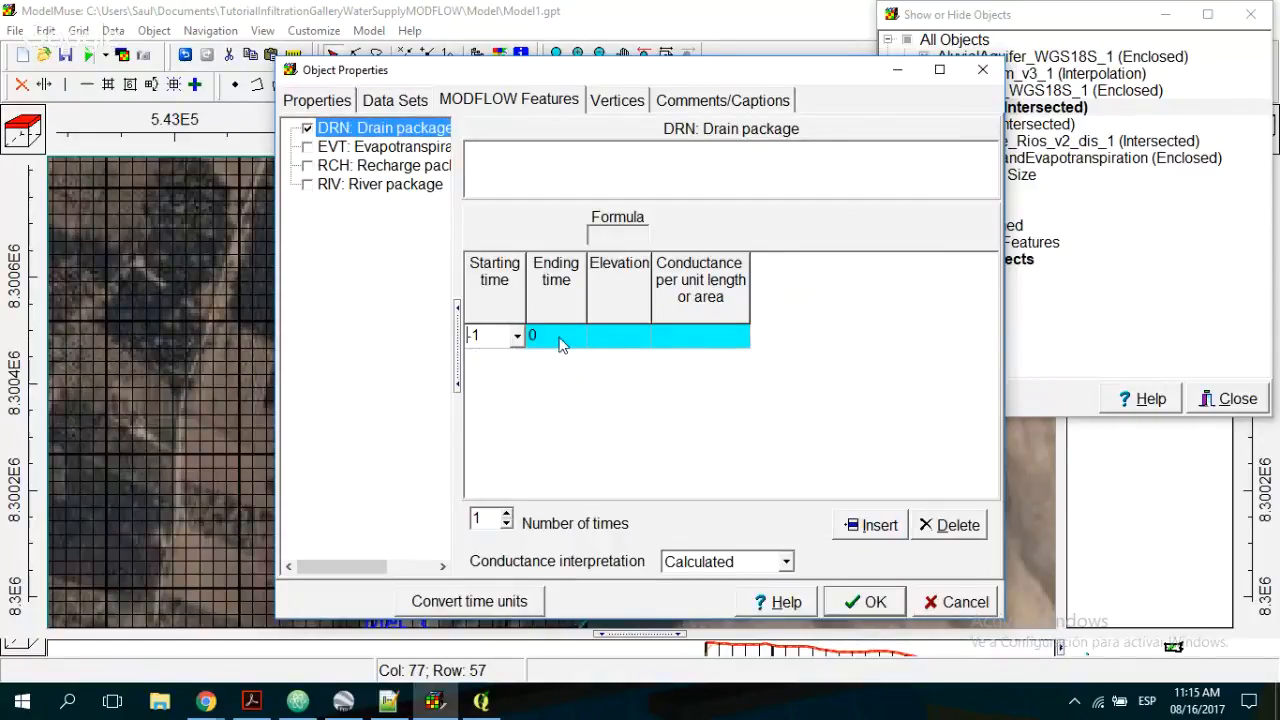
{"action": "left_click", "coordinate": [622, 340]}
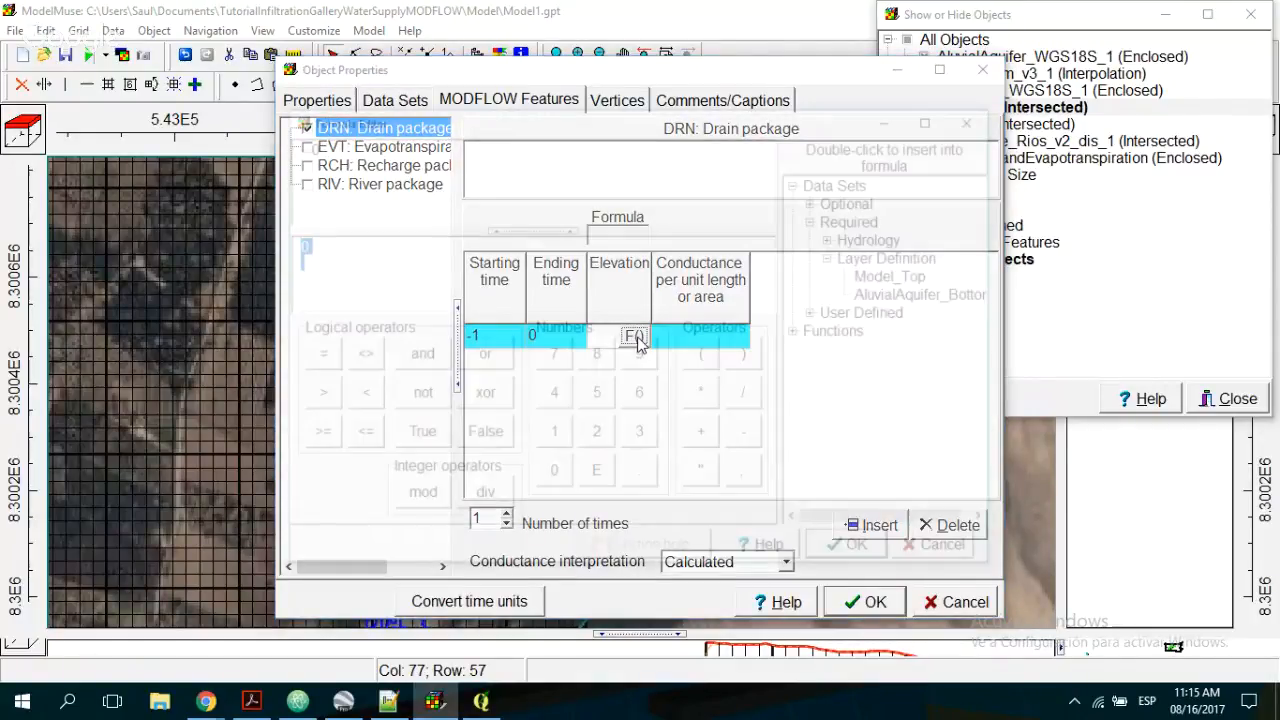
{"action": "double_click", "coordinate": [899, 275]}
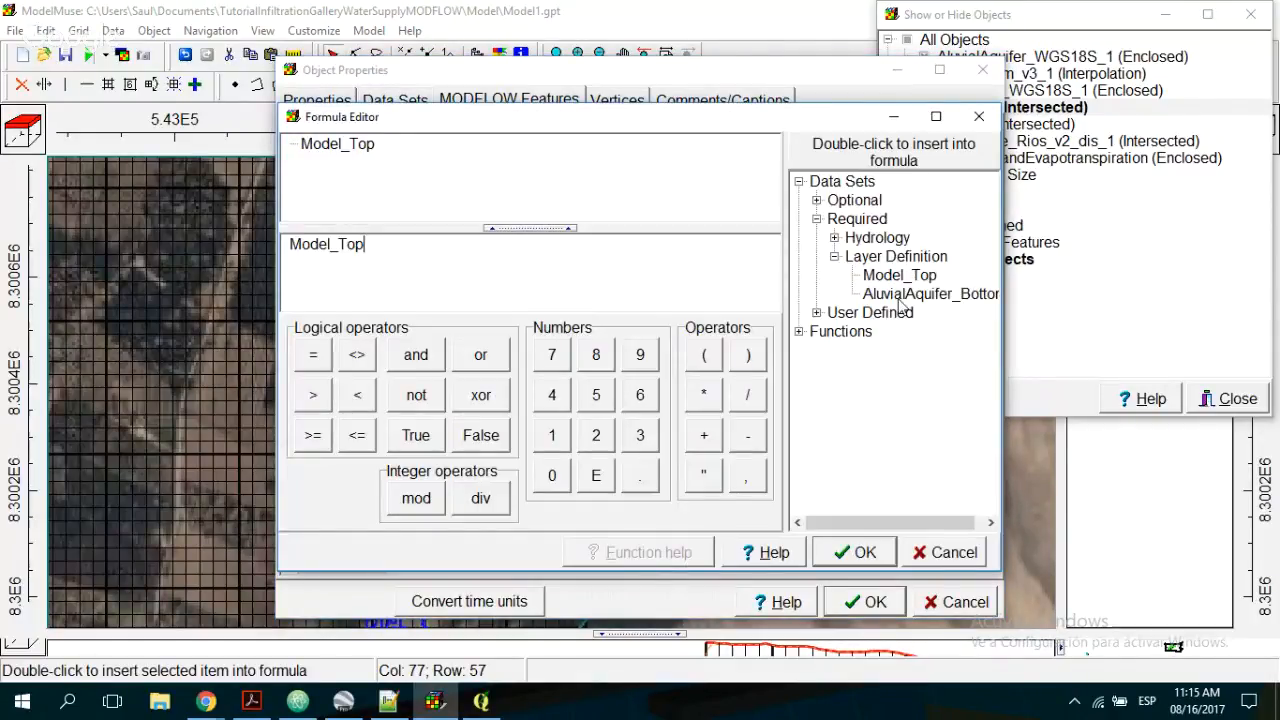
{"action": "type", "text": "- 5"}
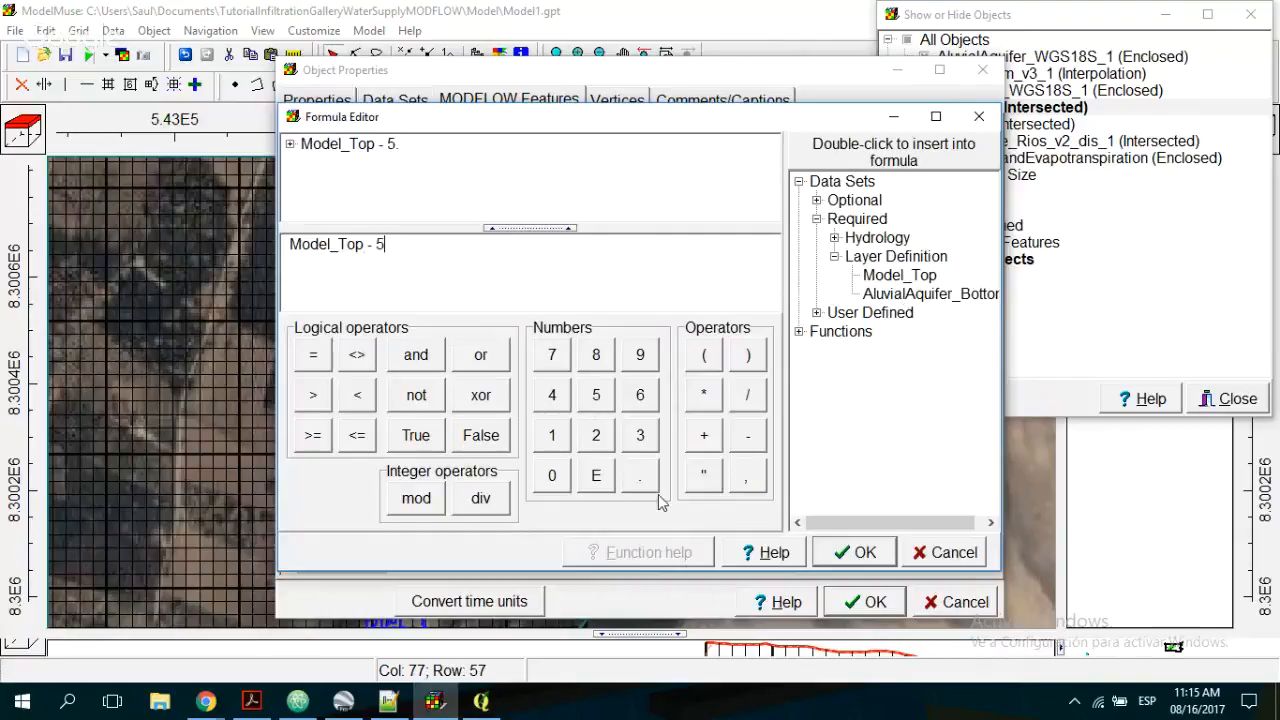
{"action": "left_click", "coordinate": [857, 556]}
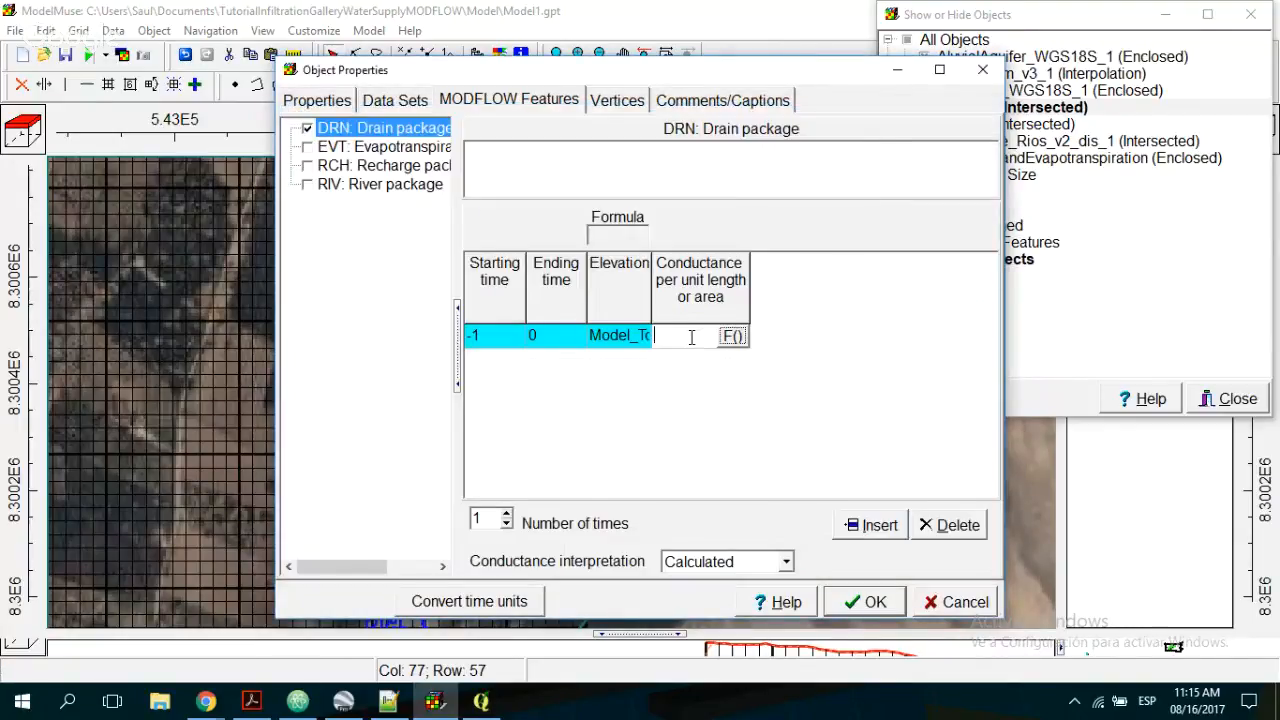
{"action": "type", "text": "1e-3"}
{"action": "left_click", "coordinate": [855, 608]}
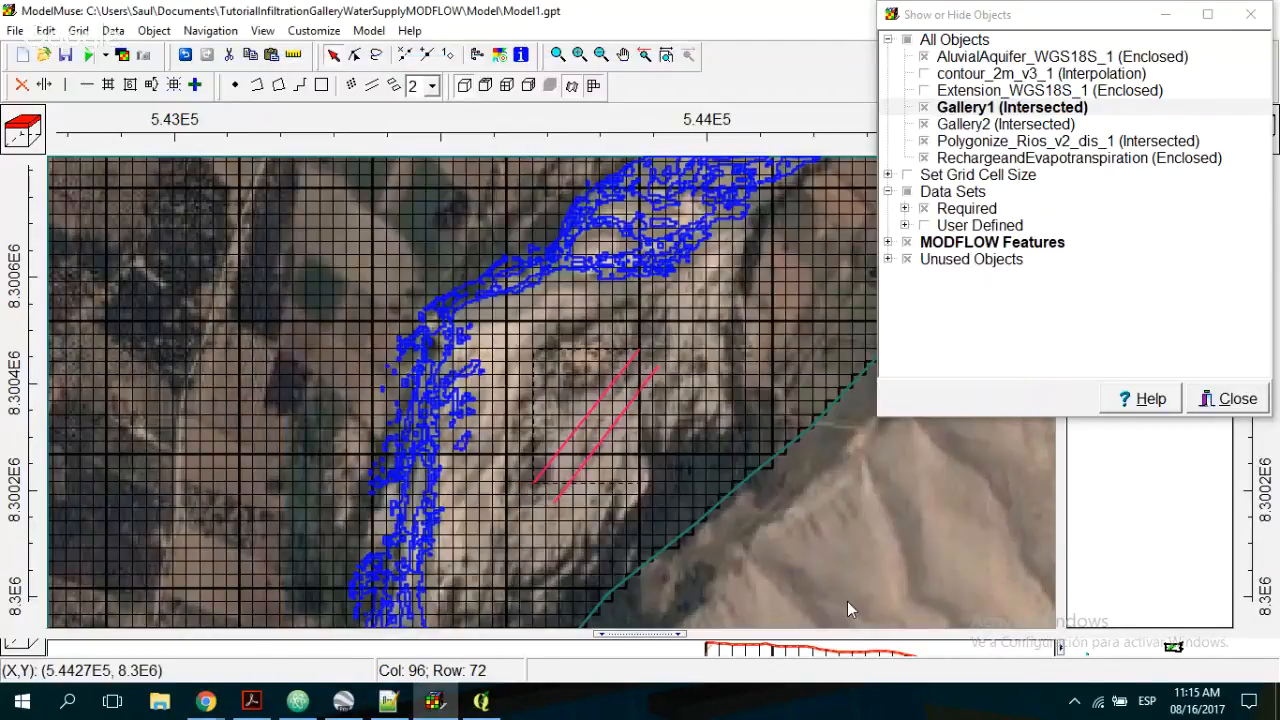
- Give Gallery2 a Drain boundary for times -1 to 0, with elevation Model_Top - 5 and conductance 1e-3
{"action": "double_click", "coordinate": [607, 433]}
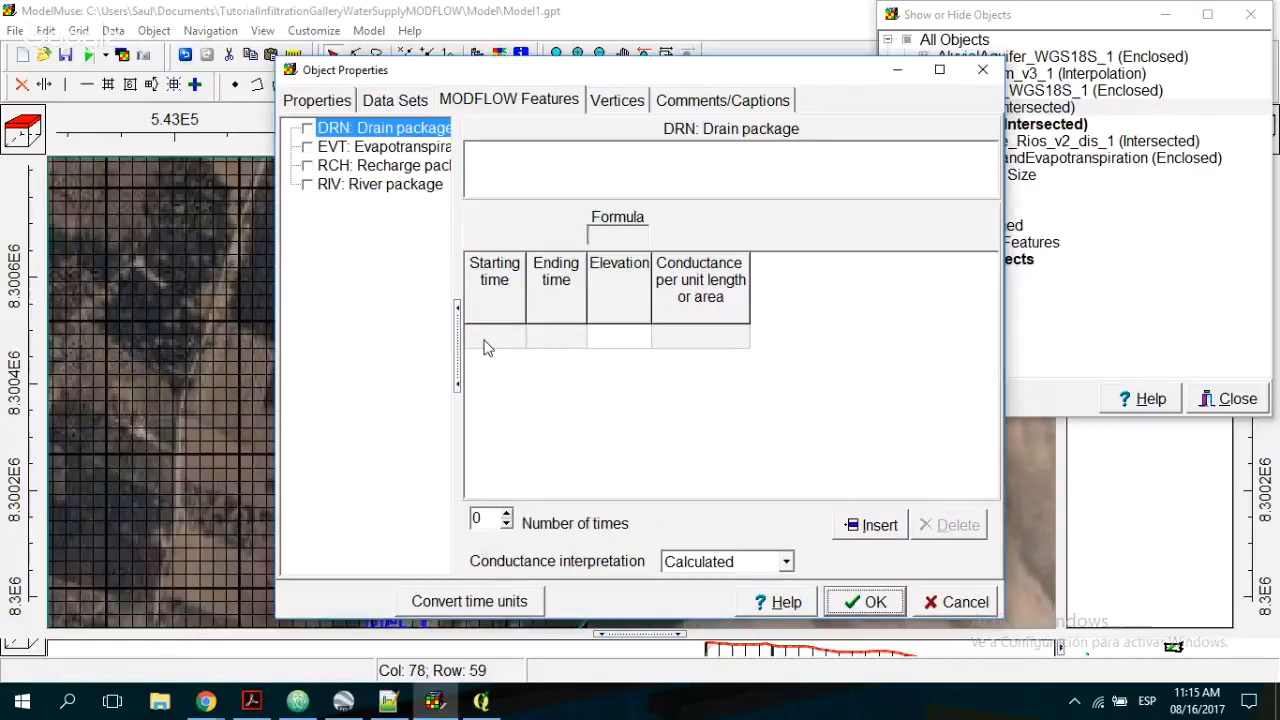
{"action": "left_click", "coordinate": [487, 347]}
{"action": "left_click", "coordinate": [625, 337]}
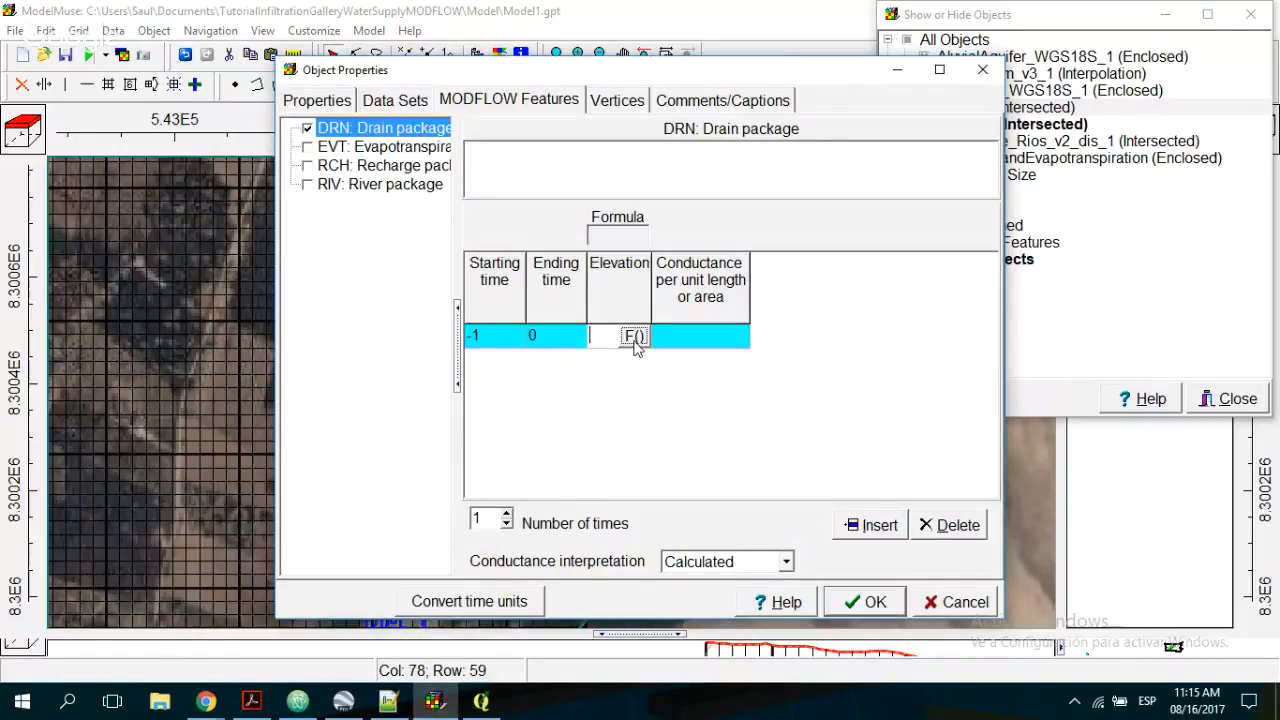
{"action": "left_click", "coordinate": [633, 337]}
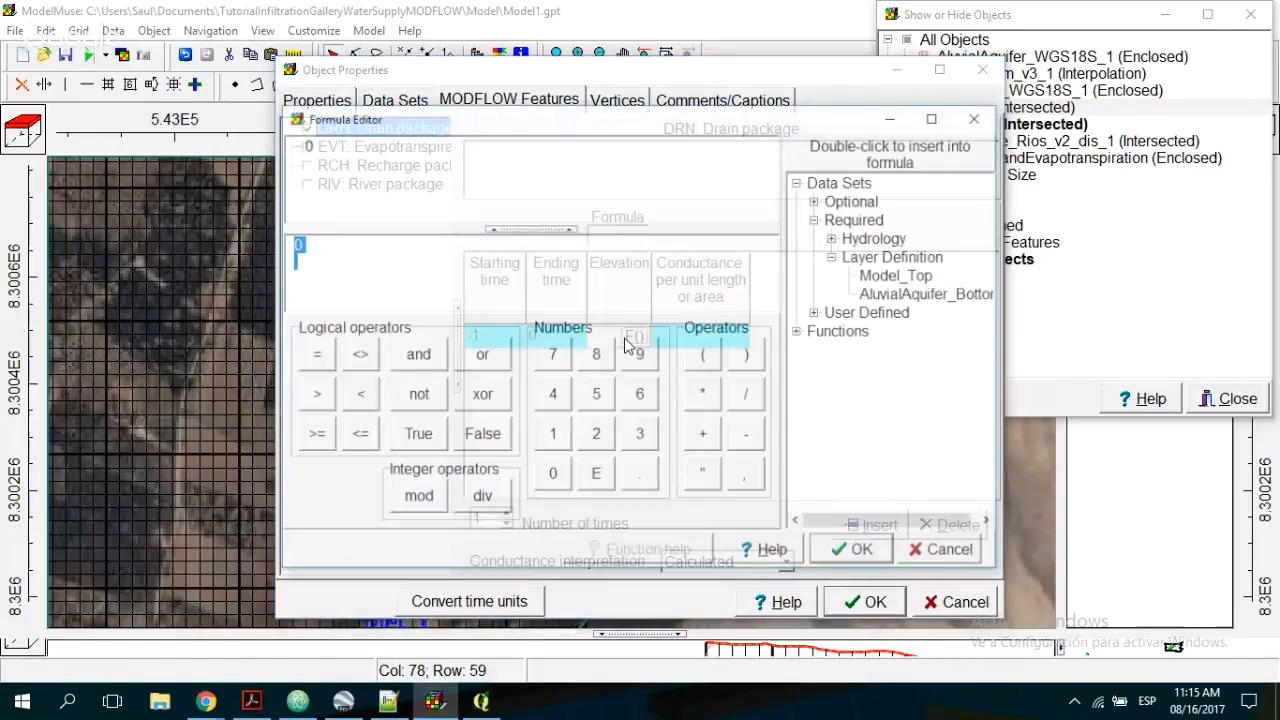
{"action": "left_click", "coordinate": [894, 276]}
{"action": "double_click", "coordinate": [894, 276]}
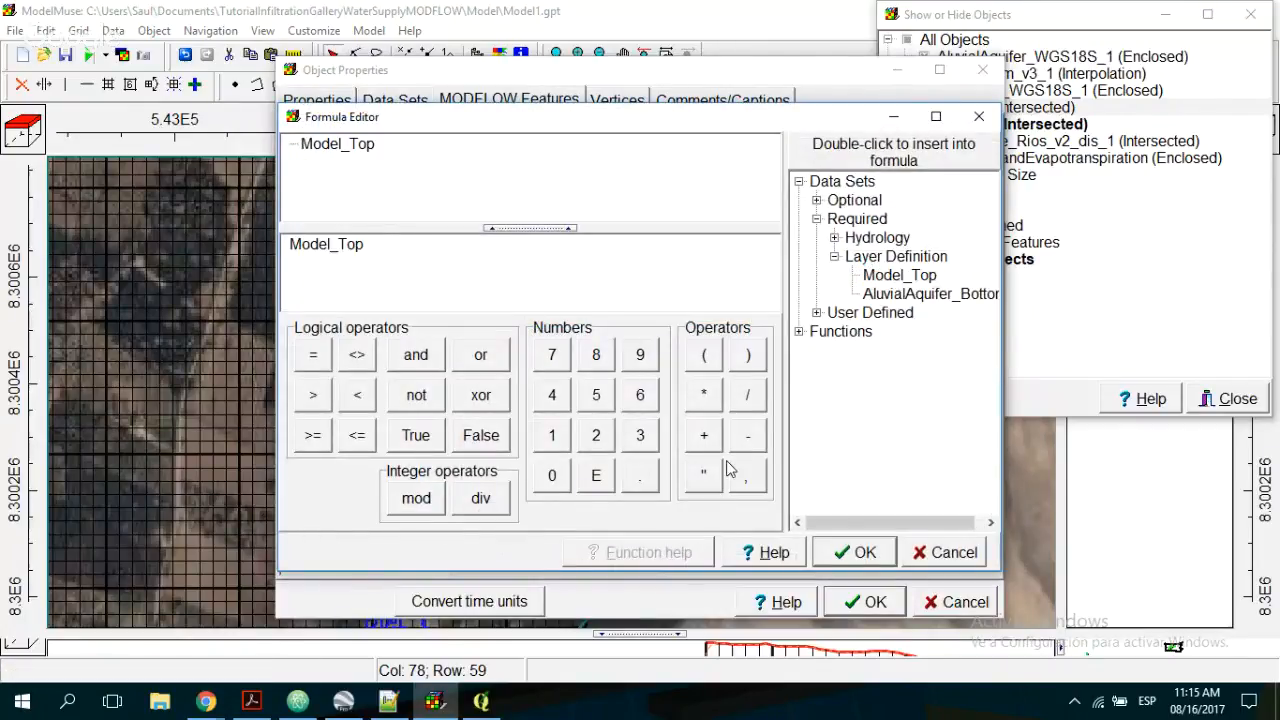
{"action": "type", "text": "- 5"}
{"action": "left_click", "coordinate": [850, 553]}
{"action": "key", "text": "Tab"}
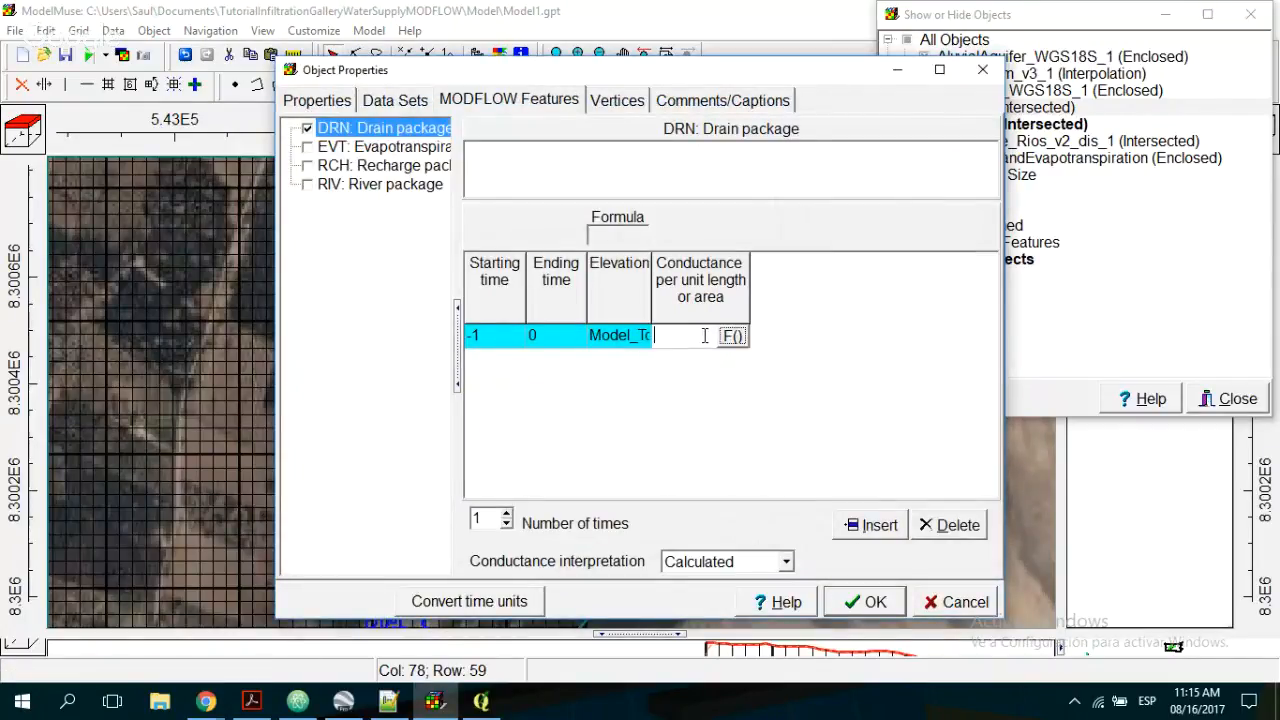
{"action": "type", "text": "1e-3"}
{"action": "left_click", "coordinate": [868, 604]}
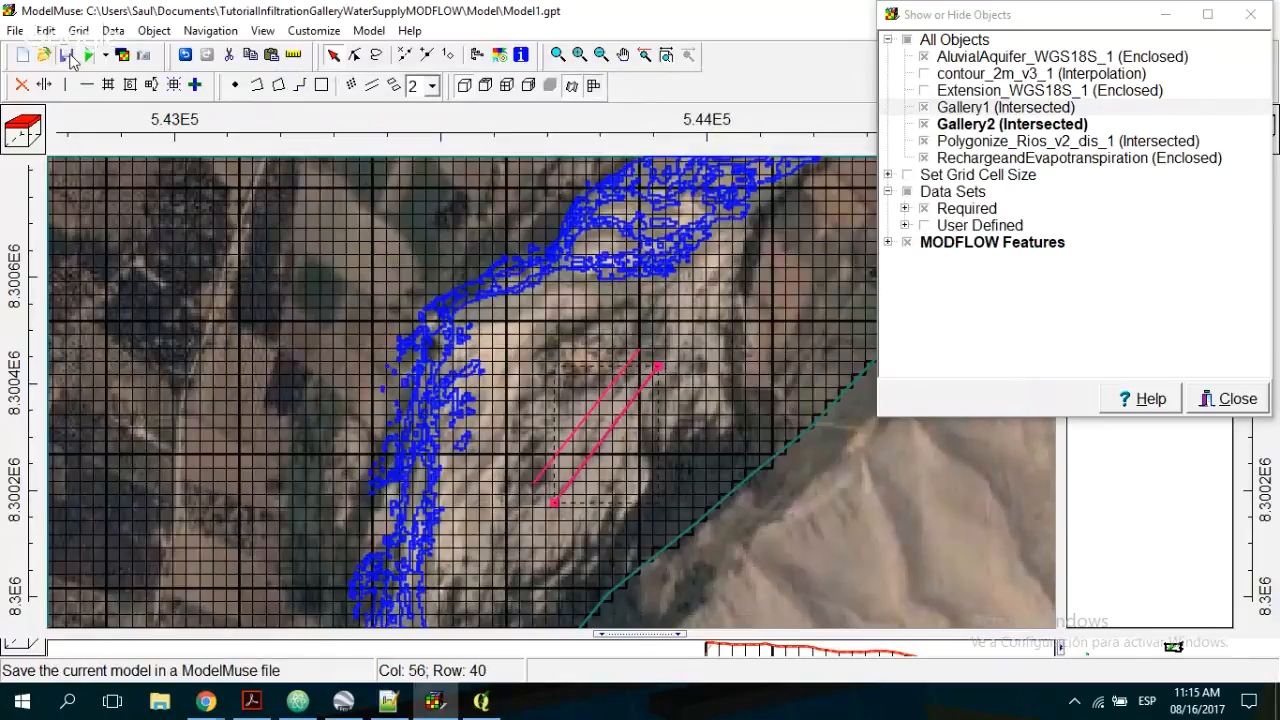
- Save the current model to its ModelMuse file
{"action": "left_click", "coordinate": [67, 56]}
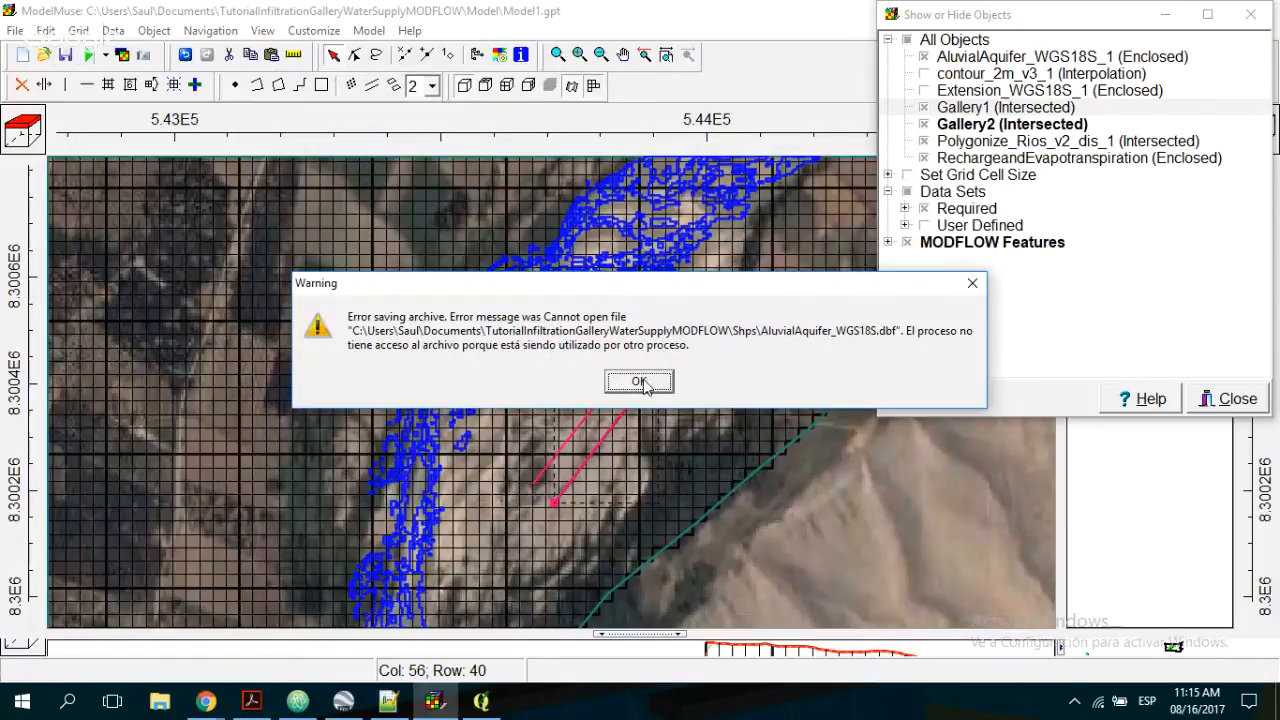
{"action": "left_click", "coordinate": [640, 382]}
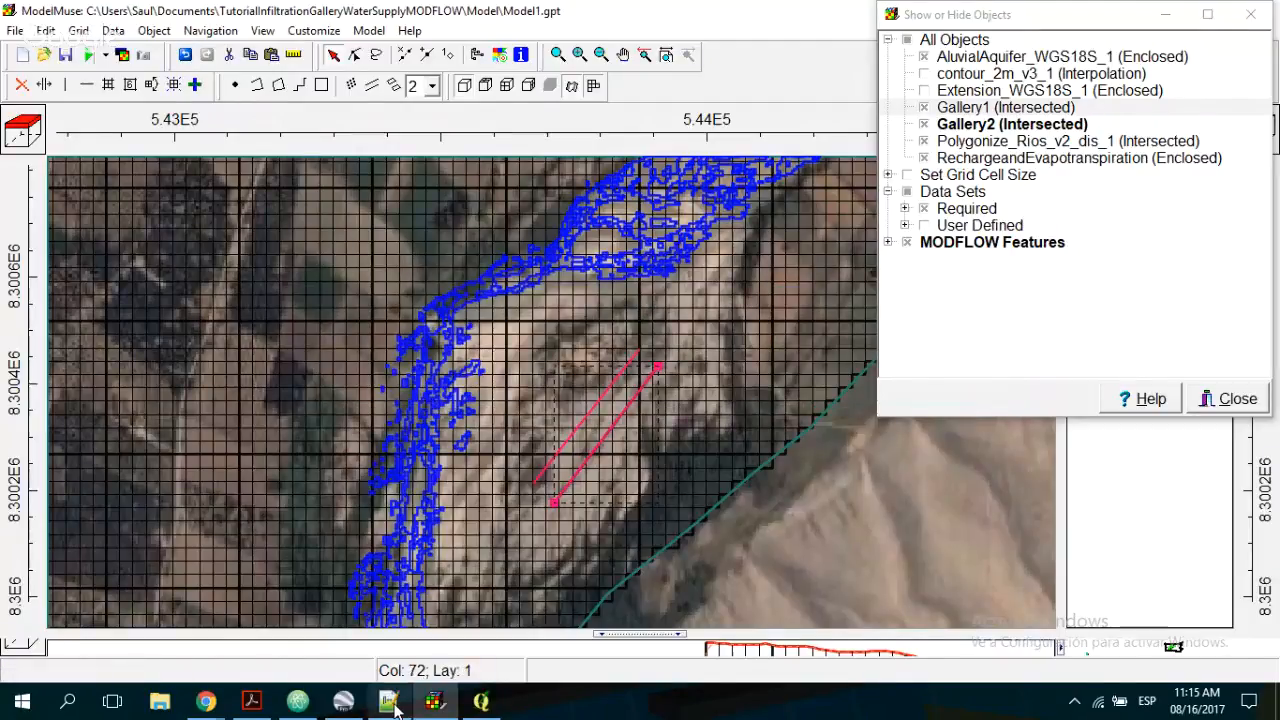
- Switch to QGIS, save the project there and close the program
{"action": "left_click", "coordinate": [479, 698]}
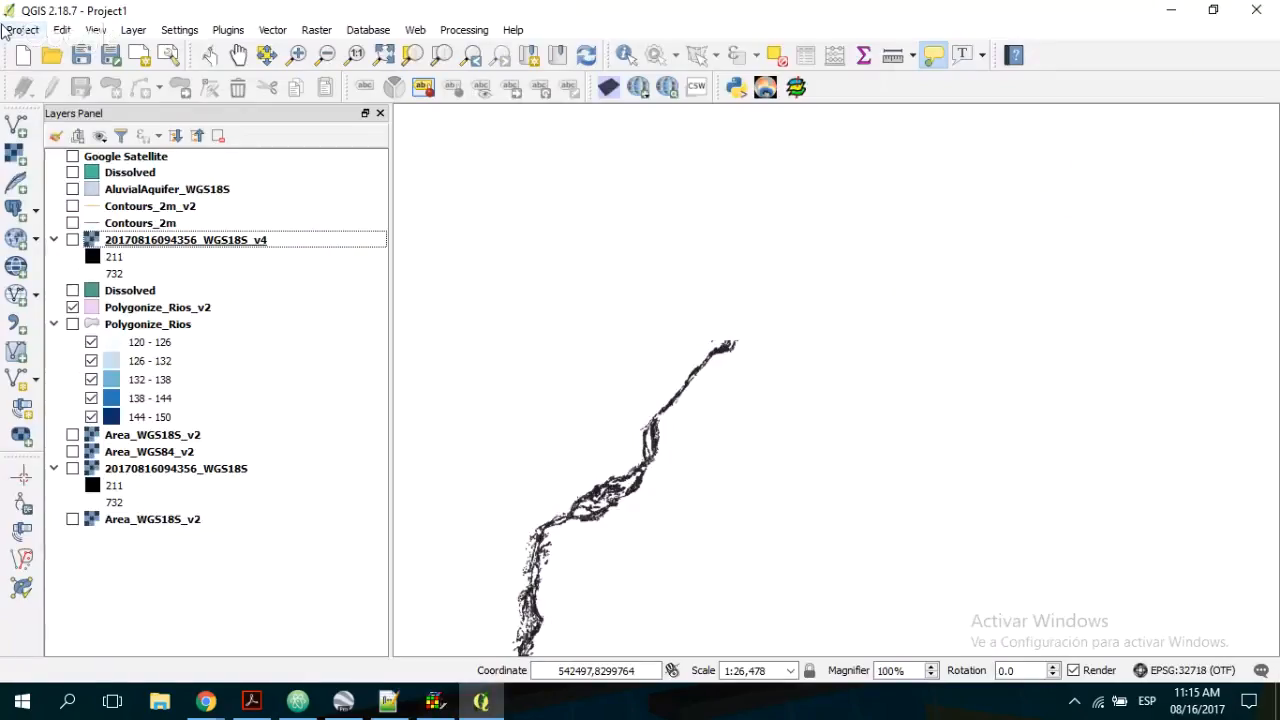
{"action": "key", "text": "ctrl+s"}
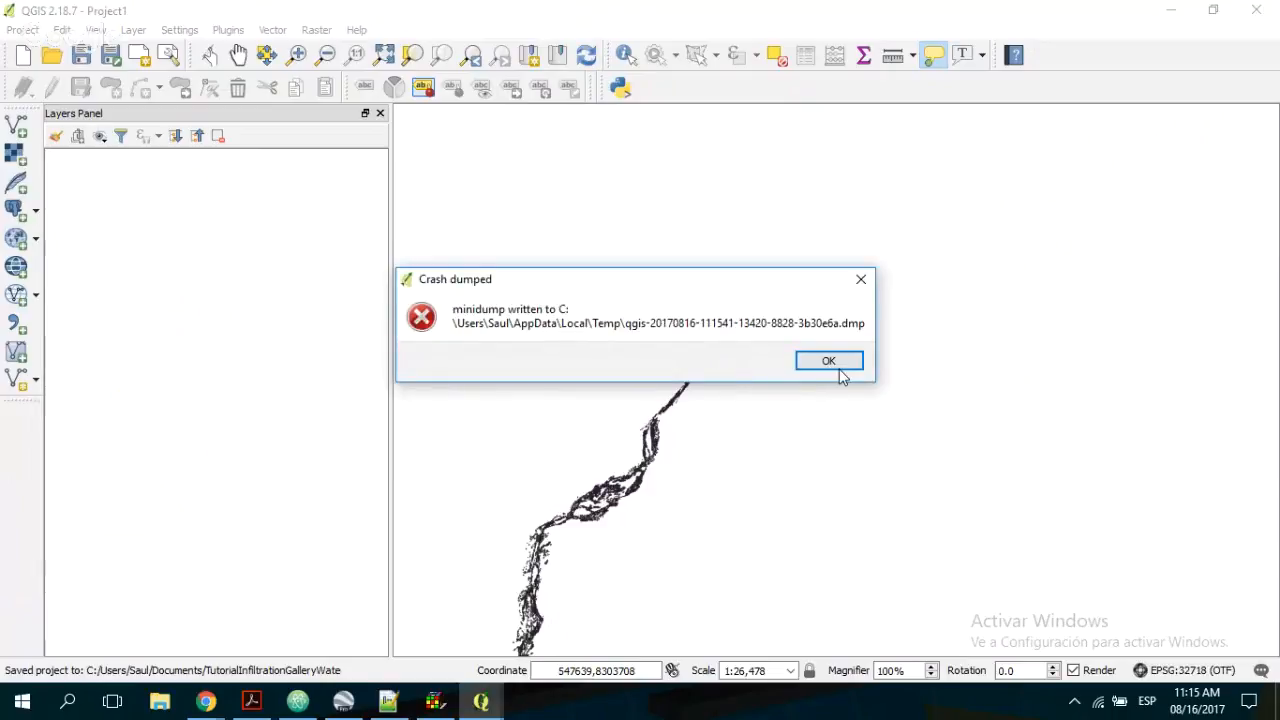
{"action": "left_click", "coordinate": [838, 364]}
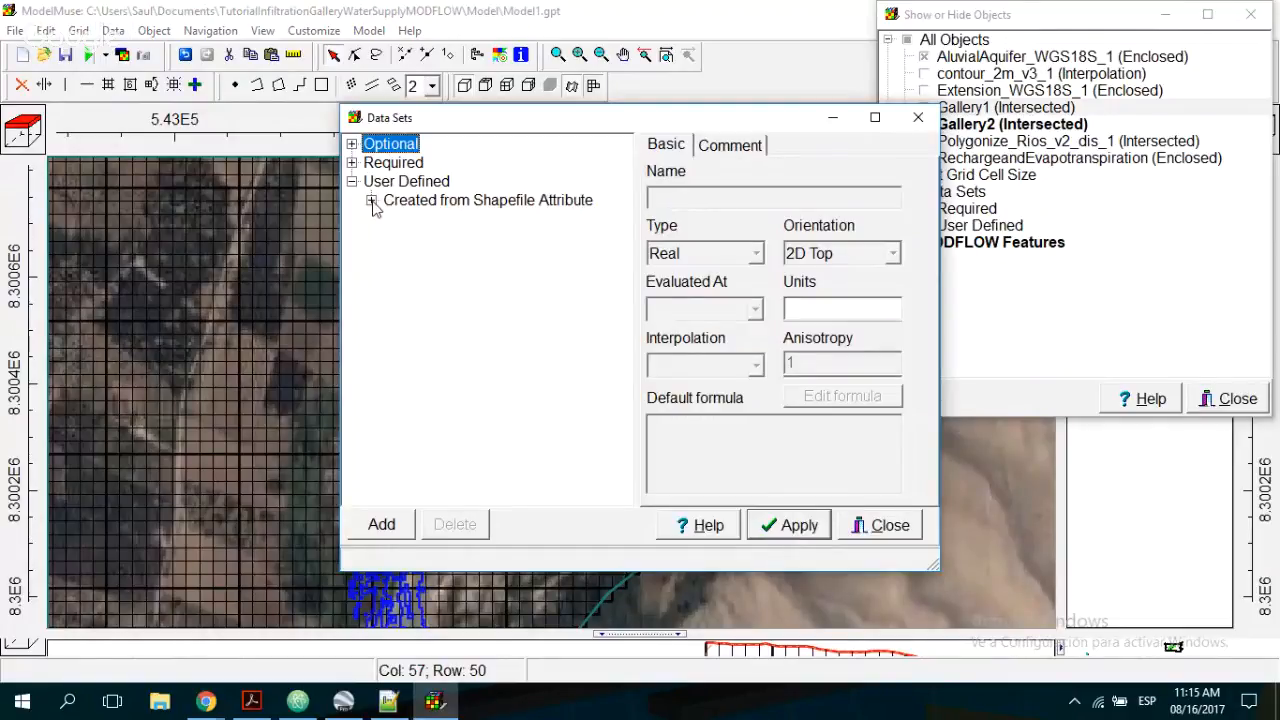
- Set the default formula of the Modflow_Initial_Head data set to Model_Top
{"action": "left_click", "coordinate": [351, 162]}
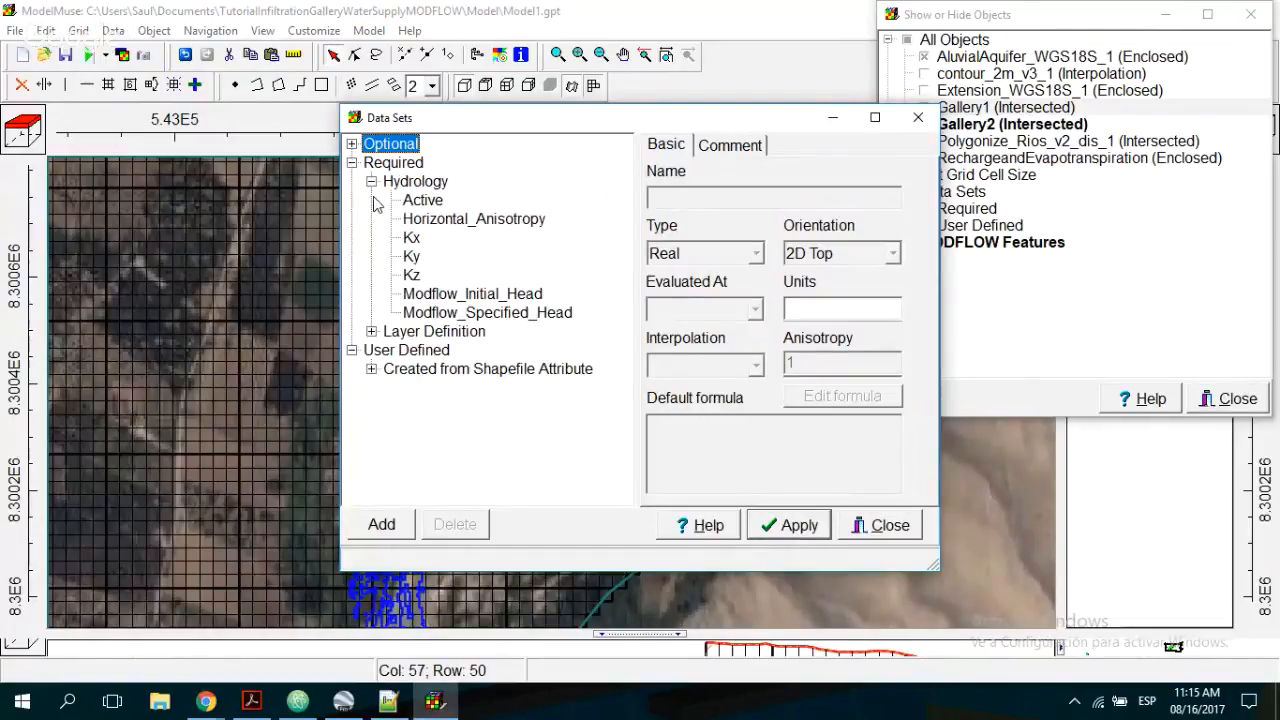
{"action": "left_click", "coordinate": [371, 331]}
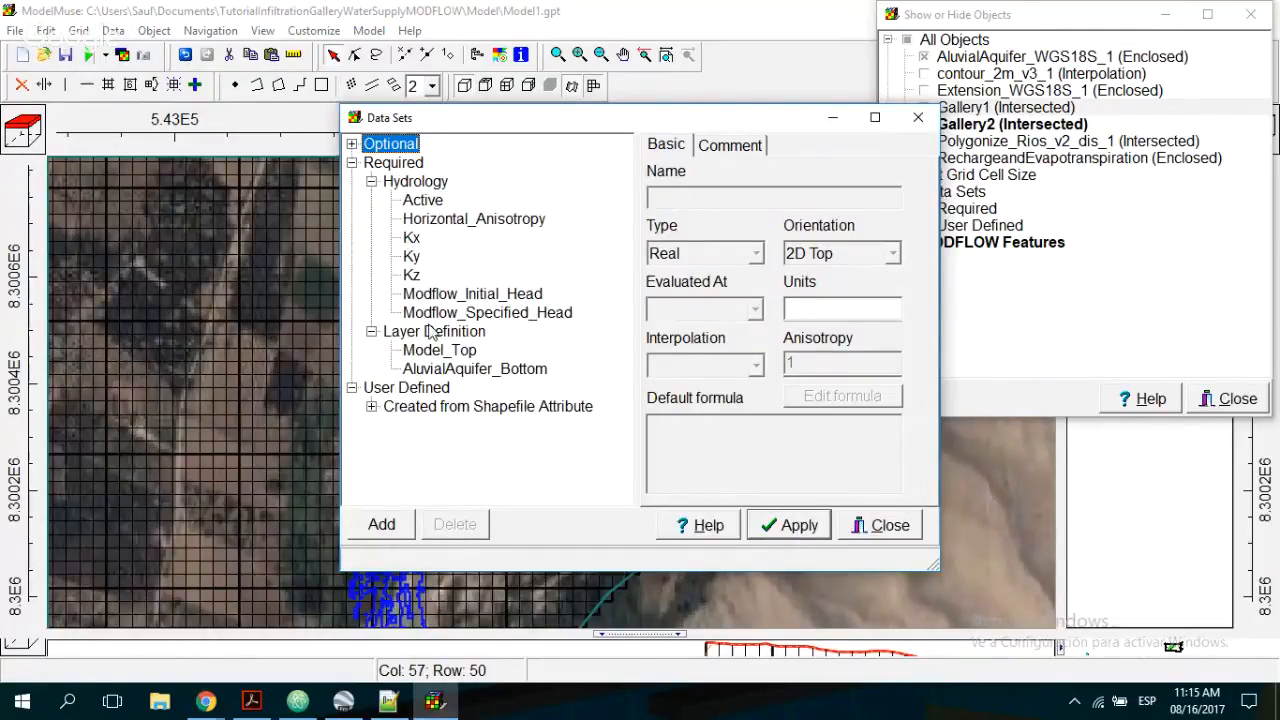
{"action": "left_click", "coordinate": [442, 294]}
{"action": "left_click", "coordinate": [825, 405]}
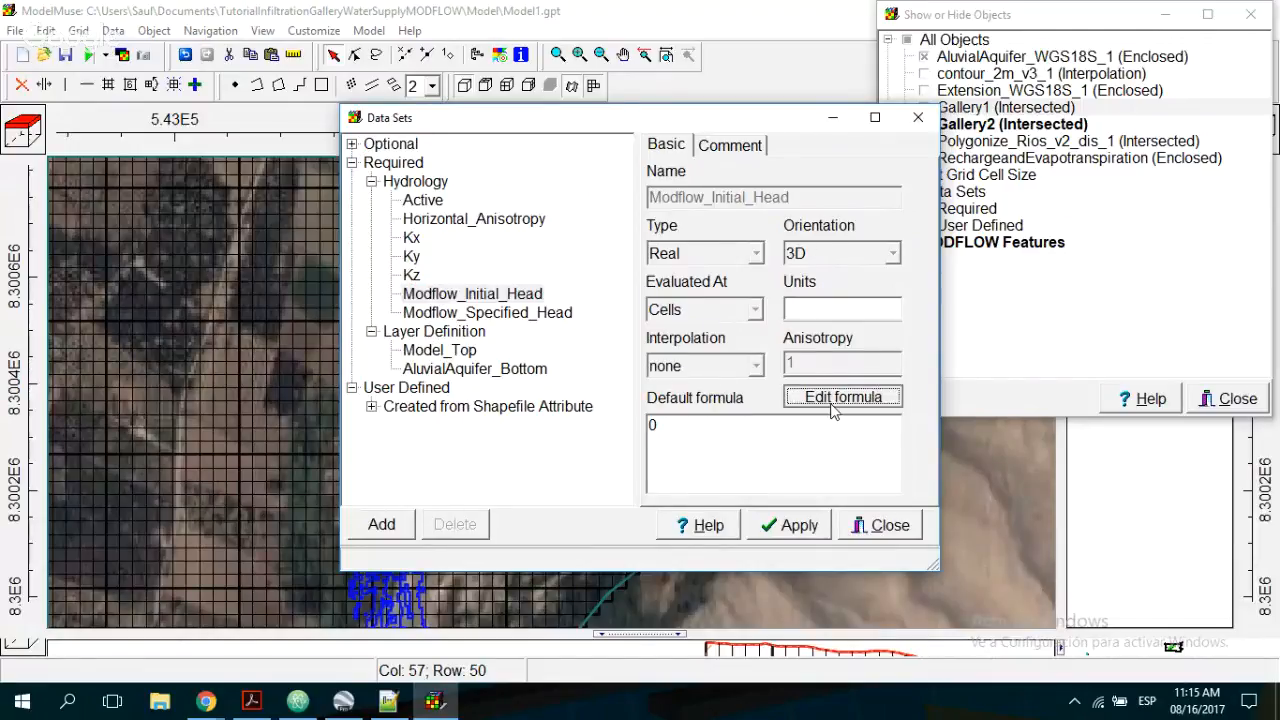
{"action": "left_click", "coordinate": [900, 275]}
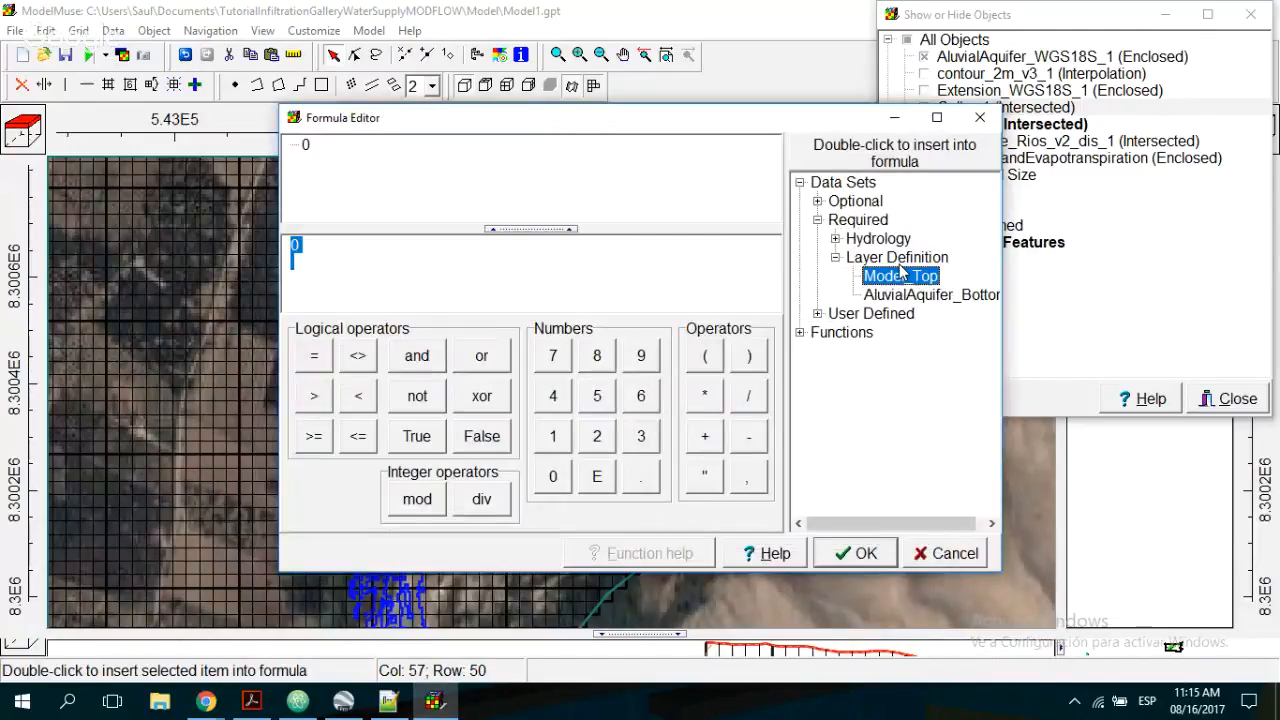
{"action": "double_click", "coordinate": [900, 275]}
{"action": "left_click", "coordinate": [855, 553]}
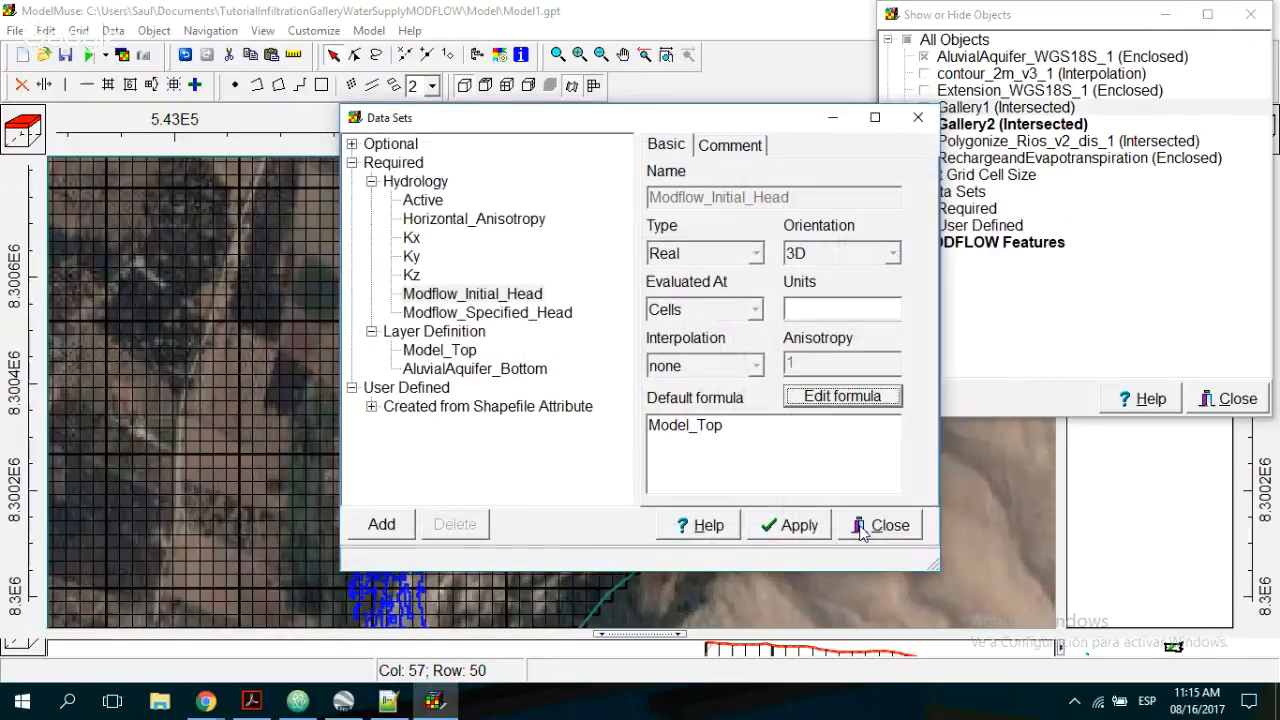
{"action": "left_click", "coordinate": [862, 528]}
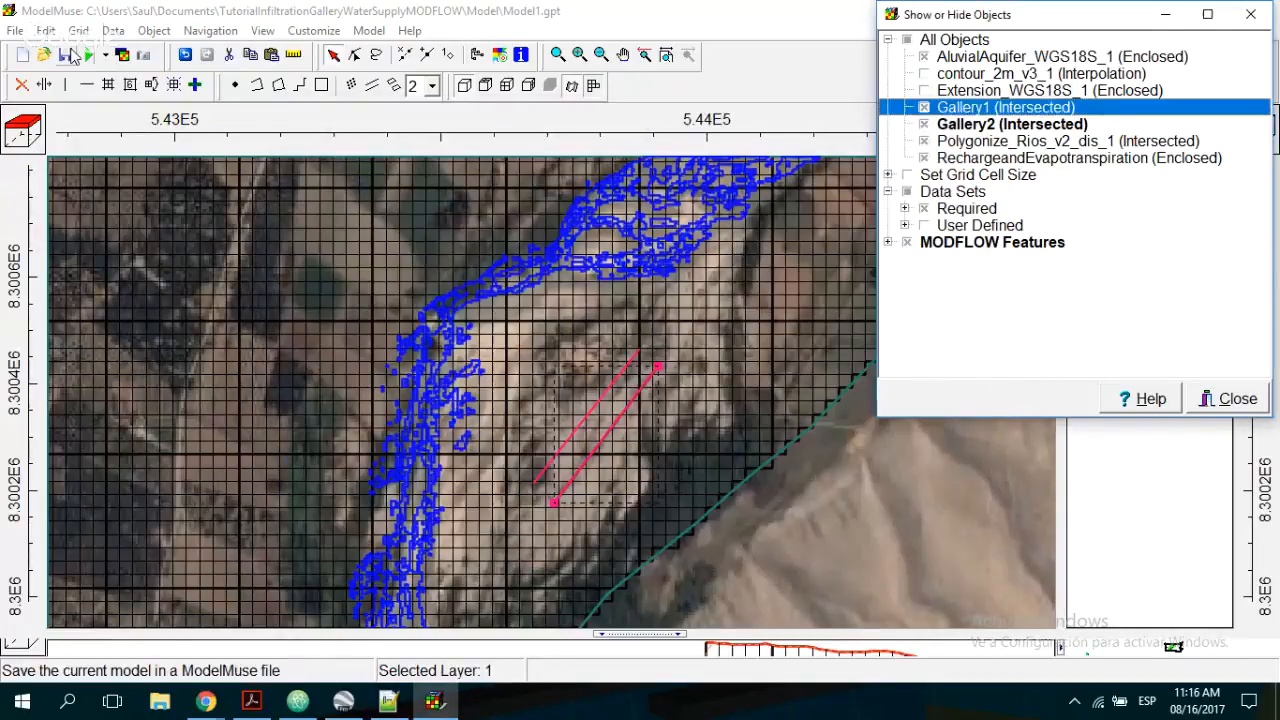
- Run the MODFLOW simulation and examine the water budget and run summary at the end of the Model1.lst listing
{"action": "left_click", "coordinate": [93, 54]}
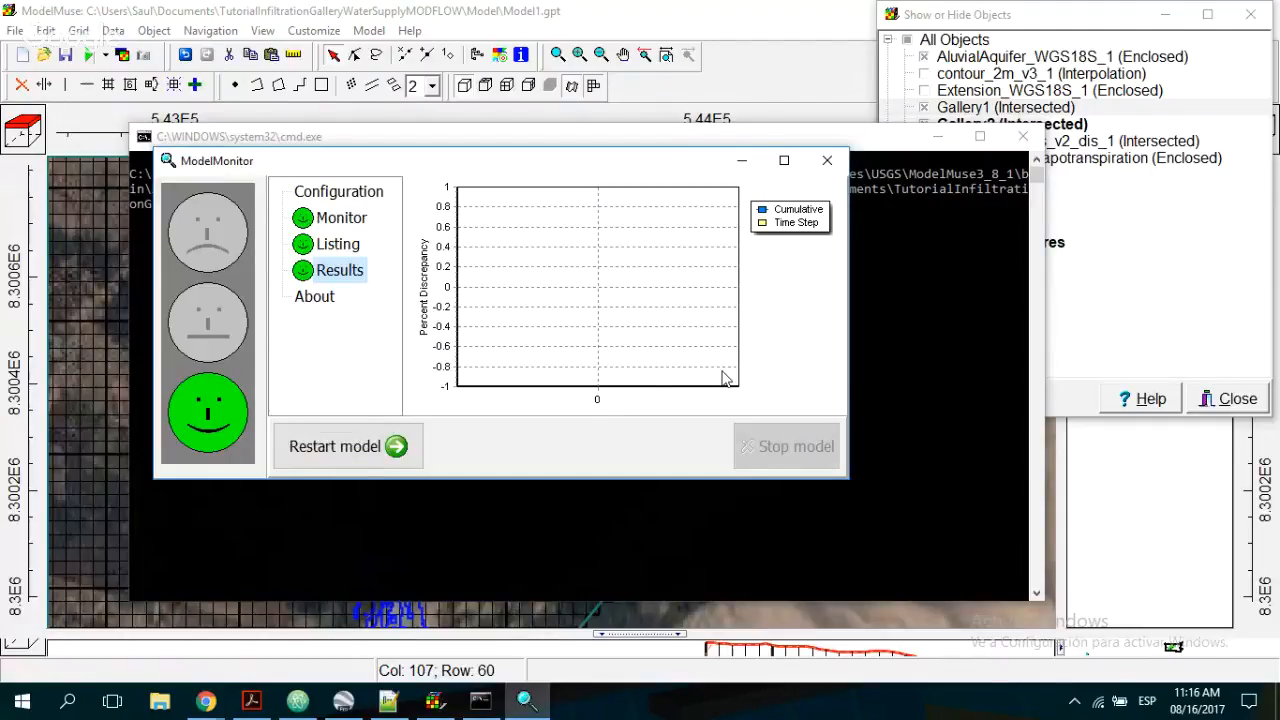
{"action": "left_click", "coordinate": [827, 160]}
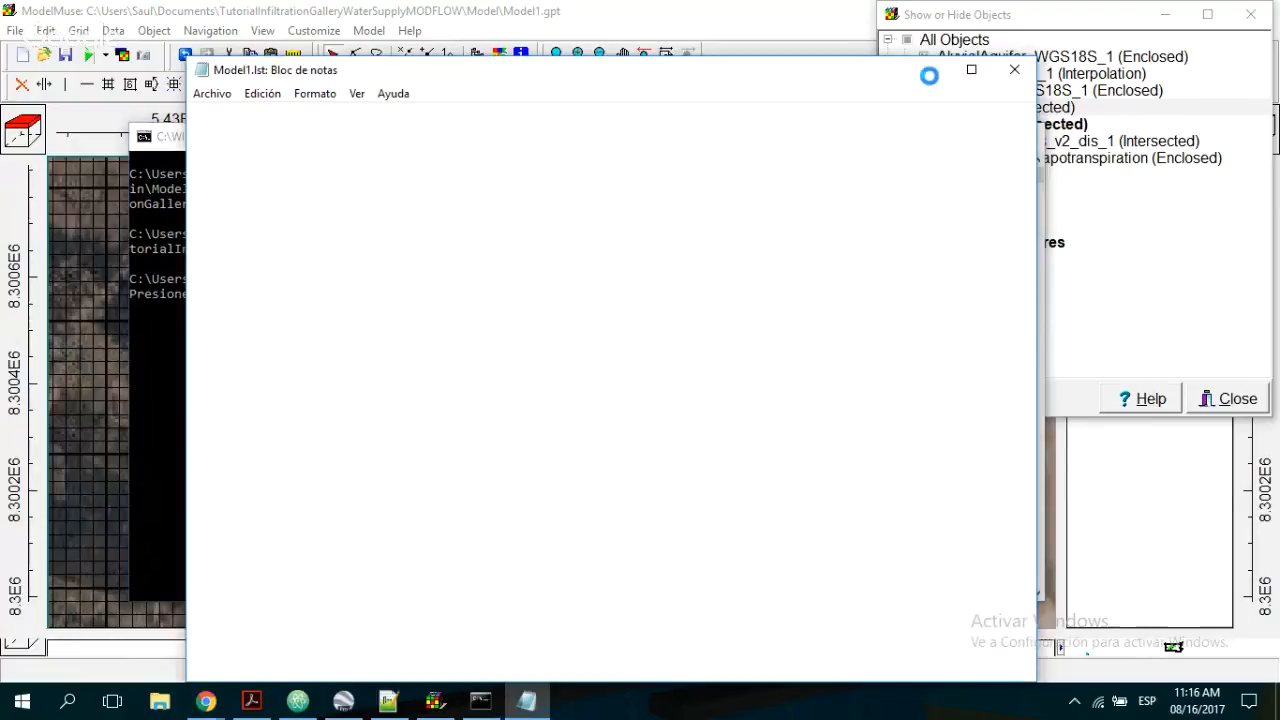
{"action": "left_click_drag", "start_coordinate": [777, 78], "coordinate": [740, 185]}
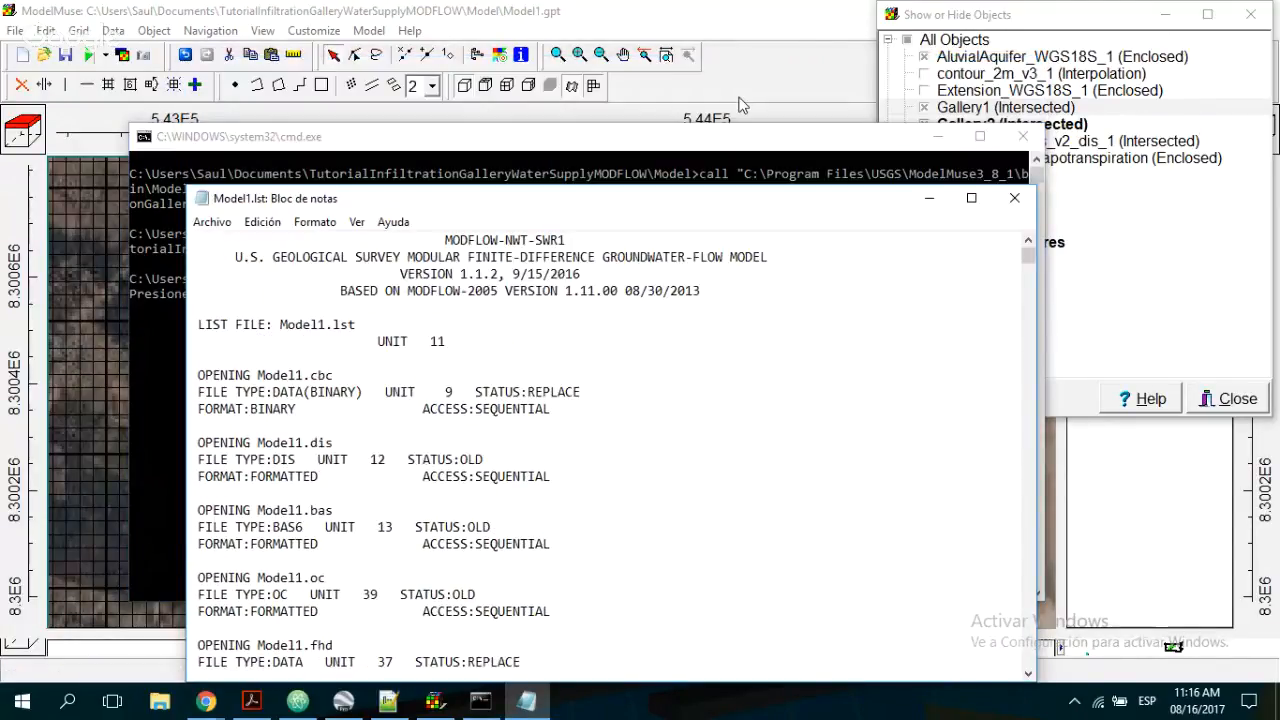
{"action": "left_click_drag", "start_coordinate": [1028, 256], "coordinate": [992, 713]}
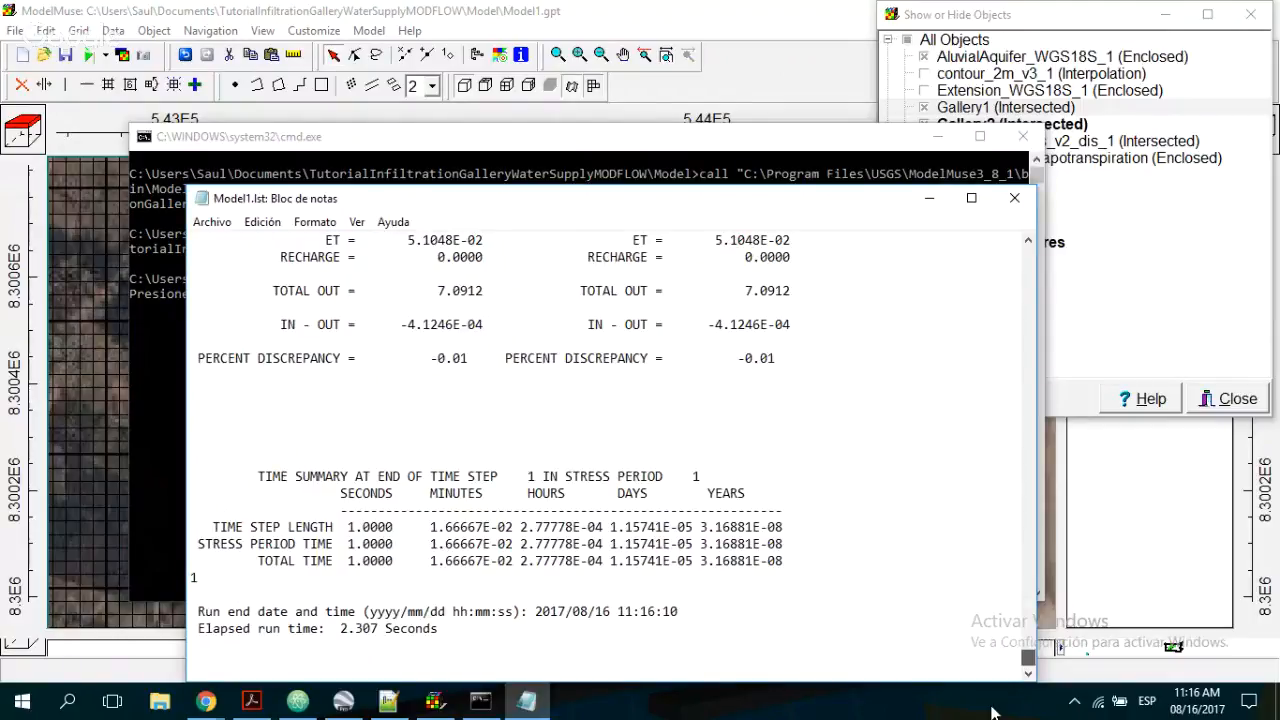
- Review the volumetric budget's inflows and outflows in the Model1.lst listing and close the listing and run console
{"action": "left_click_drag", "start_coordinate": [676, 203], "coordinate": [674, 61]}
{"action": "scroll", "coordinate": [752, 195], "scroll_direction": "up", "scroll_amount": 6}
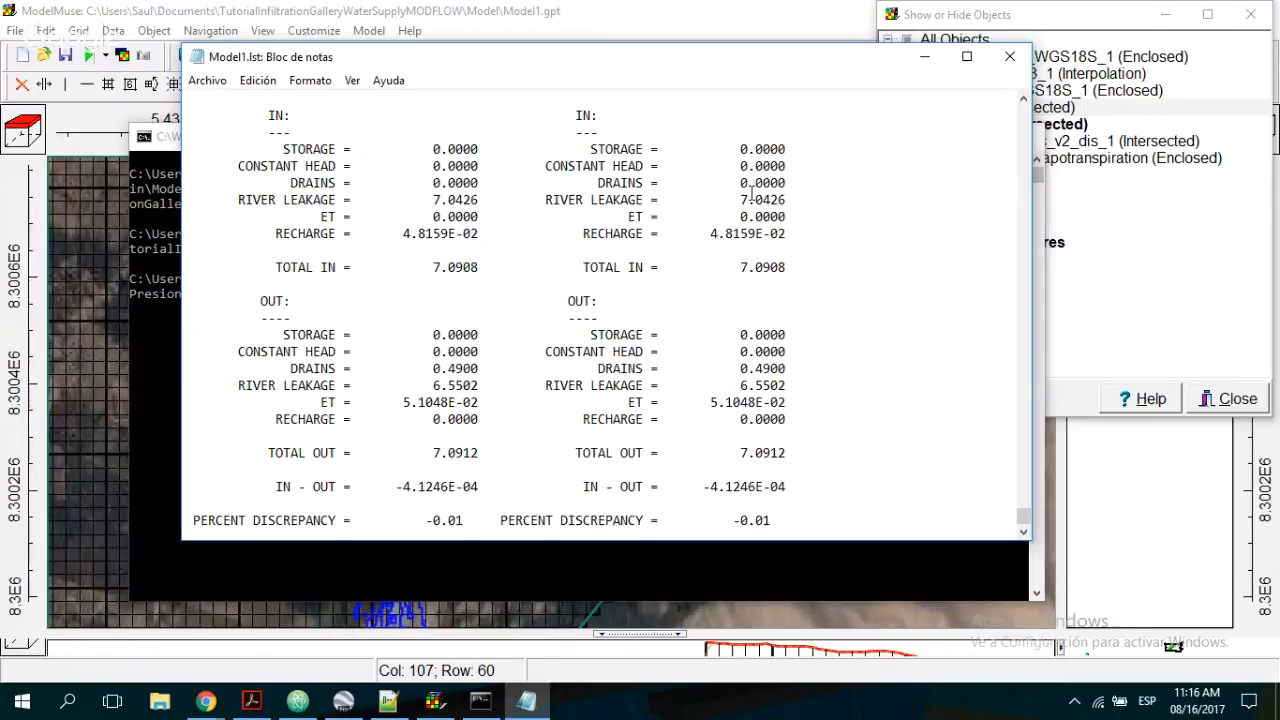
{"action": "left_click", "coordinate": [1011, 57]}
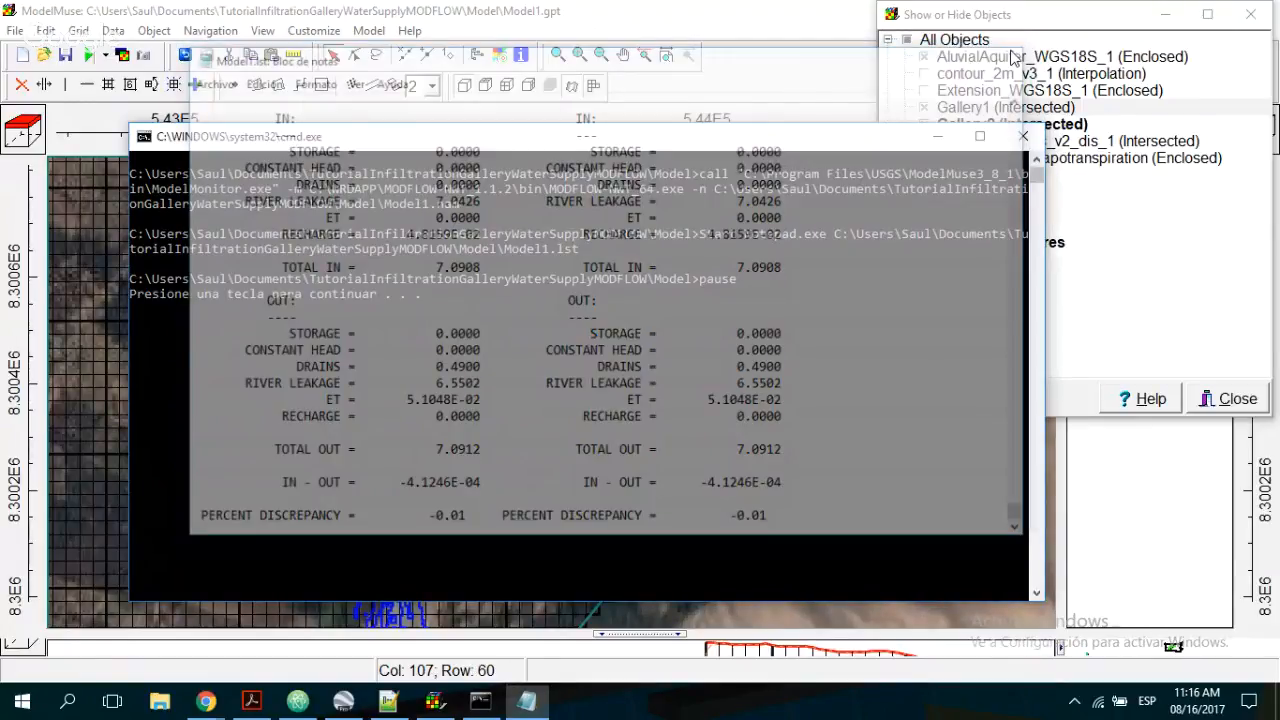
{"action": "key", "text": "Return"}
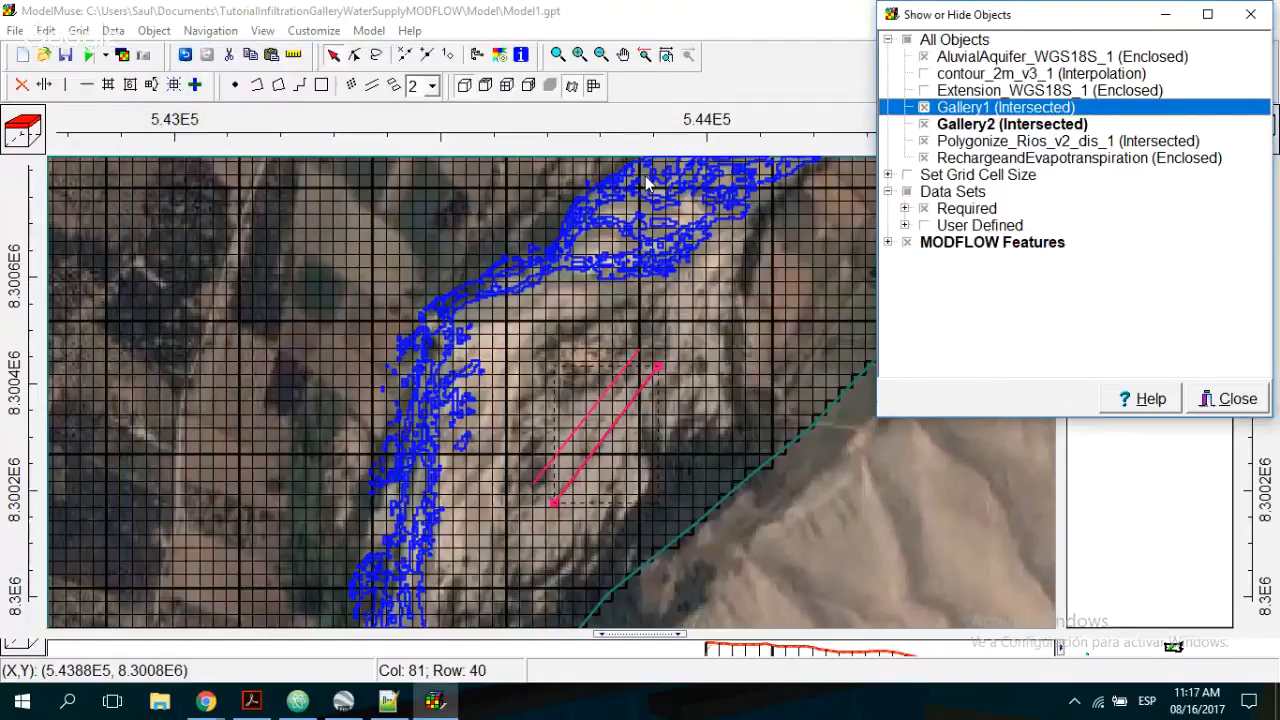
- Import the simulated heads of period 1, step 1 from Model1.fhd and display them as grid contours
{"action": "scroll", "coordinate": [648, 184], "scroll_direction": "down", "scroll_amount": 3}
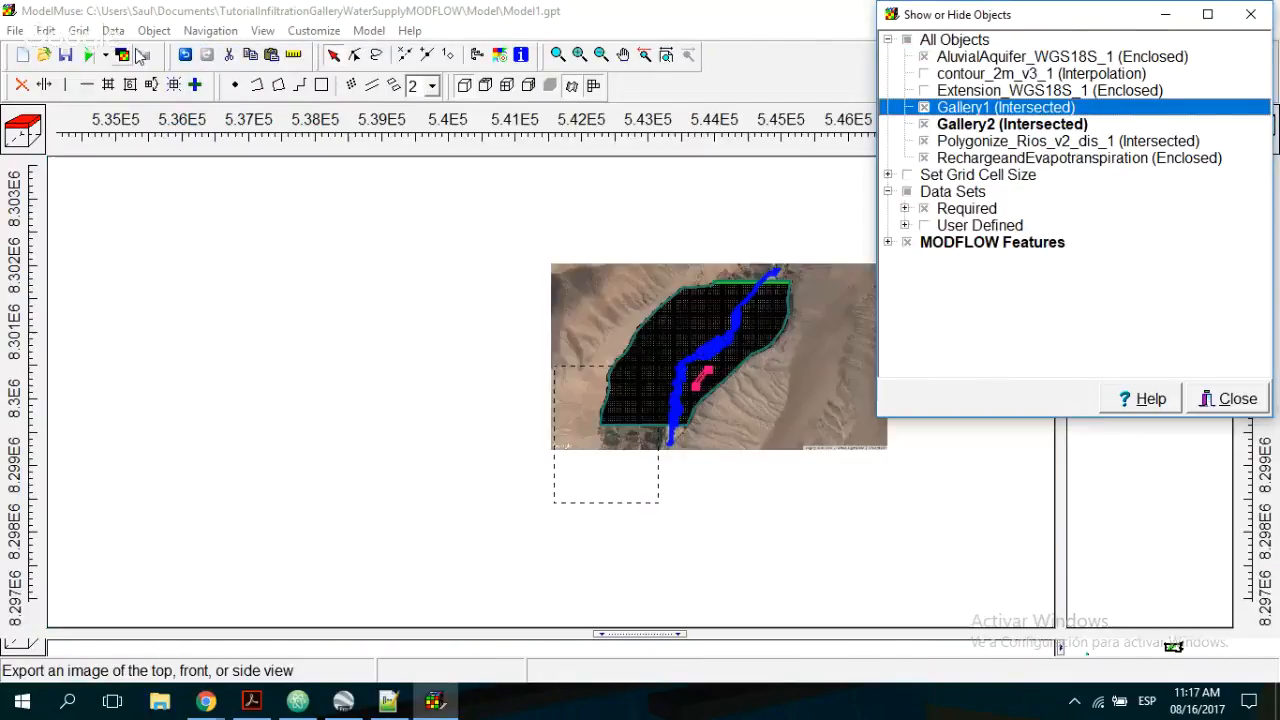
{"action": "left_click", "coordinate": [142, 55]}
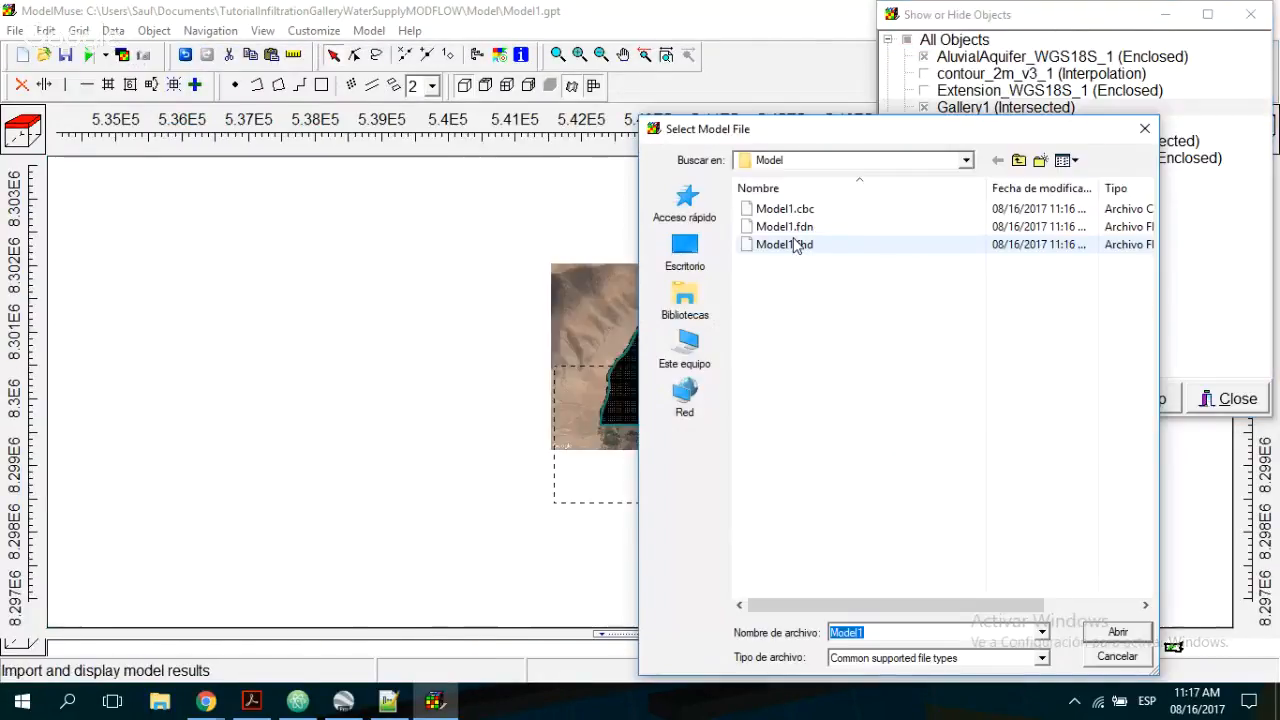
{"action": "left_click", "coordinate": [795, 247]}
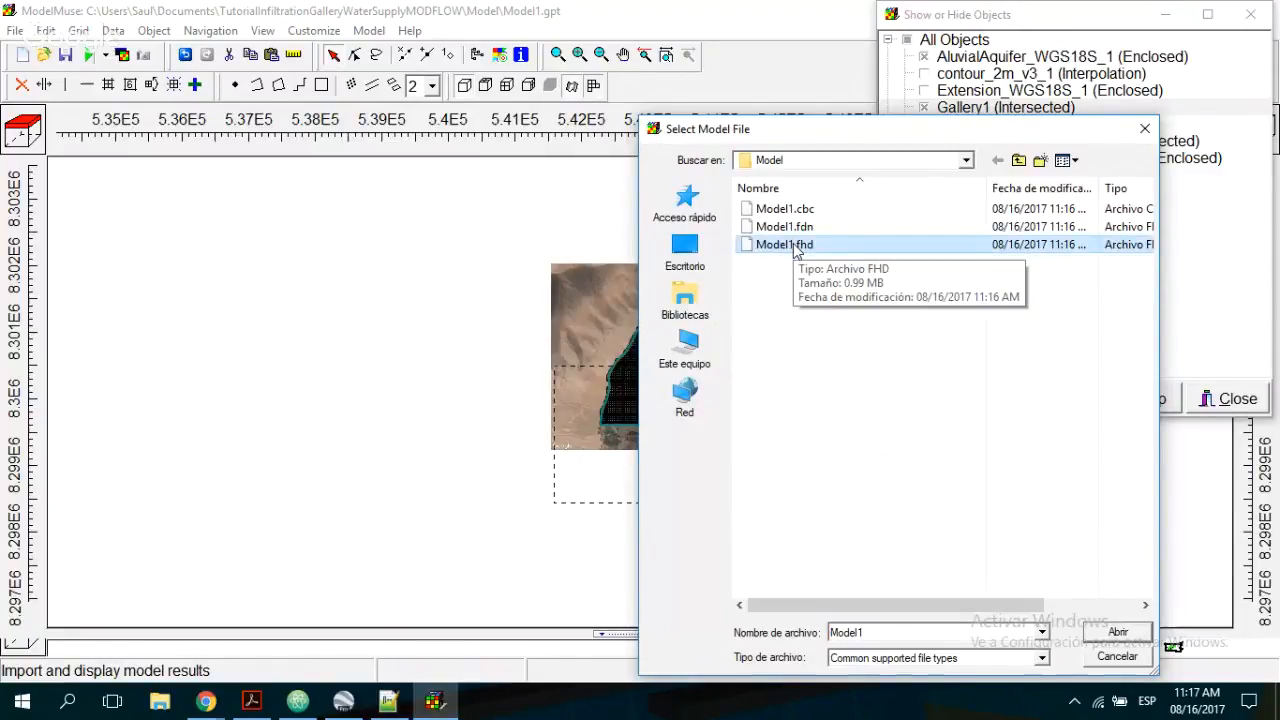
{"action": "double_click", "coordinate": [792, 246]}
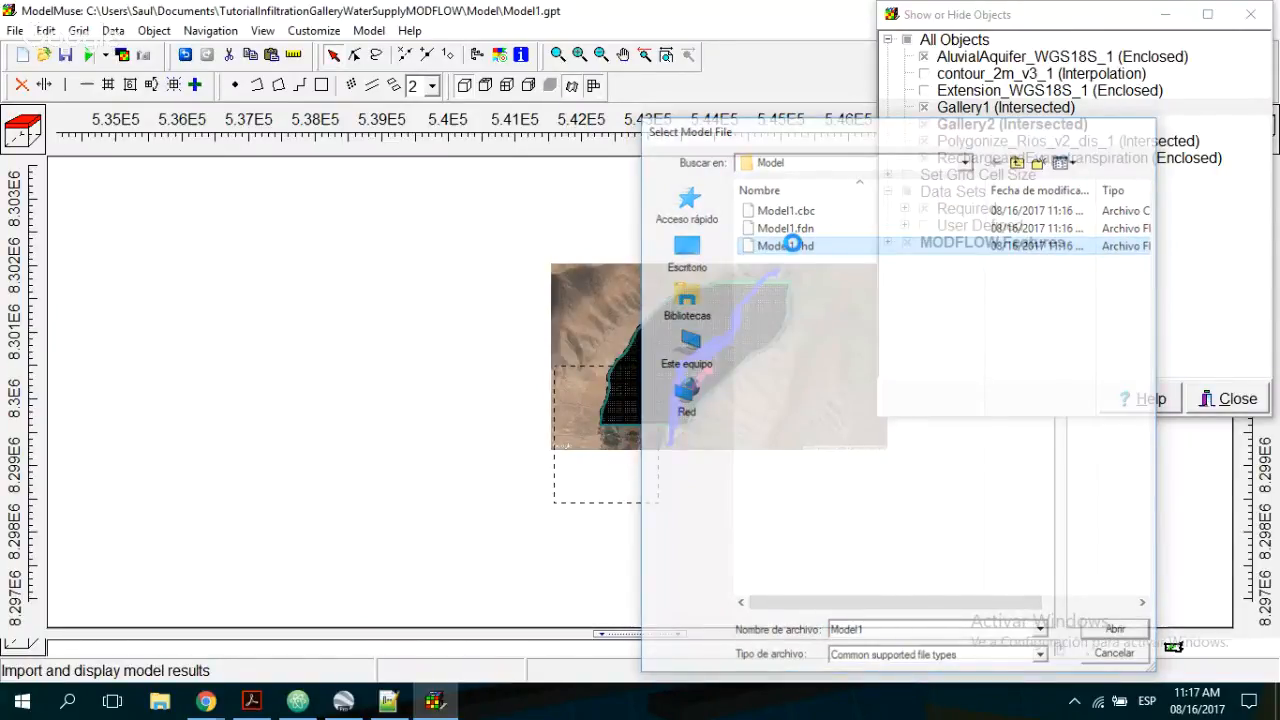
{"action": "left_click", "coordinate": [416, 454]}
{"action": "left_click", "coordinate": [598, 449]}
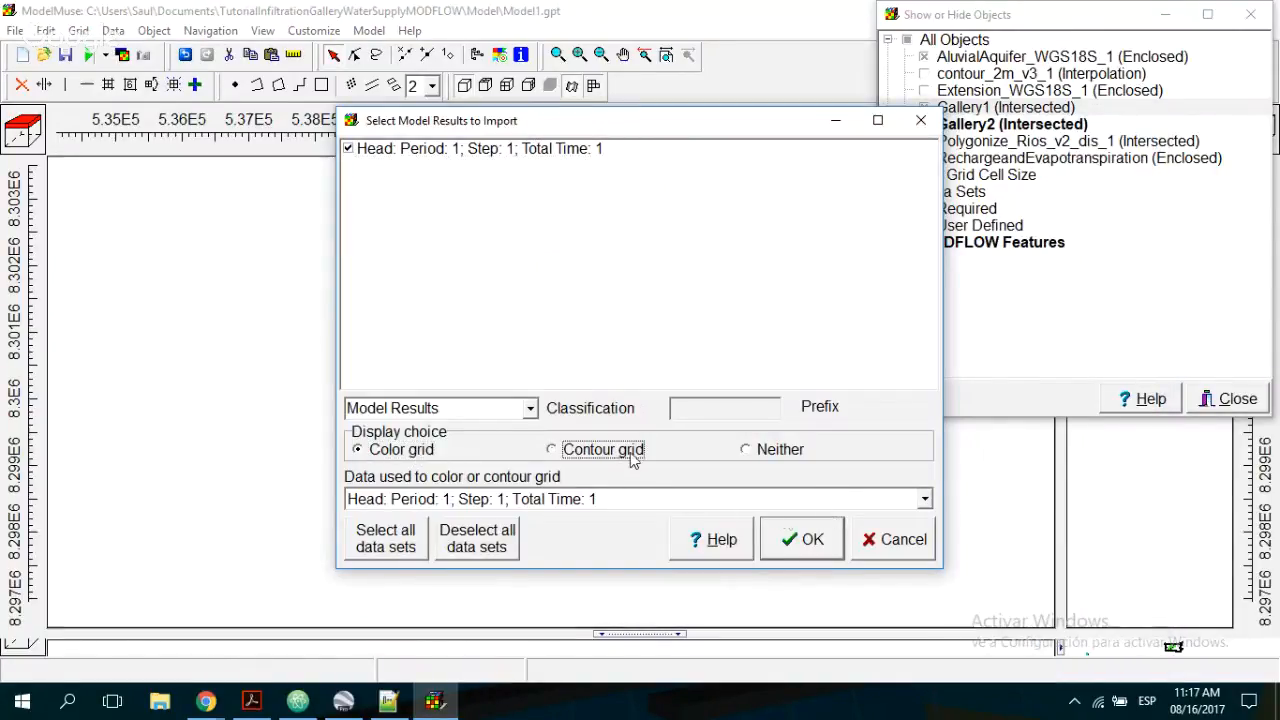
{"action": "left_click", "coordinate": [800, 543]}
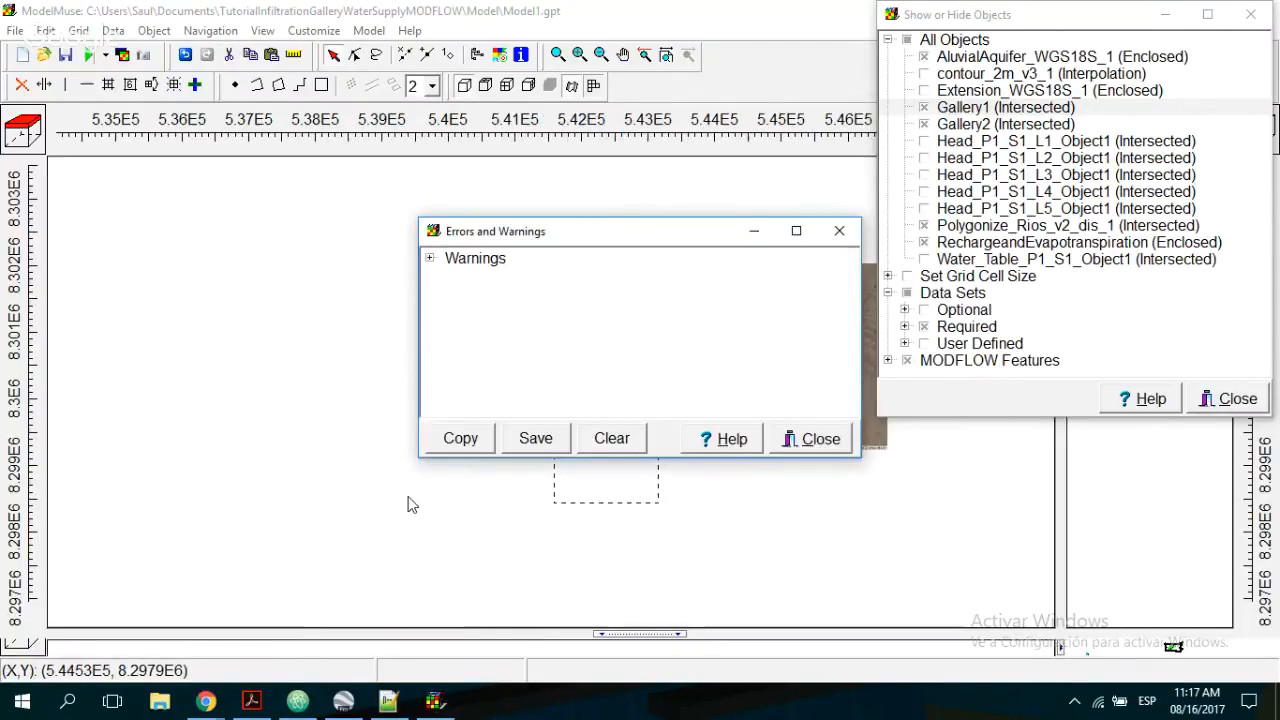
{"action": "left_click", "coordinate": [809, 433]}
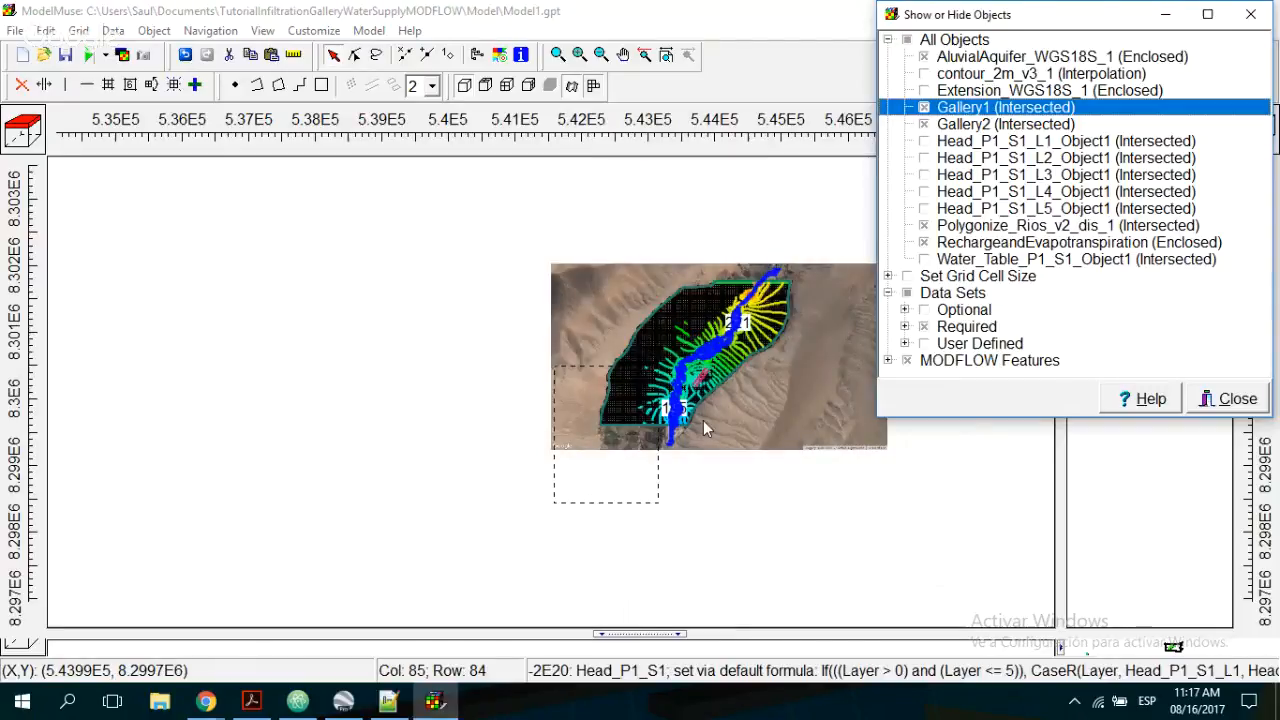
- Show only the active edge of the grid, close the object visibility list and enlarge the contoured area
{"action": "left_click", "coordinate": [571, 85]}
{"action": "left_click", "coordinate": [645, 173]}
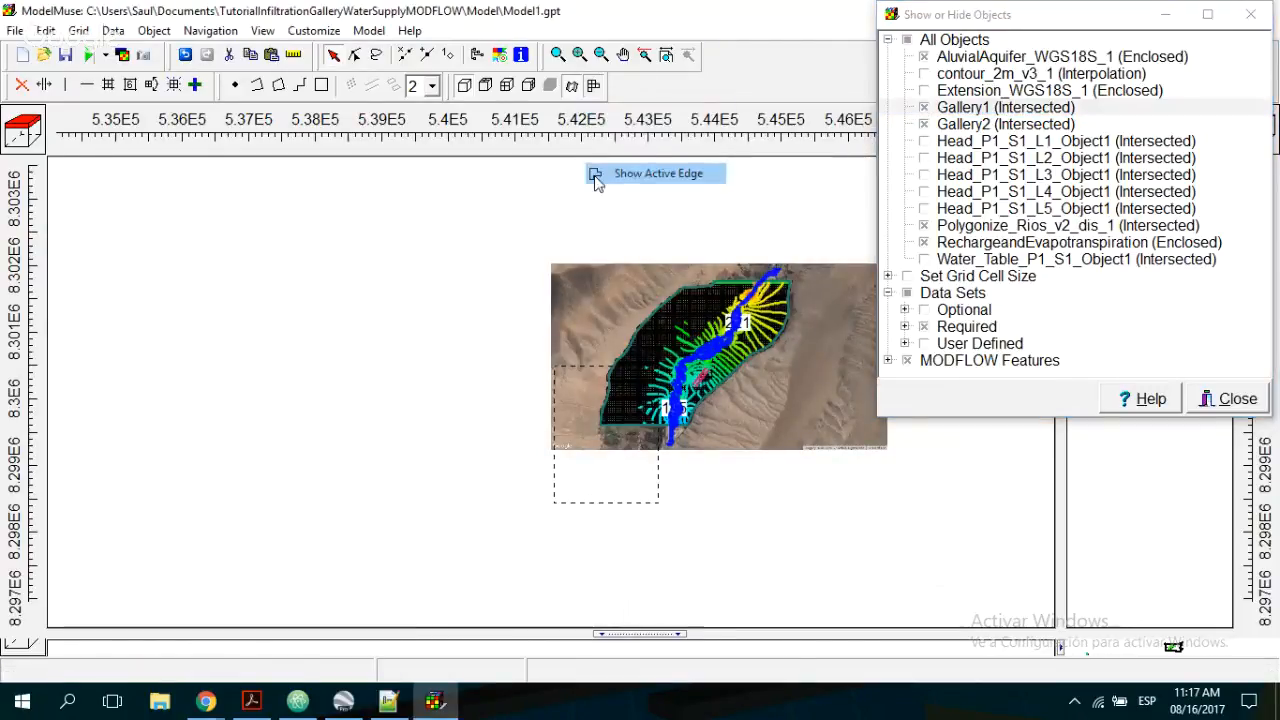
{"action": "left_click", "coordinate": [1250, 14]}
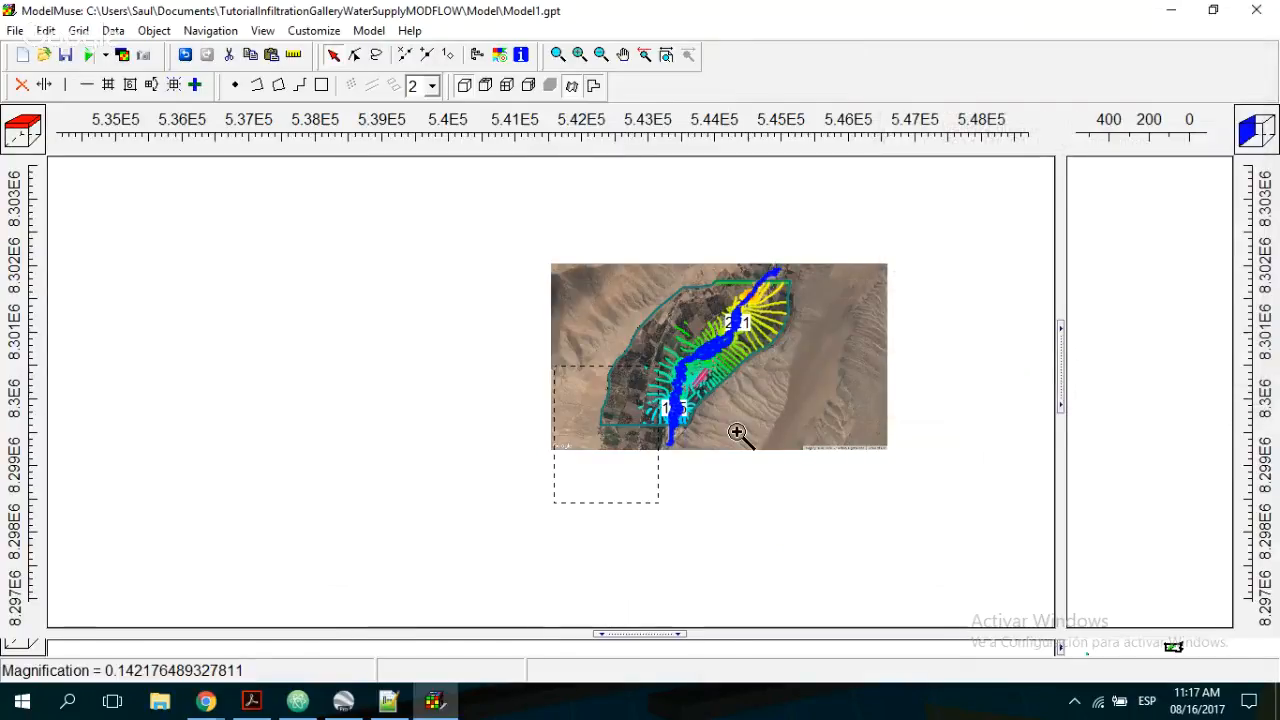
{"action": "left_click", "coordinate": [737, 434]}
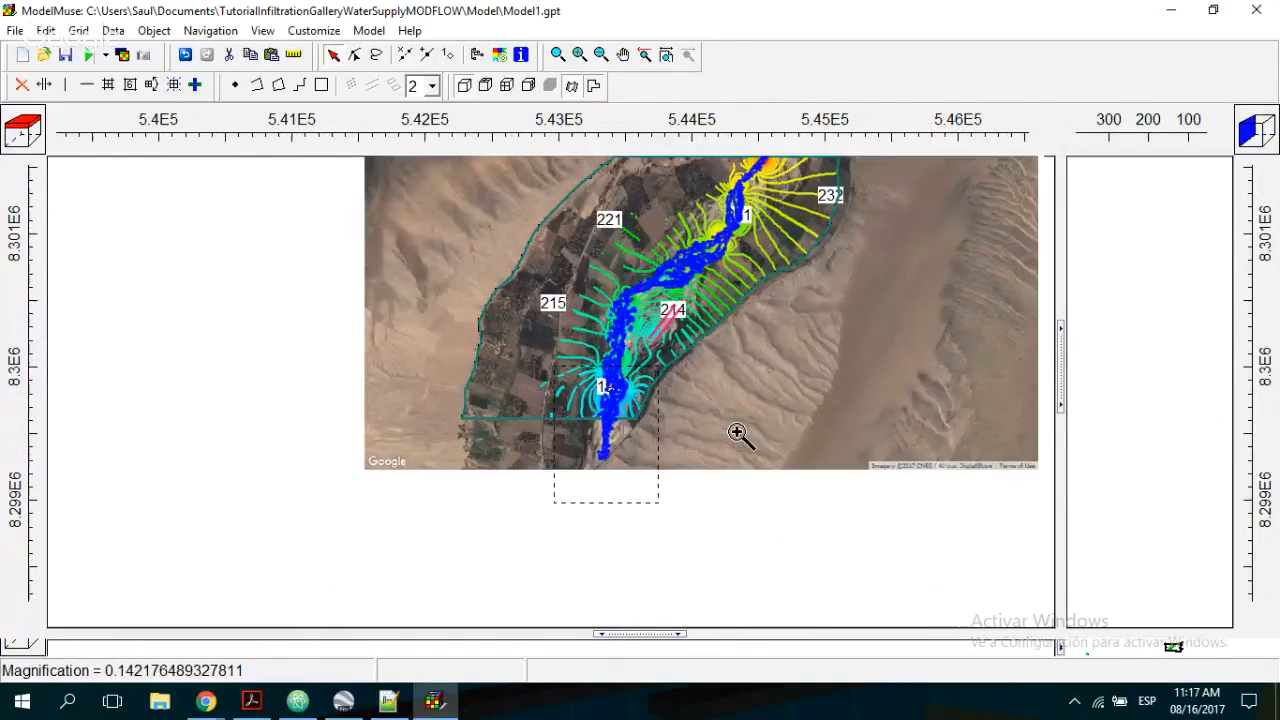
- Display the row and column cross sections through the river beside the galleries and enlarge the front view
{"action": "left_click", "coordinate": [195, 85]}
{"action": "left_click", "coordinate": [614, 343]}
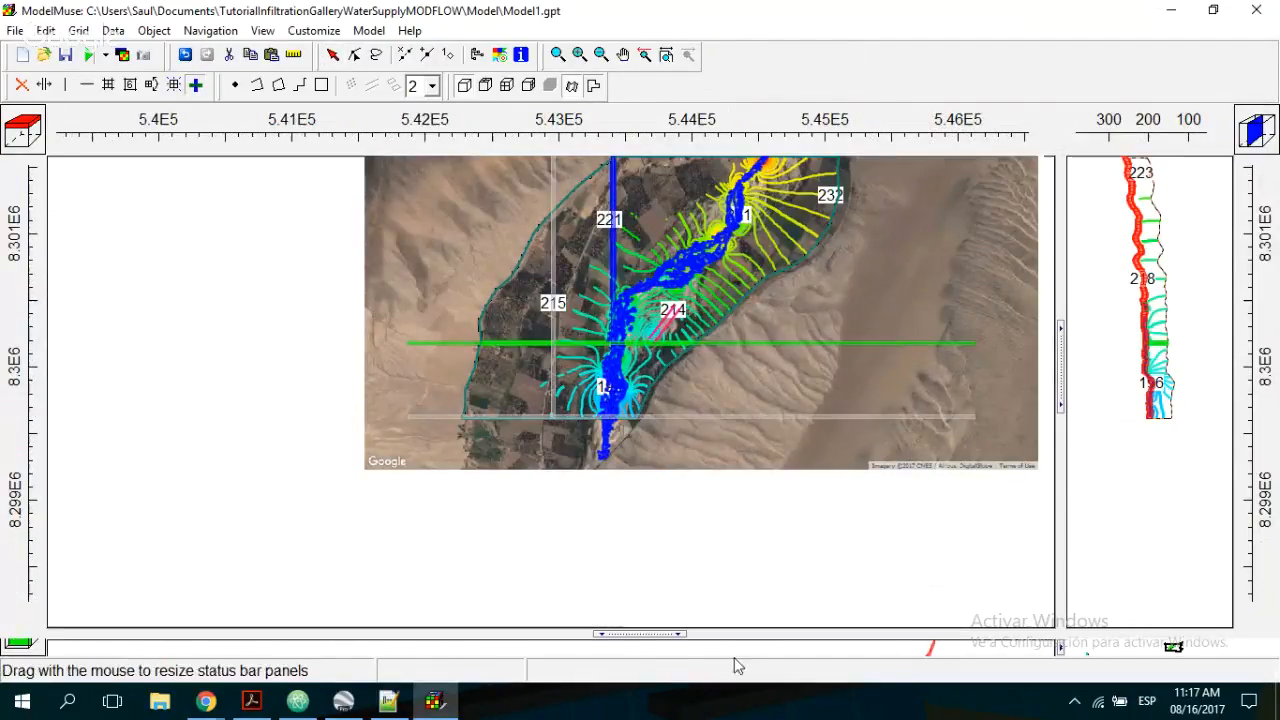
{"action": "left_click_drag", "start_coordinate": [671, 633], "coordinate": [655, 462]}
{"action": "left_click", "coordinate": [624, 55]}
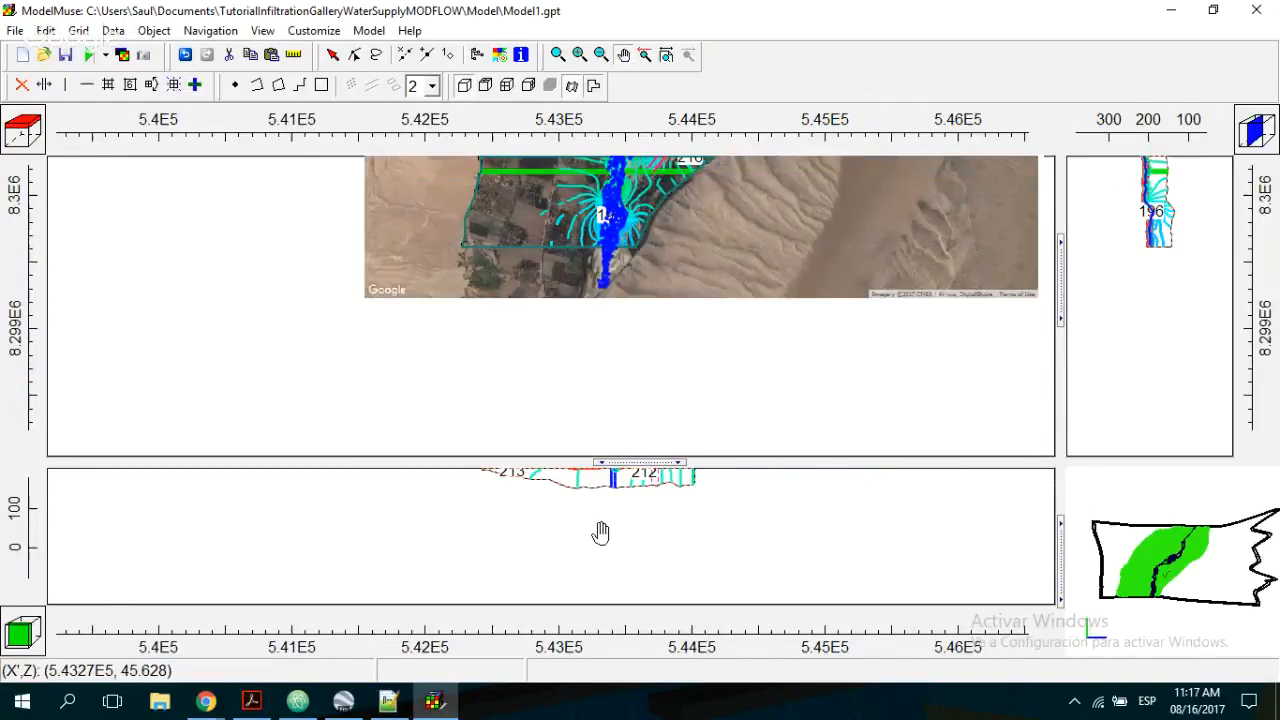
{"action": "left_click_drag", "start_coordinate": [600, 534], "coordinate": [638, 562]}
{"action": "scroll", "coordinate": [638, 562], "scroll_direction": "up", "scroll_amount": 2}
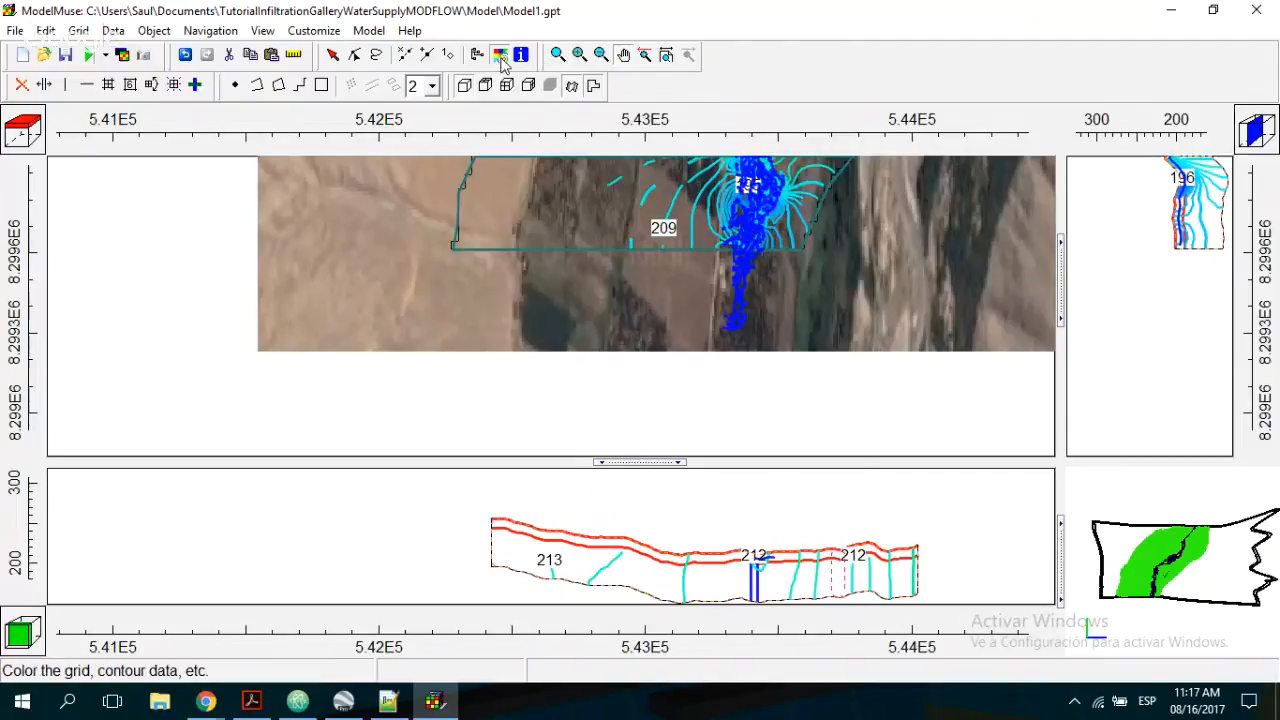
- Add the Water_Table_P1_S1 model result to the data sets plotted on the cross sections
{"action": "left_click", "coordinate": [500, 56]}
{"action": "left_click", "coordinate": [592, 247]}
{"action": "left_click", "coordinate": [744, 43]}
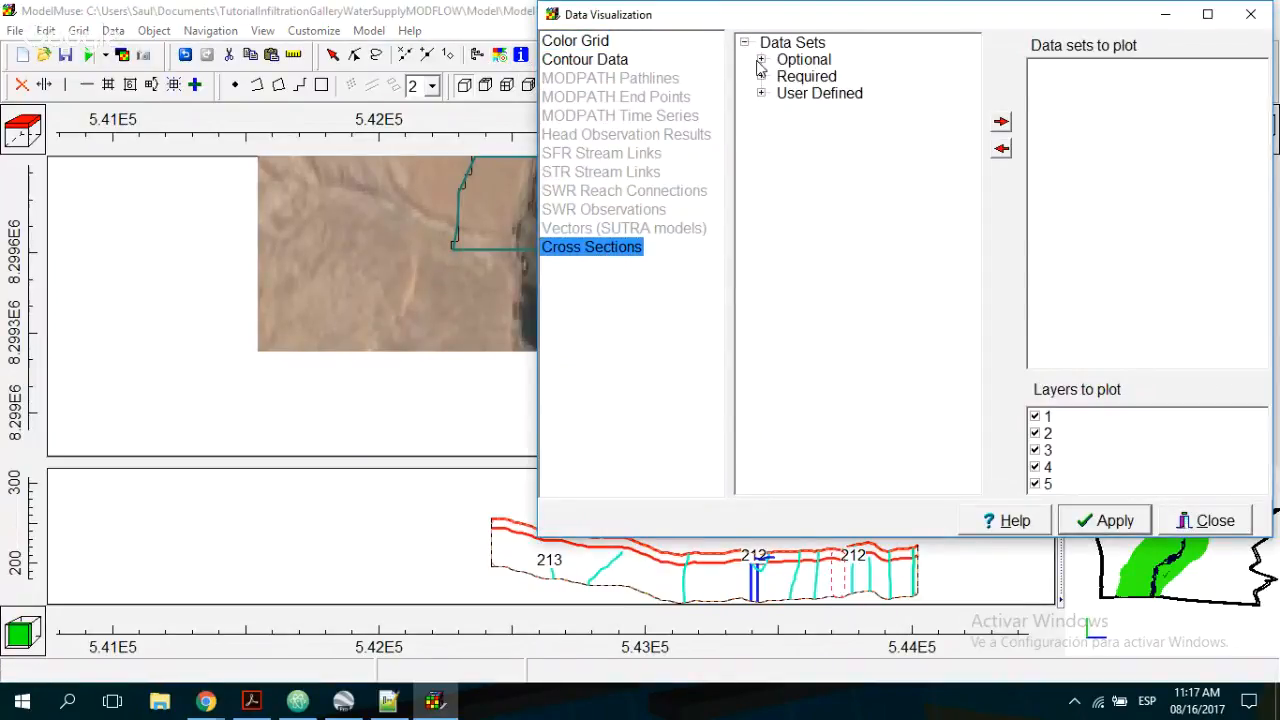
{"action": "left_click", "coordinate": [761, 59]}
{"action": "left_click", "coordinate": [778, 93]}
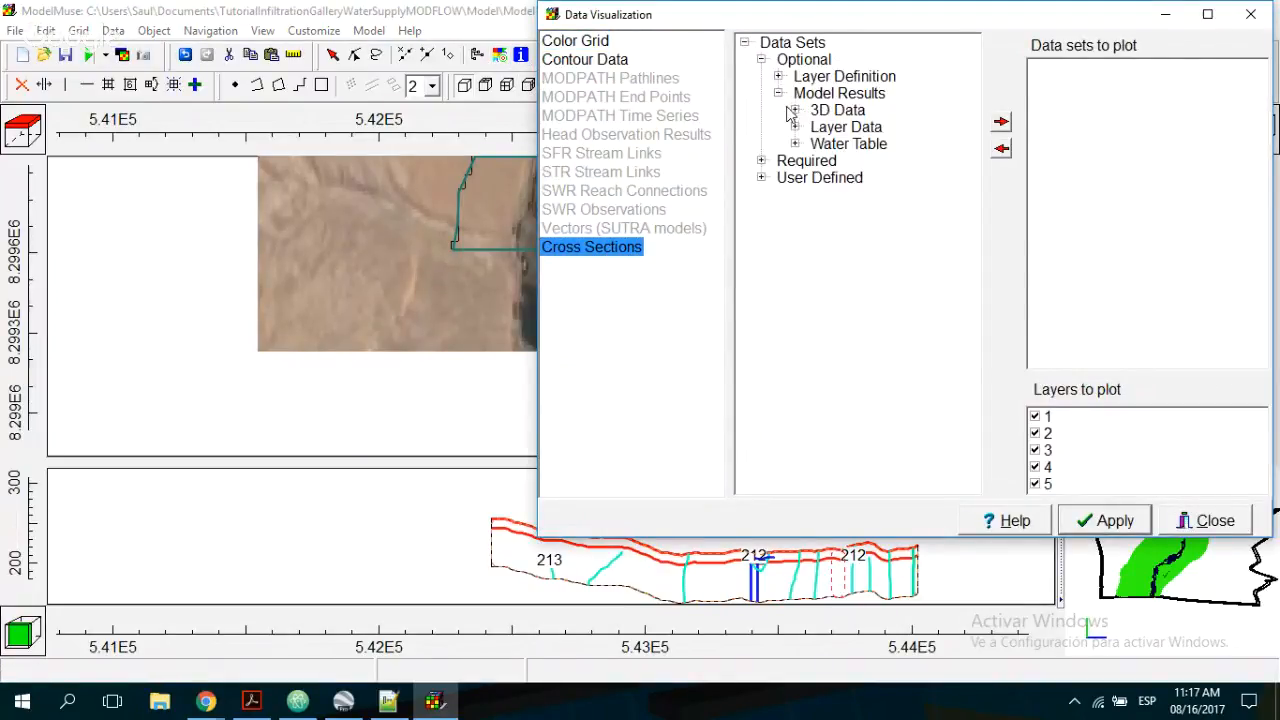
{"action": "left_click", "coordinate": [795, 144]}
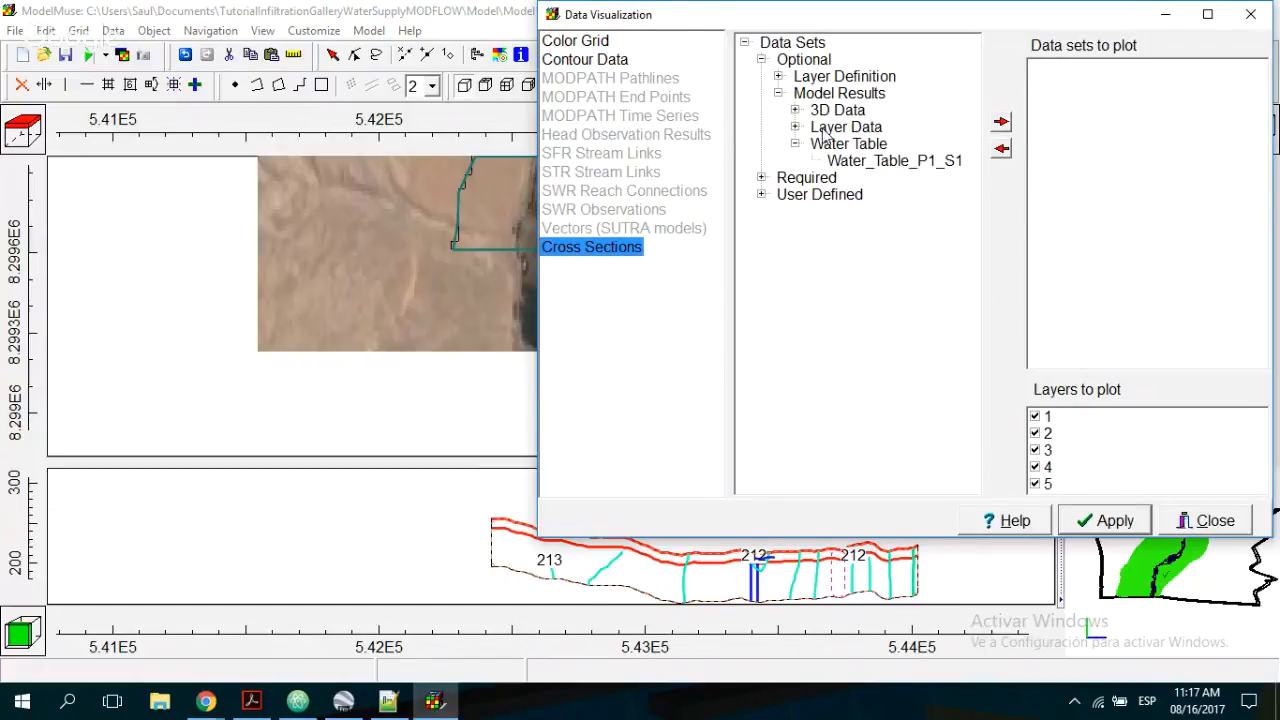
{"action": "left_click", "coordinate": [842, 164]}
{"action": "left_click", "coordinate": [1001, 122]}
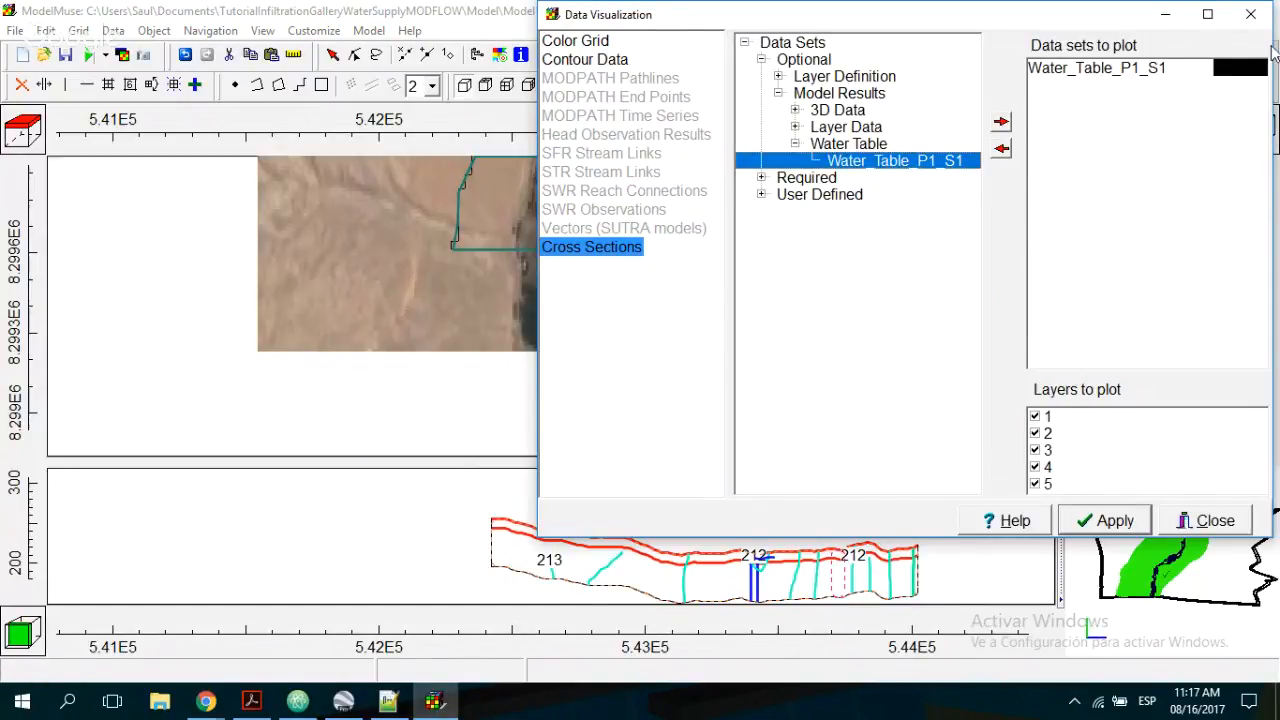
- Color the Water_Table_P1_S1 line blue and apply it to the cross sections
{"action": "left_click", "coordinate": [1261, 67]}
{"action": "left_click", "coordinate": [1200, 158]}
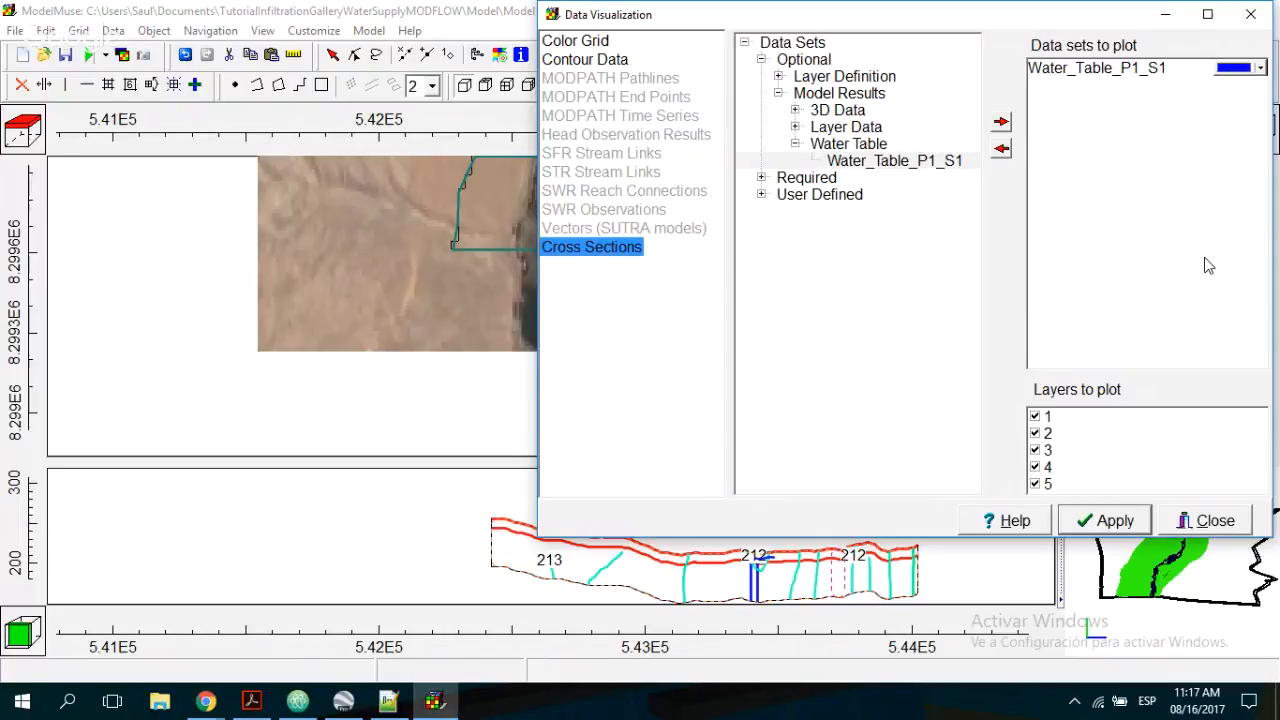
{"action": "left_click", "coordinate": [1104, 520]}
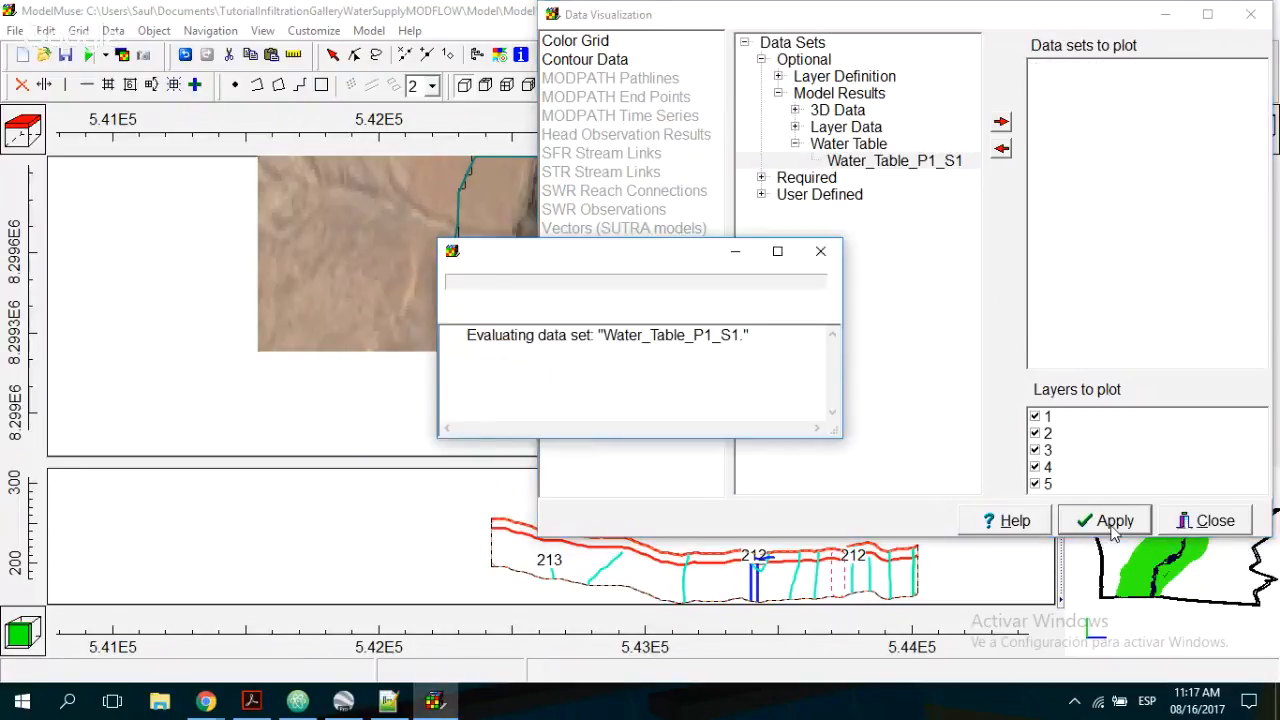
{"action": "left_click", "coordinate": [1205, 524]}
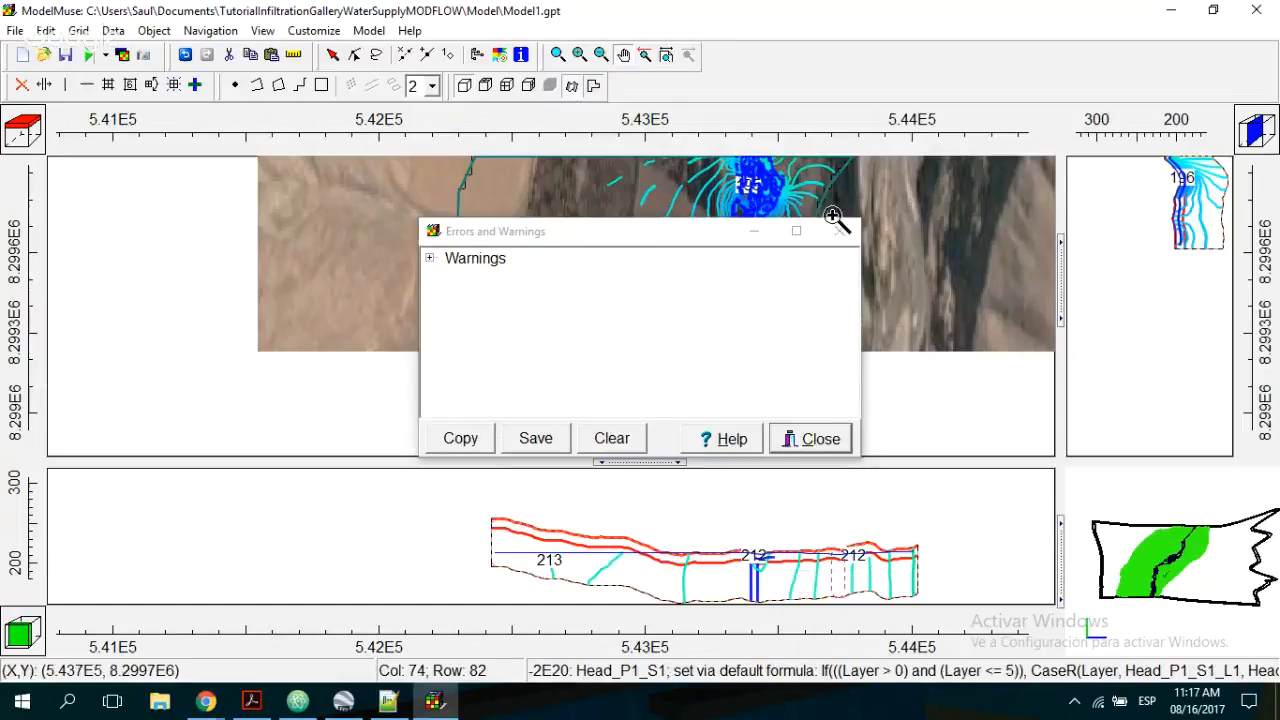
{"action": "left_click", "coordinate": [838, 228]}
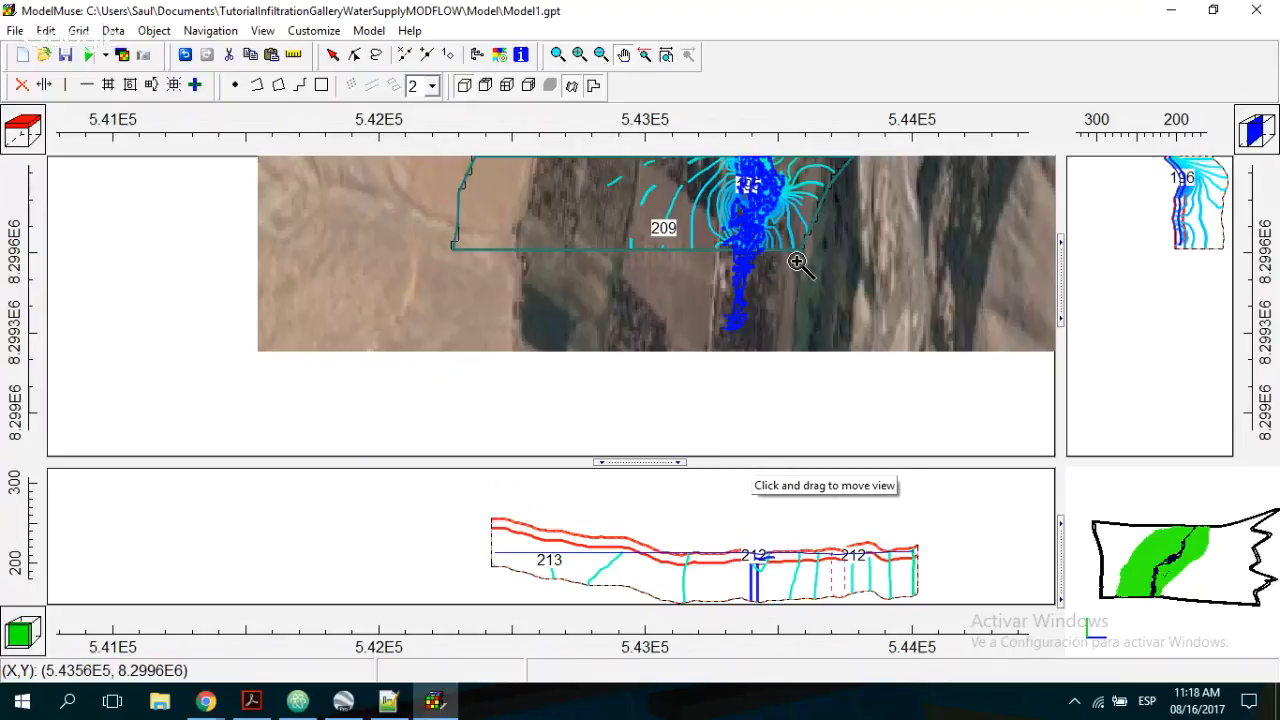
- Display the row and column cross sections through the river reach north-east of the galleries
{"action": "scroll", "coordinate": [822, 263], "scroll_direction": "down", "scroll_amount": 1}
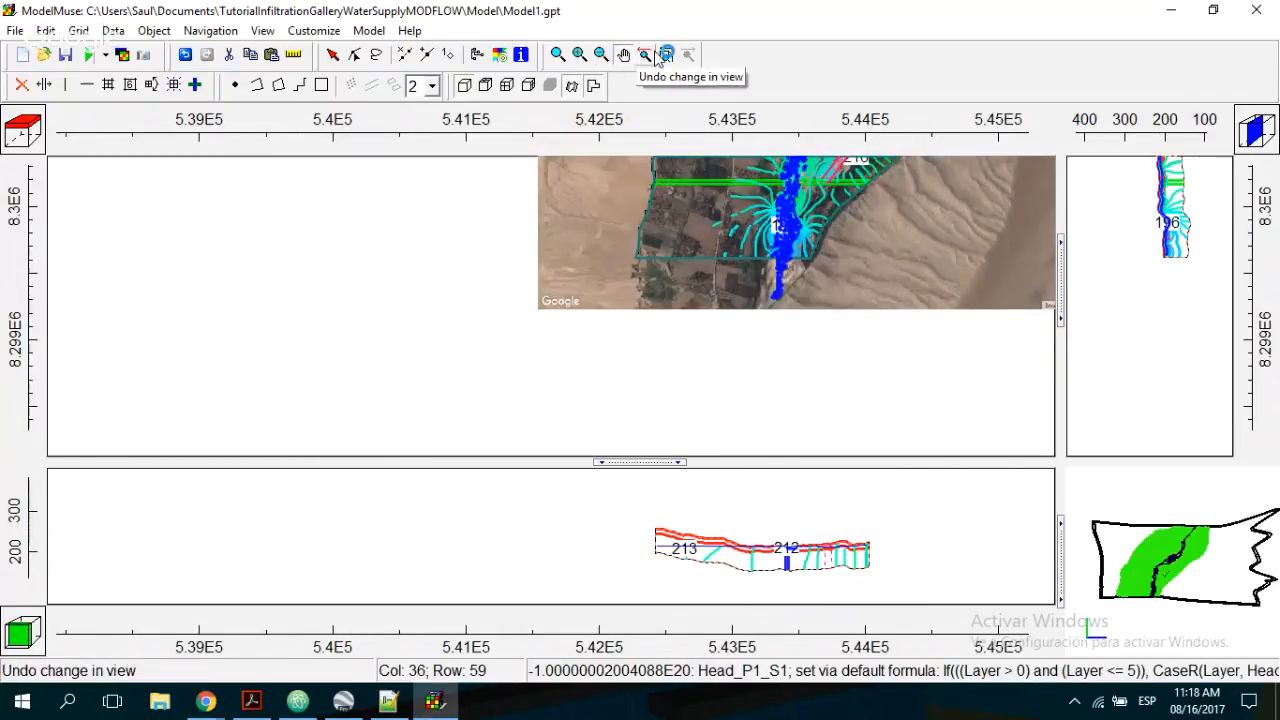
{"action": "left_click", "coordinate": [624, 55]}
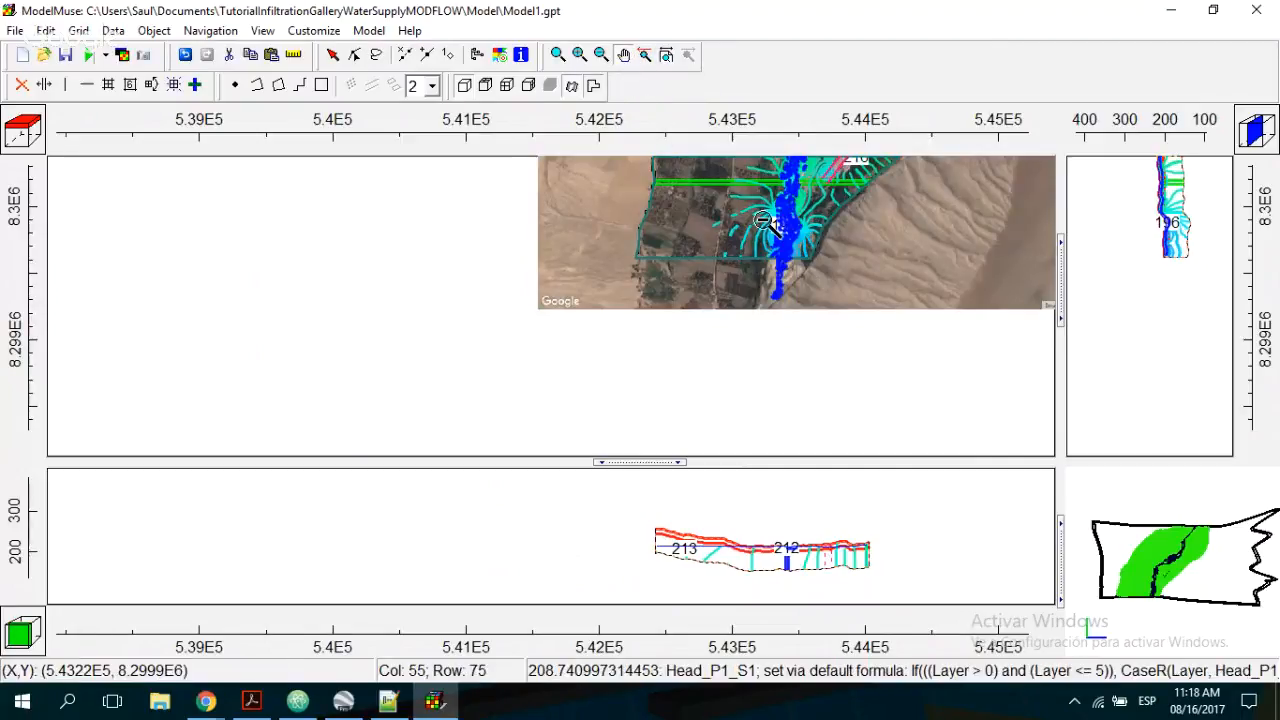
{"action": "left_click_drag", "start_coordinate": [818, 237], "coordinate": [617, 357]}
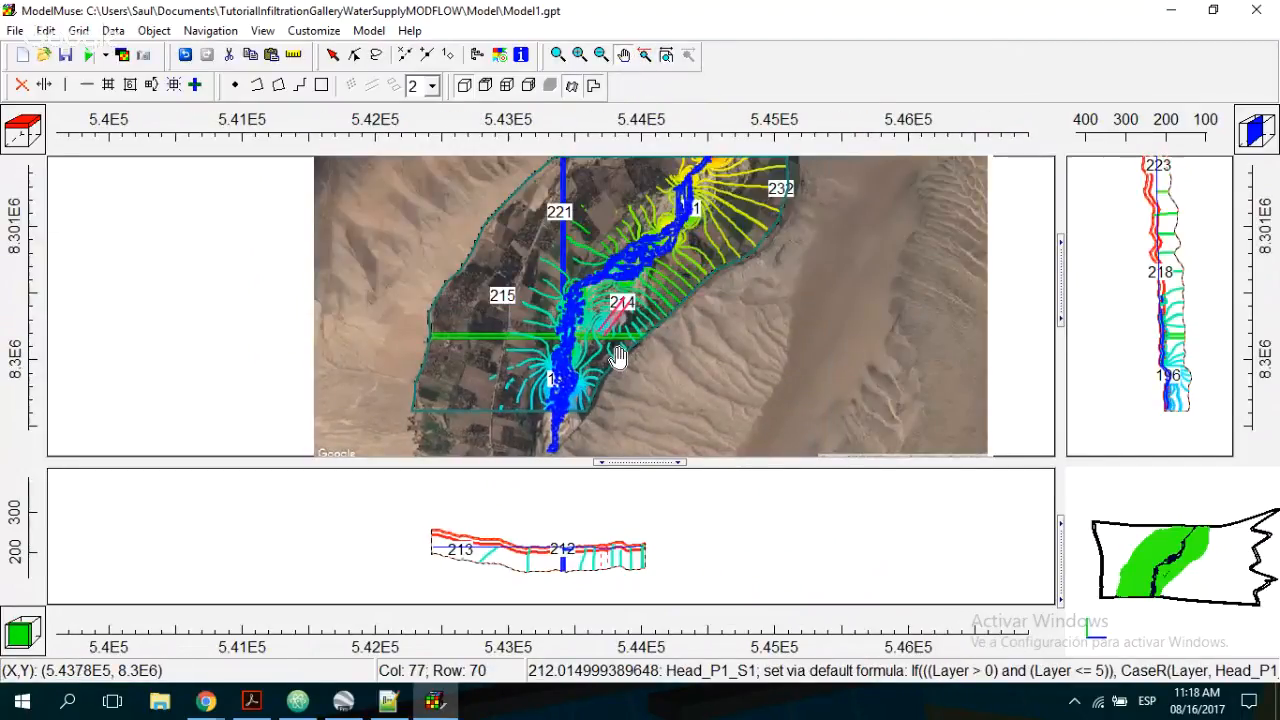
{"action": "left_click_drag", "start_coordinate": [727, 174], "coordinate": [700, 286]}
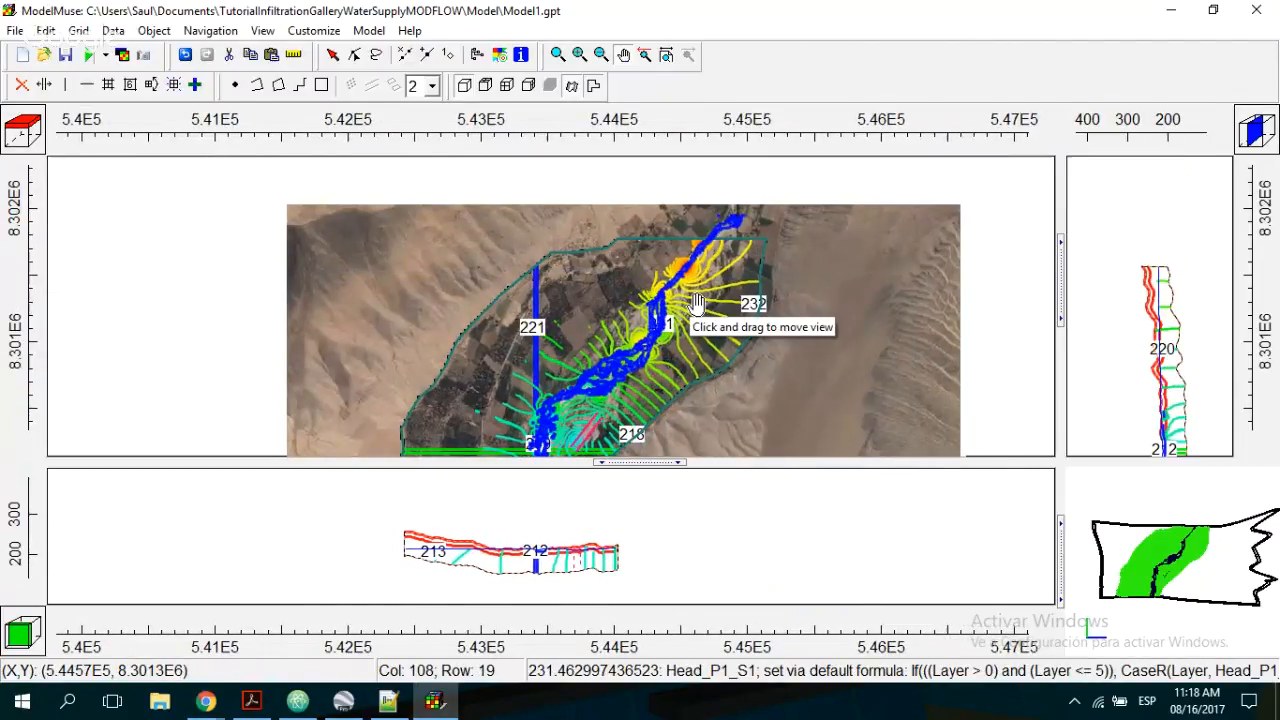
{"action": "left_click_drag", "start_coordinate": [697, 303], "coordinate": [714, 222]}
{"action": "left_click", "coordinate": [195, 85]}
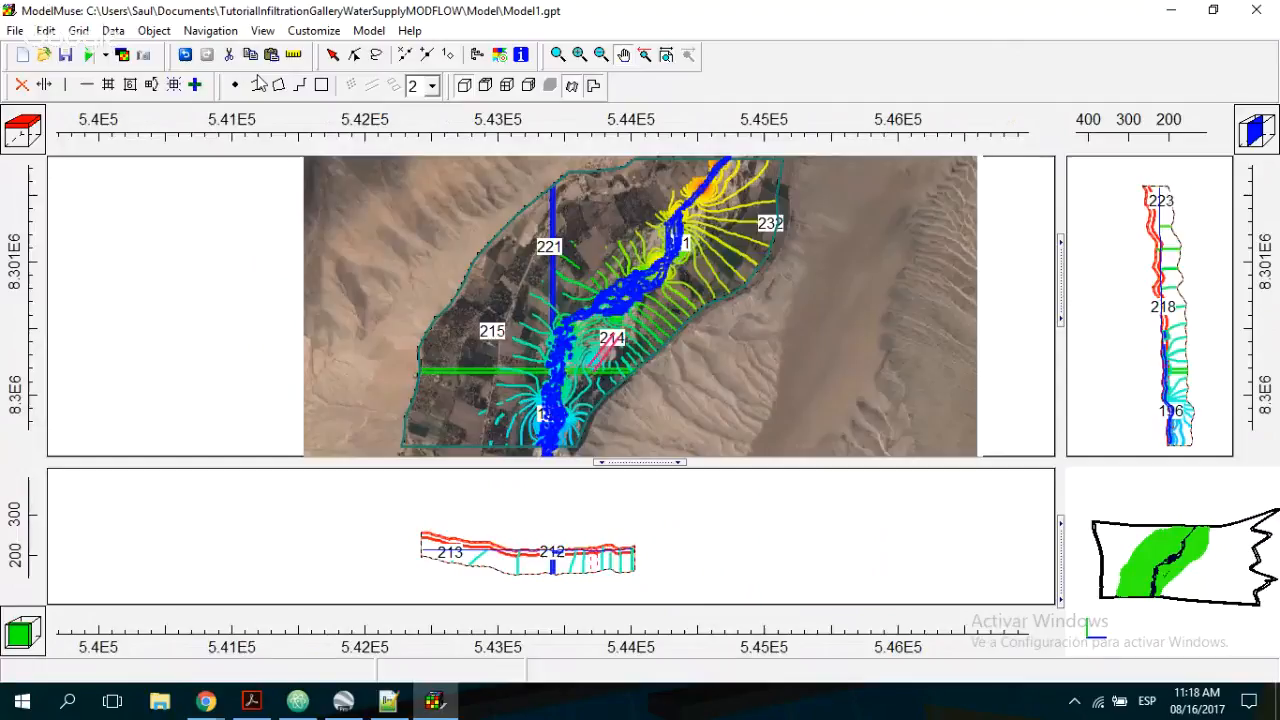
{"action": "left_click", "coordinate": [663, 251]}
{"action": "left_click", "coordinate": [635, 278]}
{"action": "left_click", "coordinate": [645, 281]}
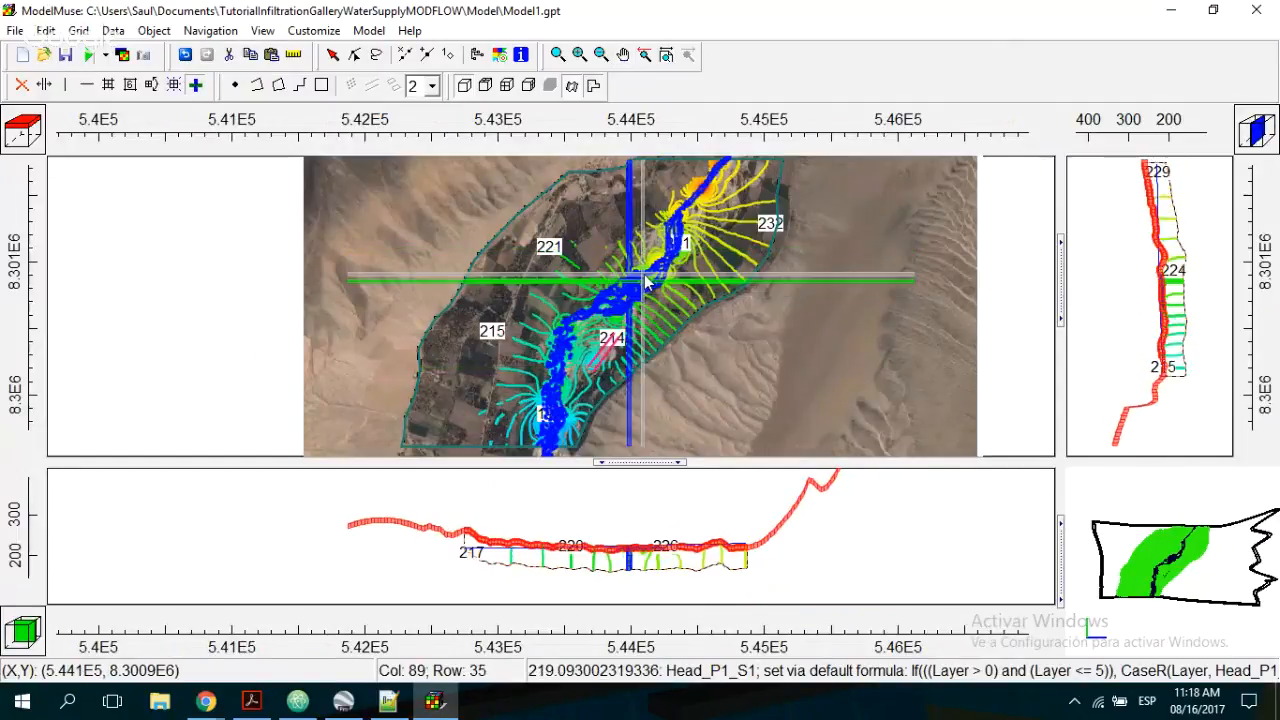
{"action": "scroll", "coordinate": [645, 281], "scroll_direction": "up", "scroll_amount": 1}
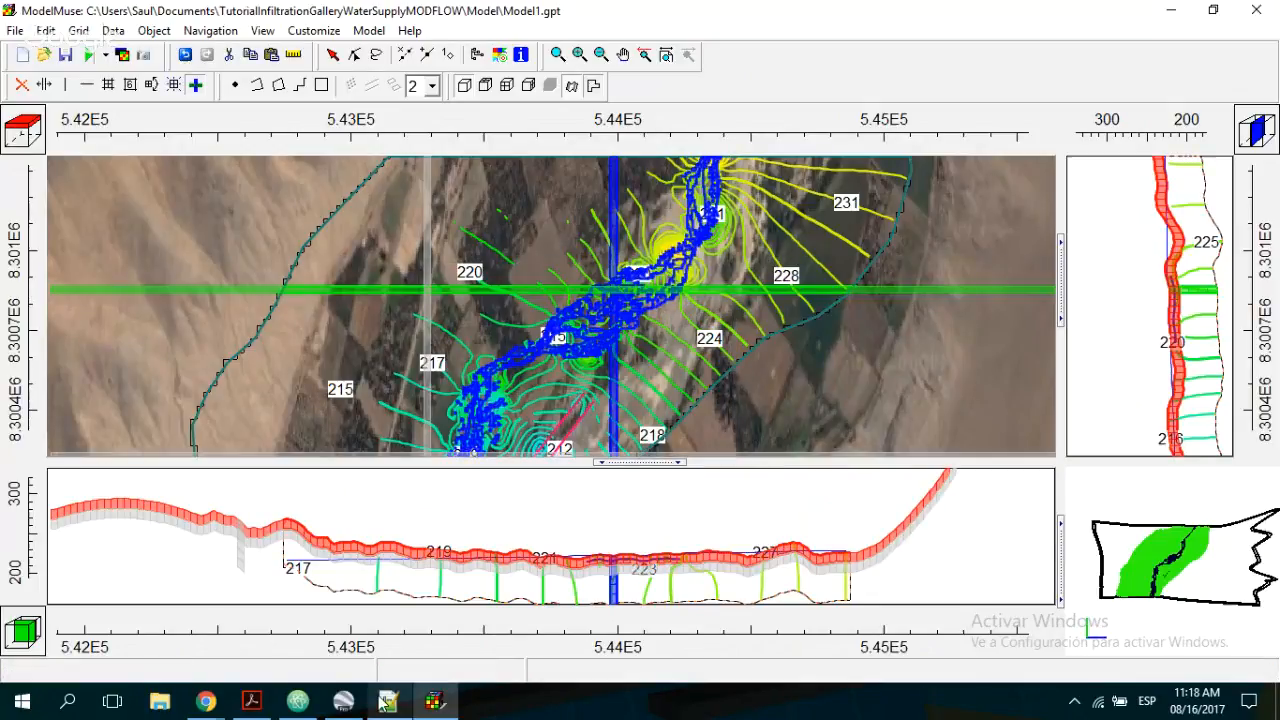
{"action": "key", "text": "alt+Tab"}
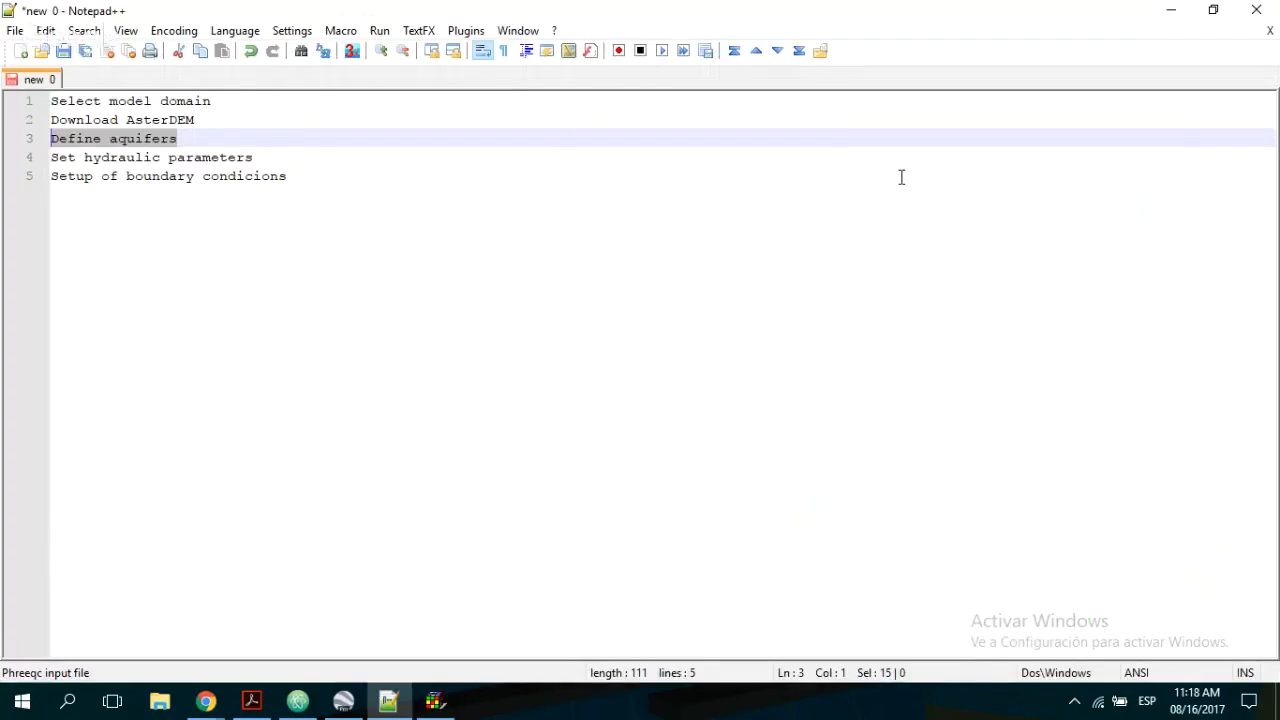
{"action": "left_click", "coordinate": [418, 703]}
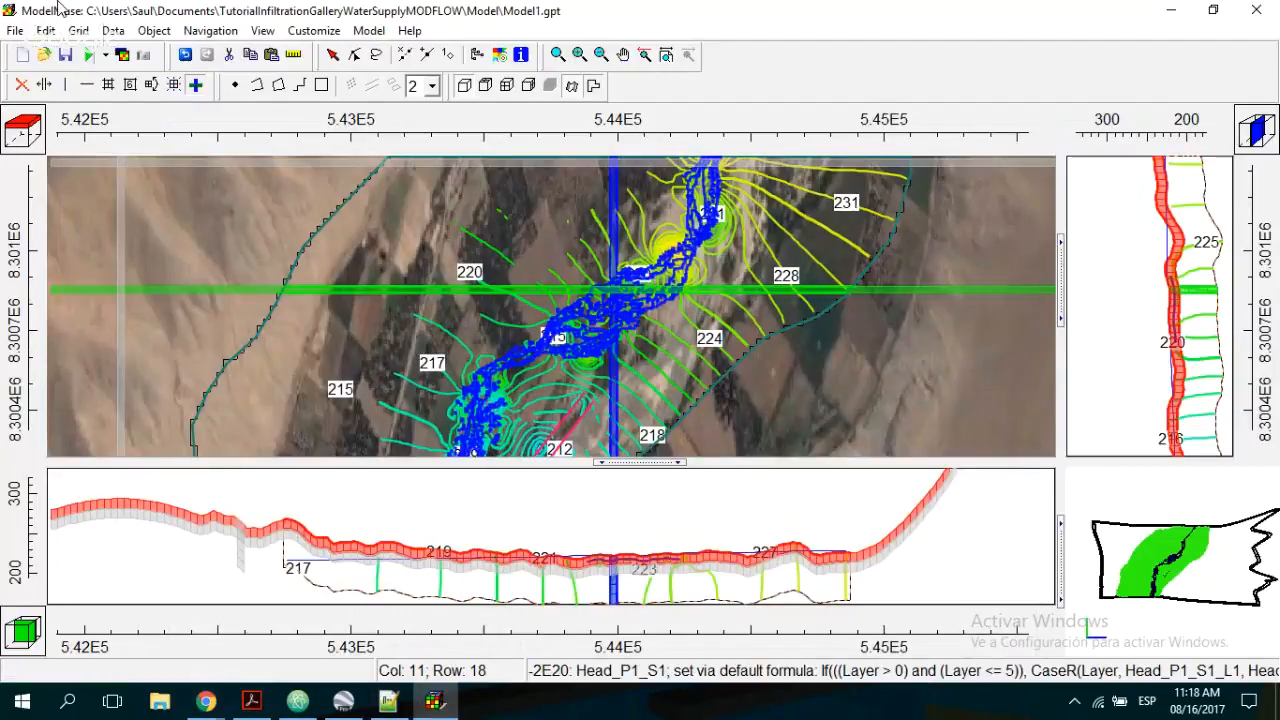
- Run MODFLOW-NWT on the model, overwriting the existing Model1.nam input file, and close the run monitor
{"action": "left_click", "coordinate": [88, 55]}
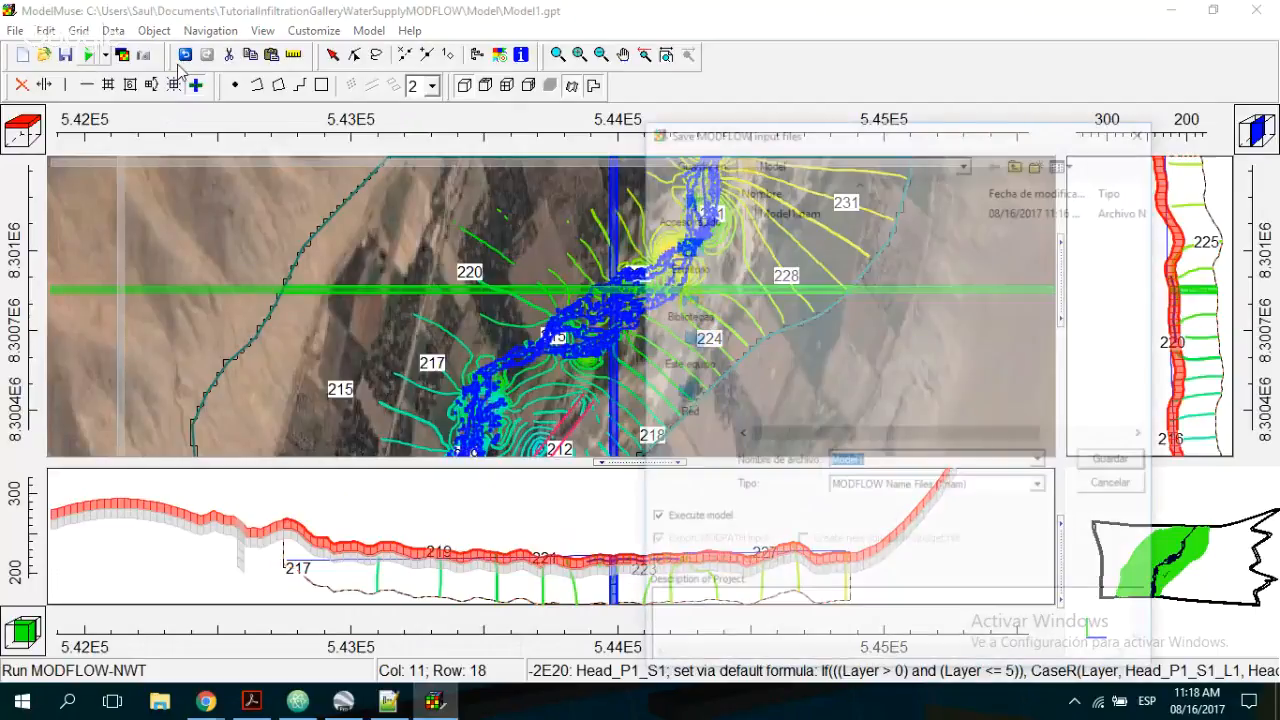
{"action": "left_click", "coordinate": [1112, 461]}
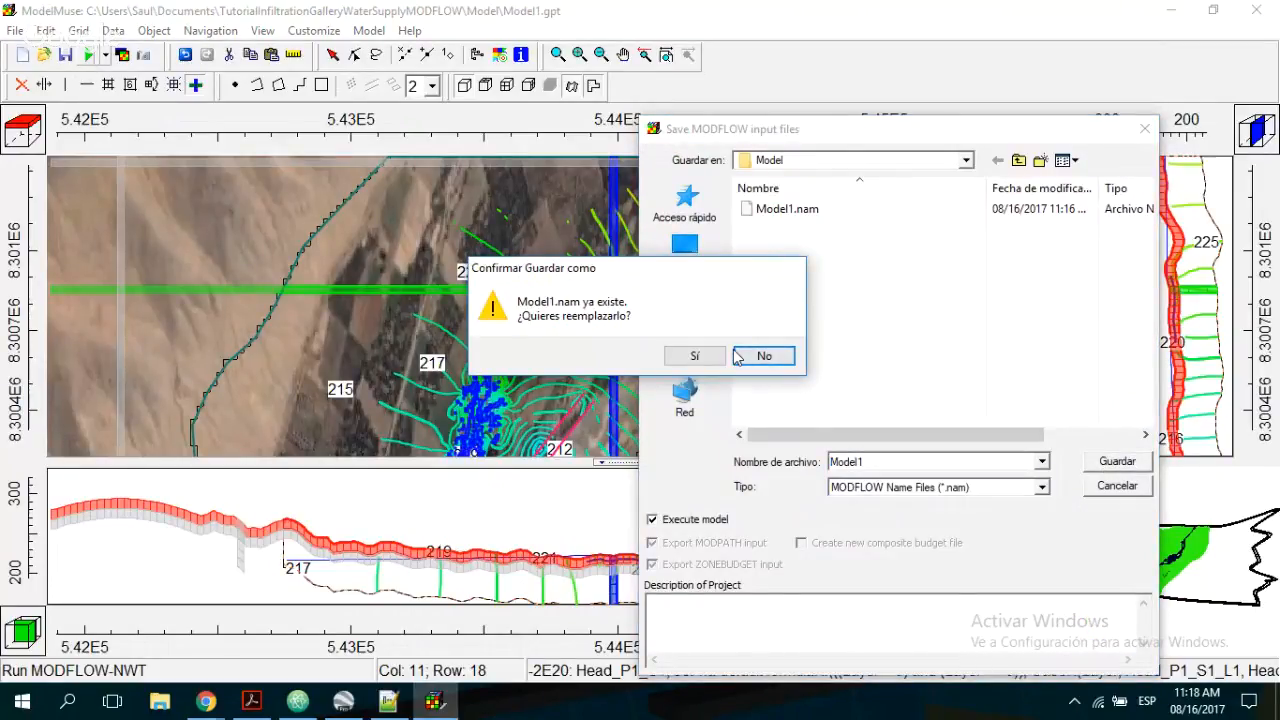
{"action": "left_click", "coordinate": [702, 355]}
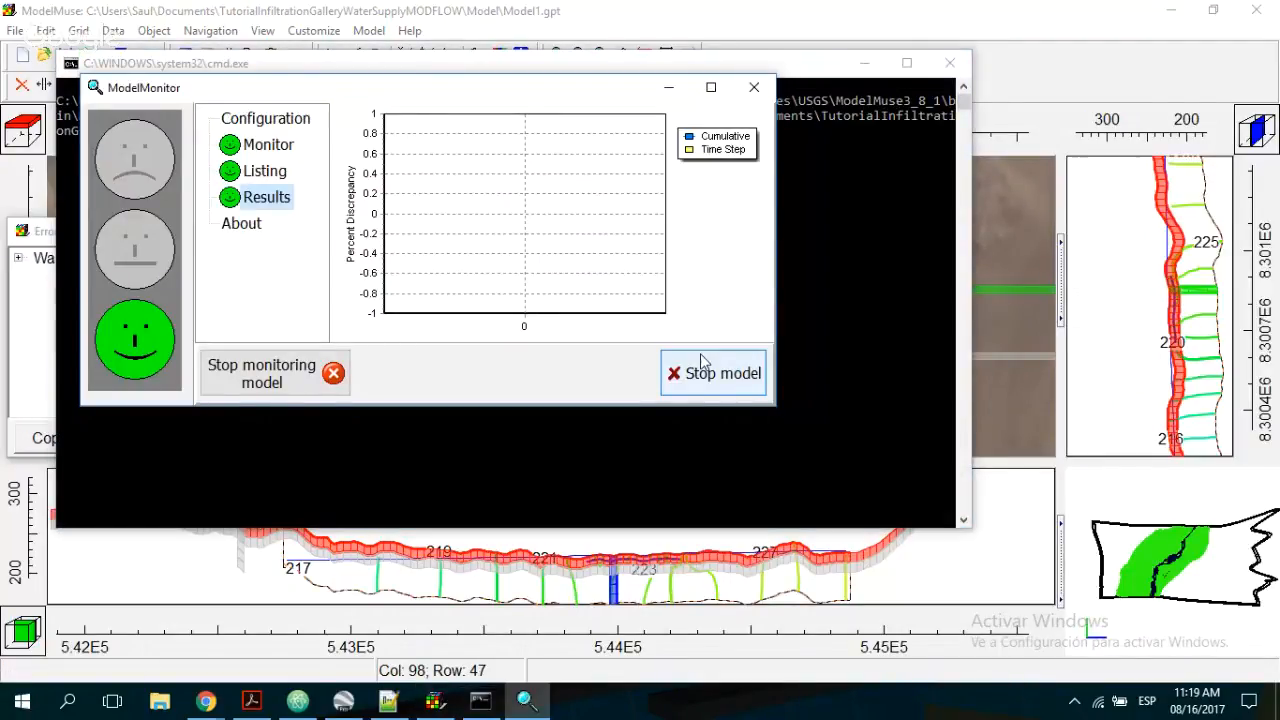
{"action": "left_click", "coordinate": [758, 85]}
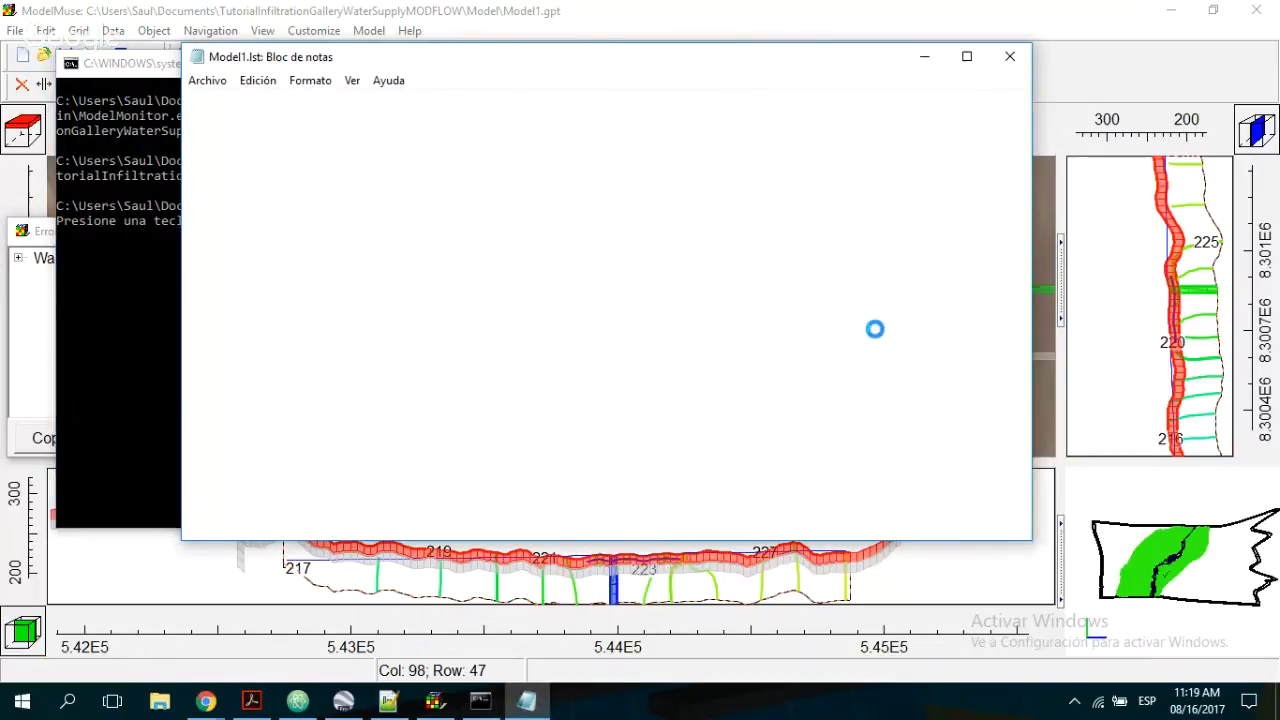
- Check the drains outflow rate in the final water budget of Model1.lst, and close the listing, console and errors windows
{"action": "left_click_drag", "start_coordinate": [1026, 113], "coordinate": [1020, 522]}
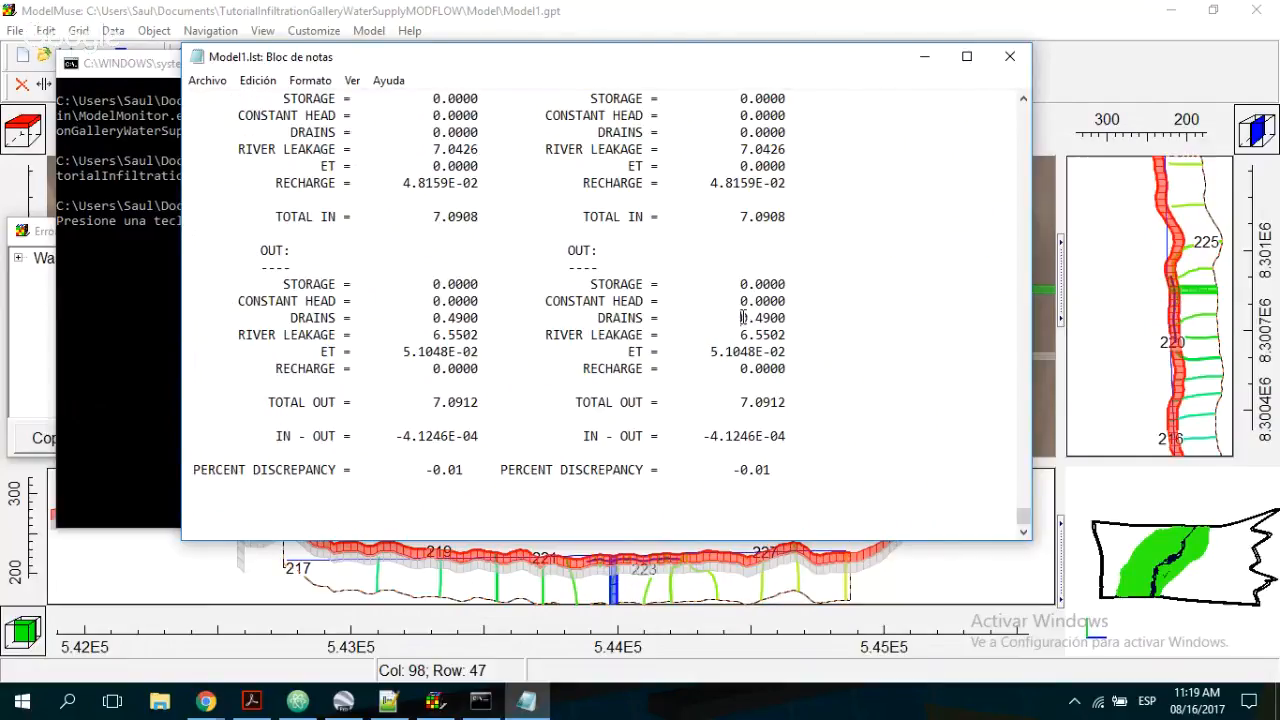
{"action": "left_click_drag", "start_coordinate": [741, 318], "coordinate": [807, 319]}
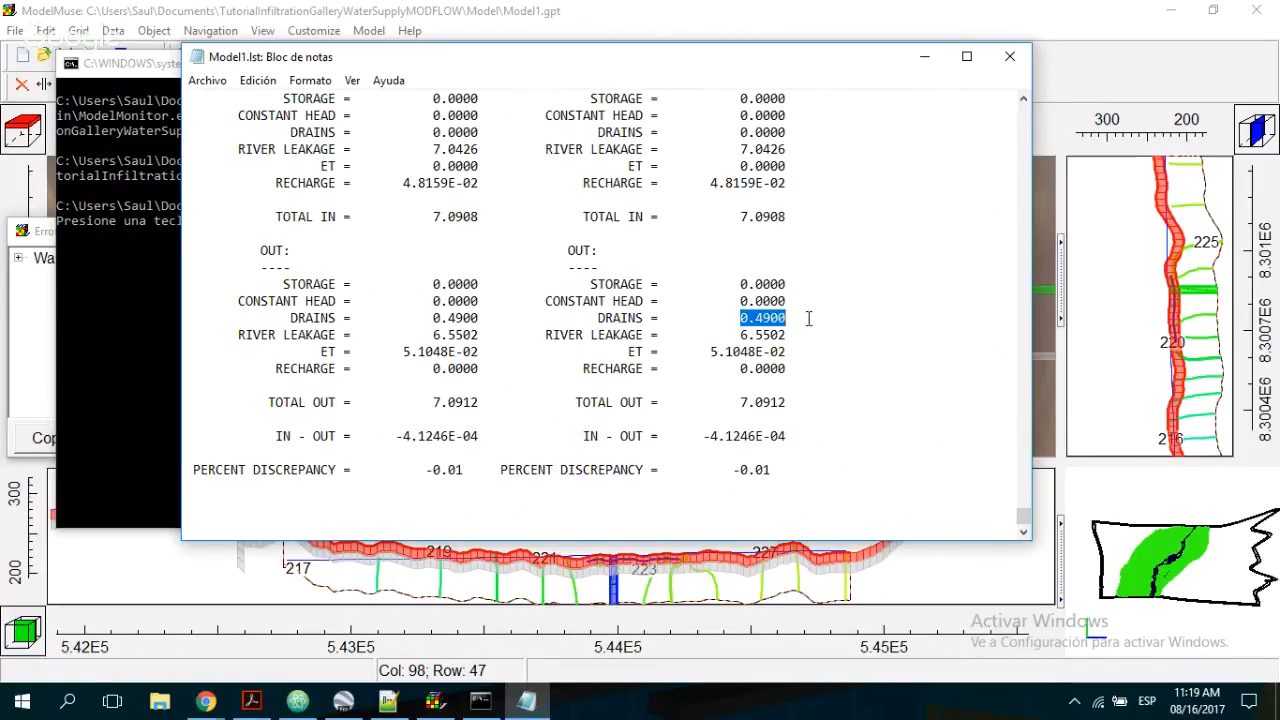
{"action": "scroll", "coordinate": [808, 318], "scroll_direction": "up", "scroll_amount": 1}
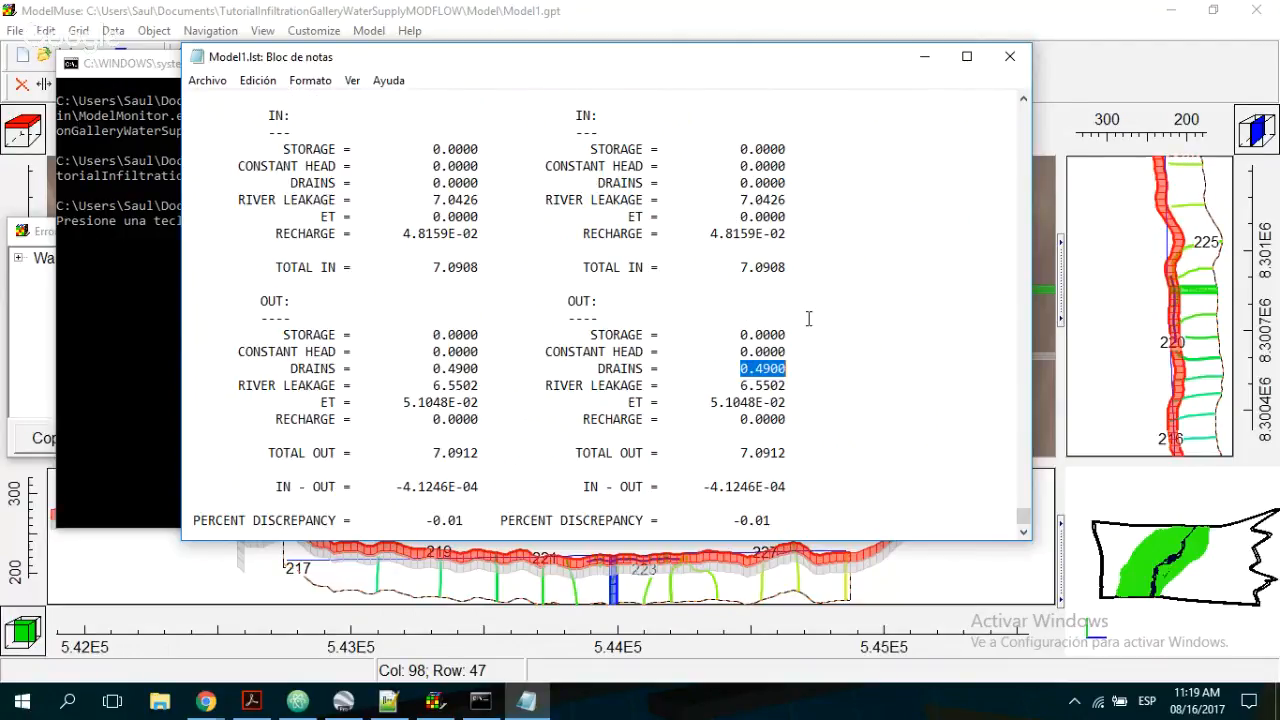
{"action": "left_click", "coordinate": [1010, 57]}
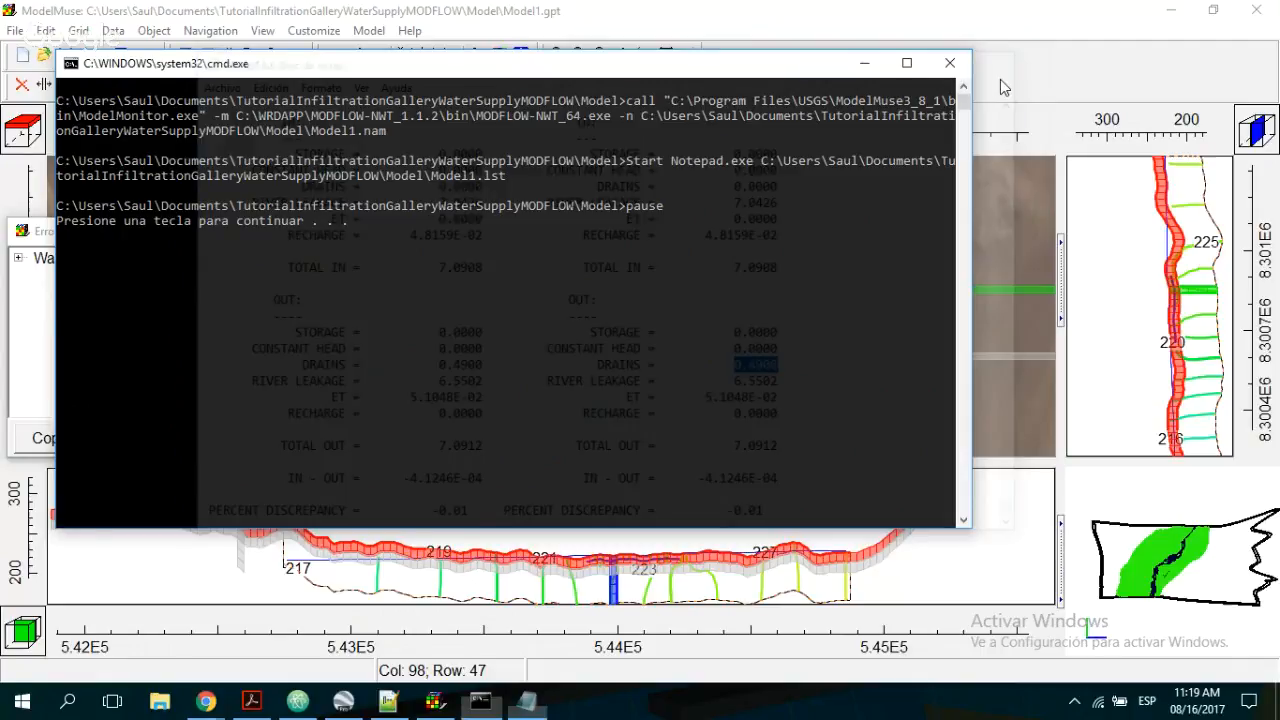
{"action": "key", "text": "Return"}
{"action": "left_click", "coordinate": [436, 237]}
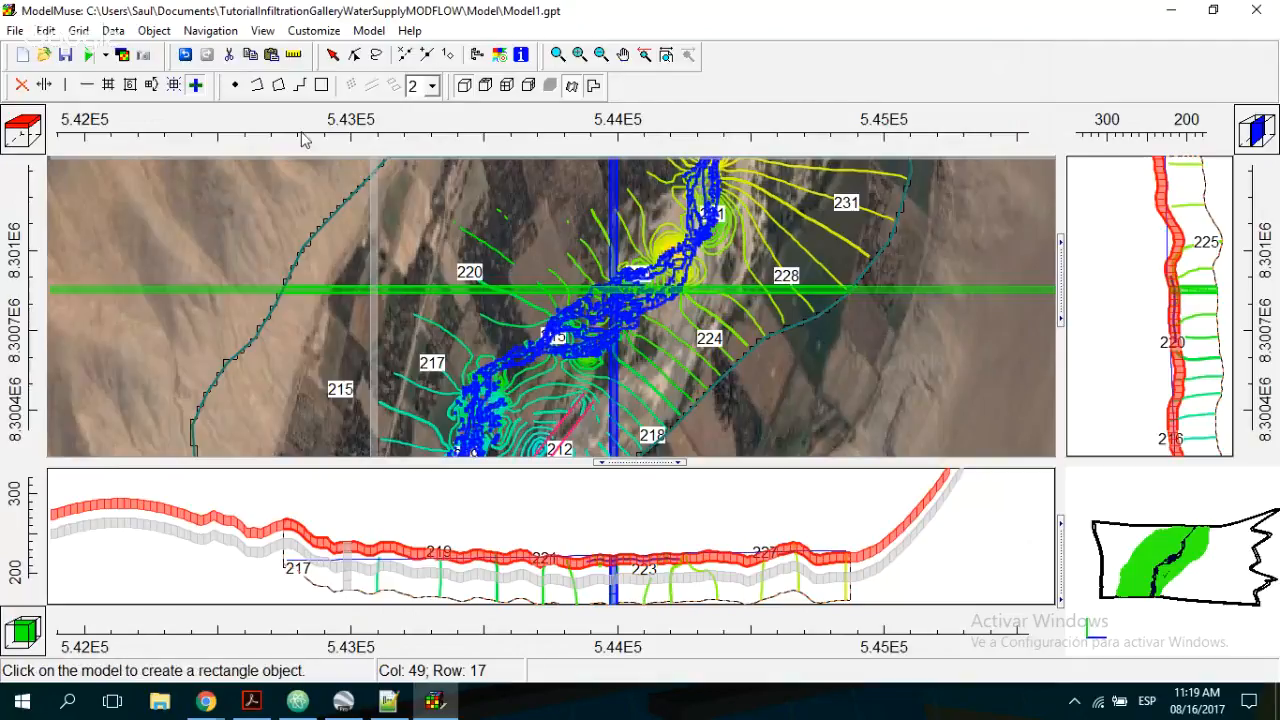
{"action": "left_click", "coordinate": [208, 702]}
{"action": "left_click", "coordinate": [297, 620]}
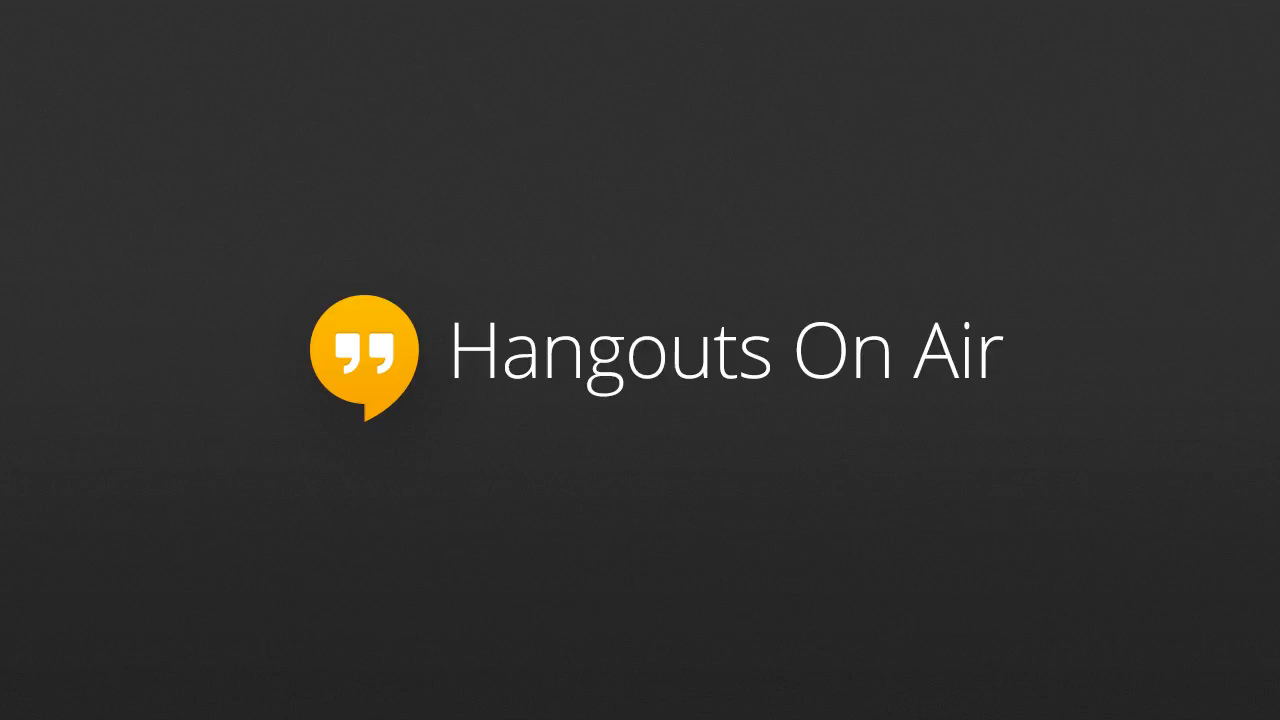